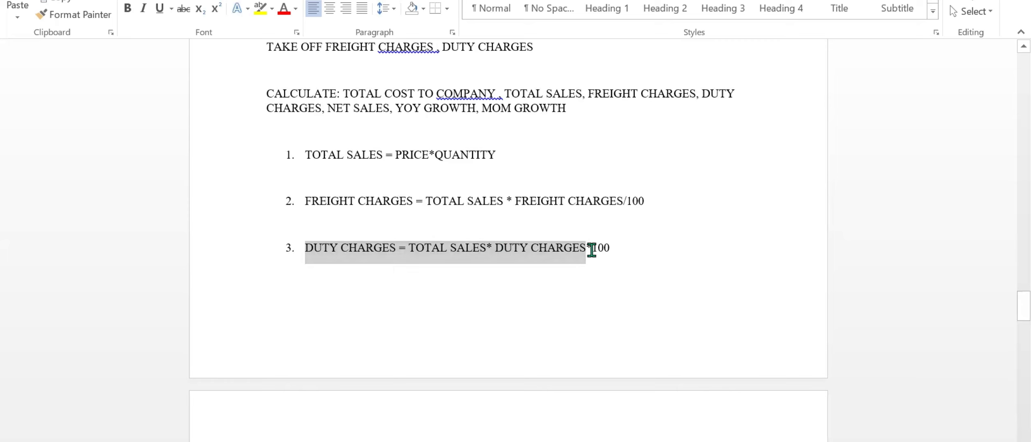
Read the requirement document's formula for total cost to company, including its total sales, freight charges and duty charges components.
click(588, 277)
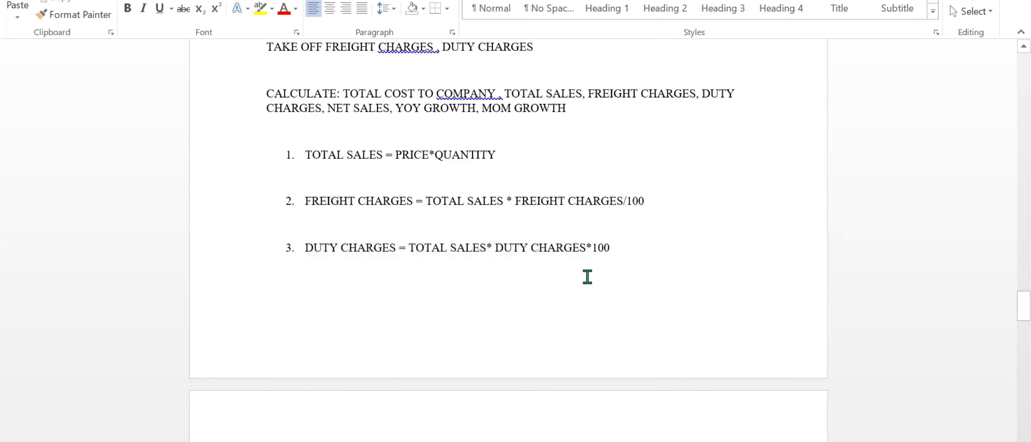
scroll(587, 277, down, 5)
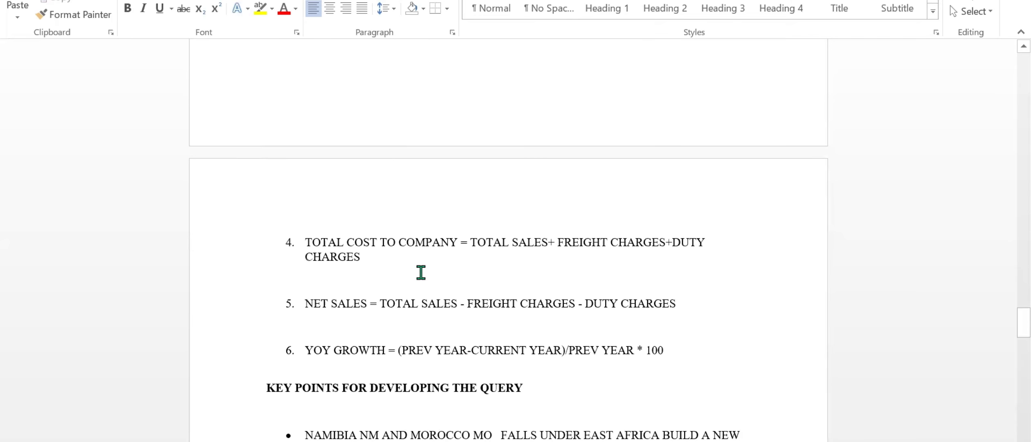
scroll(389, 273, up, 1)
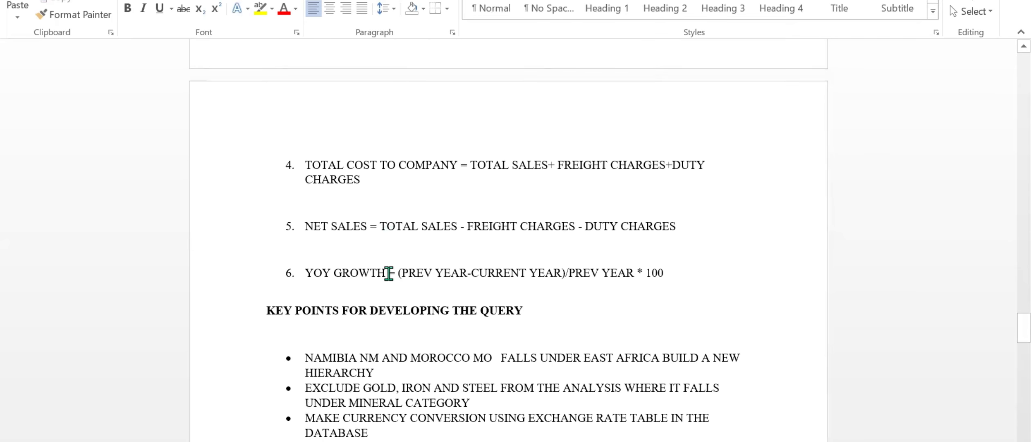
click(302, 165)
drag(313, 165, 453, 167)
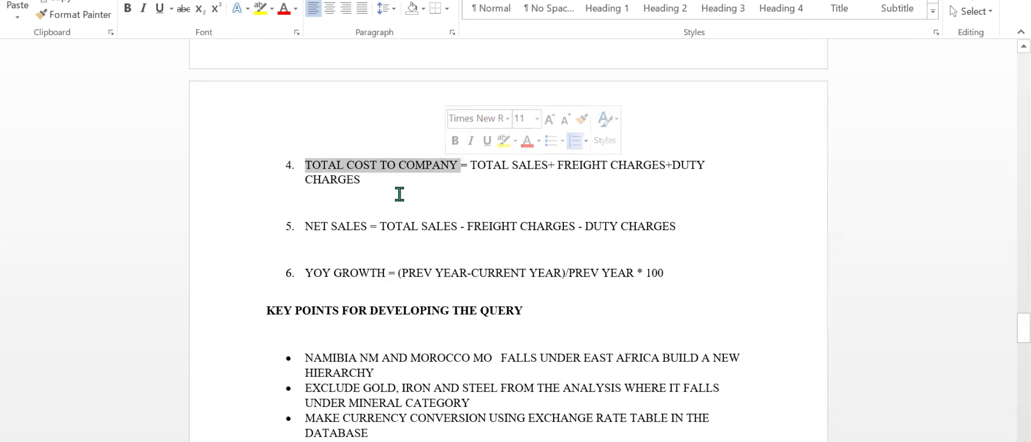
click(489, 176)
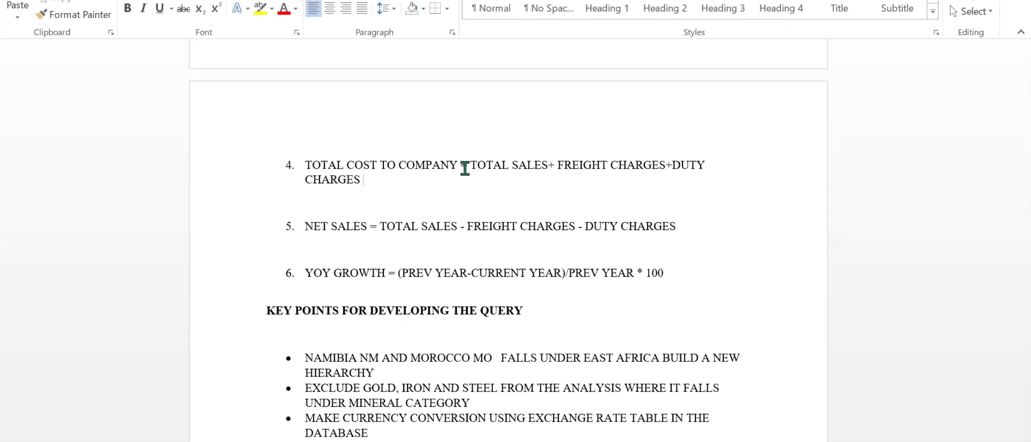
drag(472, 162, 647, 177)
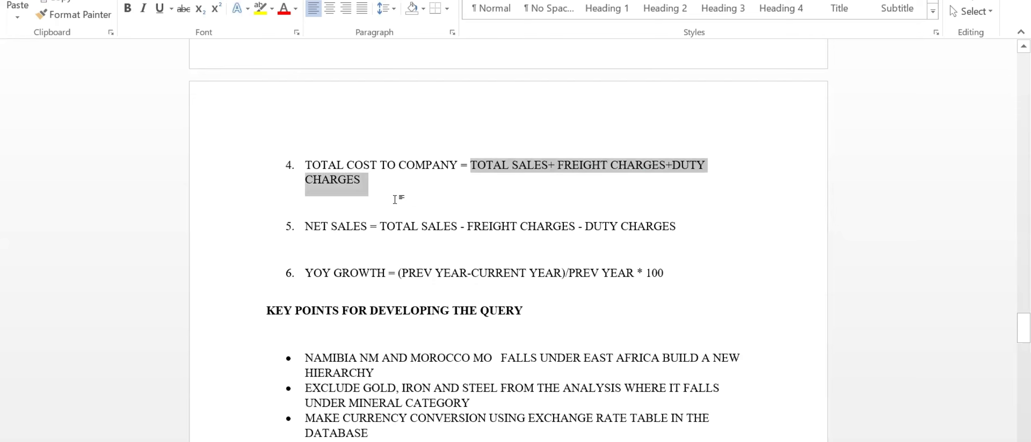
click(380, 201)
Examine the net sales and YOY growth formulas in the numbered calculation list.
drag(307, 226, 681, 226)
click(370, 216)
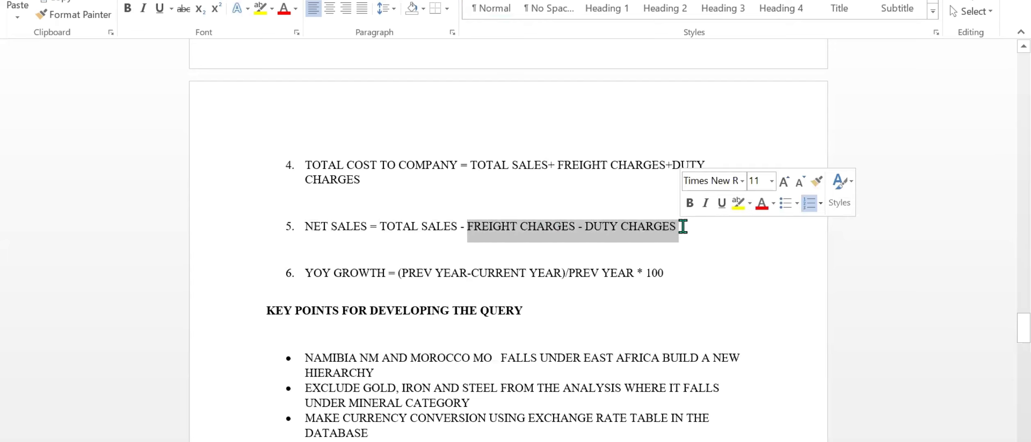
click(683, 226)
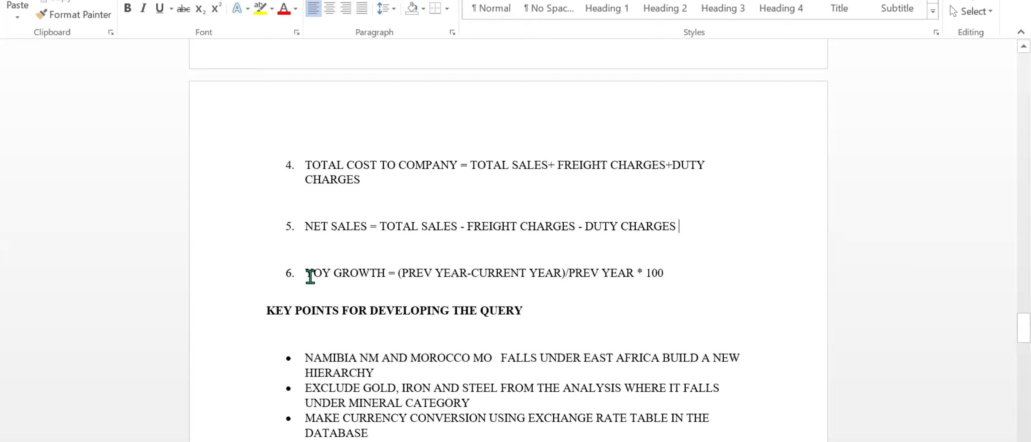
drag(305, 274, 638, 273)
click(419, 289)
click(470, 273)
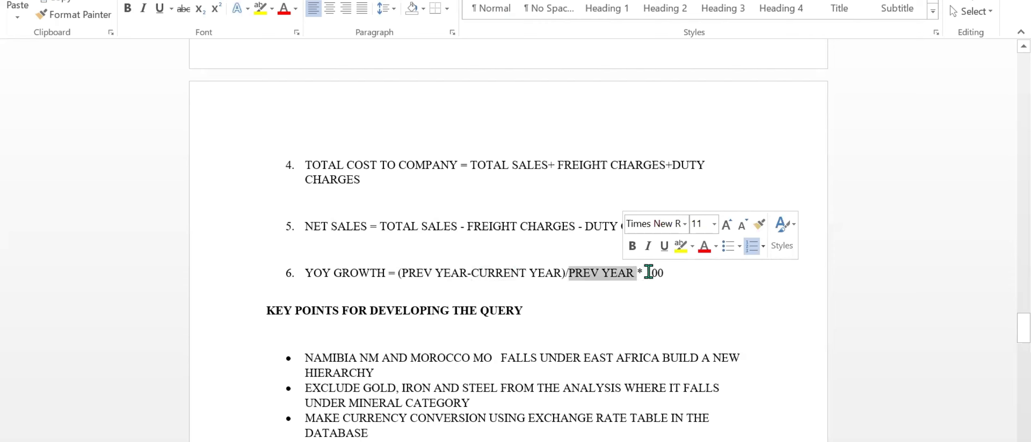
click(679, 272)
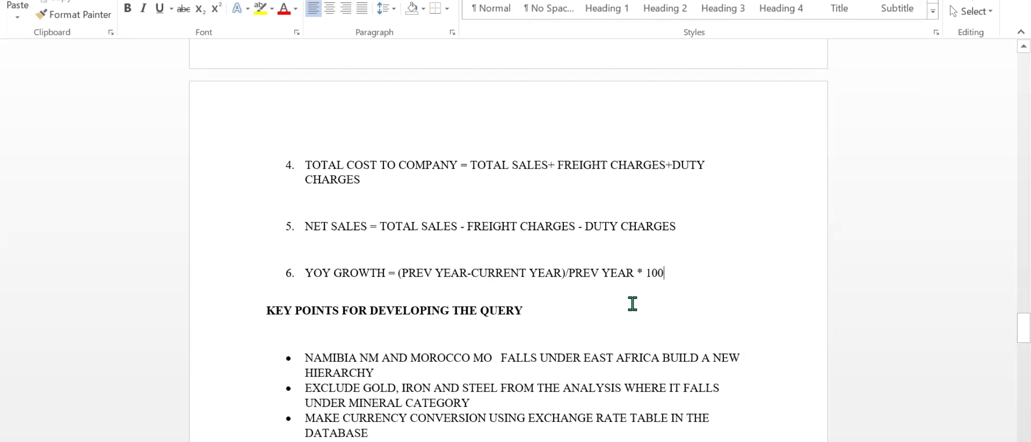
Review the query key points on the East Africa hierarchy, the mineral exclusions and the currency conversion with the exchange rate table.
scroll(632, 304, down, 3)
scroll(632, 304, down, 1)
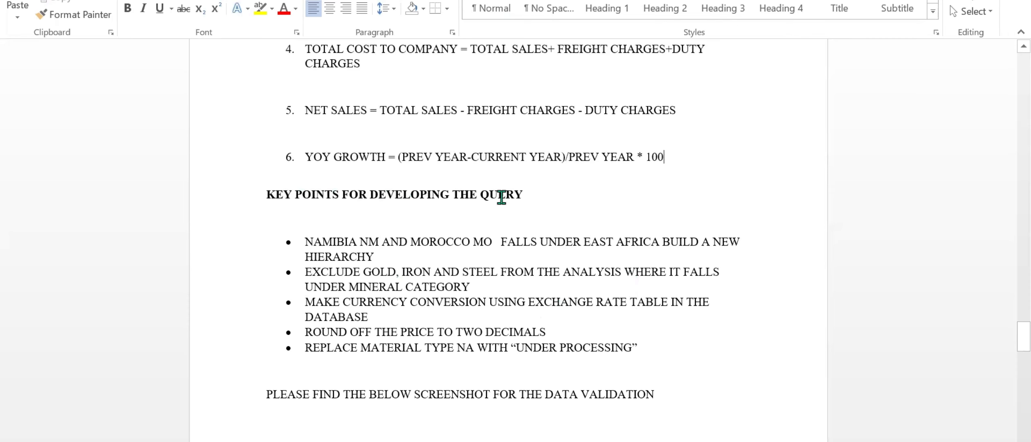
scroll(374, 244, down, 1)
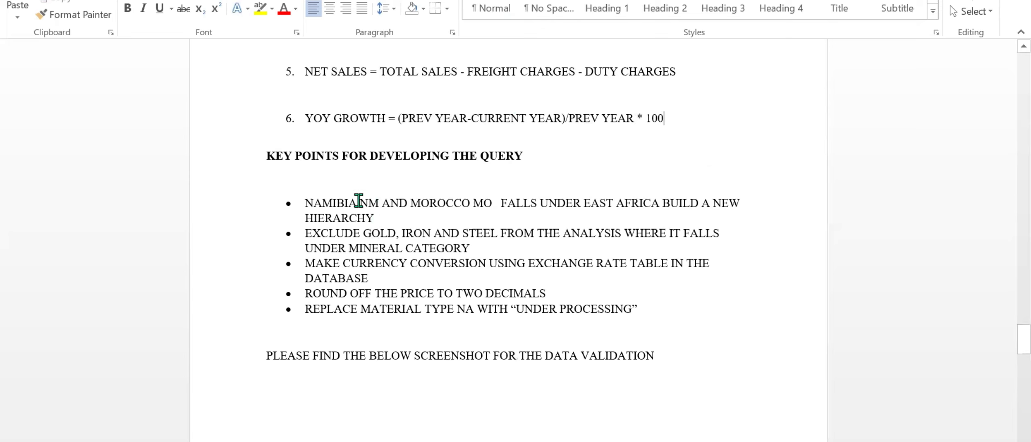
drag(405, 203, 485, 217)
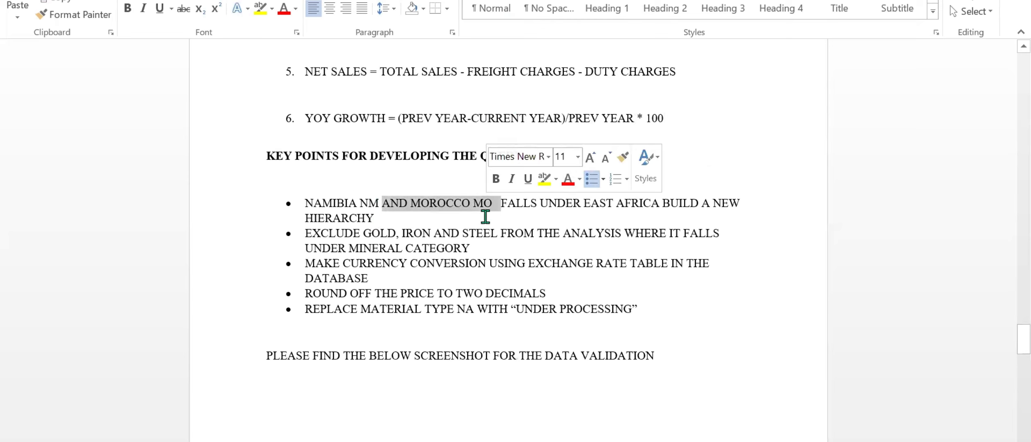
click(485, 217)
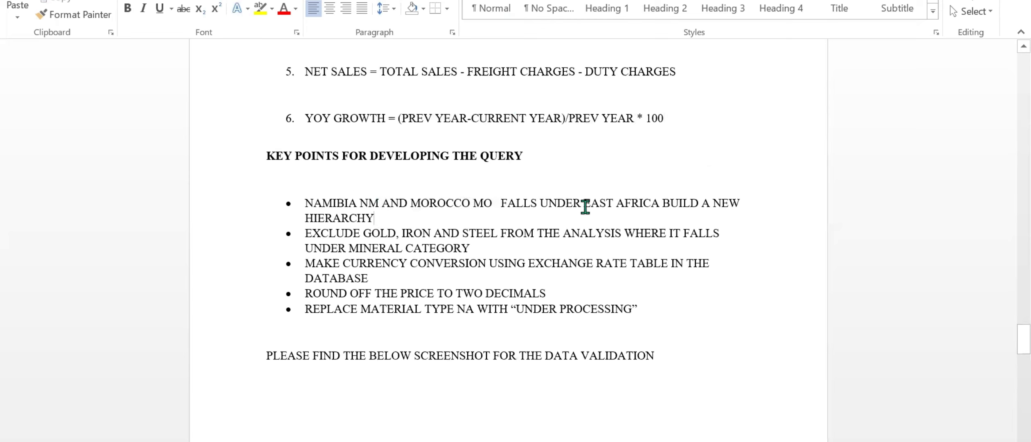
drag(585, 206, 655, 212)
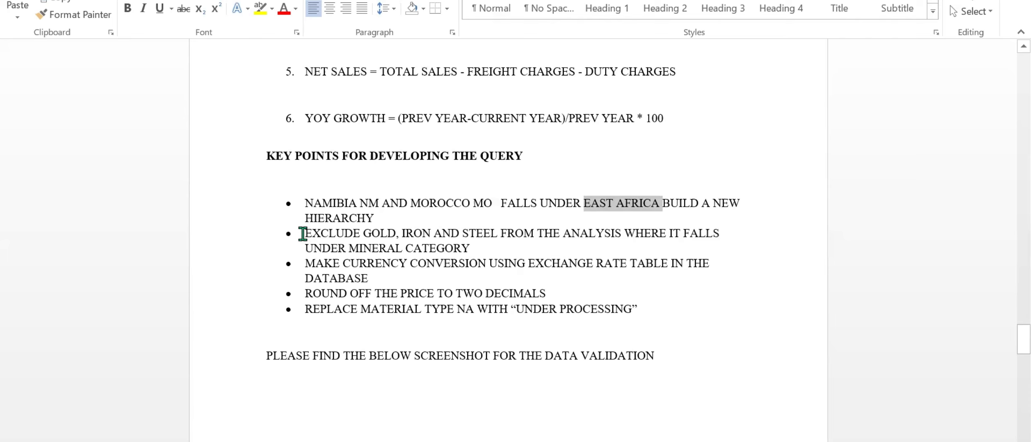
drag(307, 234, 517, 233)
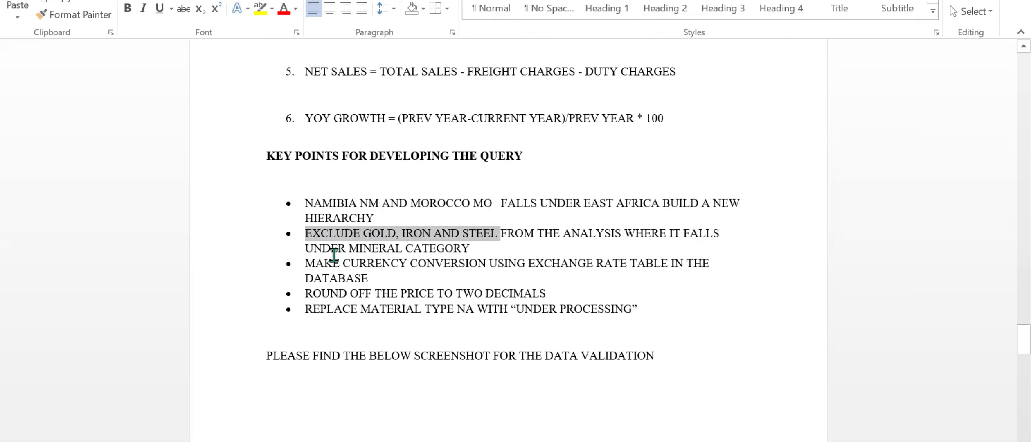
drag(349, 249, 470, 250)
click(471, 249)
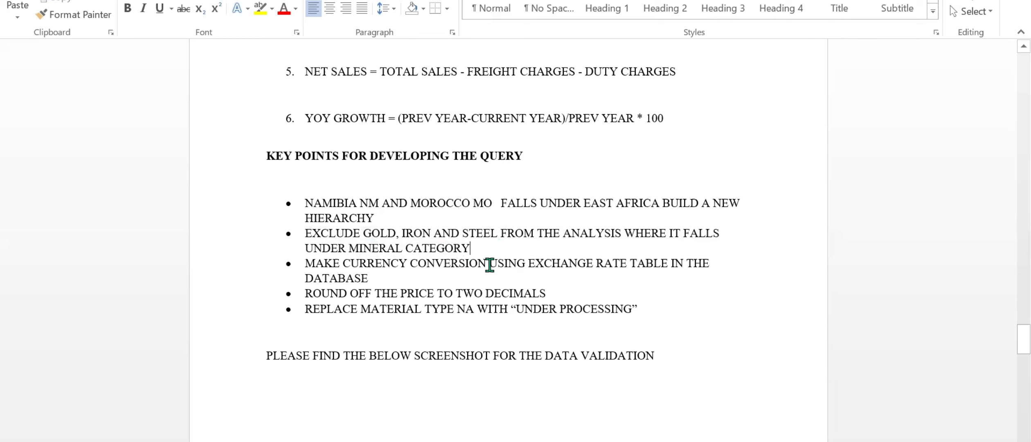
drag(532, 263, 610, 264)
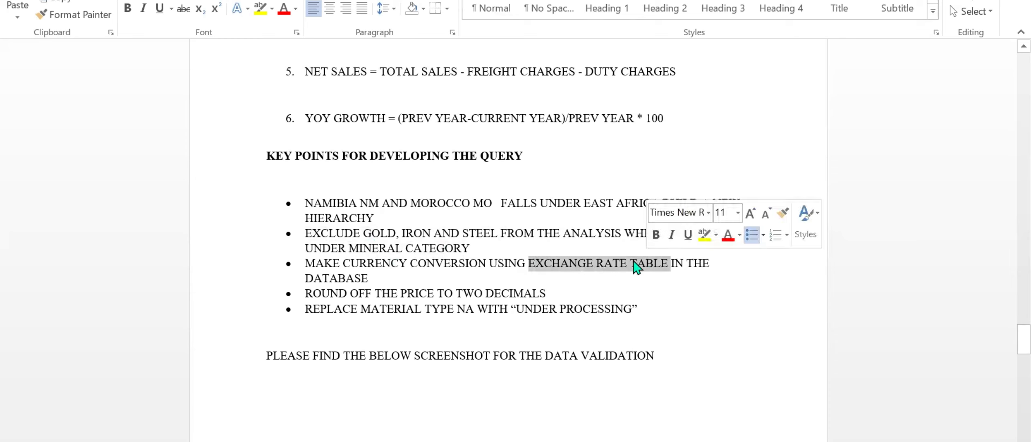
click(604, 267)
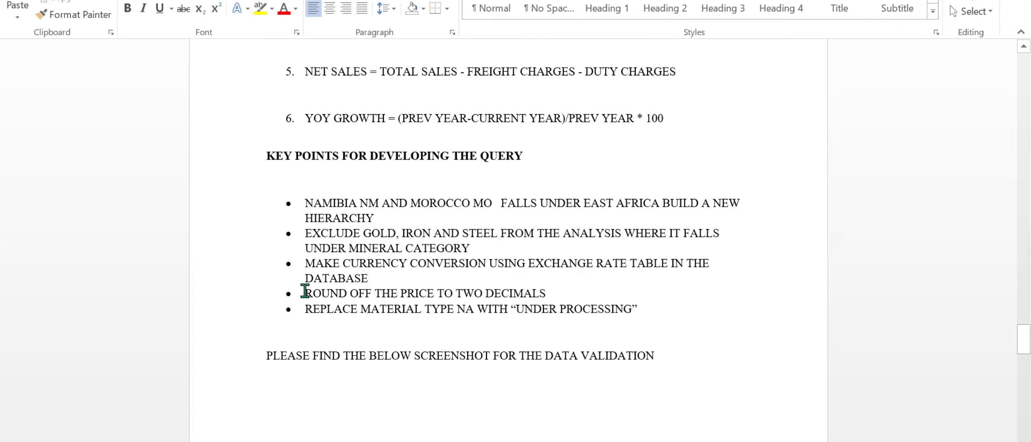
Review the key points on rounding the price and replacing material type NA, including the key points list as a whole.
drag(305, 296, 542, 294)
click(551, 295)
drag(304, 312, 465, 297)
click(466, 310)
drag(515, 306, 591, 308)
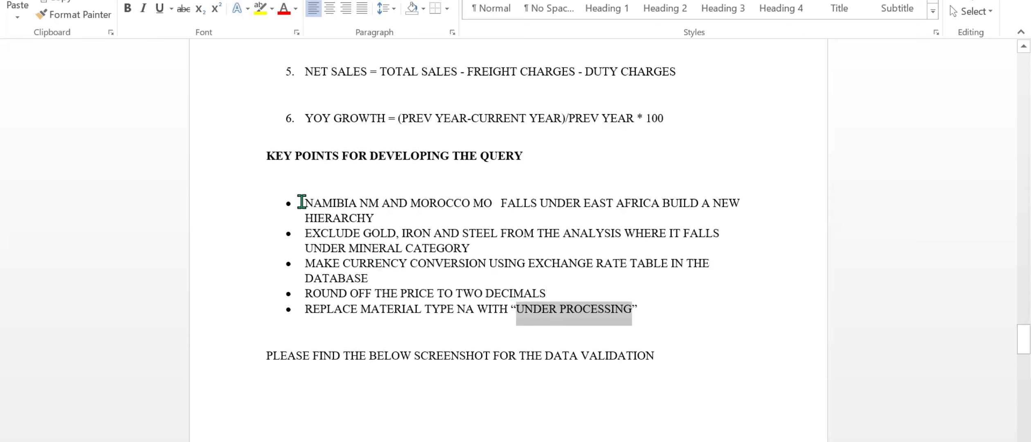
drag(303, 201, 636, 309)
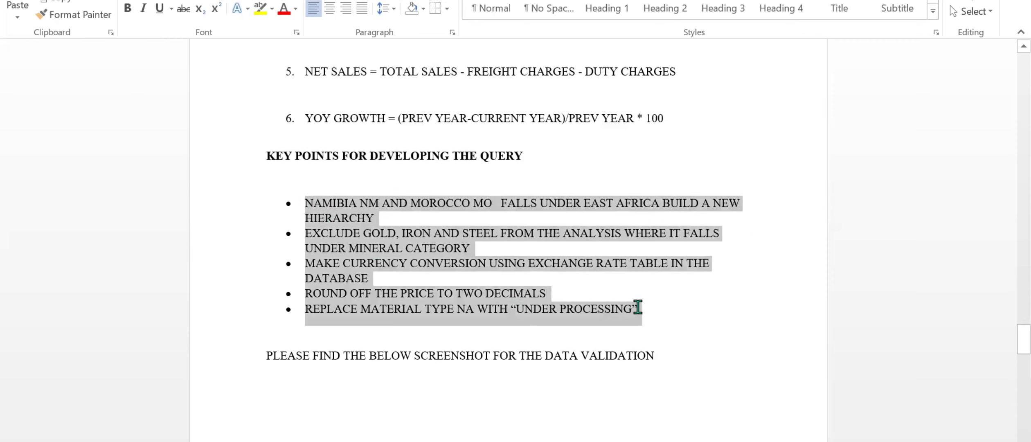
click(580, 313)
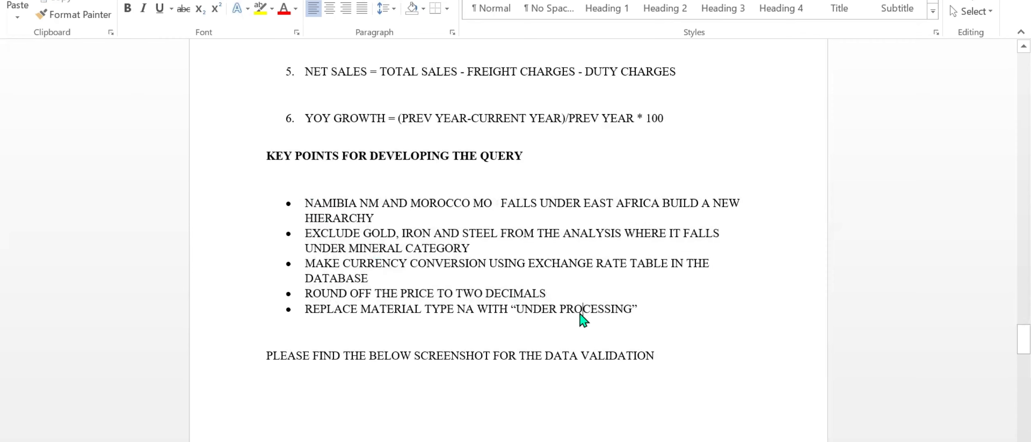
Examine the data validation screenshot with price and quantity sums by row label for 2023 and 2024.
scroll(581, 312, down, 2)
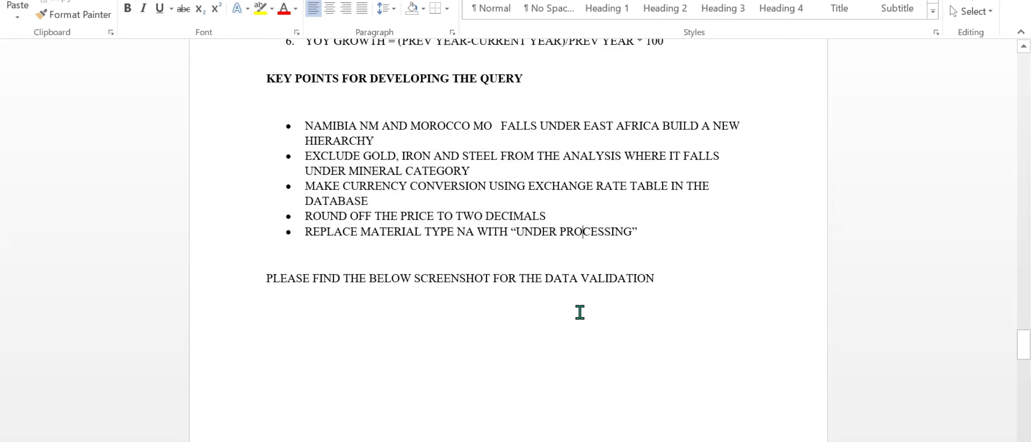
scroll(580, 311, down, 2)
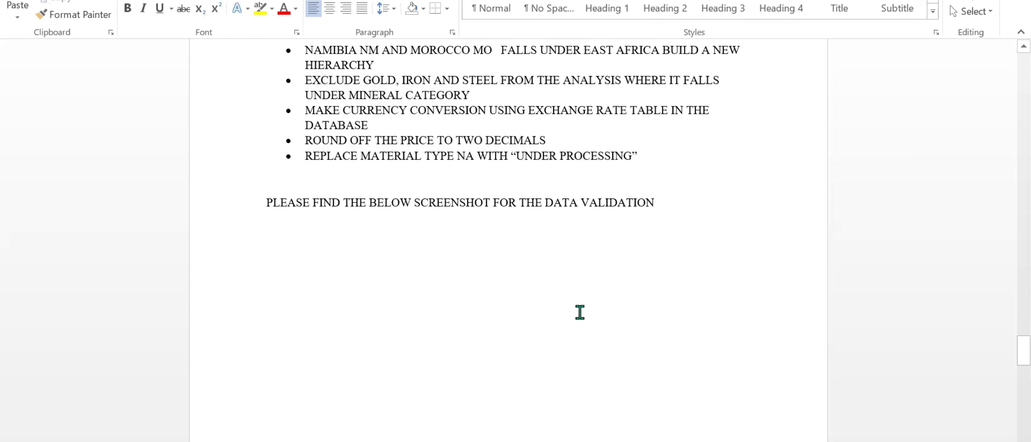
click(266, 200)
drag(266, 201, 646, 221)
click(504, 307)
scroll(504, 307, down, 4)
scroll(504, 307, down, 15)
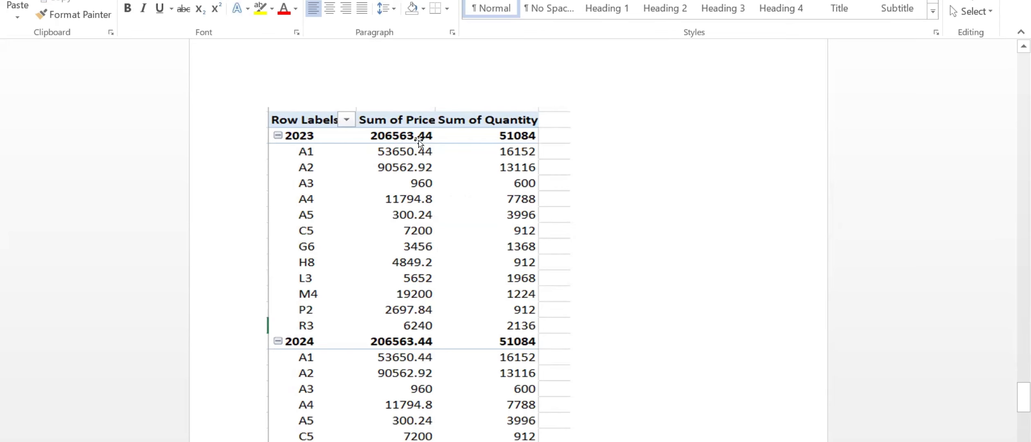
scroll(431, 333, down, 1)
scroll(430, 333, down, 4)
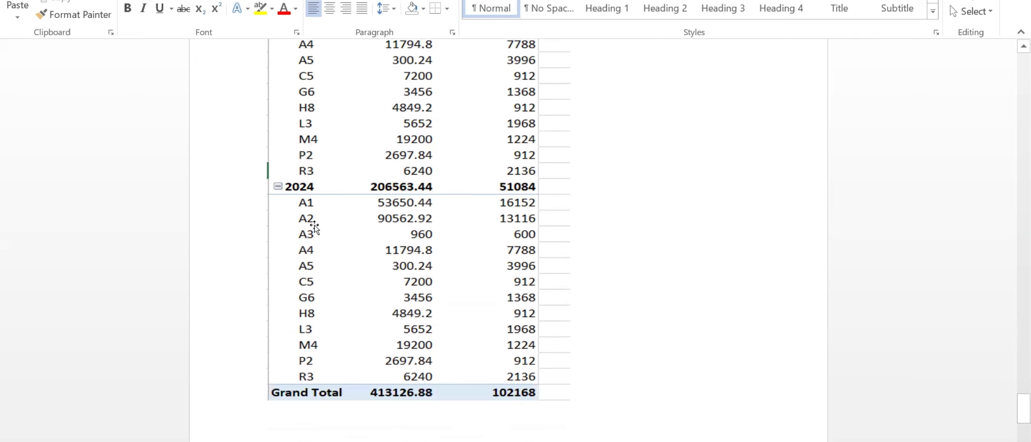
scroll(413, 201, up, 4)
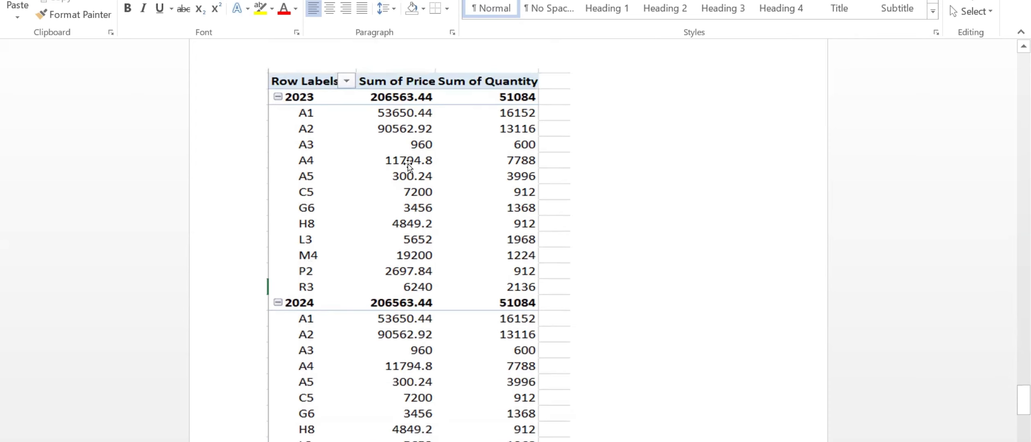
scroll(501, 207, down, 12)
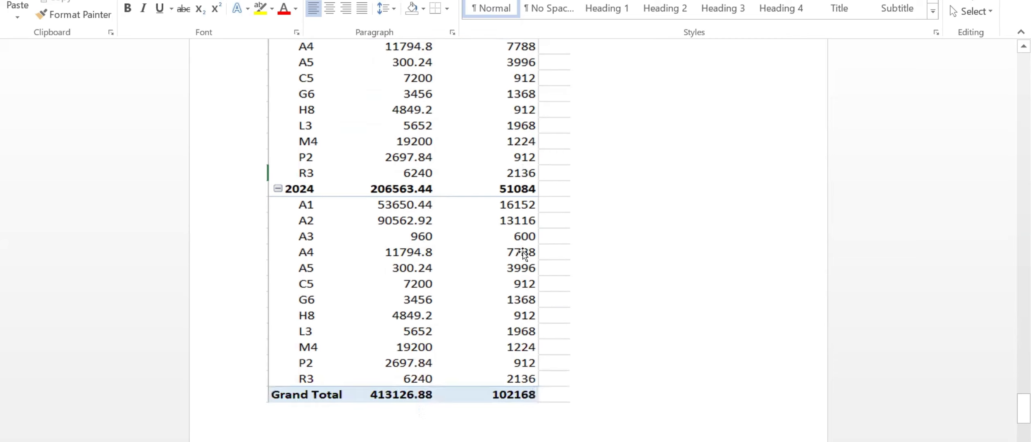
scroll(523, 251, down, 2)
scroll(523, 252, up, 20)
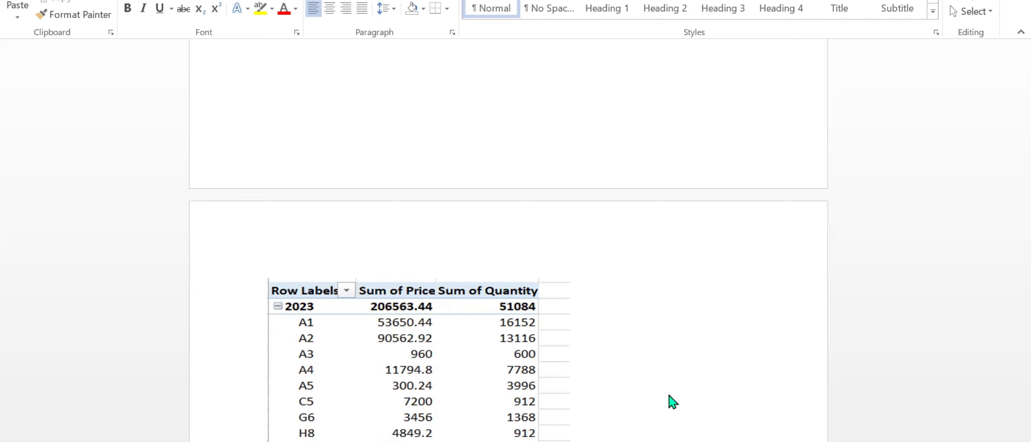
Switch to SQL Server Management Studio and expand the InternationalExportDB database to list its tables.
click(497, 426)
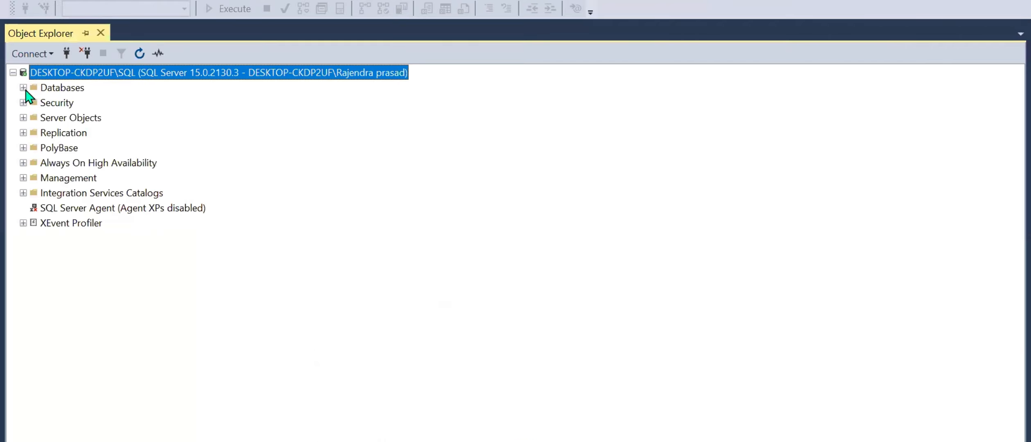
click(23, 88)
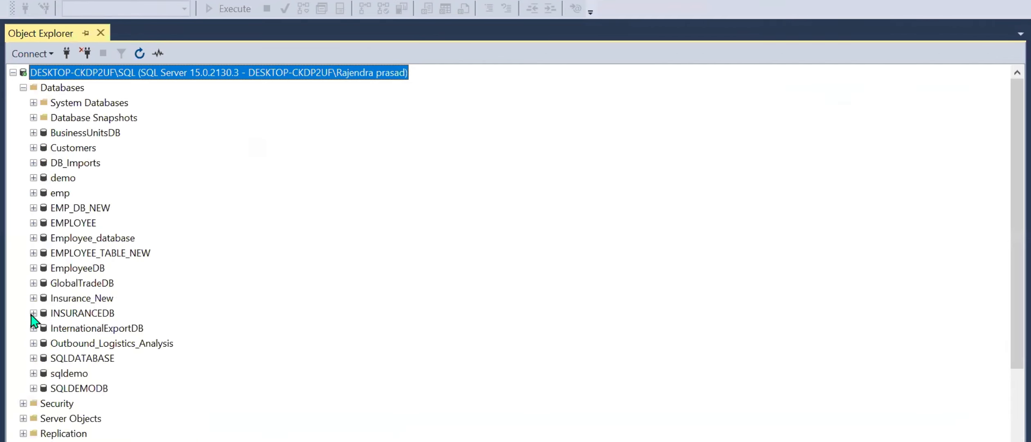
scroll(151, 303, down, 2)
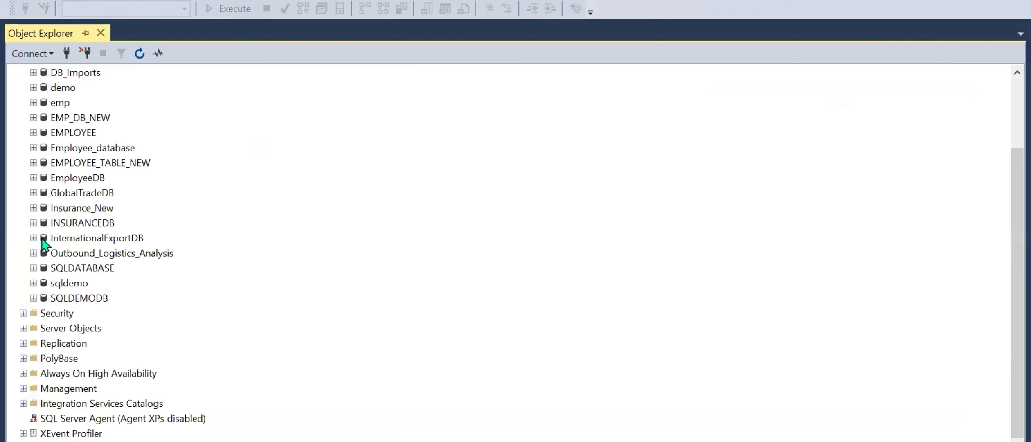
click(34, 238)
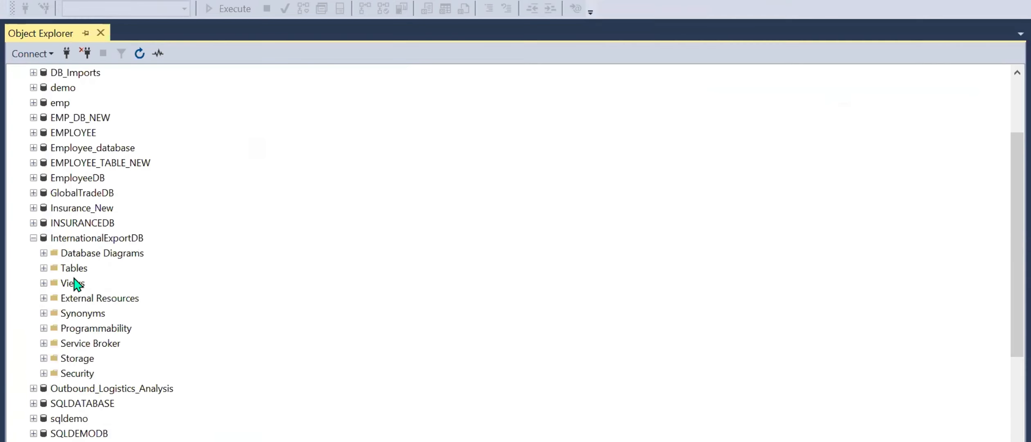
click(43, 268)
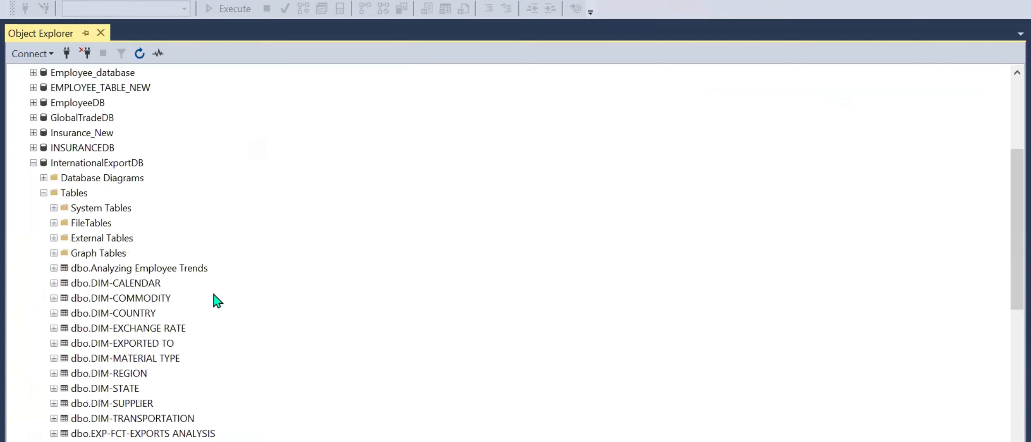
scroll(214, 297, down, 1)
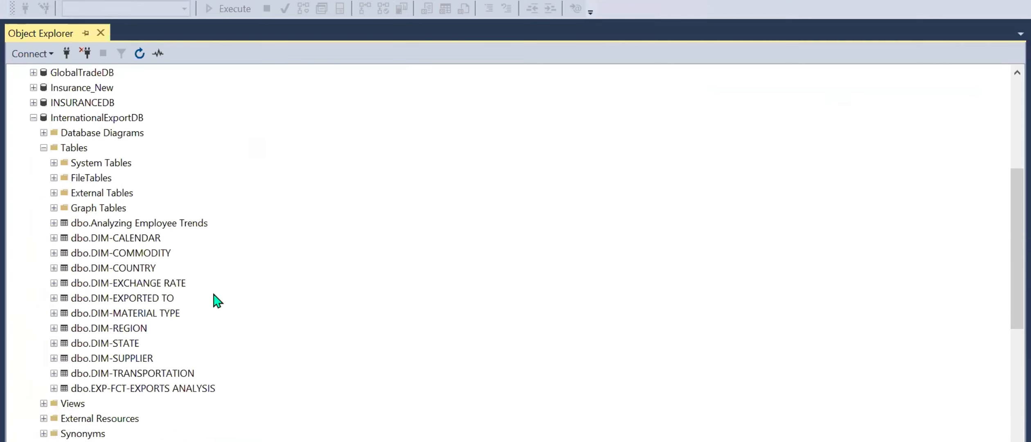
Query the top 1000 rows of the dbo.EXP-FCT-EXPORTS ANALYSIS table in InternationalExportDB.
click(135, 241)
click(151, 255)
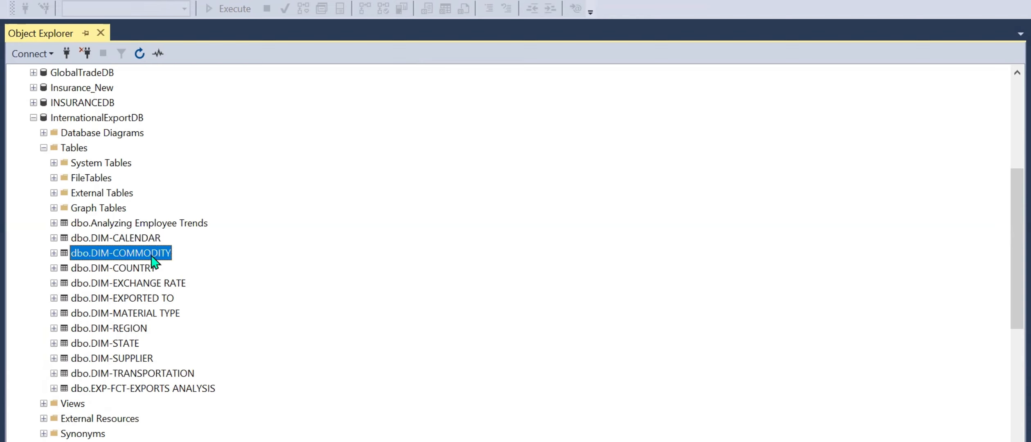
click(141, 268)
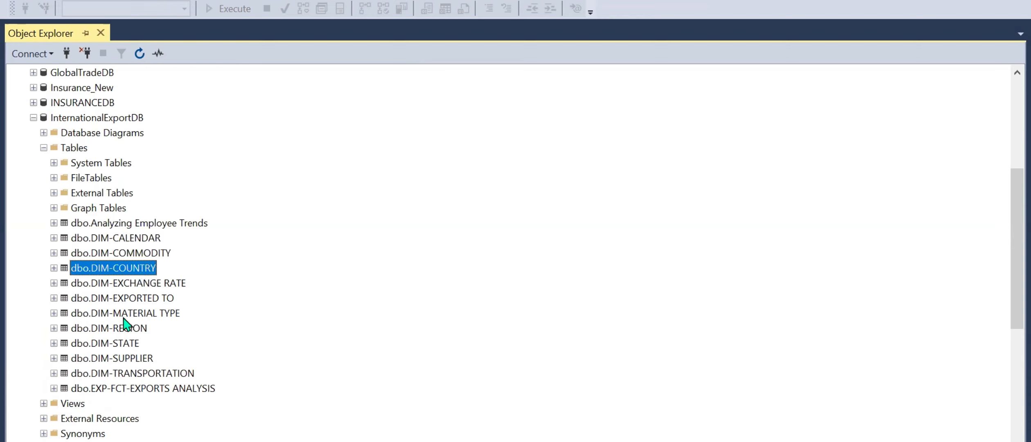
right_click(132, 388)
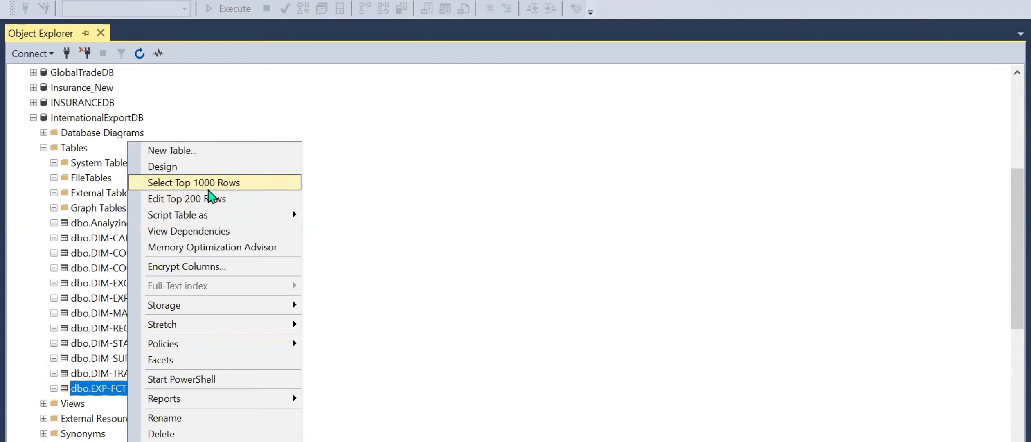
click(207, 185)
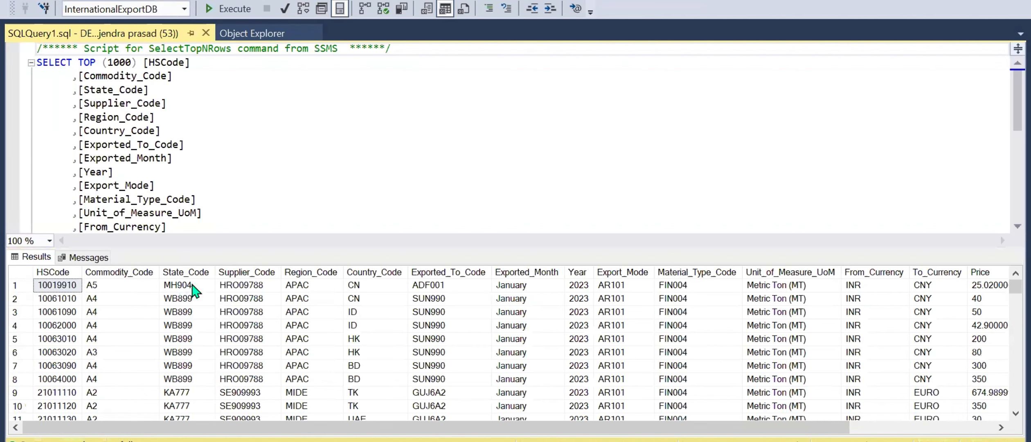
Check the InternationalExportDB table list again and return to the query on the exports analysis fact table.
click(250, 33)
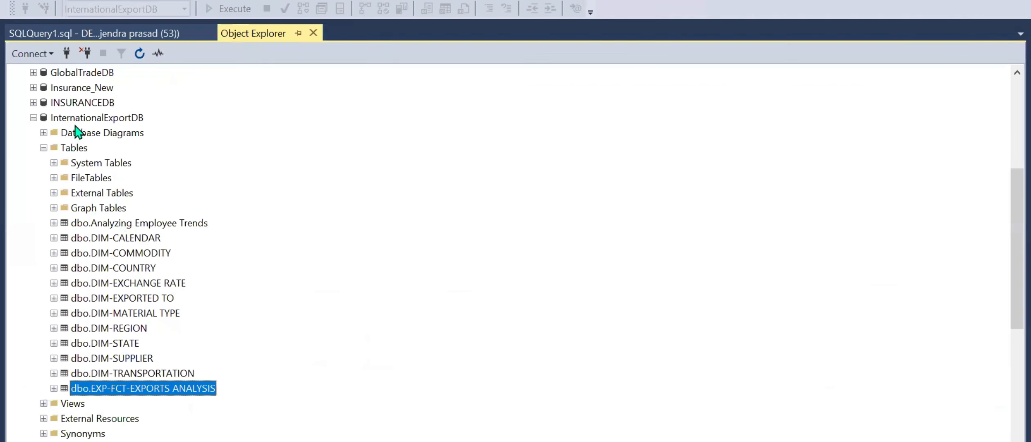
scroll(188, 364, down, 1)
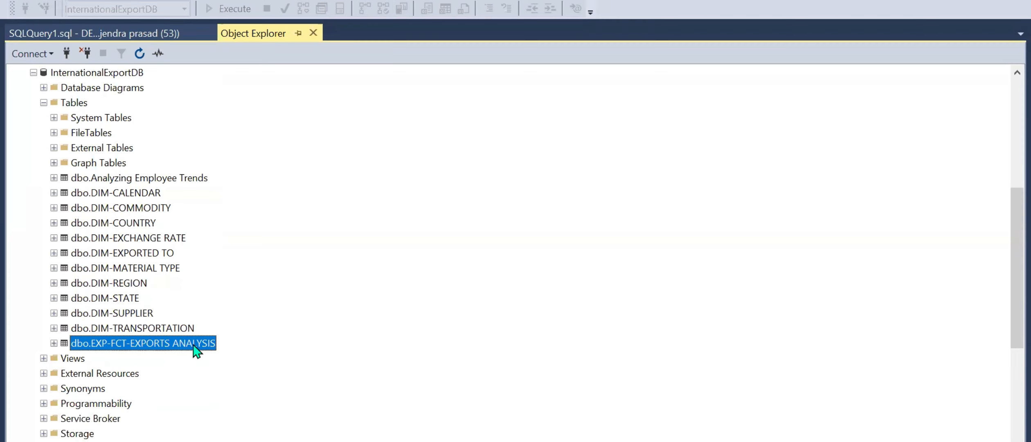
click(130, 39)
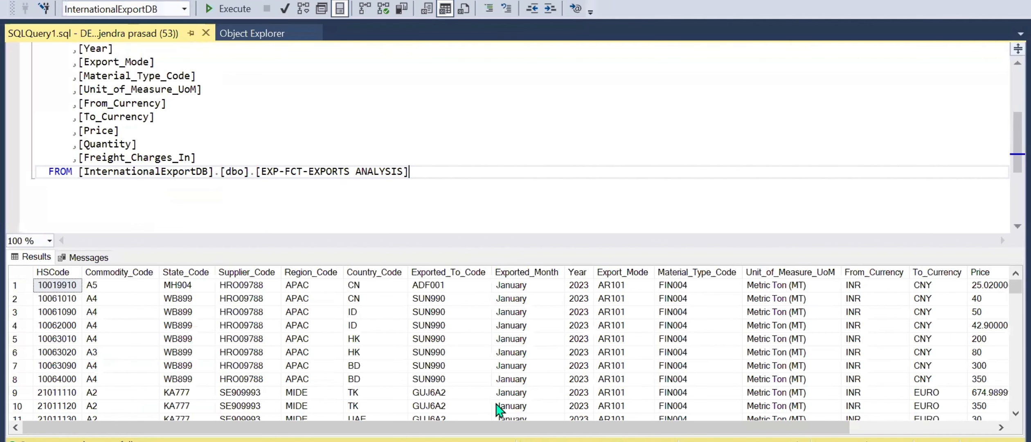
Switch to File Explorer and open EXPO-FCT-EXPORTS ANALYSIS from the project's EXPORTS DATA FILES folder in Excel, dismissing the activation wizard.
mouse_move(369, 441)
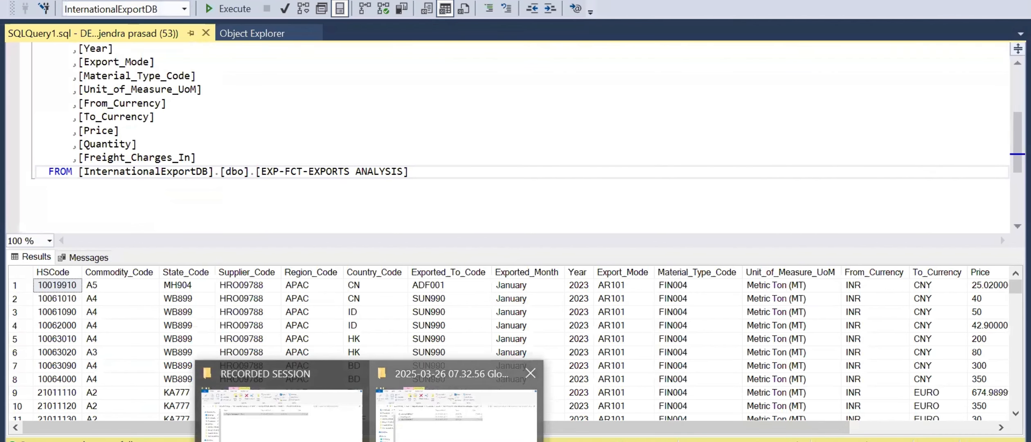
click(454, 405)
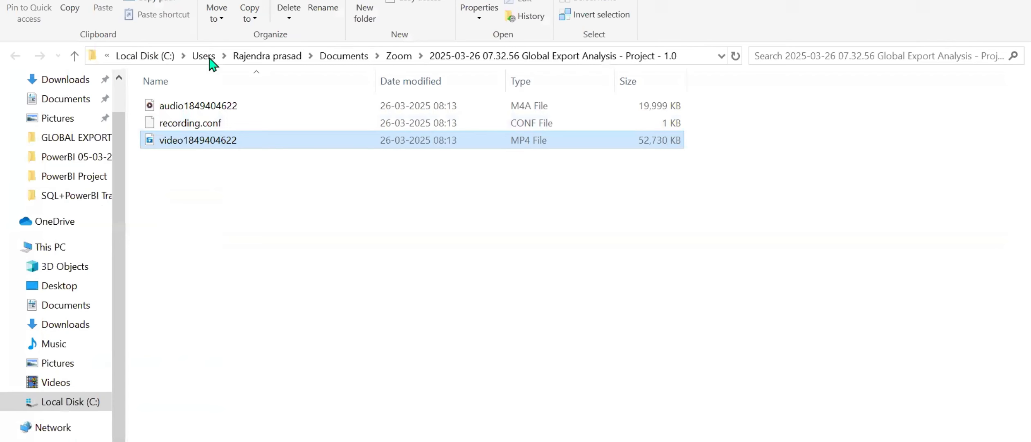
click(70, 141)
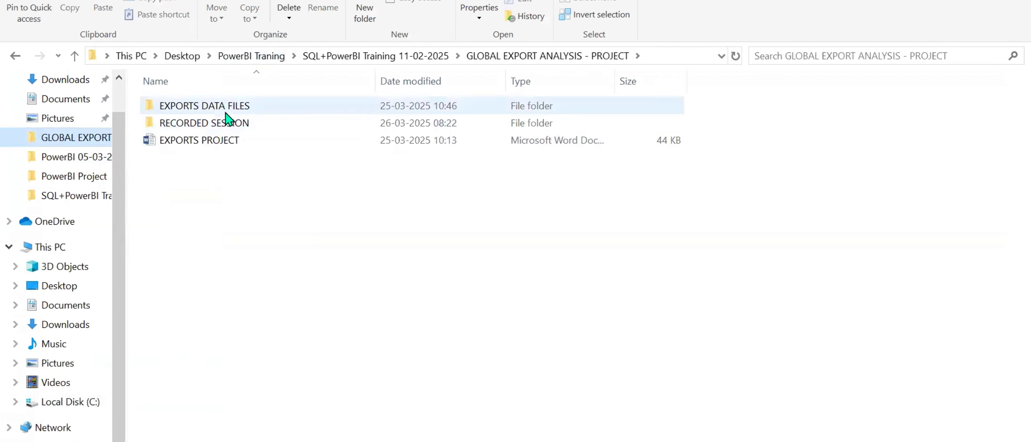
double_click(238, 107)
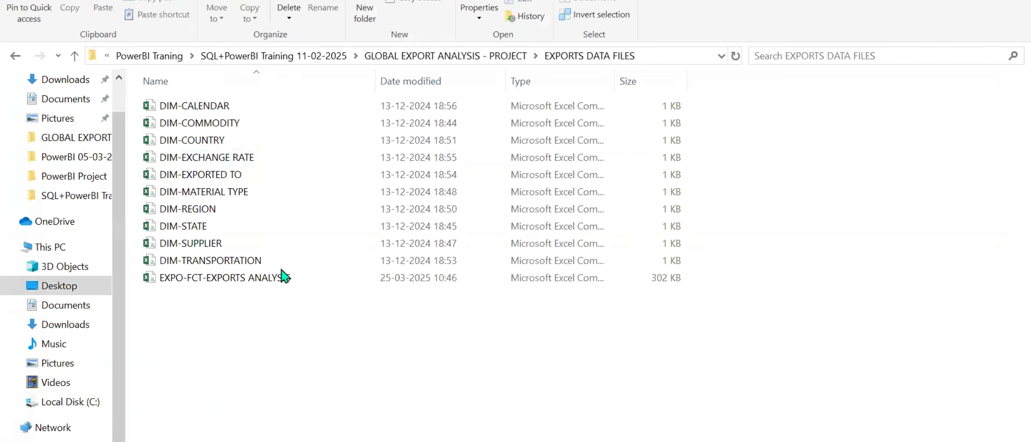
double_click(217, 278)
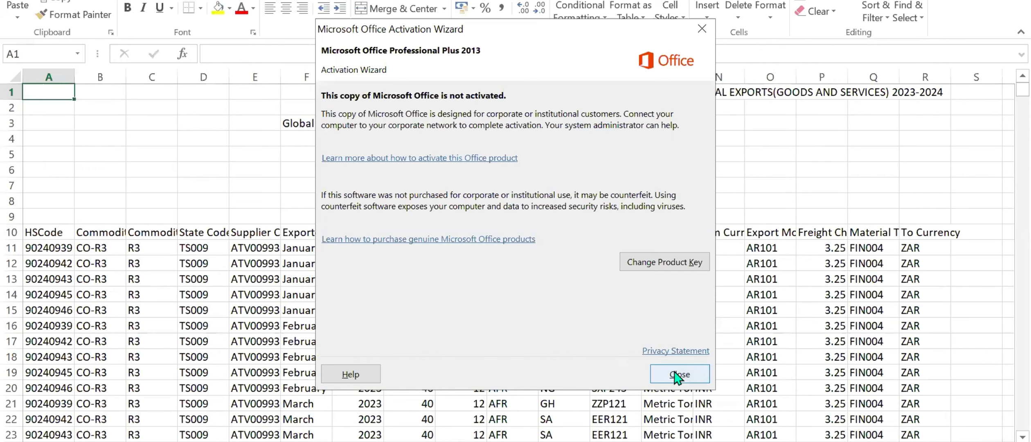
click(669, 370)
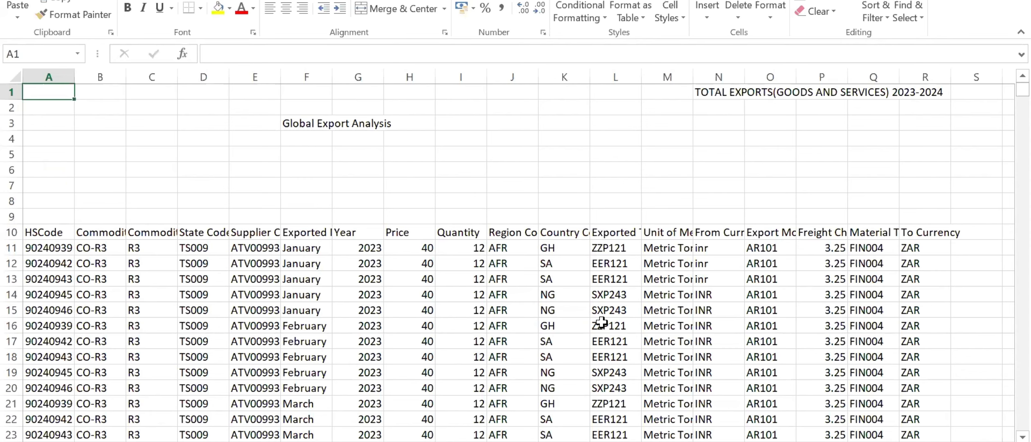
Examine the row 10 column headers of the exports fact file one by one, from HSCode through Unit of Measure (UoM).
scroll(602, 322, down, 3)
scroll(601, 322, up, 3)
click(41, 234)
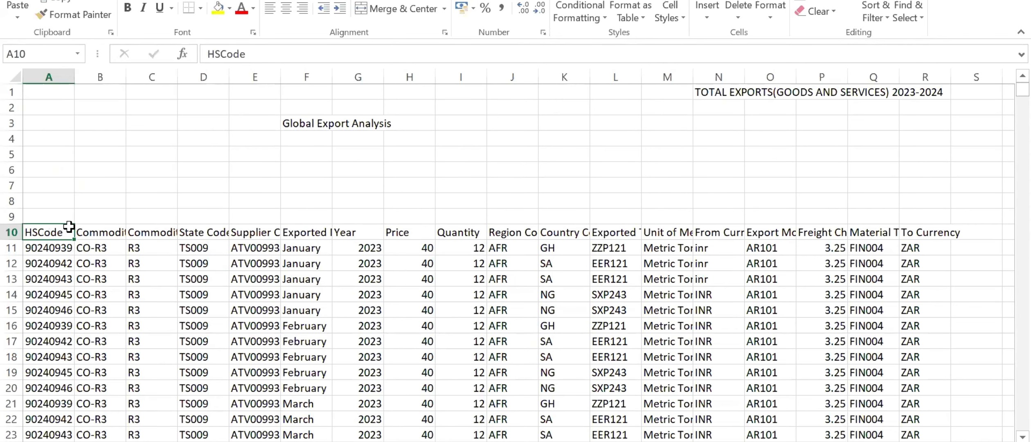
click(100, 232)
click(160, 231)
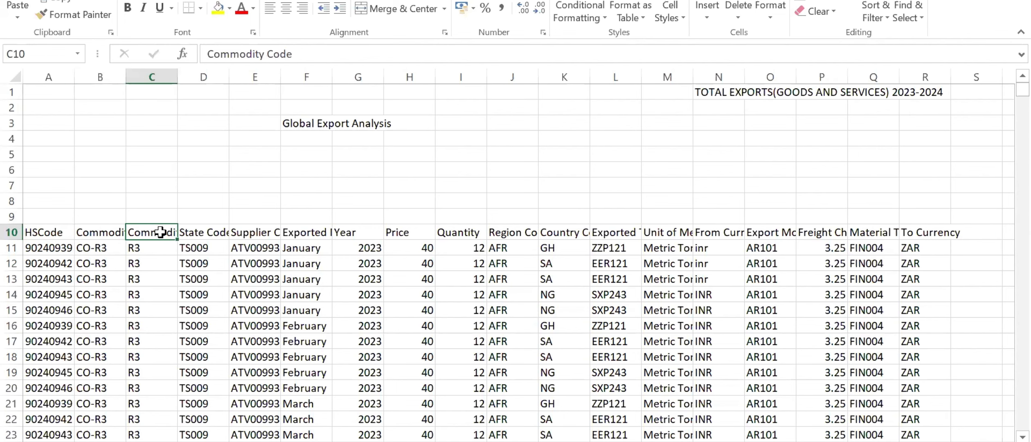
click(203, 231)
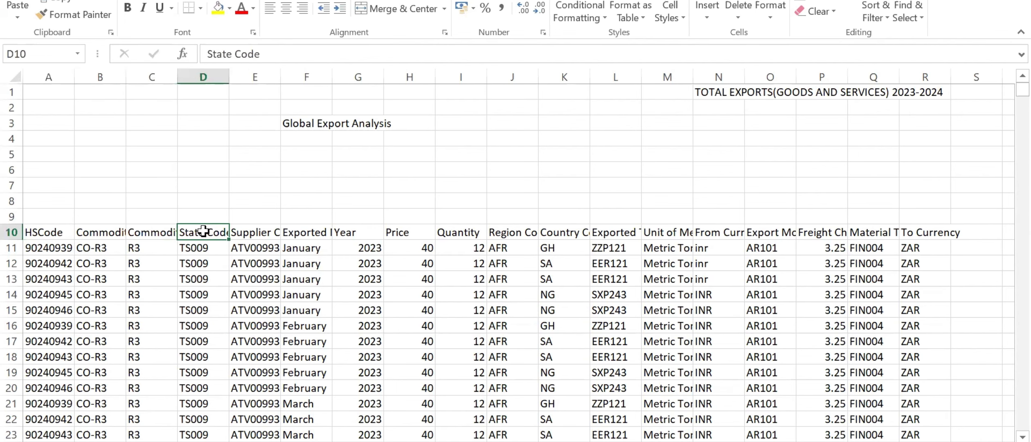
click(242, 232)
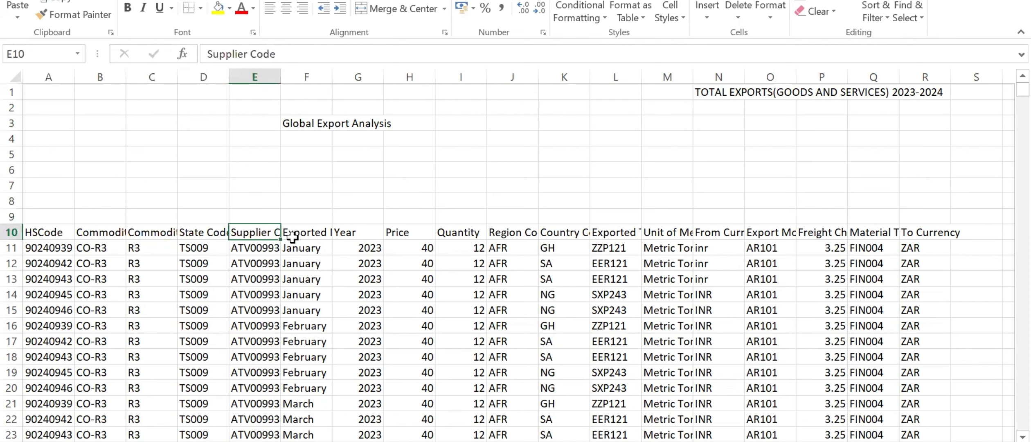
click(315, 233)
click(356, 233)
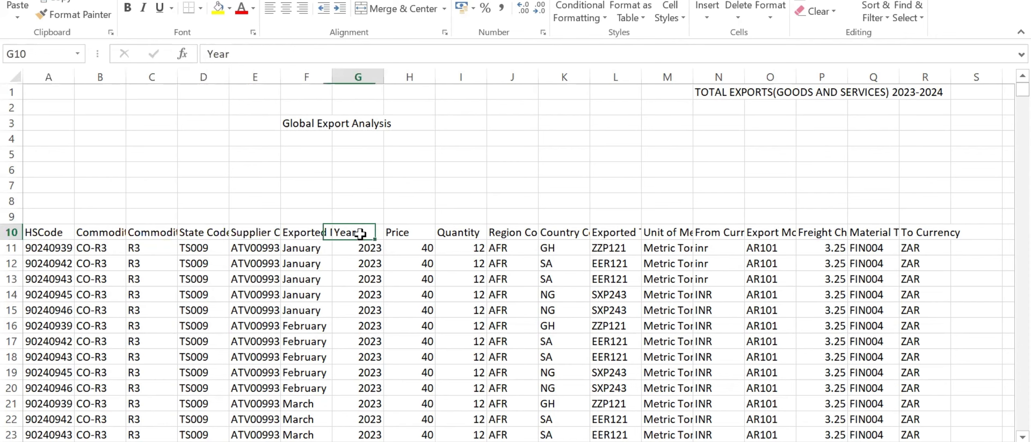
click(413, 234)
click(469, 234)
click(504, 235)
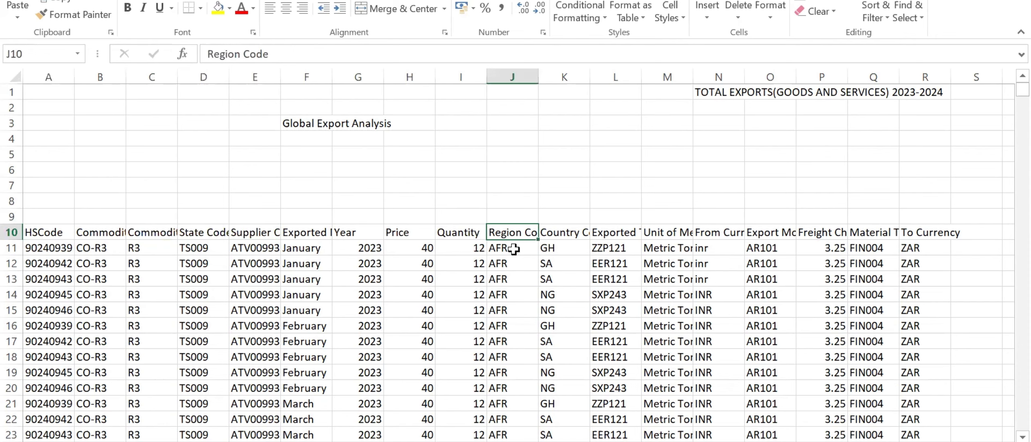
click(564, 236)
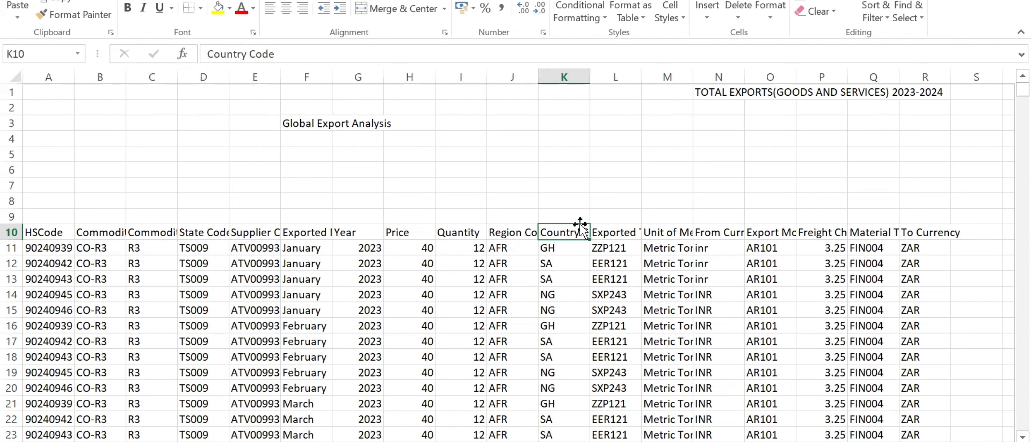
click(619, 231)
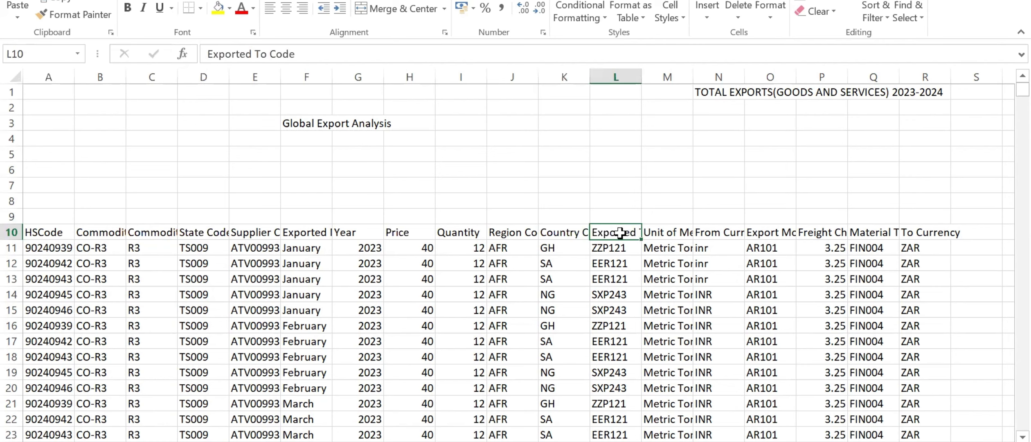
click(664, 232)
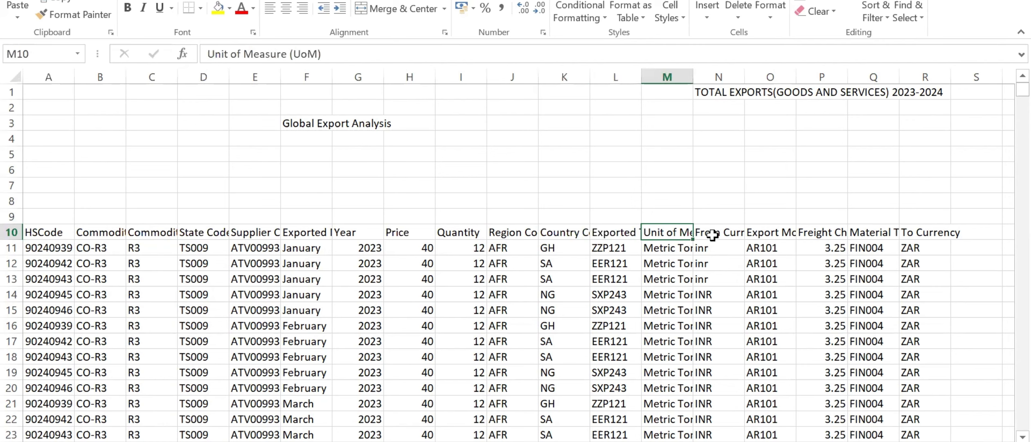
Review HSCode, Exported Month and the commodity, state, supplier, region, country and exported-to code headers in the fact file.
click(61, 233)
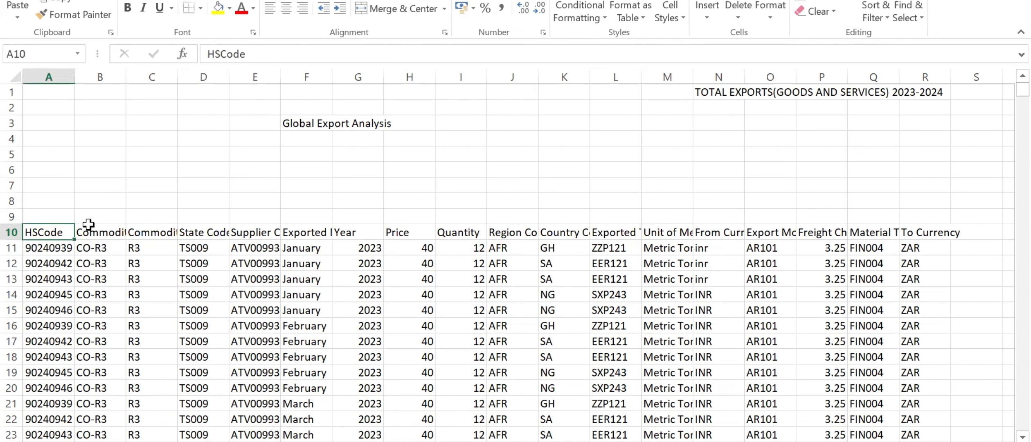
click(106, 234)
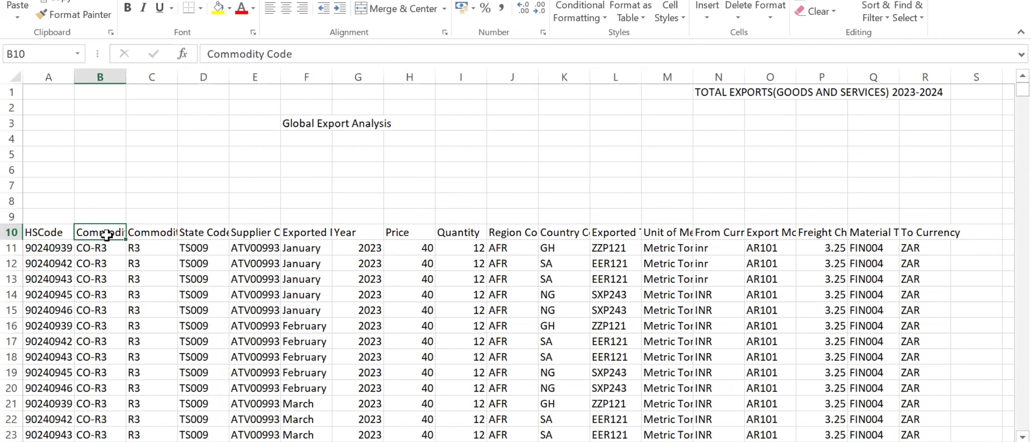
click(208, 234)
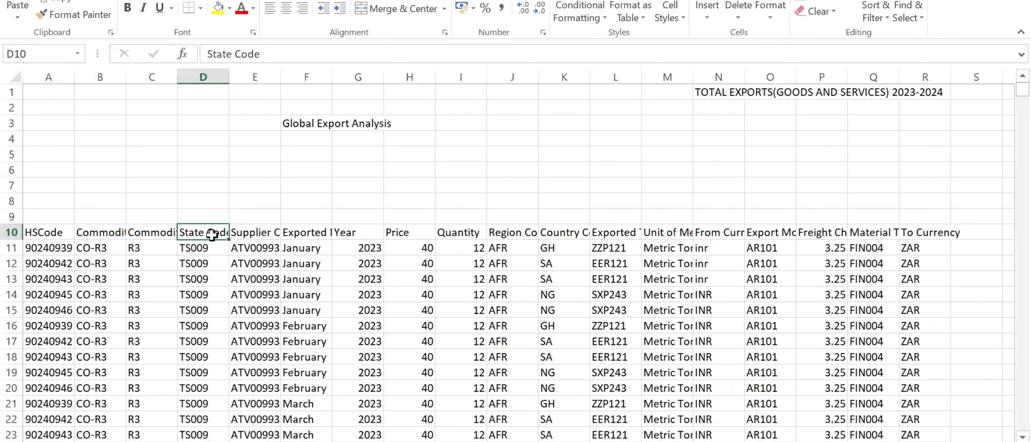
click(244, 234)
click(295, 239)
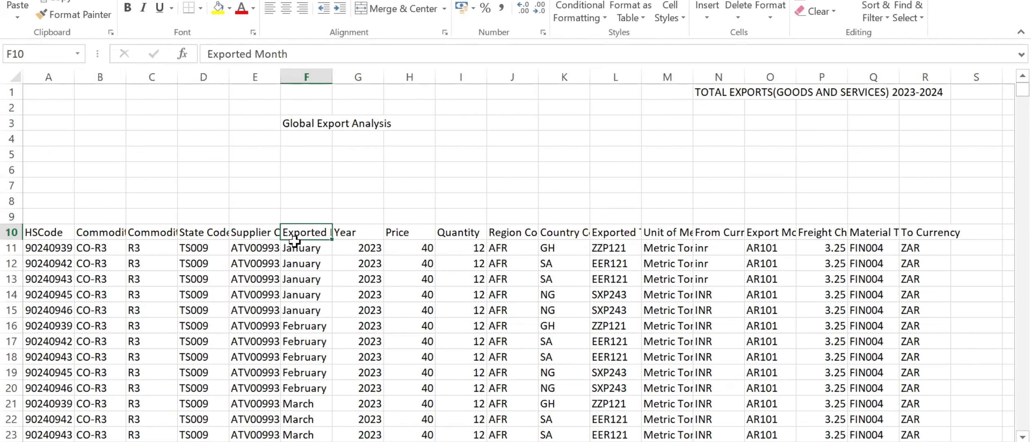
click(521, 238)
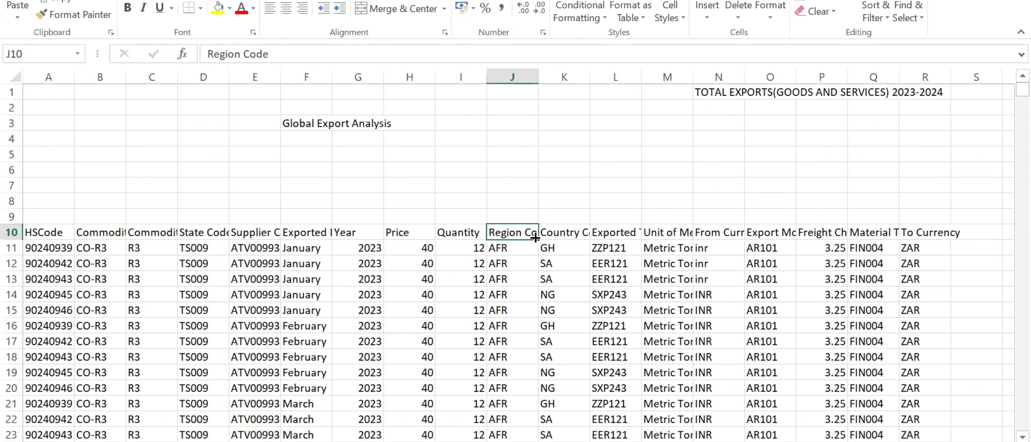
click(578, 232)
click(627, 230)
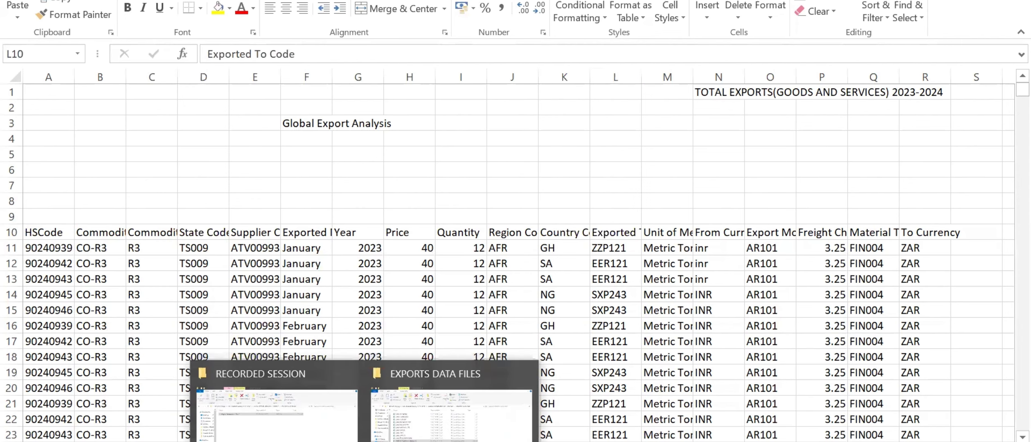
Open the DIM-COMMODITY file from EXPORTS DATA FILES, fit column A to its contents and highlight the commodity codes and names.
click(396, 405)
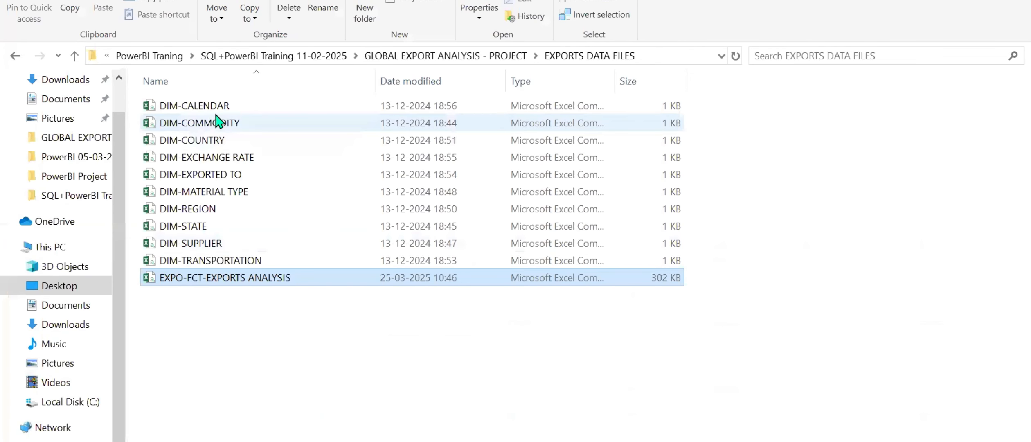
double_click(283, 123)
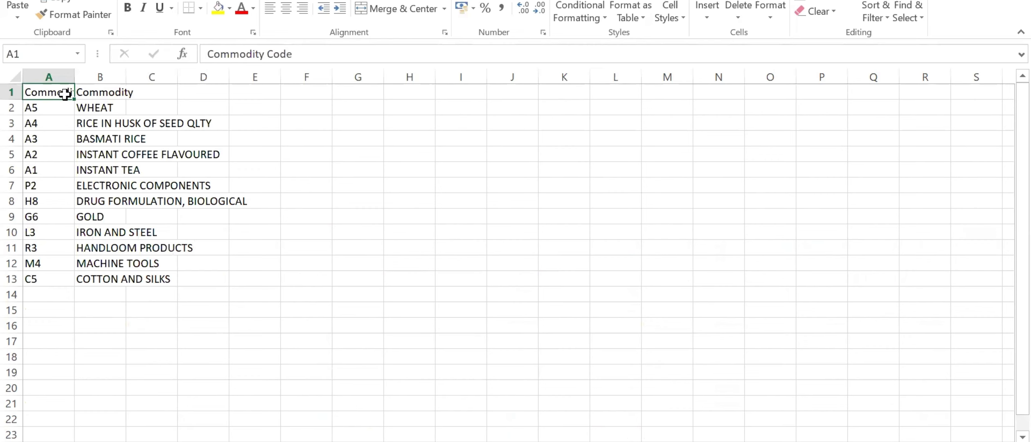
double_click(74, 76)
drag(89, 92, 214, 285)
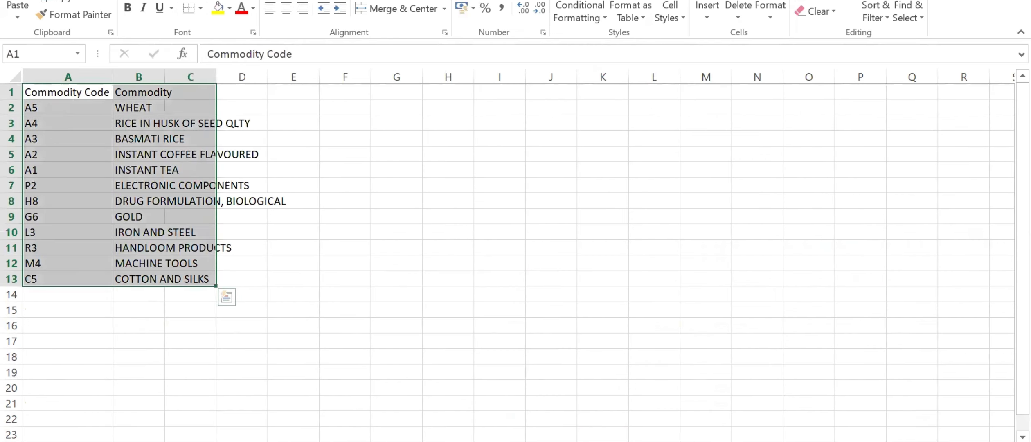
Open the DIM-COUNTRY file from EXPORTS DATA FILES and fit the Country Code column to its contents.
click(295, 426)
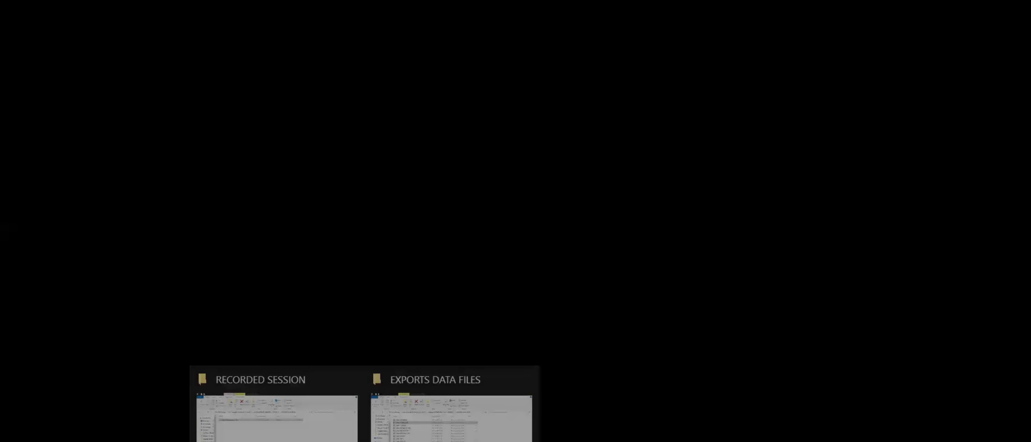
click(394, 409)
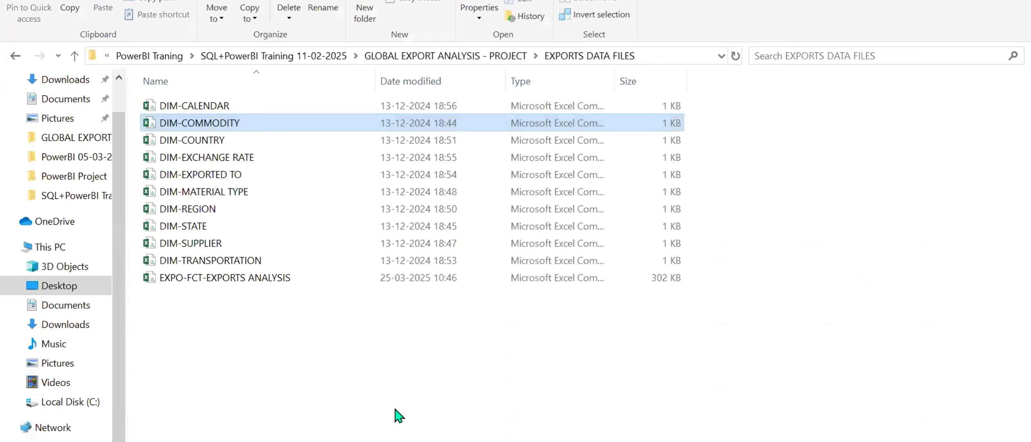
double_click(209, 141)
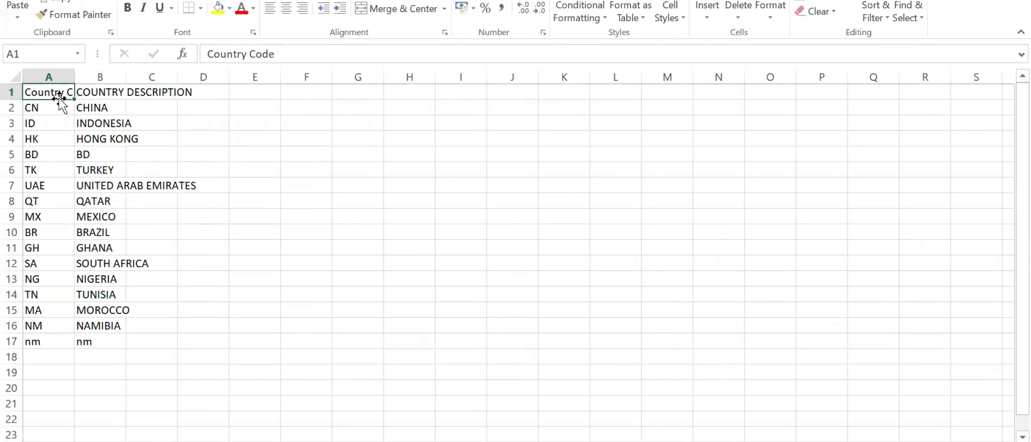
double_click(75, 77)
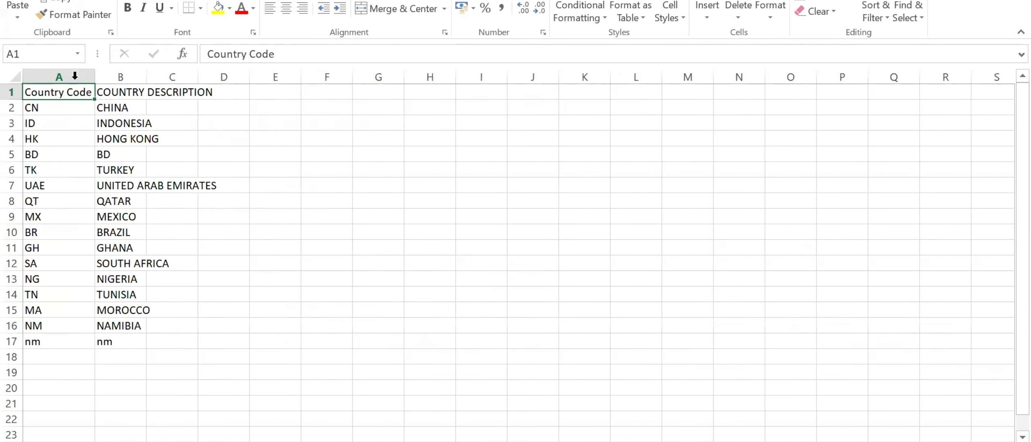
Review the Morocco and Namibia rows in the country file and select their codes and descriptions together.
click(62, 326)
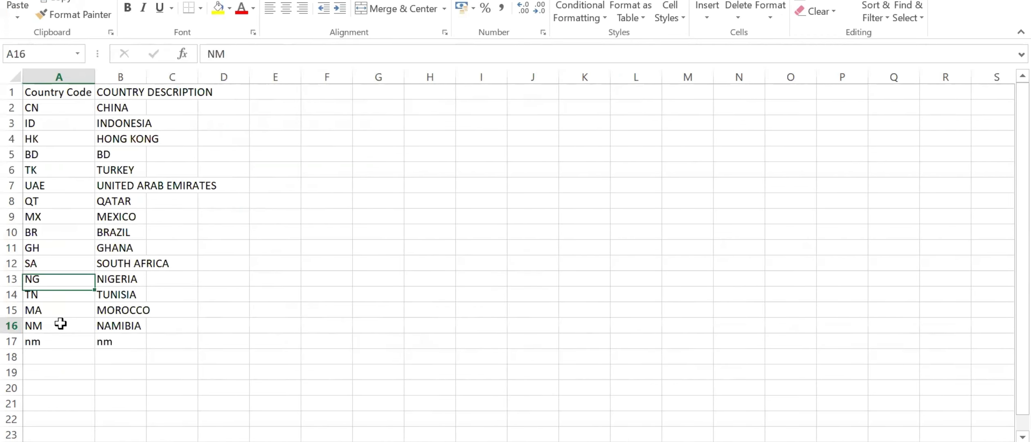
click(68, 310)
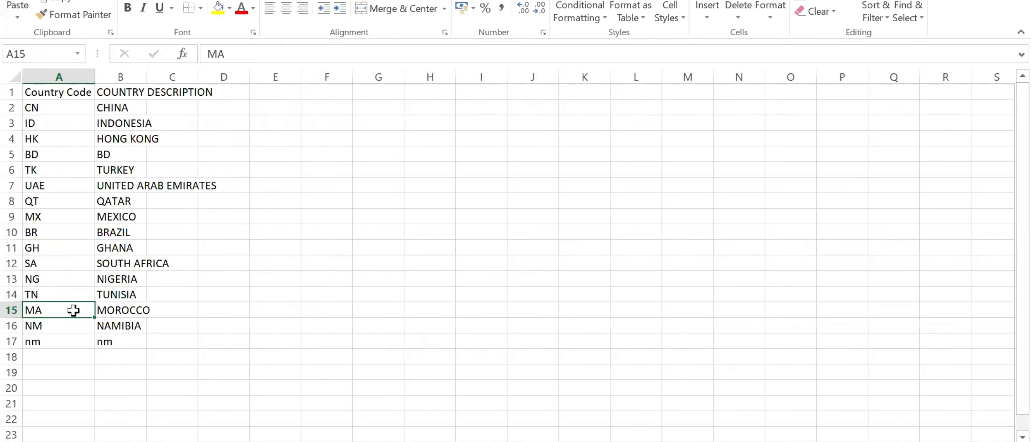
drag(73, 310, 132, 327)
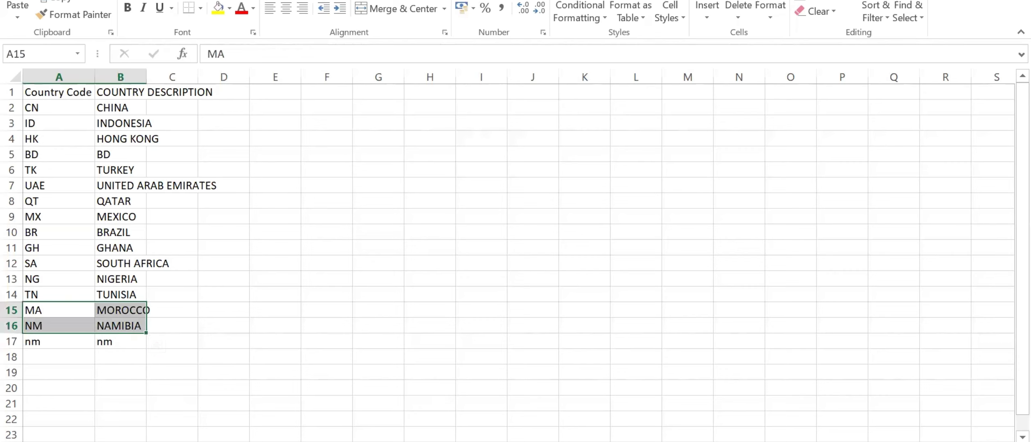
Open the DIM-EXCHANGE RATE file from EXPORTS DATA FILES, select its whole table and fit the From Currency column to its contents.
click(363, 441)
click(413, 417)
double_click(220, 159)
drag(65, 91, 163, 155)
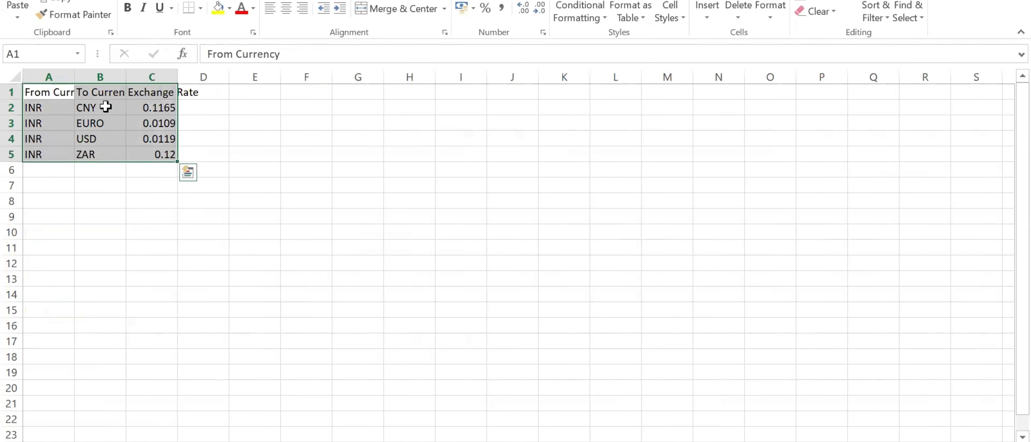
double_click(75, 77)
Review the INR source currency and each target currency, CNY, EURO, USD and ZAR, in the exchange rate table.
click(64, 106)
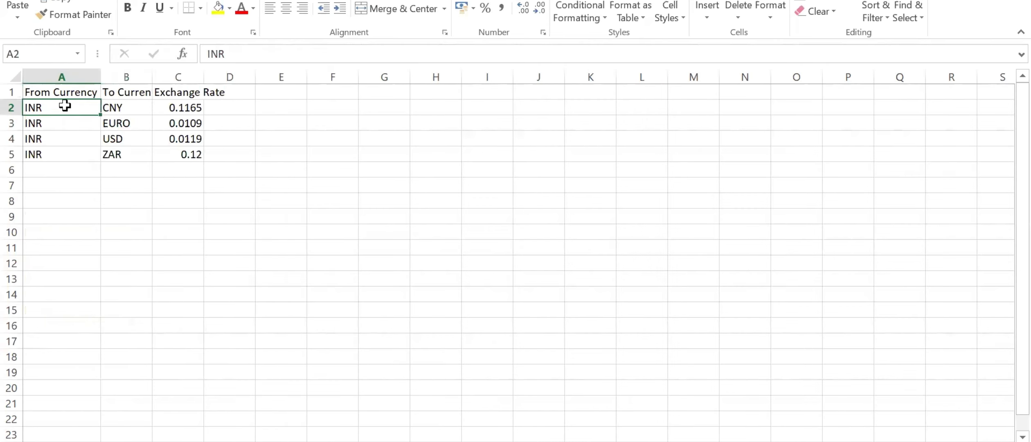
click(138, 104)
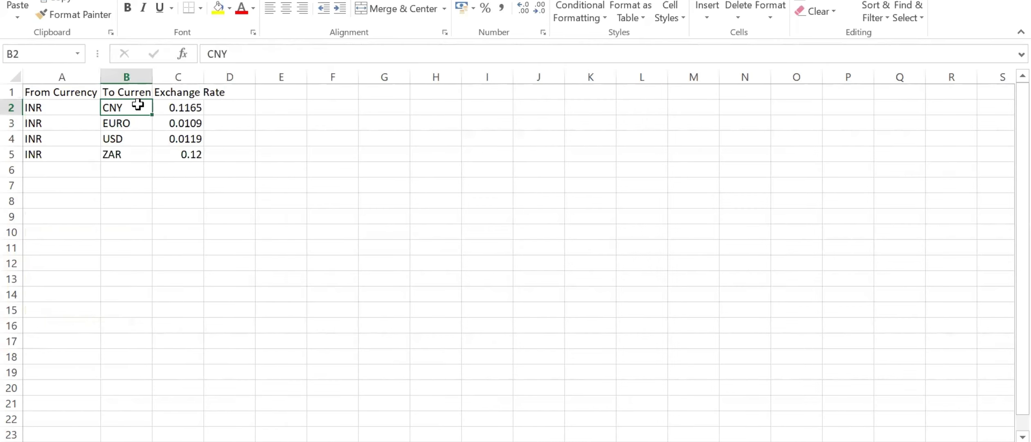
click(110, 122)
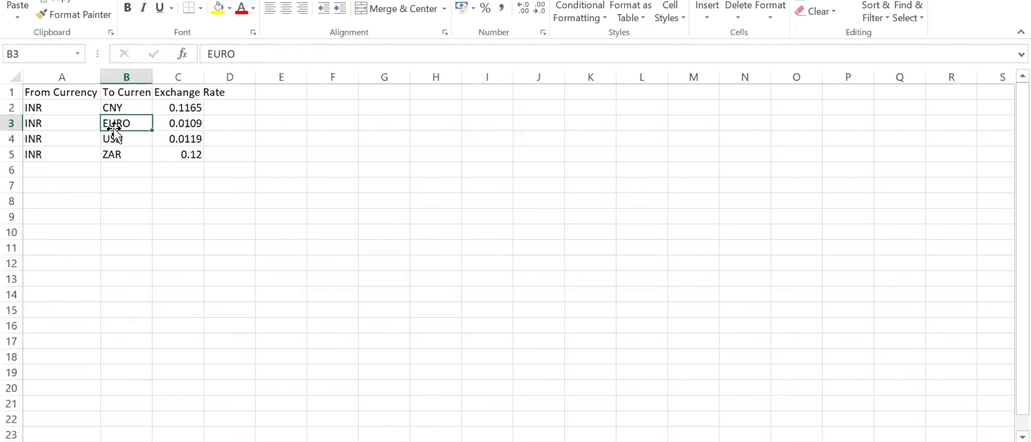
click(139, 142)
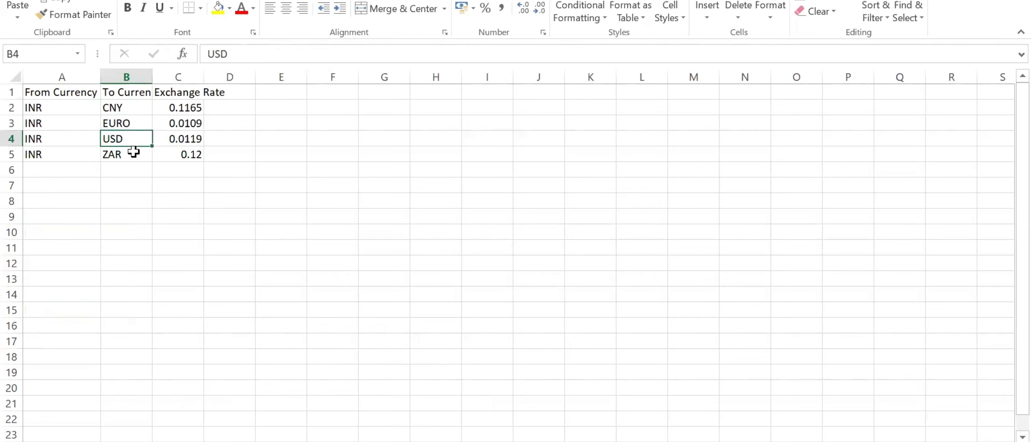
click(133, 152)
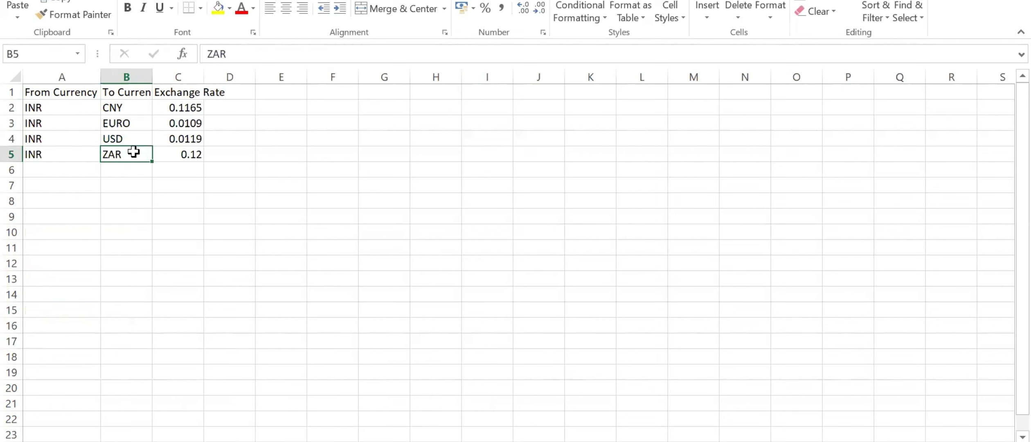
click(197, 169)
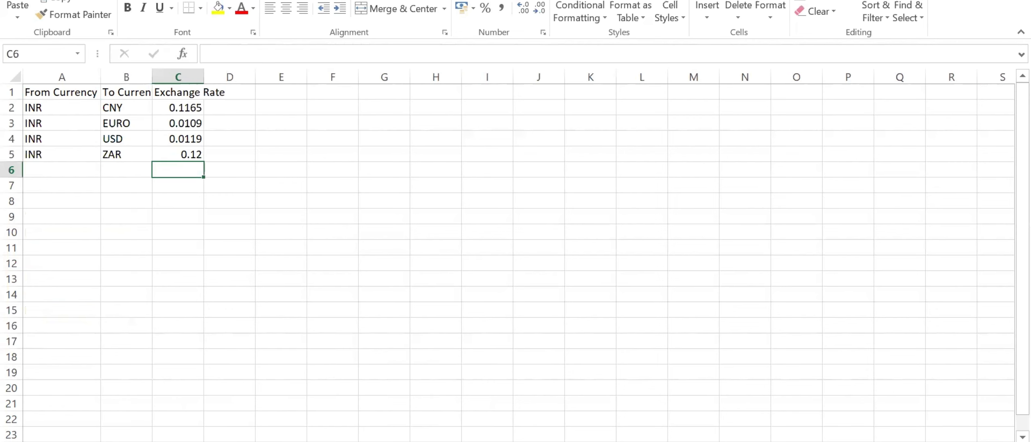
Open the DIM-EXPORTED TO file, fit the Exported To Code column to its contents and select the codes and descriptions.
click(364, 440)
click(413, 411)
double_click(216, 172)
double_click(75, 73)
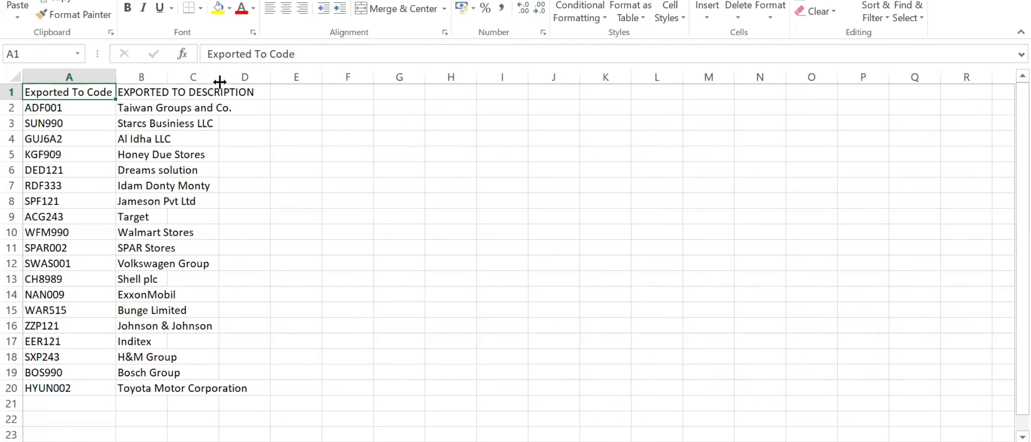
drag(82, 107, 175, 386)
Open the DIM-MATERIAL TYPE file from EXPORTS DATA FILES and review each material code and type, ending with the NA row.
click(364, 441)
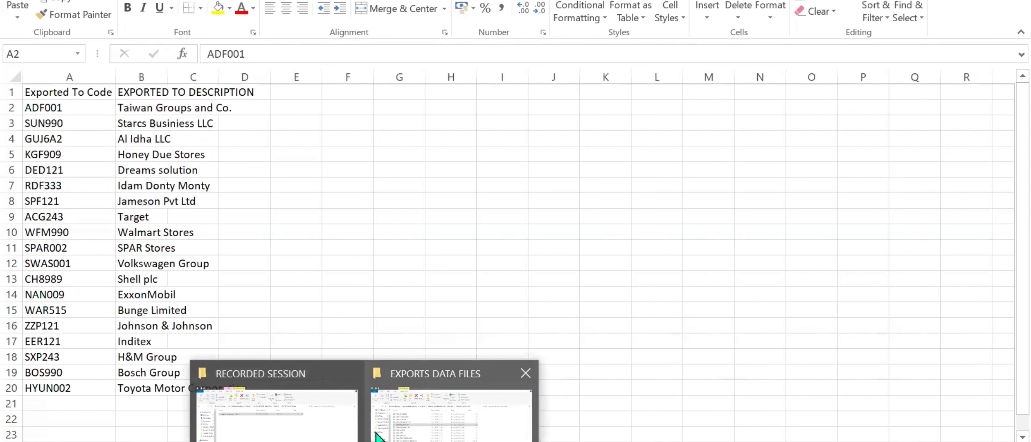
click(396, 428)
double_click(188, 192)
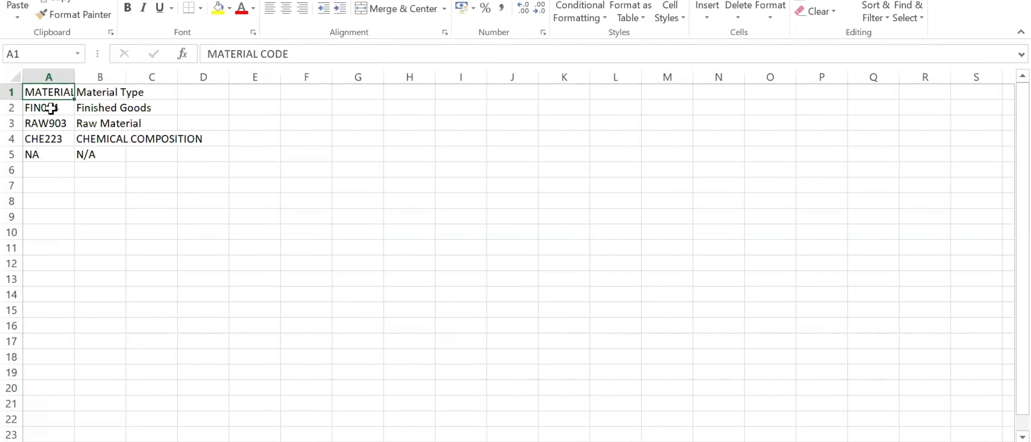
drag(58, 106, 76, 132)
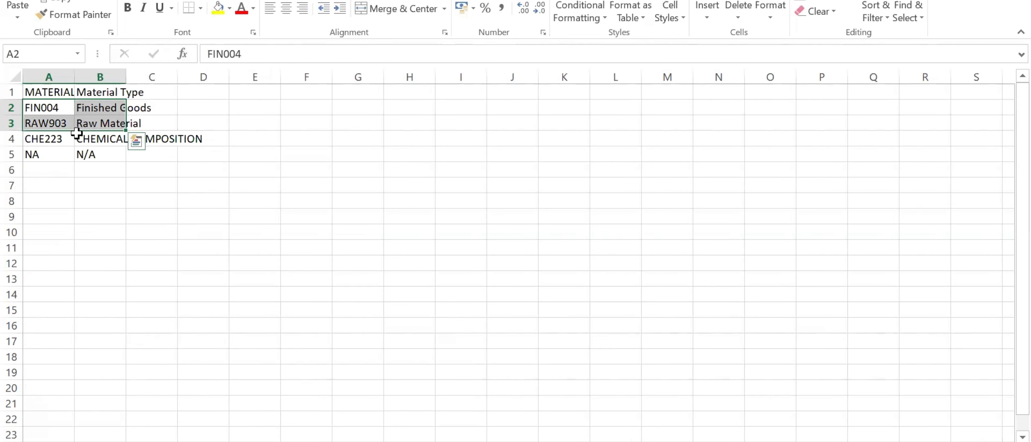
click(59, 138)
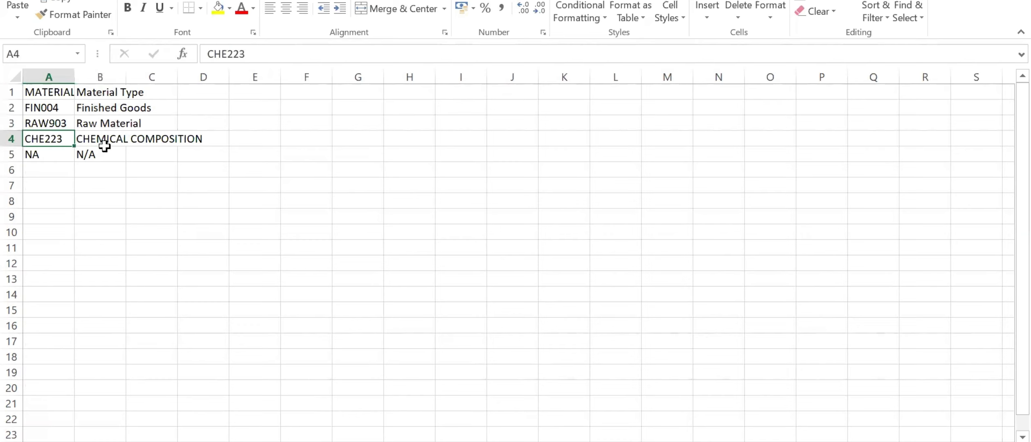
click(94, 155)
click(58, 158)
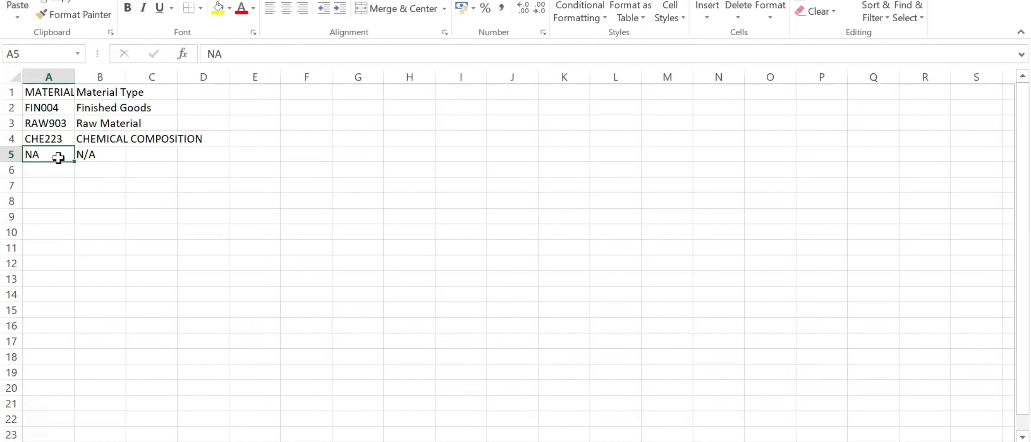
click(119, 155)
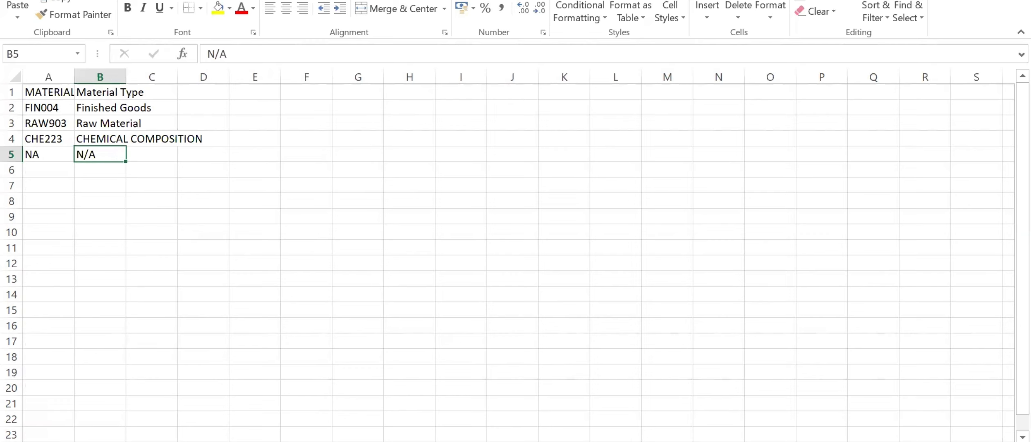
Switch to the requirements document in Word and select UNDER PROCESSING in the key point about replacing material type NA.
key(alt+Tab)
scroll(553, 282, up, 8)
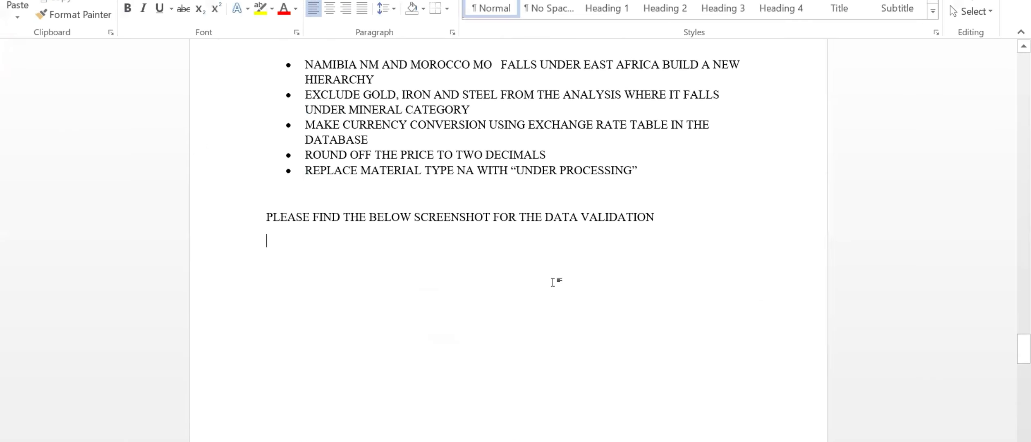
scroll(554, 282, up, 2)
drag(516, 247, 631, 247)
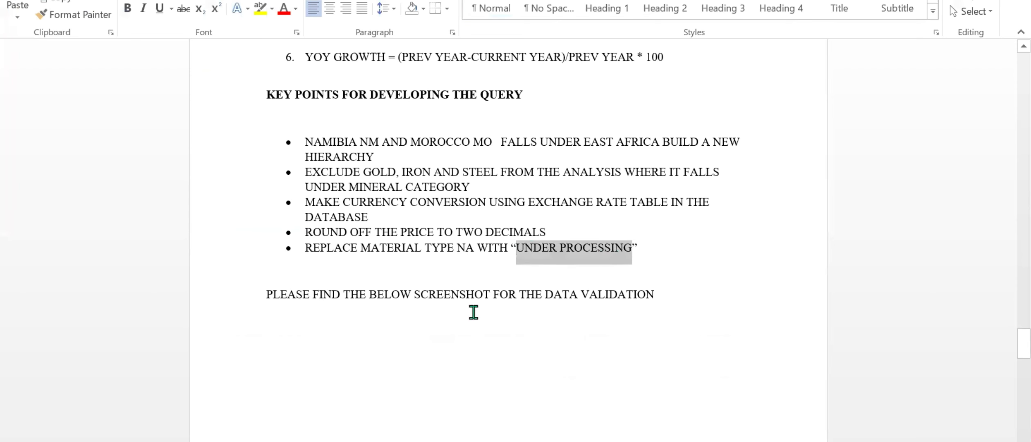
Open the DIM-REGION file from EXPORTS DATA FILES and review the Middle East/Europe, America and Africa region entries.
click(450, 401)
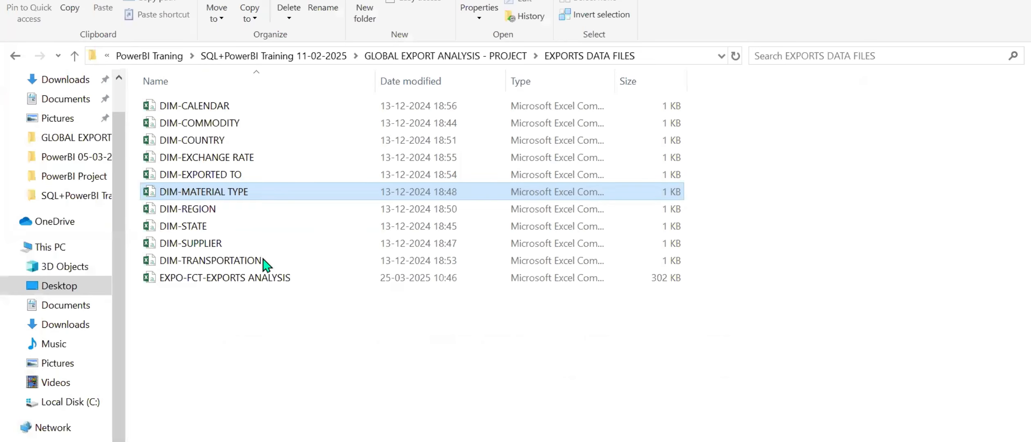
double_click(187, 208)
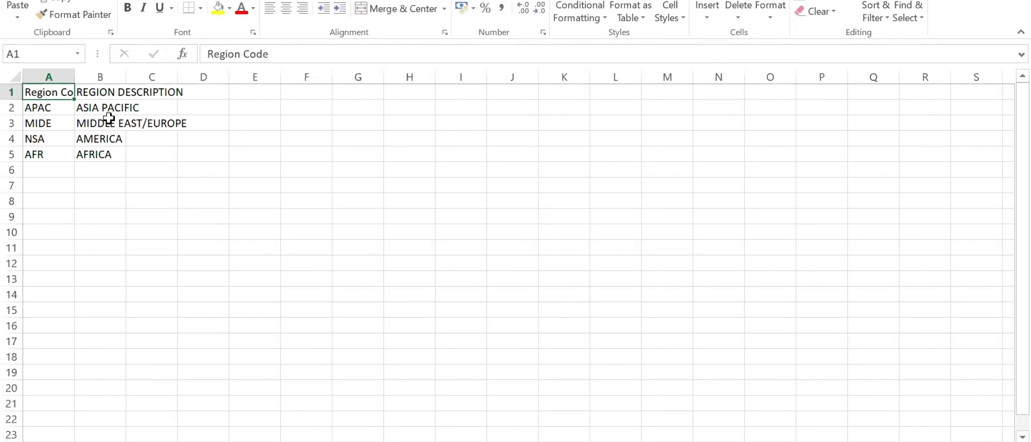
click(85, 124)
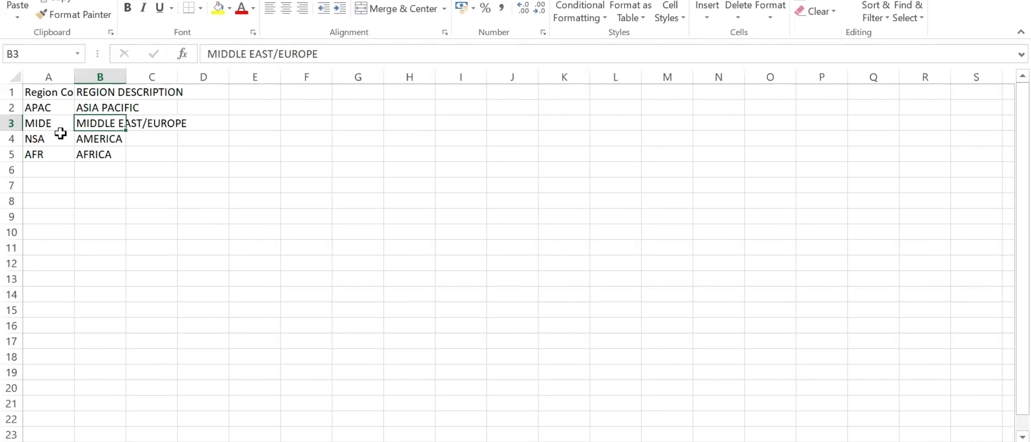
click(70, 139)
click(100, 138)
click(51, 139)
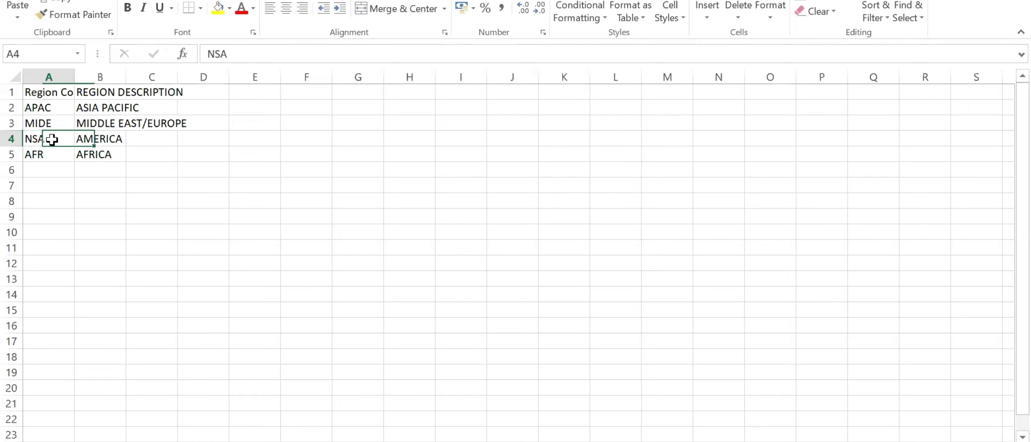
click(51, 158)
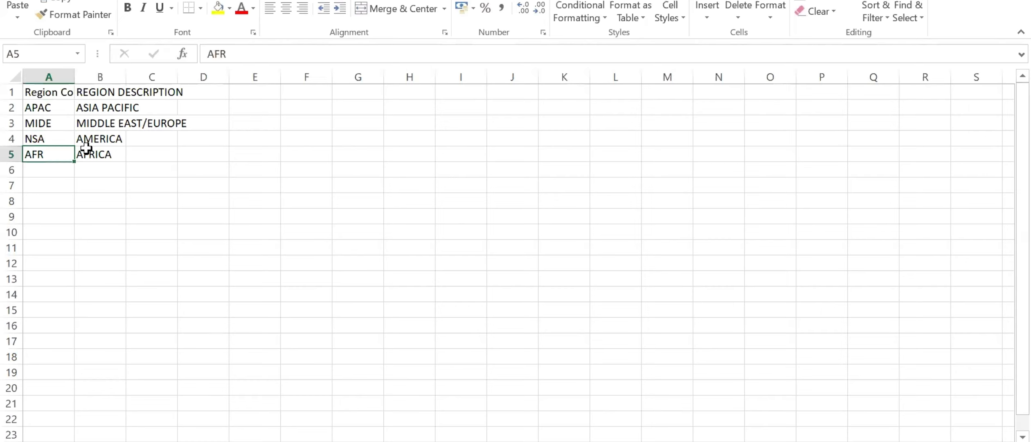
click(86, 148)
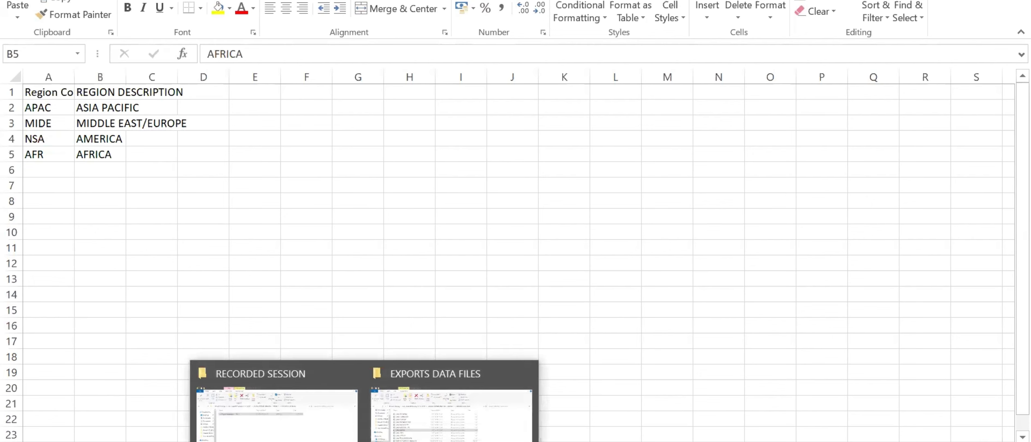
Open the DIM-STATE file, select the state descriptions and compare the two Telangana entries, TS0099 and TS009.
click(448, 396)
double_click(194, 231)
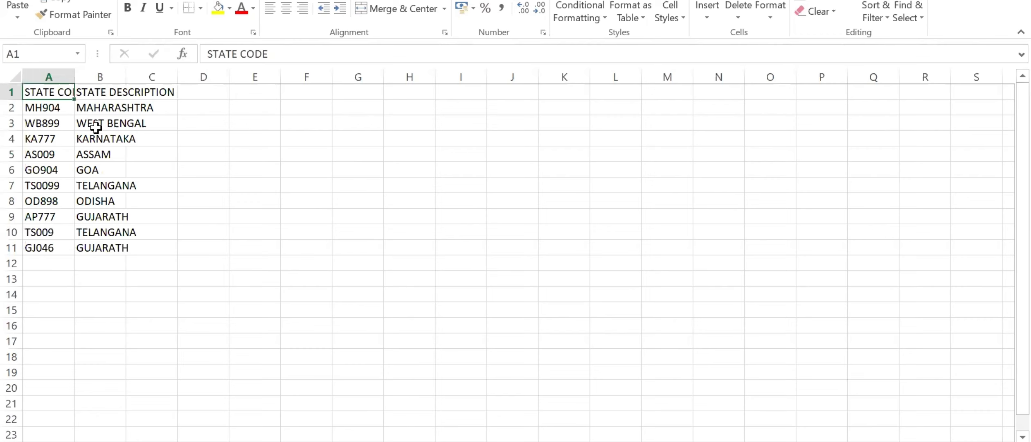
drag(92, 249, 95, 92)
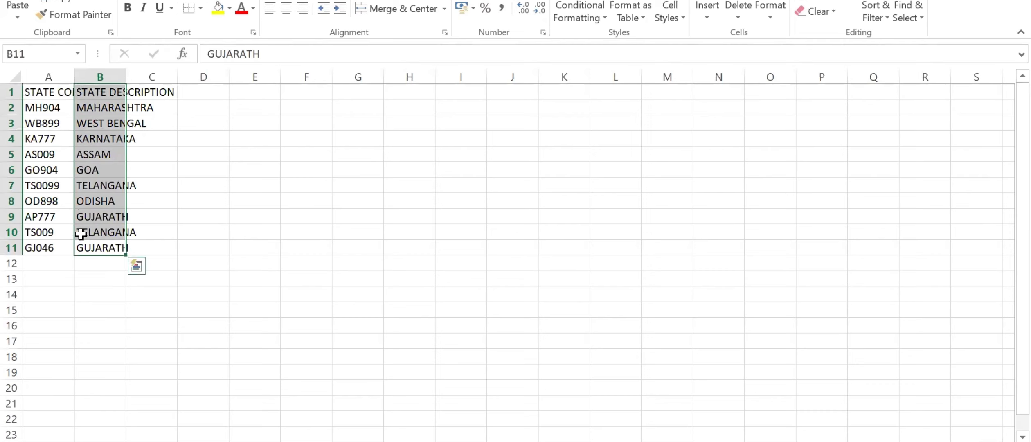
click(65, 182)
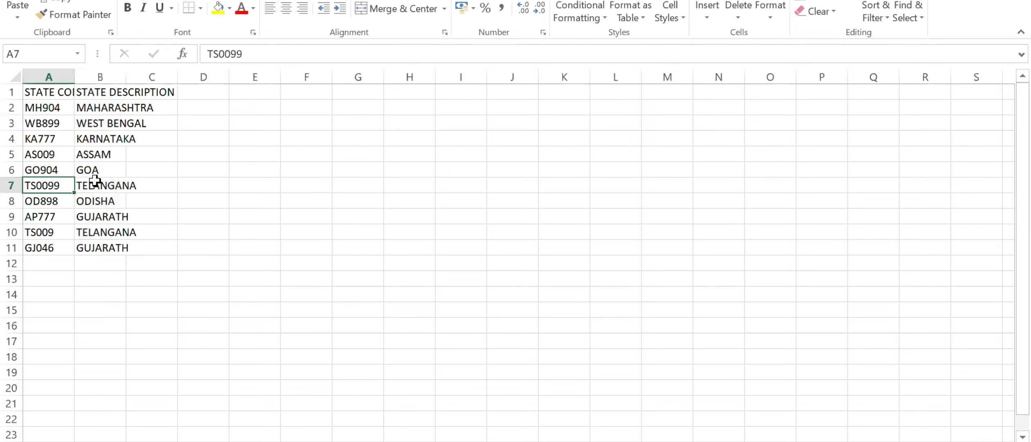
click(95, 180)
click(44, 231)
click(96, 232)
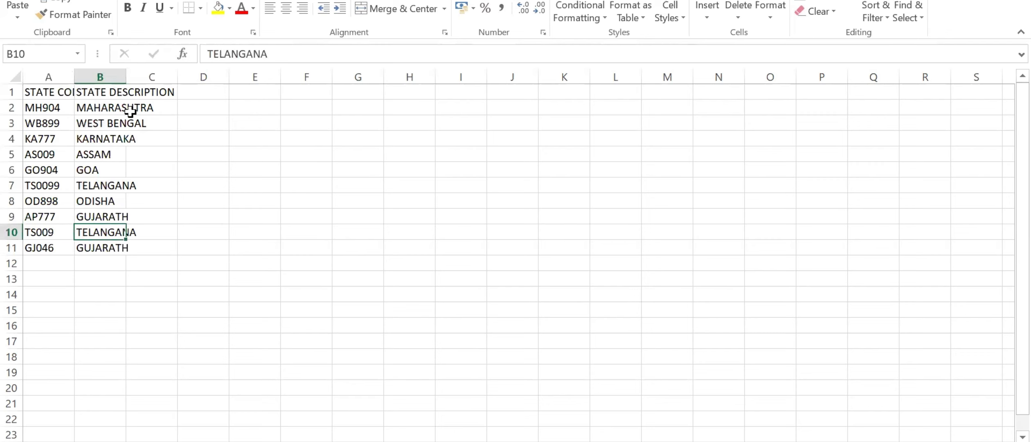
Open the DIM-SUPPLIER file, fit the Supplier Code column to its contents and select all the supplier descriptions.
click(469, 441)
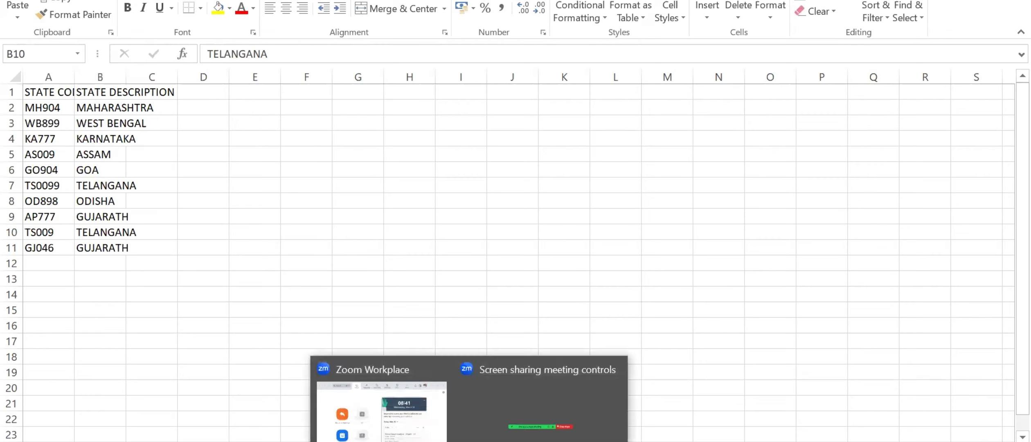
mouse_move(367, 441)
click(454, 420)
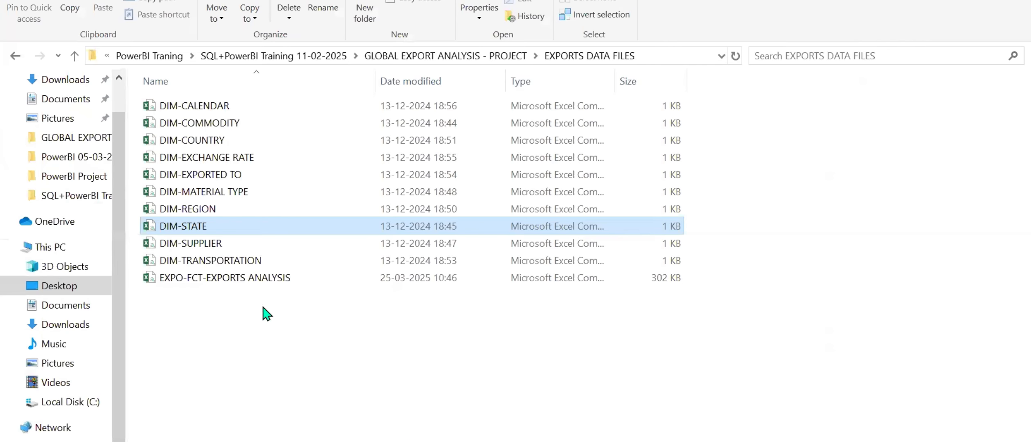
double_click(218, 244)
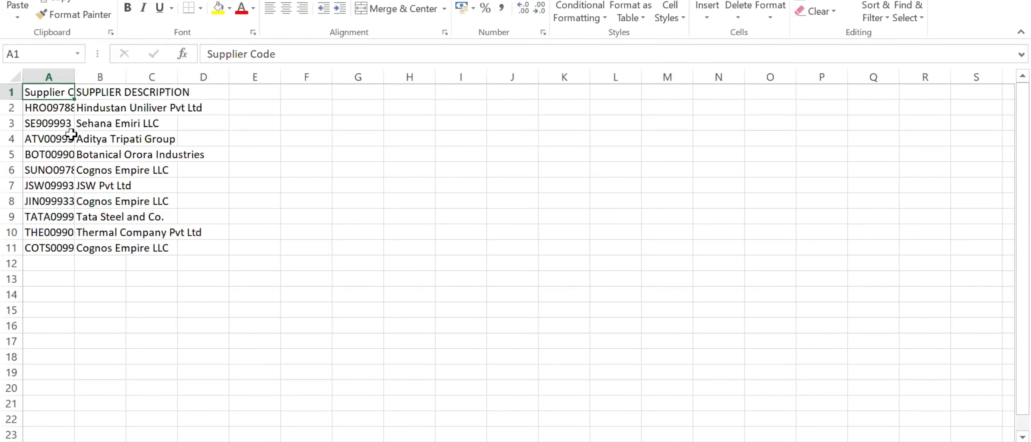
double_click(74, 68)
click(72, 105)
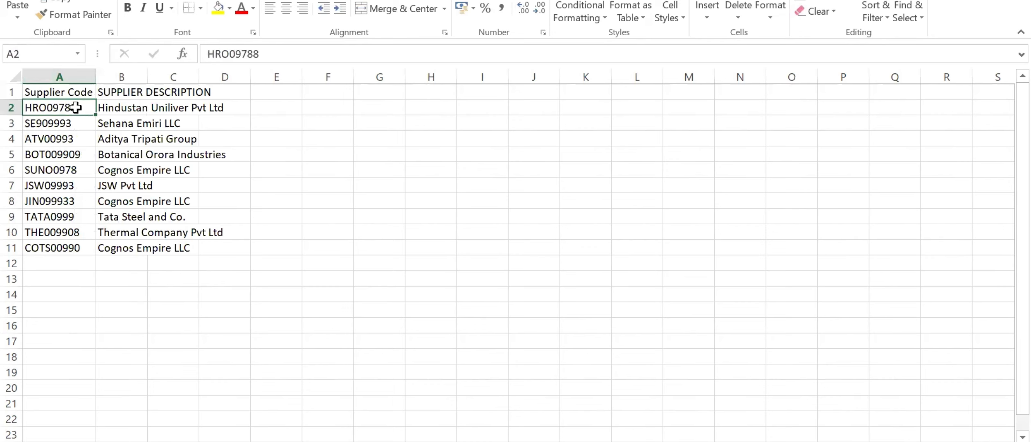
drag(125, 110, 141, 246)
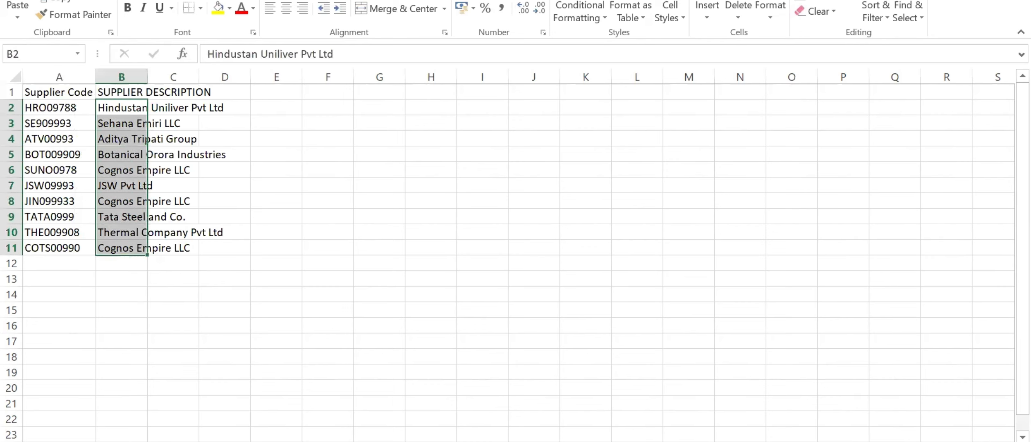
Open the DIM-TRANSPORTATION file from EXPORTS DATA FILES to view the export modes and their descriptions.
click(366, 441)
click(434, 415)
double_click(255, 260)
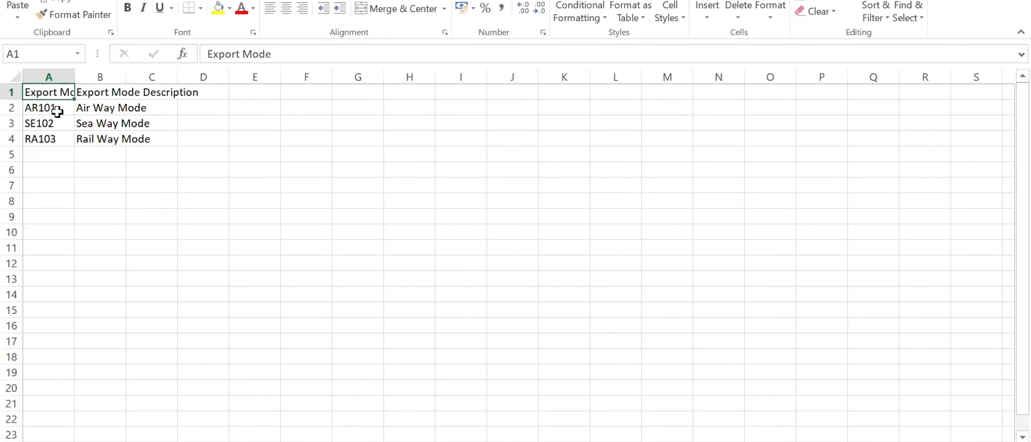
Select the three export mode entries, then open EXPO-FCT-EXPORTS ANALYSIS and review its fact columns and rows.
drag(64, 109, 122, 138)
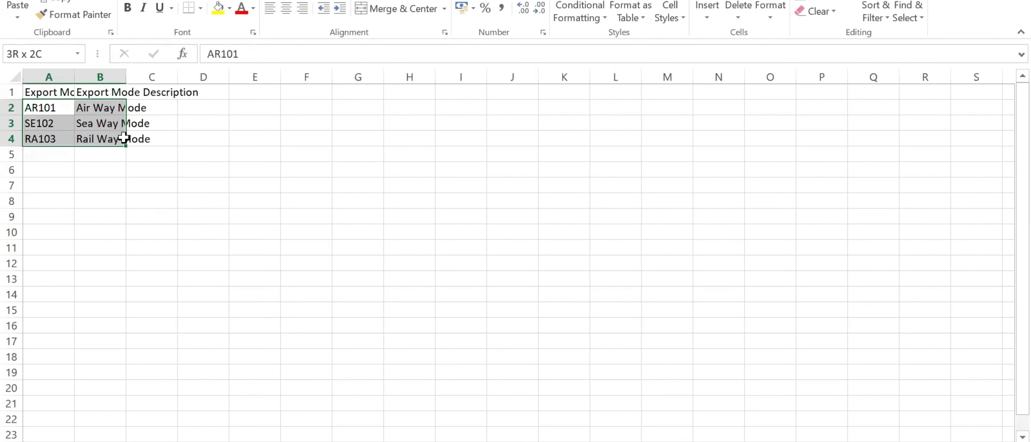
key(alt+Tab)
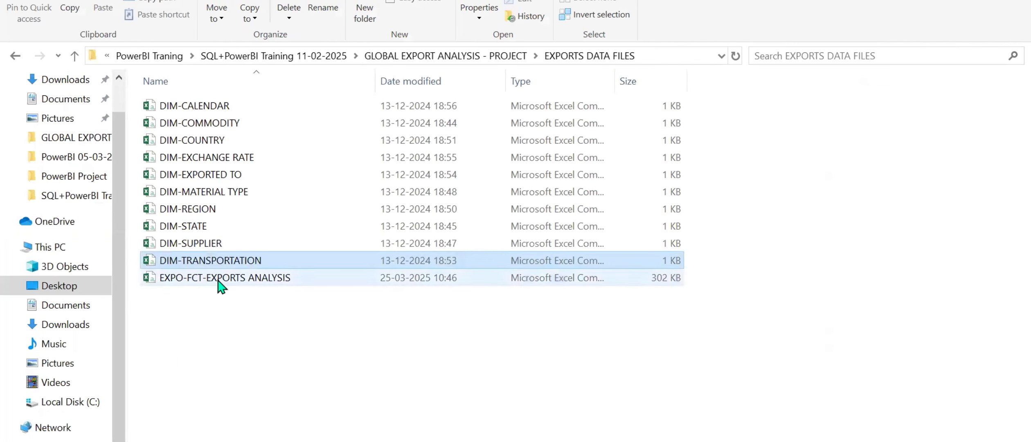
click(216, 279)
double_click(216, 278)
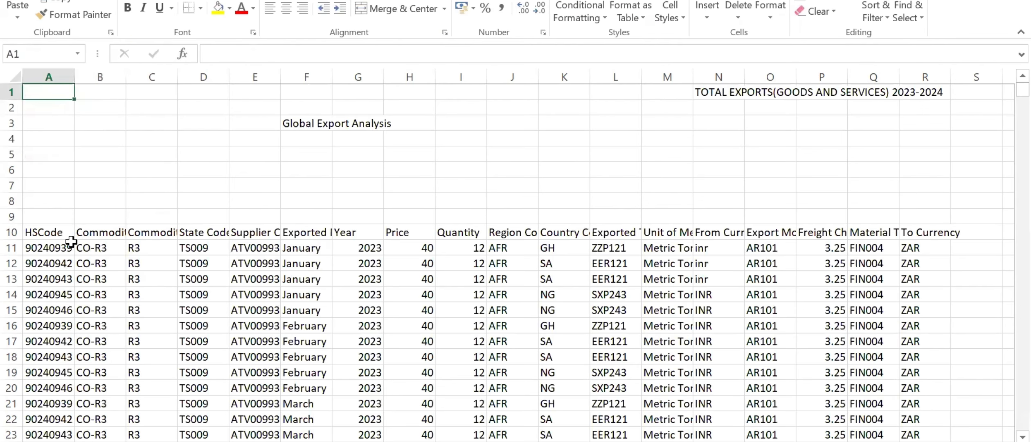
drag(43, 236, 630, 420)
click(791, 175)
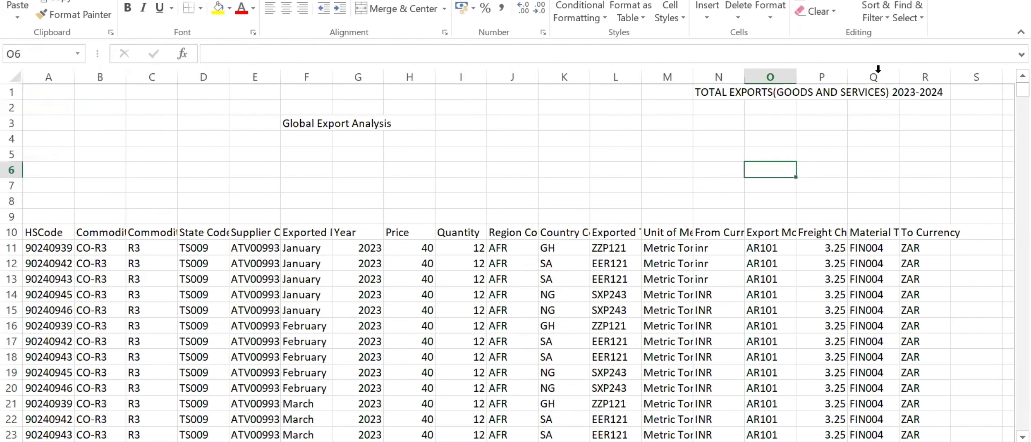
click(206, 266)
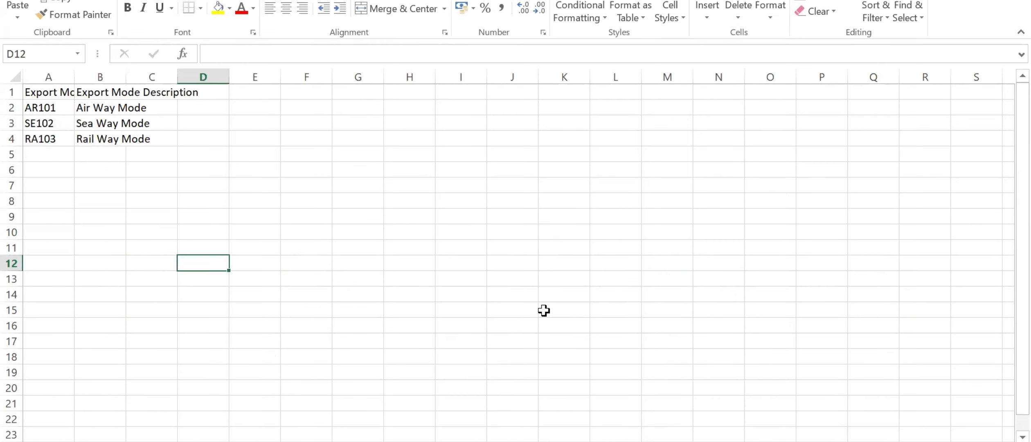
Switch to the text editor, open the prepared CalculatedData query and examine its opening fact table columns.
click(626, 440)
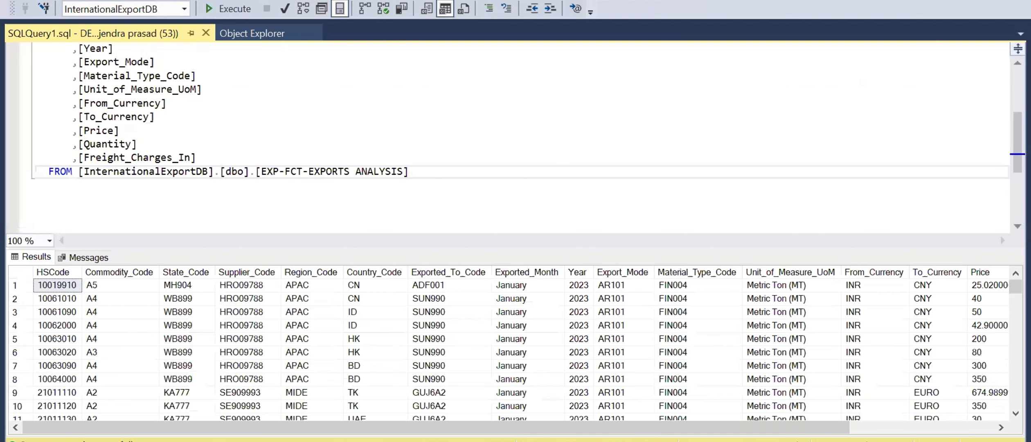
key(alt+Tab)
key(alt+Tab)
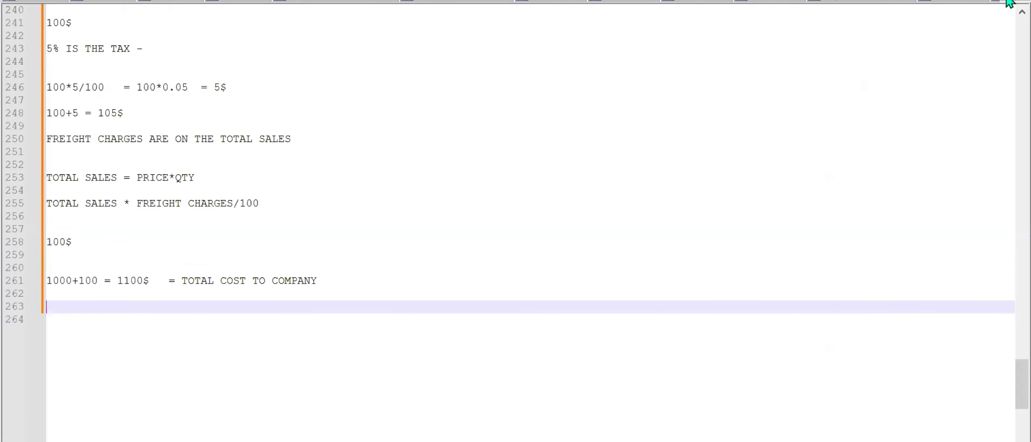
click(450, 2)
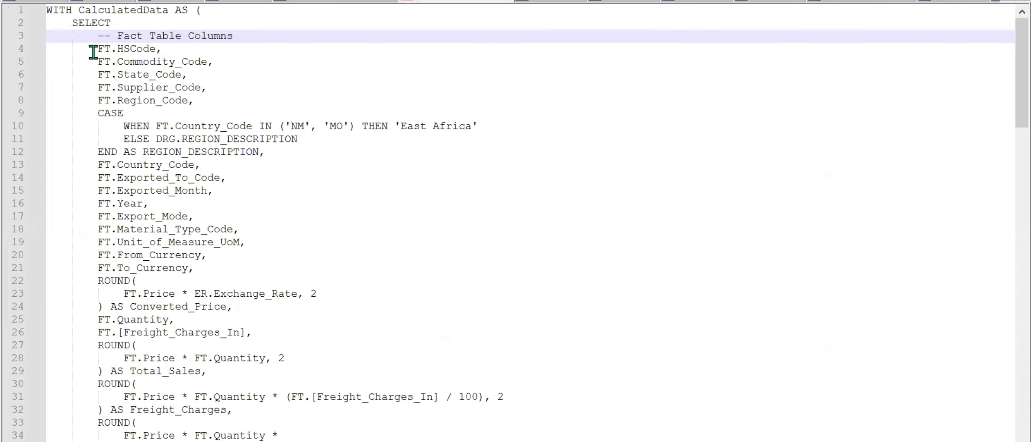
drag(97, 49, 152, 113)
scroll(151, 123, down, 1)
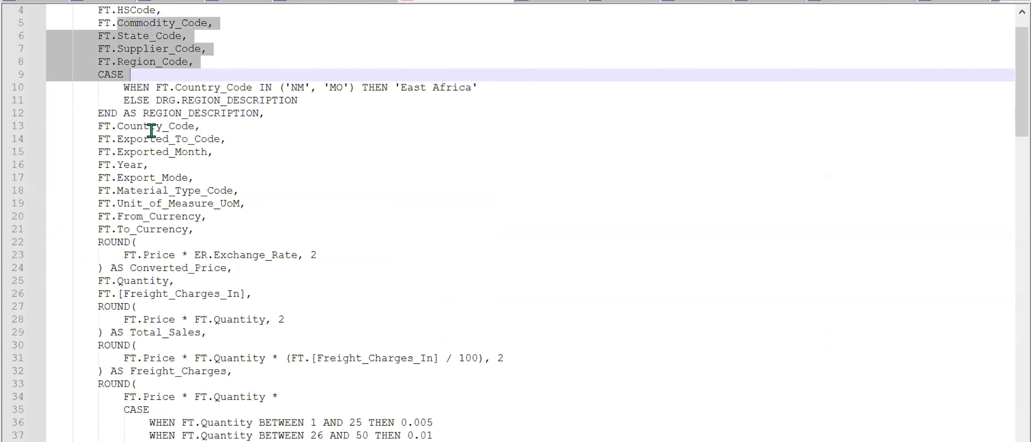
Examine the CASE expression that maps country codes NM and MO to East Africa and otherwise uses DRG.REGION_DESCRIPTION.
click(101, 78)
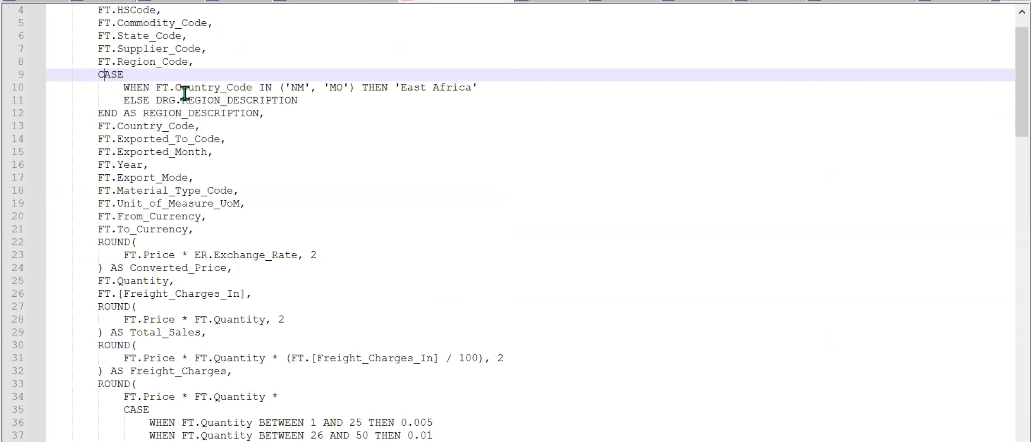
drag(176, 88, 478, 87)
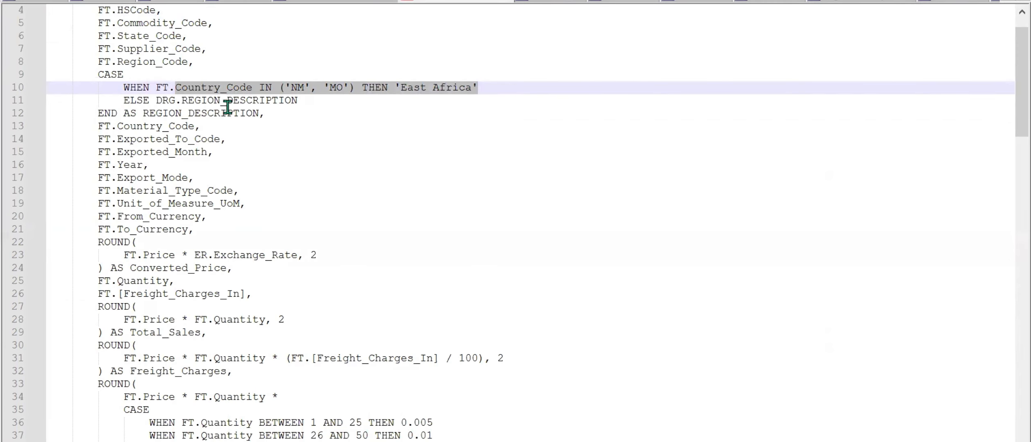
drag(157, 100, 303, 100)
click(262, 129)
Examine the Duty_Charges CASE block and compare it with the quantity-based duty percentages in the requirements document.
scroll(217, 142, down, 4)
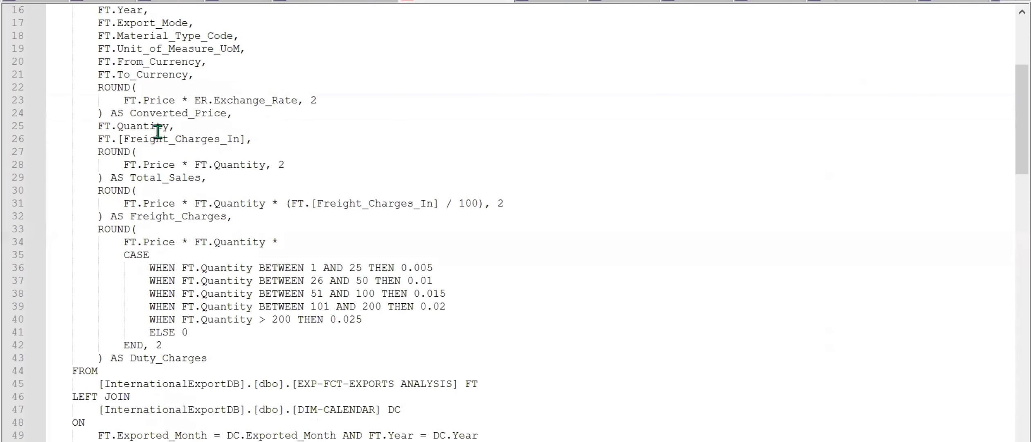
scroll(111, 189, down, 1)
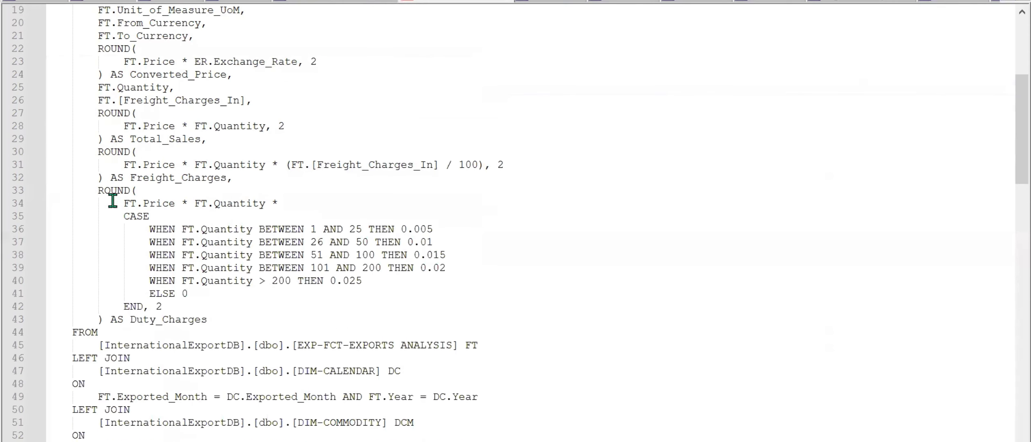
drag(124, 216, 367, 294)
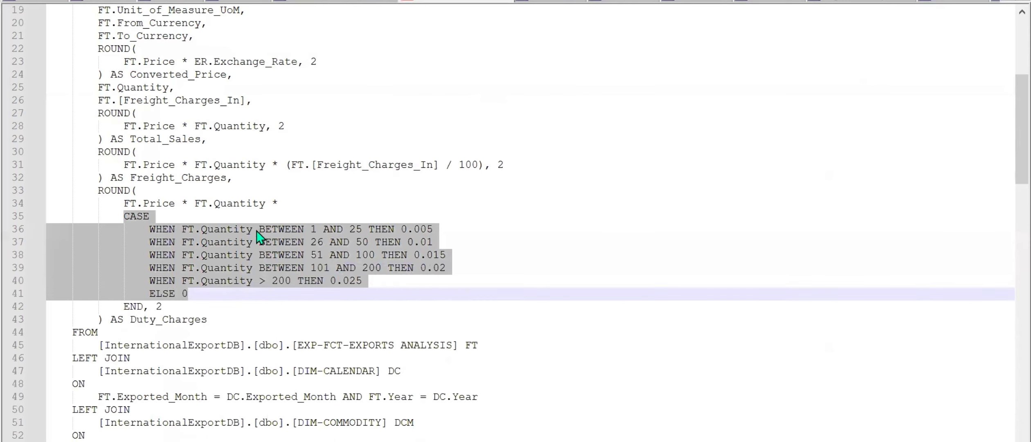
key(alt+Tab)
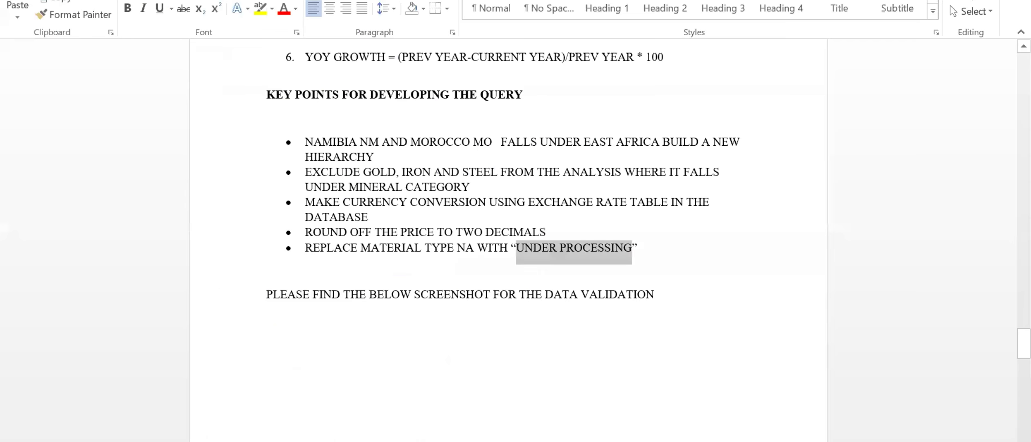
scroll(496, 342, up, 13)
scroll(497, 341, up, 5)
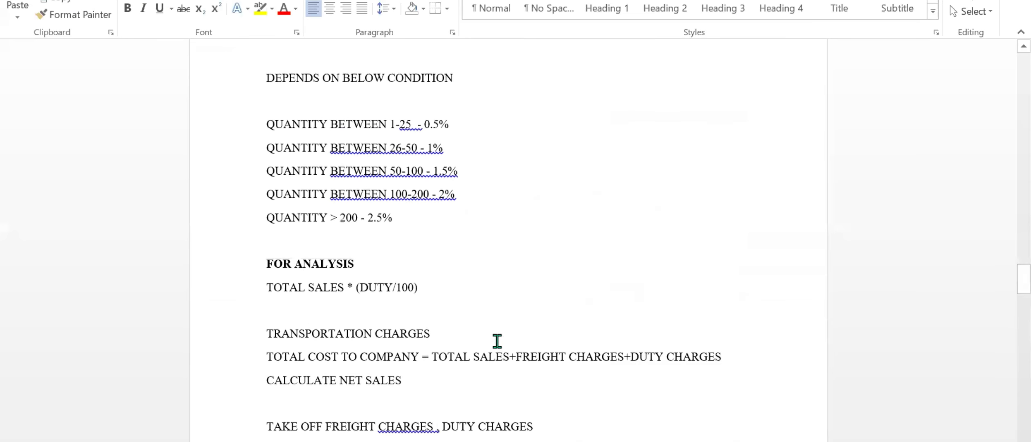
drag(267, 218, 396, 320)
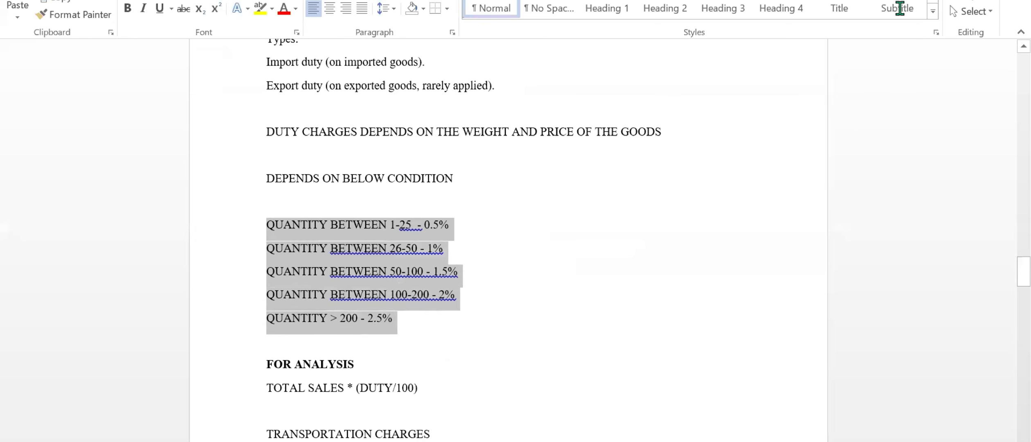
Return to the query and examine the WHERE filter that excludes Gold, Iron and Steel in the Mineral category.
key(alt+Tab)
scroll(214, 292, down, 15)
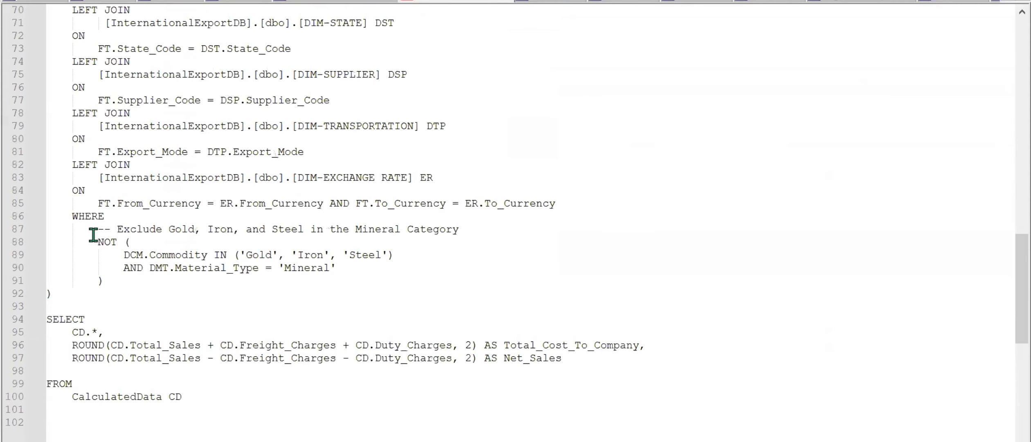
drag(67, 216, 463, 234)
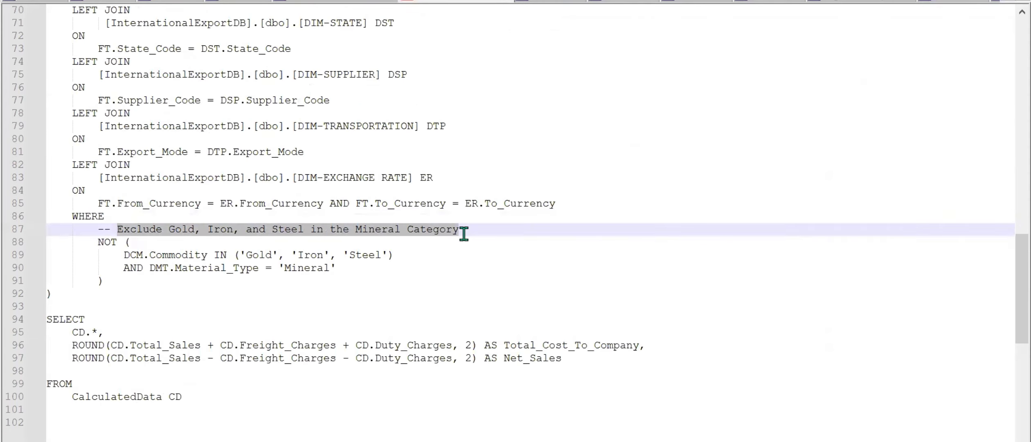
drag(90, 242, 339, 266)
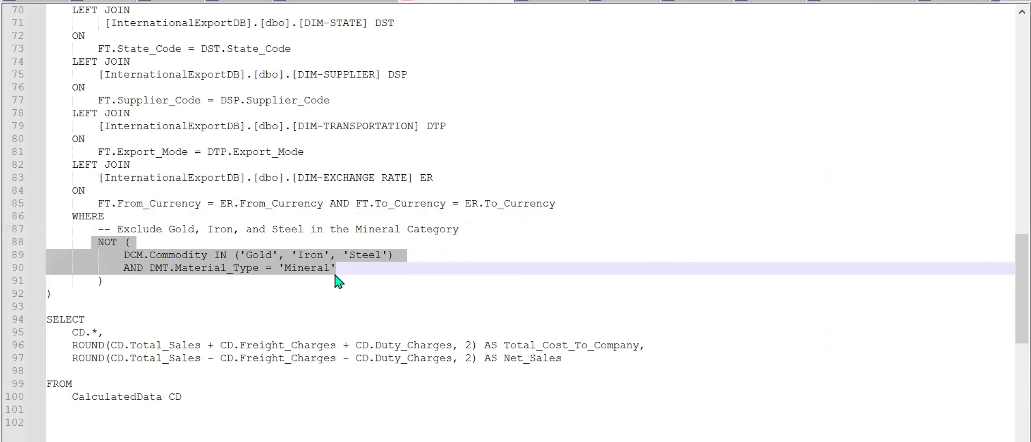
click(292, 270)
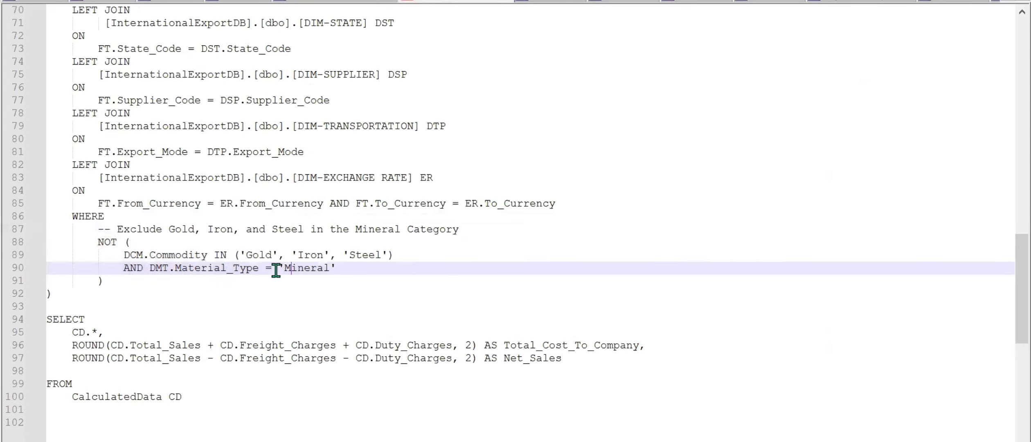
drag(277, 269, 338, 269)
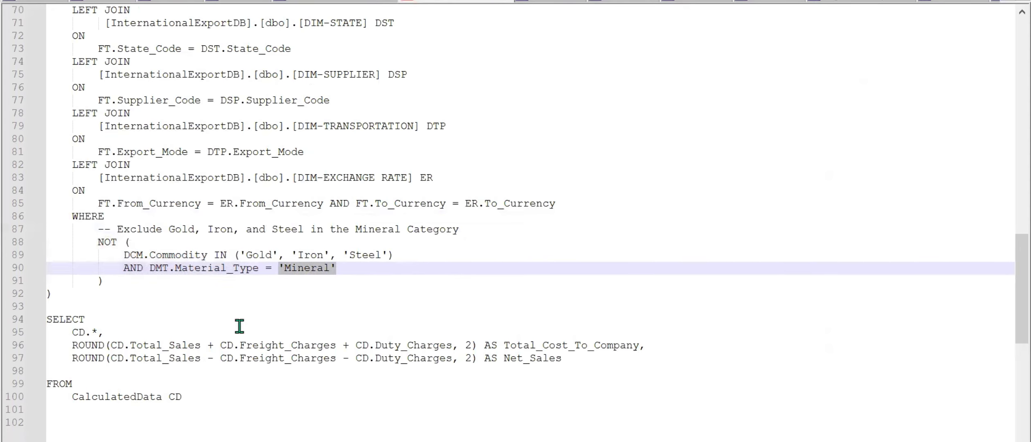
Highlight the Total_Cost_To_Company and Net_Sales aliases in the final SELECT, then look back over the joins and columns.
scroll(240, 326, down, 1)
drag(497, 306, 633, 307)
drag(506, 321, 563, 329)
scroll(148, 261, up, 6)
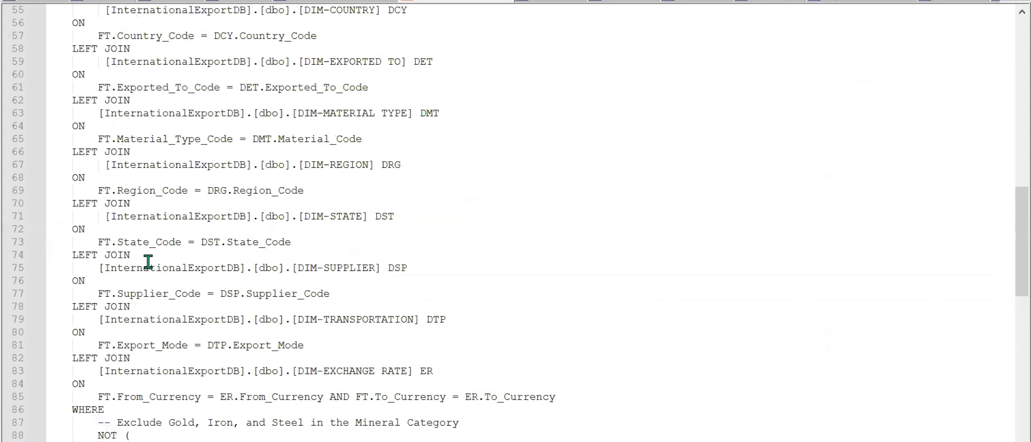
scroll(148, 261, up, 18)
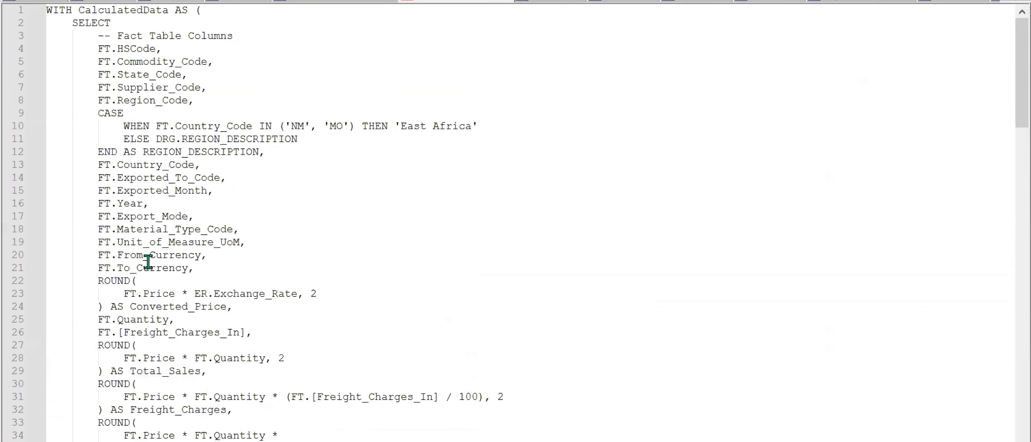
Select and copy the entire CalculatedData query, through its final FROM clause.
scroll(148, 261, down, 20)
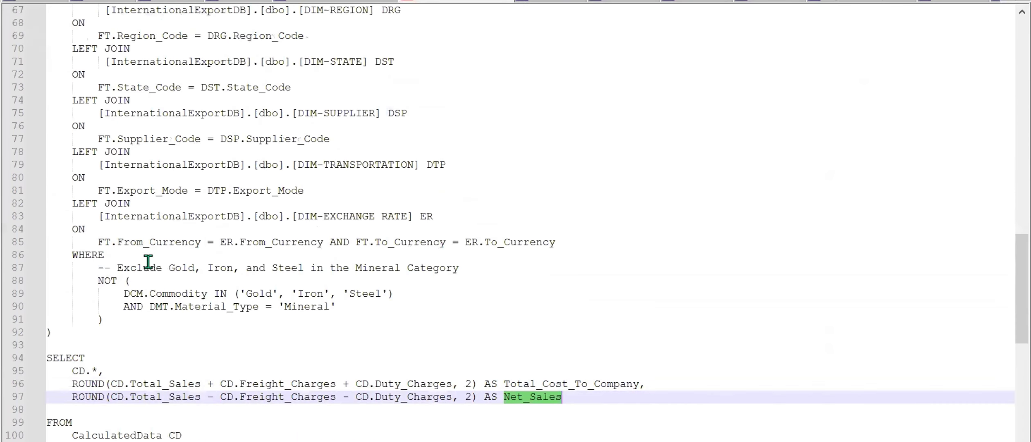
scroll(148, 261, down, 2)
click(214, 358)
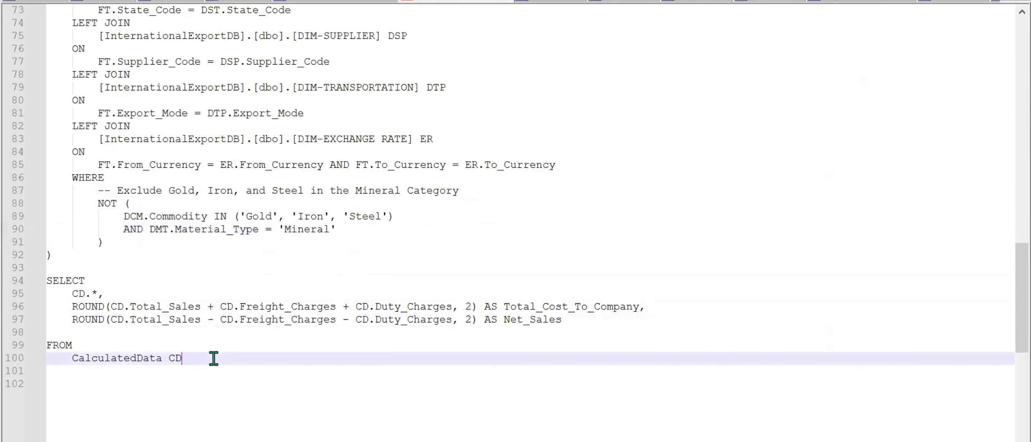
key(ctrl+a)
Switch to Power BI Desktop and create a new blank report.
click(491, 441)
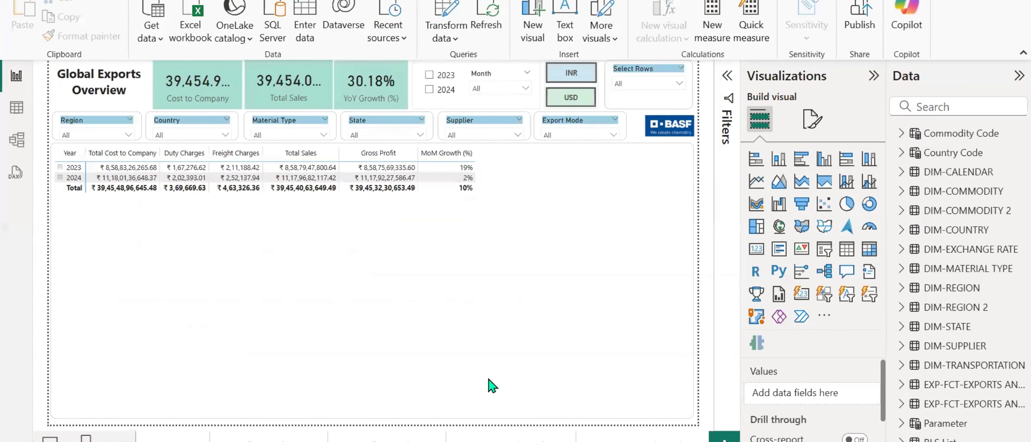
click(16, 1)
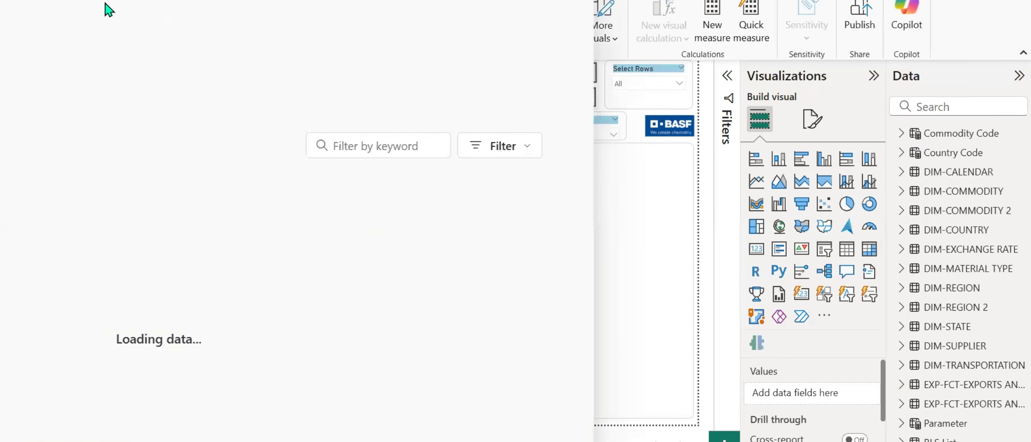
click(279, 100)
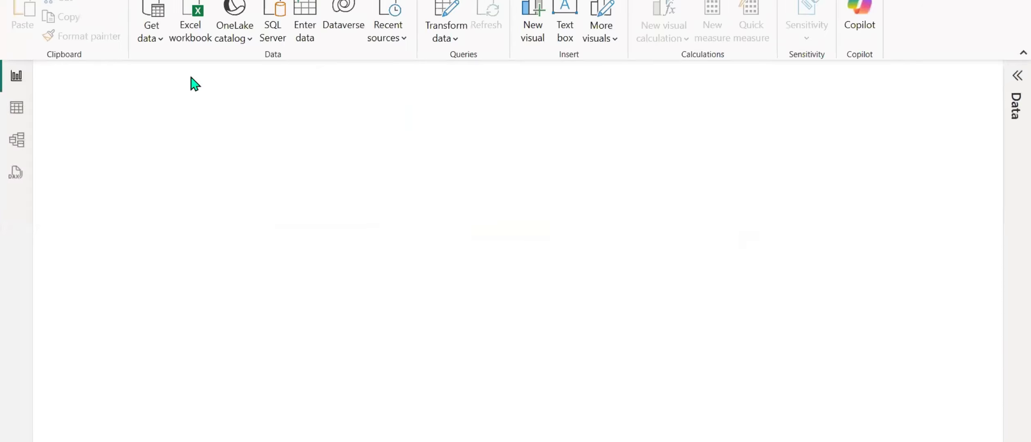
Start a SQL Server database import and paste the copied query as the SQL statement in the advanced options.
click(272, 34)
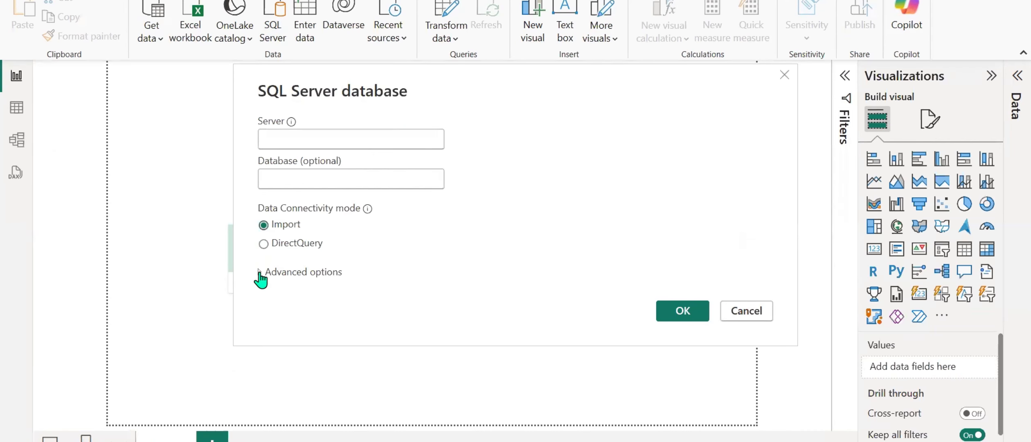
click(260, 272)
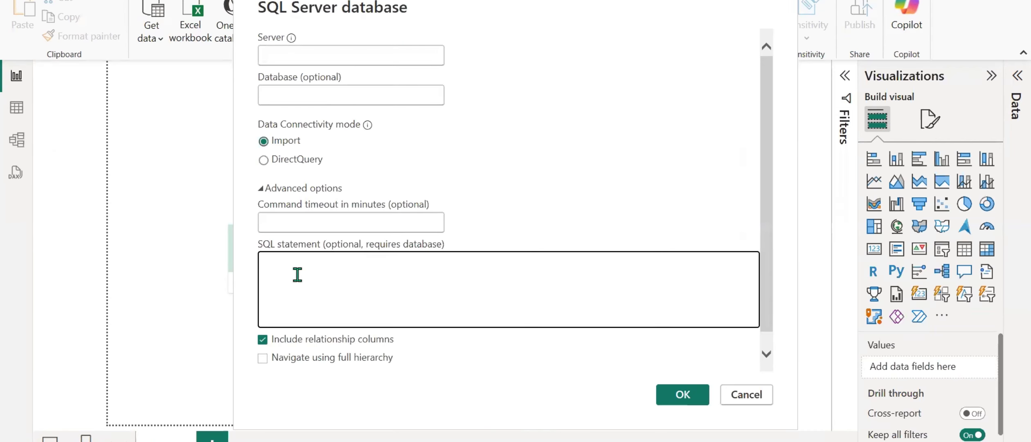
key(ctrl+v)
Copy the server name from a new Database Engine connection in SQL Server Management Studio and set the import's server to DESKTOP-CKDP2UF\SQL.
click(305, 50)
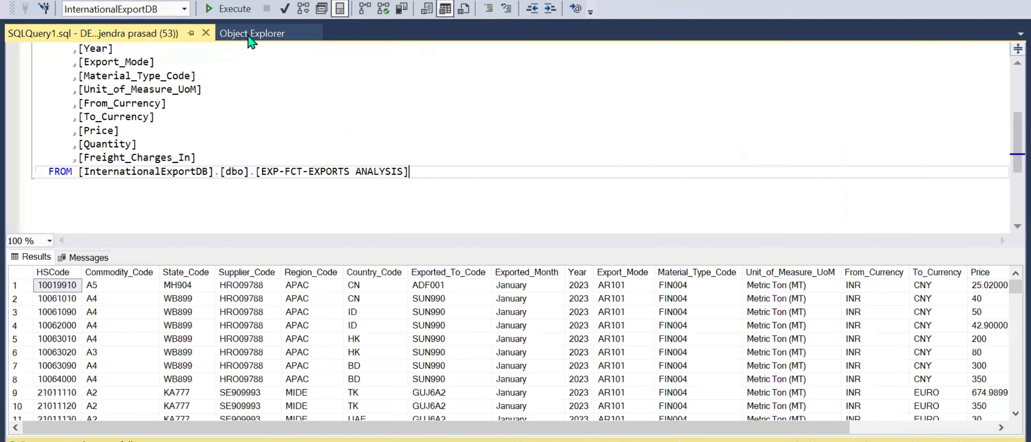
click(249, 36)
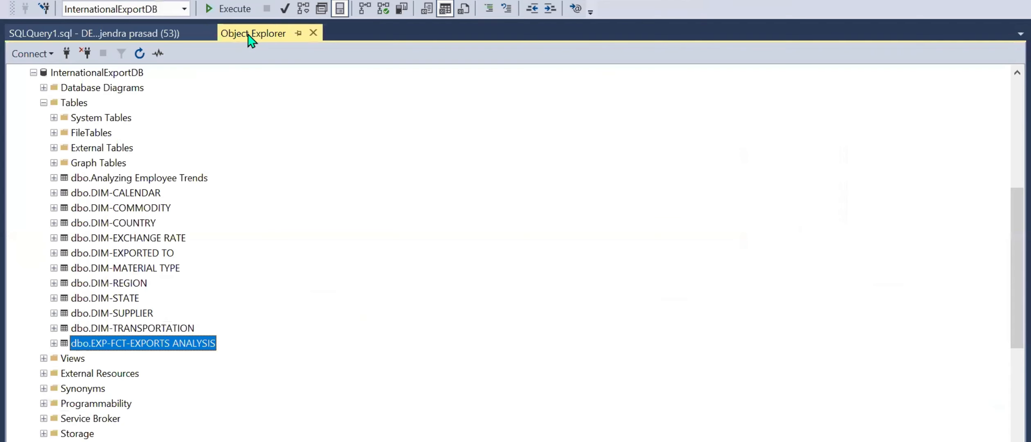
click(48, 54)
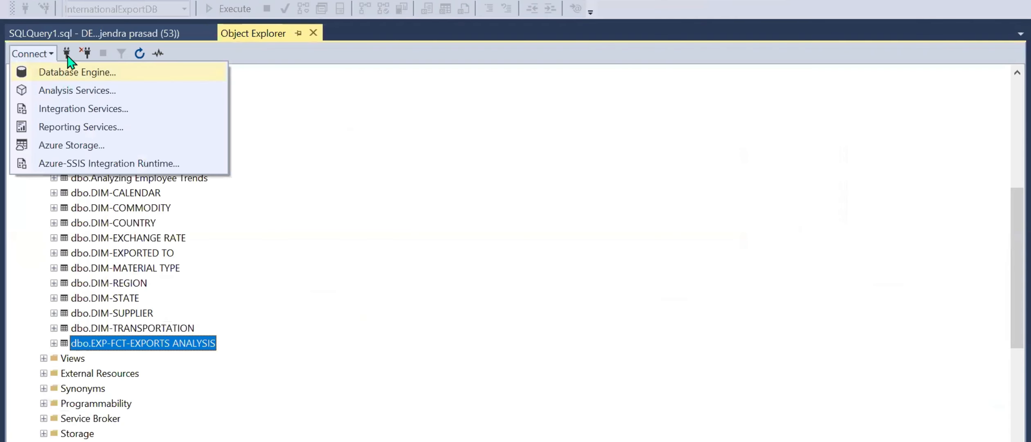
click(67, 72)
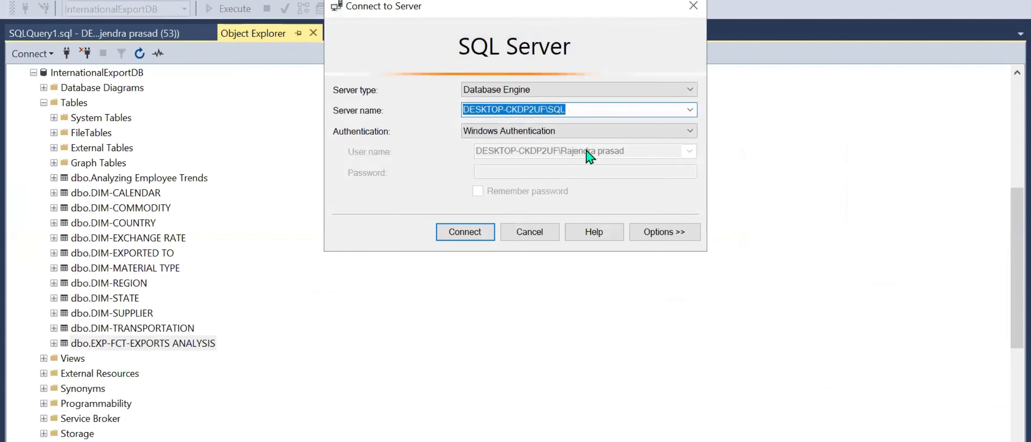
click(534, 230)
mouse_move(628, 440)
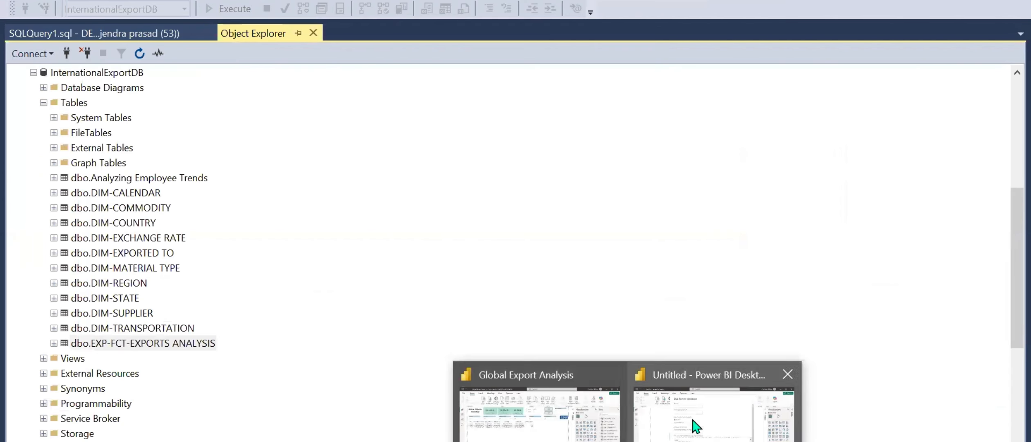
click(691, 423)
click(332, 58)
text(DESKTOP-CKDP2UF\SQL)
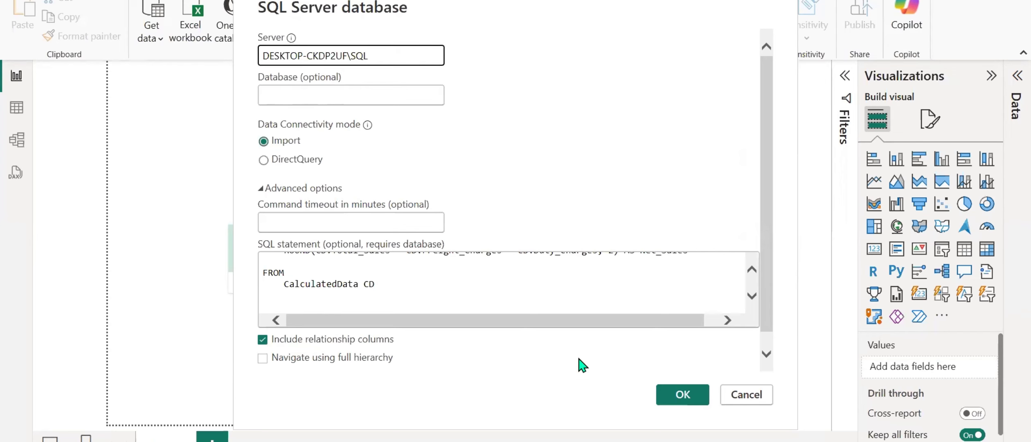
Copy the database name InternationalExportDB from the SQL query text.
click(597, 441)
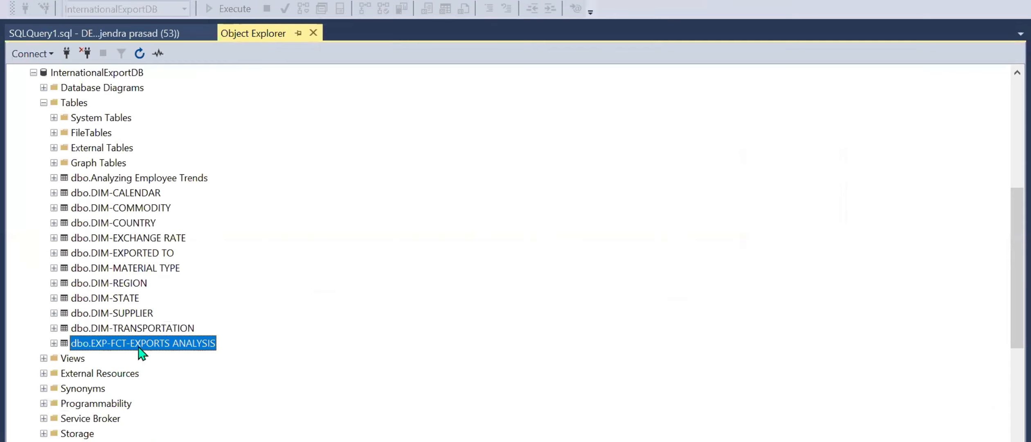
click(131, 34)
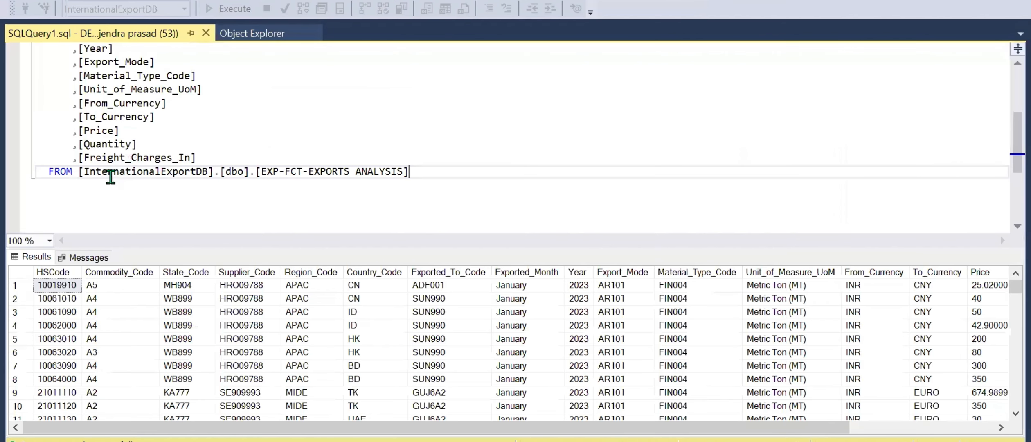
drag(84, 171, 206, 172)
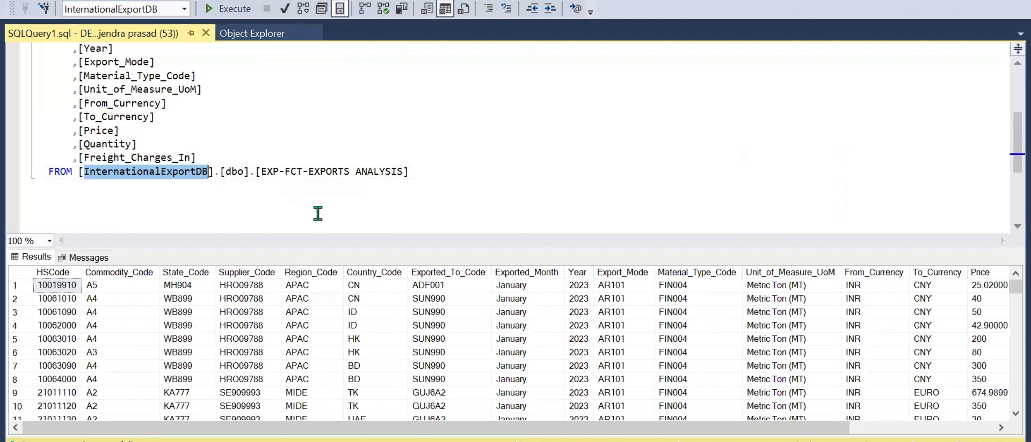
click(643, 441)
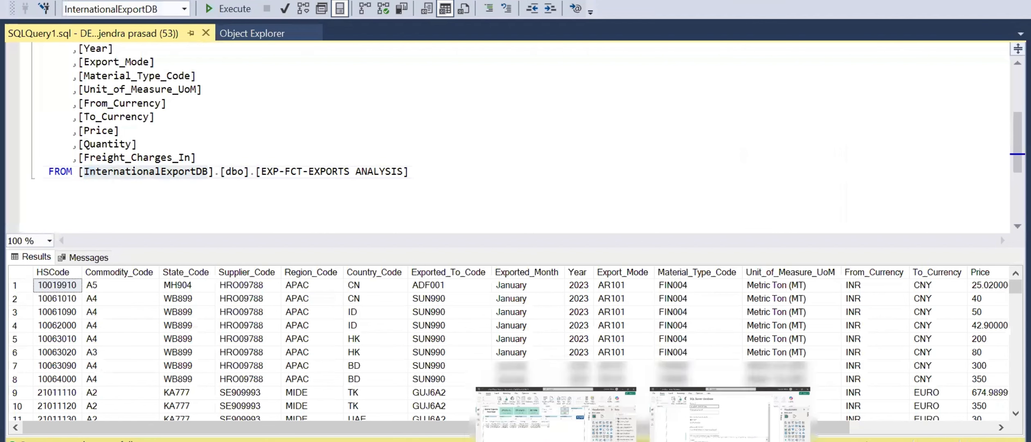
click(605, 441)
click(213, 290)
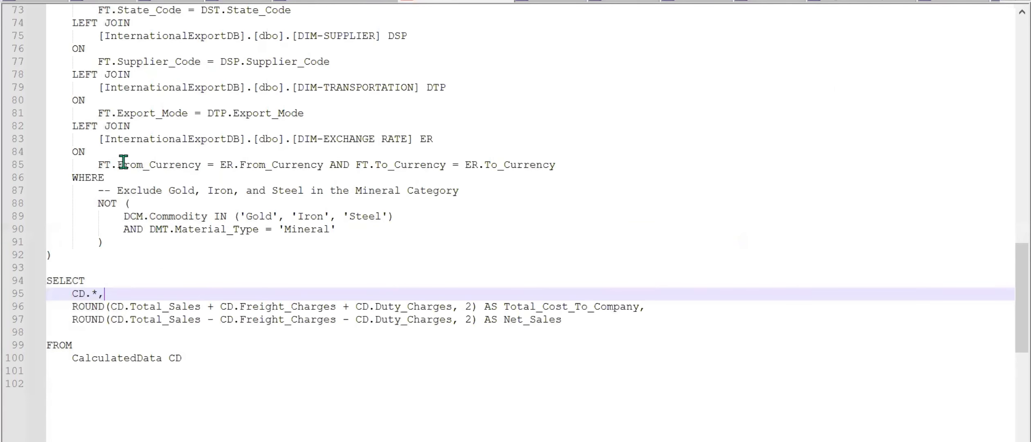
drag(105, 140, 242, 138)
key(ctrl+c)
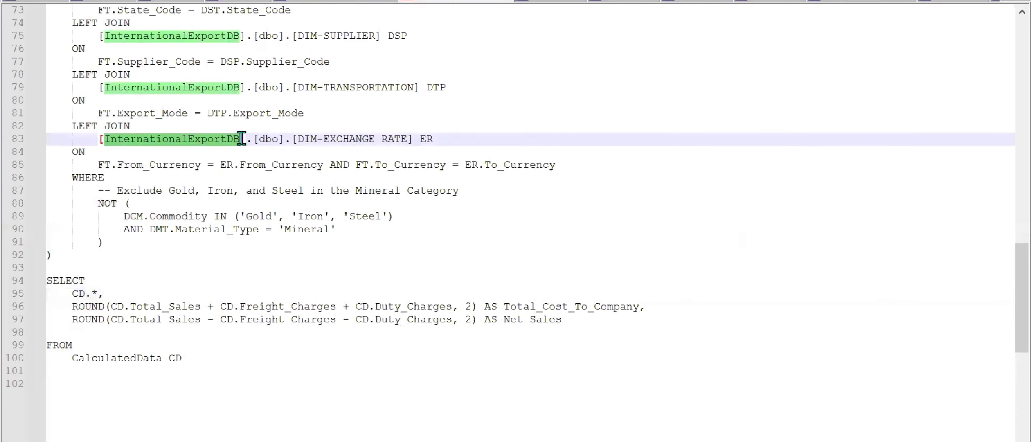
Switch back to Power BI Desktop, set the import's database to InternationalExportDB, and load the previewed query results.
key(alt+Tab)
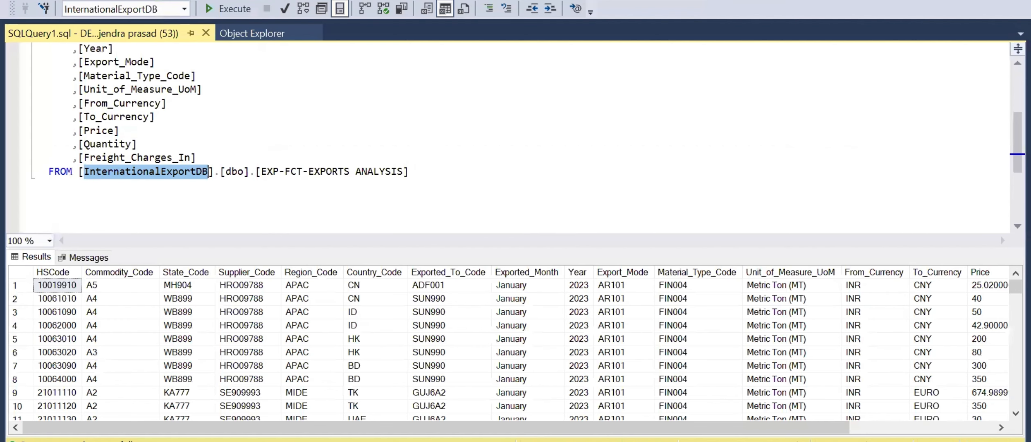
click(797, 409)
click(334, 97)
key(ctrl+v)
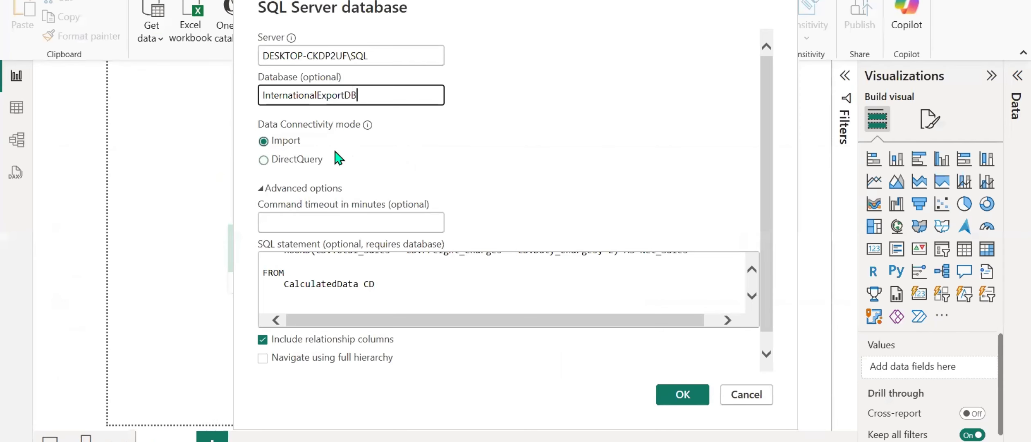
click(698, 394)
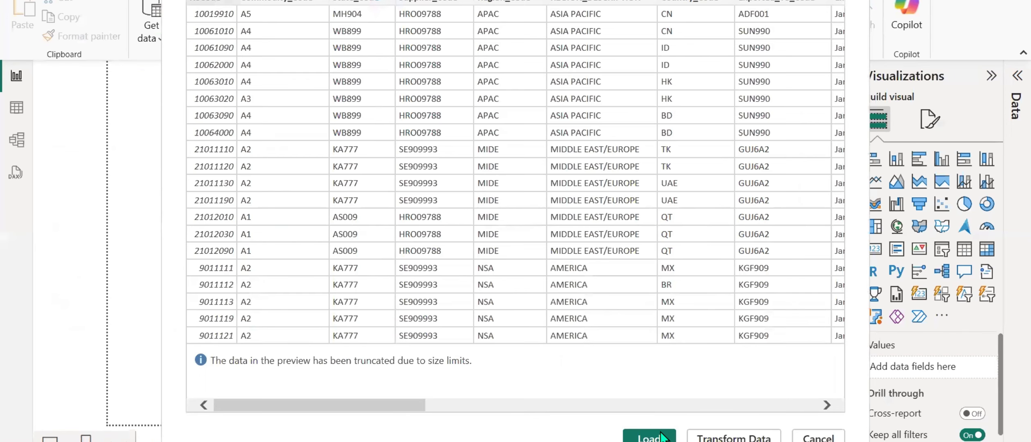
click(650, 437)
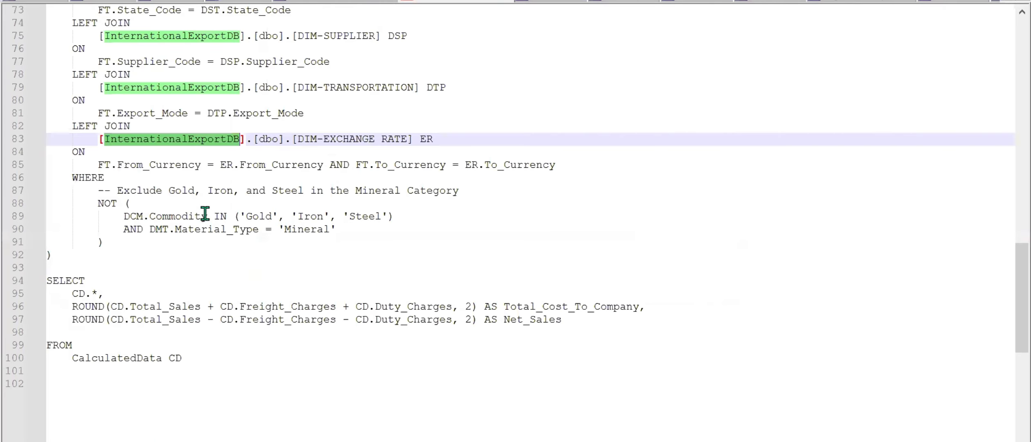
Look back over the LEFT JOIN clauses in the SQL query, highlighting the DIM-SUPPLIER join and an earlier part of the query.
scroll(203, 212, up, 3)
drag(66, 135, 412, 161)
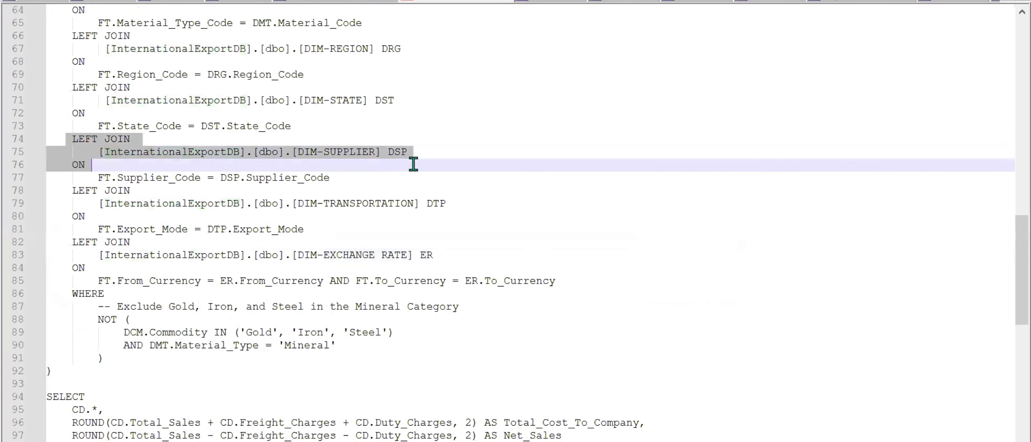
scroll(76, 200, up, 5)
drag(72, 176, 524, 193)
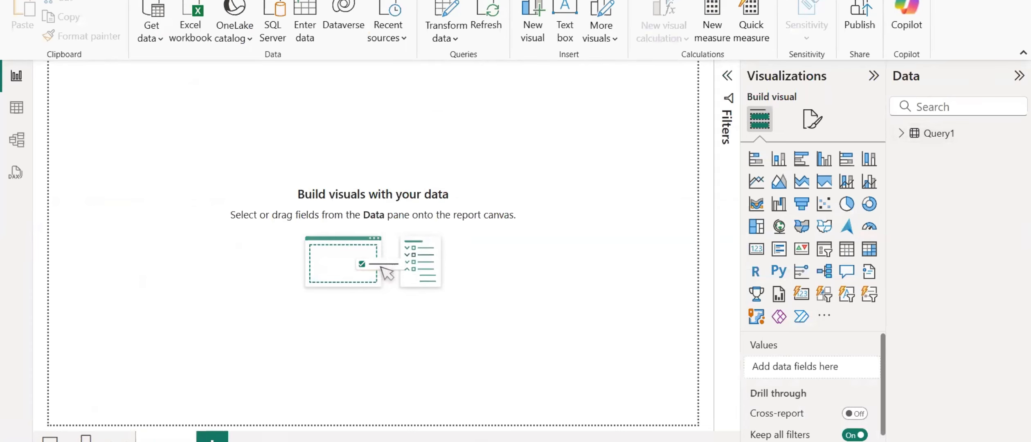
click(17, 1)
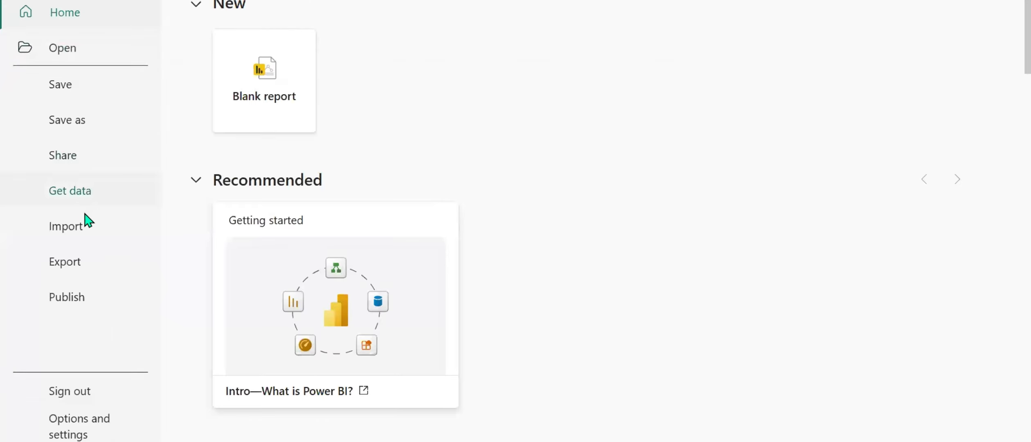
click(63, 425)
click(290, 117)
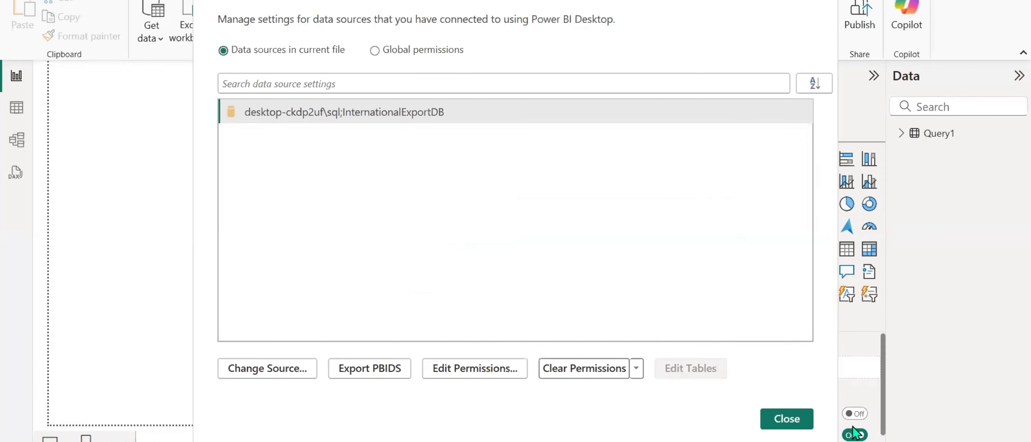
click(801, 421)
Check the relationship detection settings in the current file's Data Load options, then close the options.
click(19, 1)
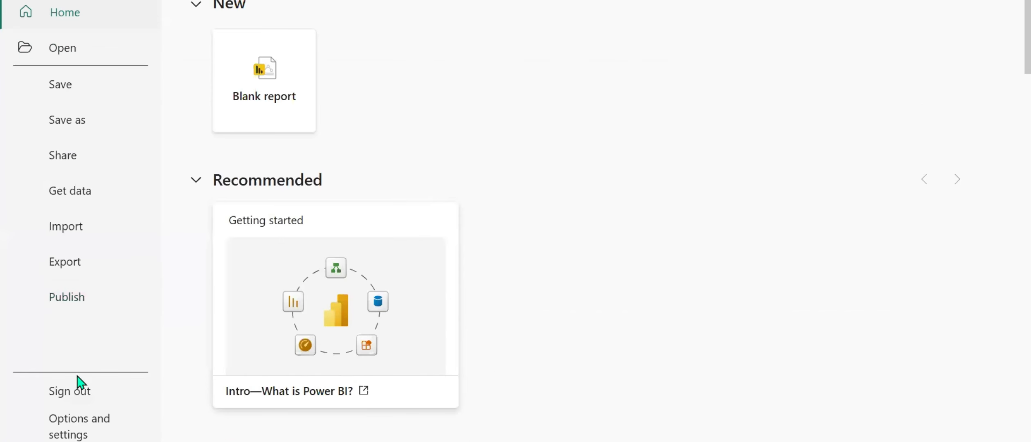
click(74, 422)
click(250, 70)
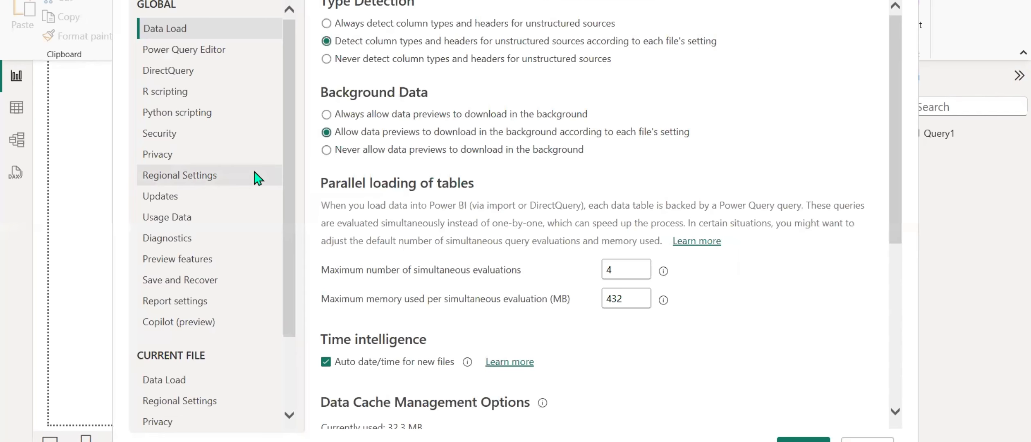
click(174, 386)
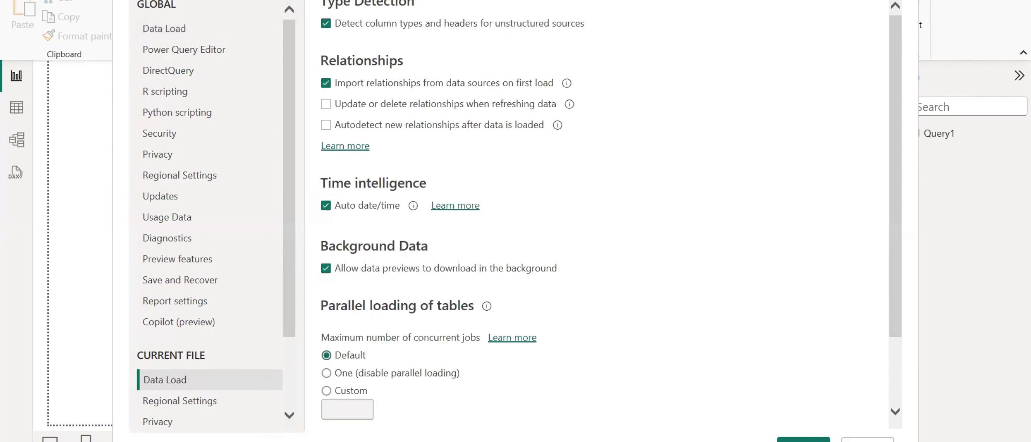
click(803, 440)
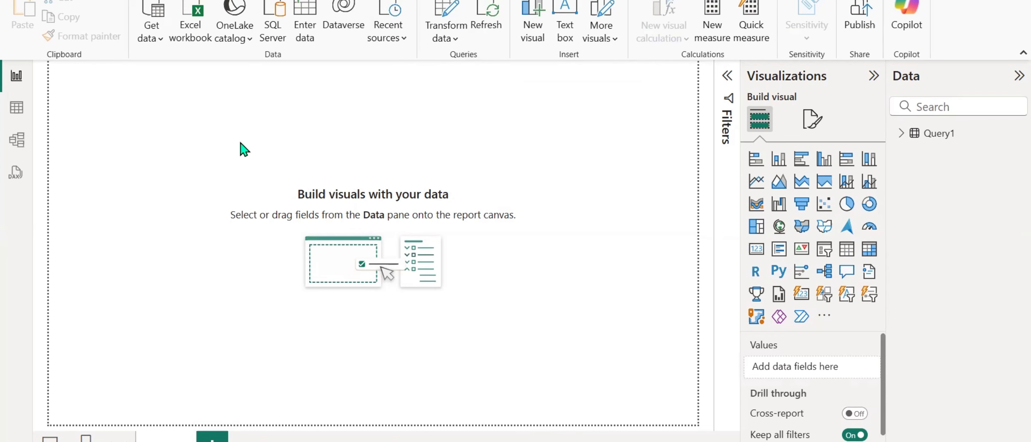
Import the DIM-COMMODITY file from the GLOBAL EXPORT ANALYSIS - PROJECT folder, showing all file types, and load its table.
click(180, 38)
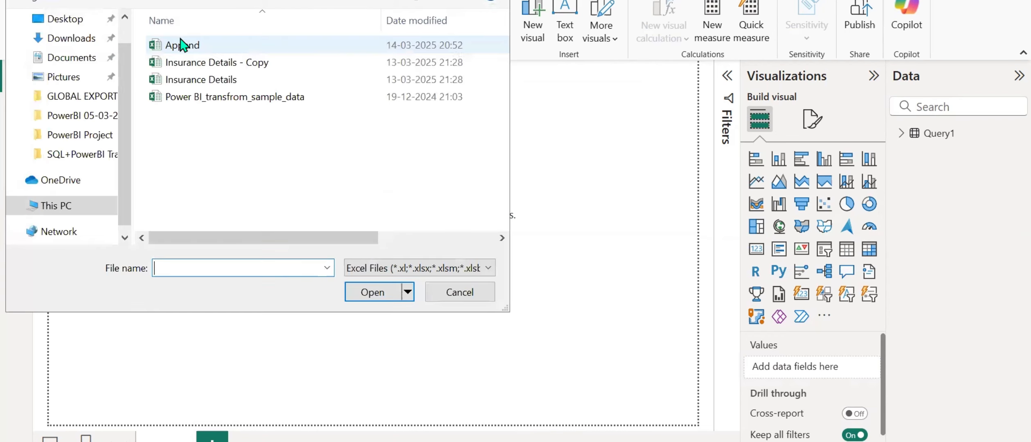
click(80, 99)
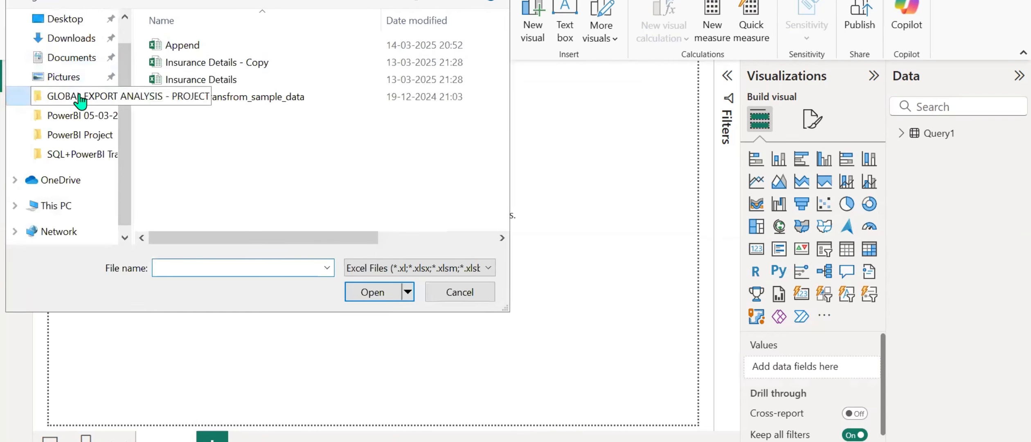
double_click(226, 51)
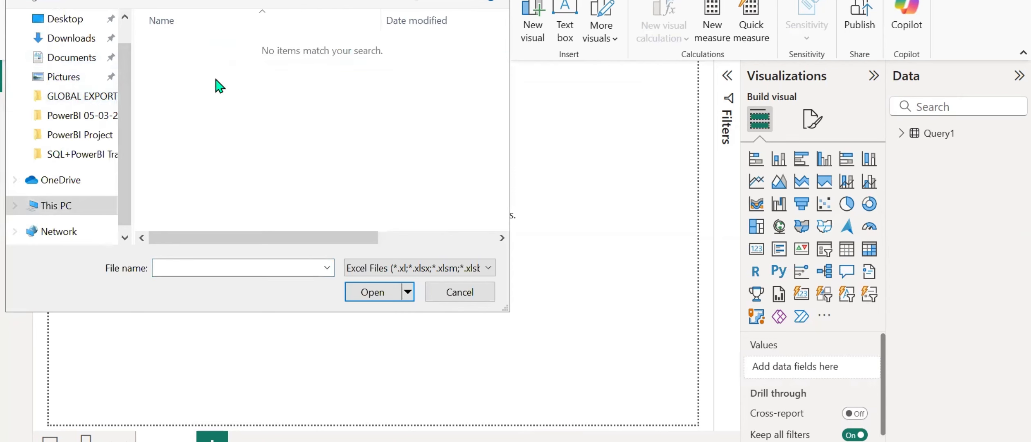
click(381, 268)
click(380, 285)
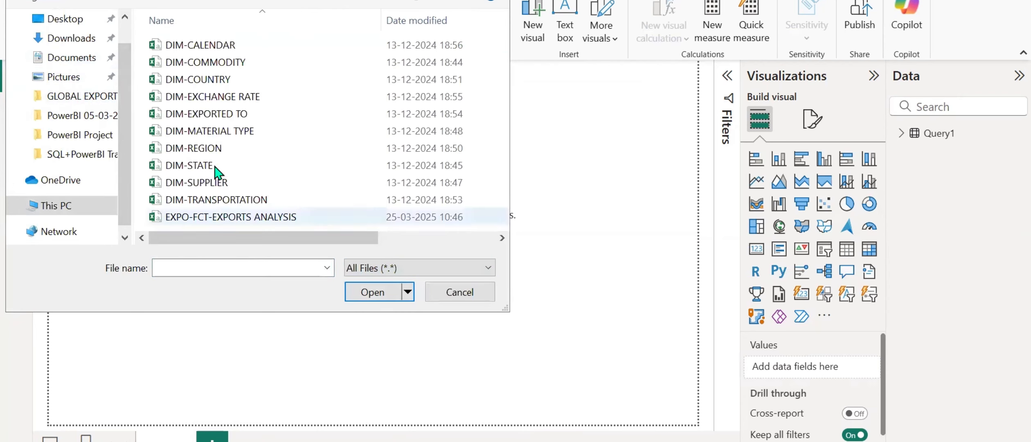
click(197, 62)
click(371, 292)
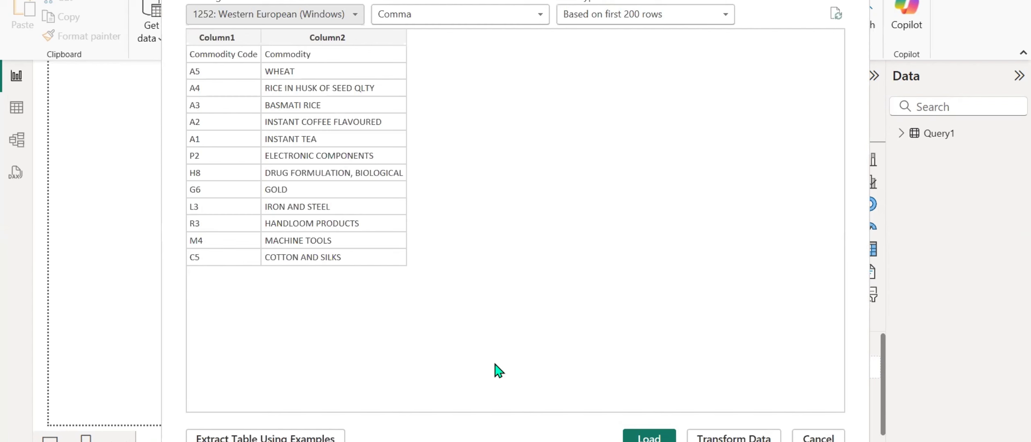
click(649, 439)
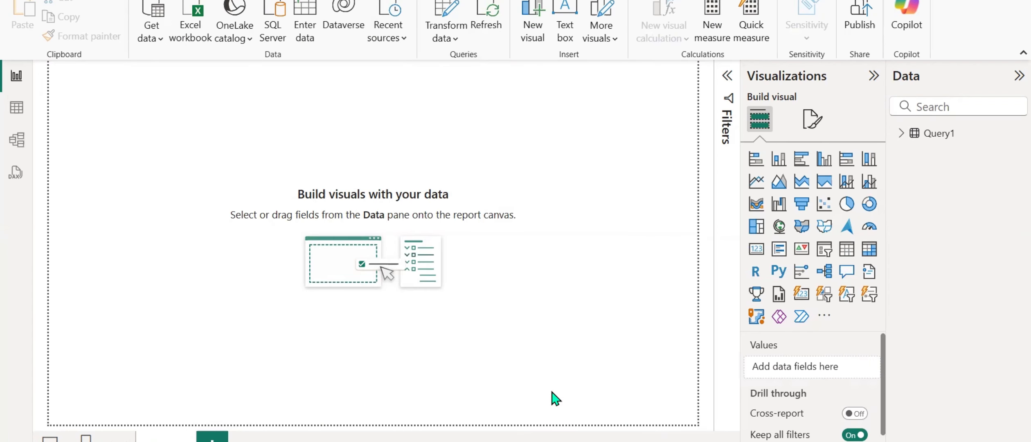
Import the DIM-COUNTRY file from the same folder, with all file types shown, and load its table.
click(191, 33)
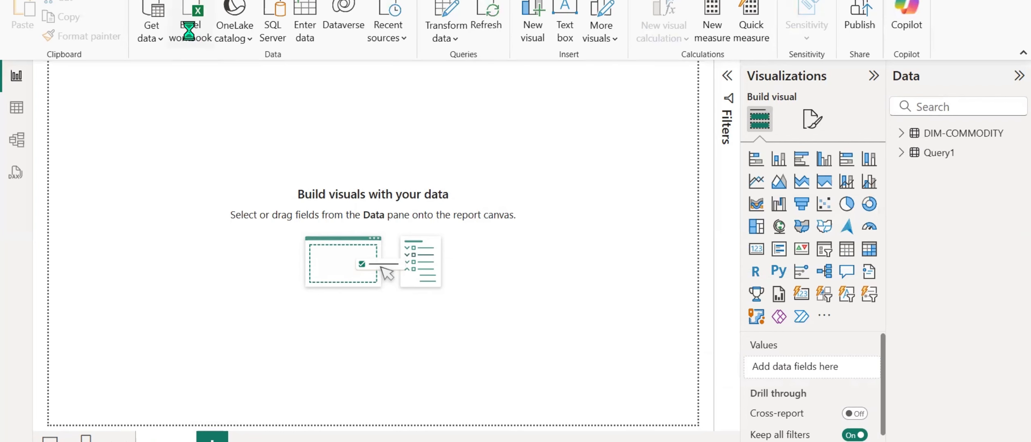
click(368, 267)
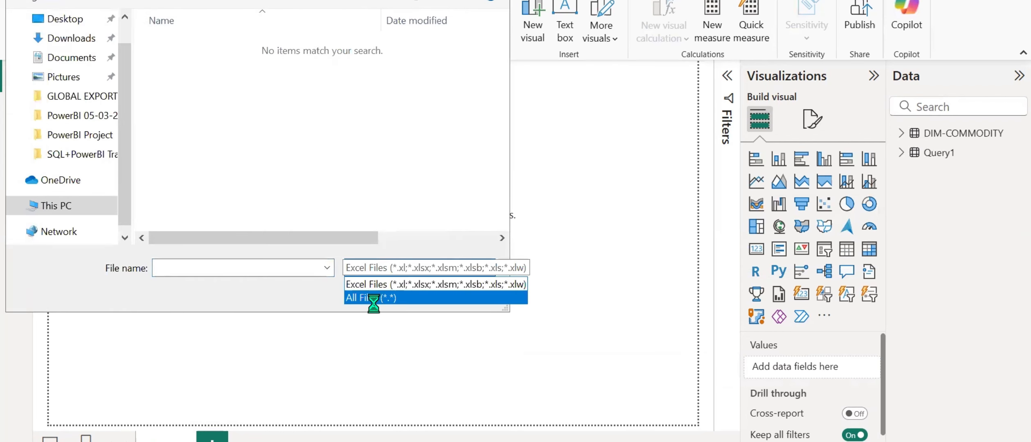
click(360, 292)
click(210, 64)
click(239, 79)
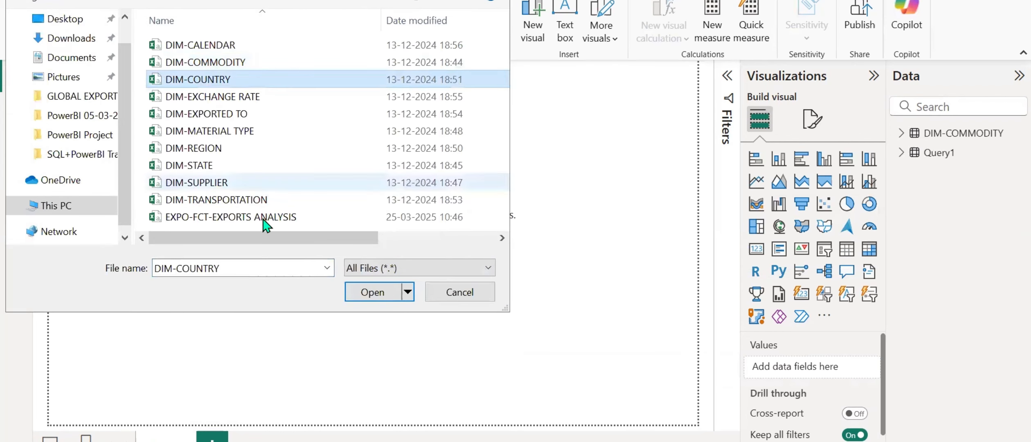
click(366, 293)
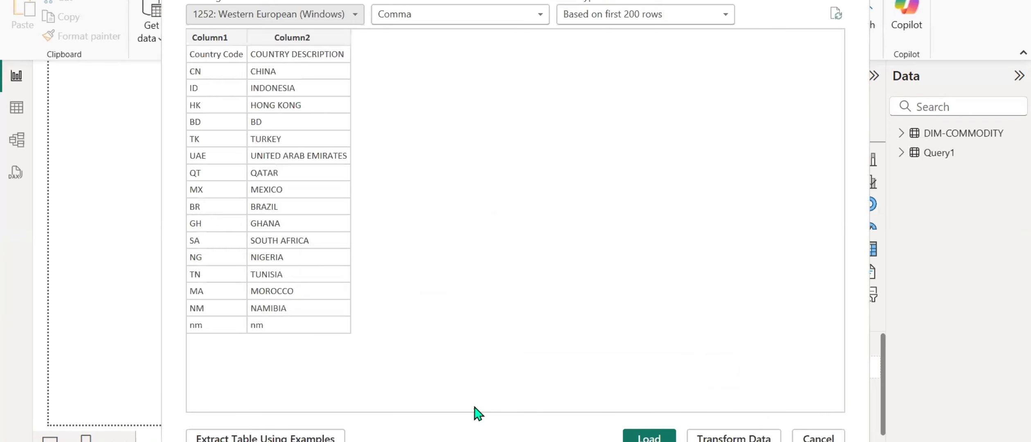
click(635, 439)
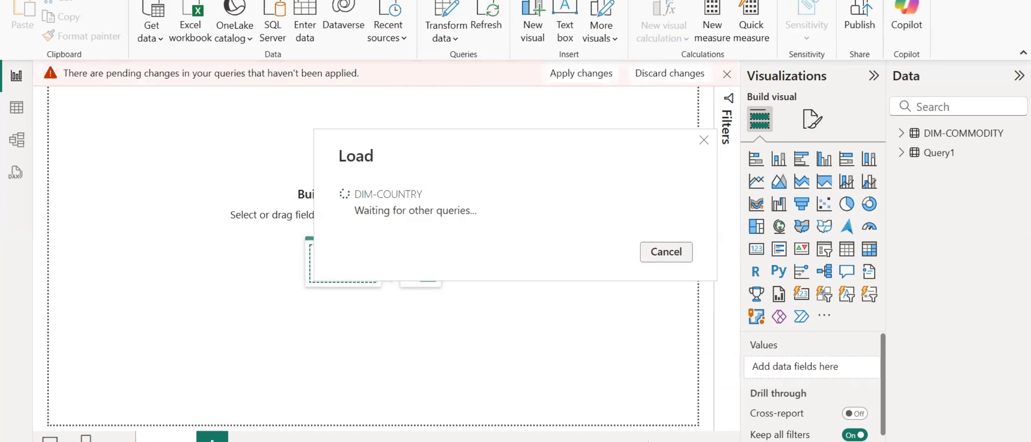
Import the DIM-EXCHANGE RATE text/CSV file from the project folder and load its table.
click(148, 30)
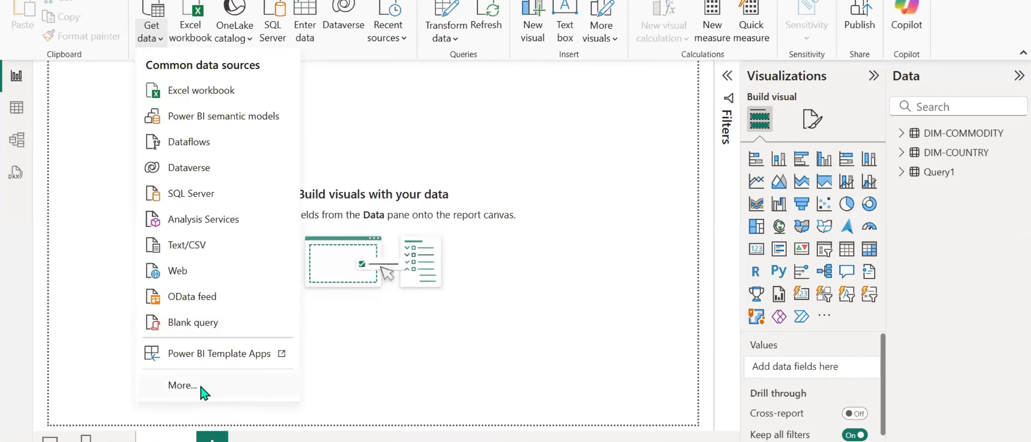
click(207, 245)
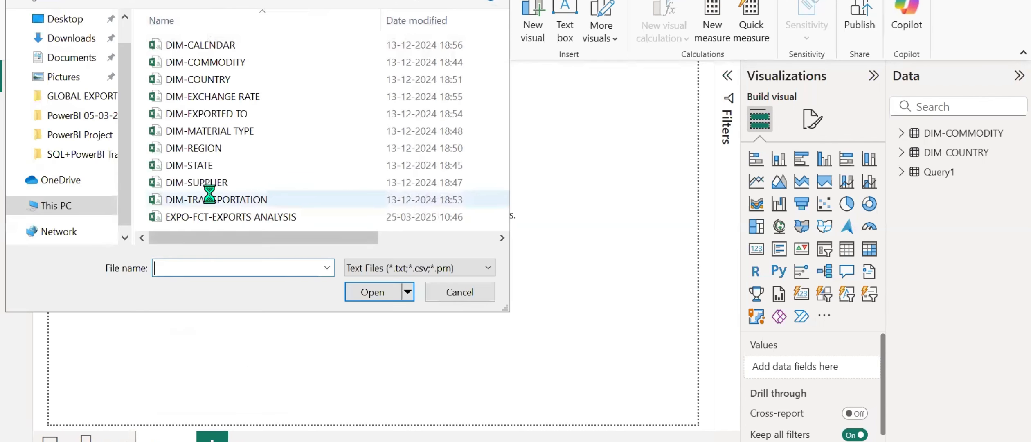
click(217, 96)
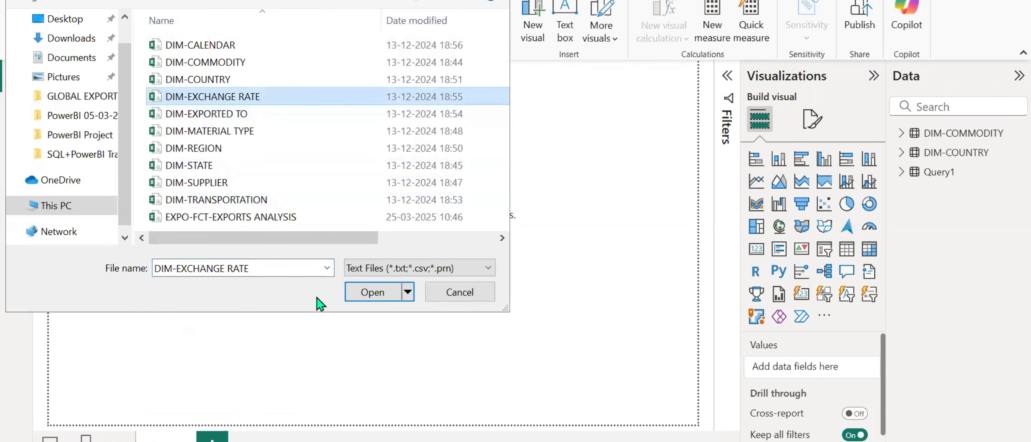
click(358, 292)
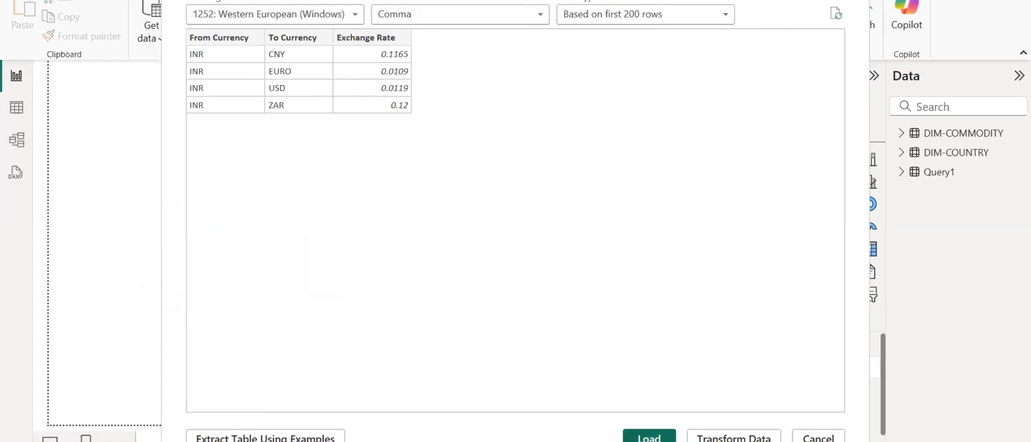
click(633, 436)
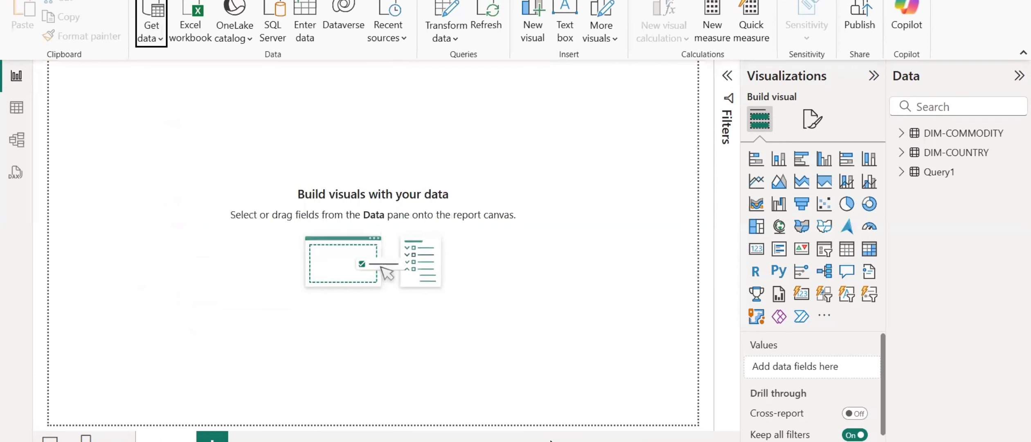
Import the DIM-MATERIAL TYPE text/CSV file from the project folder and load its table.
click(161, 42)
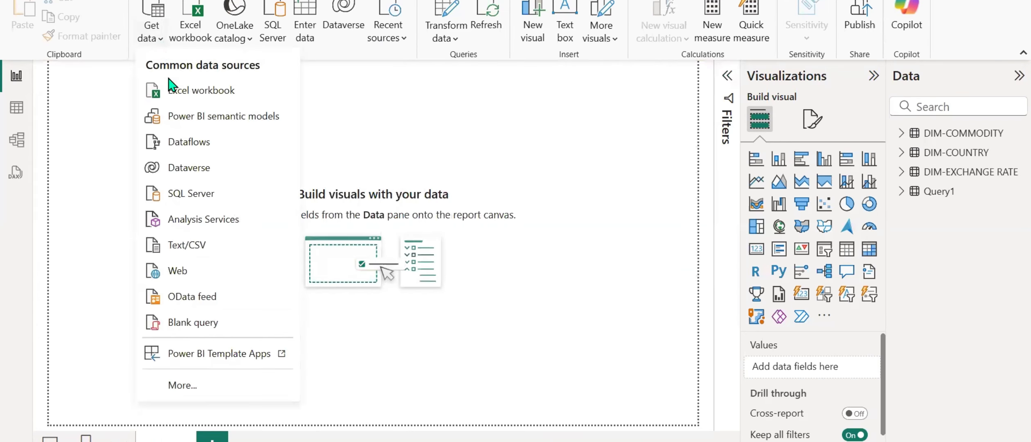
click(206, 244)
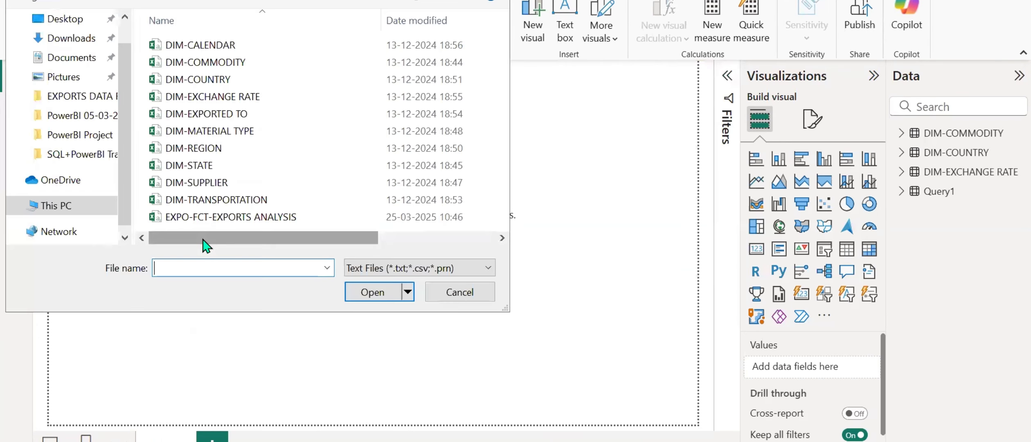
click(214, 133)
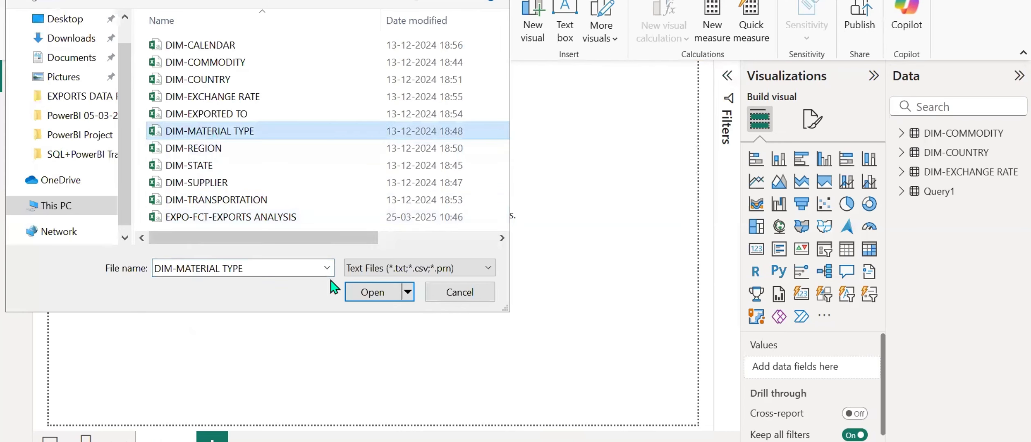
click(374, 291)
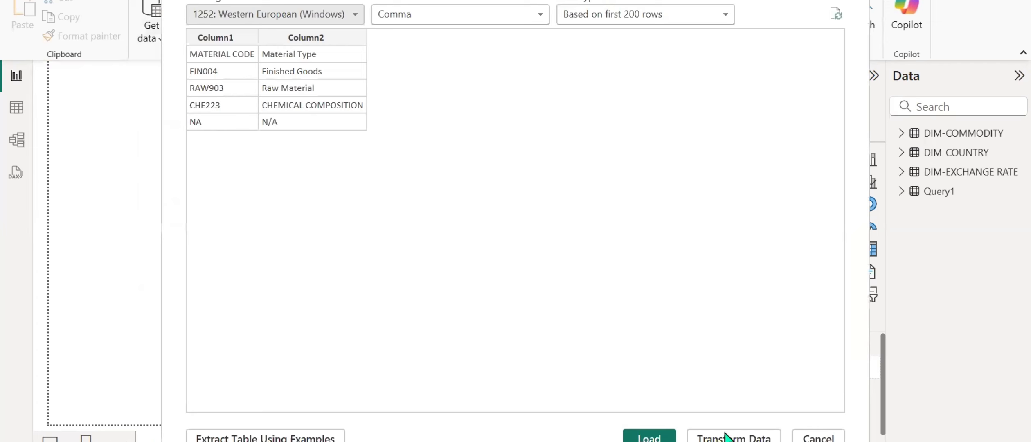
click(668, 439)
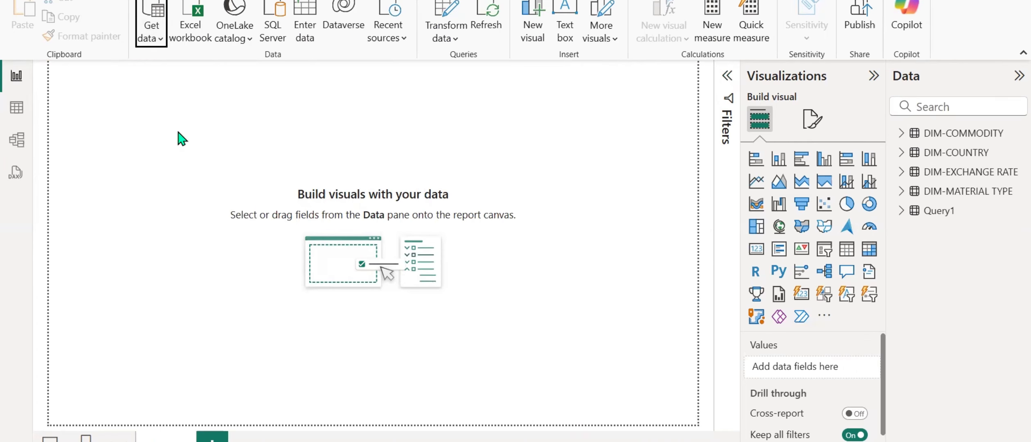
Import the DIM-EXPORTED TO text/CSV file from the project folder and load its table.
click(152, 32)
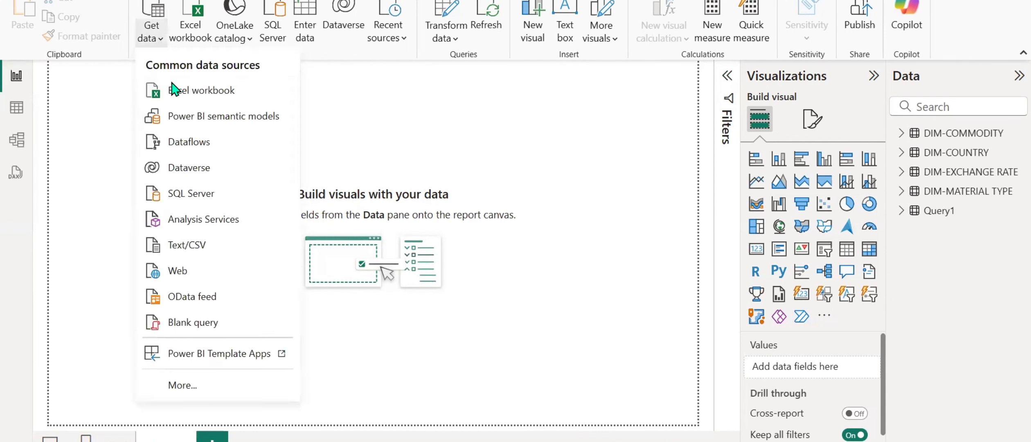
click(192, 247)
click(228, 114)
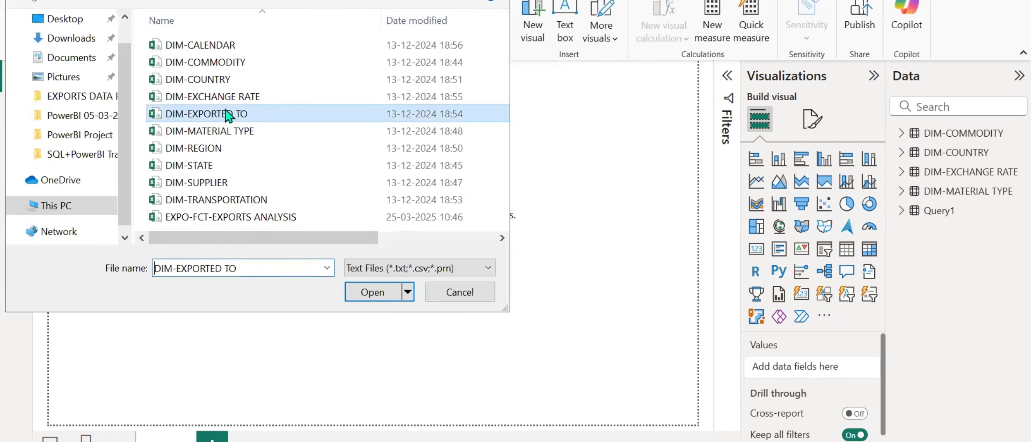
click(365, 287)
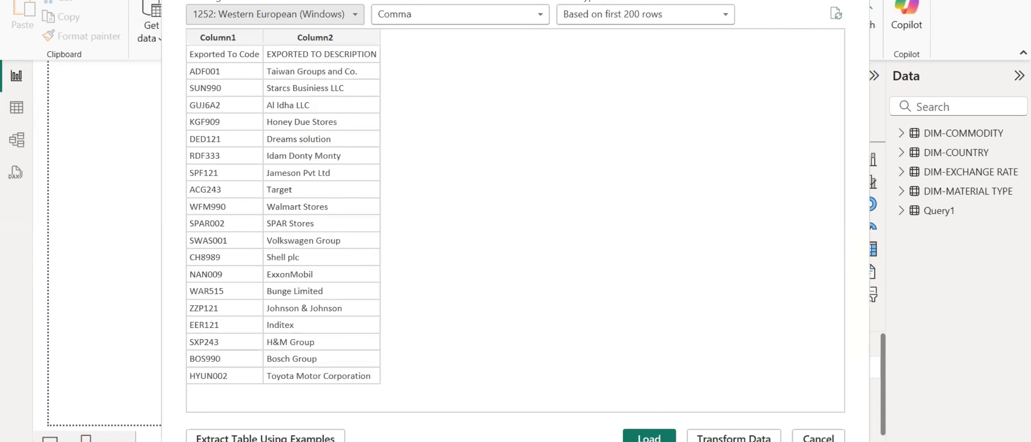
click(666, 437)
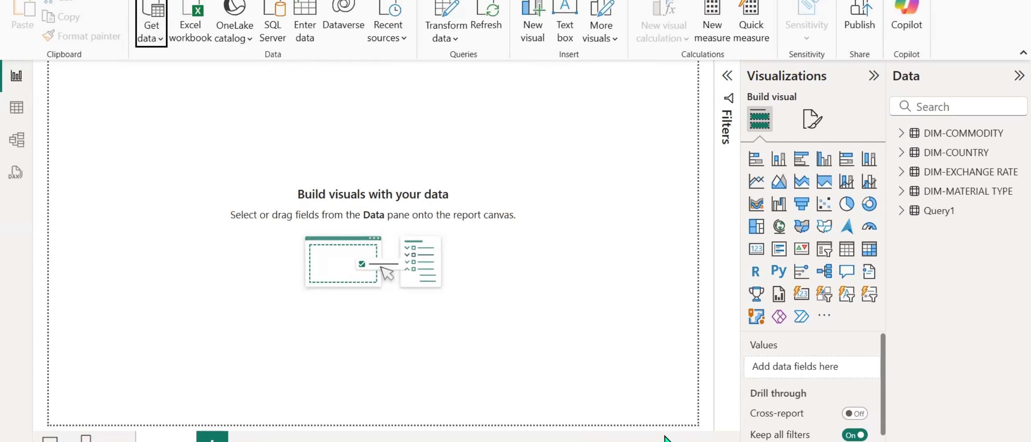
Import the DIM-REGION text/CSV file from the project folder and load its table.
click(145, 38)
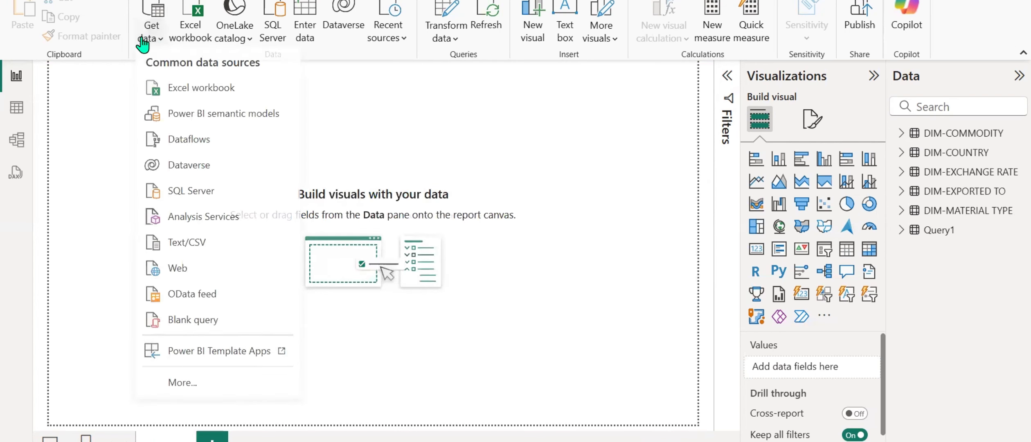
click(203, 245)
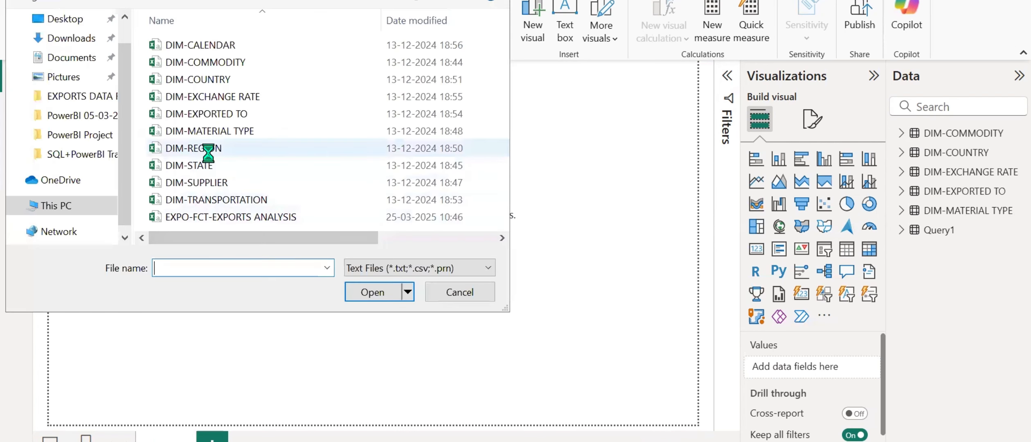
click(208, 150)
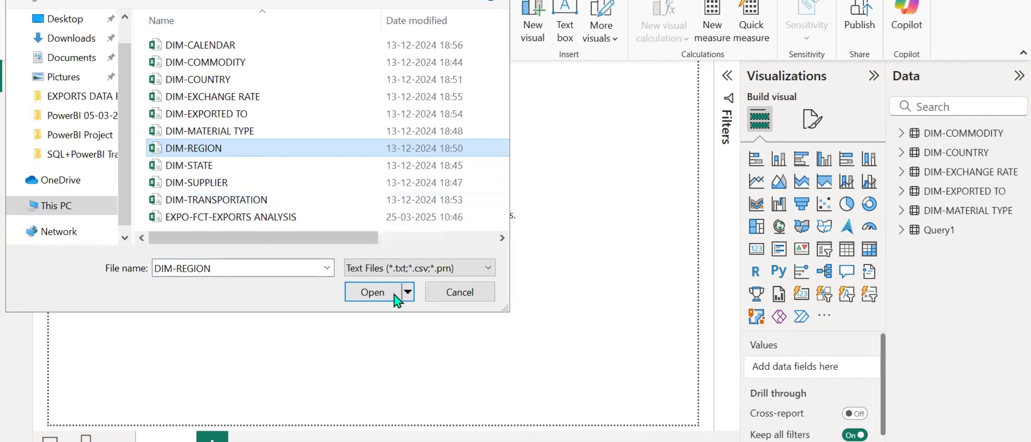
click(392, 293)
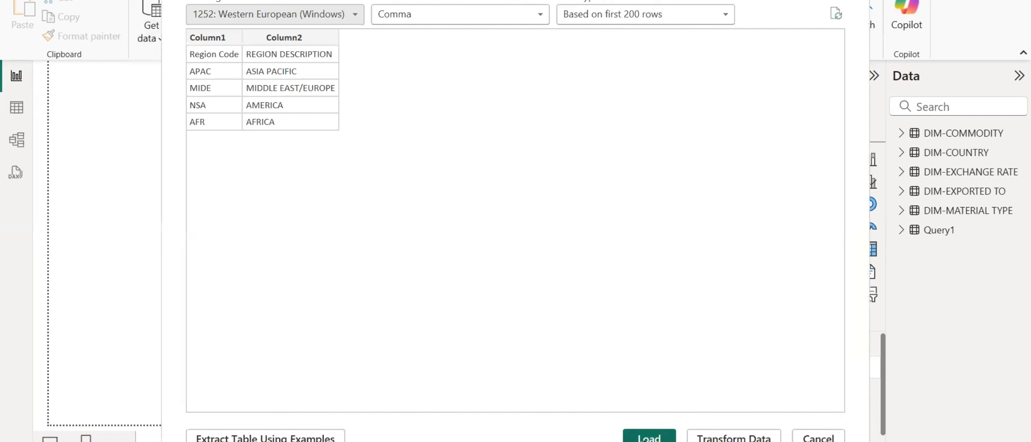
click(649, 436)
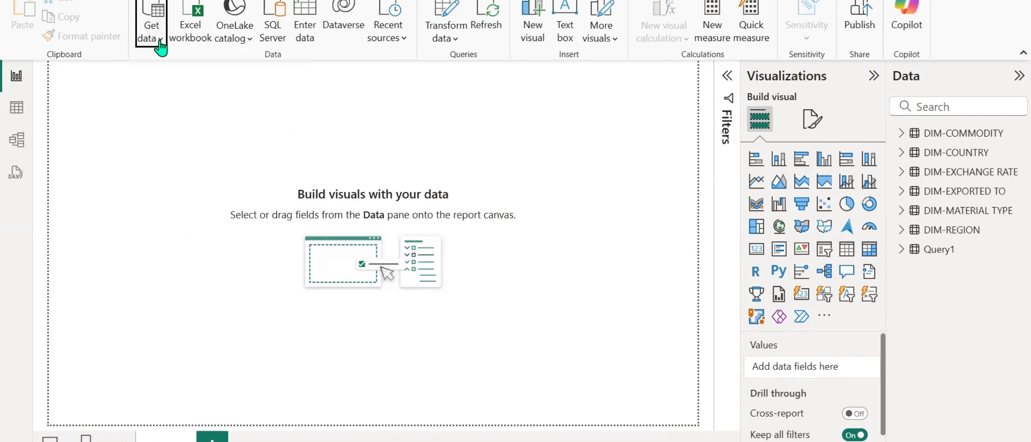
Import the DIM-STATE text/CSV file from the project folder and load its table.
click(151, 38)
click(196, 246)
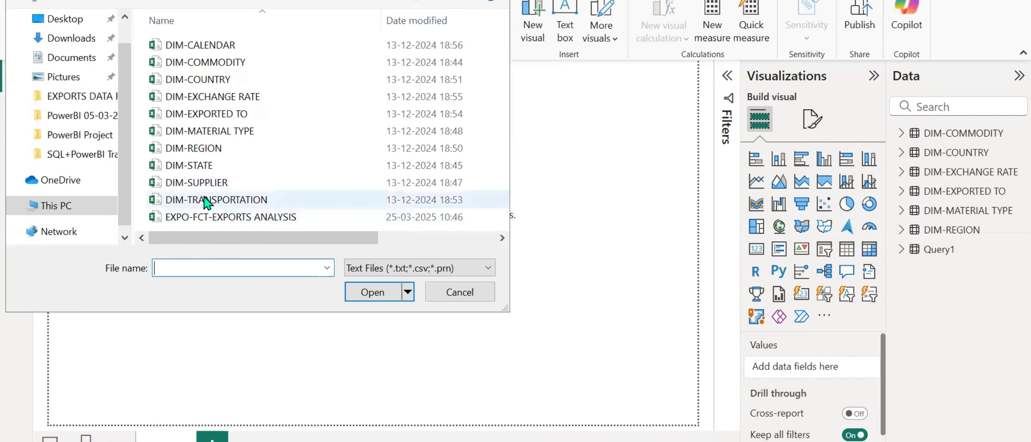
click(211, 165)
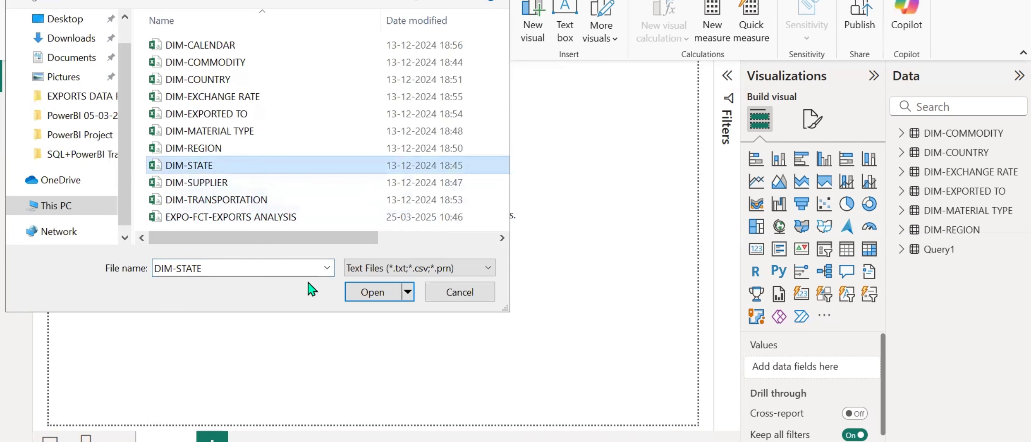
click(370, 291)
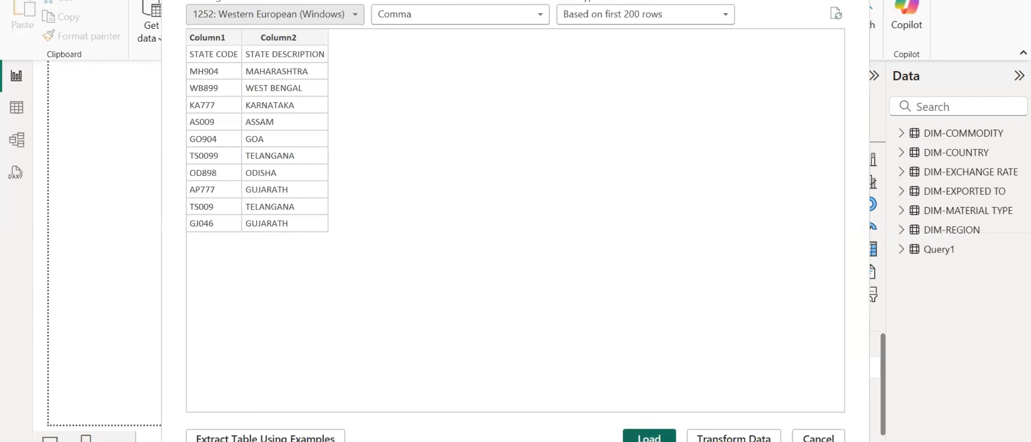
click(648, 433)
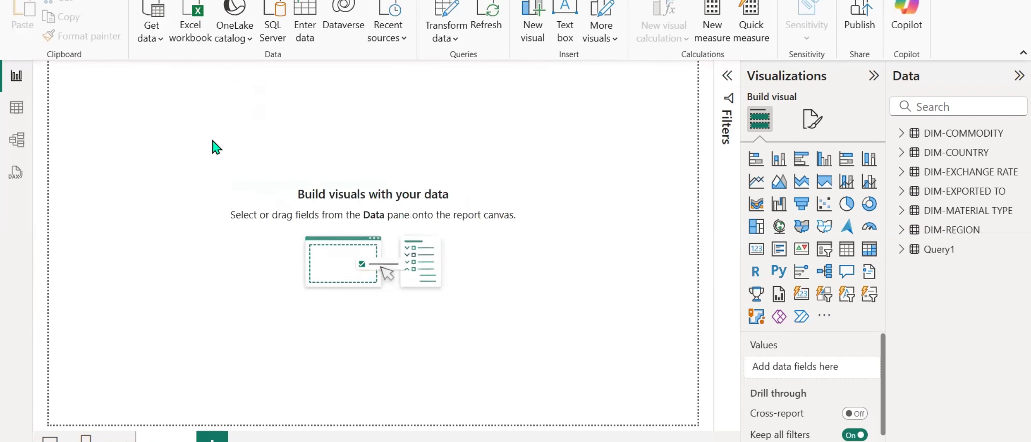
Import the DIM-TRANSPORTATION text/CSV file from the project folder and load its table.
click(157, 52)
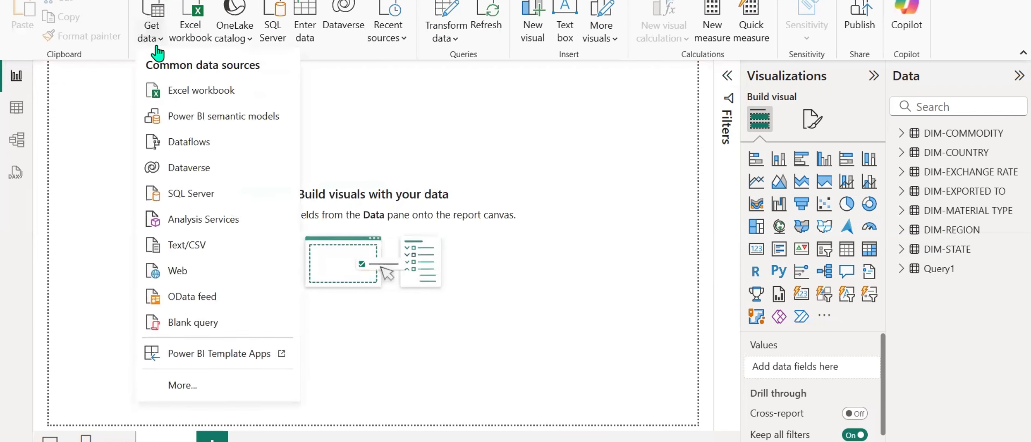
click(201, 243)
click(230, 200)
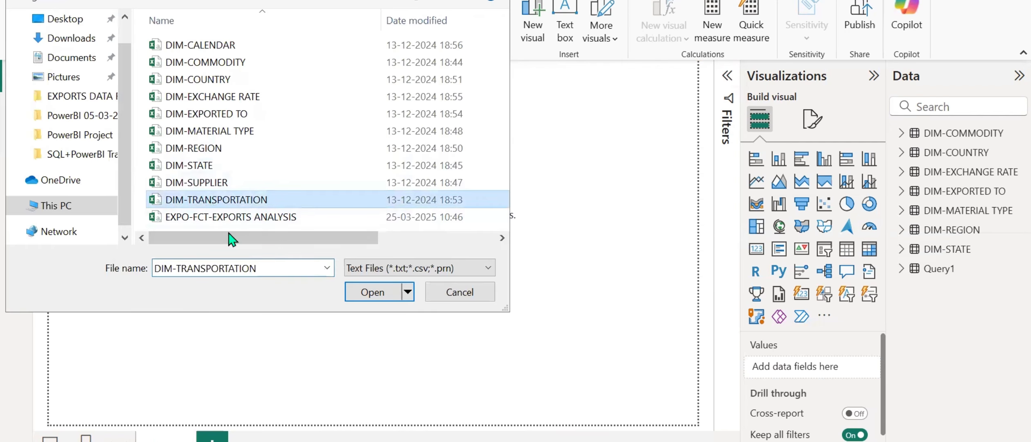
click(372, 292)
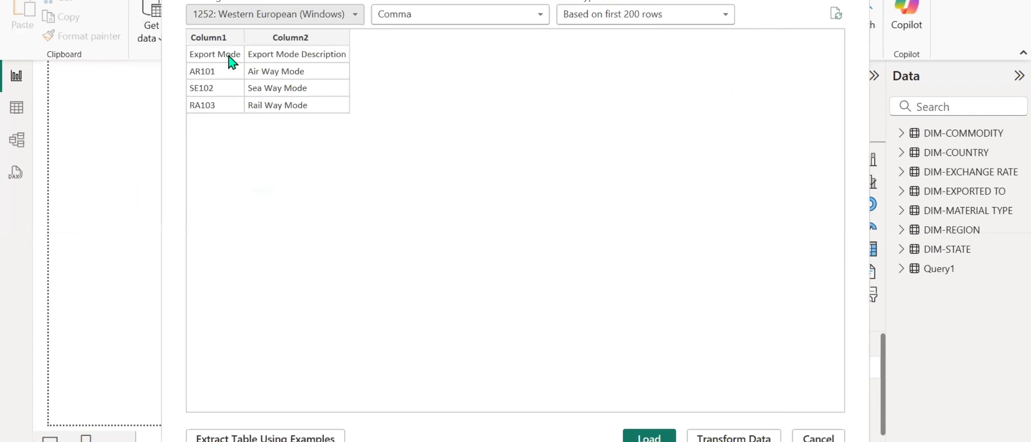
click(650, 436)
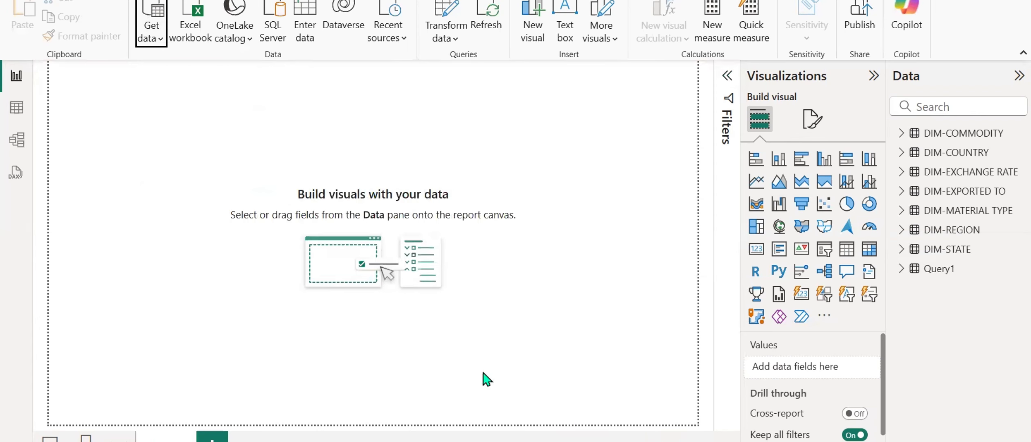
Import the EXPO-FCT-EXPORTS ANALYSIS fact file as text/CSV from the project folder and load its table.
click(152, 37)
click(198, 243)
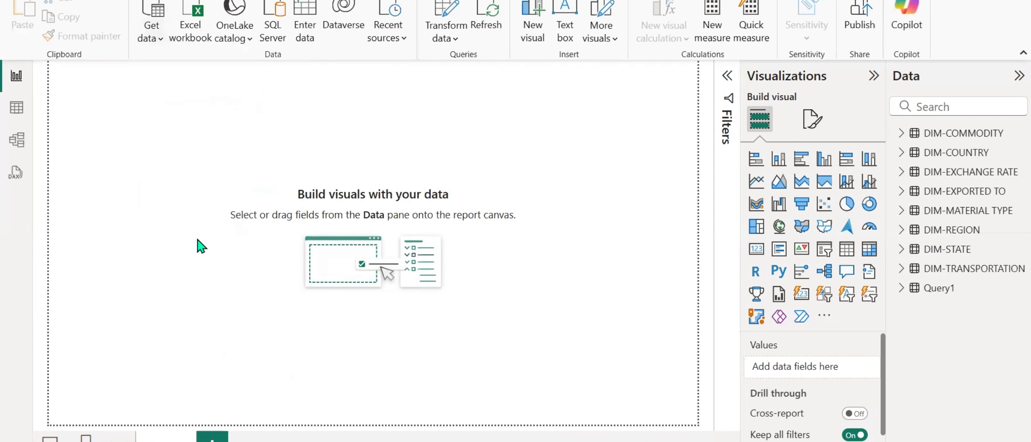
click(205, 216)
click(351, 293)
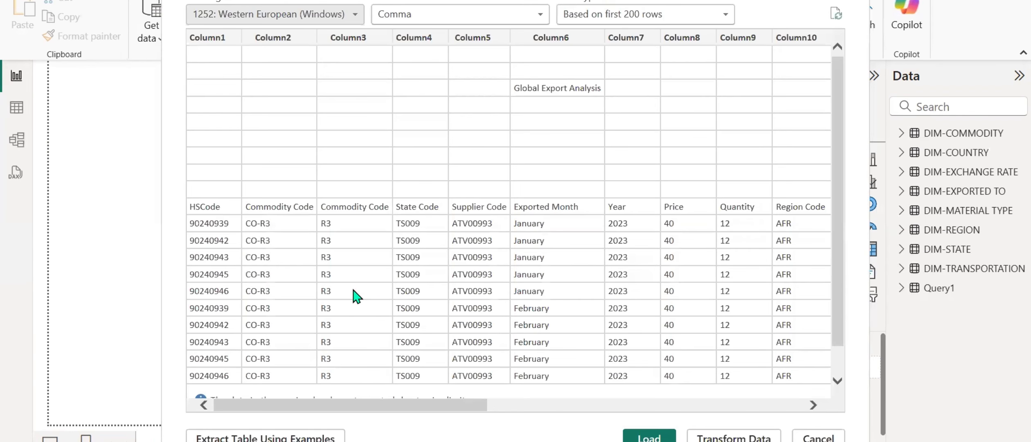
click(632, 435)
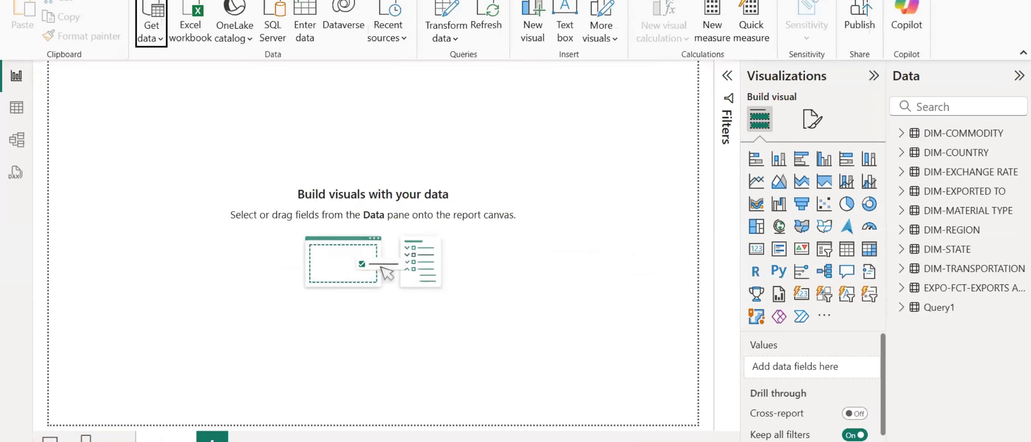
click(695, 441)
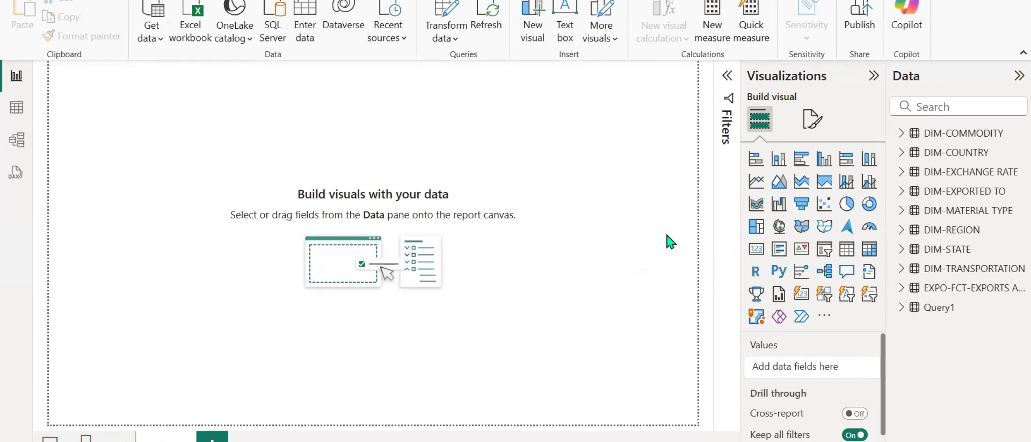
Look briefly at the model view of the loaded tables, then return to the report view.
click(17, 142)
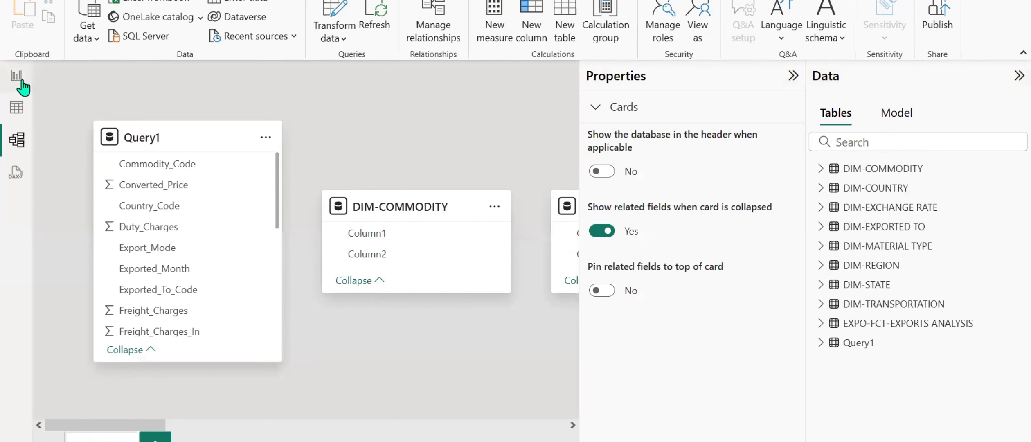
click(17, 78)
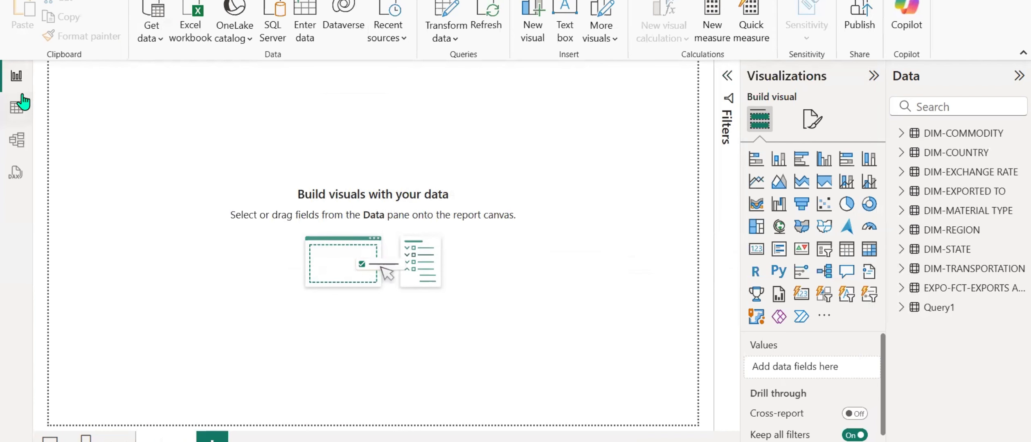
Save the report in the project folder as a Power BI file named Global Export Analysis - Project.
key(alt+f)
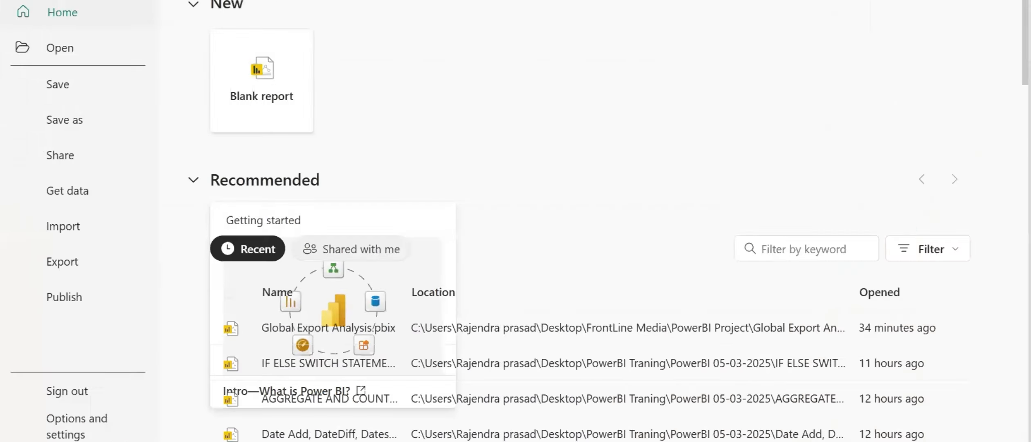
click(94, 125)
click(257, 439)
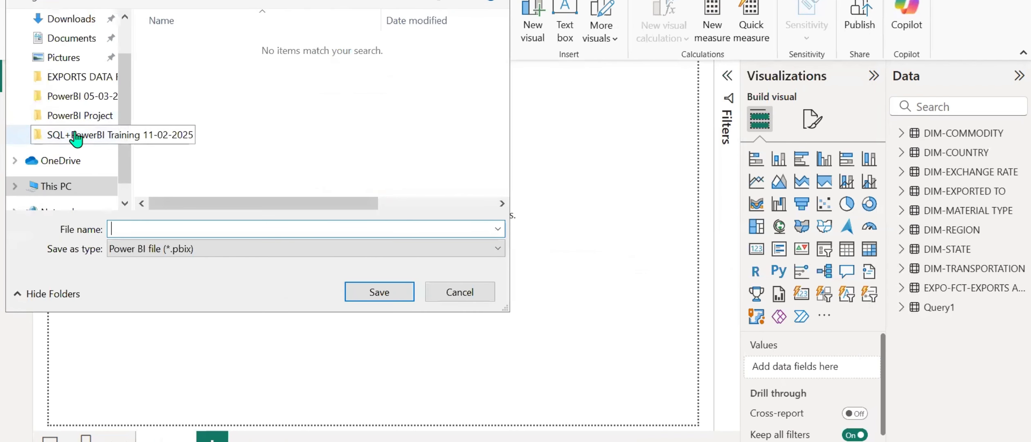
click(76, 135)
double_click(211, 64)
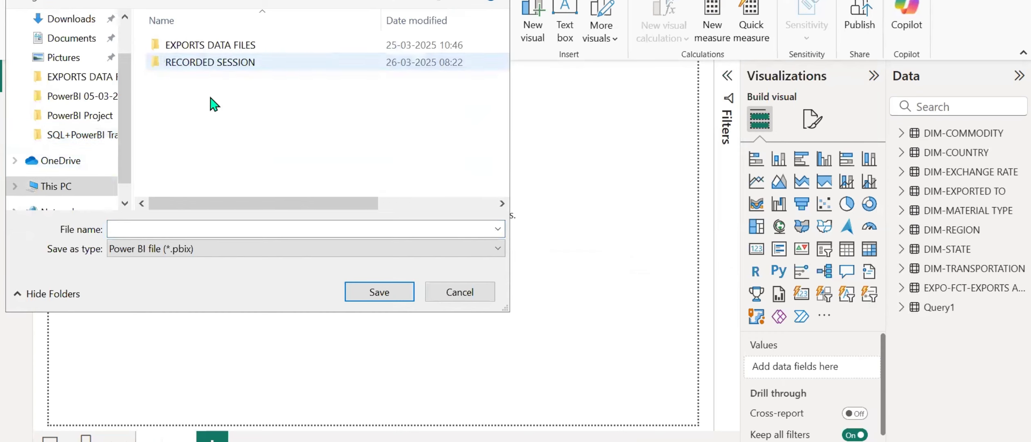
click(198, 227)
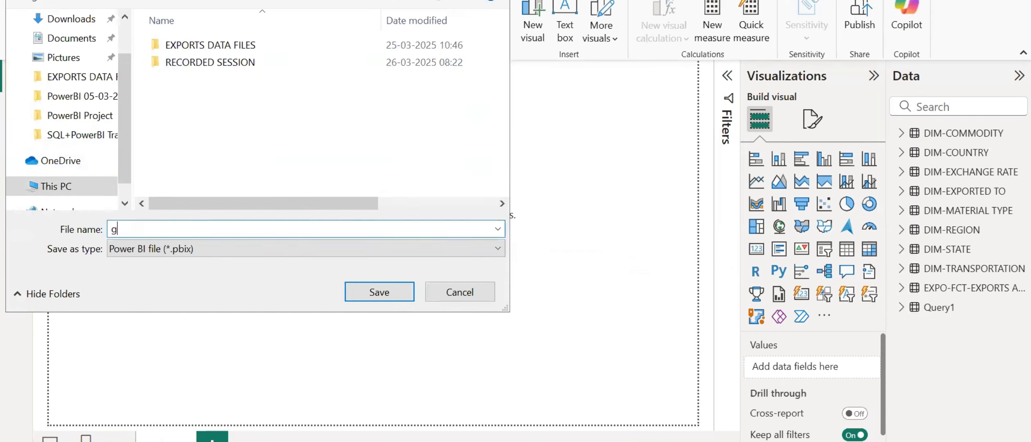
text(g)
key(BackSpace)
key(Caps_Lock)
text(Global Export Analysis - Project)
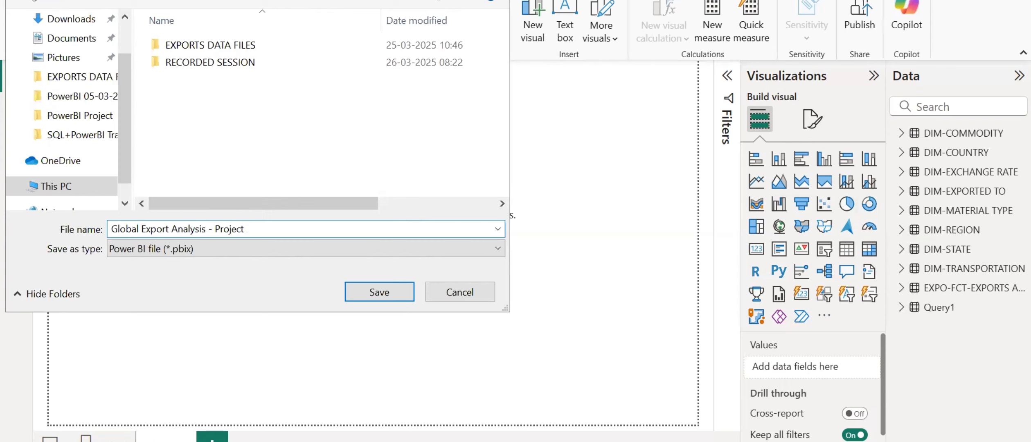
key(Return)
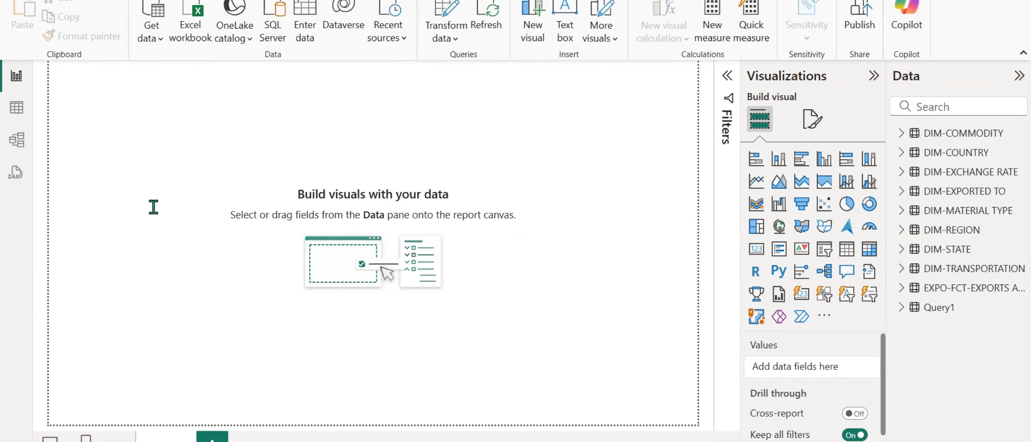
Examine the column headers and rows of DIM-COUNTRY, DIM-EXCHANGE RATE and DIM-COMMODITY in the table view.
click(13, 111)
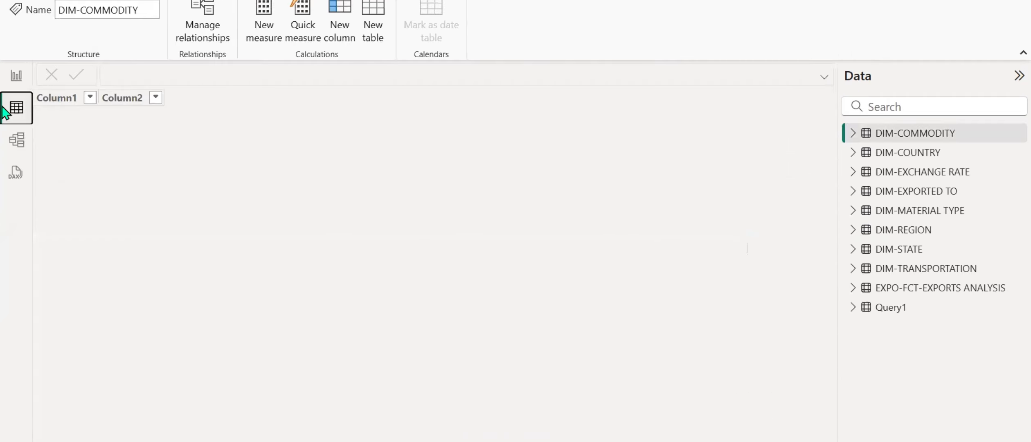
click(900, 153)
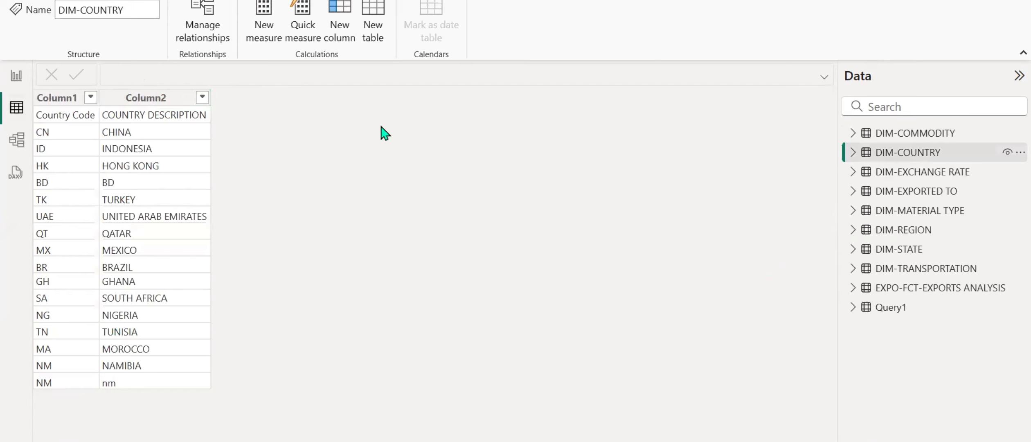
click(901, 177)
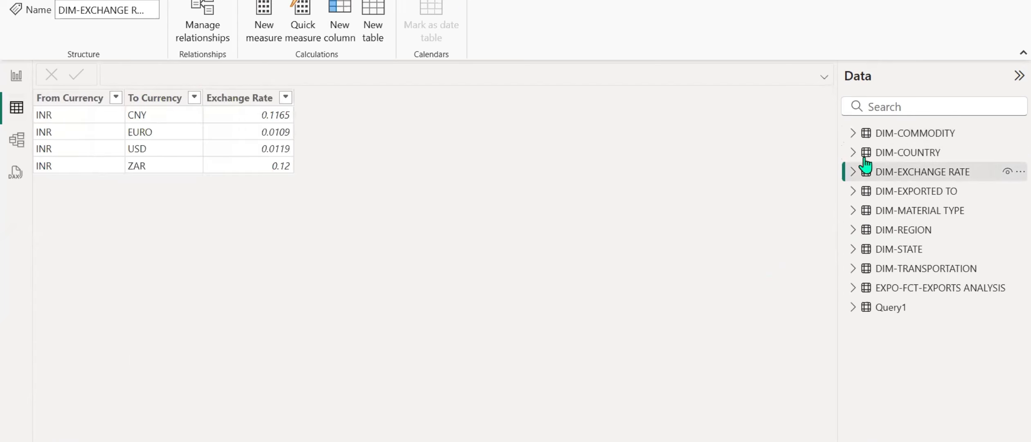
click(914, 139)
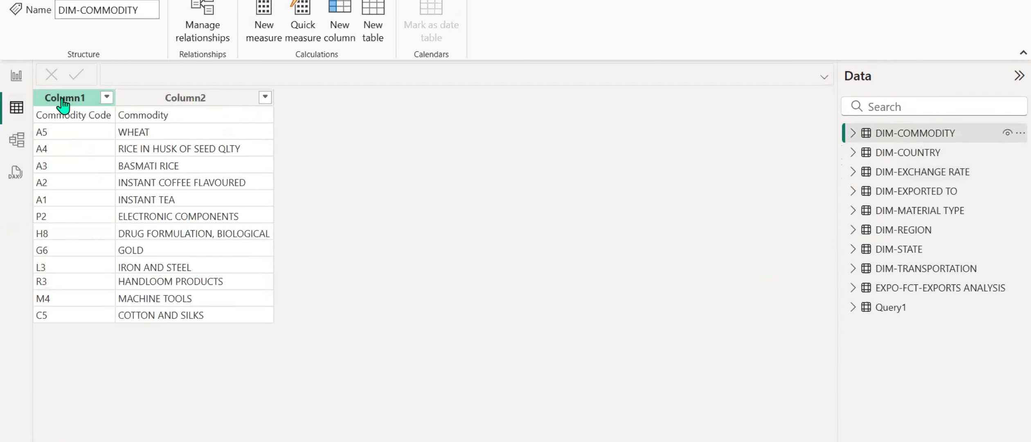
Switch to the requirement email in Gmail and review the source database name and the list of requested tables.
key(alt+Tab)
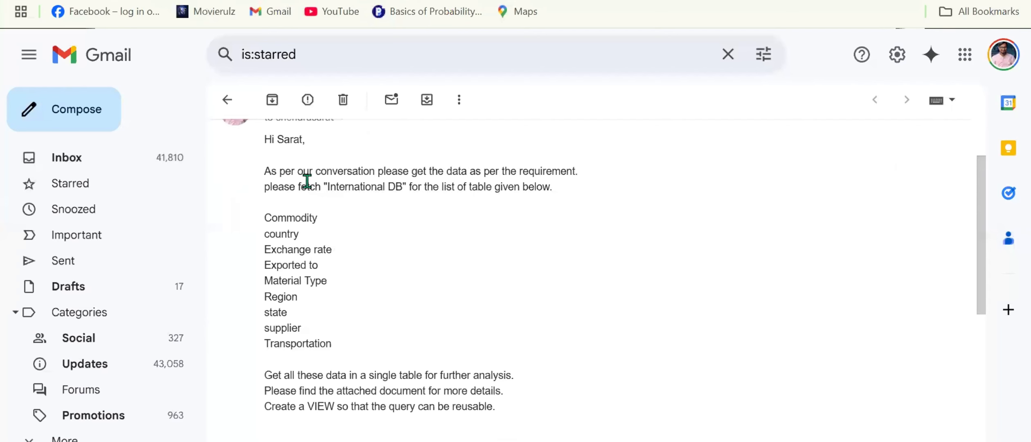
drag(326, 188, 403, 188)
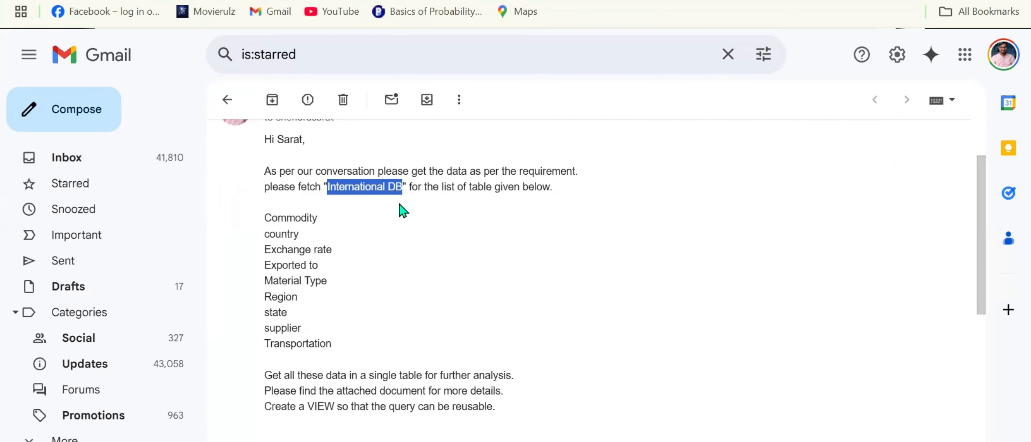
drag(264, 214, 336, 339)
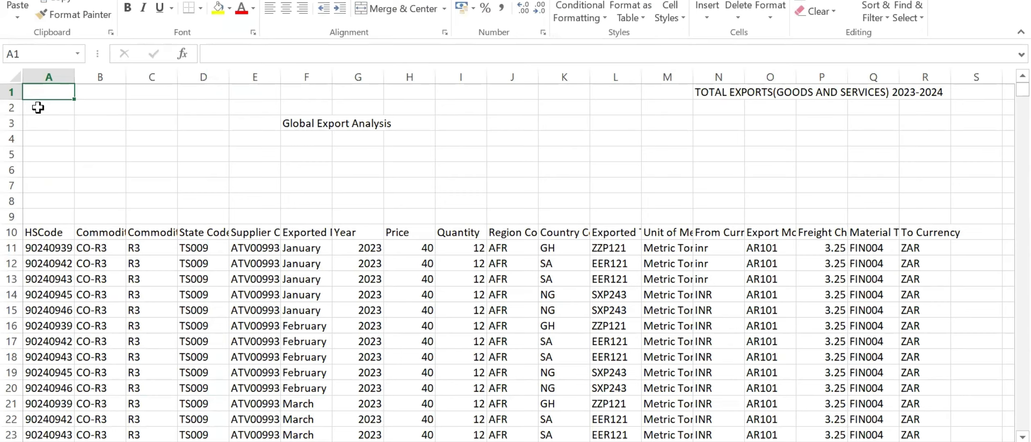
Examine the title cells and blank rows above the data in the EXPO-FCT-EXPORTS ANALYSIS sheet in Excel.
drag(56, 89, 874, 387)
scroll(584, 252, up, 2)
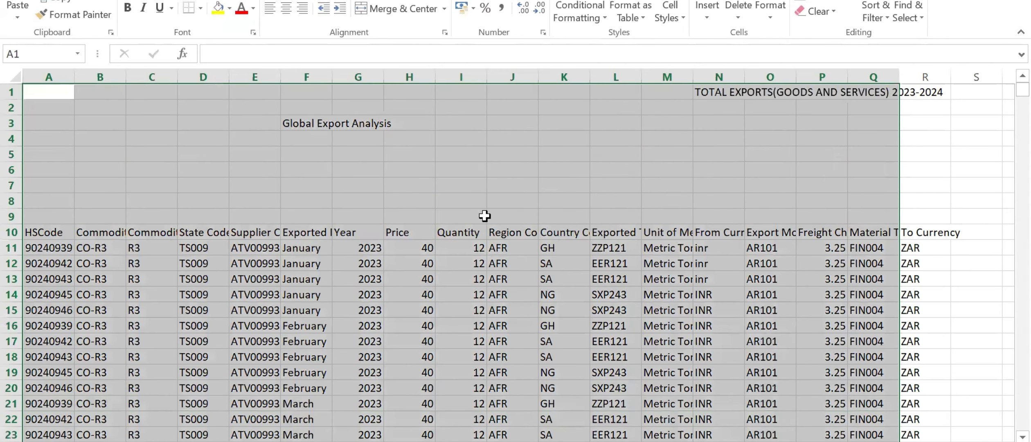
click(304, 142)
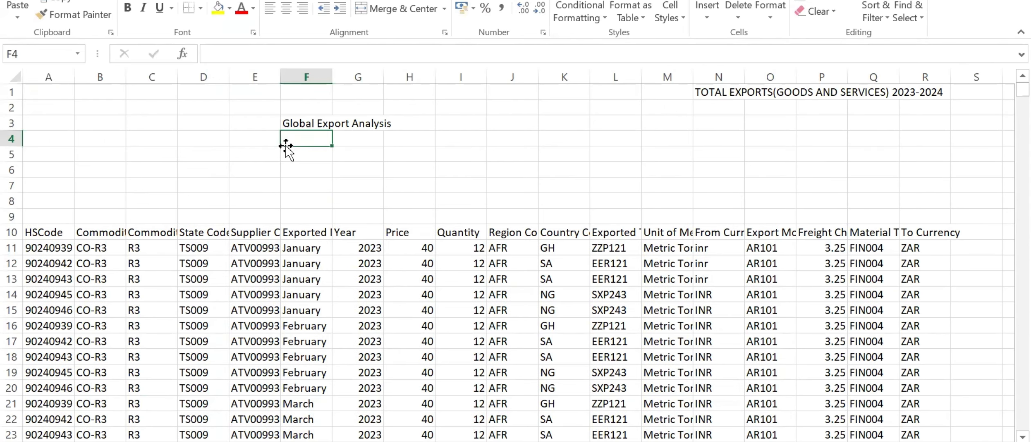
click(731, 94)
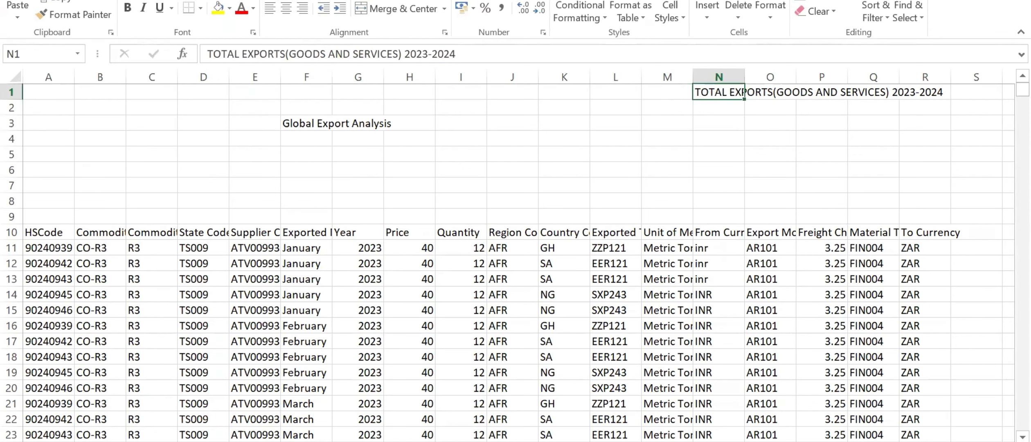
Create a PivotTable at cell A1 of a new sheet from the range 'EXPO-FCT-EXPORTS ANALYSIS'!$A$10:$R$2842.
click(119, 441)
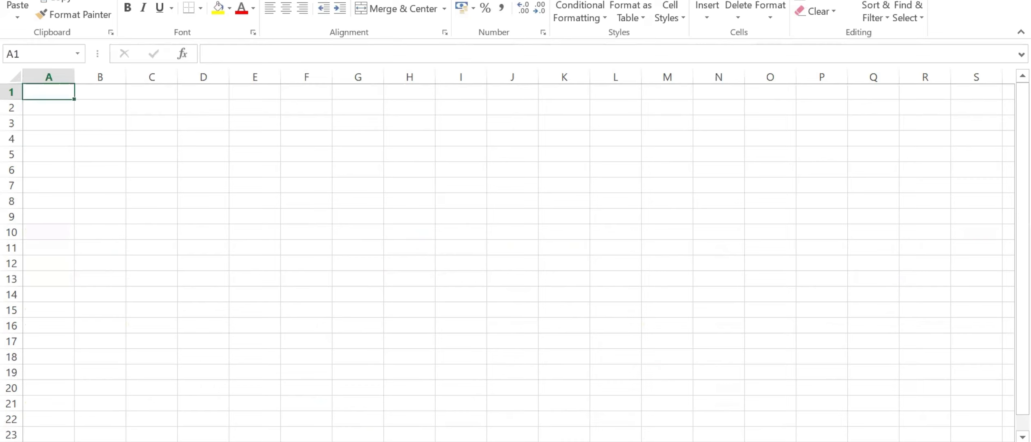
key(alt+n)
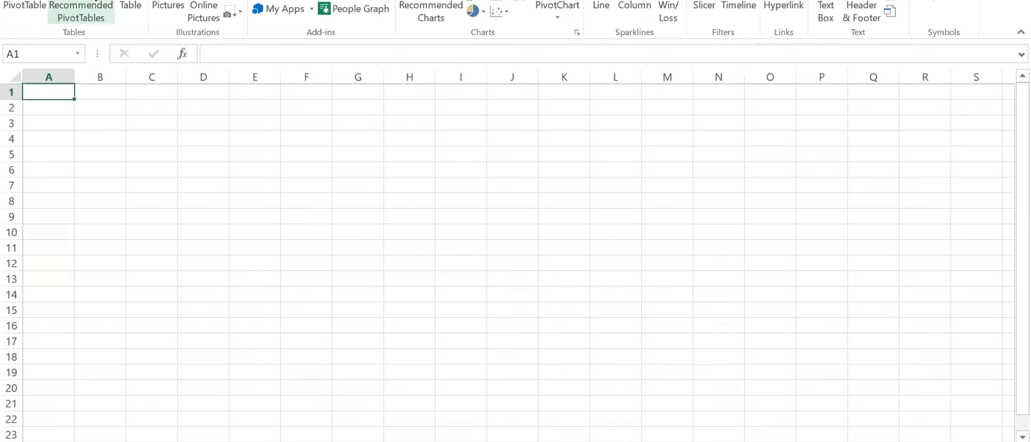
click(39, 10)
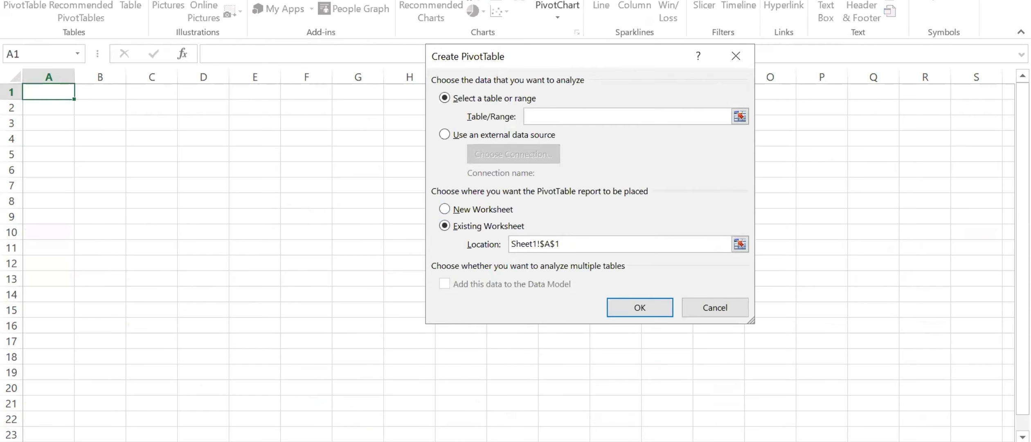
click(135, 441)
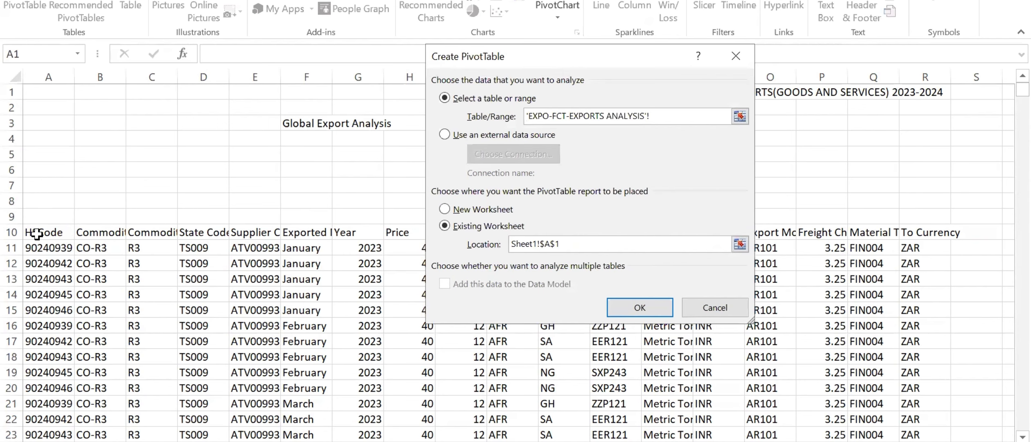
click(37, 234)
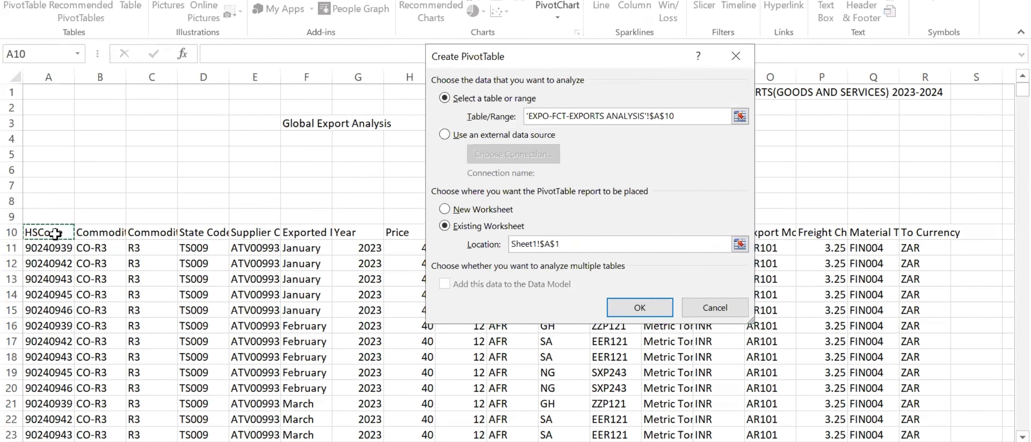
key(ctrl+shift+Right)
key(ctrl+shift+Down)
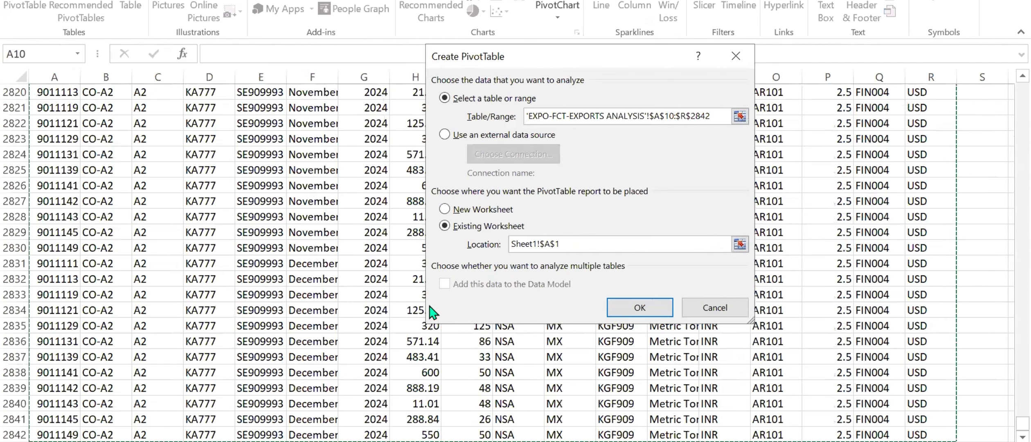
click(614, 307)
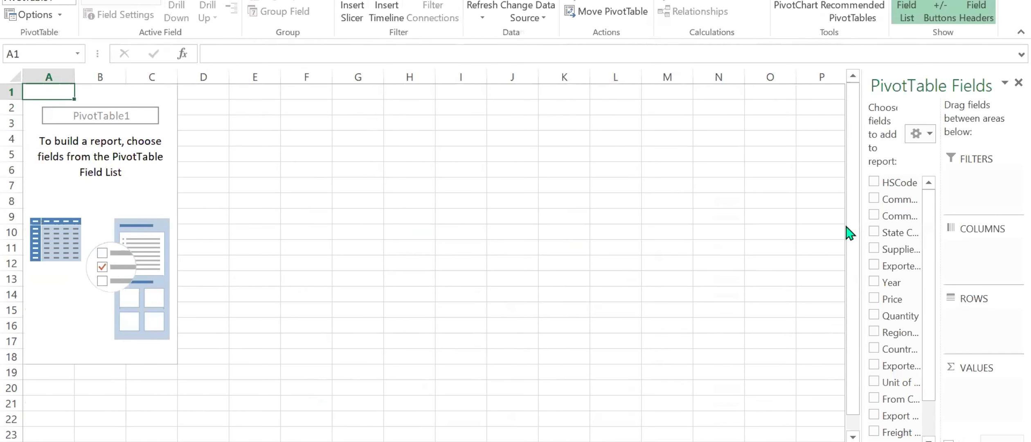
Build the PivotTable with Commodity Code as rows and the sums of Price and Quantity as values, then check the grand totals.
drag(858, 225, 728, 224)
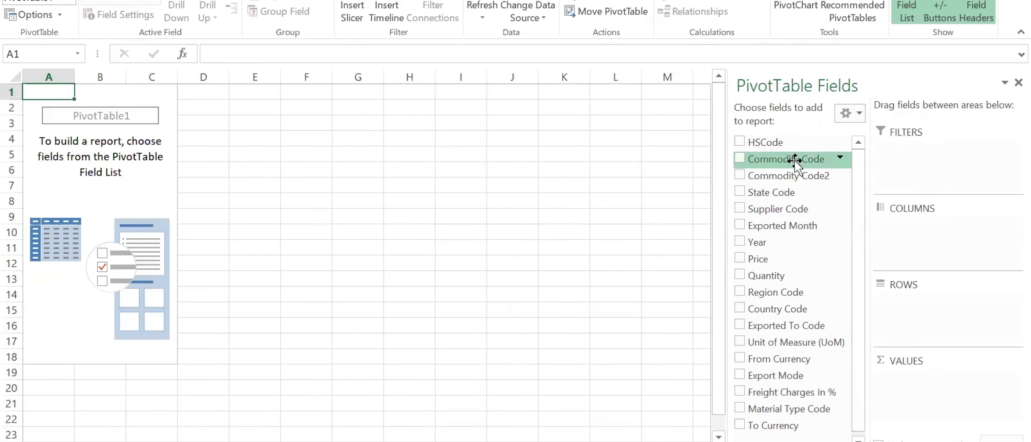
drag(794, 161, 927, 302)
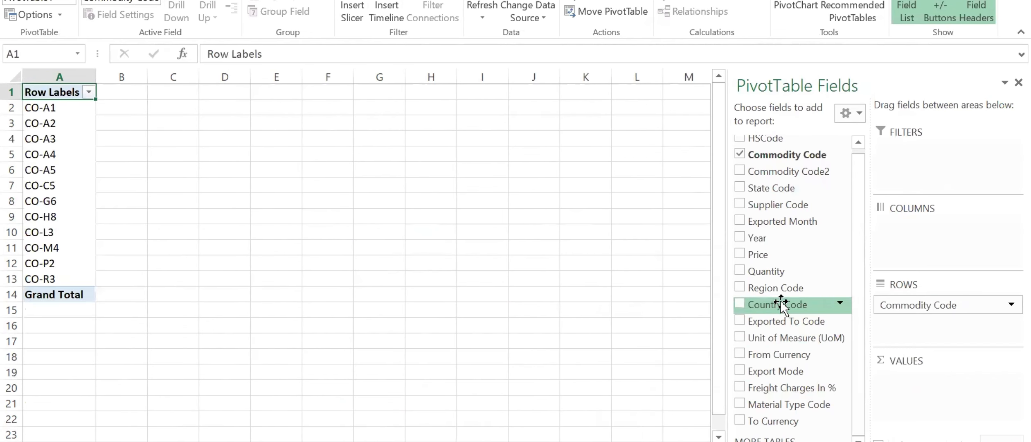
drag(782, 254, 916, 377)
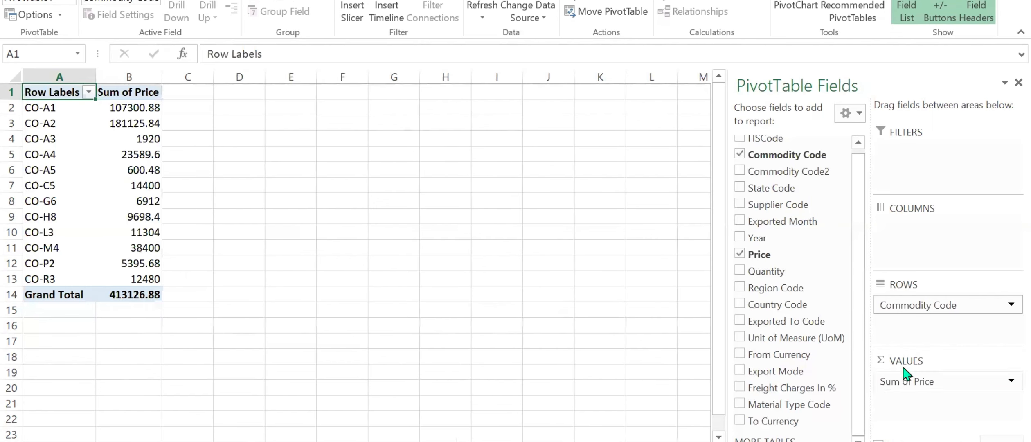
drag(778, 271, 925, 403)
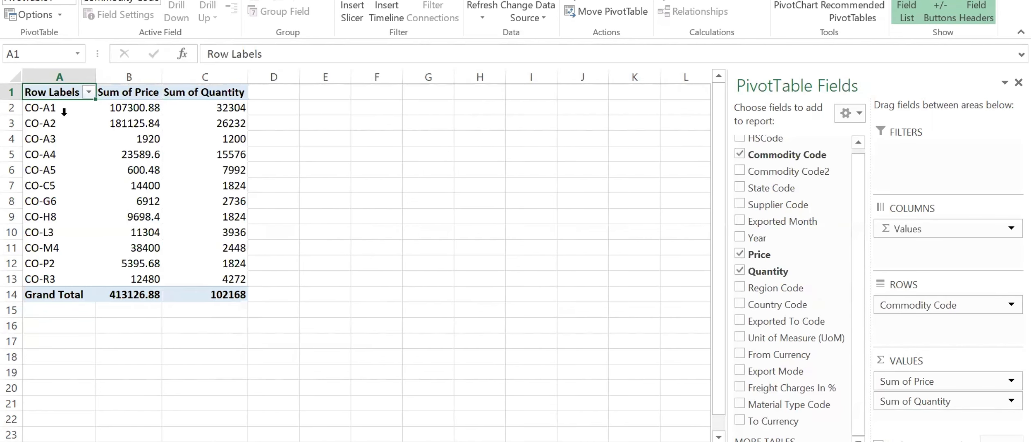
click(123, 293)
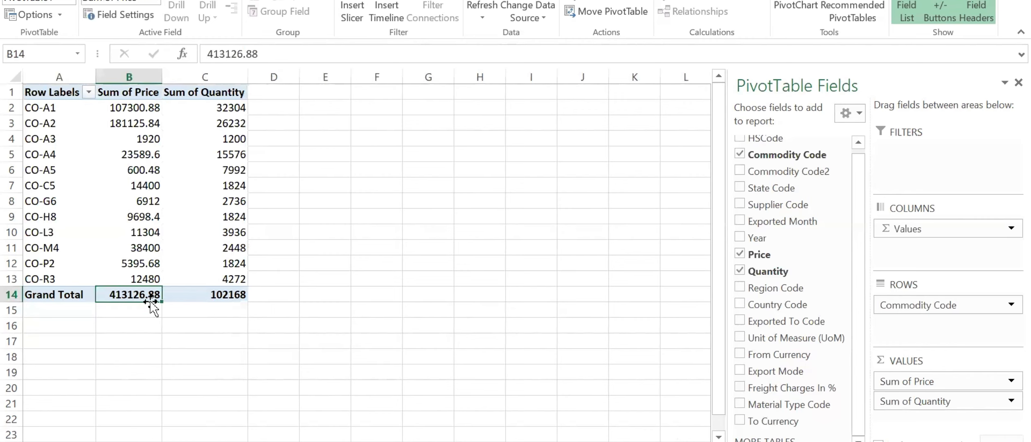
click(226, 296)
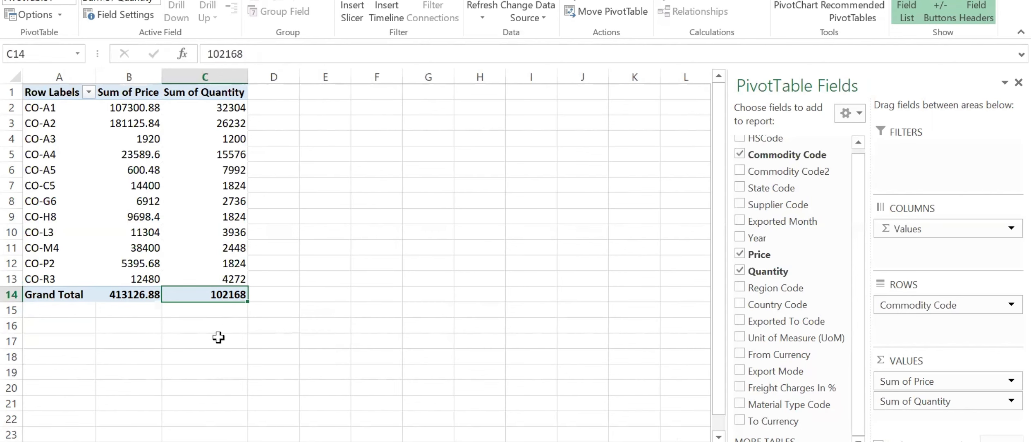
click(292, 105)
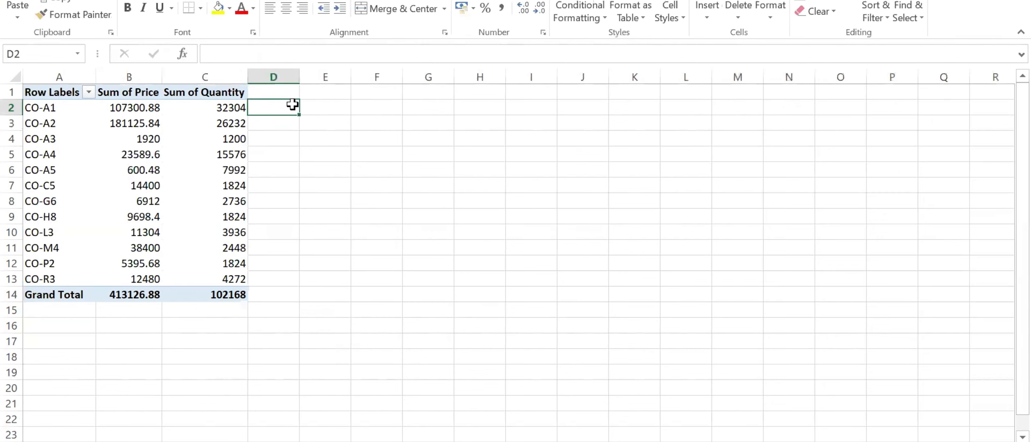
text(=)
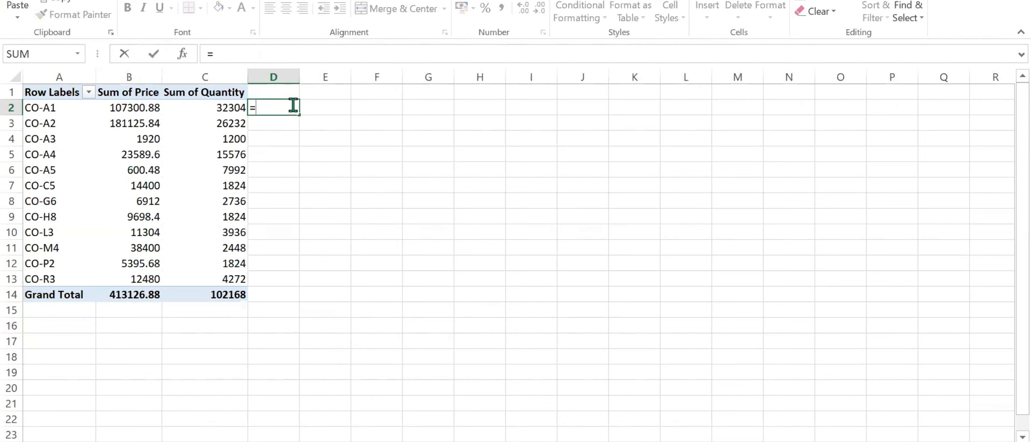
click(118, 106)
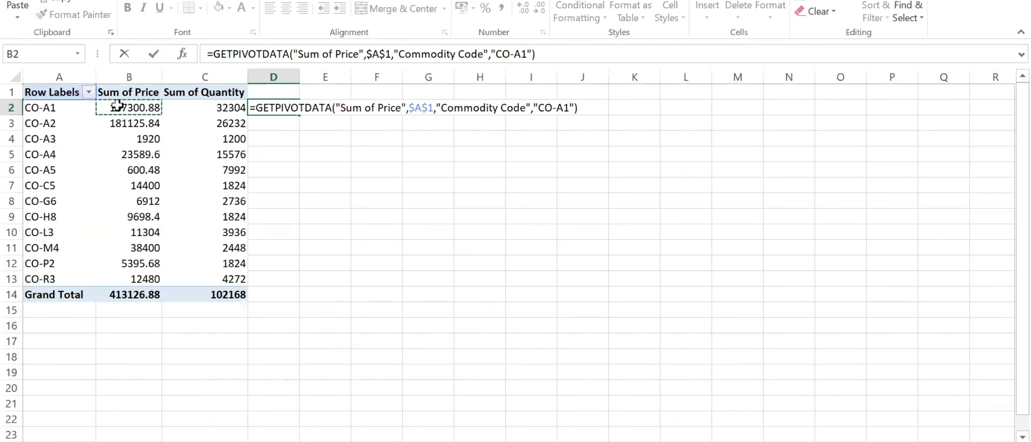
text(*)
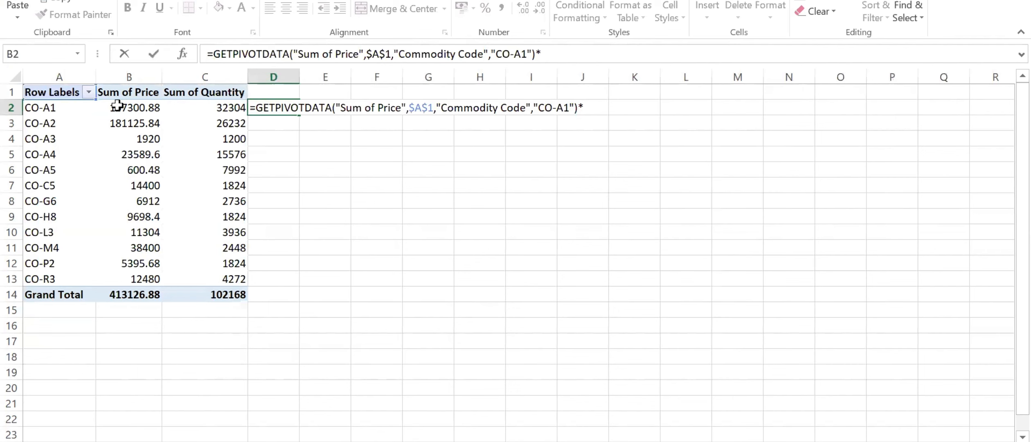
click(193, 107)
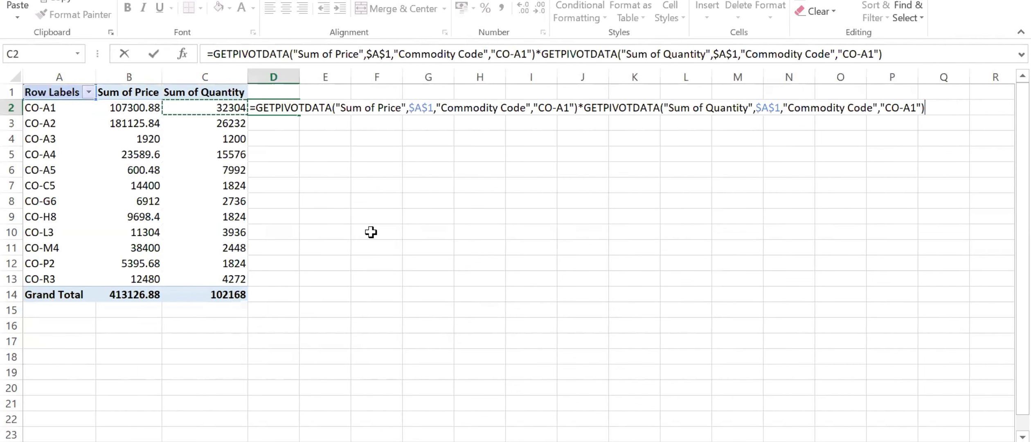
text())
key(Return)
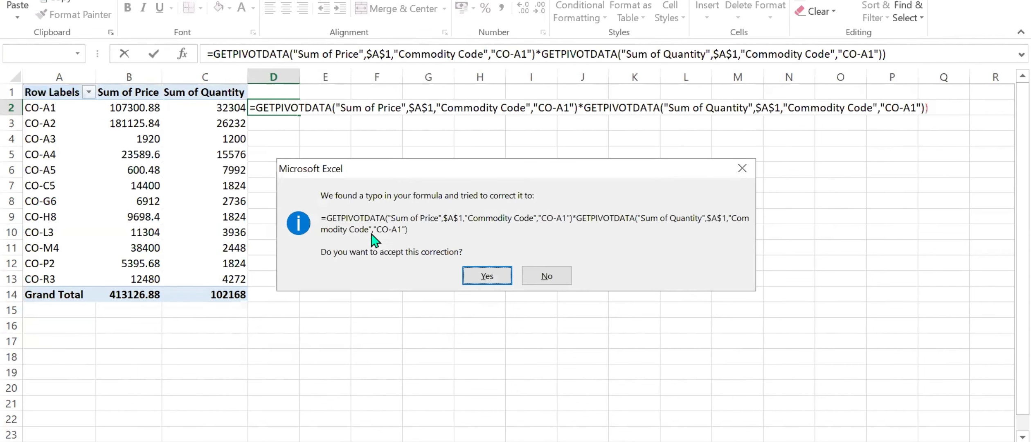
click(538, 280)
click(501, 298)
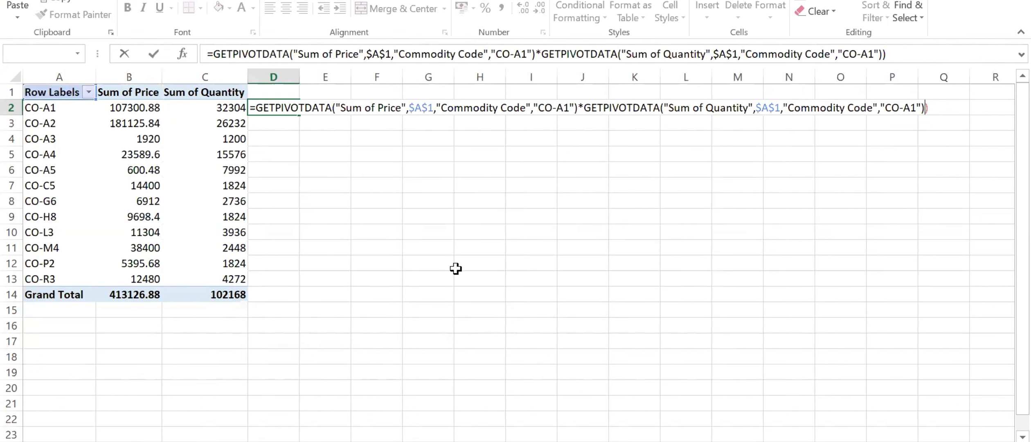
key(Return)
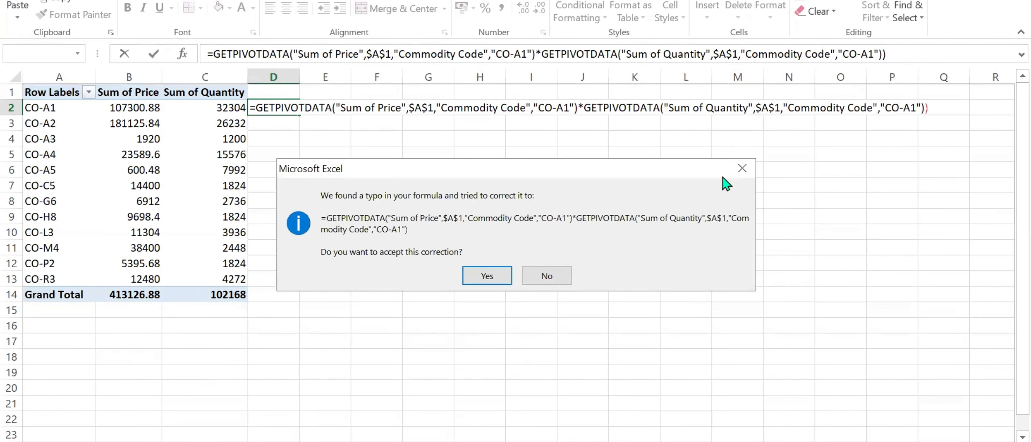
click(741, 169)
key(Escape)
key(Escape)
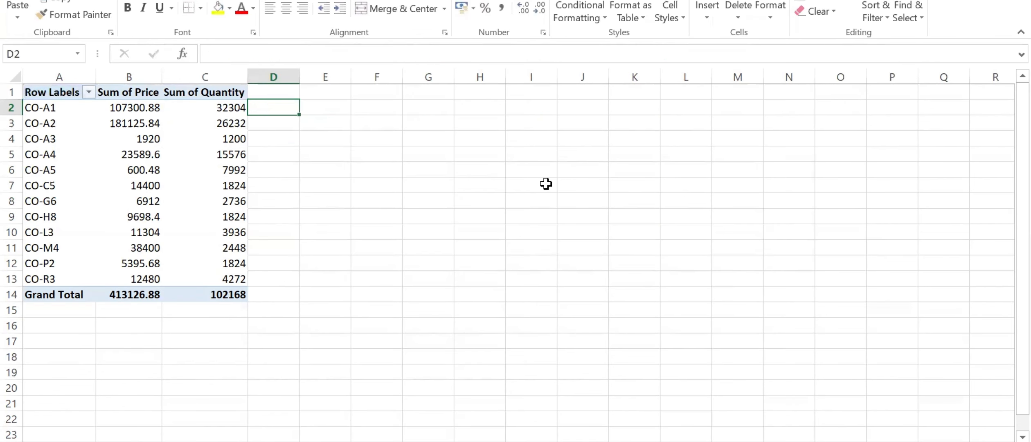
drag(140, 108, 232, 107)
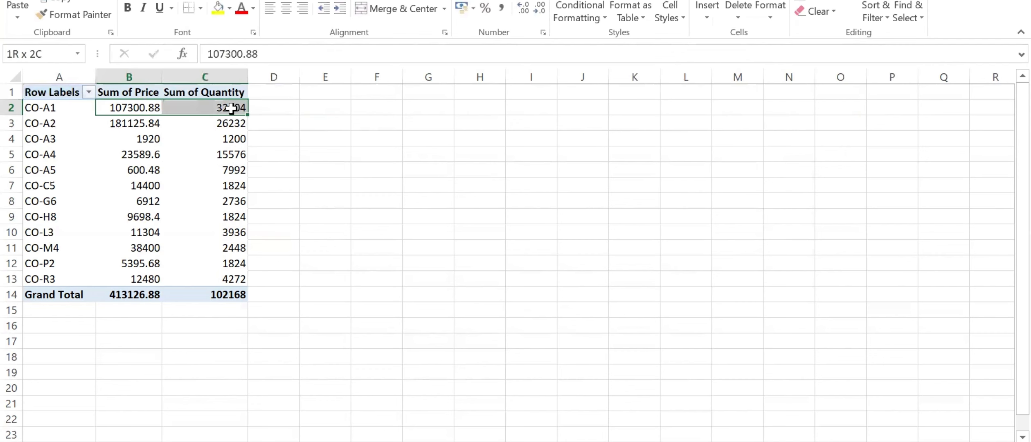
click(266, 105)
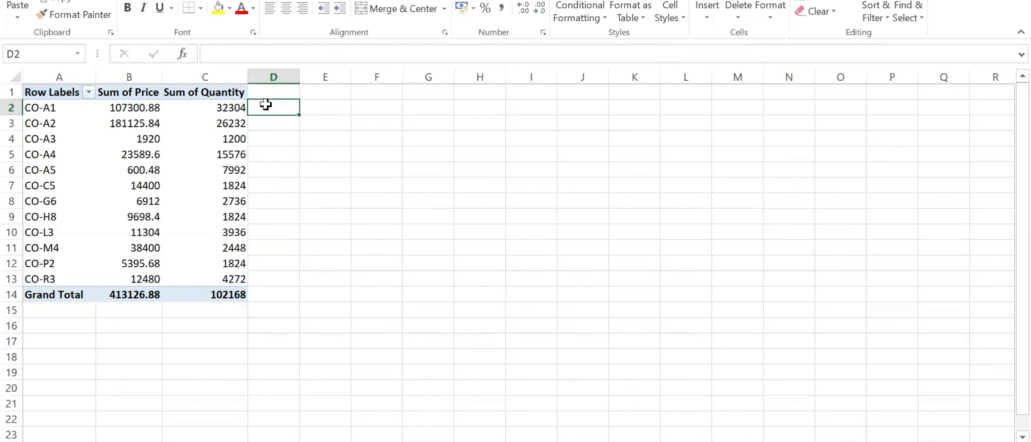
drag(129, 108, 184, 108)
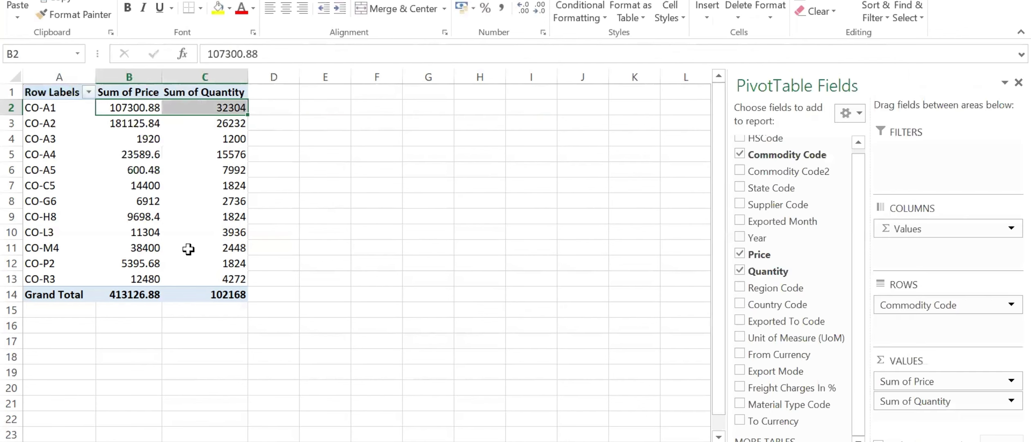
Return to the EXPO-FCT-EXPORTS ANALYSIS sheet and select the Price column at the end of the data to check its values.
click(246, 441)
scroll(676, 249, down, 7)
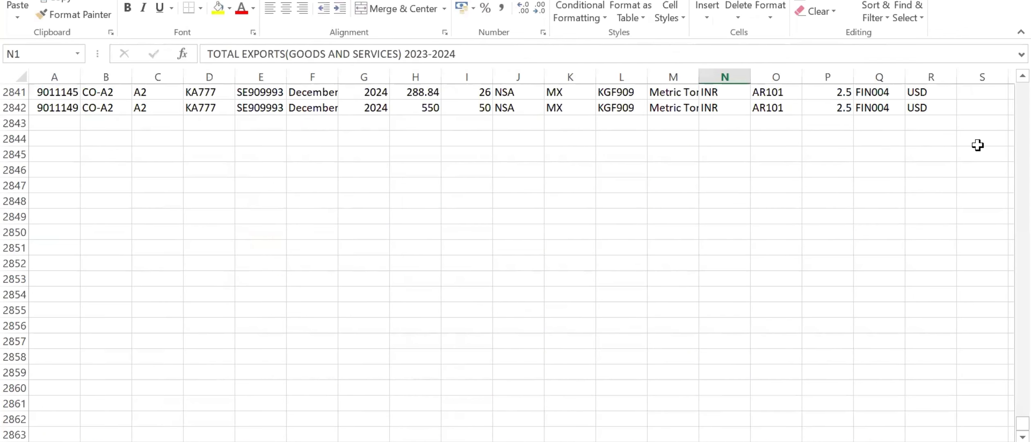
scroll(894, 166, up, 2)
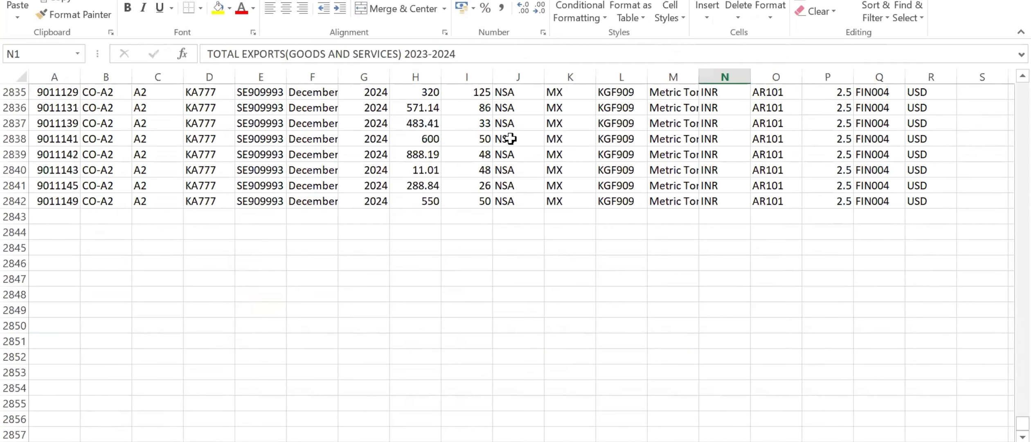
click(422, 75)
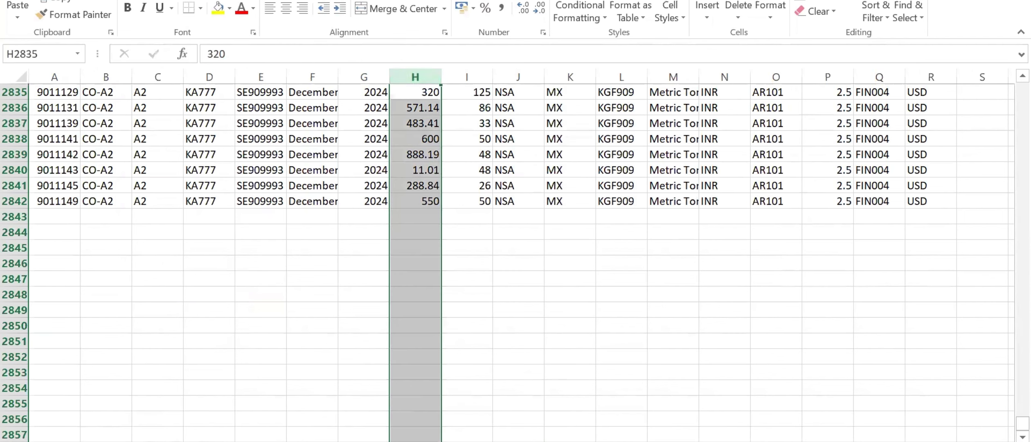
Total the Price column in cell H2844 with the formula =SUM(H11:H2842) to compare it with the PivotTable's grand total.
click(376, 234)
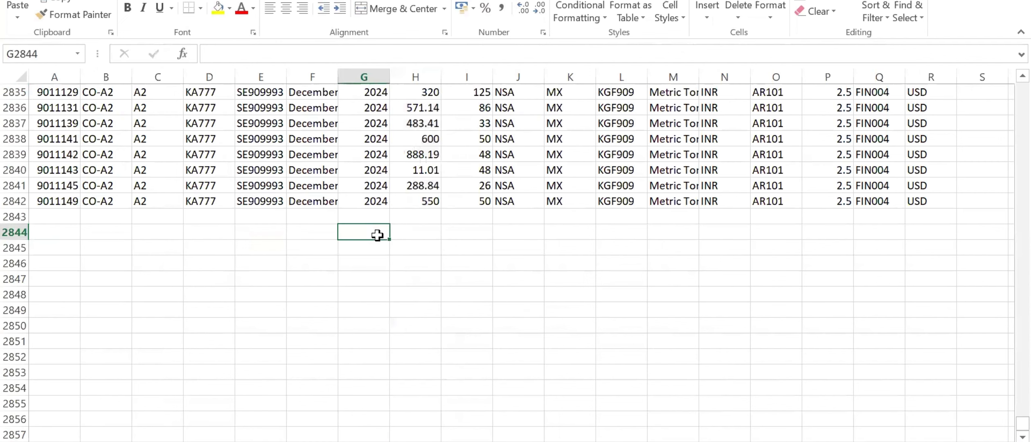
key(Right)
text(=sum)
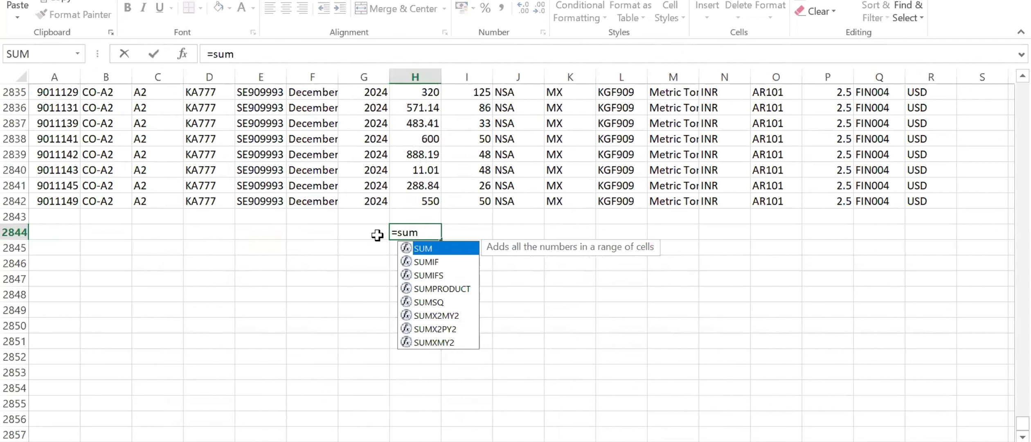
key(Tab)
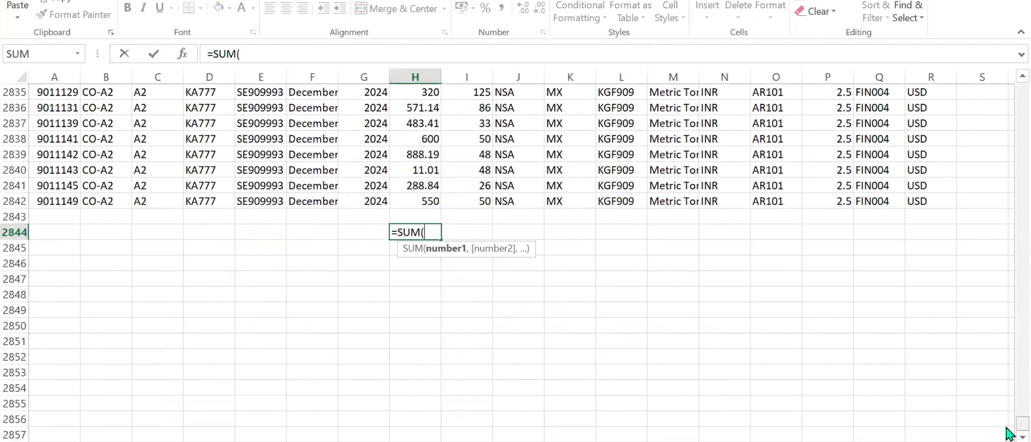
click(413, 198)
key(ctrl+shift+Up)
click(410, 232)
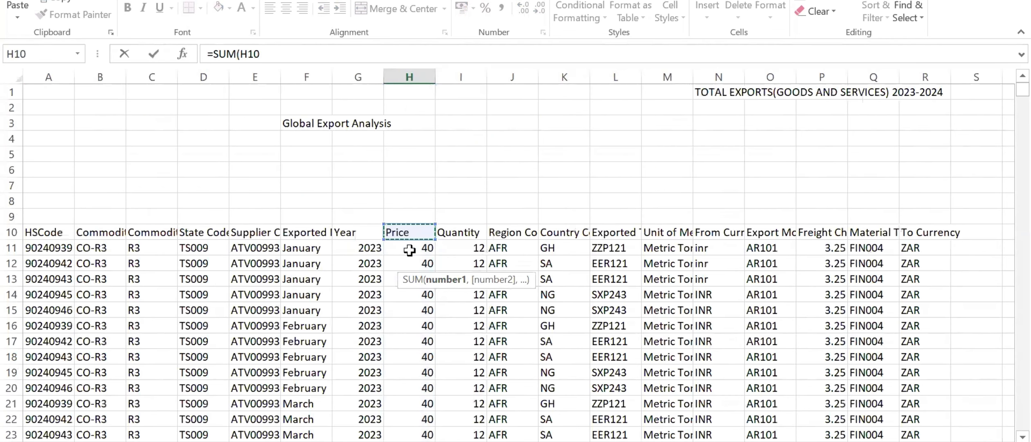
click(409, 250)
key(ctrl+shift+Down)
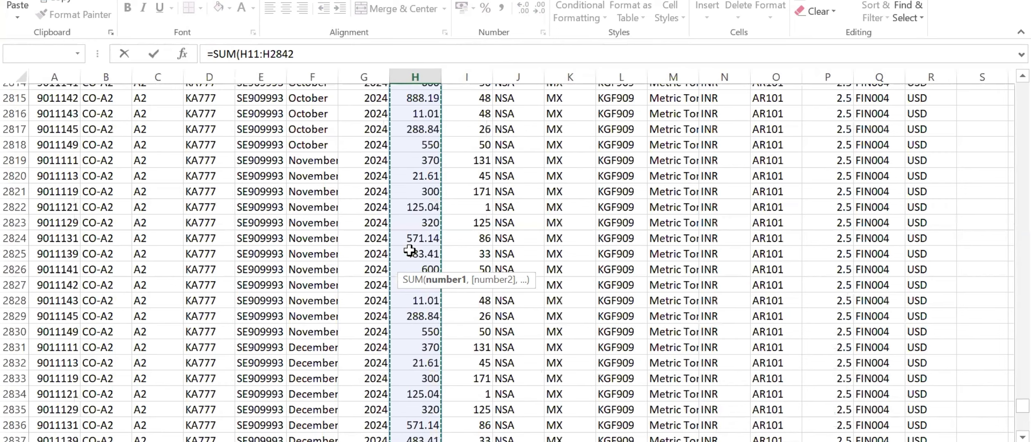
text())
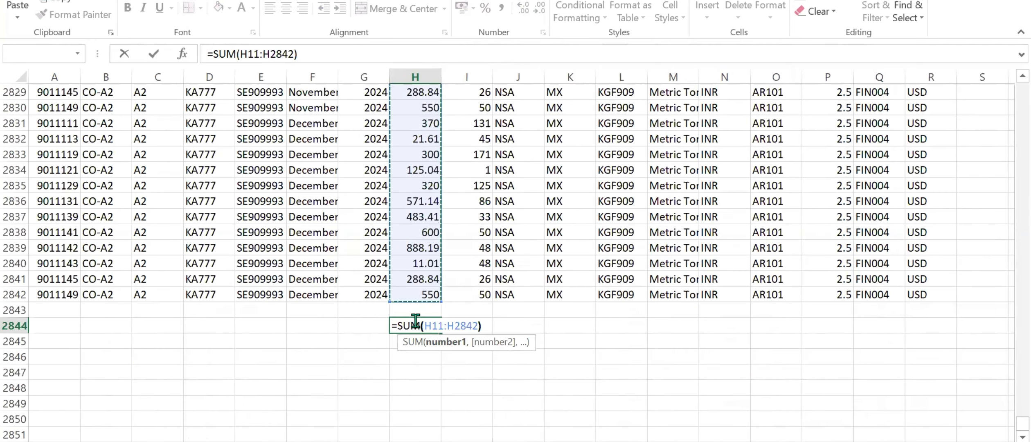
key(Return)
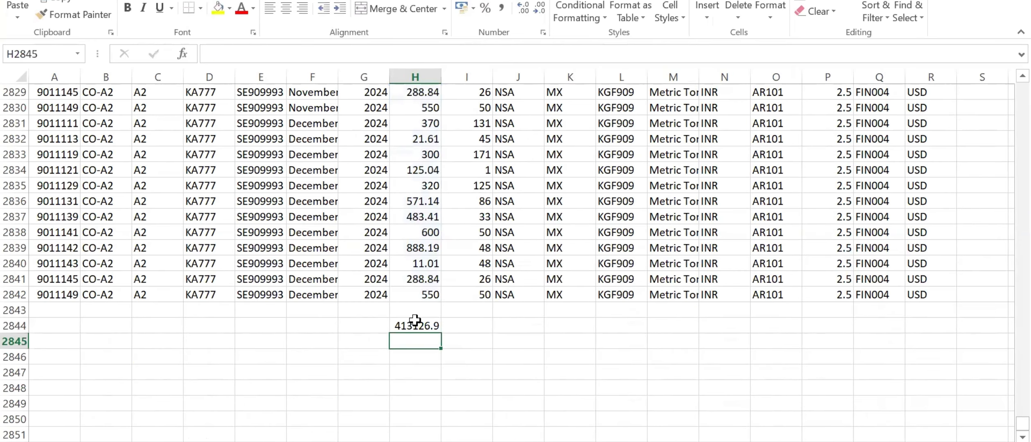
click(416, 324)
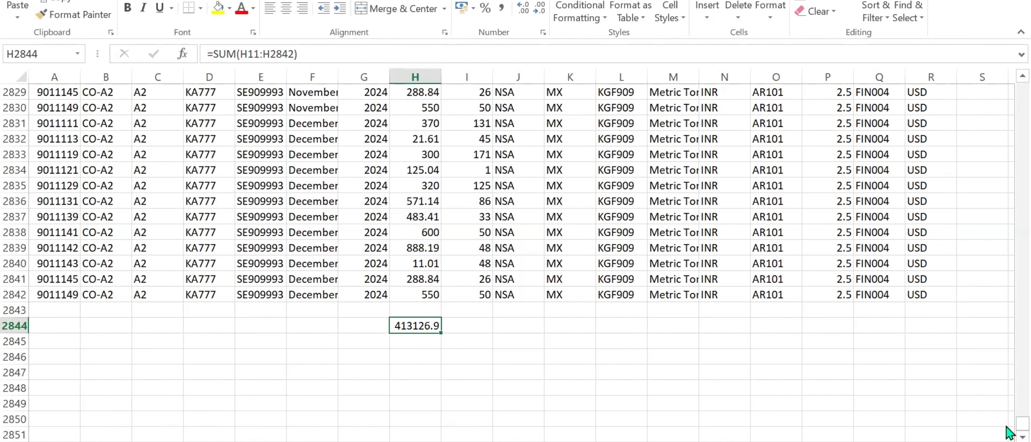
Select the header cells A10:R10, from HSCode to To Currency, to review the fact table's column names.
drag(1019, 427, 1009, 64)
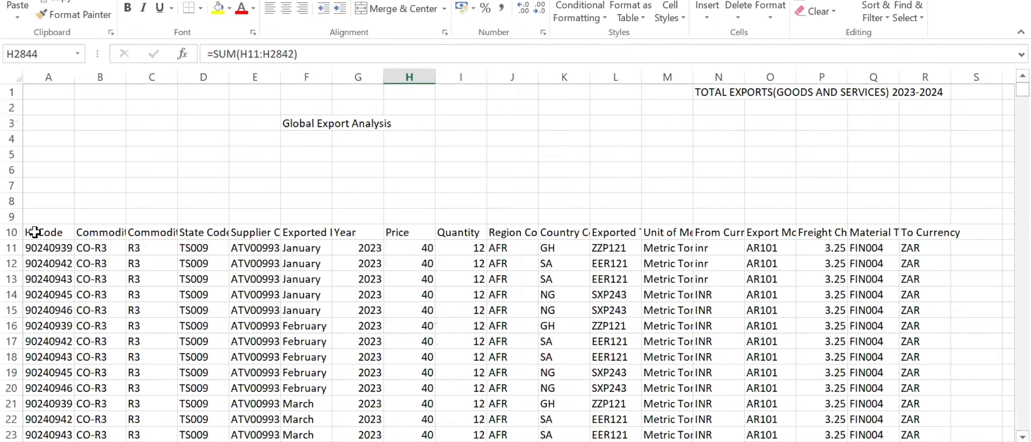
click(11, 233)
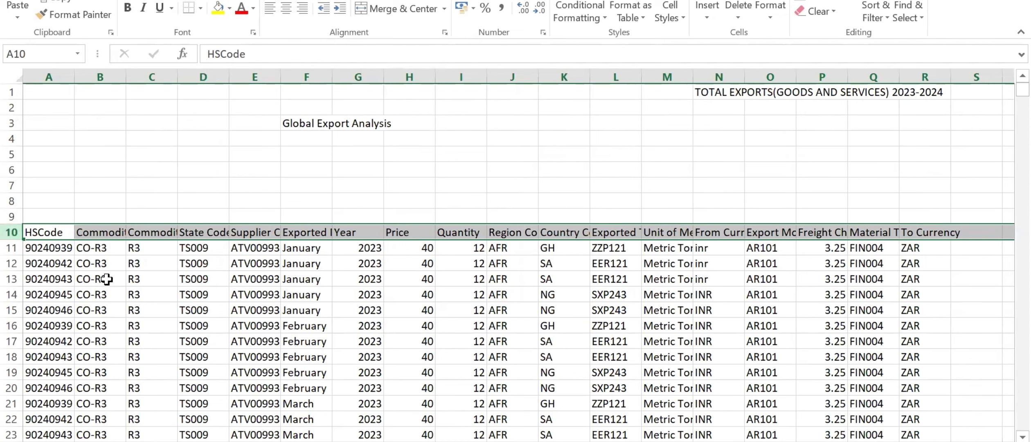
click(52, 232)
drag(52, 232, 931, 232)
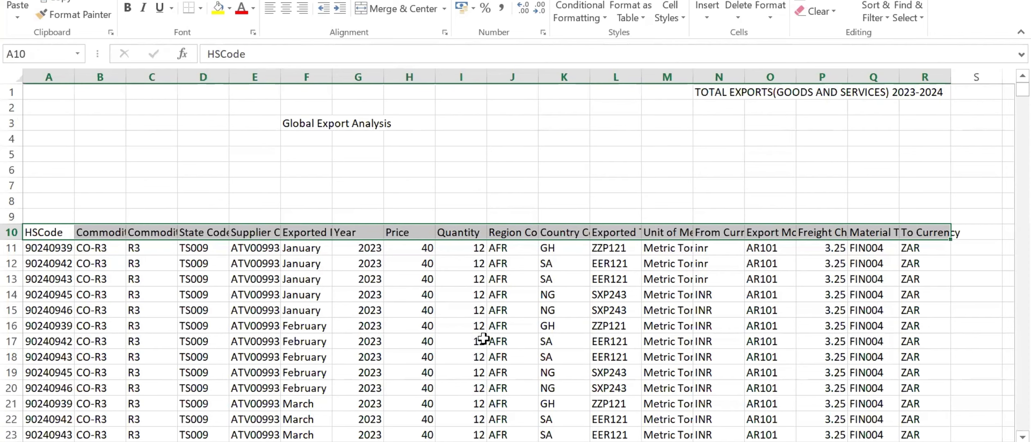
Switch to SQL Server Management Studio and start a flat file import into the InternationalExportDB database.
click(638, 441)
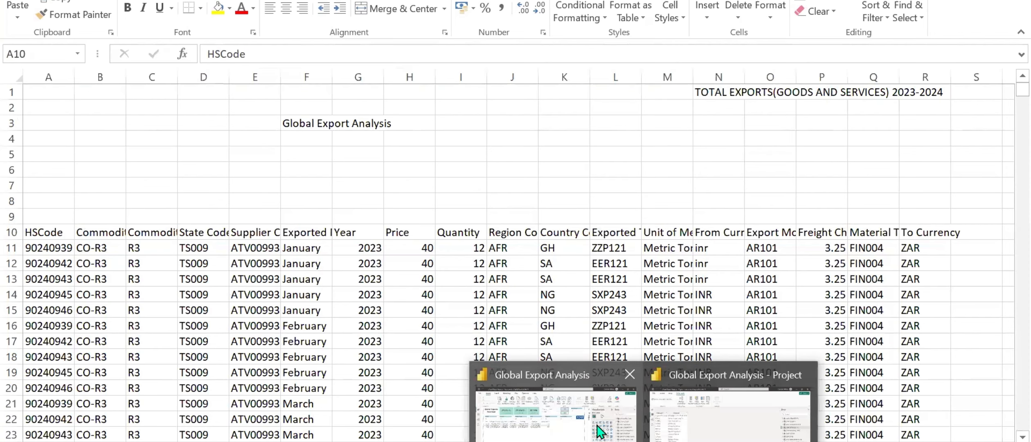
click(742, 426)
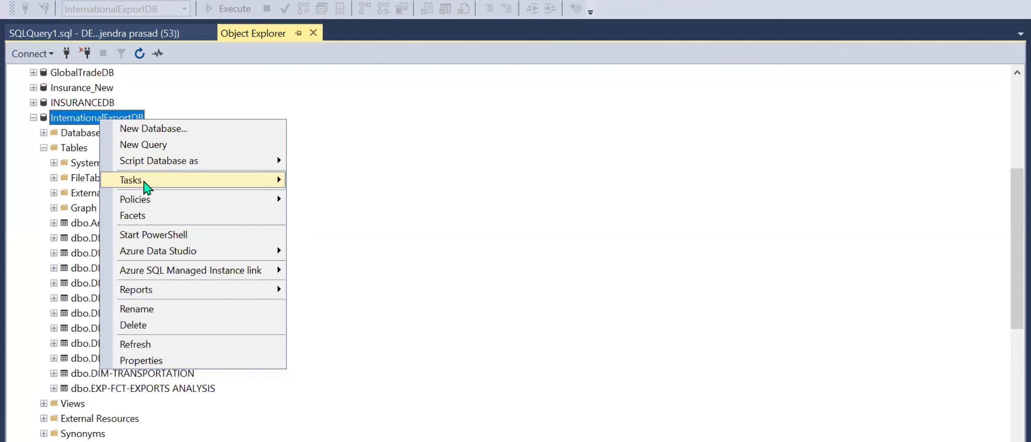
mouse_move(196, 183)
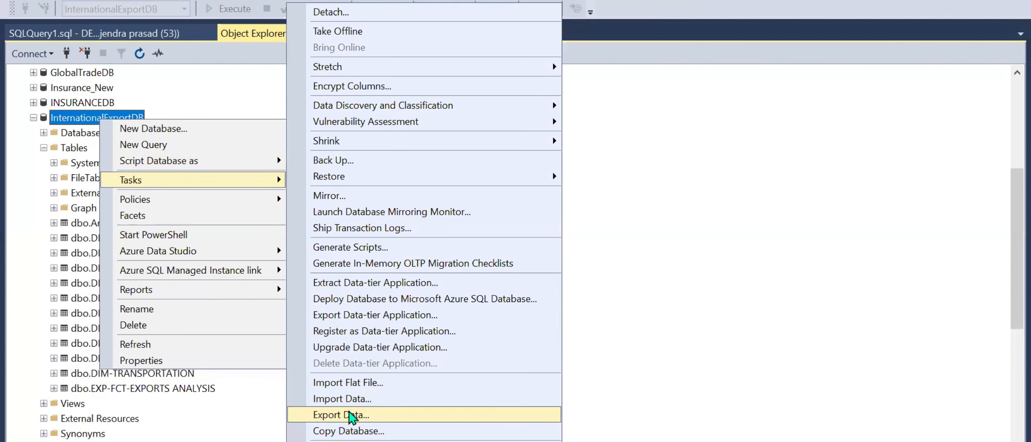
click(359, 383)
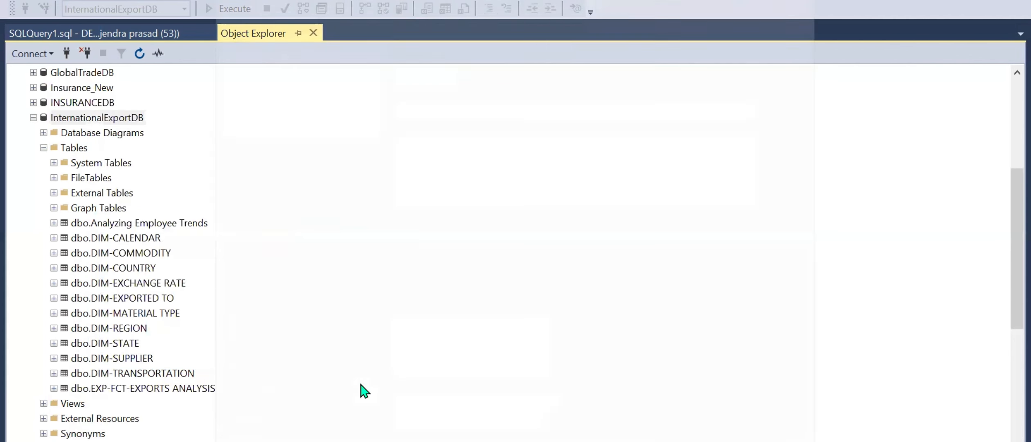
Choose Monthly_Expenses.csv from the Downloads folder as the file to import.
click(275, 52)
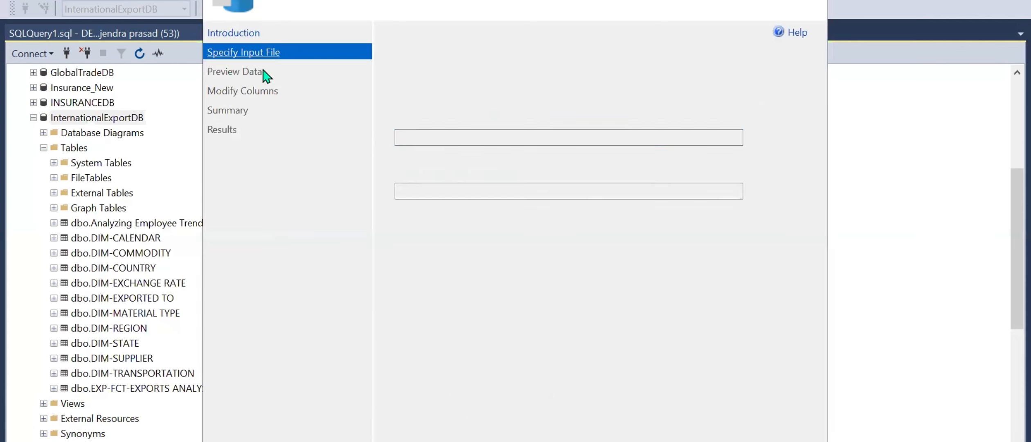
click(773, 137)
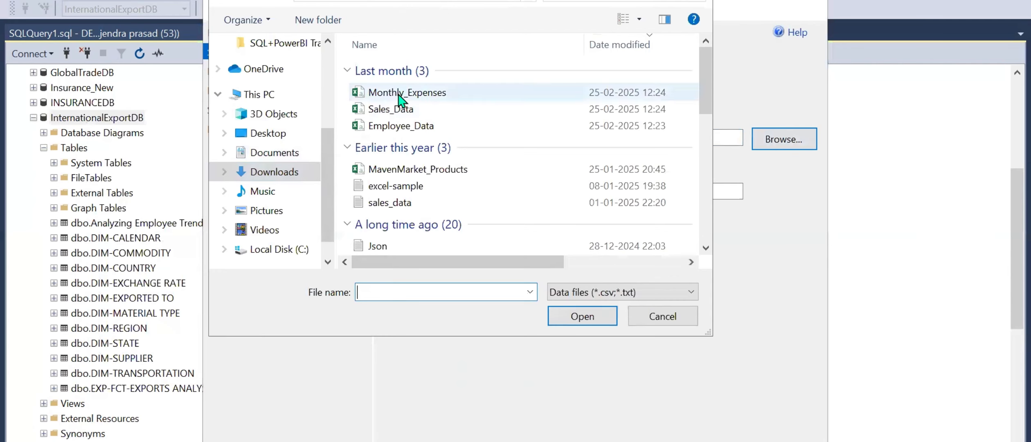
click(399, 93)
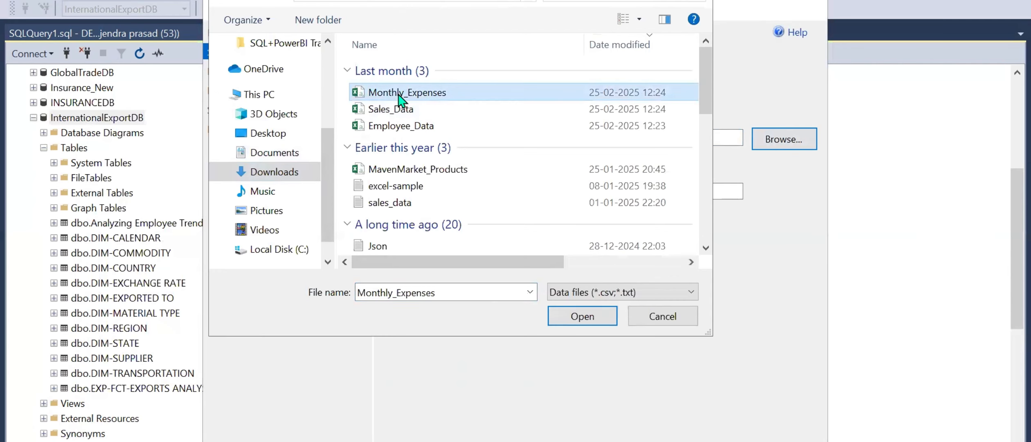
click(571, 317)
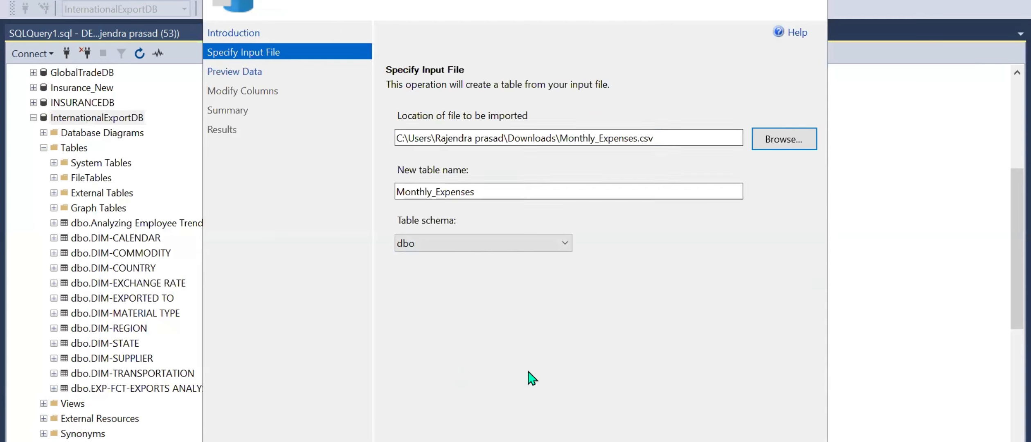
Preview the file's data, check the import summary and import it as the new table dbo.Monthly_Expenses.
click(245, 72)
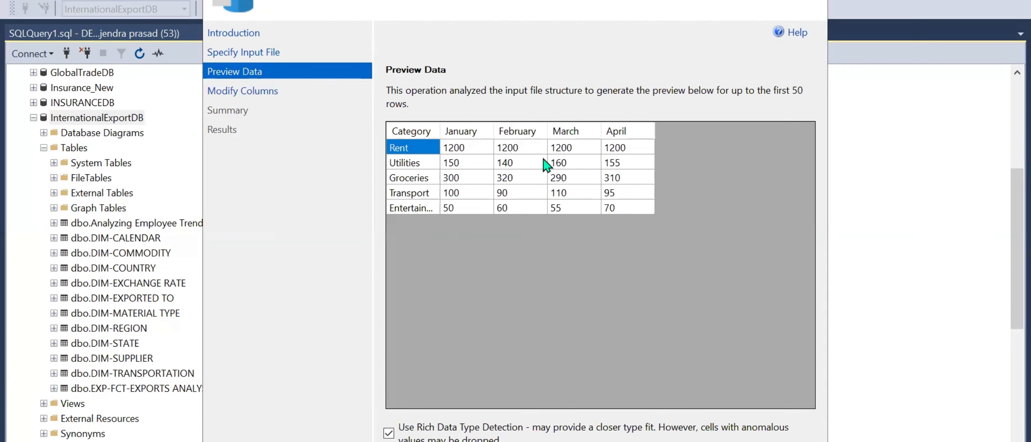
click(232, 108)
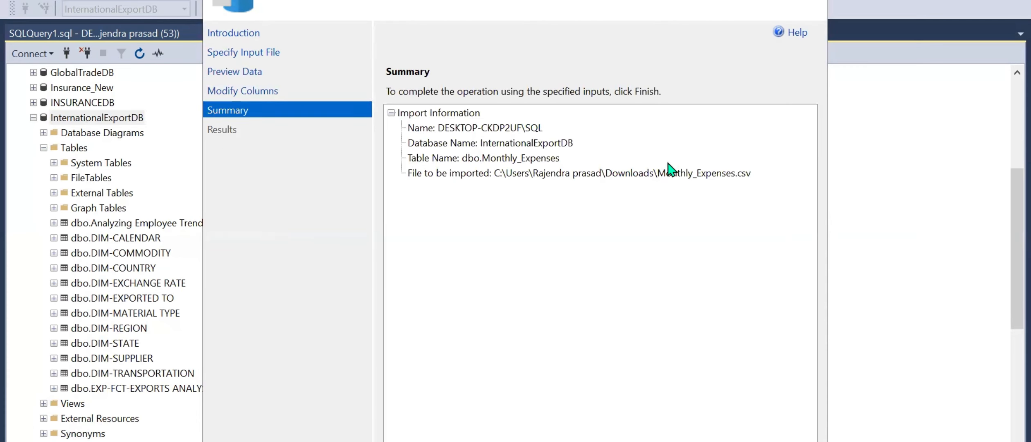
click(778, 1)
Switch to the Gmail requirement message and review its list of requested tables, from Commodity to Transportation.
click(902, 437)
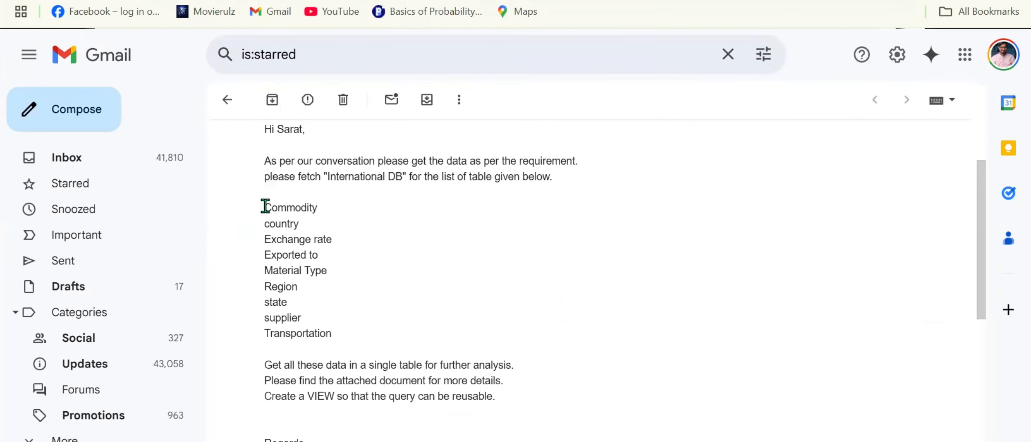
drag(265, 205, 341, 338)
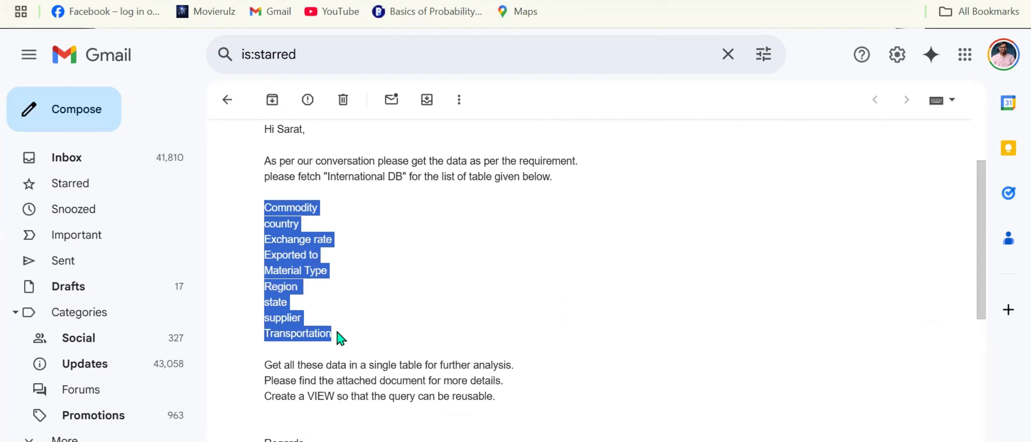
click(322, 312)
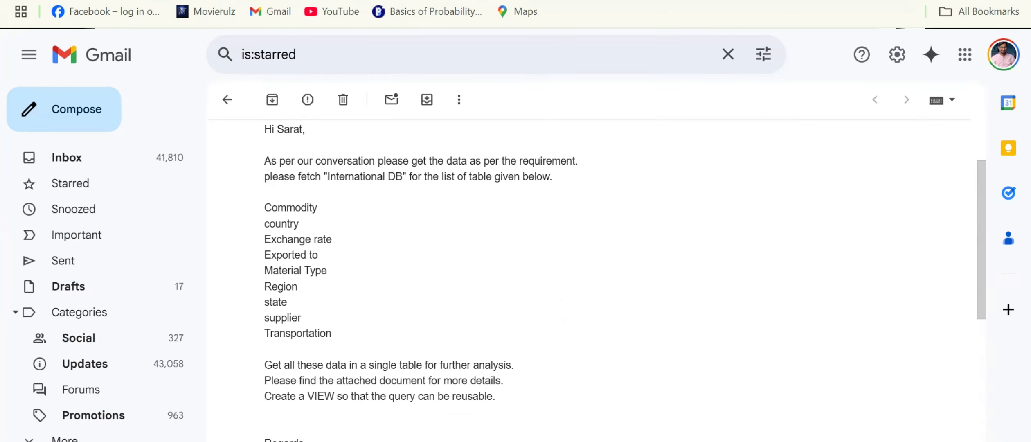
Return to SQL Server Management Studio and look up the DIM-COMMODITY, DIM-COUNTRY and DIM-EXCHANGE RATE tables in InternationalExportDB.
click(304, 440)
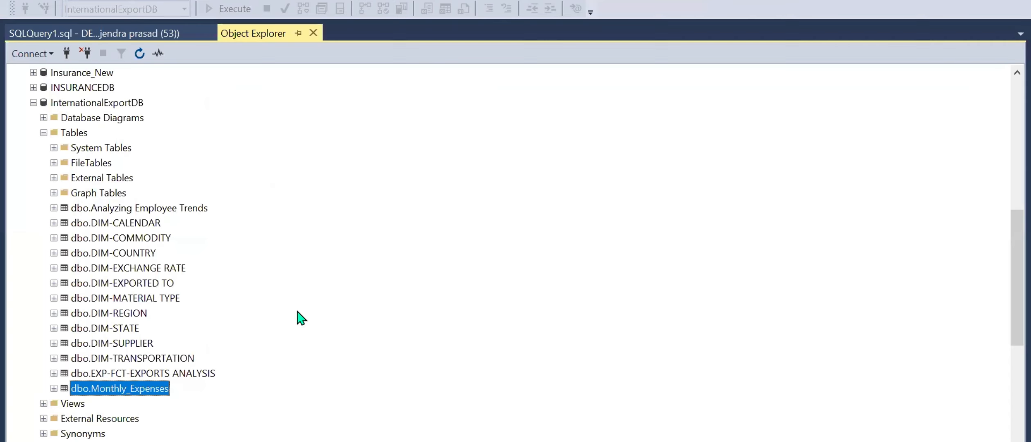
click(121, 237)
click(118, 255)
click(118, 269)
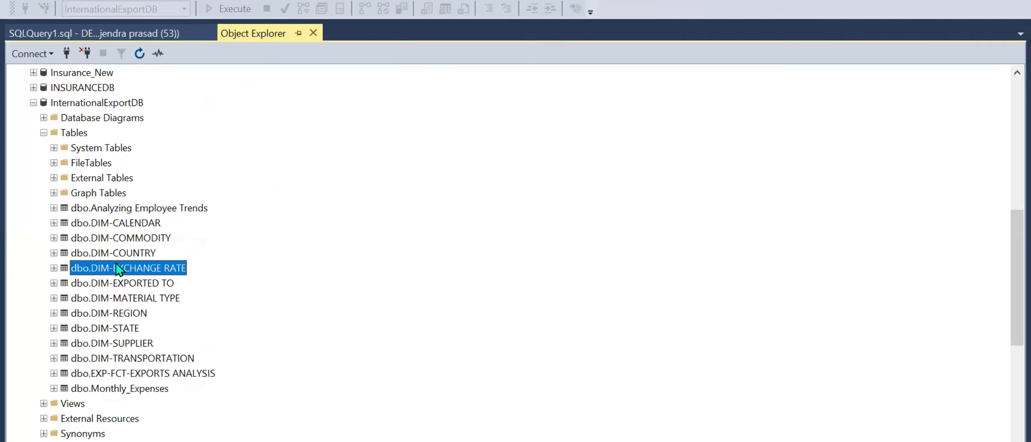
Switch to the SQL script in the text editor and review its calculated columns, LEFT JOINs, WHERE exclusion and final SELECT.
click(294, 440)
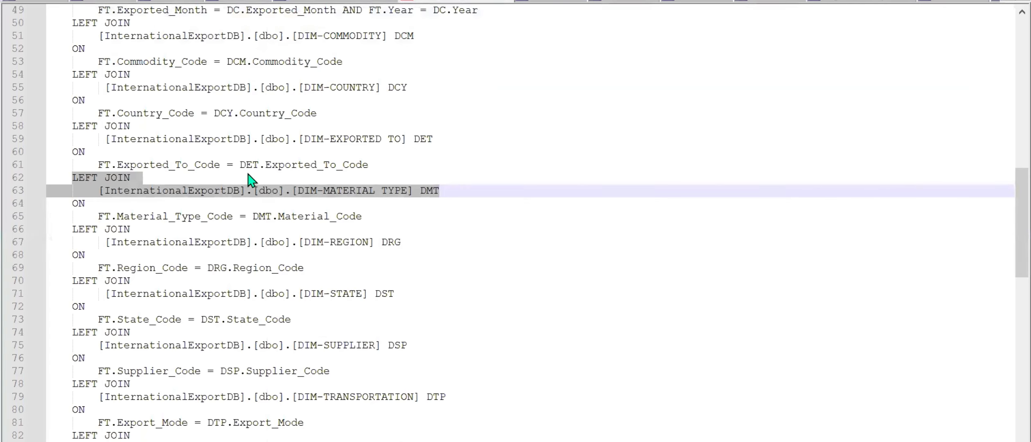
scroll(247, 173, up, 7)
scroll(247, 173, up, 9)
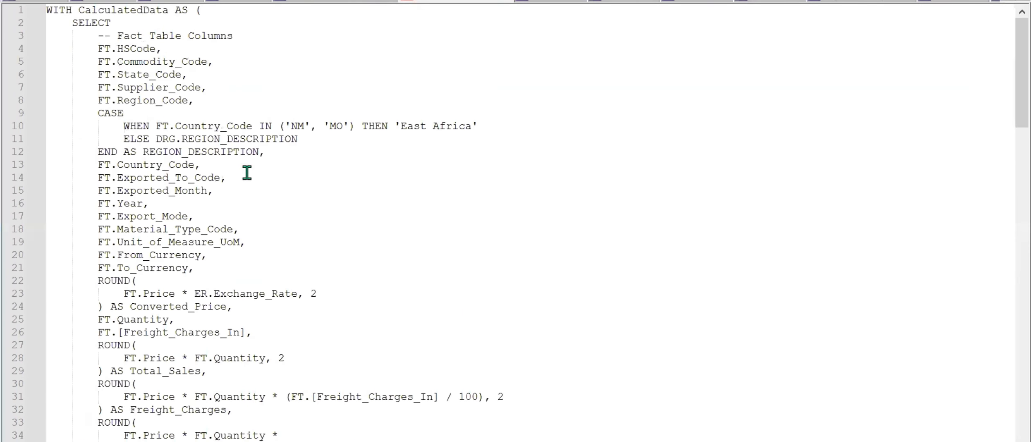
scroll(247, 174, down, 1)
scroll(155, 124, down, 12)
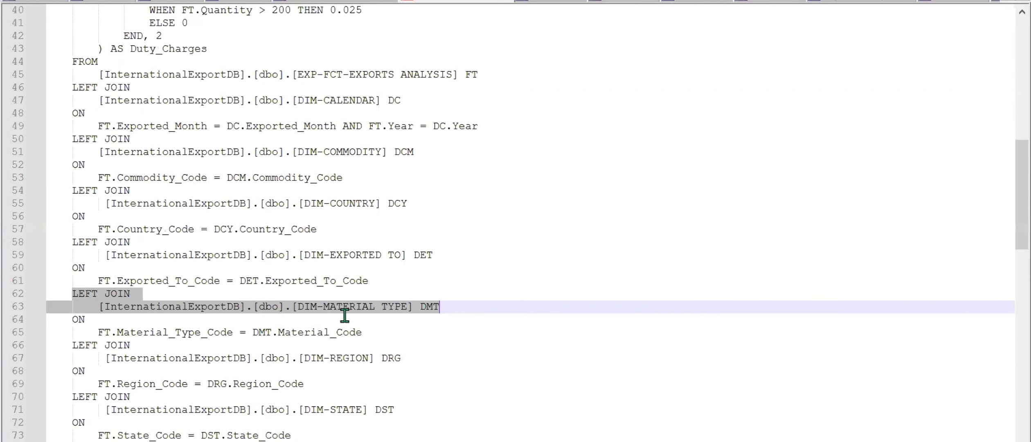
scroll(346, 316, down, 8)
scroll(346, 316, down, 2)
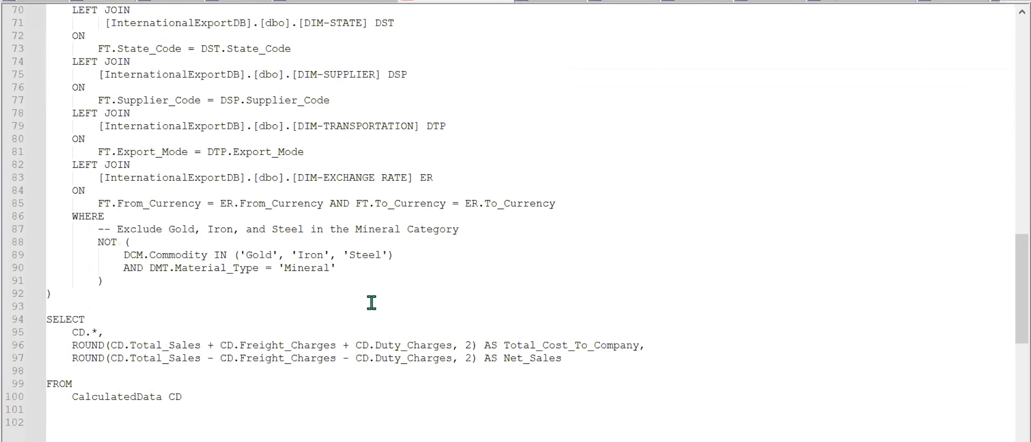
Switch to the Global Export Analysis - Project report in Power BI and review the data tables from DIM-MATERIAL TYPE to EXPO-FCT-EXPORTS ANALYSIS.
mouse_move(643, 441)
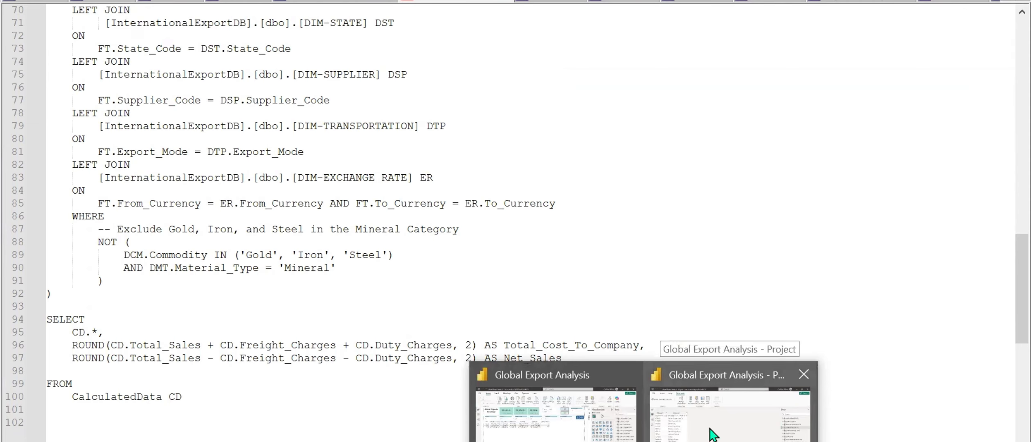
click(756, 416)
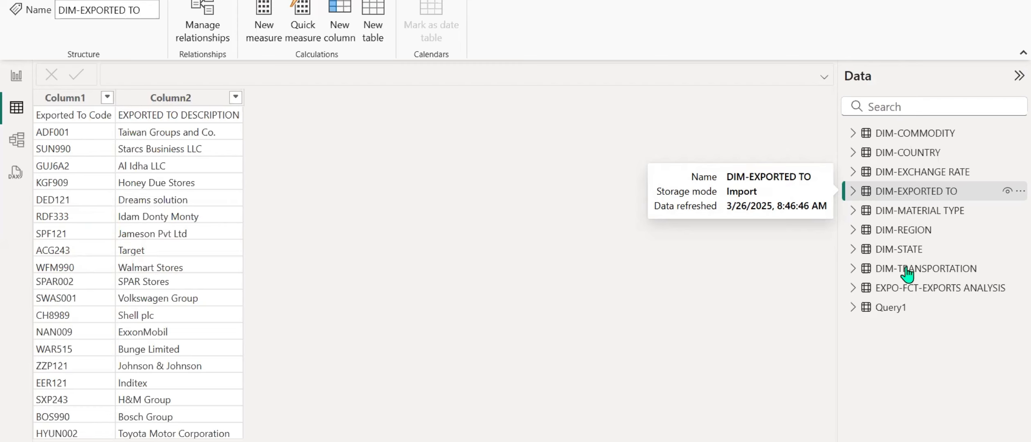
click(947, 212)
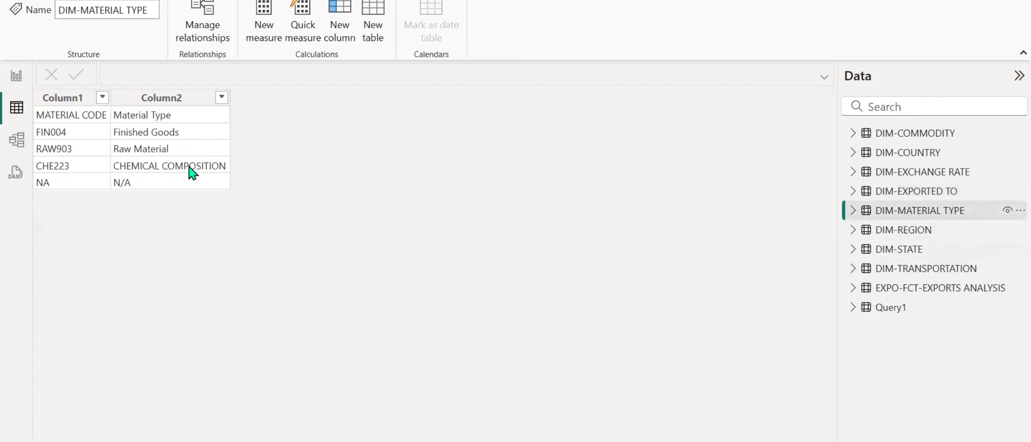
click(905, 233)
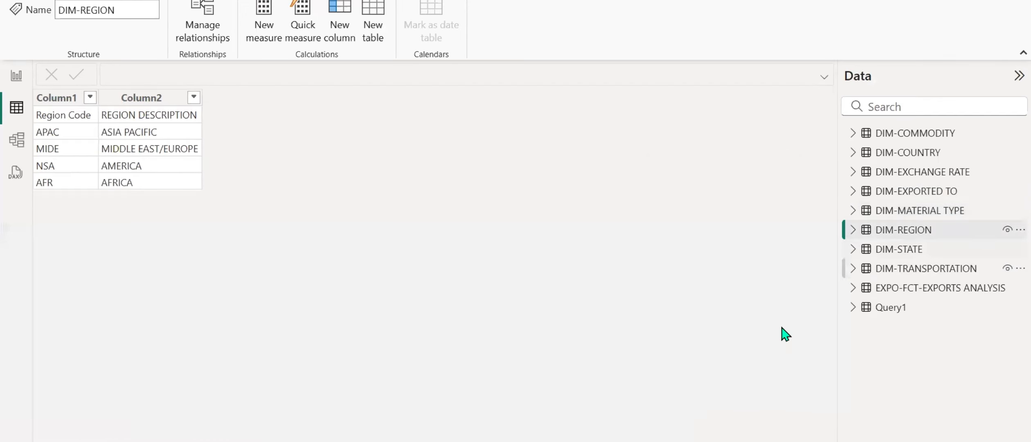
click(921, 250)
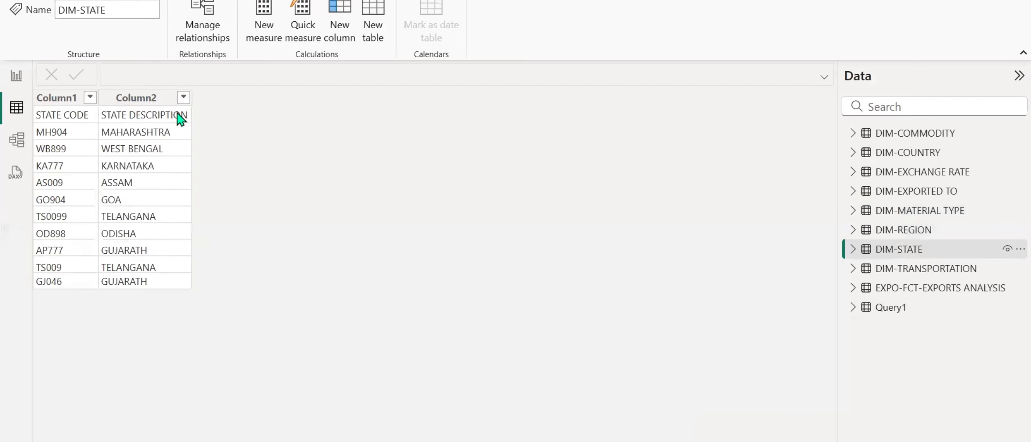
click(894, 274)
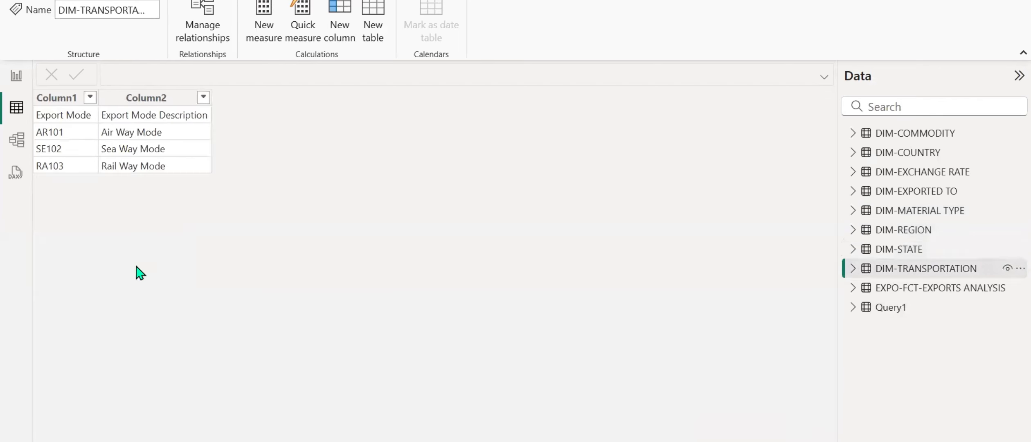
click(935, 288)
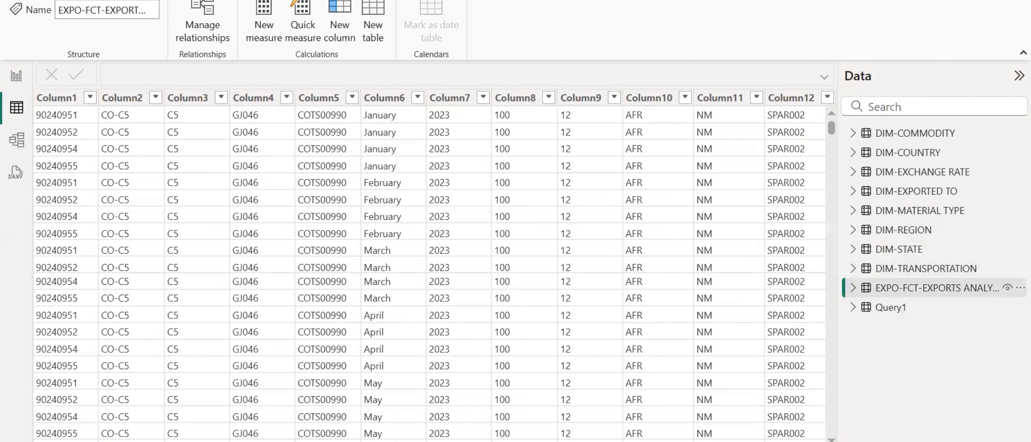
Open the Power Query Editor to transform the data and refresh the outdated preview of Query1.
click(54, 1)
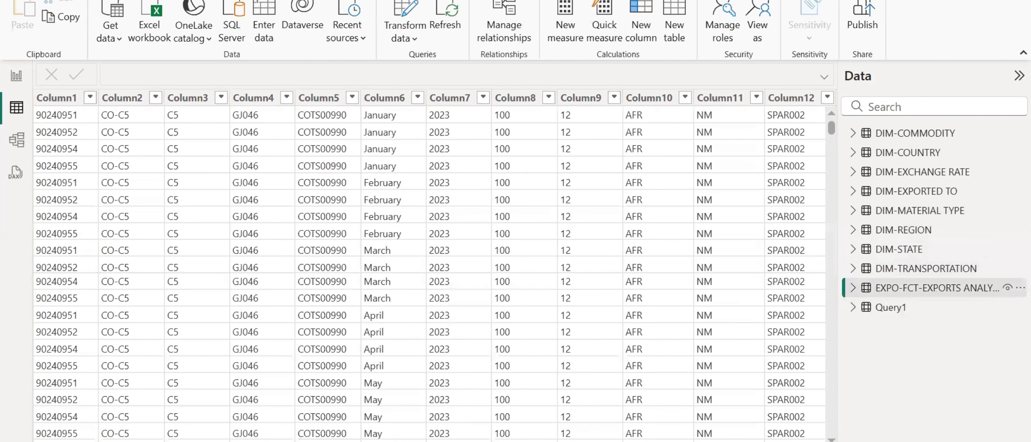
click(398, 15)
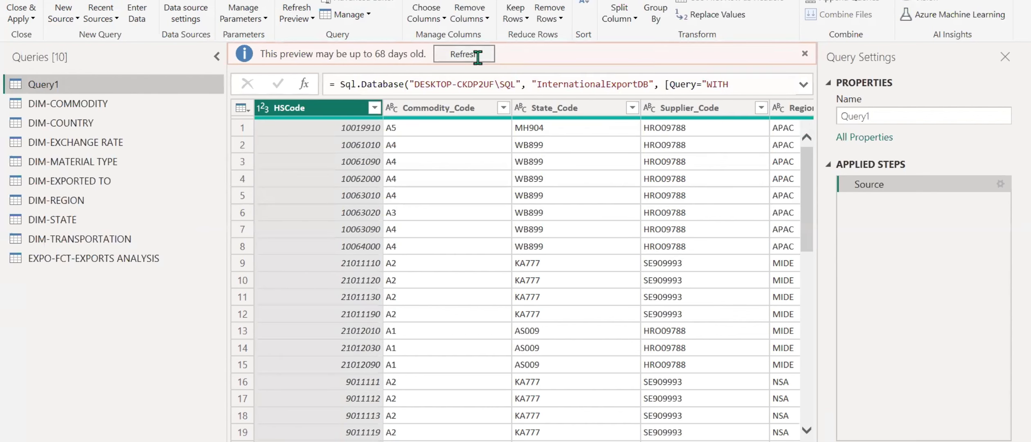
click(477, 57)
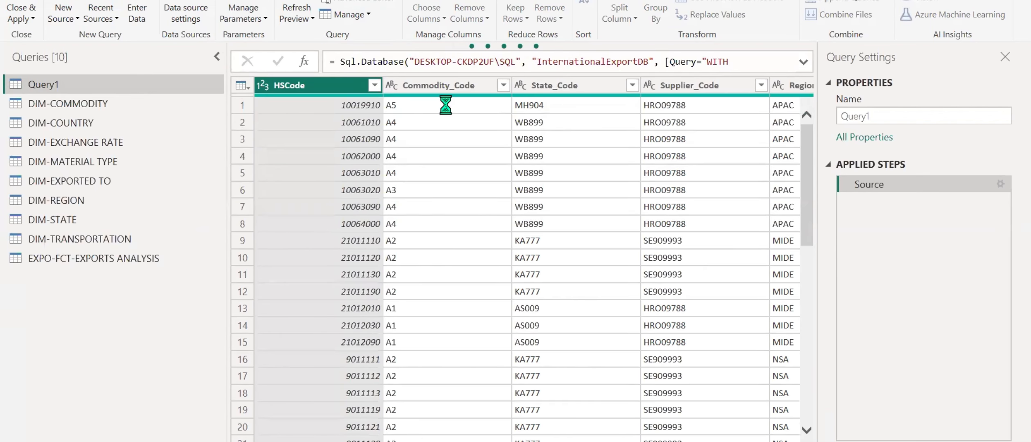
Promote the first row of the DIM-COMMODITY query to column headers.
click(85, 107)
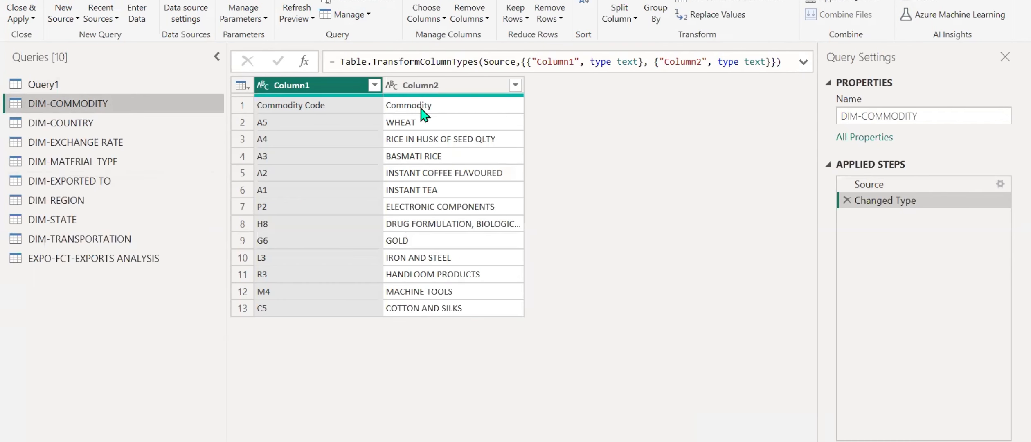
click(917, 120)
click(734, 2)
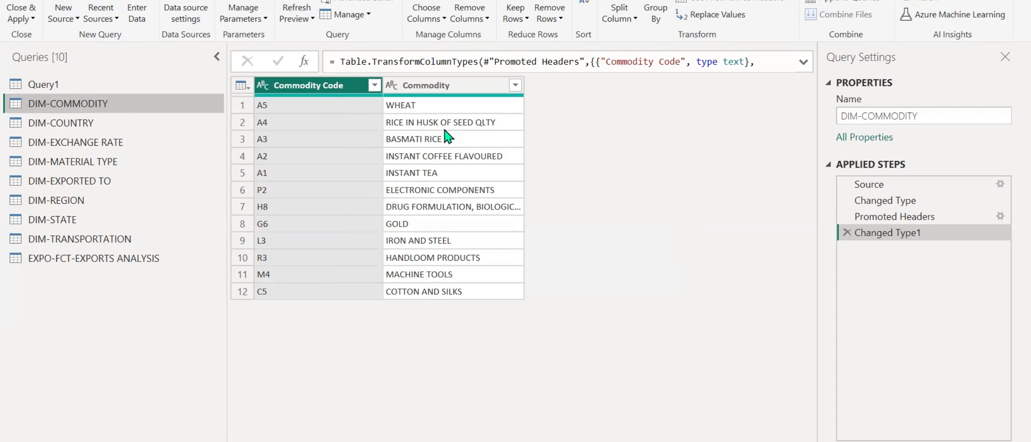
Promote the first row of the DIM-COUNTRY query to headers and filter the lowercase nm value out of Country Code.
click(60, 126)
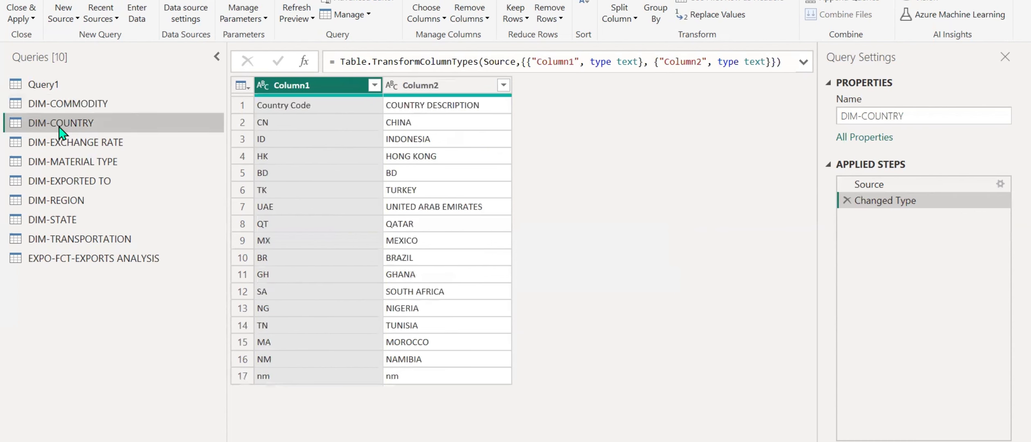
click(728, 2)
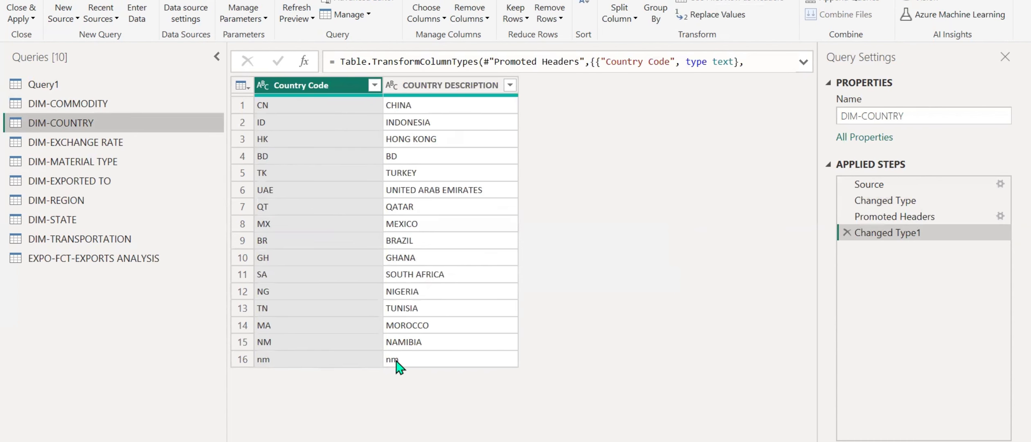
click(374, 85)
scroll(241, 348, down, 2)
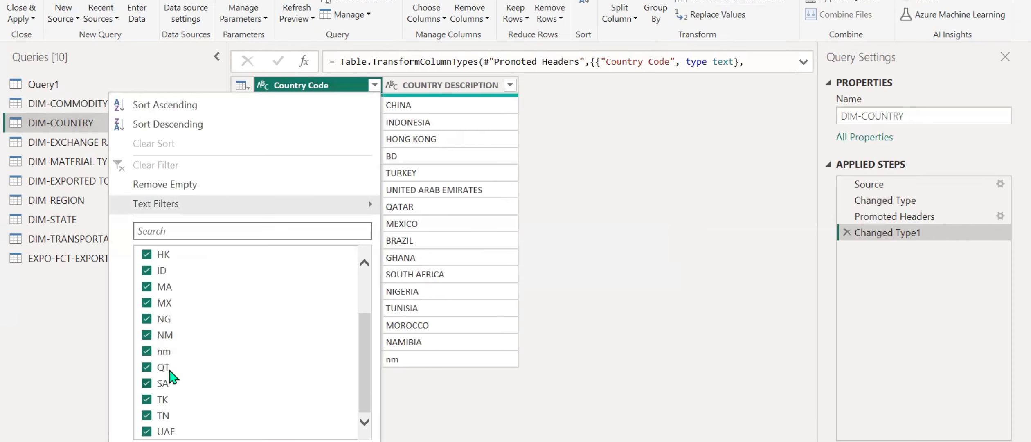
click(163, 352)
click(296, 441)
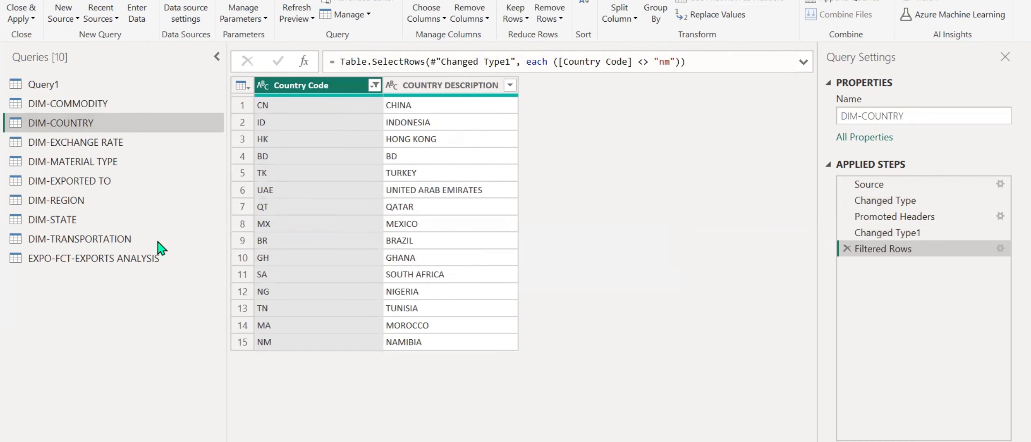
Promote the first row of the DIM-MATERIAL TYPE query to column headers.
click(109, 146)
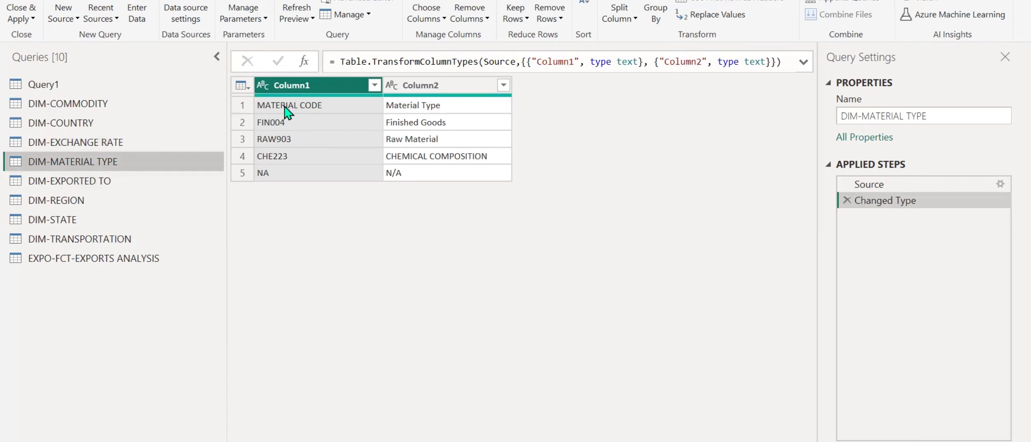
click(735, 2)
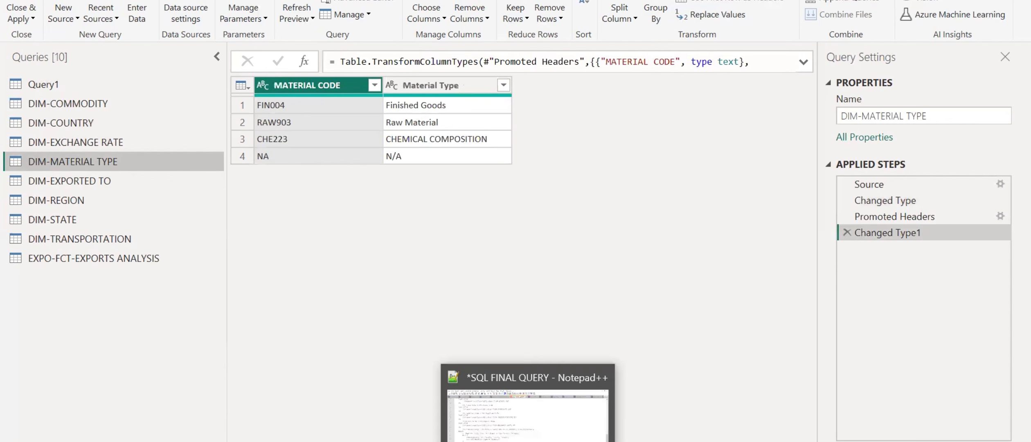
Switch to the Word requirements document and select the replacement text for material type NA in the key points for developing the query.
click(528, 441)
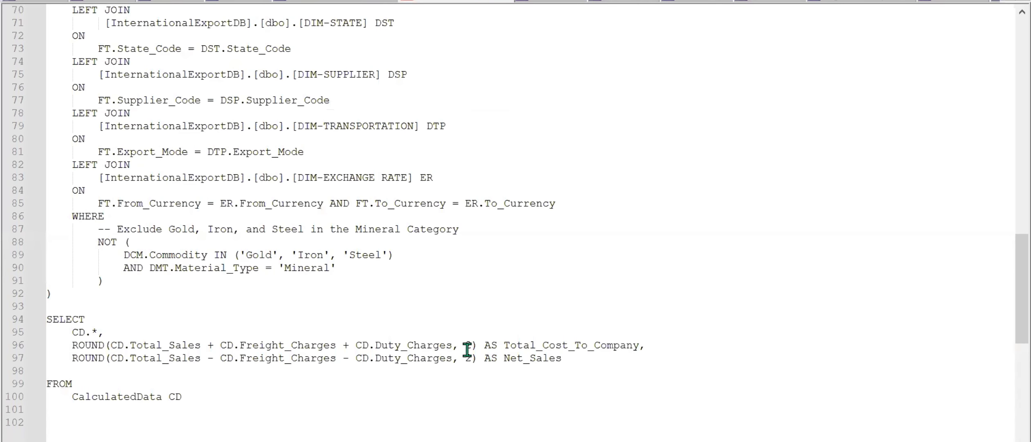
click(498, 441)
scroll(530, 205, down, 5)
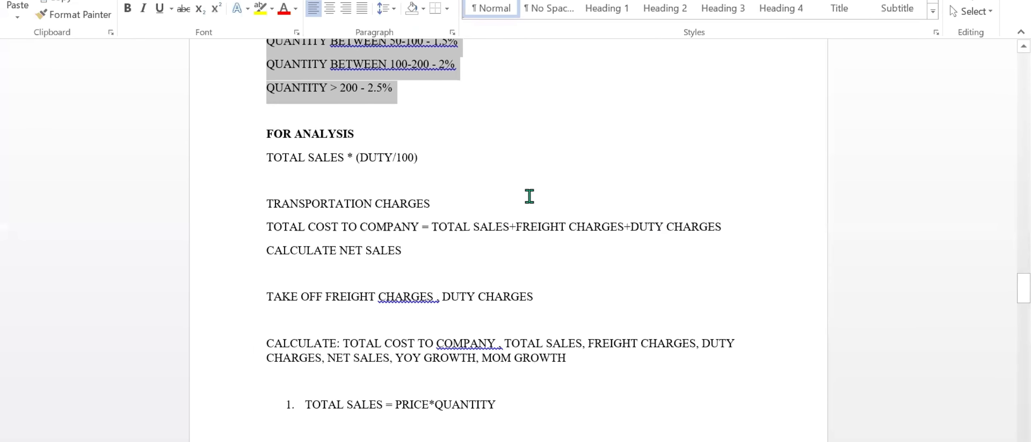
scroll(530, 197, down, 20)
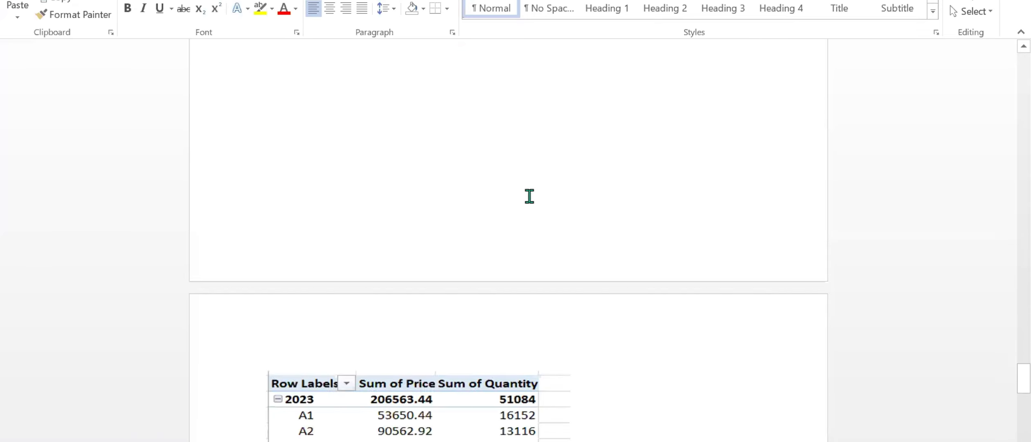
scroll(530, 196, up, 10)
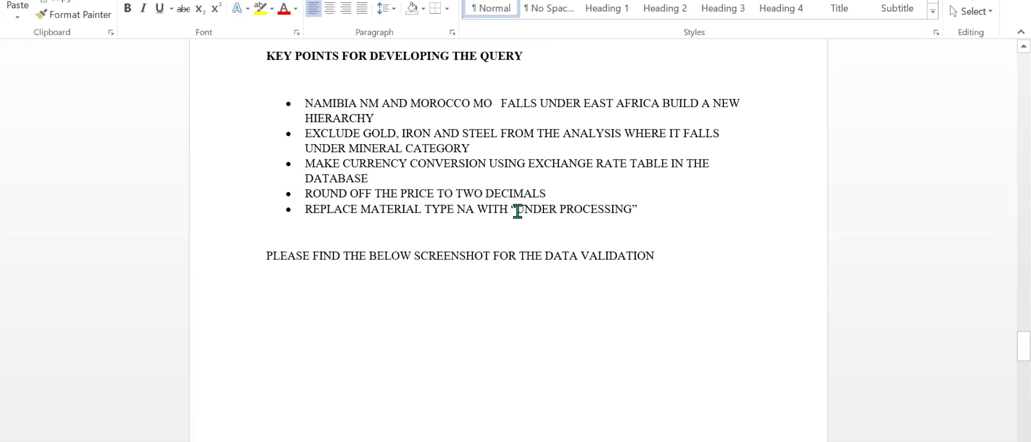
drag(524, 212, 608, 207)
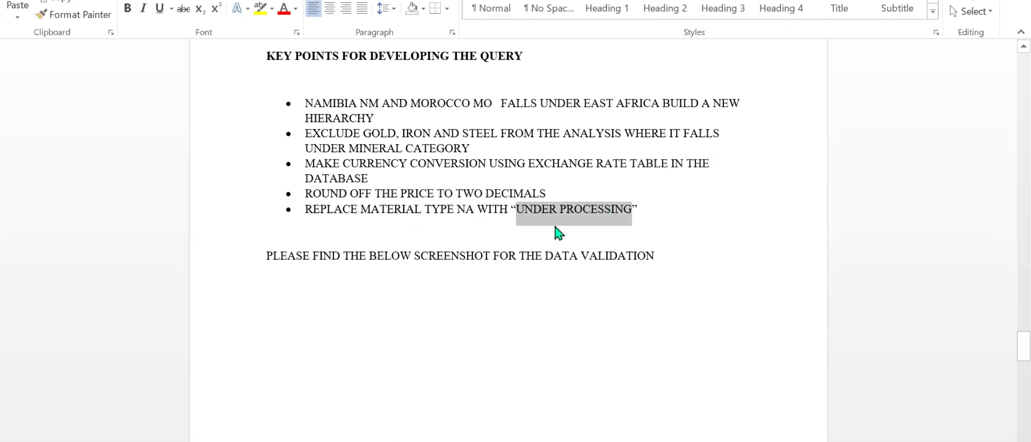
Return to the Power Query Editor and replace N/A with UNDER PROCESSING in the Material Type column of DIM-MATERIAL TYPE.
click(642, 441)
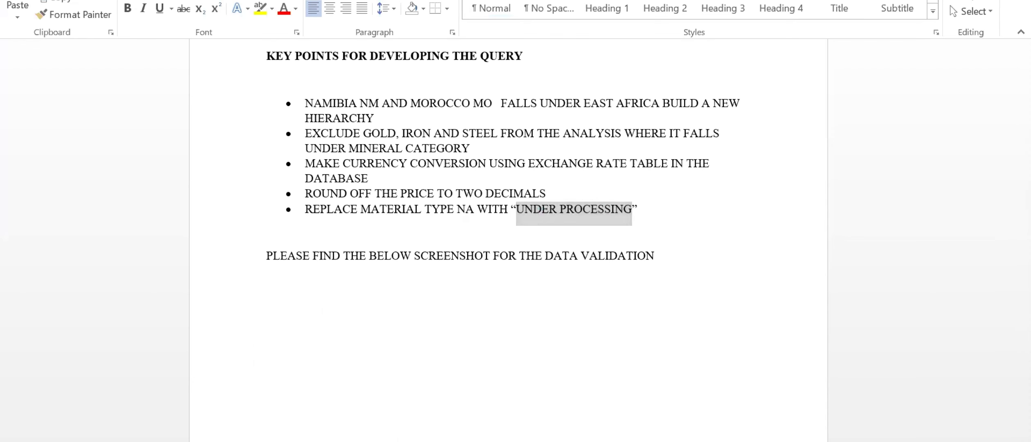
click(799, 409)
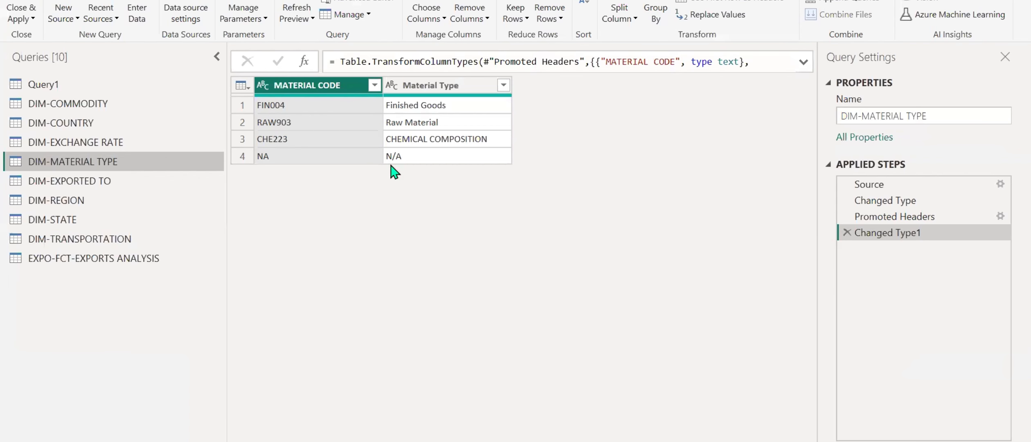
right_click(413, 153)
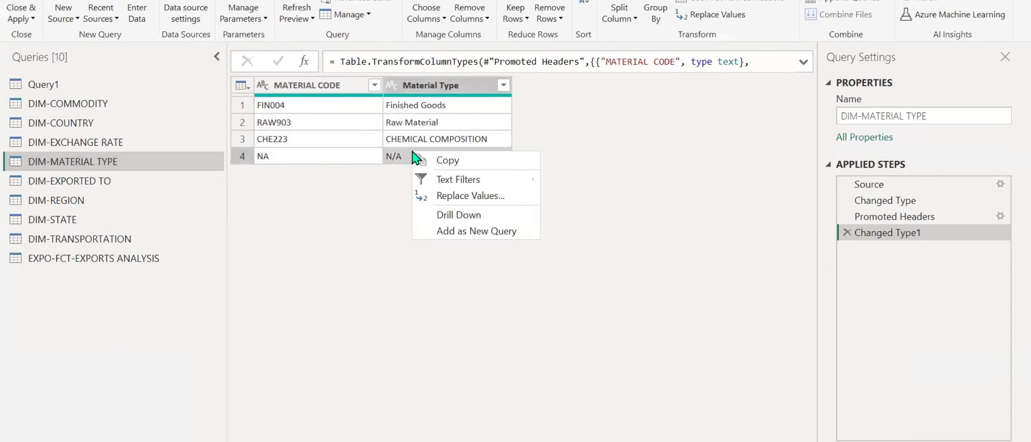
click(454, 197)
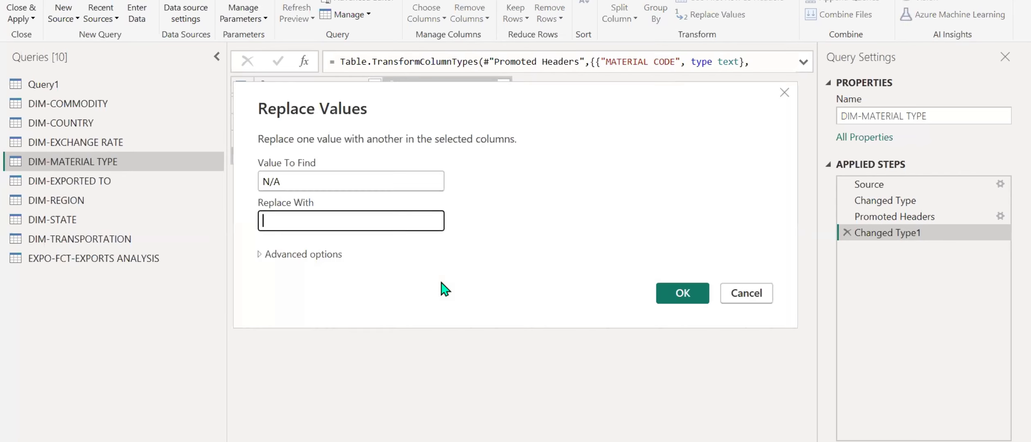
text(UNDER PROCESSING)
click(687, 291)
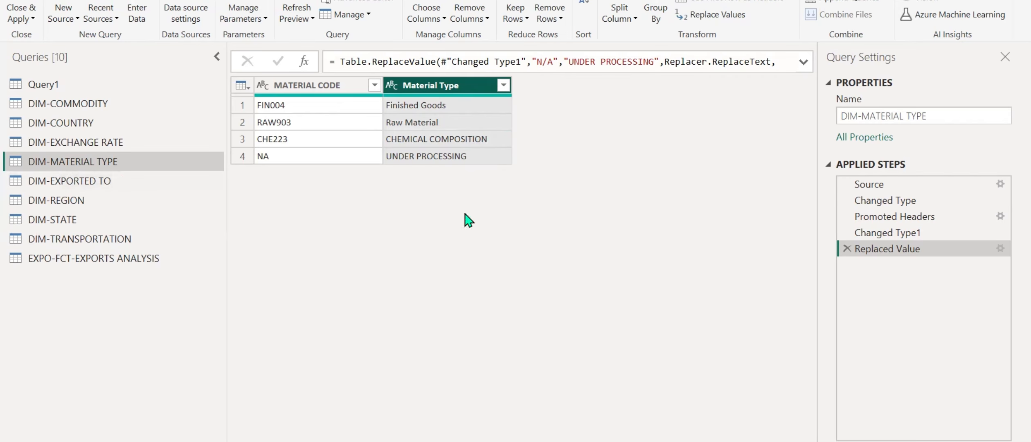
Promote the first row to column headers in the DIM-EXPORTED TO and DIM-REGION queries.
click(80, 181)
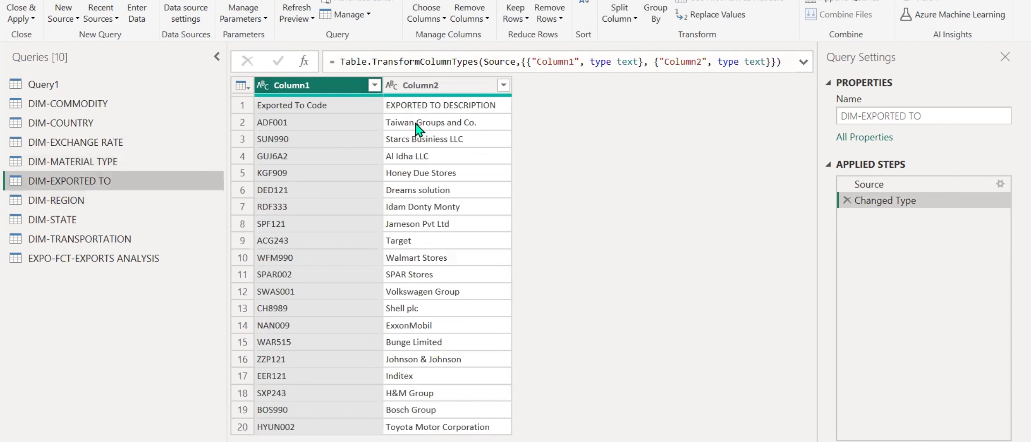
click(696, 2)
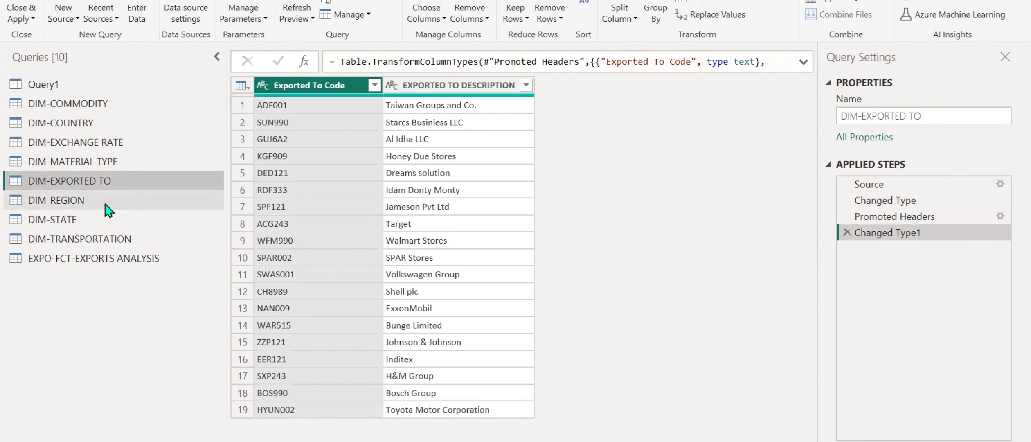
click(108, 204)
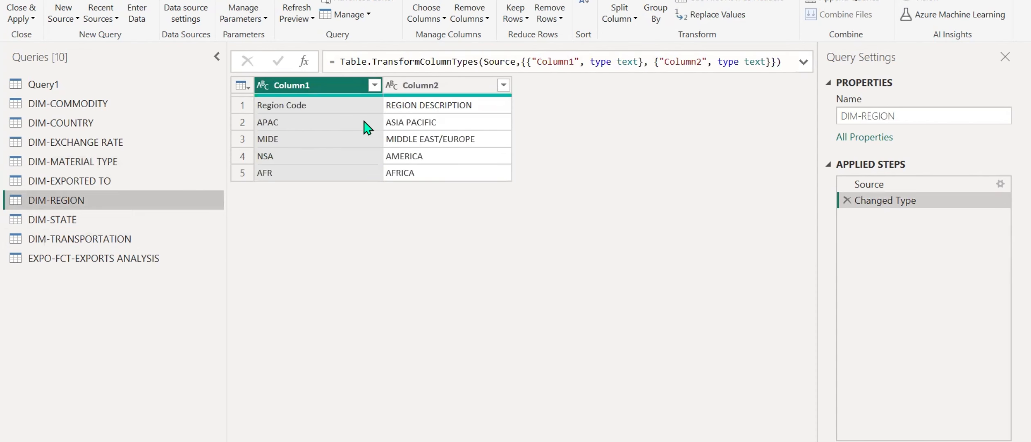
click(724, 2)
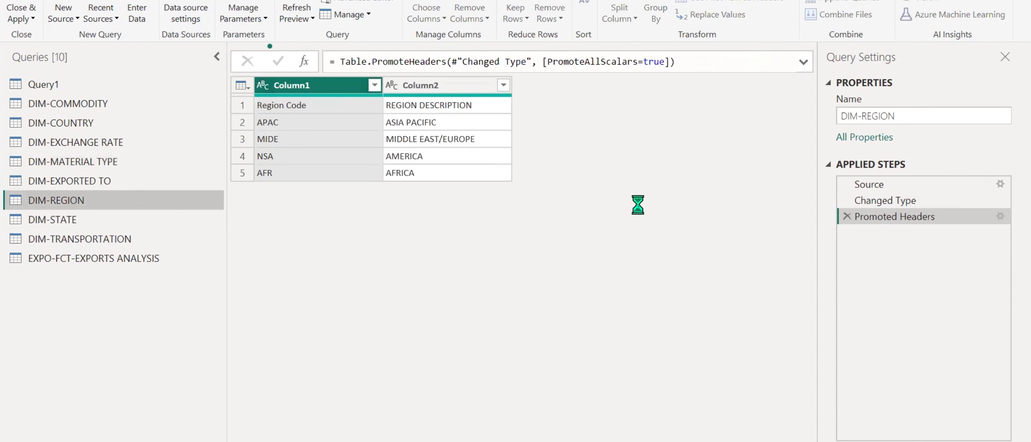
Promote the first row to column headers in the DIM-STATE and DIM-TRANSPORTATION queries.
click(84, 221)
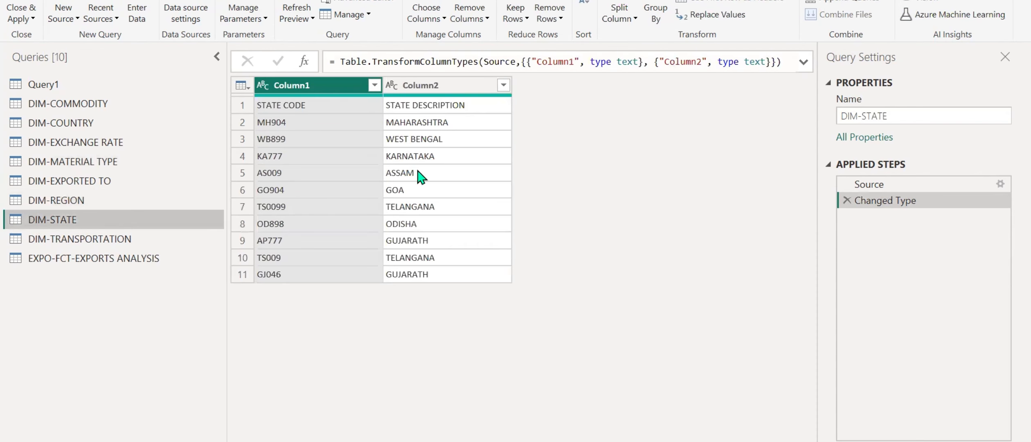
click(776, 4)
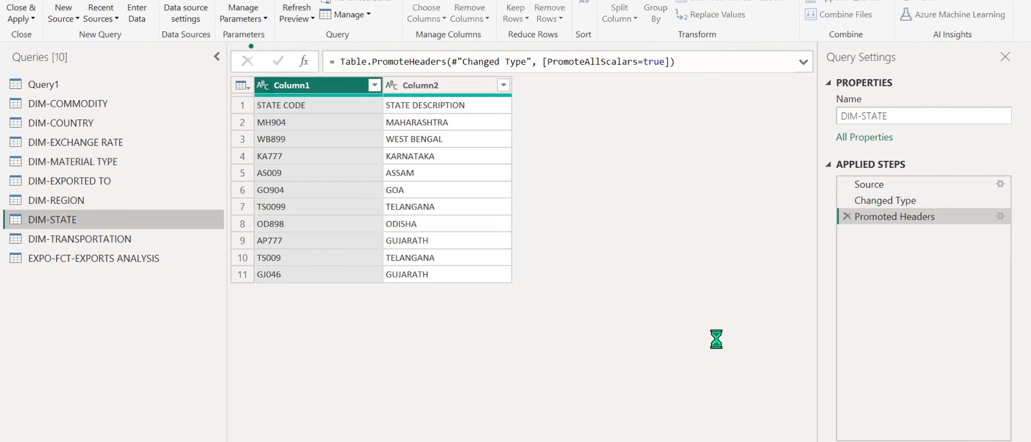
click(44, 240)
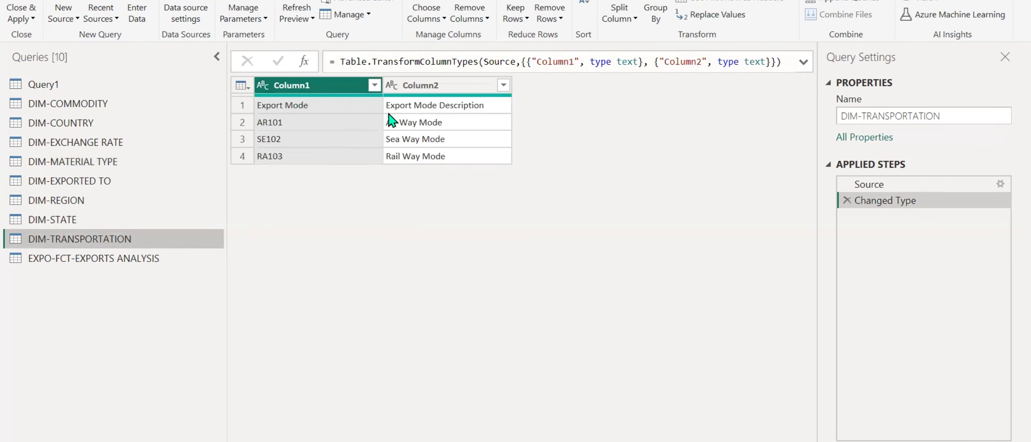
click(720, 3)
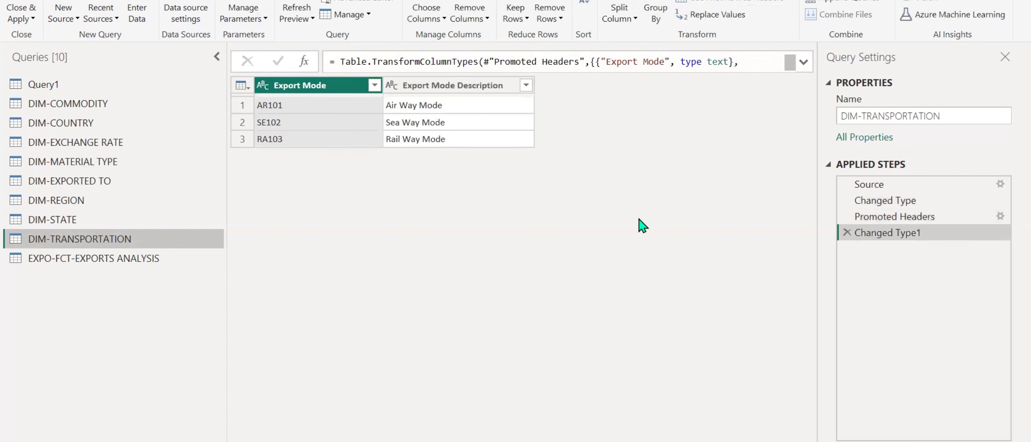
Remove the rows with an empty Column1 from the EXPO-FCT-EXPORTS ANALYSIS query and promote the HSCode row to column headers.
click(157, 260)
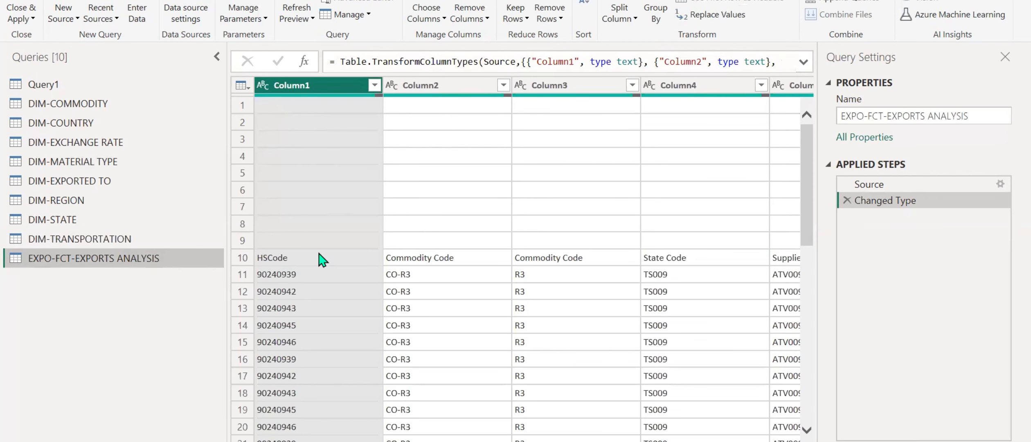
scroll(522, 262, right, 10)
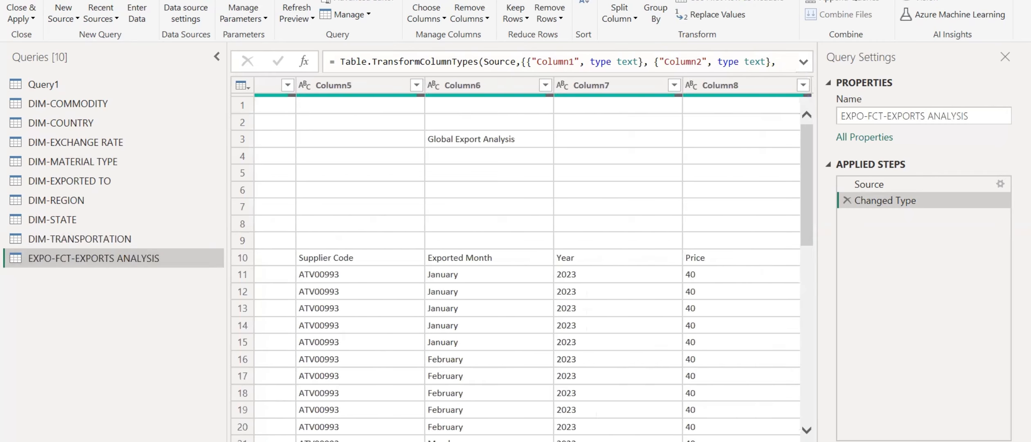
click(486, 134)
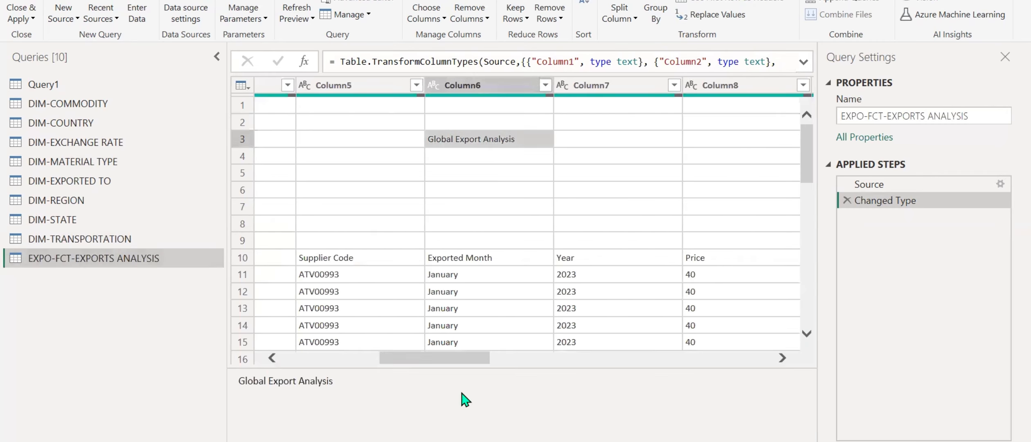
drag(472, 359, 300, 358)
click(451, 107)
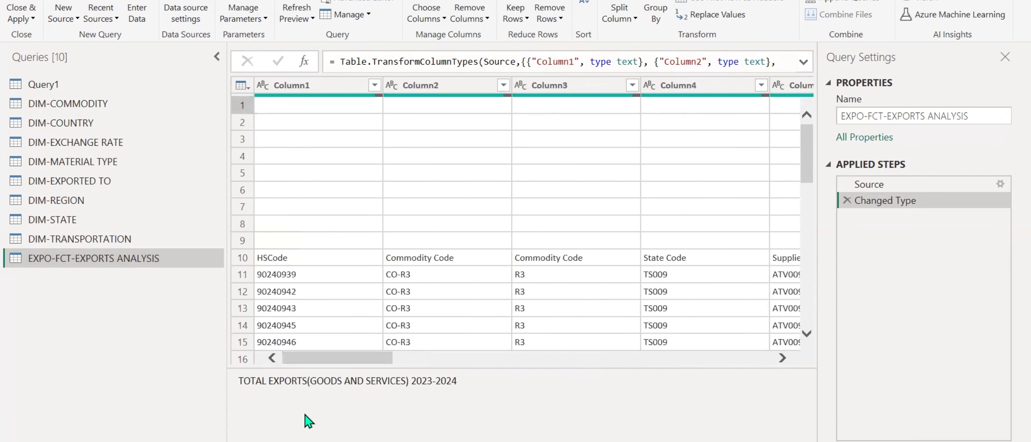
click(335, 86)
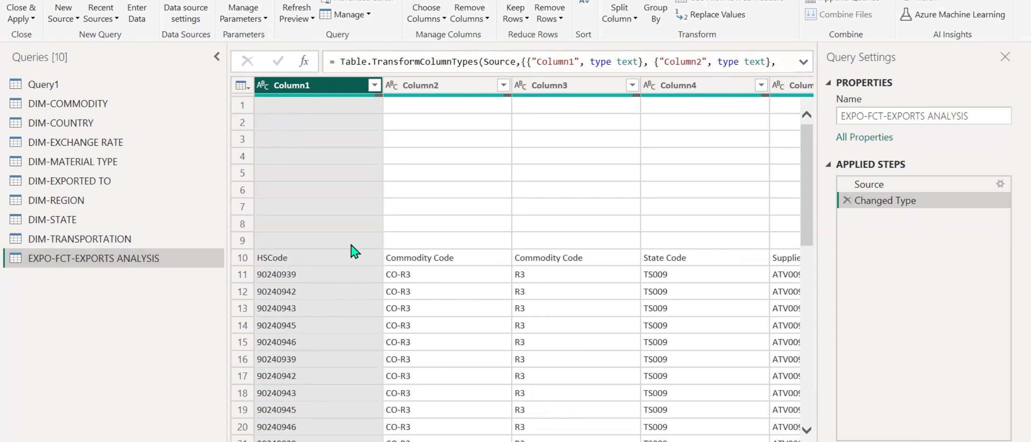
click(374, 85)
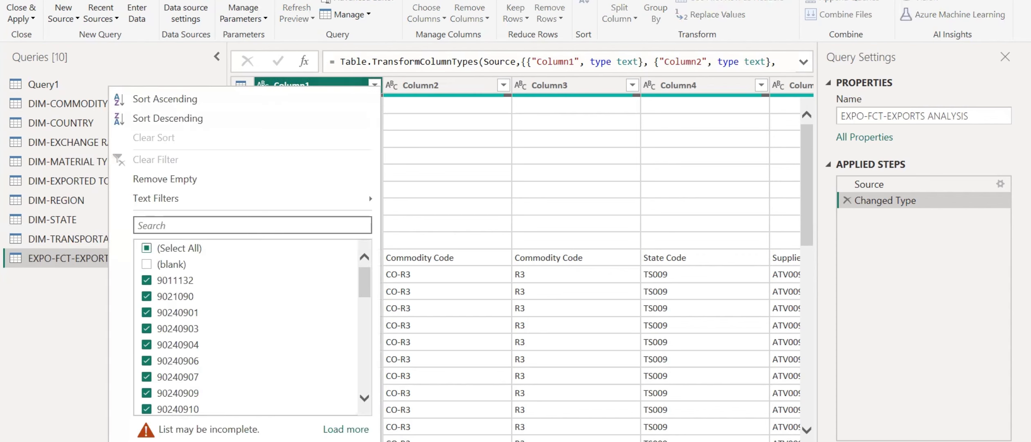
click(160, 174)
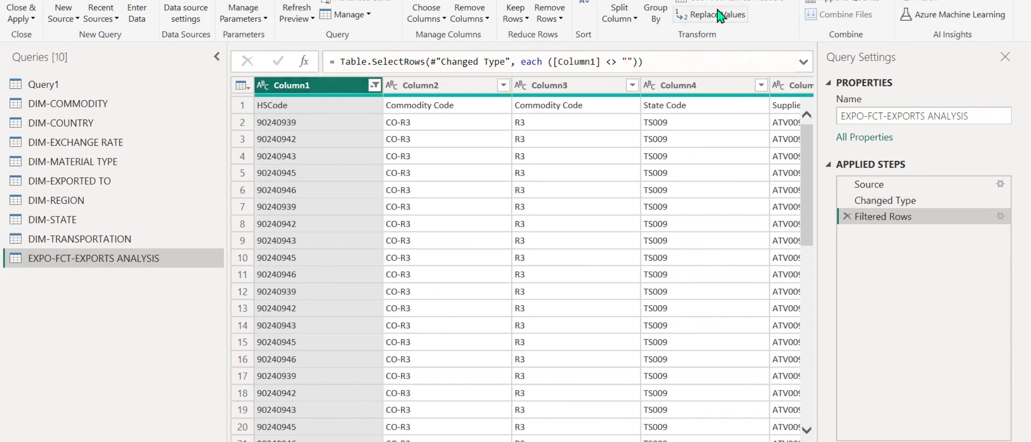
click(728, 2)
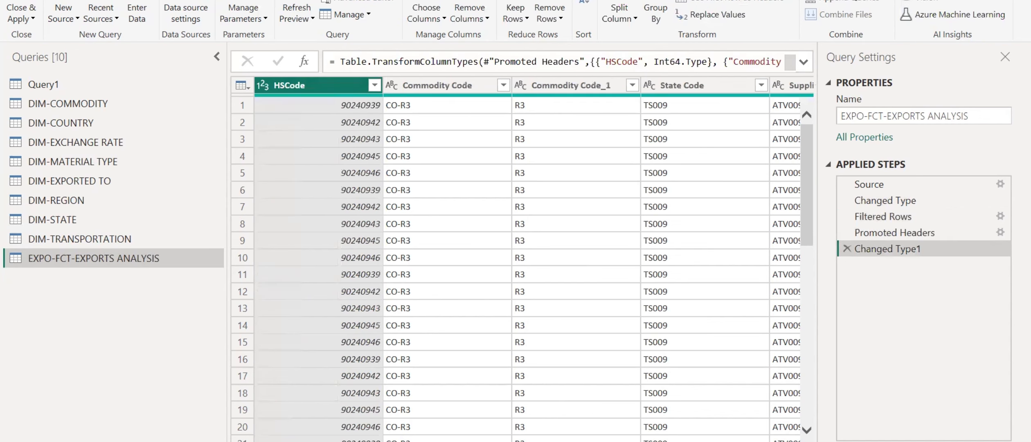
Remove the duplicate Commodity Code_1 column from the EXPO-FCT-EXPORTS ANALYSIS query.
scroll(527, 262, right, 4)
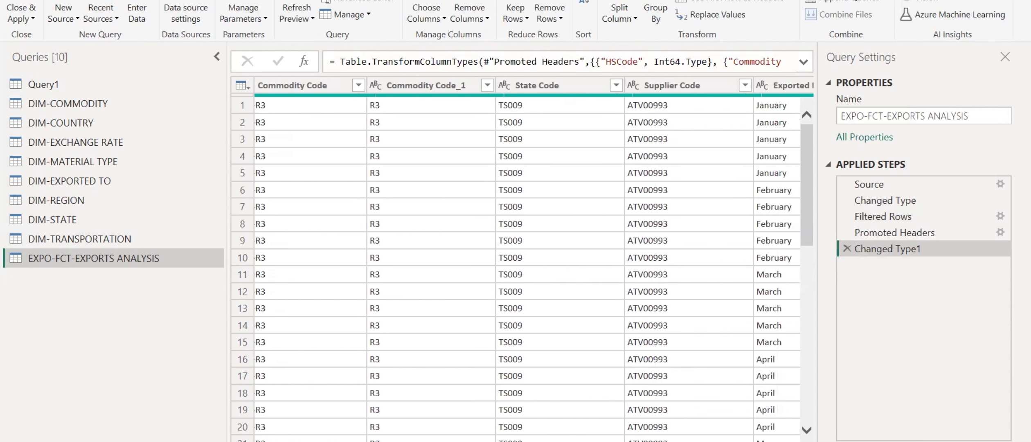
scroll(527, 262, left, 4)
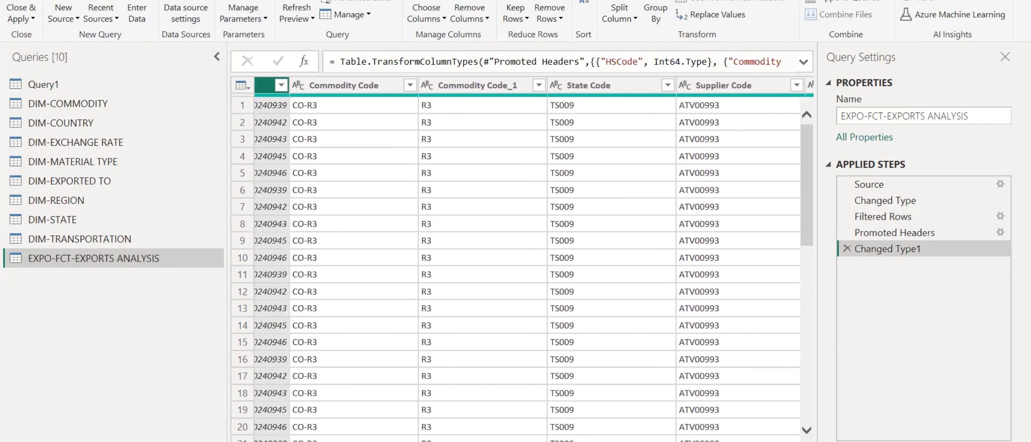
scroll(528, 261, left, 1)
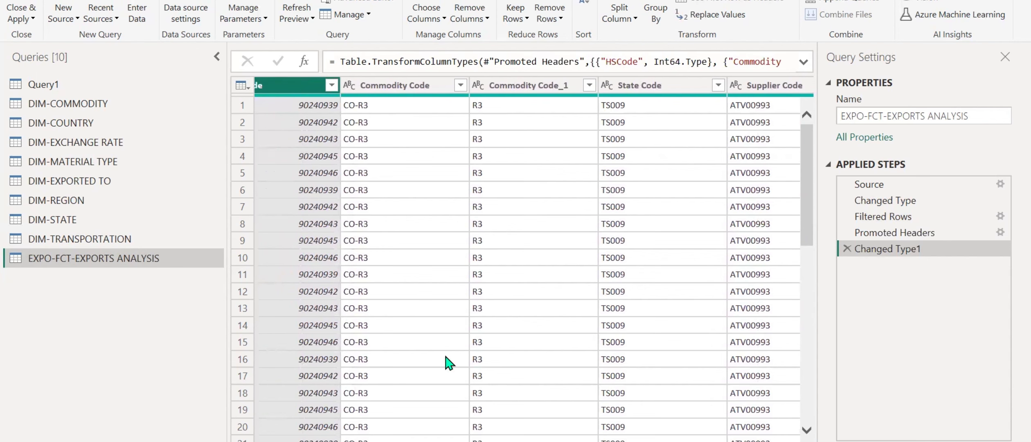
click(565, 86)
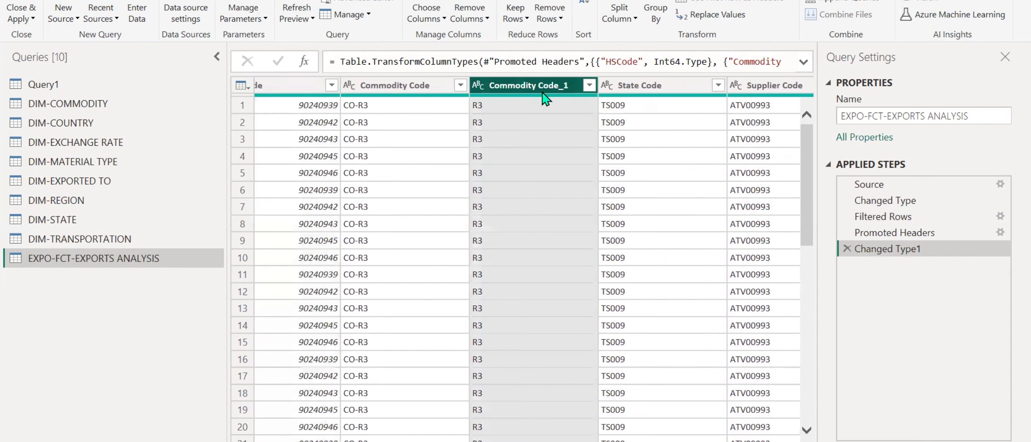
right_click(509, 93)
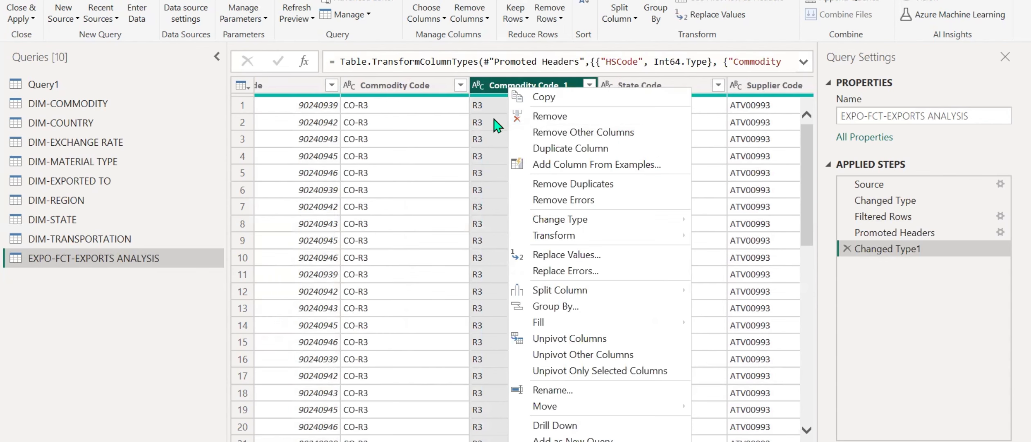
click(550, 117)
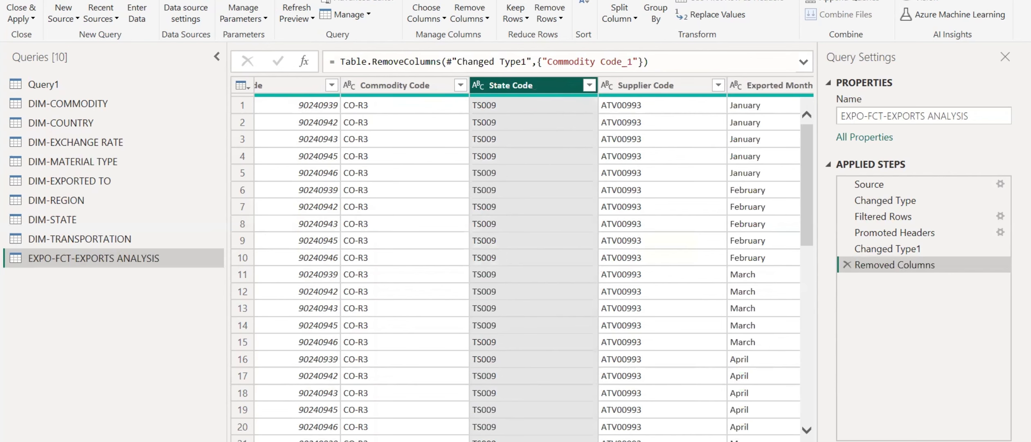
scroll(534, 257, right, 5)
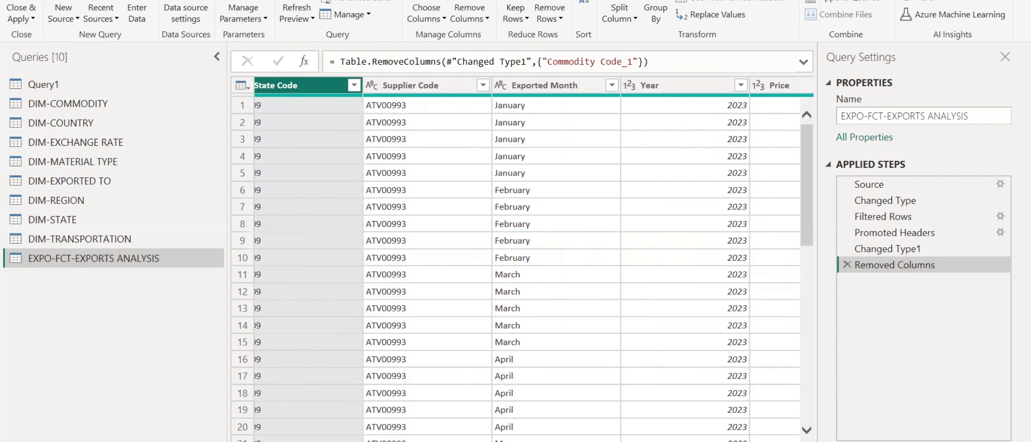
Examine the Price column in the EXPO-FCT-EXPORTS ANALYSIS query, loading its full list of distinct values.
scroll(516, 266, right, 5)
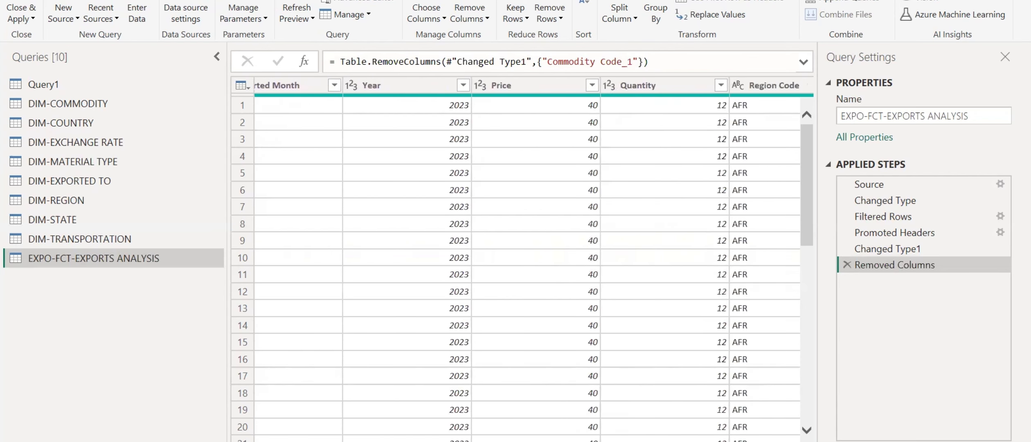
scroll(440, 420, right, 1)
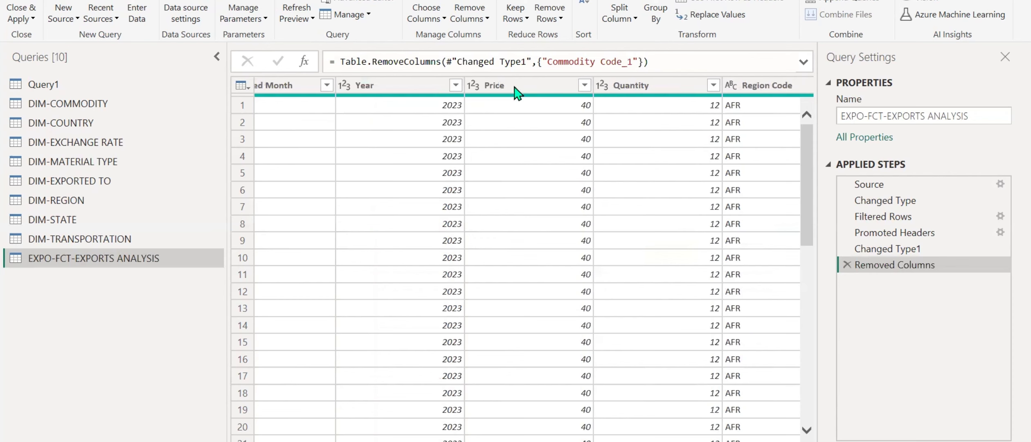
scroll(450, 409, right, 3)
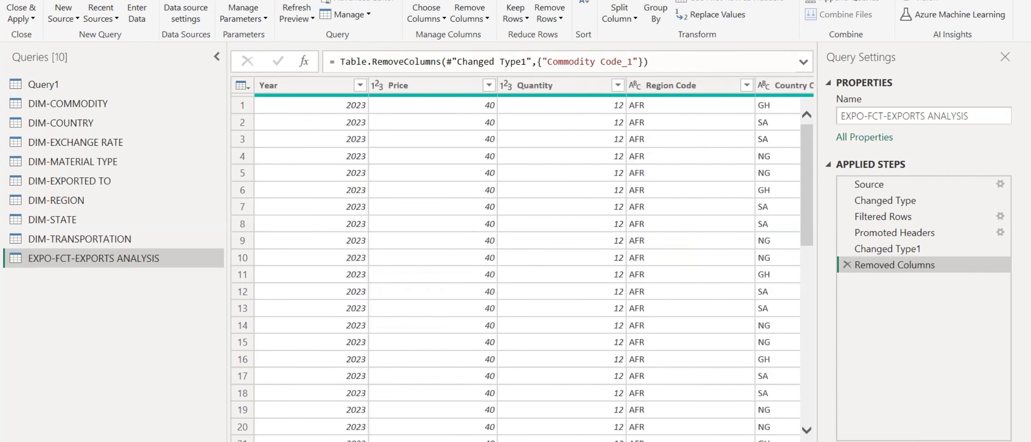
click(489, 86)
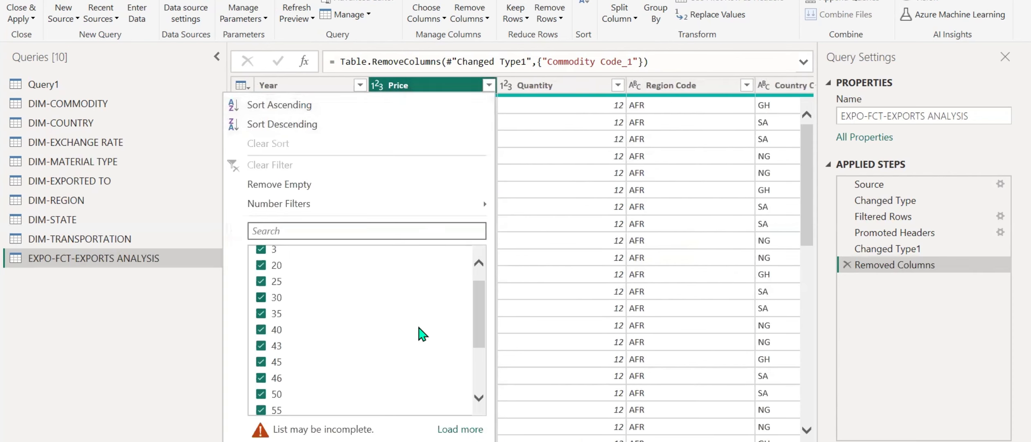
scroll(421, 333, down, 2)
scroll(421, 331, up, 4)
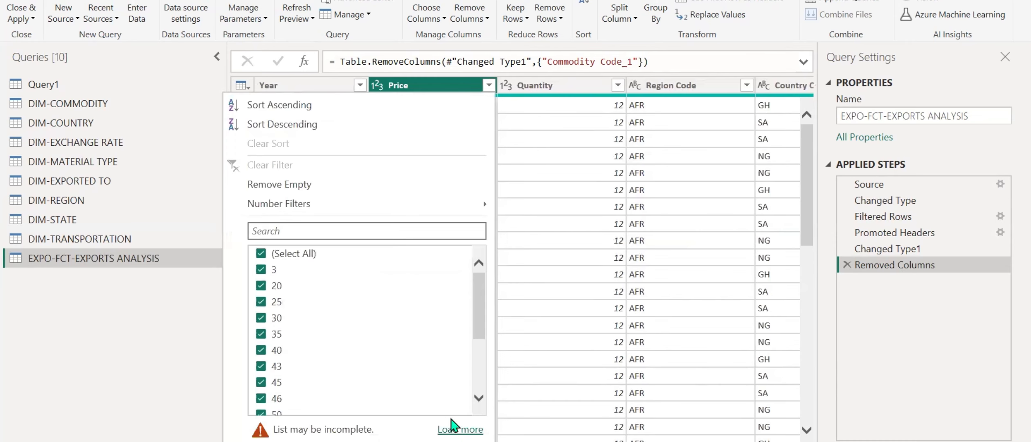
click(453, 425)
mouse_move(476, 290)
mouse_down()
mouse_move(479, 419)
mouse_move(477, 292)
mouse_up()
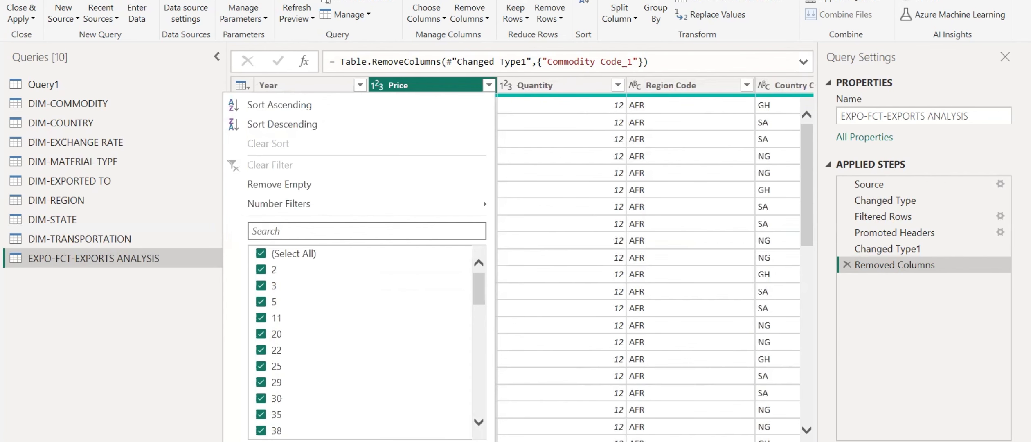
click(560, 86)
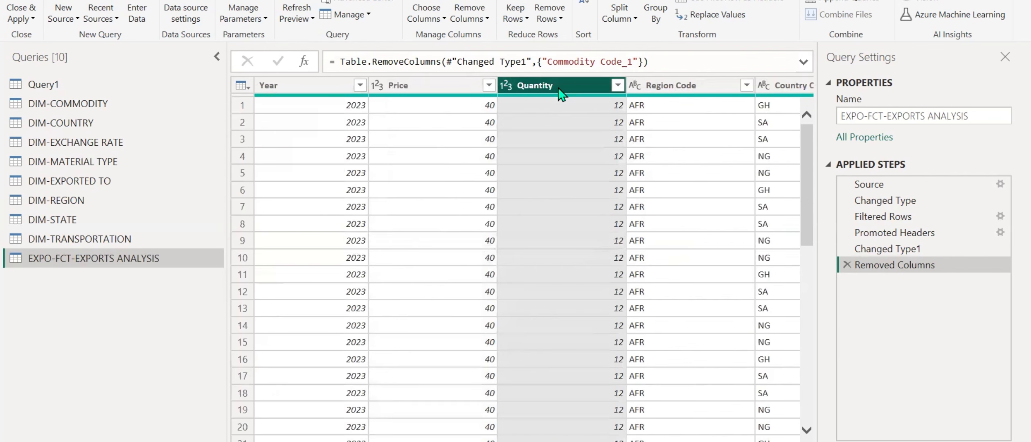
Examine the columns from Quantity and Region Code through Freight Charges In % for inconsistent data.
scroll(561, 247, right, 3)
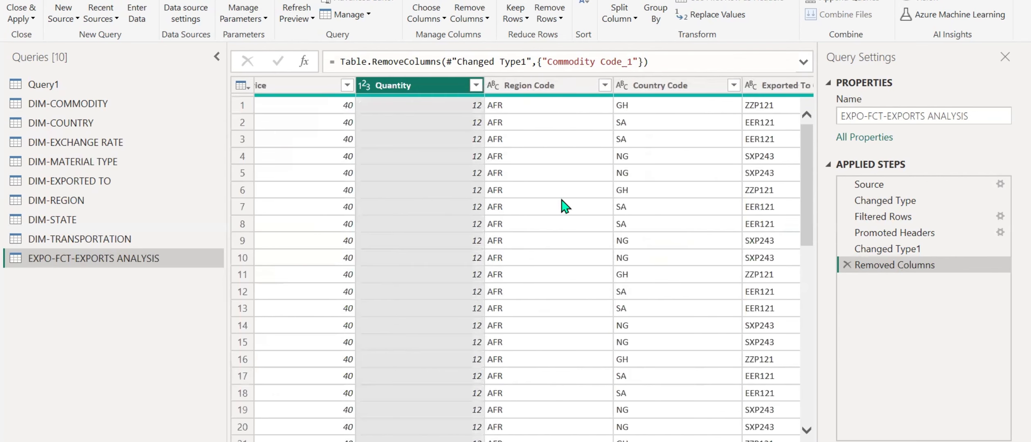
click(557, 87)
scroll(532, 247, right, 3)
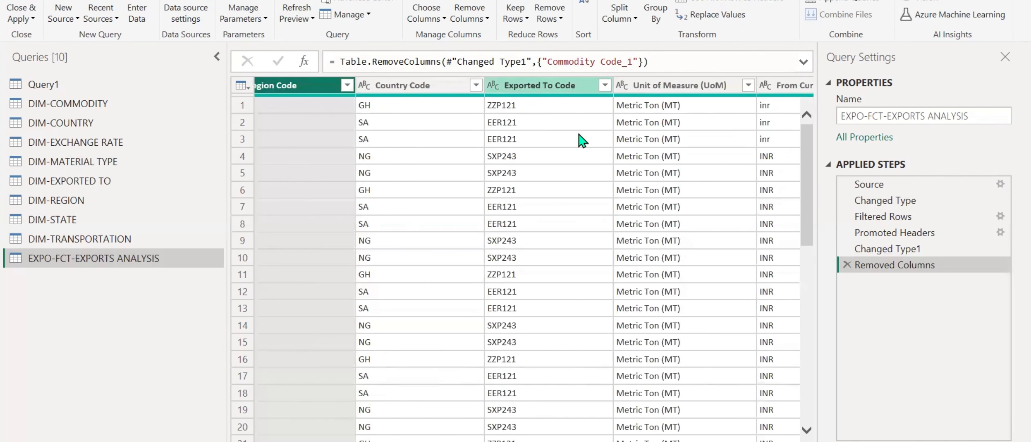
scroll(531, 258, right, 2)
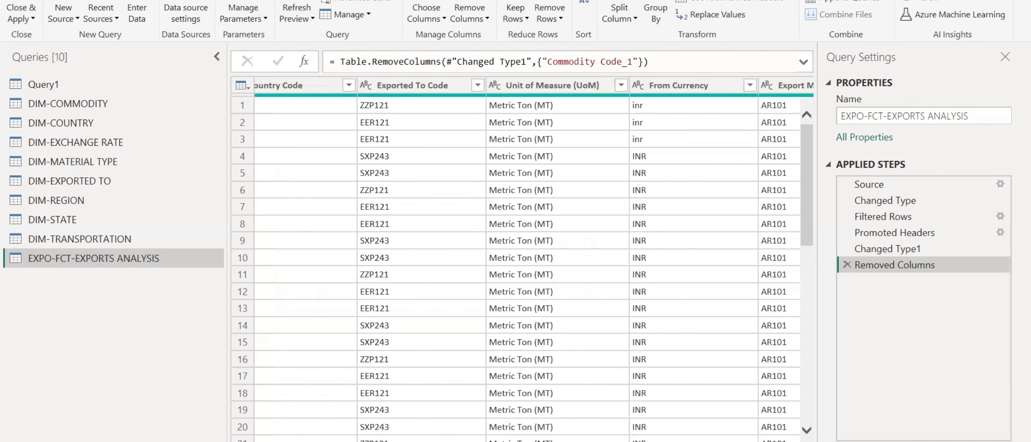
scroll(532, 258, left, 1)
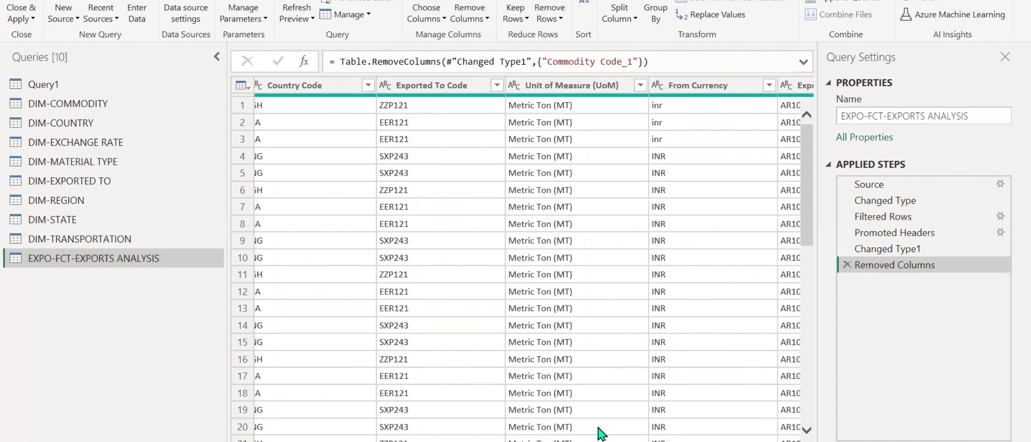
scroll(521, 258, left, 5)
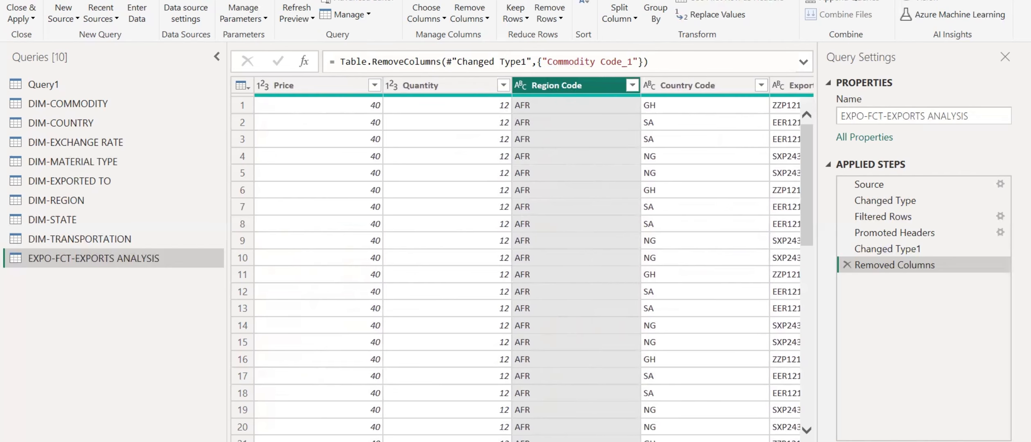
scroll(522, 262, right, 6)
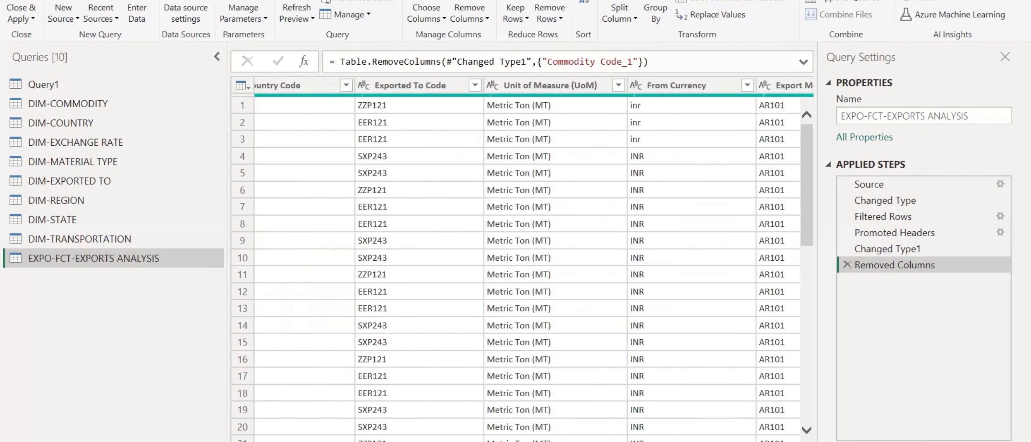
scroll(553, 262, right, 3)
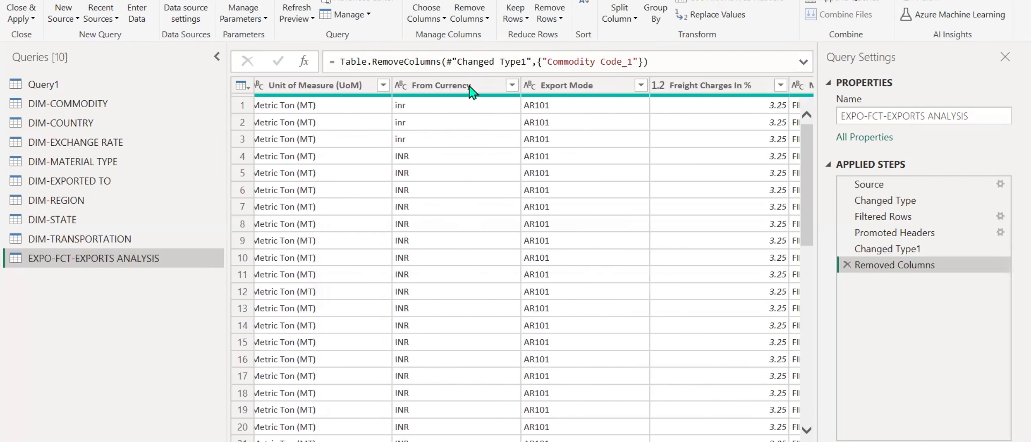
Check the From Currency column for inconsistent capitalization by reviewing its cells and complete list of distinct values.
click(454, 91)
click(449, 93)
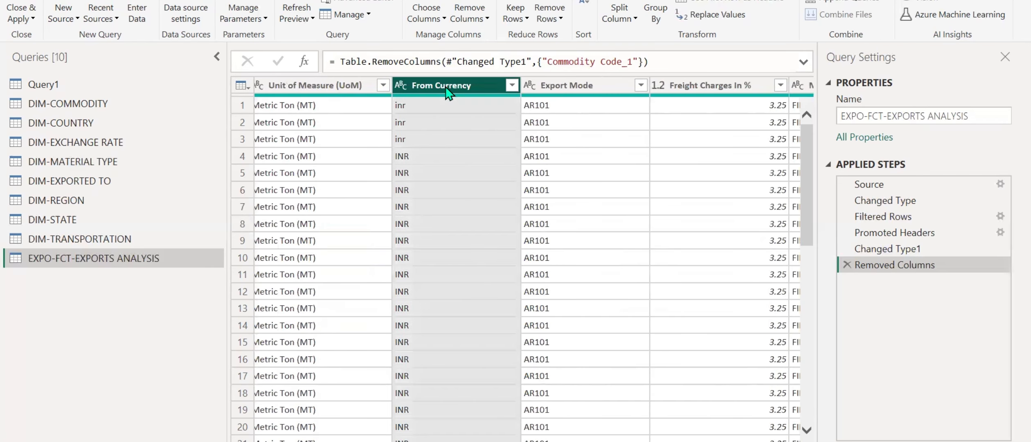
click(425, 107)
click(424, 141)
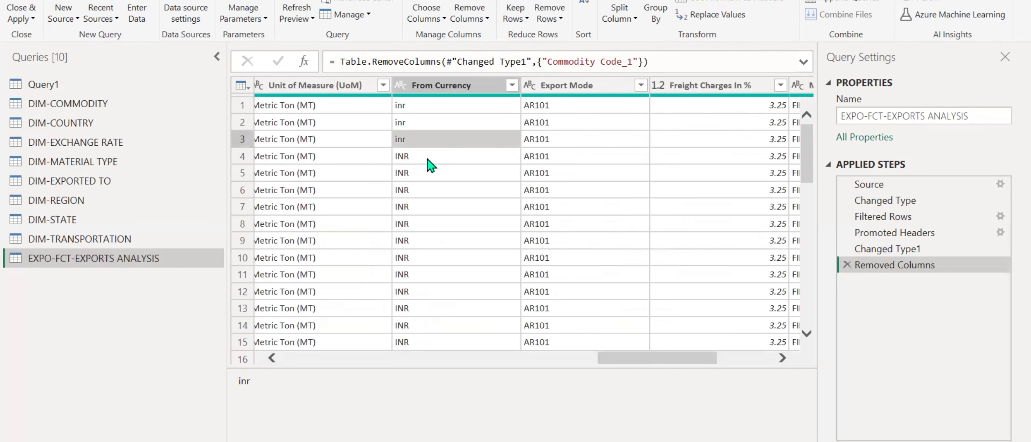
click(430, 156)
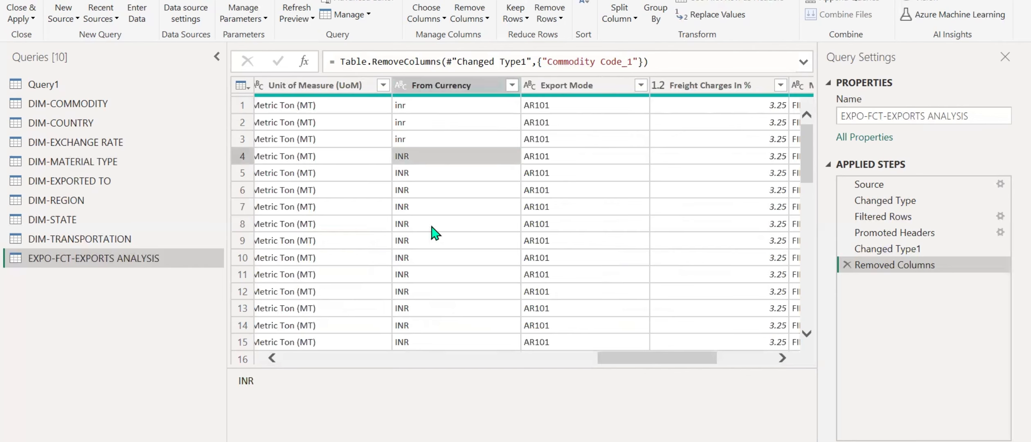
click(512, 86)
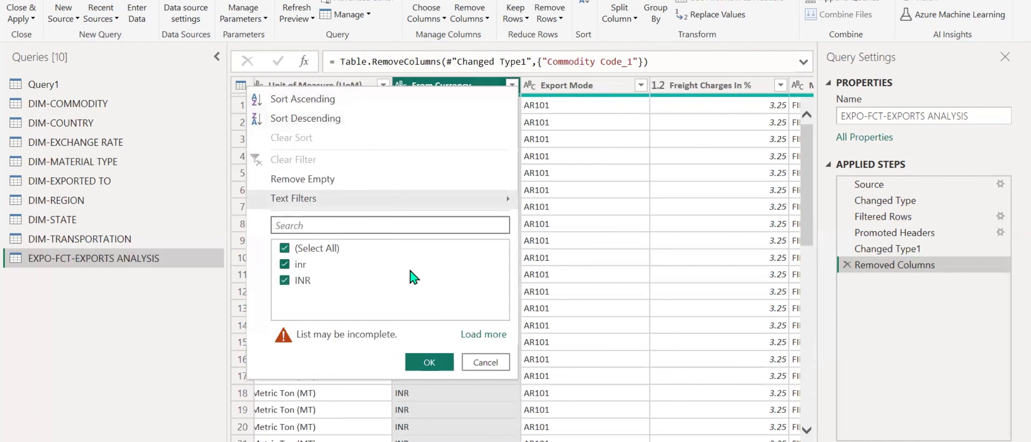
click(479, 342)
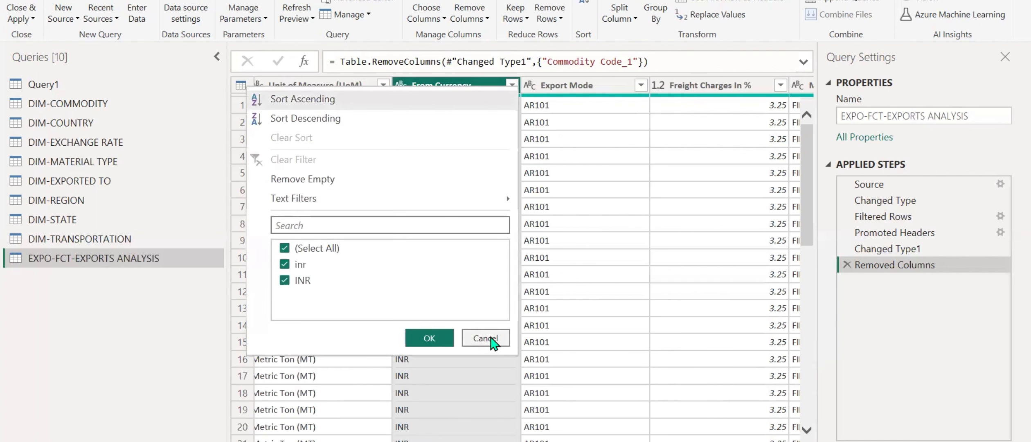
click(491, 338)
scroll(489, 325, down, 20)
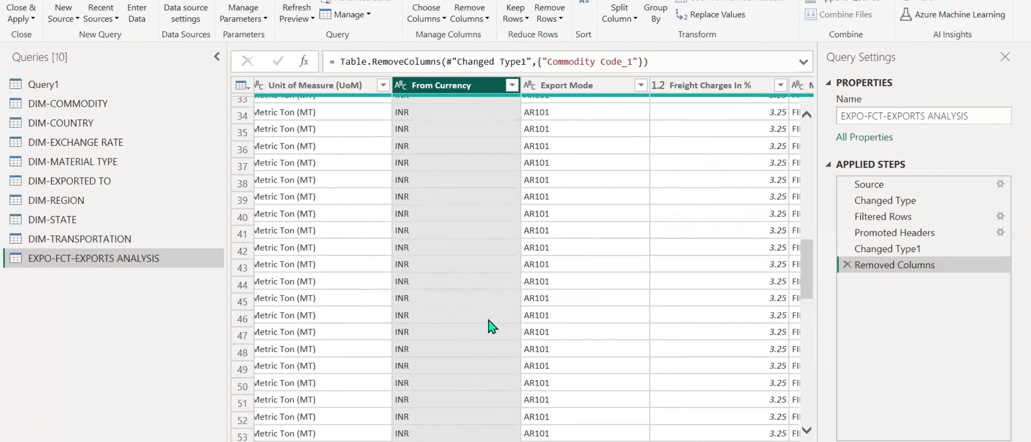
scroll(491, 326, down, 15)
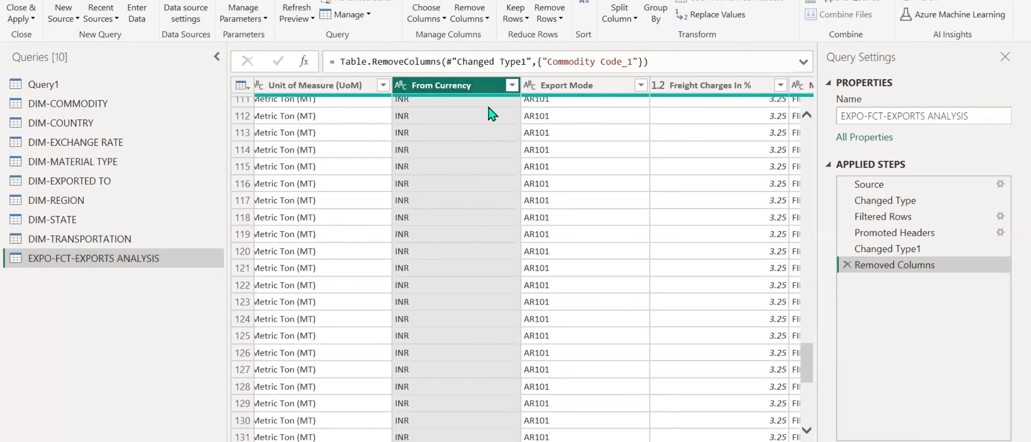
click(512, 85)
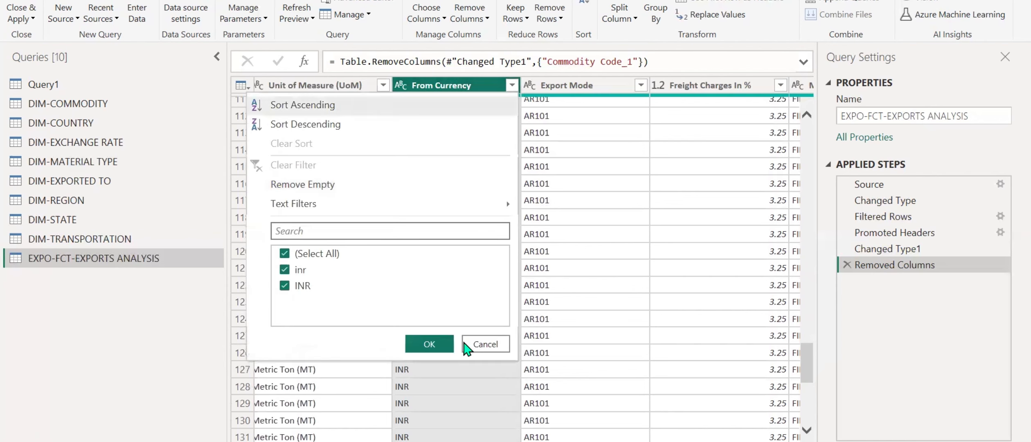
click(485, 344)
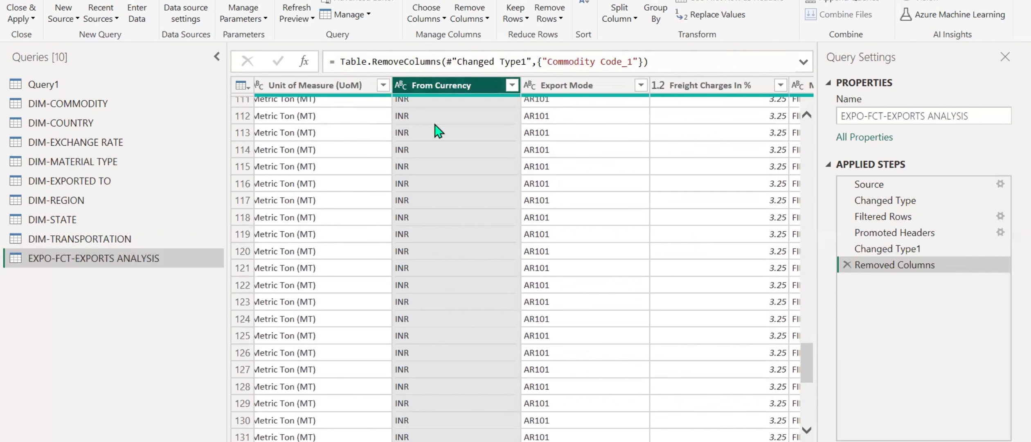
Convert all From Currency values in the EXPO-FCT-EXPORTS ANALYSIS query to uppercase.
scroll(458, 184, up, 10)
scroll(457, 195, up, 13)
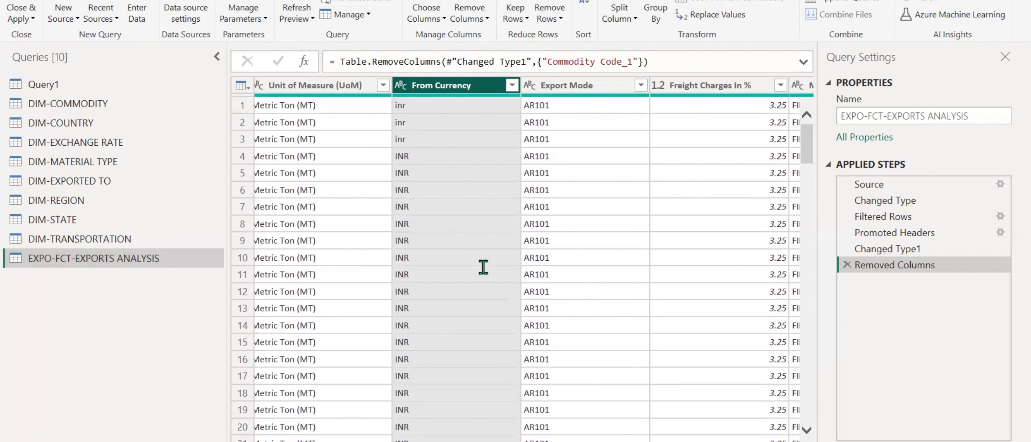
scroll(488, 270, down, 6)
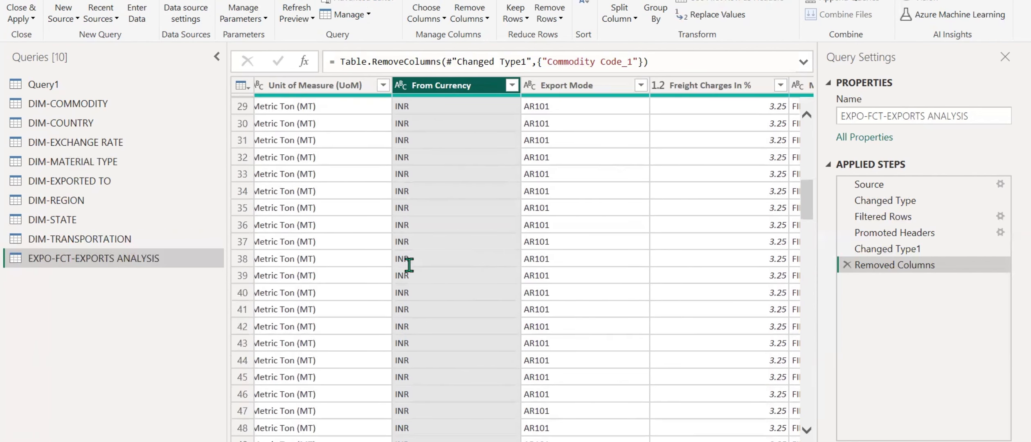
scroll(408, 265, up, 6)
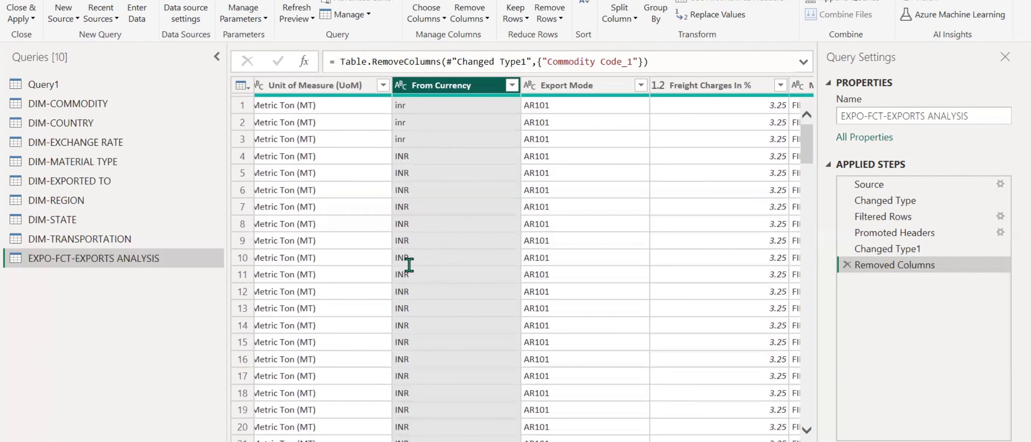
click(95, 1)
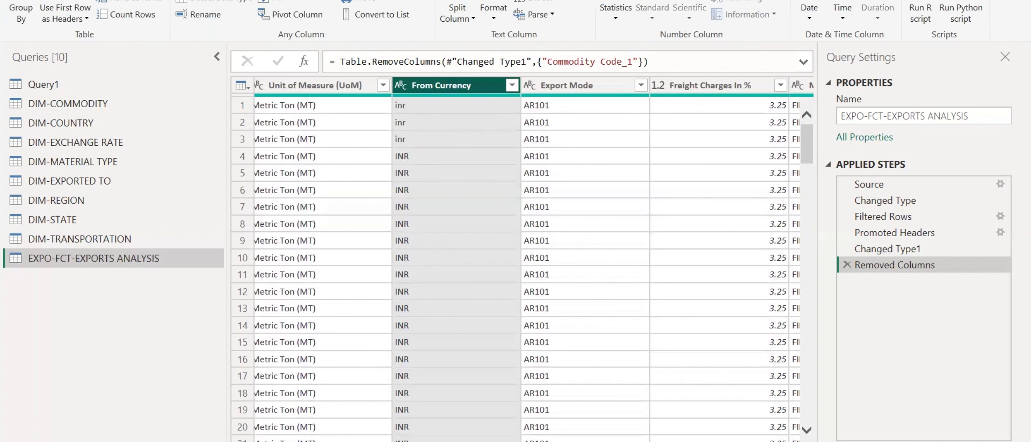
click(494, 16)
click(511, 52)
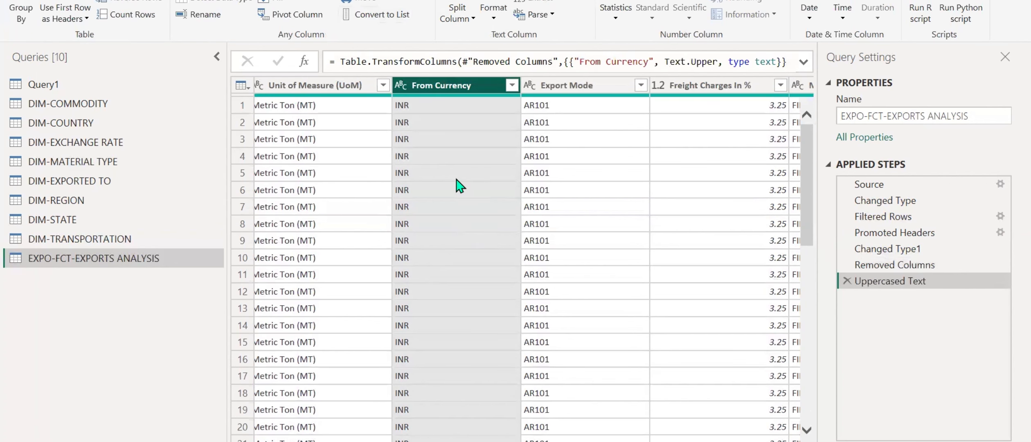
Review the remaining columns through To Currency, and close the query editor with all changes applied.
scroll(517, 239, right, 5)
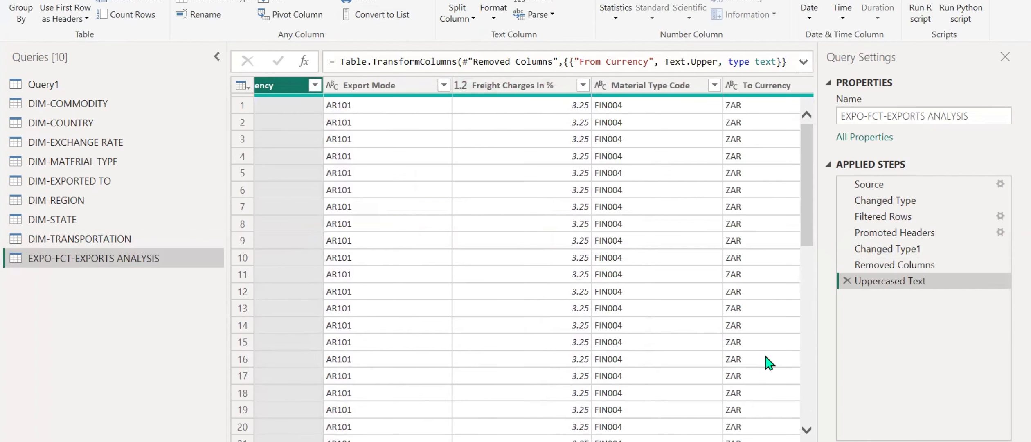
scroll(622, 254, right, 1)
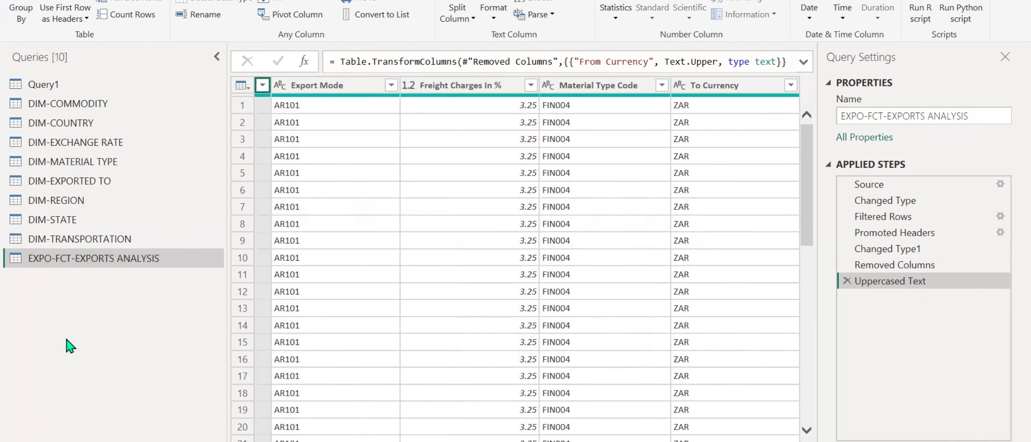
scroll(21, 13, up, 1)
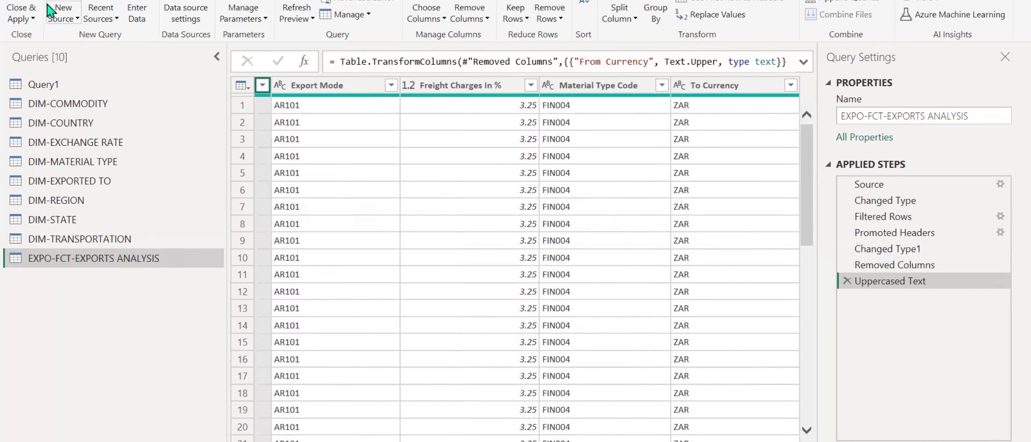
click(32, 19)
click(40, 35)
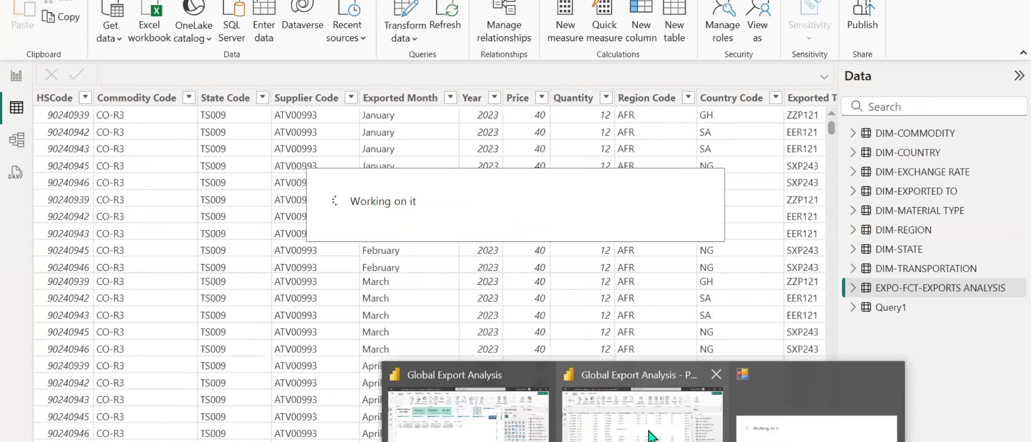
View the loaded tables in the model view, then return to the report view with a wider Data pane.
click(15, 140)
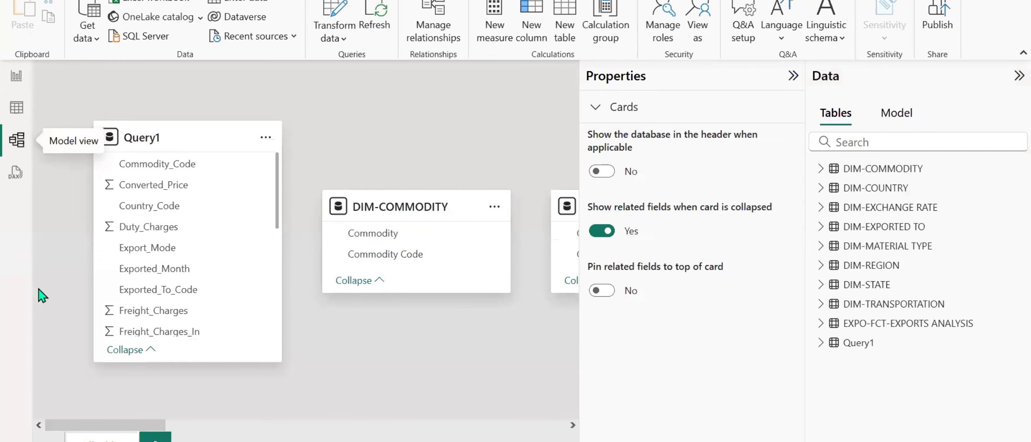
click(12, 78)
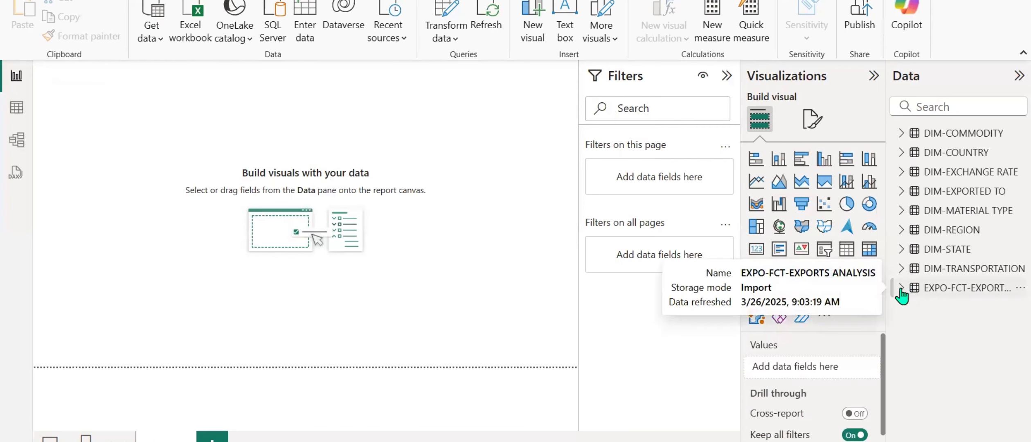
drag(884, 298, 820, 304)
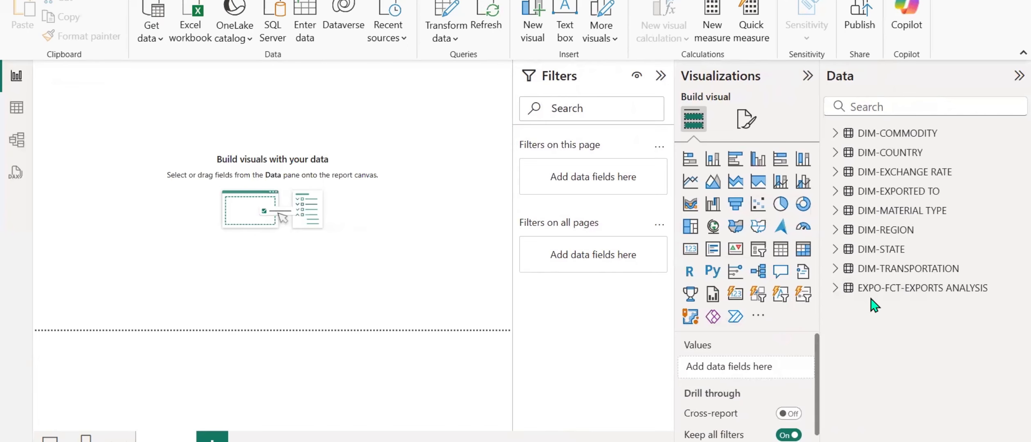
Create a table visual with Commodity Code from EXPO-FCT-EXPORTS ANALYSIS and move it away from the page's upper-left corner.
mouse_move(898, 302)
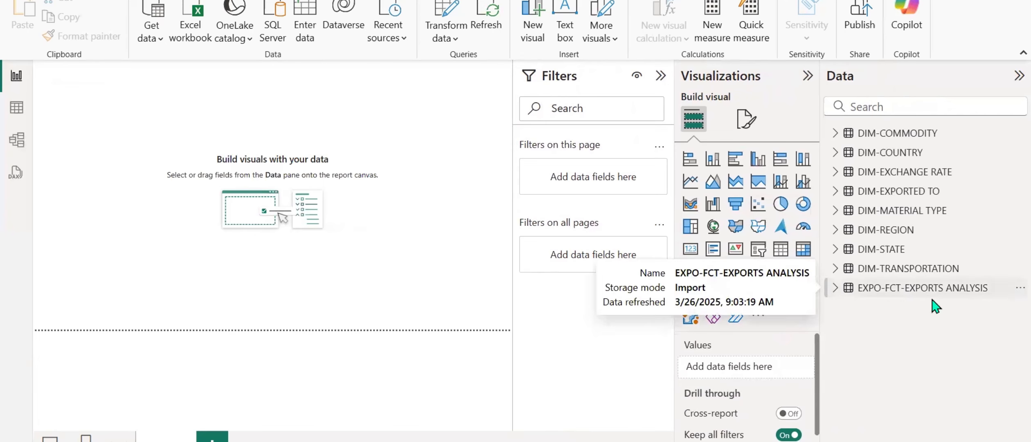
mouse_move(975, 292)
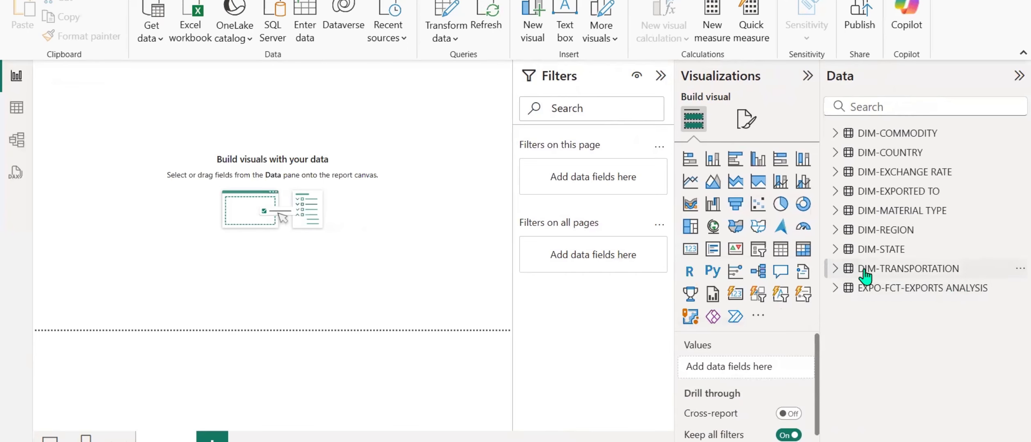
mouse_move(929, 279)
click(833, 289)
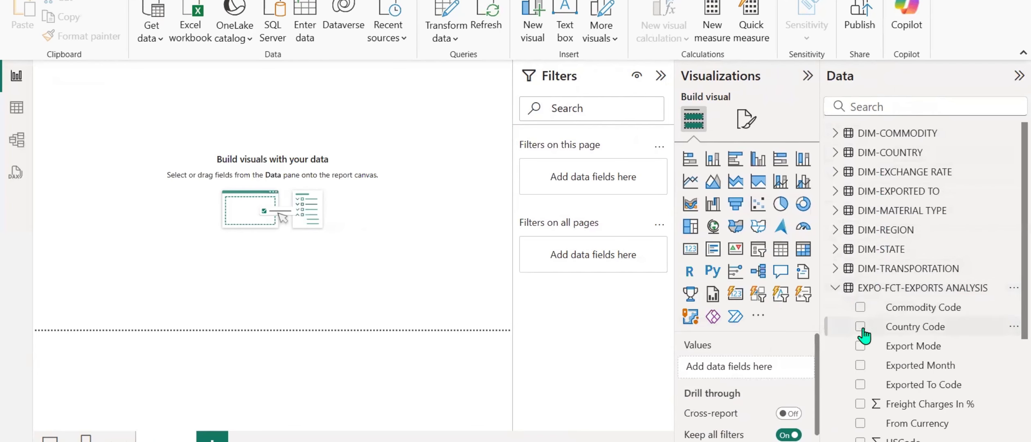
click(861, 307)
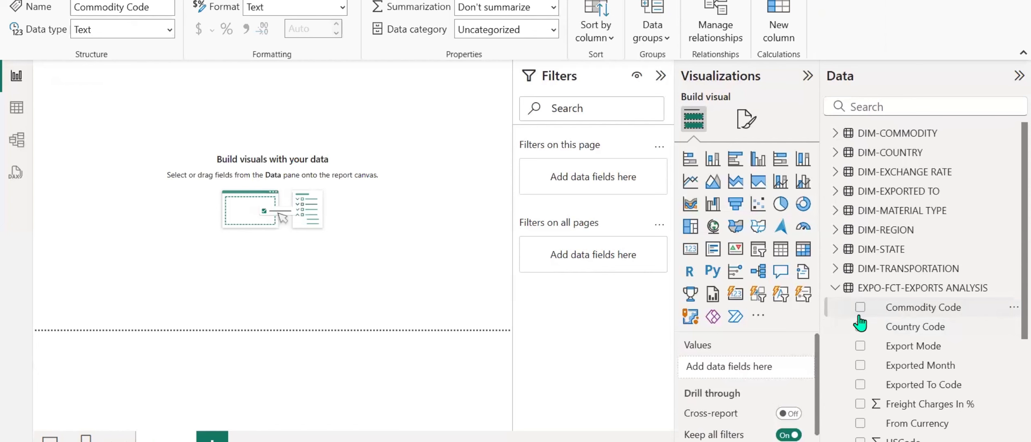
click(861, 307)
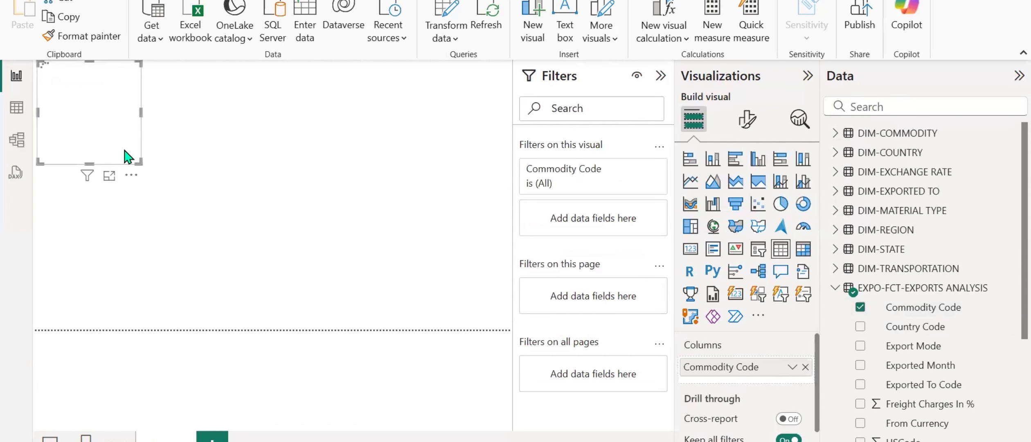
drag(124, 163, 206, 242)
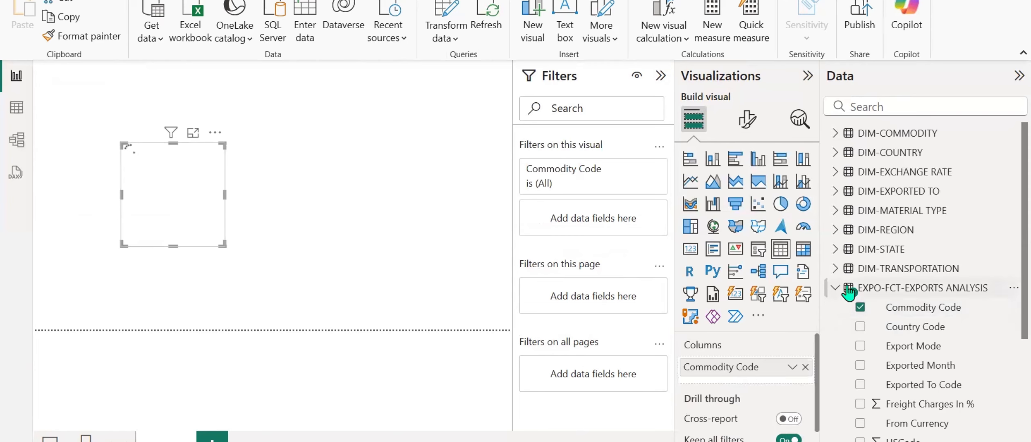
Add the Commodity field from DIM-COMMODITY to the table visual and enlarge the visual.
click(834, 134)
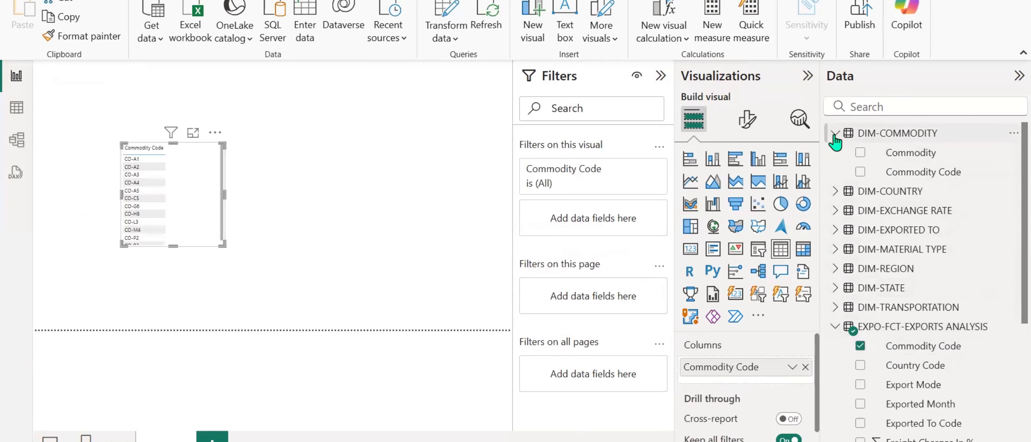
click(860, 172)
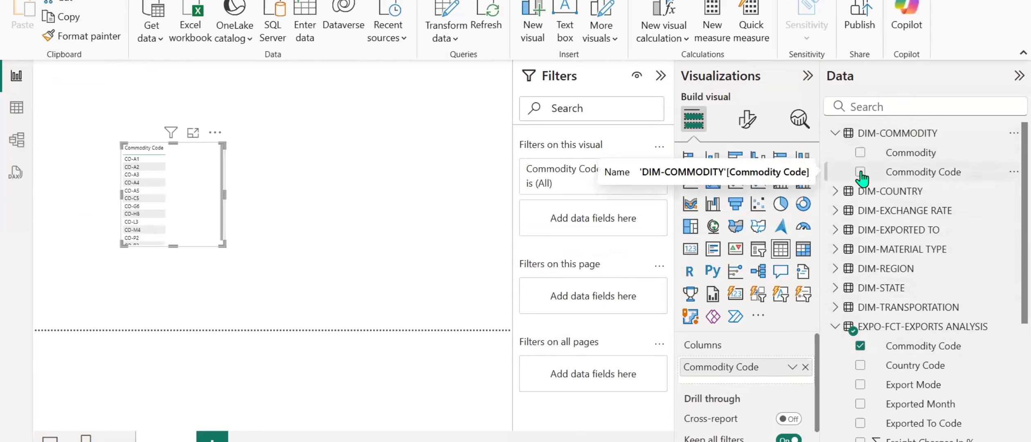
click(860, 173)
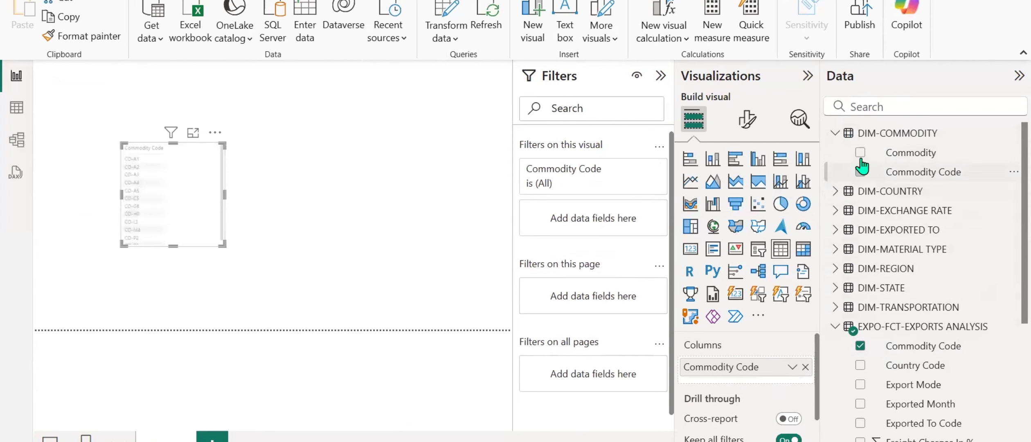
click(860, 153)
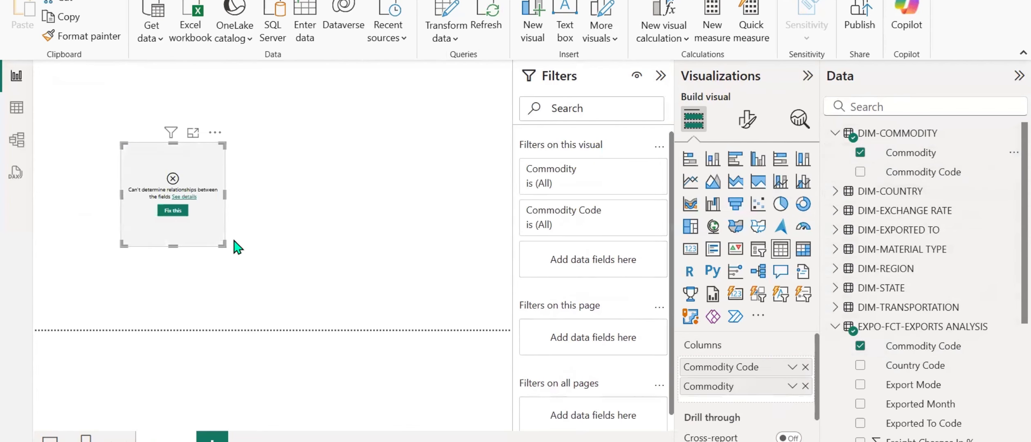
drag(224, 245, 382, 284)
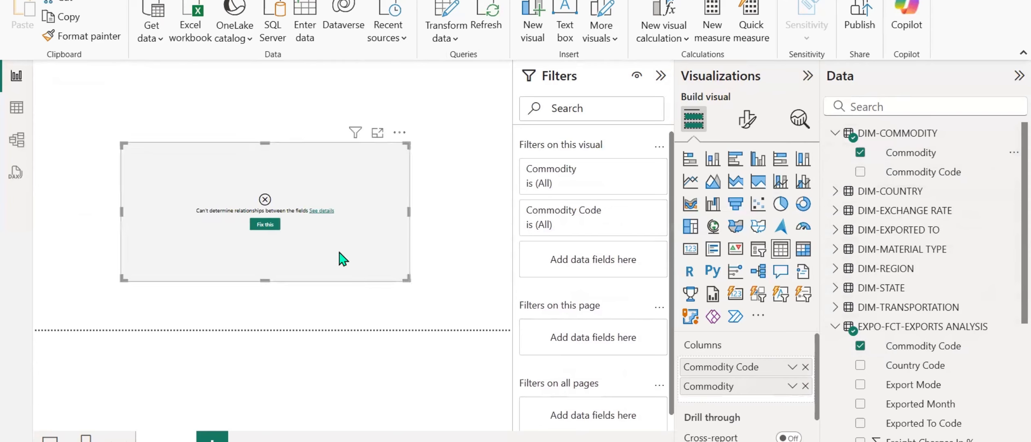
Read the details of the table visual's error and dismiss them.
click(747, 120)
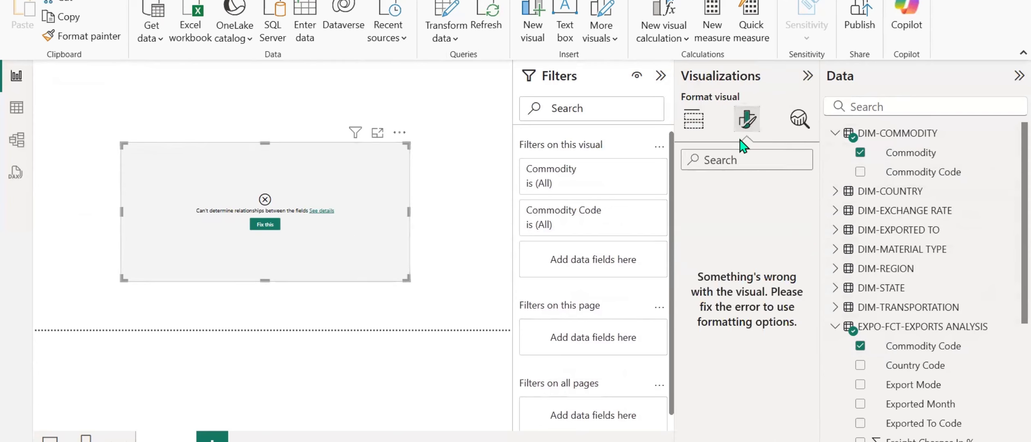
click(331, 212)
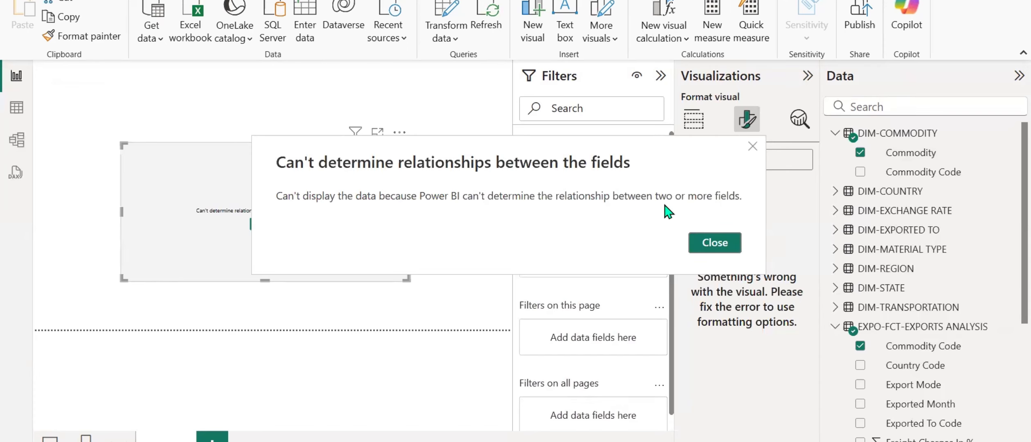
click(718, 244)
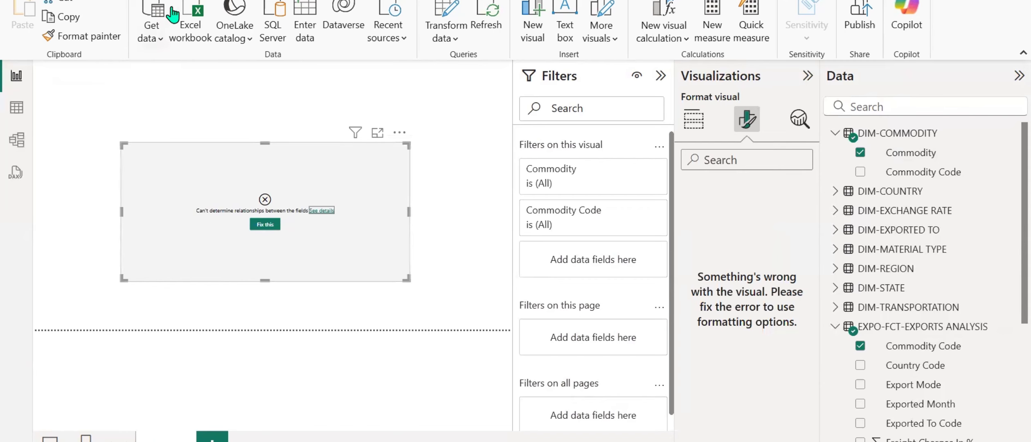
Create an active many-to-one, single-direction relationship from EXPO-FCT-EXPORTS ANALYSIS to DIM-COMMODITY on Commodity Code, and close the relationship manager.
click(127, 1)
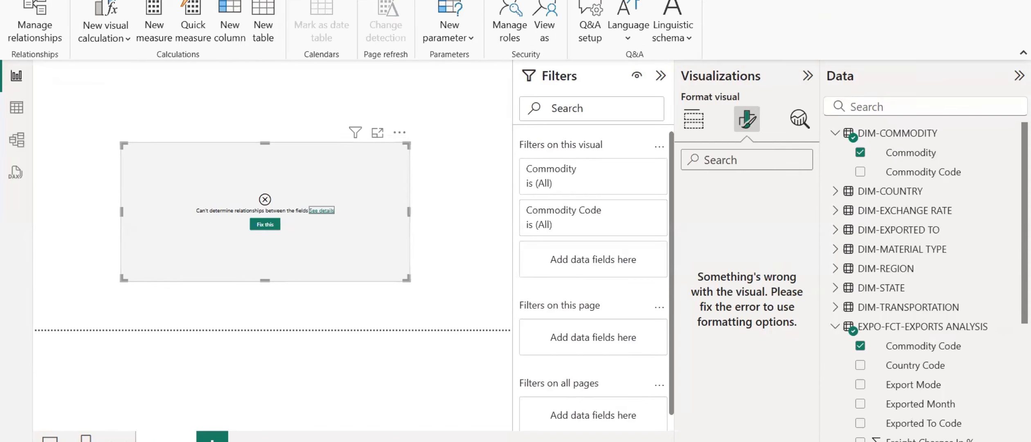
click(24, 40)
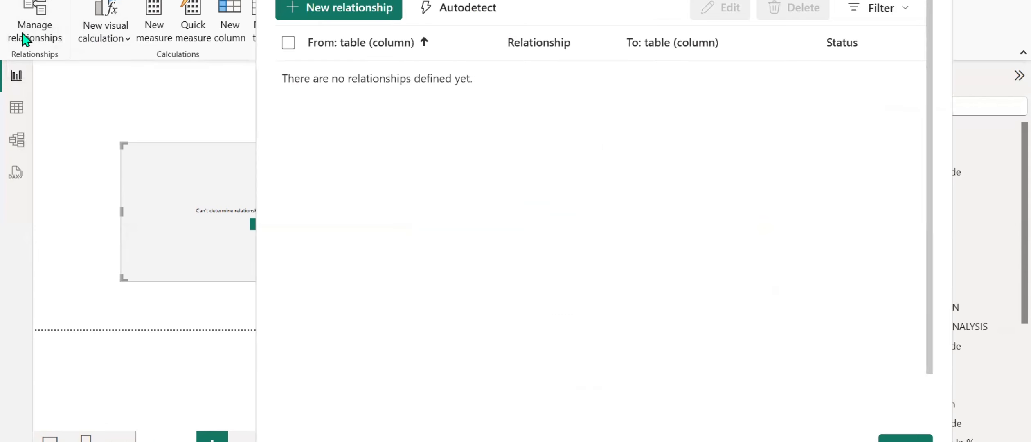
click(325, 16)
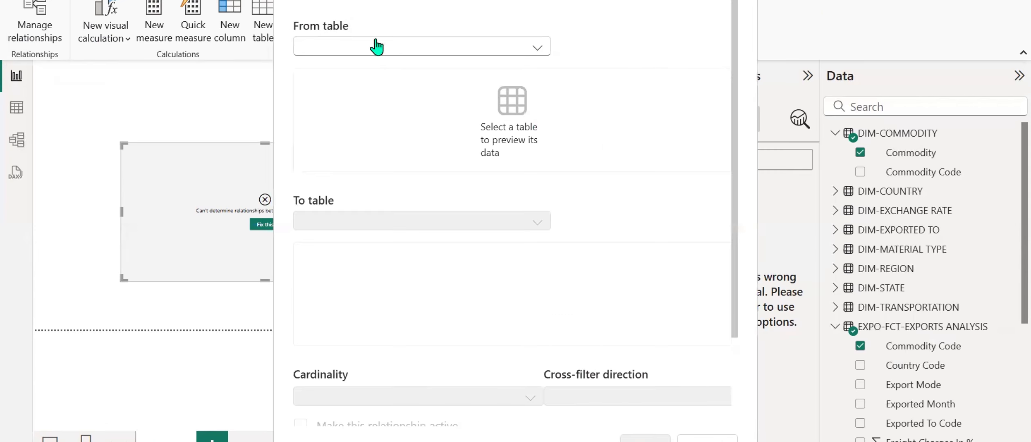
click(542, 48)
click(413, 223)
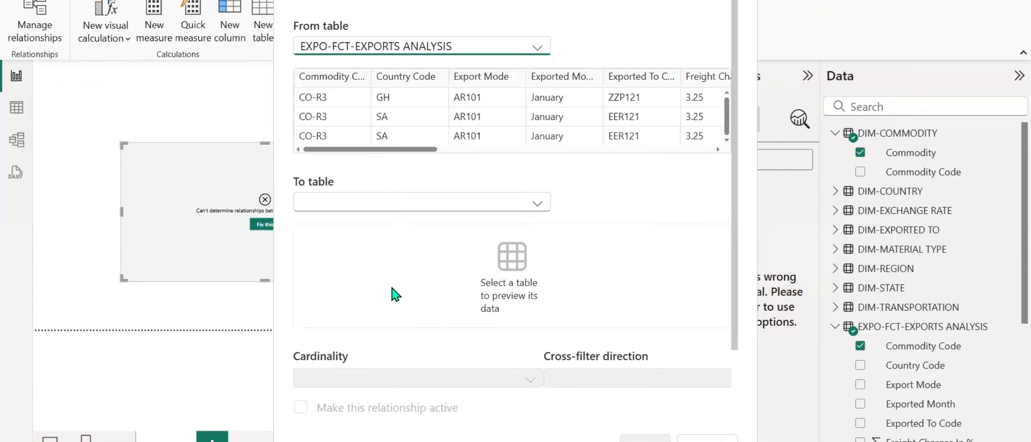
click(547, 205)
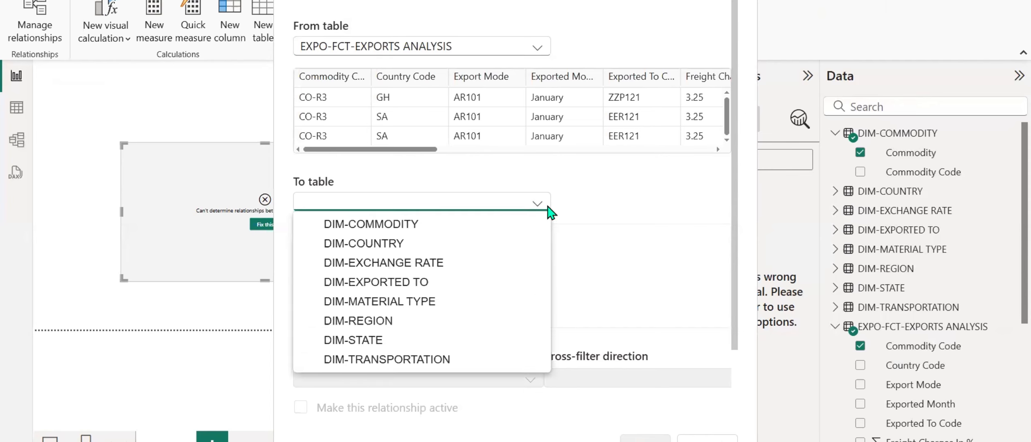
click(370, 225)
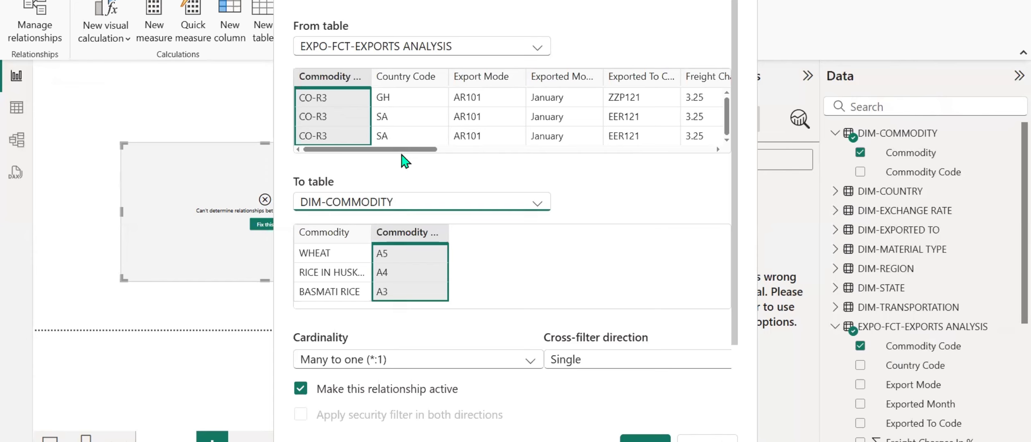
drag(409, 150, 311, 146)
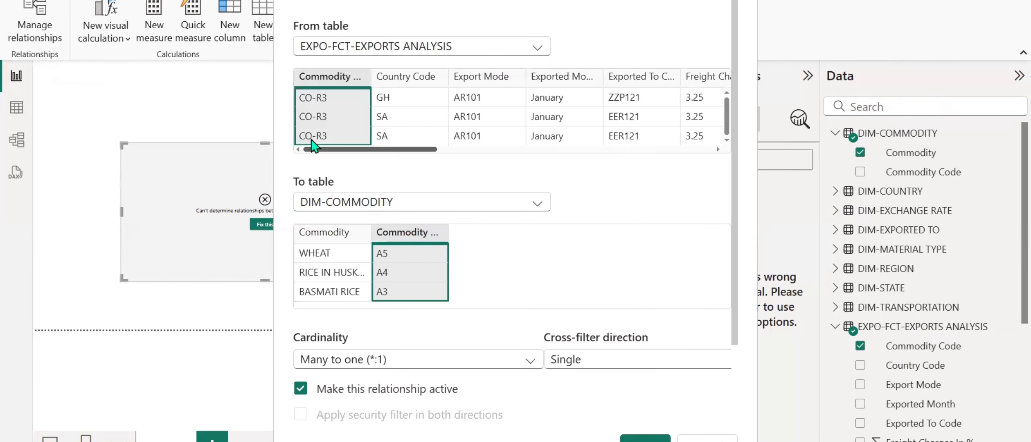
click(645, 438)
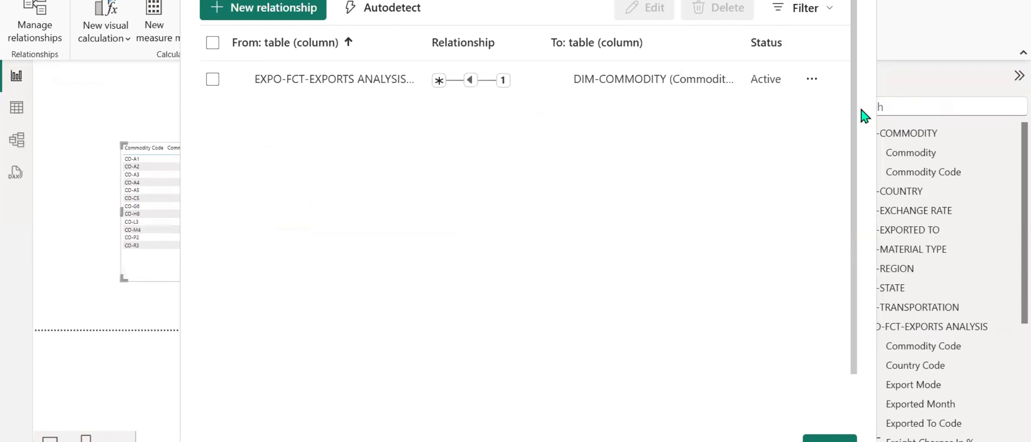
key(Escape)
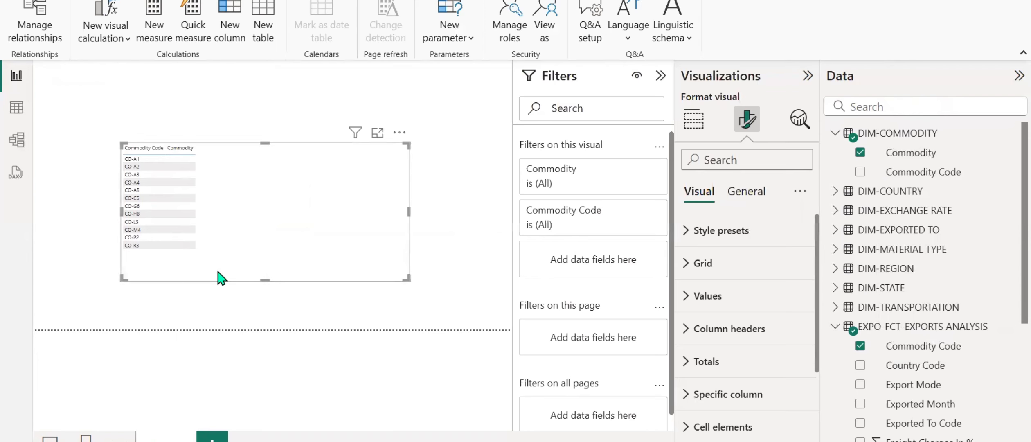
click(750, 153)
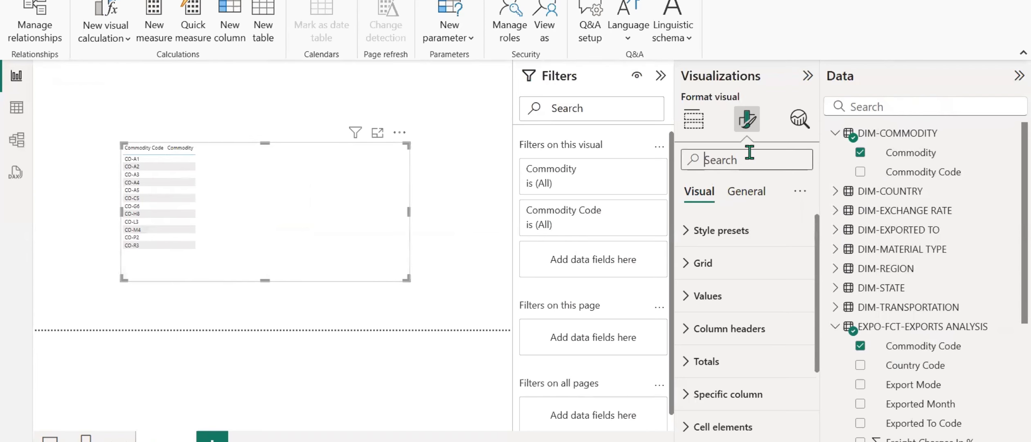
text(font)
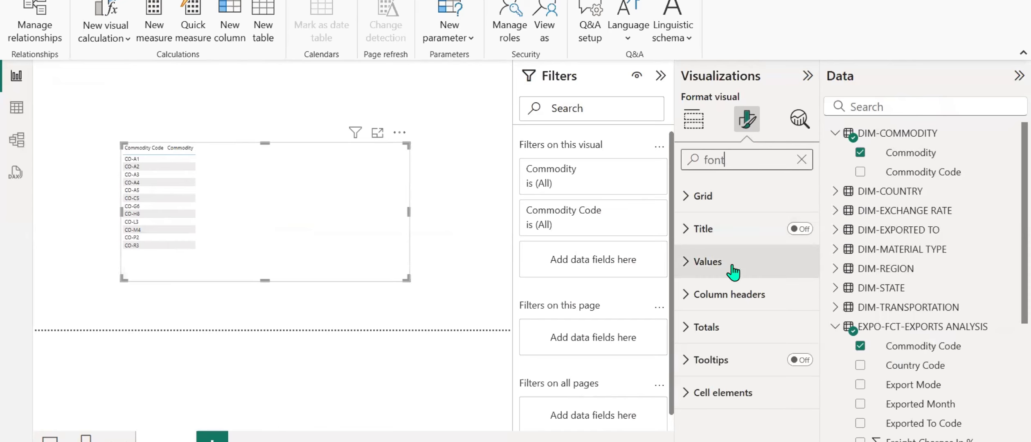
click(693, 119)
click(336, 318)
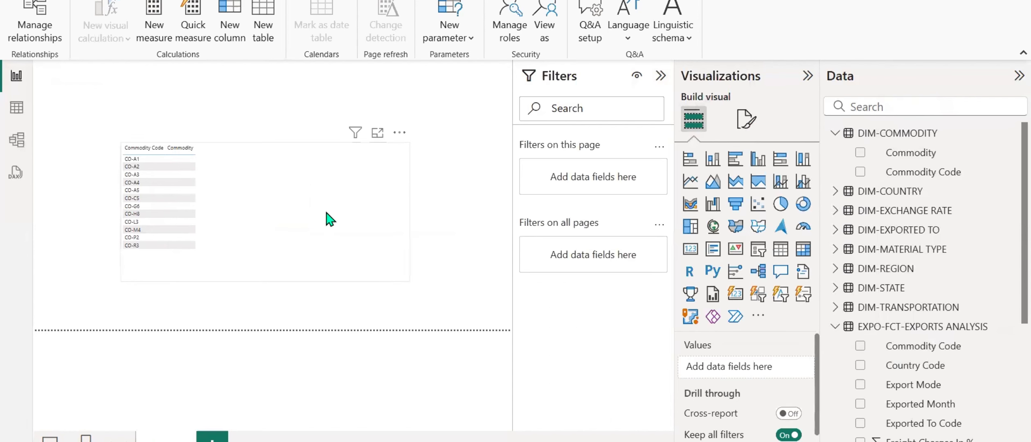
Set the table visual's global font size to 15, and make the visual taller and shift it toward the page's left edge.
click(326, 212)
click(746, 119)
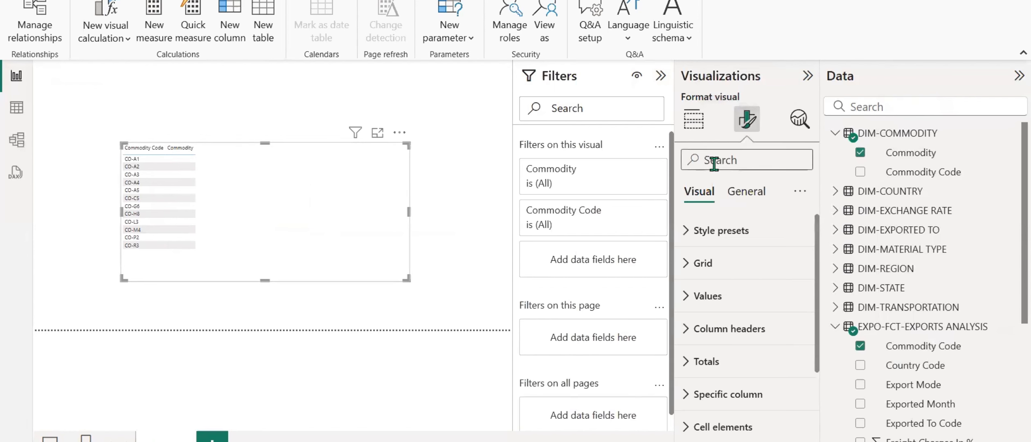
click(714, 160)
text(font)
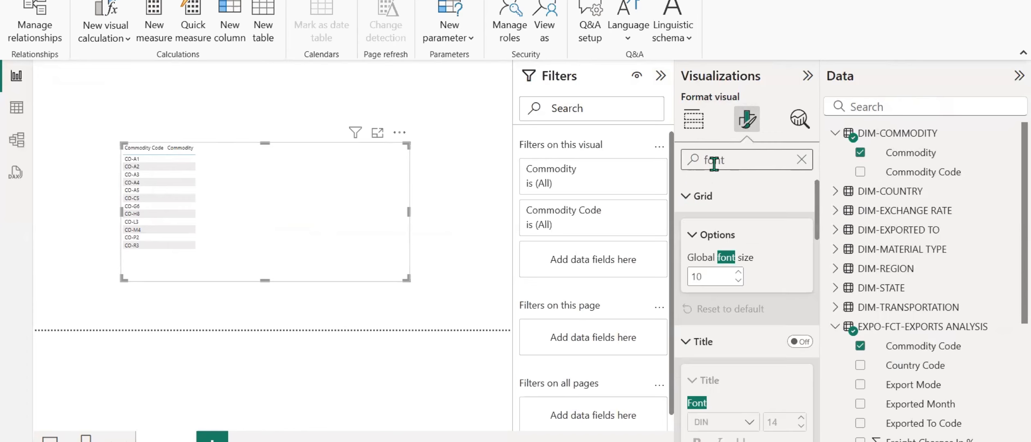
click(702, 272)
text(15)
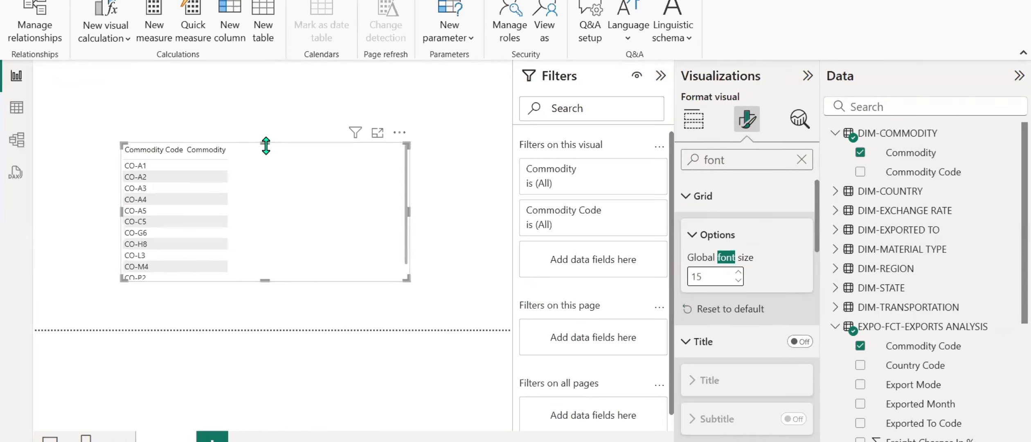
drag(270, 125, 270, 94)
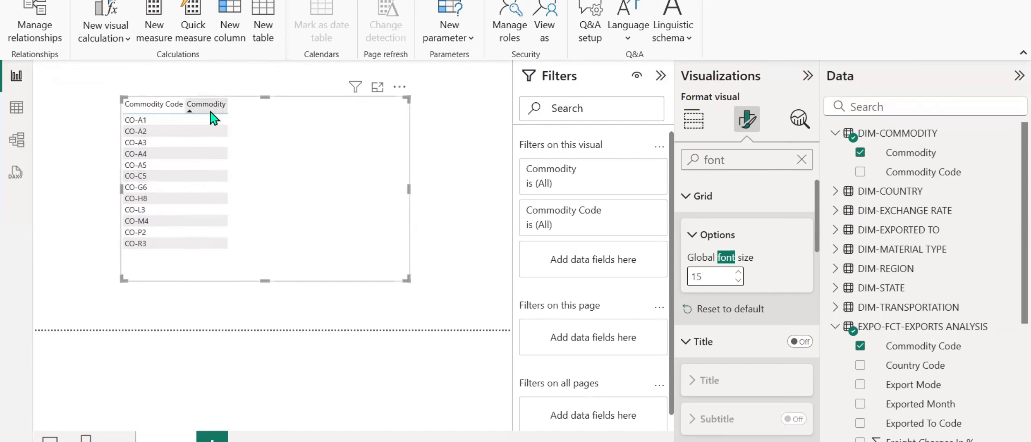
drag(306, 193, 233, 186)
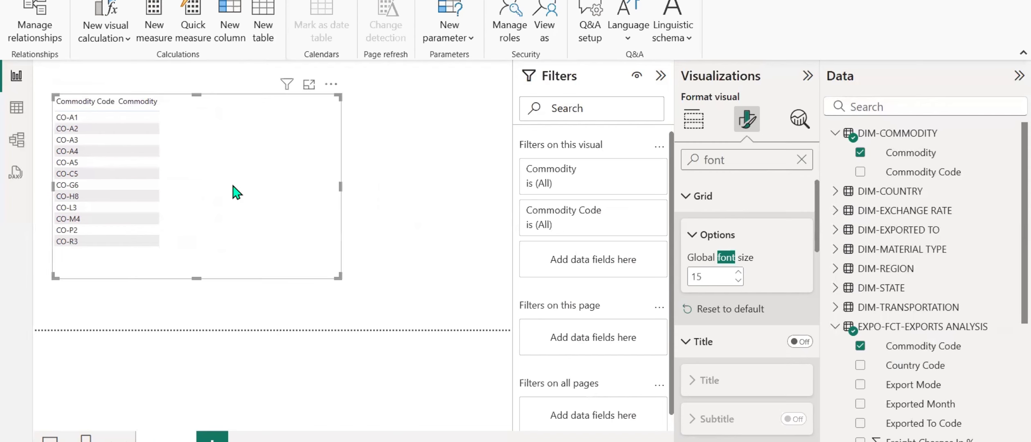
Remove Commodity from the table visual and narrow the visual to fit its Commodity Code column.
click(700, 122)
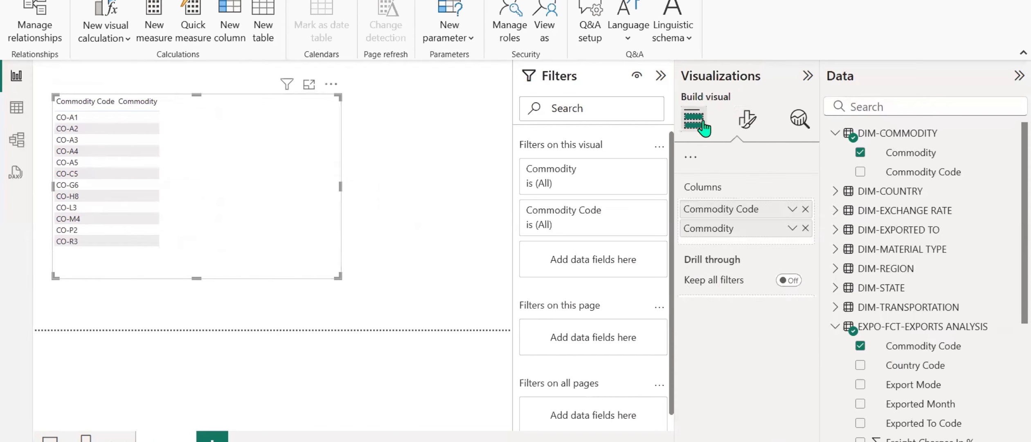
click(805, 386)
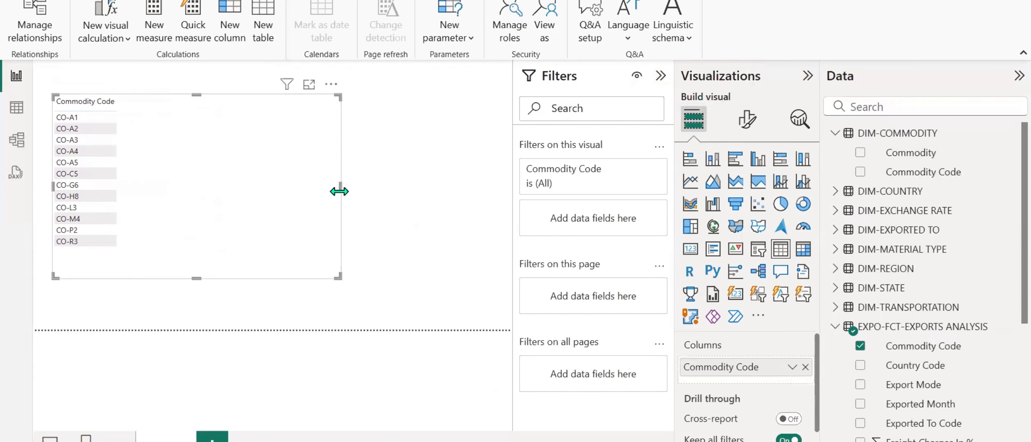
drag(339, 191, 151, 190)
Filter the field list by "commo" and add a second table visual showing Commodity Code from DIM-COMMODITY beside the first table.
click(888, 111)
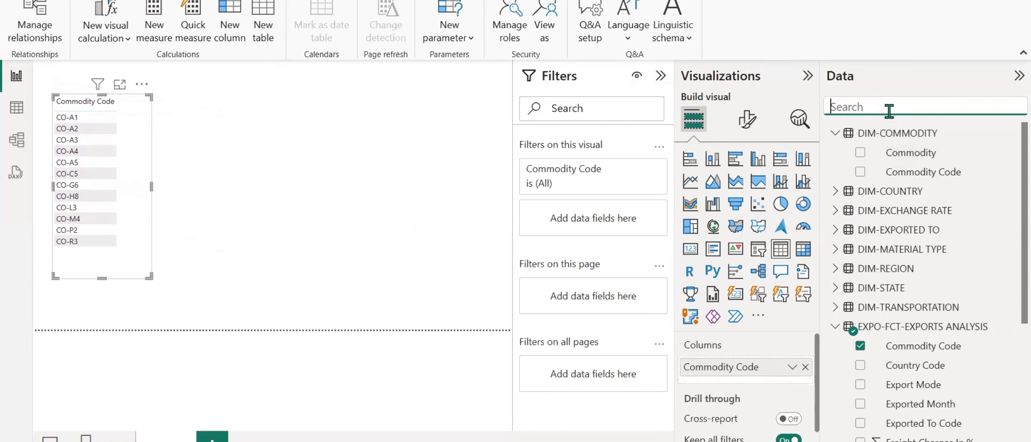
text(commo)
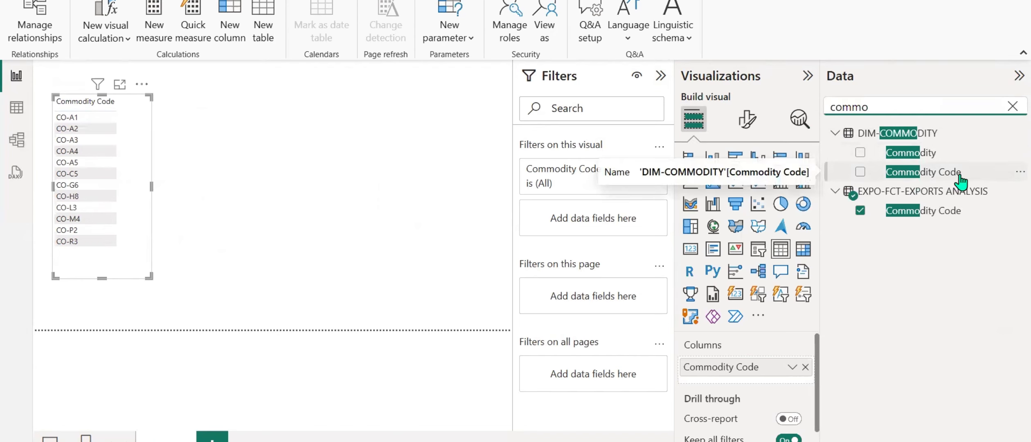
click(226, 211)
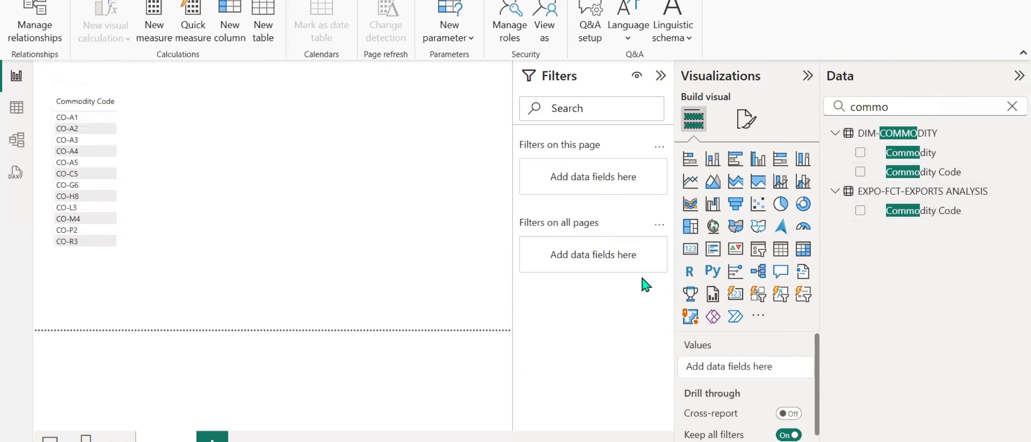
click(140, 124)
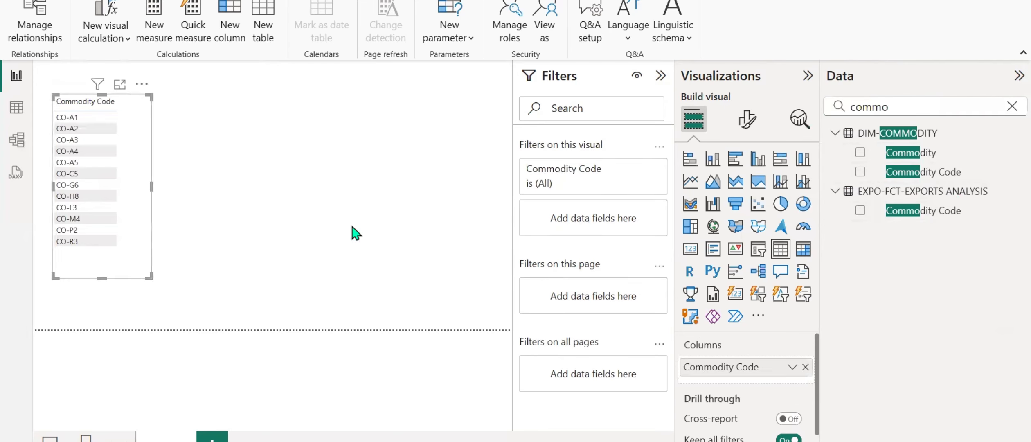
click(898, 210)
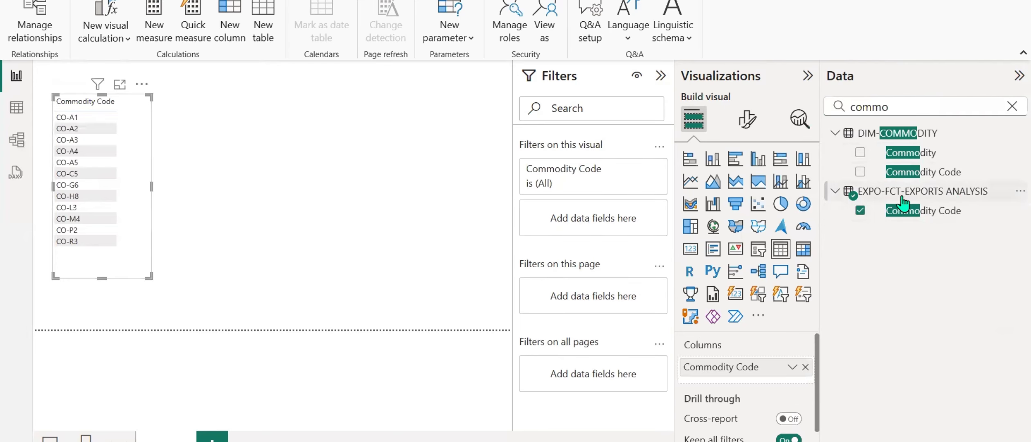
click(289, 158)
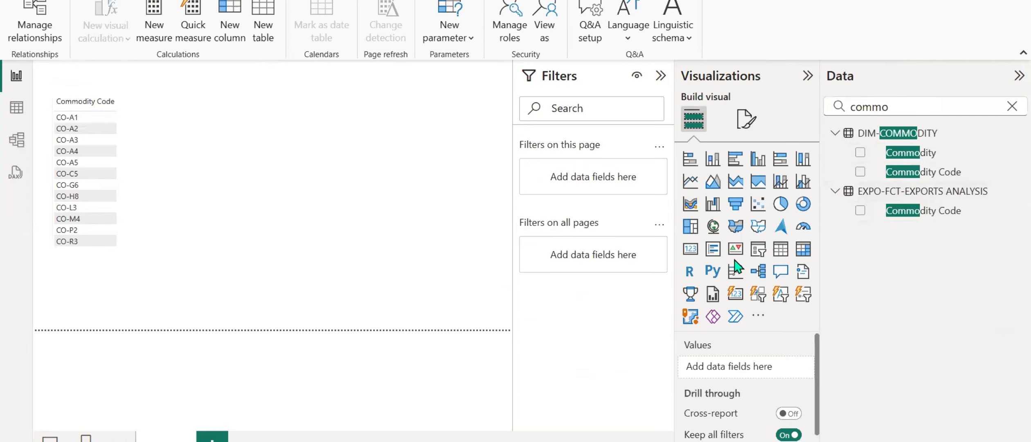
click(780, 251)
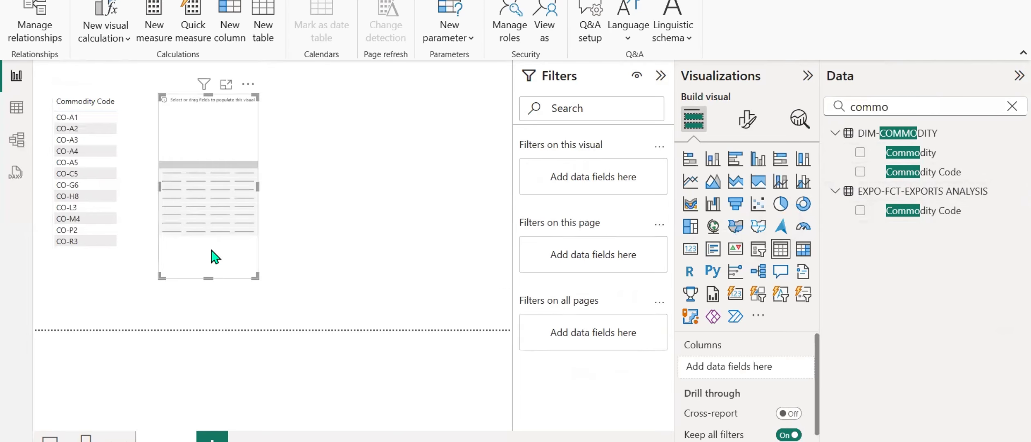
click(859, 172)
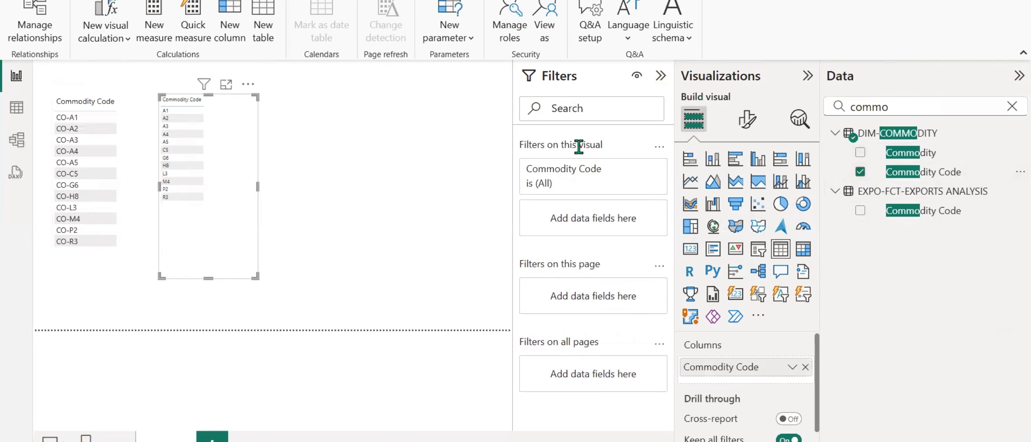
Set the global font size of the DIM-COMMODITY code table visual to 15.
click(747, 121)
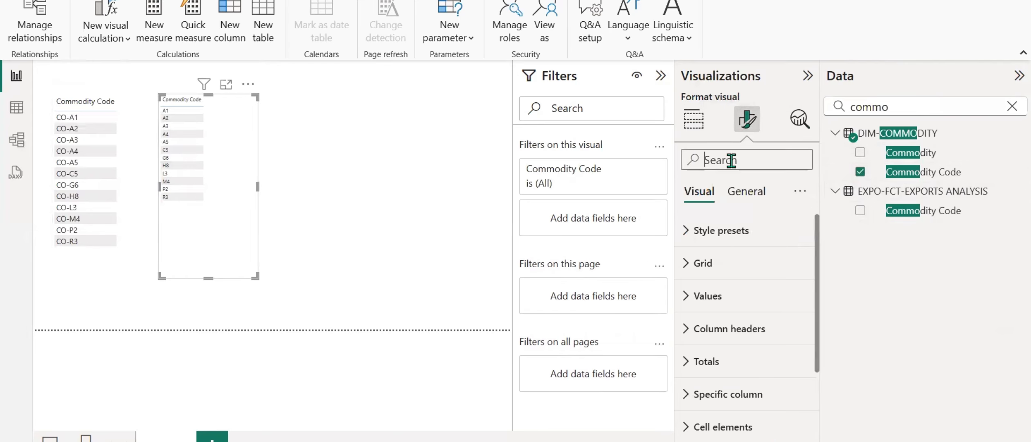
click(731, 160)
text(font)
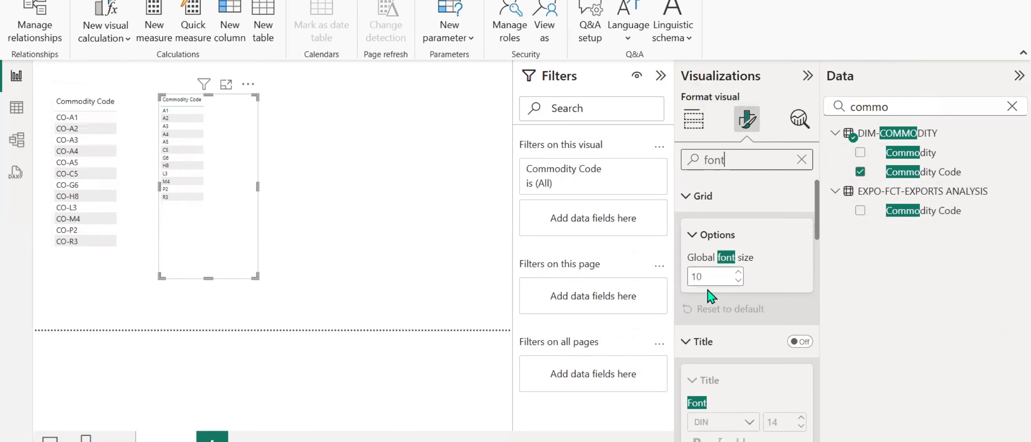
click(720, 276)
text(15)
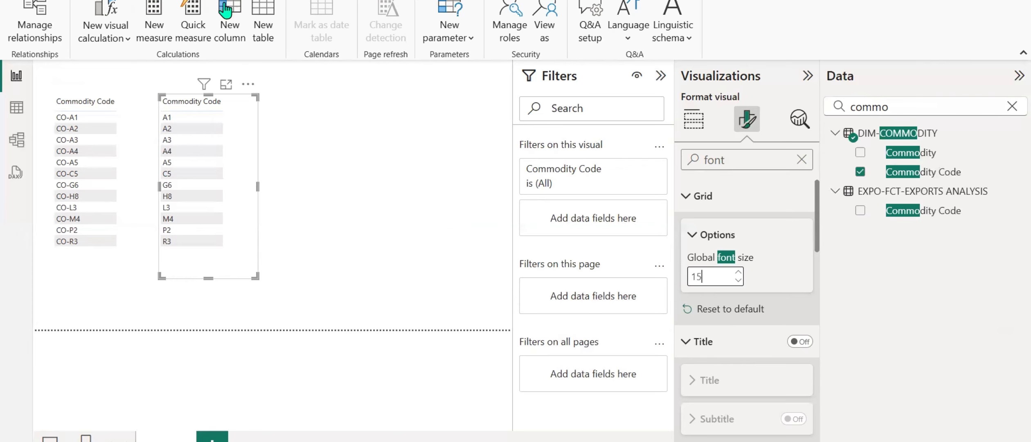
In Power Query, split the Commodity Code column of EXPO-FCT-EXPORTS ANALYSIS by the "-" delimiter at each occurrence.
click(58, 0)
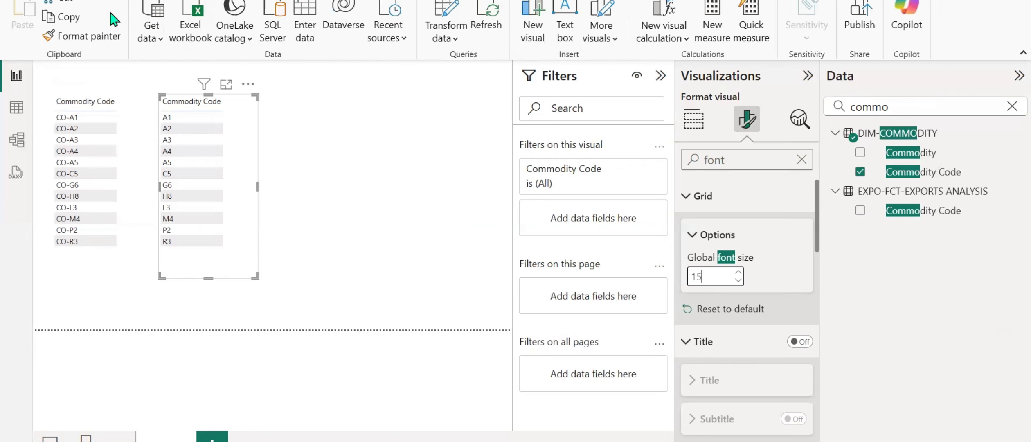
click(447, 10)
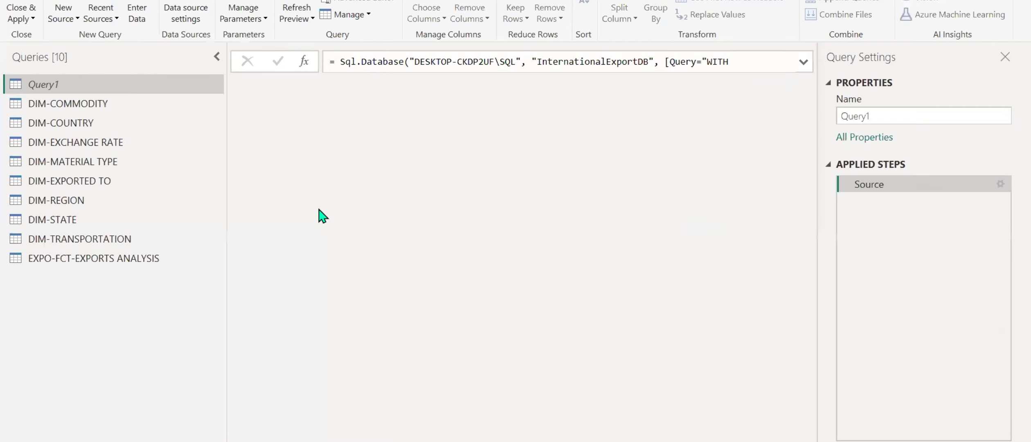
click(70, 104)
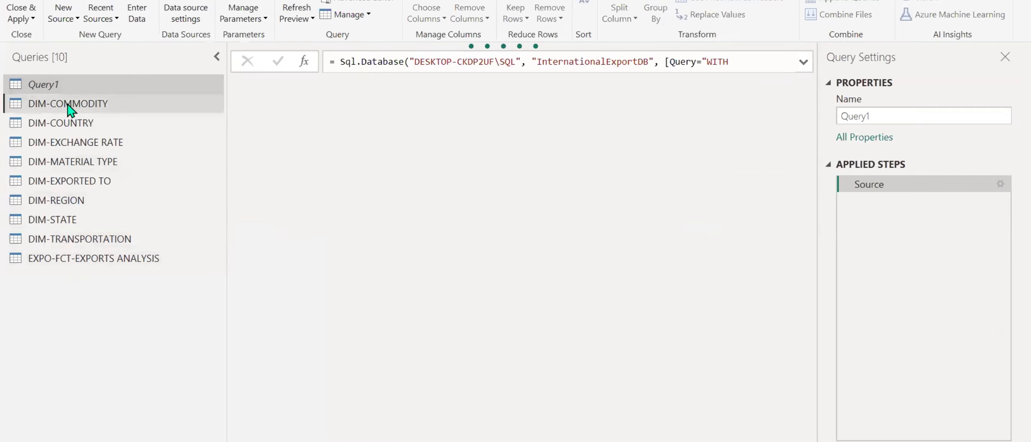
click(68, 262)
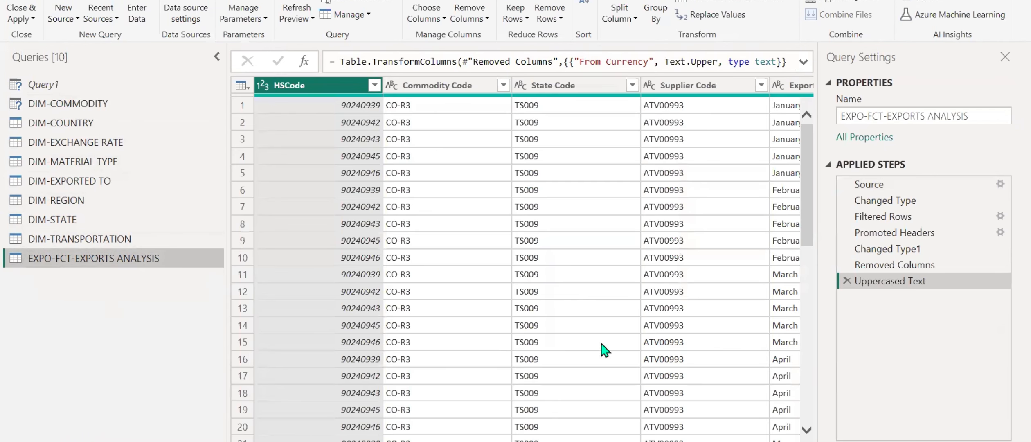
click(423, 87)
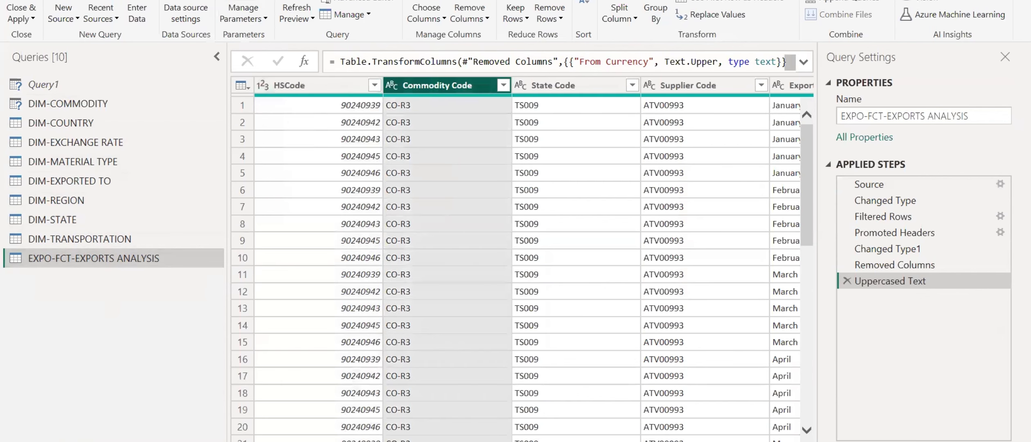
click(102, 0)
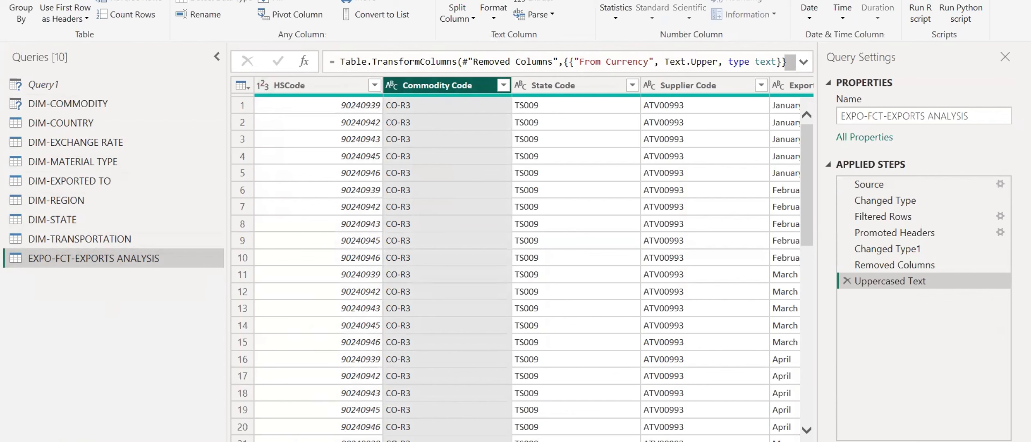
click(62, 0)
click(620, 13)
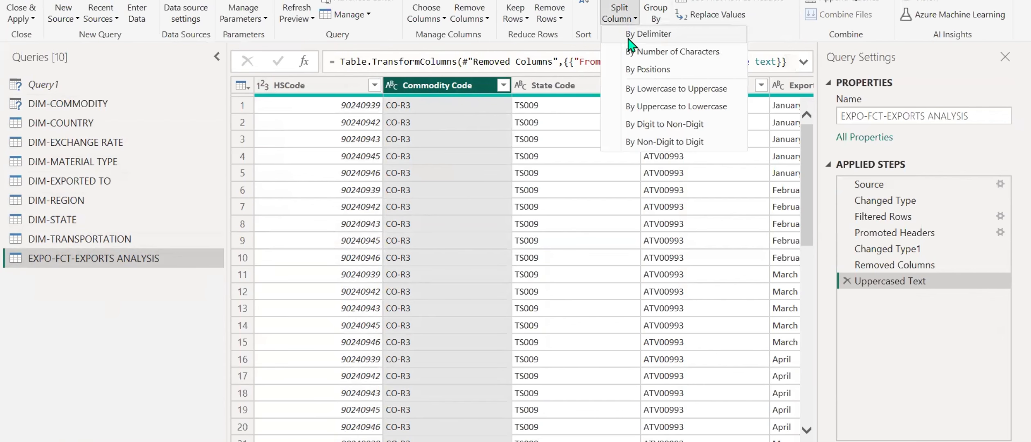
click(629, 38)
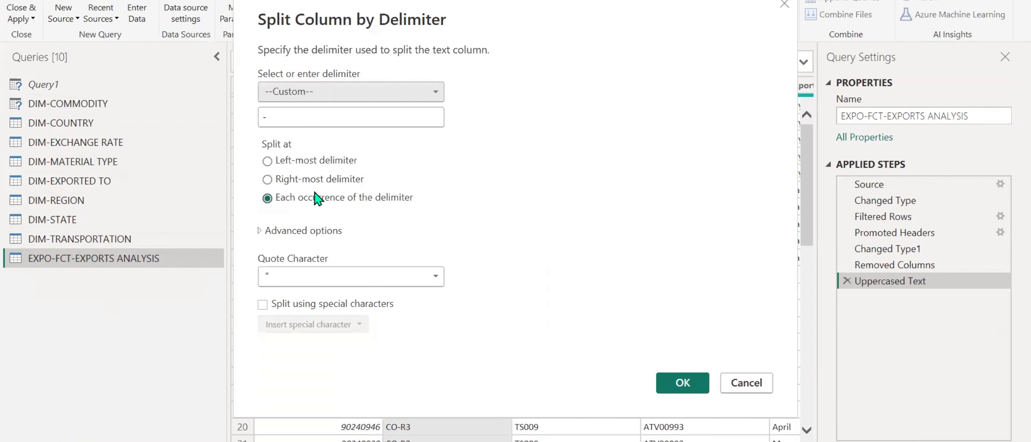
click(696, 382)
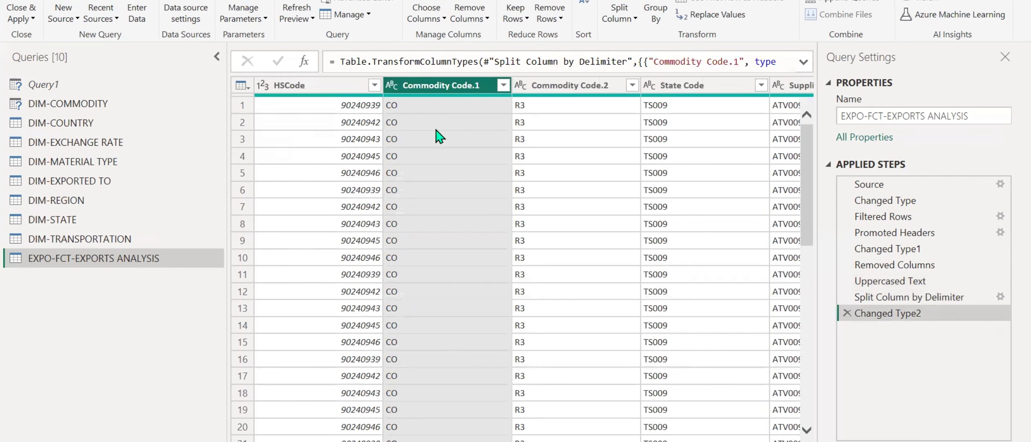
Rename the two split columns to Commodity Code Prefix and Commodity Code.
double_click(468, 87)
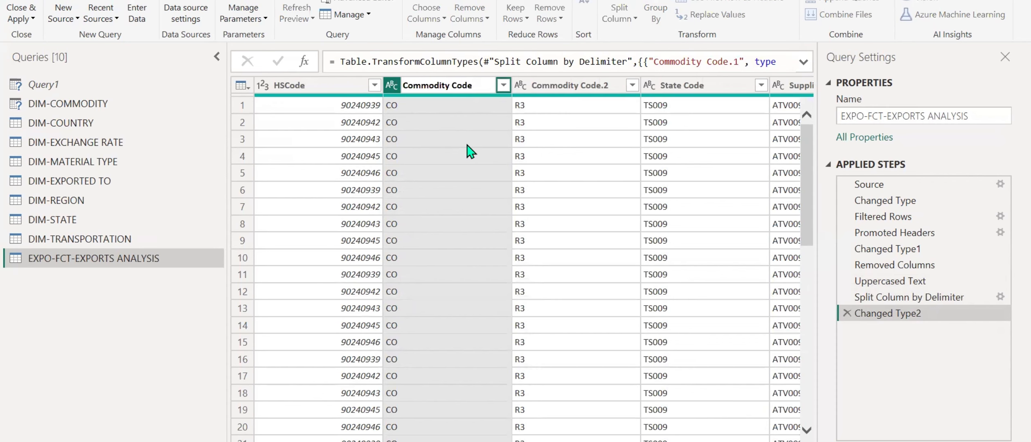
text(Prefix)
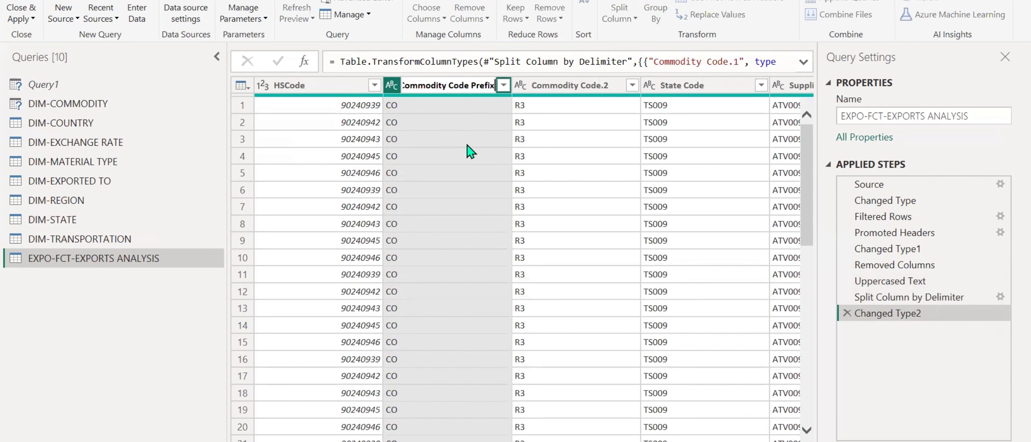
key(Return)
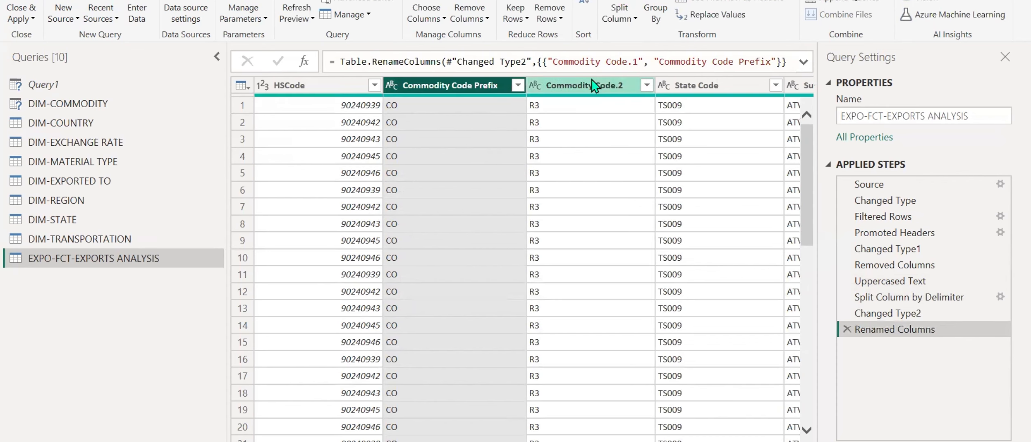
double_click(595, 86)
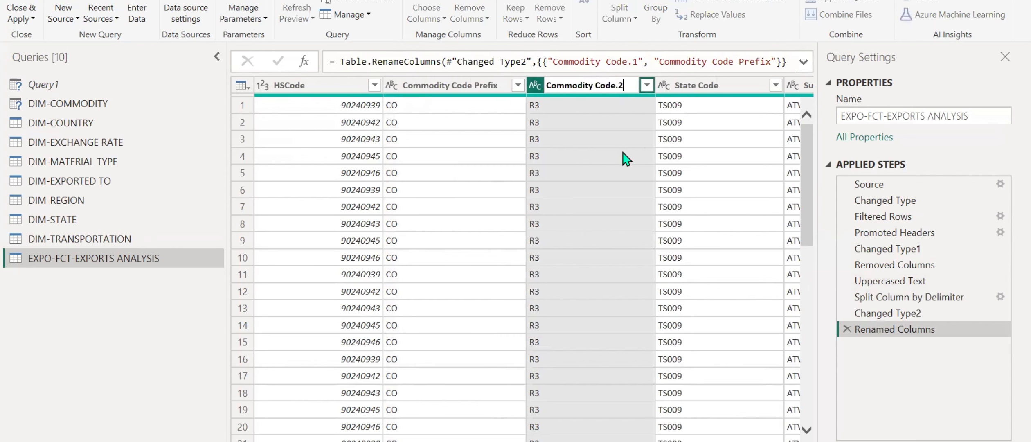
key(Return)
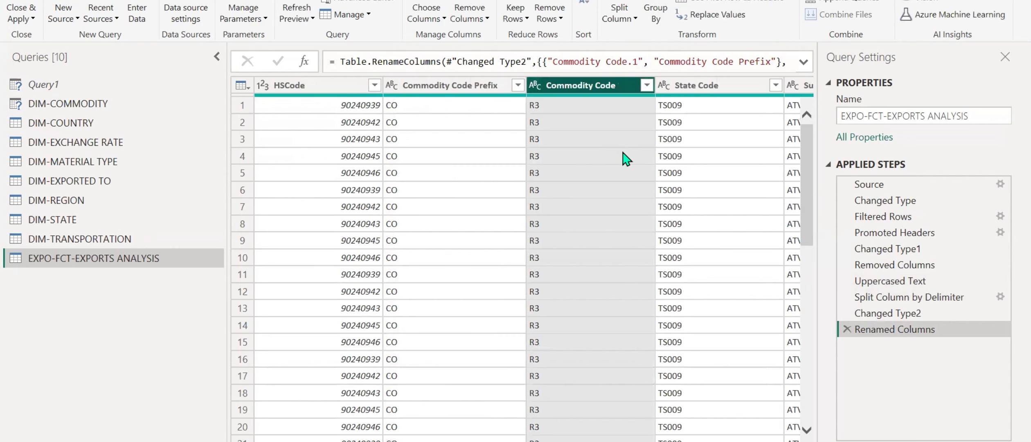
Reload the DIM-COMMODITY query preview, then apply the query changes and return to the report.
click(86, 106)
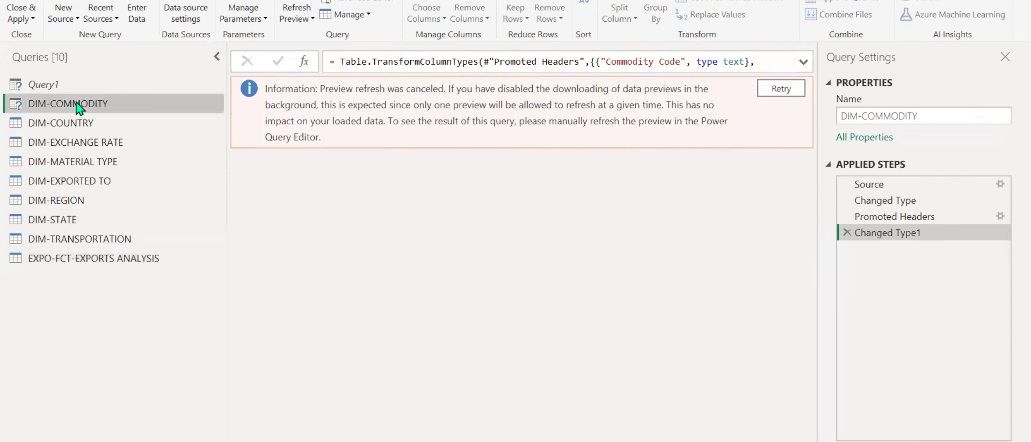
click(770, 88)
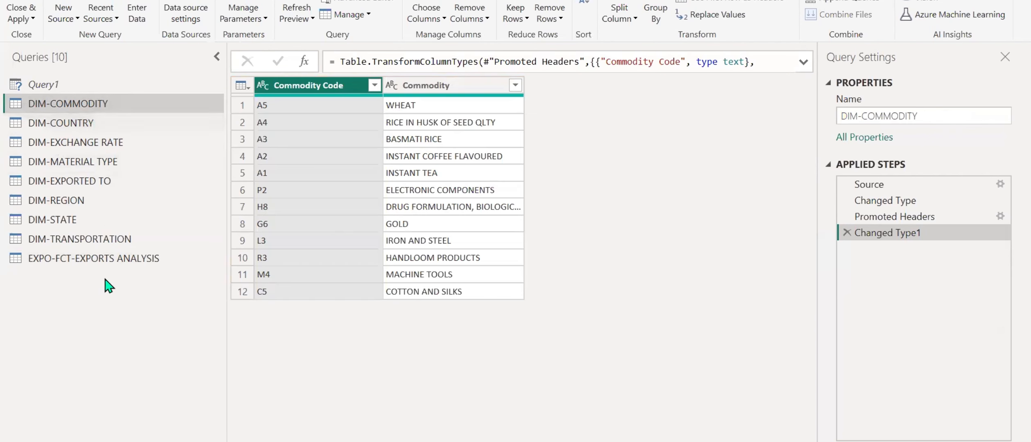
click(15, 21)
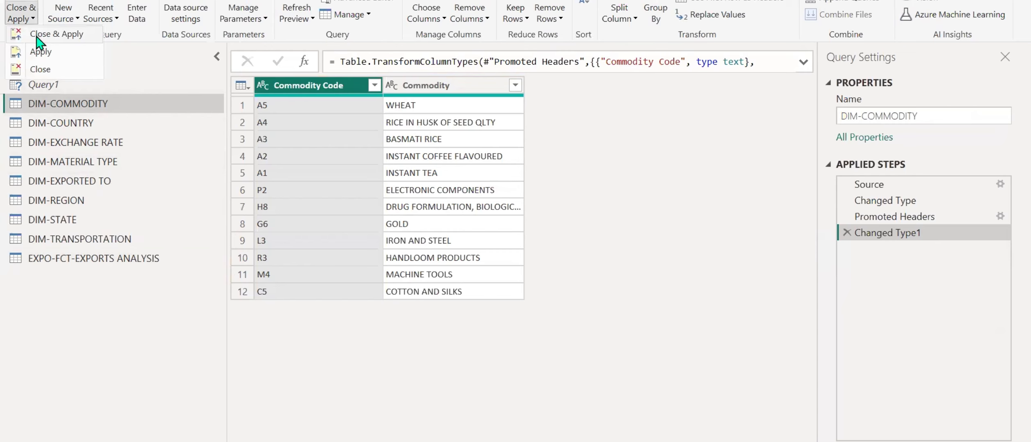
click(33, 352)
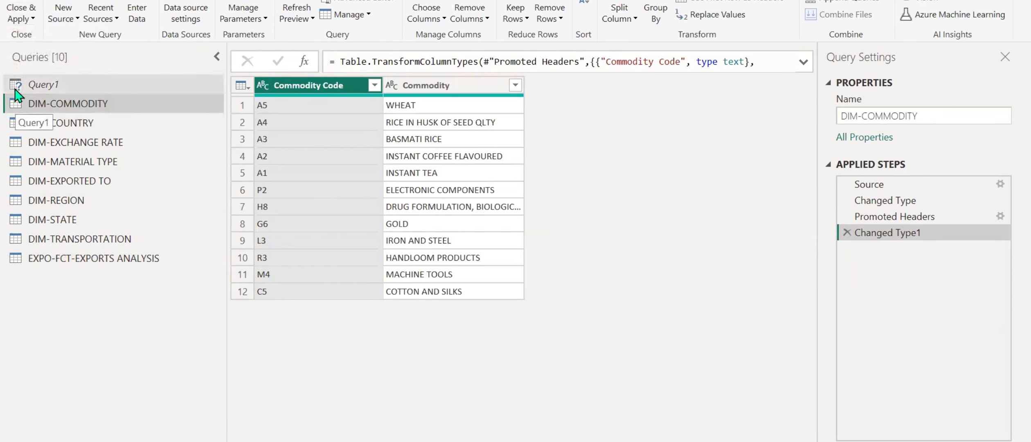
right_click(61, 85)
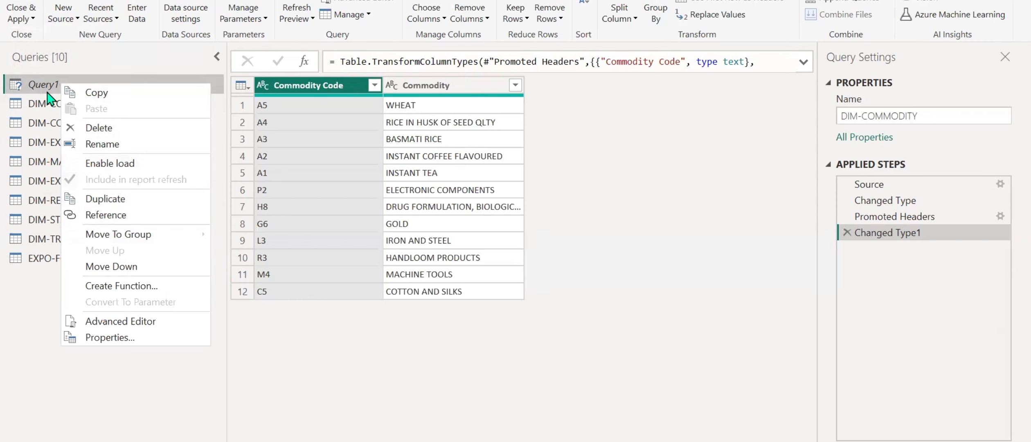
click(32, 21)
click(32, 34)
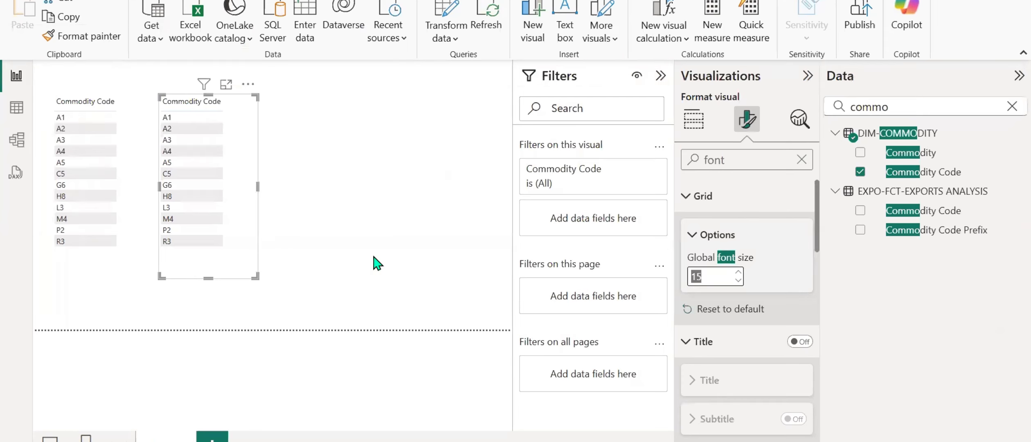
Check the model diagram, move the DIM-COMMODITY code table toward the page's right edge, and add Commodity to the fact-table code visual.
click(17, 141)
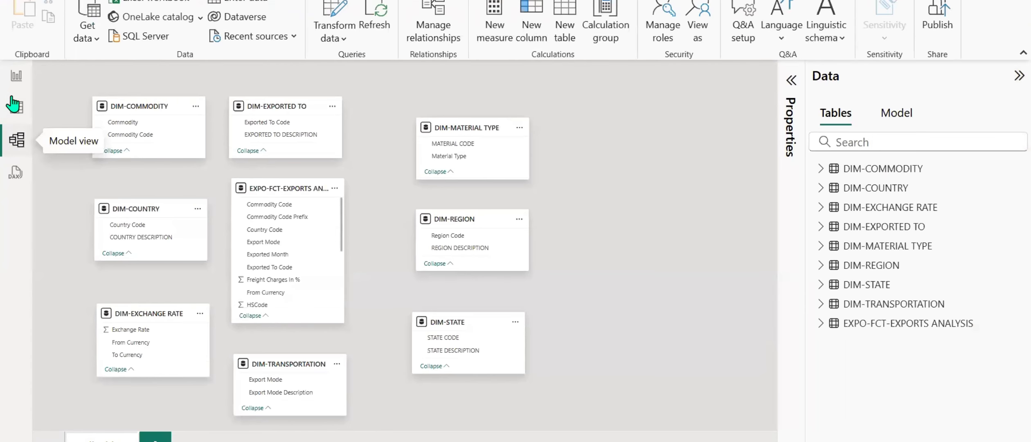
click(16, 76)
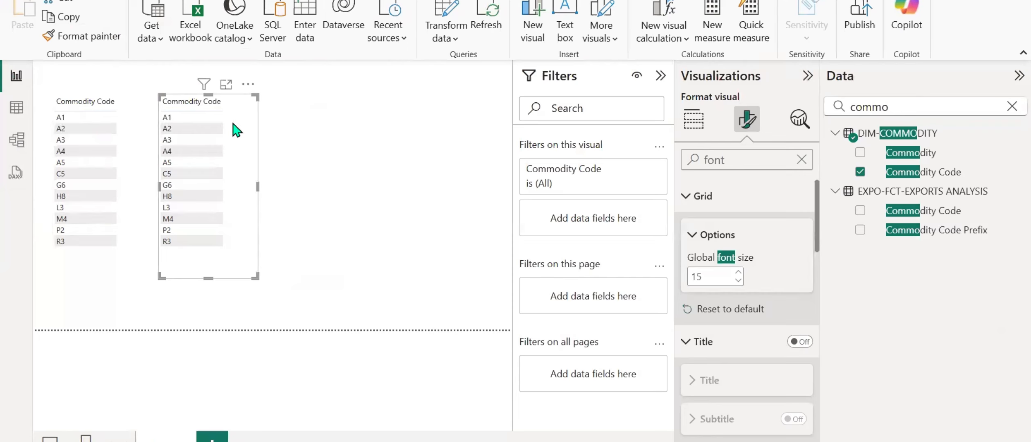
drag(242, 124, 460, 102)
click(138, 131)
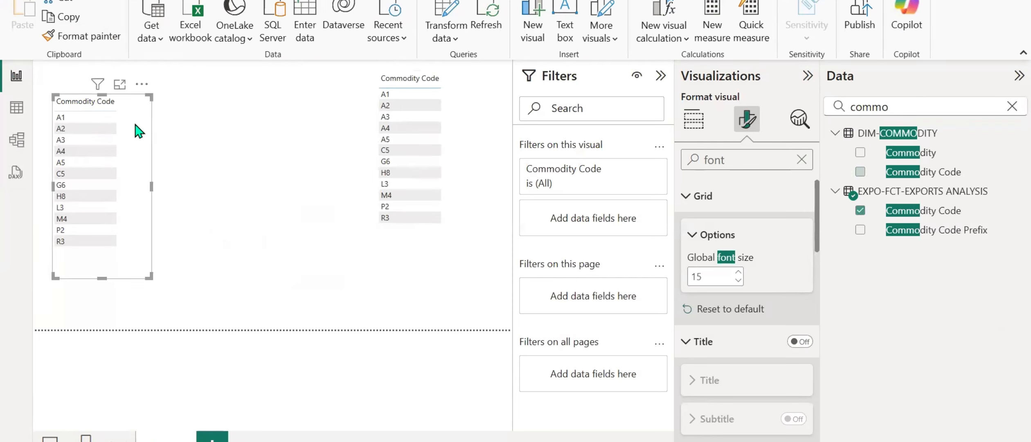
click(861, 153)
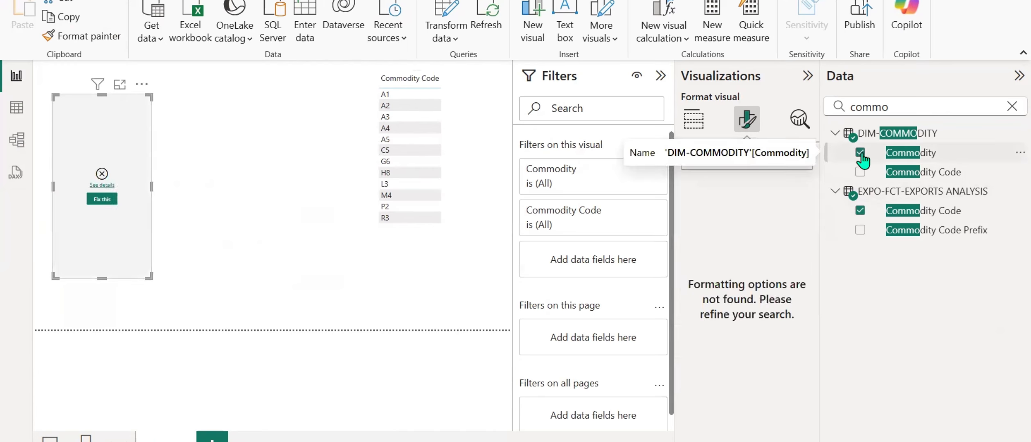
Widen the table visual containing Commodity Code and Commodity to roughly twice its width.
click(153, 188)
click(148, 198)
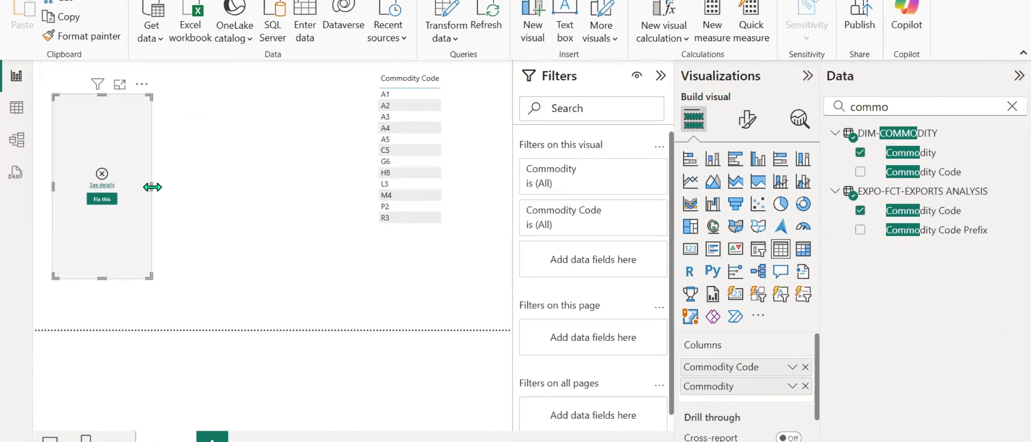
drag(153, 186, 241, 187)
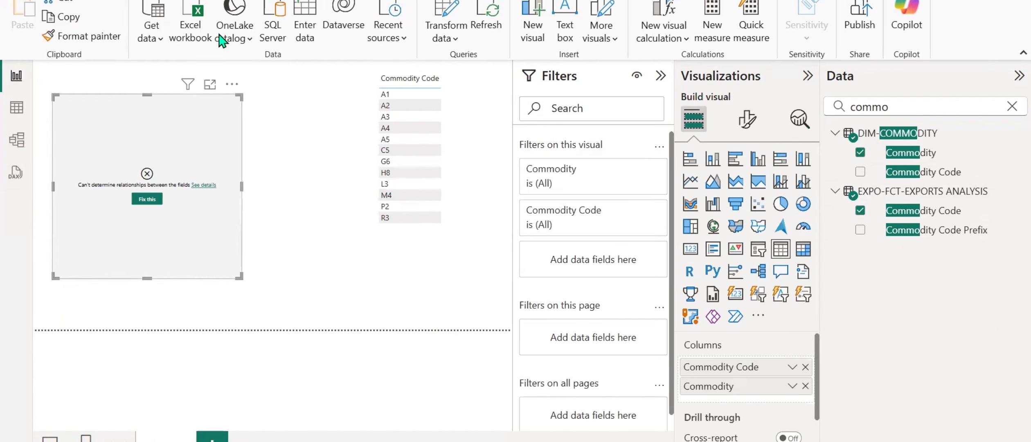
Create an active many-to-one, single-direction relationship from EXPO-FCT-EXPORTS ANALYSIS to DIM-COMMODITY on Commodity Code.
click(200, 0)
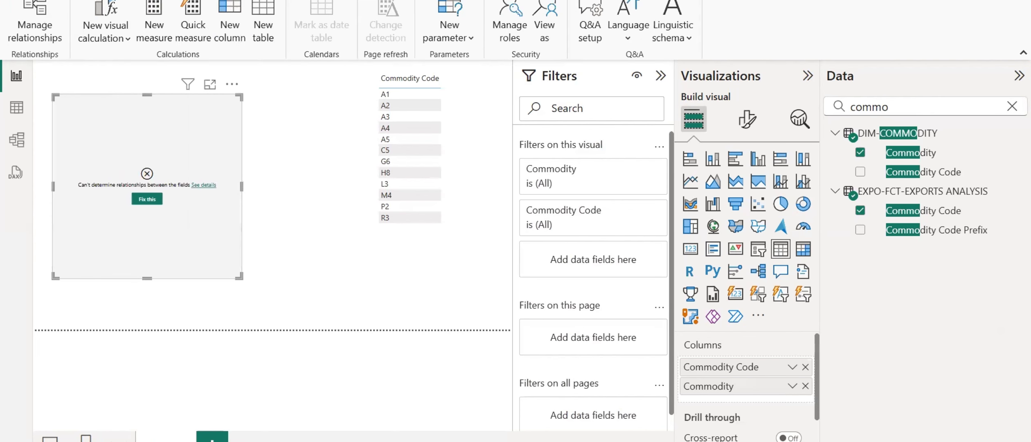
click(46, 36)
click(296, 16)
click(534, 51)
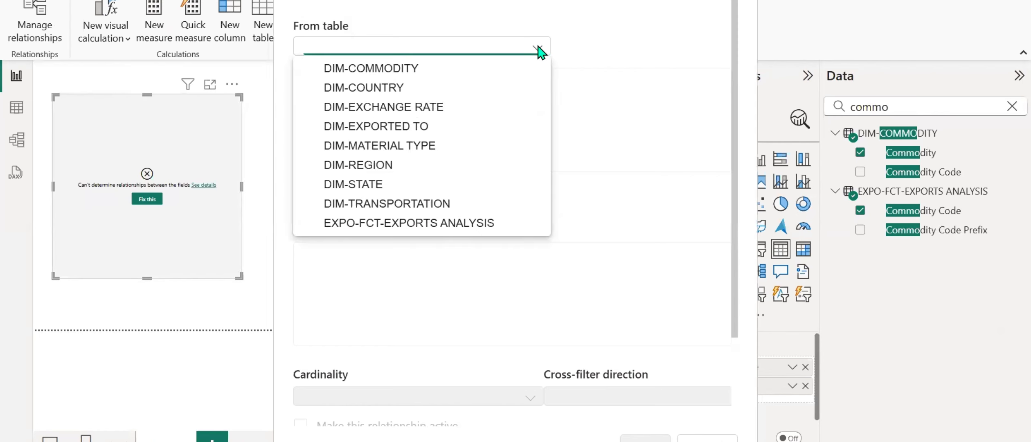
click(396, 222)
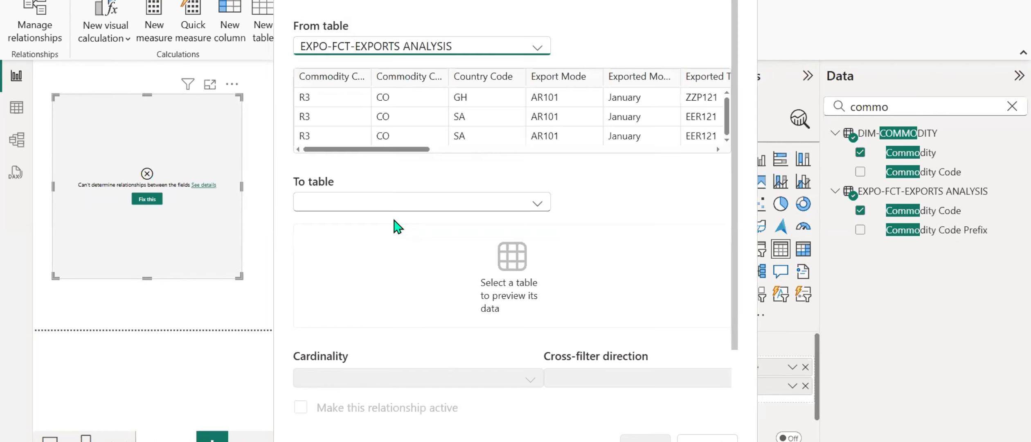
click(426, 213)
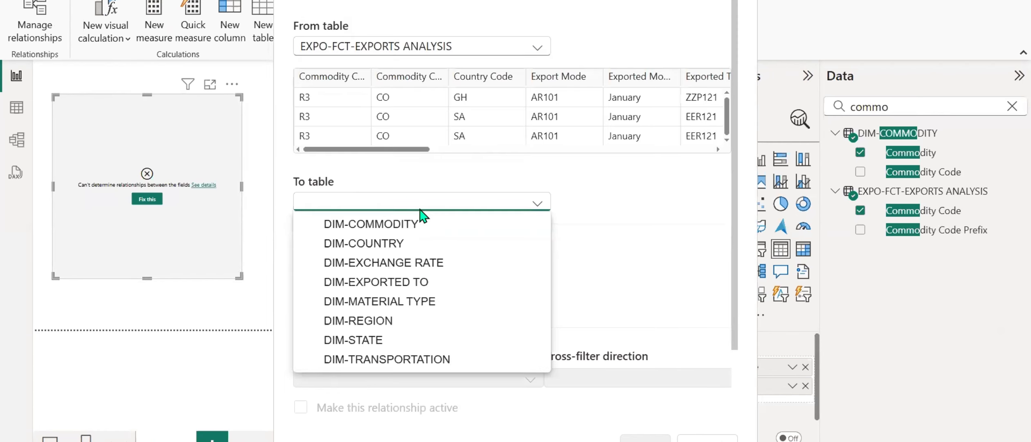
click(399, 227)
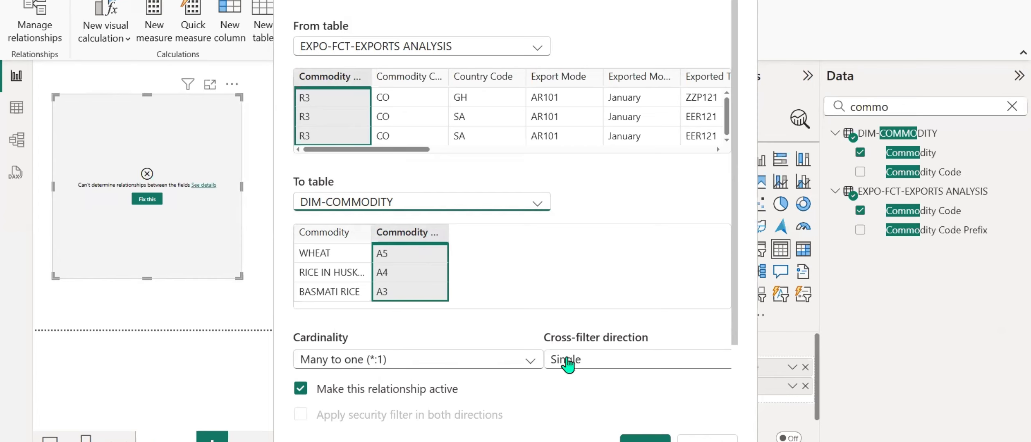
click(645, 439)
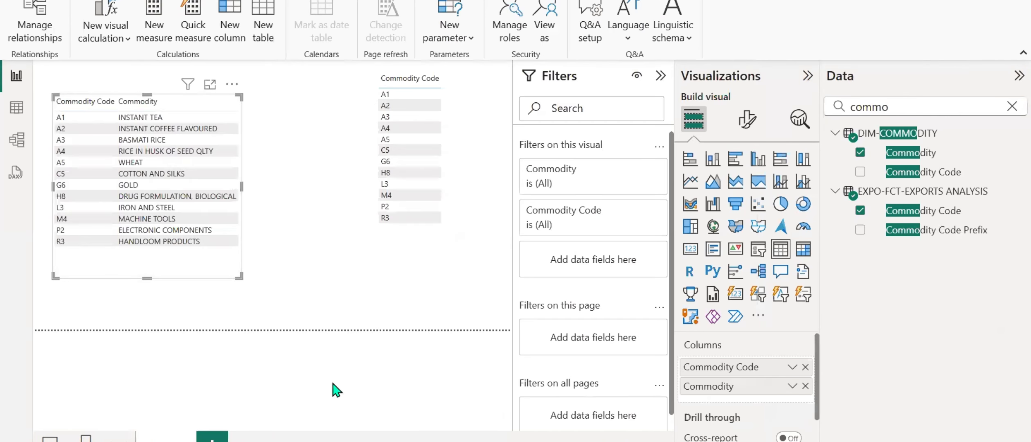
click(830, 438)
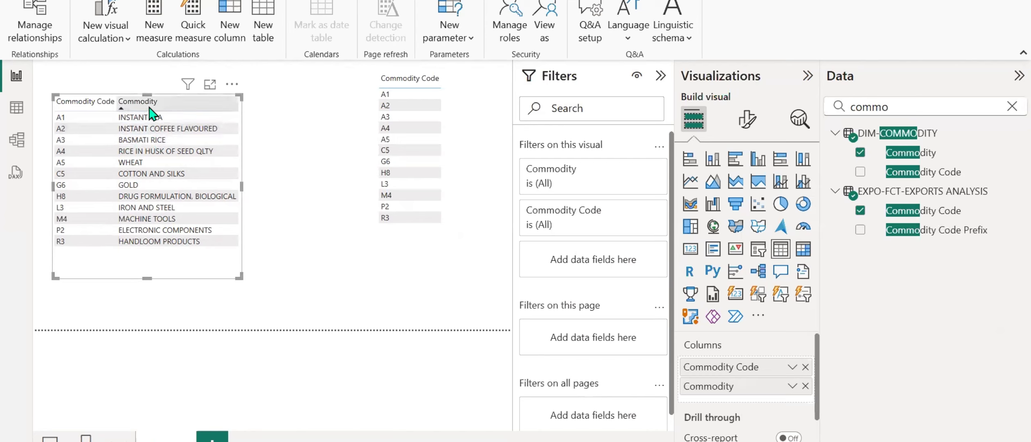
Test cross-filtering between the two tables with A1 and INSTANT TEA, and move the commodity table up to the page's upper edge.
click(468, 107)
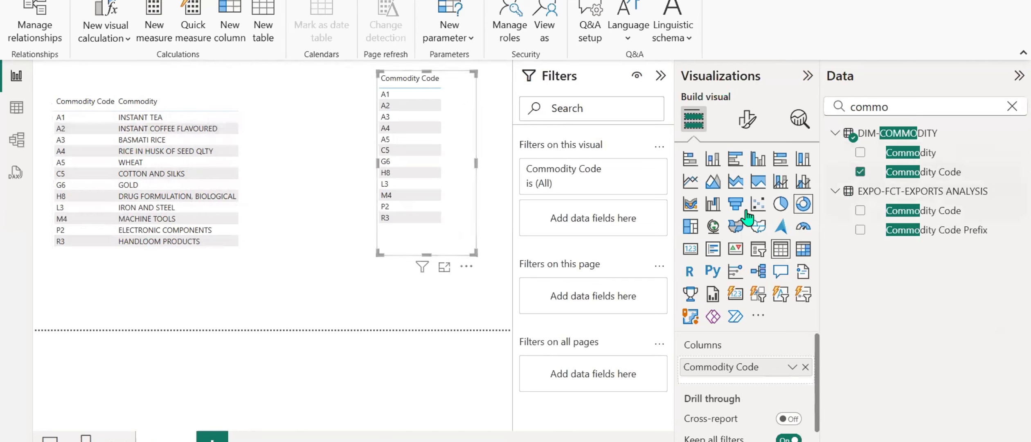
click(391, 95)
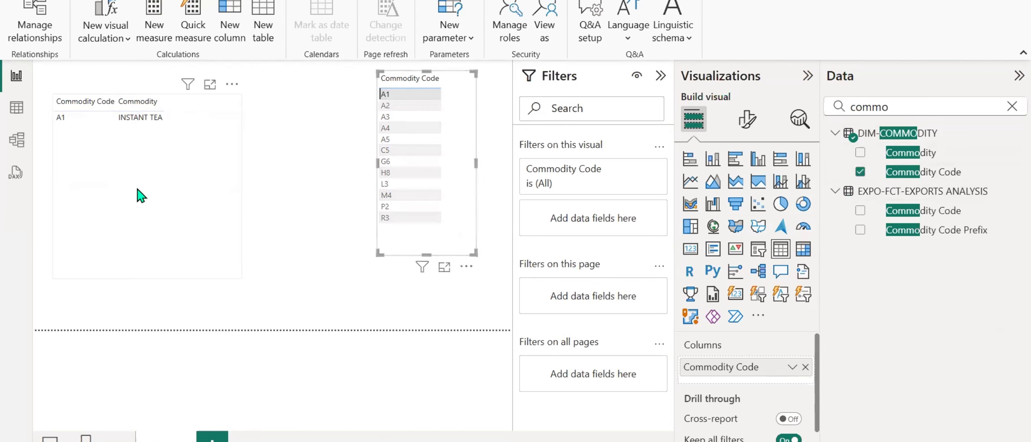
drag(142, 195, 135, 168)
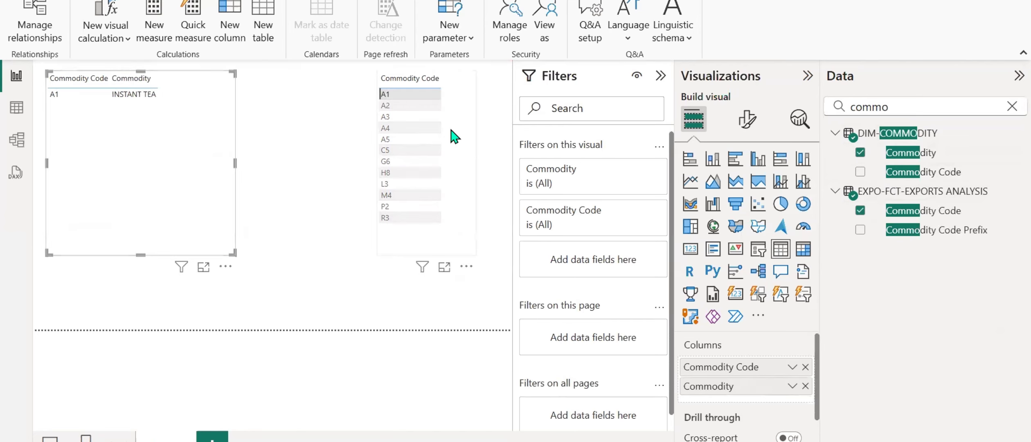
click(470, 149)
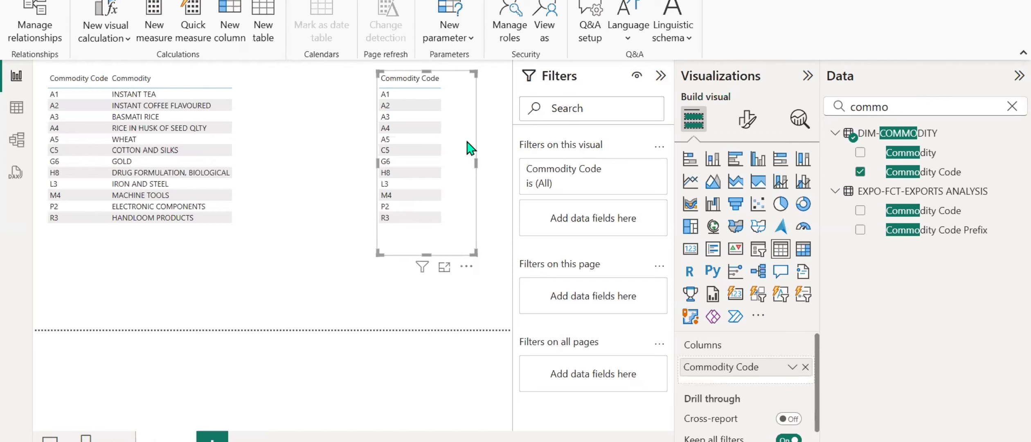
click(144, 97)
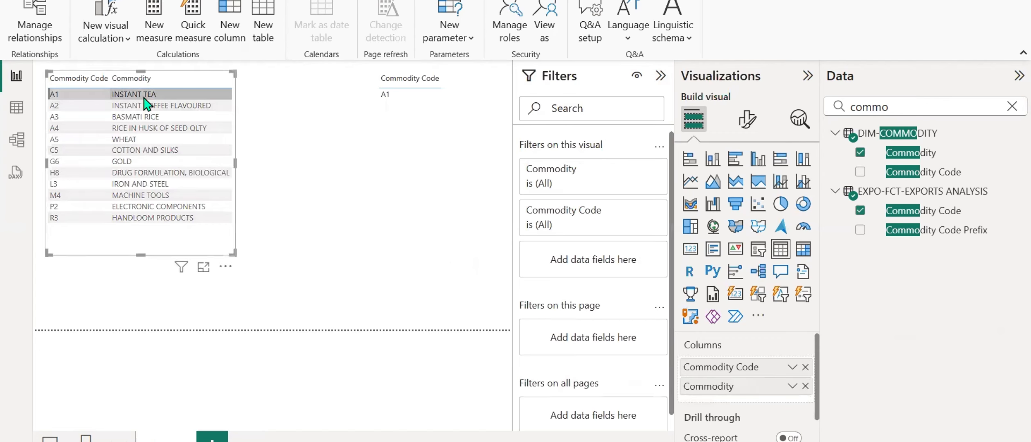
click(144, 97)
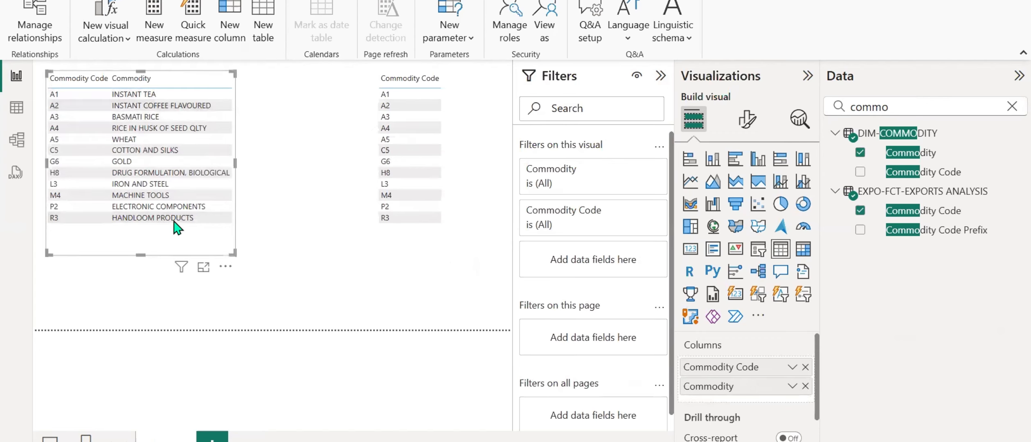
click(159, 243)
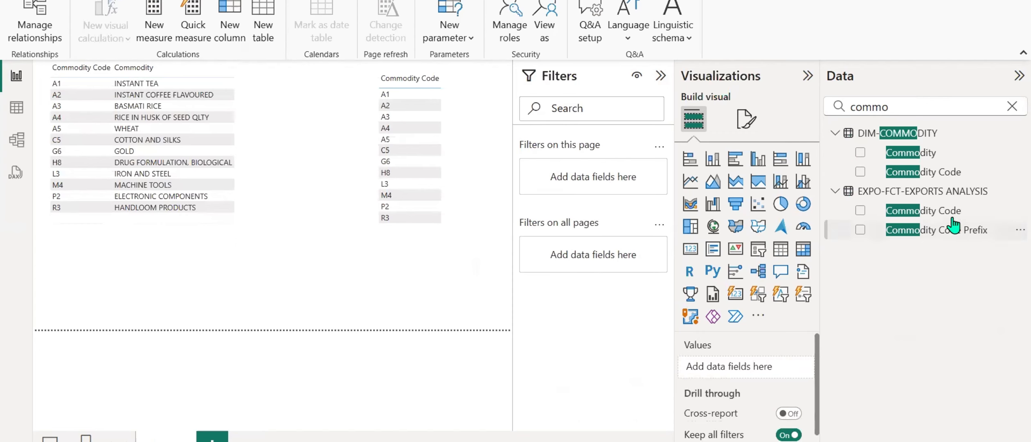
Add a table of the fact table's Commodity Code, test filtering by A1, and place it between the existing tables with more height.
drag(944, 211, 285, 276)
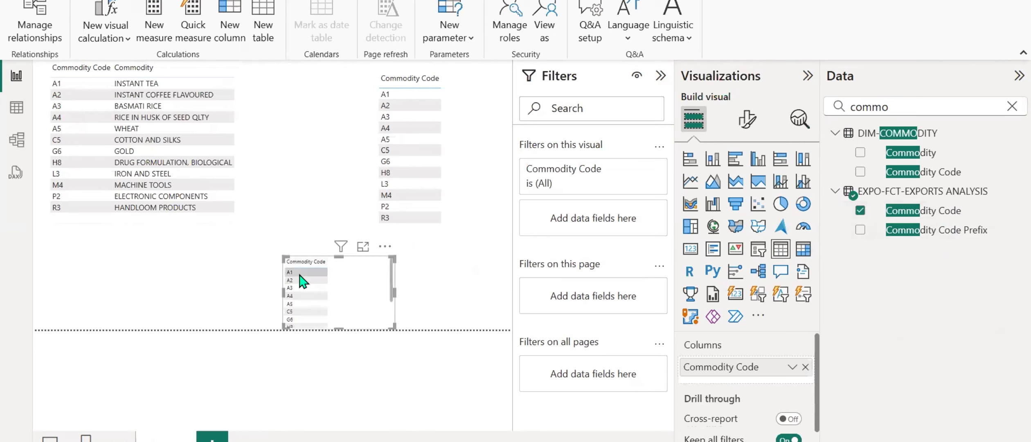
click(300, 274)
click(301, 274)
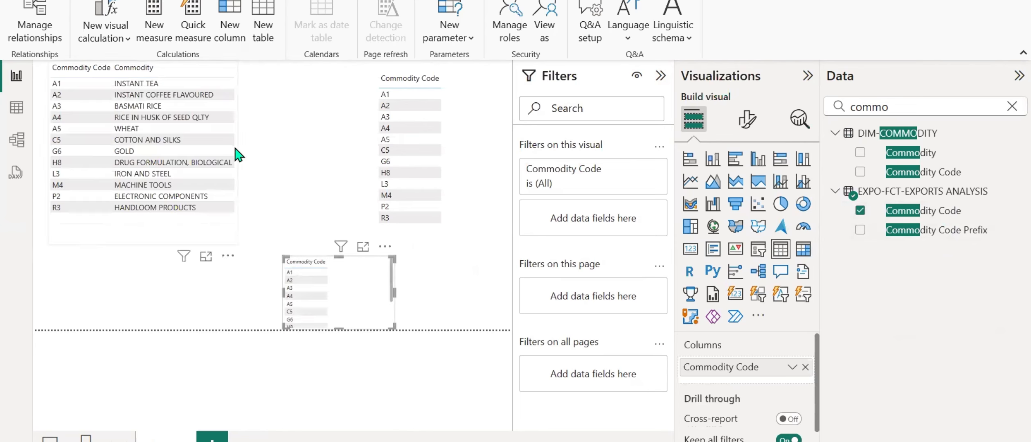
drag(348, 299, 310, 125)
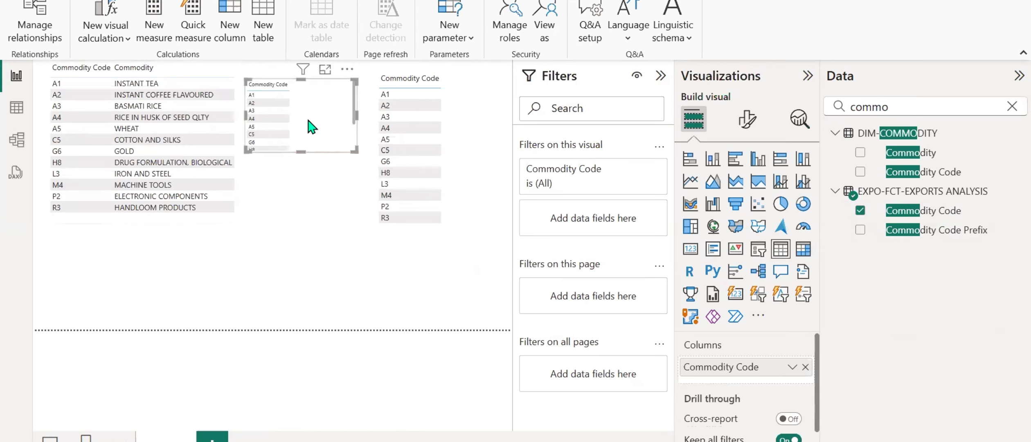
drag(300, 152, 301, 204)
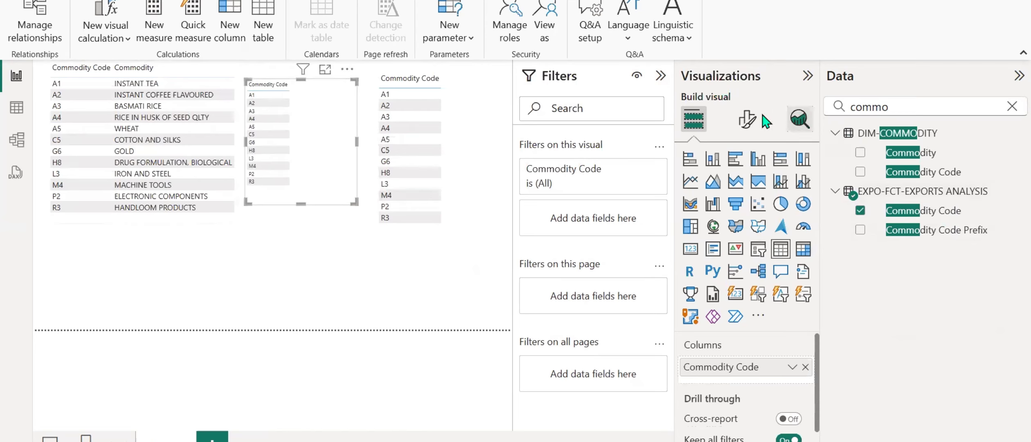
Set the new fact code table's global font size to 15 and extend its height to fit all rows.
click(747, 119)
text(f)
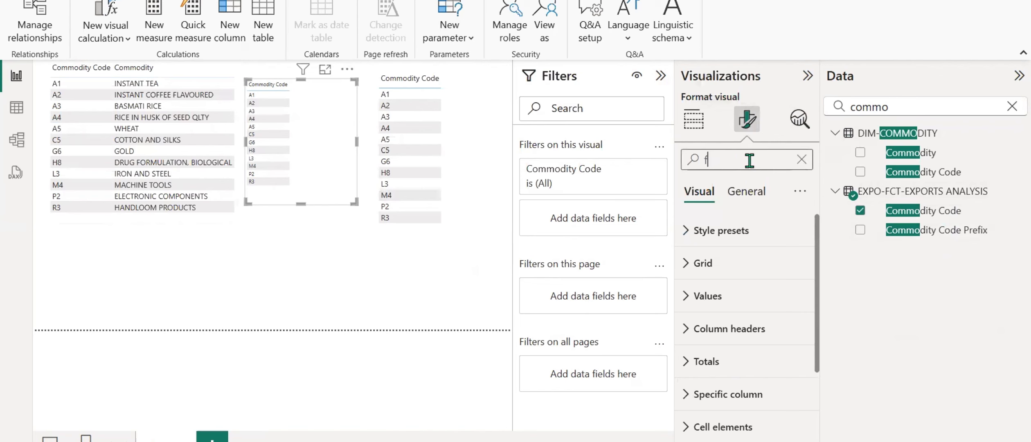
text(ont)
double_click(710, 277)
text(1)
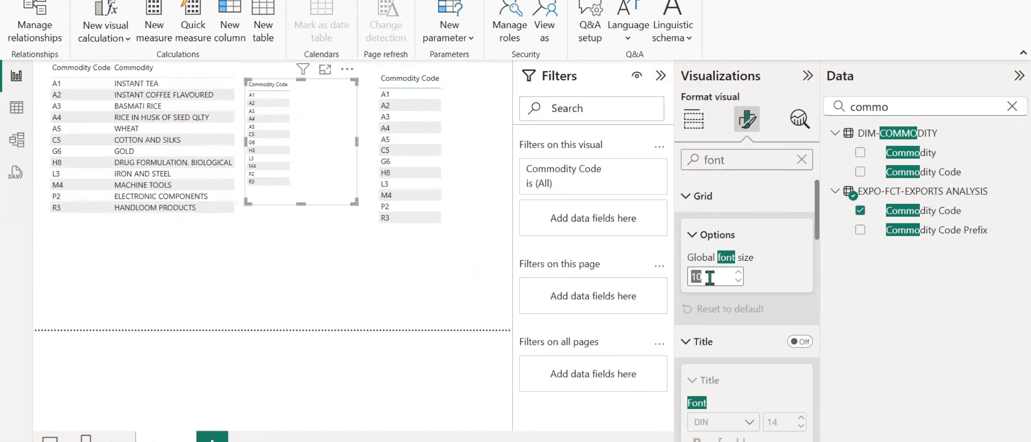
text(5)
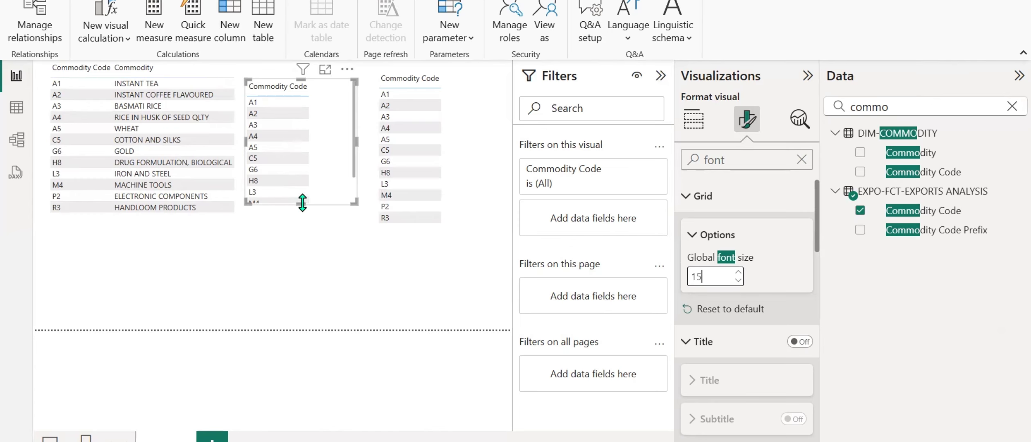
drag(301, 204, 303, 266)
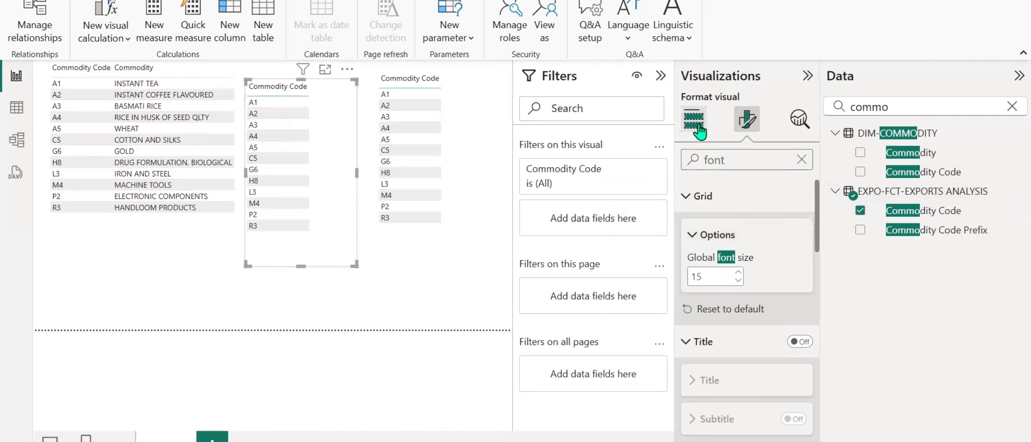
Turn on the title of the fact code table and set its text to Commodity Fact.
double_click(739, 160)
text(t)
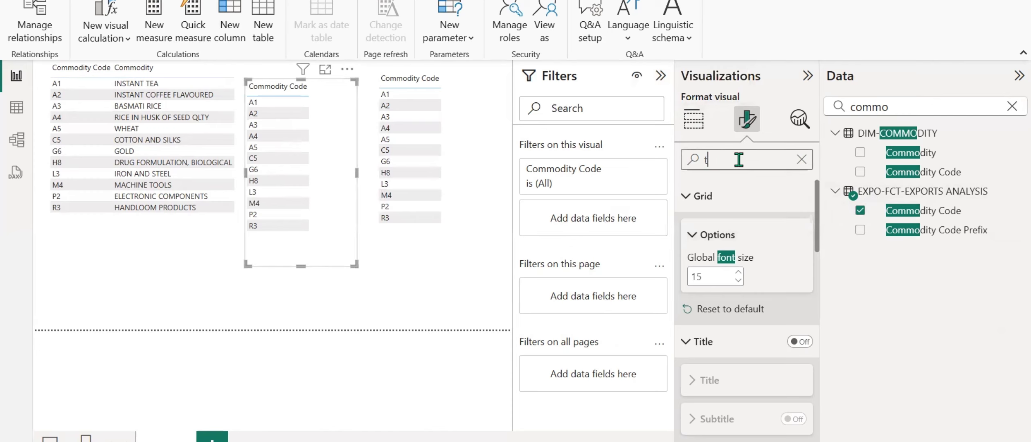
text(itl)
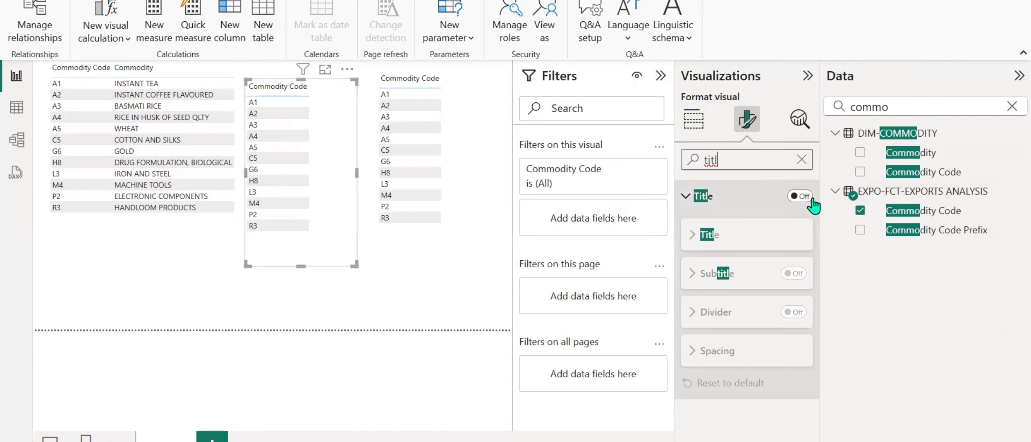
click(799, 197)
click(695, 235)
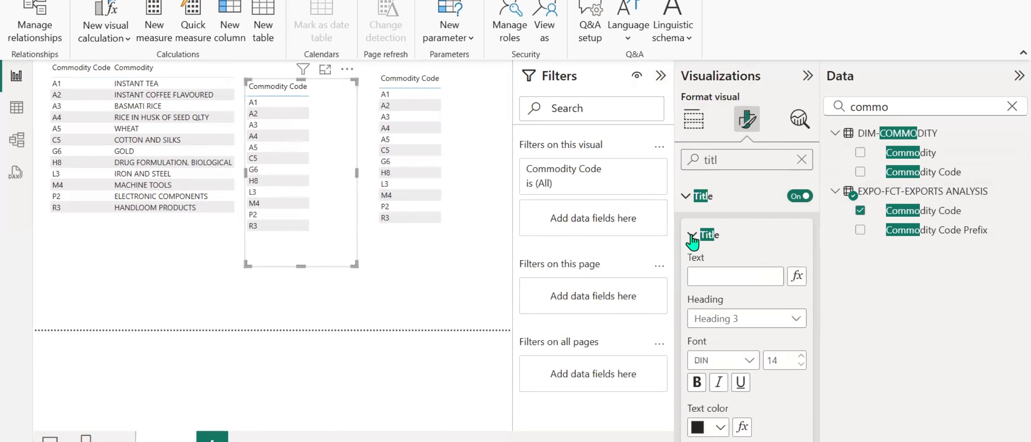
click(697, 277)
text(Commo)
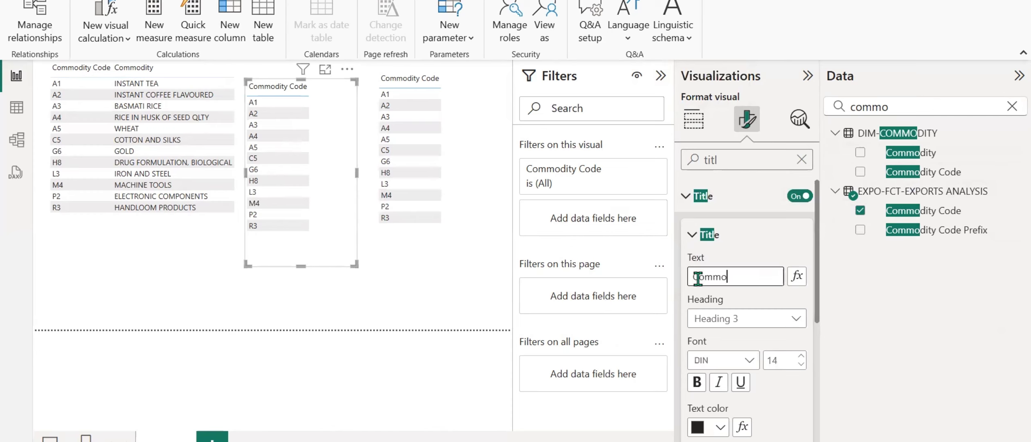
text(dity Fact)
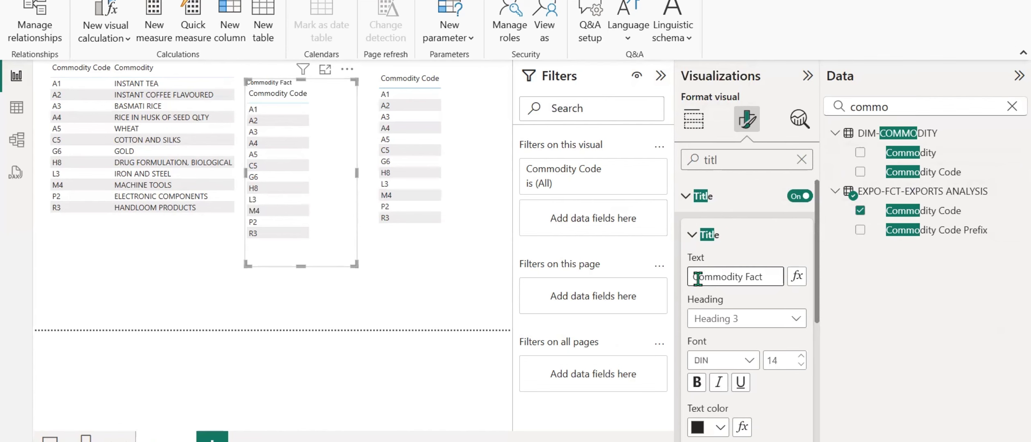
click(456, 322)
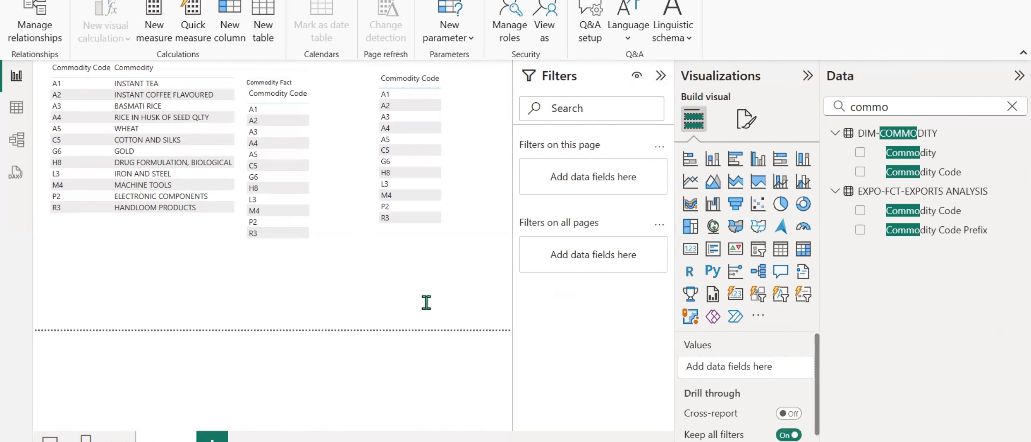
Turn on the title of the DIM-COMMODITY code table and set its text to Commodity Dim.
click(459, 100)
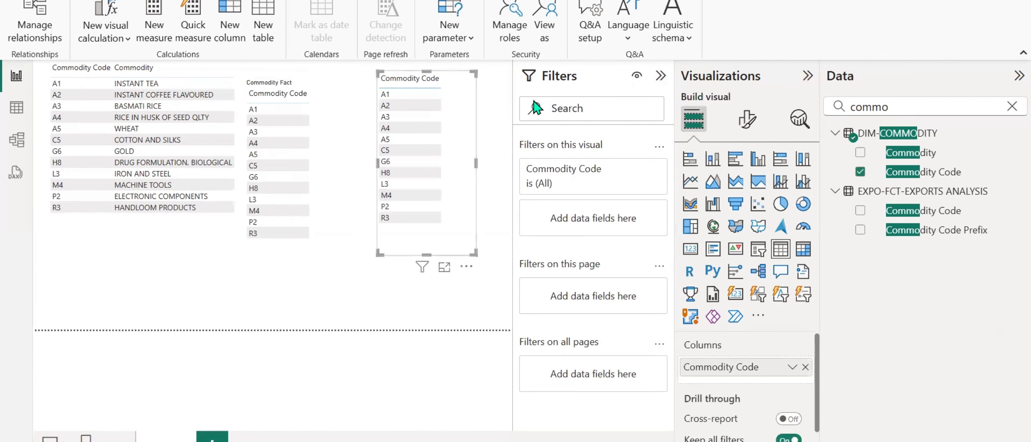
click(747, 119)
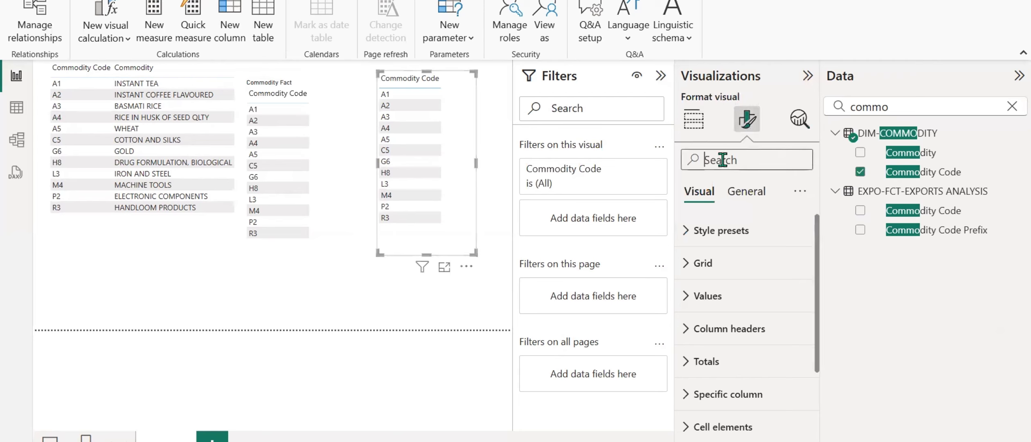
text(tit)
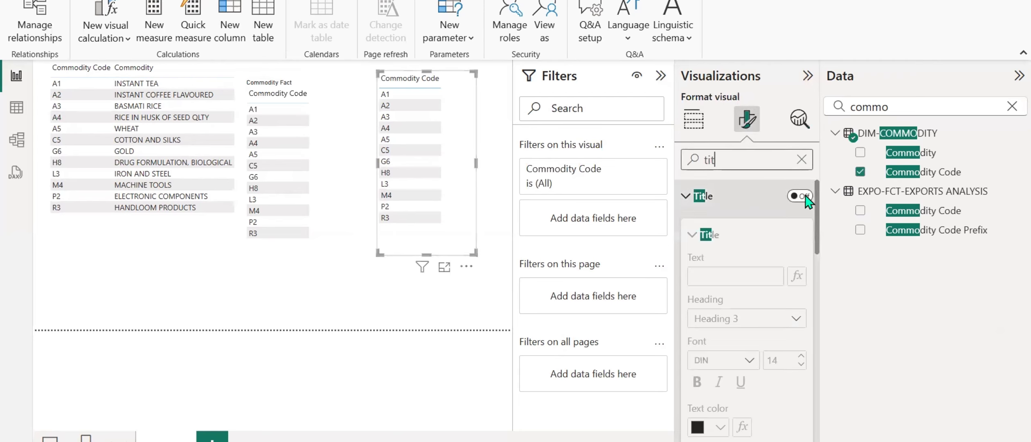
click(804, 196)
click(741, 276)
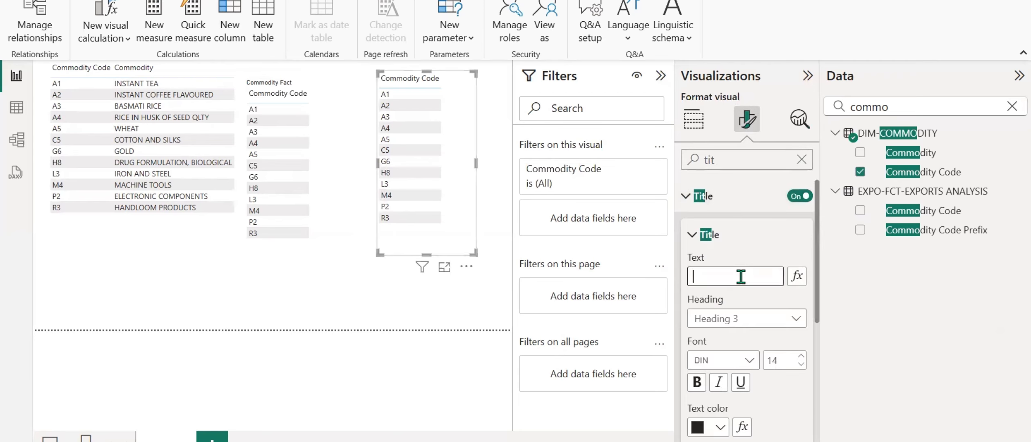
text(Commodity Dim)
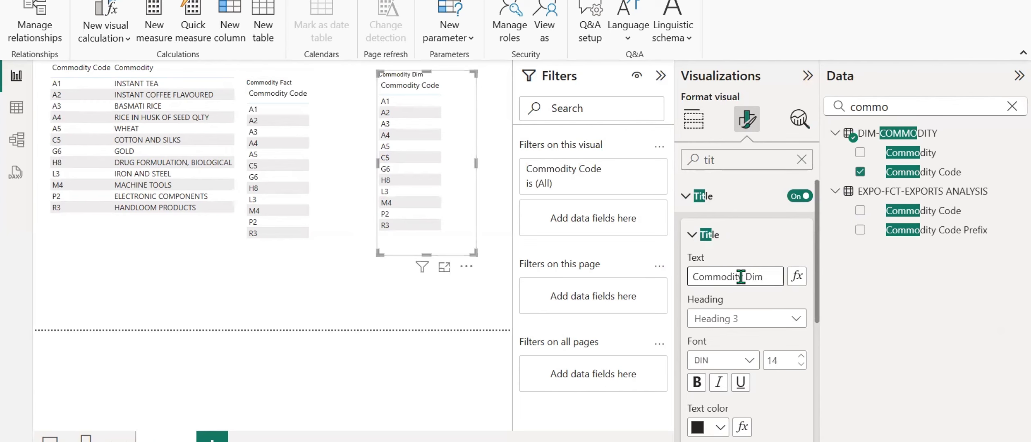
Test cross-filtering by selecting A1 in the Commodity Dim table, clearing it, and selecting A1 in the Commodity Fact table.
click(352, 333)
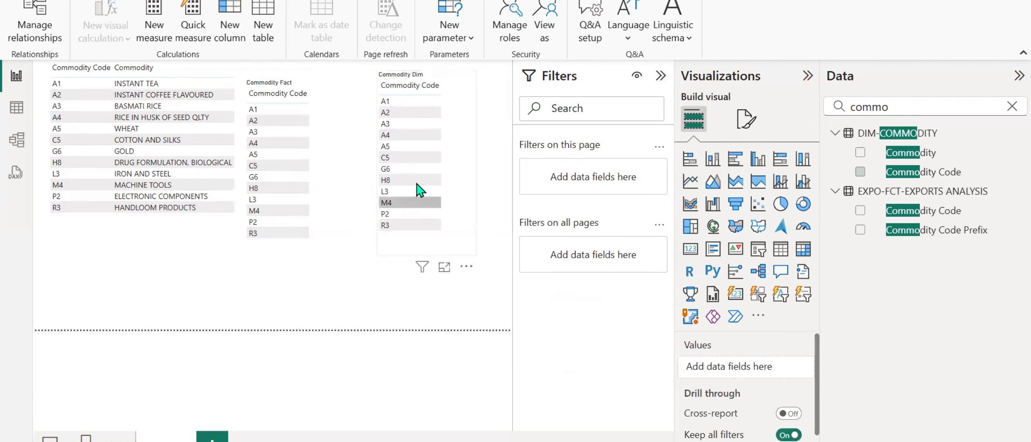
click(388, 104)
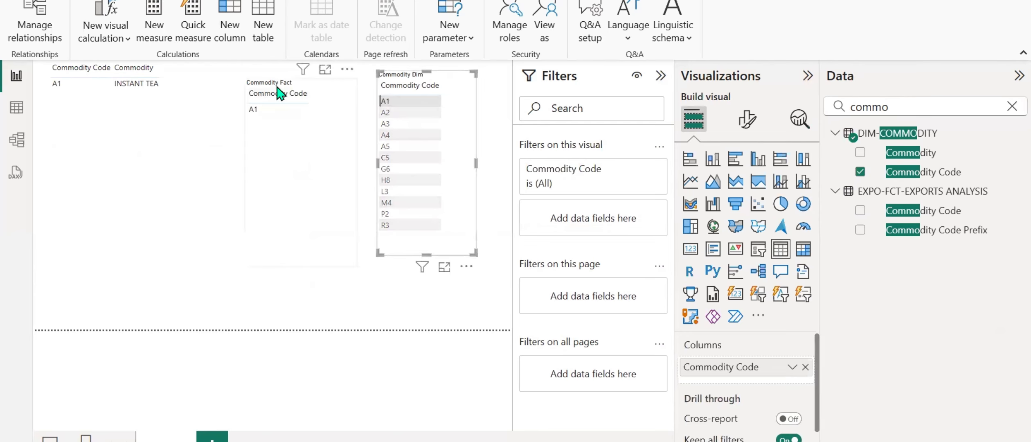
click(389, 101)
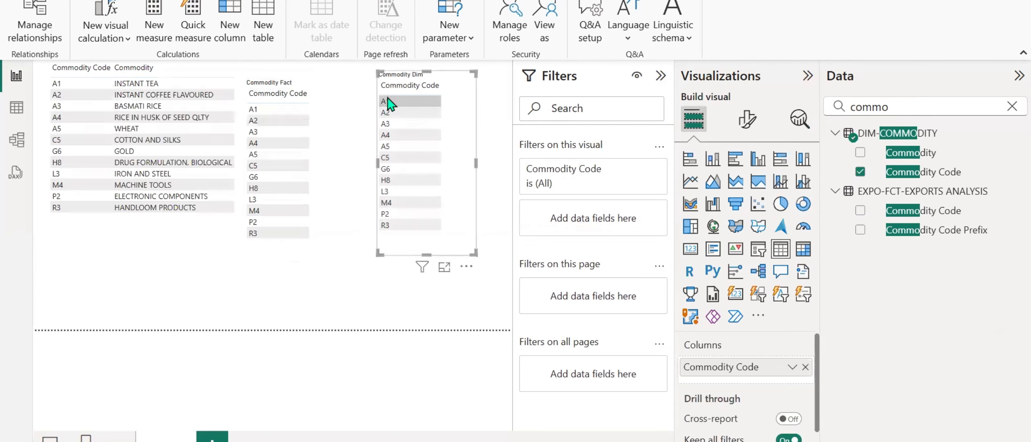
click(267, 114)
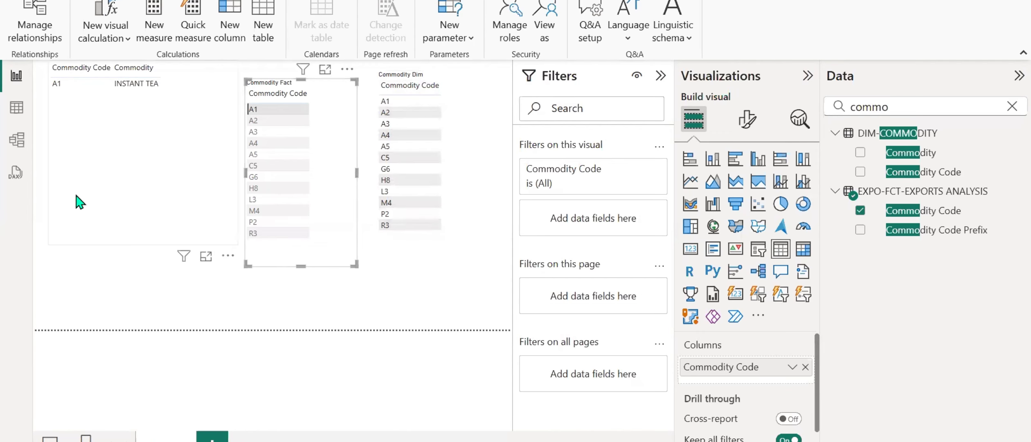
Set the cross-filter direction of the commodity relationship between DIM-COMMODITY and the fact table to Both and apply it.
click(19, 142)
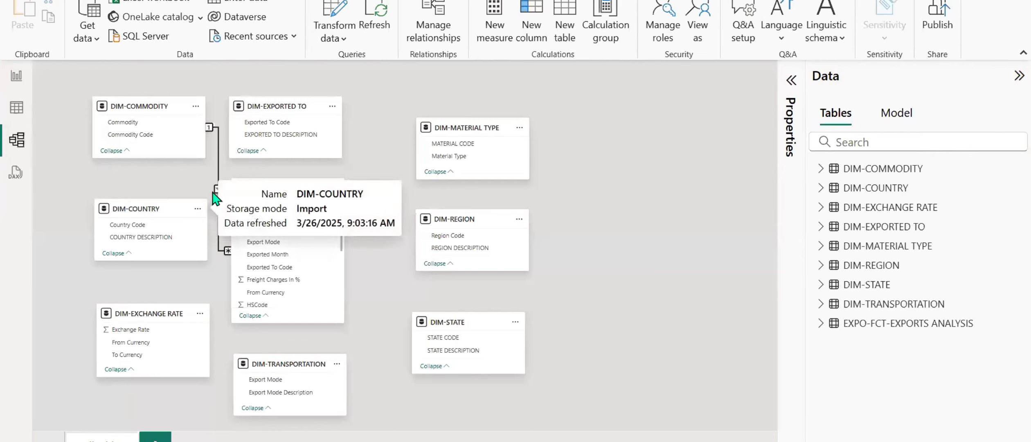
click(923, 441)
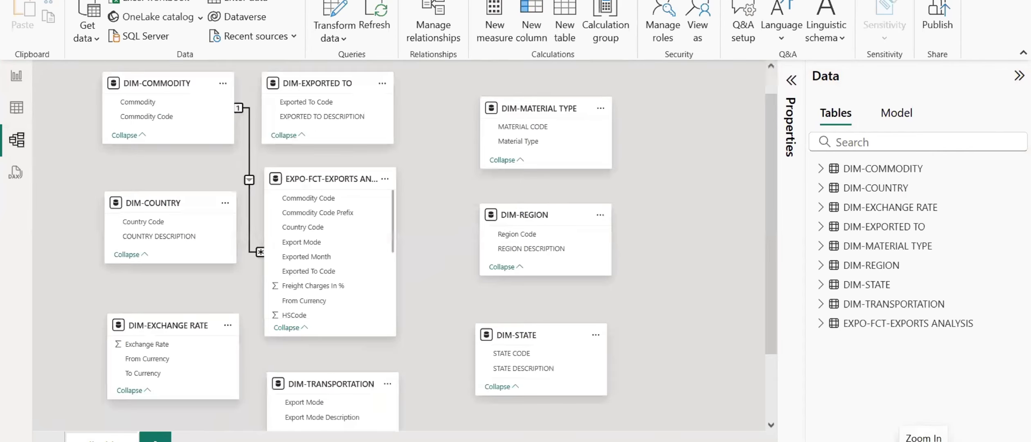
click(924, 441)
scroll(250, 176, up, 1)
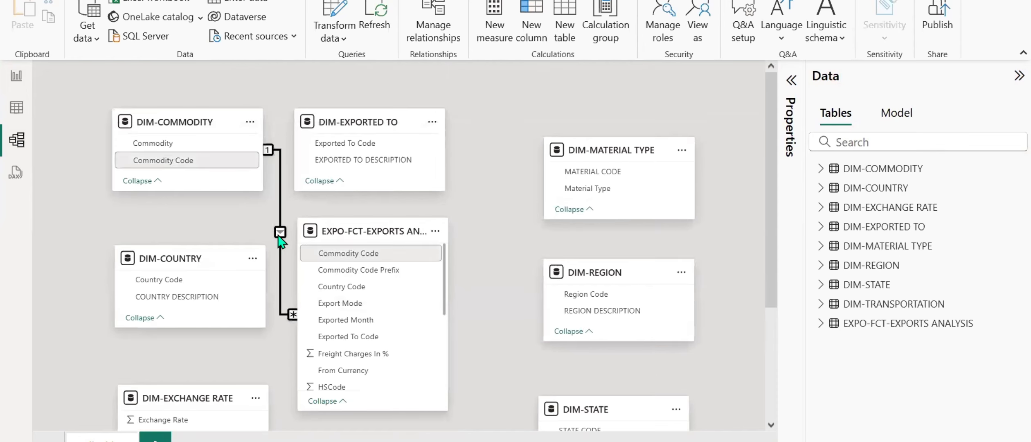
click(791, 106)
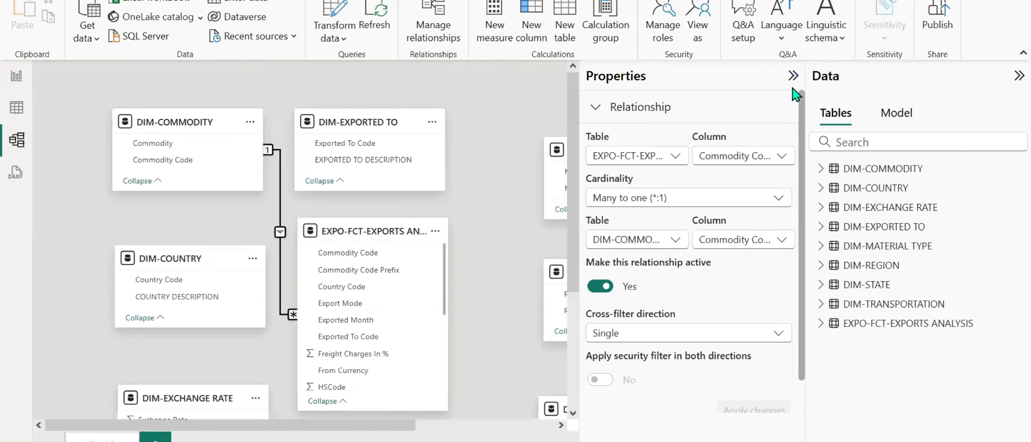
click(630, 339)
click(626, 377)
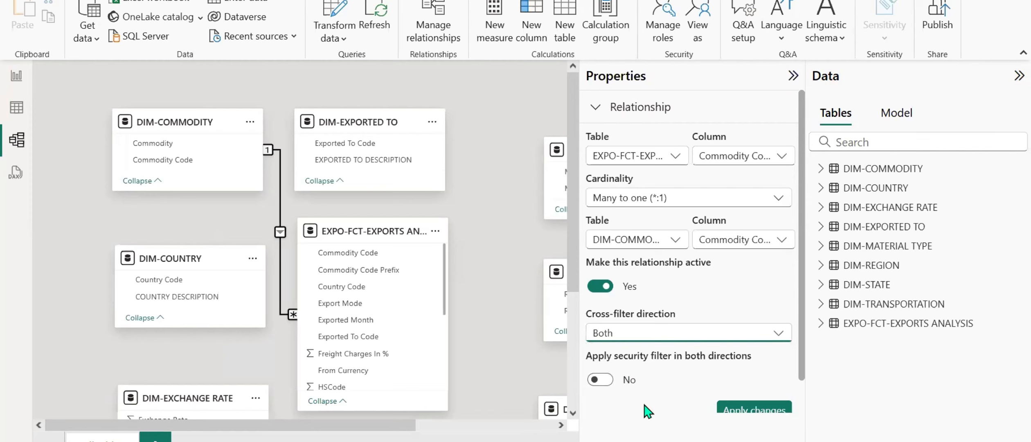
click(725, 413)
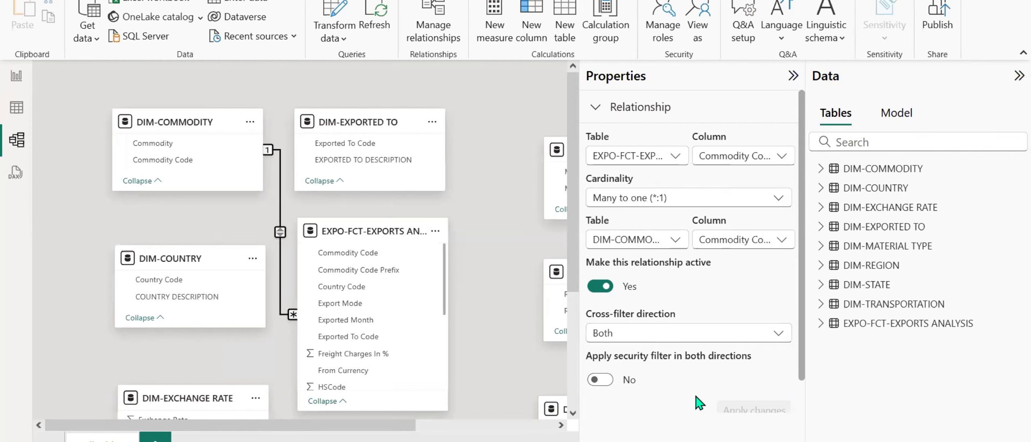
Test filtering from the Commodity Fact table in the report with A2, A3 and A4, ending with the selection cleared.
click(17, 76)
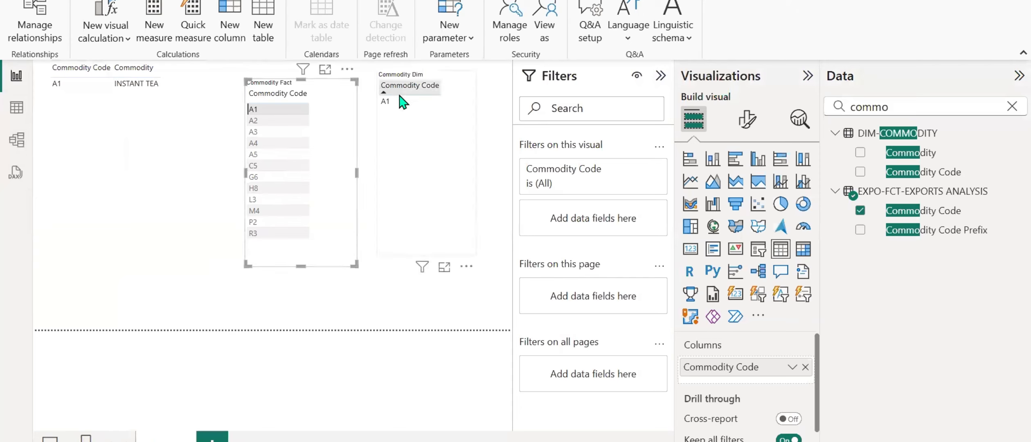
click(262, 121)
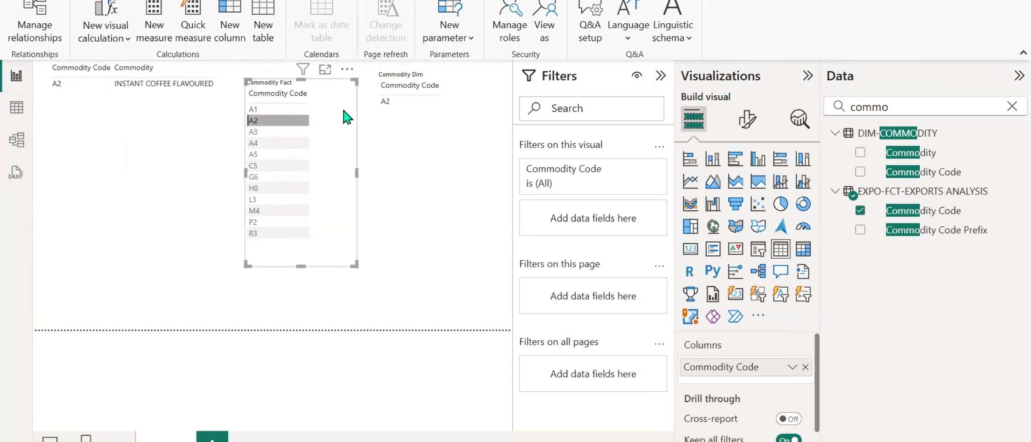
click(277, 133)
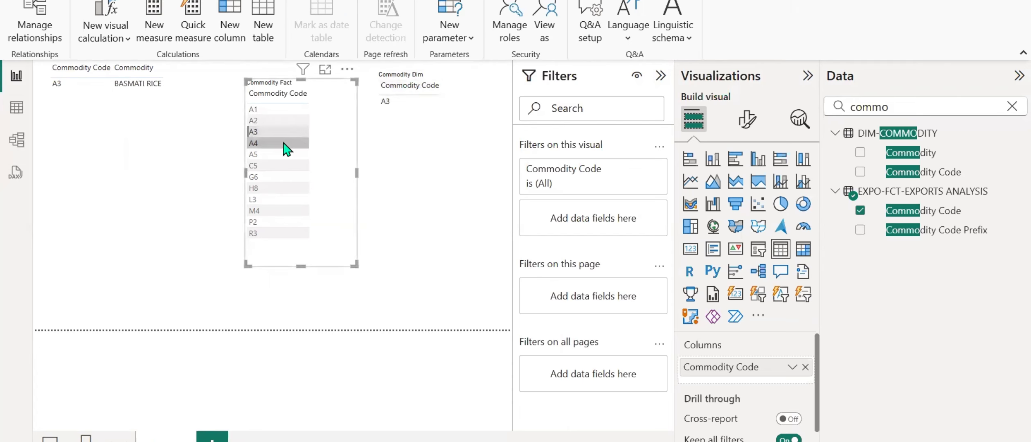
click(285, 144)
click(282, 143)
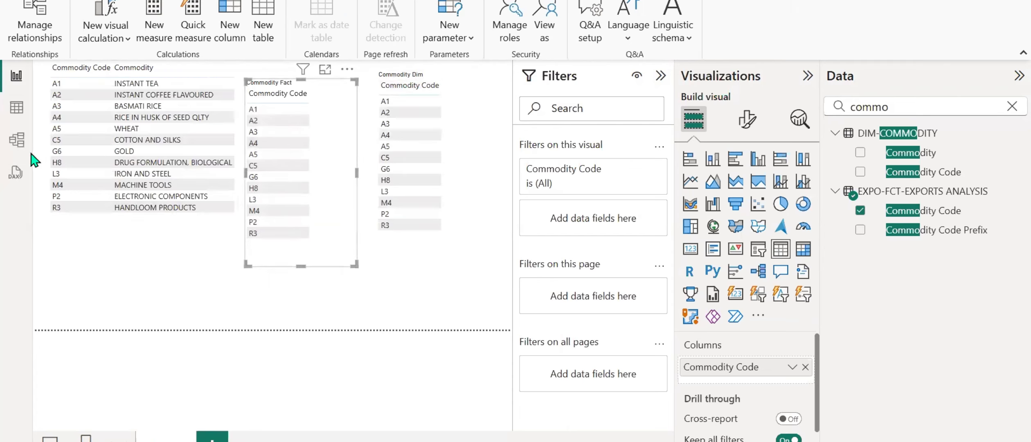
Set the commodity relationship's cross-filter direction to Single, apply it, and glance at the report tables before returning to the model.
click(16, 140)
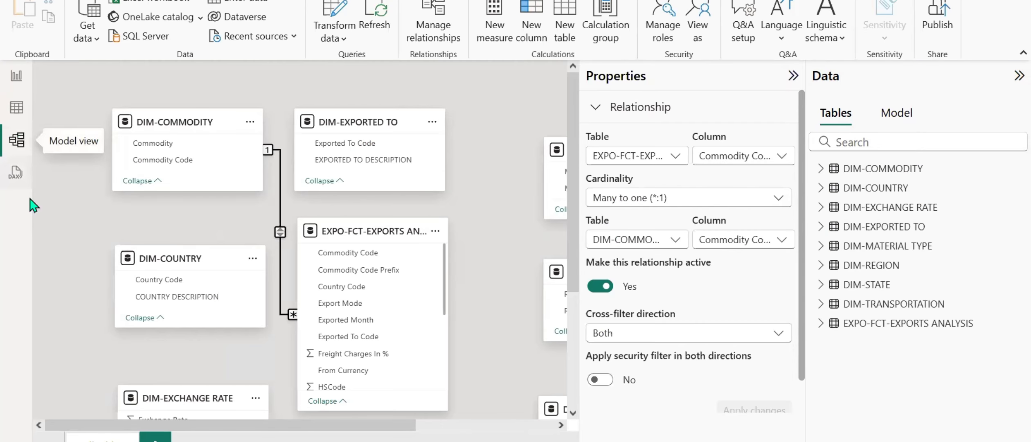
click(620, 335)
click(606, 355)
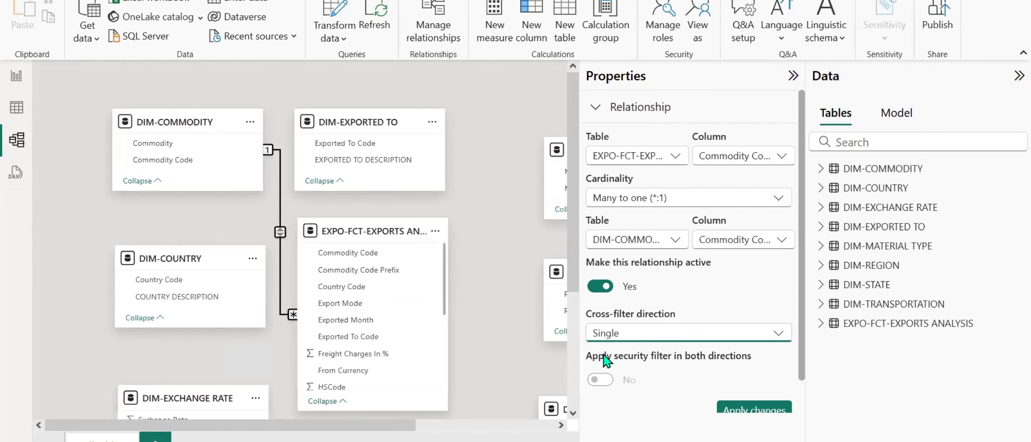
click(722, 409)
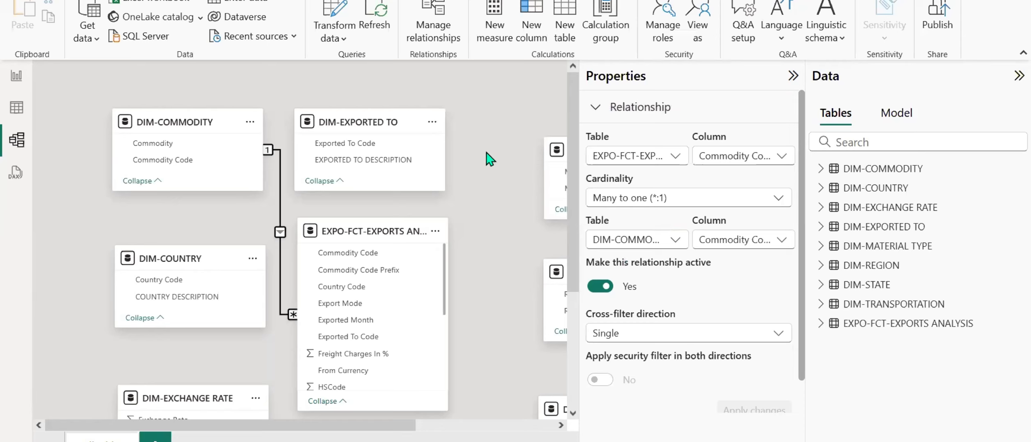
click(16, 82)
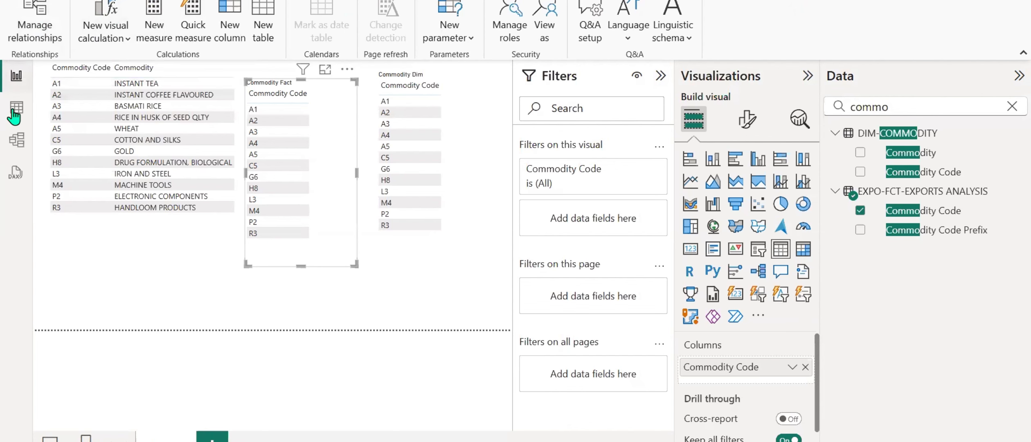
click(15, 140)
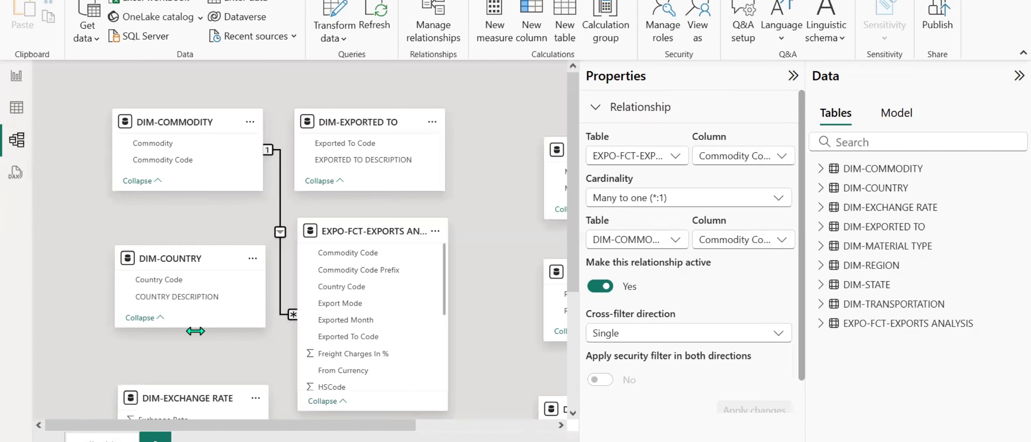
Relate Country Code in DIM-COUNTRY to the fact table's Country Code as an active one-to-many relationship with single cross-filter direction.
click(793, 76)
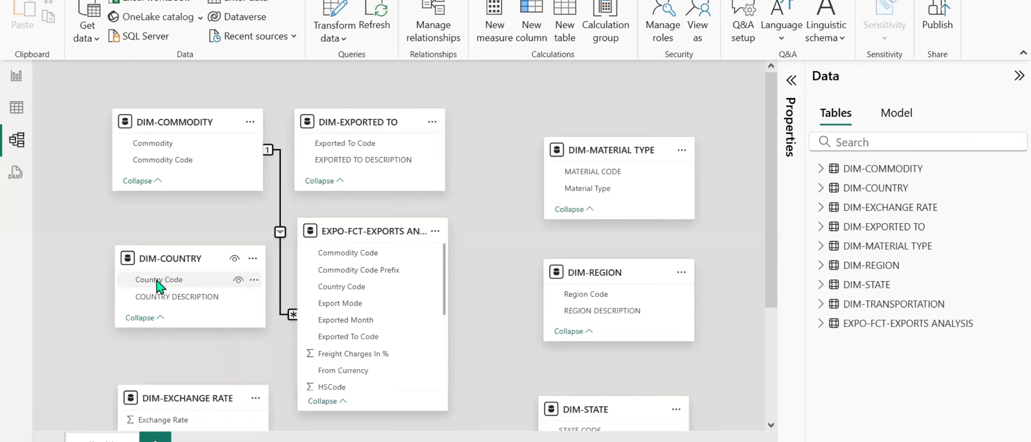
drag(159, 282, 339, 286)
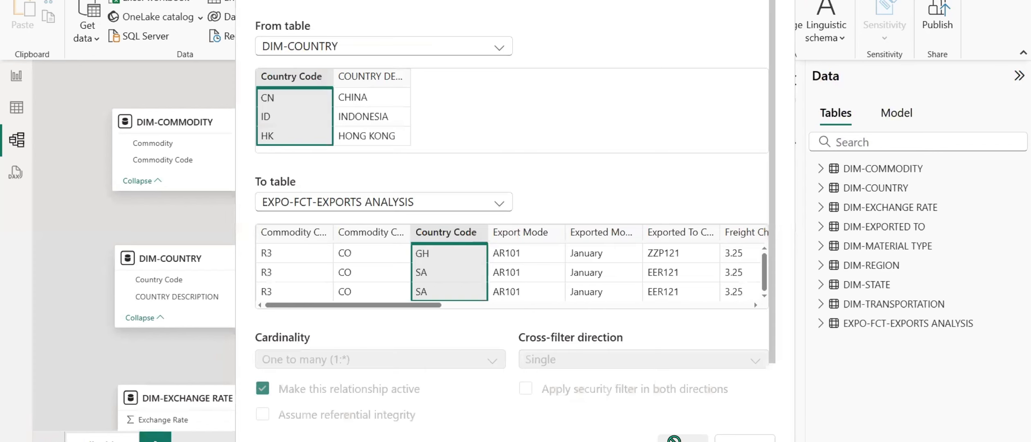
click(683, 437)
Relate the fact table's Export Mode to Export Mode in DIM-TRANSPORTATION and save the relationship.
scroll(499, 372, down, 4)
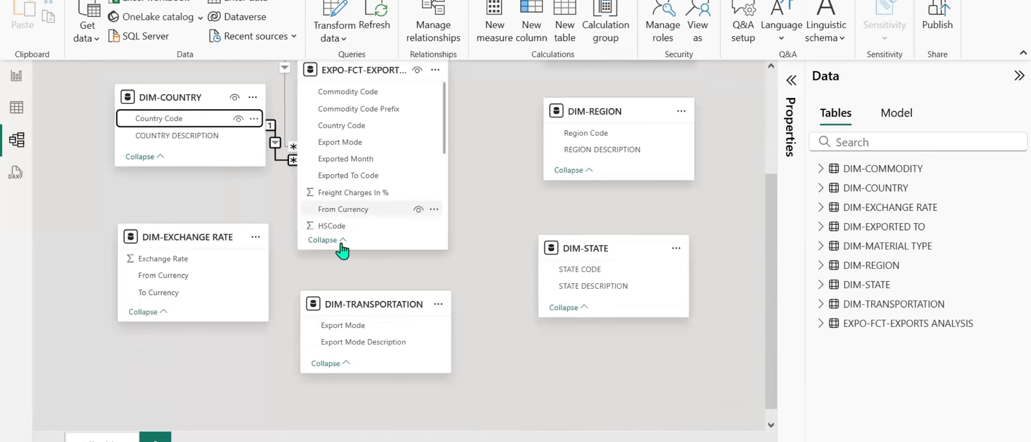
drag(340, 327, 342, 139)
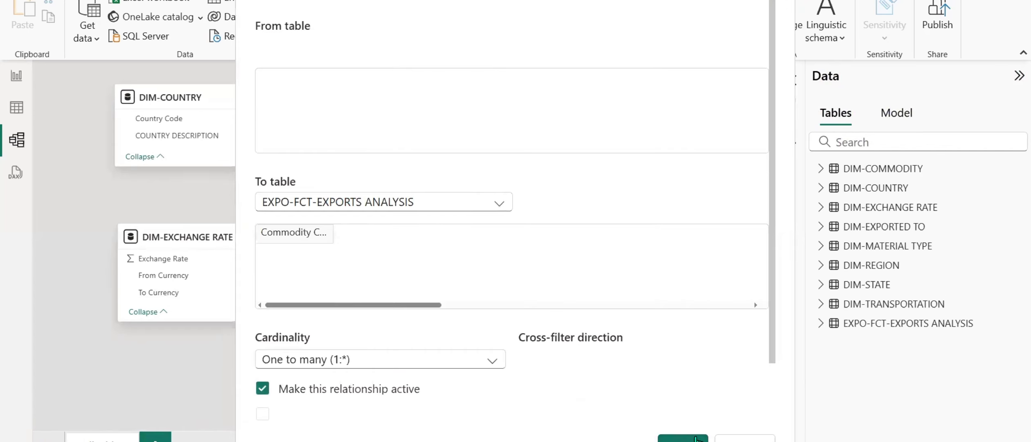
click(683, 439)
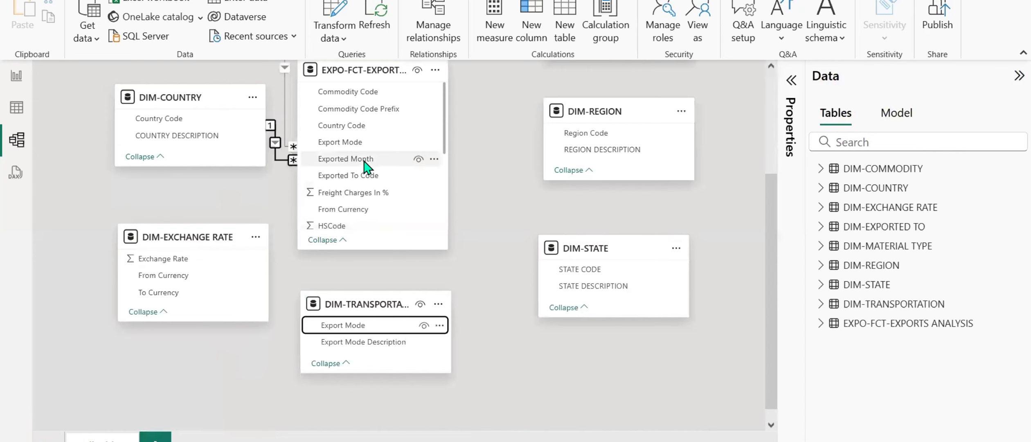
drag(366, 142, 351, 331)
click(683, 438)
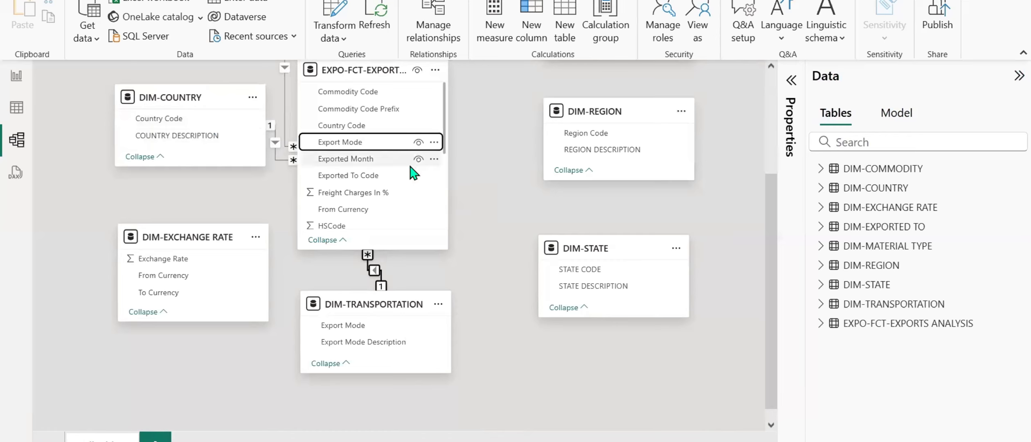
Relate the fact table's State Code to STATE CODE in DIM-STATE and its Region Code to Region Code in DIM-REGION.
scroll(414, 173, down, 5)
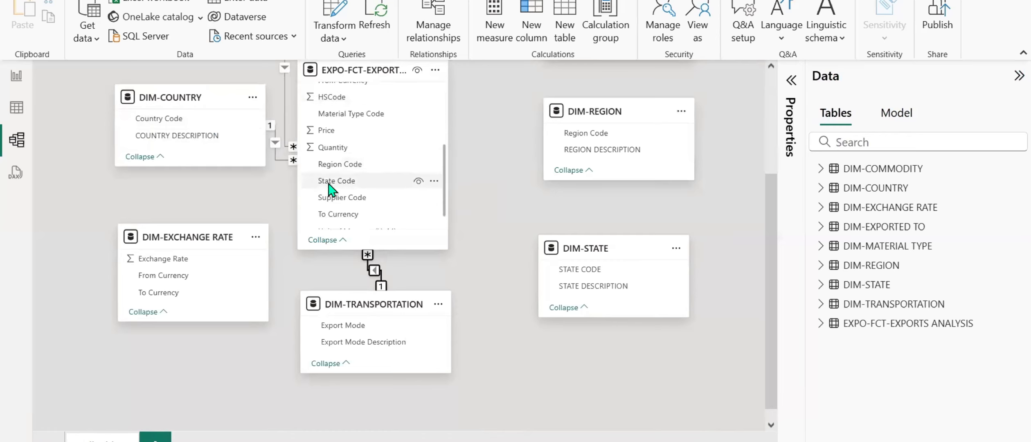
drag(334, 183, 590, 271)
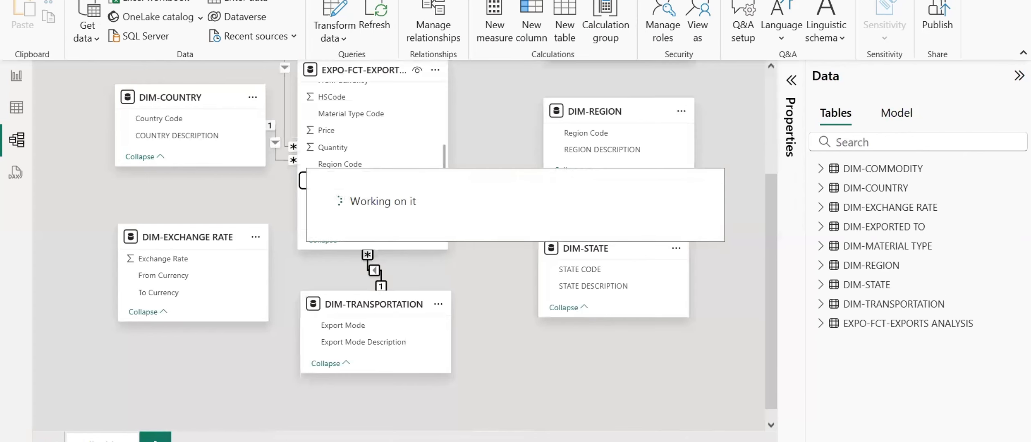
scroll(615, 410, up, 2)
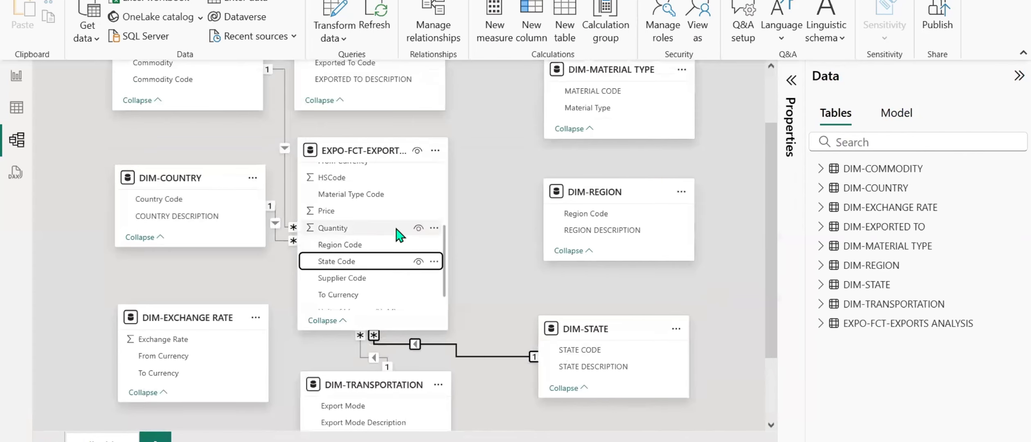
scroll(409, 232, down, 1)
scroll(397, 234, up, 1)
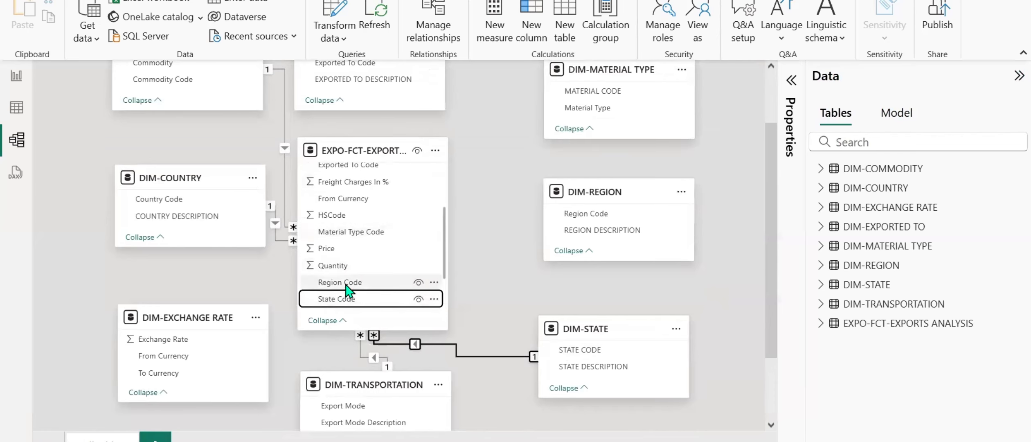
drag(345, 283, 596, 225)
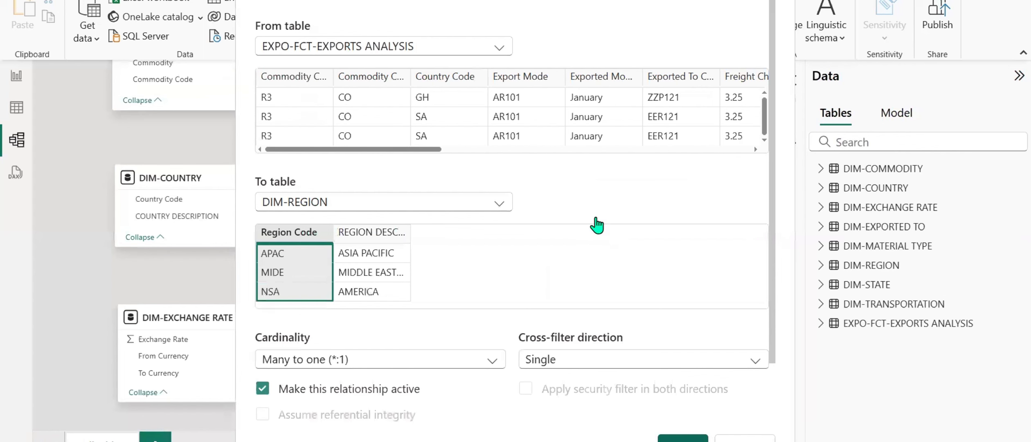
click(683, 438)
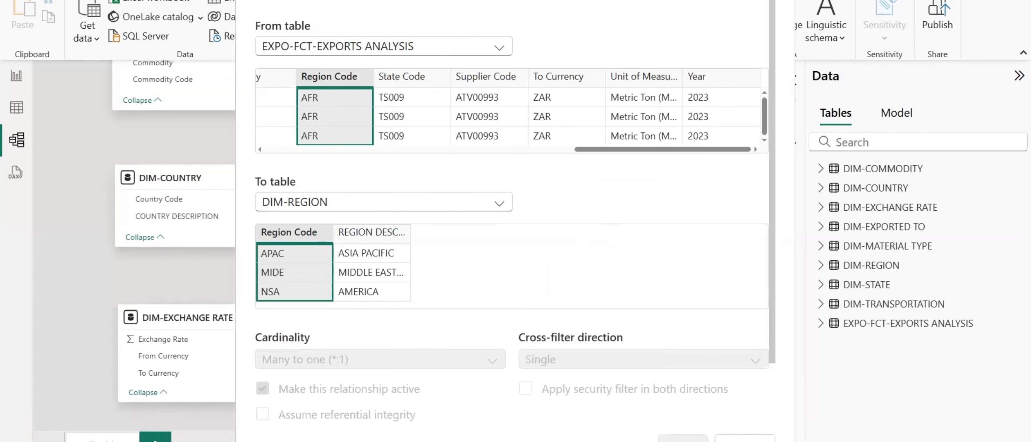
Relate the fact table's Exported To Code to Exported To Code in DIM-EXPORTED TO.
scroll(516, 265, up, 2)
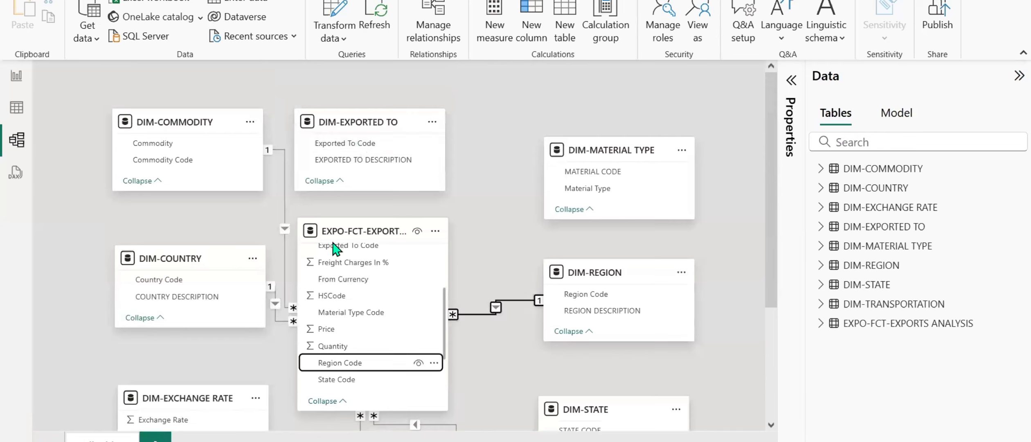
scroll(360, 294, down, 3)
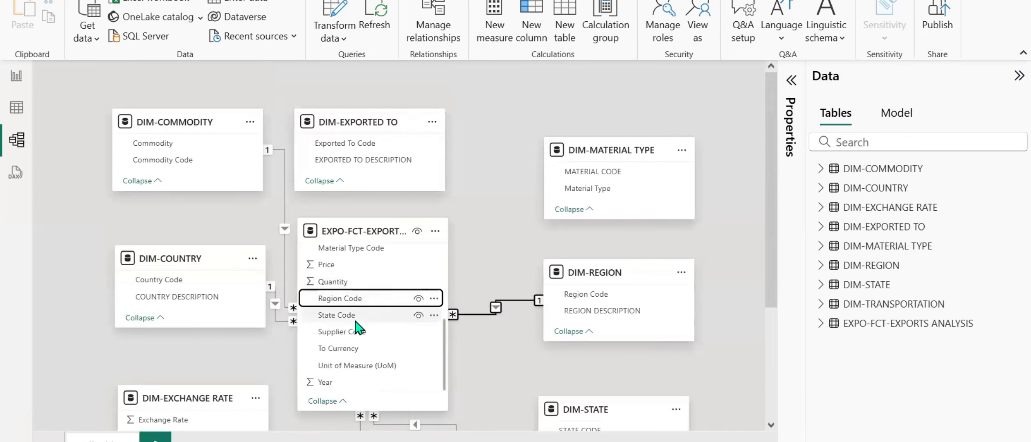
scroll(358, 327, up, 3)
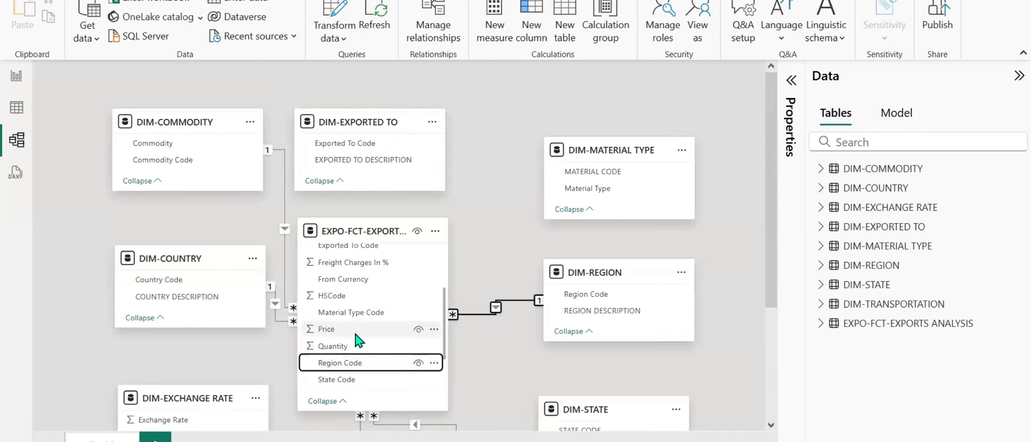
scroll(358, 337, up, 3)
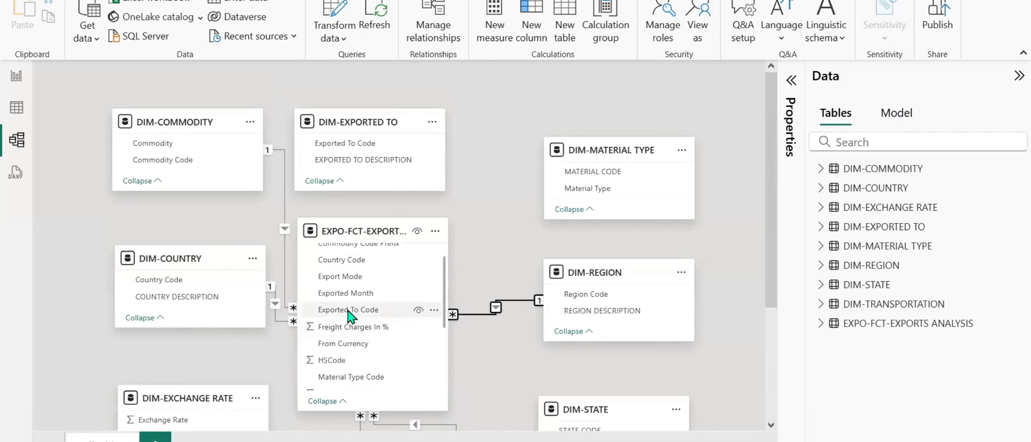
drag(350, 313, 359, 148)
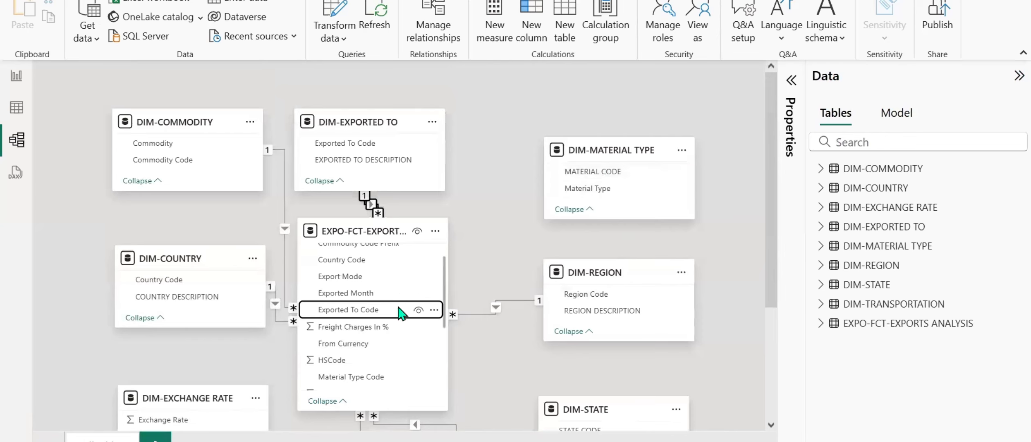
Relate the fact table's Material Type Code to MATERIAL CODE in DIM-MATERIAL TYPE as an active many-to-one relationship with single cross-filter direction.
scroll(374, 331, down, 3)
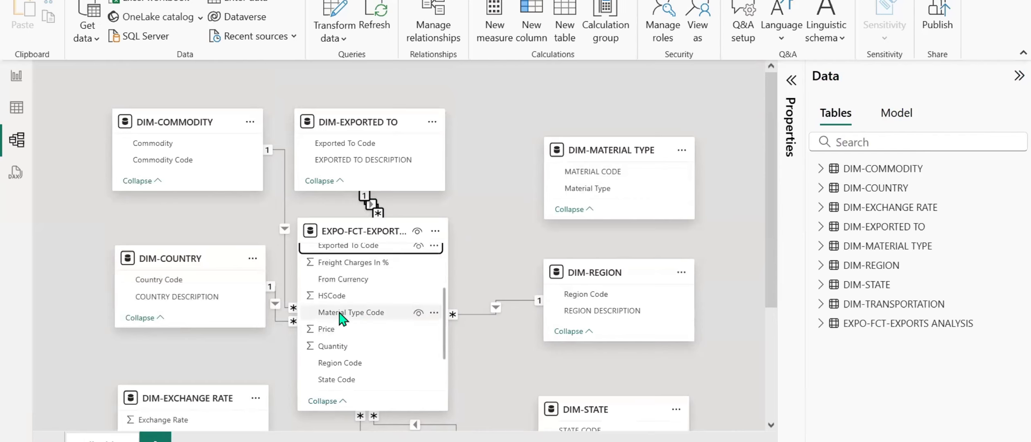
drag(339, 315, 595, 173)
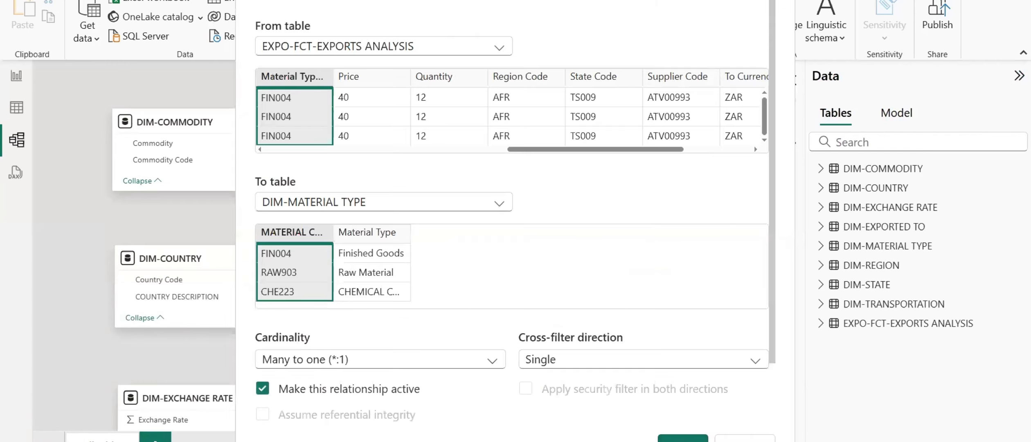
click(683, 439)
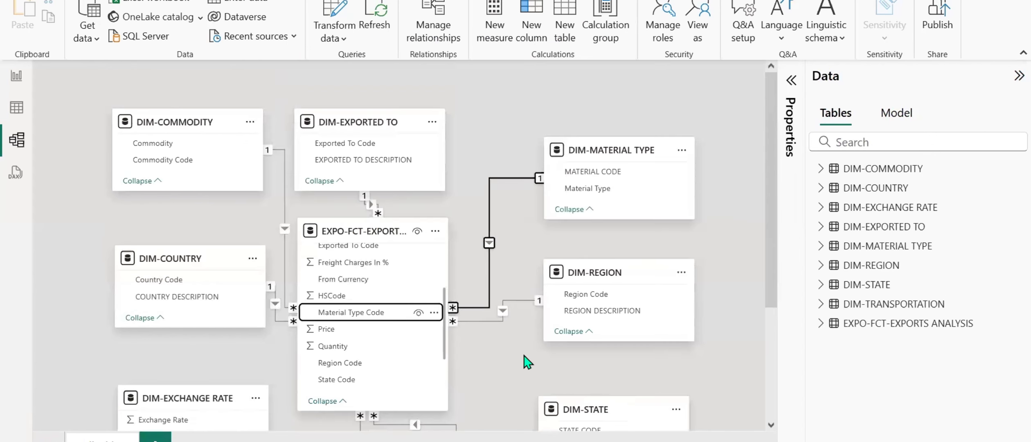
Relate To Currency in DIM-EXCHANGE RATE to the fact table's To Currency, setting the link up from both tables.
scroll(527, 362, down, 3)
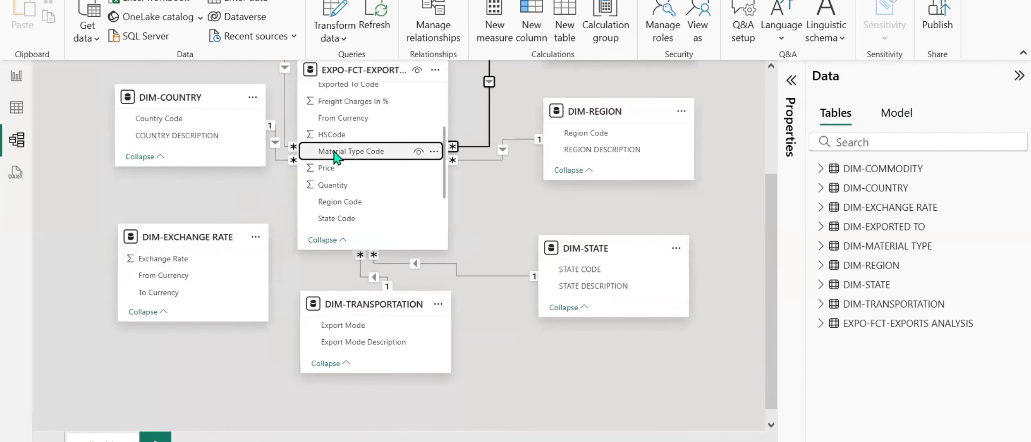
scroll(340, 155, up, 3)
scroll(344, 155, up, 3)
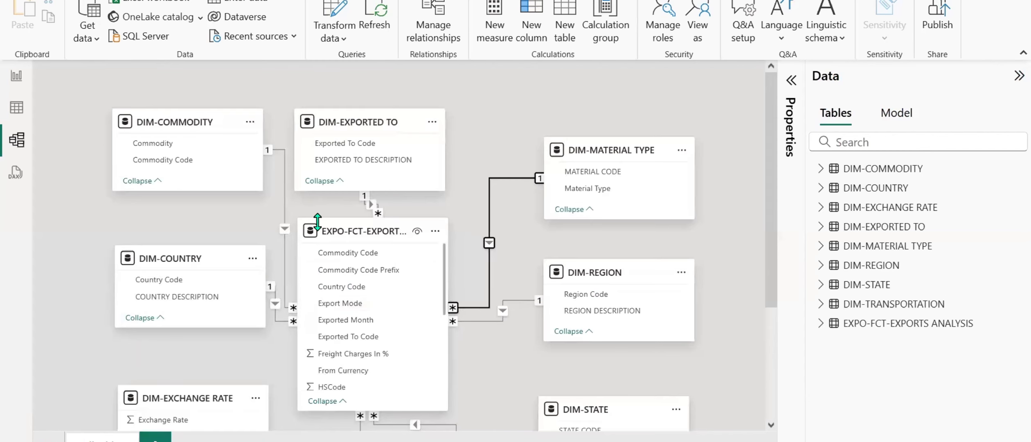
scroll(497, 350, down, 2)
scroll(374, 242, down, 3)
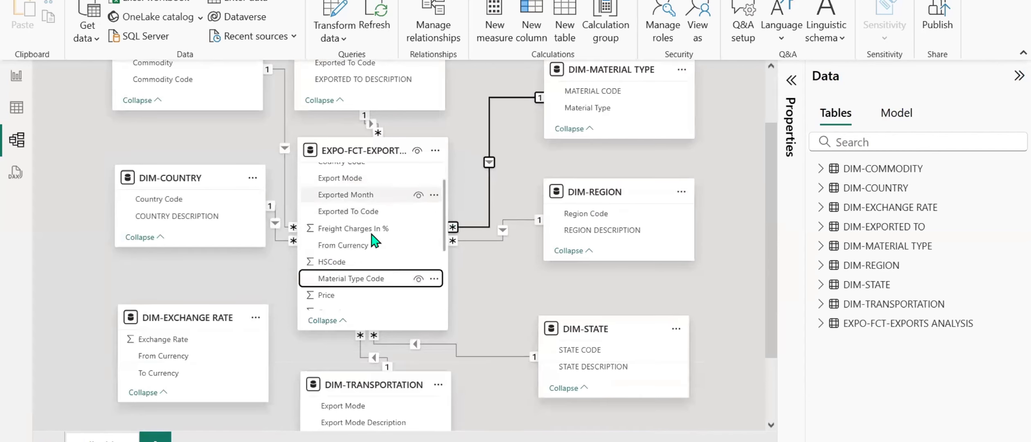
scroll(374, 242, down, 2)
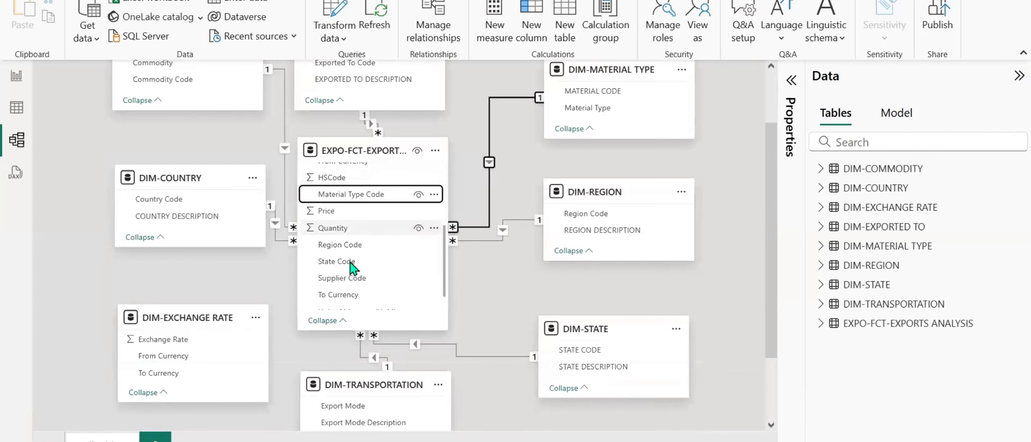
drag(158, 372, 346, 295)
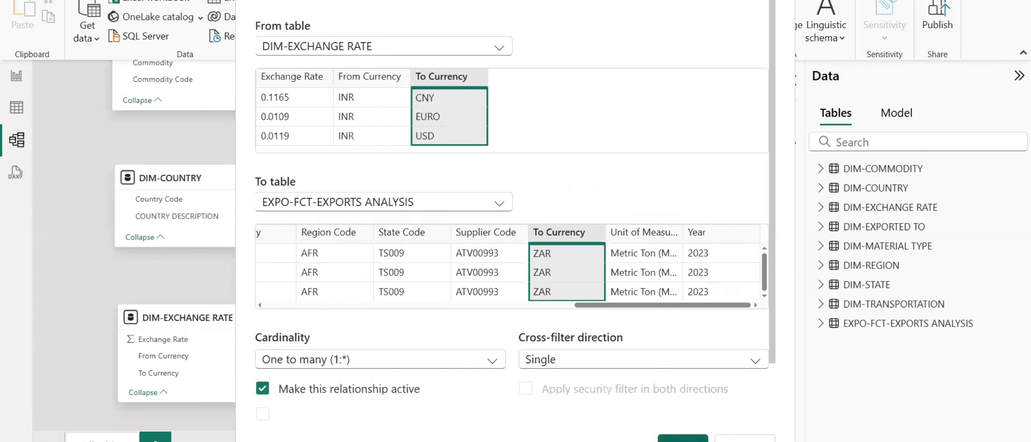
click(683, 437)
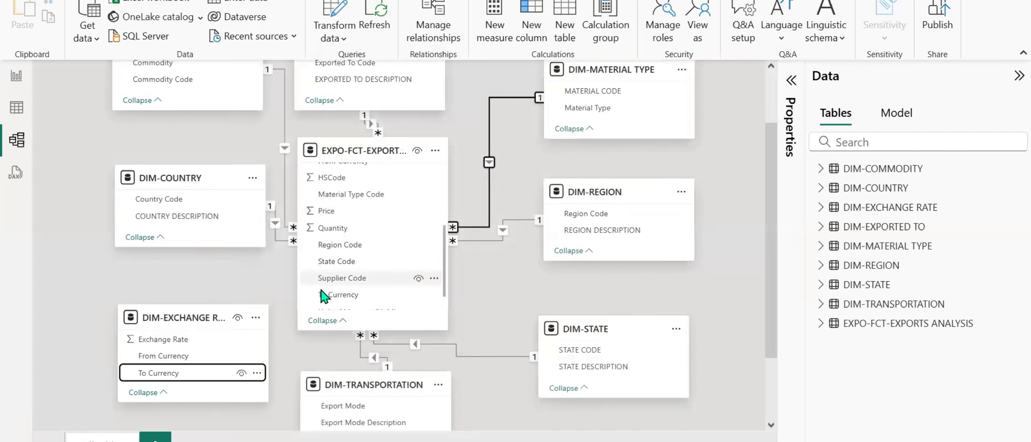
drag(345, 294, 156, 372)
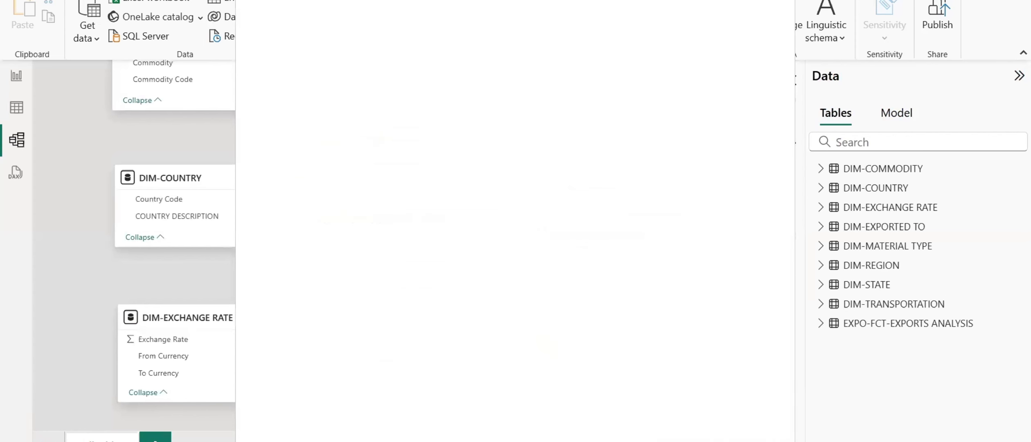
Review the duty charge conditions in the Word requirements document and highlight the freight tax and total cost formulas.
scroll(538, 340, up, 3)
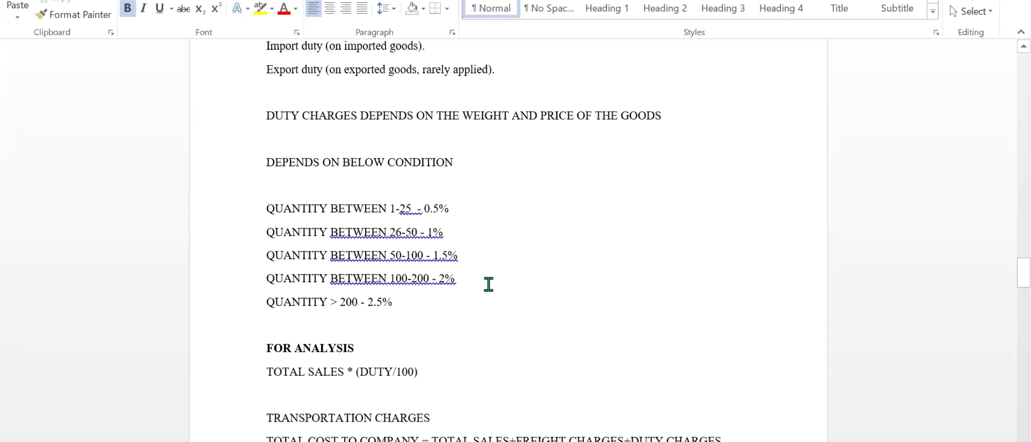
scroll(489, 284, up, 3)
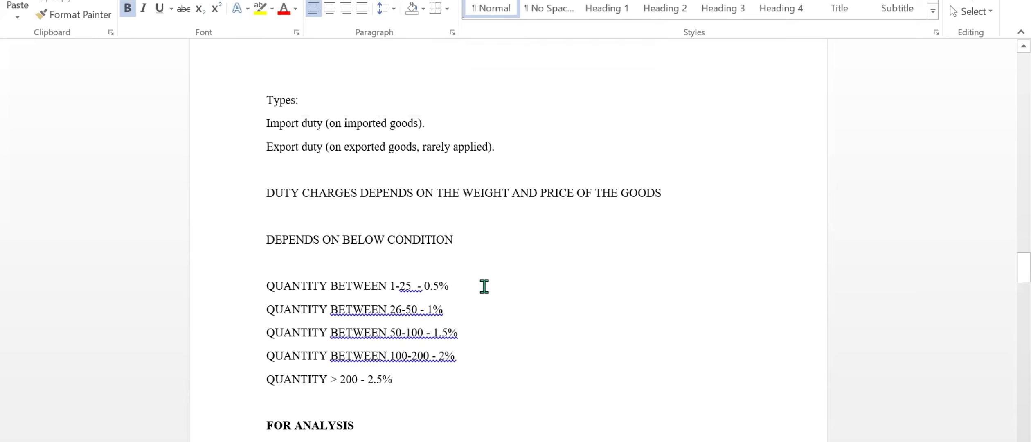
scroll(484, 285, up, 20)
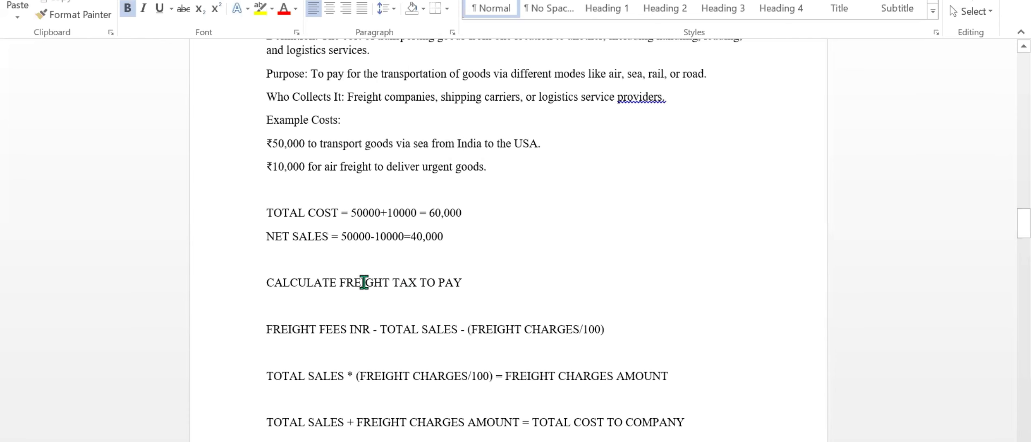
scroll(336, 402, down, 2)
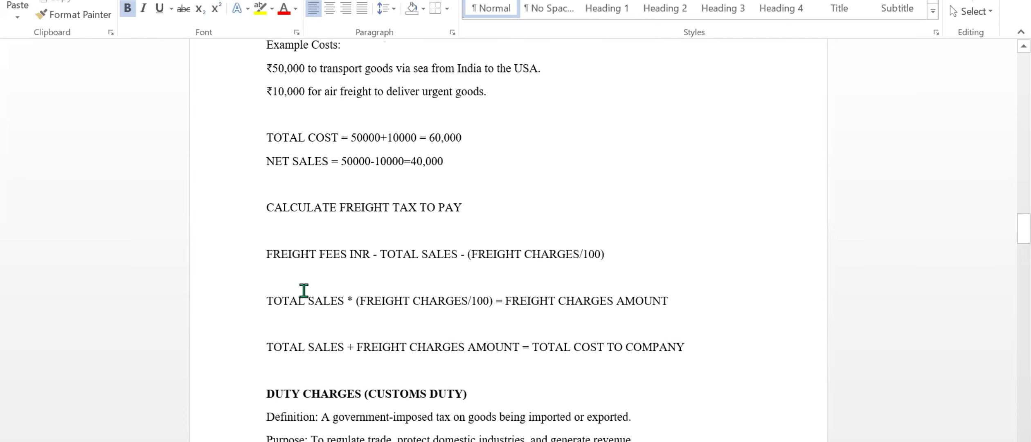
drag(268, 205, 688, 355)
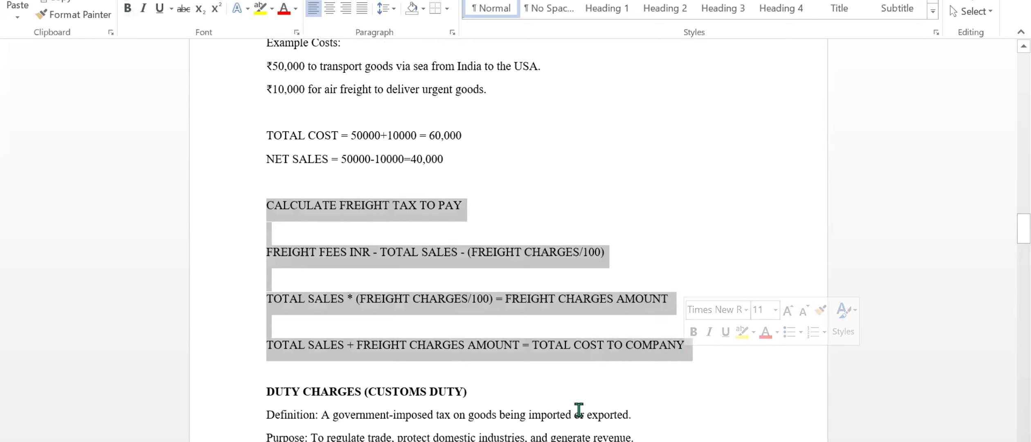
Switch to the text editor and look through the open notes for the one headed Create Measures with the DAX formulas.
key(super)
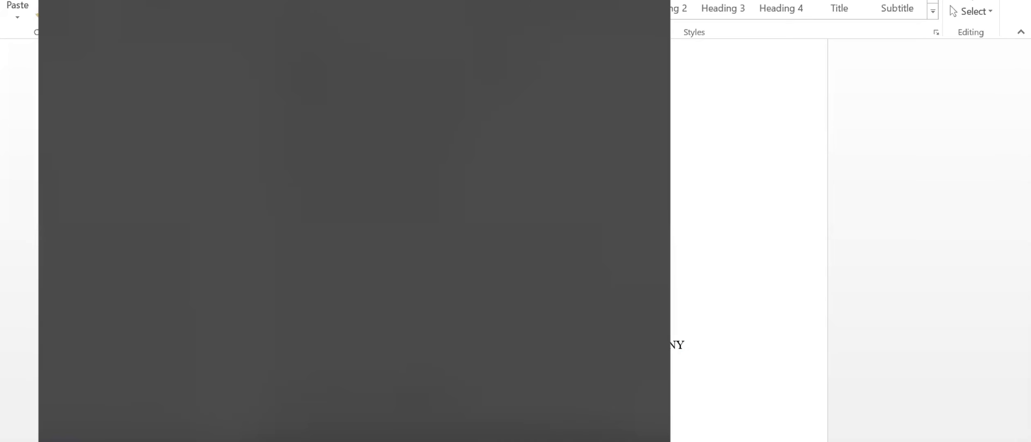
click(126, 227)
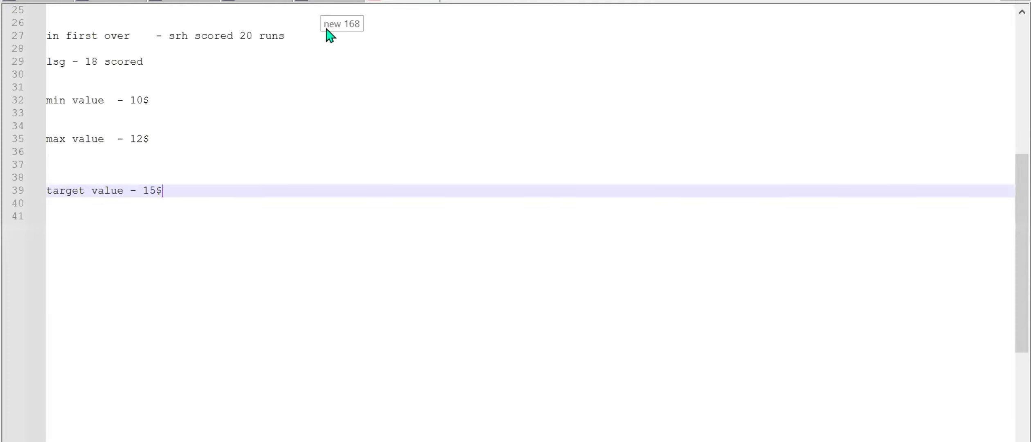
click(333, 2)
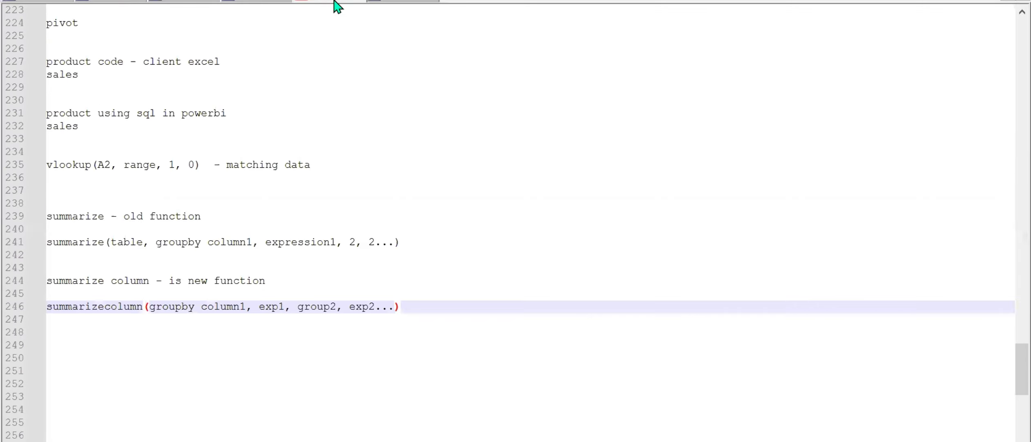
click(257, 2)
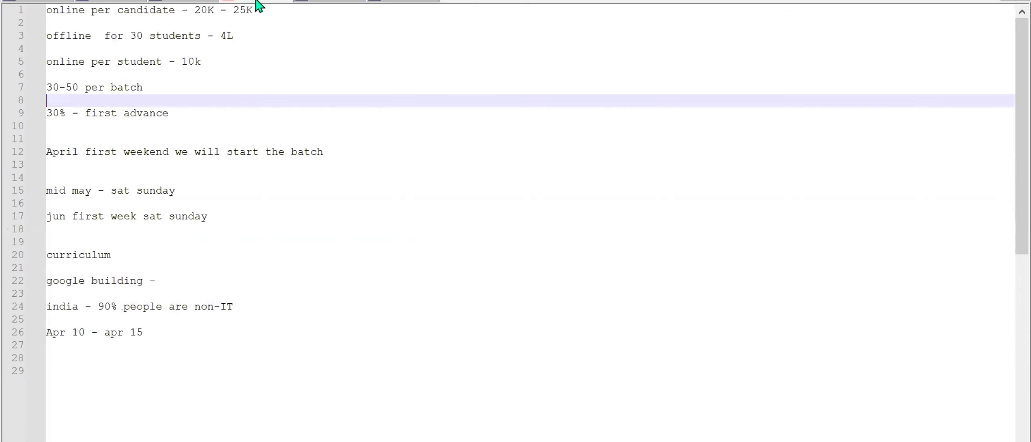
click(191, 2)
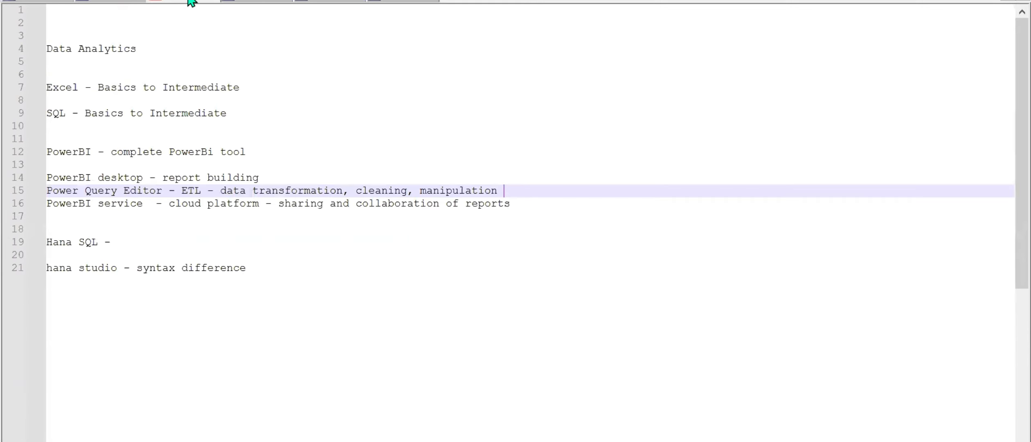
click(103, 2)
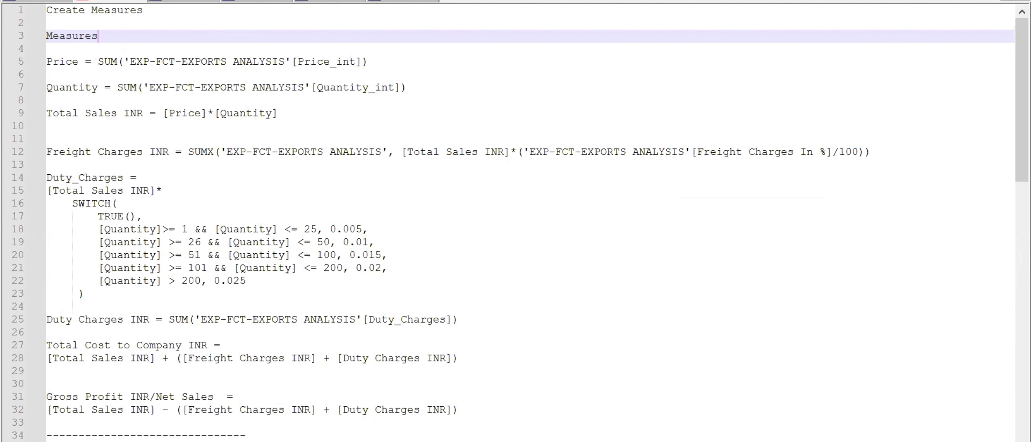
Switch to the Power BI report view, widen the Data pane, and return to the measure notes.
key(alt+Tab)
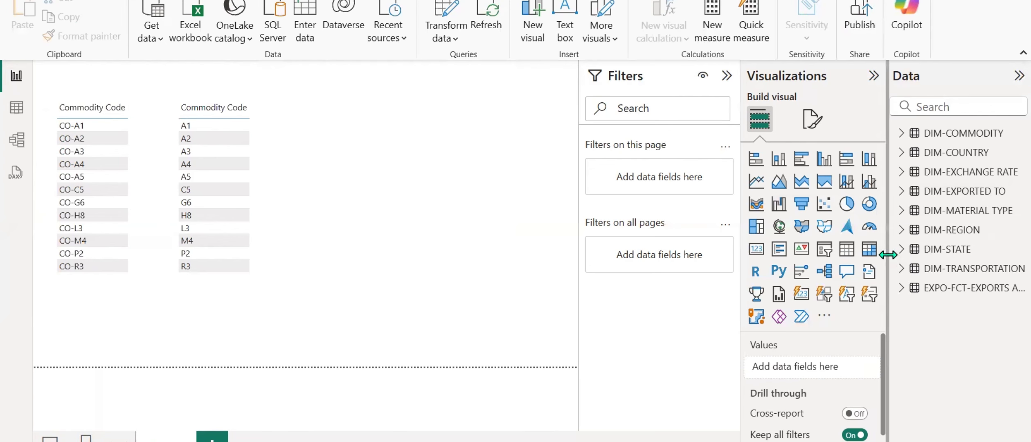
drag(887, 261, 776, 271)
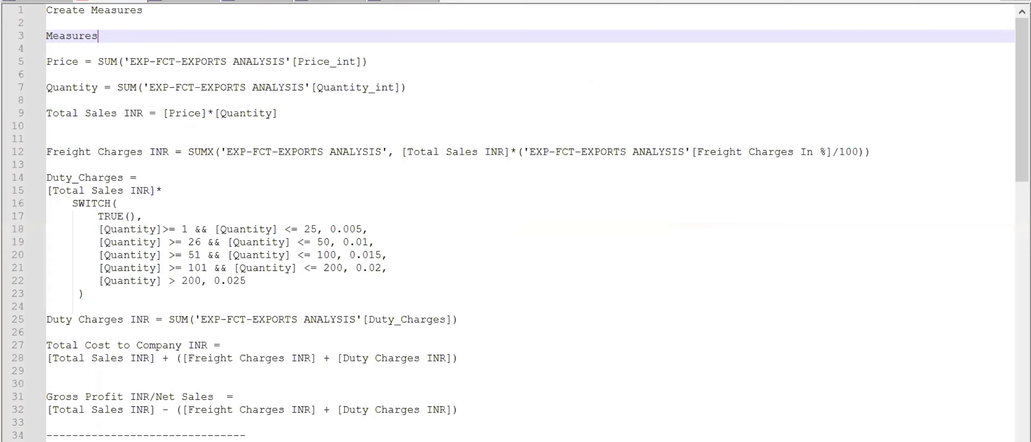
Add the line "Import the data from the data source" below the YoY Growth (%) formula, separated by blank lines.
scroll(168, 170, down, 20)
scroll(169, 170, up, 3)
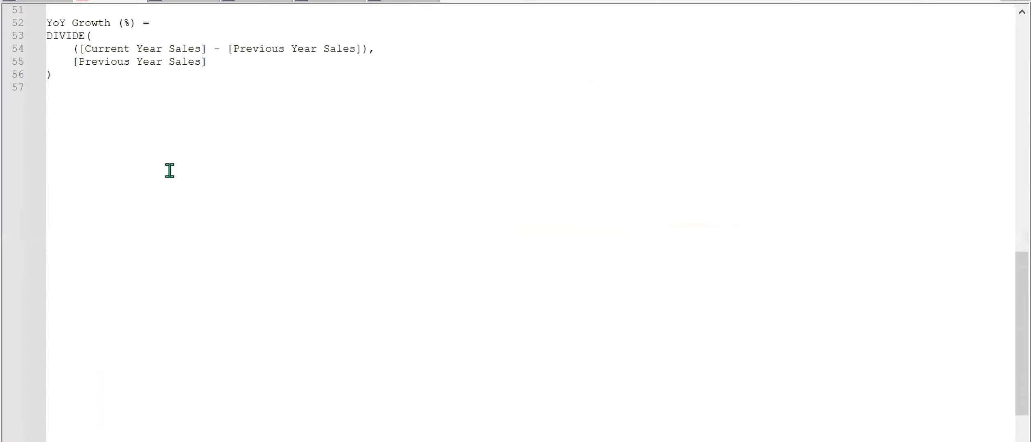
click(169, 171)
key(Return)
key(Return)
key(Return)
key(Return)
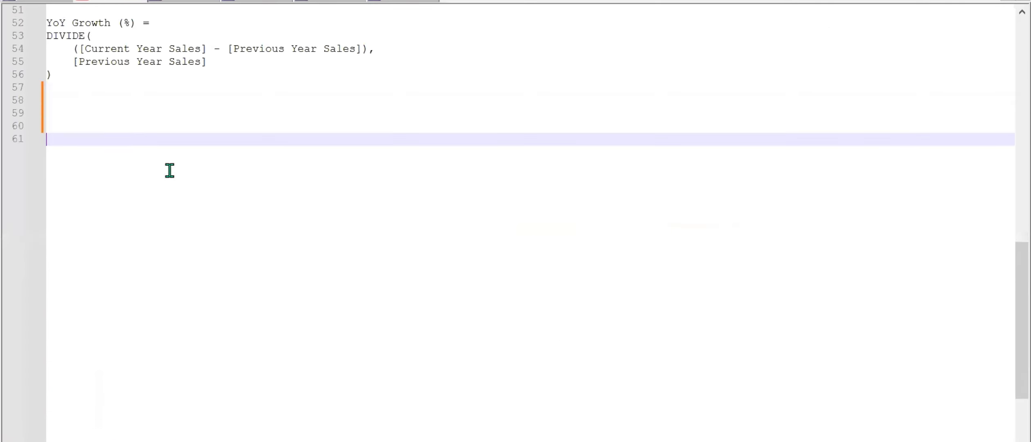
text(Data T)
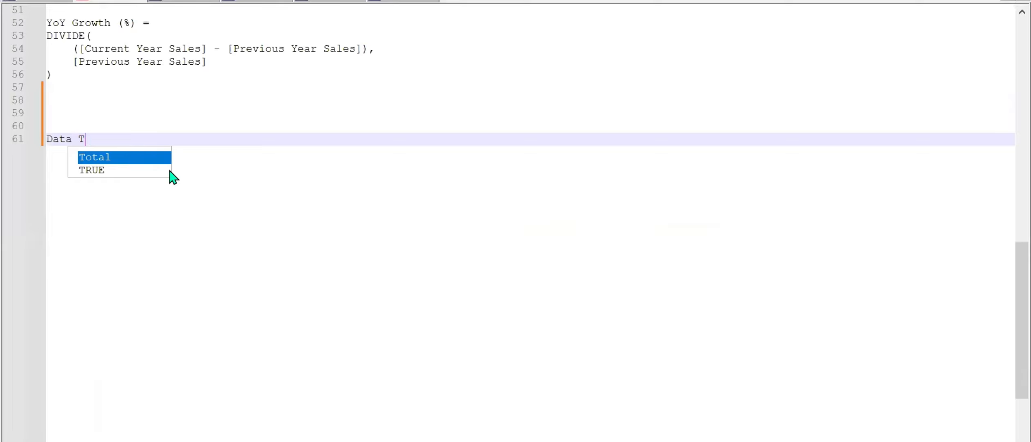
key(BackSpace)
key(BackSpace)
key(BackSpace)
key(BackSpace)
key(BackSpace)
key(BackSpace)
text(Im)
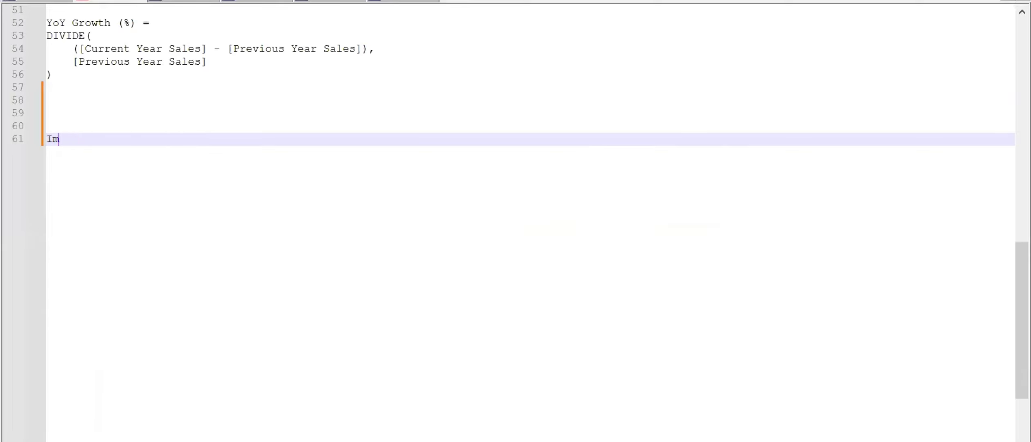
text(port the data from the data source)
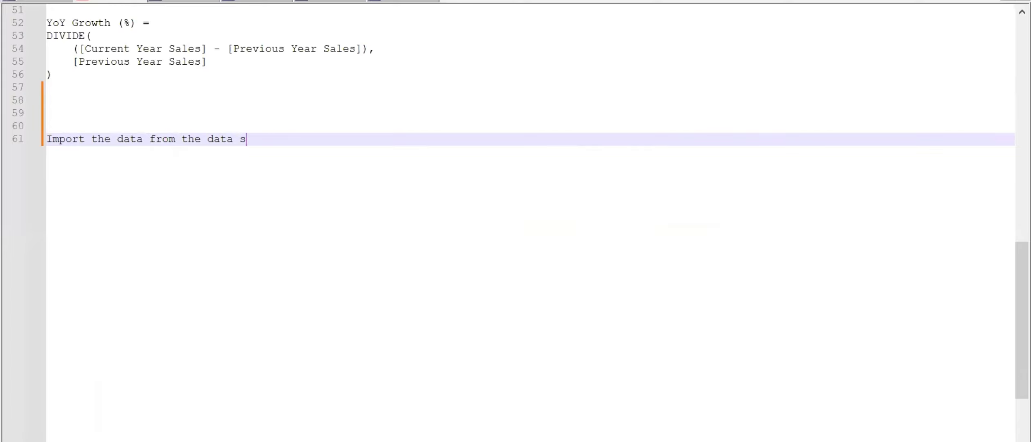
Add the line "data cleaning, and data transformation" beneath the import note, leaving one blank line between them.
key(Return)
key(Return)
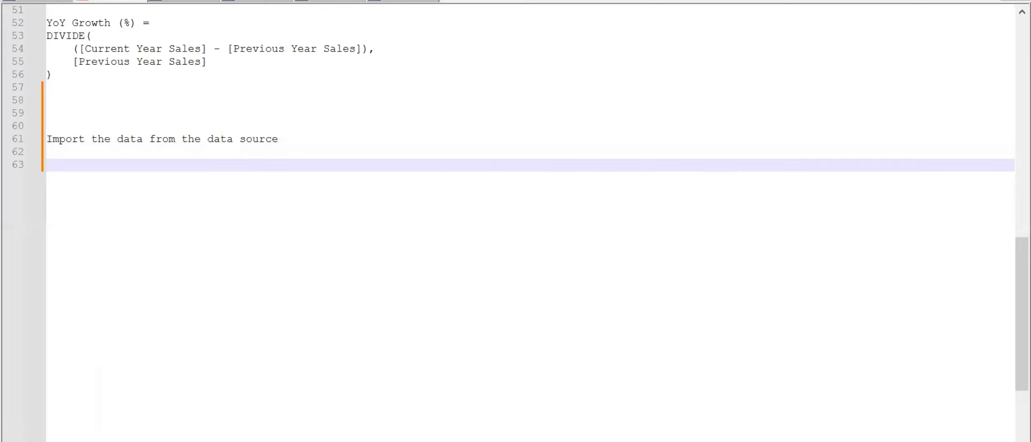
text(dat)
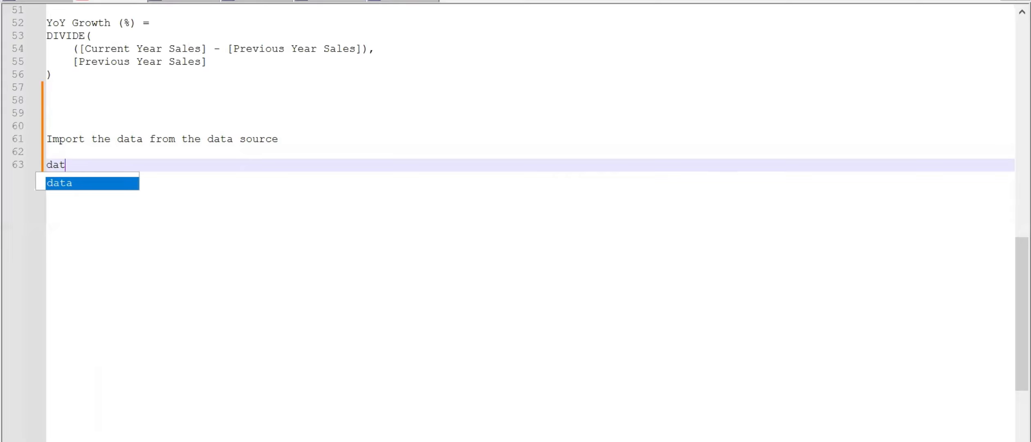
text(a clea)
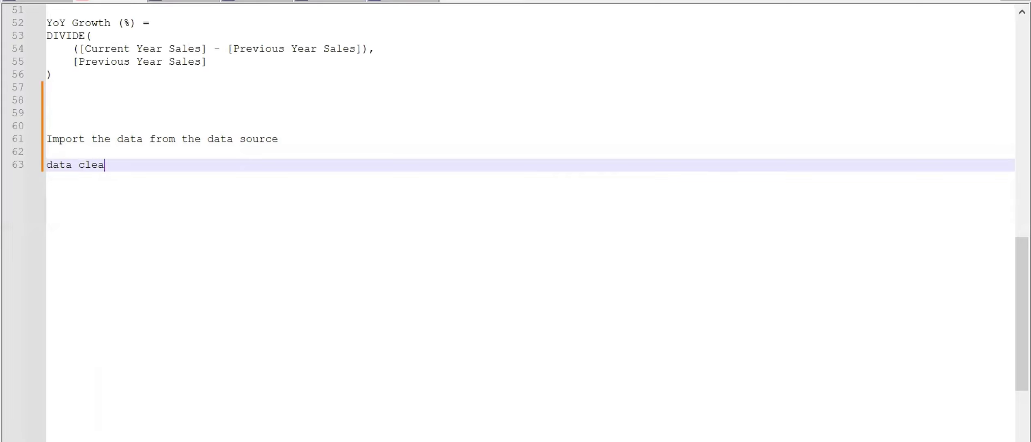
text(ning, and data transformatio)
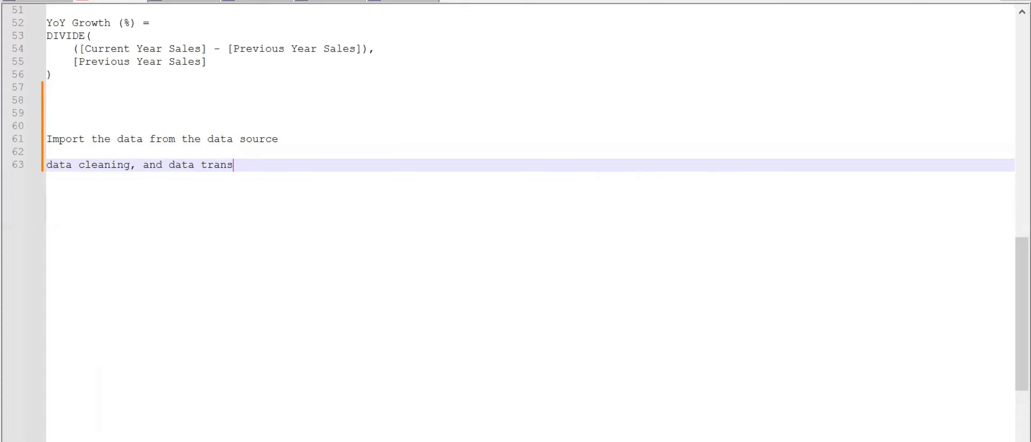
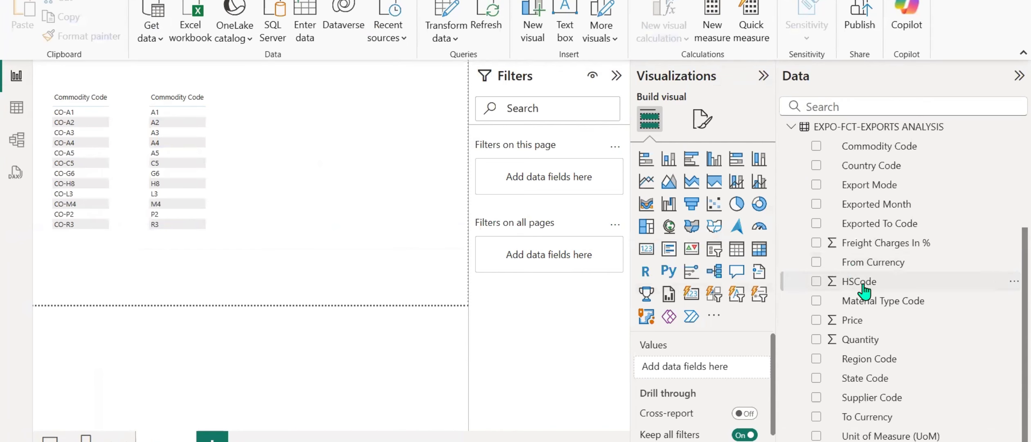
click(862, 285)
scroll(864, 290, down, 1)
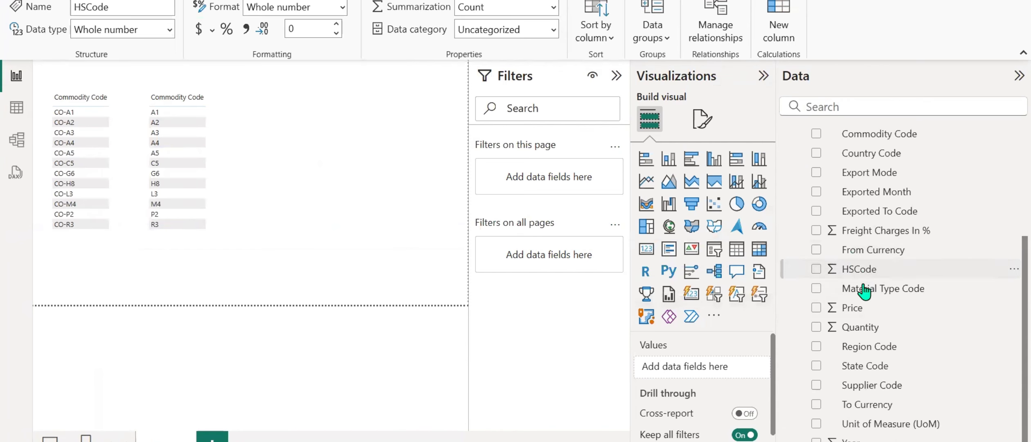
click(859, 313)
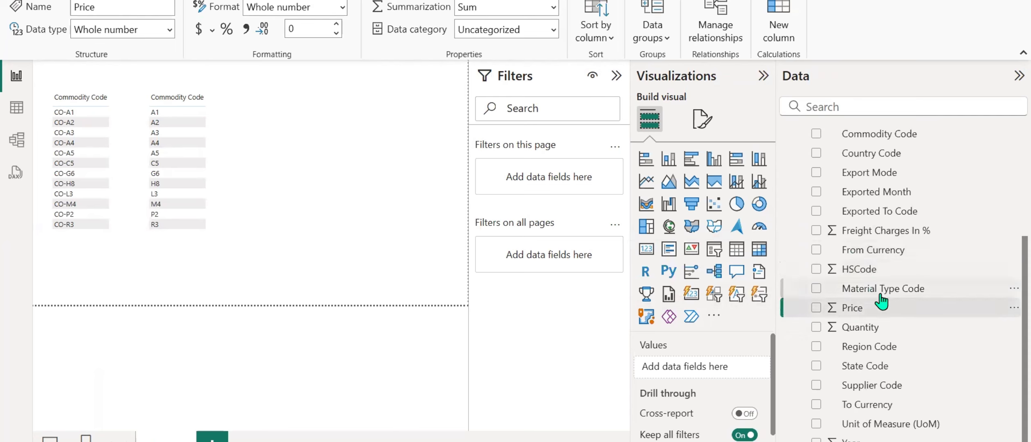
right_click(860, 315)
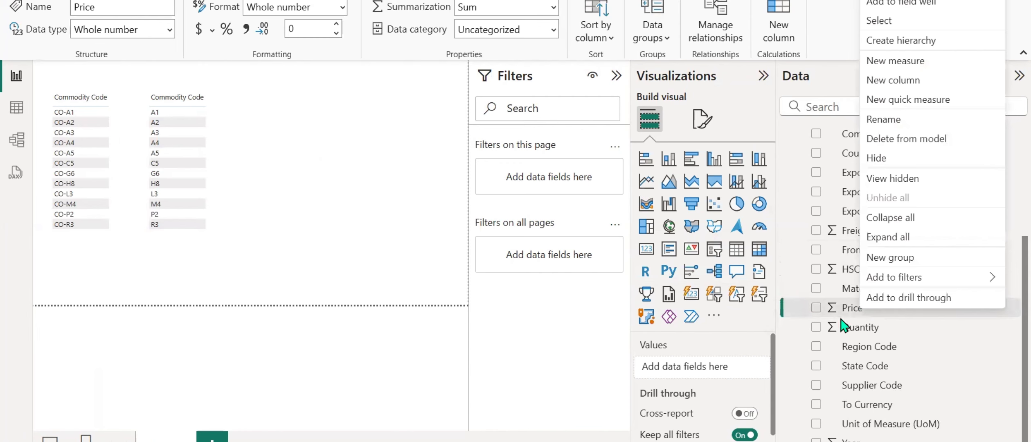
click(744, 312)
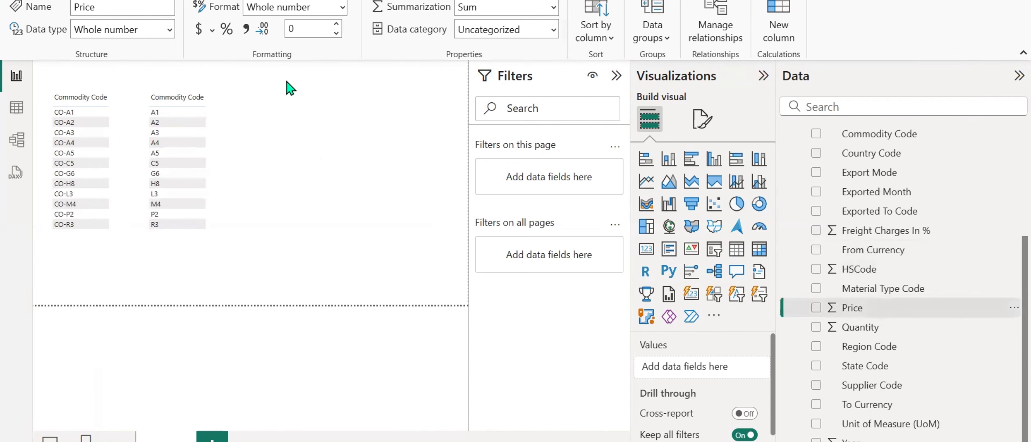
click(164, 0)
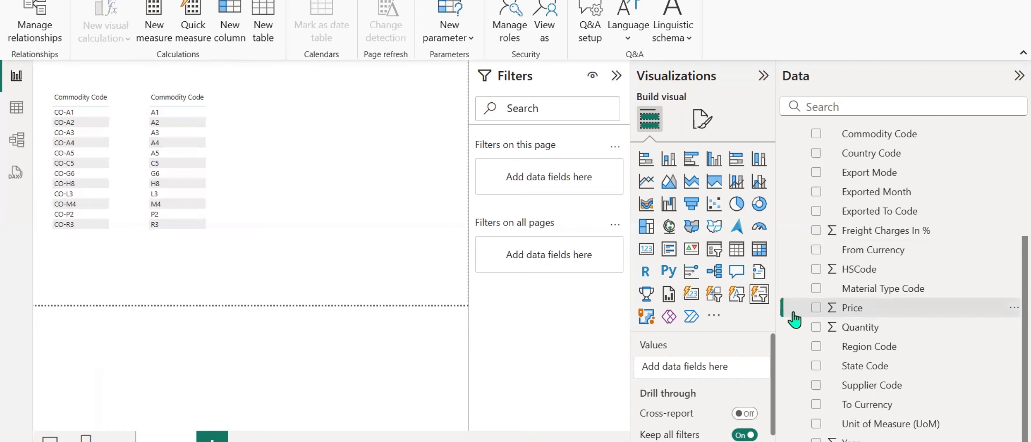
Try to create a measure in the EXPO-FCT-EXPORTS ANALYSIS table named Price that sums the table's Price column.
right_click(852, 311)
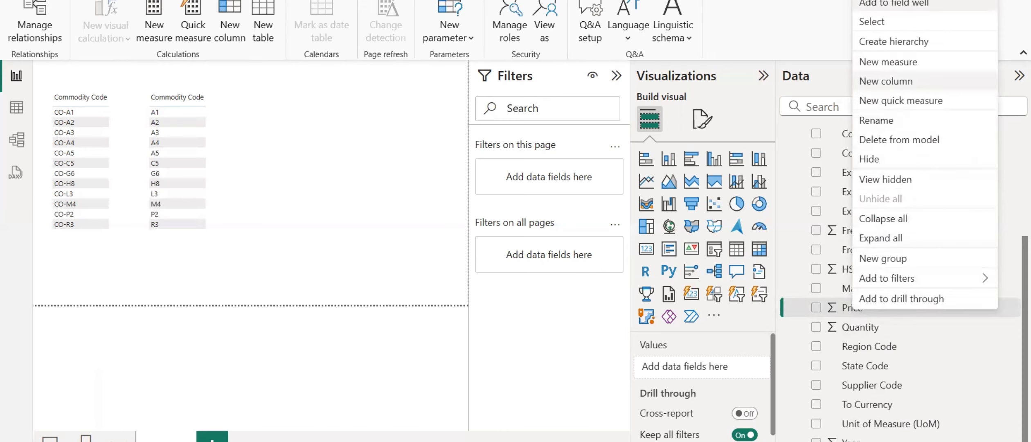
click(894, 67)
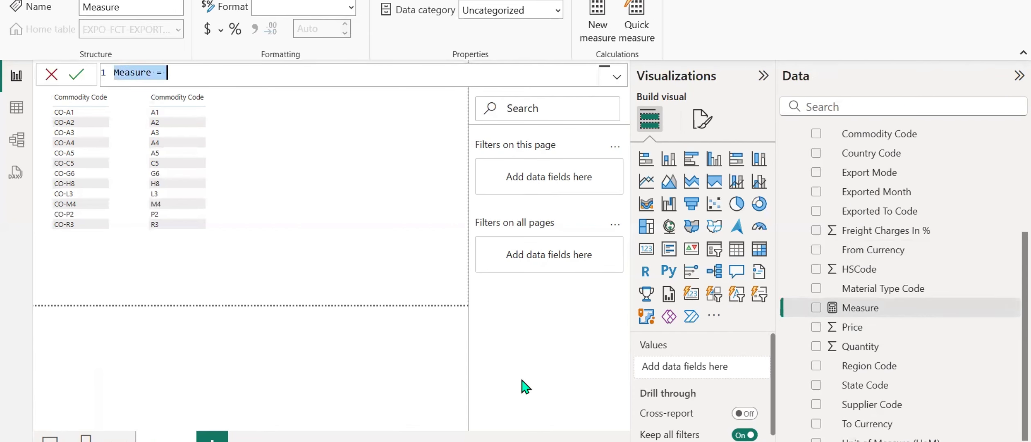
text(Price = )
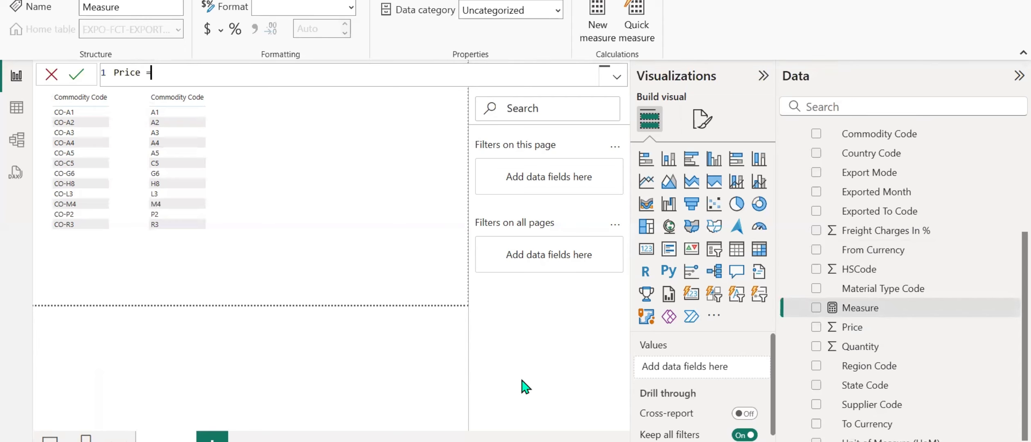
text(SUM(price)
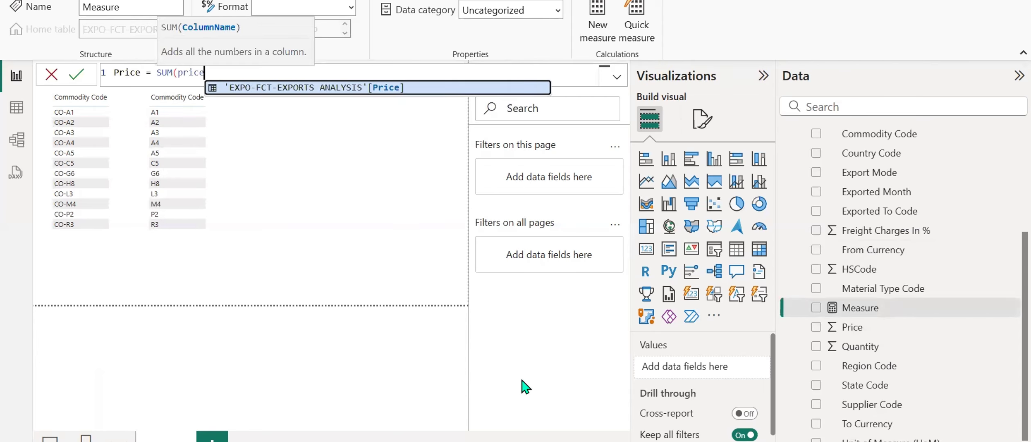
key(Tab)
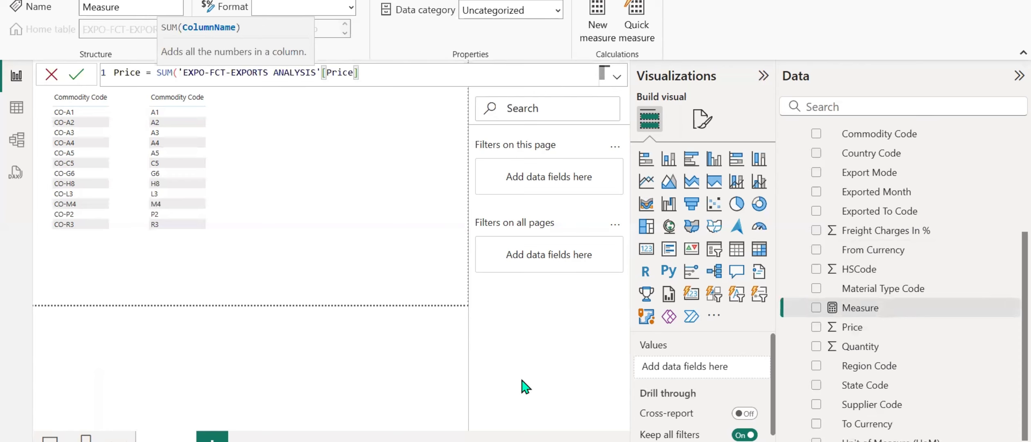
text())
key(Return)
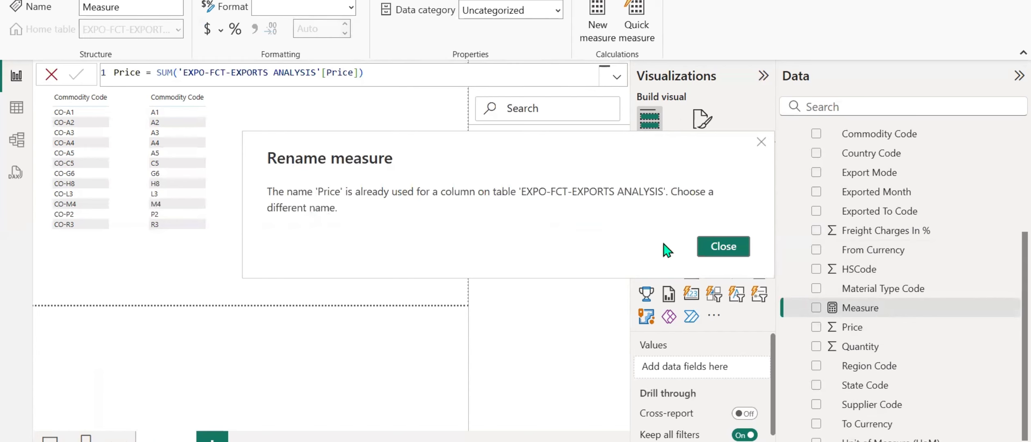
click(723, 247)
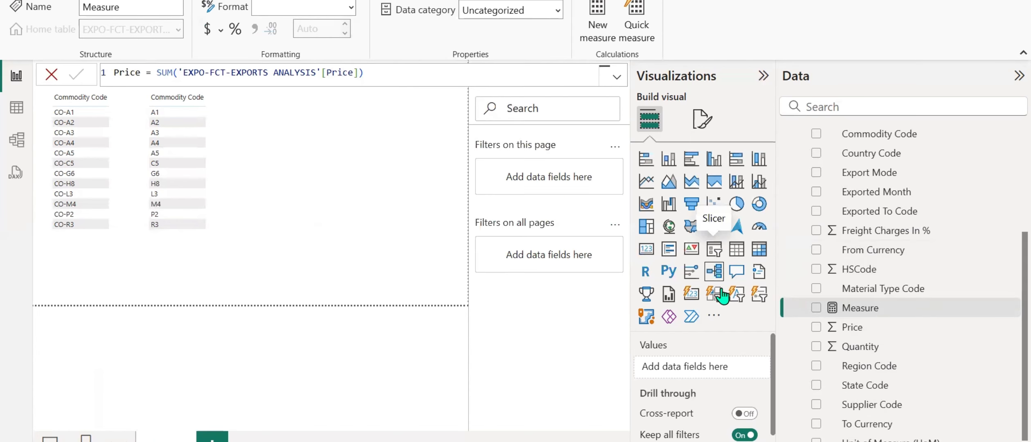
Rename the Price column of the EXPO-FCT-EXPORTS ANALYSIS table as Price Exis.
click(849, 327)
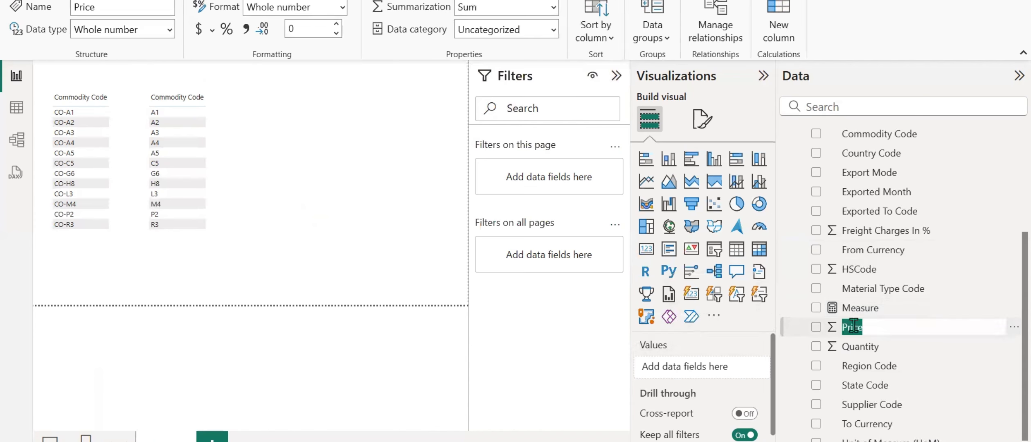
double_click(855, 327)
text(Exi)
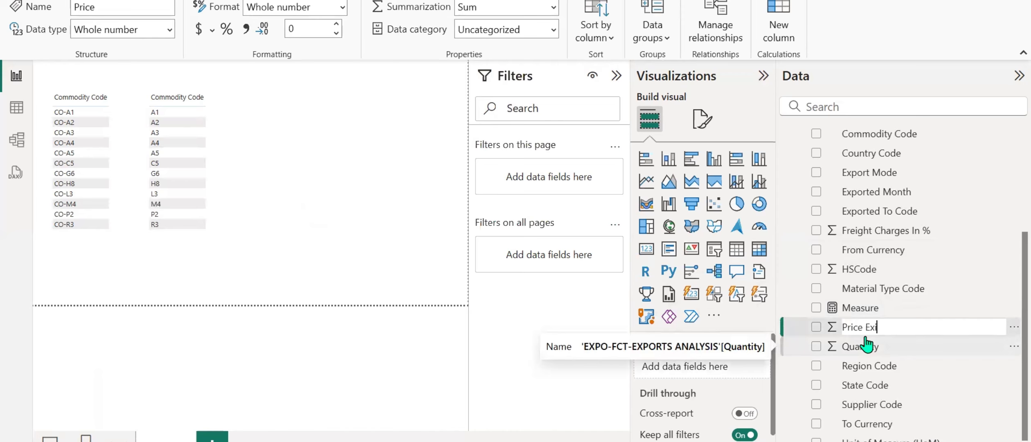
text(s)
key(Return)
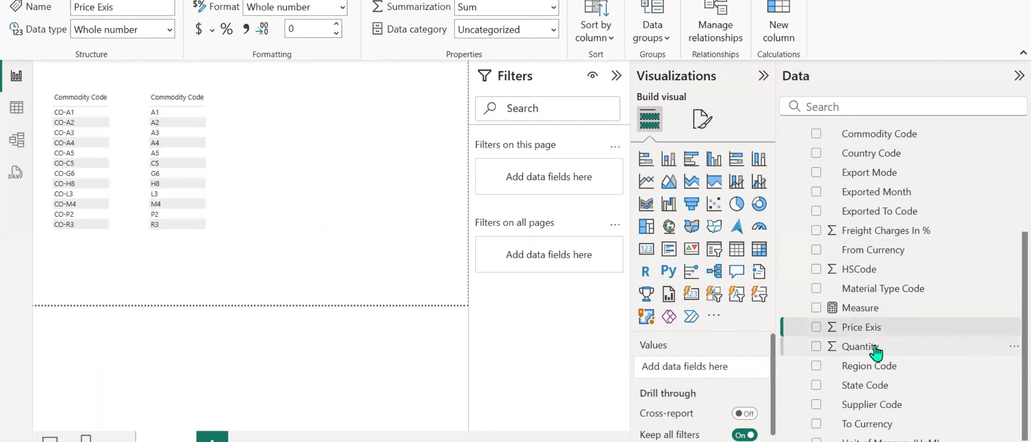
Rename the fact table's price column as Price GEA and its Quantity column as Quantity GEA.
double_click(871, 347)
click(871, 330)
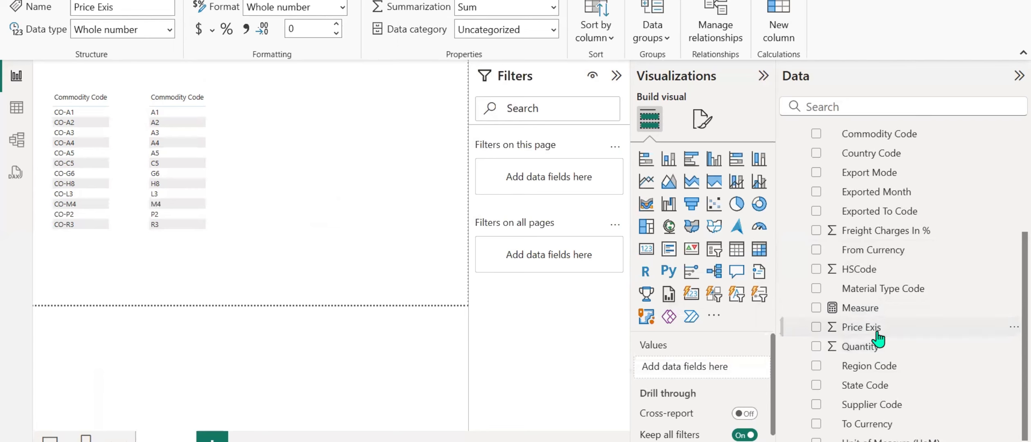
double_click(873, 327)
click(884, 327)
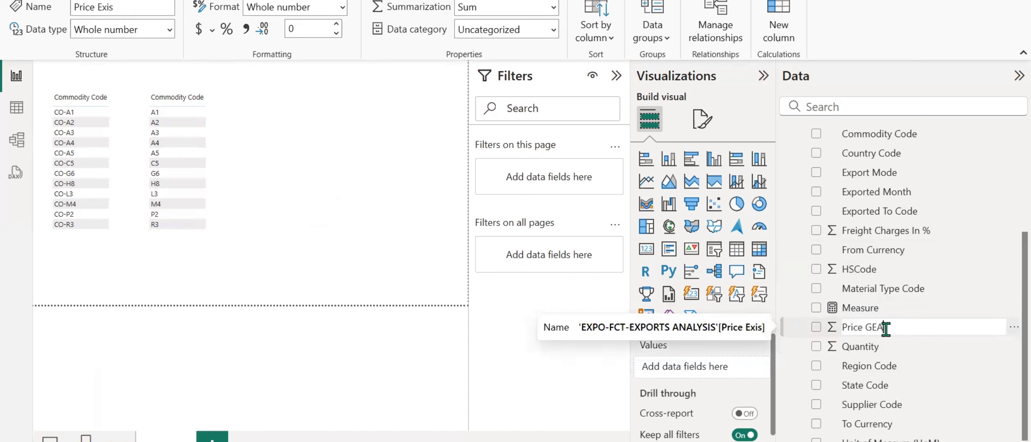
key(Return)
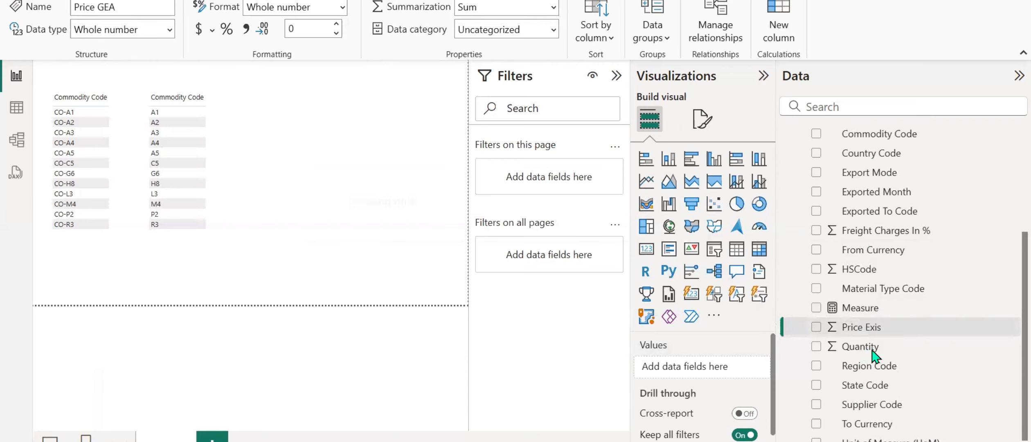
double_click(881, 350)
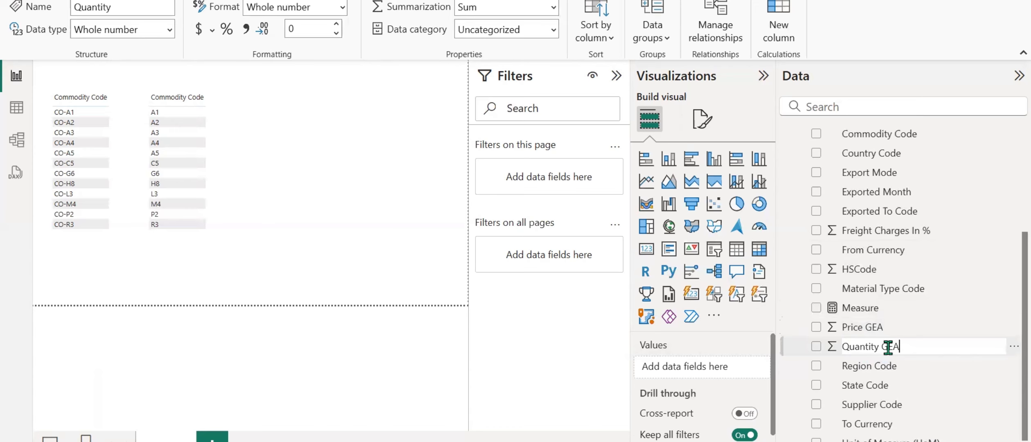
key(Return)
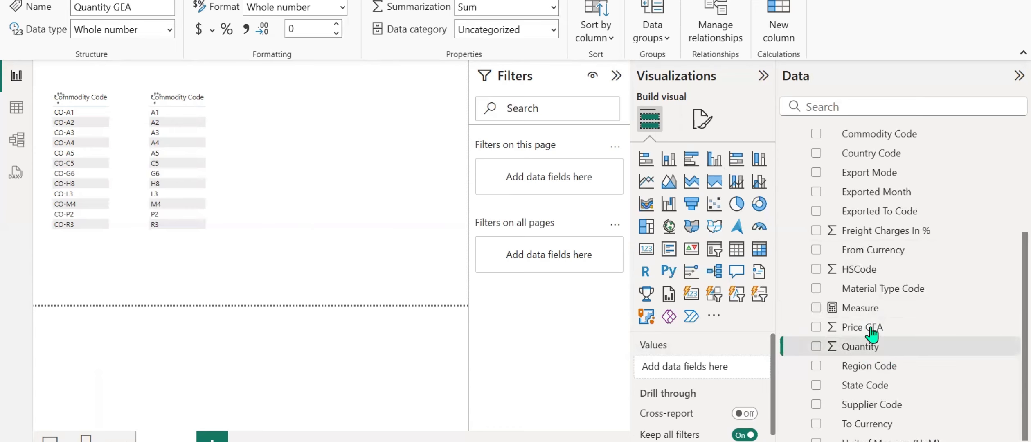
Create a measure in the fact table defined as Price = SUM('EXPO-FCT-EXPORTS ANALYSIS'[Price GEA]).
right_click(875, 330)
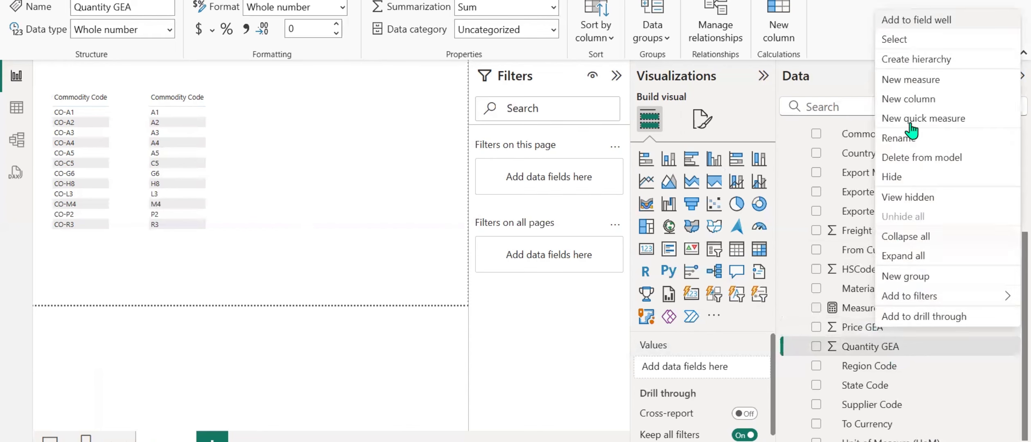
click(919, 82)
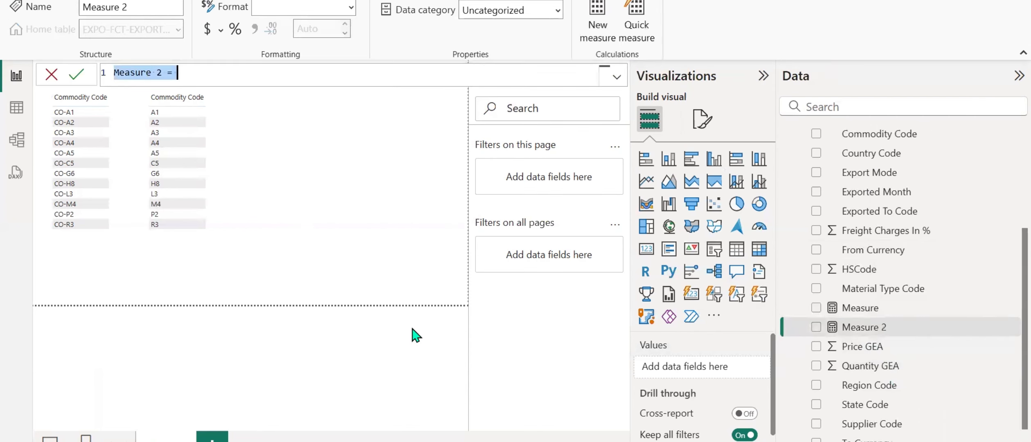
text(Pric)
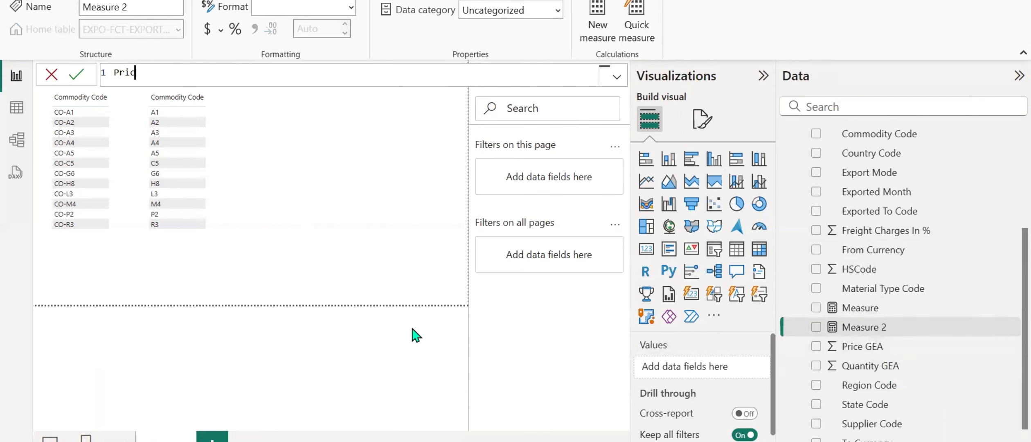
text(e = SUM()
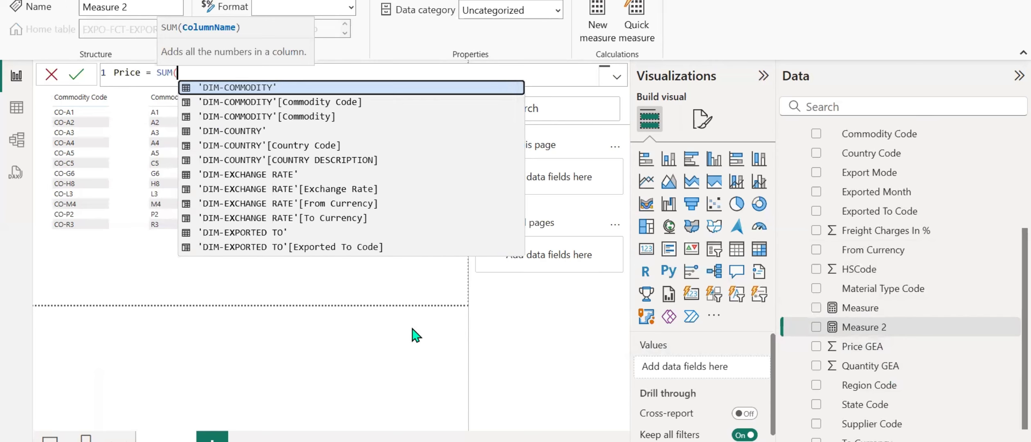
text(price)
key(Tab)
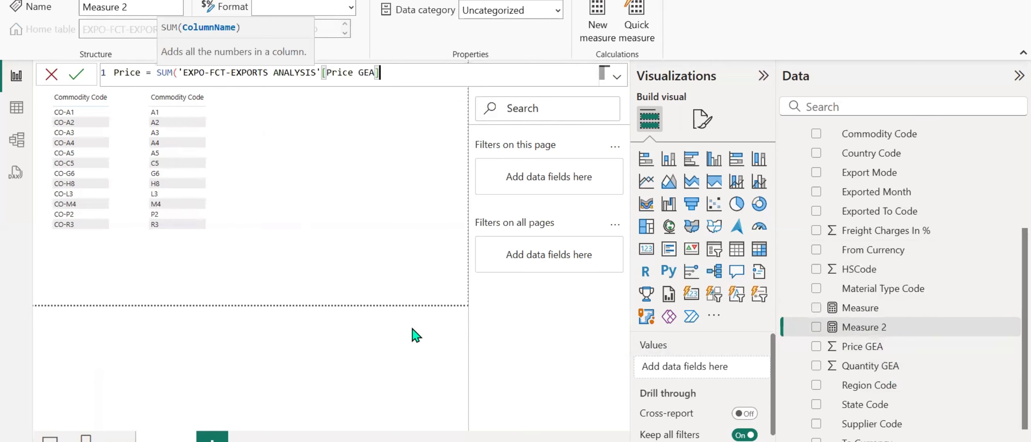
text())
key(Return)
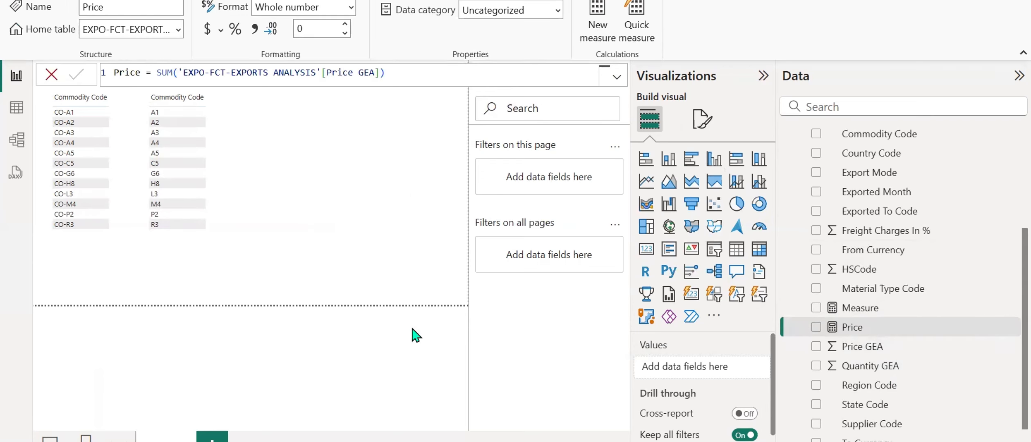
Define the empty measure named Measure as Quantity = SUM('EXPO-FCT-EXPORTS ANALYSIS'[Quantity GEA]).
click(835, 311)
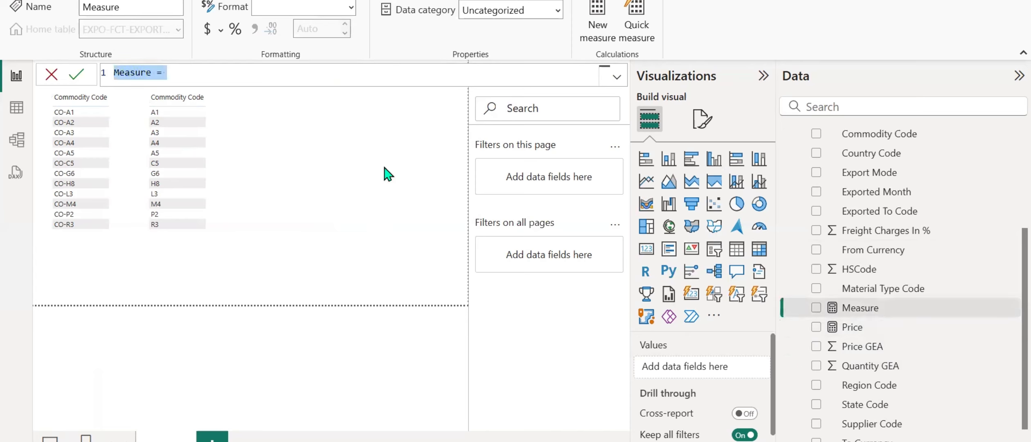
key(BackSpace)
text(Quan)
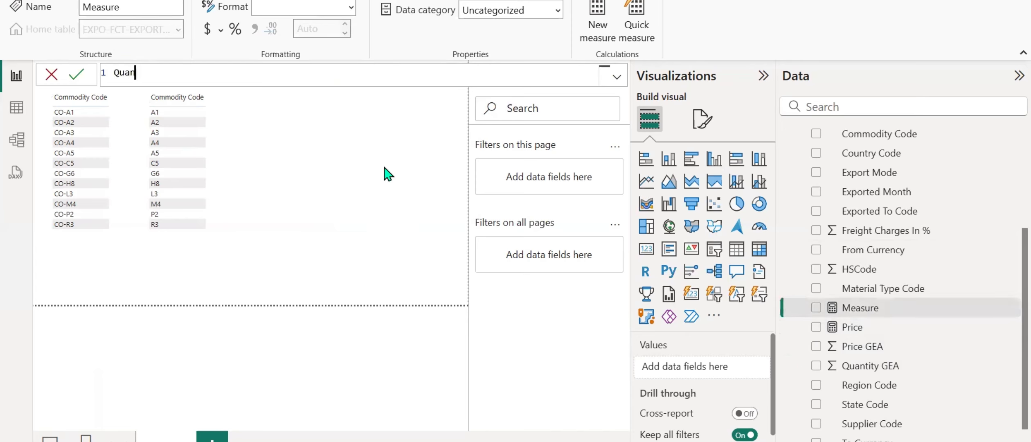
text(tity = SUM()
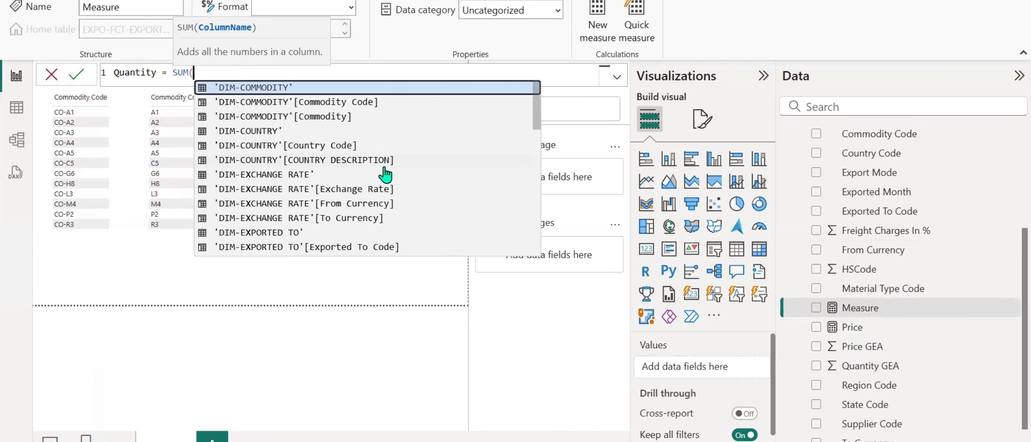
text(Quan)
key(Tab)
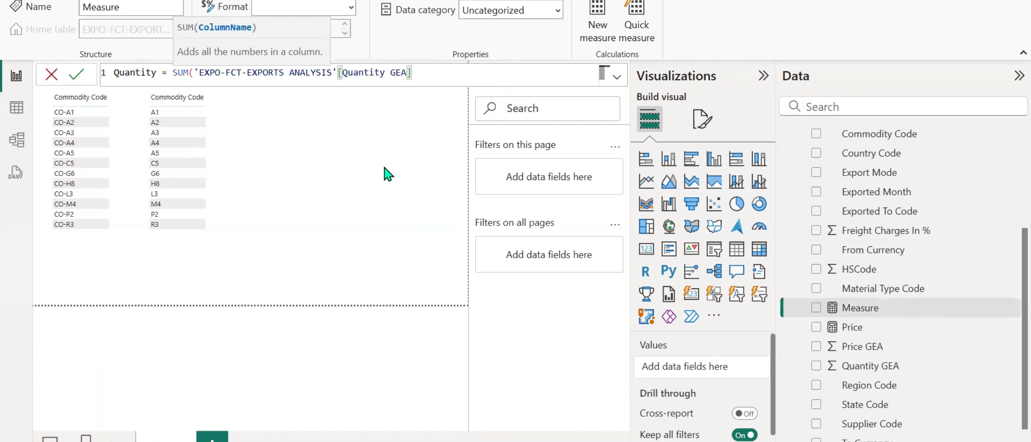
text())
key(Return)
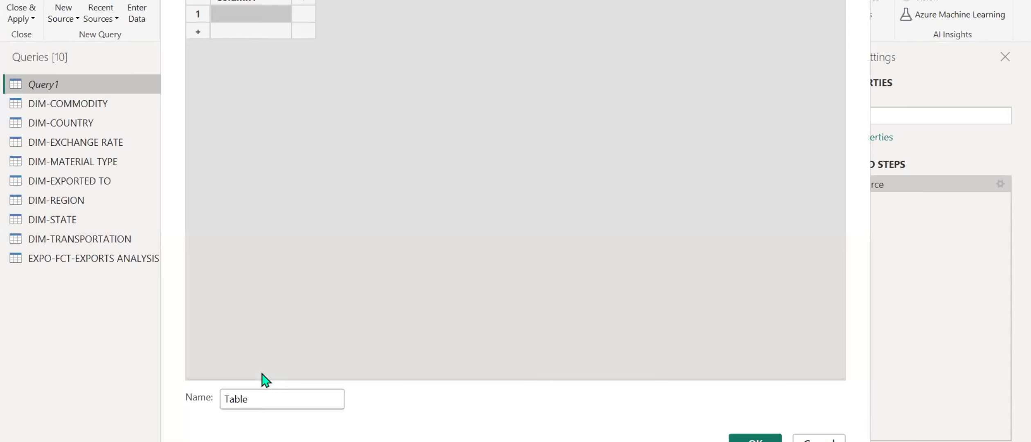
Create the blank table under the name GEA Measures and apply the query changes to the report model.
double_click(265, 401)
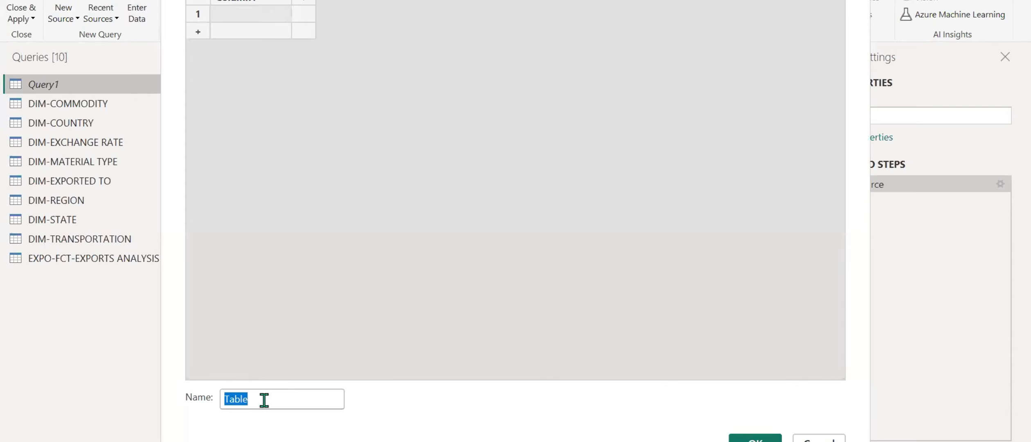
key(BackSpace)
text(Measu)
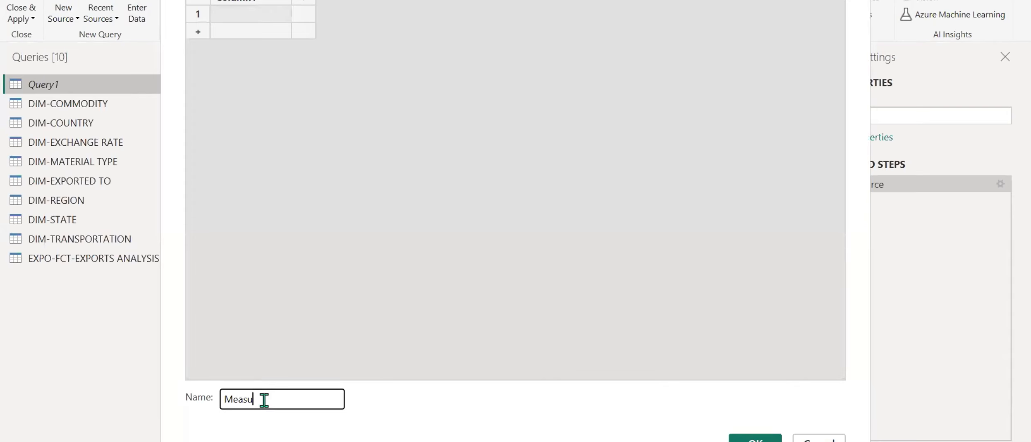
key(BackSpace)
key(BackSpace)
key(BackSpace)
key(BackSpace)
text(GEA Measure)
key(Return)
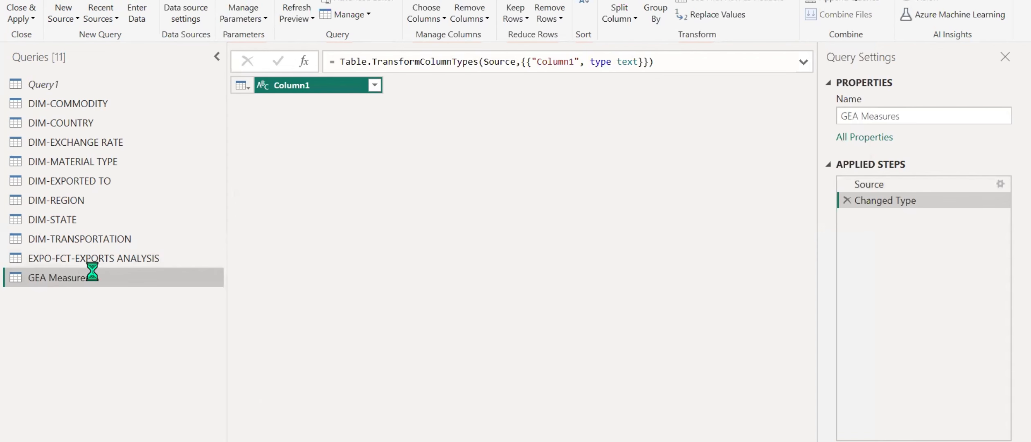
click(24, 20)
click(26, 34)
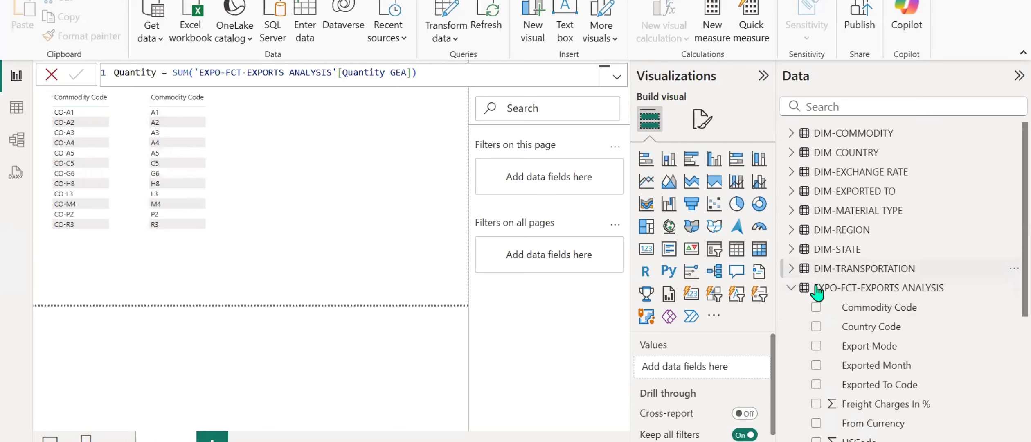
Collapse the fields of the EXPO-FCT-EXPORTS ANALYSIS table and switch to the Model view.
click(791, 287)
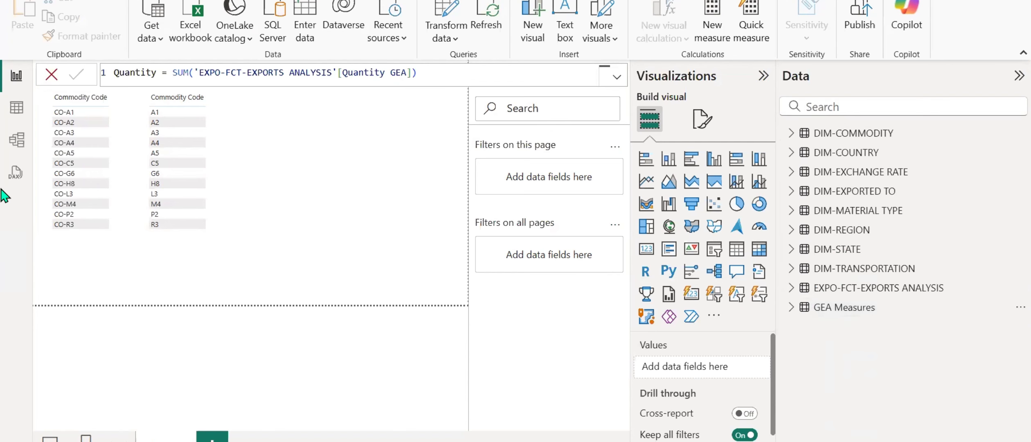
click(18, 143)
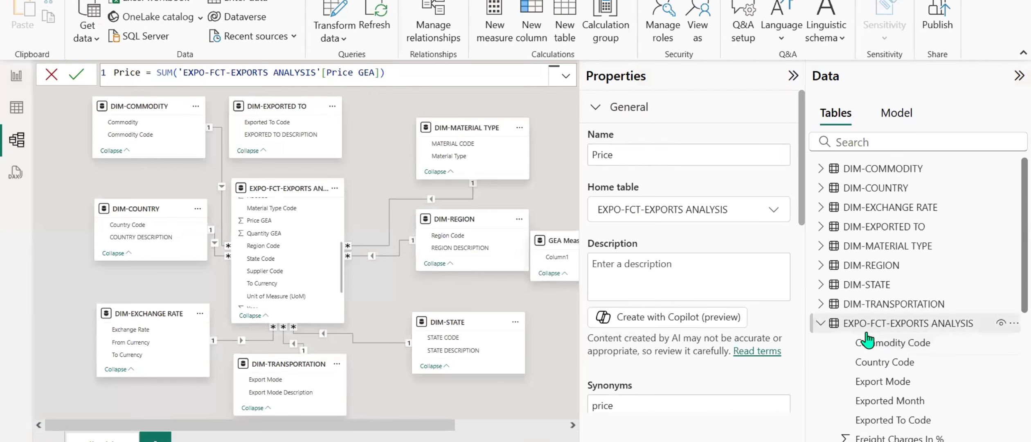
Assign the fact table's Price and Quantity measures together to a display folder named GEA Measures.
scroll(826, 344, down, 4)
scroll(893, 366, down, 3)
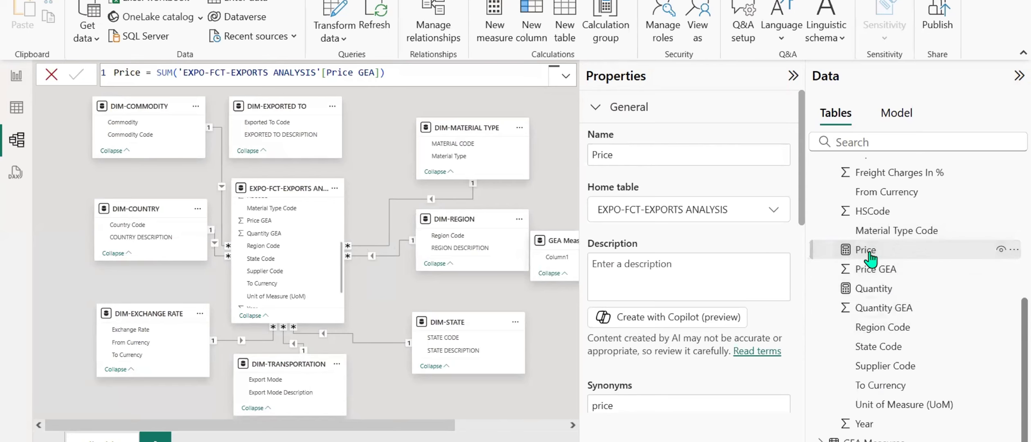
click(878, 288)
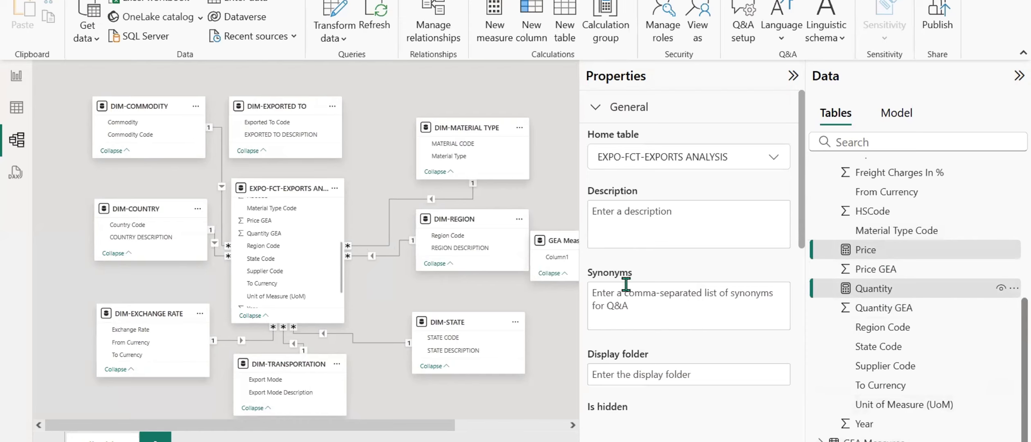
scroll(627, 314, down, 2)
click(641, 294)
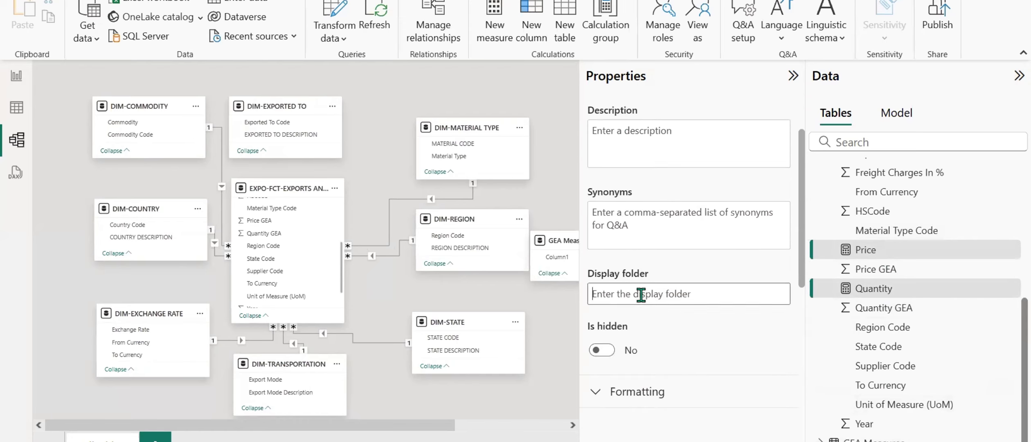
key(Caps_Lock)
text(GEA)
key(Caps_Lock)
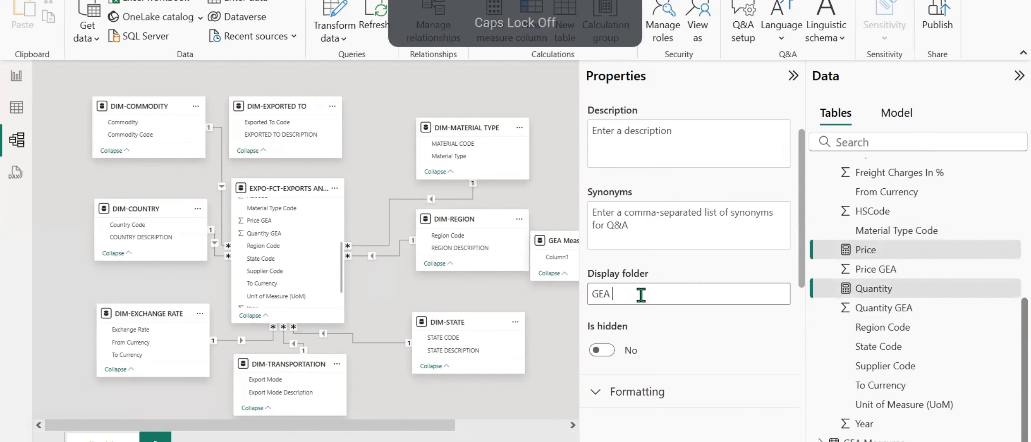
text(Measures)
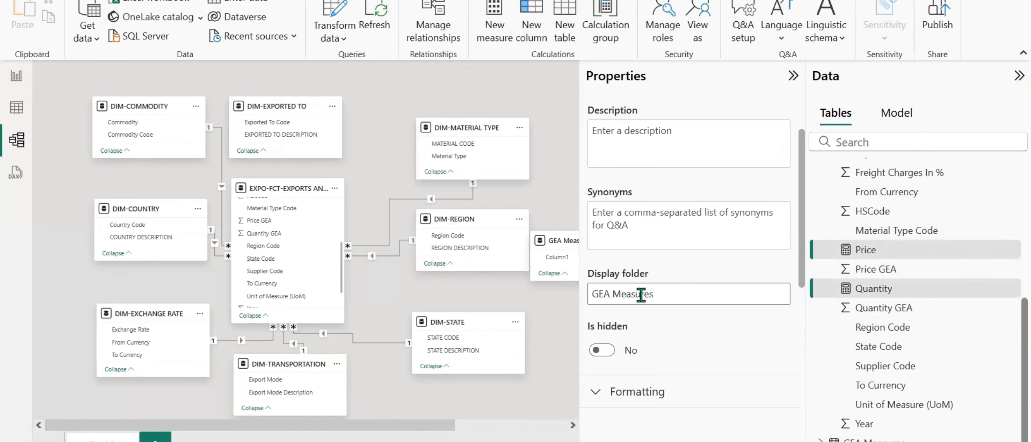
scroll(644, 315, down, 5)
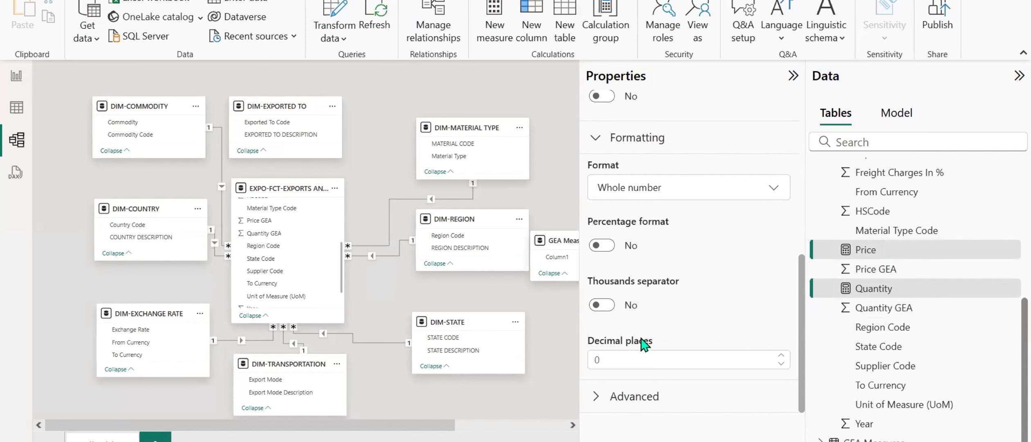
scroll(697, 326, up, 6)
key(Return)
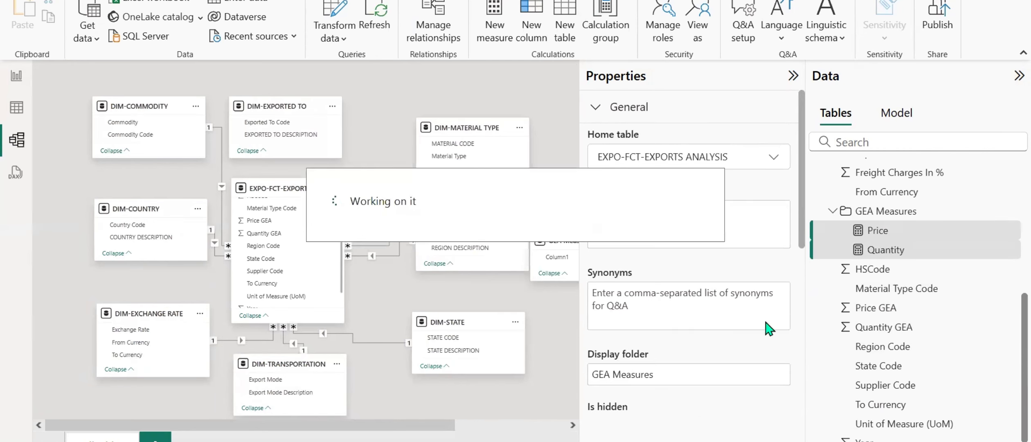
scroll(886, 283, up, 2)
scroll(886, 291, down, 4)
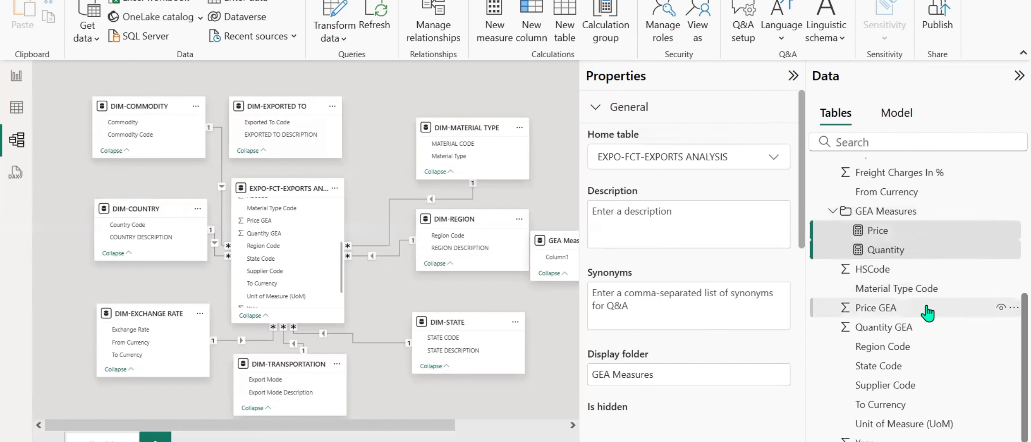
scroll(928, 313, down, 1)
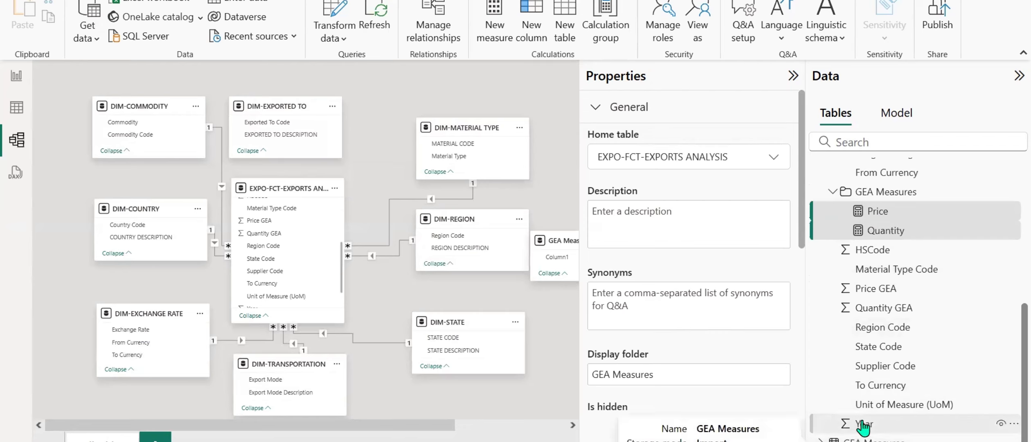
ctrl+click(884, 213)
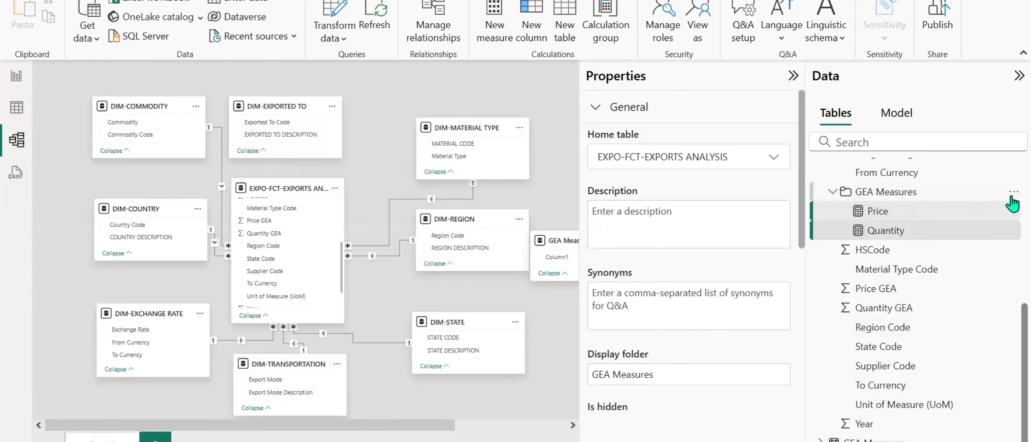
click(1013, 197)
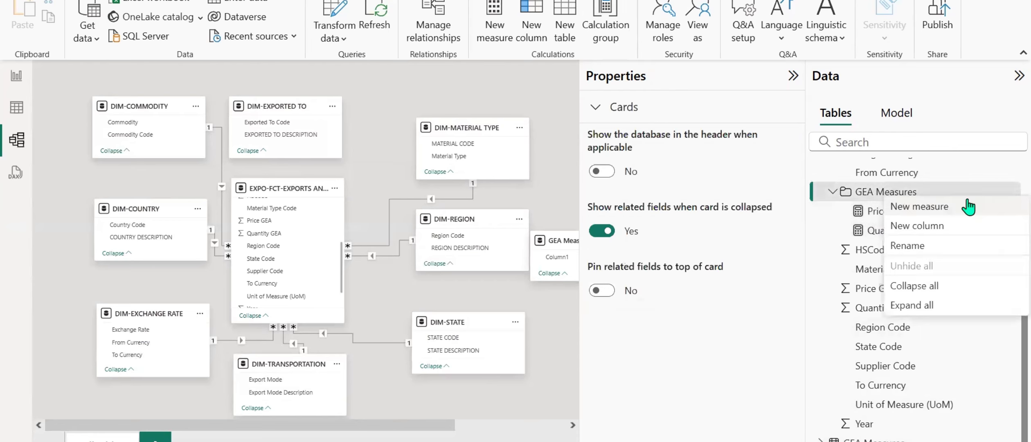
click(873, 203)
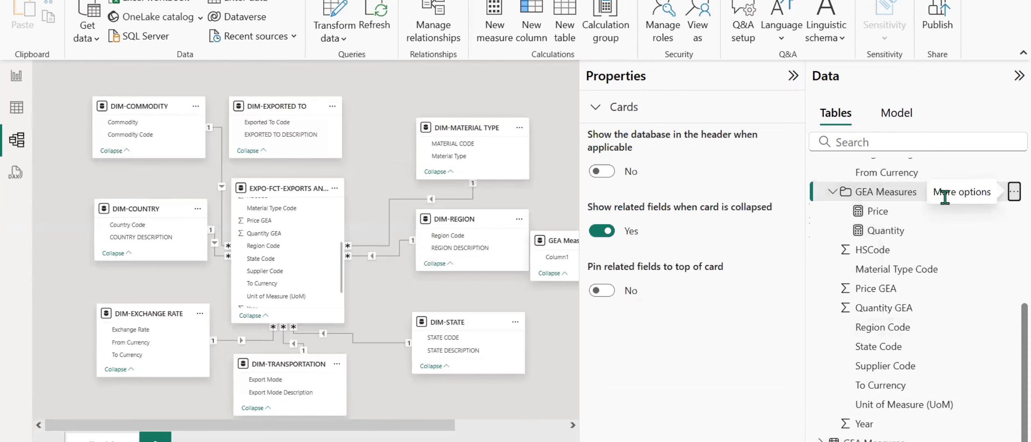
right_click(880, 199)
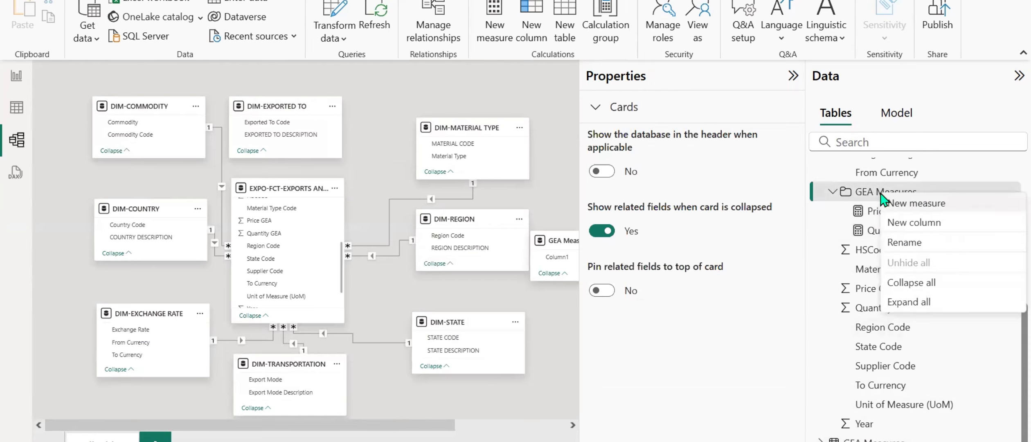
Delete the Price and Quantity measures from the EXPO-FCT-EXPORTS ANALYSIS table.
click(870, 217)
ctrl+click(871, 230)
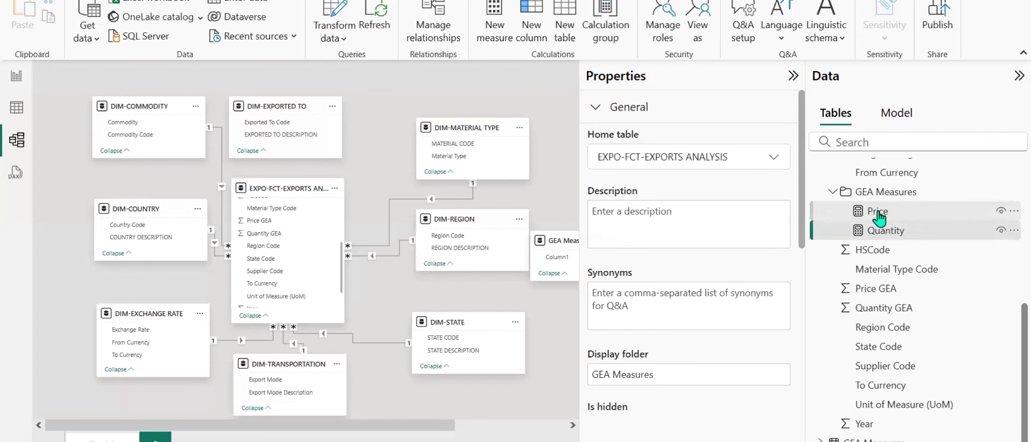
right_click(879, 212)
click(902, 280)
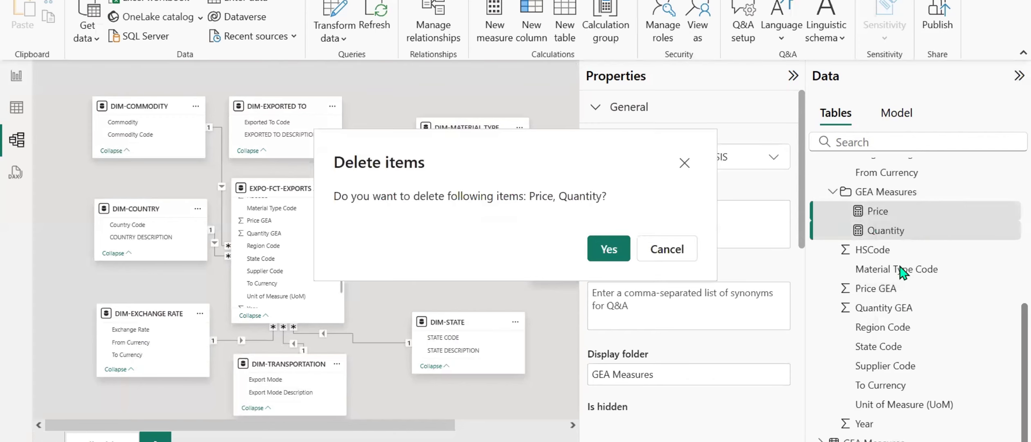
click(624, 247)
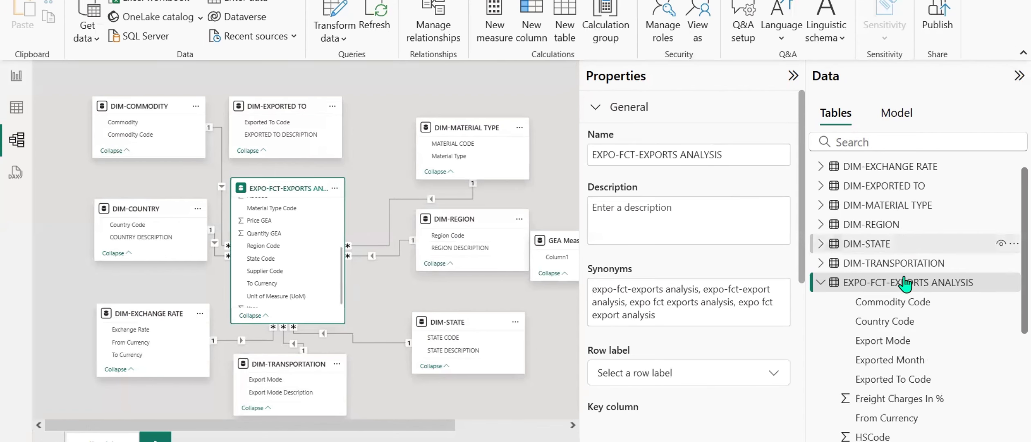
Create a measure in the GEA Measures table defined as Price = SUM('EXPO-FCT-EXPORTS ANALYSIS'[Price GEA]).
scroll(937, 283, down, 1)
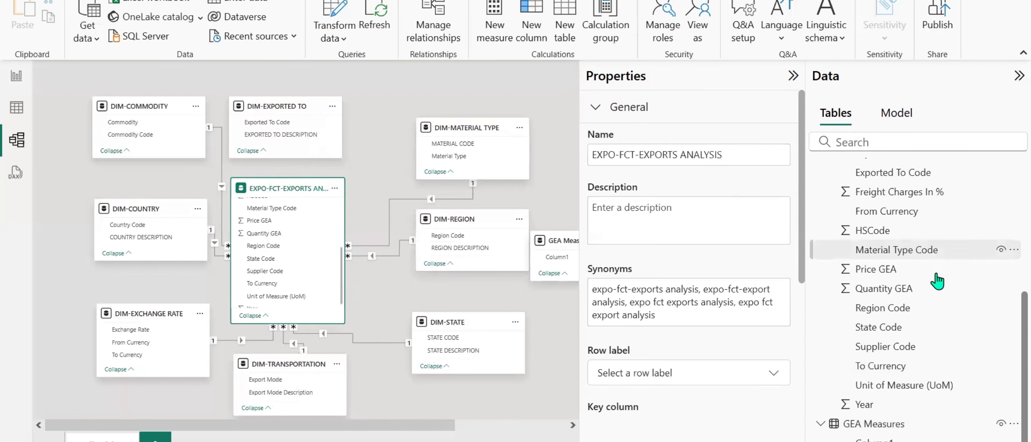
right_click(891, 432)
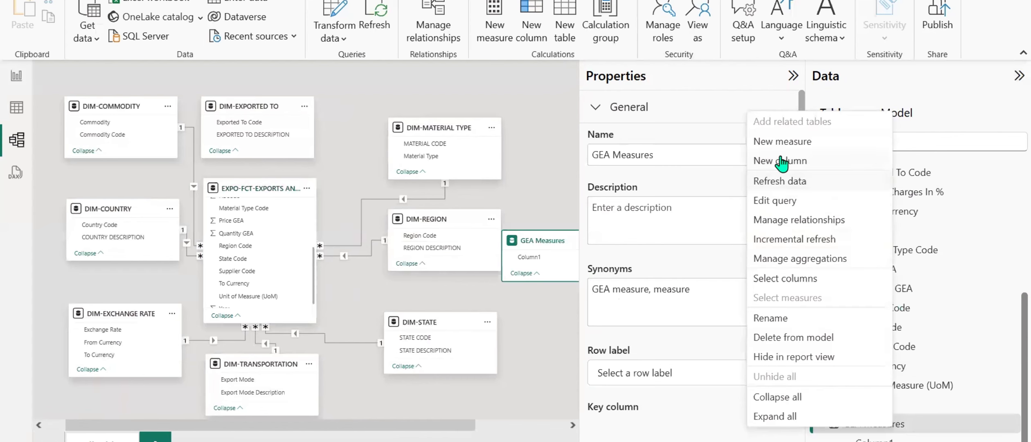
click(773, 142)
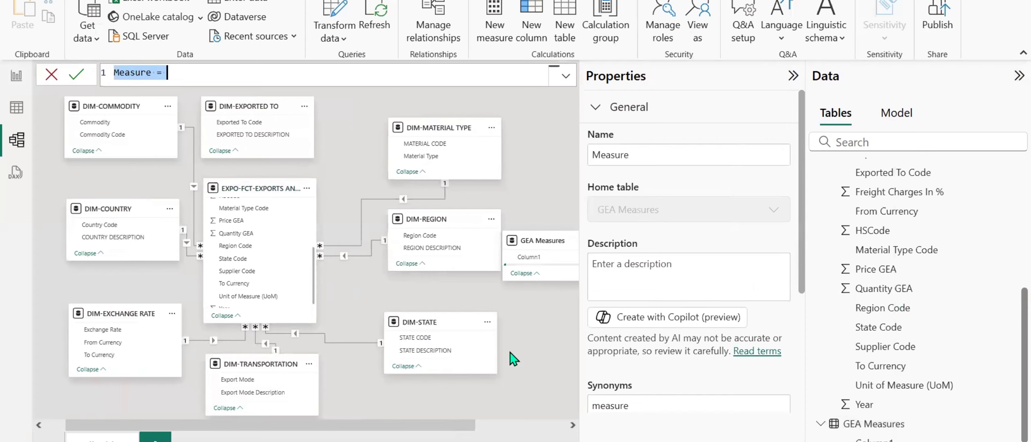
text(Price)
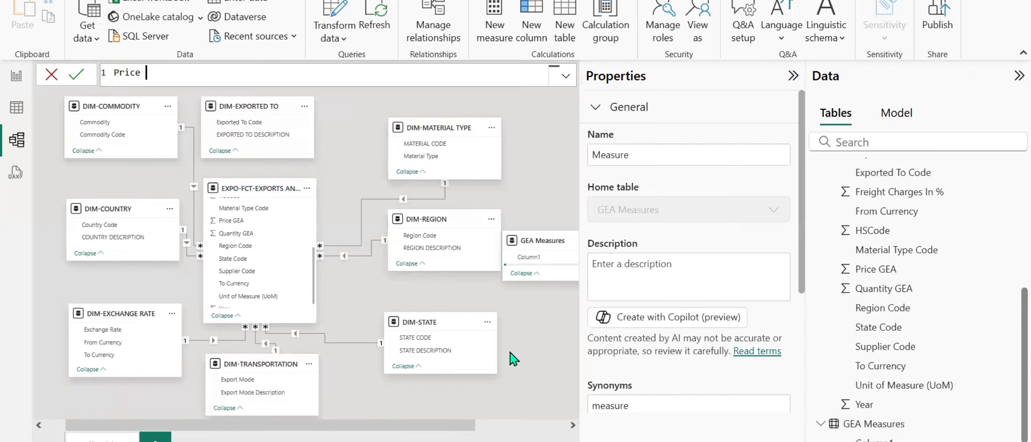
text( = SUM(price)
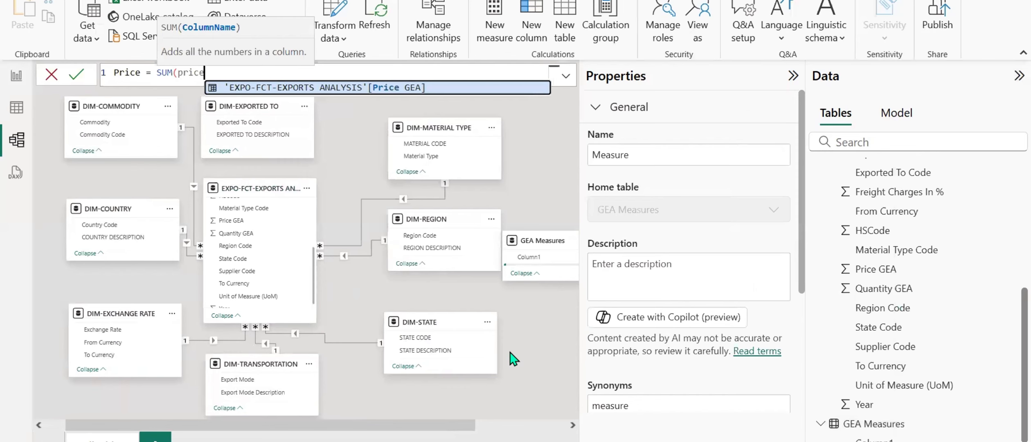
key(Tab)
text())
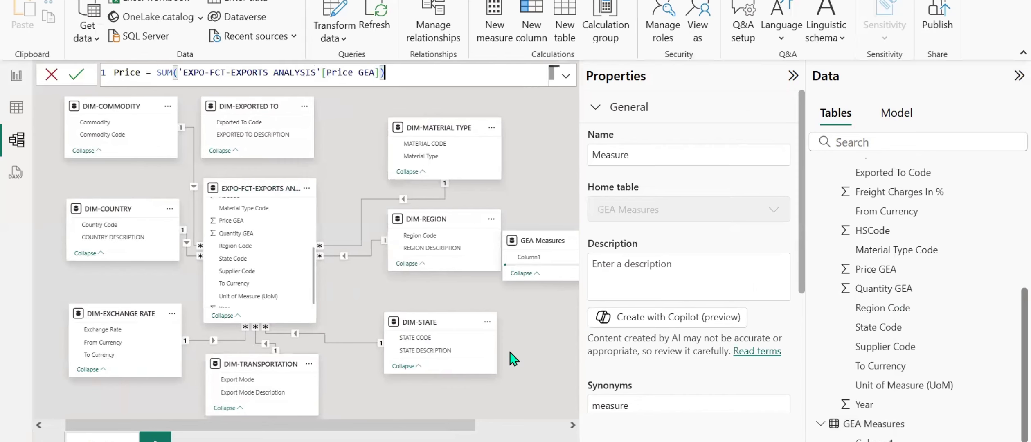
key(Return)
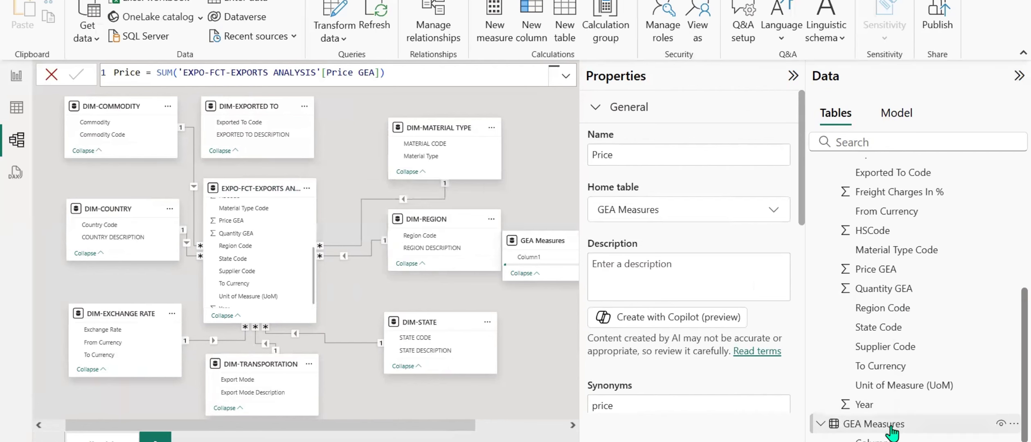
Add a second measure to the GEA Measures table defined as Quantity = SUM('EXPO-FCT-EXPORTS ANALYSIS'[Quantity GEA]).
scroll(871, 422, down, 1)
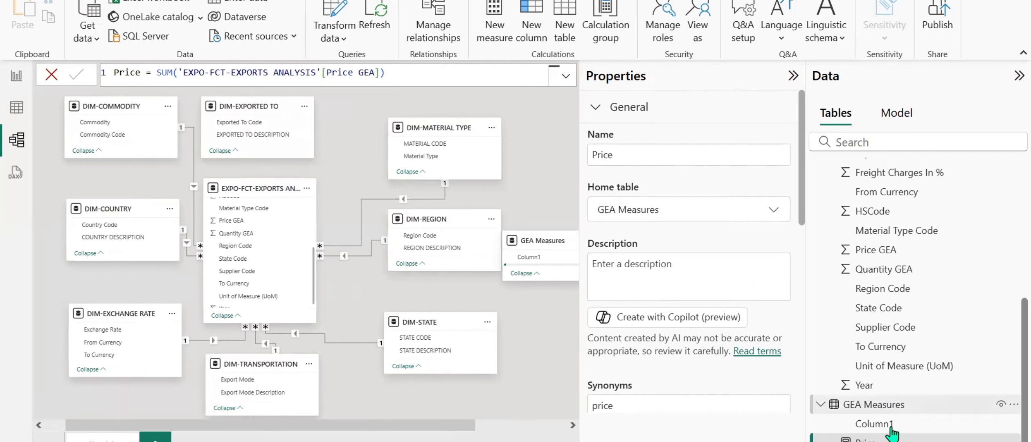
right_click(885, 406)
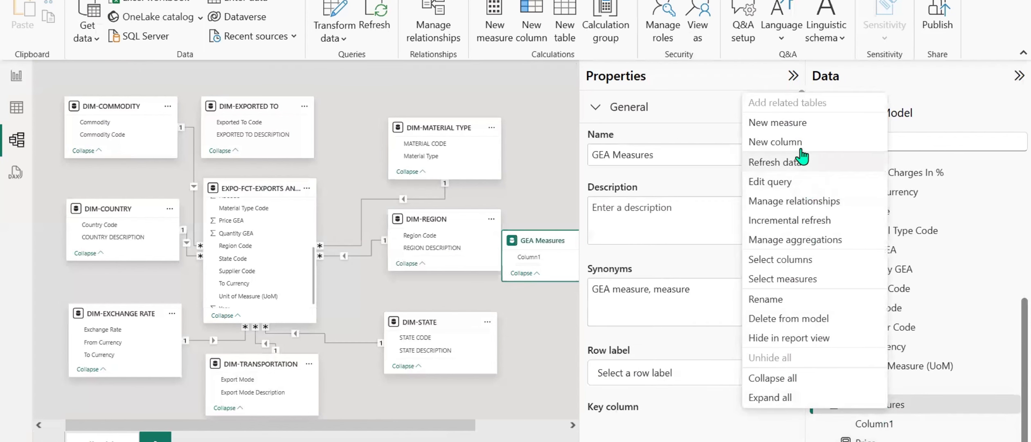
click(668, 257)
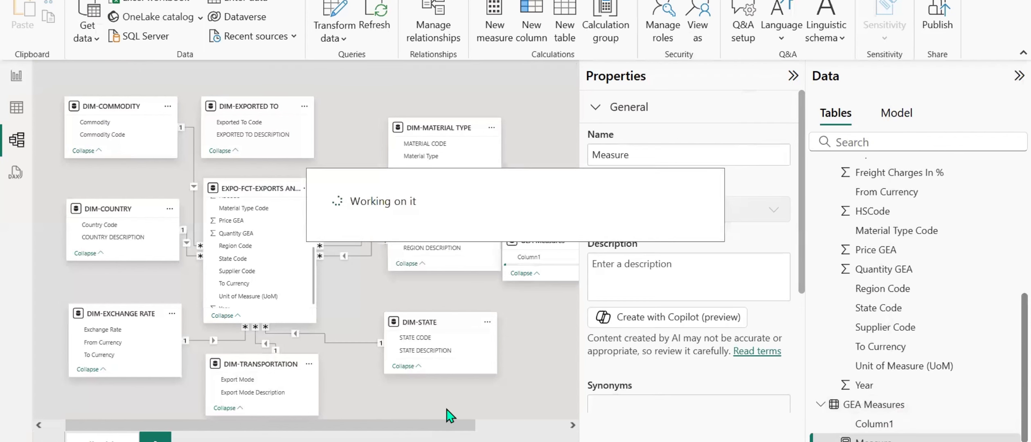
text(quan)
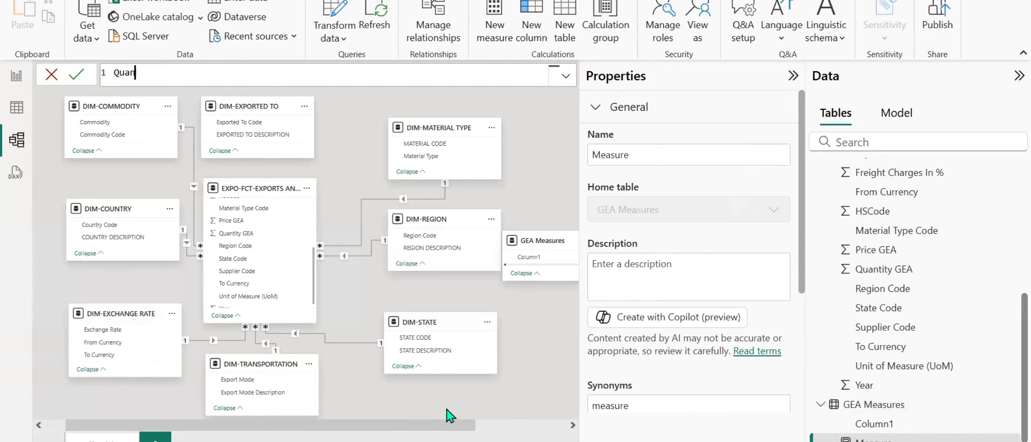
text(ti)
text(ty = sum()
text('EXPO-FCT-EXPORTS ANALYSIS'[Quantity GEA]))
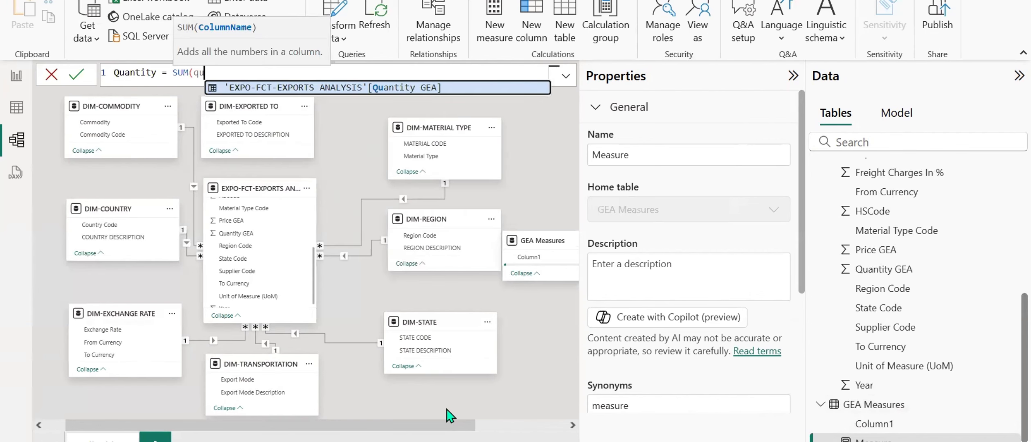
key(Return)
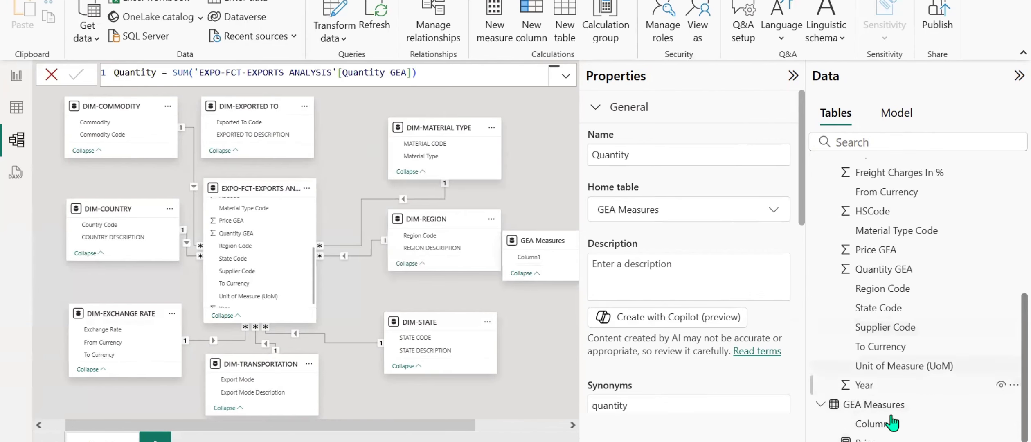
Delete the placeholder column Column1 from the GEA Measures table.
scroll(888, 422, down, 1)
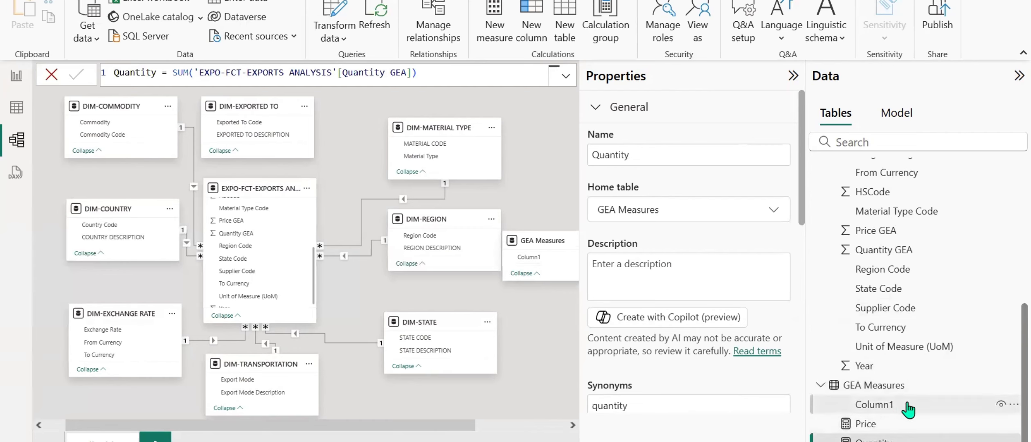
right_click(1010, 407)
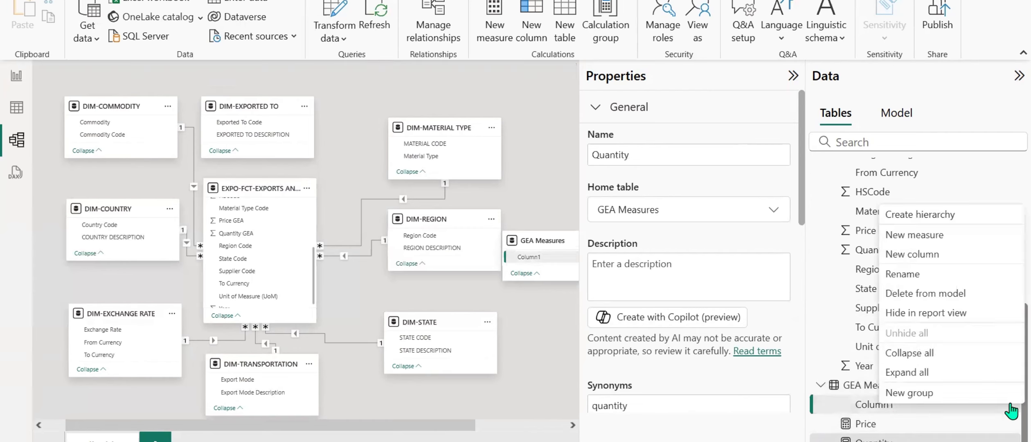
click(926, 293)
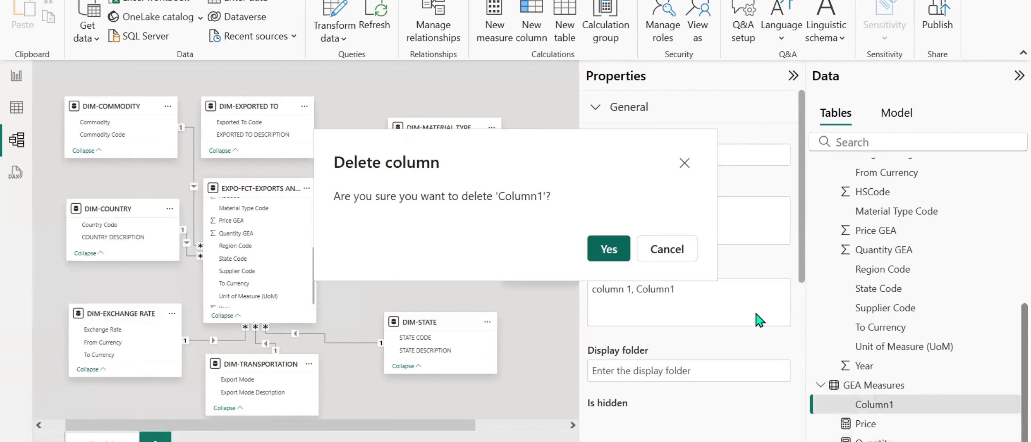
click(614, 255)
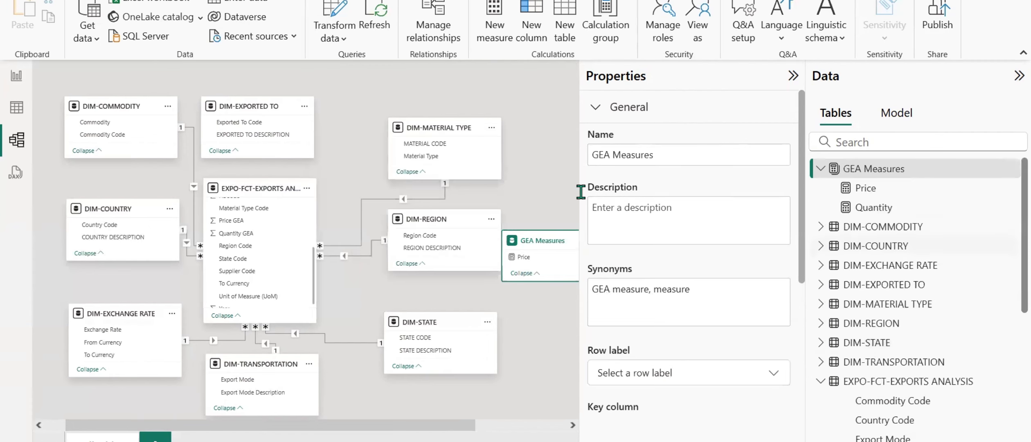
Review the Price and Quantity measures in the GEA Measures table and the fields of EXPO-FCT-EXPORTS ANALYSIS in report view.
click(15, 74)
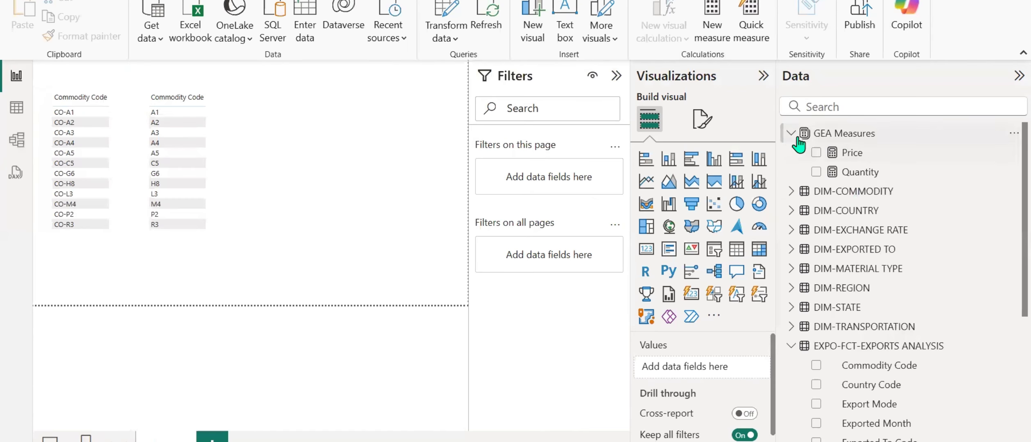
click(790, 133)
click(790, 308)
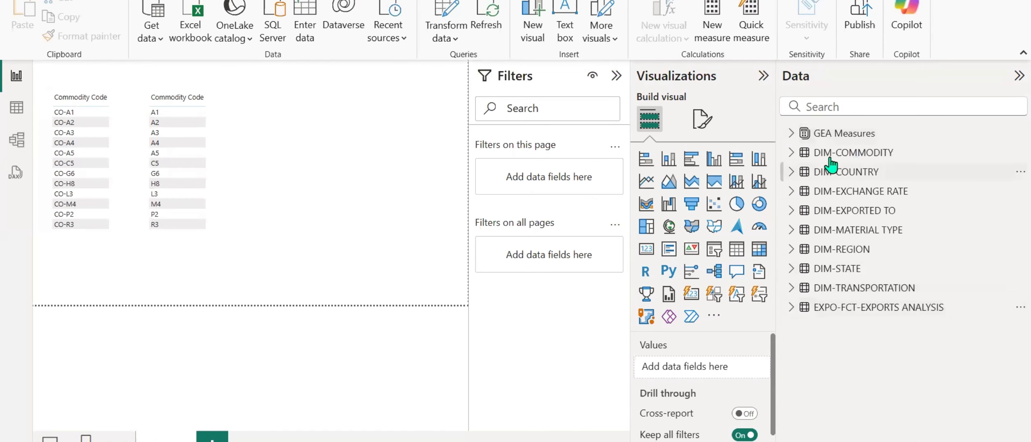
click(803, 135)
click(863, 153)
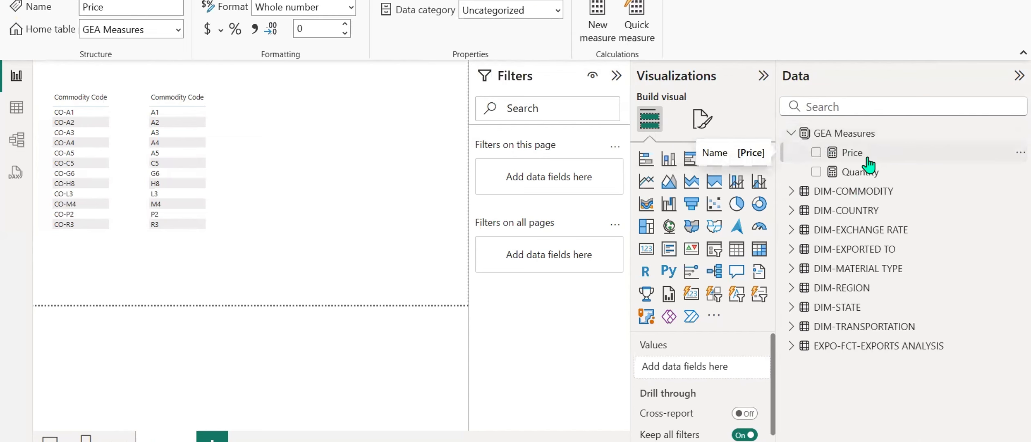
click(863, 175)
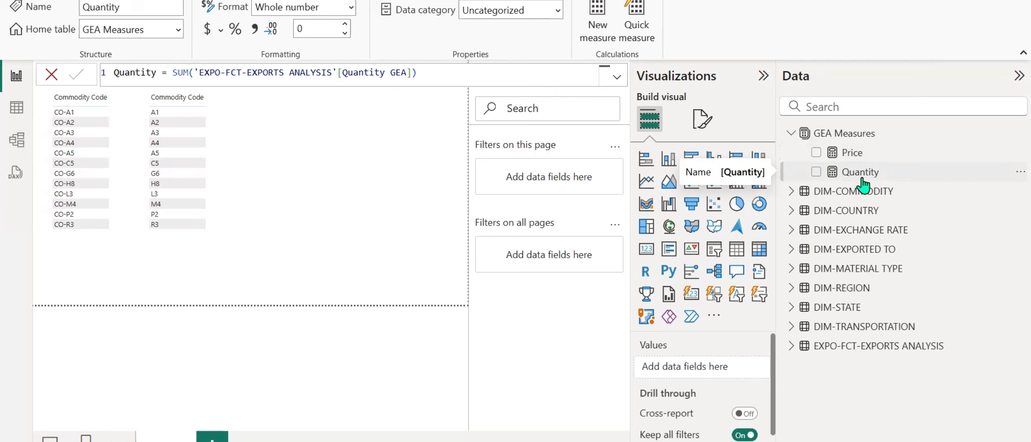
click(790, 347)
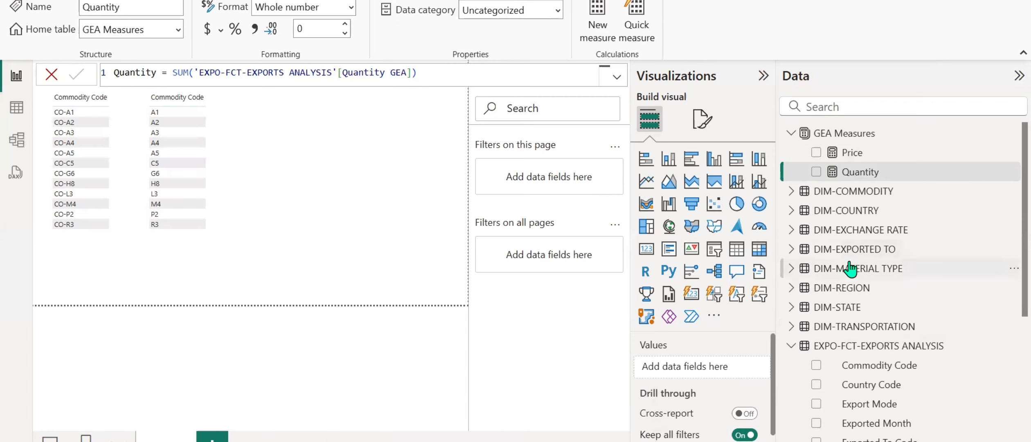
scroll(849, 269, down, 5)
scroll(850, 269, up, 5)
Switch to the text editor notes and start a line reading Total below "create measures for numeric variables".
click(546, 441)
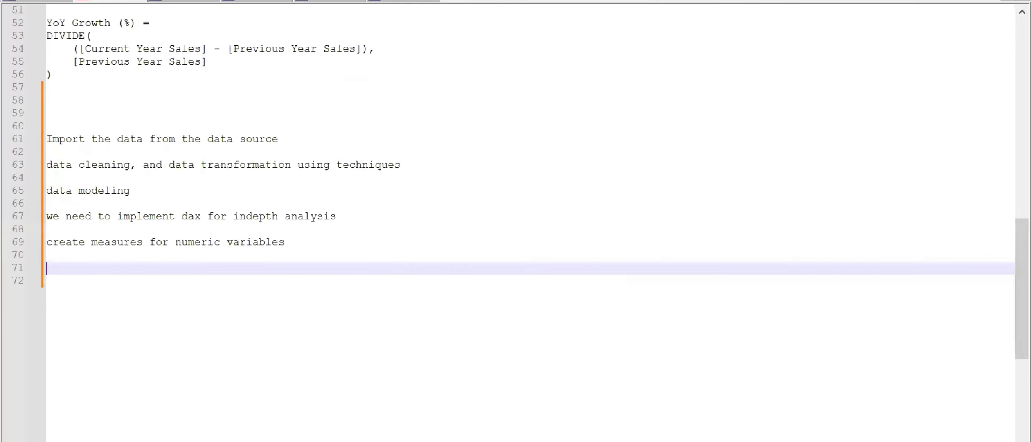
text(Total)
Look through the open note files for the DAX definitions of the export measures, including Total Sales INR.
click(1008, 0)
click(1008, 1)
click(1008, 0)
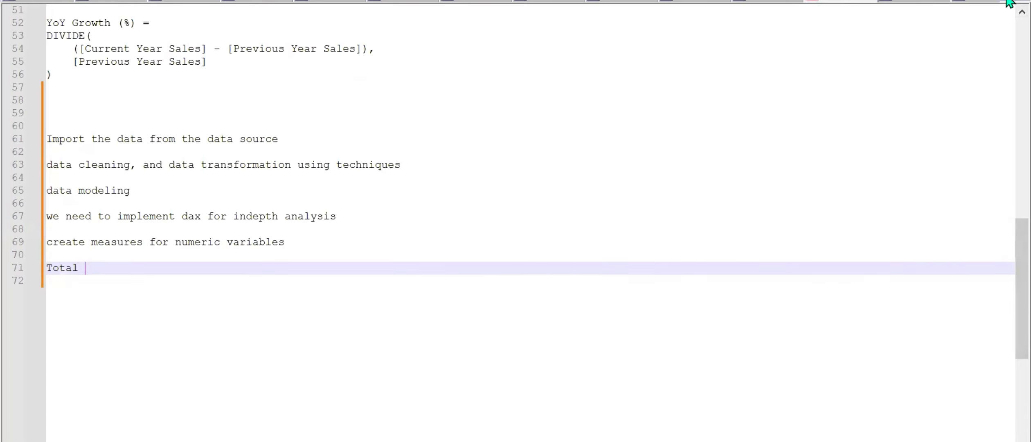
click(1007, 1)
click(404, 2)
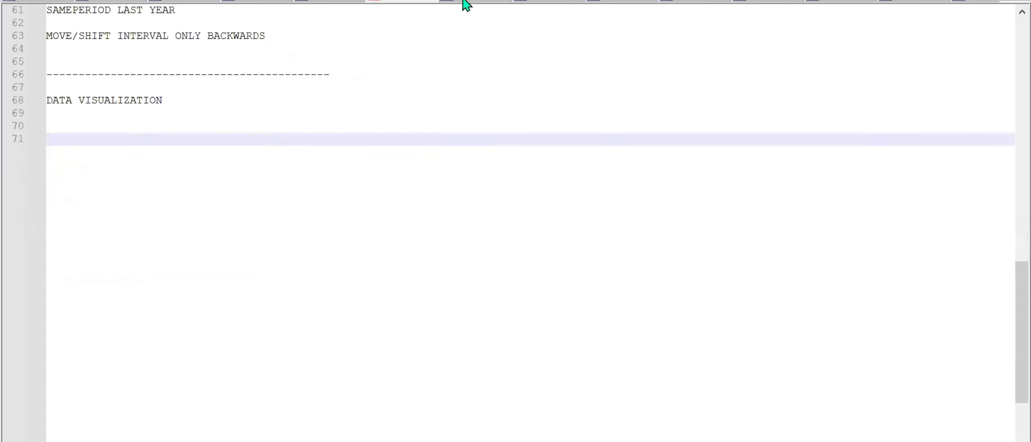
click(469, 1)
click(543, 2)
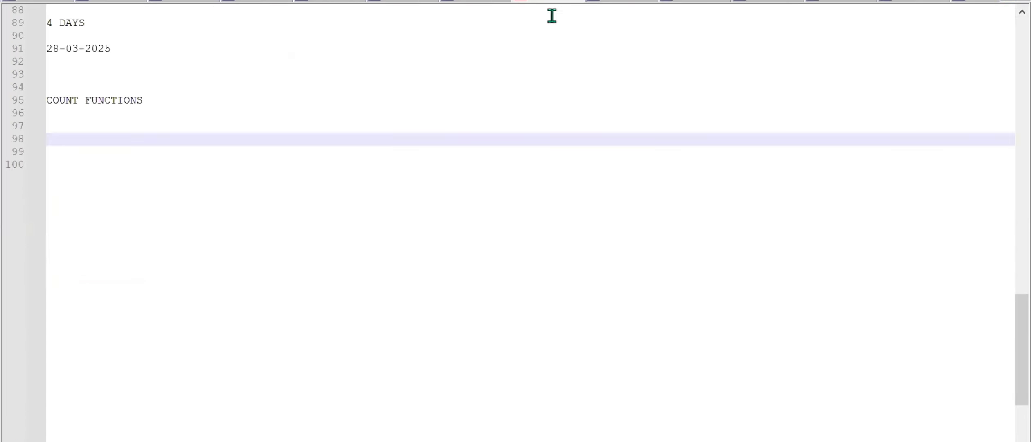
click(627, 4)
click(697, 4)
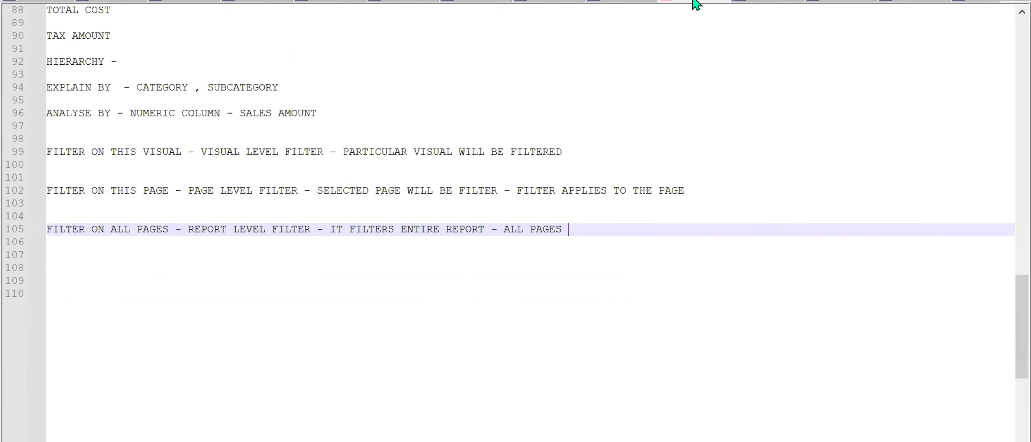
scroll(703, 61, up, 2)
click(775, 3)
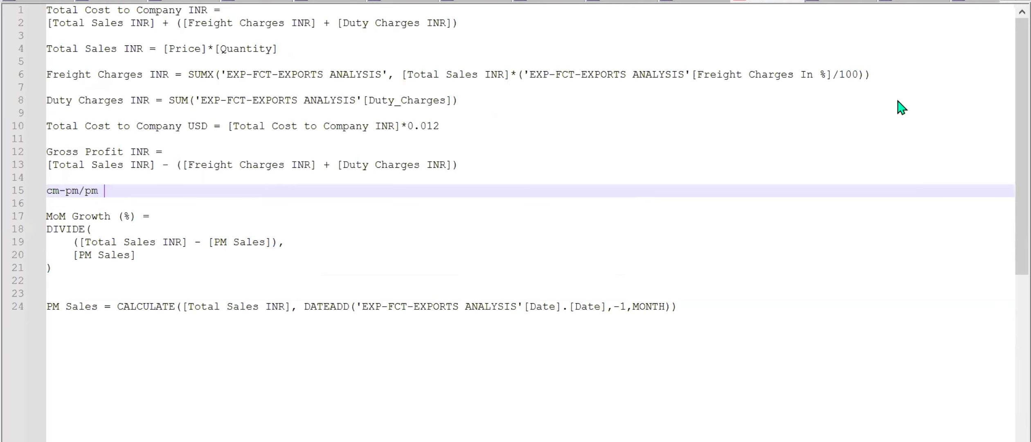
click(916, 2)
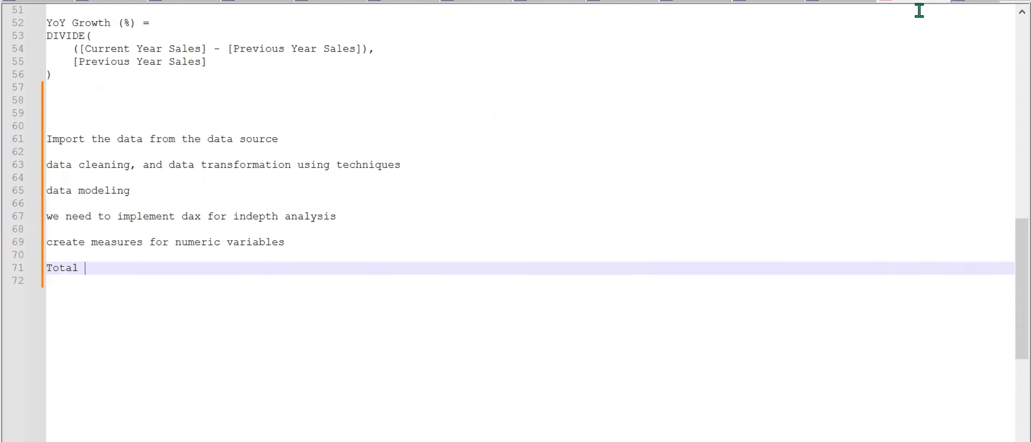
click(983, 4)
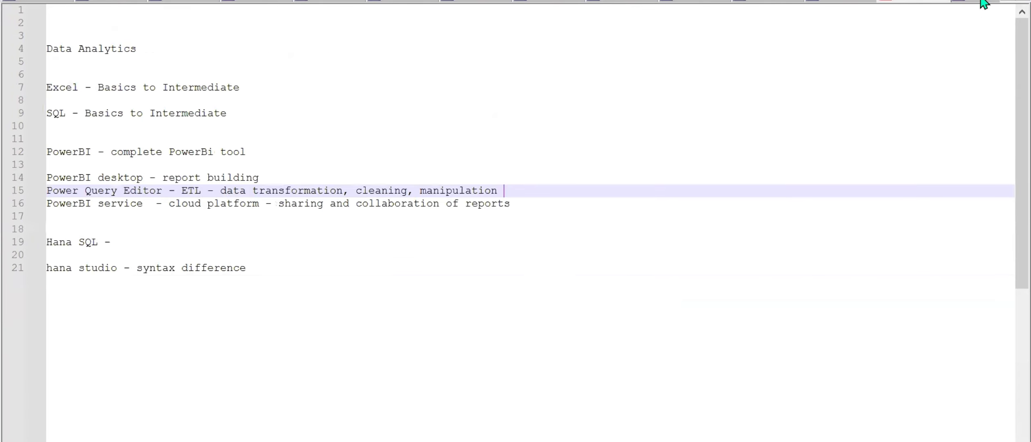
triple_click(1017, 1)
click(766, 2)
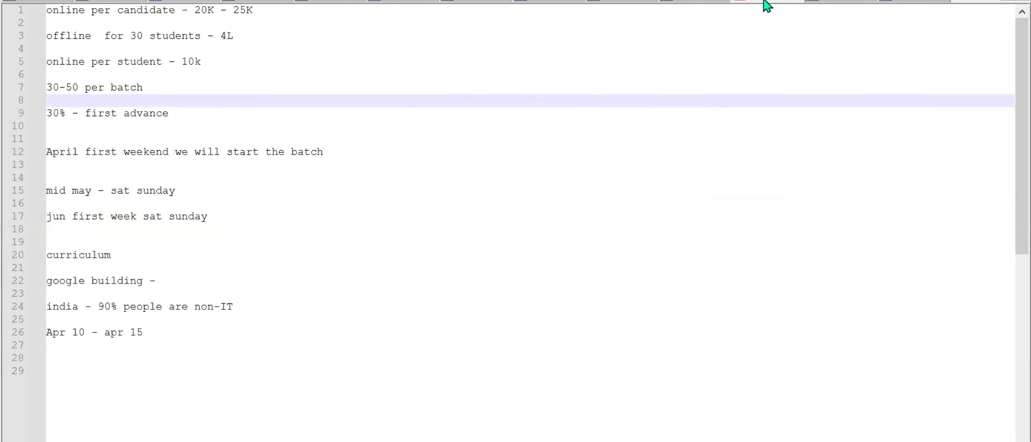
click(822, 3)
click(905, 2)
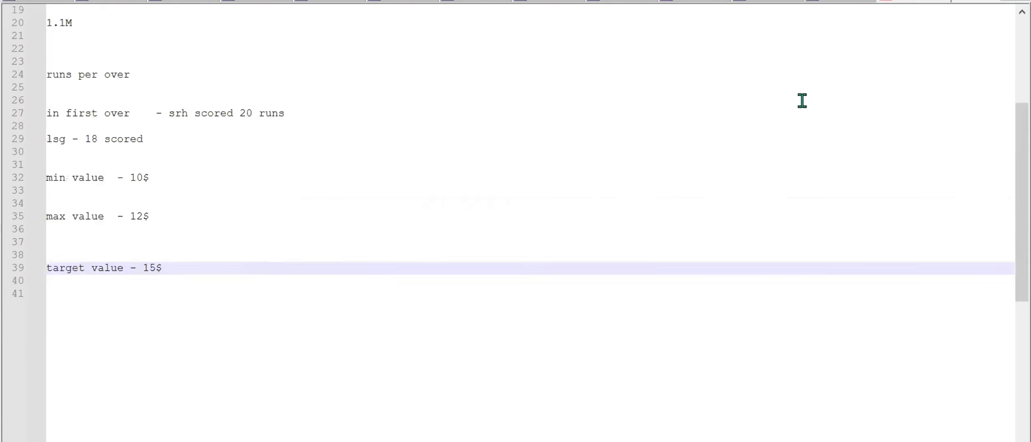
scroll(795, 90, up, 6)
click(810, 2)
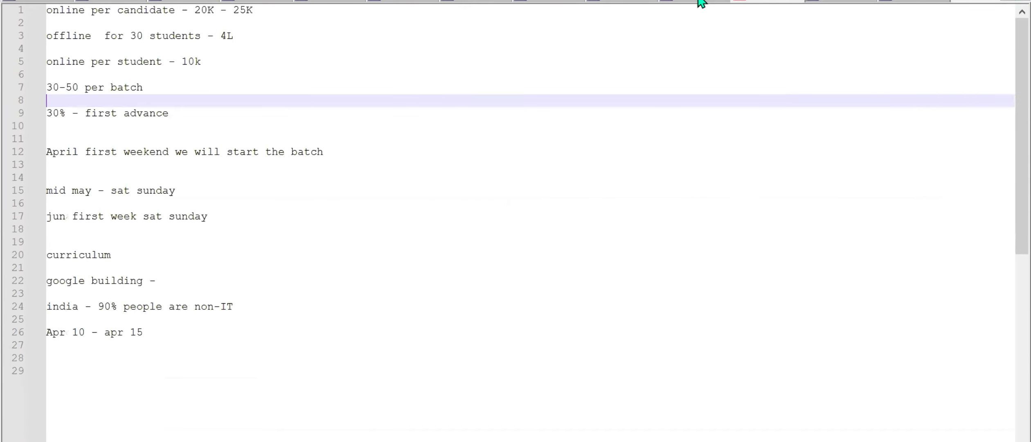
click(760, 2)
click(632, 2)
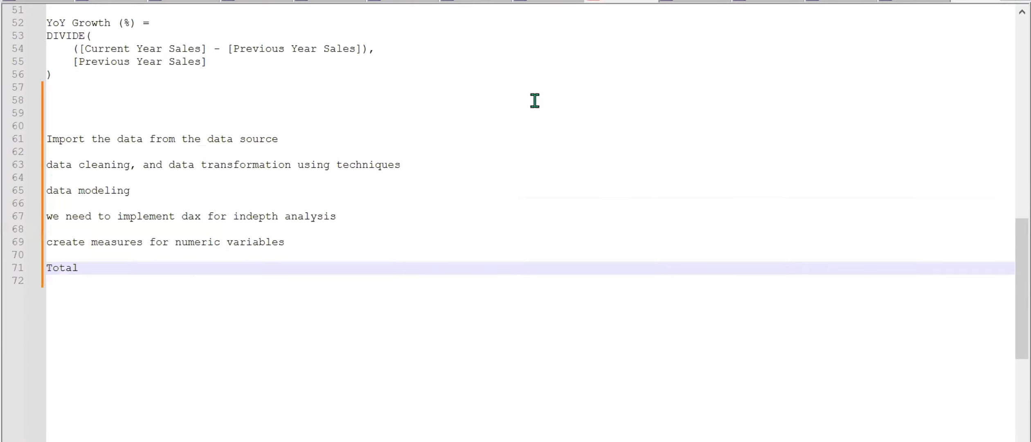
scroll(534, 101, up, 9)
scroll(535, 100, up, 8)
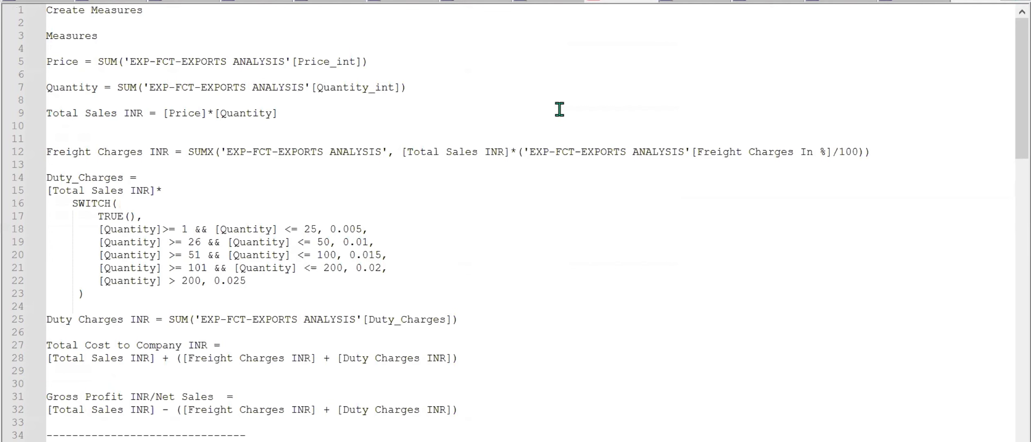
Switch back to Power BI and create a measure in the GEA Measures table defined as Total Sales INR = [Price]*[Quantity].
click(550, 441)
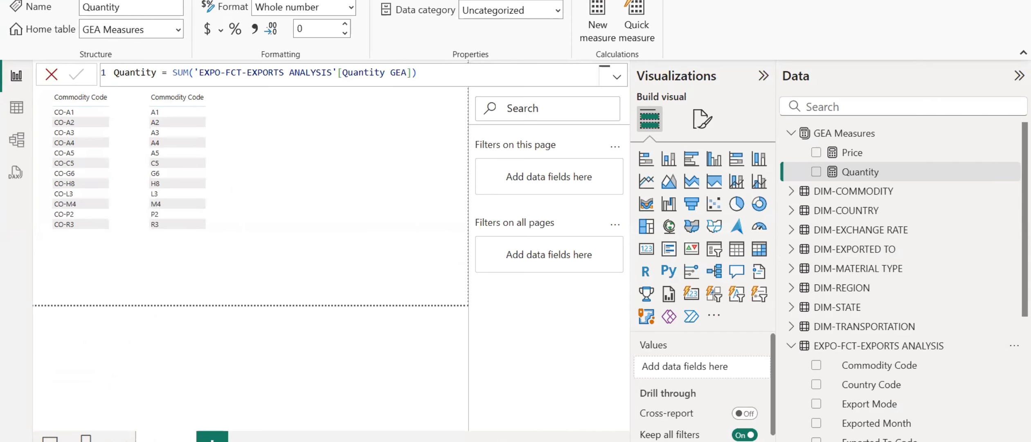
mouse_move(573, 441)
right_click(875, 134)
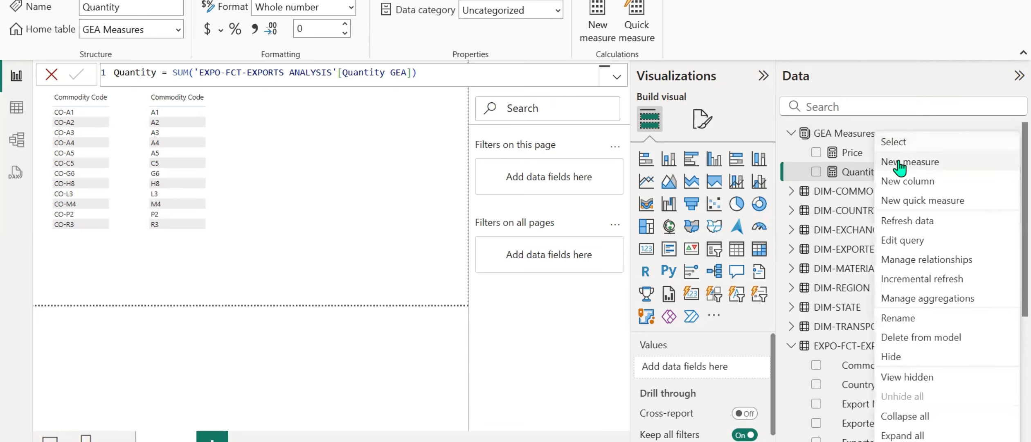
key(Escape)
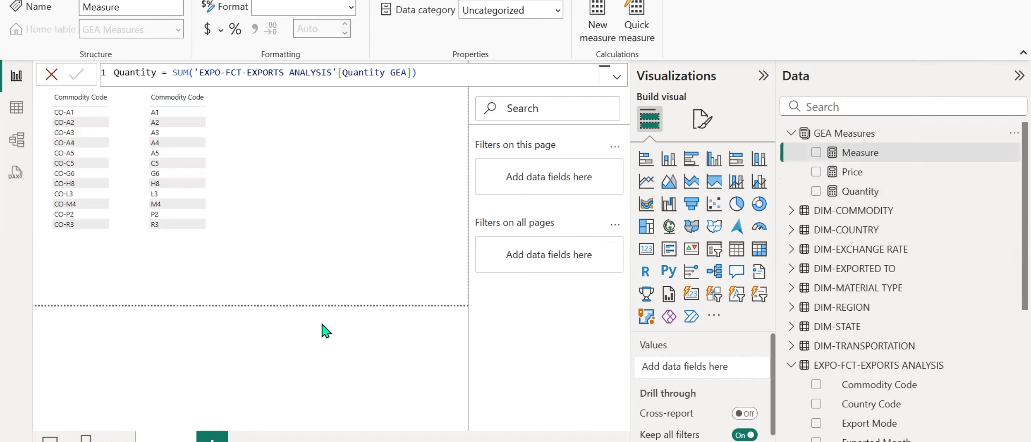
text(T)
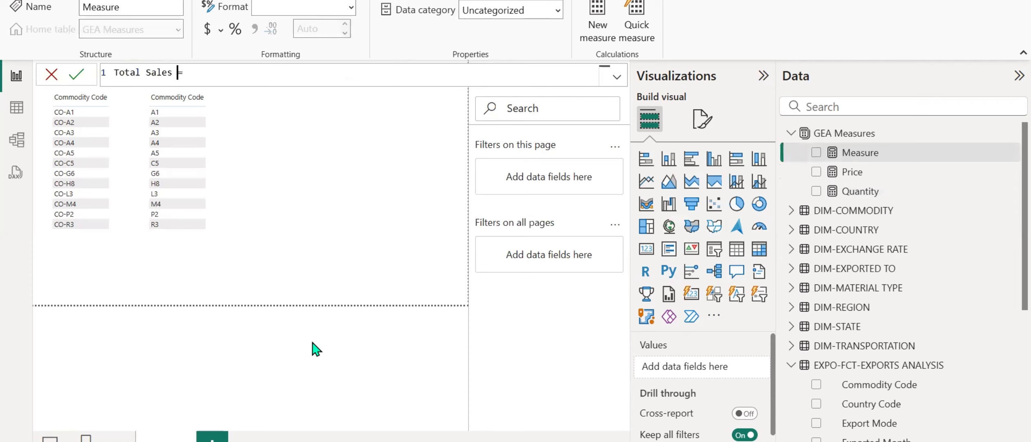
text(otal Sales)
key(Caps_Lock)
text(INR)
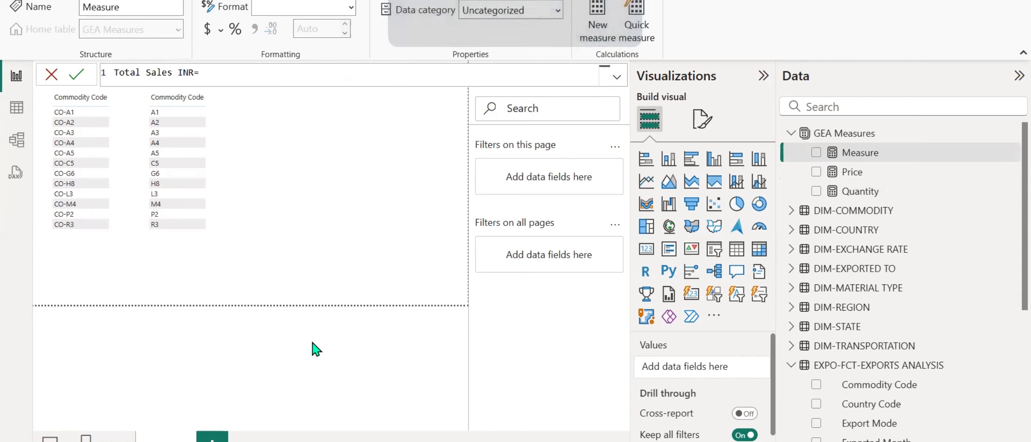
key(Caps_Lock)
key(Right)
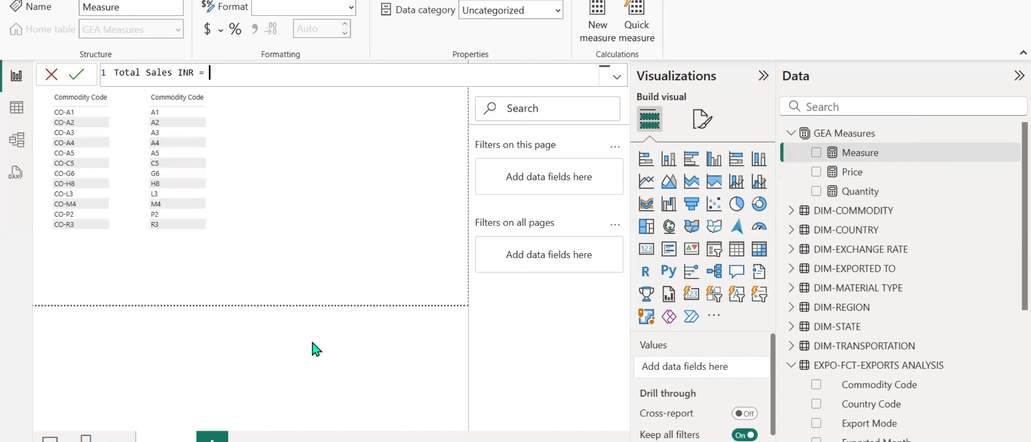
text(price)
key(Tab)
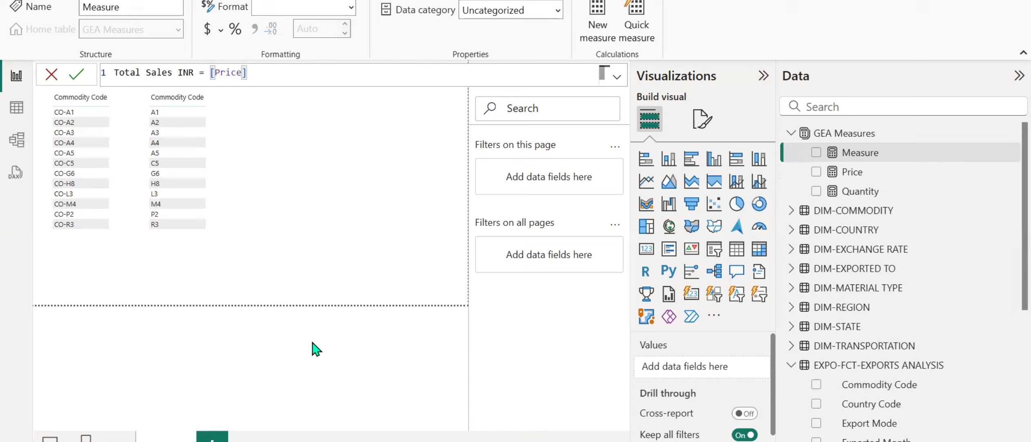
text(*quan)
key(Tab)
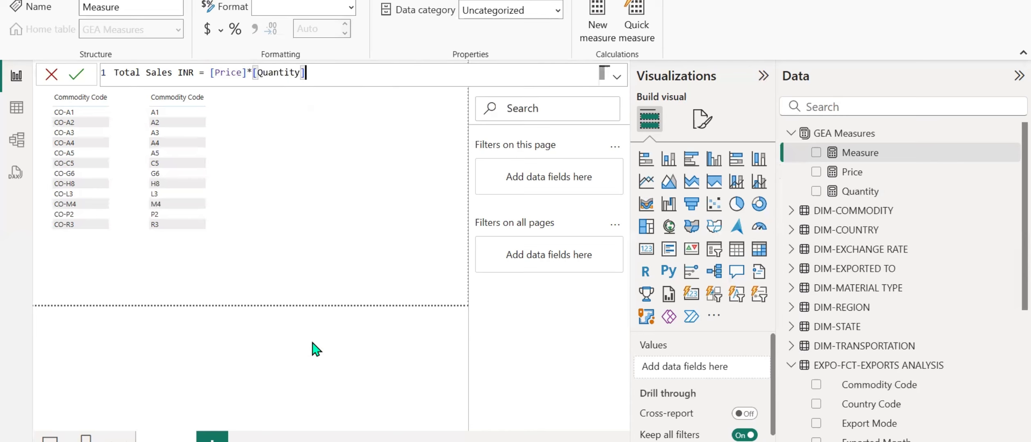
key(Return)
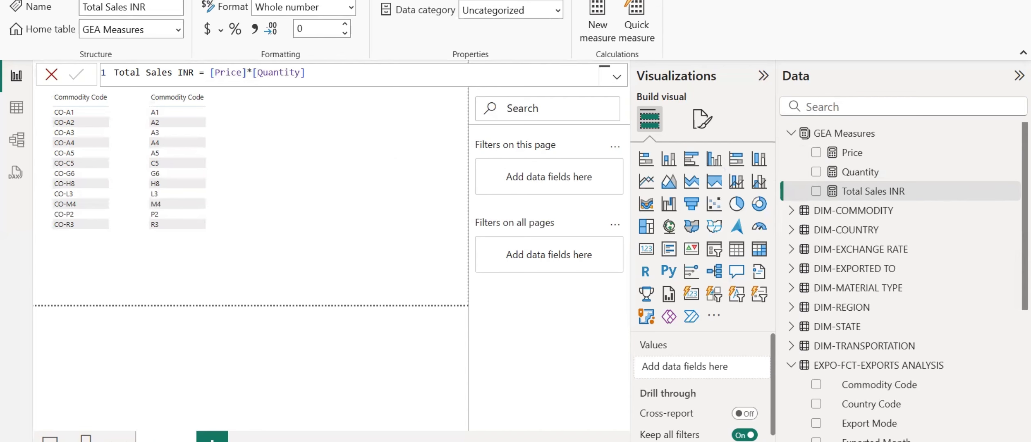
Check the [Price]*[Quantity] expression for Total Sales INR in the text notes, and return to the Power BI report.
key(super+d)
key(alt+Tab)
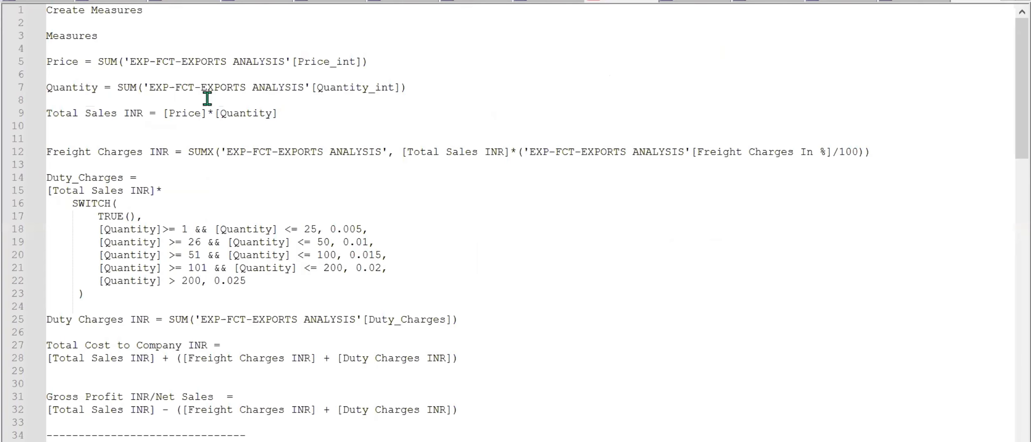
drag(163, 114, 278, 115)
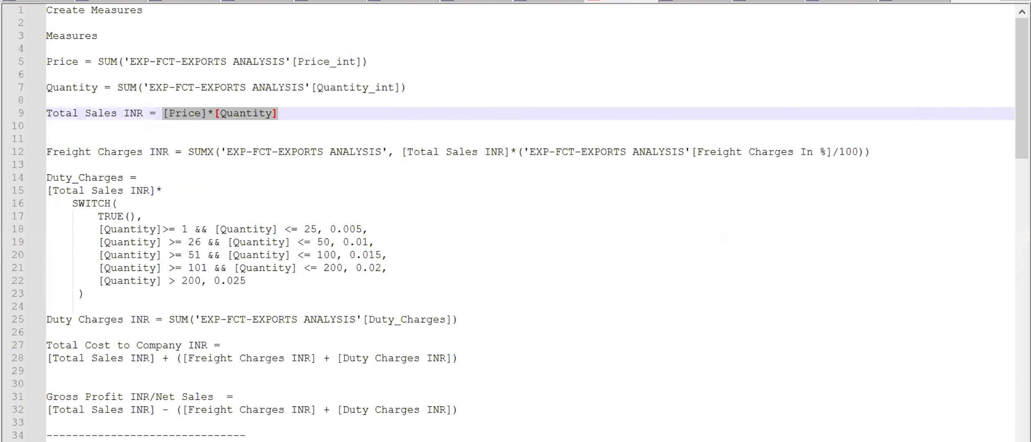
key(super+d)
key(alt+Tab)
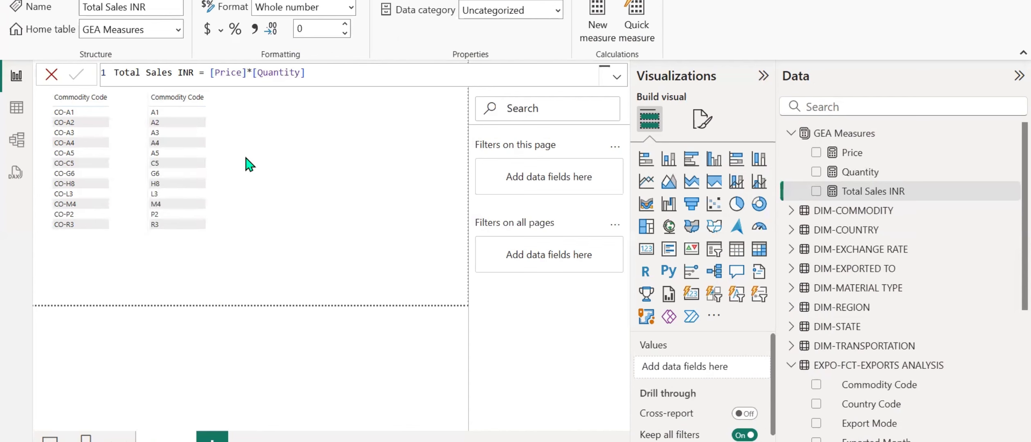
Move the table visual listing codes A1 to R3 away from the other table and widen it to fit more columns.
drag(217, 110, 247, 157)
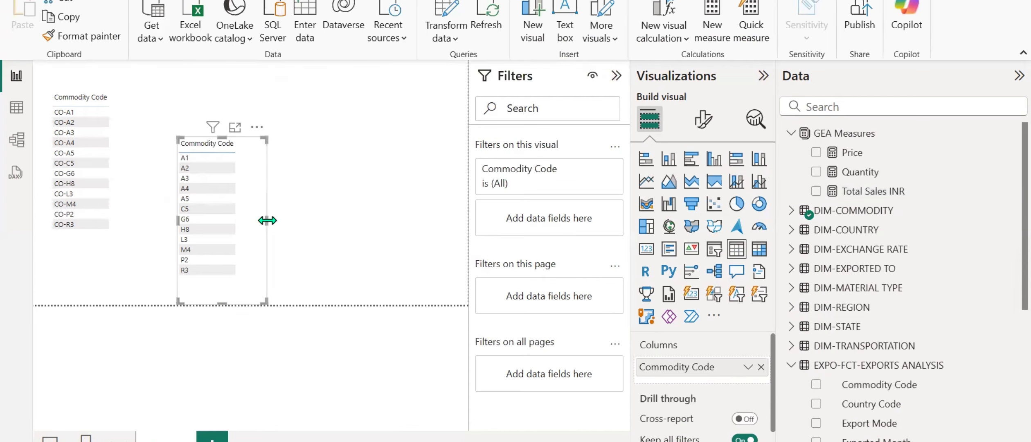
drag(268, 223, 349, 224)
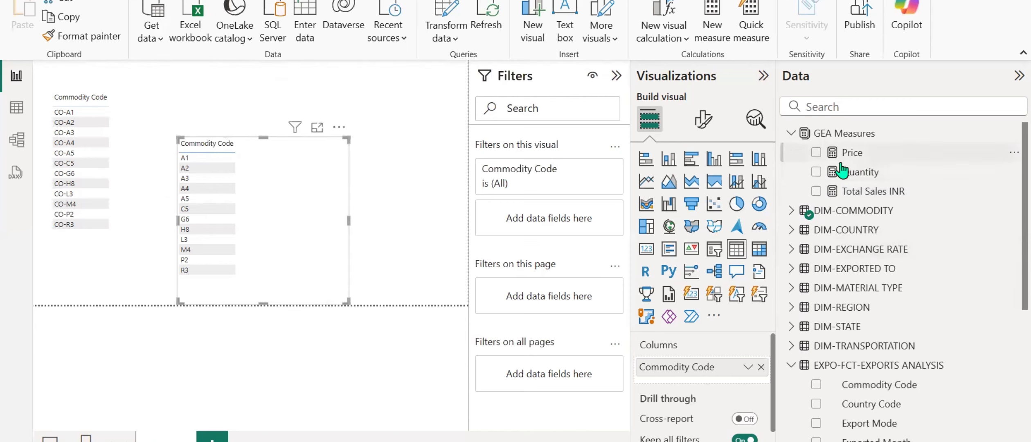
Try adding the Price and Quantity measures to the widened Commodity Code table, and remove both again.
click(816, 152)
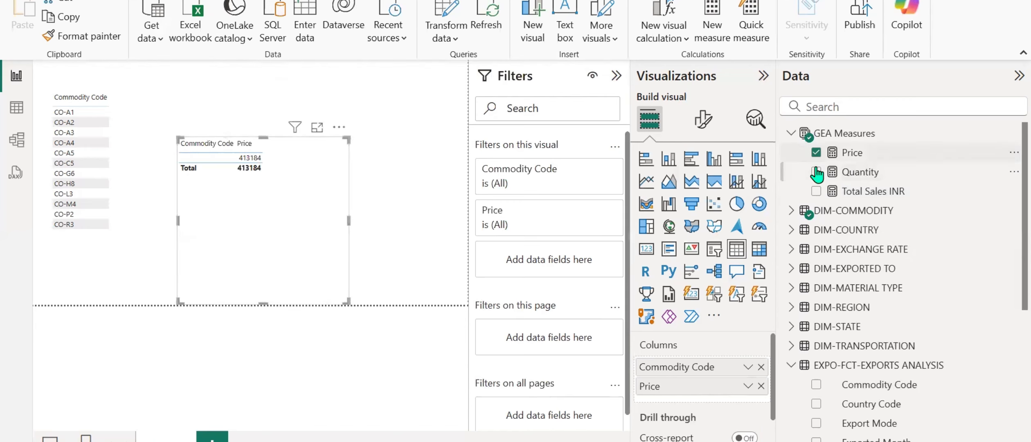
click(816, 171)
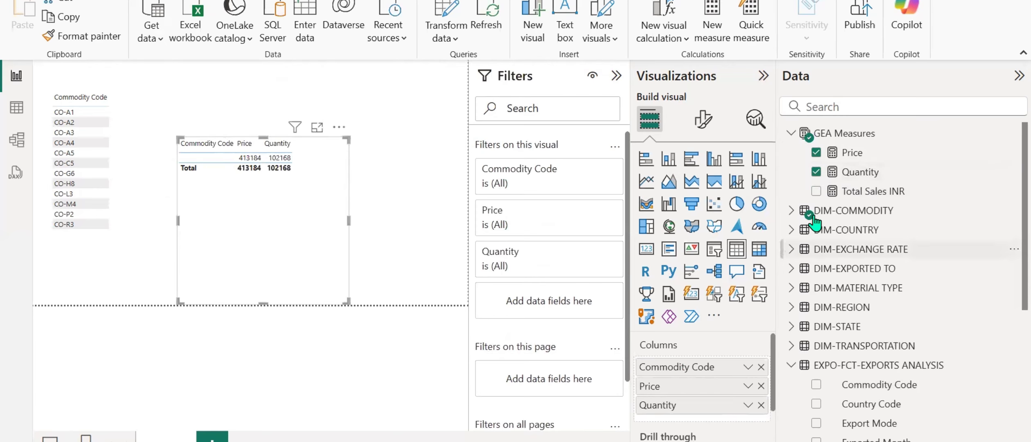
click(816, 171)
click(816, 152)
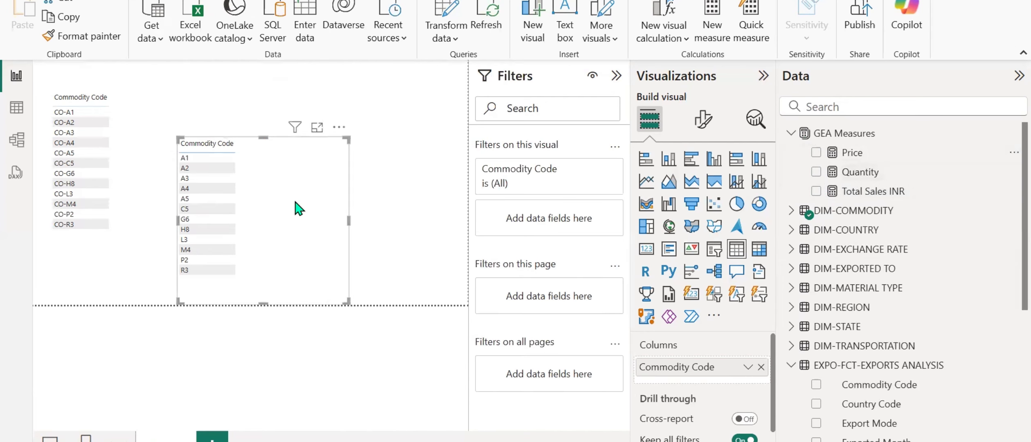
Widen the table visual listing codes CO-A1 to CO-R3 and add the Price, Quantity and Total Sales INR measures to it.
click(131, 126)
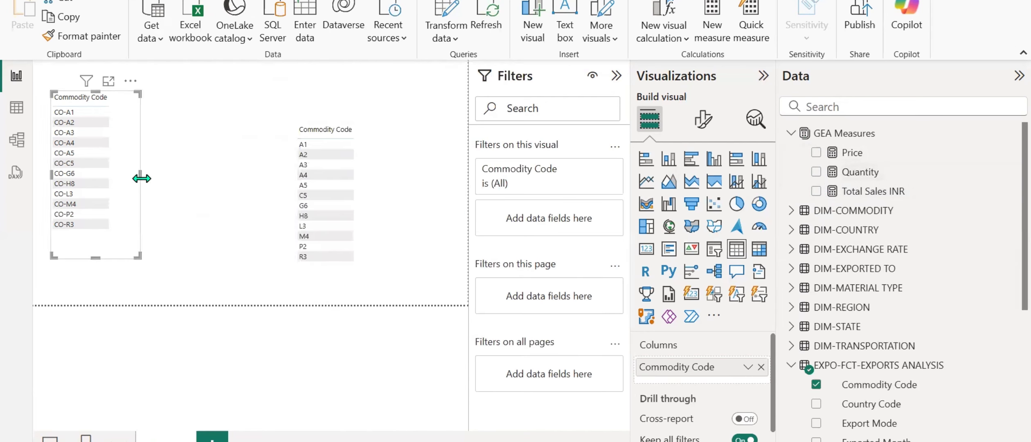
drag(141, 175, 226, 192)
click(816, 152)
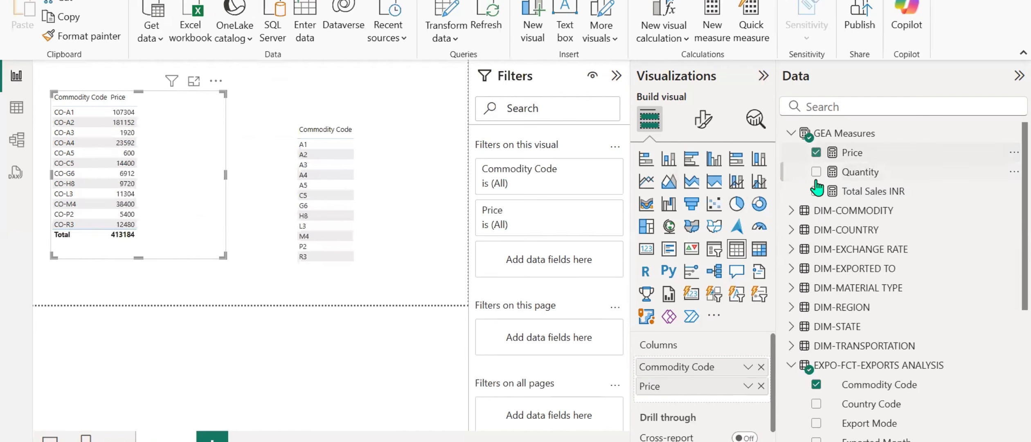
click(816, 171)
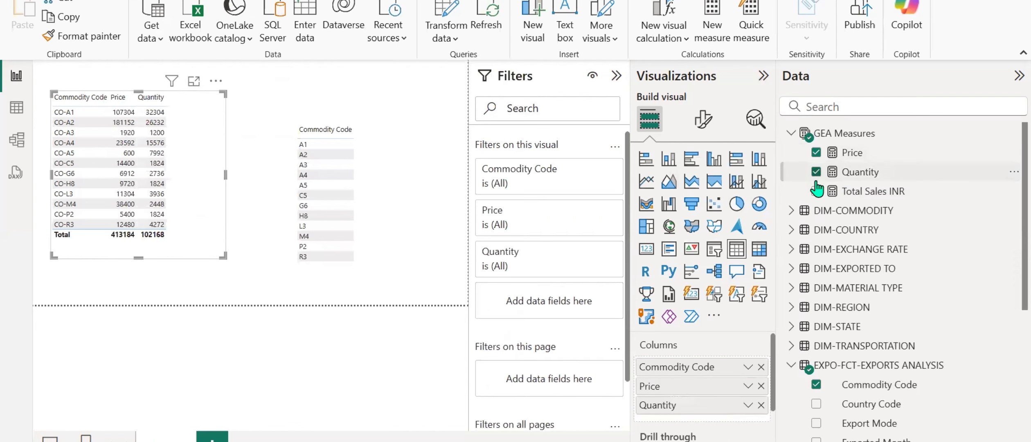
click(817, 191)
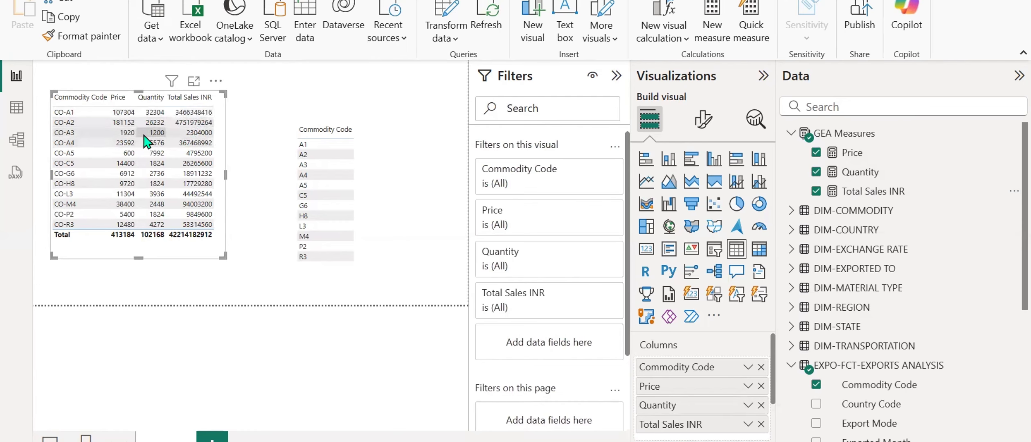
Open Calculator, multiply 1920 by 1200 to check the CO-A3 row's Total Sales INR, and minimize it.
key(super)
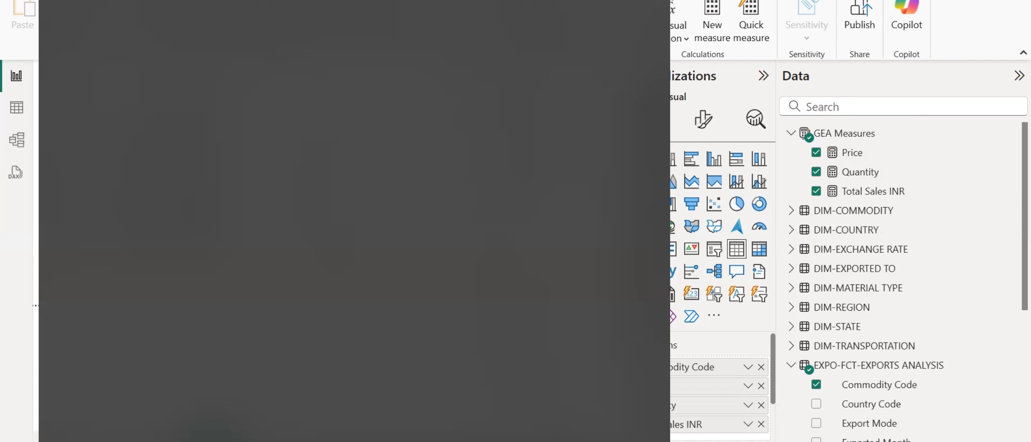
text(cal)
key(Return)
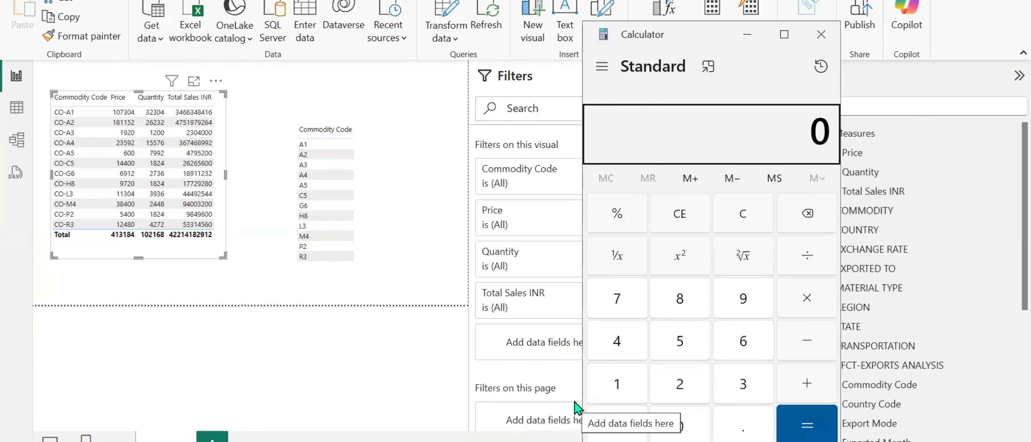
text(1920)
key(asterisk)
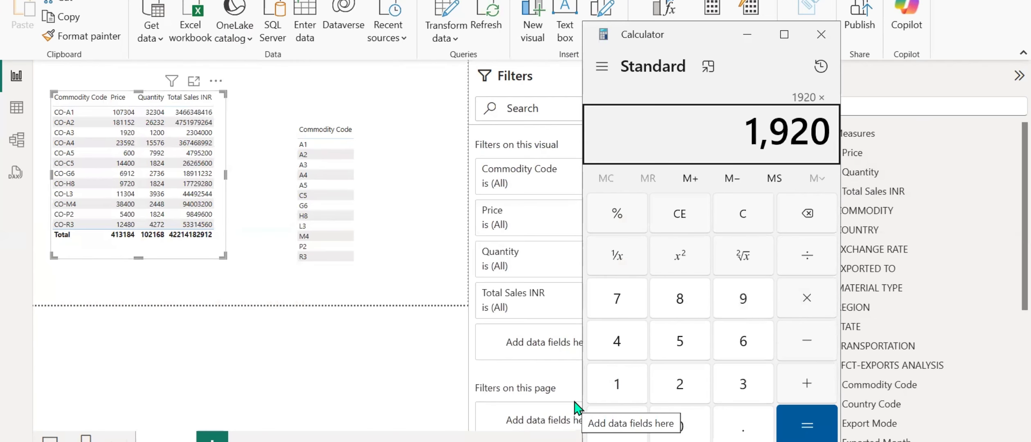
text(1200)
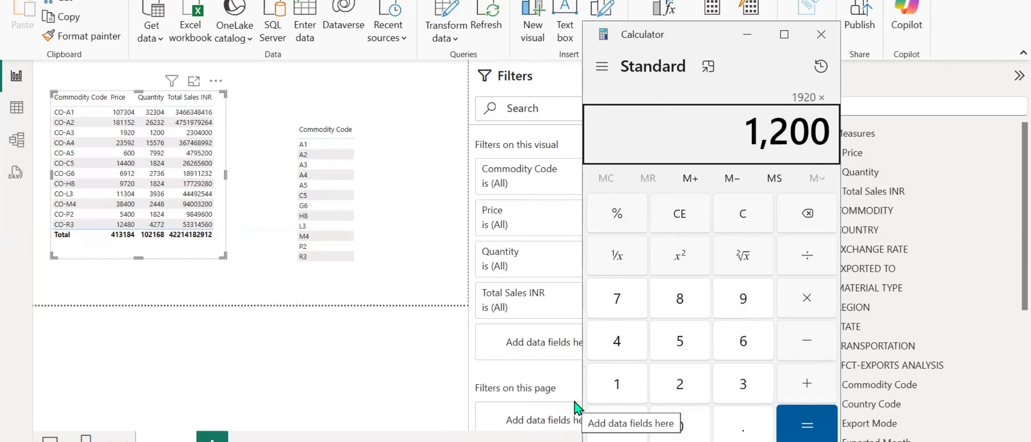
key(Return)
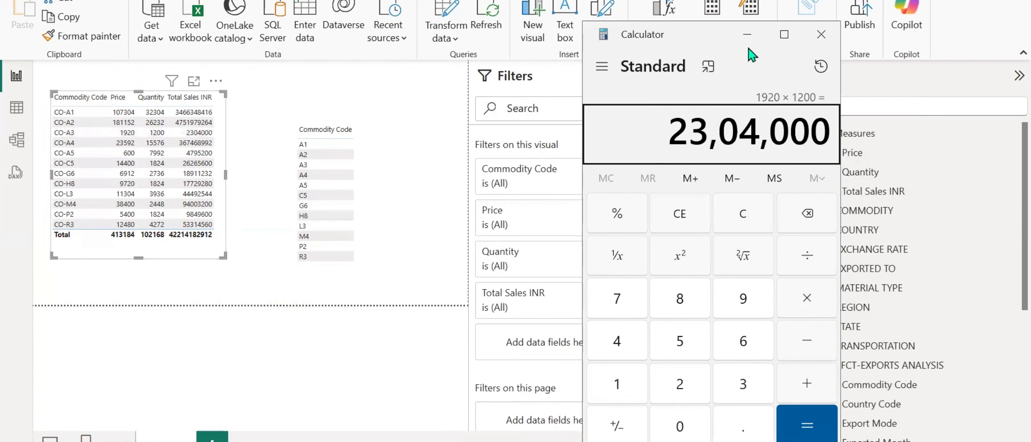
click(748, 35)
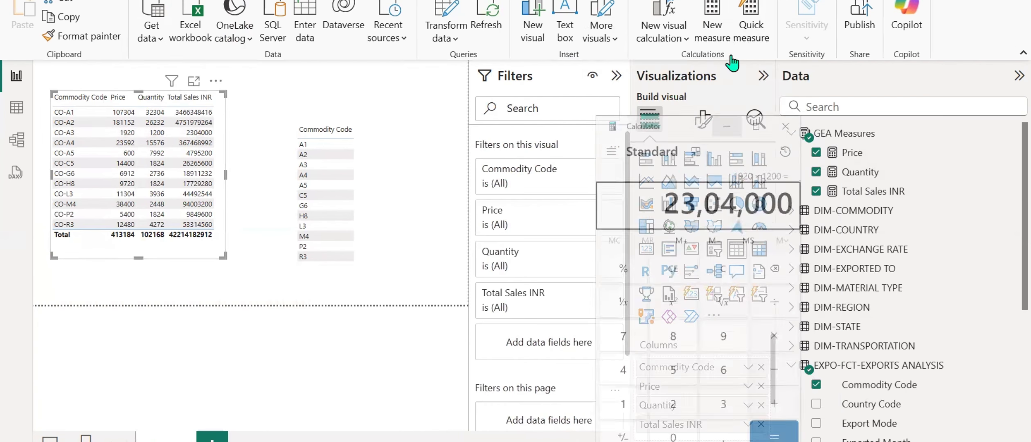
Select the Price measure, switch to the text notes and add the sample number 5,000 a few lines below Total.
click(861, 158)
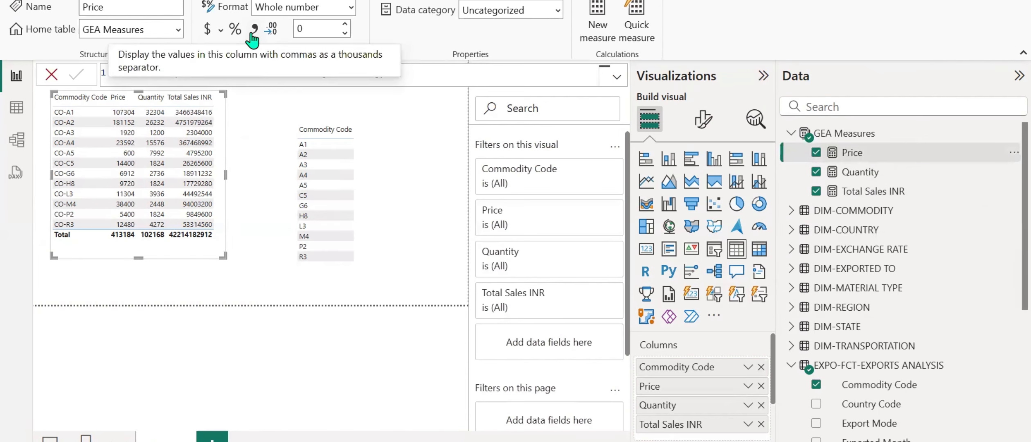
key(alt+Tab)
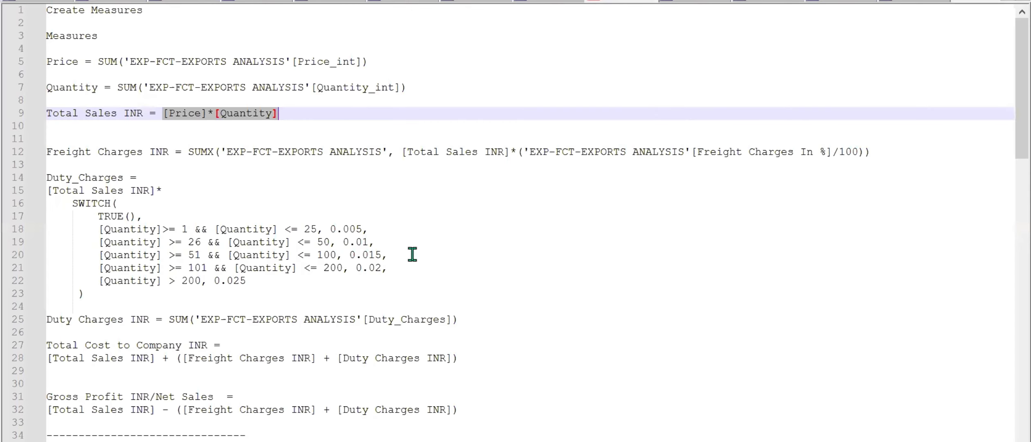
scroll(409, 230, down, 20)
scroll(419, 189, down, 2)
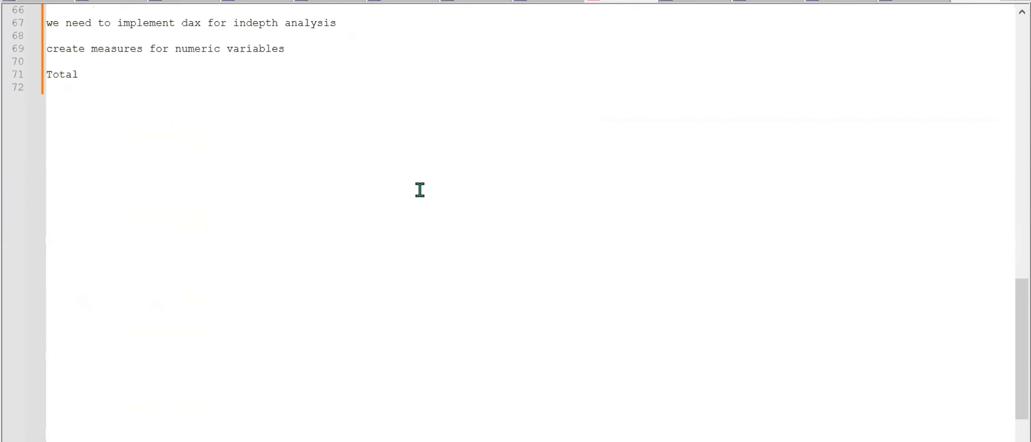
click(245, 175)
key(Return)
key(Return)
key(Return)
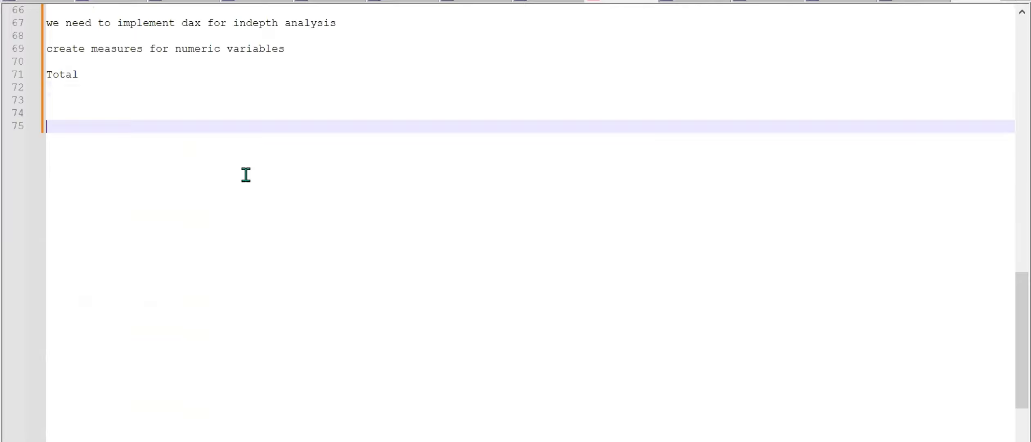
text(5,000)
Add the sample number 50,000 below 5,000 in the notes, with blank lines after it, and return to Power BI.
key(Return)
key(Return)
text(50,000)
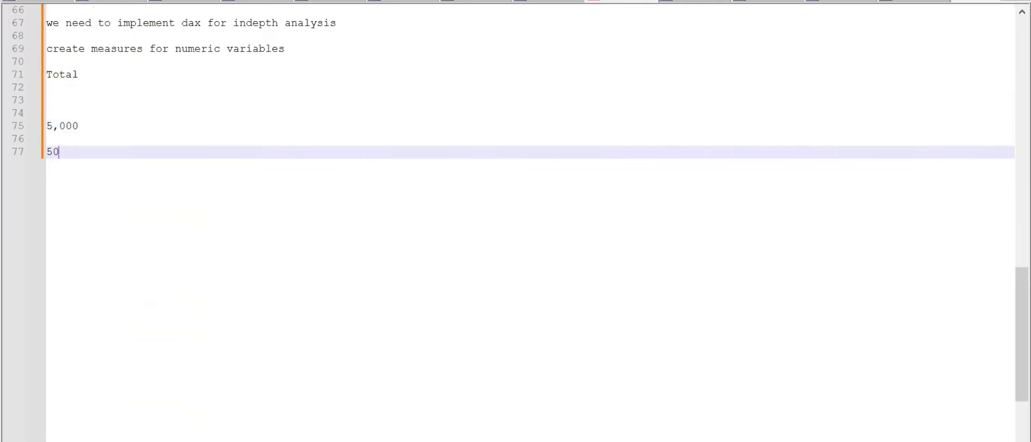
key(Return)
key(Return)
key(Return)
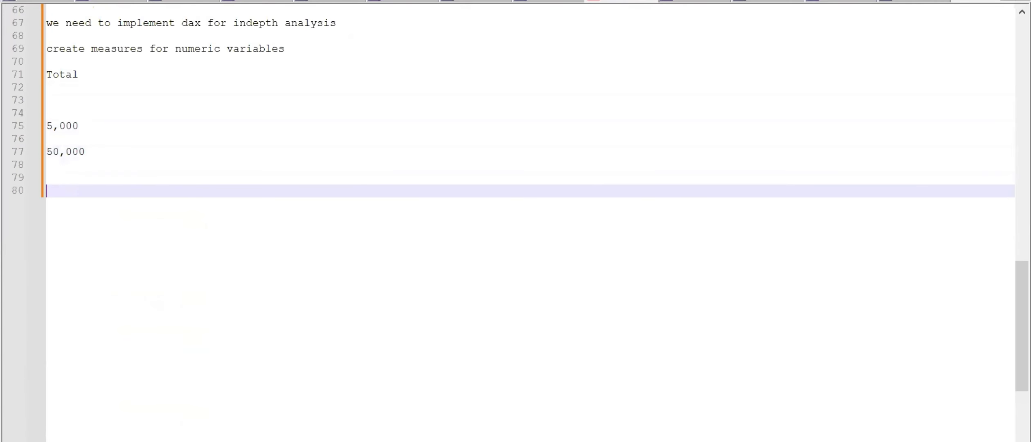
key(alt+Tab)
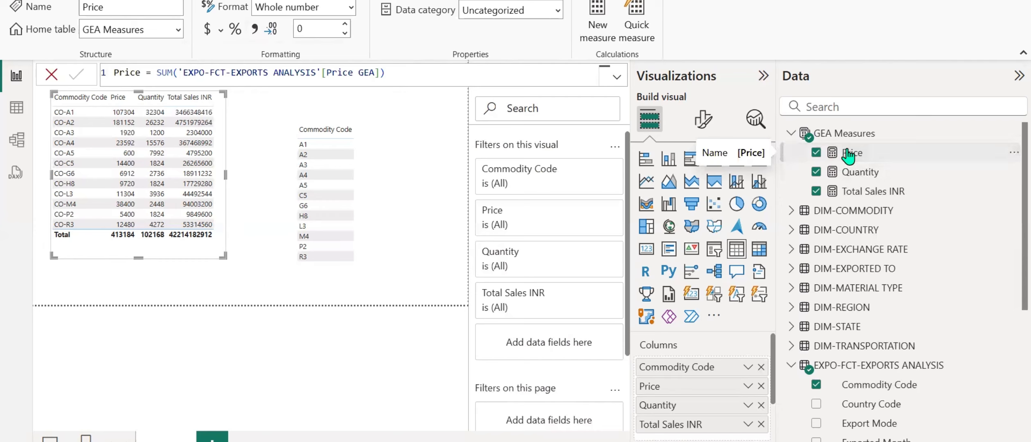
Apply the thousands separator to the Price, Quantity and Total Sales INR measures, widening the table visual to fit the values.
click(254, 28)
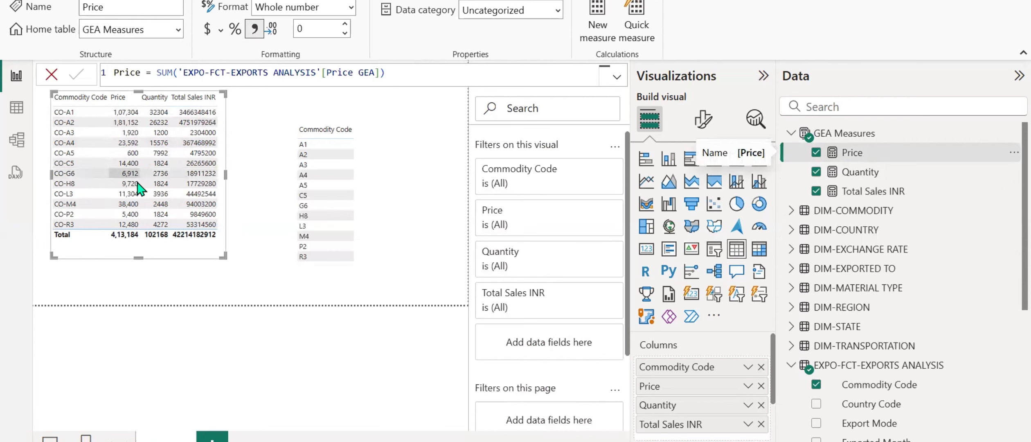
click(859, 172)
click(254, 29)
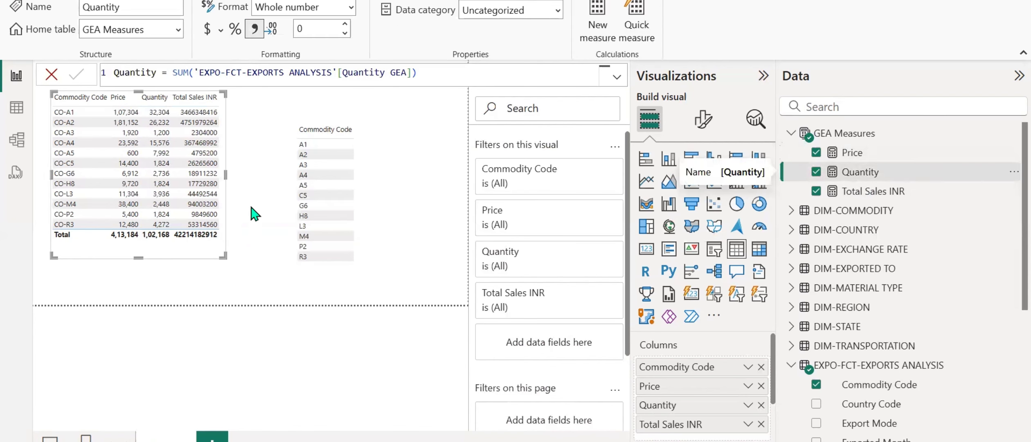
drag(225, 174, 272, 176)
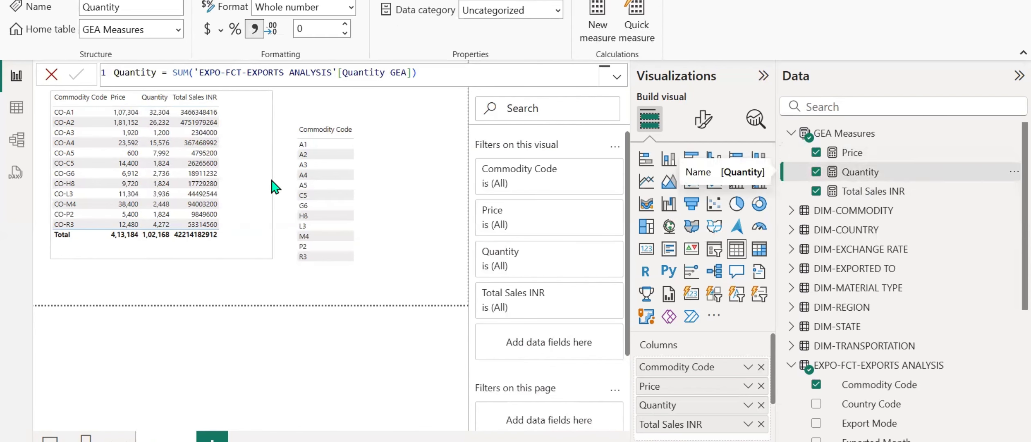
click(838, 191)
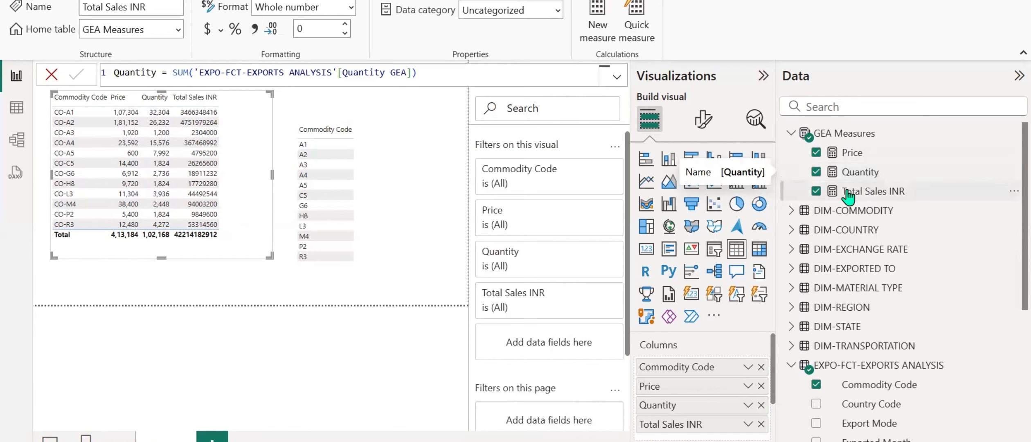
click(254, 29)
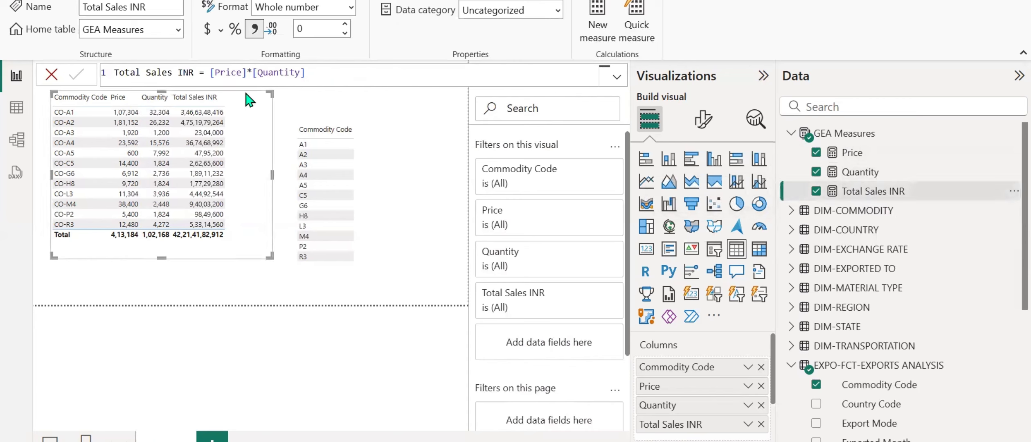
Format the Total Sales INR measure as currency with the ₹ English (India) symbol.
click(221, 33)
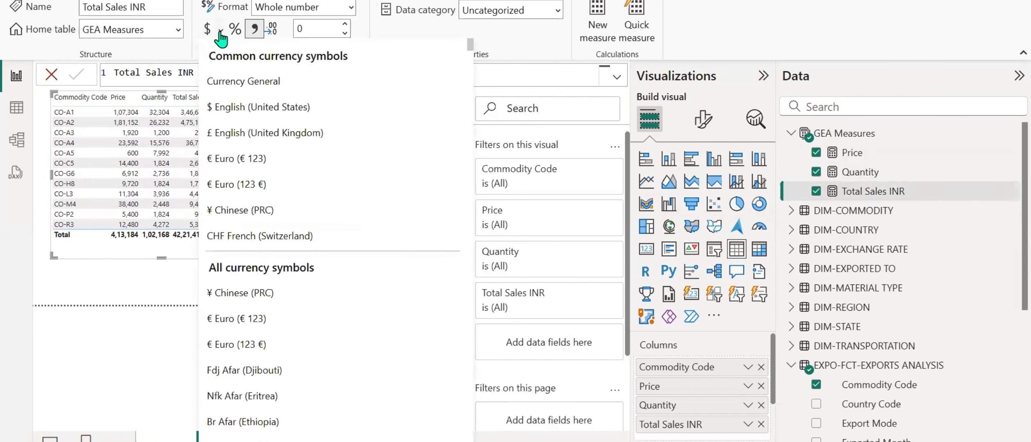
scroll(317, 266, down, 2)
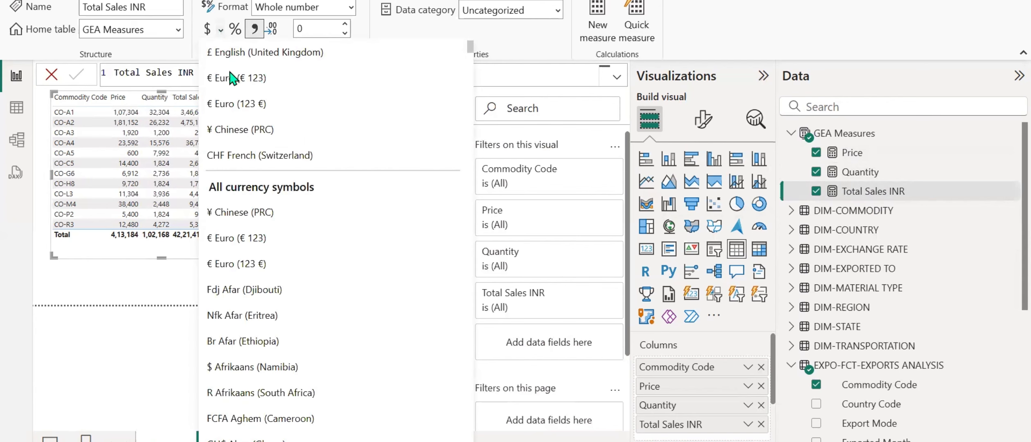
scroll(326, 230, down, 6)
scroll(329, 235, down, 11)
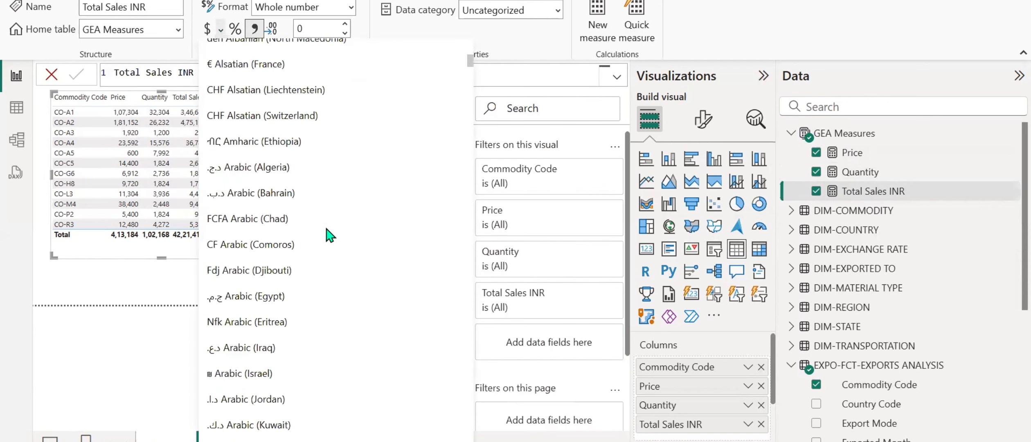
scroll(329, 235, down, 19)
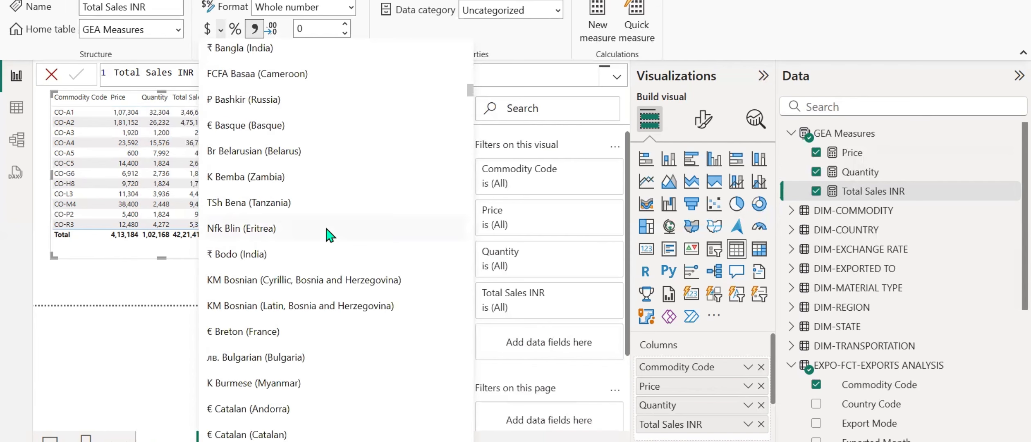
scroll(330, 235, down, 2)
scroll(328, 231, down, 14)
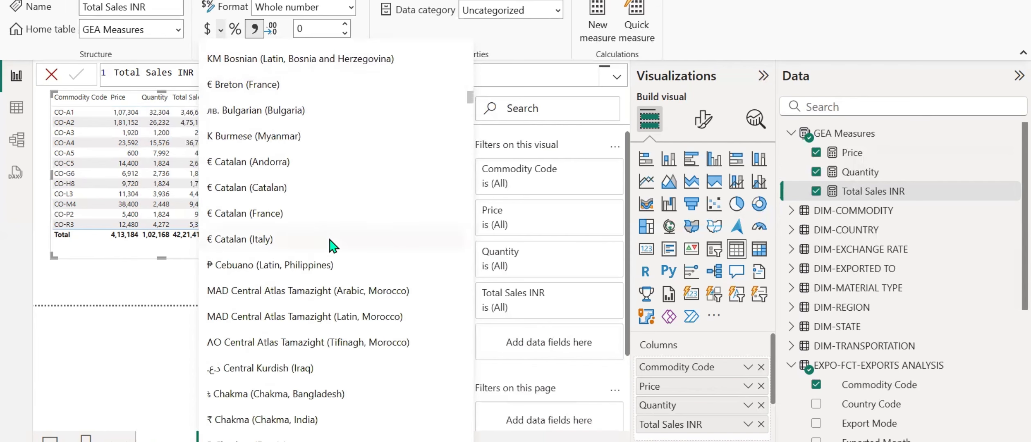
scroll(329, 239, down, 12)
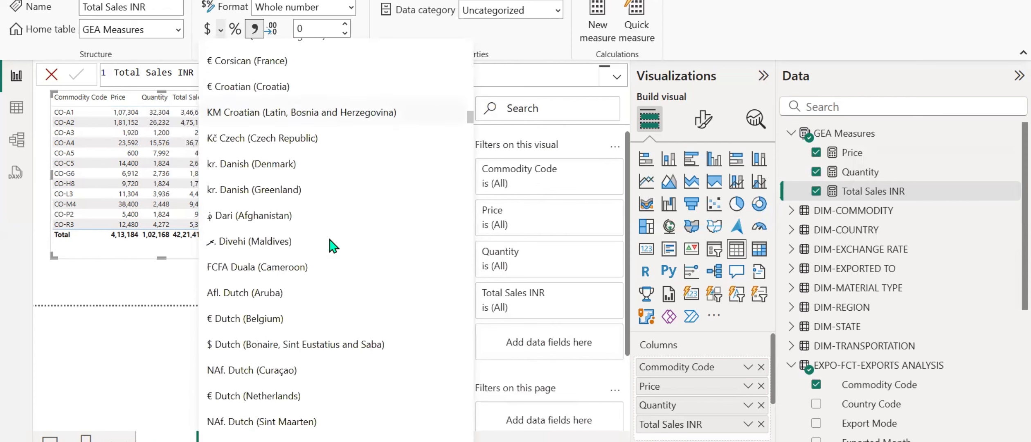
scroll(334, 244, down, 4)
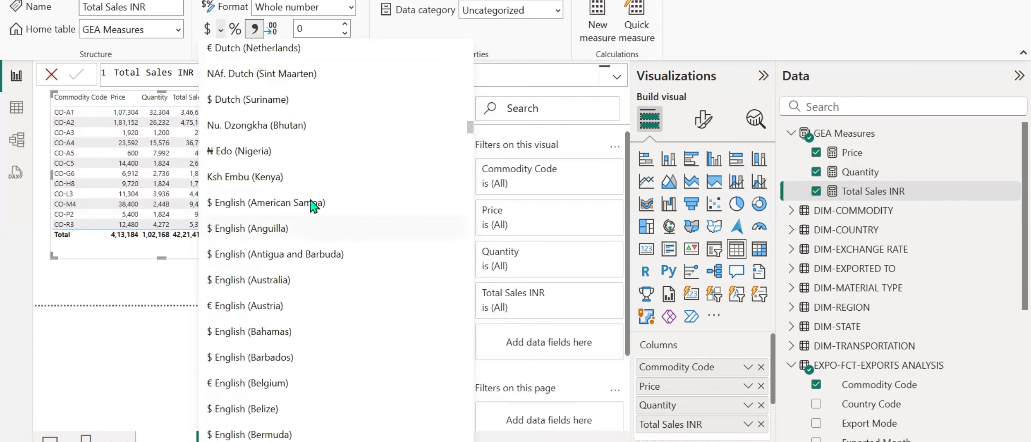
scroll(303, 168, down, 2)
scroll(319, 170, down, 12)
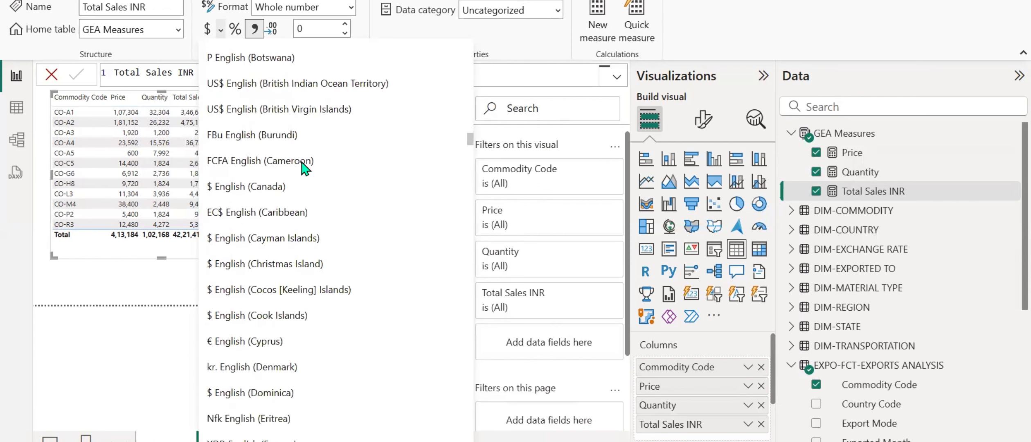
scroll(320, 226, down, 12)
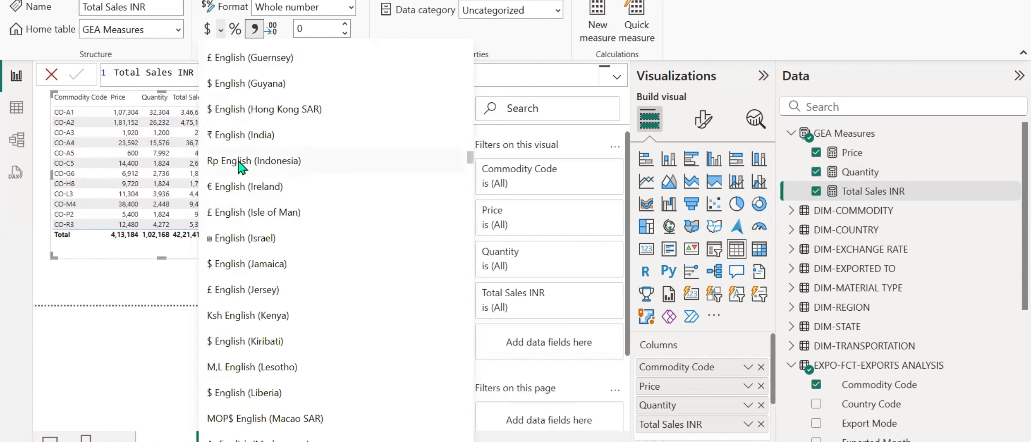
click(241, 135)
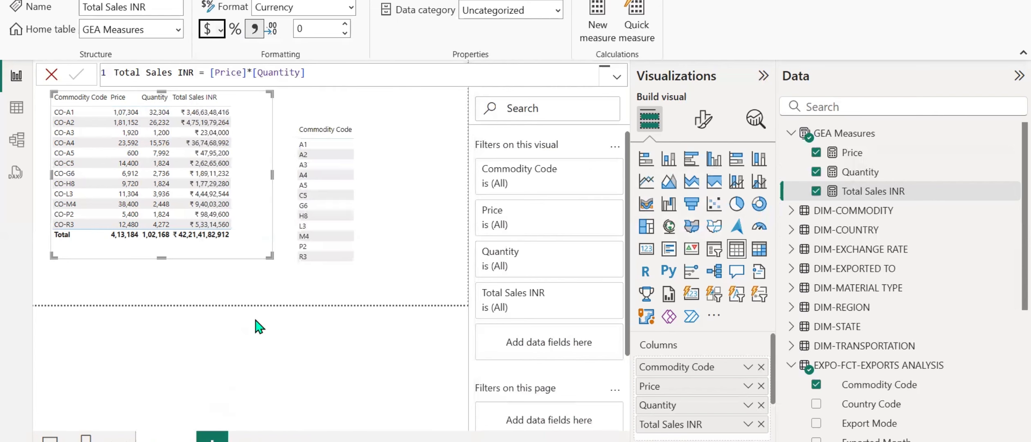
Change the Total Sales INR measure's currency symbol to ₹ Hindi (India).
click(220, 31)
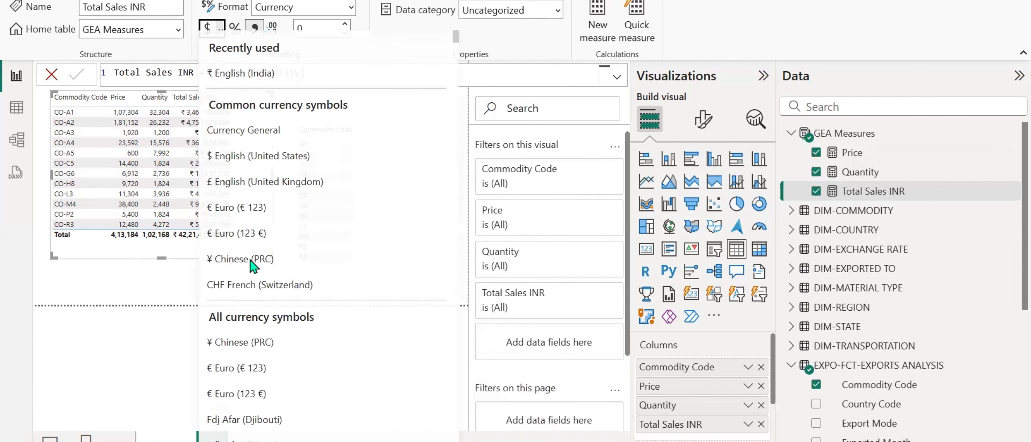
scroll(245, 266, down, 20)
scroll(257, 280, down, 20)
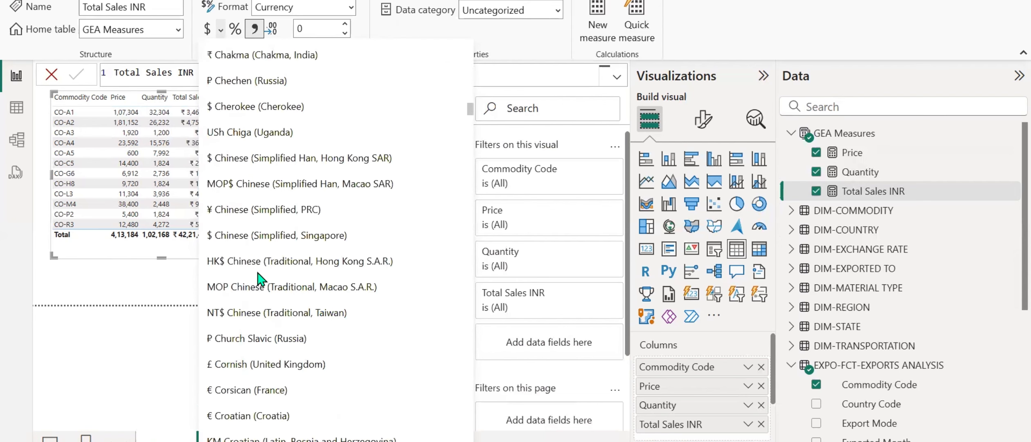
scroll(360, 272, down, 15)
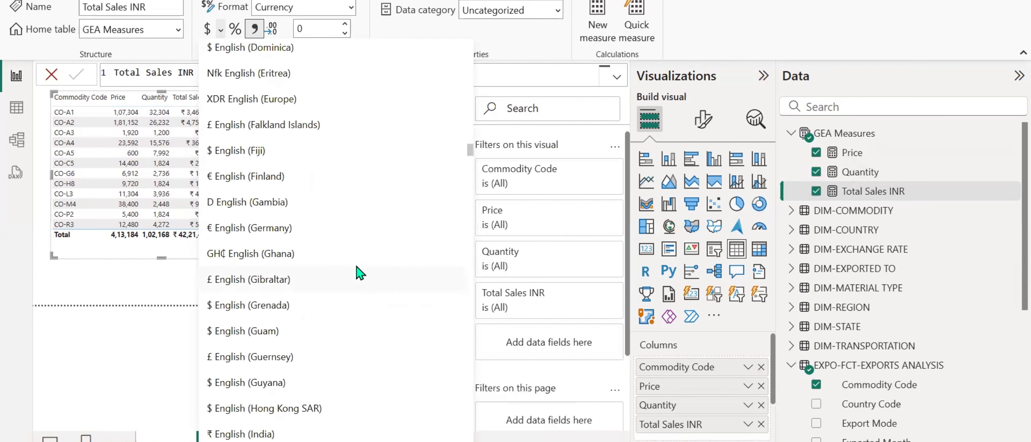
scroll(359, 272, down, 20)
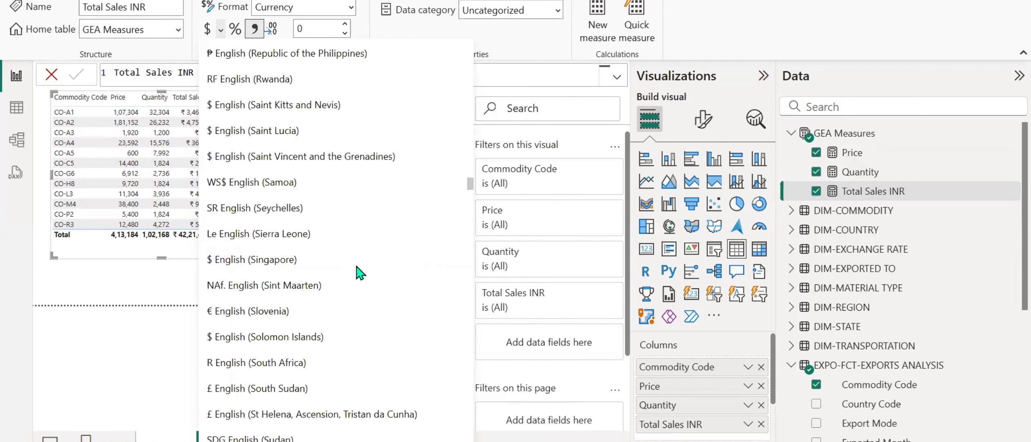
scroll(359, 272, down, 15)
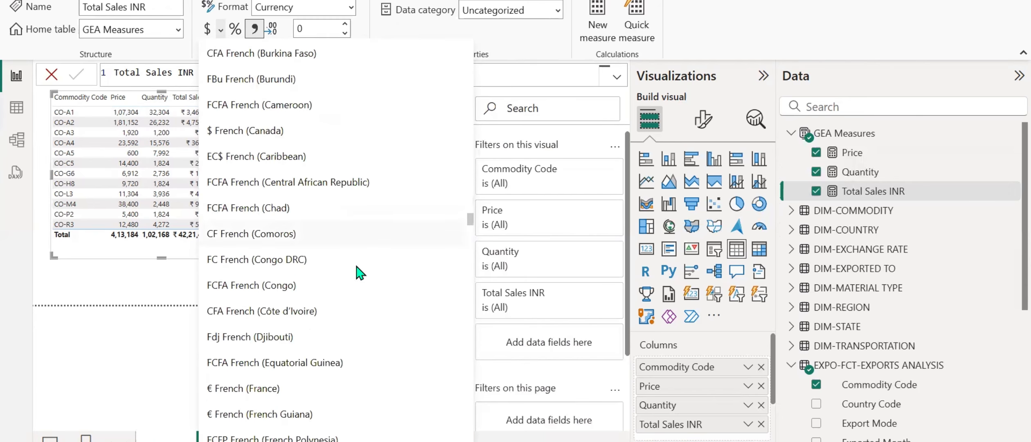
scroll(359, 272, down, 6)
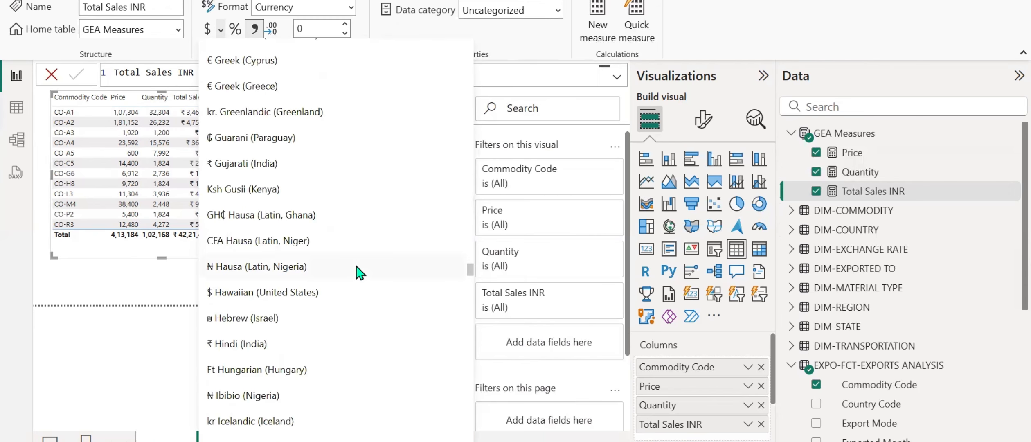
click(215, 345)
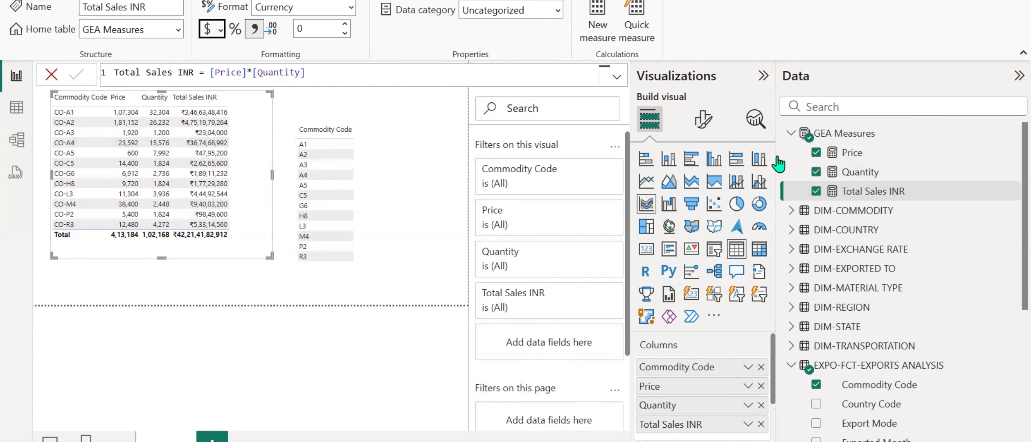
Set the global font size of the measures table visual's grid to 19.
click(703, 119)
click(704, 155)
text(font)
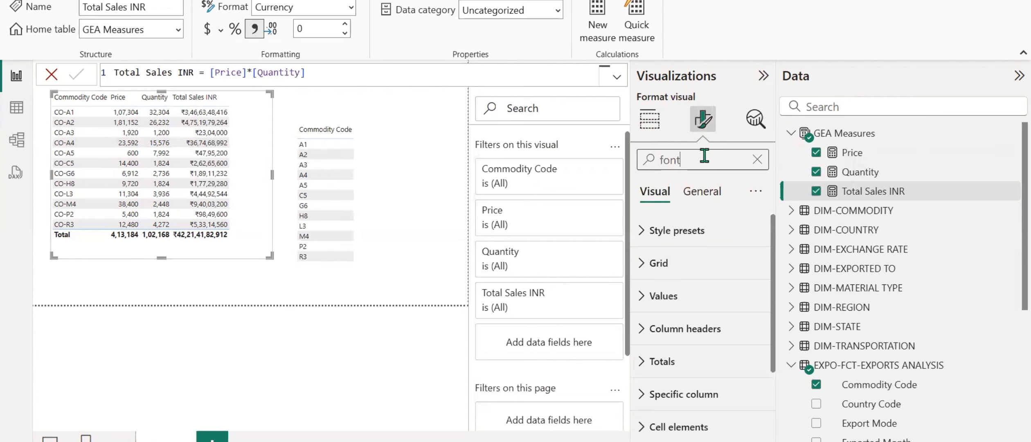
click(667, 274)
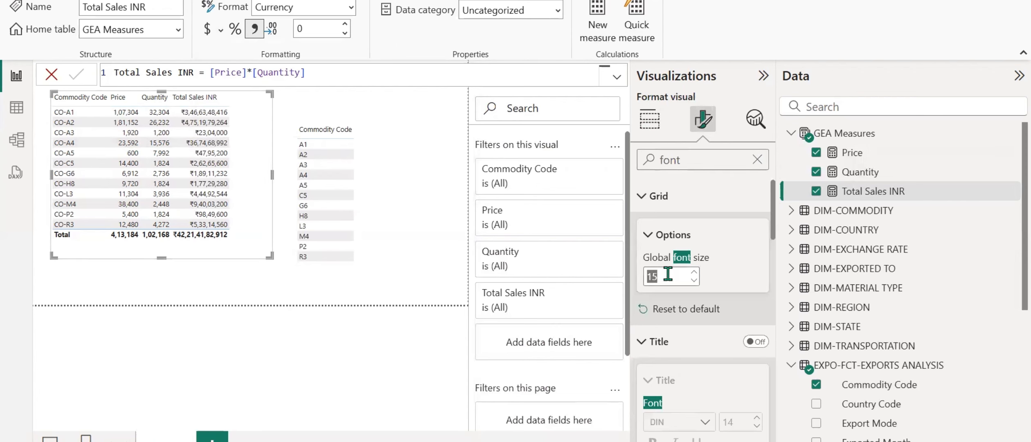
click(695, 272)
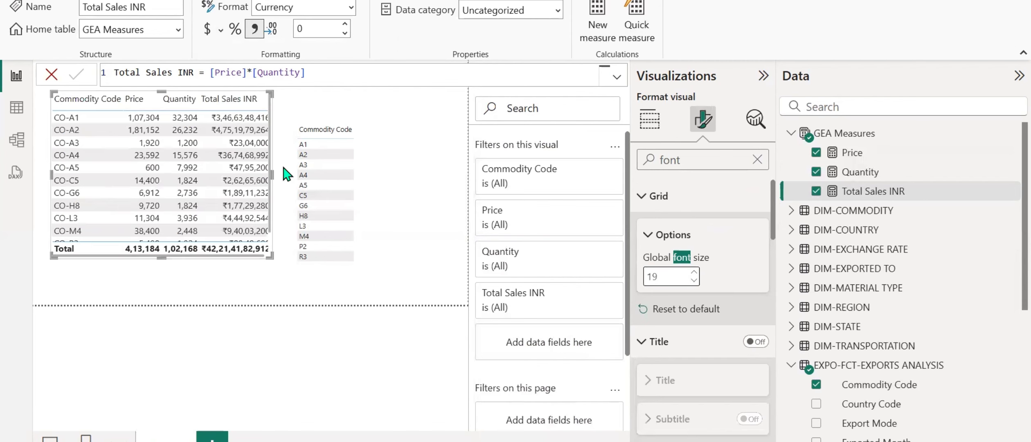
Narrow the Commodity Code table from its inner side and enlarge the measures table until all rows and columns fit.
click(339, 188)
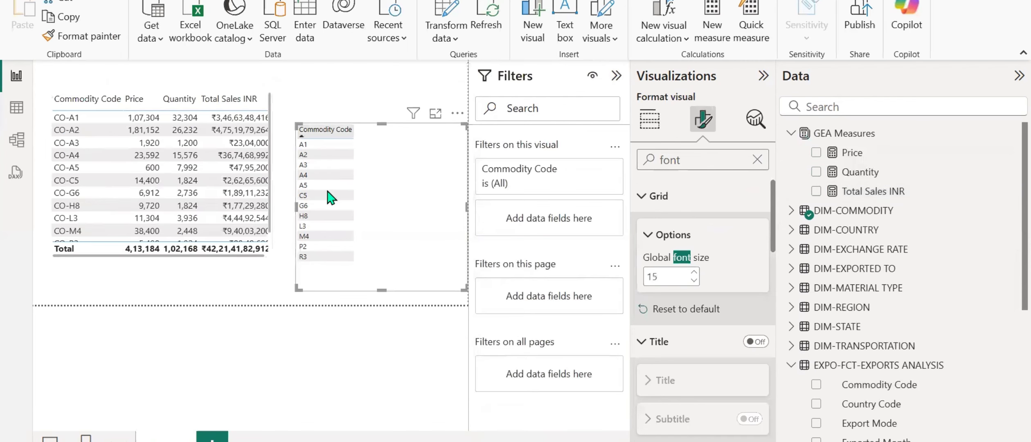
drag(294, 209, 384, 209)
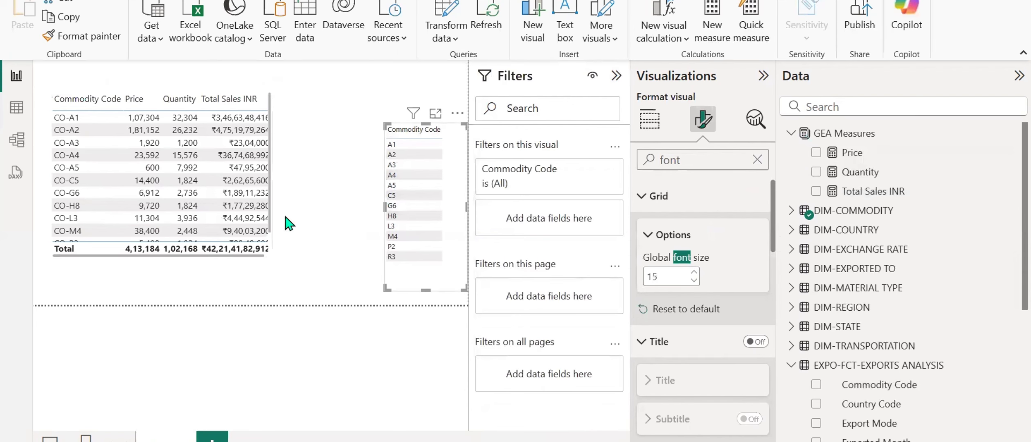
click(246, 256)
drag(270, 252, 329, 289)
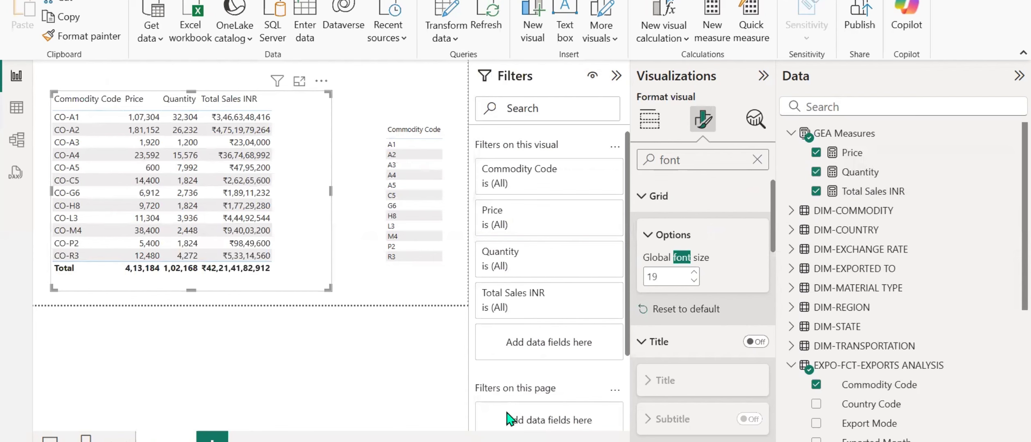
Check the CO-A3 row's Total Sales INR against 1920 × 1200 in Calculator and return to the report.
click(651, 441)
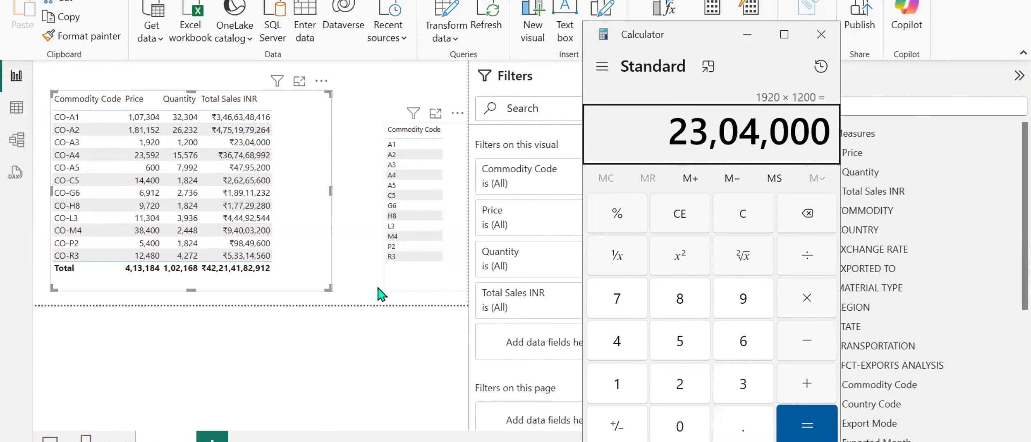
click(359, 295)
click(360, 303)
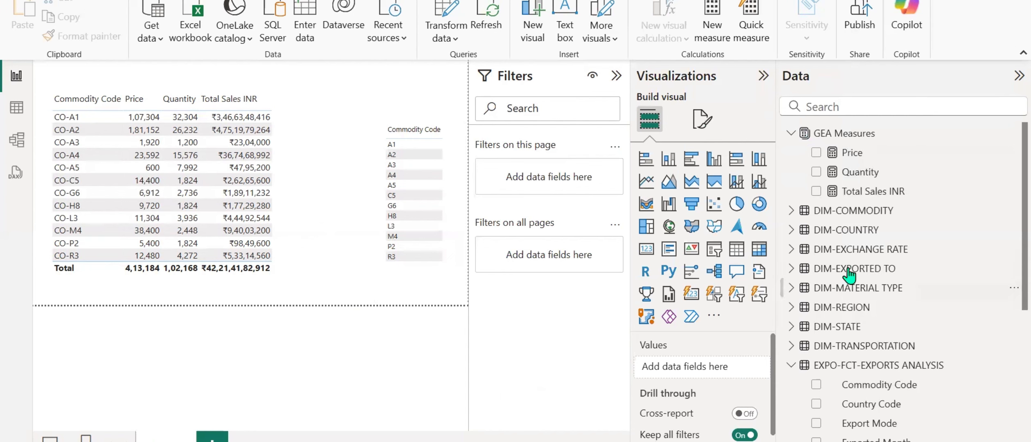
Switch to the Word document, review the freight tax formulas above the Duty Charges section, and return to Power BI.
key(alt+Tab)
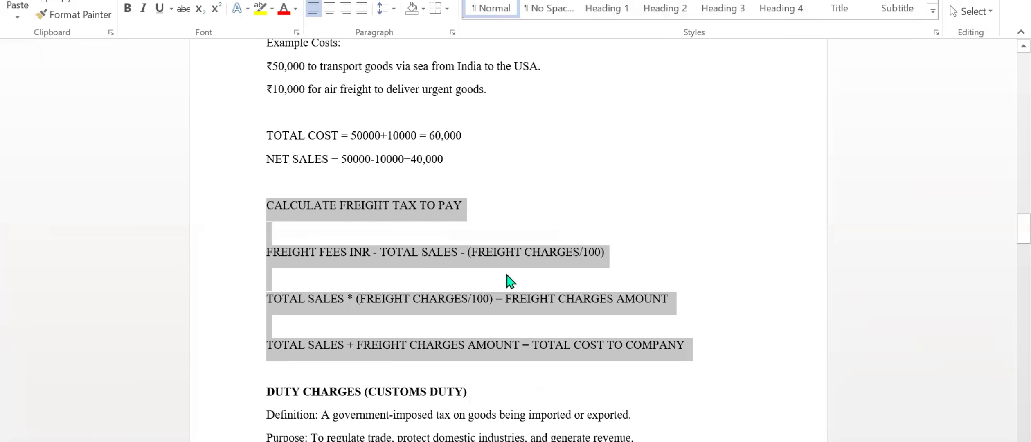
click(508, 214)
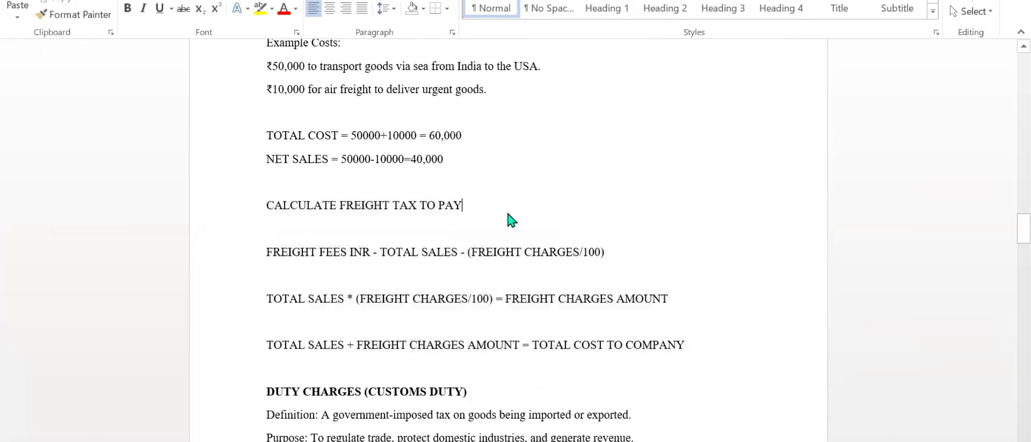
scroll(509, 215, down, 1)
scroll(508, 214, up, 2)
scroll(508, 214, down, 2)
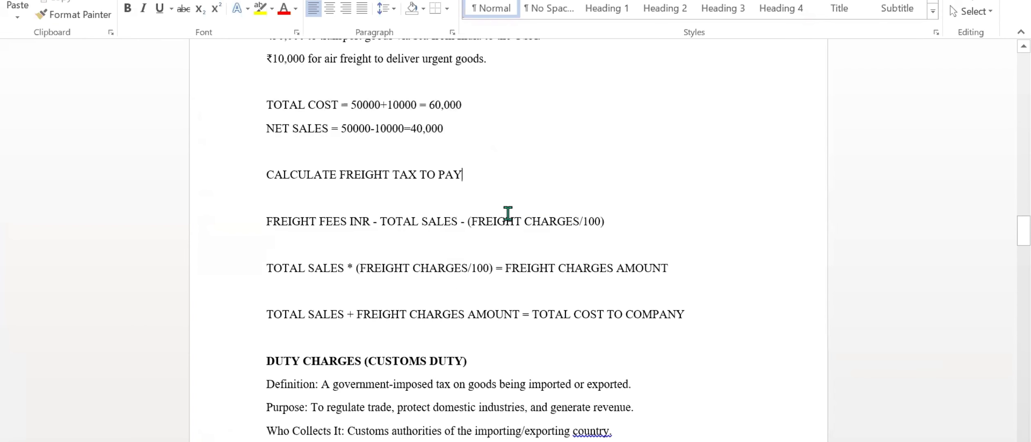
scroll(508, 213, down, 2)
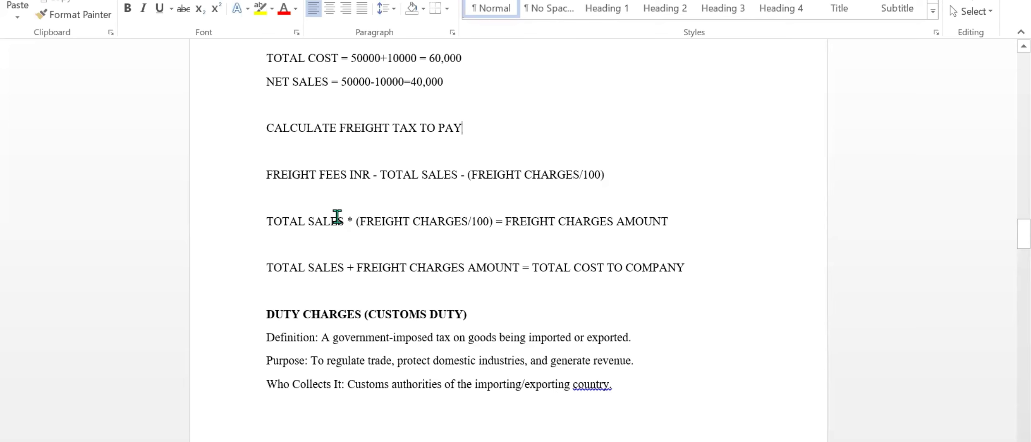
scroll(511, 191, up, 1)
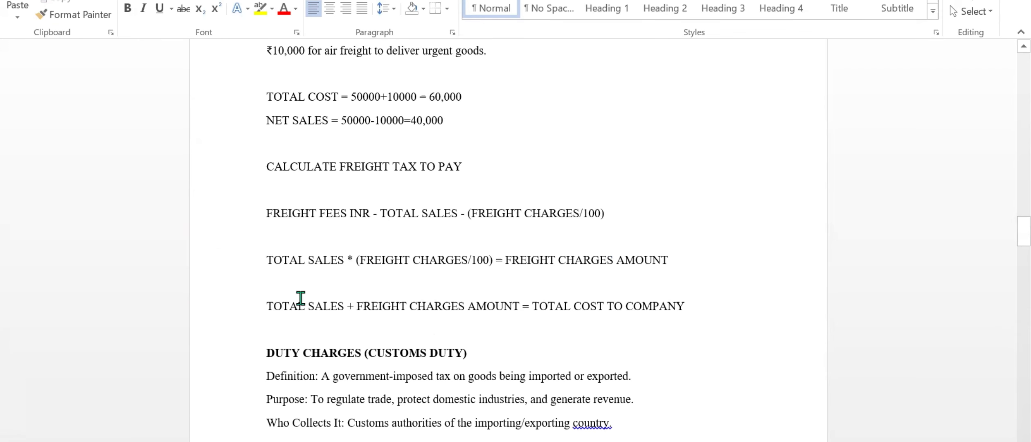
click(552, 441)
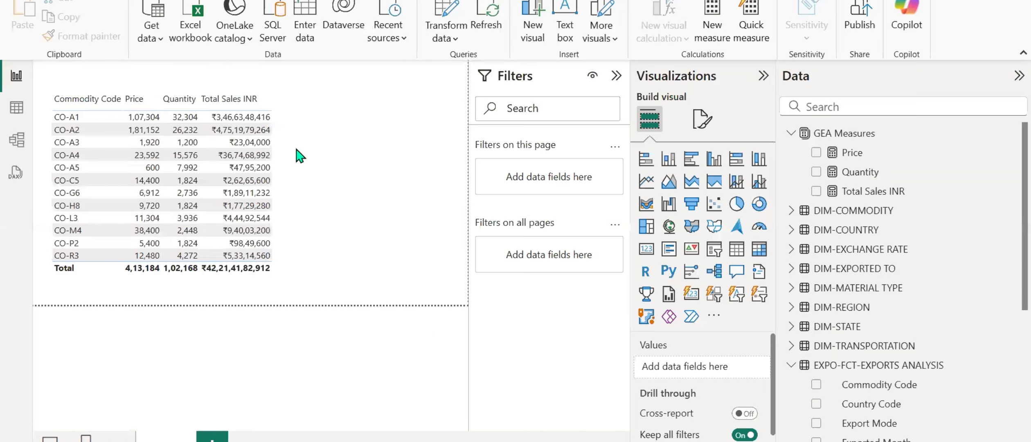
Show the Freight Charges In % column of the exports fact table in Table view.
click(16, 107)
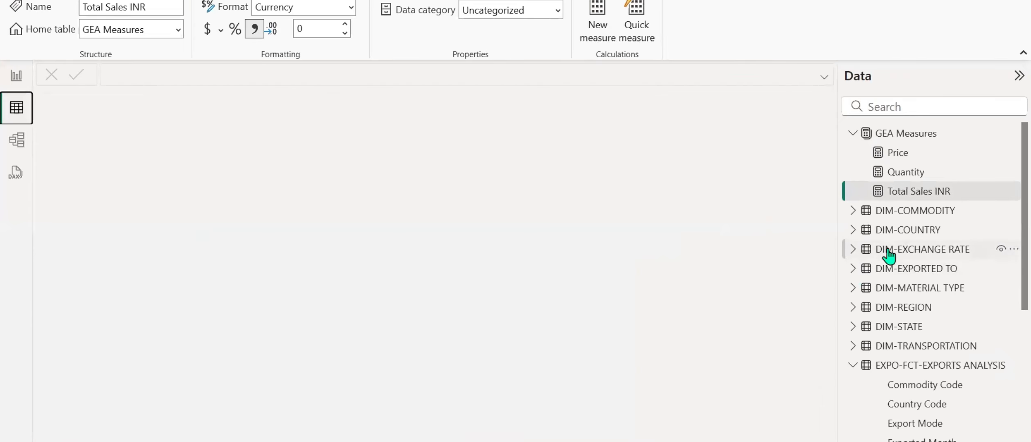
scroll(886, 387, down, 5)
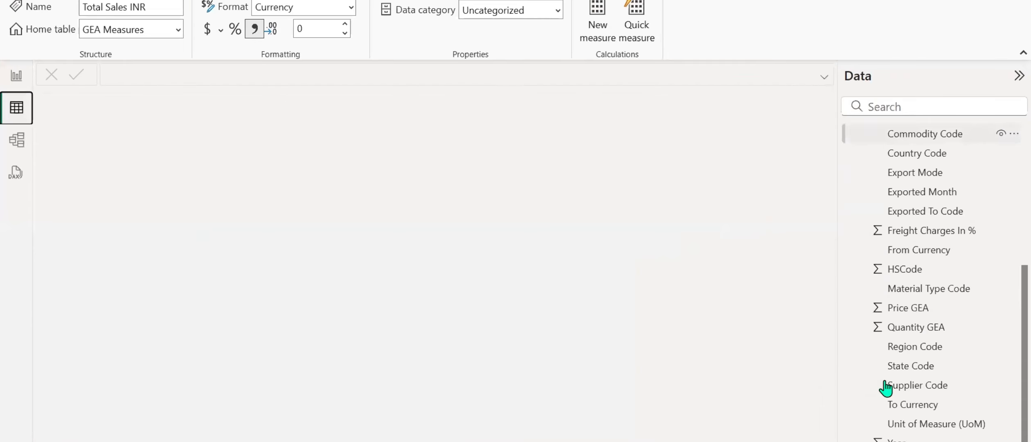
click(921, 232)
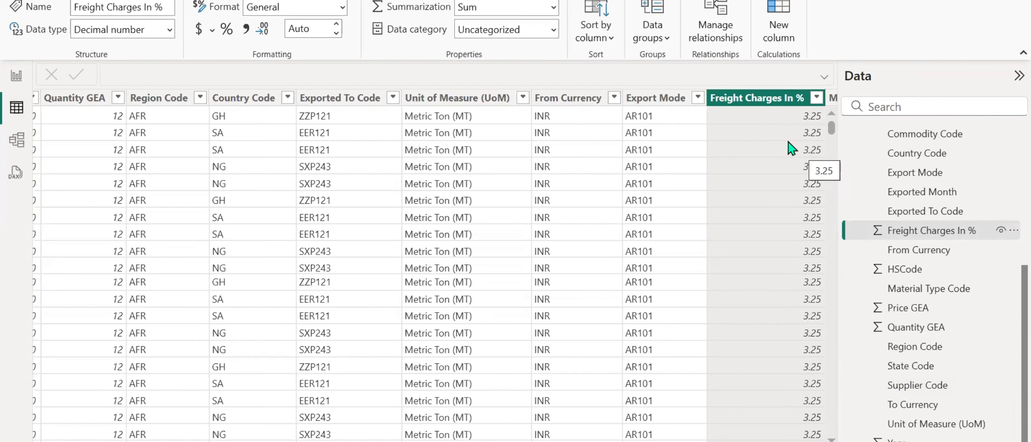
Switch to the text notes and complete the last line as "freight charges in % === we need to convert % into number", followed by a blank line.
key(alt+Tab)
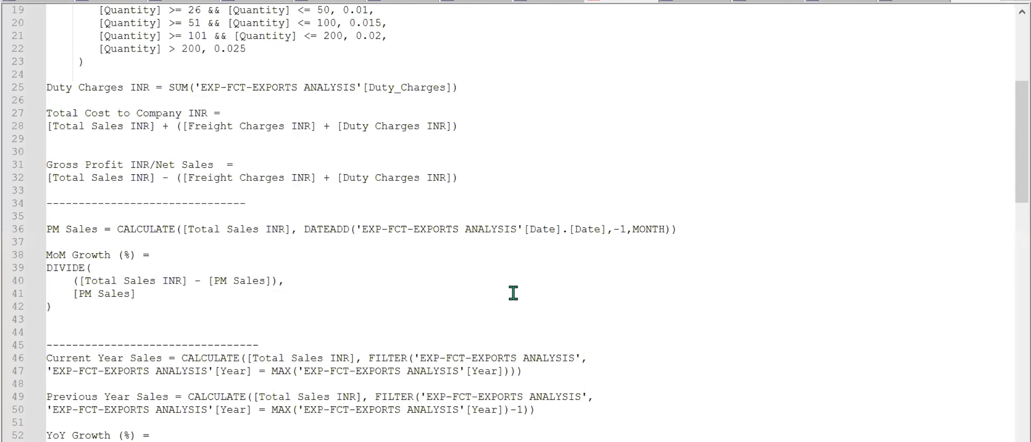
scroll(513, 293, down, 20)
scroll(513, 293, down, 1)
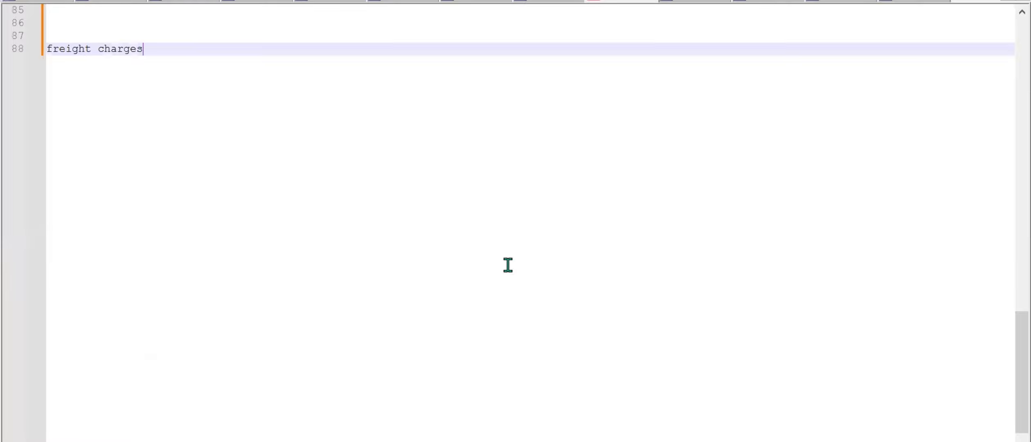
text(in %   === we need to convert)
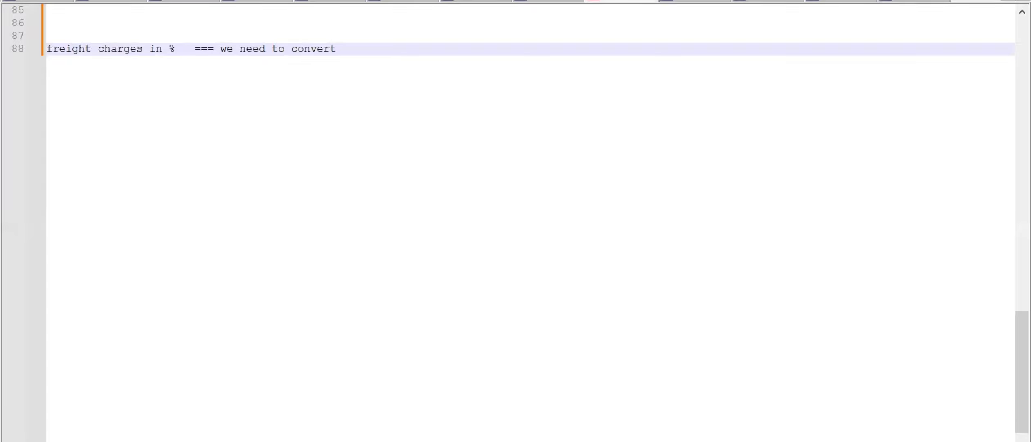
text(into)
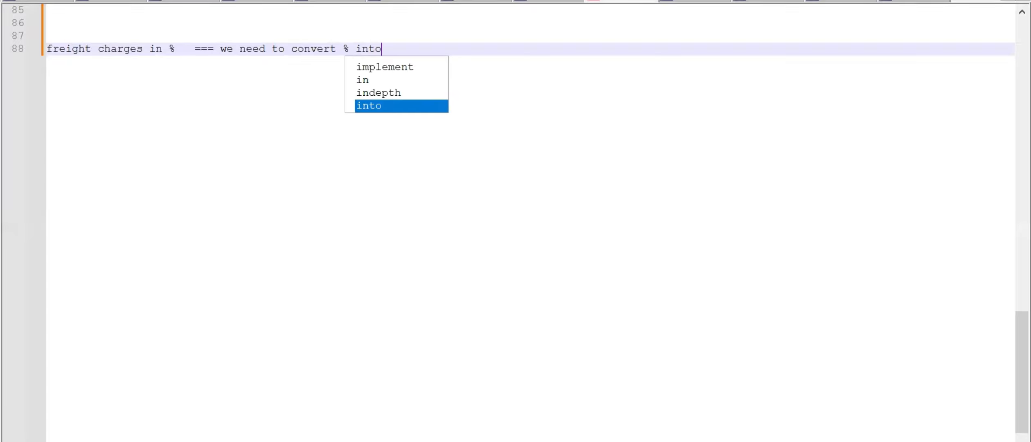
text( numb)
key(Return)
key(Return)
key(Return)
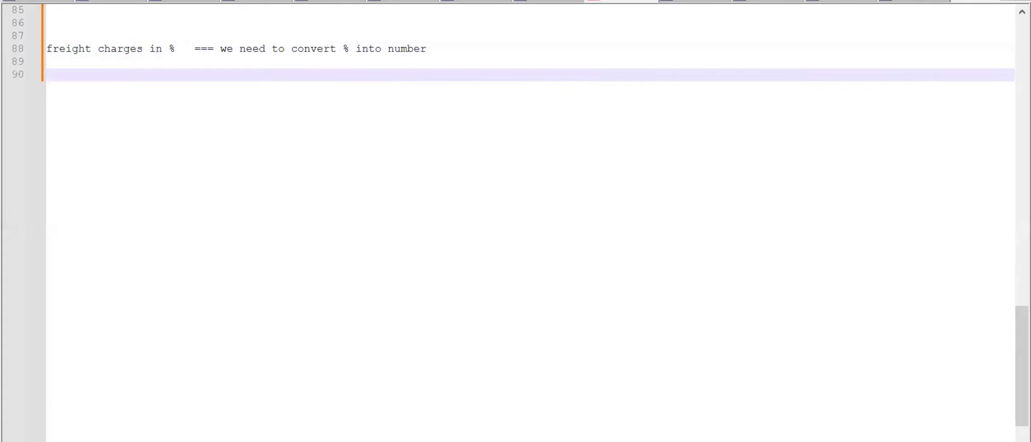
Add the line "freight charges %/100 = number" at the end of the notes.
text(freight c)
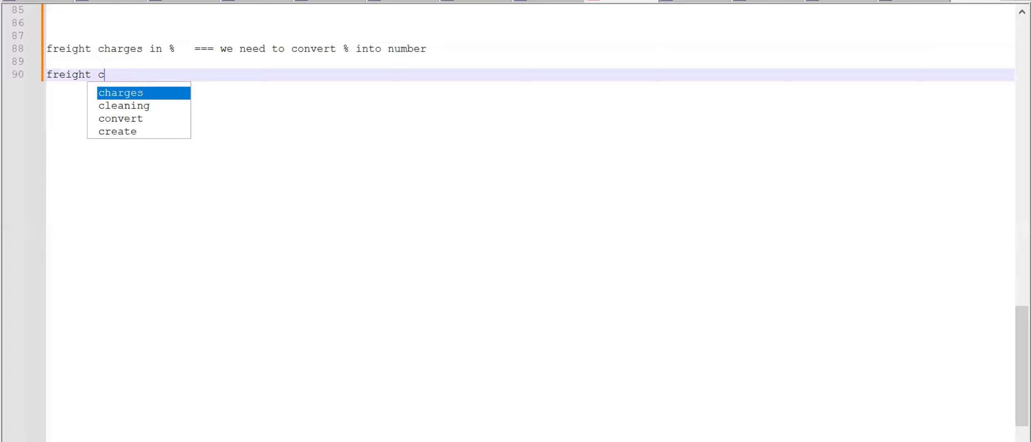
text(harges )
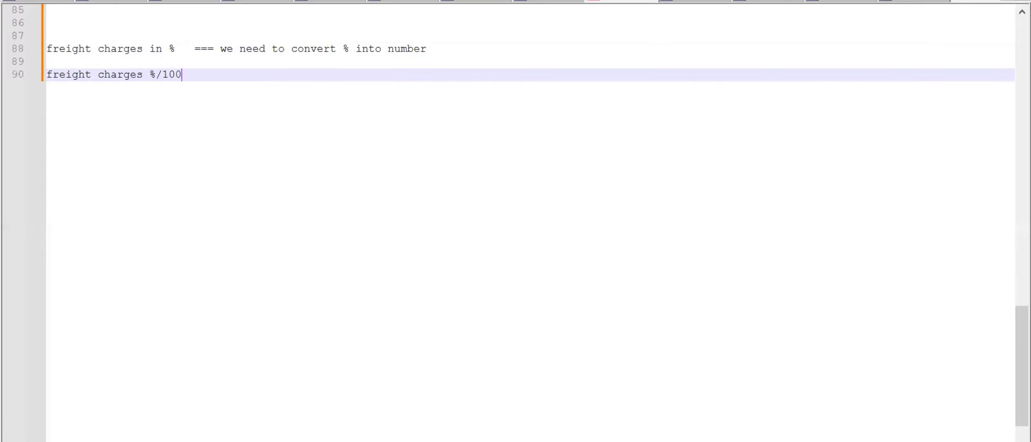
text(%/100 = numb)
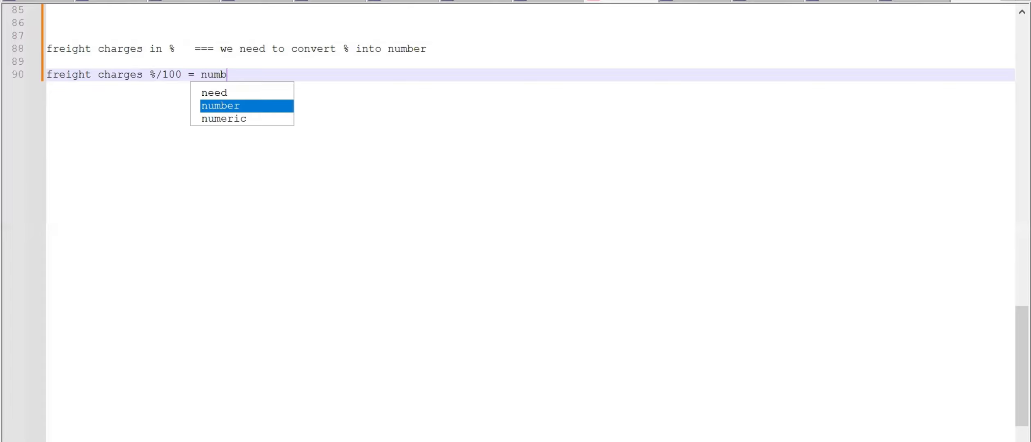
text(ers)
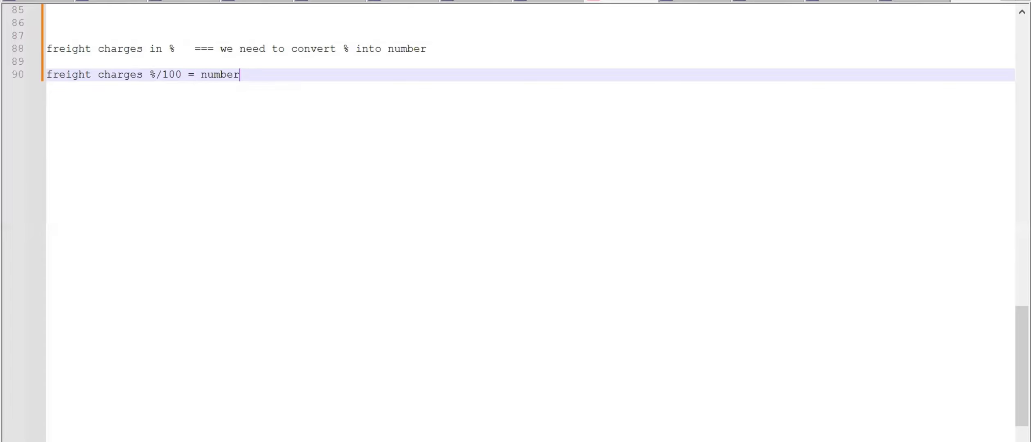
Switch to the Word document and review the freight charges definition, example costs and tax formulas.
click(567, 441)
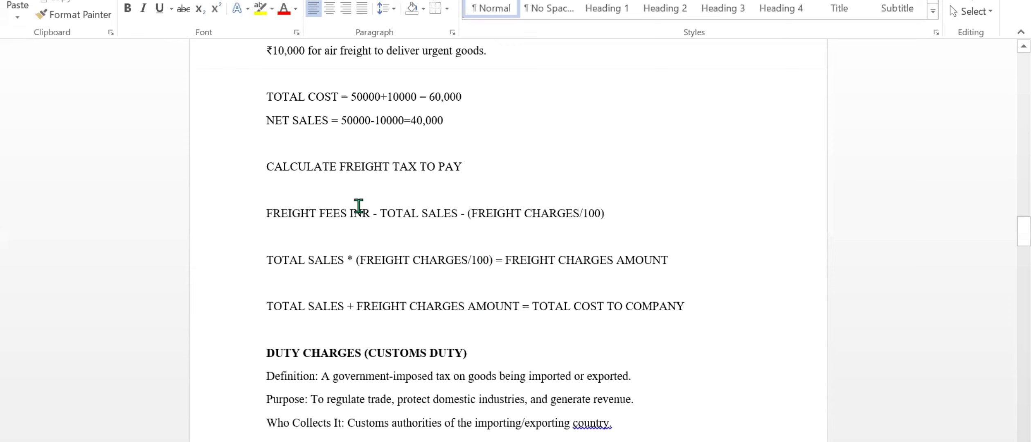
scroll(359, 177, up, 1)
scroll(358, 177, down, 4)
scroll(359, 177, up, 3)
scroll(359, 177, up, 2)
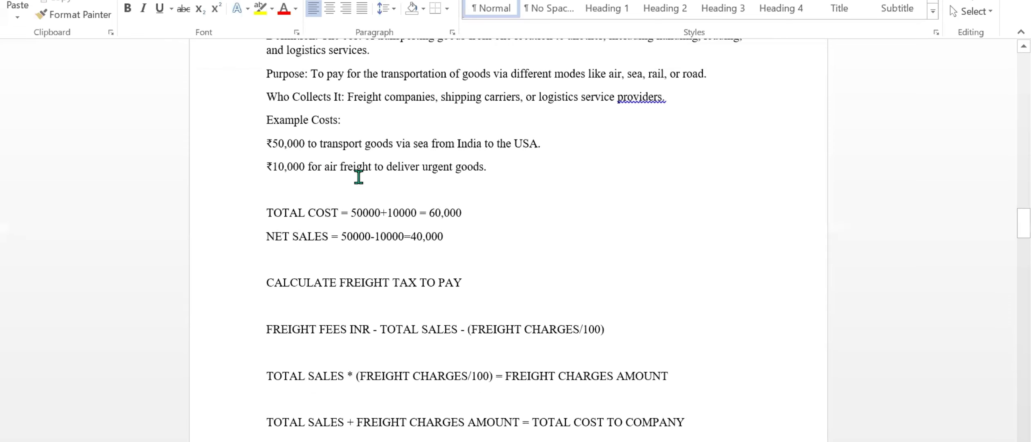
Find the numbered freight charges formula further down the document and select its expression "TOTAL SALES * FREIGHT CHARGES/100".
scroll(359, 177, down, 13)
scroll(359, 177, down, 5)
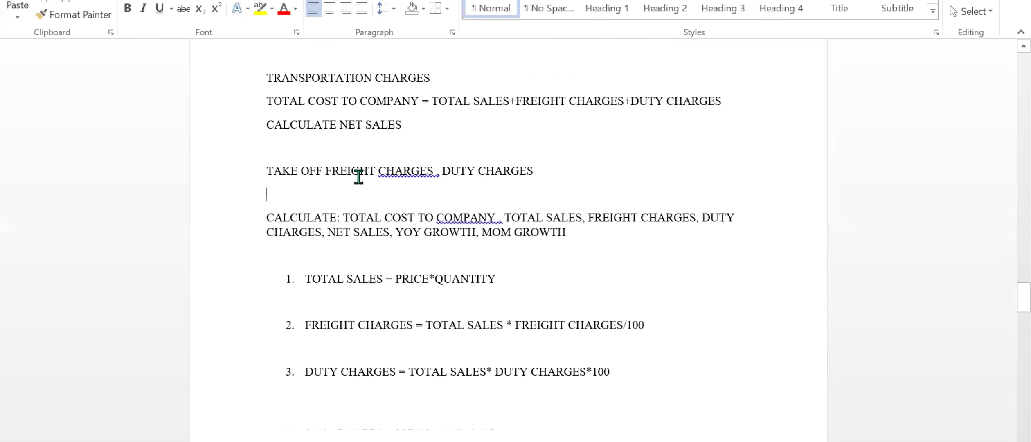
drag(427, 277, 637, 278)
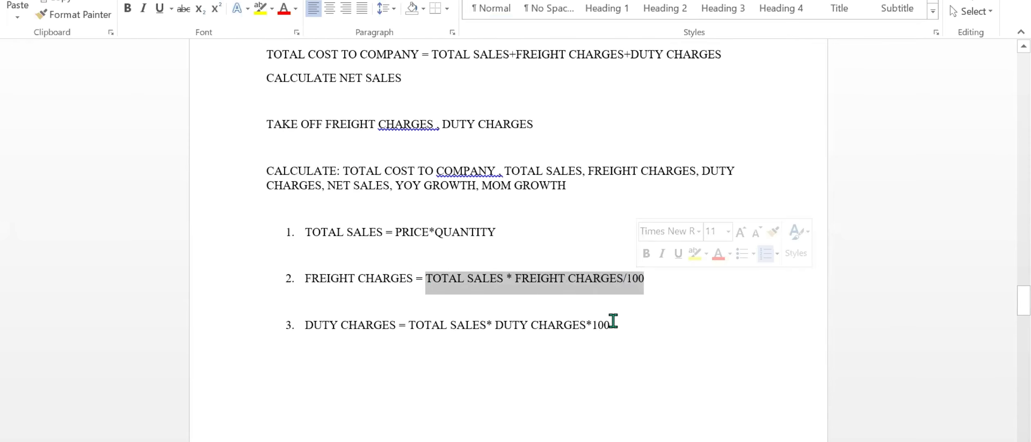
Switch back to the text notes and insert "freight charges =" before "freight charges %/100 = number" on the last line.
click(409, 441)
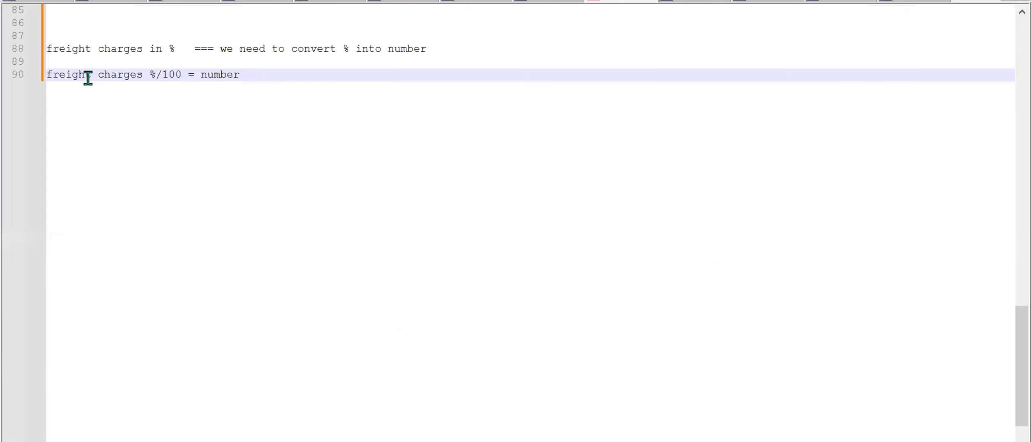
click(47, 74)
text(freight c)
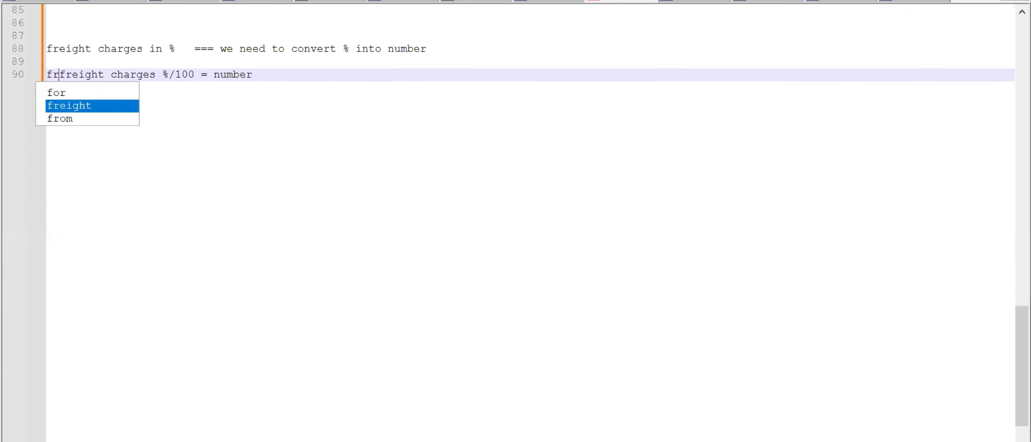
text(harges )
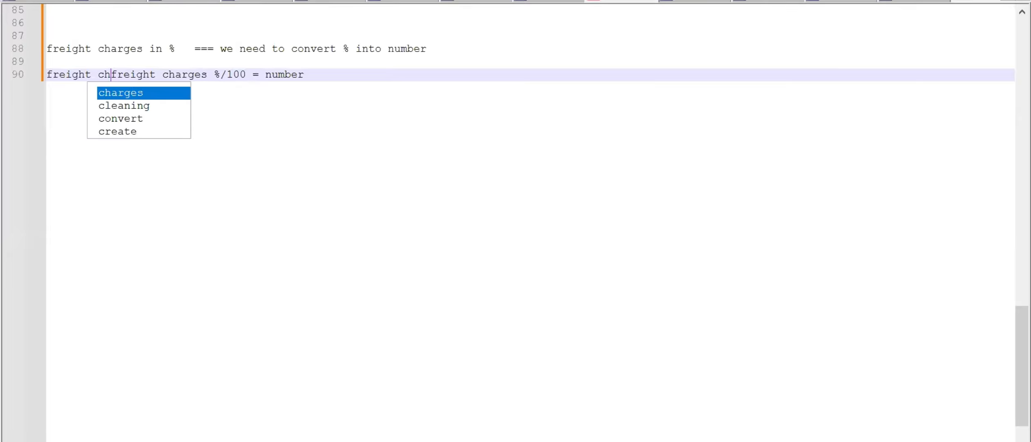
text(=)
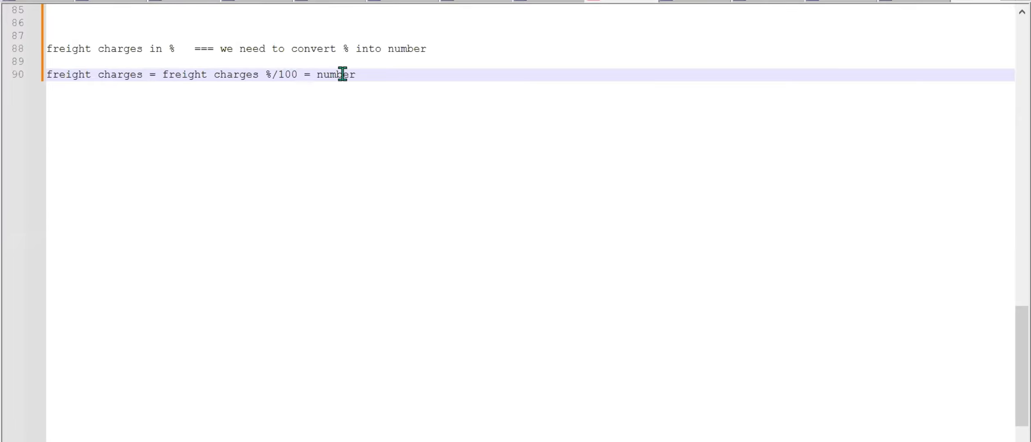
Add the line "total sales inr * freeight charges" at the end of the notes, after a blank line.
click(374, 75)
key(Return)
key(Return)
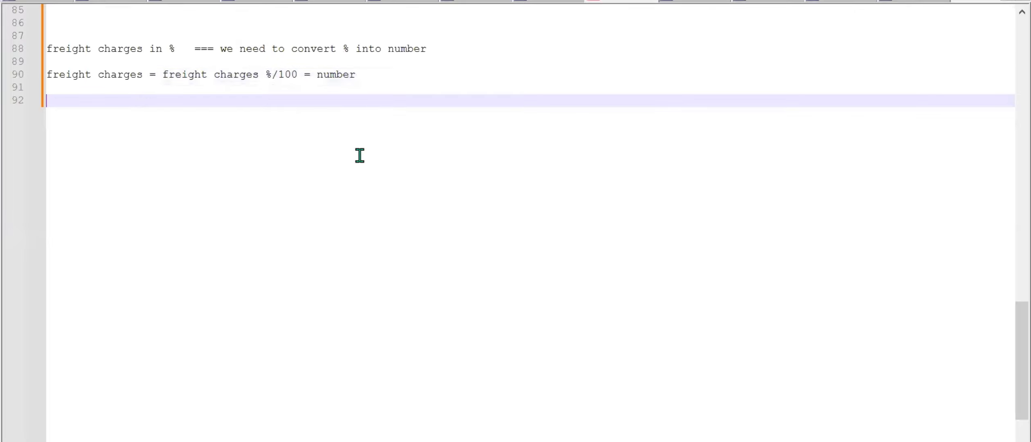
text(tt)
text(tal sales inr )
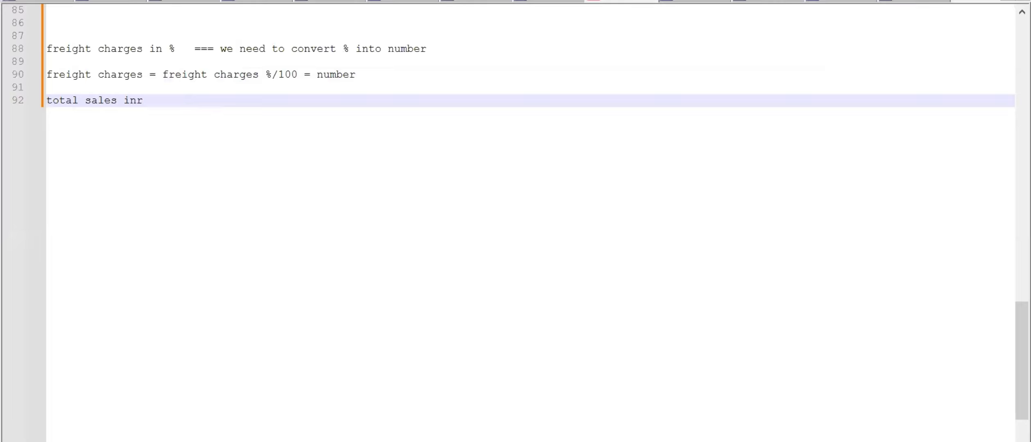
text(* fre)
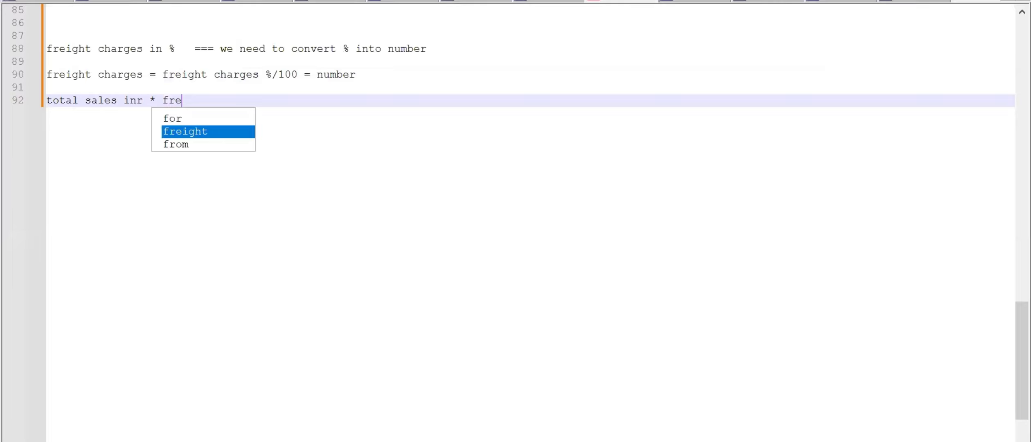
text(eigh)
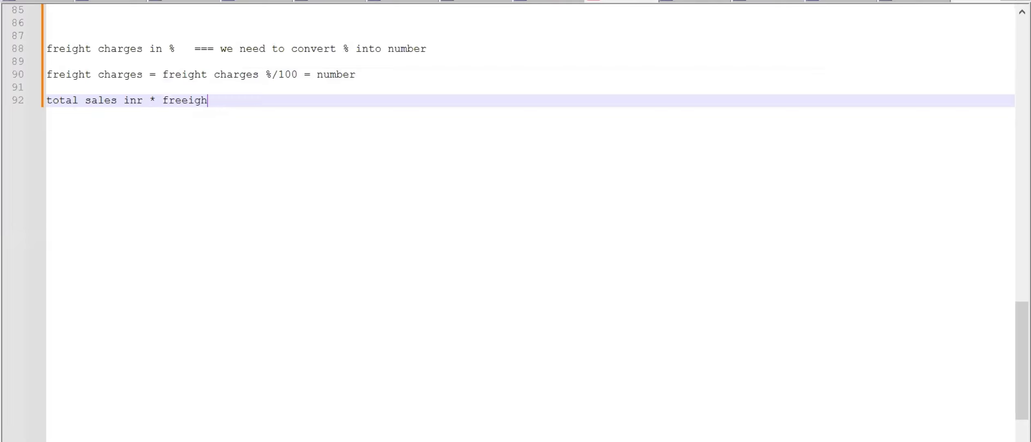
text(t charges)
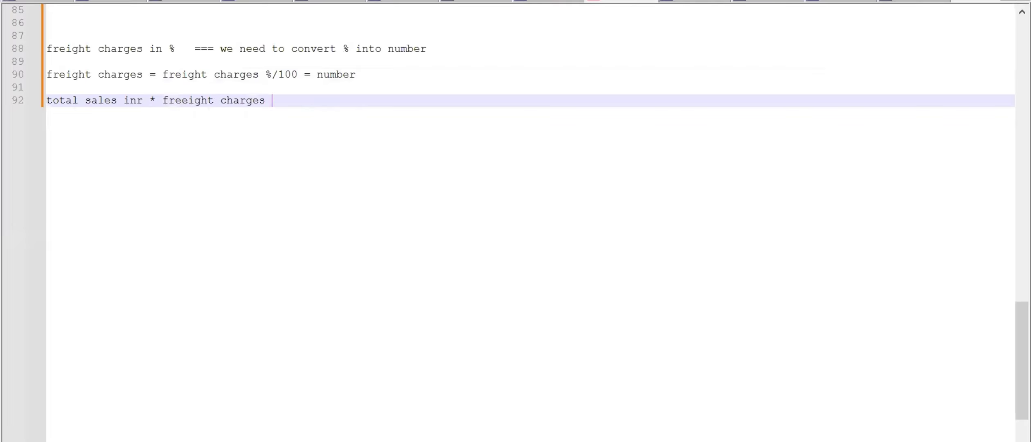
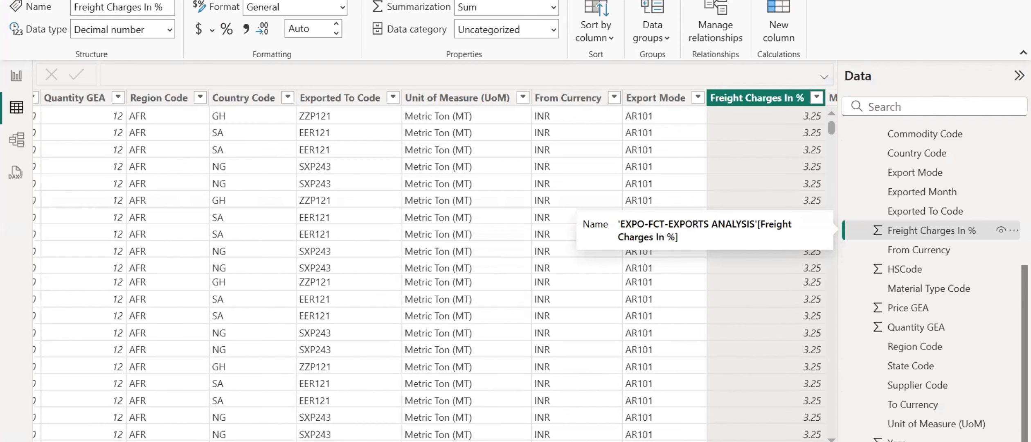
Add a new measure to the GEA Measures table and name it "Freight charges INR", with its formula continuing on a second line.
scroll(937, 208, up, 5)
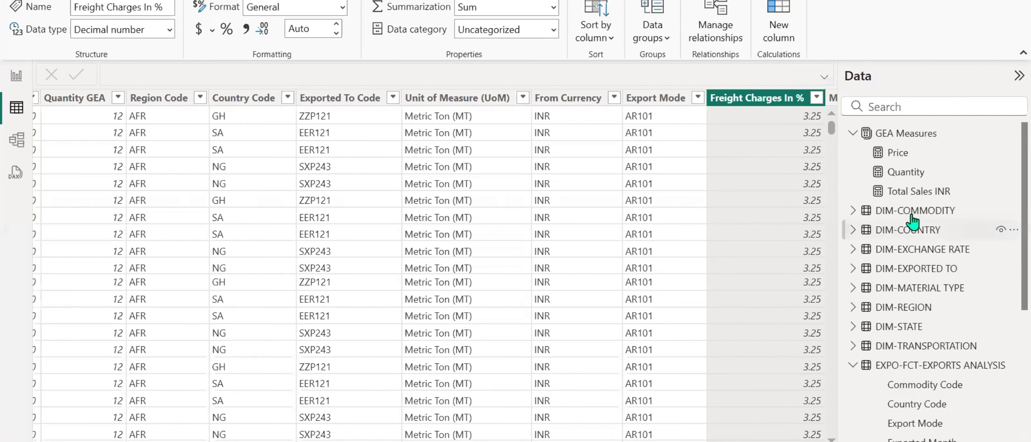
right_click(913, 178)
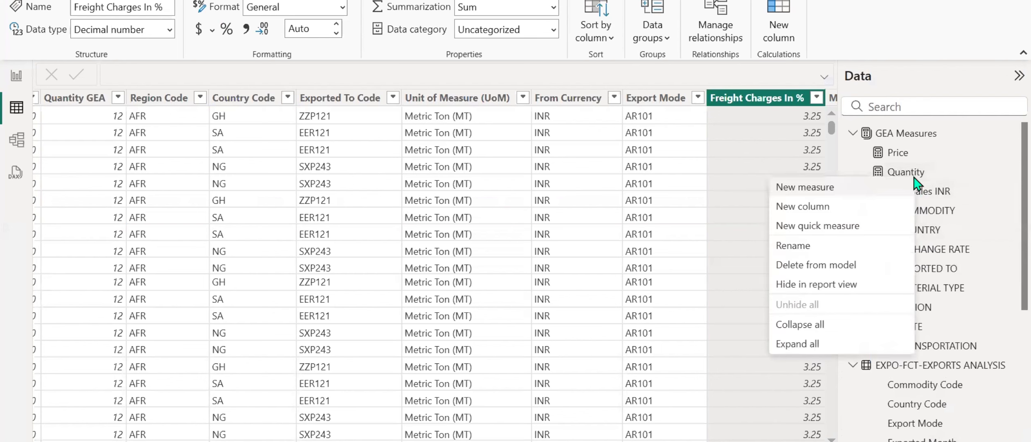
click(816, 193)
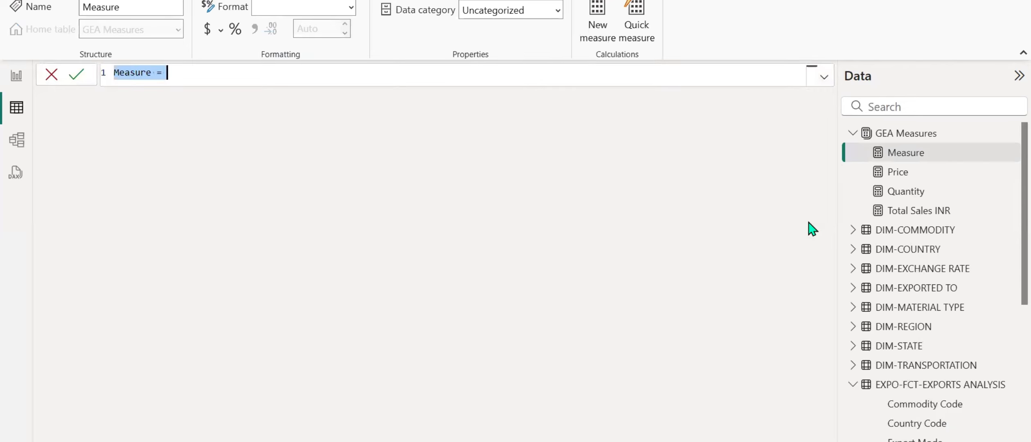
text(Fre)
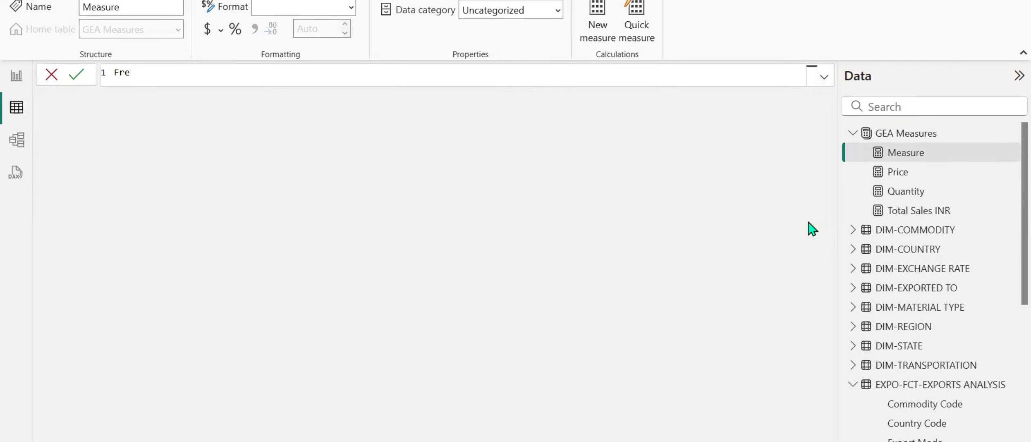
text(ight charges INR =)
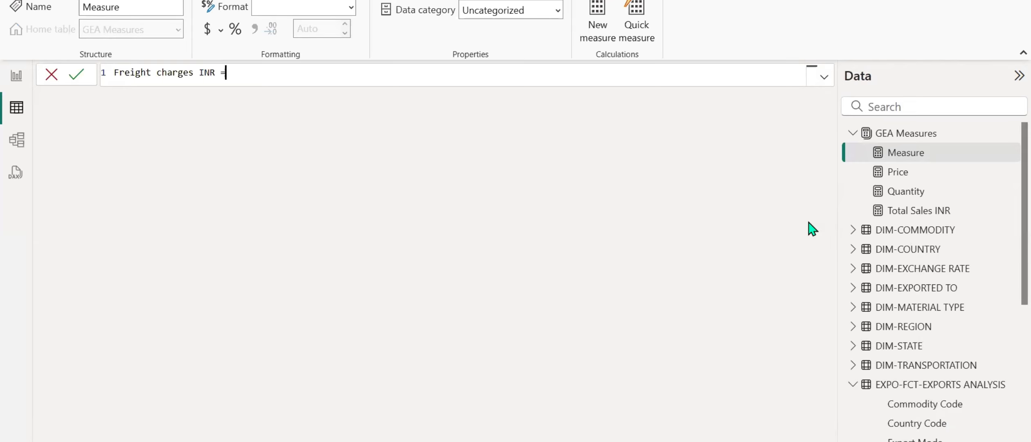
key(shift+Return)
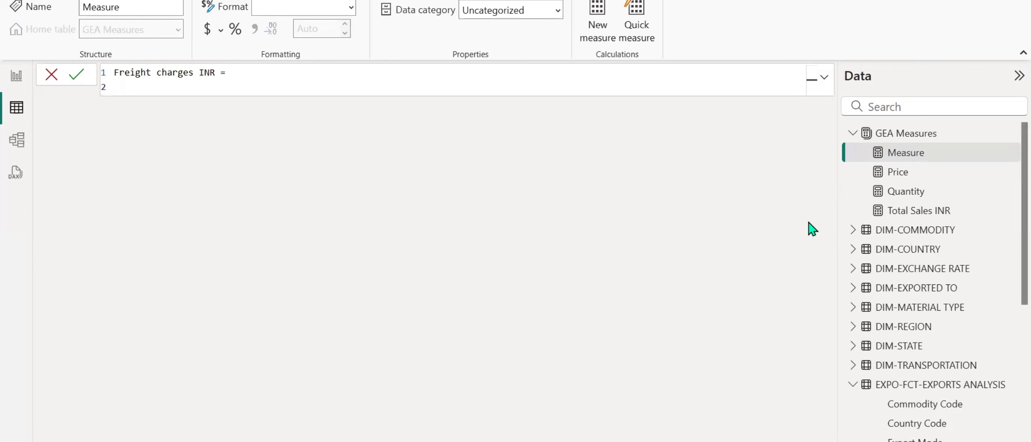
Start a SUMX expression over the 'EXPO-FCT-EXPORTS ANALYSIS' table with [Total Sales INR] as the first factor.
text(sumx()
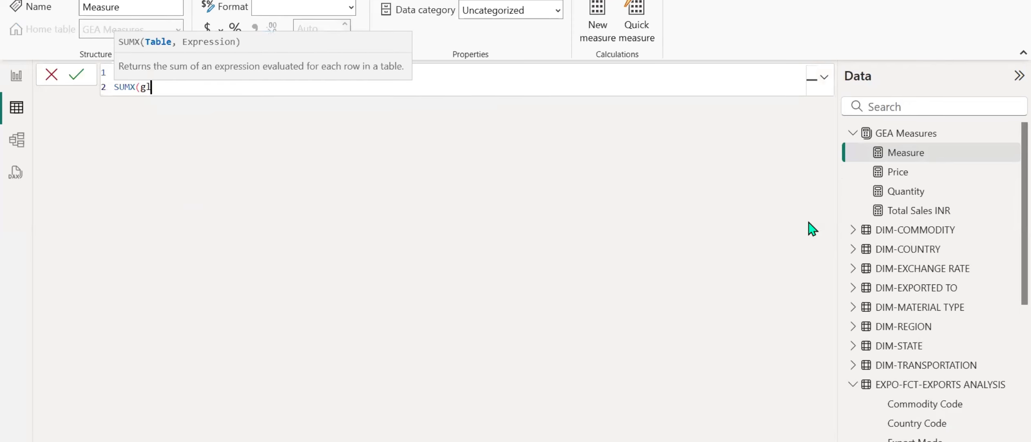
text(exp)
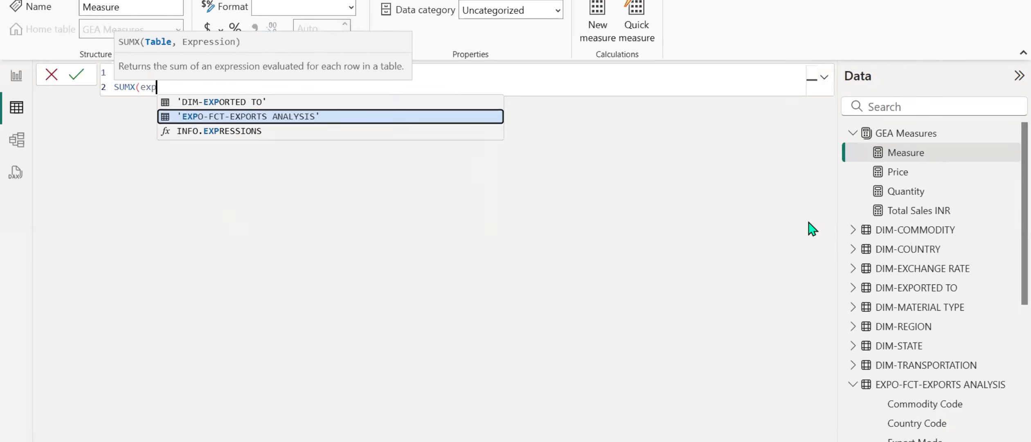
key(Tab)
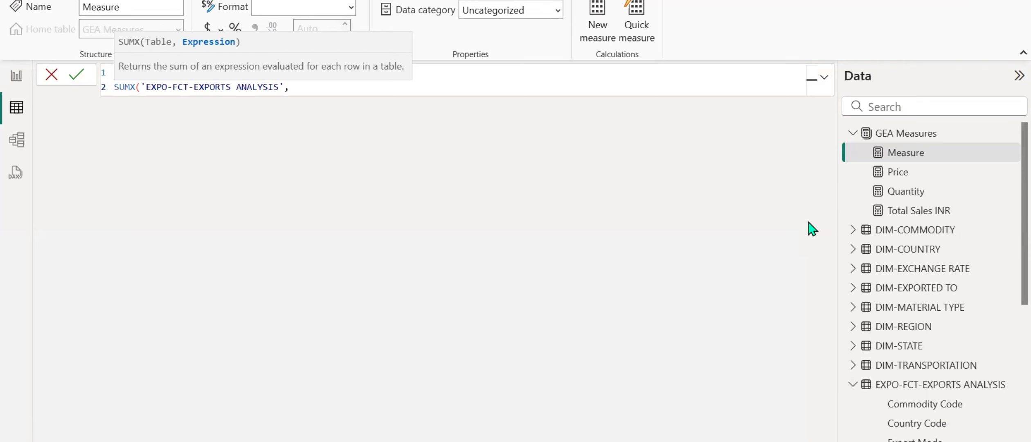
text([to)
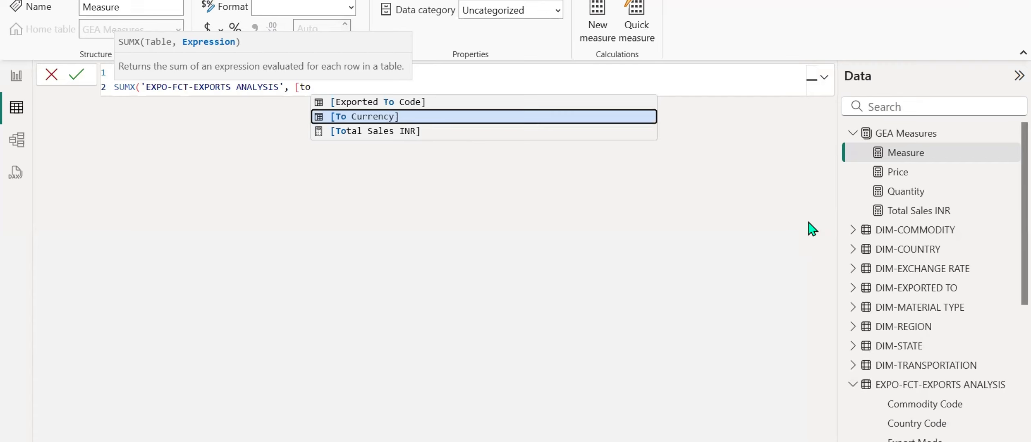
key(Down)
key(Tab)
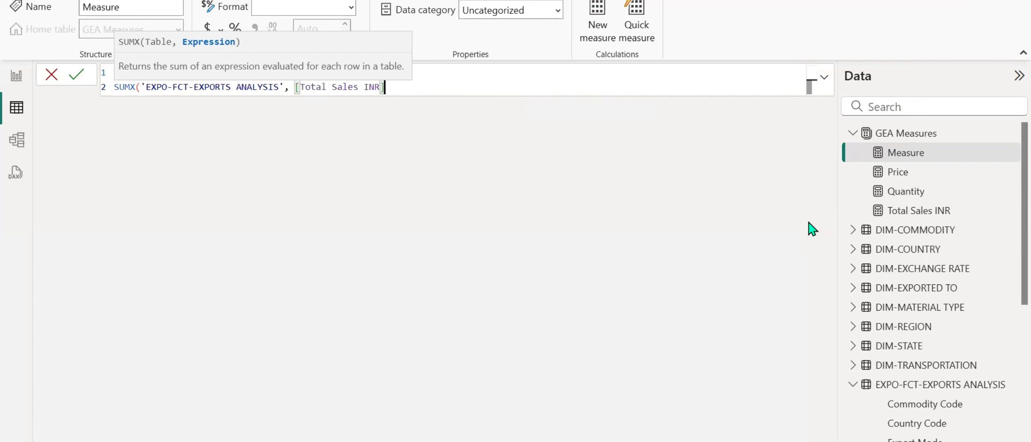
Multiply [Total Sales INR] by ('EXPO-FCT-EXPORTS ANALYSIS'[Freight Charges In %]/100), close the SUMX expression and commit the measure.
text(*(freigh)
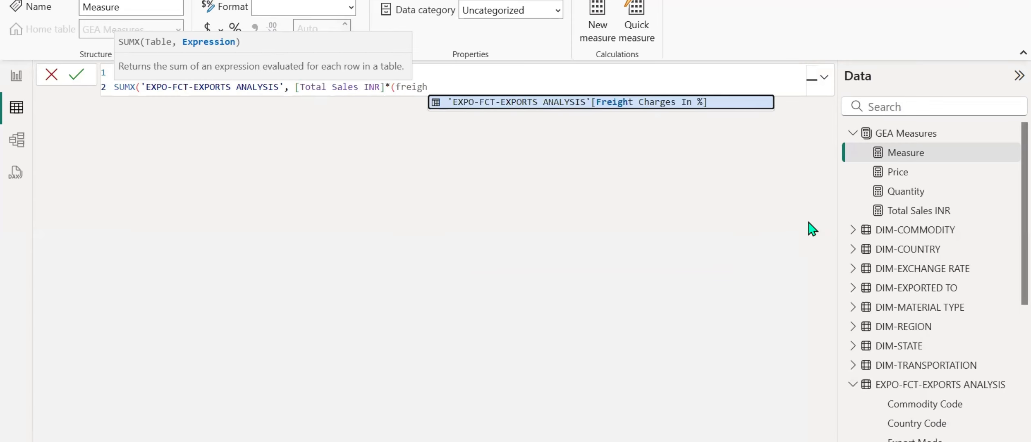
key(Tab)
text(/100)
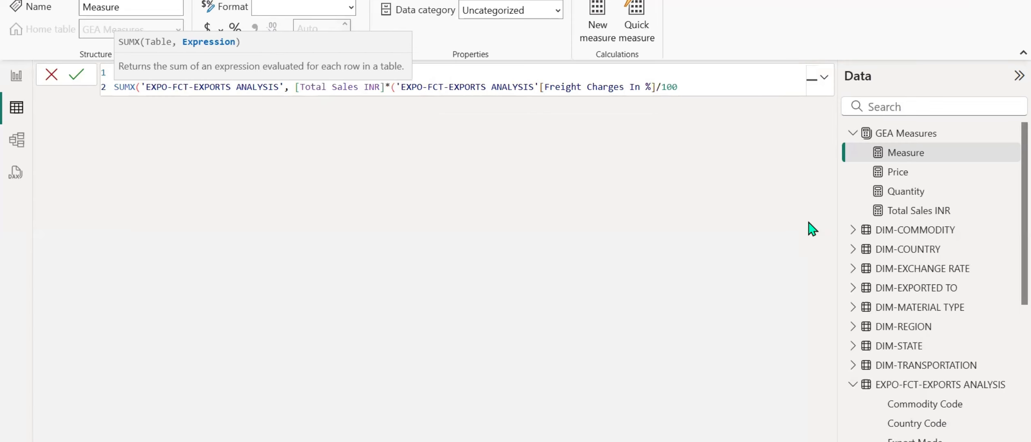
text()))
key(Return)
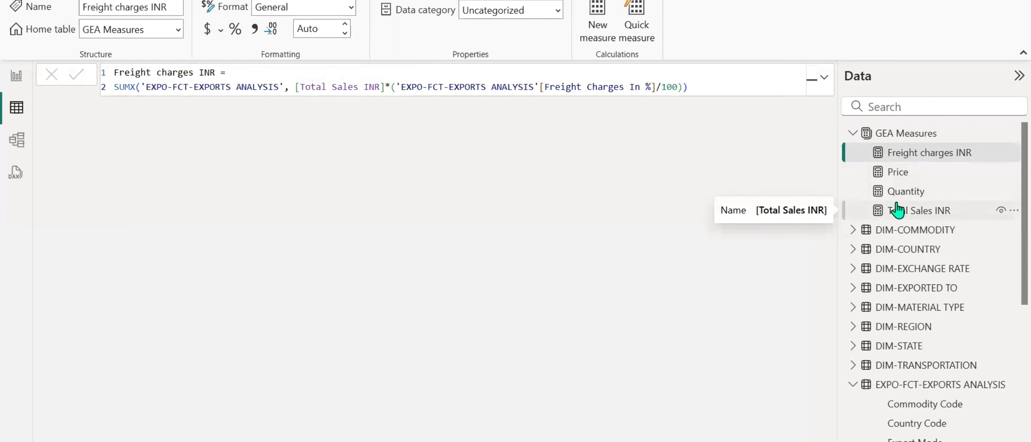
Add the Freight charges INR measure to the commodity table in the report and widen the visual to fit the new column.
click(16, 75)
click(313, 137)
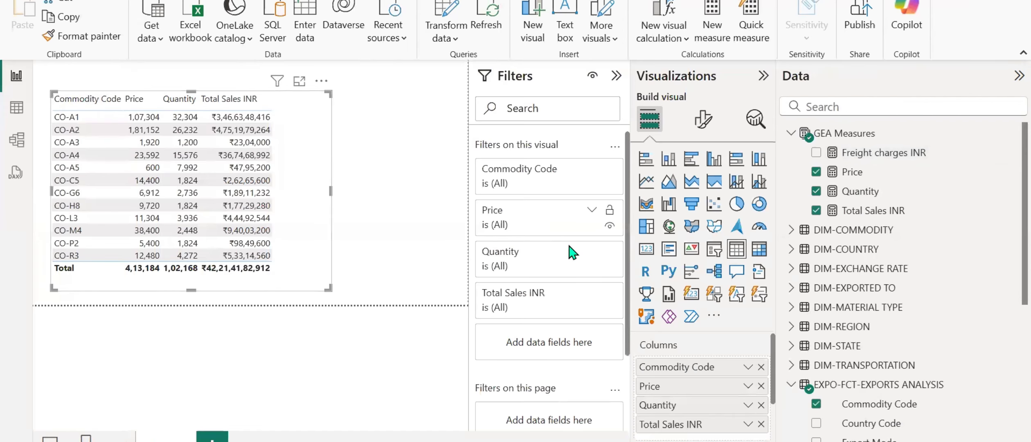
click(816, 153)
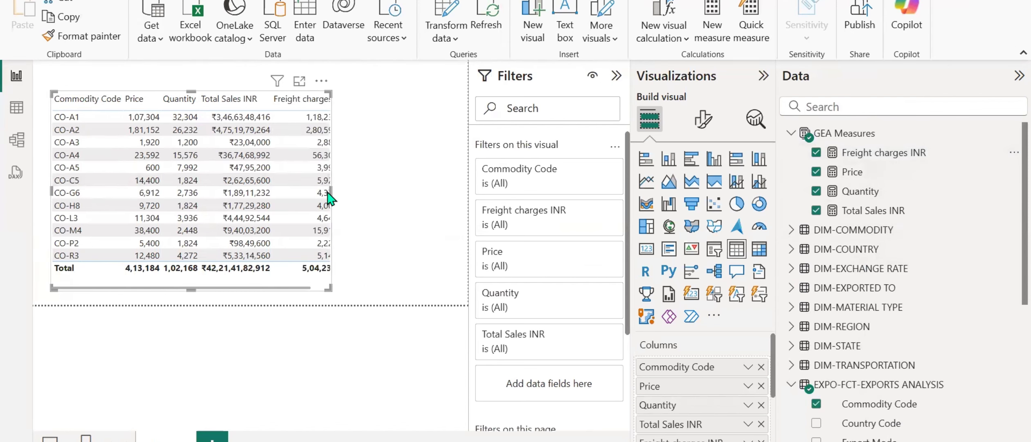
drag(331, 191, 394, 192)
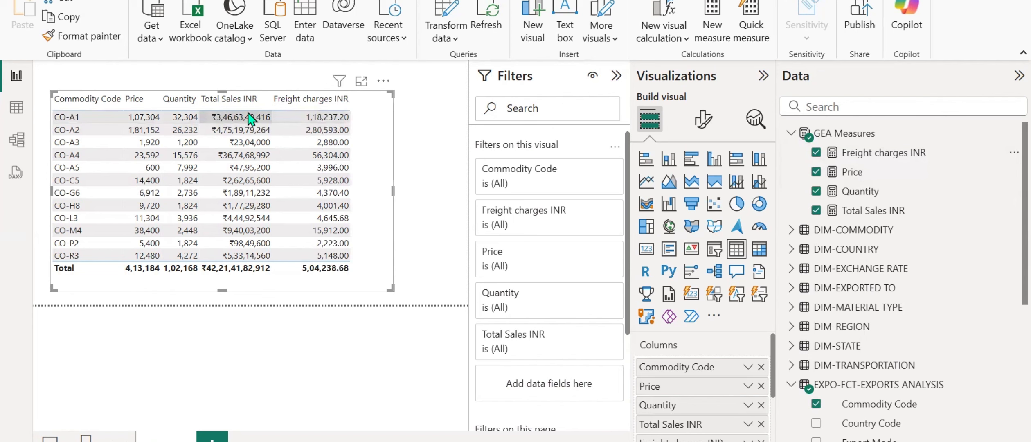
Format the Freight charges INR measure as ₹ Hindi (India) currency with a thousands separator and two decimal places.
click(874, 153)
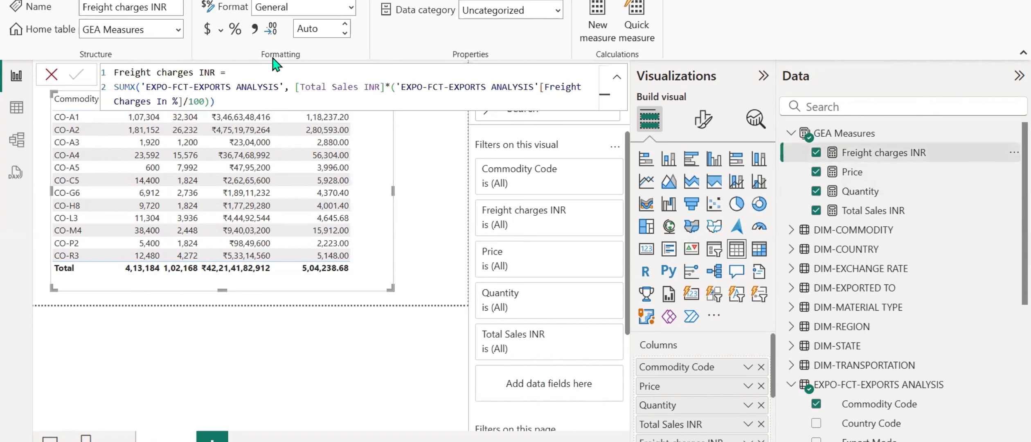
click(254, 32)
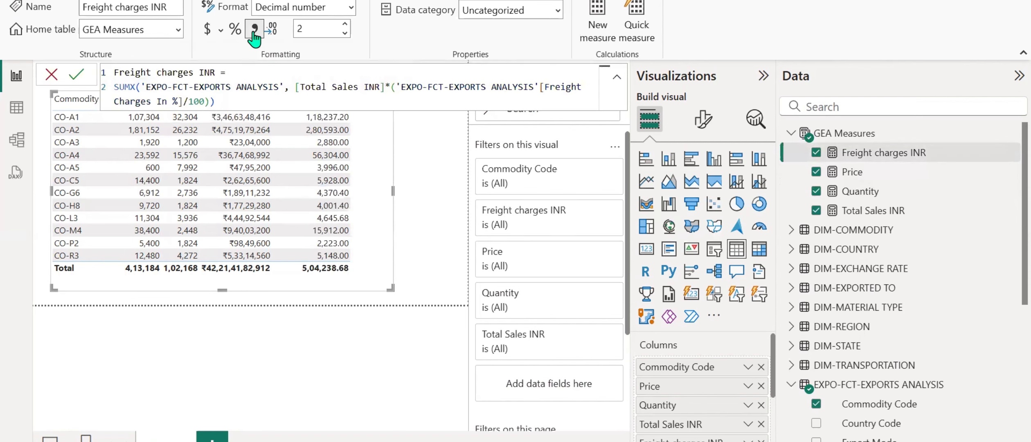
click(208, 29)
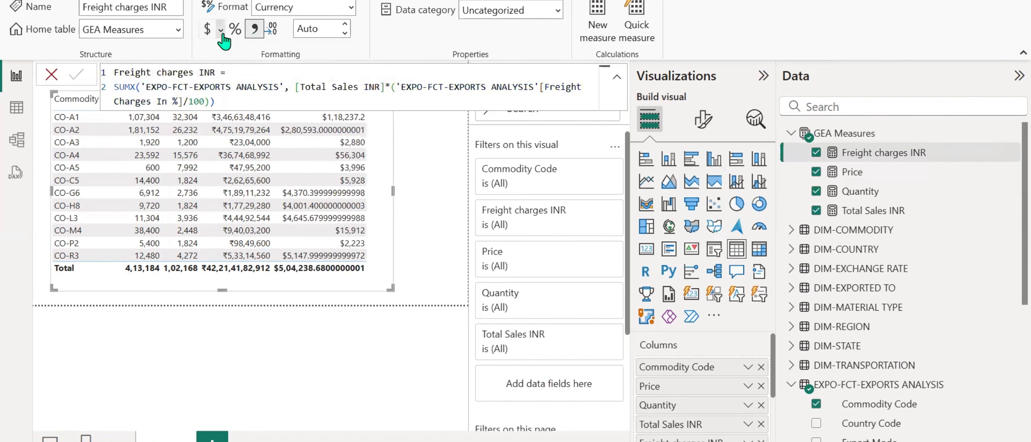
click(221, 29)
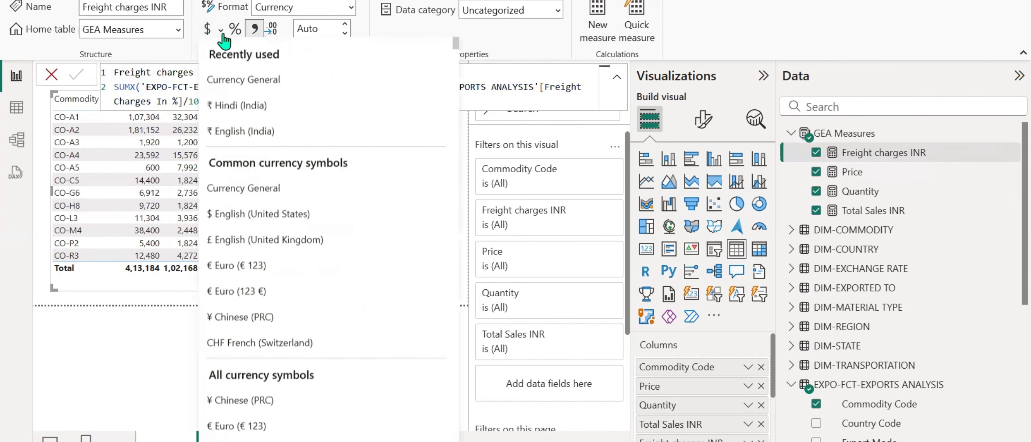
click(228, 108)
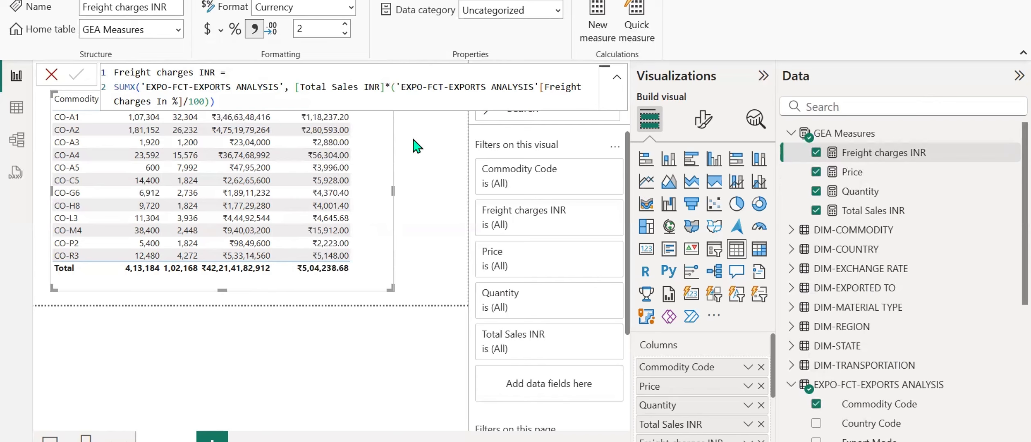
Review the freight charges lines in the text notes, then the numbered freight charges and duty charges formulas in the Word document.
key(alt+Tab)
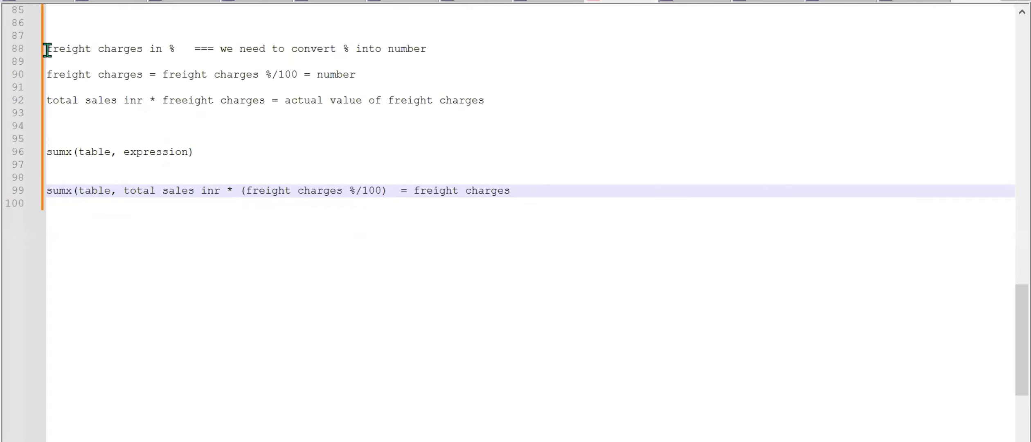
drag(47, 50, 279, 48)
key(alt+Tab)
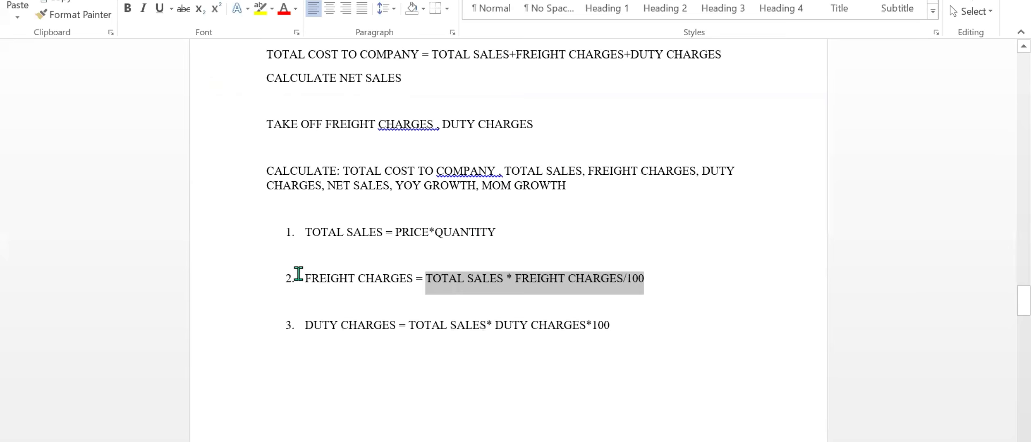
drag(297, 274, 651, 287)
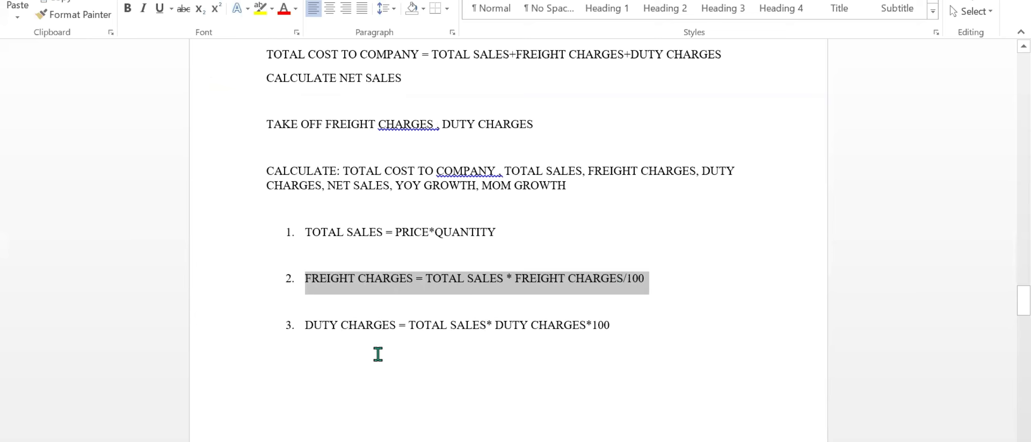
drag(305, 325, 642, 320)
Switch back to the text notes and add the line "Duty charges -" below the last SUMX line, after two blank lines.
key(alt+Tab)
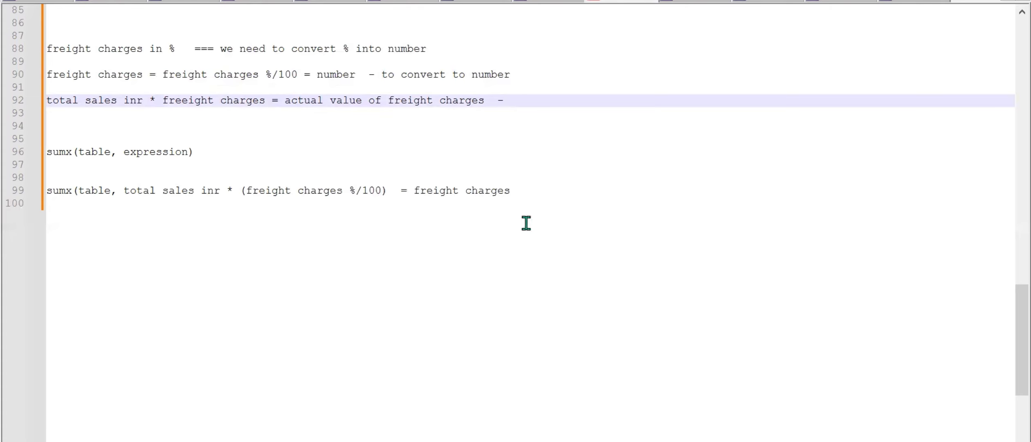
click(536, 192)
key(Return)
key(Return)
key(Return)
text(Du)
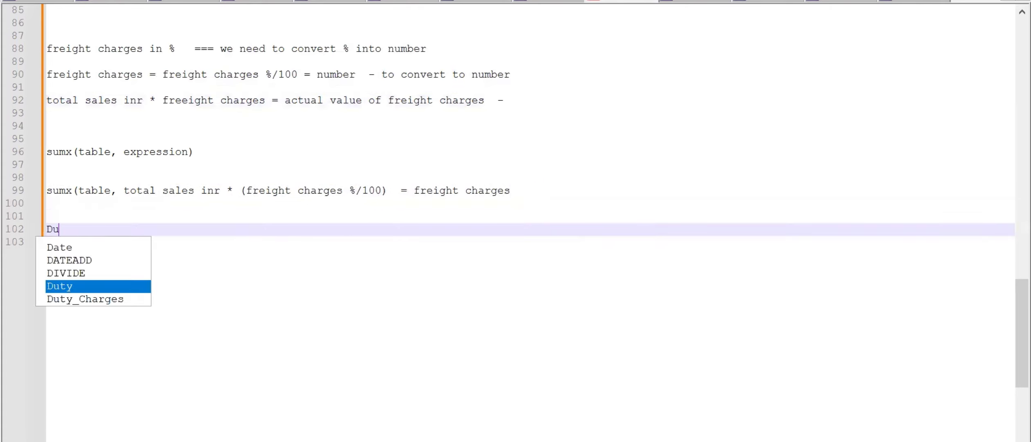
text(ty charges )
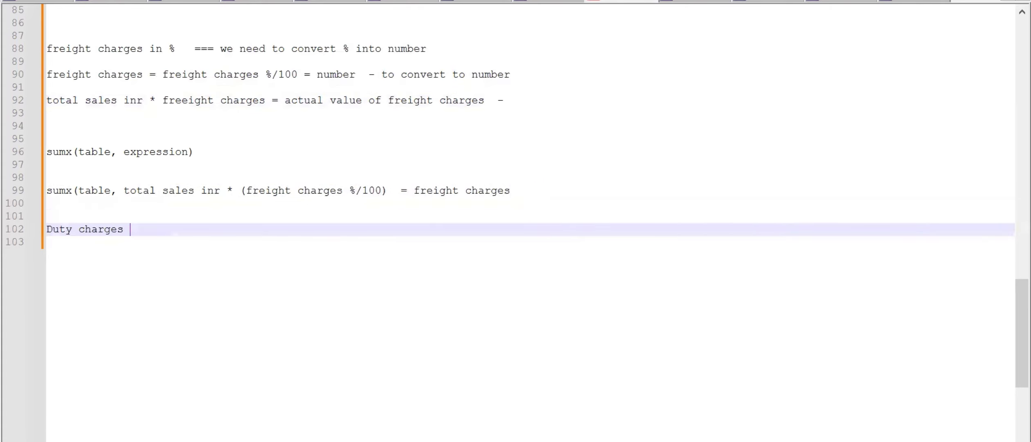
text(-)
Examine the existing Duty_Charges SWITCH formula and the Duty Charges INR SUM formula near the beginning of the notes.
scroll(637, 116, up, 20)
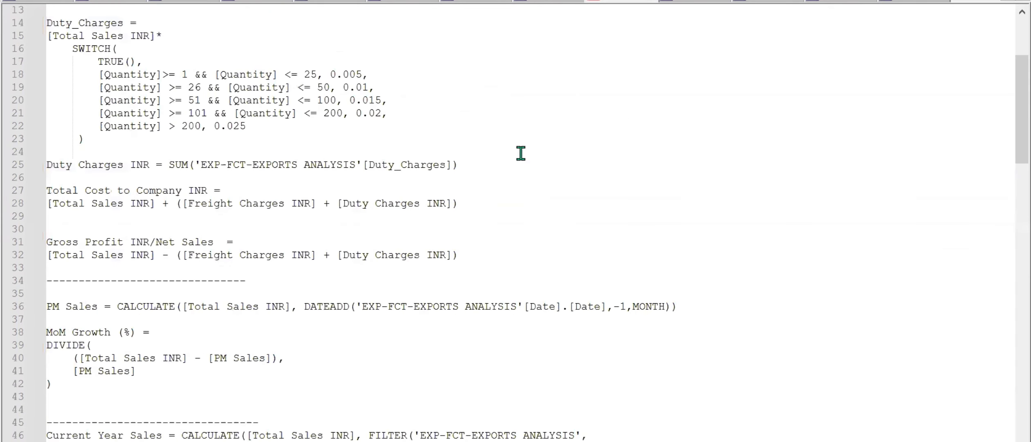
drag(174, 164, 413, 171)
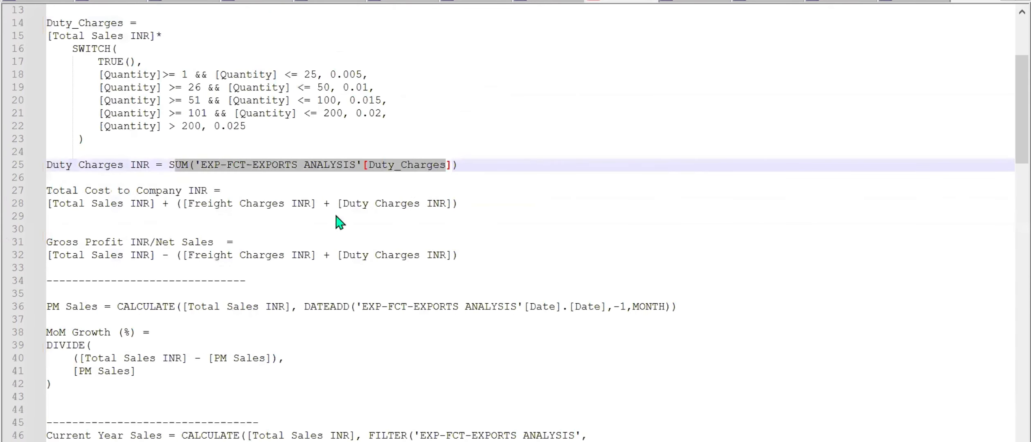
click(148, 230)
scroll(152, 224, down, 7)
scroll(152, 224, down, 19)
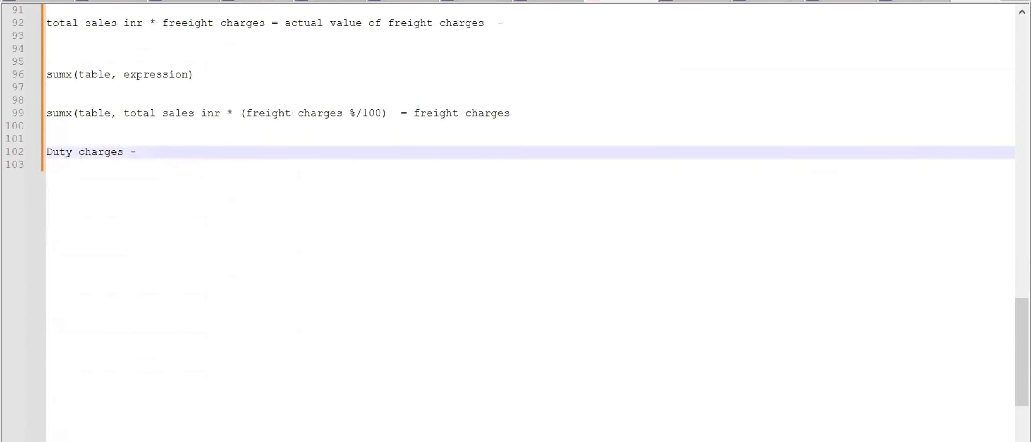
Copy the duty conditions from "DEPENDS ON BELOW CONDITION" through "QUANTITY > 200 - 2.5%" in the Word document into the notes below "Duty charges -".
key(alt+Tab)
scroll(428, 152, up, 5)
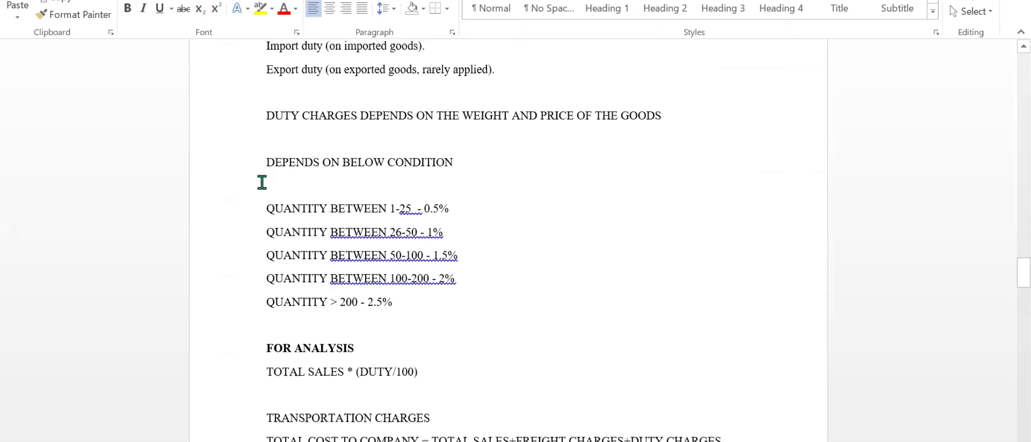
drag(267, 162, 392, 305)
key(ctrl+c)
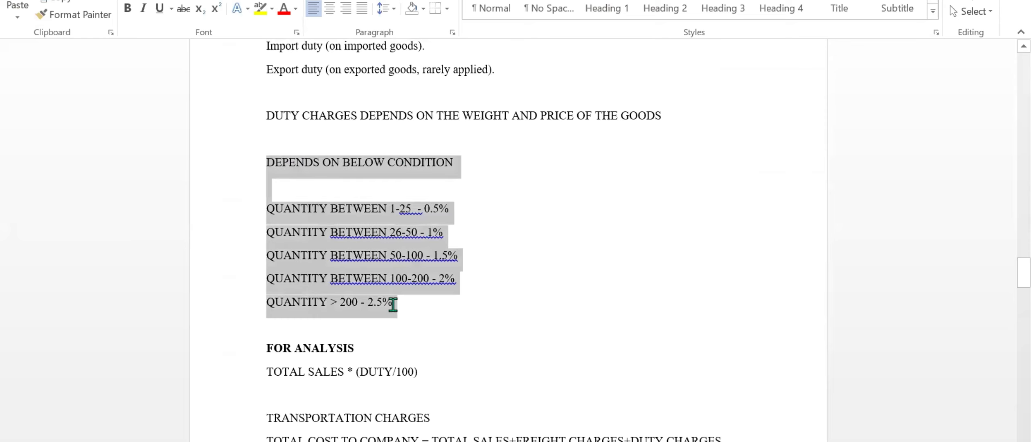
key(alt+Tab)
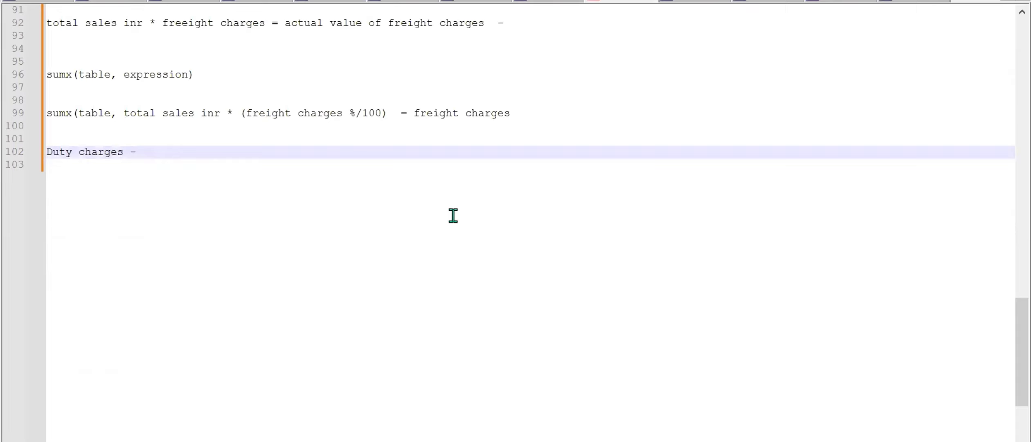
key(Return)
key(Return)
key(Return)
key(ctrl+v)
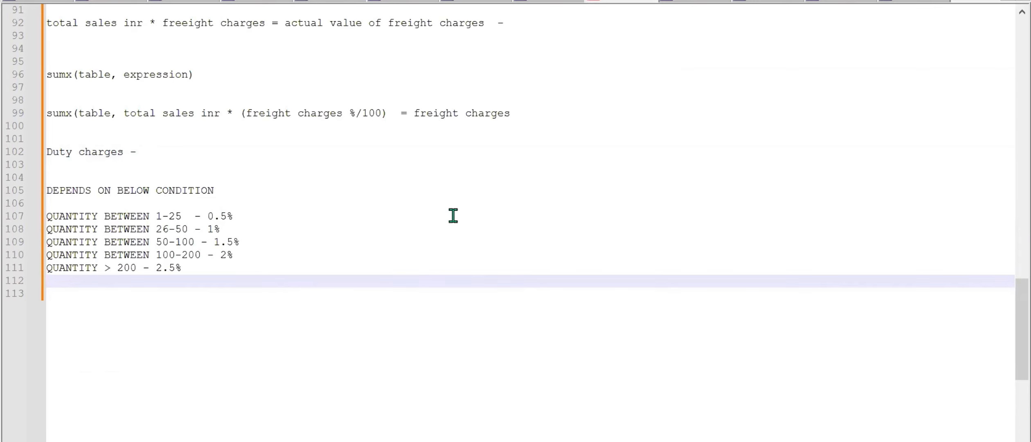
Add the lines "if else function" and "switch" below the duty conditions in the notes, each after two blank lines.
scroll(453, 215, down, 1)
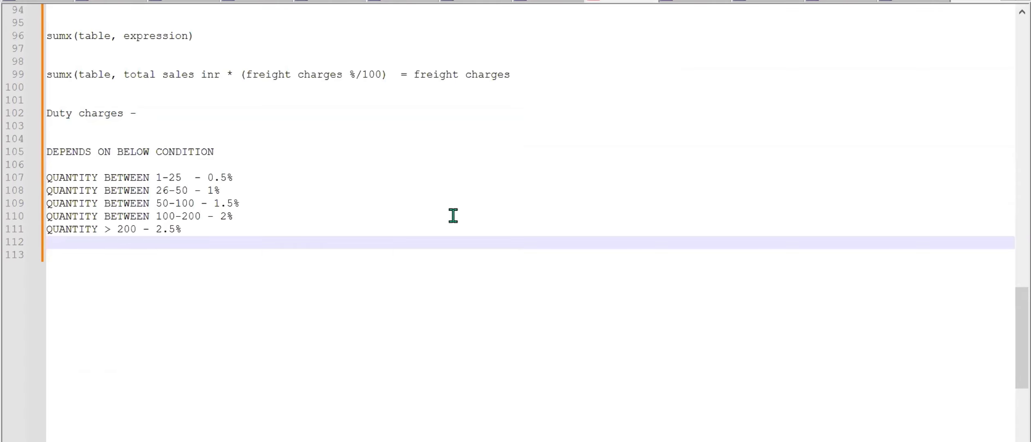
text(switch)
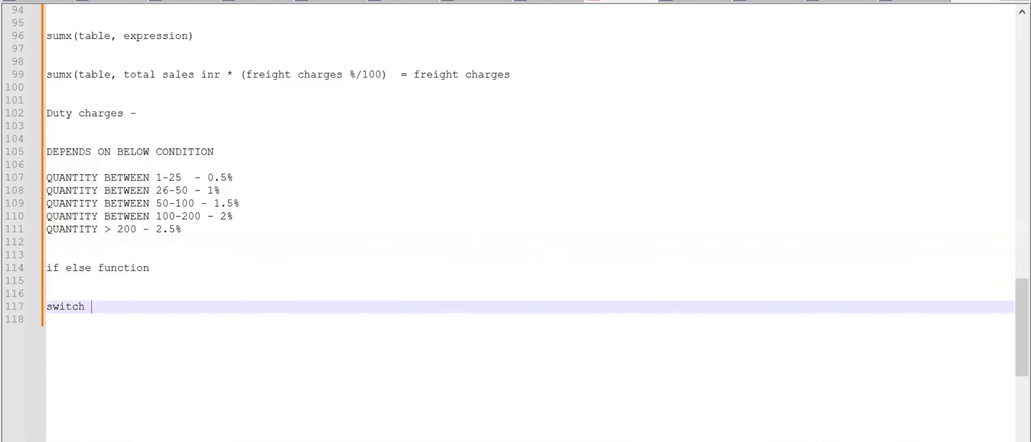
key(alt+Tab)
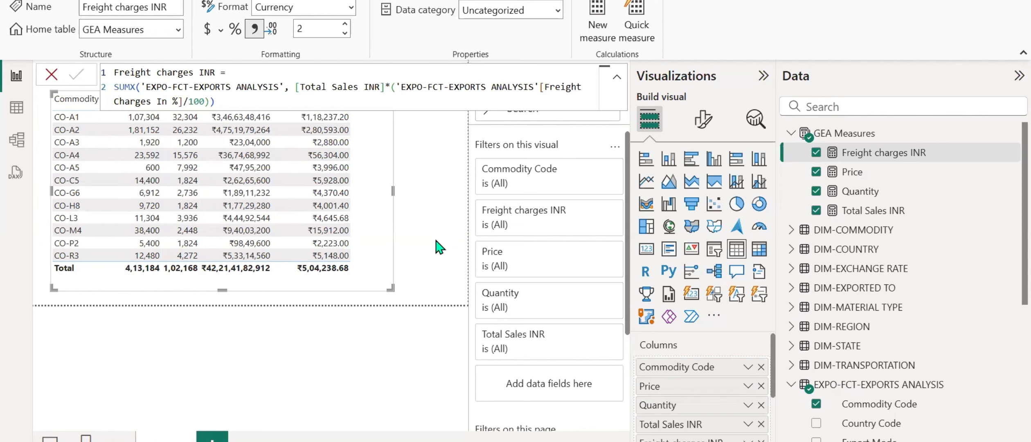
right_click(857, 160)
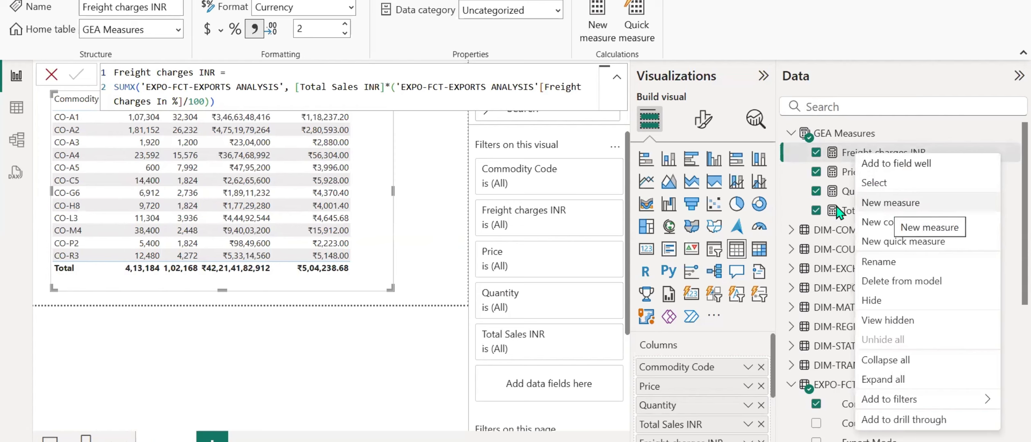
click(831, 158)
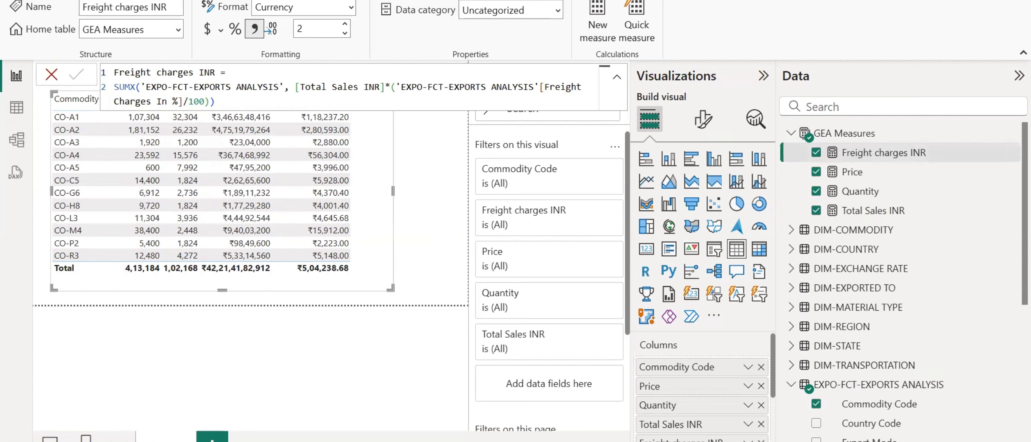
click(577, 441)
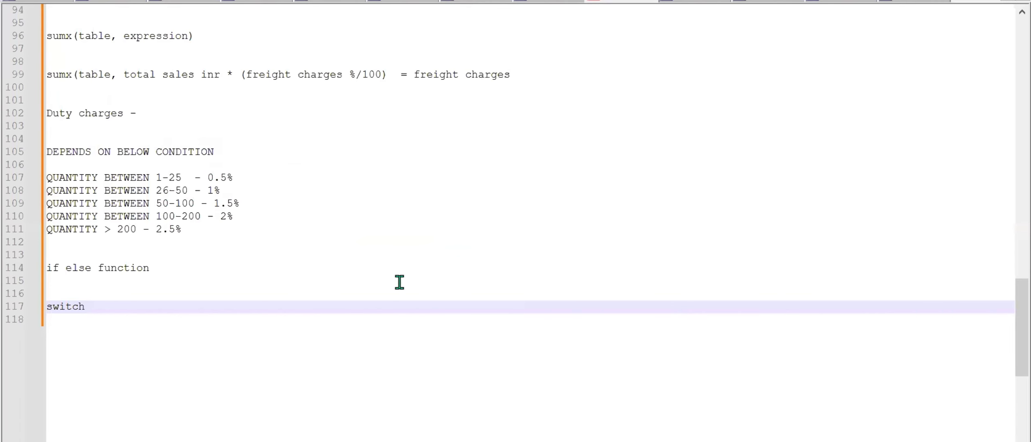
Add the line "measure or column" below "switch" in the notes, after one blank line.
key(Return)
key(Return)
key(Return)
drag(182, 229, 47, 173)
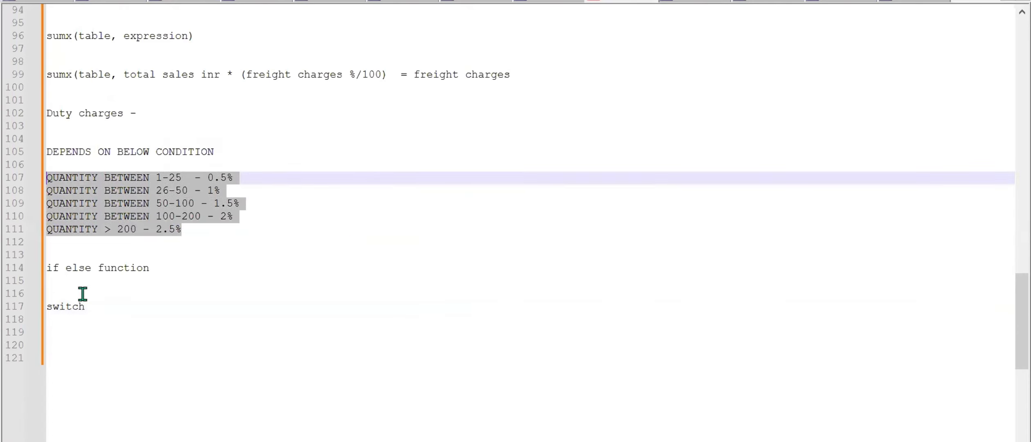
click(85, 331)
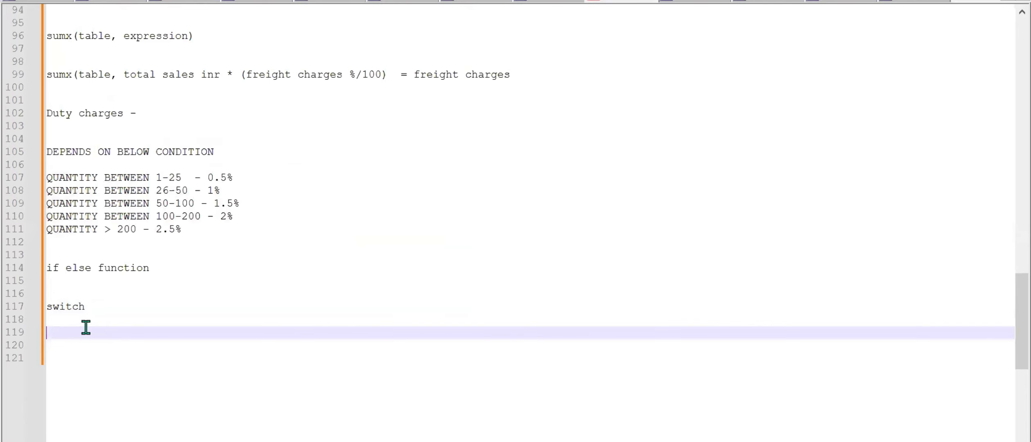
text(measure or column)
Review the five quantity conditions in the notes and compute 0.5 ÷ 100 in Calculator for the 1-25 range.
drag(183, 232, 46, 178)
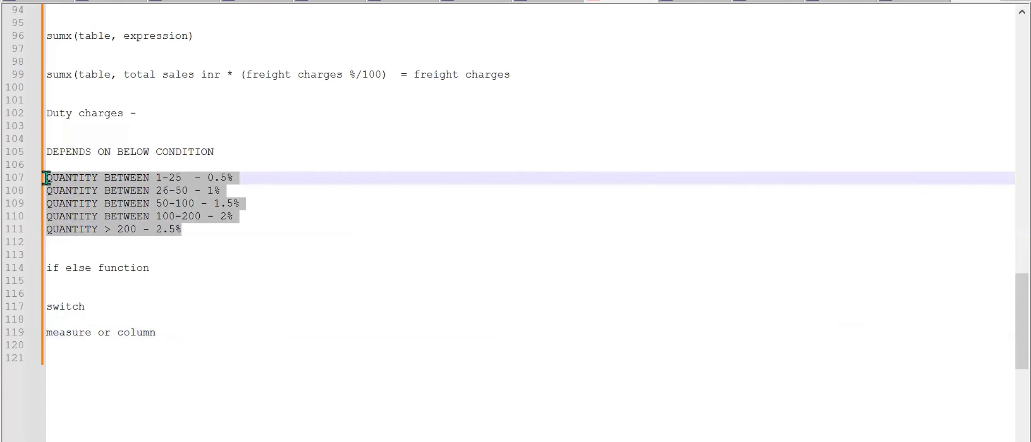
click(189, 231)
drag(189, 231, 35, 176)
click(247, 179)
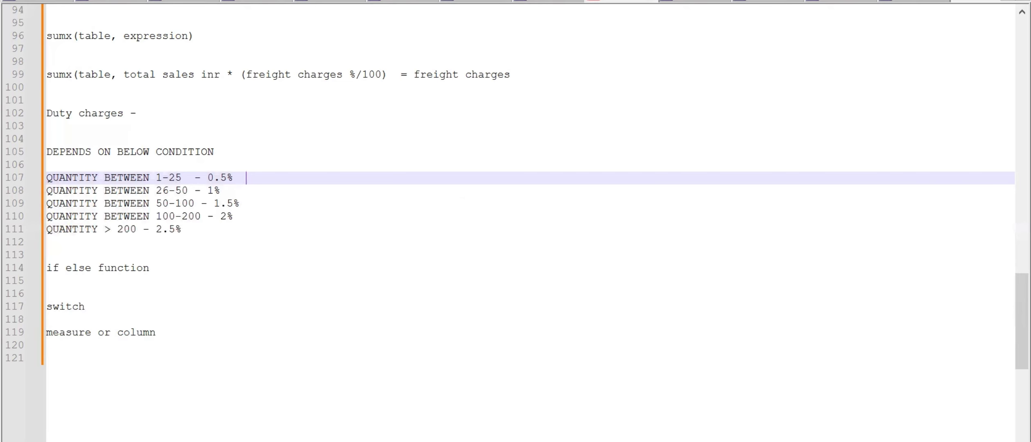
click(619, 440)
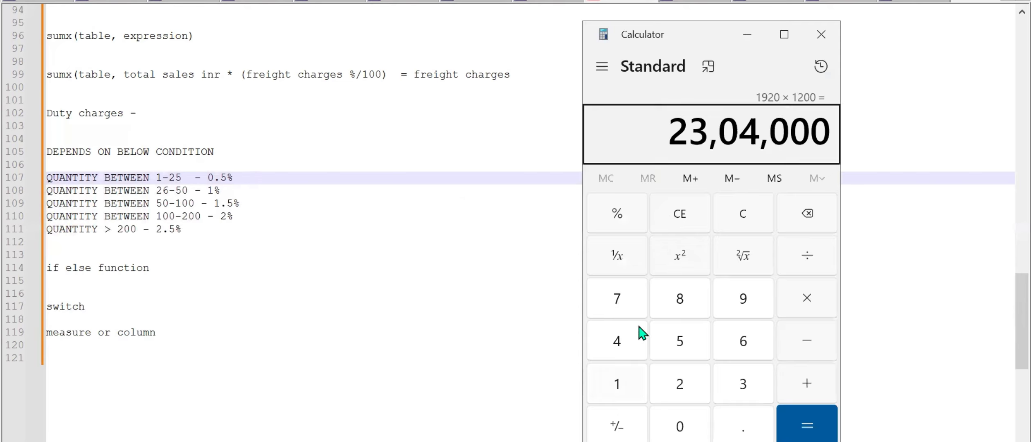
click(681, 208)
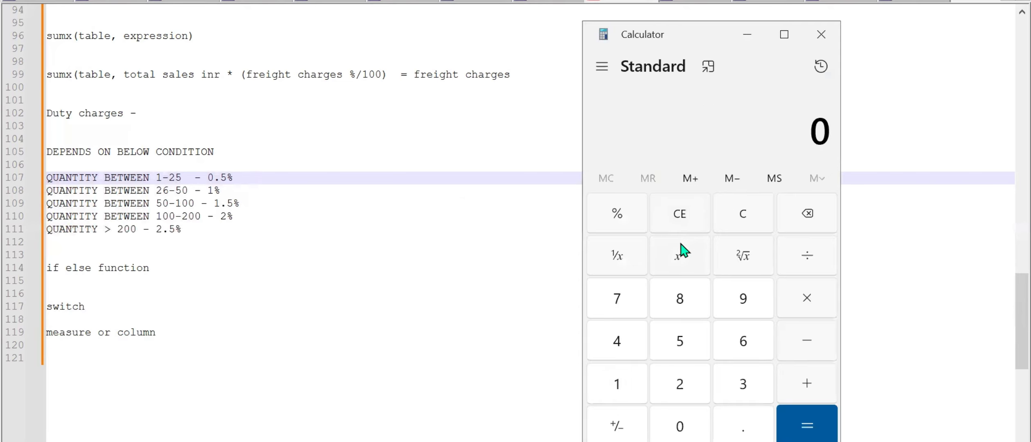
key(period)
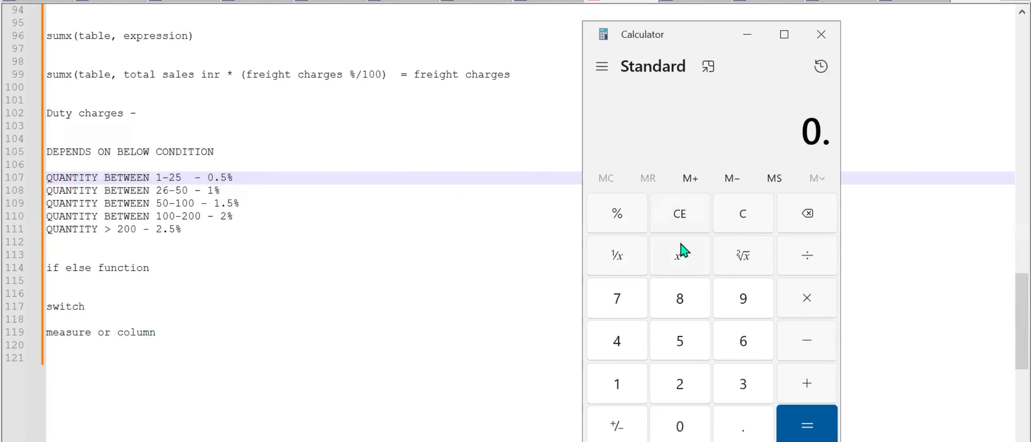
key(5)
key(slash)
text(1000)
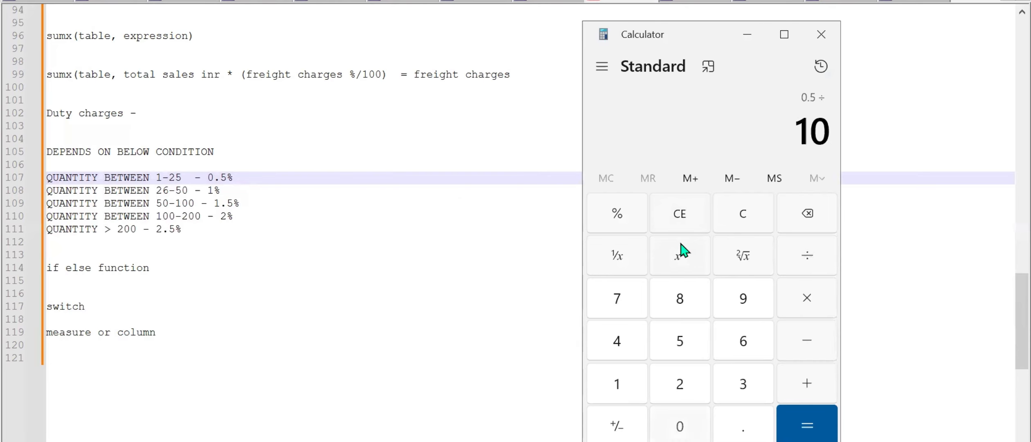
key(BackSpace)
key(Return)
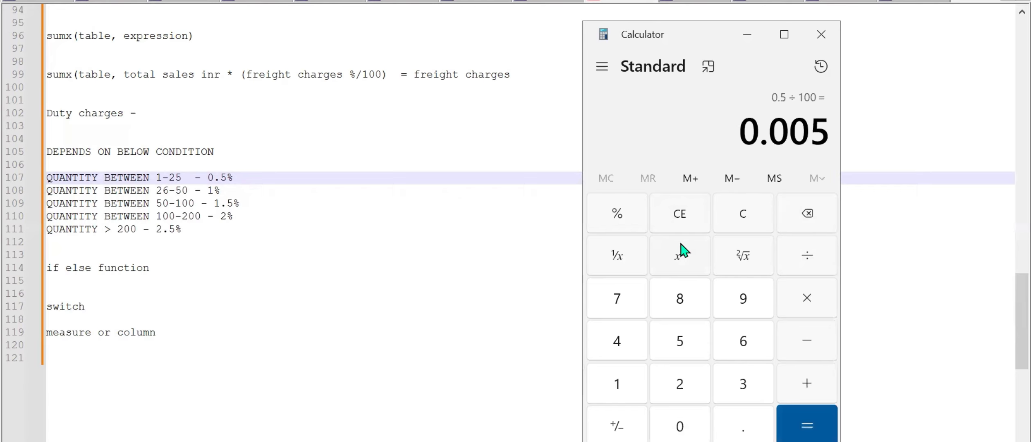
Append "- 0.005" to the "QUANTITY BETWEEN 1-25 - 0.5%" line in the notes.
click(304, 180)
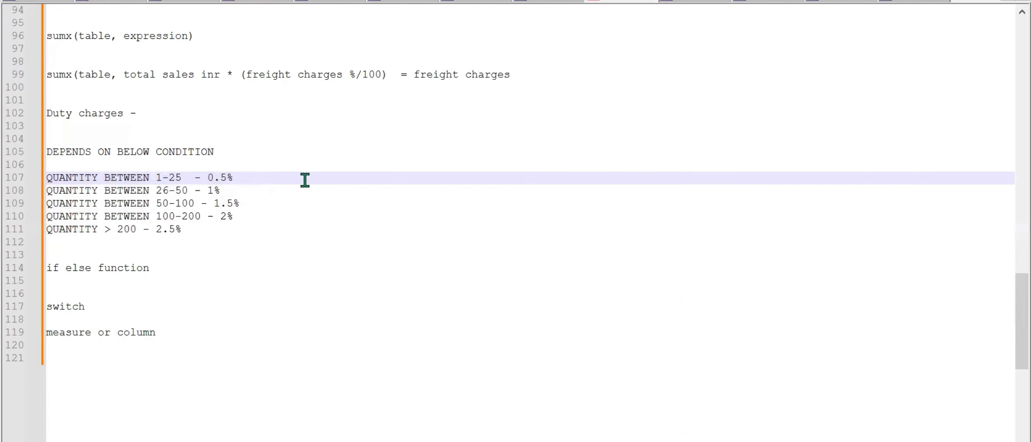
text(- 0.005)
click(650, 440)
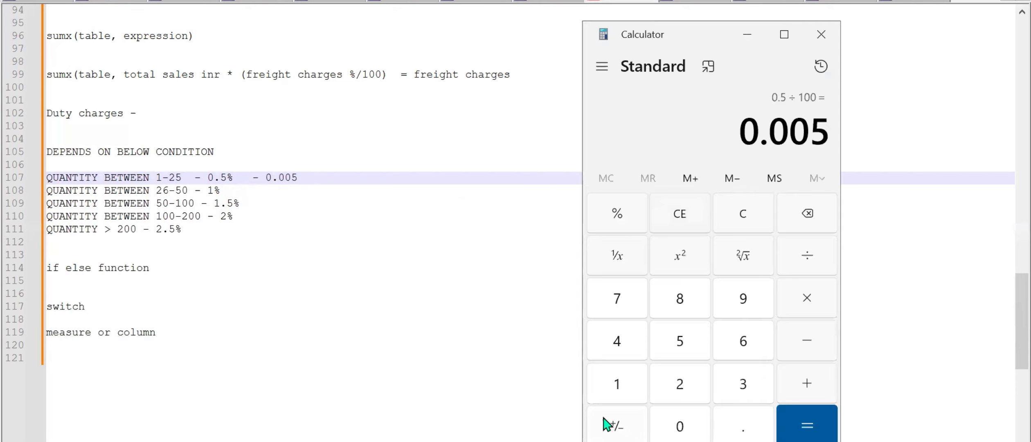
click(448, 280)
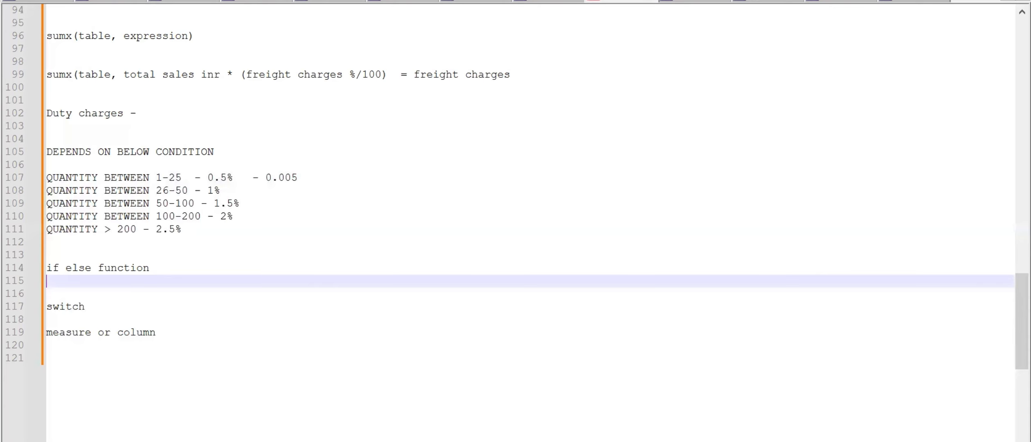
Switch to Power BI and add a calculated column to the EXPO-FCT-EXPORTS ANALYSIS table, starting its formula with "Duty_Charges =".
key(alt+Tab)
scroll(792, 327, down, 6)
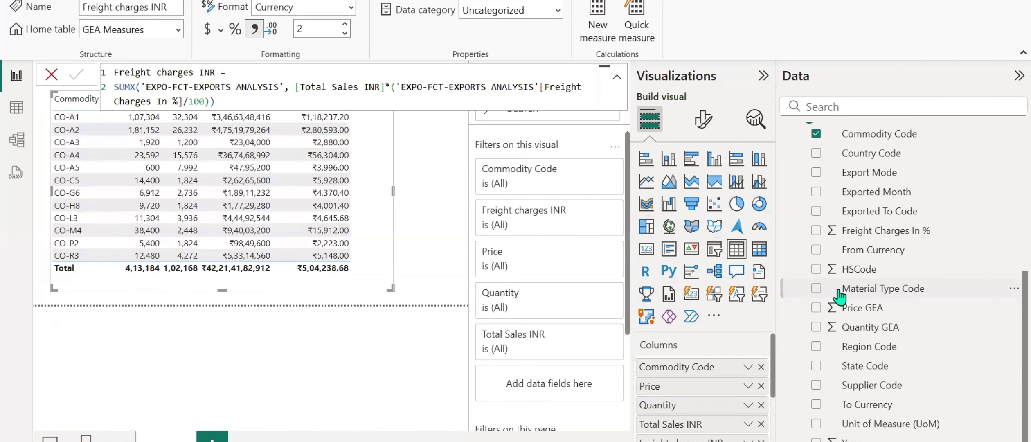
right_click(865, 242)
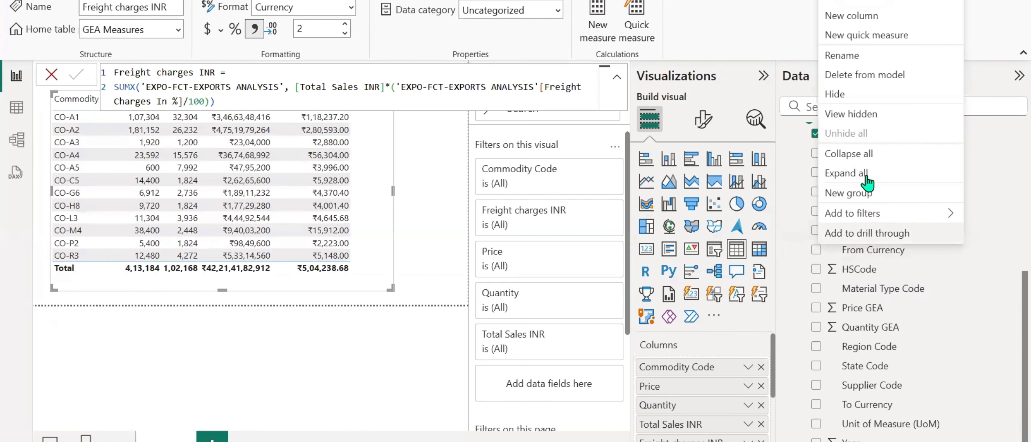
click(855, 16)
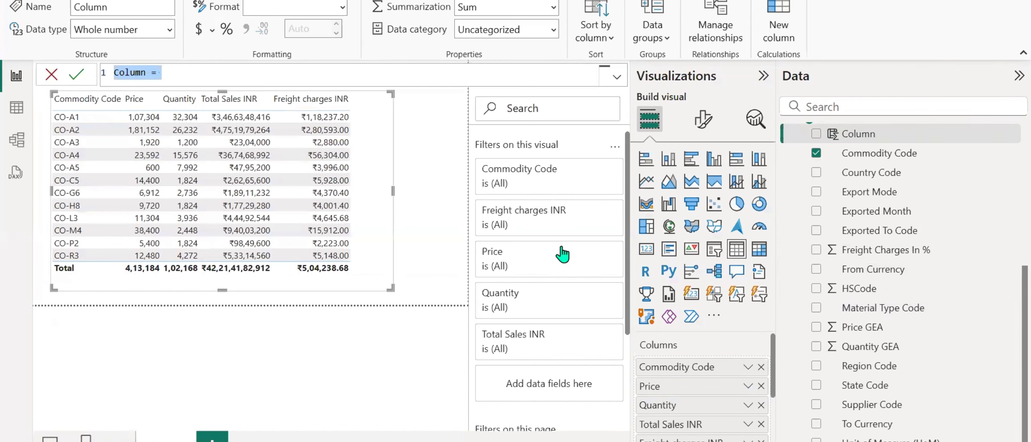
text(Duty)
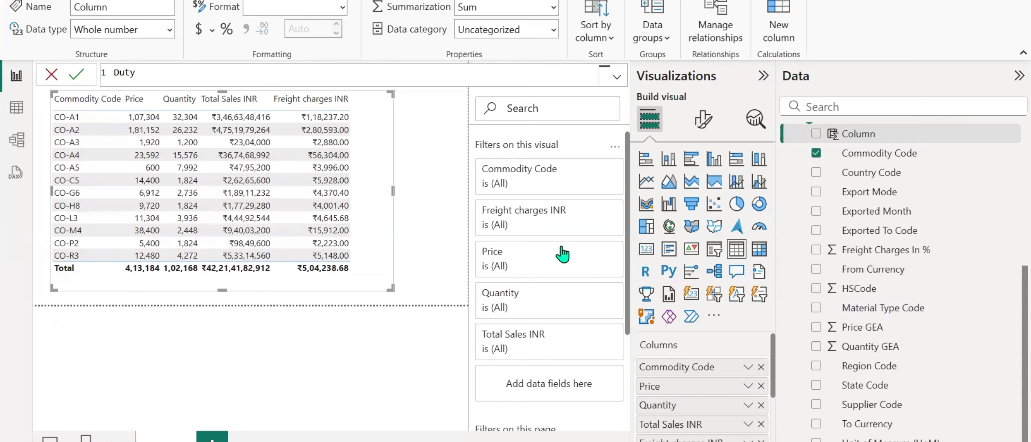
text(_Charges =)
key(shift+Return)
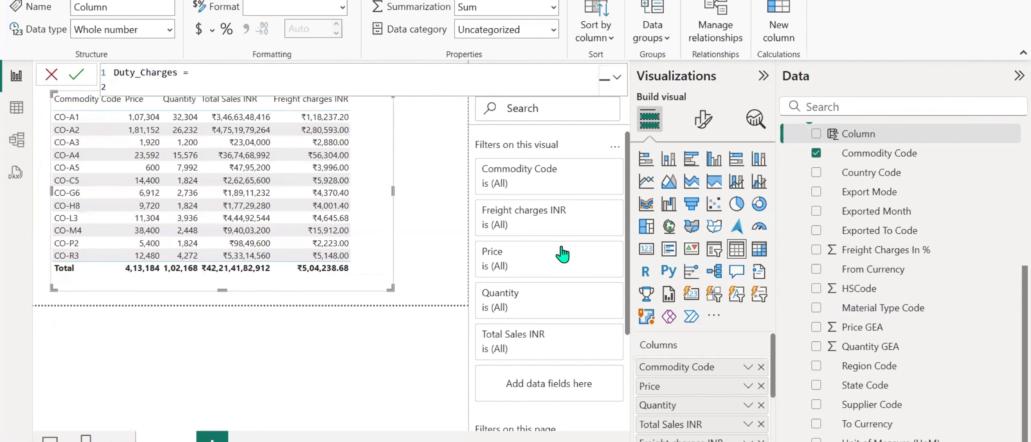
Start a SWITCH function with TRUE() as its expression on the second line of the Duty_Charges formula.
text(switc)
key(Tab)
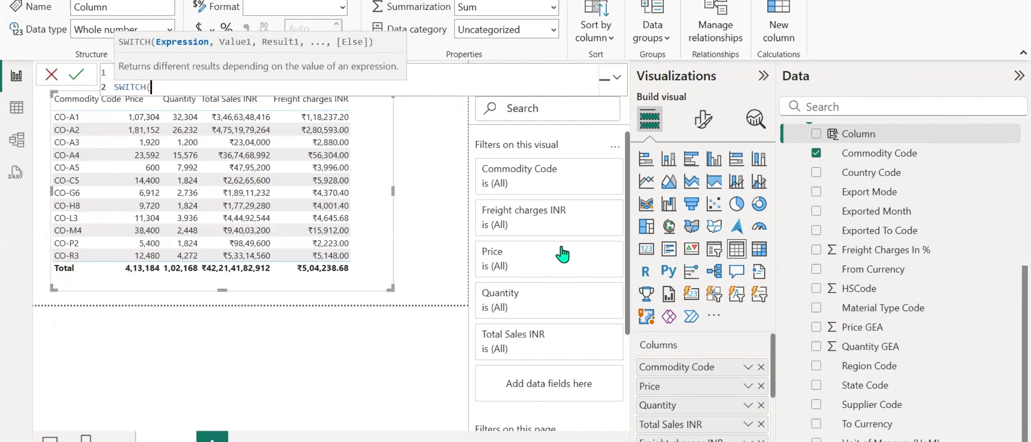
text(tru)
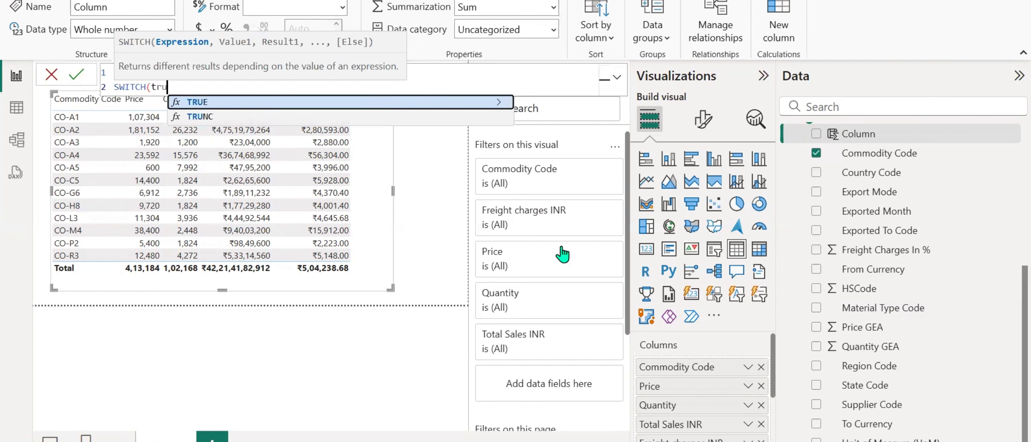
key(Tab)
text(),)
key(shift+Return)
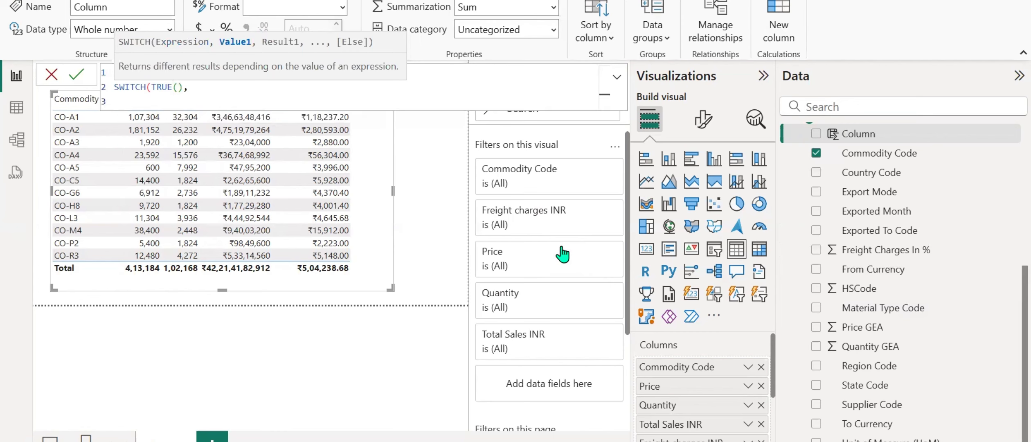
Begin the first SWITCH condition as "[Quantity] >=1 &&", consulting the quantity ranges in the Word document.
text([qua)
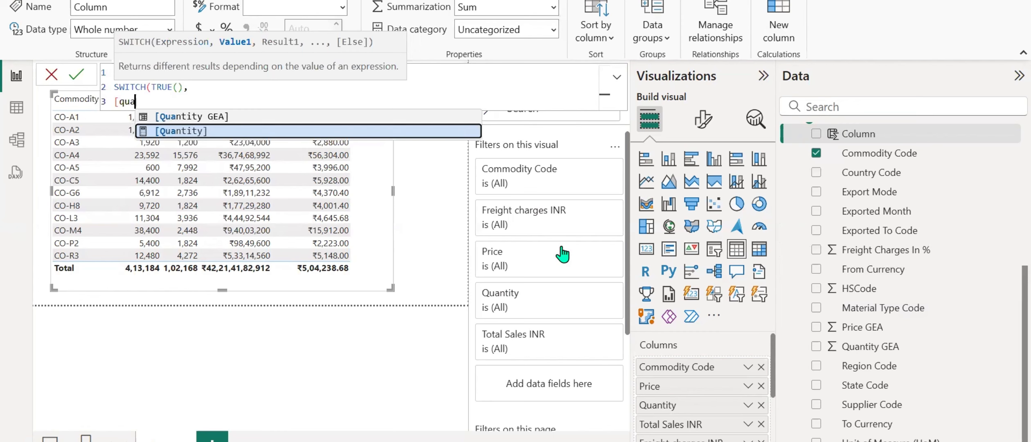
key(Tab)
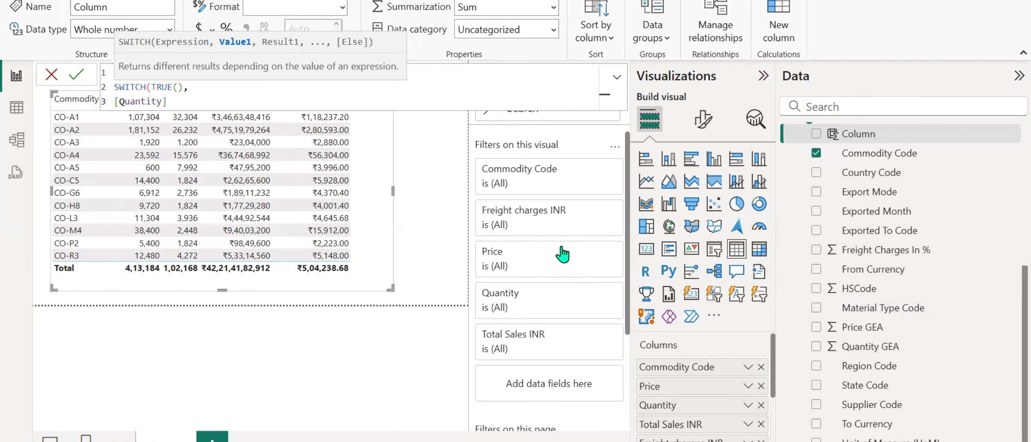
click(532, 441)
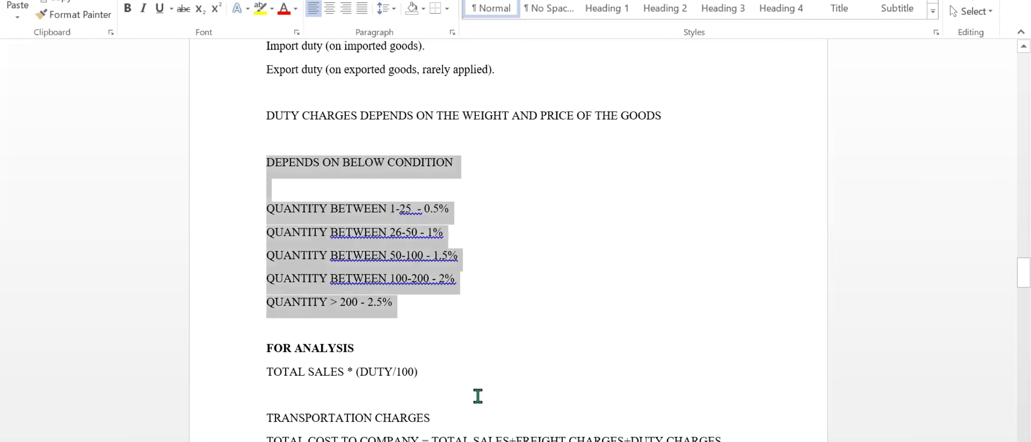
click(373, 202)
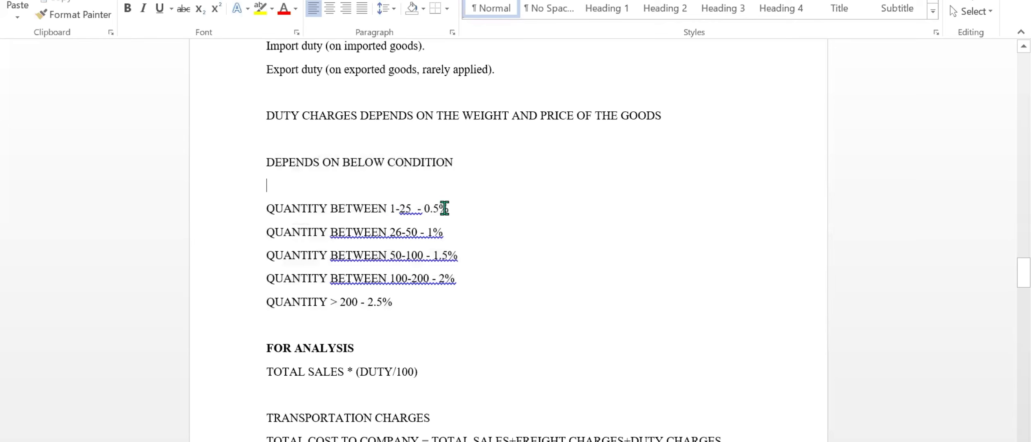
mouse_move(532, 441)
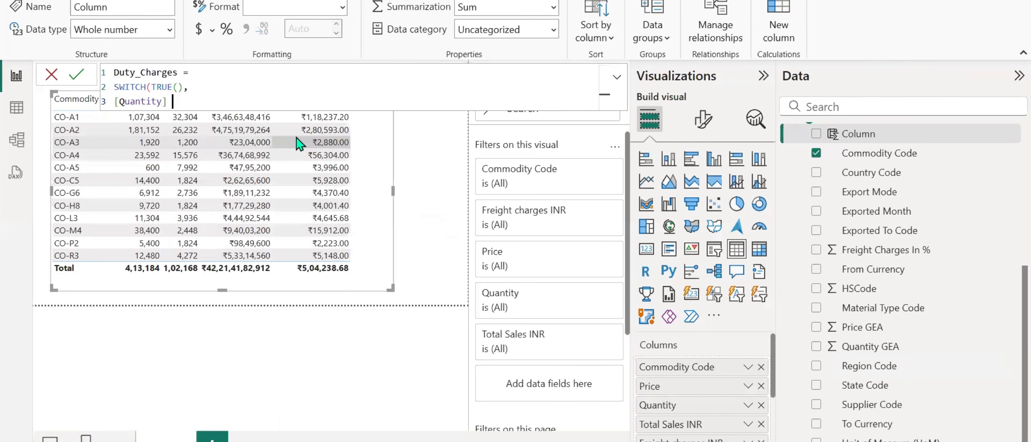
text(>=1 &&)
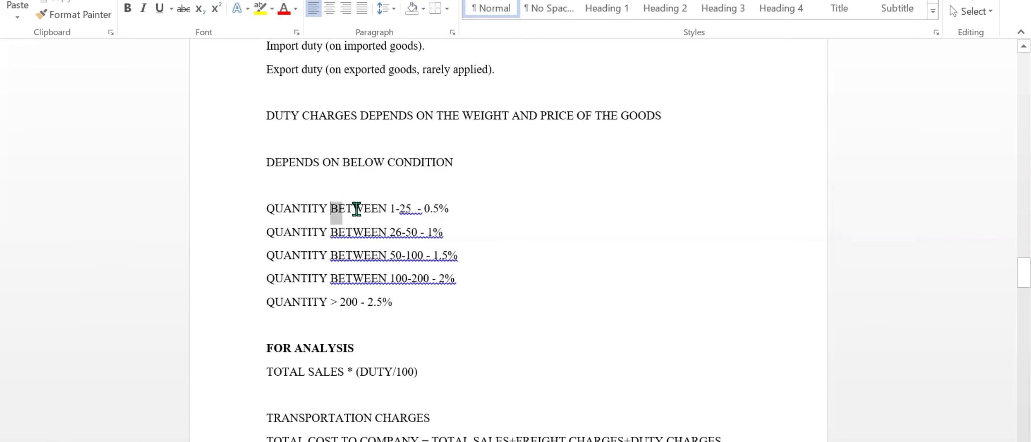
Complete the first SWITCH condition with "[Quantity]<=25", checking the 1-25 quantity range in the Word document.
drag(356, 208, 417, 222)
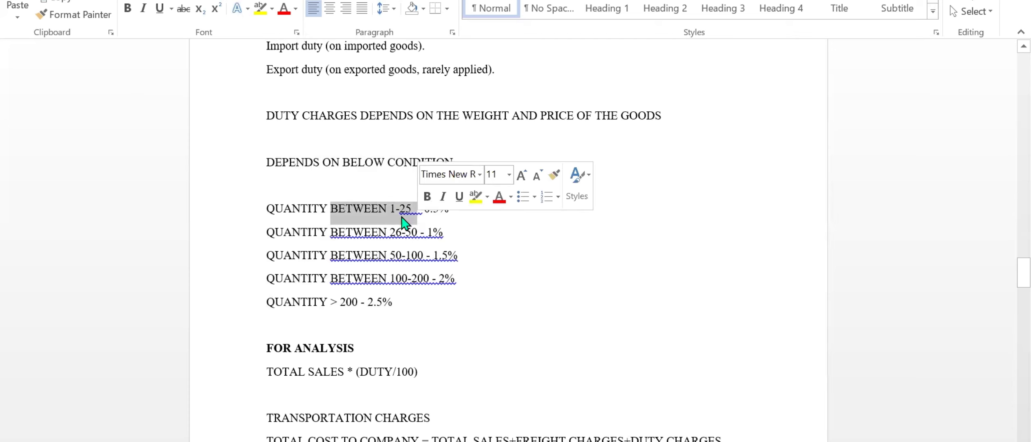
click(401, 217)
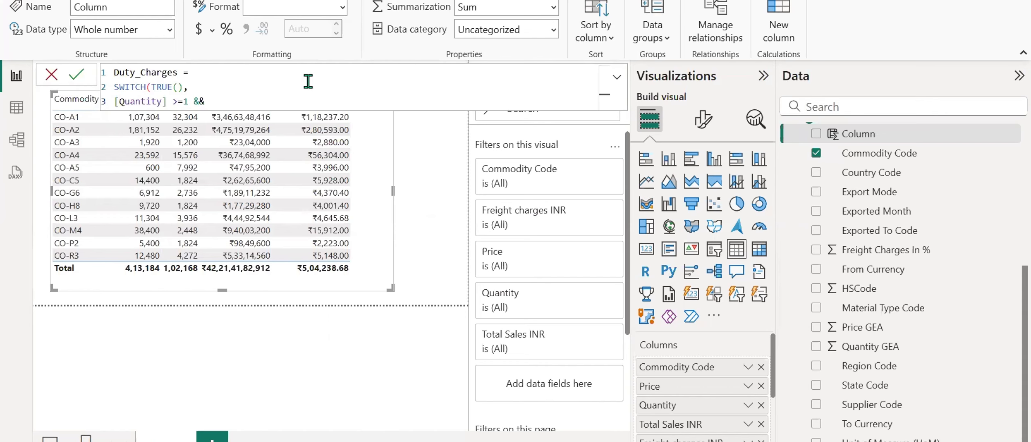
key(alt+Tab)
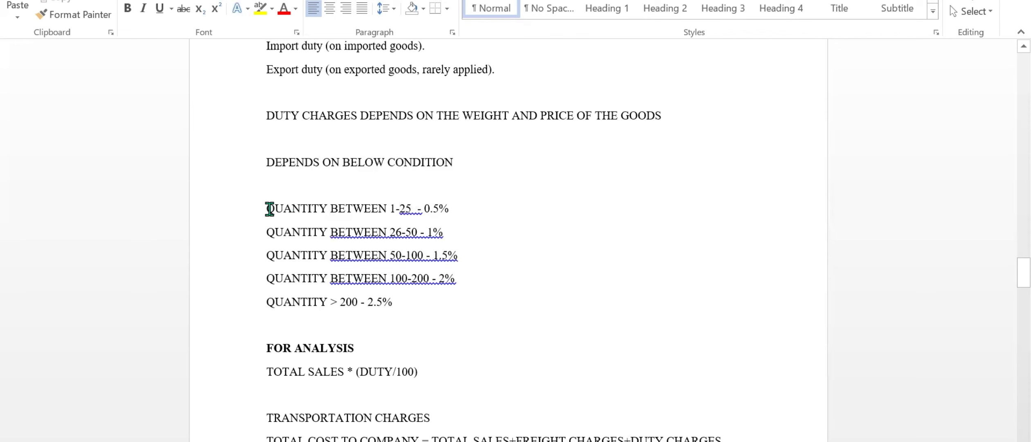
drag(265, 209, 427, 209)
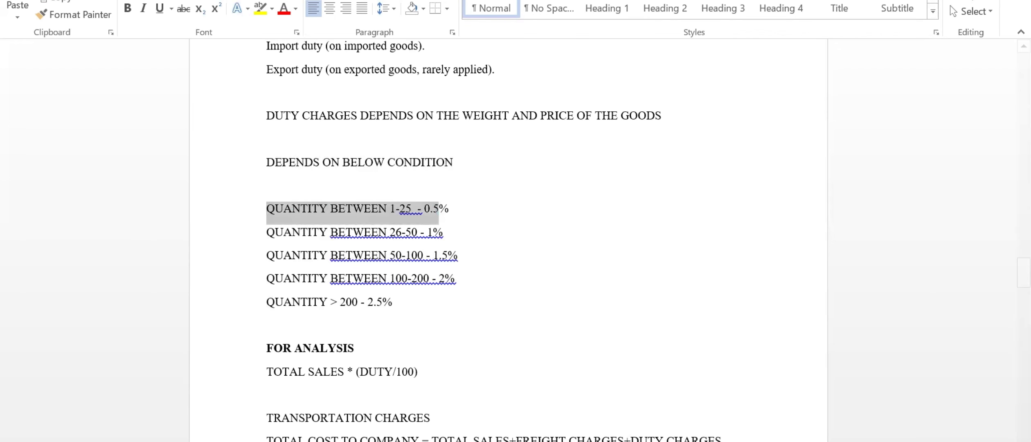
key(alt+Tab)
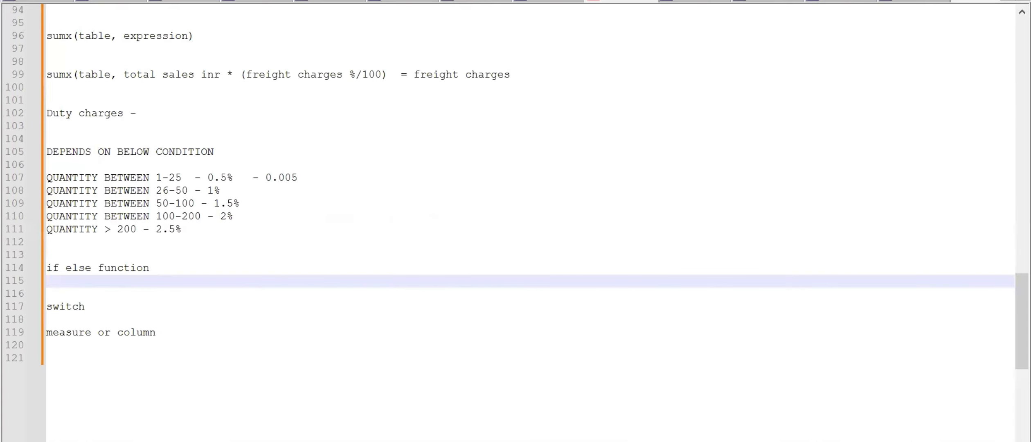
key(alt+Tab)
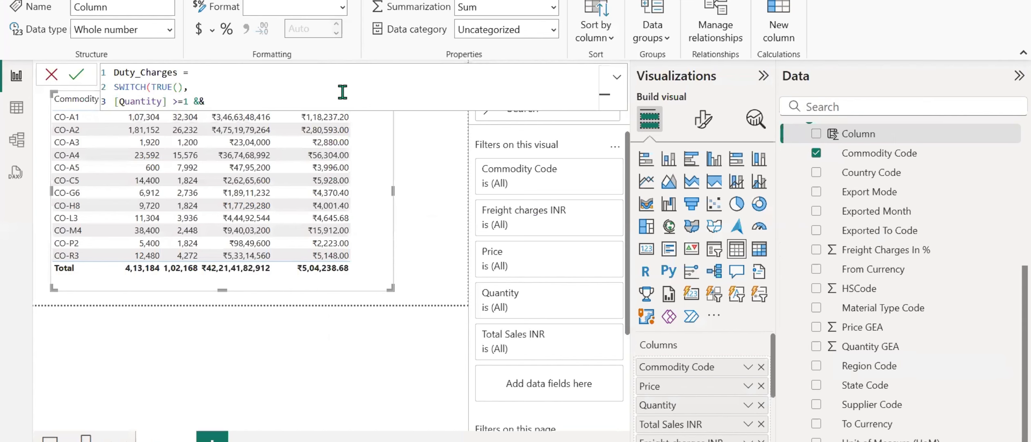
text([Quantity])
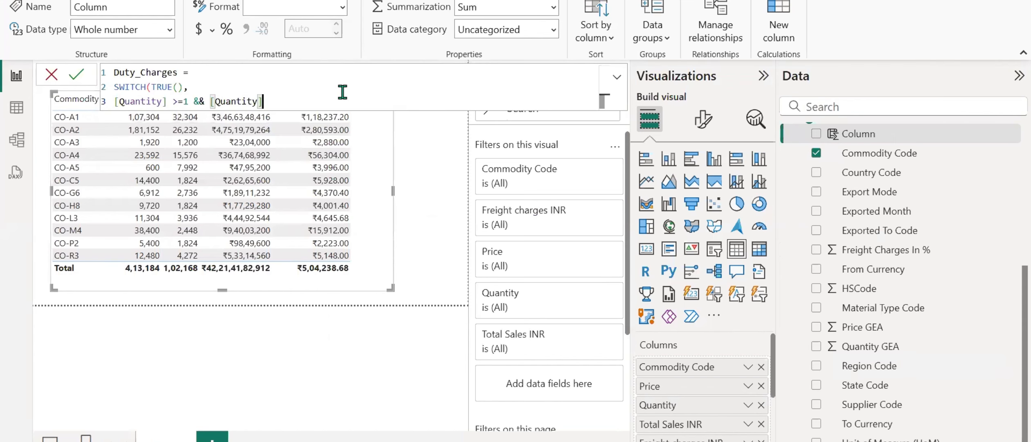
text(<=25)
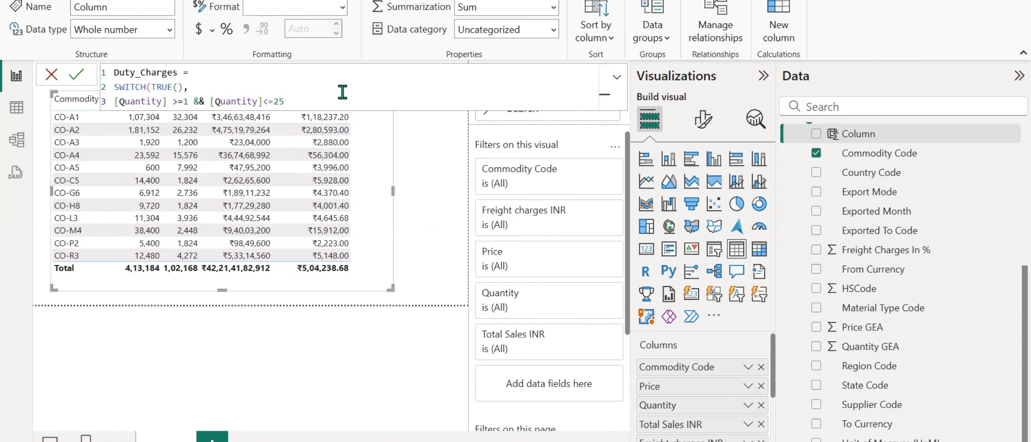
Return 0.005 as the result of the first SWITCH condition, followed by a comma.
text(, 0.005)
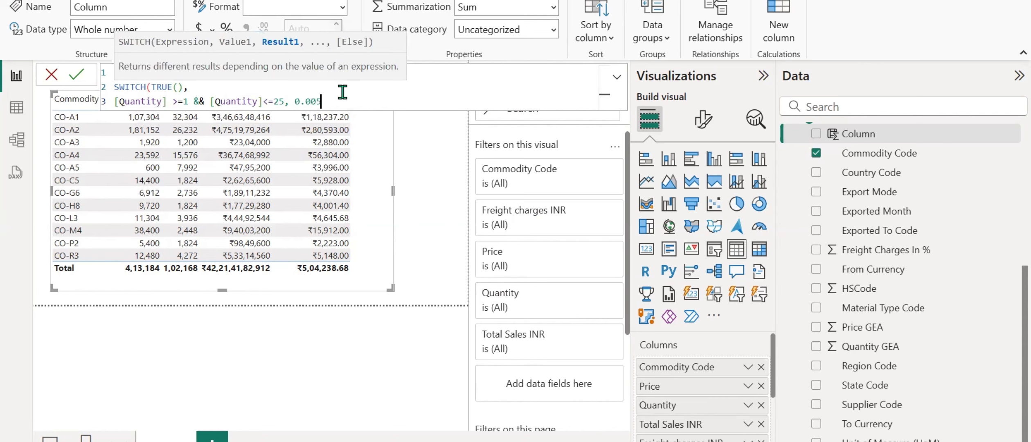
text(,)
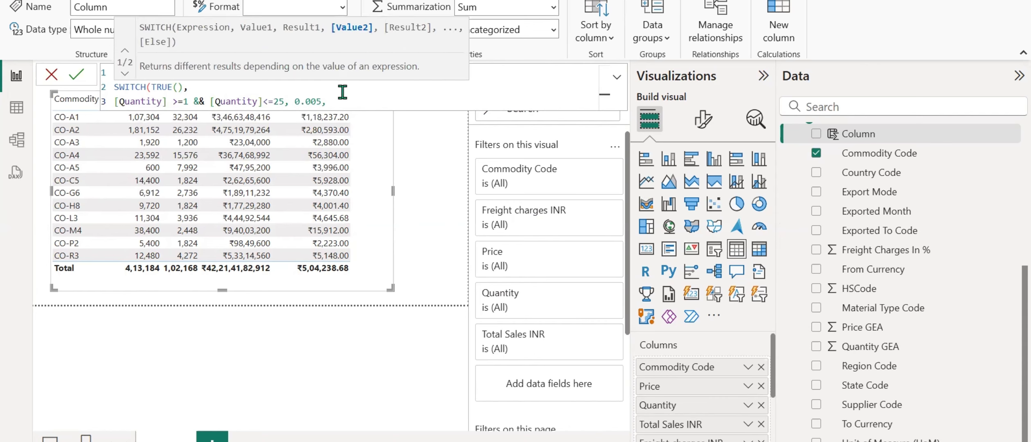
Begin a second SWITCH condition on a new line as "[Quantity] >=26", consulting the 26-50 range in the Word document.
key(shift+Return)
text([Quantity])
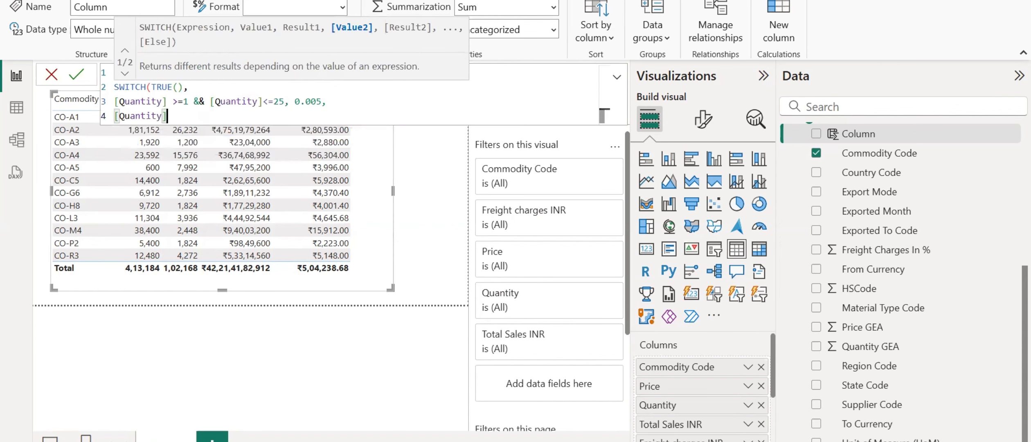
key(alt+Tab)
drag(263, 235, 447, 234)
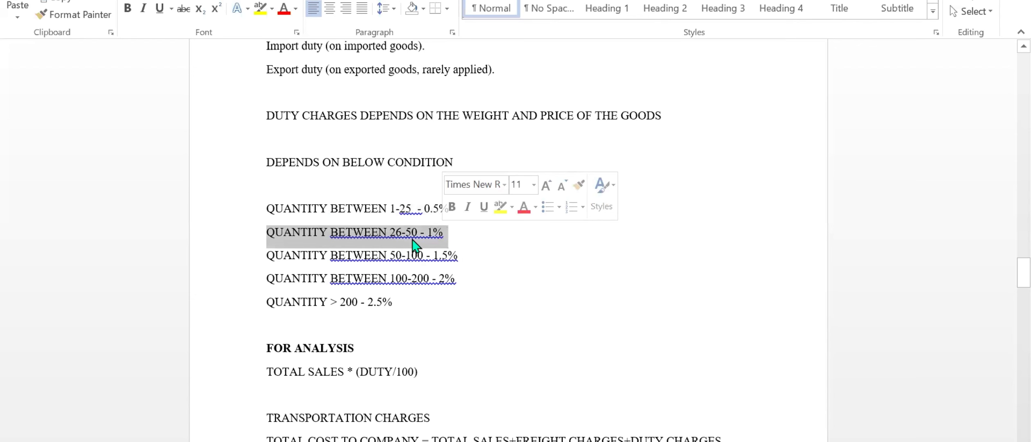
click(528, 441)
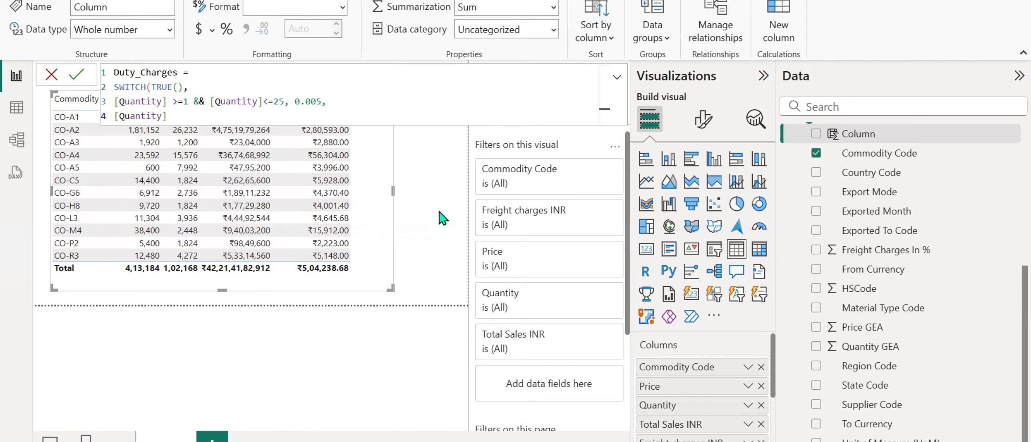
text(>=26)
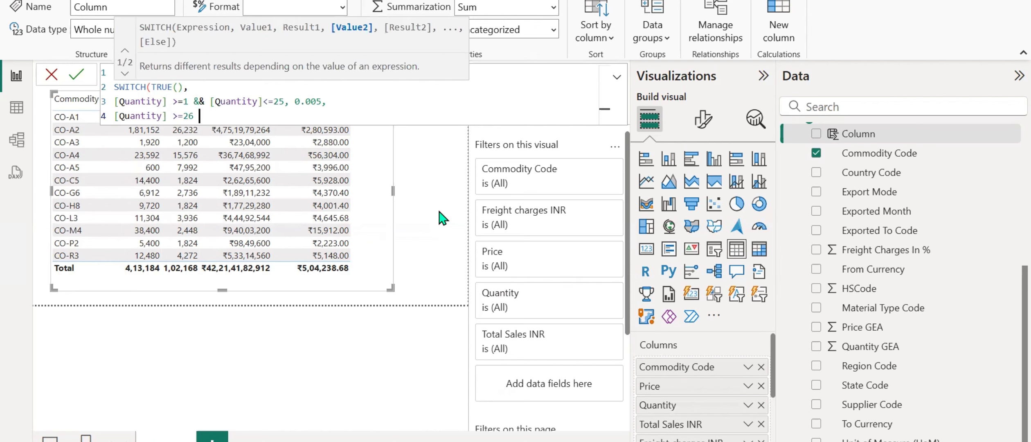
text( && [Quantity]<)
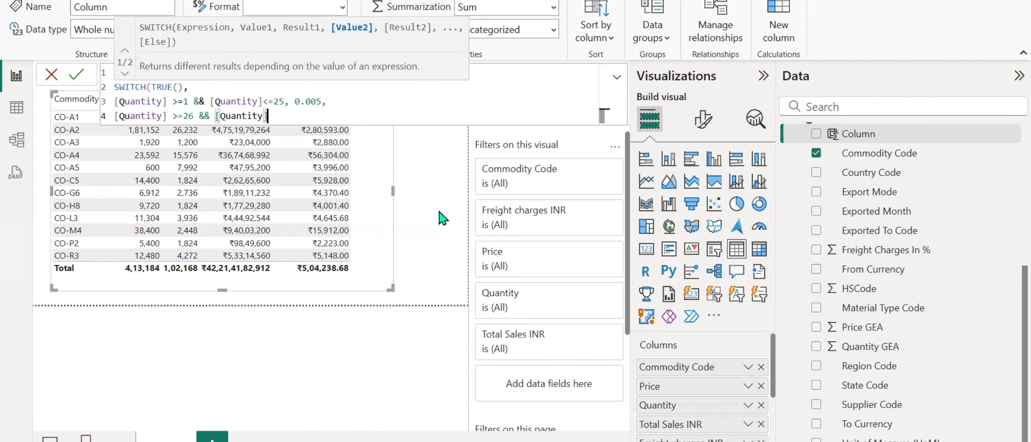
text(=)
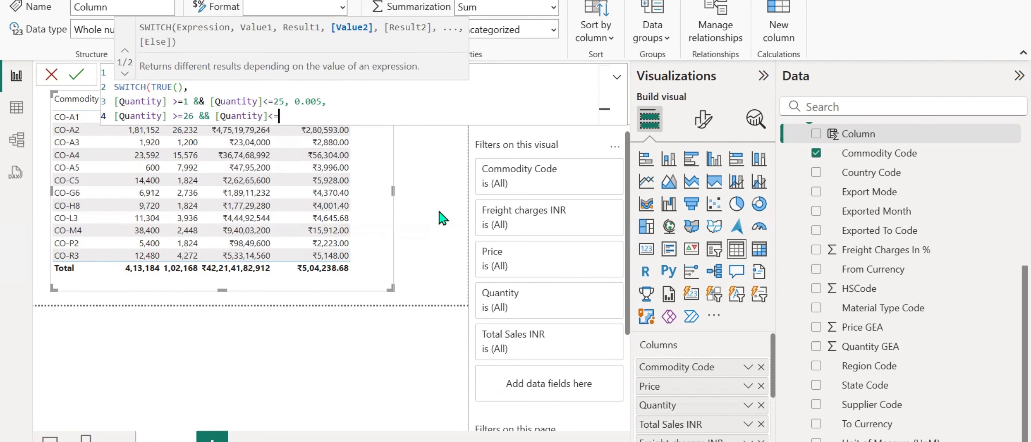
Complete the second SWITCH condition with "&& [Quantity]<=50,", rechecking the range's upper limit in the Word document.
key(alt+Tab)
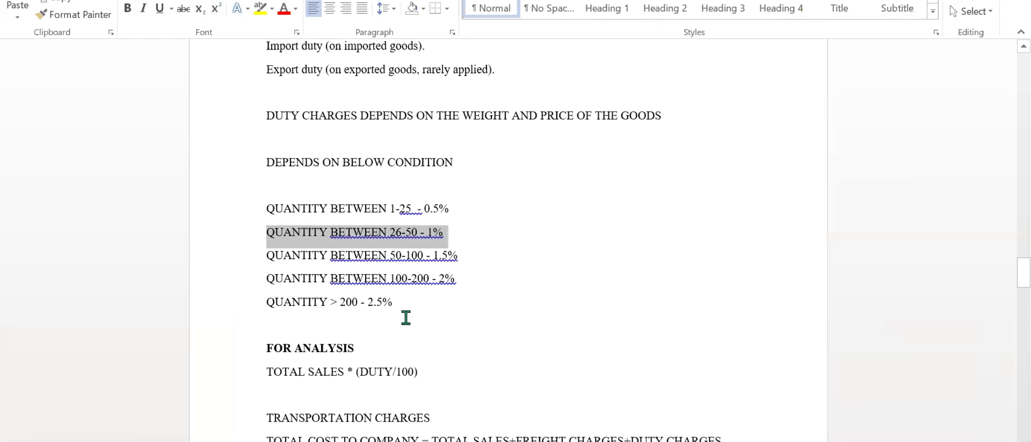
key(alt+Tab)
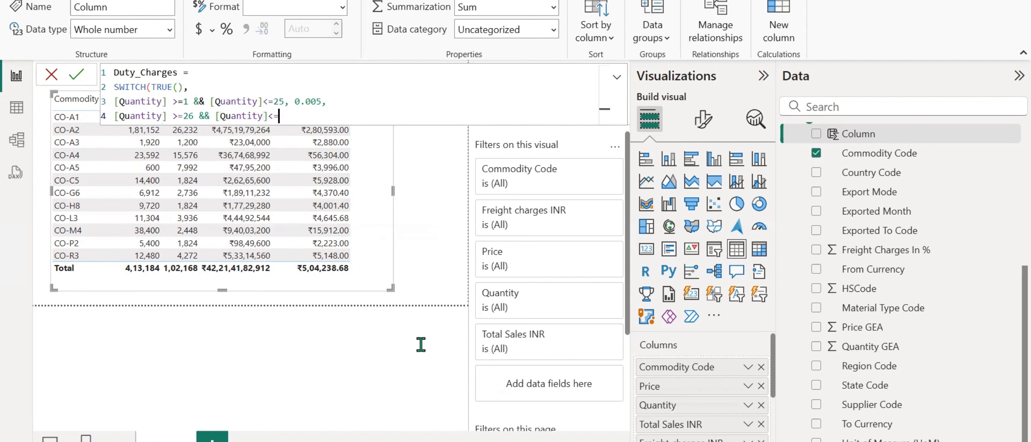
text(50,)
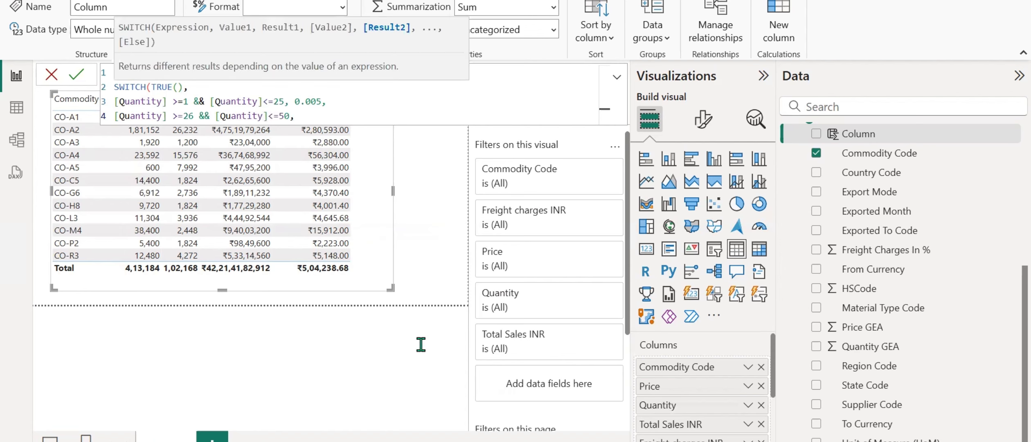
Check the duty rate for quantities 26-50 in Word and calculate 1 ÷ 100 in Calculator.
key(alt+Tab)
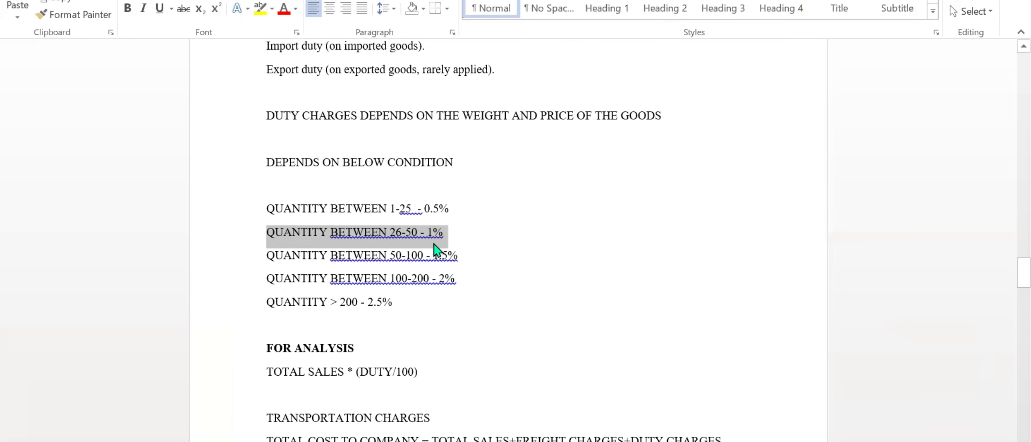
key(alt+Tab)
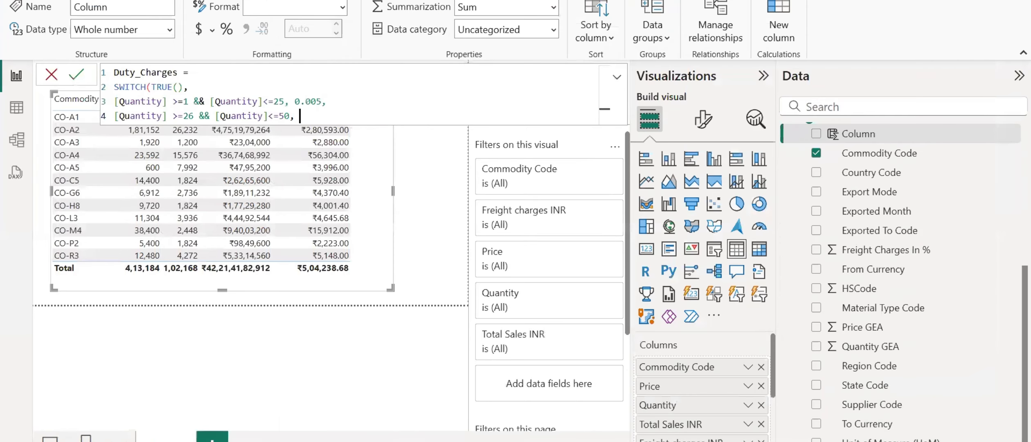
key(alt+Tab)
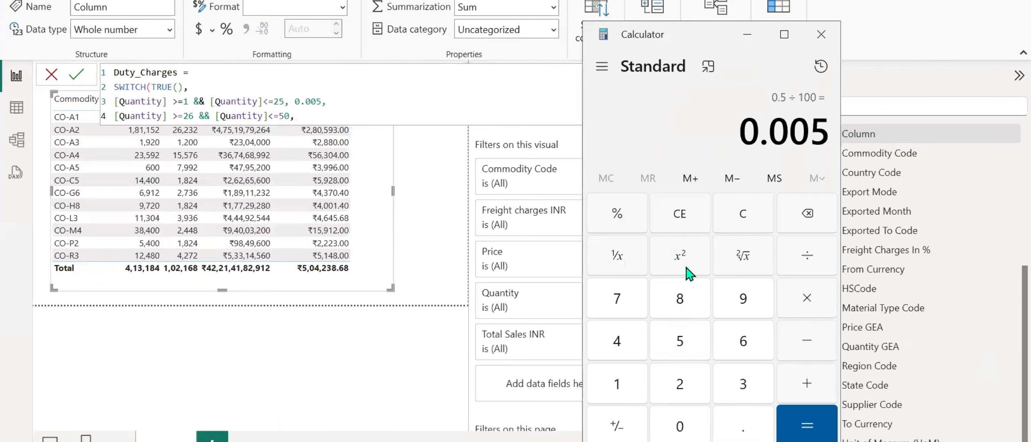
key(Escape)
click(624, 380)
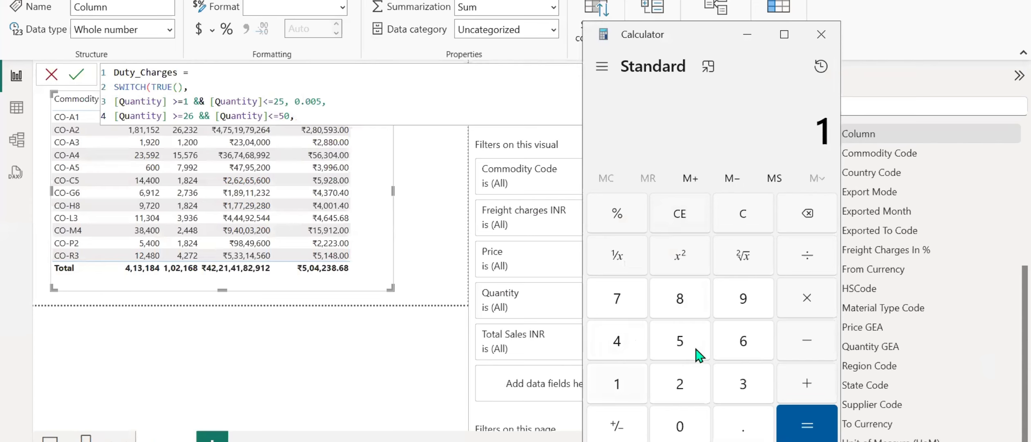
click(797, 266)
text(100)
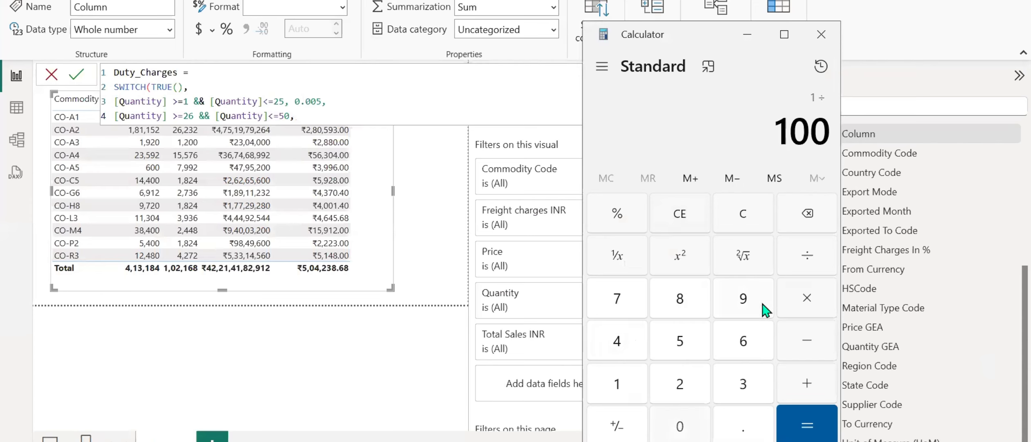
key(Return)
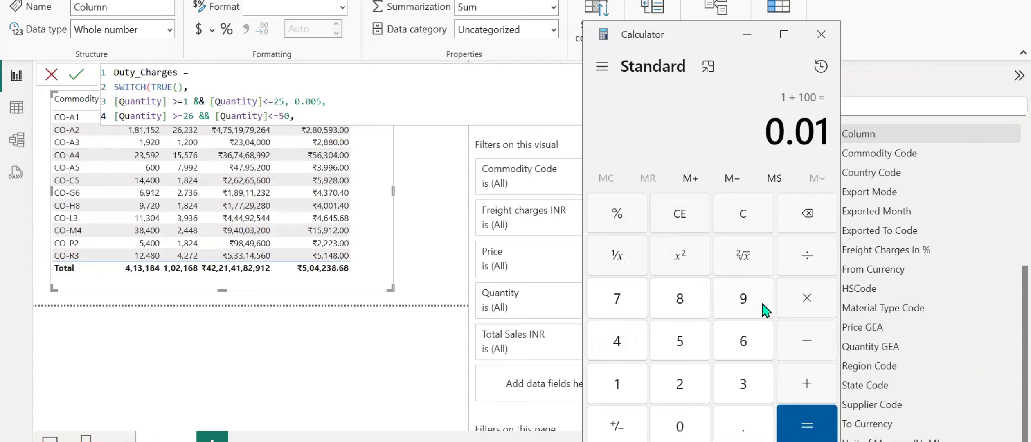
Return to the Duty_Charges formula in Power BI and enter "0.01," as the second condition's result.
click(306, 118)
text(0)
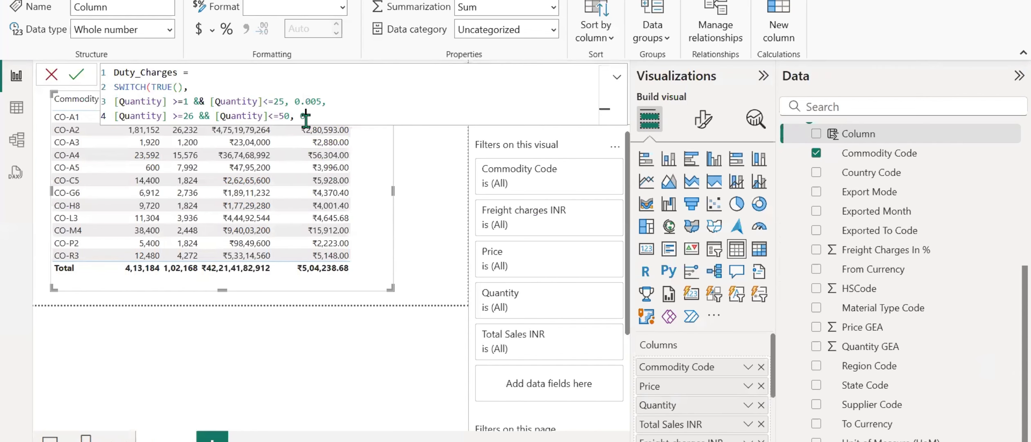
text(.01,)
Add a third SWITCH condition on a new line as "[Quantity]>=51 && [Quantity]<=100".
key(shift+Return)
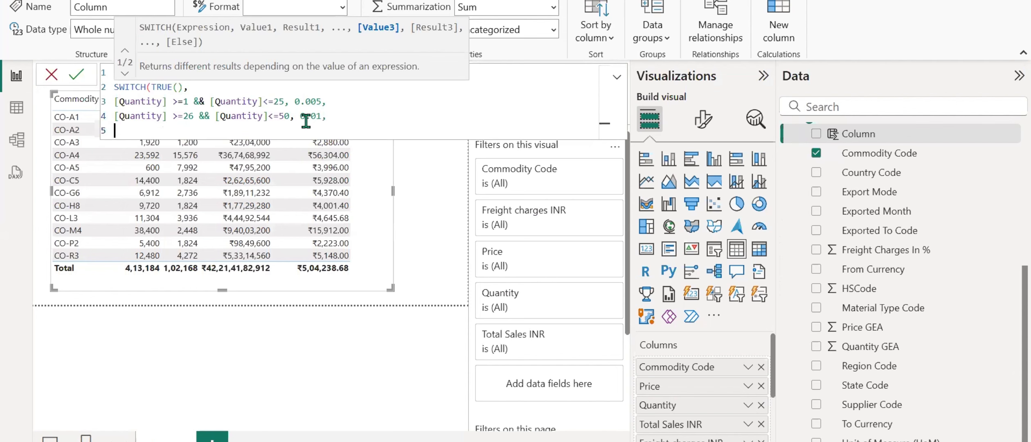
text([Quantity])
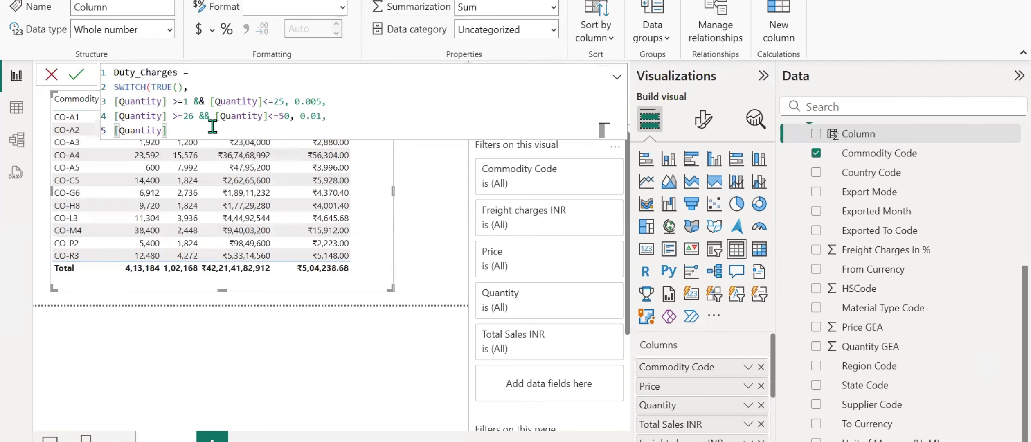
text(>=51 )
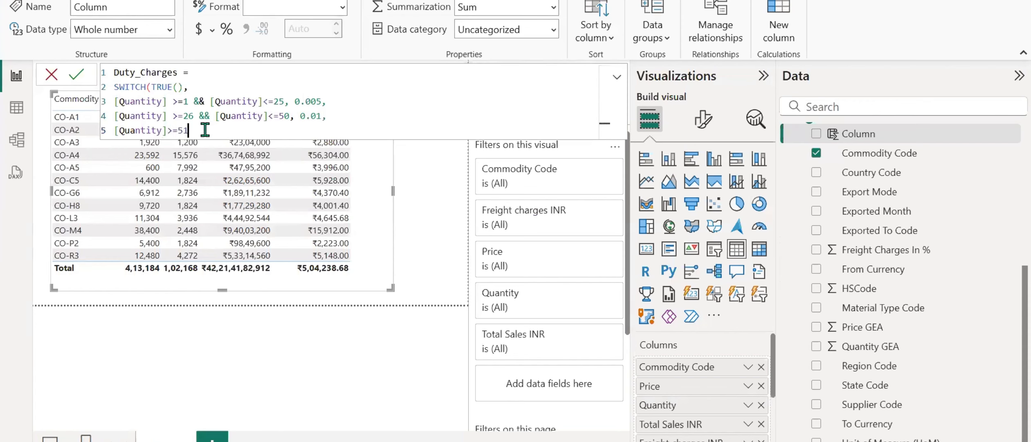
text(&& [Quantity])
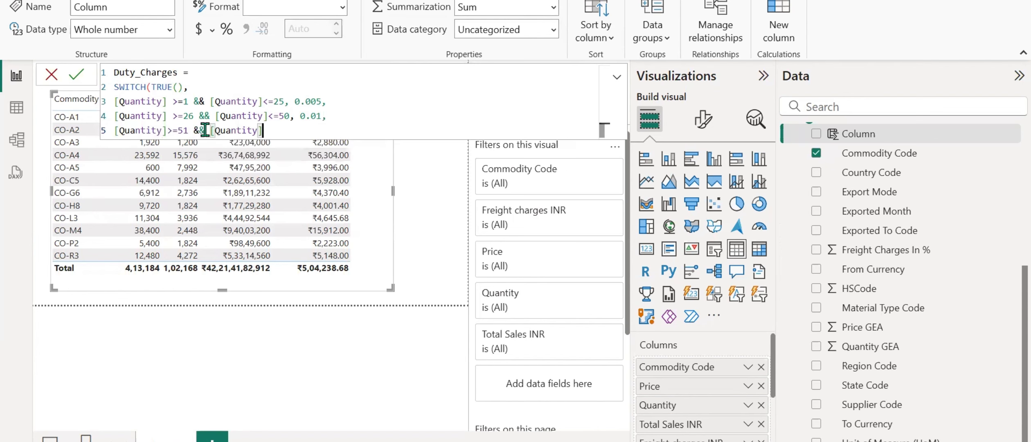
text(<=100)
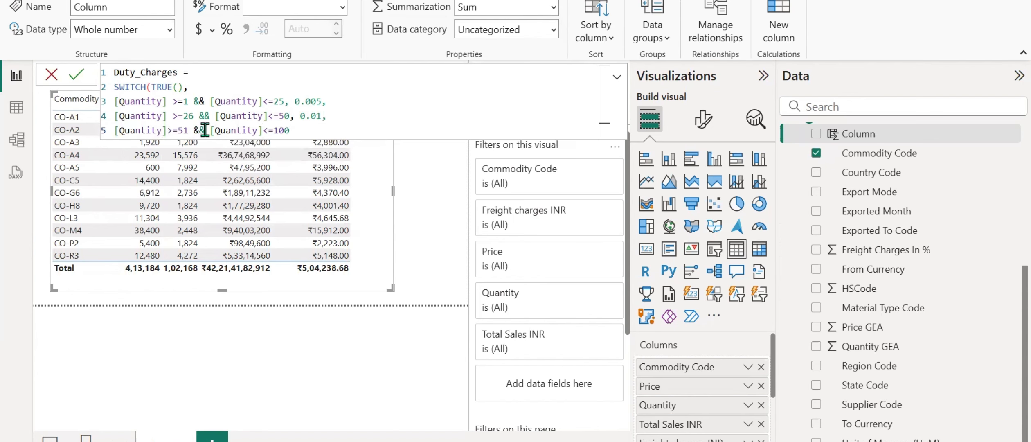
text(,)
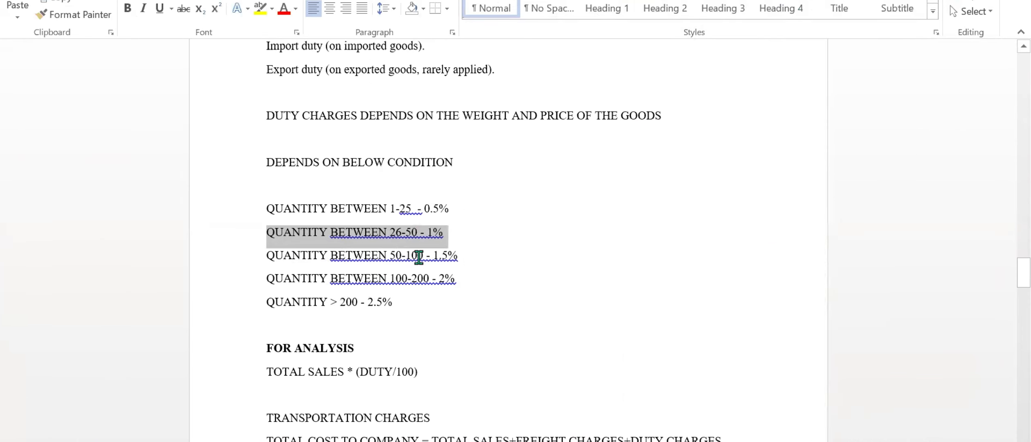
Return 0.015 for the third SWITCH condition, checking the 50-100 range's rate in the Word document.
drag(433, 255, 458, 257)
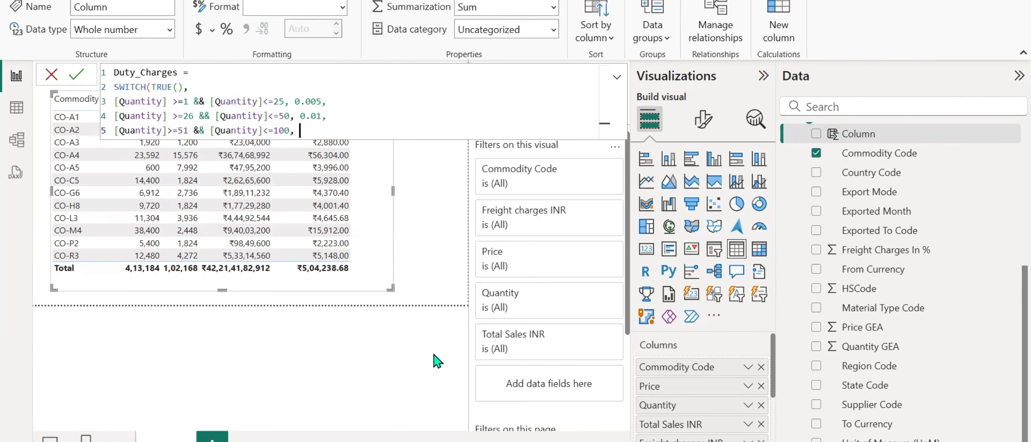
text(0.015,)
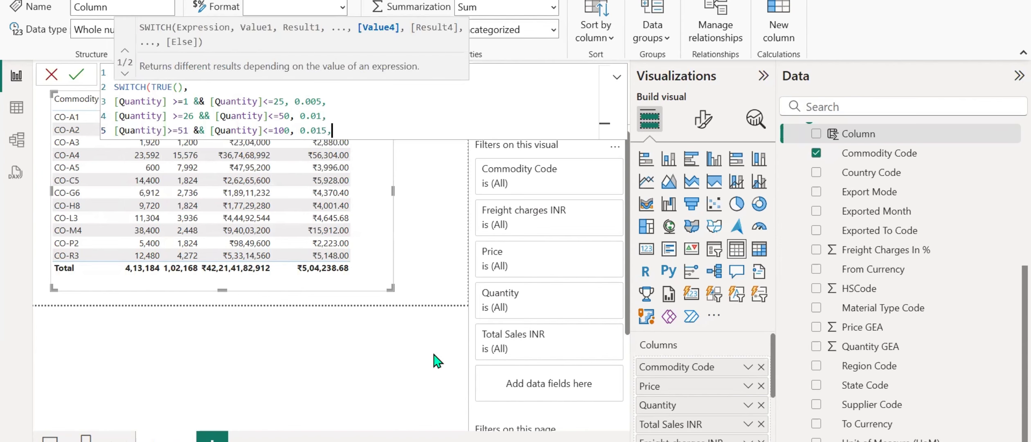
Start a fourth SWITCH condition on a new line as "[Quantity]>=101", checking the 100-200 range in the Word document.
key(shift+Return)
text([Quantity])
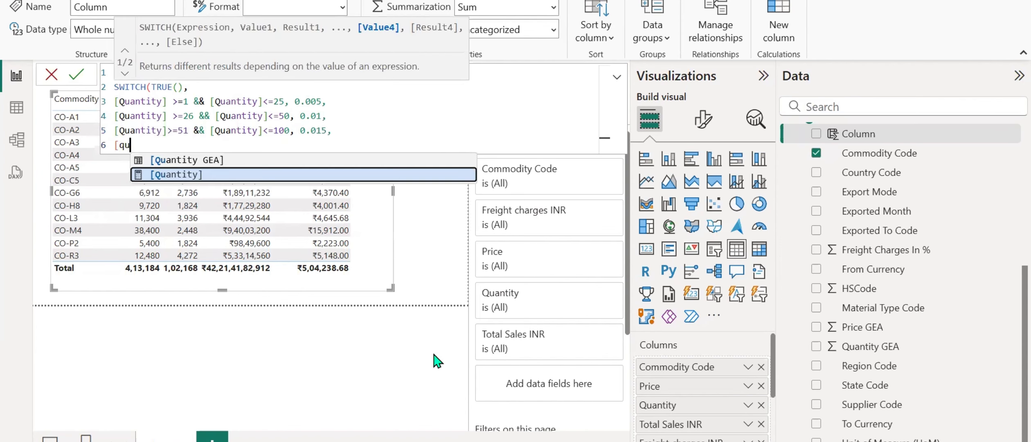
text(>=)
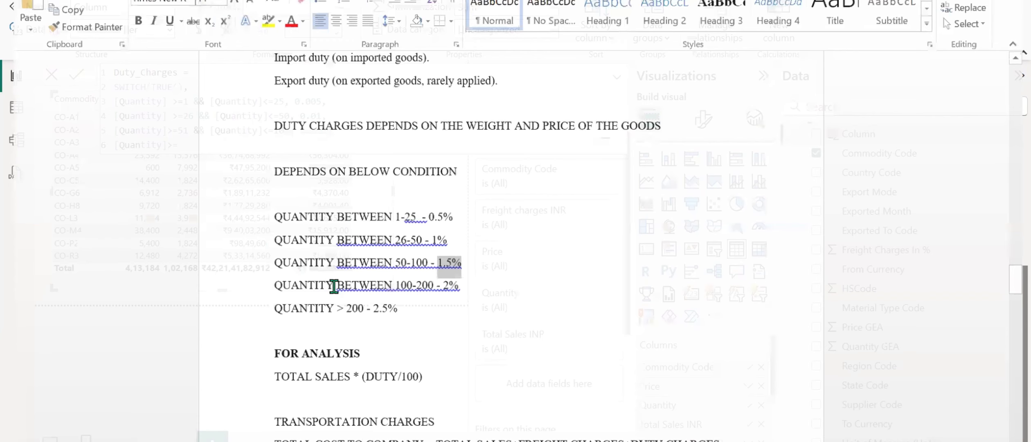
drag(273, 285, 460, 286)
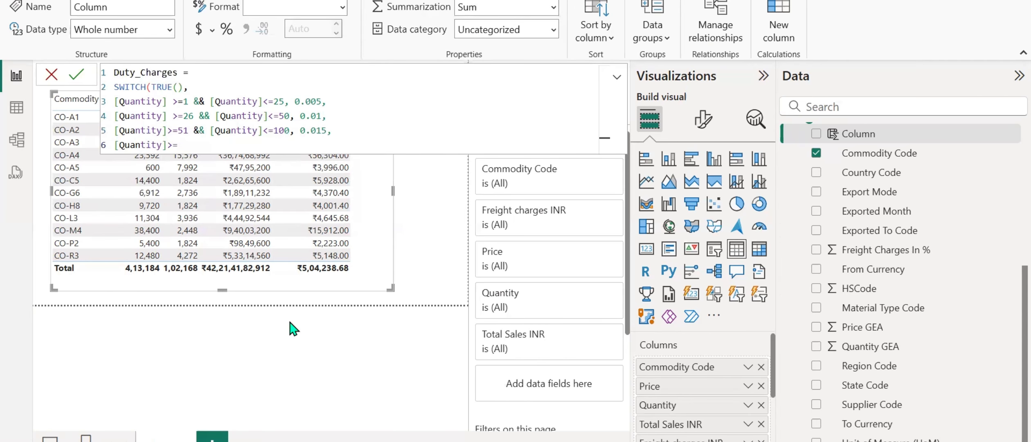
text(101 && [q)
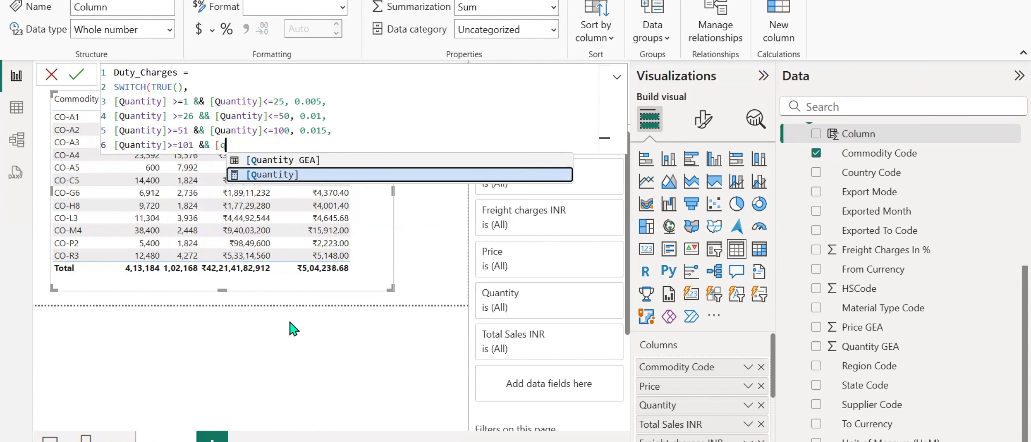
Complete the fourth SWITCH condition with "&& [Quantity]<=200" and return 0.02 for it.
key(Tab)
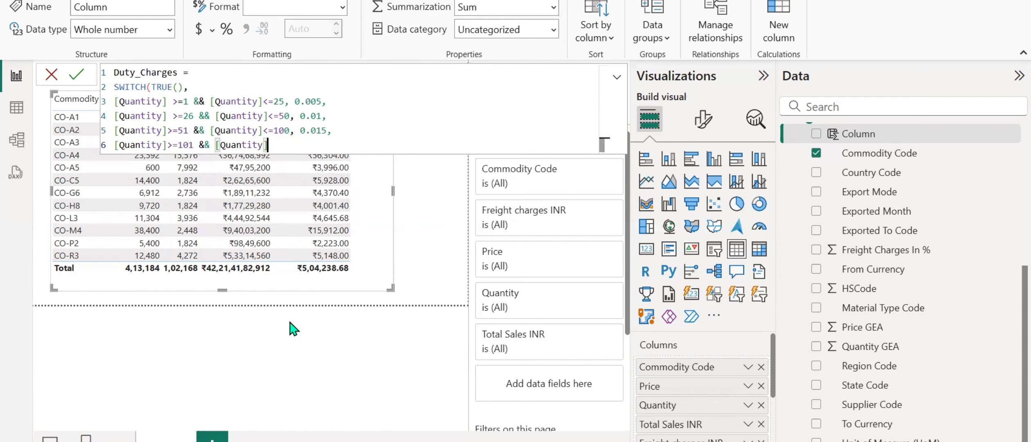
text(<=200,)
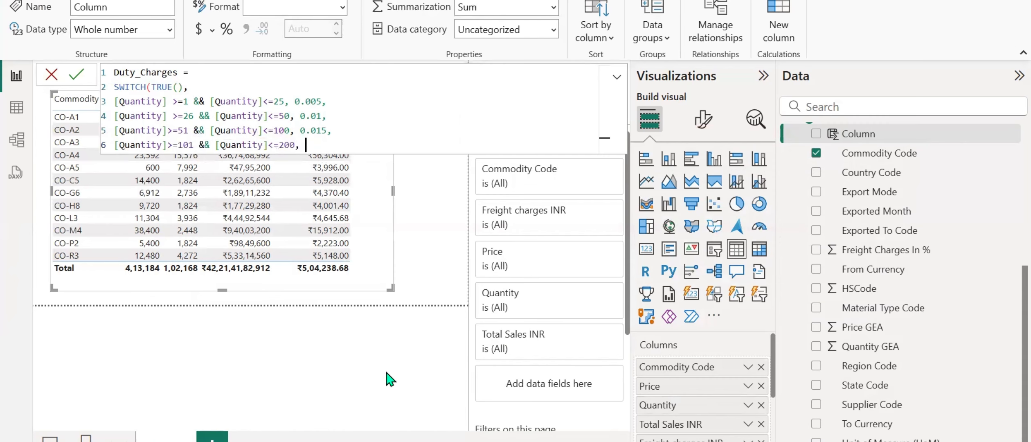
text(0.02,)
Add a final condition "[Quantity]>200" returning 0.025, checking the rate in the Word document, and close the Duty_Charges formula.
key(shift+Return)
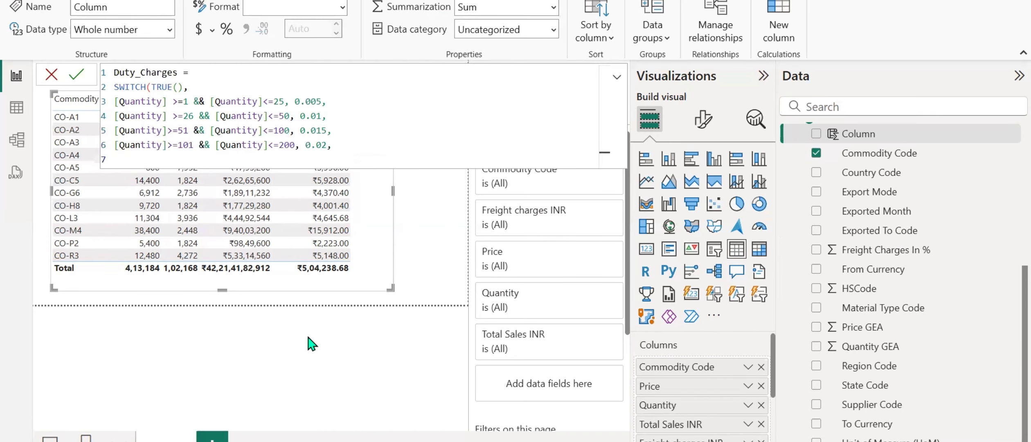
text([qu)
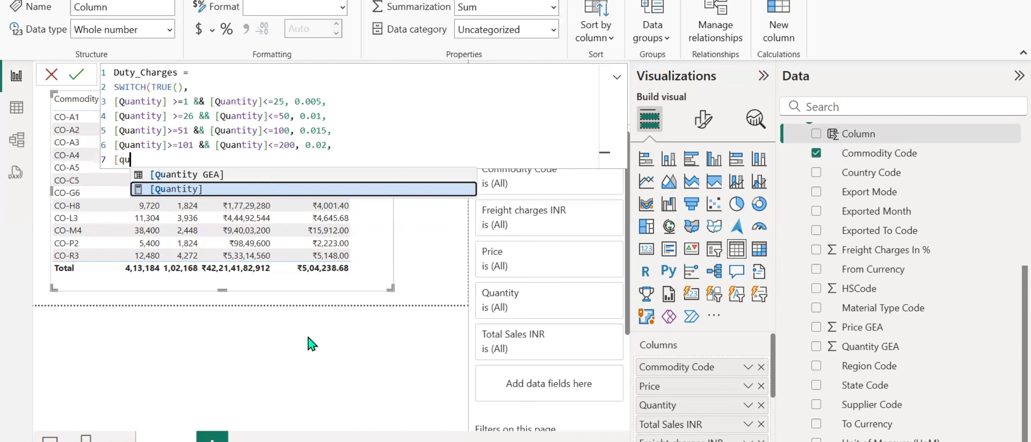
key(Tab)
text(>)
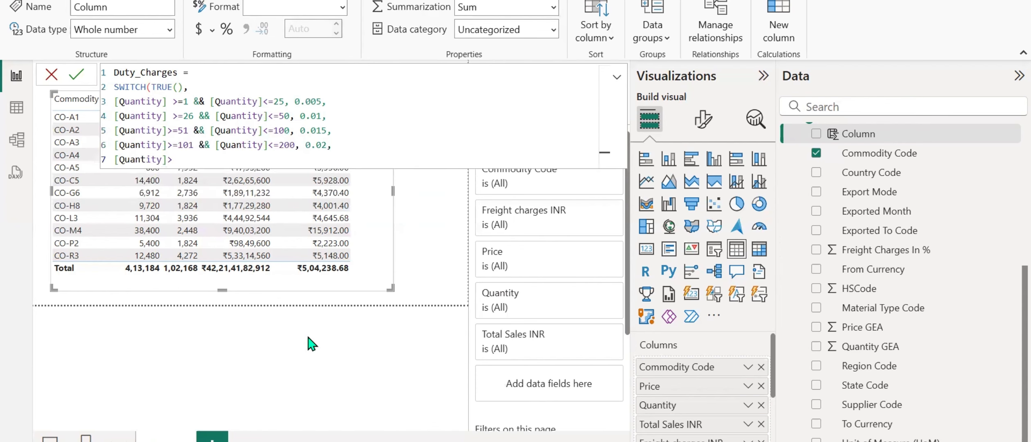
text(200,)
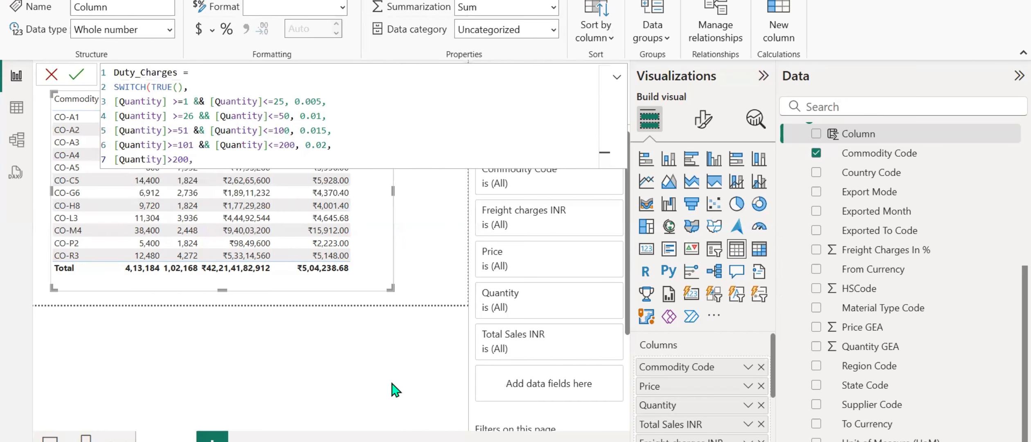
text(0.025))
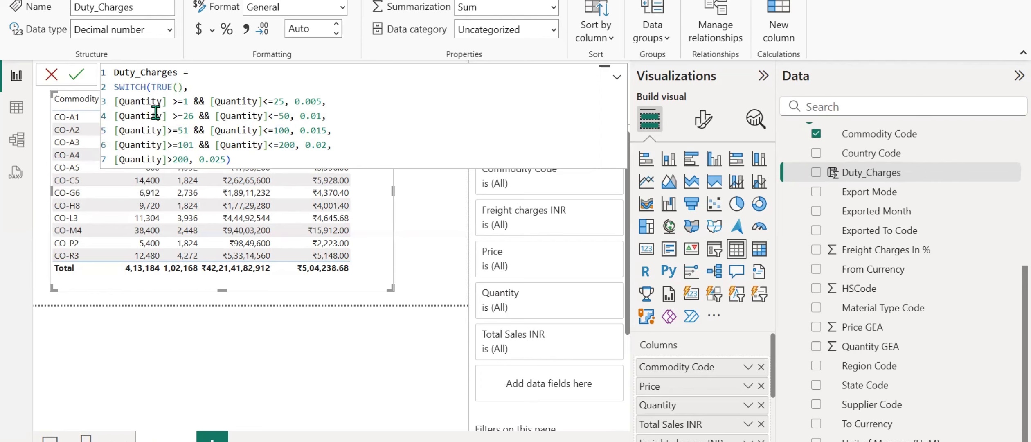
drag(117, 100, 156, 101)
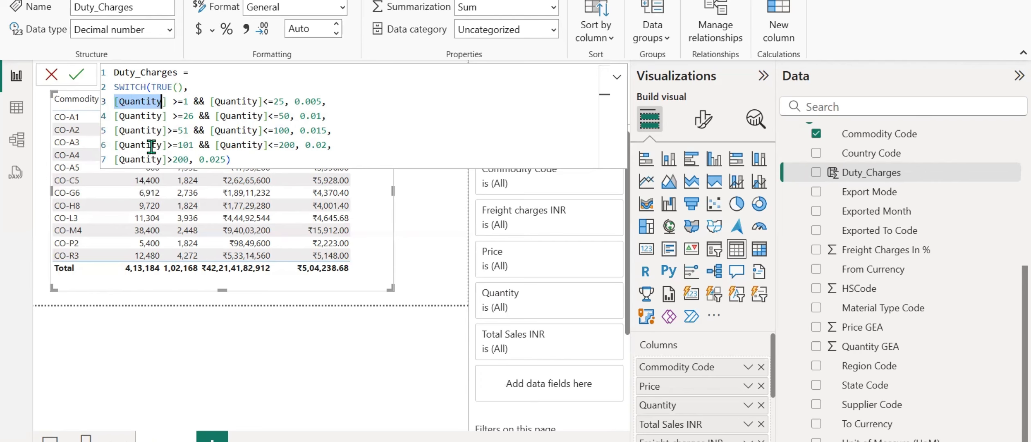
double_click(197, 101)
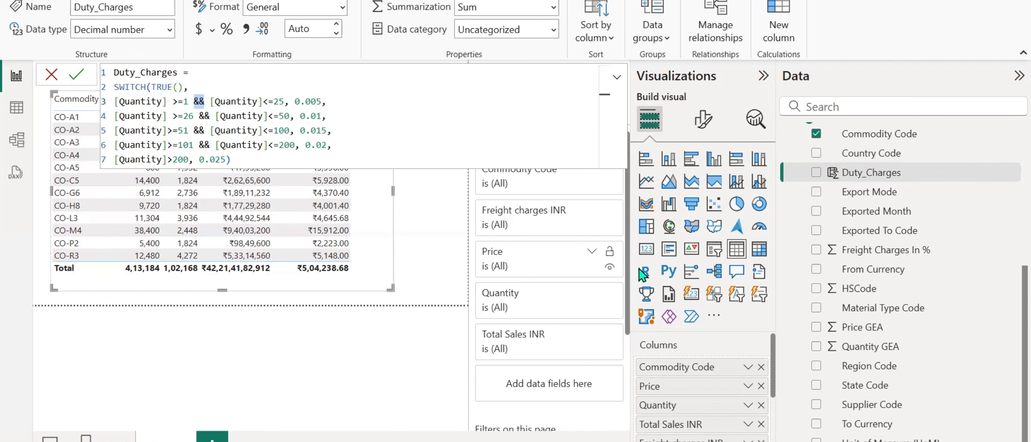
Create a new column from a copy of the whole Duty_Charges formula and name it "Duty_Charges 2".
right_click(857, 174)
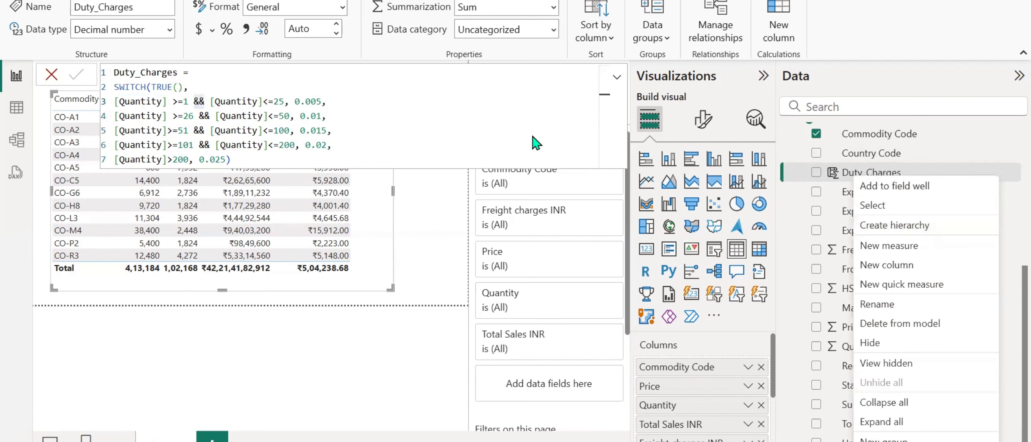
click(422, 124)
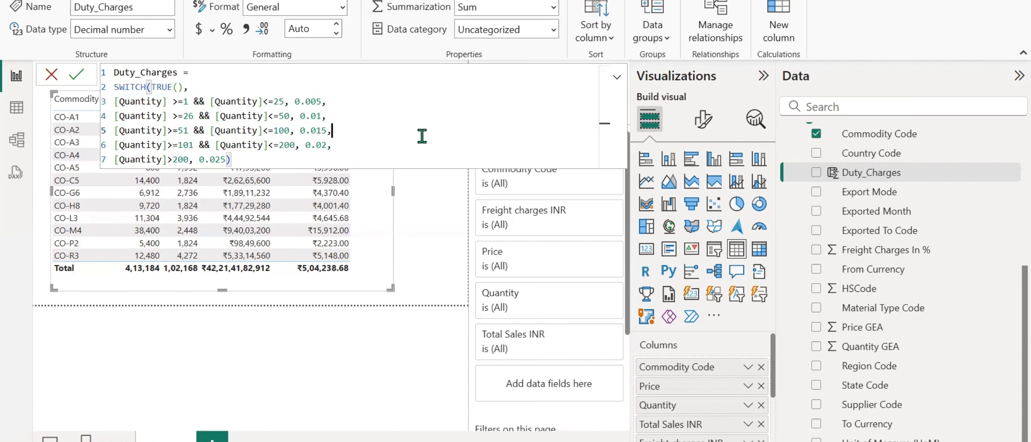
key(ctrl+a)
right_click(858, 180)
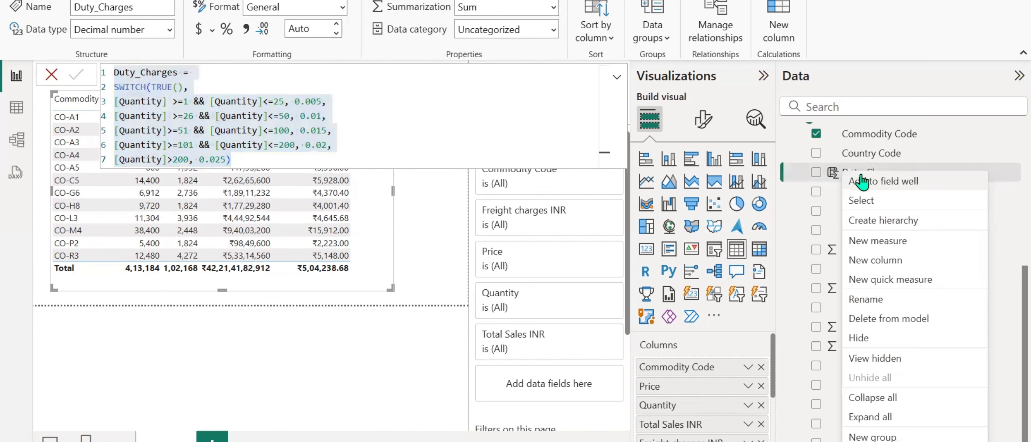
click(871, 267)
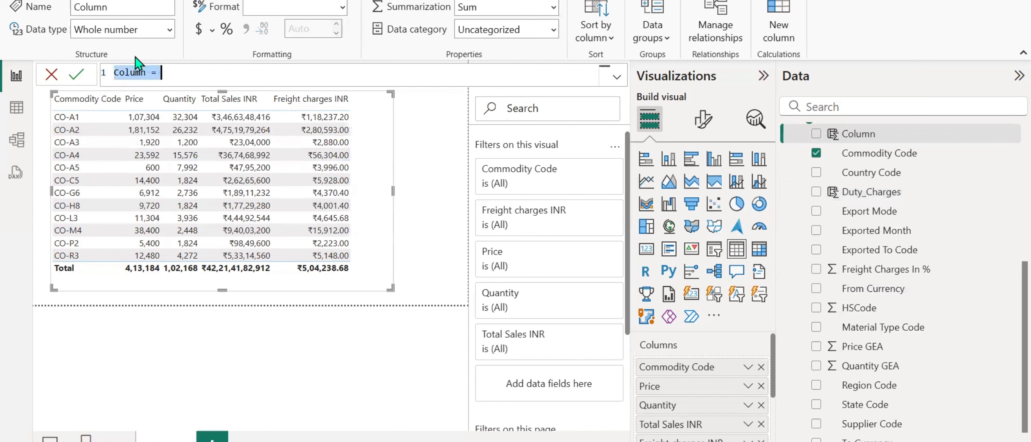
key(ctrl+v)
click(182, 74)
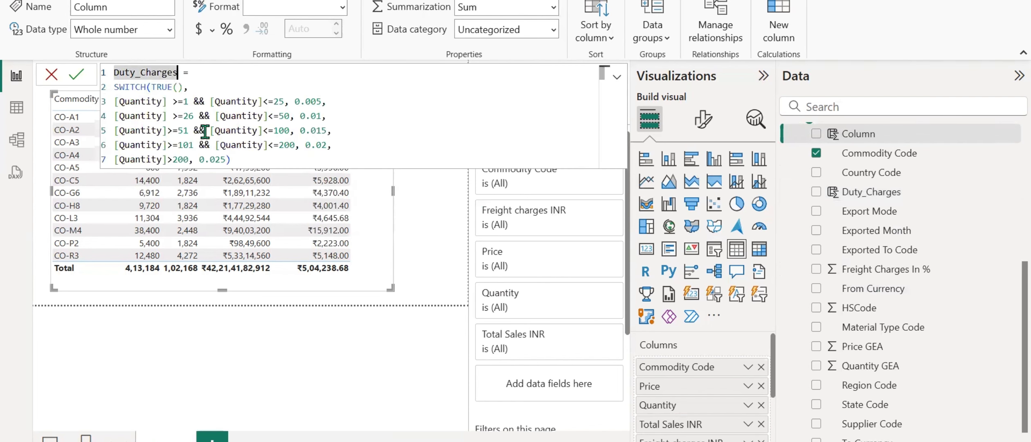
text(2)
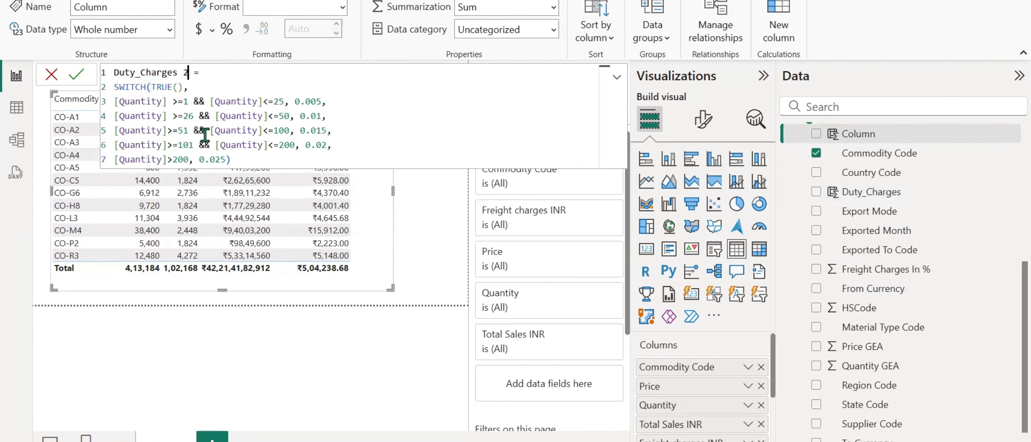
Replace TRUE() with [Quantity] as the SWITCH expression in the Duty_Charges 2 formula.
click(185, 84)
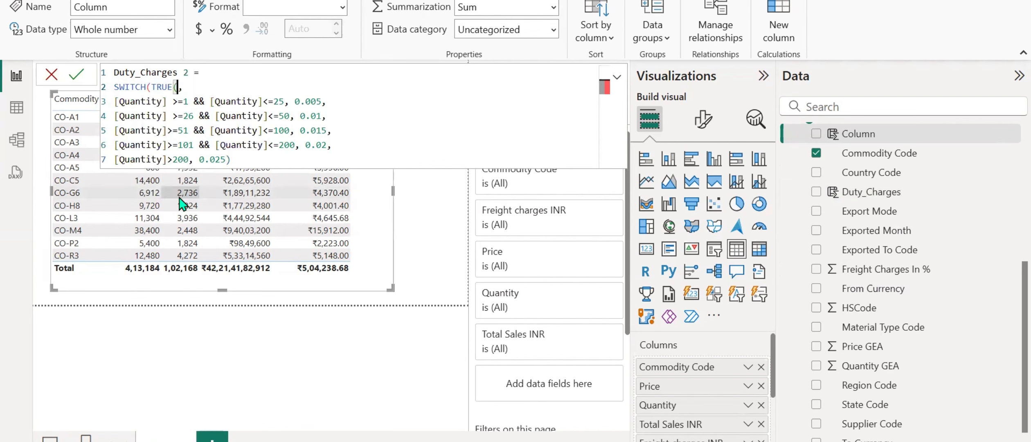
key(BackSpace)
key(BackSpace)
key(BackSpace)
key(BackSpace)
key(BackSpace)
key(BackSpace)
text([Quantity])
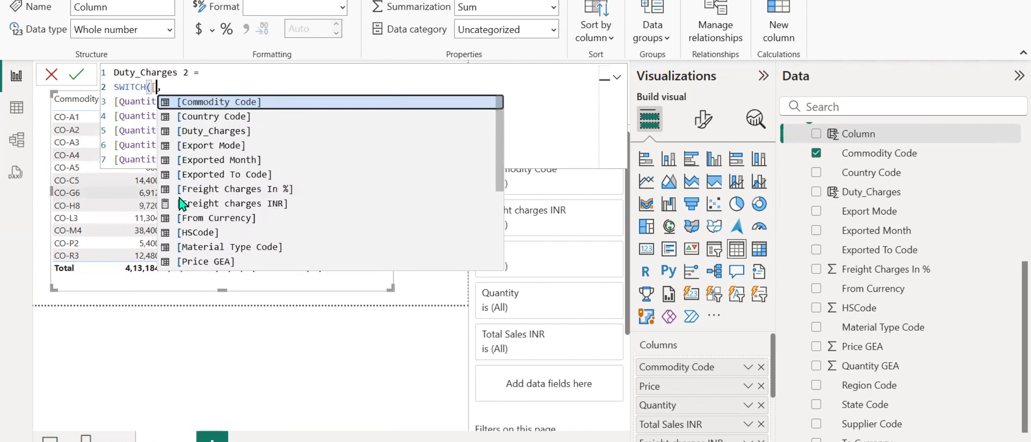
Reduce the first SWITCH condition of Duty_Charges 2 to "1 && 25" by removing its [Quantity] references and comparison operators.
key(Down)
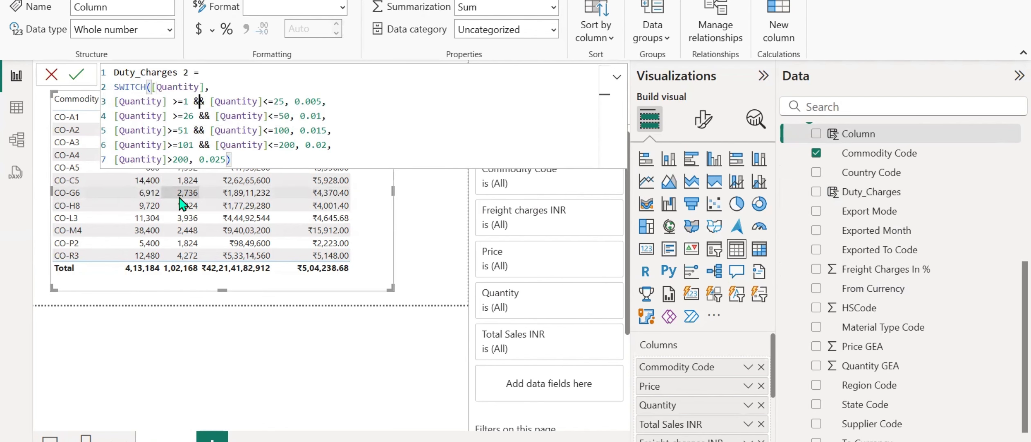
key(Left)
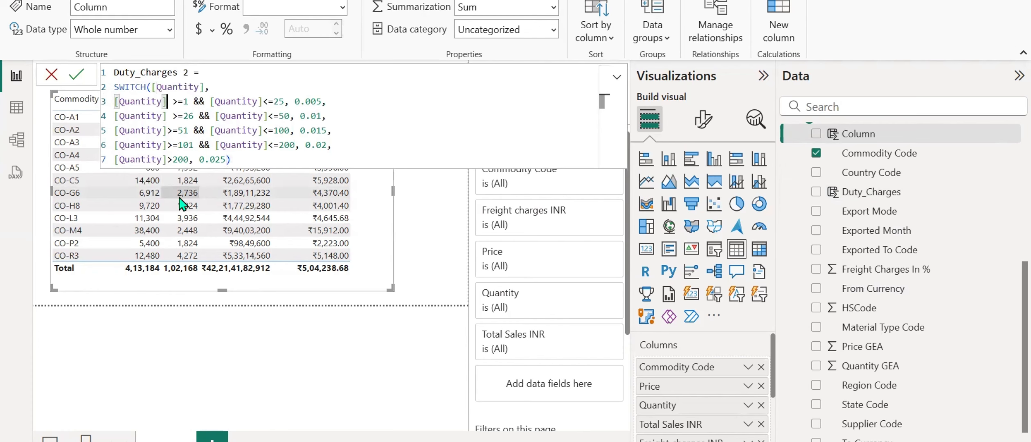
key(Right)
key(Right)
key(BackSpace)
key(BackSpace)
key(BackSpace)
key(BackSpace)
key(BackSpace)
key(BackSpace)
key(BackSpace)
key(BackSpace)
key(BackSpace)
key(BackSpace)
key(BackSpace)
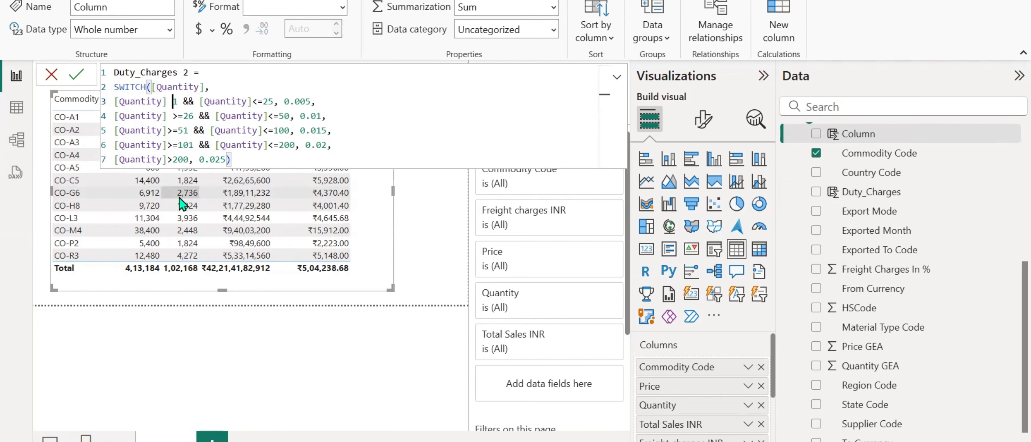
key(BackSpace)
key(BackSpace)
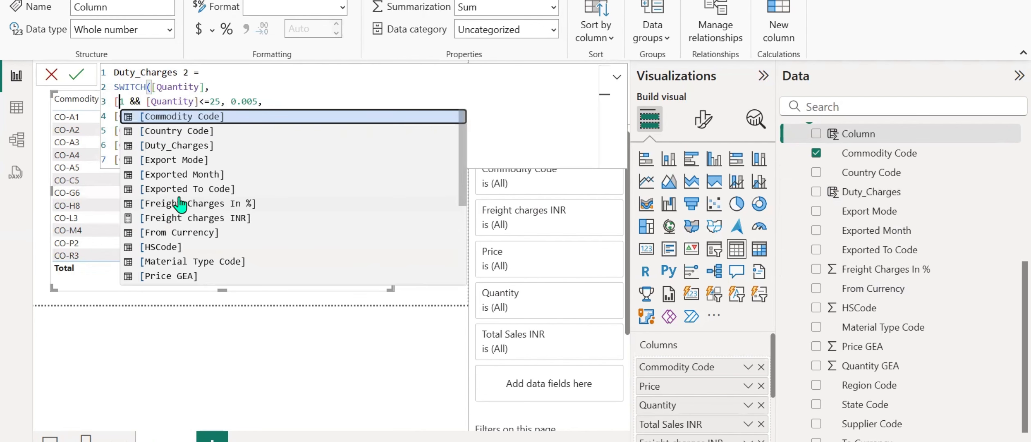
key(Right)
key(Right)
key(Right)
key(Right)
key(Right)
key(Right)
key(Right)
key(Right)
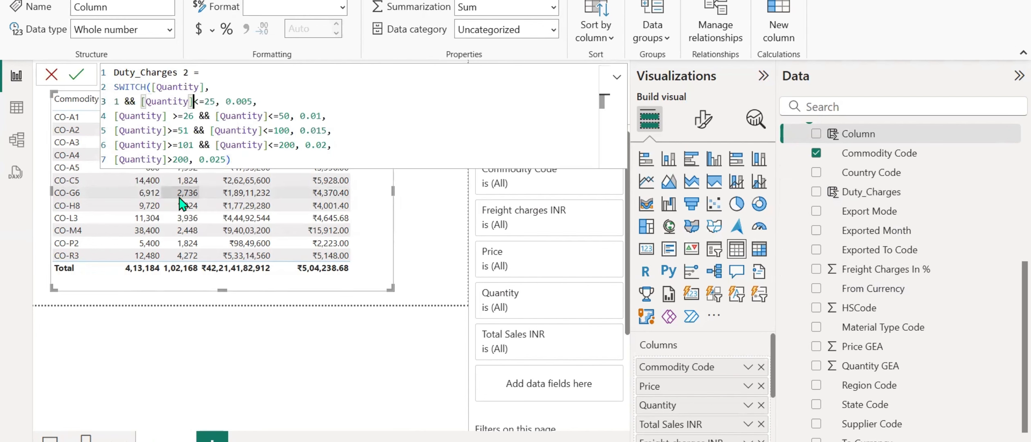
key(BackSpace)
key(BackSpace)
key(BackSpace)
key(BackSpace)
key(BackSpace)
key(BackSpace)
key(BackSpace)
key(BackSpace)
key(BackSpace)
key(BackSpace)
key(BackSpace)
key(BackSpace)
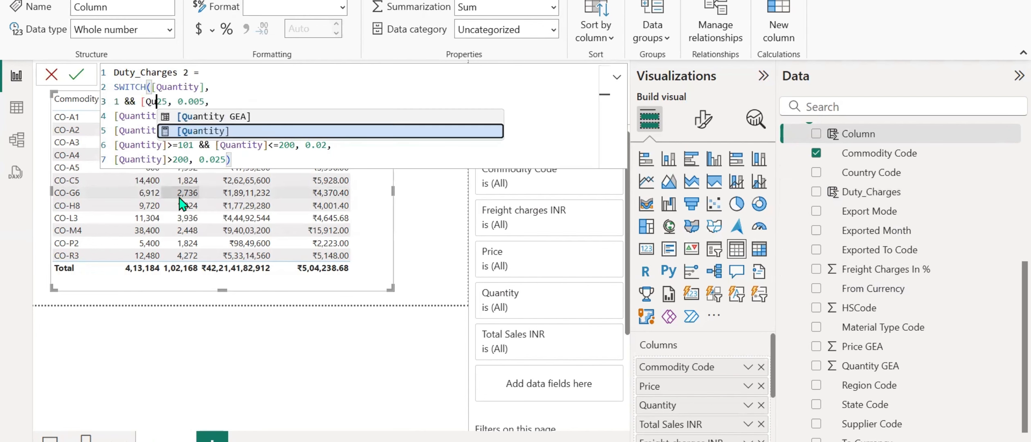
Reduce the second SWITCH condition to "26 && 50" by removing its [Quantity] references and comparison operators.
key(Down)
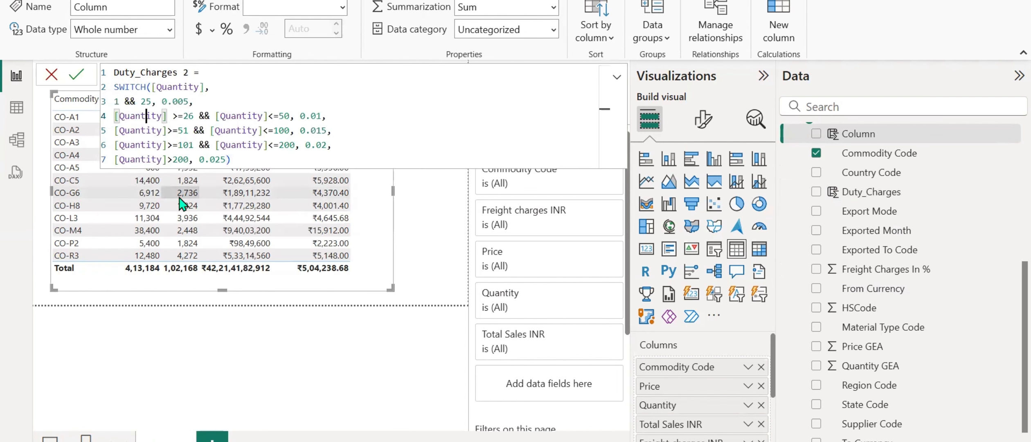
key(Right)
key(Right)
key(Right)
key(Right)
key(Right)
key(Right)
key(BackSpace)
key(BackSpace)
key(BackSpace)
key(BackSpace)
key(BackSpace)
key(BackSpace)
key(BackSpace)
key(BackSpace)
key(BackSpace)
key(BackSpace)
key(BackSpace)
key(BackSpace)
key(BackSpace)
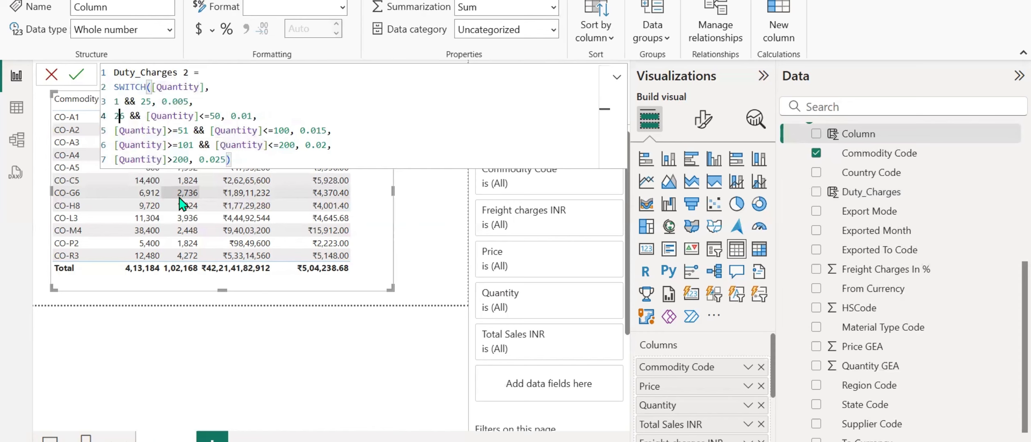
key(Right)
key(Right)
key(Right)
key(Right)
key(Right)
key(Right)
key(BackSpace)
key(BackSpace)
key(BackSpace)
key(BackSpace)
key(BackSpace)
key(BackSpace)
key(BackSpace)
key(BackSpace)
key(BackSpace)
key(BackSpace)
key(BackSpace)
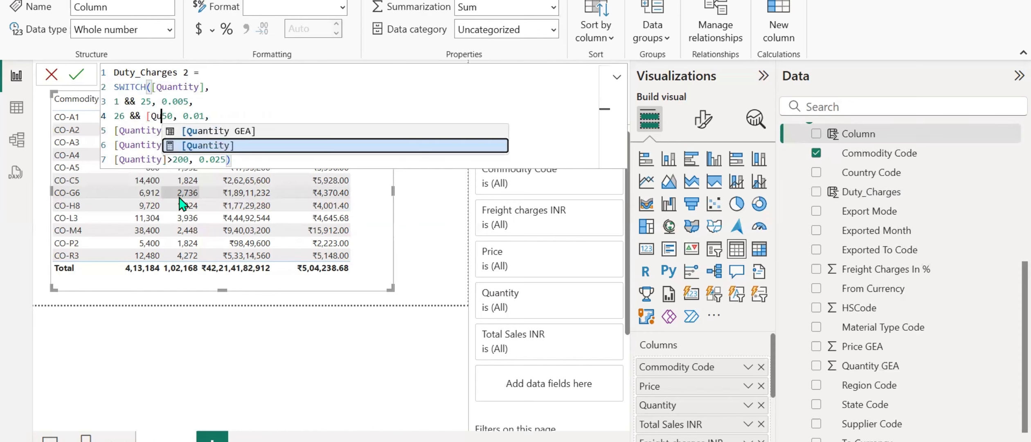
Reduce the third SWITCH condition of Duty_Charges 2 to "51 && 100" by removing its [Quantity] references and comparison operators.
key(Down)
key(Right)
key(Right)
key(Right)
key(Right)
key(Right)
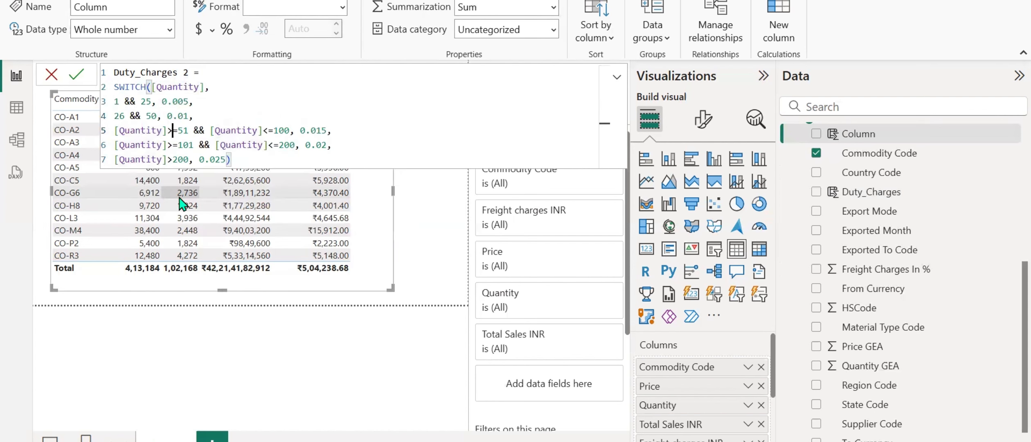
key(BackSpace)
key(BackSpace)
key(BackSpace)
key(BackSpace)
key(BackSpace)
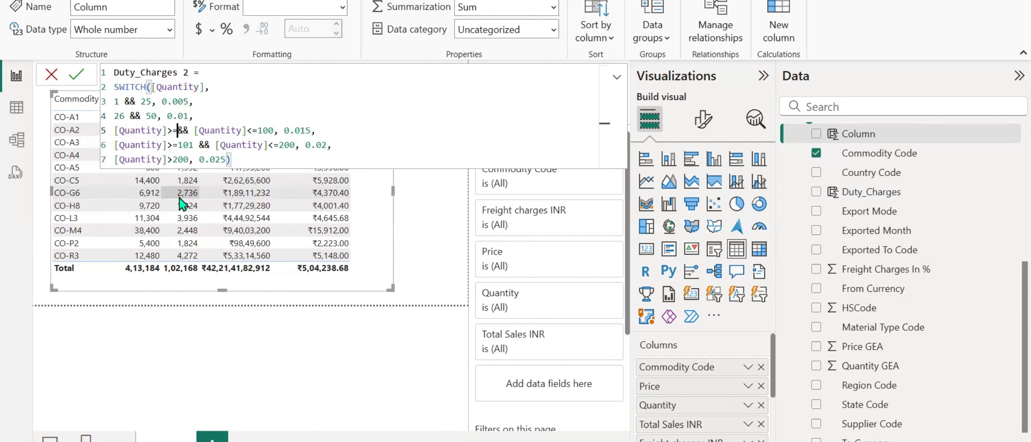
key(ctrl+z)
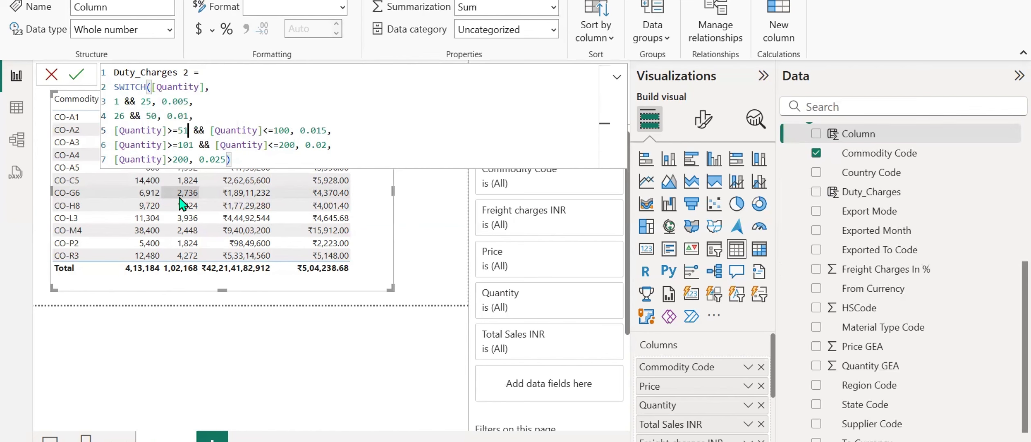
key(BackSpace)
key(BackSpace)
key(BackSpace)
key(BackSpace)
key(BackSpace)
key(BackSpace)
key(BackSpace)
key(BackSpace)
key(BackSpace)
key(BackSpace)
key(BackSpace)
key(BackSpace)
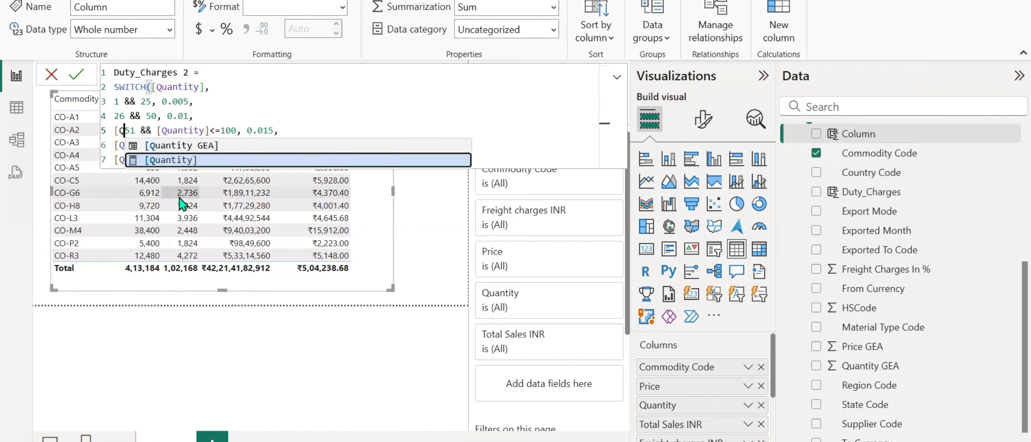
key(Right)
key(Right)
key(Right)
key(Right)
key(Right)
key(Right)
key(Right)
key(Right)
key(Right)
key(Right)
key(Right)
key(Right)
key(Right)
key(Right)
key(Right)
key(Right)
key(Right)
key(Right)
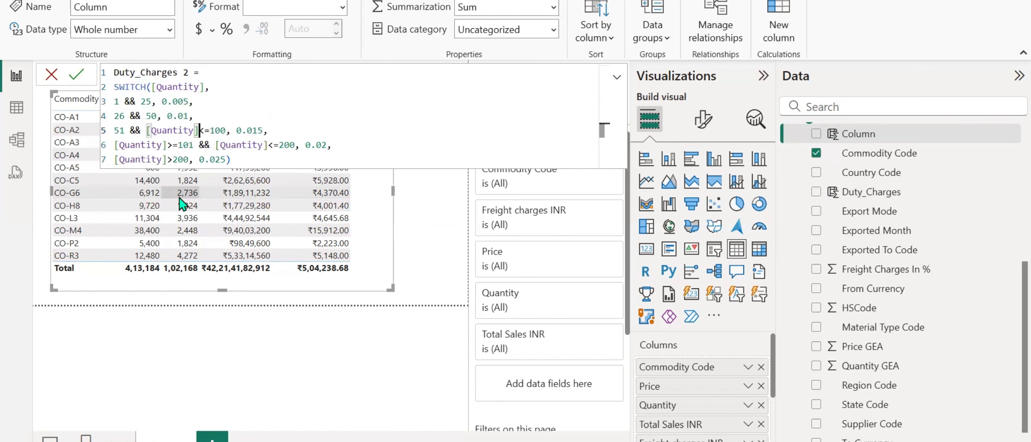
key(BackSpace)
key(BackSpace)
key(BackSpace)
key(BackSpace)
key(BackSpace)
key(BackSpace)
key(BackSpace)
key(BackSpace)
key(BackSpace)
key(BackSpace)
key(BackSpace)
key(BackSpace)
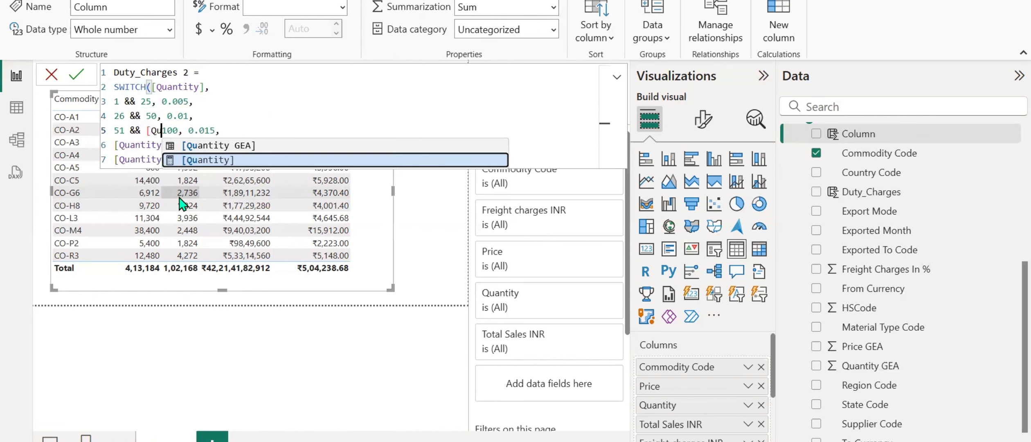
Reduce the fourth SWITCH condition to "101 && 200" by removing its [Quantity] references and comparison operators.
key(Down)
key(Right)
key(Right)
key(Right)
key(Right)
key(Right)
key(Right)
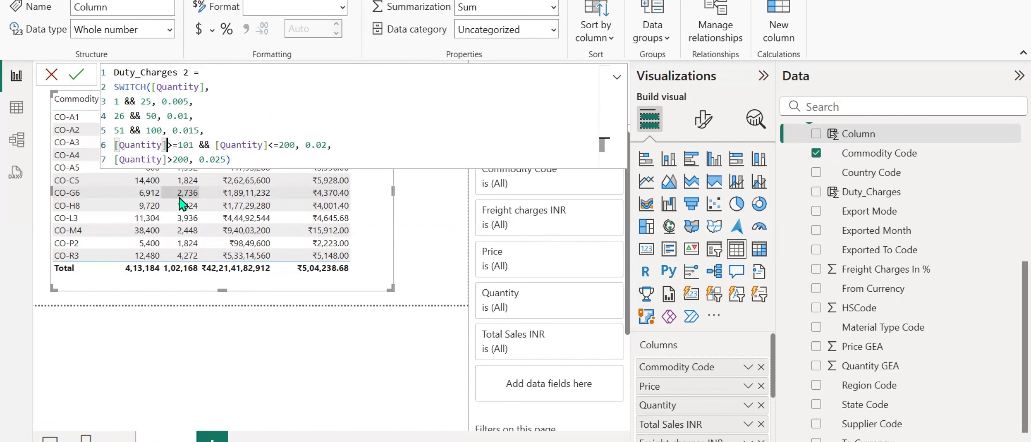
key(BackSpace)
key(BackSpace)
key(BackSpace)
key(BackSpace)
key(BackSpace)
key(BackSpace)
key(BackSpace)
key(BackSpace)
key(BackSpace)
key(BackSpace)
key(BackSpace)
key(BackSpace)
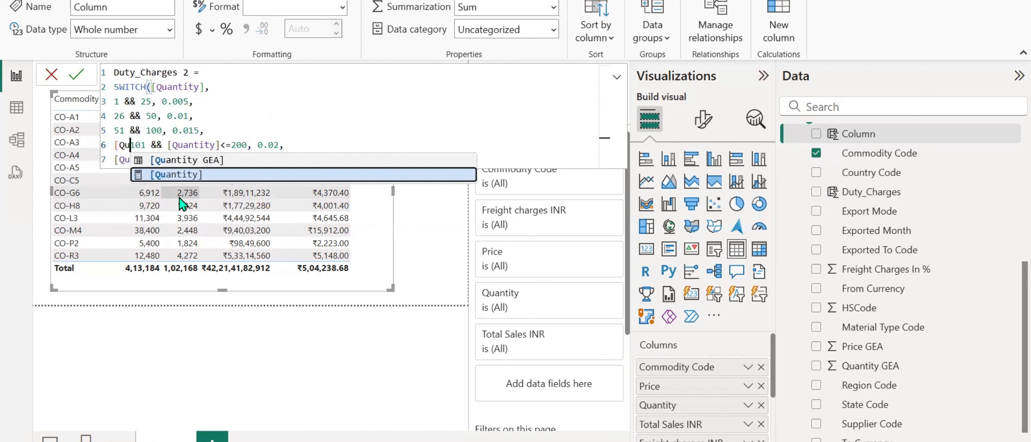
key(Right)
key(Right)
key(Right)
key(Right)
key(Right)
key(Right)
key(Right)
key(Right)
key(Right)
key(Right)
key(Right)
key(Right)
key(Right)
key(Right)
key(Right)
key(Right)
key(Right)
key(Right)
key(Right)
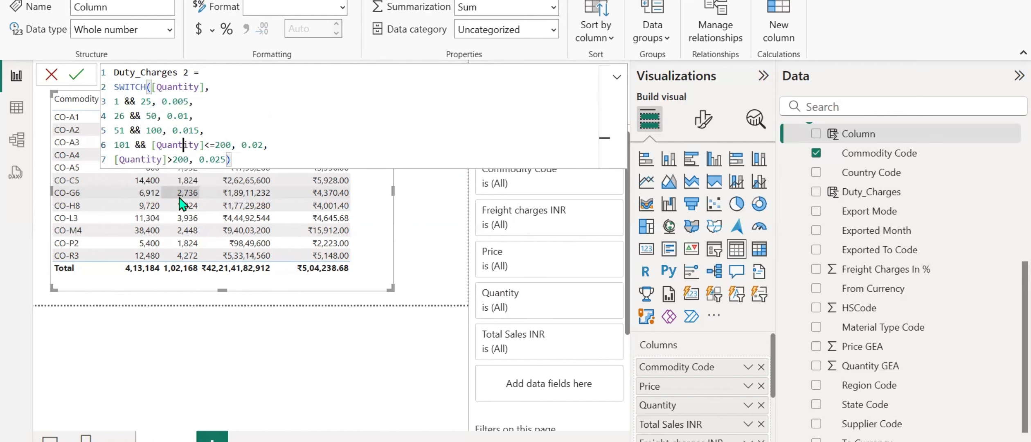
key(BackSpace)
key(BackSpace)
key(BackSpace)
key(BackSpace)
key(BackSpace)
key(BackSpace)
key(BackSpace)
key(BackSpace)
key(BackSpace)
key(BackSpace)
key(BackSpace)
key(BackSpace)
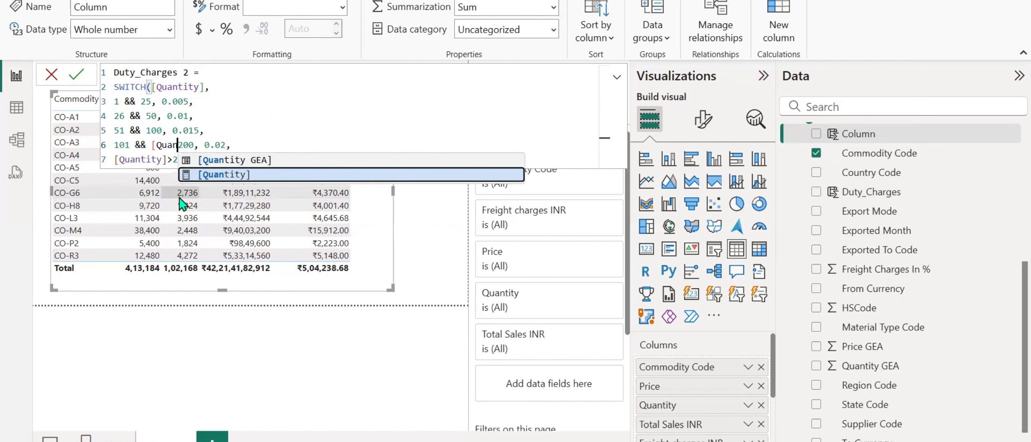
Remove the final [Quantity]>200 condition so 0.025 is the SWITCH default, and commit the Duty_Charges 2 formula.
key(Down)
key(Right)
key(Right)
key(Right)
key(Right)
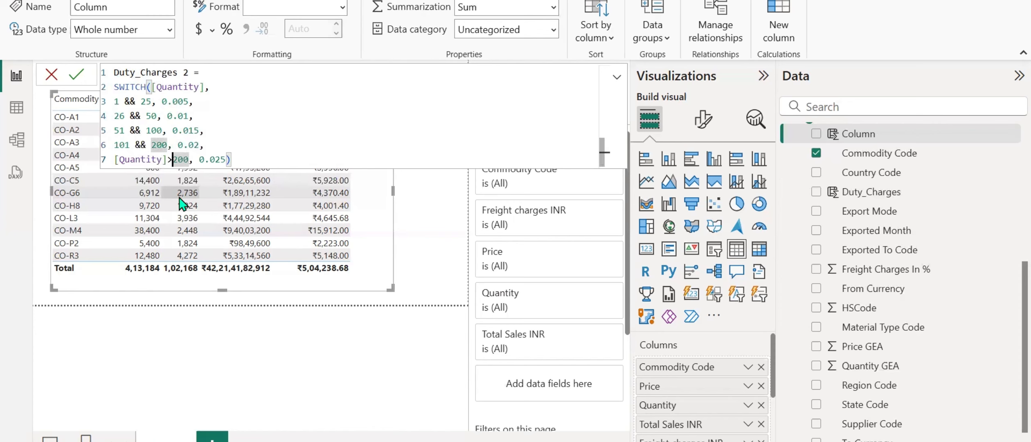
key(BackSpace)
key(BackSpace)
key(BackSpace)
key(BackSpace)
key(BackSpace)
key(BackSpace)
key(BackSpace)
key(BackSpace)
key(BackSpace)
key(BackSpace)
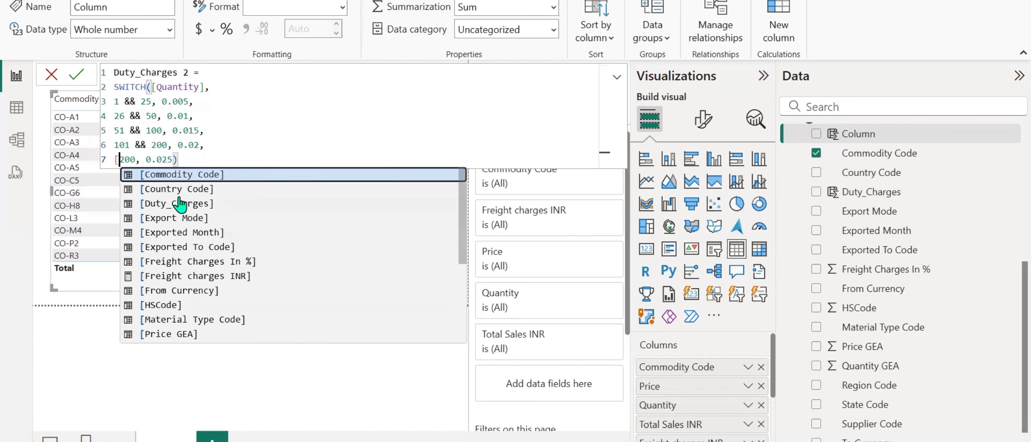
key(Right)
key(Right)
key(Right)
key(Right)
key(BackSpace)
key(BackSpace)
key(BackSpace)
key(BackSpace)
key(BackSpace)
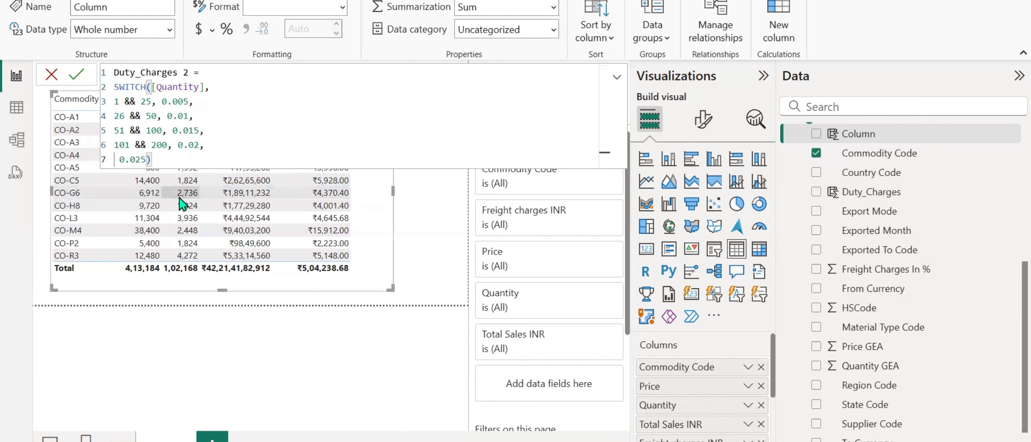
click(274, 128)
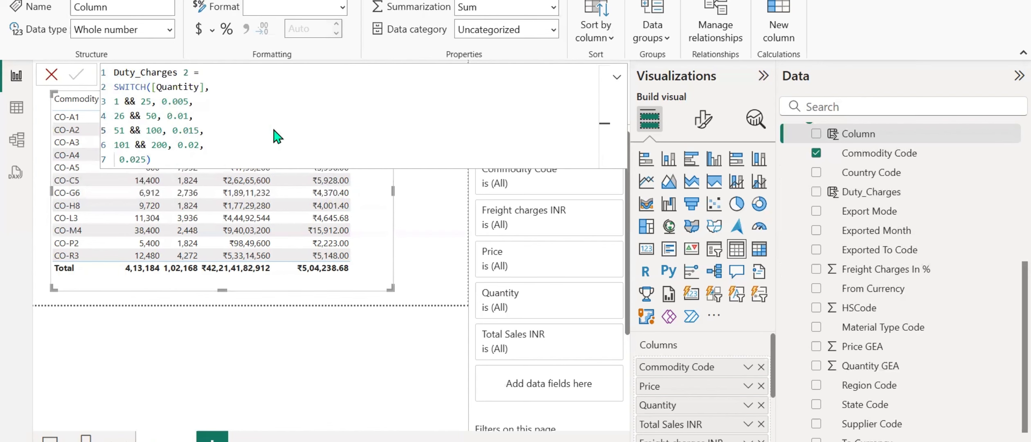
key(Return)
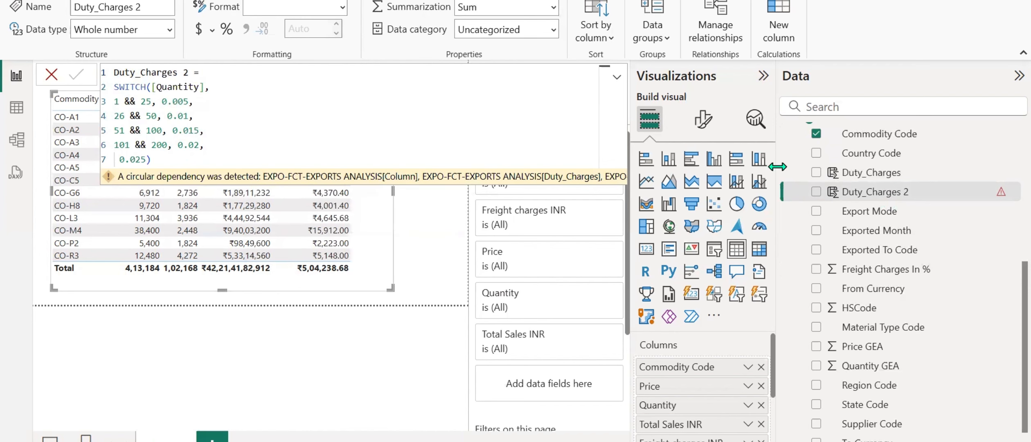
Rewrite the first SWITCH condition as "[Quantity]>=1 && [Quantity]<=25", reusing a copy of the [Quantity] reference.
drag(777, 166, 823, 166)
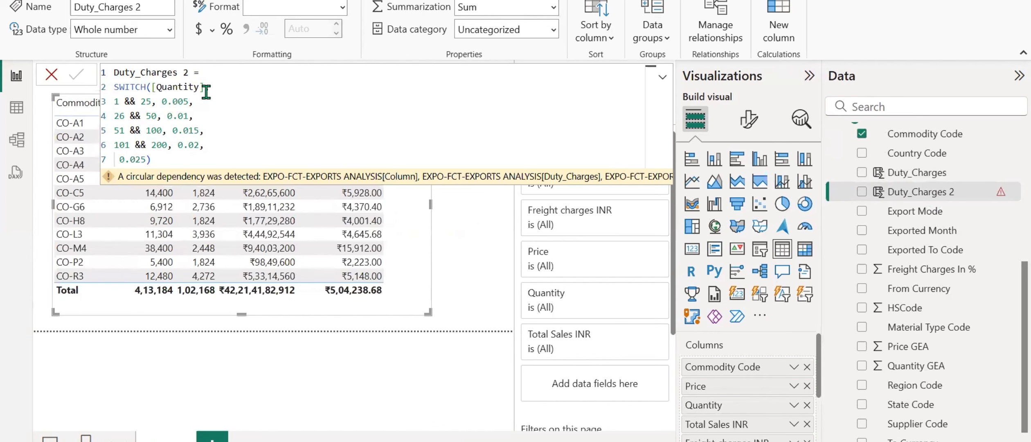
drag(205, 85, 152, 87)
key(ctrl+c)
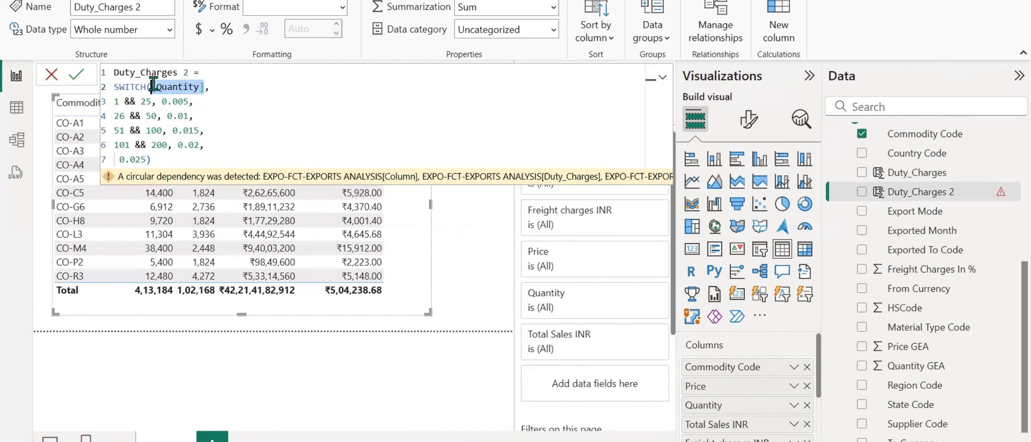
click(115, 101)
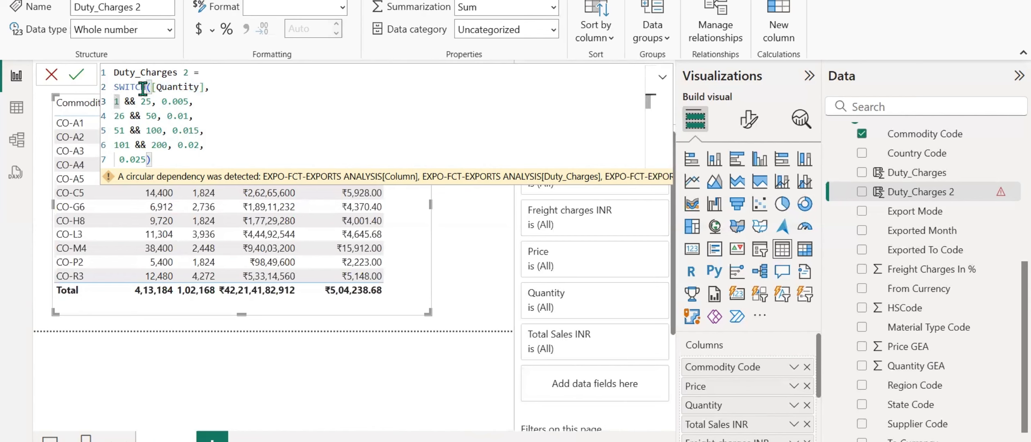
drag(152, 87, 173, 86)
click(243, 152)
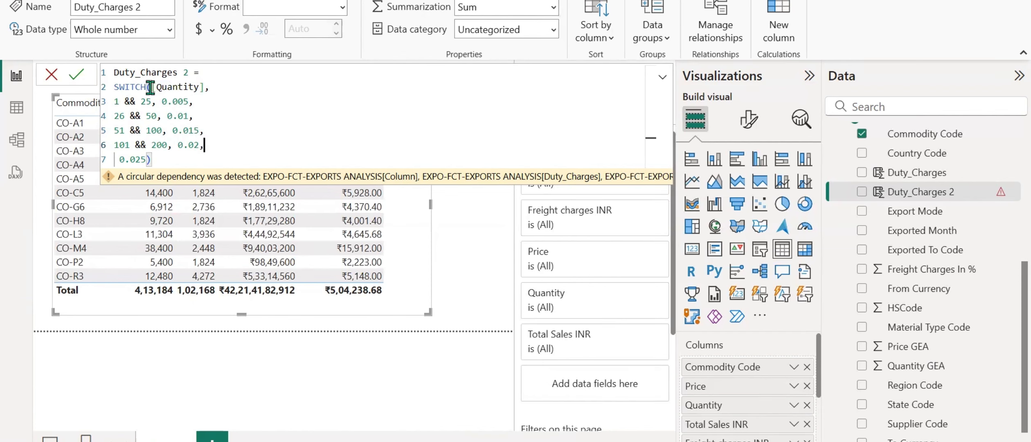
drag(155, 86, 205, 86)
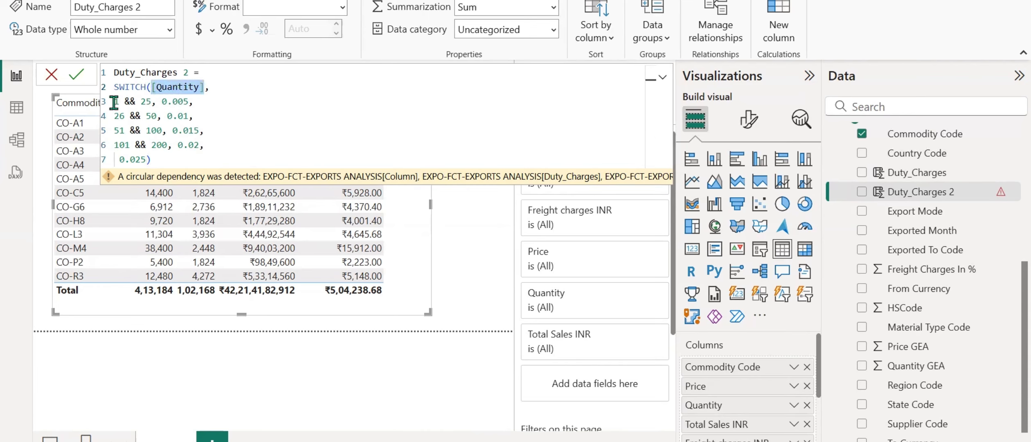
key(ctrl+v)
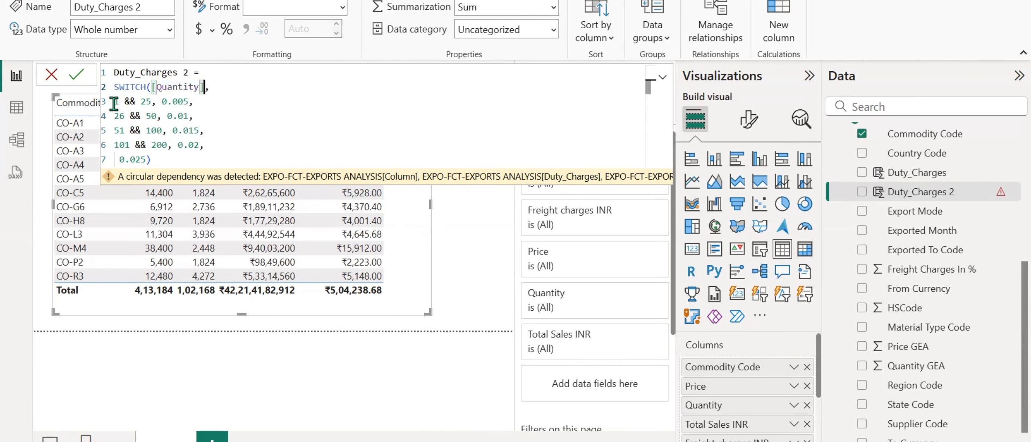
click(114, 102)
key(ctrl+v)
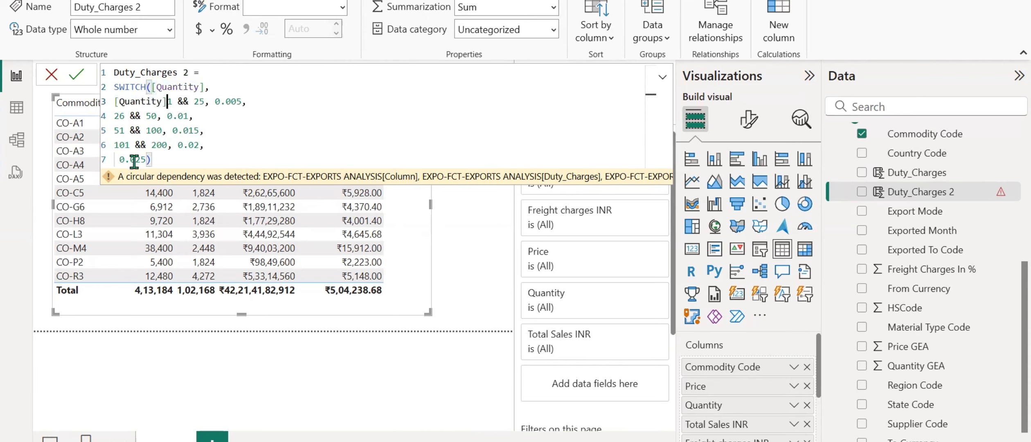
text(>=)
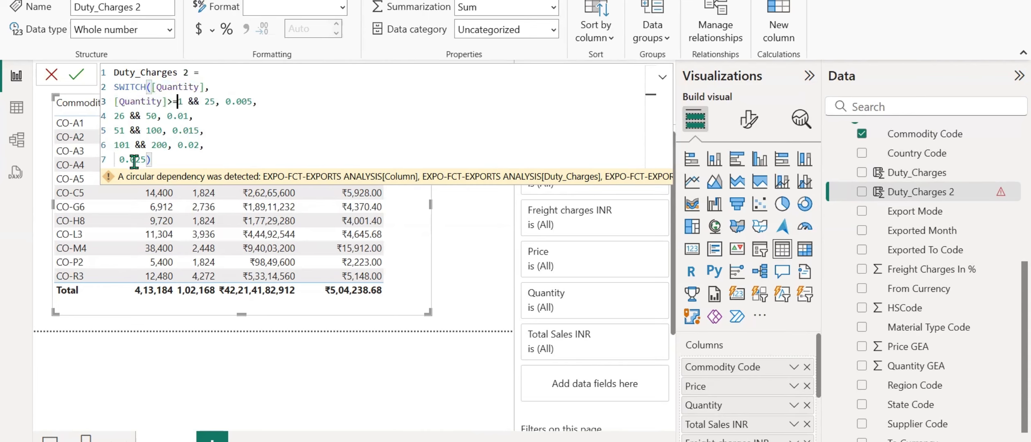
key(Right)
text([Quantity]<=)
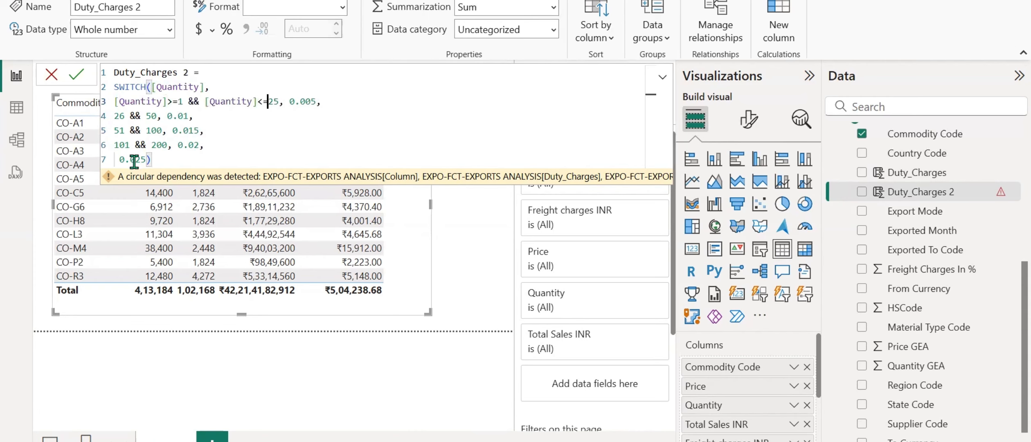
Rewrite the second SWITCH condition as "[Quantity]>=26 && [Quantity]<=50".
click(115, 116)
text([Quantity]>=26 && )
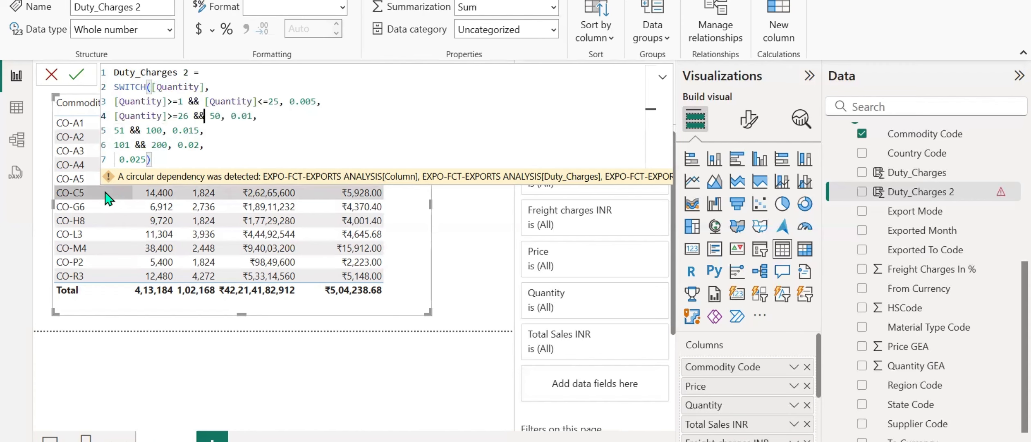
text([Quantity])
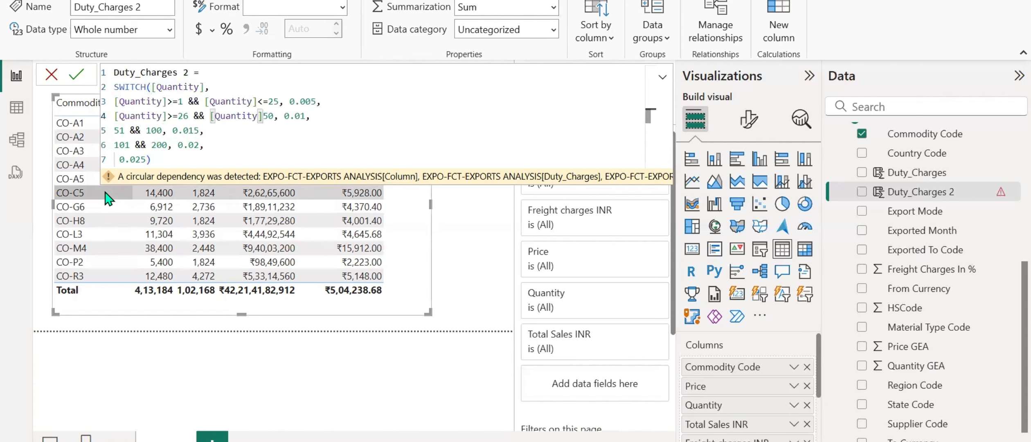
text(<=)
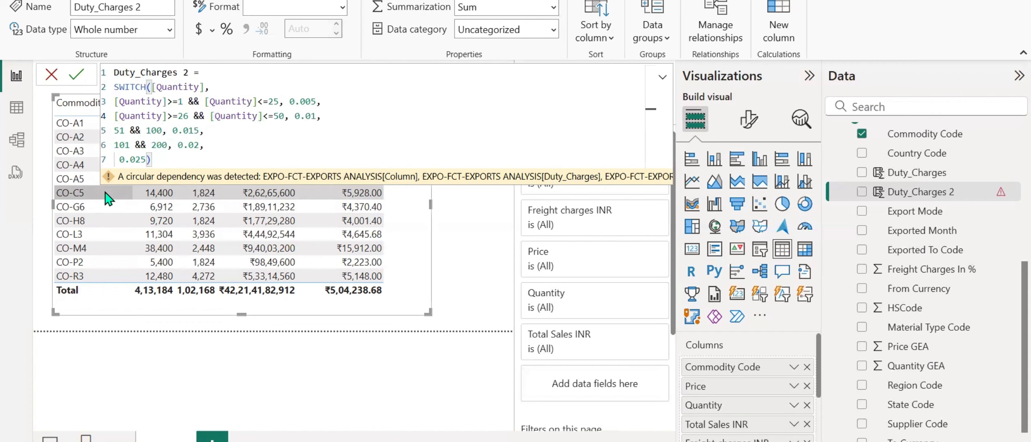
Rewrite the third SWITCH condition as "[Quantity]<=51 && [Quantity]>=100".
click(116, 131)
key(ctrl+v)
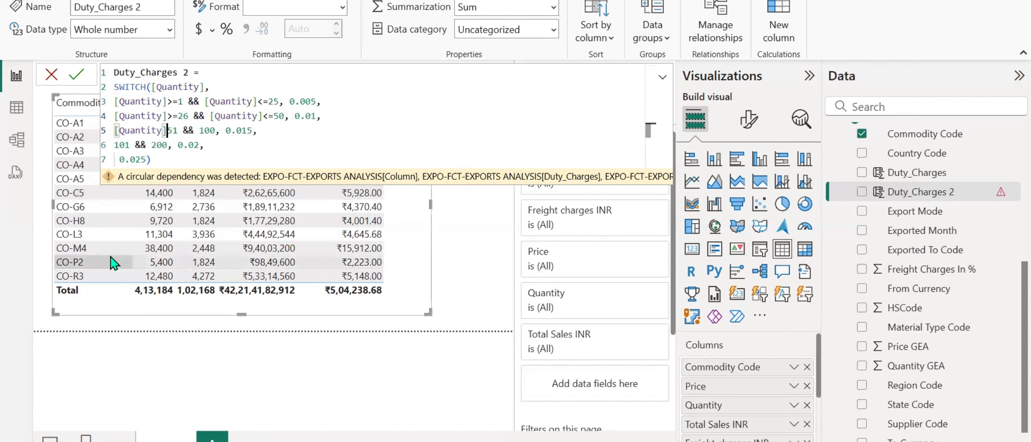
text(<=)
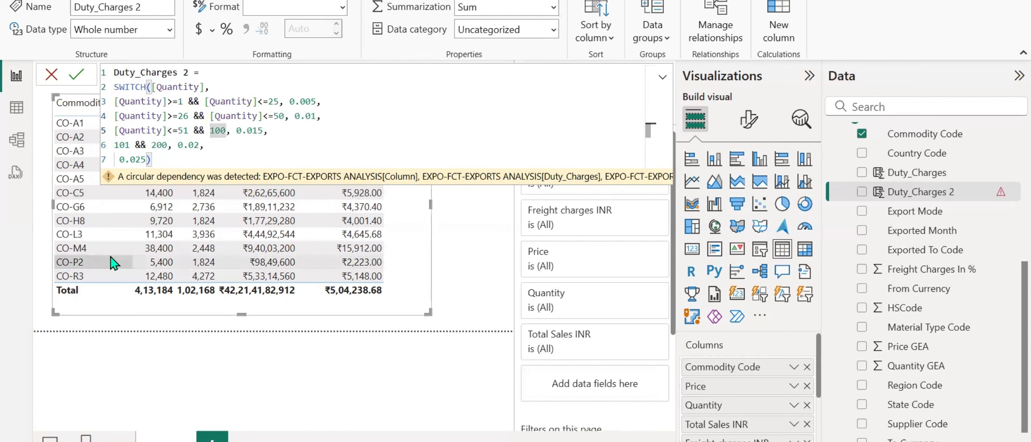
key(ctrl+v)
text(>=)
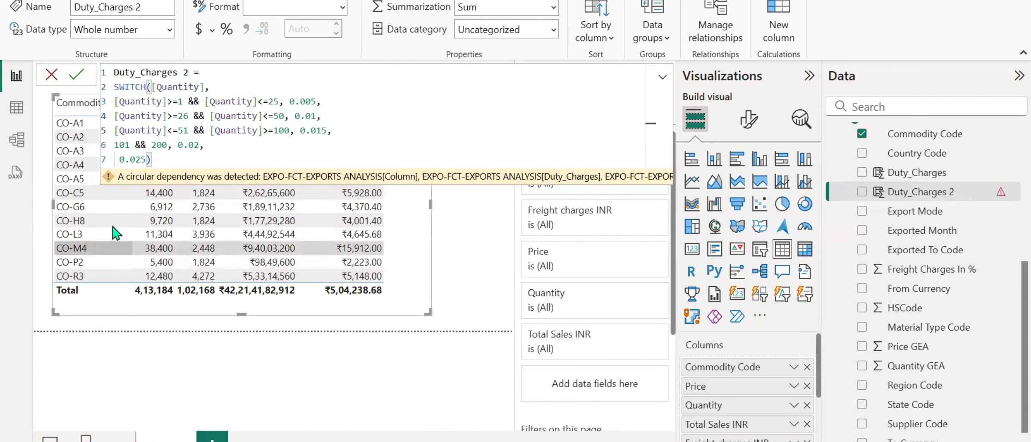
Begin the fourth SWITCH condition with "[Quantity]>=101" and change the third condition's first comparison to "[Quantity]>=51".
click(115, 145)
key(ctrl+v)
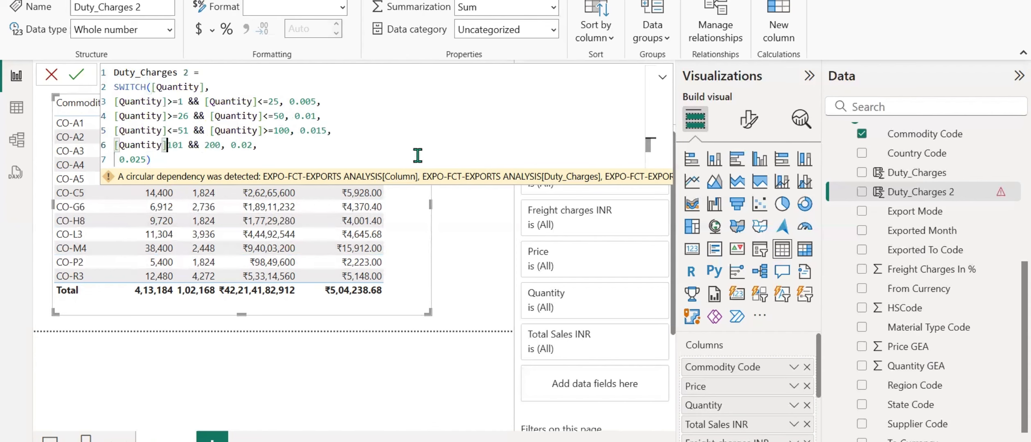
text(>)
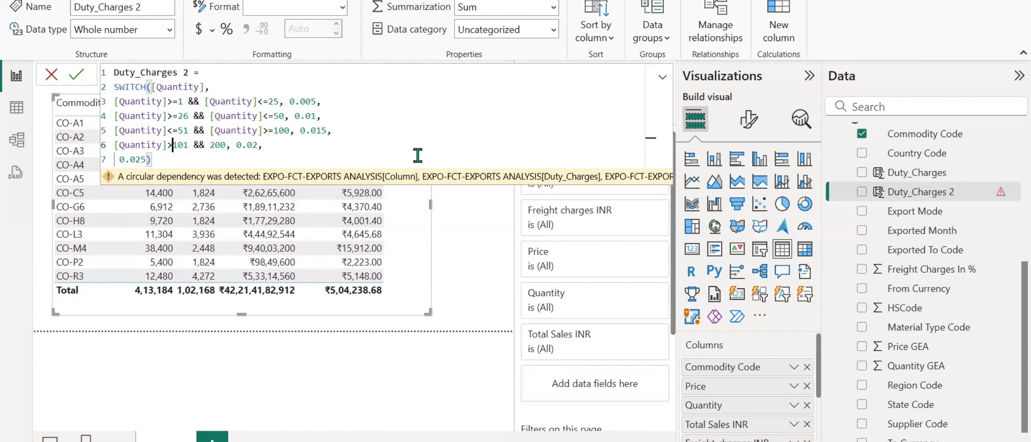
text(=)
key(Up)
key(Up)
key(Down)
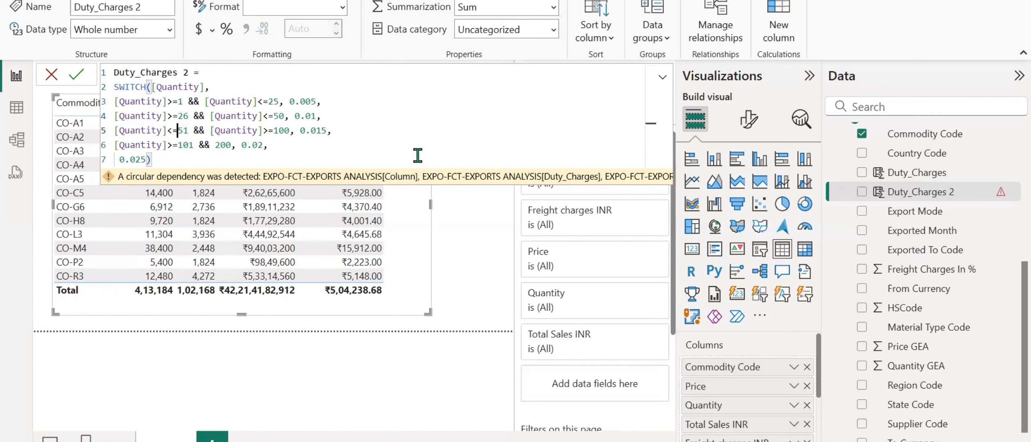
key(Left)
key(BackSpace)
text(>=101 && [Quantity]<=)
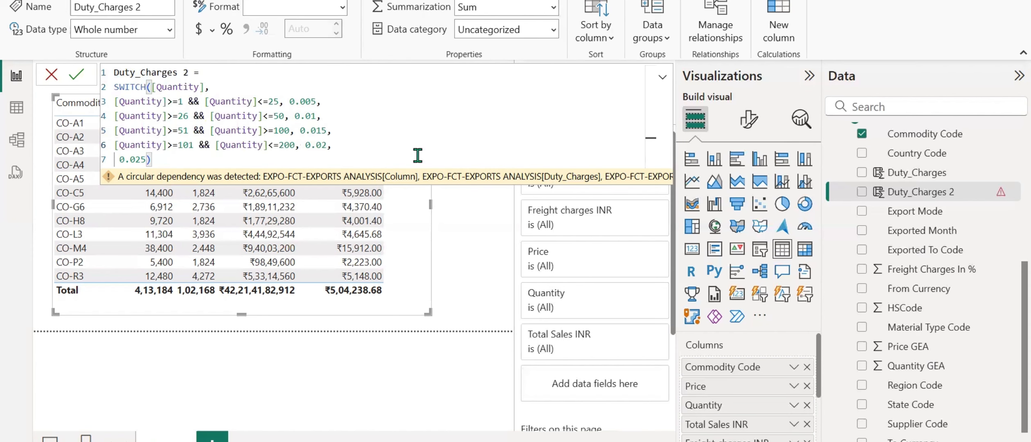
Complete the fourth SWITCH condition with "[Quantity]<=200" and commit the Duty_Charges 2 formula.
click(212, 163)
key(Return)
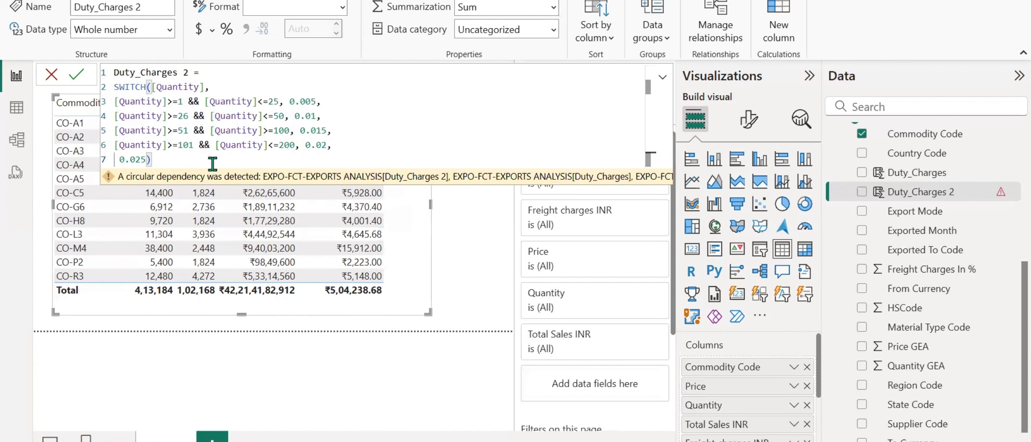
Discard the pending formula edit and delete the Duty_Charges 2 column from the model.
click(51, 75)
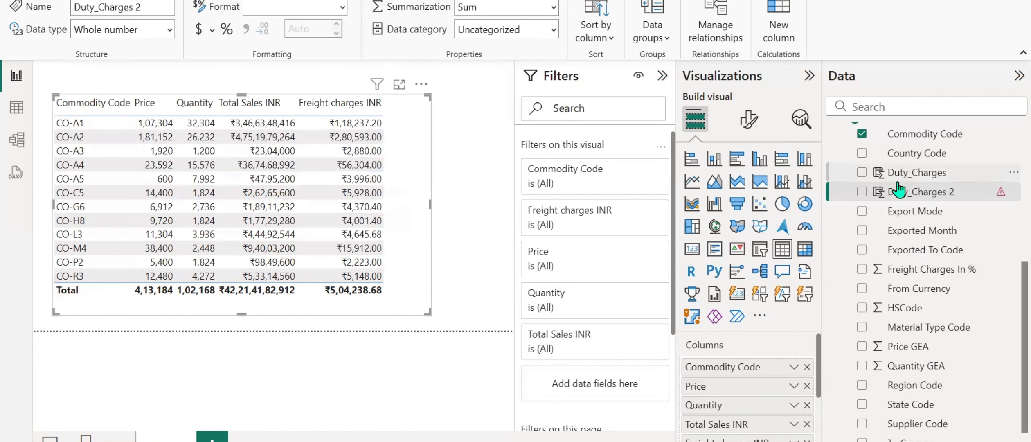
right_click(903, 196)
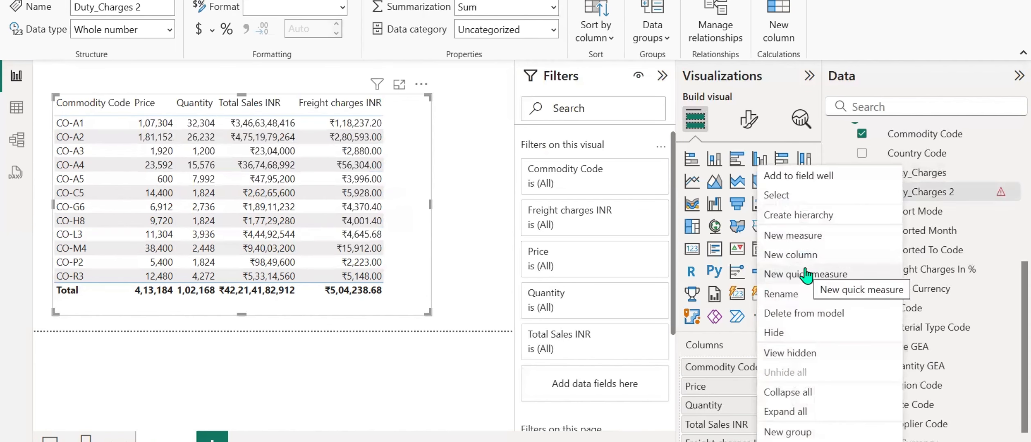
click(800, 313)
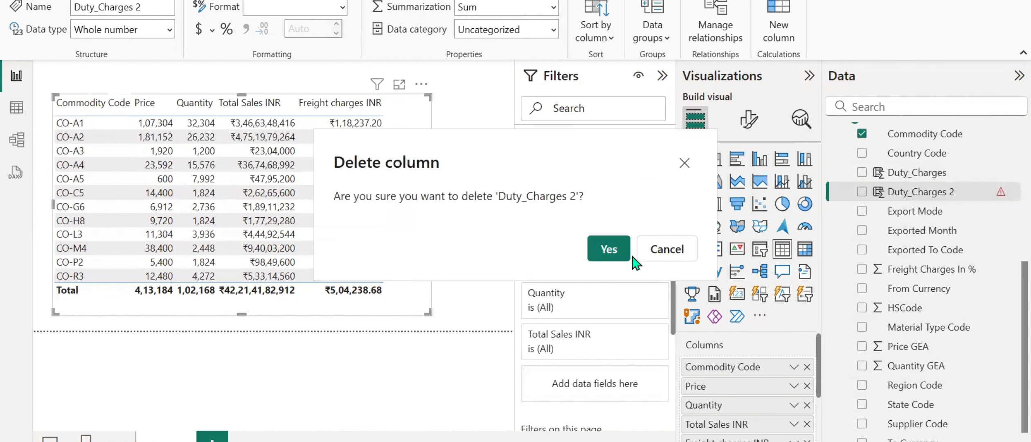
click(635, 264)
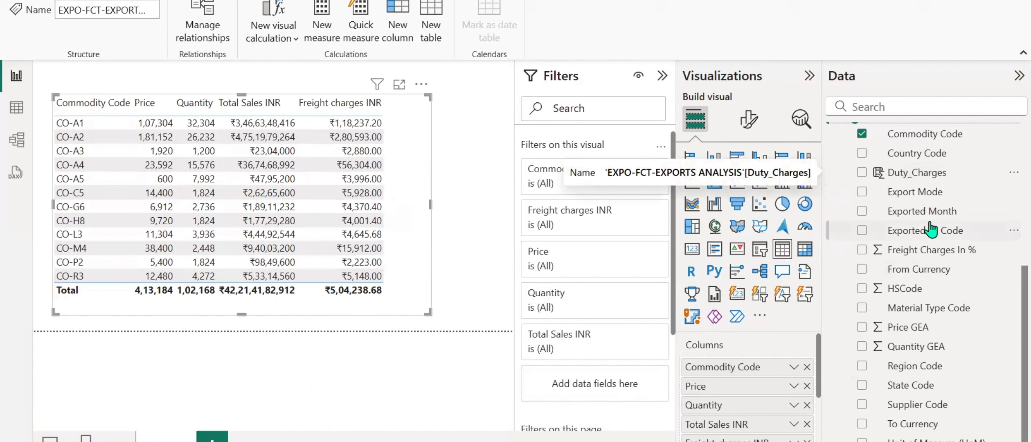
Show the EXPO-FCT-EXPORTS ANALYSIS rows as table data and examine the Duty_Charges column against Quantity GEA.
scroll(928, 241, up, 5)
scroll(920, 302, down, 5)
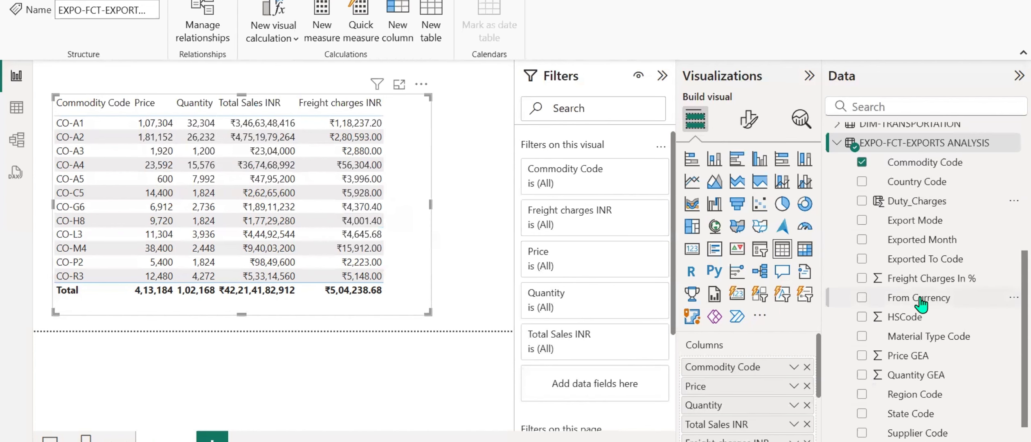
click(918, 203)
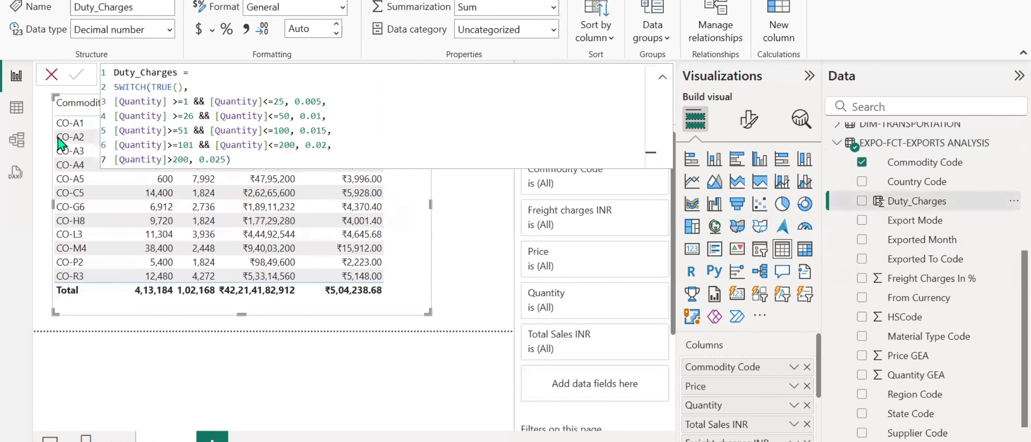
click(16, 112)
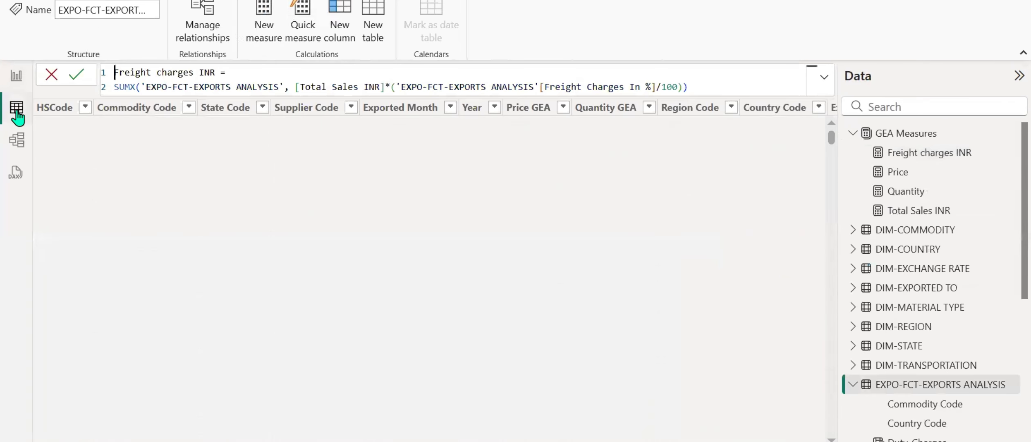
scroll(884, 321, down, 4)
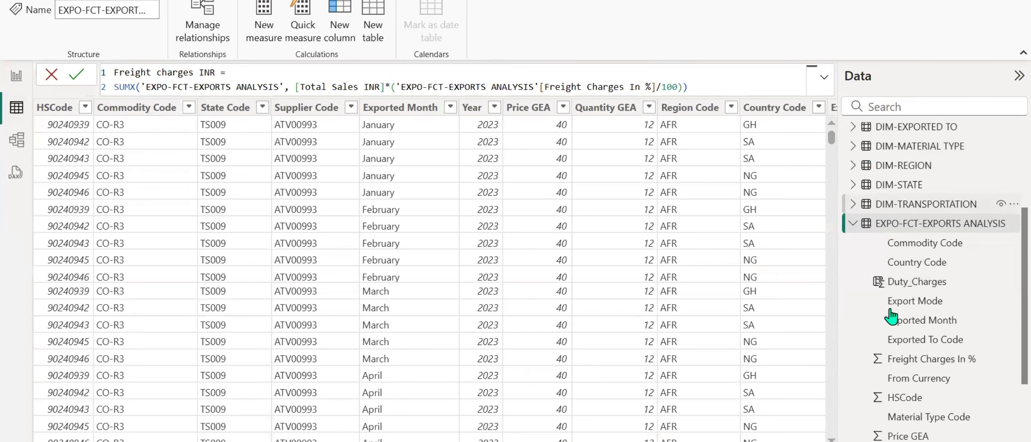
click(896, 284)
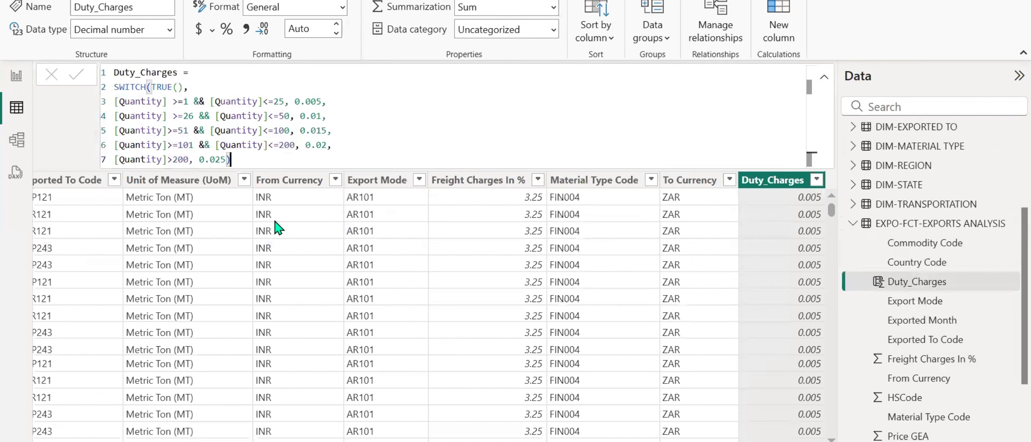
scroll(434, 311, left, 10)
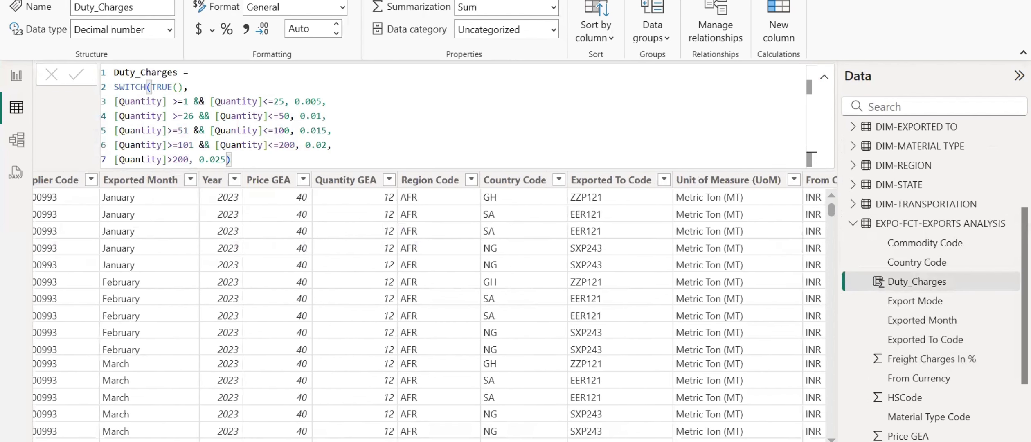
scroll(433, 310, left, 1)
scroll(434, 311, right, 1)
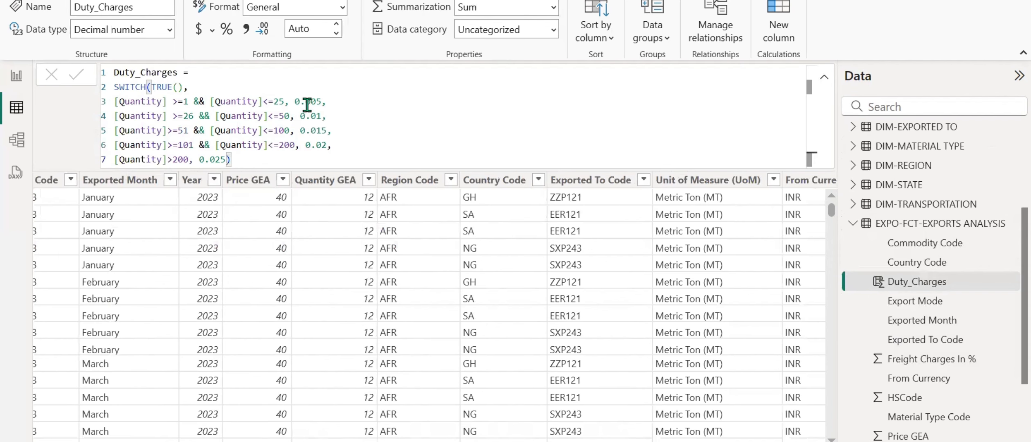
Filter Quantity GEA to 205 and check the Duty_Charges values of the matching rows.
click(356, 180)
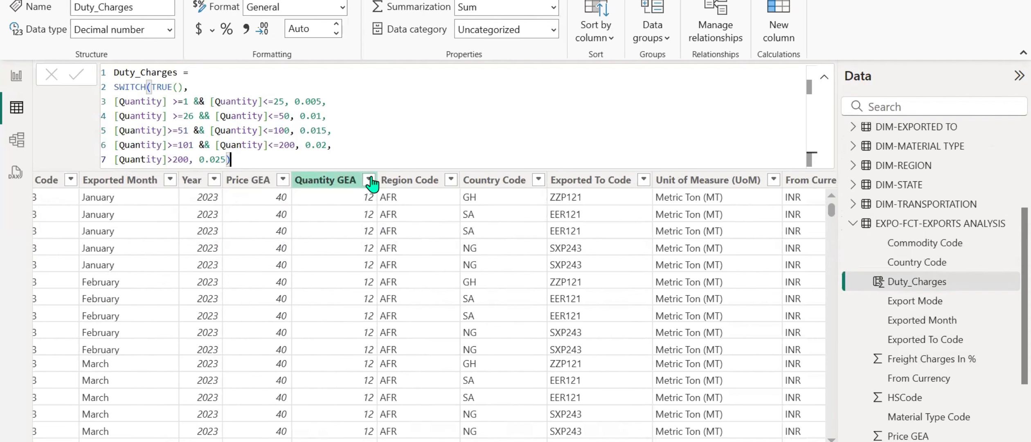
click(425, 151)
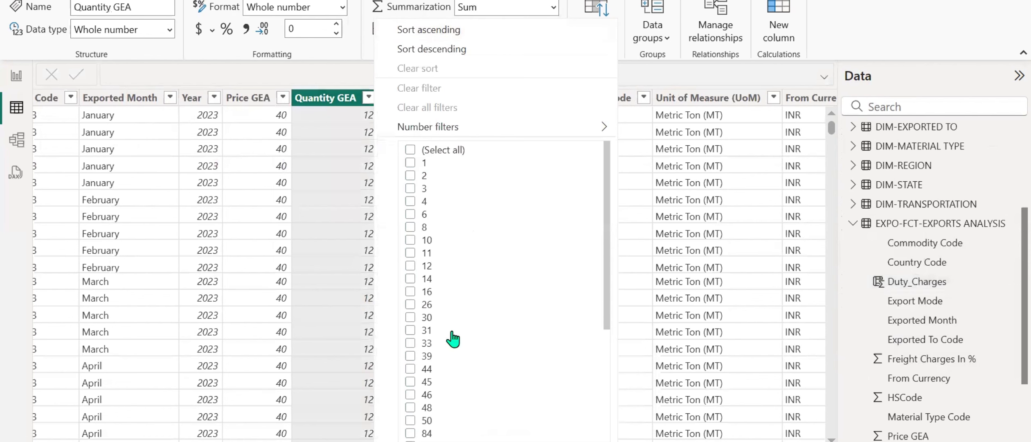
scroll(462, 356, down, 5)
click(410, 369)
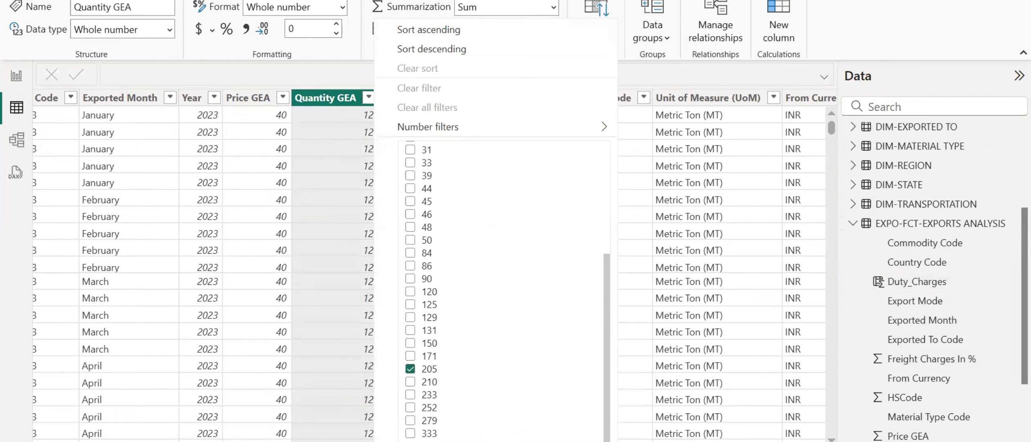
key(Return)
scroll(709, 427, right, 5)
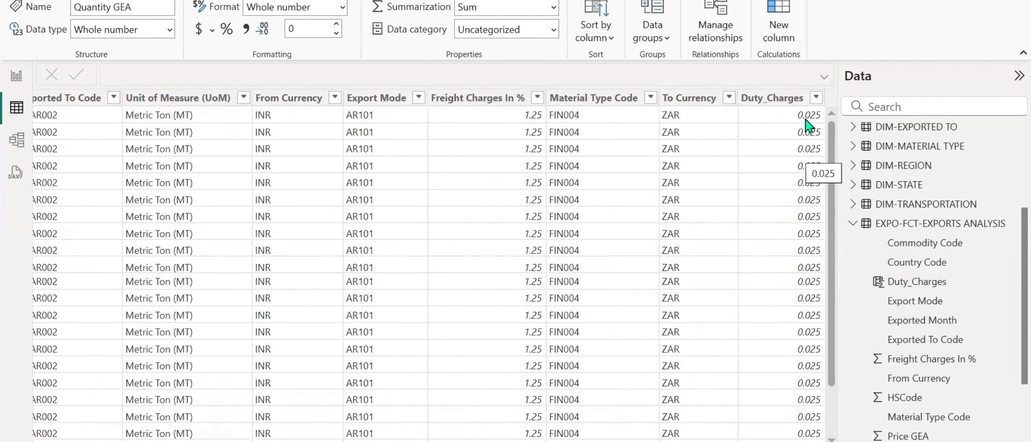
click(805, 125)
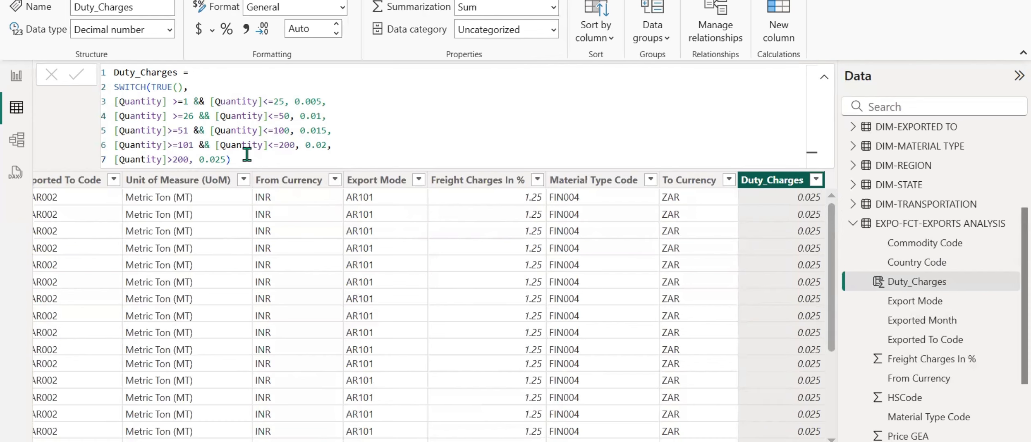
Clear all filters from the EXPO-FCT-EXPORTS ANALYSIS table.
right_click(375, 182)
click(414, 269)
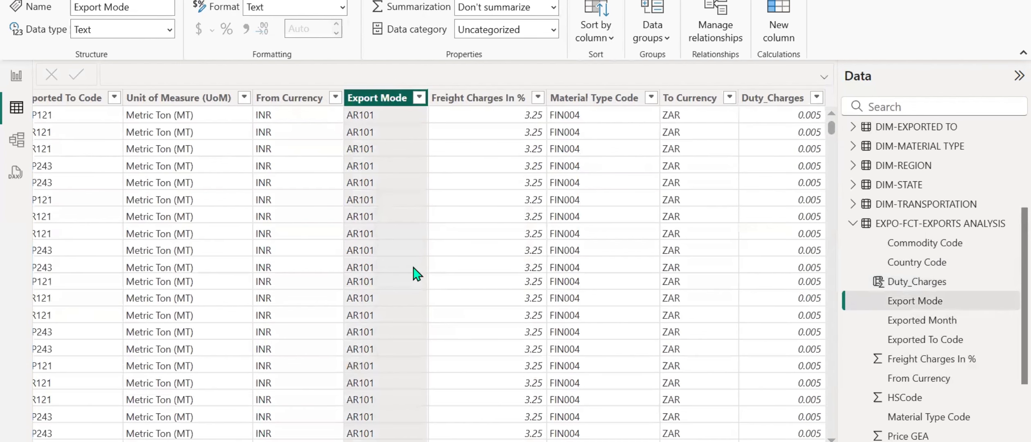
drag(603, 441, 604, 441)
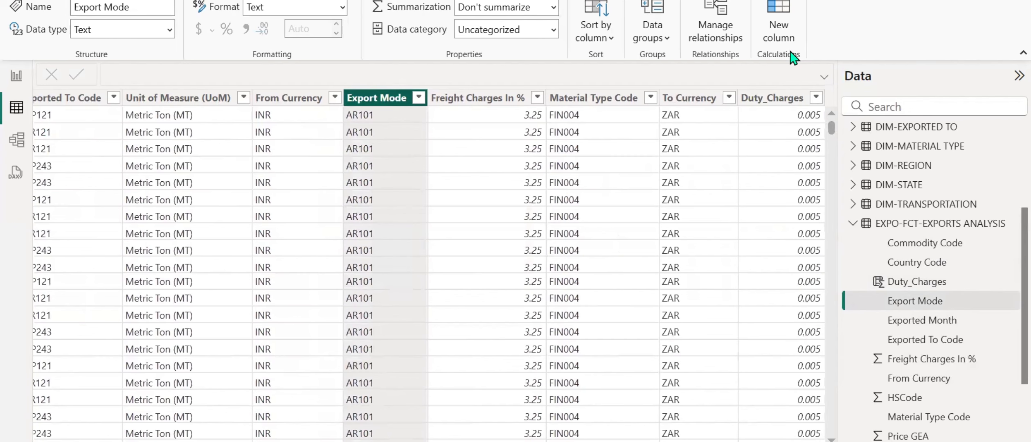
Switch to the Word requirements document and read the duty calculation under FOR ANALYSIS.
key(alt+Tab)
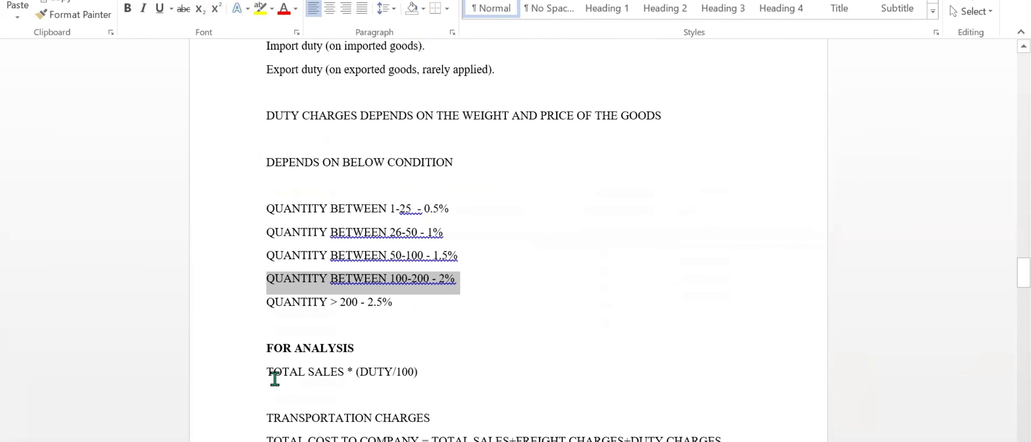
drag(266, 372, 422, 379)
click(395, 384)
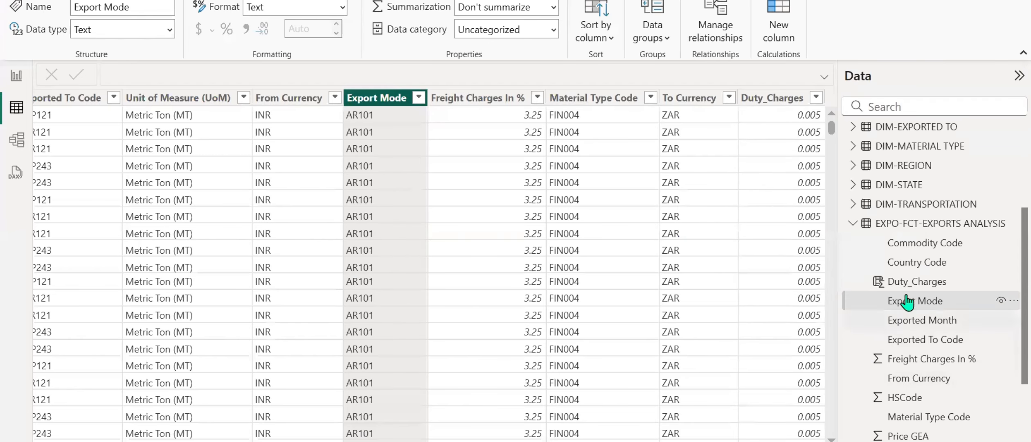
Insert "[Total Sales INR]*" after "TRUE()," in the Duty_Charges formula and commit it.
click(914, 281)
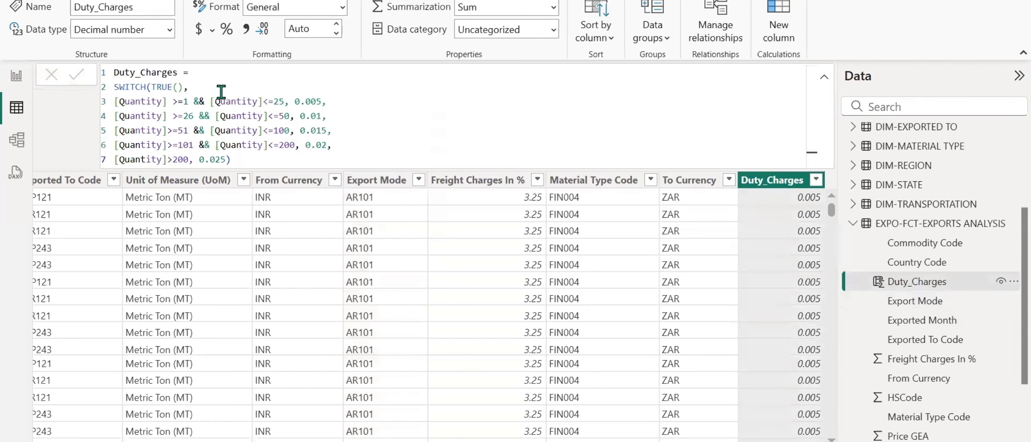
click(213, 86)
text([to)
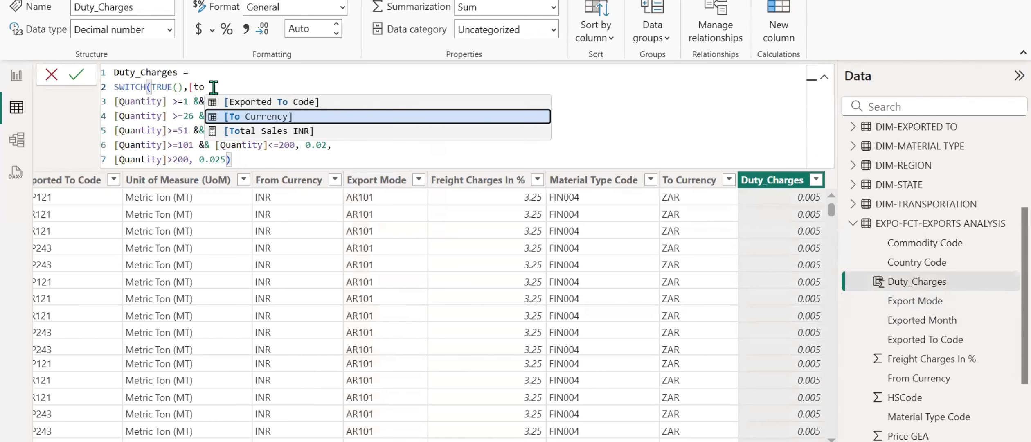
key(Down)
key(Tab)
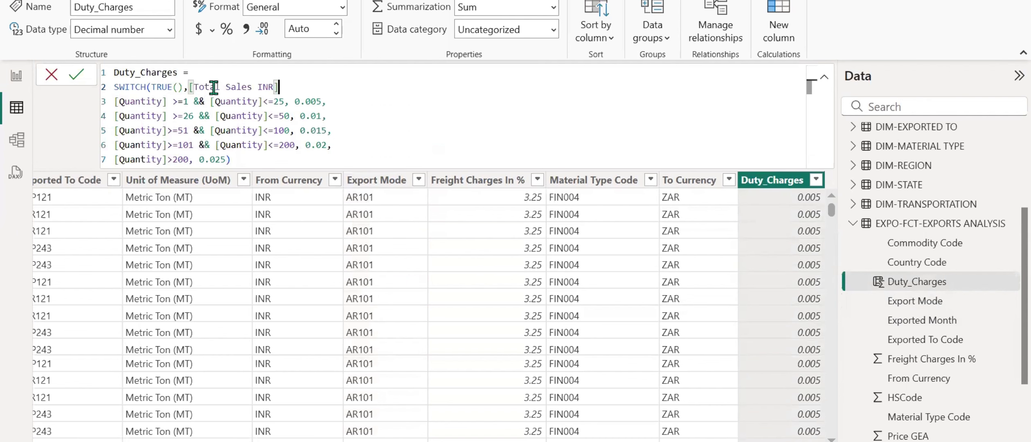
text(*)
key(Return)
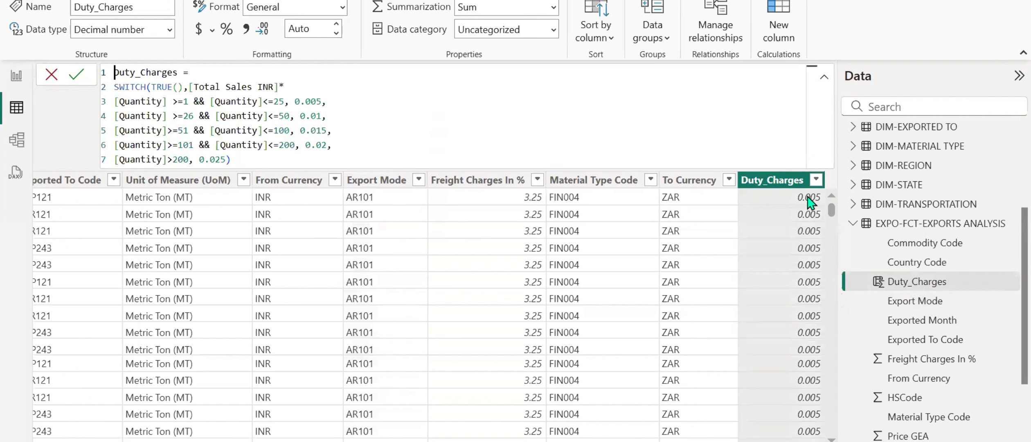
Check the distinct Duty_Charges values, and switch to the text editor notes to read the reference Duty_Charges formula.
click(816, 181)
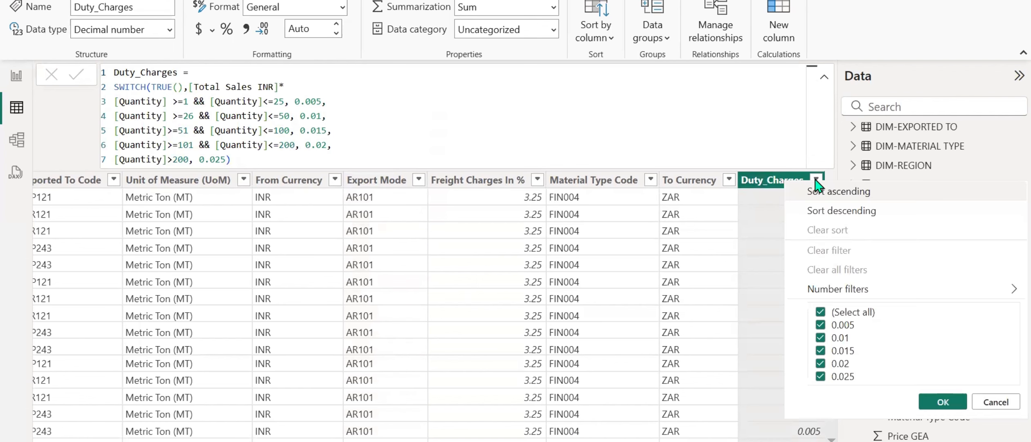
click(992, 402)
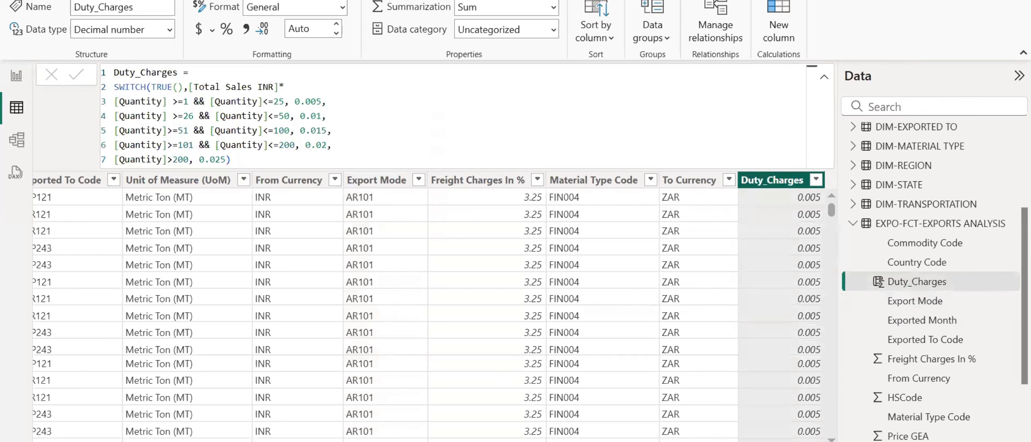
key(alt+Tab)
scroll(329, 106, up, 20)
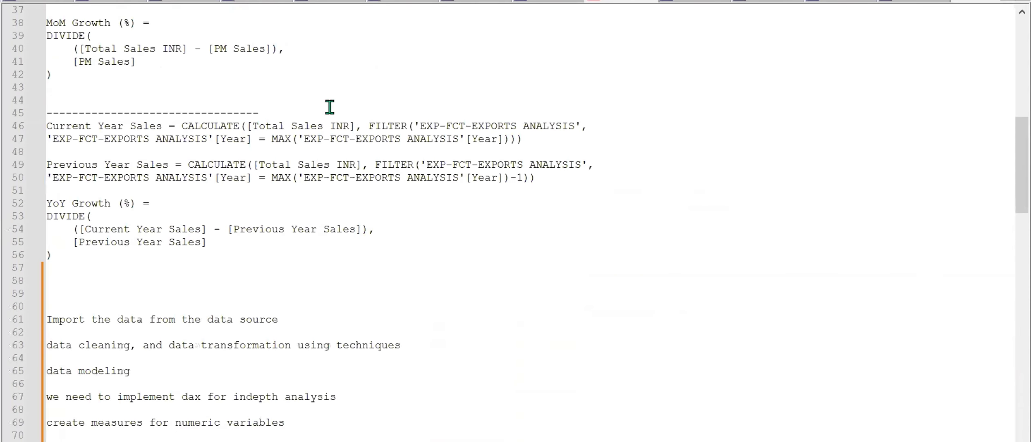
scroll(330, 107, up, 9)
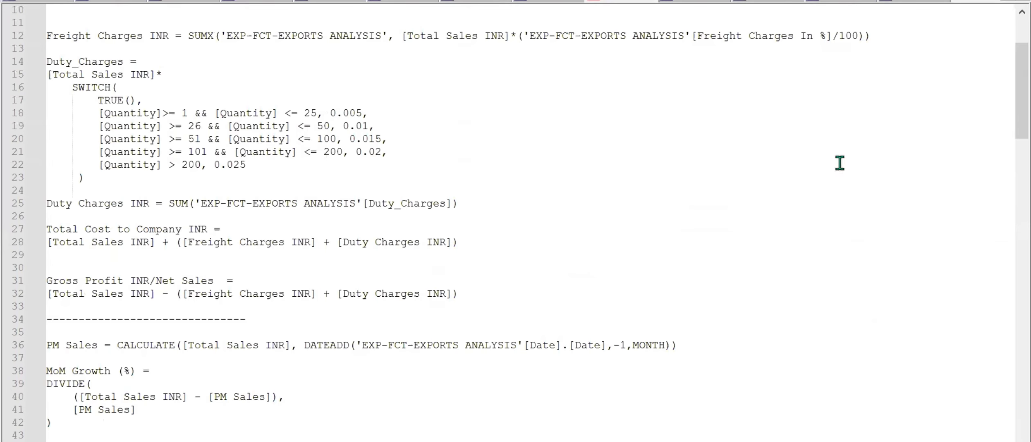
Back in Power BI, move "[Total Sales INR]*" in front of SWITCH in the Duty_Charges formula and commit it.
key(alt+Tab)
drag(285, 86, 188, 85)
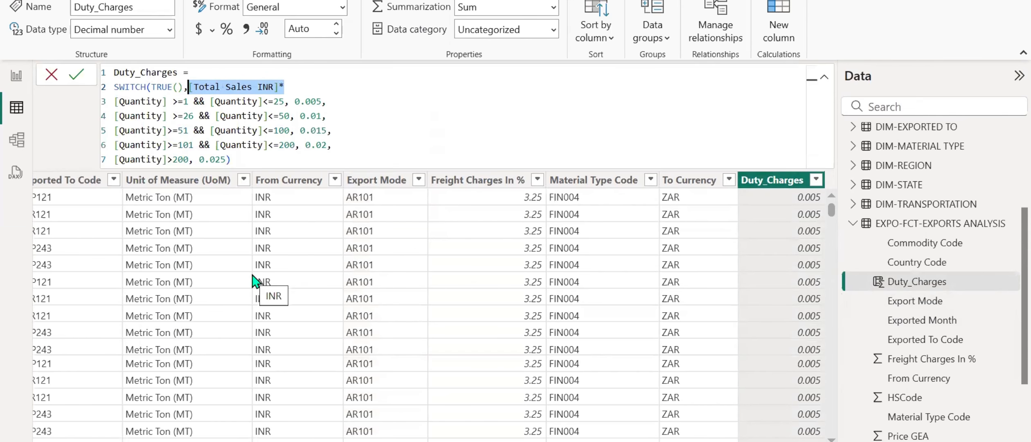
key(ctrl+x)
click(283, 72)
key(ctrl+v)
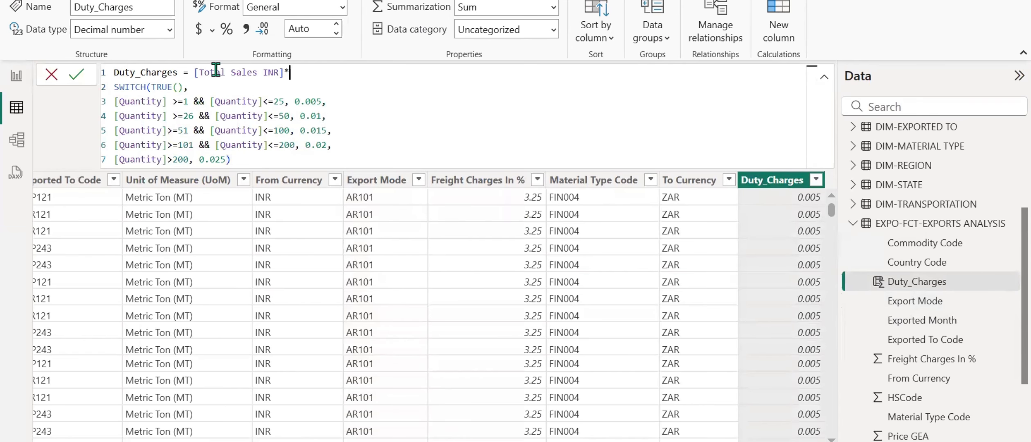
key(Return)
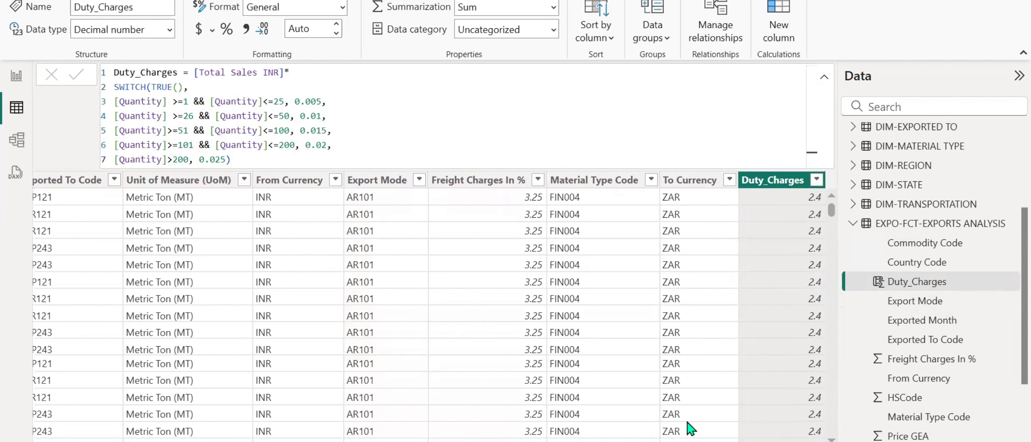
Compare the recalculated Duty_Charges values with the Price GEA and Quantity GEA columns.
scroll(433, 306, left, 10)
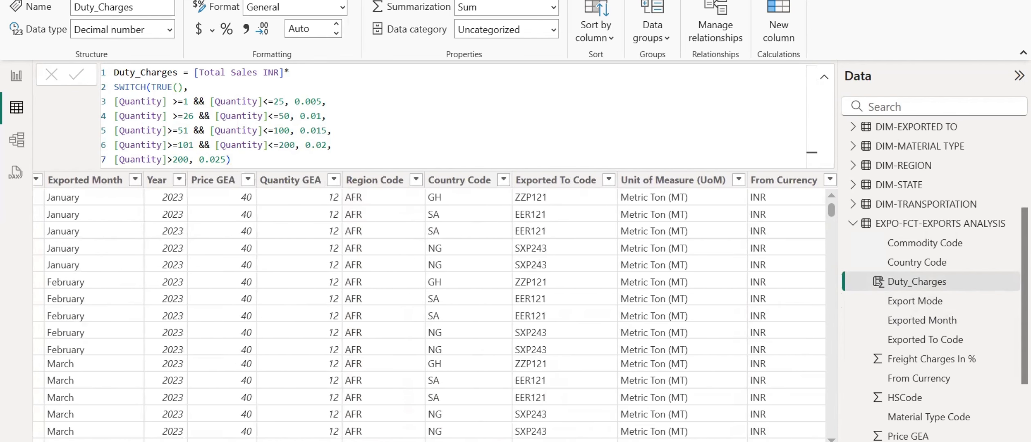
scroll(434, 306, left, 1)
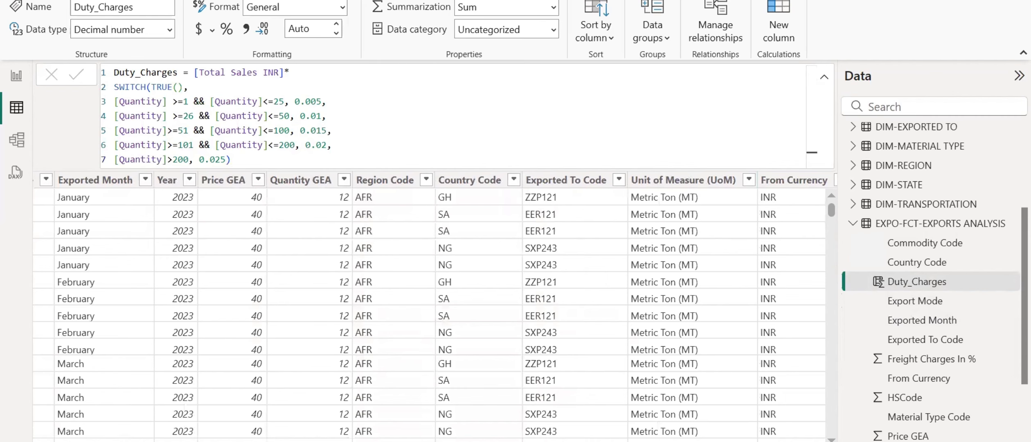
scroll(435, 305, right, 10)
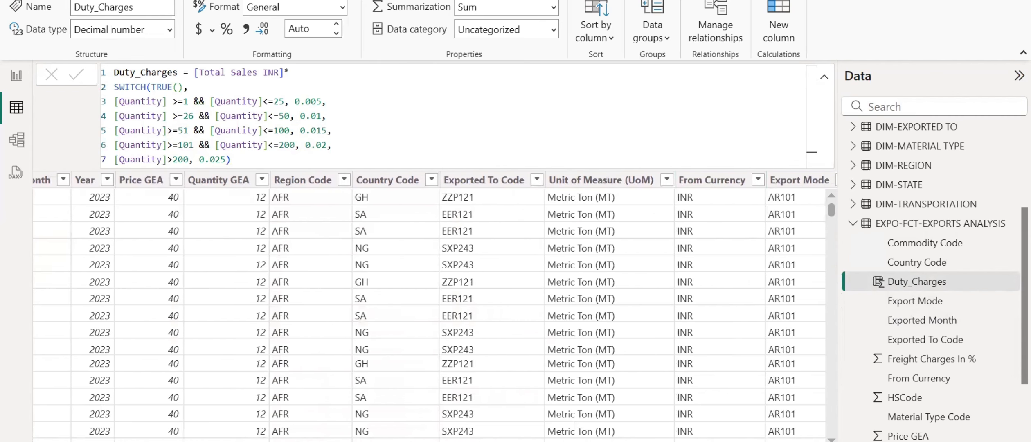
scroll(435, 306, right, 15)
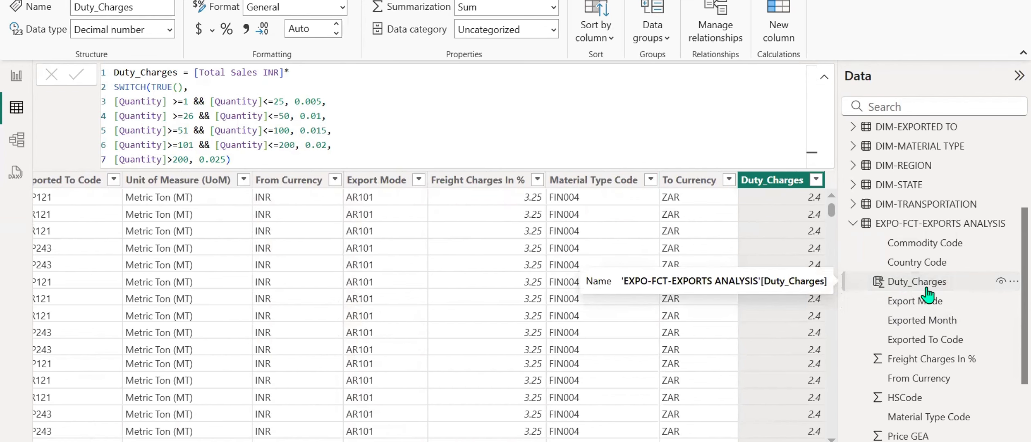
Create a measure in GEA Measures: Duty Charges = SUM('EXPO-FCT-EXPORTS ANALYSIS'[Duty_Charges]).
scroll(927, 294, up, 4)
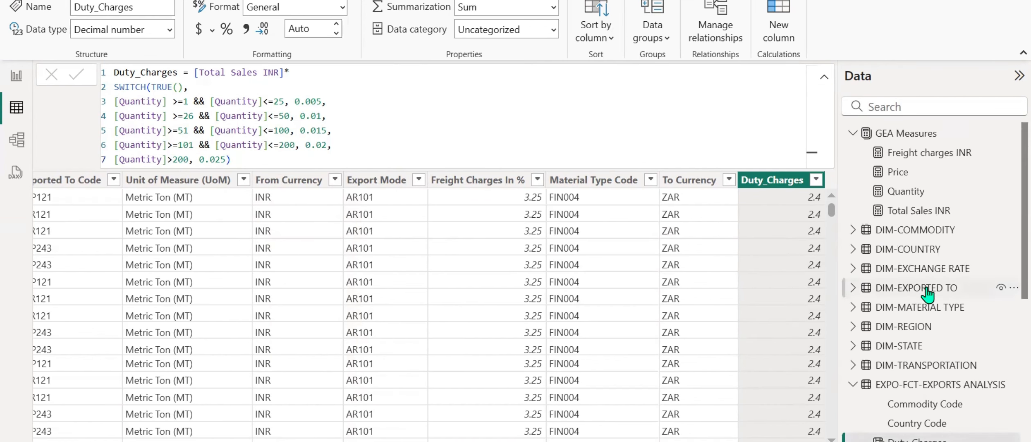
right_click(915, 191)
click(804, 207)
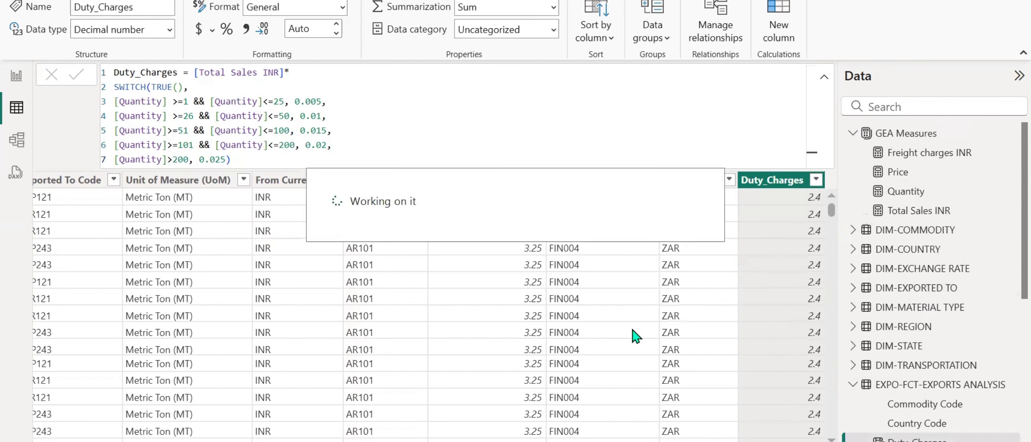
text(Duty Charges)
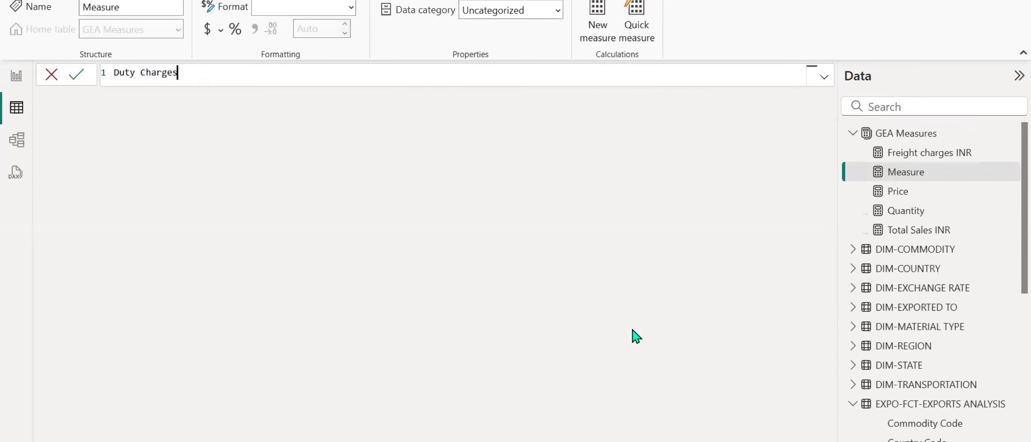
text( = SUM(duty)
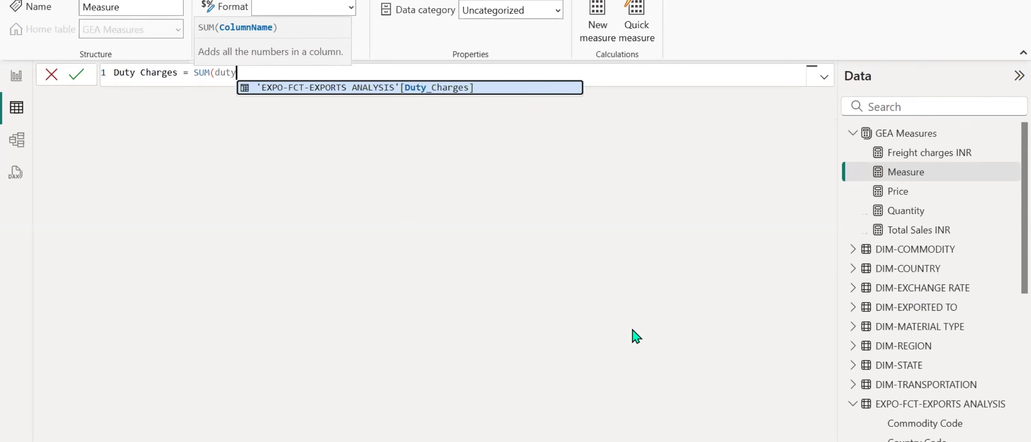
key(Tab)
text())
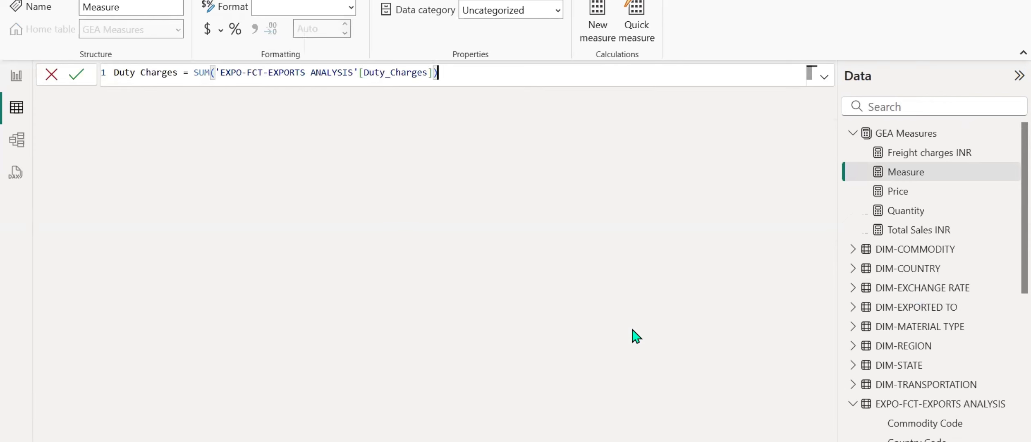
key(Return)
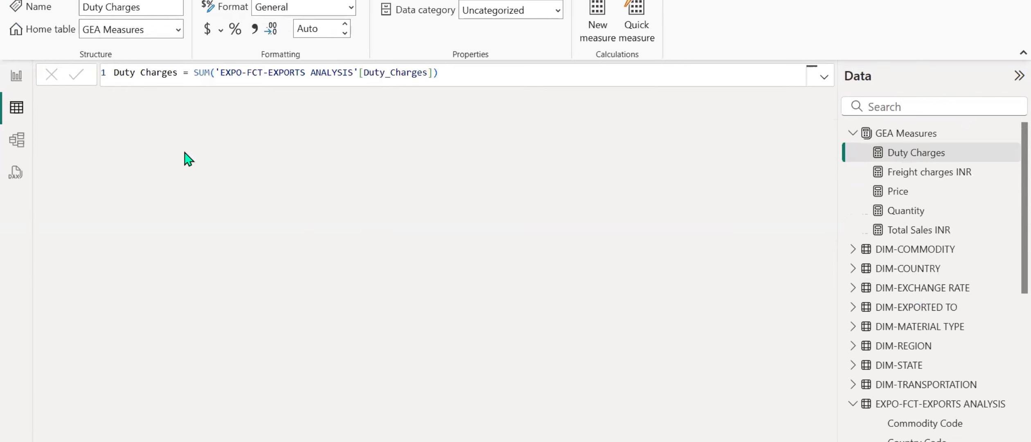
Add the Duty_Charges field of EXPO-FCT-EXPORTS ANALYSIS to the report's table visual and widen the visual to fit it.
click(16, 77)
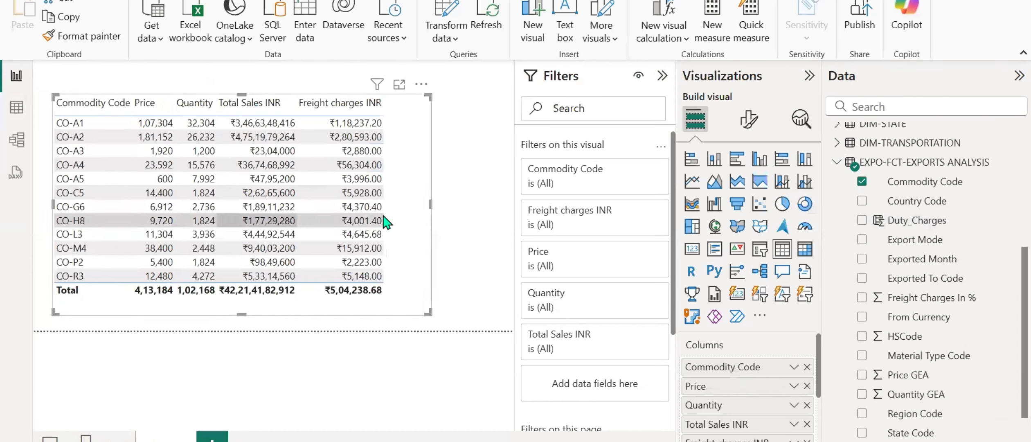
click(862, 220)
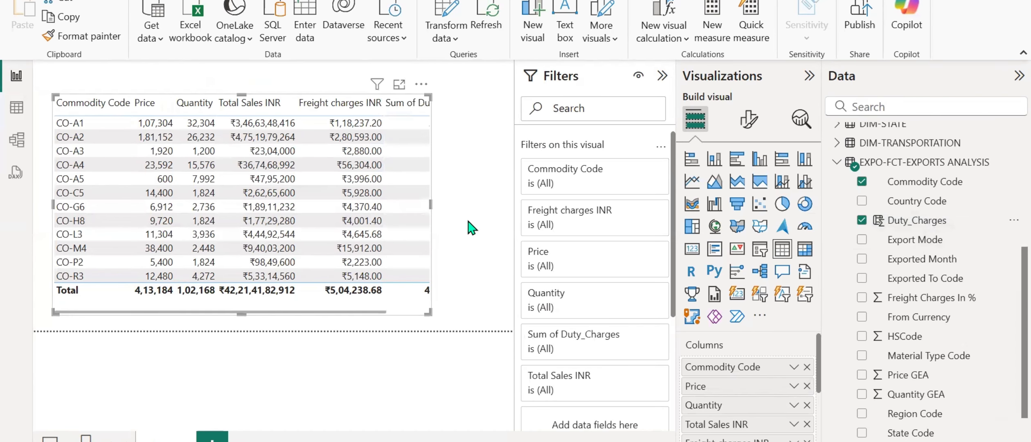
drag(431, 206, 504, 207)
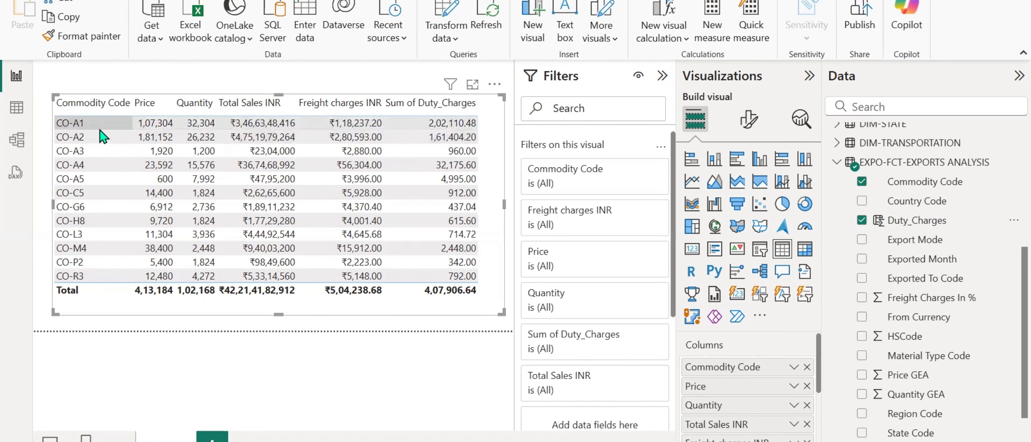
Insert Commodity from DIM-COMMODITY after Commodity Code in the table visual, and check the table relationships in the model view.
click(837, 162)
click(837, 133)
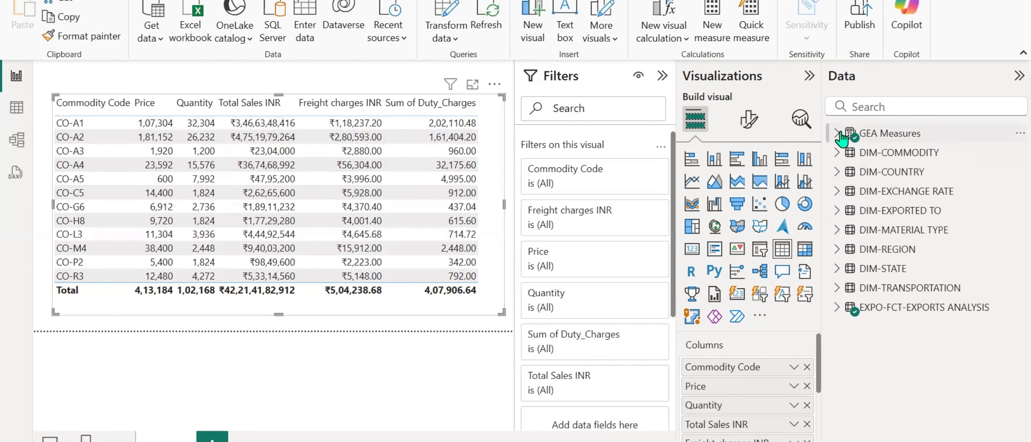
click(837, 153)
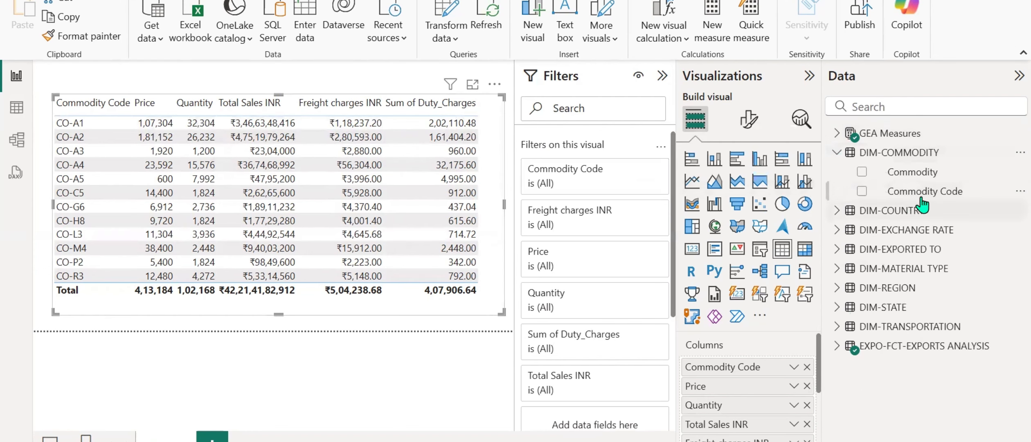
drag(924, 174, 790, 381)
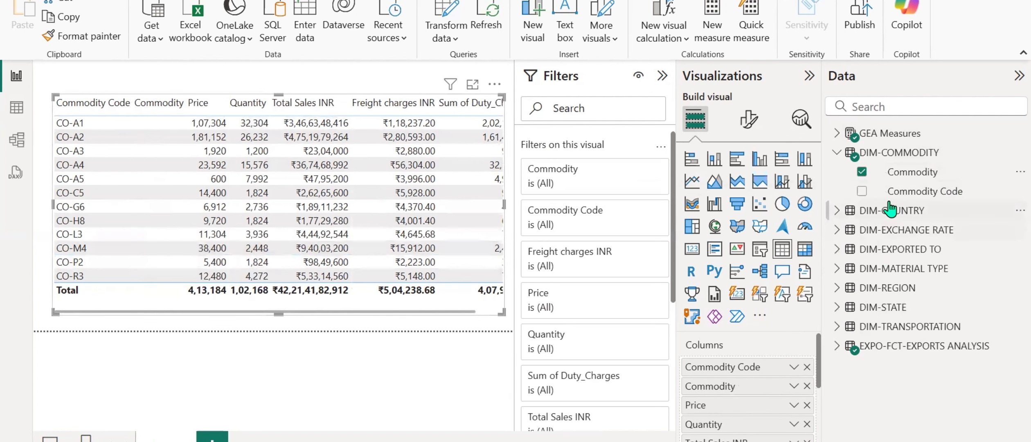
click(833, 346)
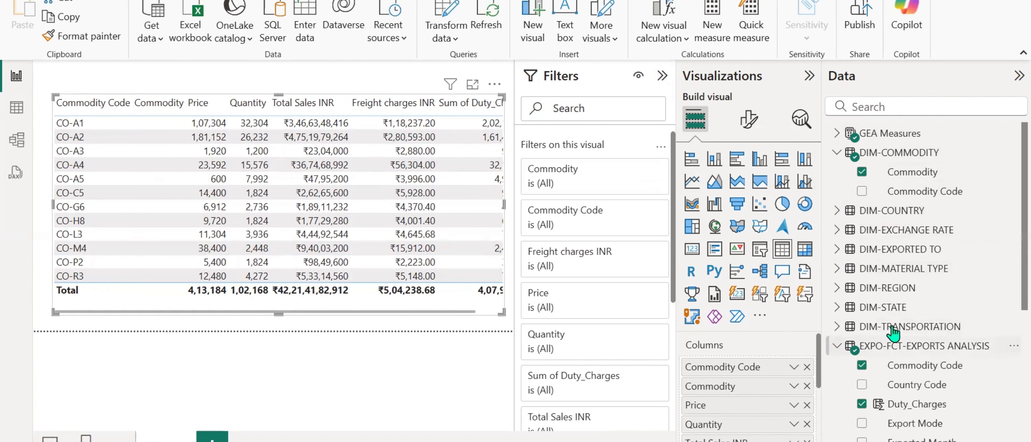
scroll(892, 331, down, 3)
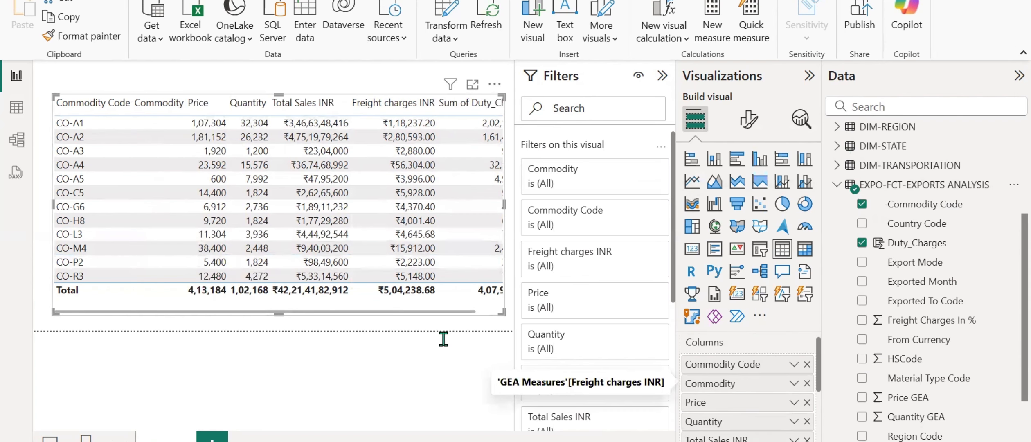
click(16, 139)
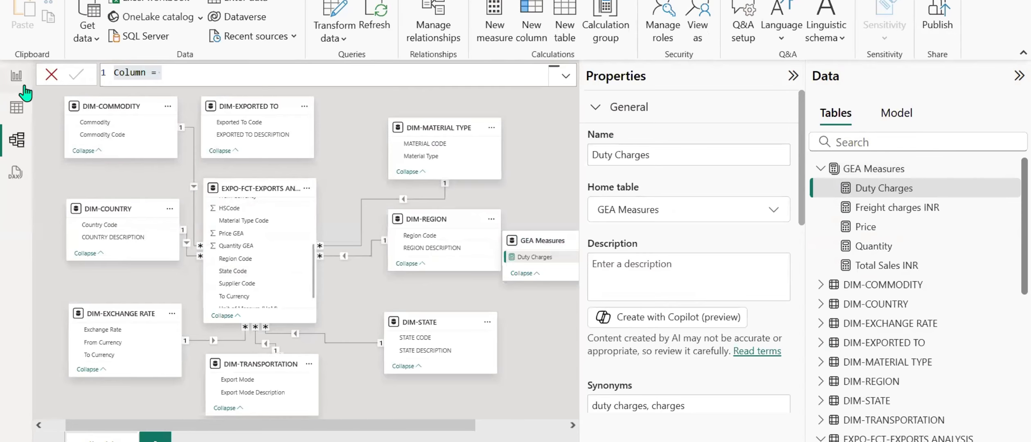
click(16, 75)
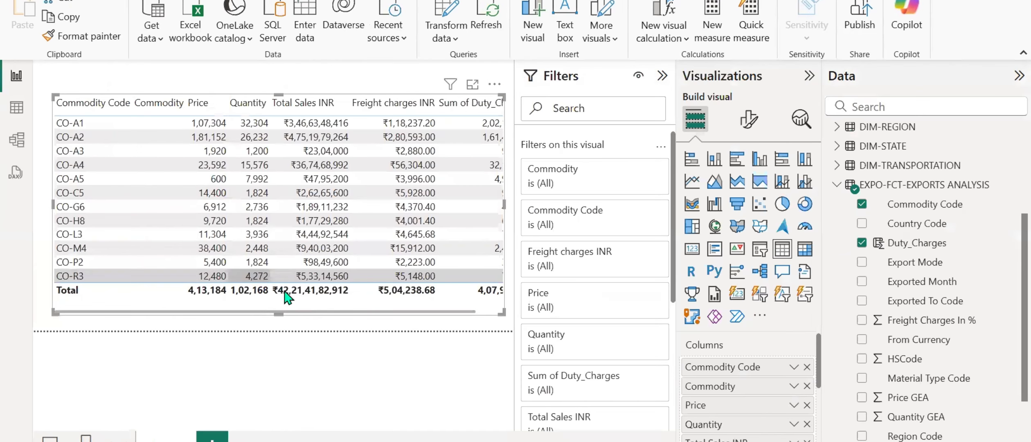
Remove the Commodity Code and Commodity columns from the table visual.
click(806, 367)
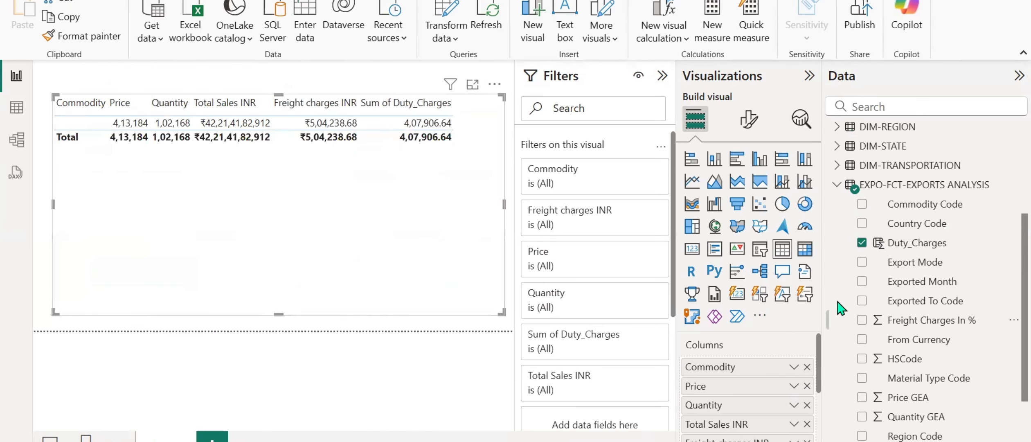
scroll(878, 265, up, 3)
scroll(880, 328, up, 3)
scroll(879, 342, down, 4)
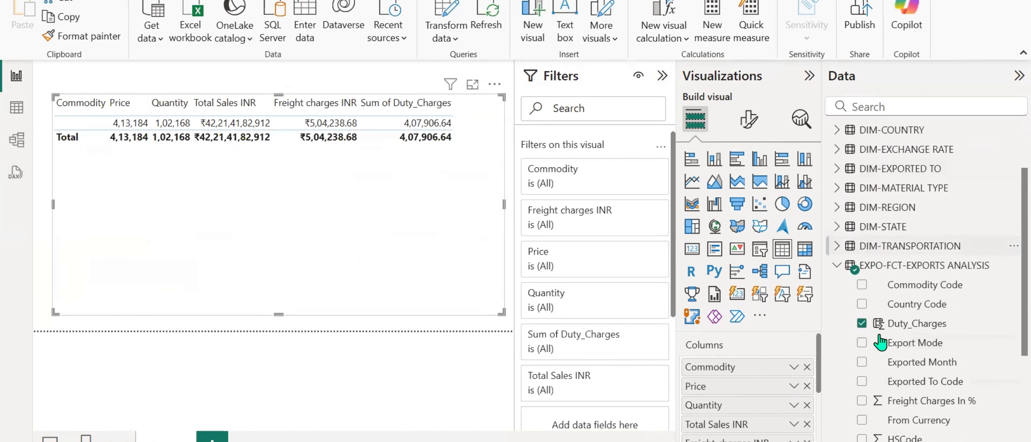
click(807, 366)
Try Commodity from DIM-COMMODITY again as the first column of the table visual, and remove it.
scroll(896, 323, up, 3)
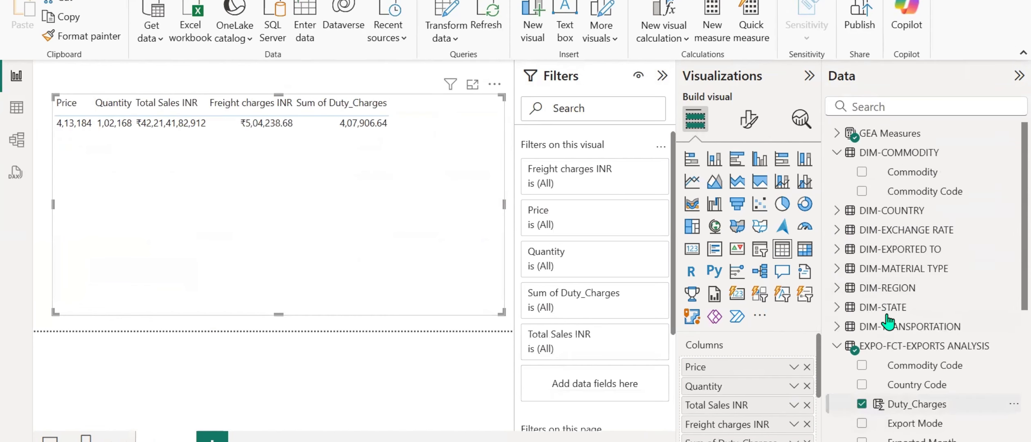
drag(912, 171, 720, 366)
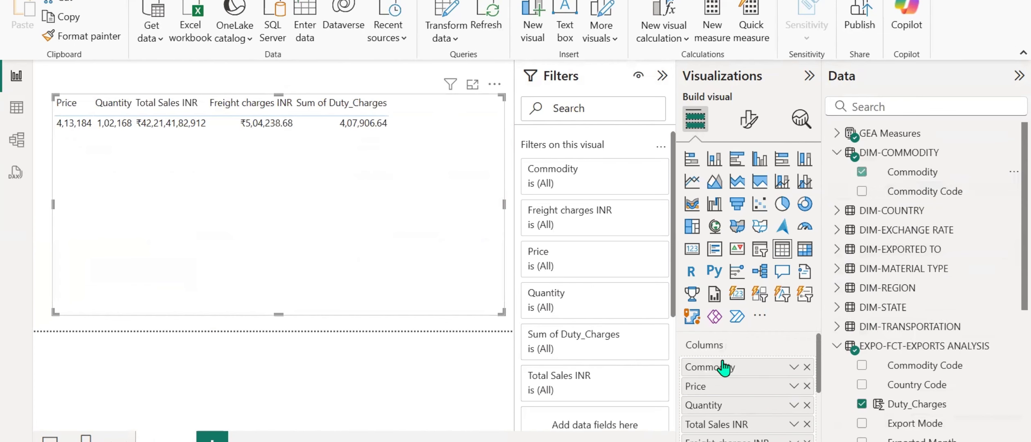
click(807, 367)
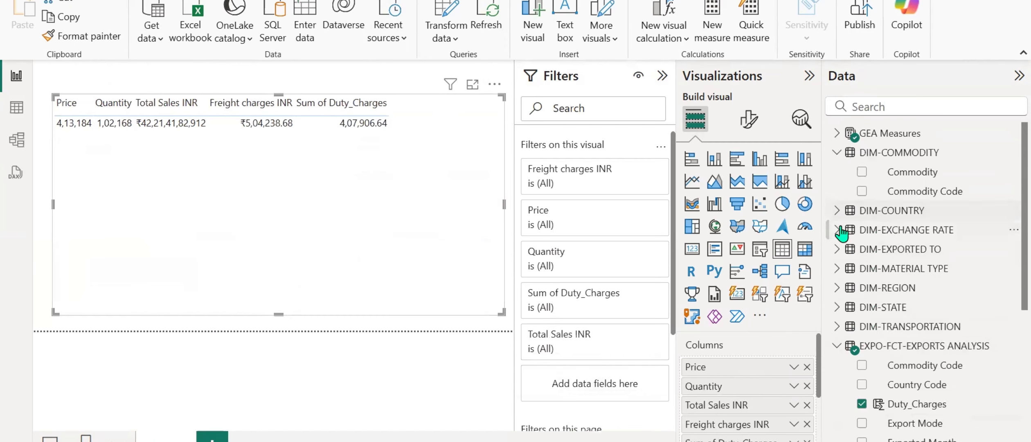
Add Material Type from DIM-MATERIAL TYPE as the first column of the table visual.
click(837, 268)
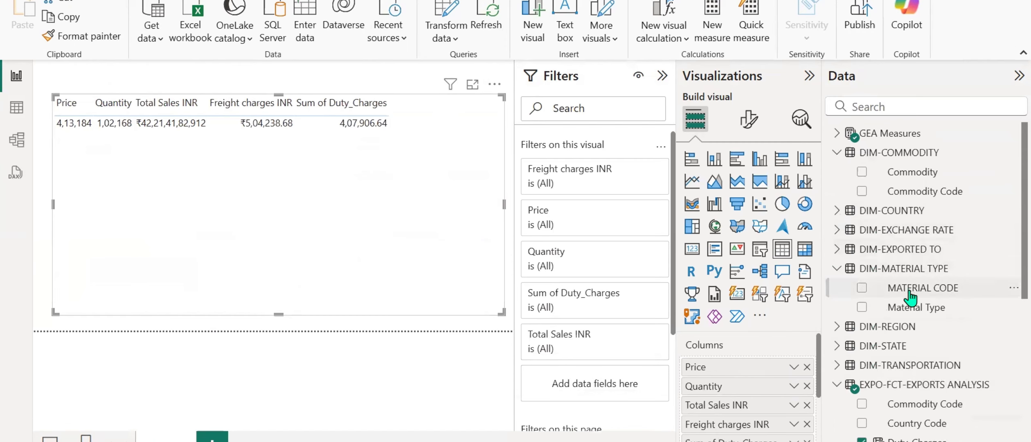
drag(912, 307, 745, 366)
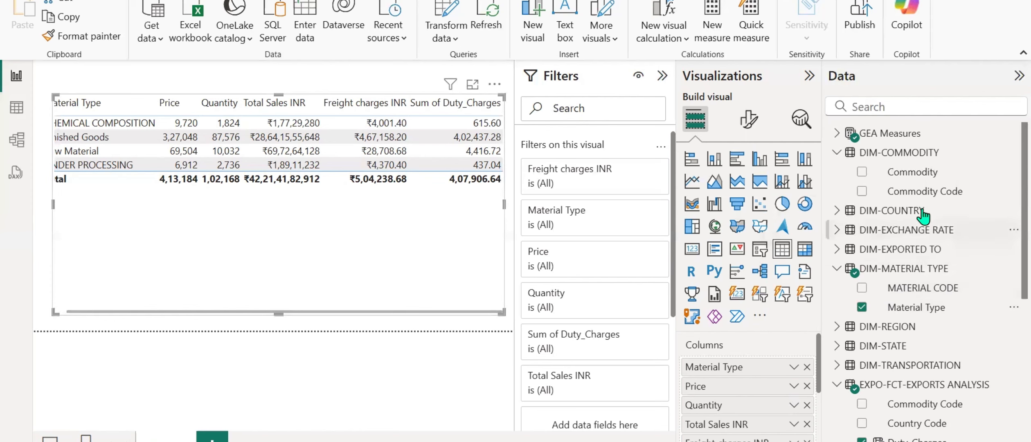
Compare the Commodity and Commodity Code fields of DIM-COMMODITY with Commodity Code in EXPO-FCT-EXPORTS ANALYSIS.
click(914, 175)
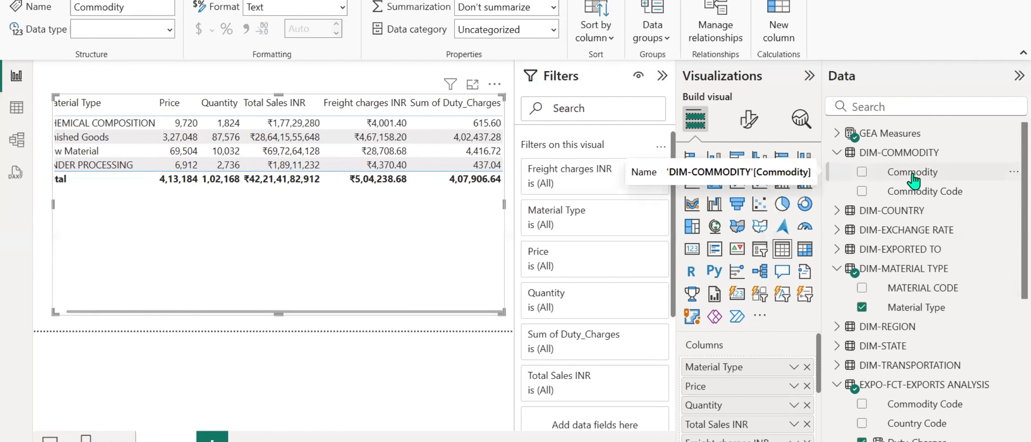
scroll(910, 245, down, 4)
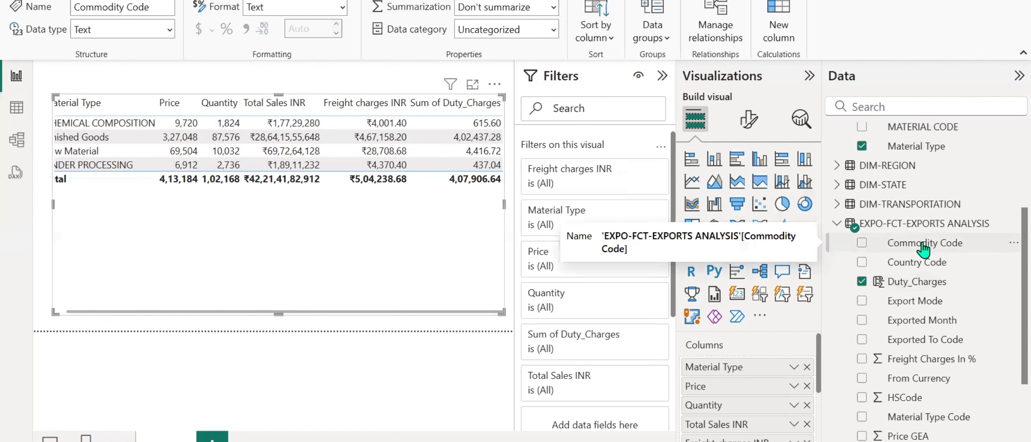
scroll(923, 247, up, 2)
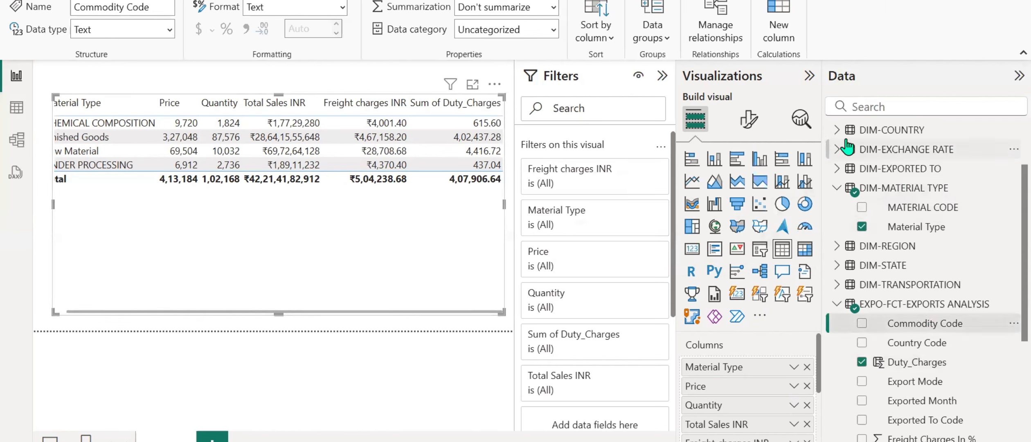
scroll(848, 176, up, 2)
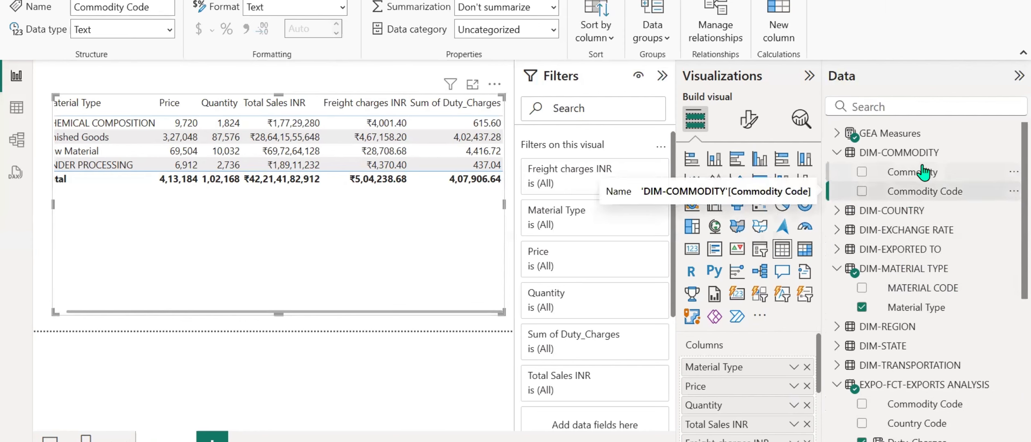
click(858, 170)
Open the relationship between EXPO-FCT-EXPORTS ANALYSIS and DIM-COMMODITY in the relationship editor and compare the Commodity Code values on both sides.
click(15, 141)
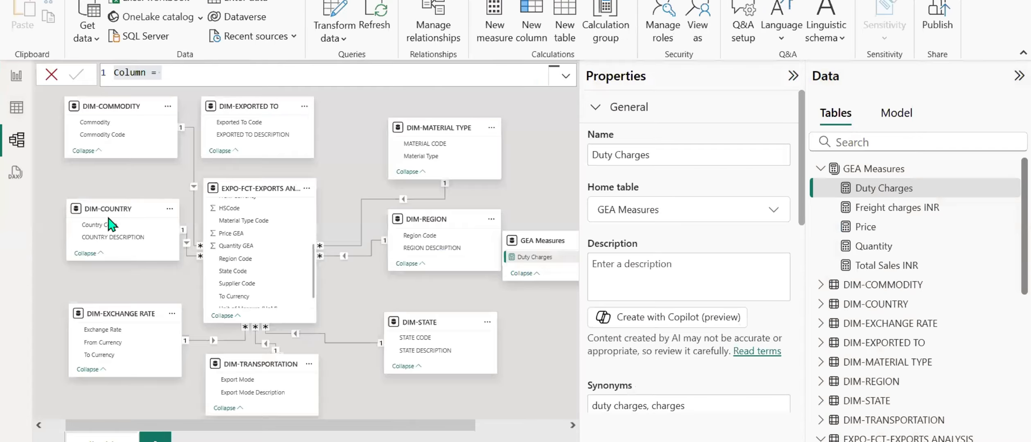
click(195, 189)
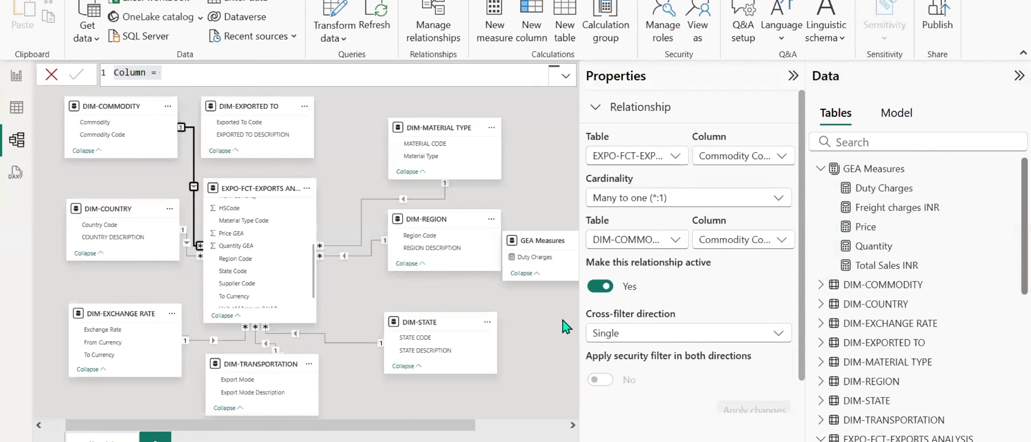
scroll(606, 327, down, 3)
scroll(606, 327, up, 3)
scroll(640, 317, down, 1)
scroll(640, 317, up, 1)
scroll(640, 317, down, 2)
click(733, 400)
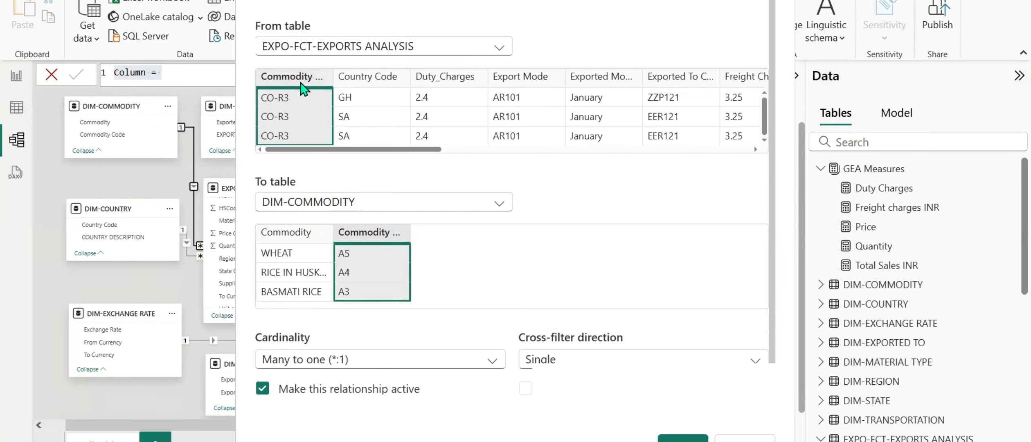
drag(408, 150, 391, 214)
click(672, 437)
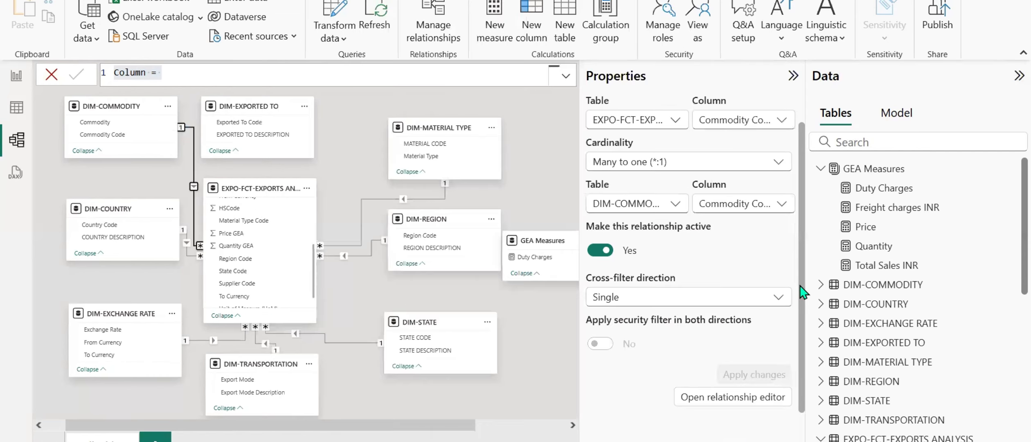
Show the rows of the EXPO-FCT-EXPORTS ANALYSIS table in Table view and look through its columns.
click(19, 117)
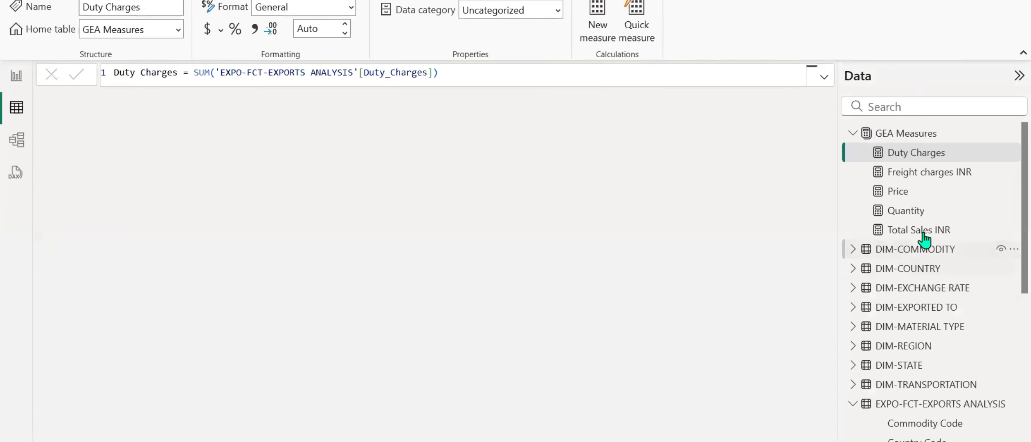
scroll(910, 193, down, 6)
scroll(902, 249, up, 2)
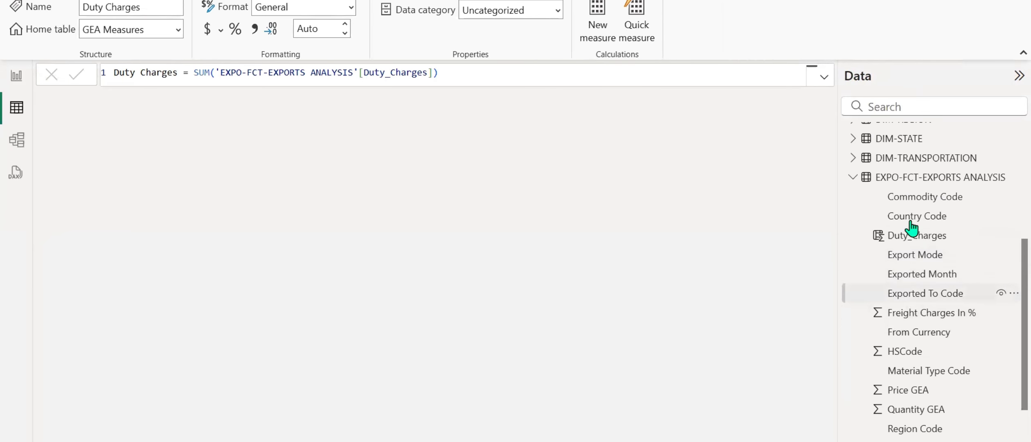
click(934, 177)
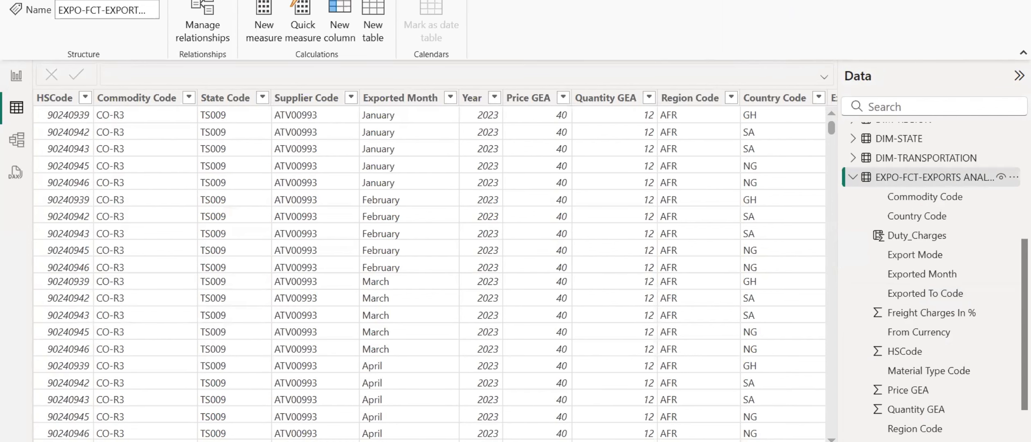
scroll(429, 270, right, 10)
scroll(429, 270, left, 10)
Add a calculated column to EXPO-FCT-EXPORTS ANALYSIS: Commodity Code New = RIGHT('EXPO-FCT-EXPORTS ANALYSIS'[Commodity Code], 2).
right_click(914, 237)
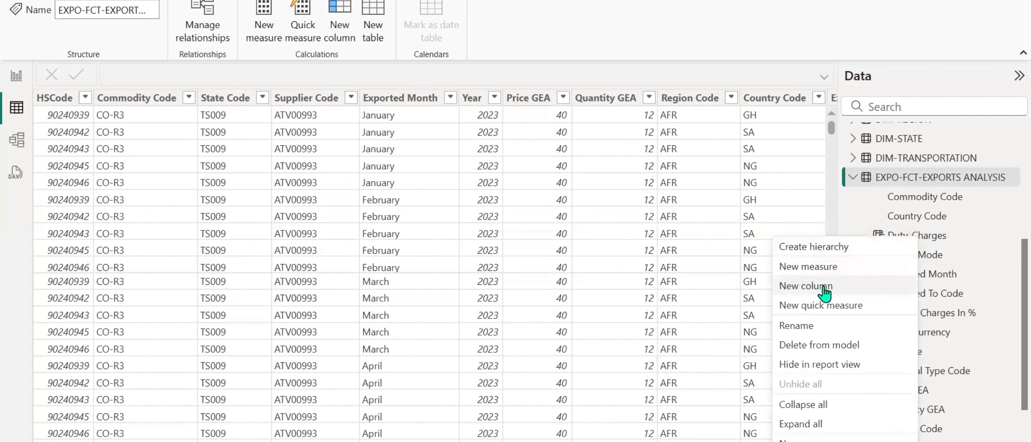
key(Escape)
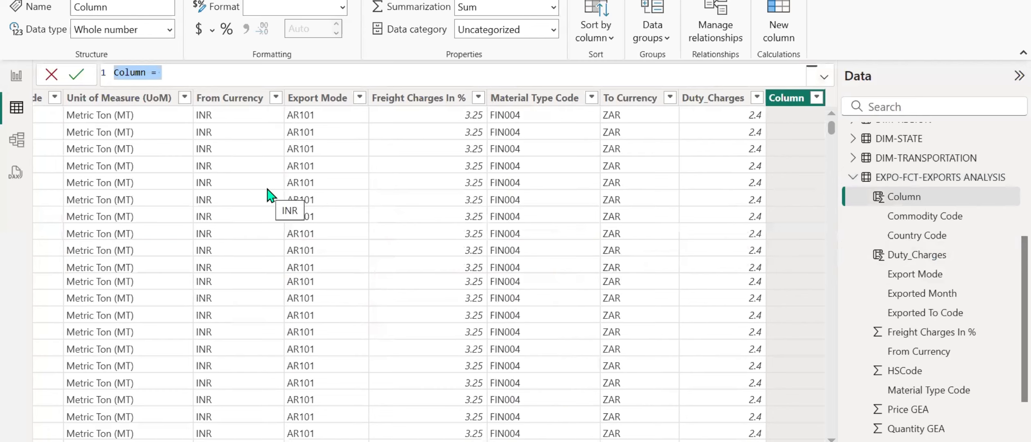
text(Commodity Code)
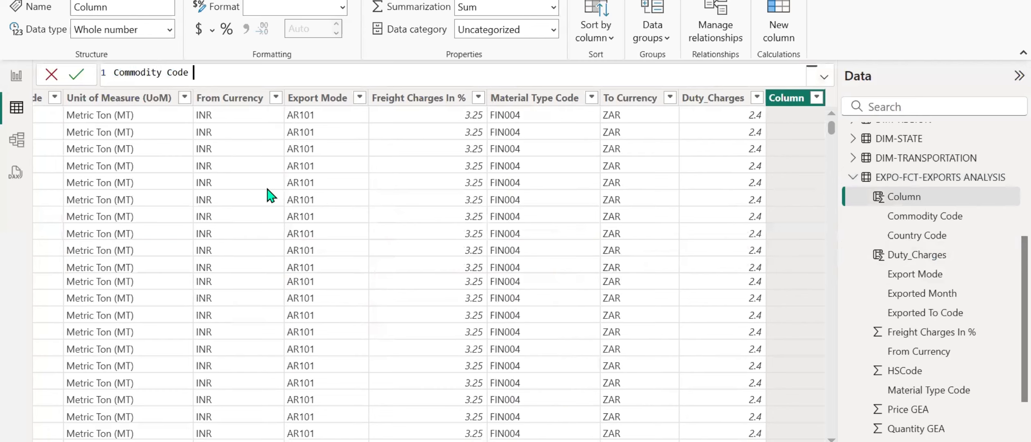
text( New = RIGHT()
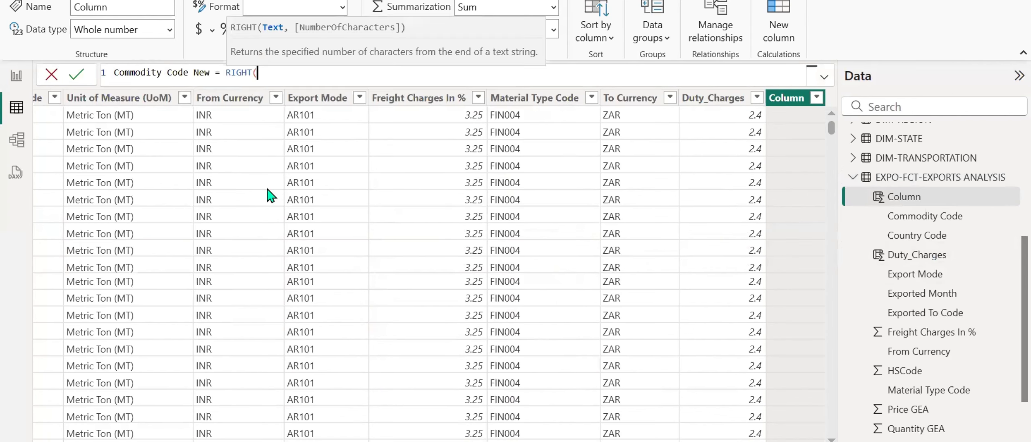
text(commo)
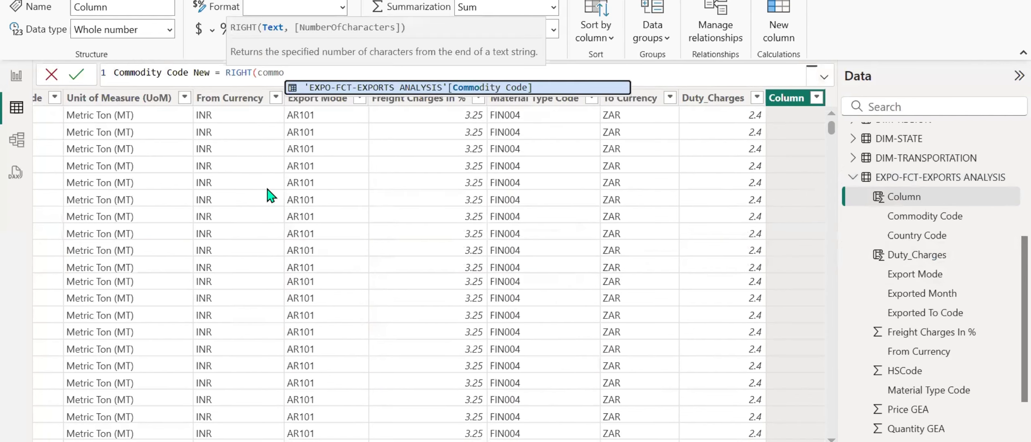
key(Tab)
text(, 2)
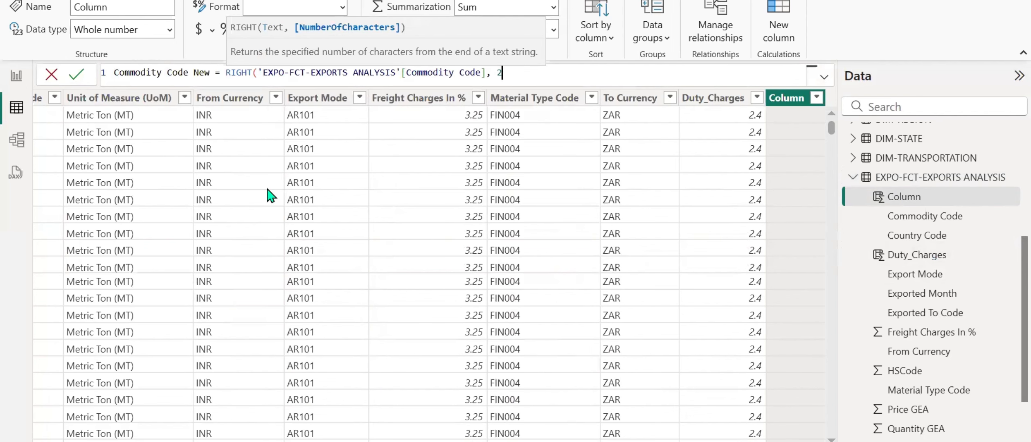
text())
key(Return)
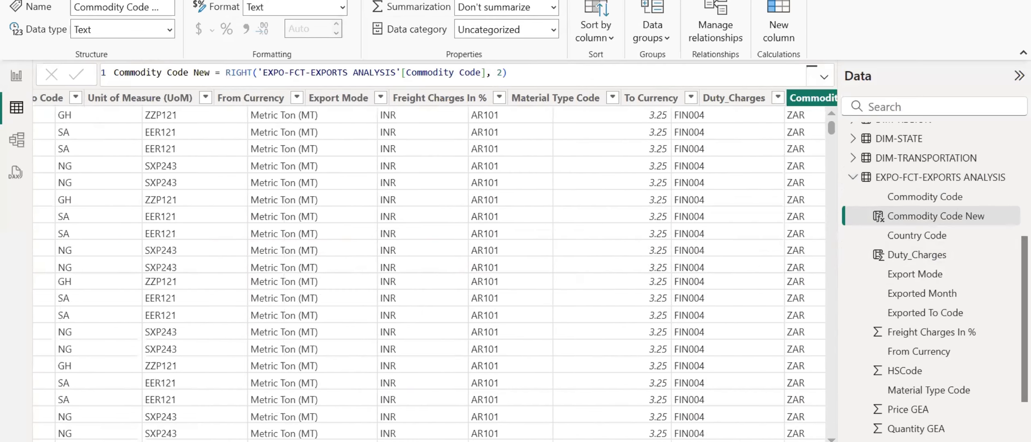
Change the relationship with DIM-COMMODITY to use Commodity Code New on the EXPO-FCT-EXPORTS ANALYSIS side and apply it.
click(17, 139)
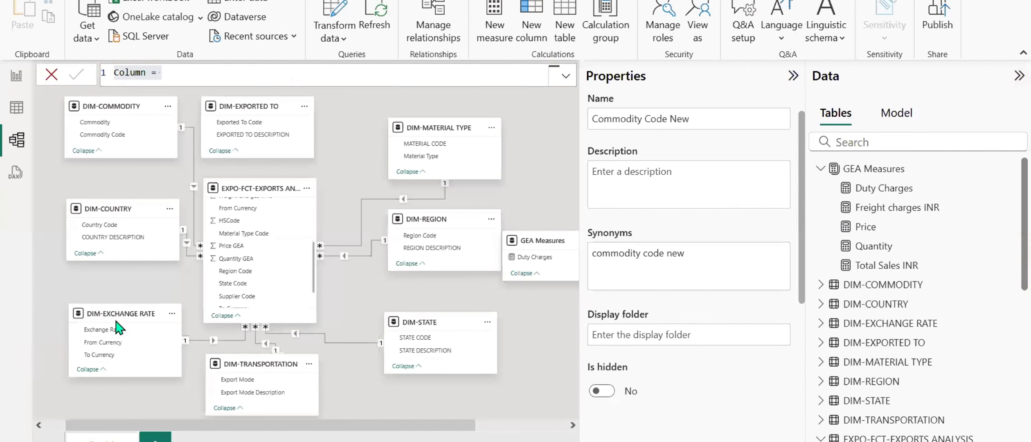
click(193, 191)
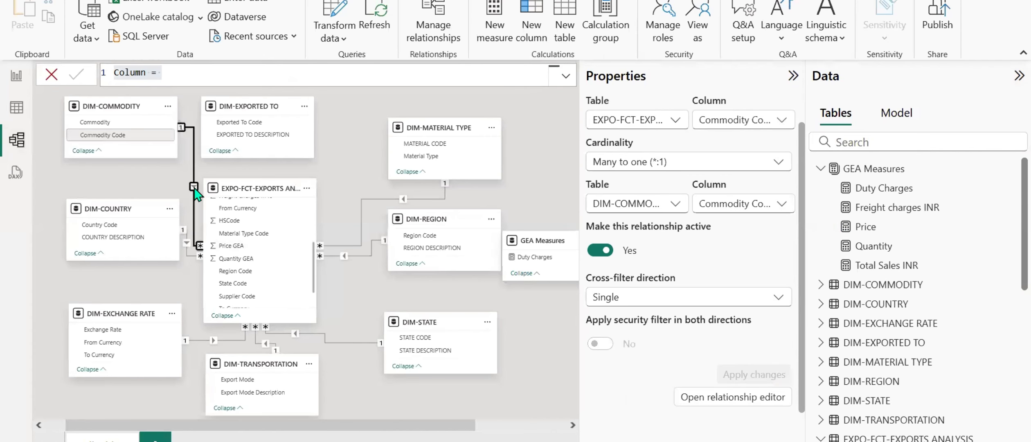
click(780, 128)
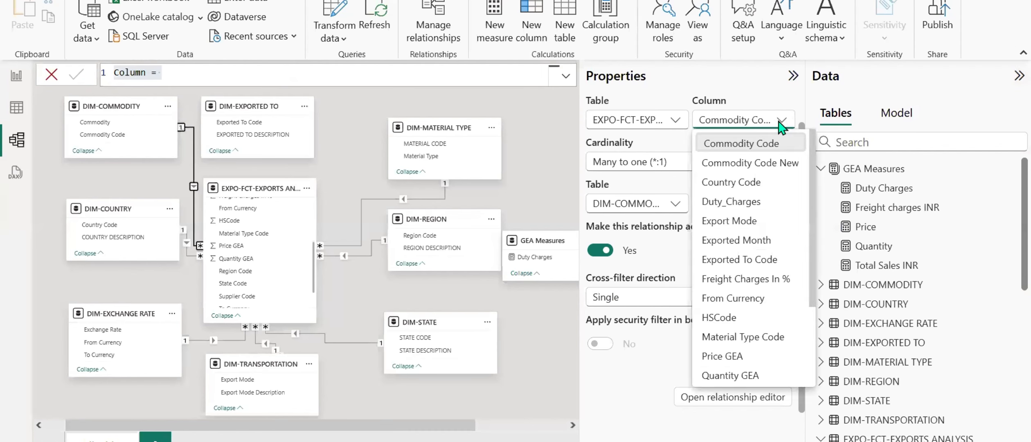
click(772, 166)
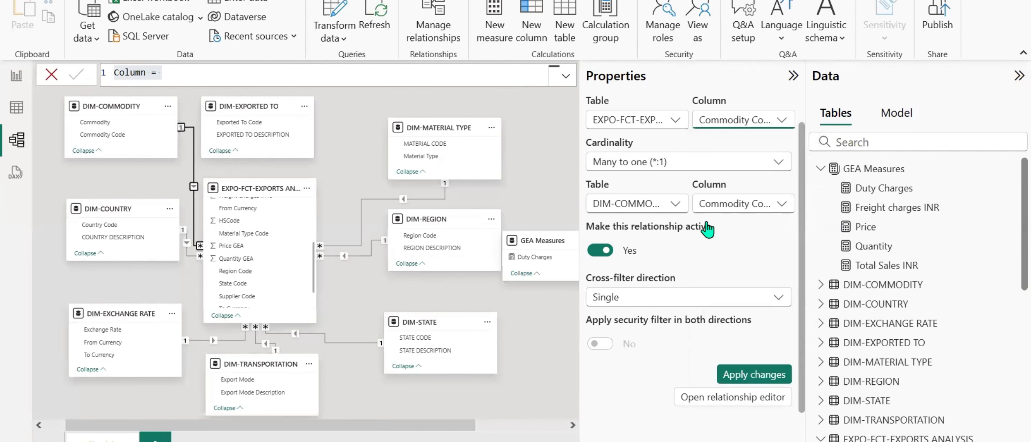
click(747, 380)
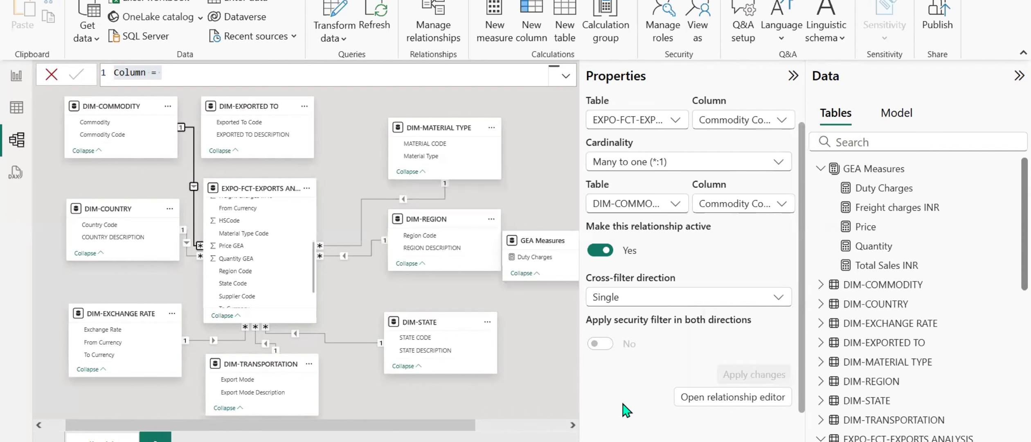
Replace Material Type with Commodity as the report table's first column, and widen the visual and narrow that column to fit all fields.
click(16, 75)
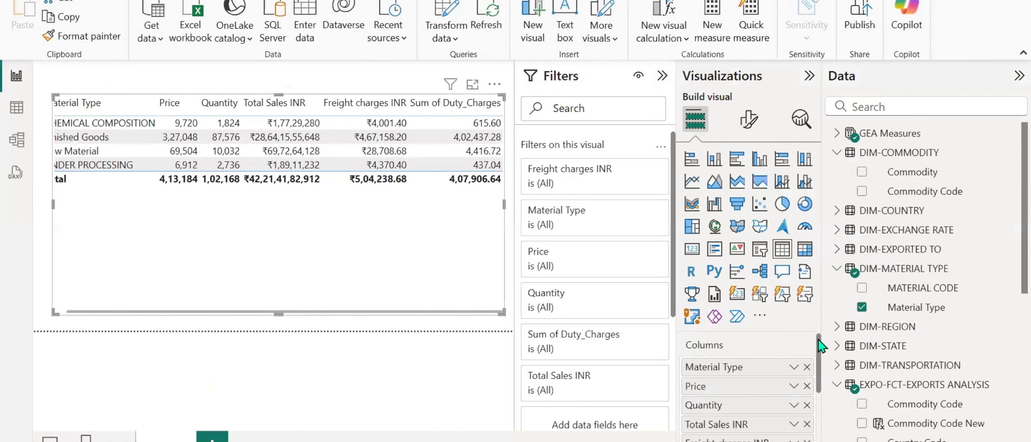
click(806, 366)
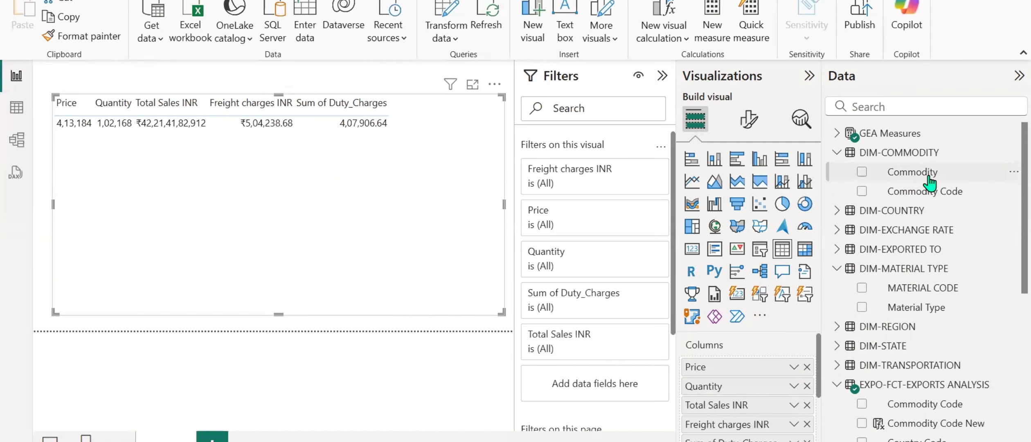
drag(929, 180, 742, 376)
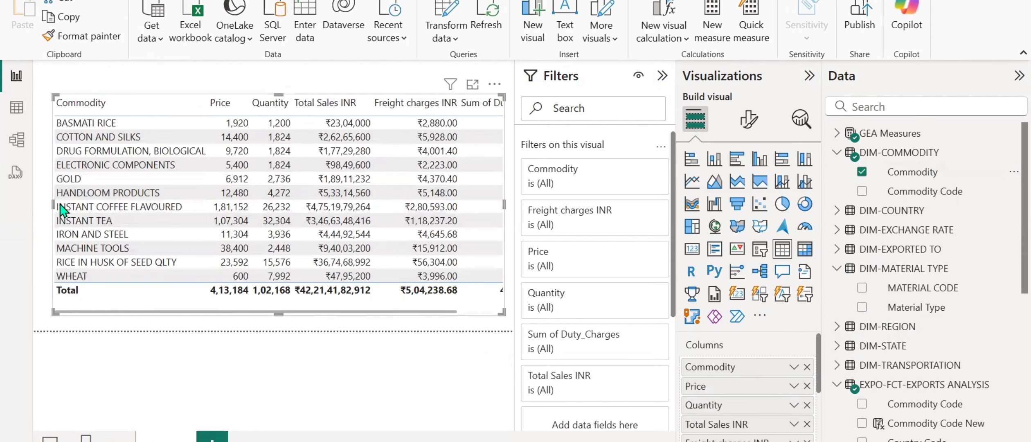
drag(51, 206, 36, 210)
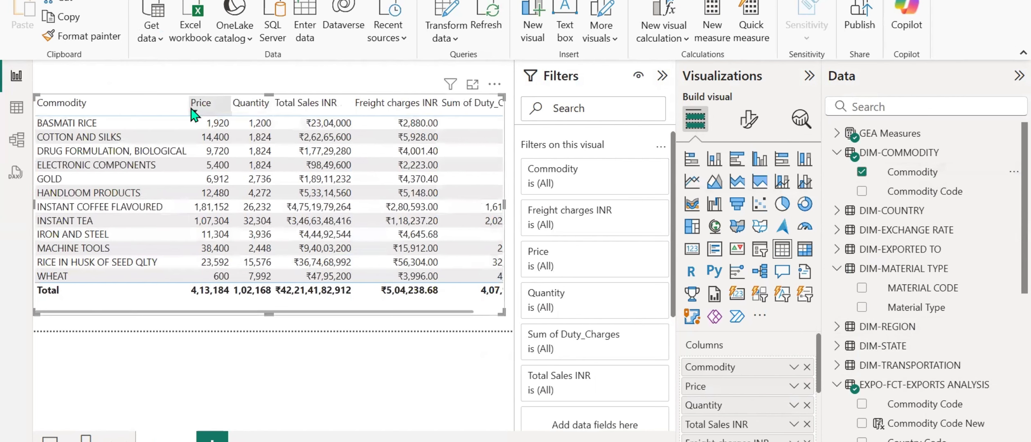
drag(188, 109, 146, 104)
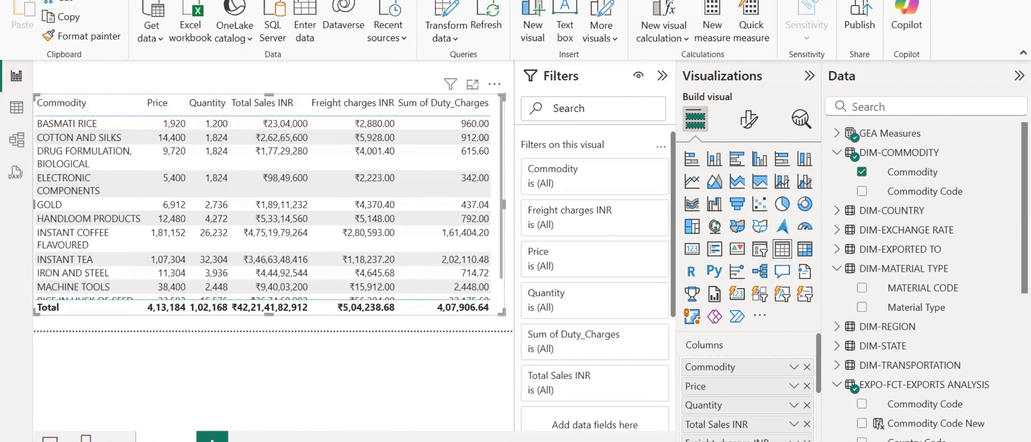
Switch to the Word requirements document and look up the formula for Total Cost to Company.
key(alt+Tab)
scroll(548, 300, down, 1)
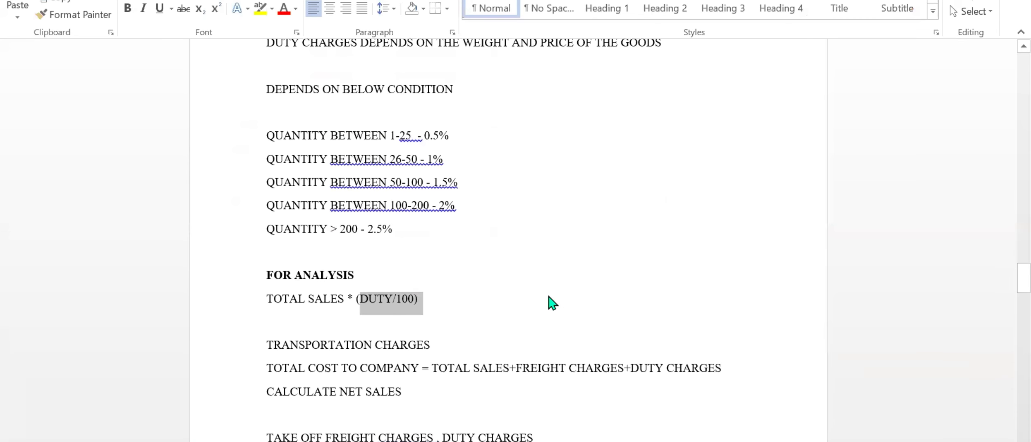
scroll(595, 256, down, 3)
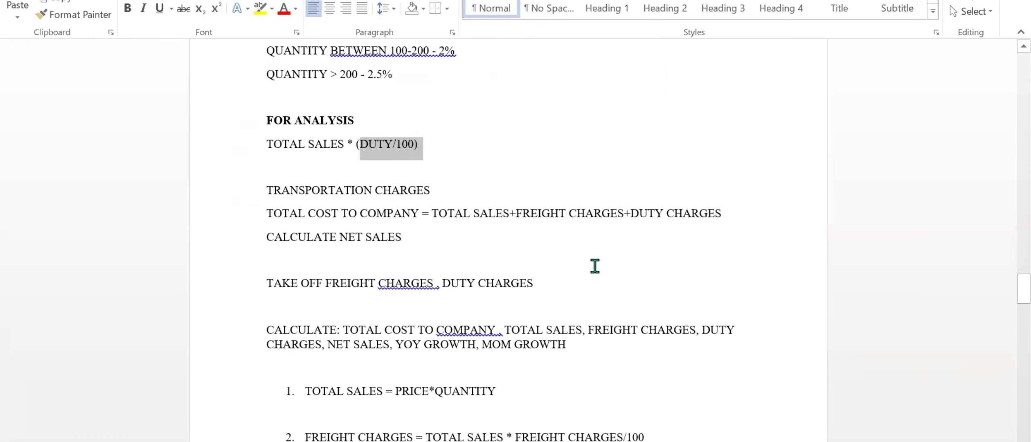
scroll(602, 250, down, 1)
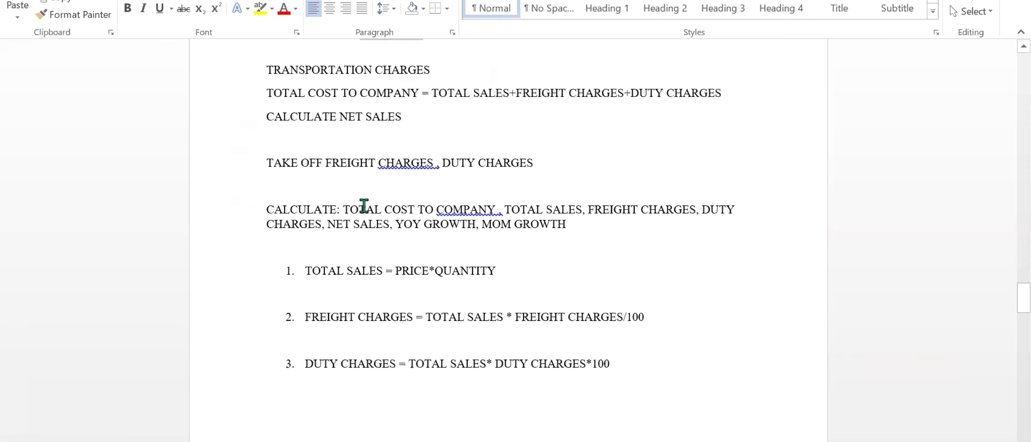
click(344, 210)
drag(364, 209, 497, 209)
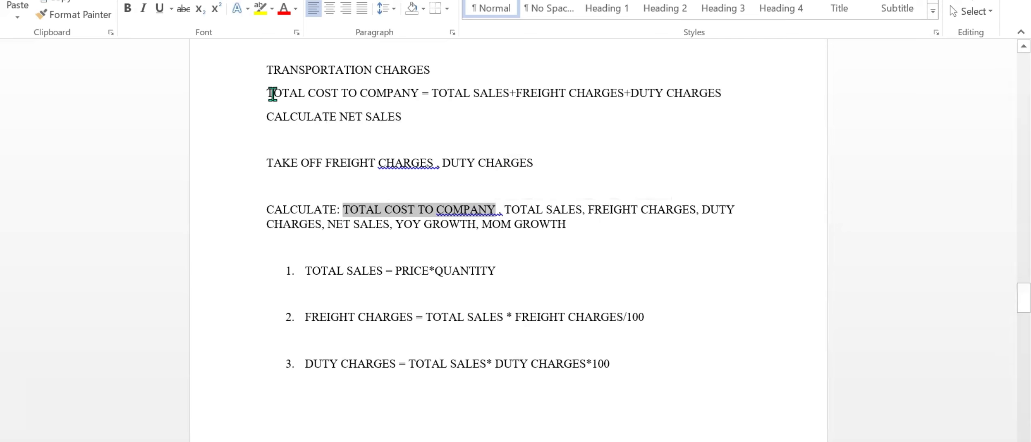
drag(272, 94, 727, 93)
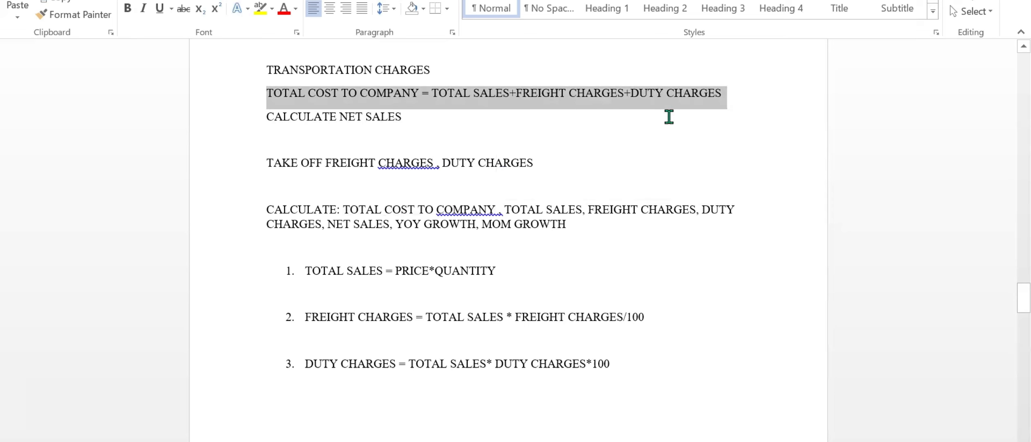
Switch back to Power BI and replace Sum of Duty_Charges in the table visual with the Duty Charges measure from GEA Measures.
key(alt+Tab)
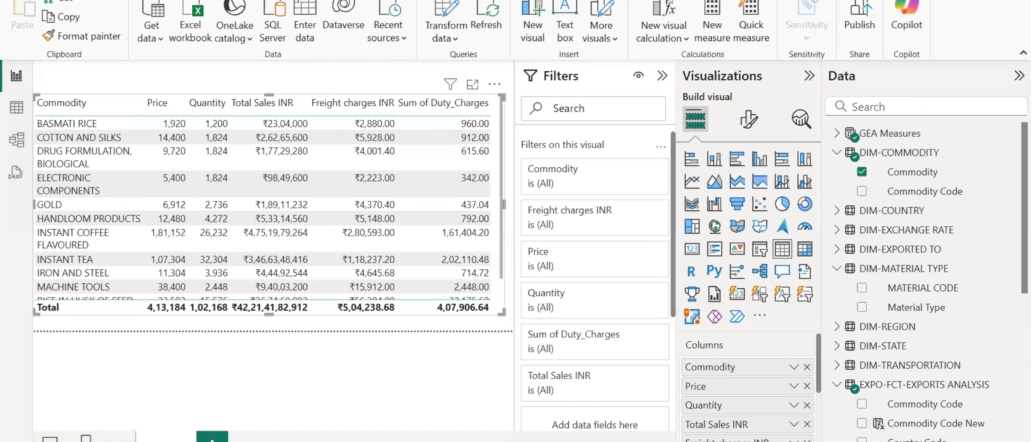
click(837, 134)
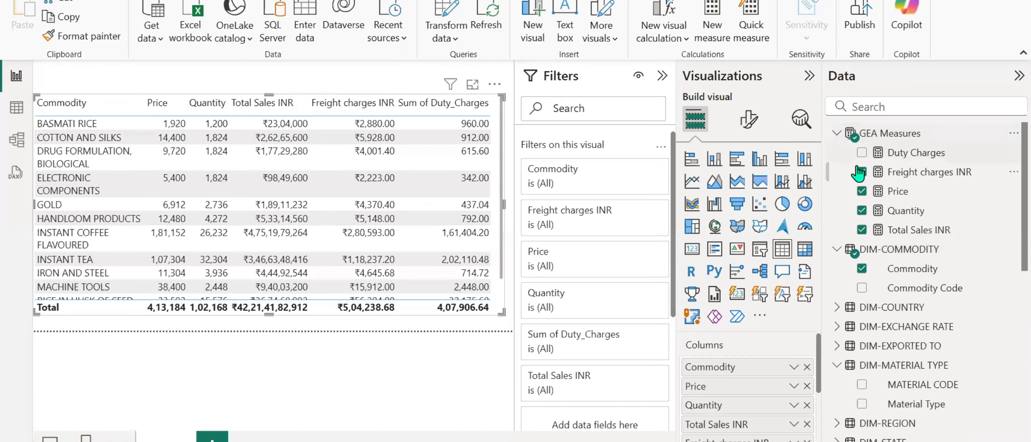
right_click(911, 173)
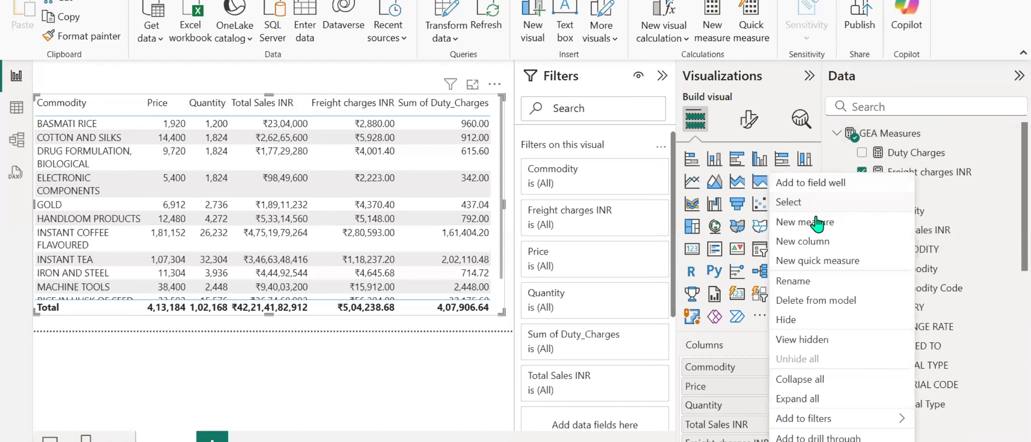
click(941, 152)
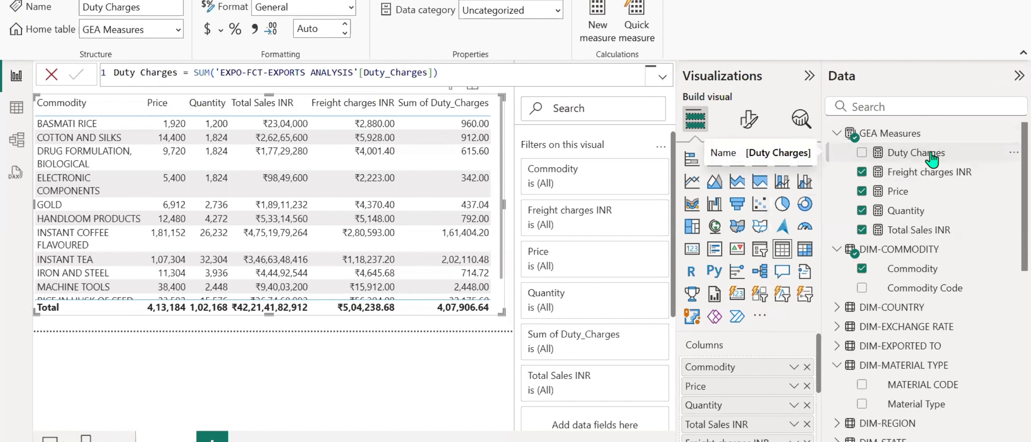
scroll(745, 437, down, 1)
scroll(742, 429, down, 3)
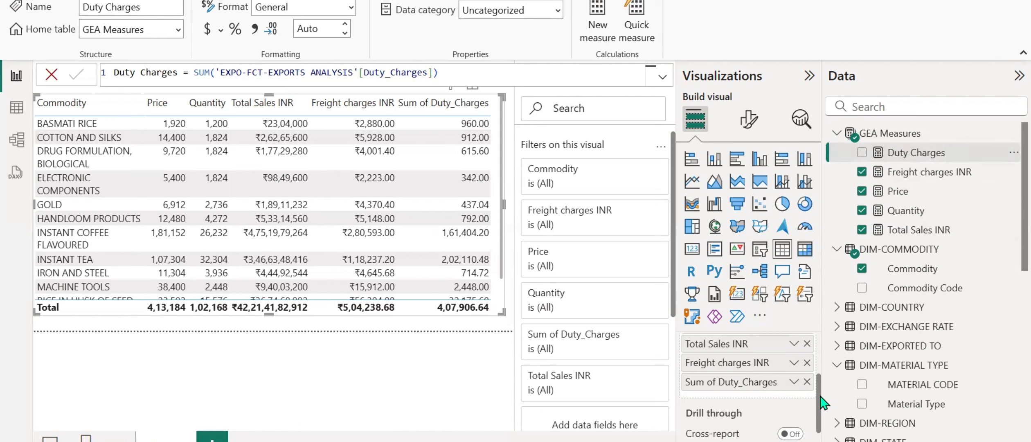
scroll(887, 368, down, 8)
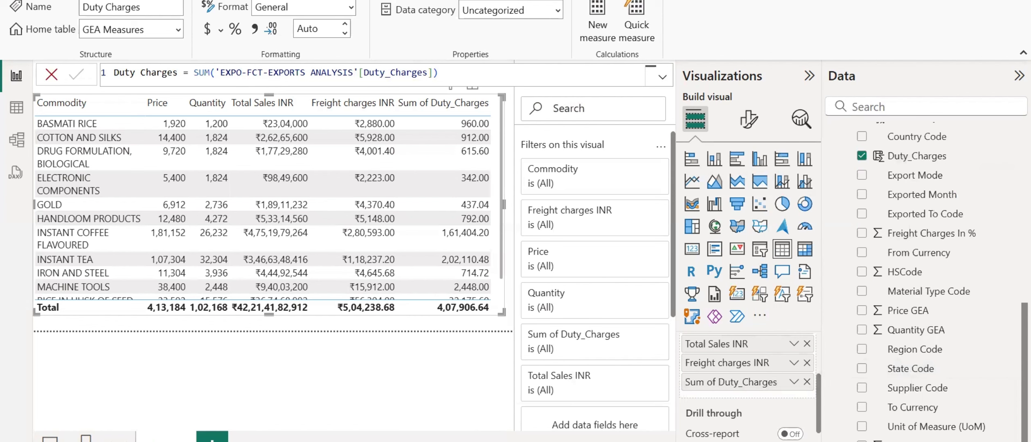
click(806, 381)
scroll(916, 158, up, 8)
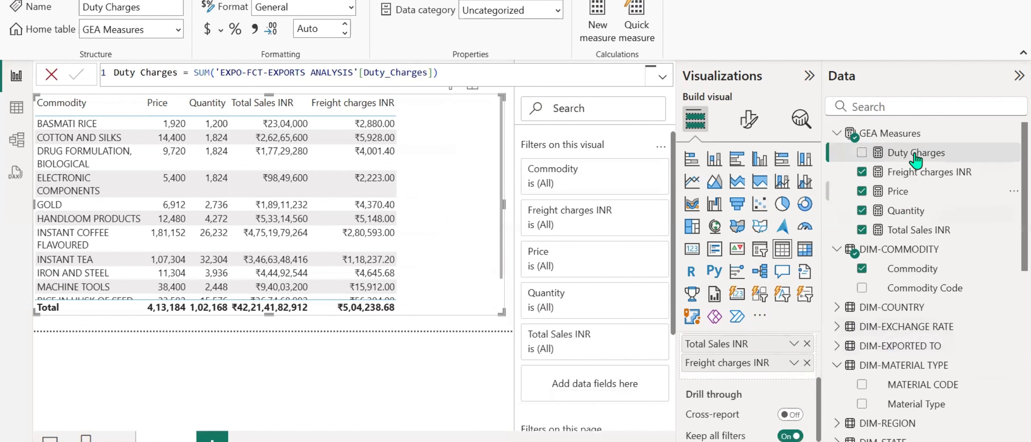
drag(915, 158, 732, 380)
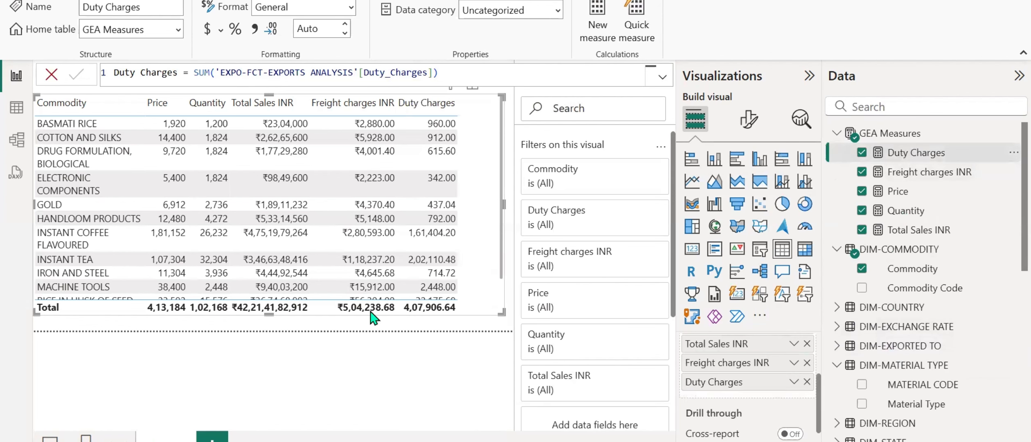
Start a new measure named Total Cost to Company in GEA Measures and consult its formula in the Word requirements document.
right_click(921, 200)
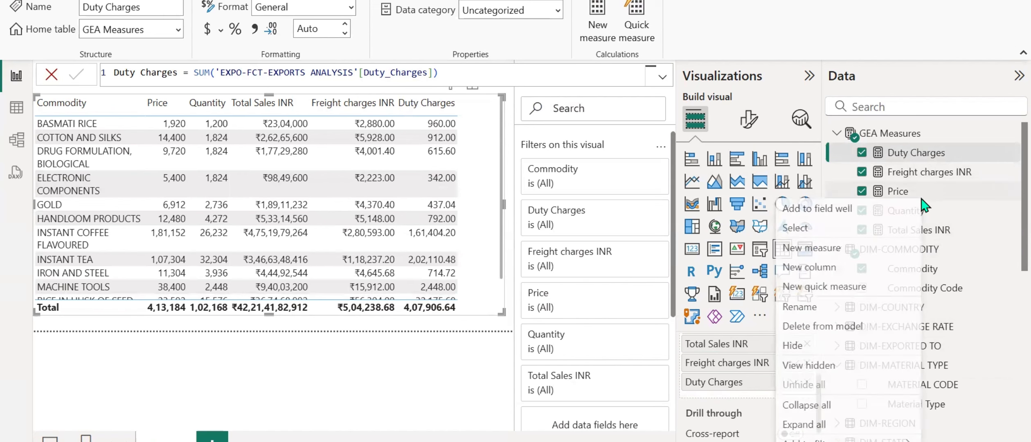
click(818, 247)
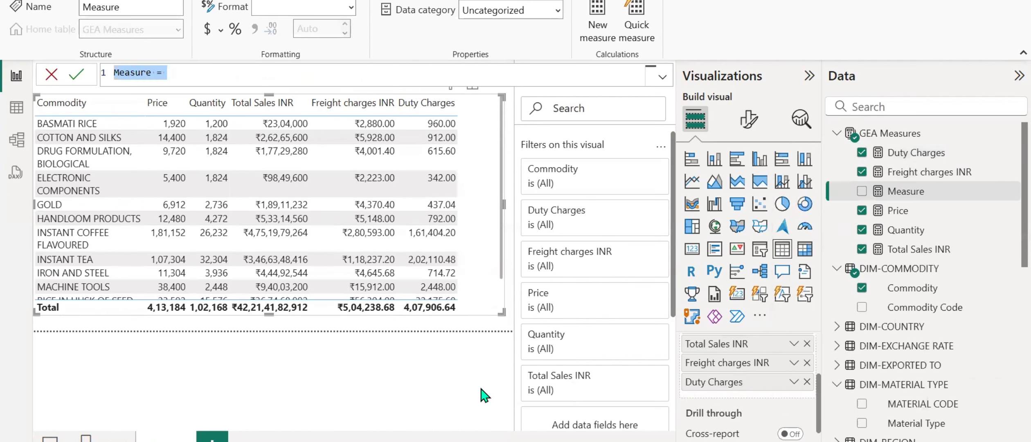
text(Total Cost to Company)
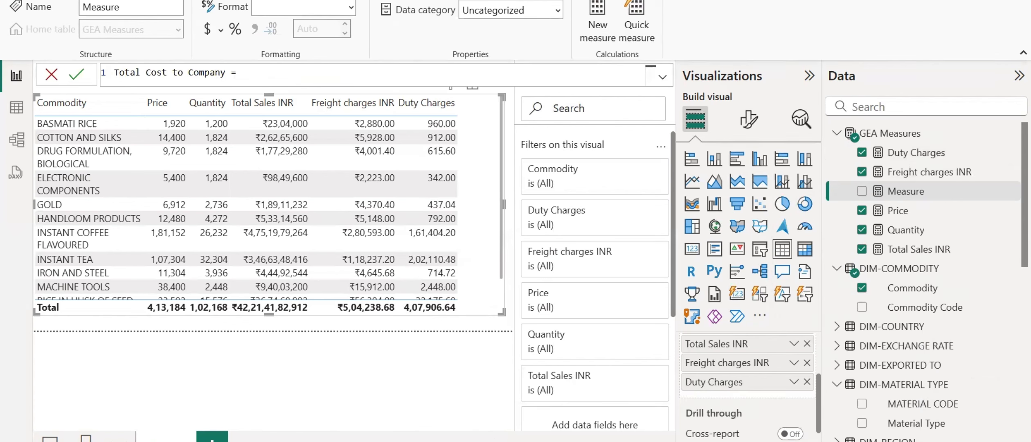
key(alt+Tab)
click(434, 98)
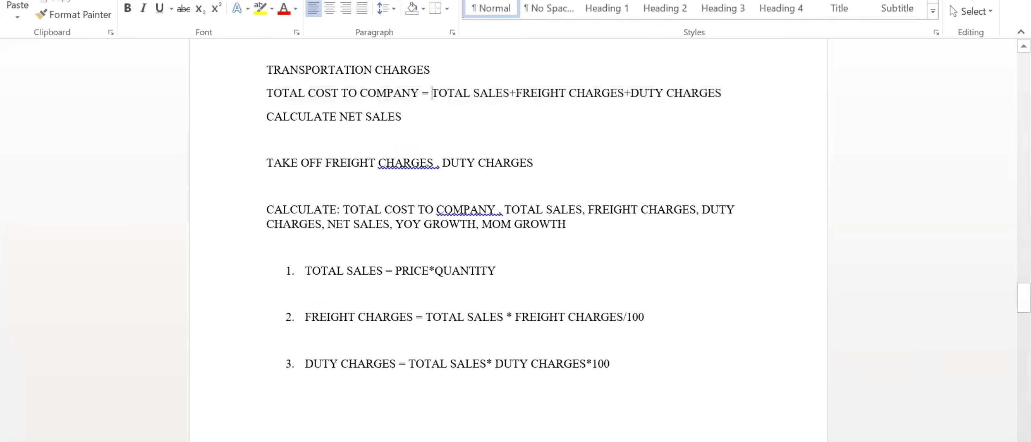
mouse_move(532, 441)
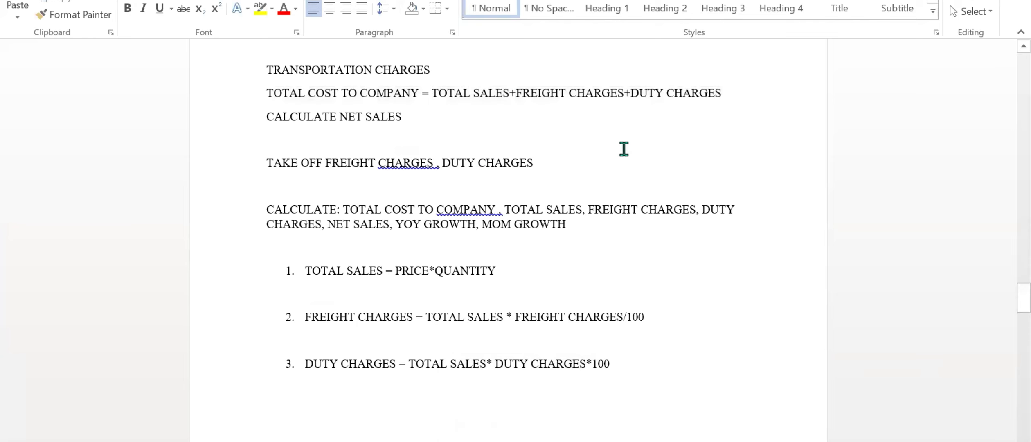
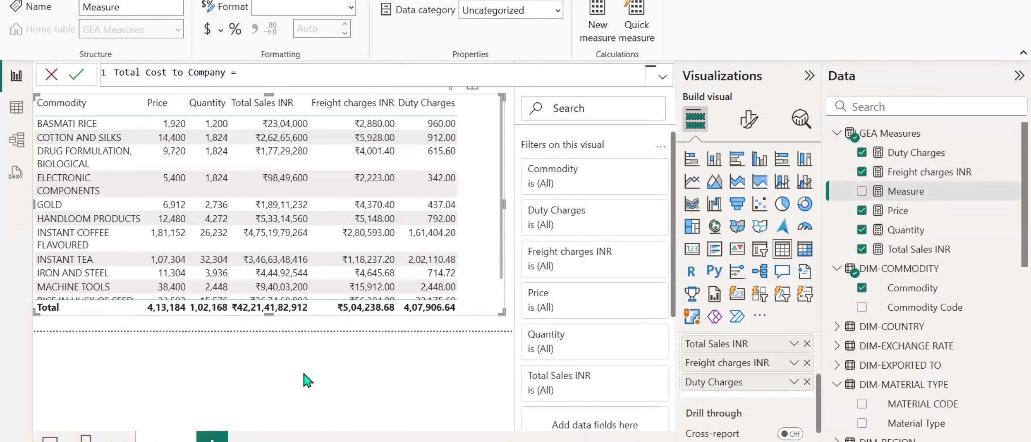
Define the Total Cost to Company measure as [Total Sales INR]+[Freight charges INR]+[Duty Charges].
text([T)
key(Tab)
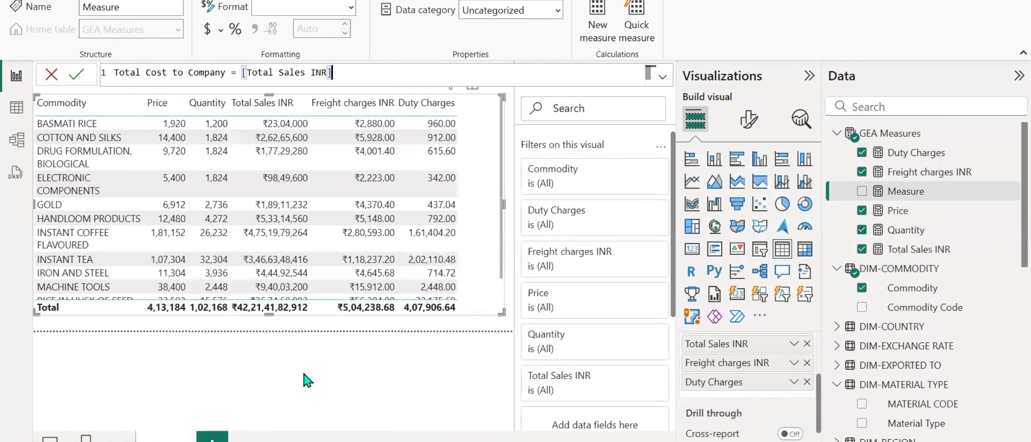
text(+[F)
key(Tab)
text(+du)
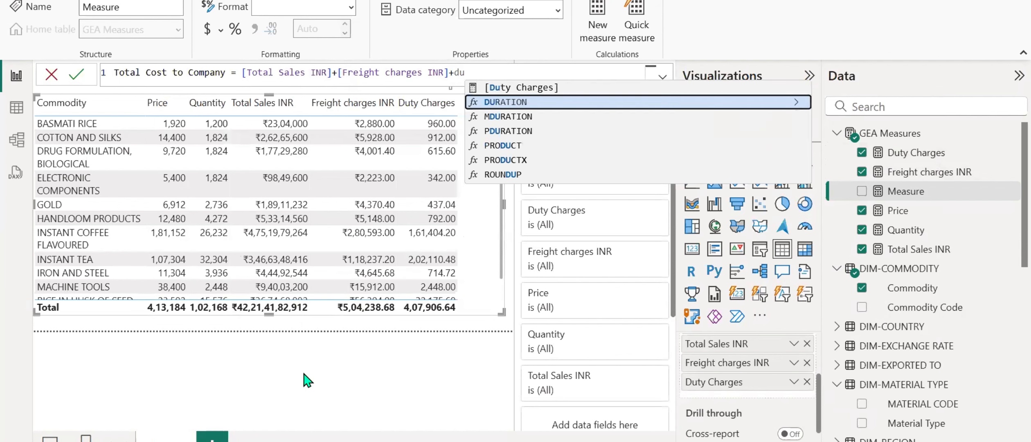
key(Up)
key(Tab)
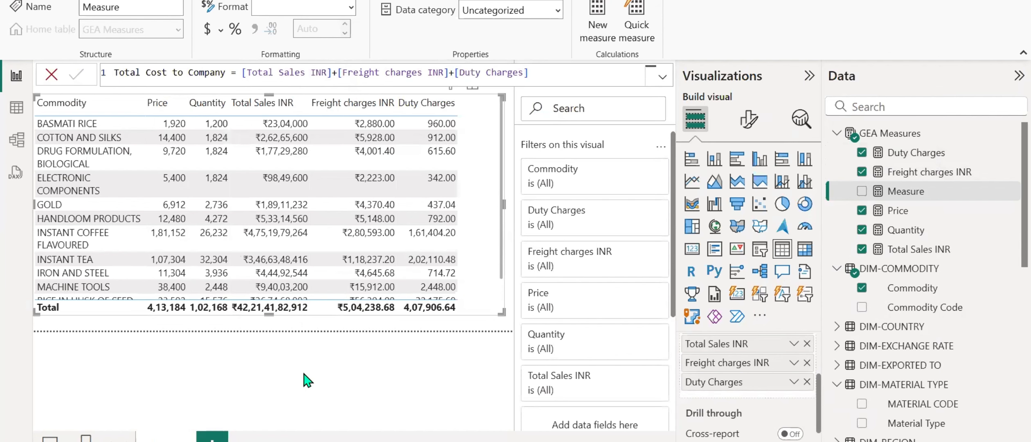
key(Return)
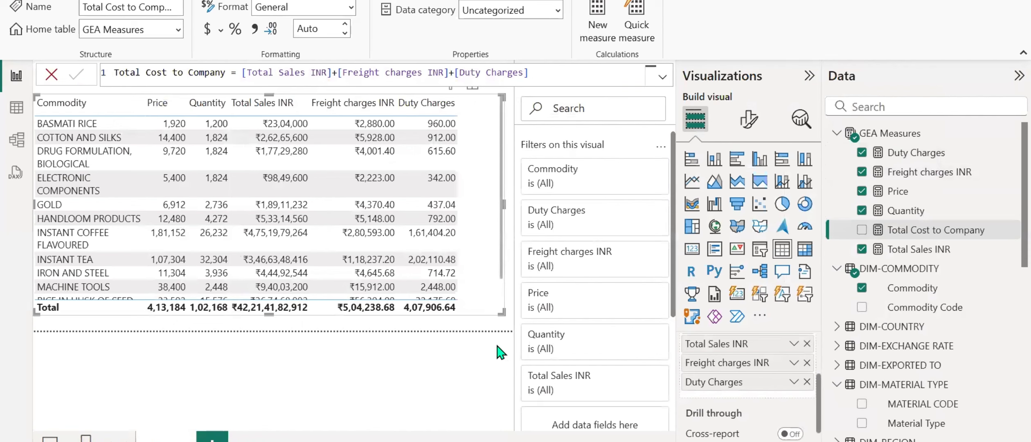
Add the Total Cost to Company measure to the commodity table and set the table's global font size to 15.
drag(955, 235, 736, 409)
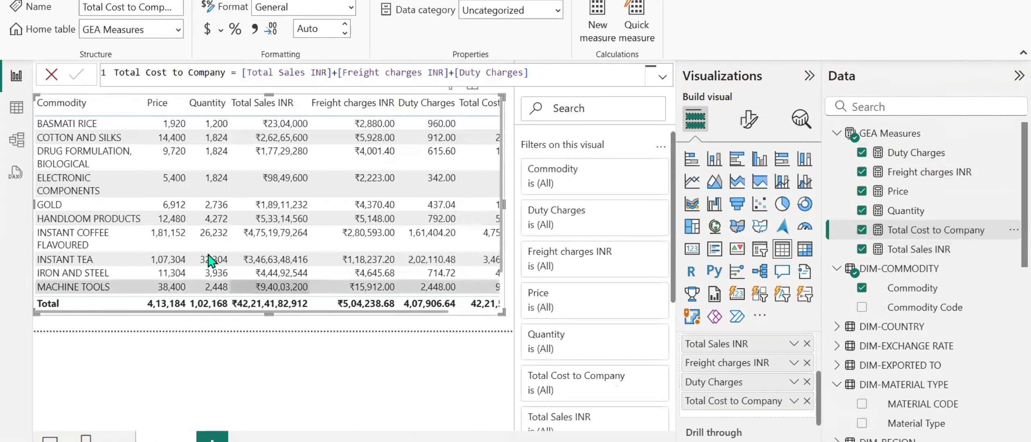
click(749, 119)
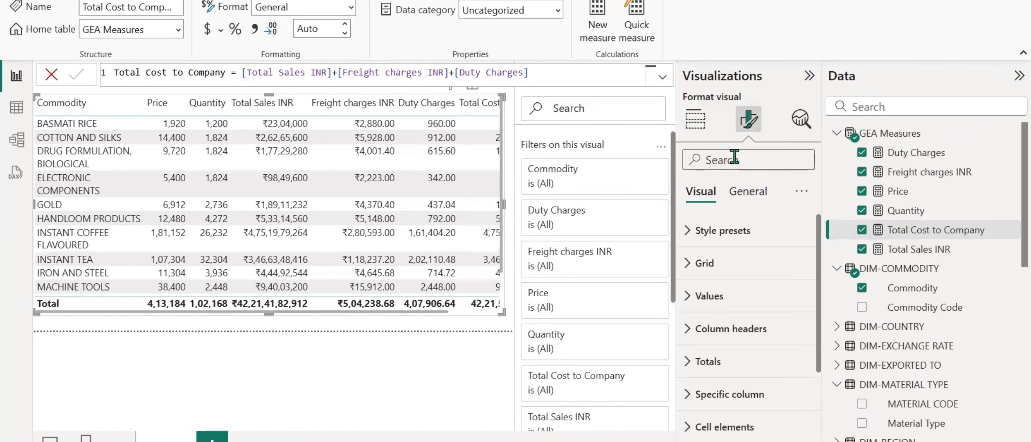
click(735, 157)
text(font)
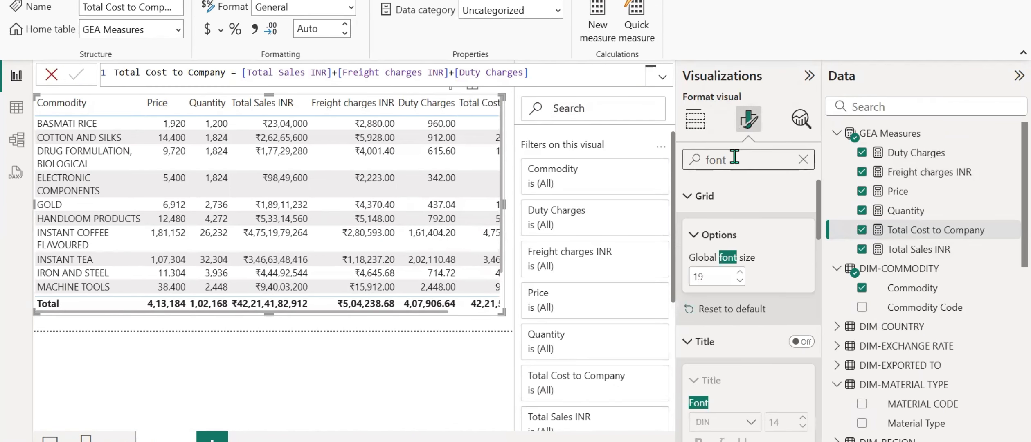
click(740, 280)
click(739, 280)
click(739, 281)
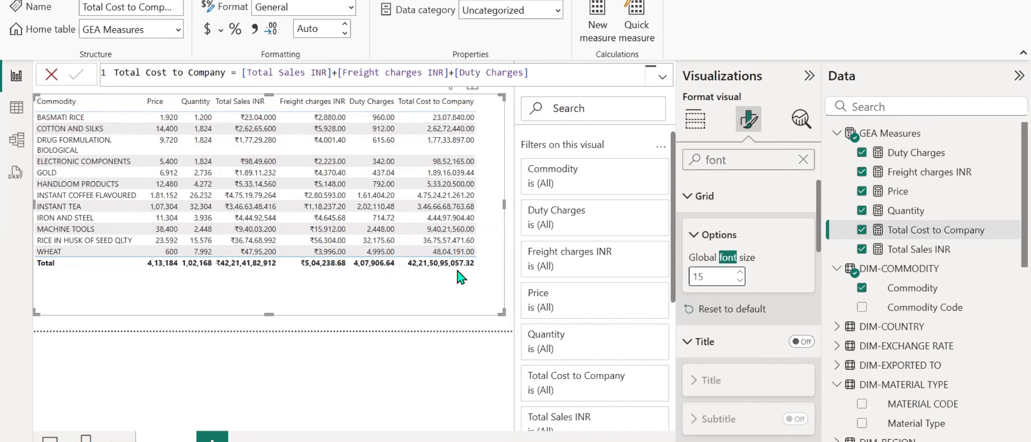
Check the measure naming in the text notes, and rename the Duty Charges measure to Duty Charges INR.
click(548, 441)
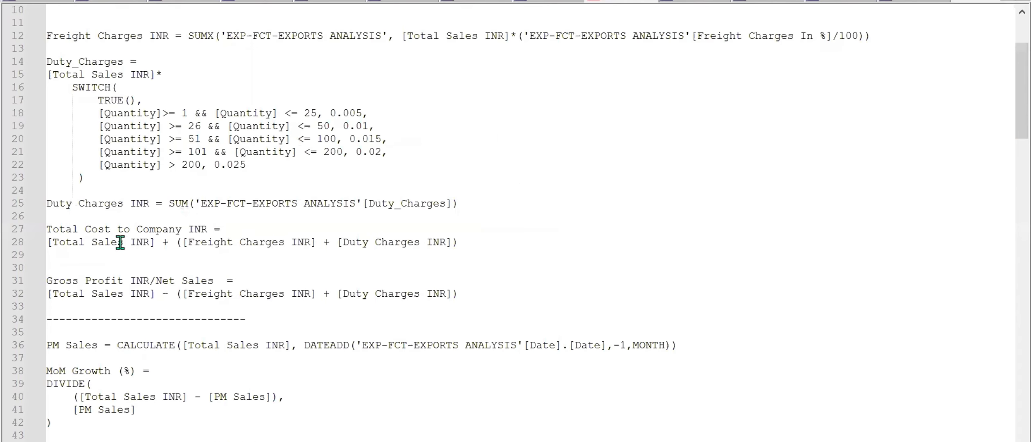
click(569, 440)
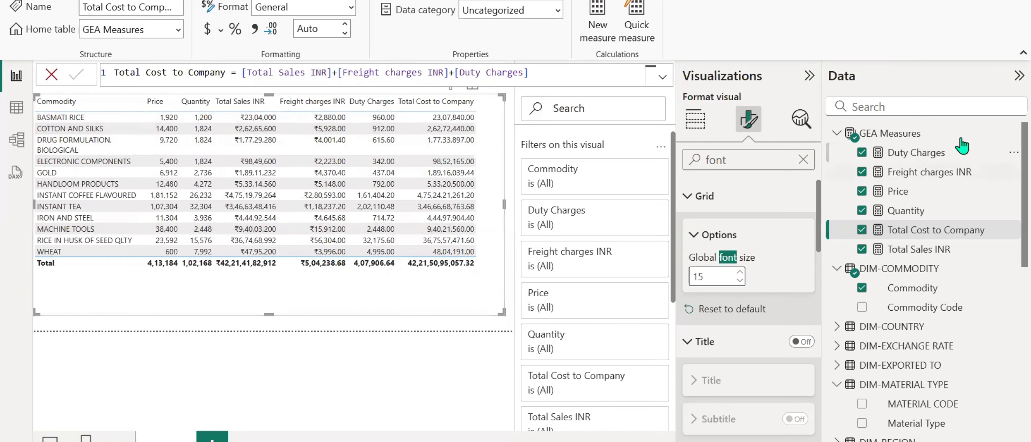
click(926, 156)
click(188, 74)
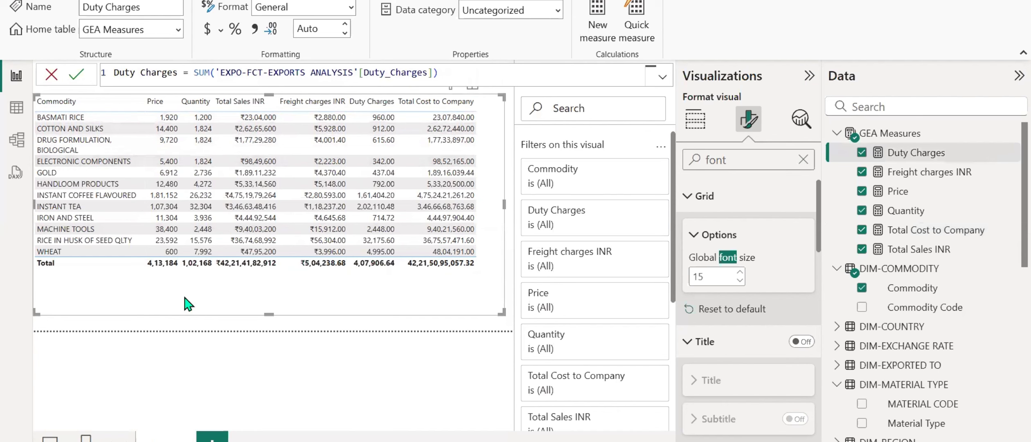
key(Caps_Lock)
text(INR)
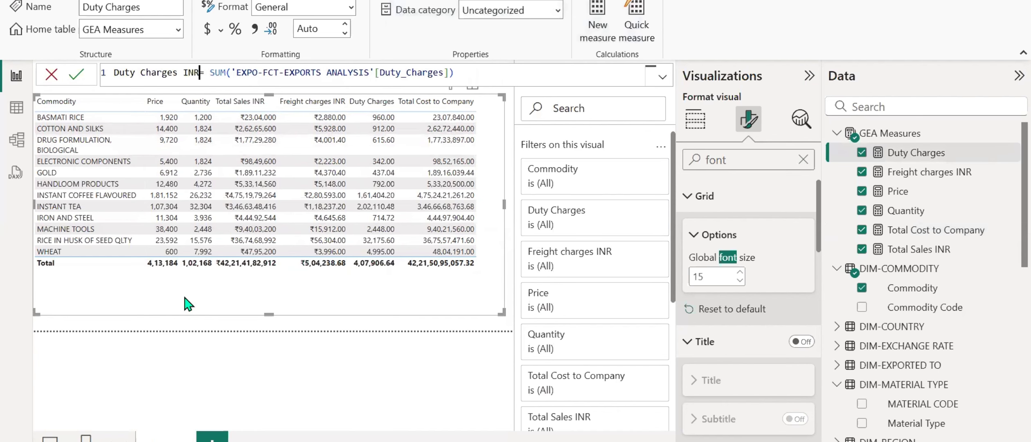
key(Caps_Lock)
key(Return)
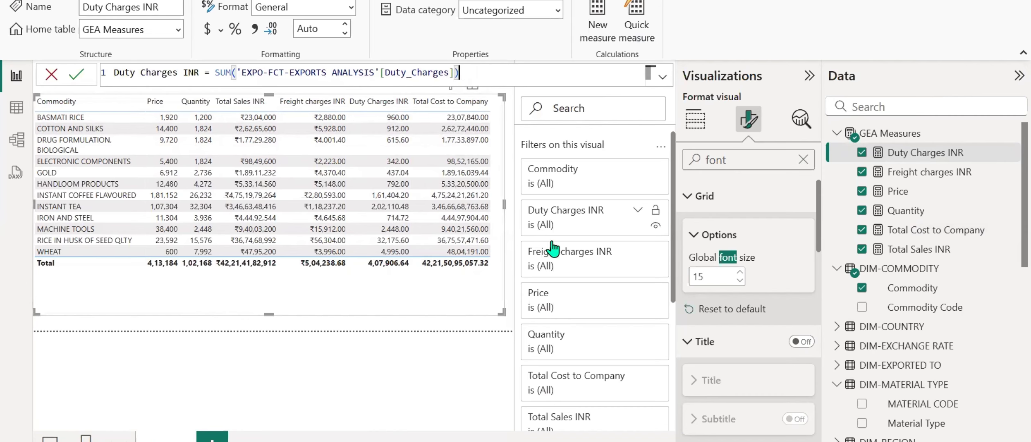
Switch to the Word requirements document and review the freight charges, duty charges, total cost to company and net sales formulas.
key(alt+Tab)
scroll(474, 292, down, 5)
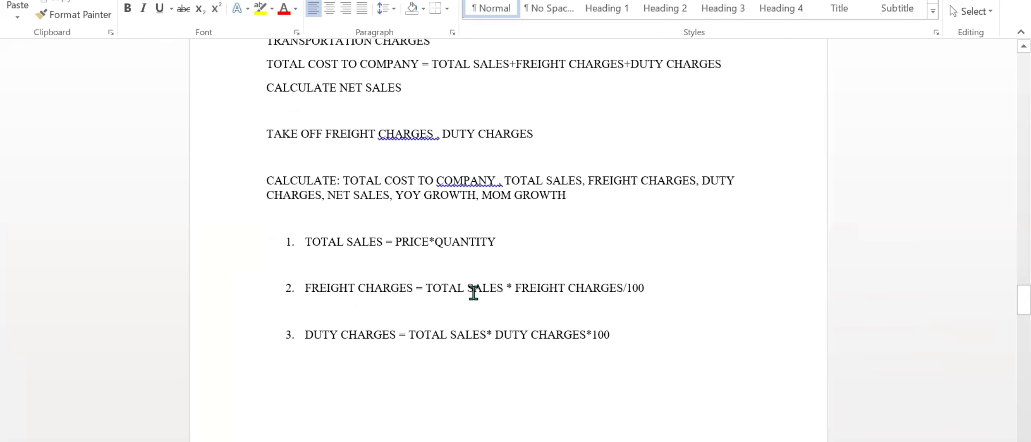
drag(300, 123, 648, 124)
drag(302, 171, 616, 169)
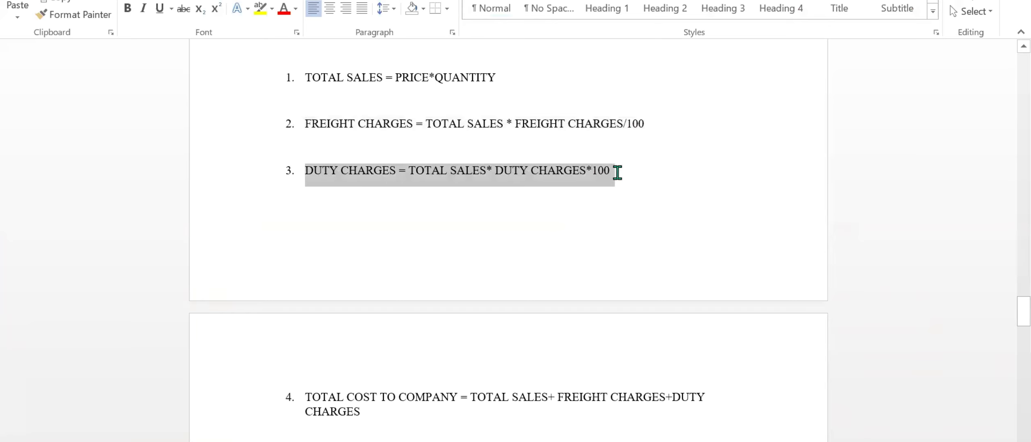
scroll(527, 276, down, 3)
drag(306, 241, 366, 263)
click(328, 313)
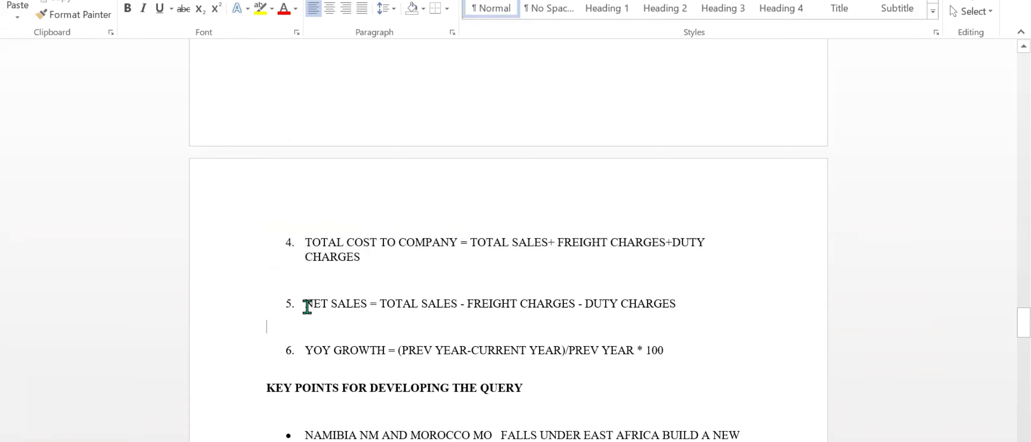
drag(306, 305, 678, 310)
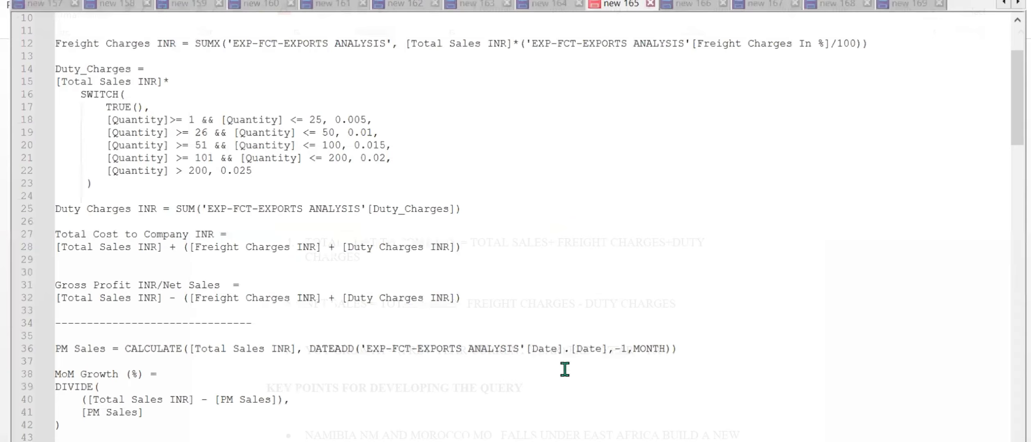
Switch to the text notes and add the heading "Tea stall" below the last entry, "measure or column".
scroll(564, 369, down, 20)
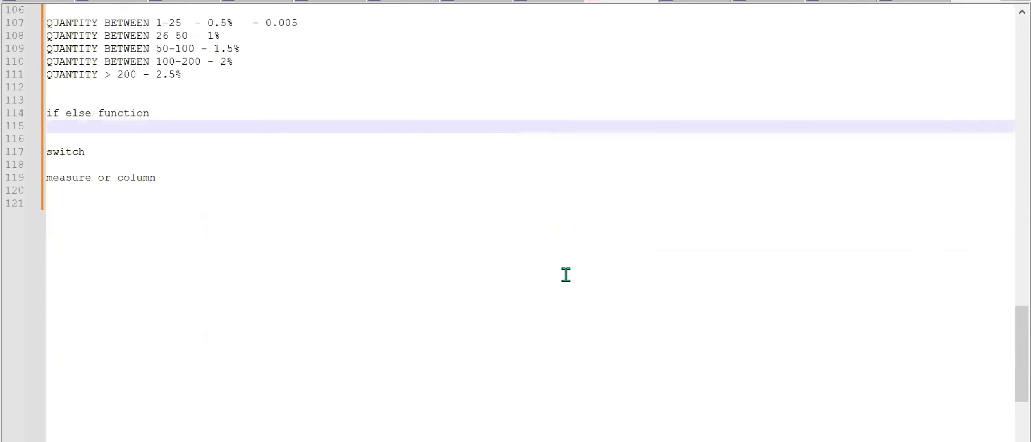
scroll(565, 274, down, 3)
click(253, 89)
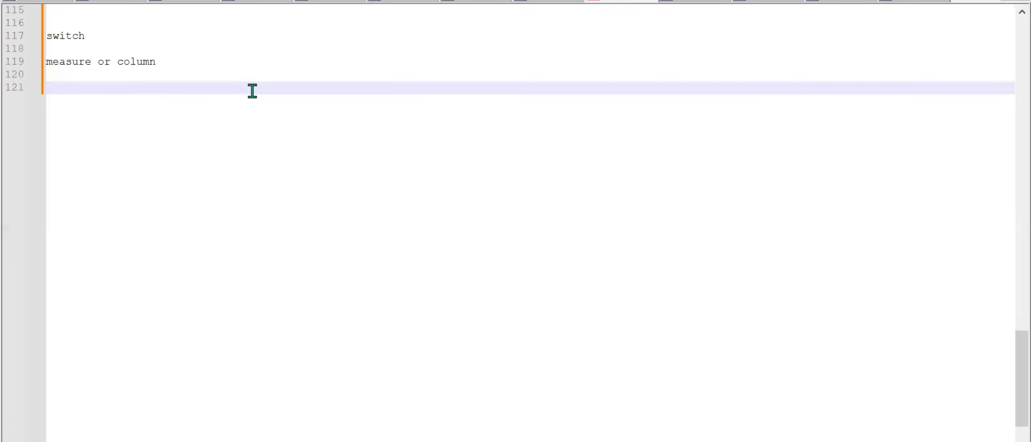
key(Return)
key(Return)
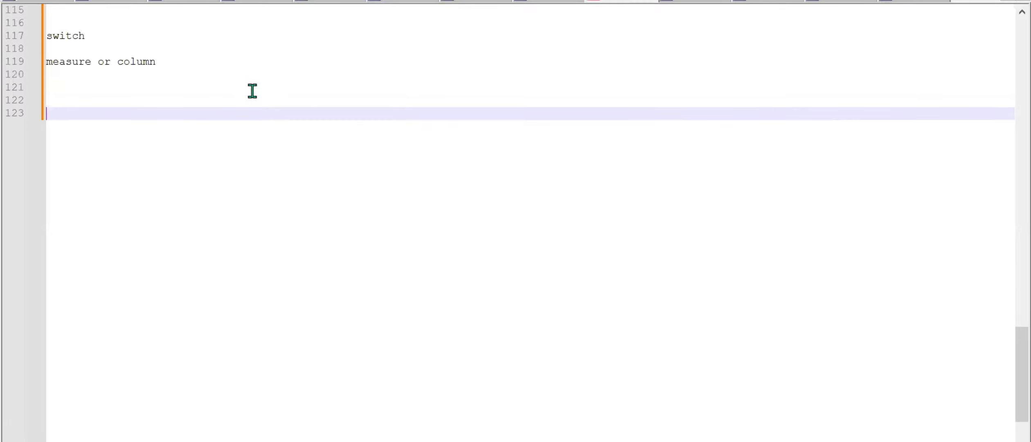
text(Tea stall)
key(Return)
key(Return)
key(Return)
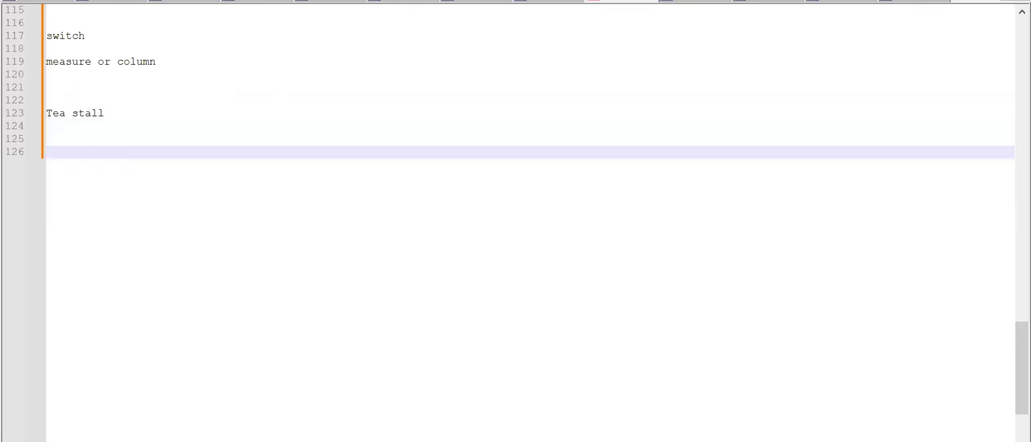
Write "10L milk" under the Tea stall heading and start a separate list line with "tea ,".
text(10L milk)
key(Return)
key(Return)
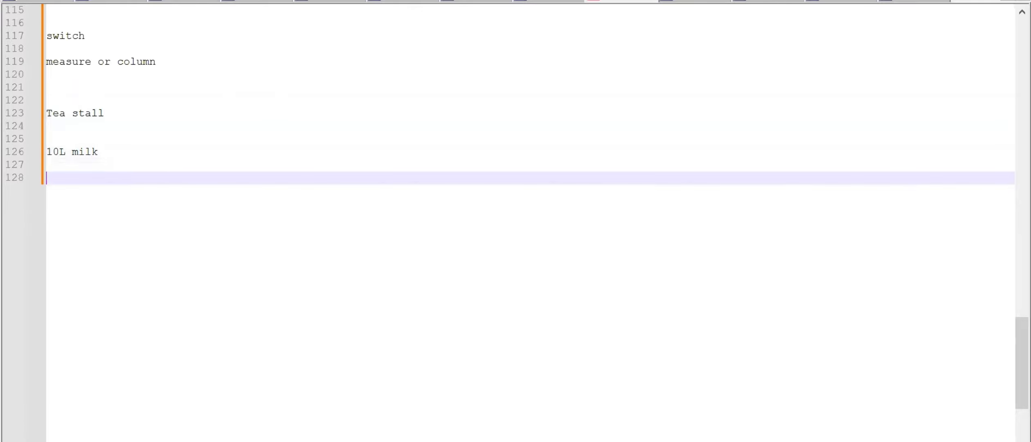
text(tea)
text( pow)
key(BackSpace)
key(BackSpace)
key(BackSpace)
text(, co)
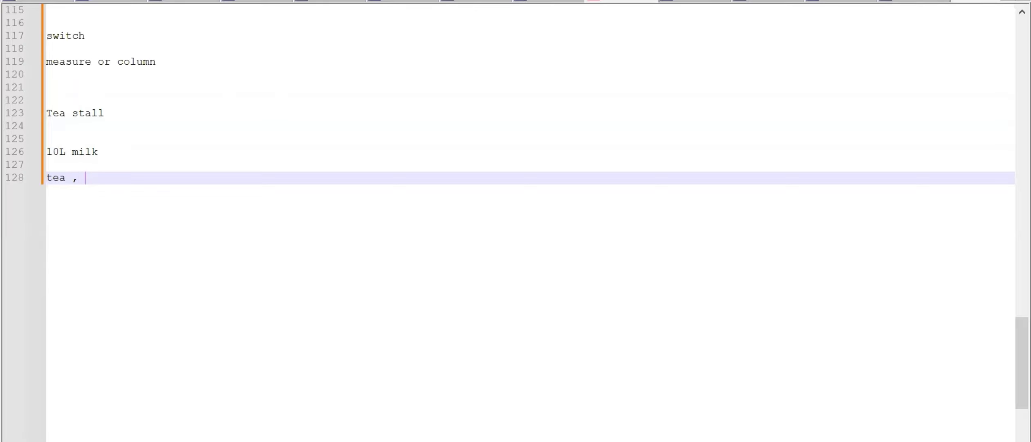
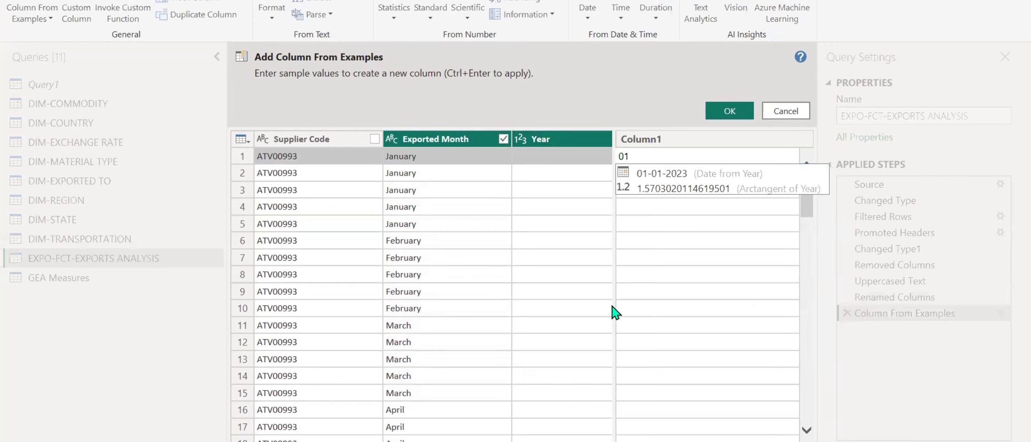
Enter 01/01/2023 as the sample value for the first January row and check the suggested values across the other months.
text(/01/2023)
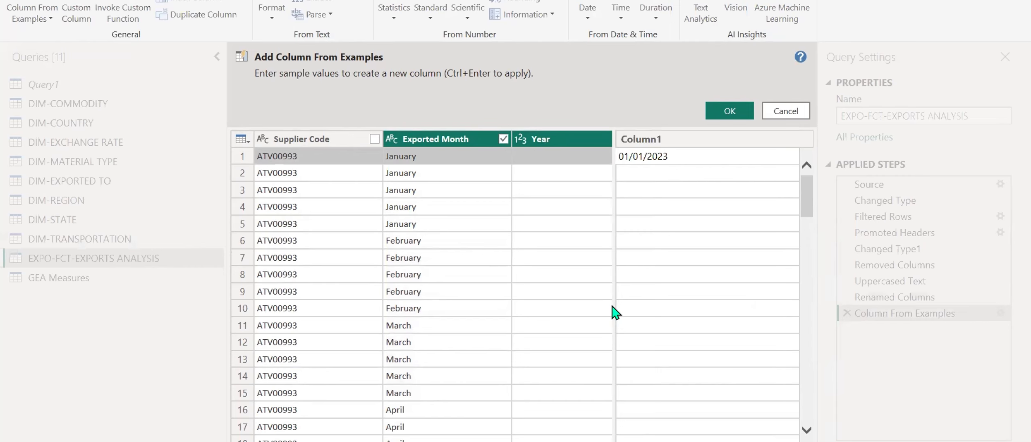
key(Return)
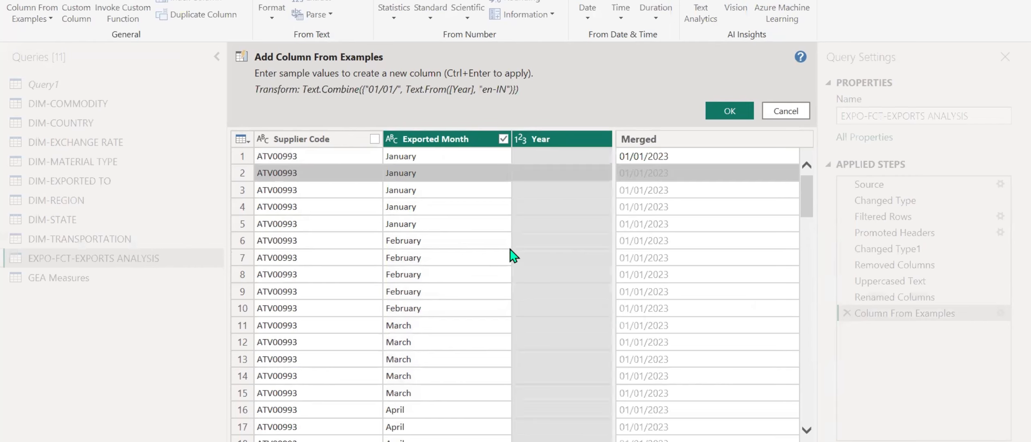
scroll(516, 262, down, 15)
scroll(516, 262, up, 10)
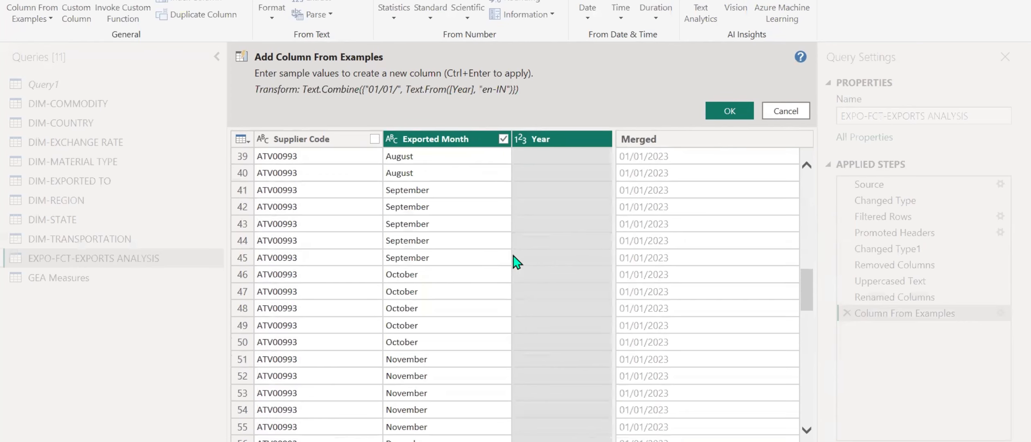
scroll(516, 276, up, 6)
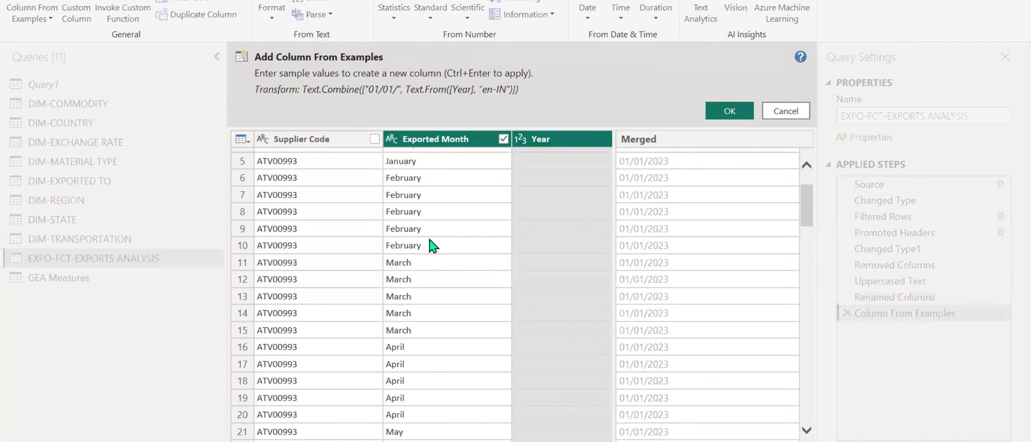
scroll(433, 245, up, 2)
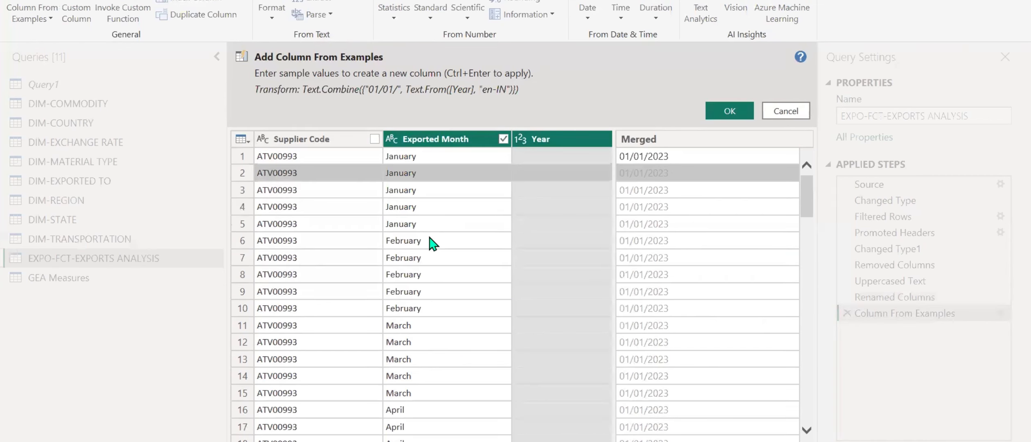
Set the sample value of the first February row to 01/02/2023.
click(639, 242)
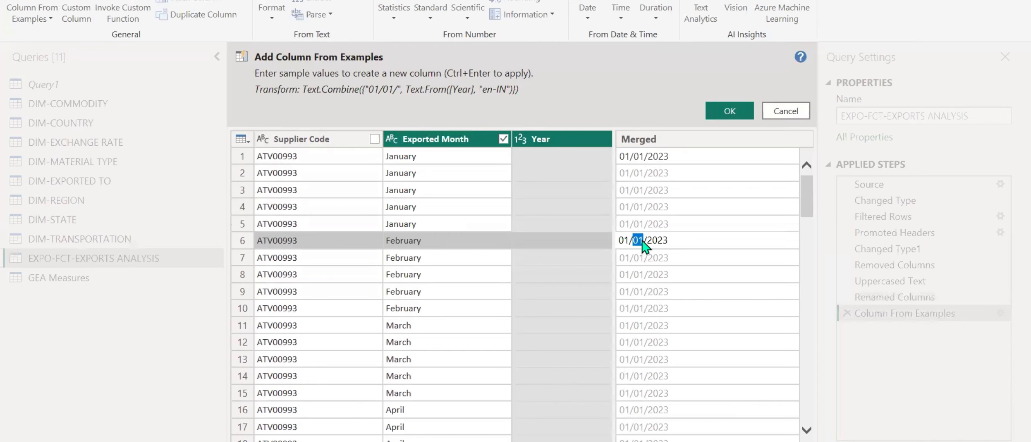
click(643, 240)
text(2)
key(Return)
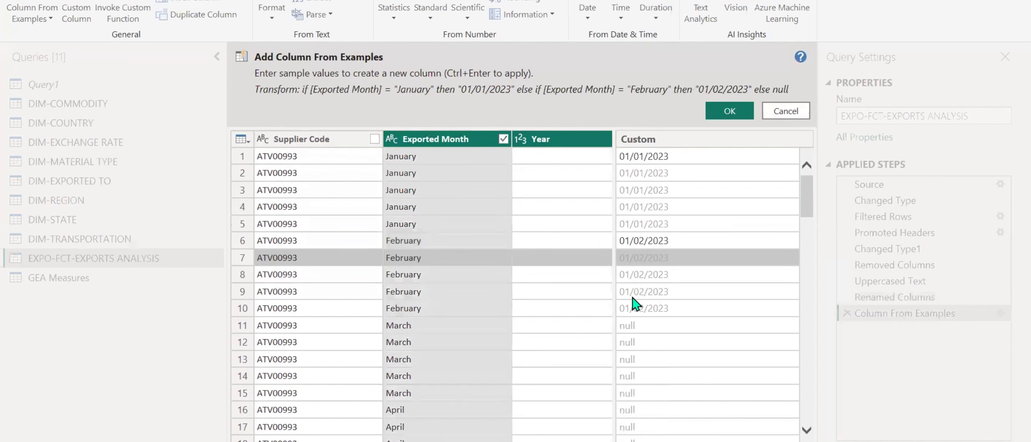
Enter 01/03/2023 as the sample value for the first March row.
click(645, 326)
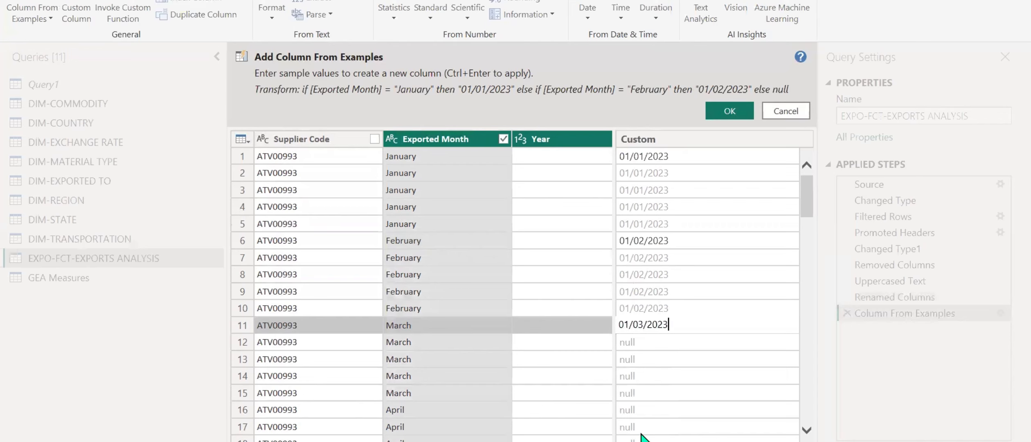
key(Return)
scroll(624, 295, down, 3)
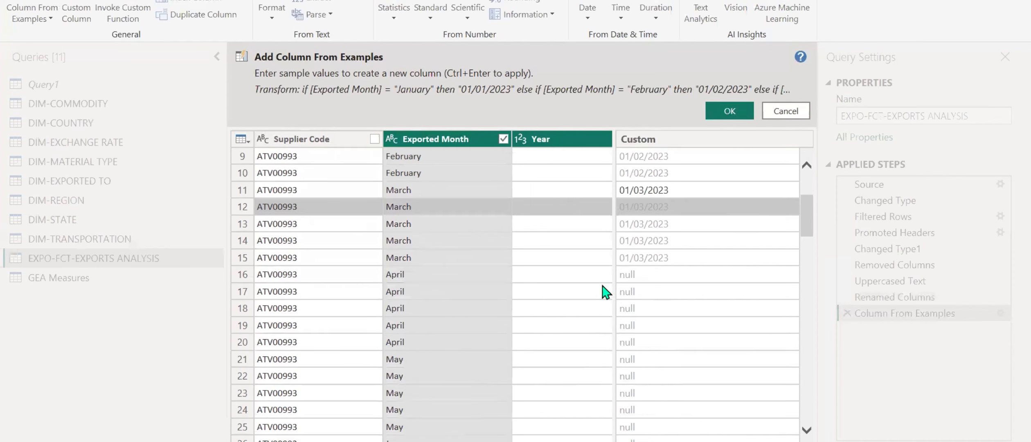
Enter 01/04/2023 as the sample value for the first April row and apply the column from examples.
click(628, 273)
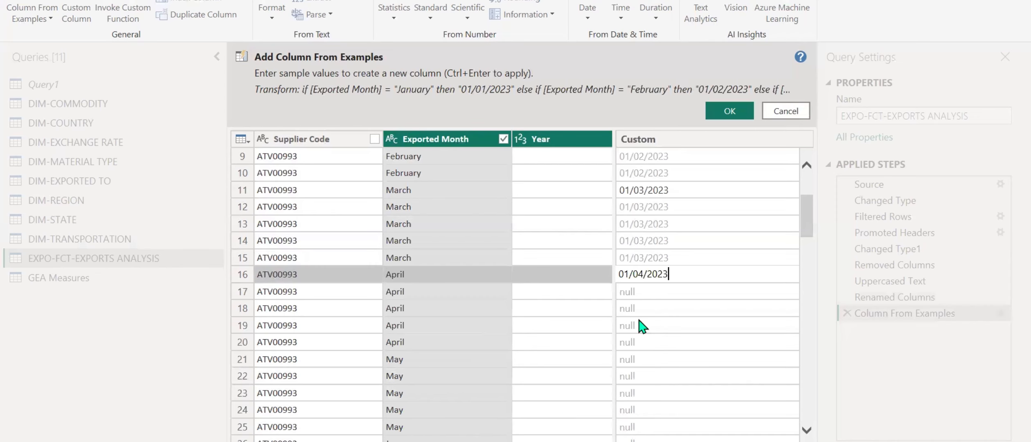
scroll(642, 324, down, 17)
scroll(634, 340, down, 3)
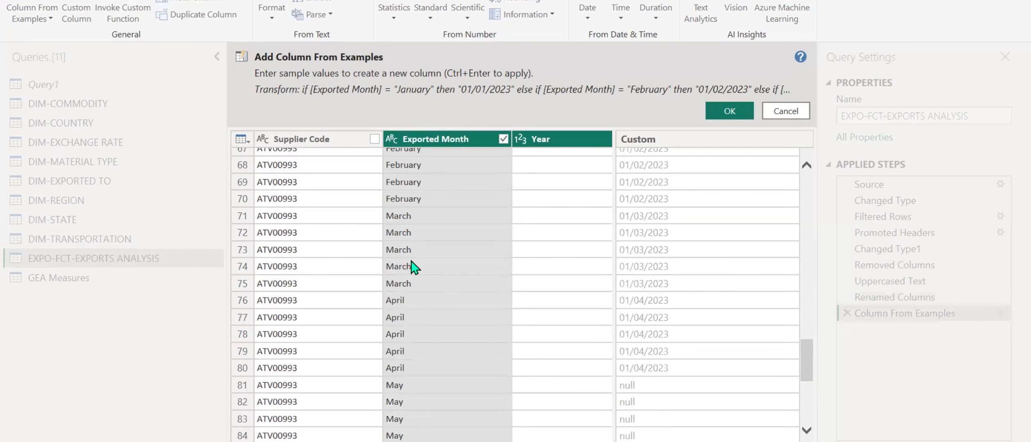
scroll(421, 287, left, 3)
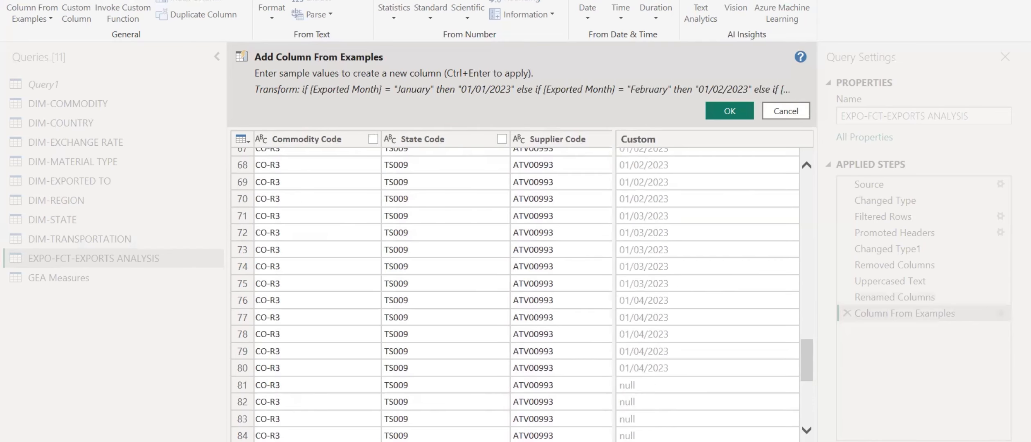
key(ctrl+Return)
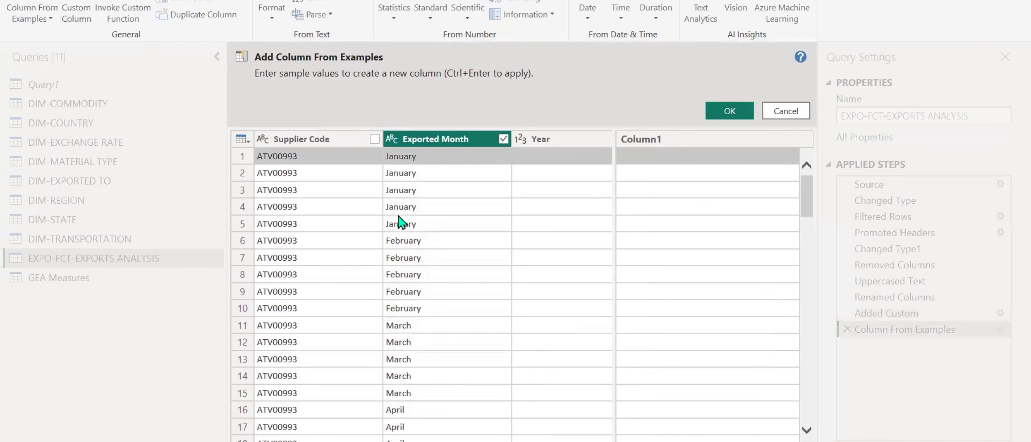
Discard the empty column from examples and start a conditional column that outputs 01 when Exported Month contains Jan.
click(790, 115)
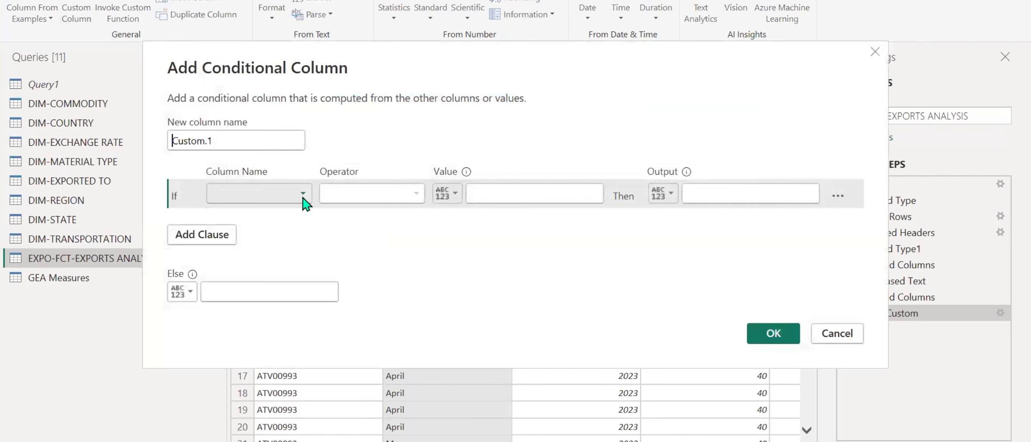
click(301, 198)
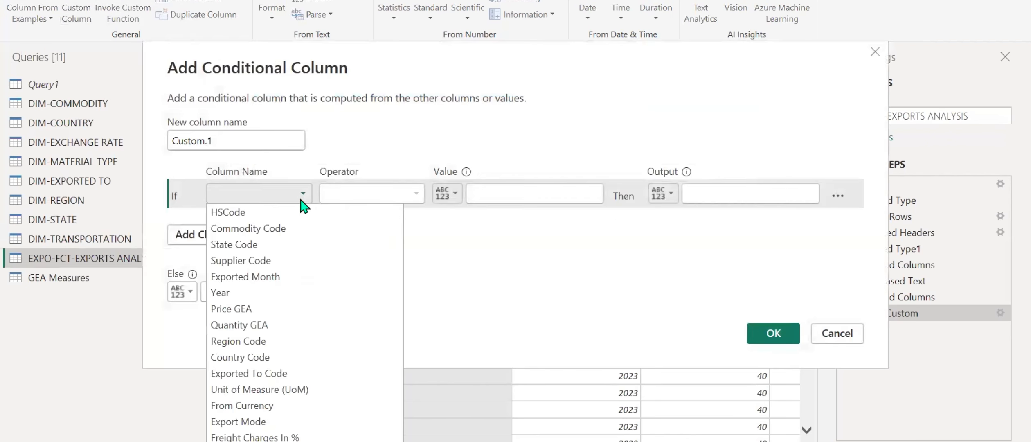
click(260, 279)
click(406, 200)
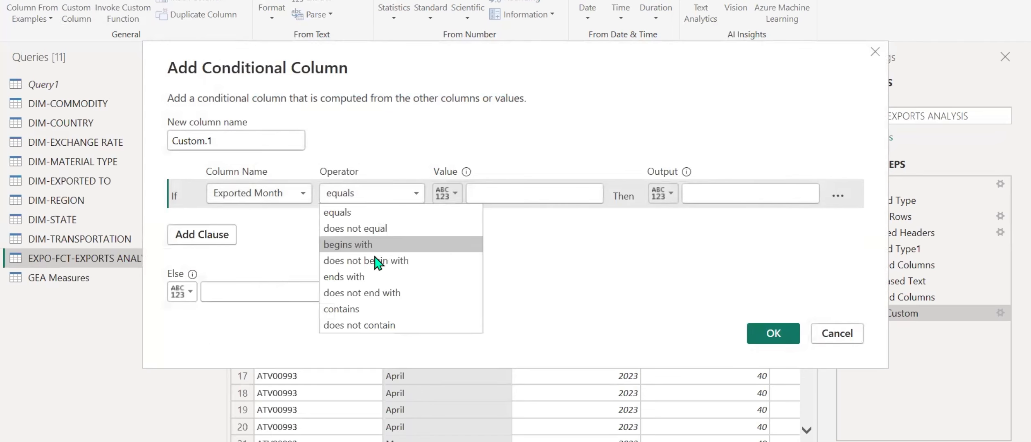
click(368, 309)
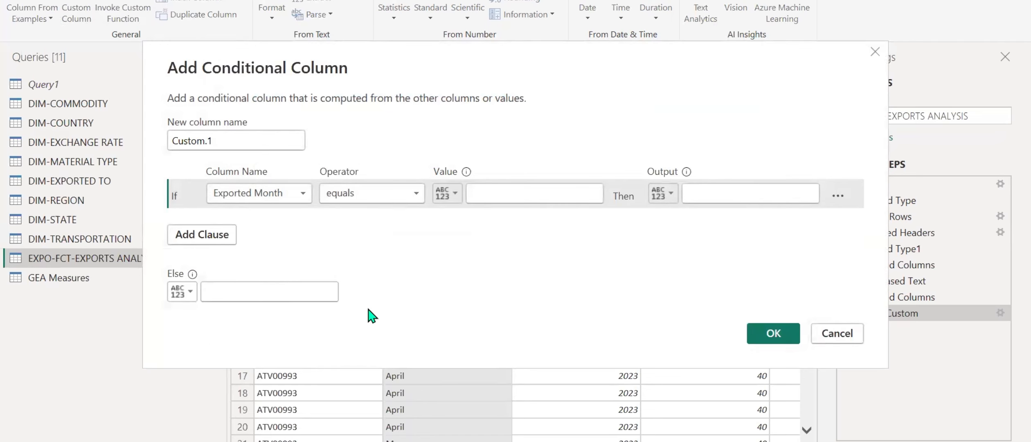
click(519, 197)
text(Jan)
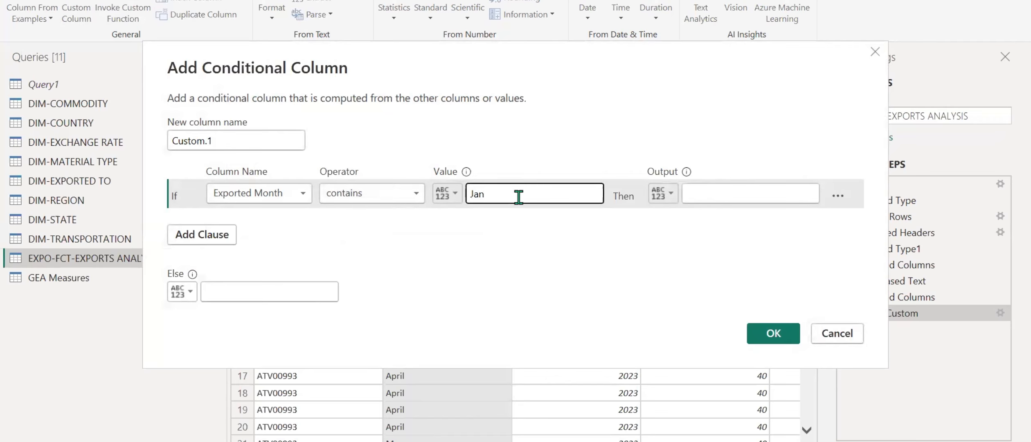
click(700, 193)
text(01)
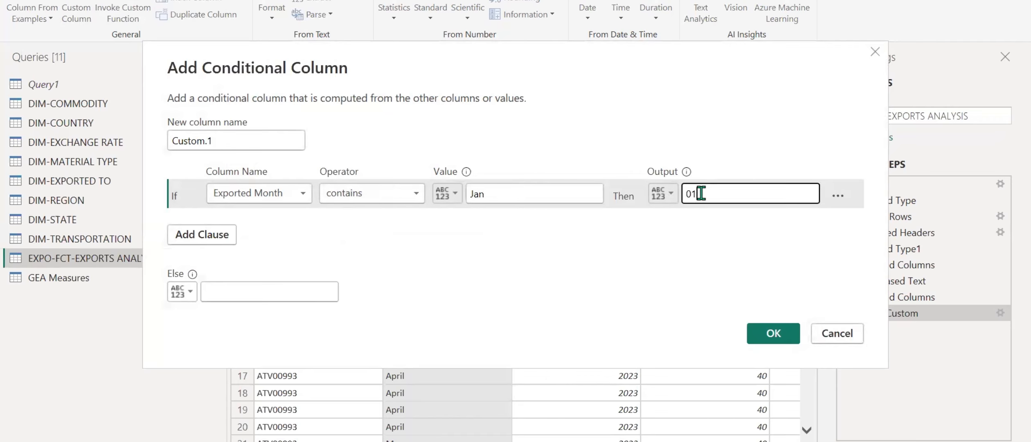
Add a second clause that outputs 02 when Exported Month contains Feb.
click(210, 235)
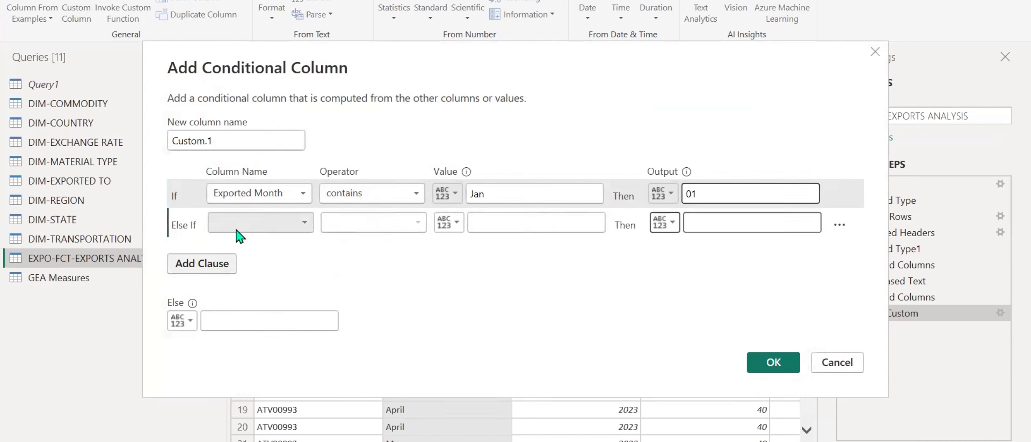
click(262, 225)
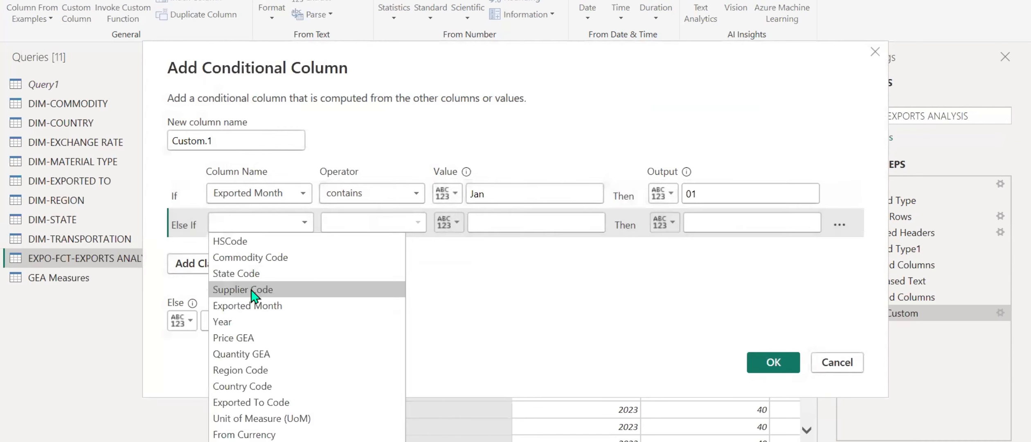
click(286, 306)
click(372, 222)
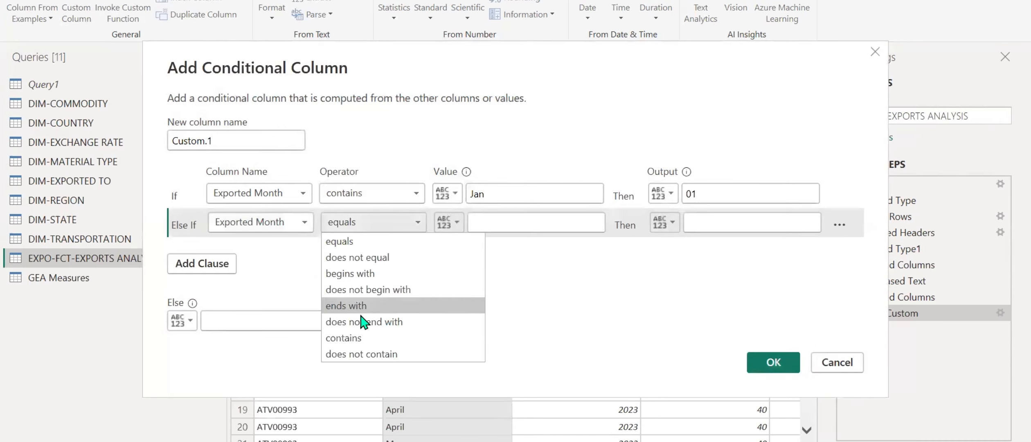
click(345, 339)
click(506, 229)
text(Feb)
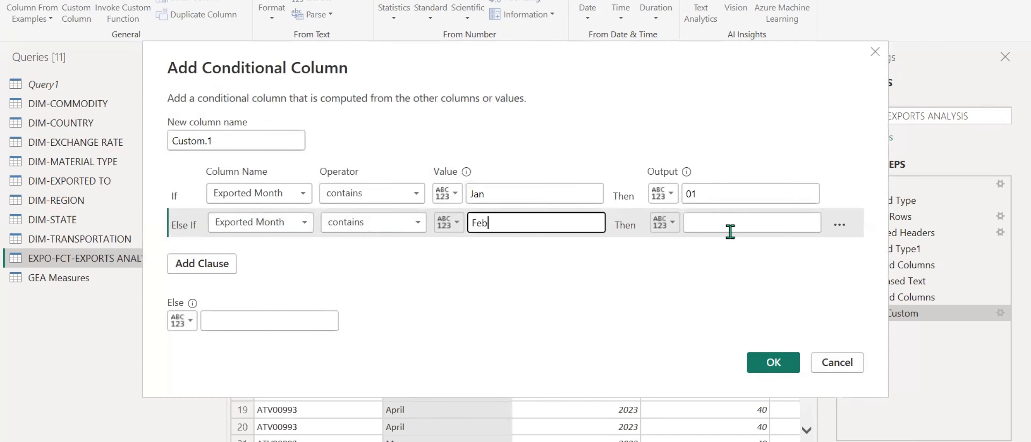
click(766, 230)
text(02)
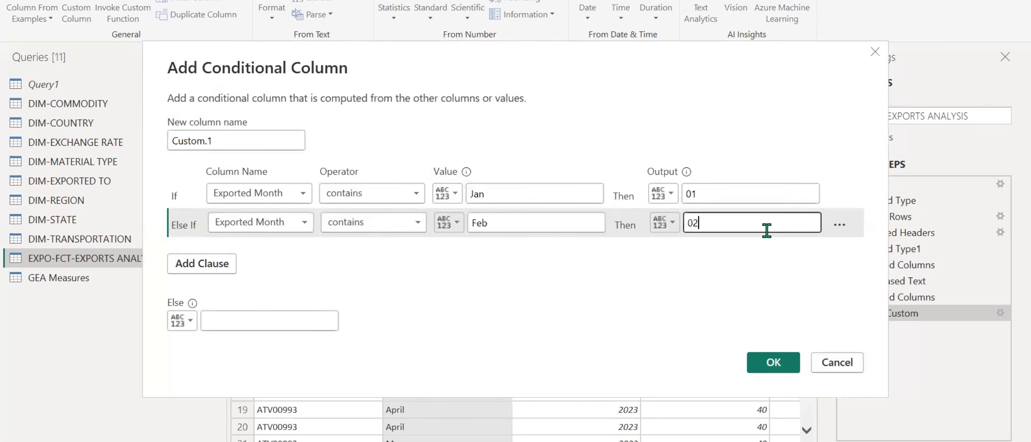
Add a third clause that outputs 03 when Exported Month contains Mar.
click(228, 264)
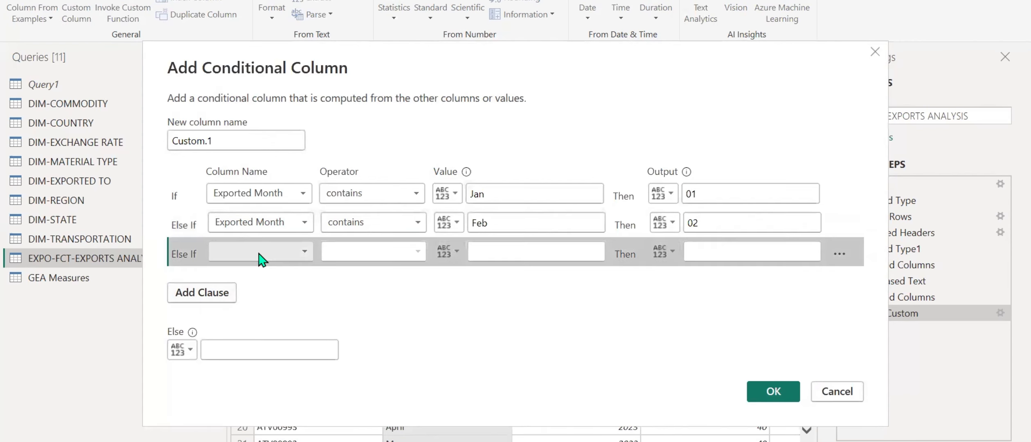
click(261, 252)
click(254, 25)
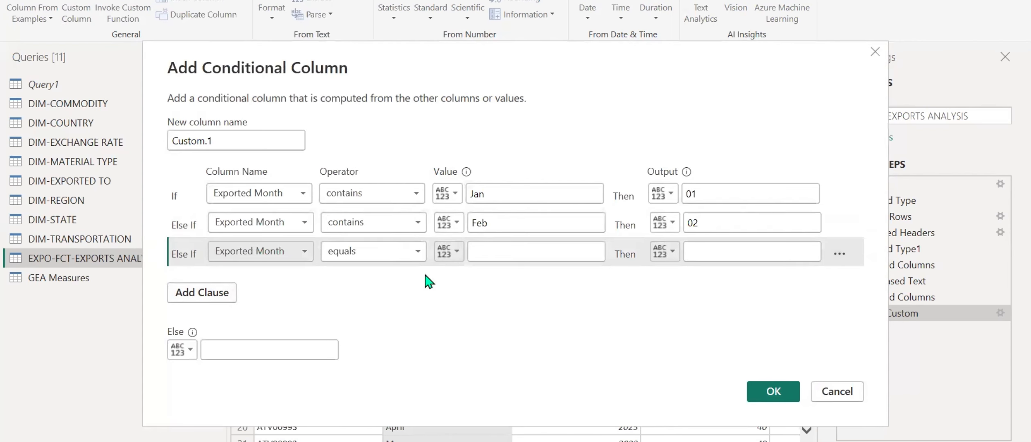
click(520, 249)
click(421, 253)
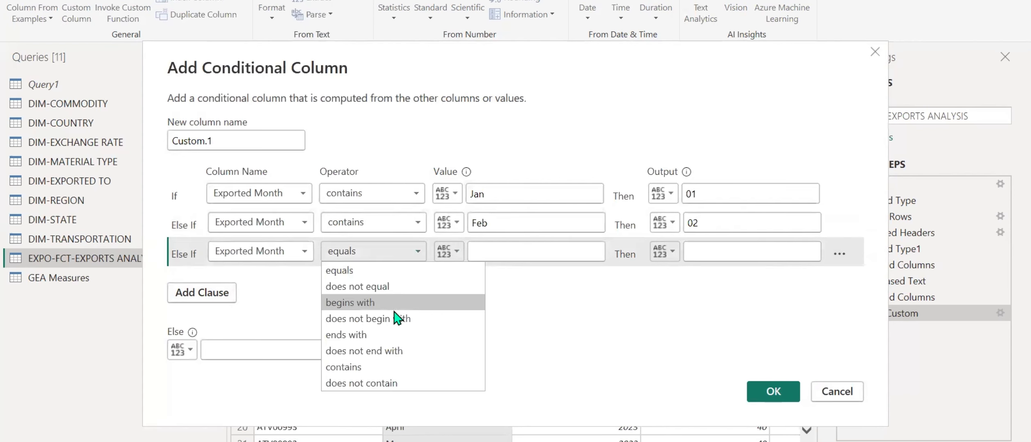
click(377, 382)
click(414, 258)
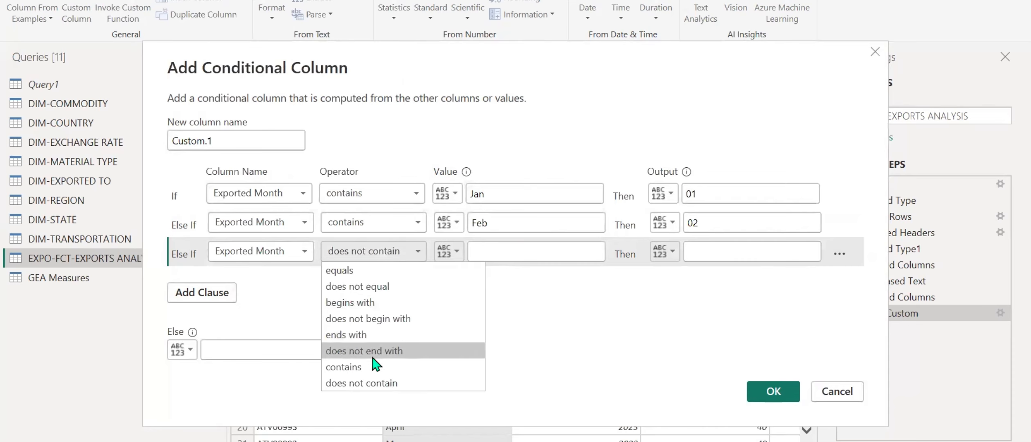
click(356, 367)
click(491, 247)
text(Mar)
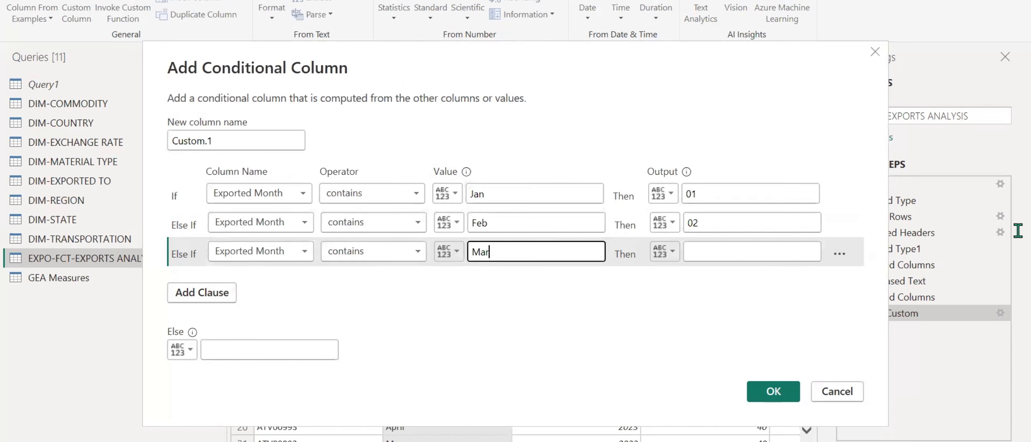
click(772, 255)
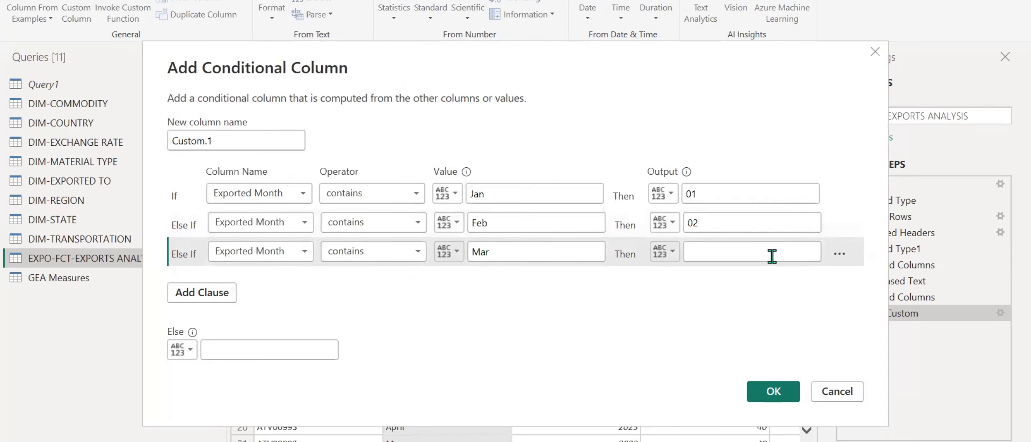
text(03)
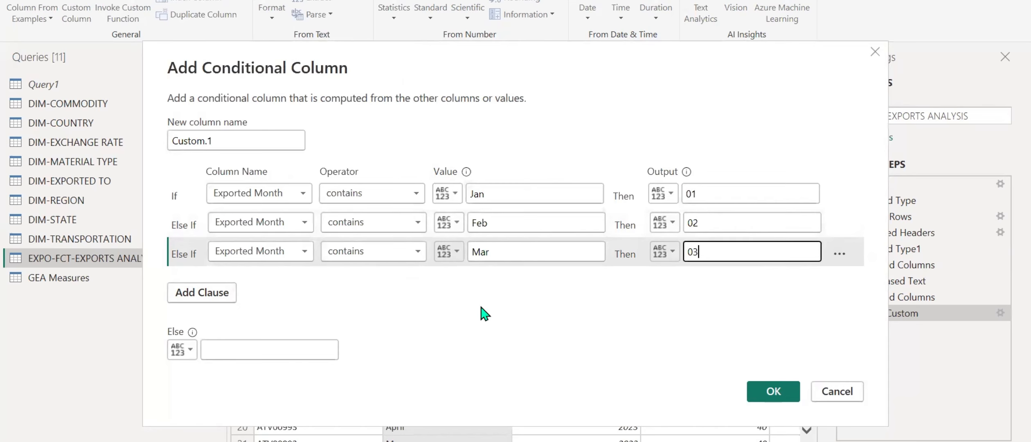
Add a fourth clause that outputs 04 when Exported Month contains Apr.
click(211, 302)
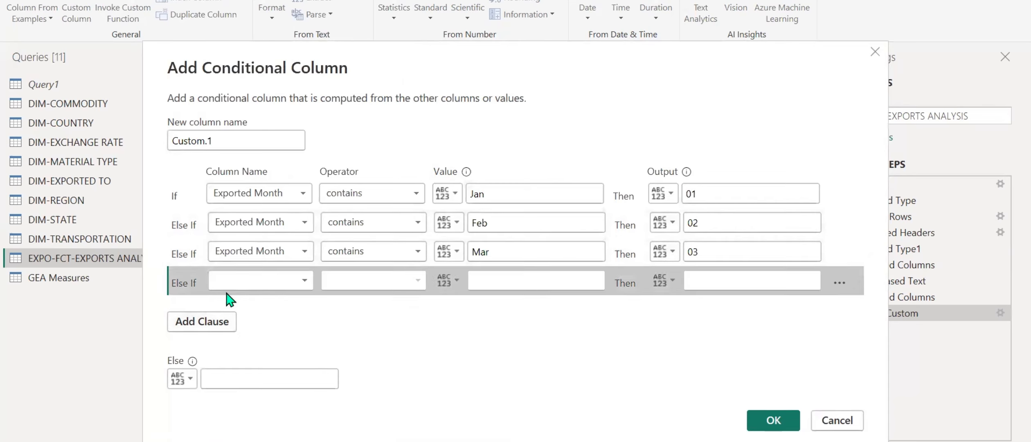
click(286, 287)
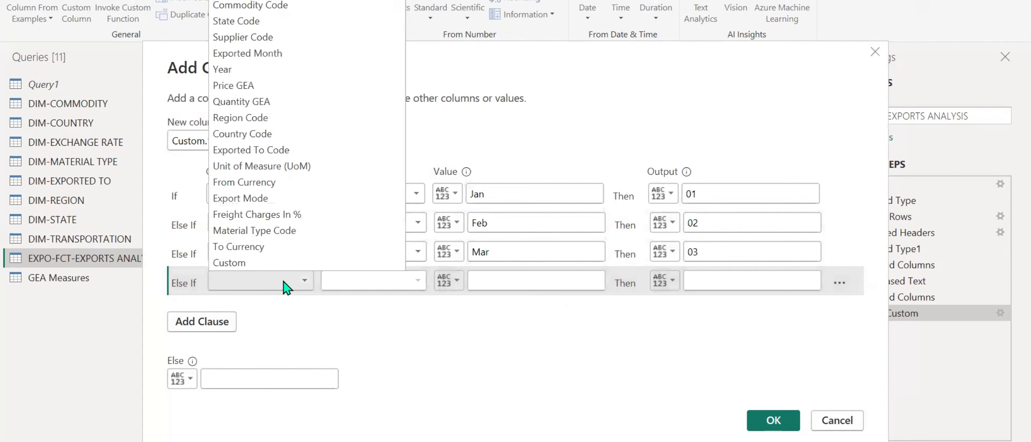
click(270, 53)
click(417, 282)
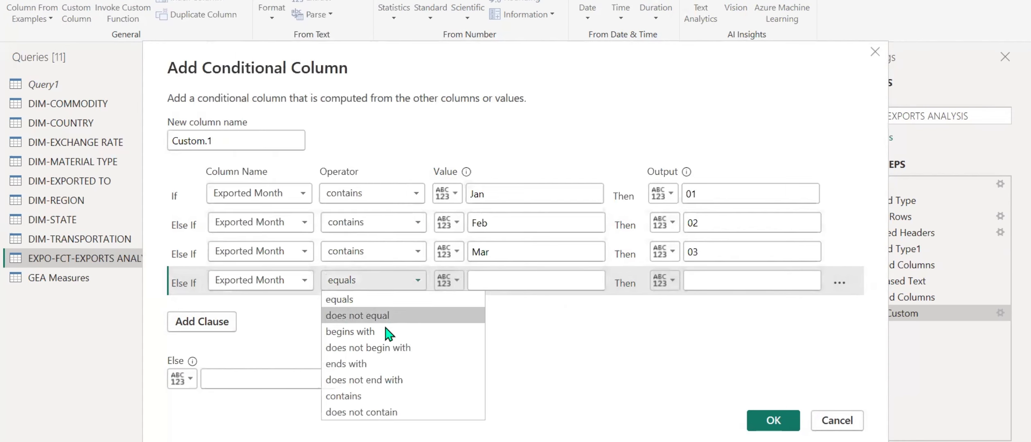
click(364, 395)
click(509, 281)
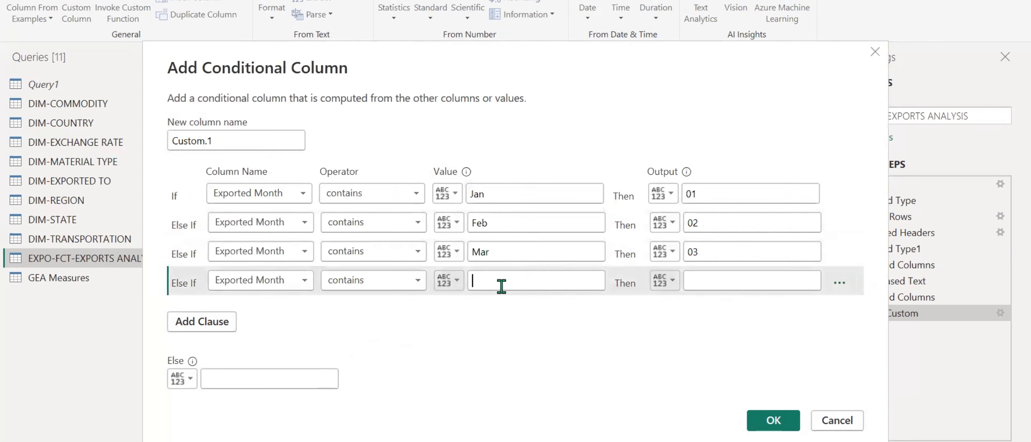
click(501, 286)
text(Apr)
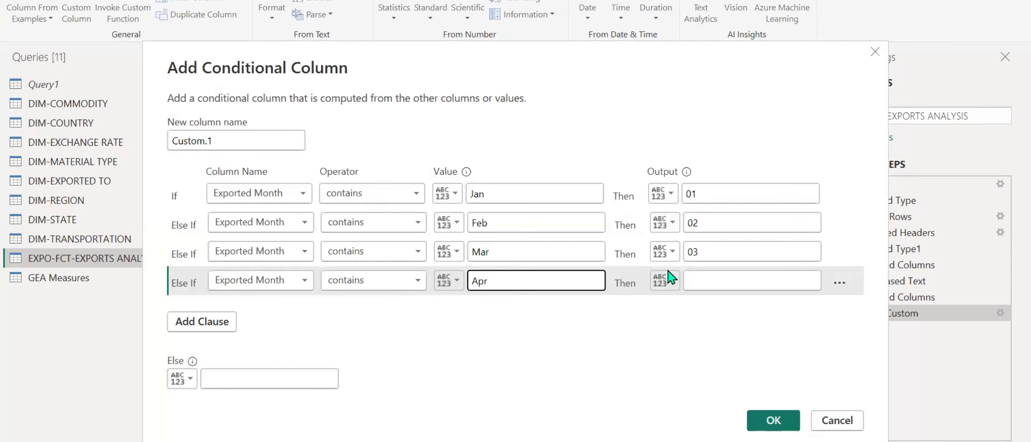
click(712, 277)
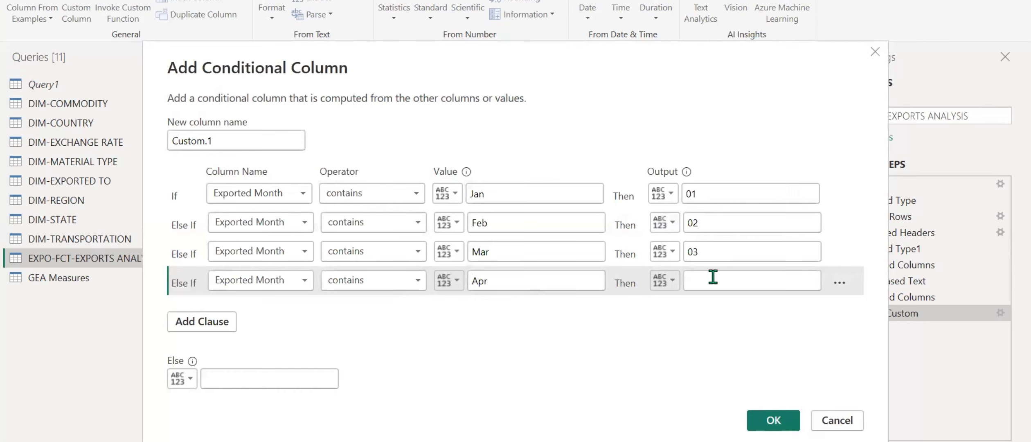
text(04)
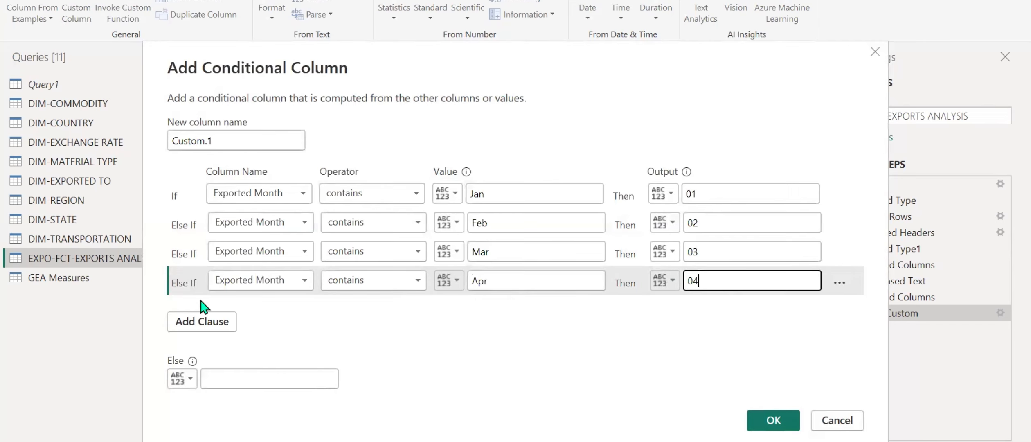
Add a fifth clause that outputs 05 when Exported Month contains May.
click(202, 324)
click(267, 311)
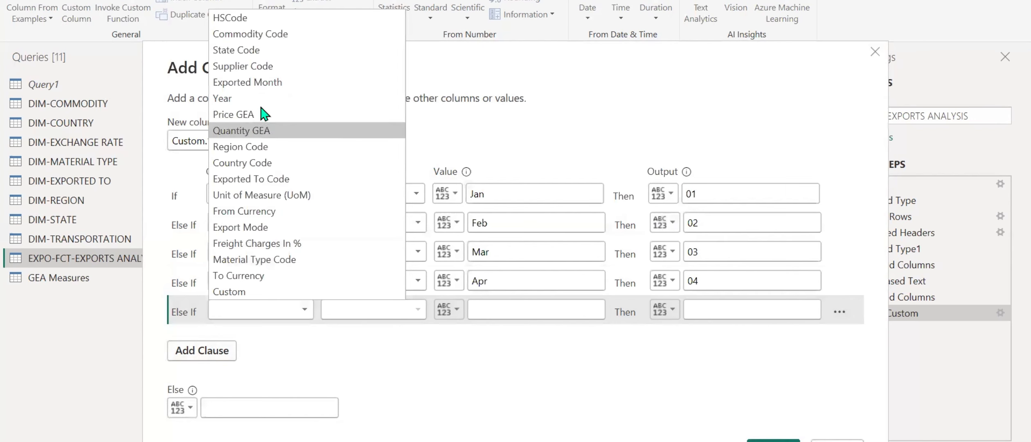
click(264, 84)
click(352, 311)
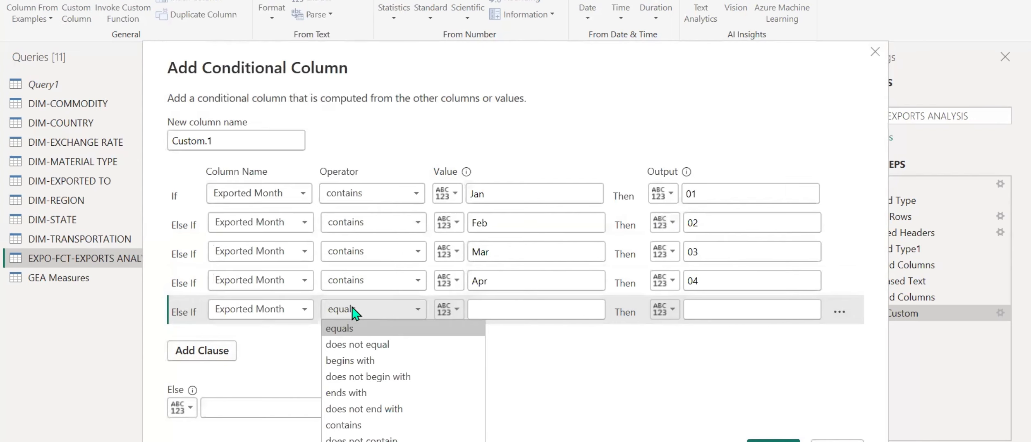
click(352, 424)
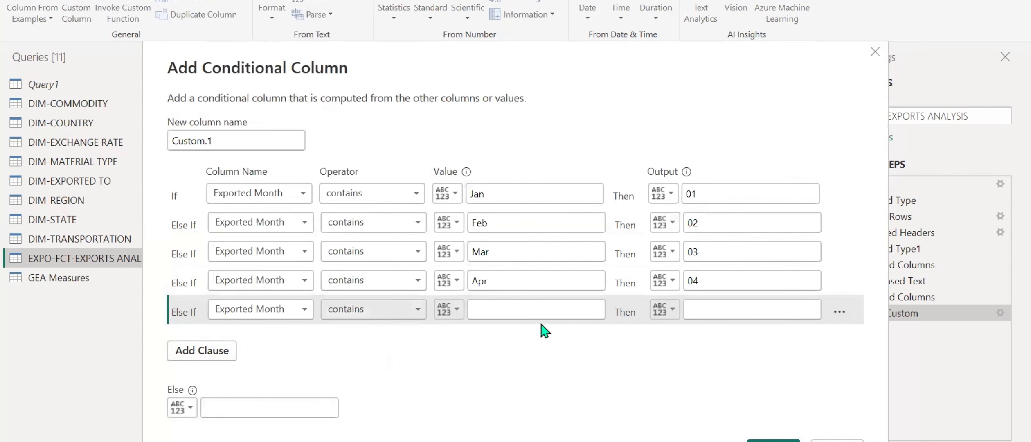
click(541, 309)
text(Ma)
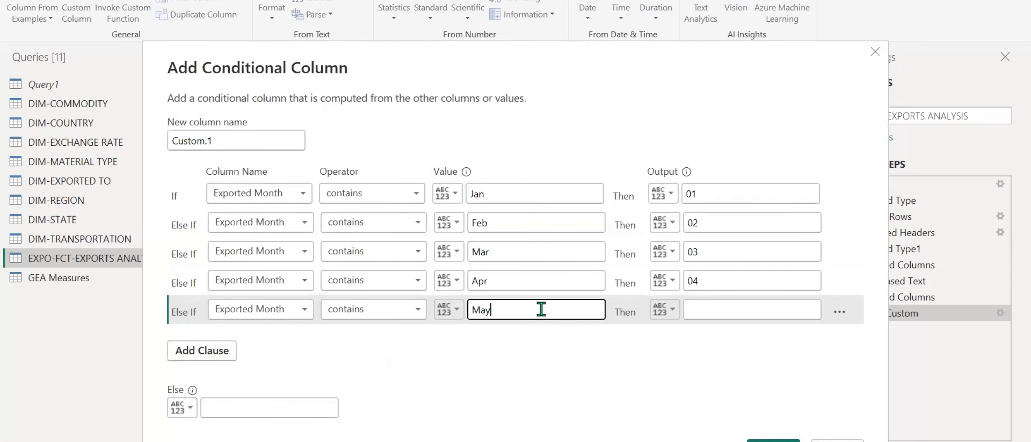
text(y)
click(711, 306)
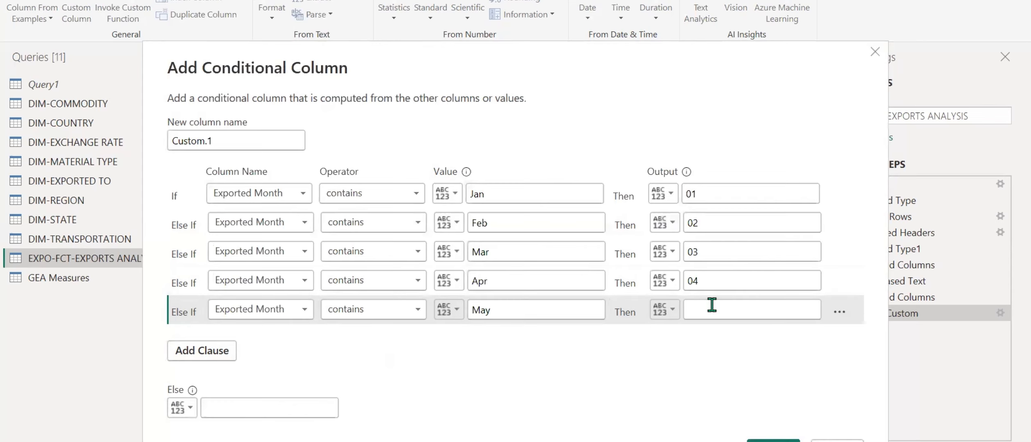
text(05)
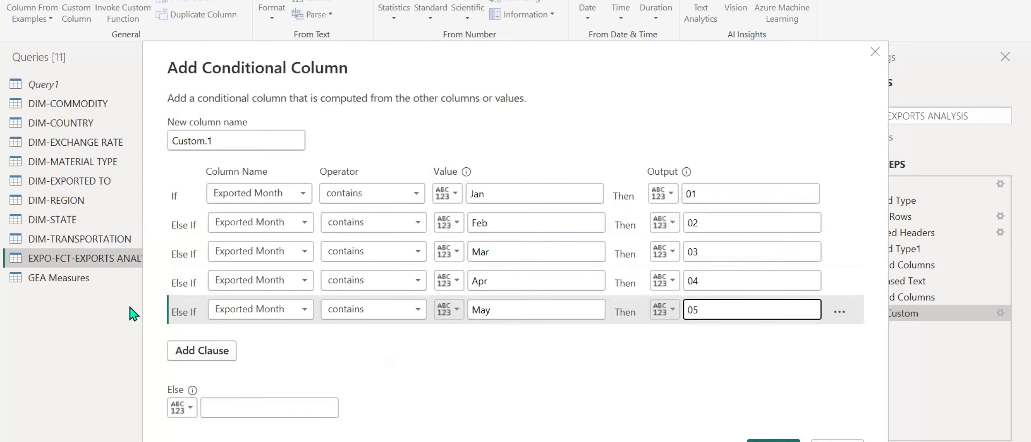
Add four more clauses below the May clause and set Exported Month as the column in each.
click(203, 351)
click(201, 359)
click(201, 360)
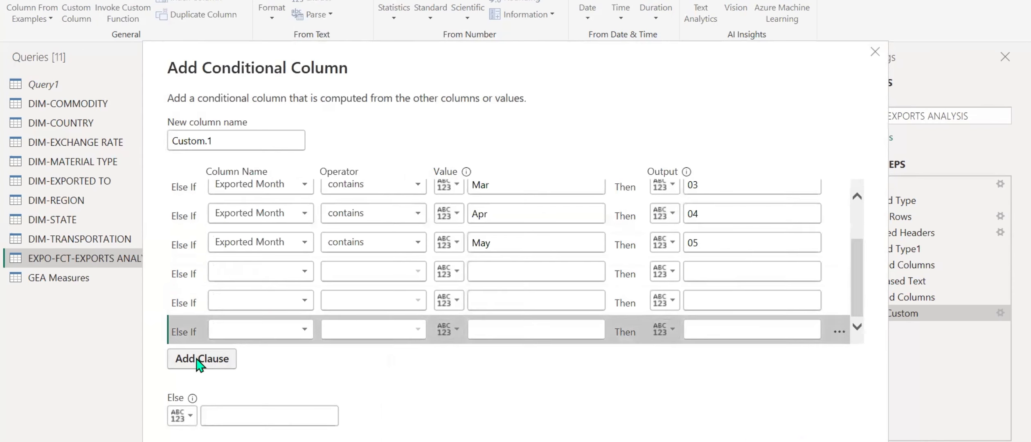
click(201, 359)
click(295, 254)
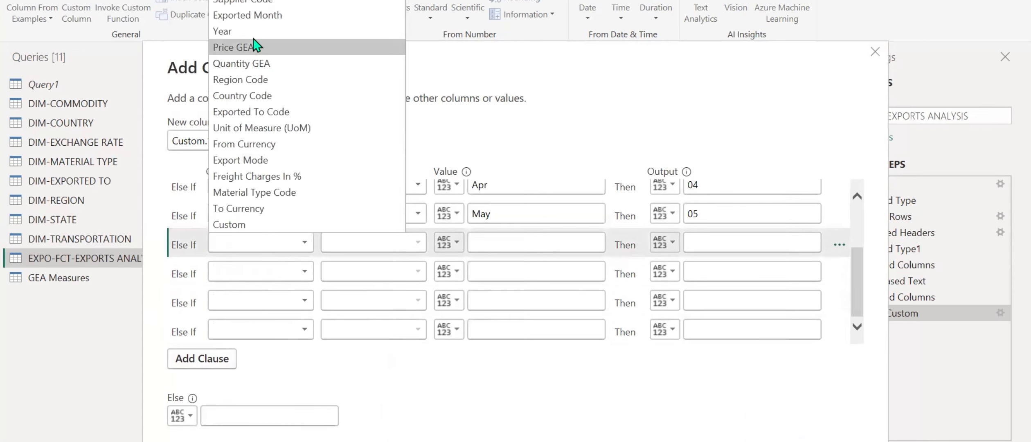
click(266, 16)
click(270, 272)
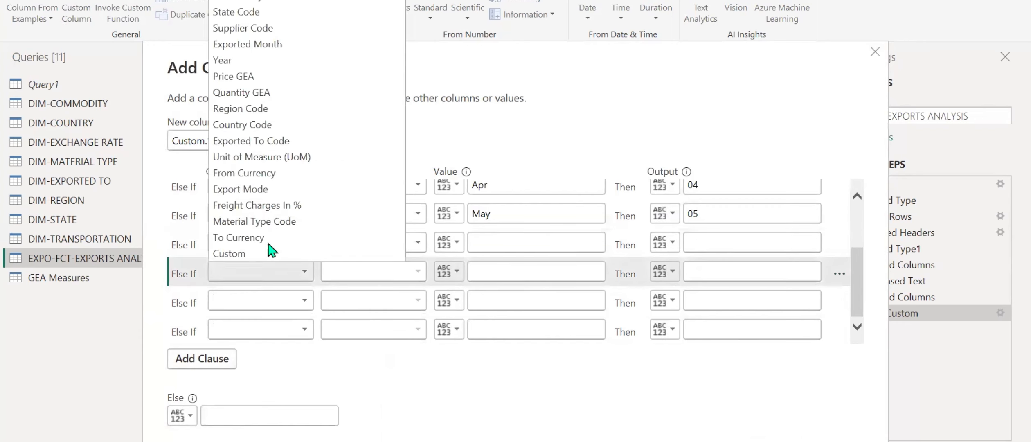
click(255, 49)
click(257, 300)
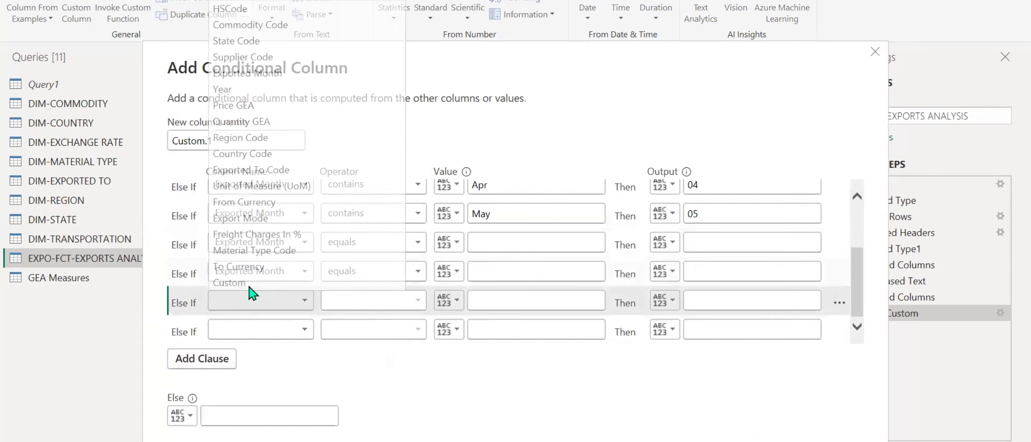
click(255, 73)
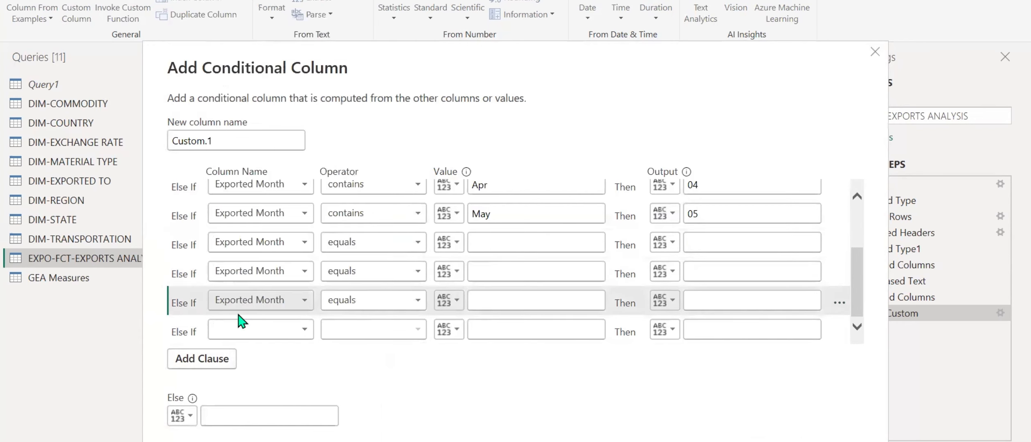
click(245, 329)
click(256, 102)
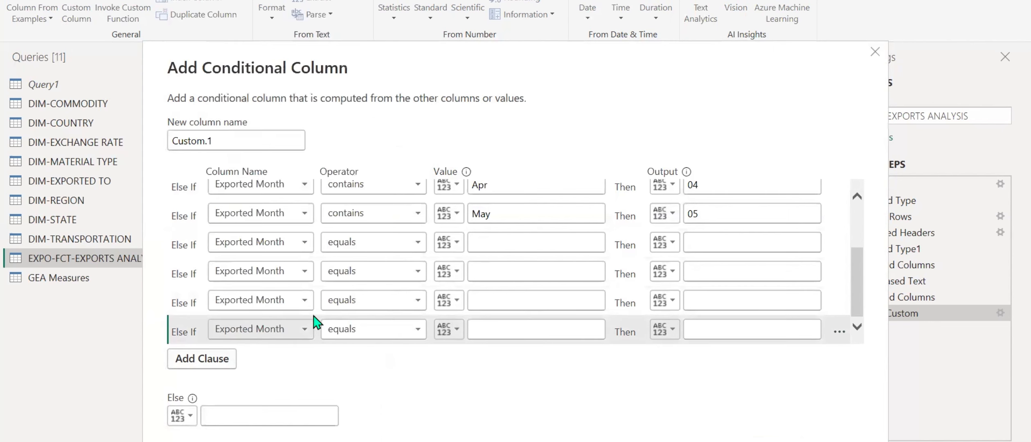
Set the operator of the four new clauses to contains.
click(357, 244)
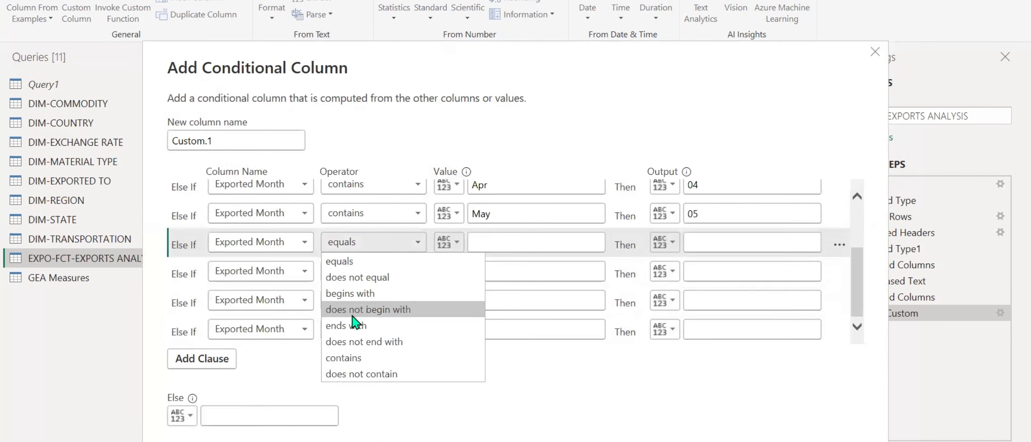
click(346, 356)
click(365, 272)
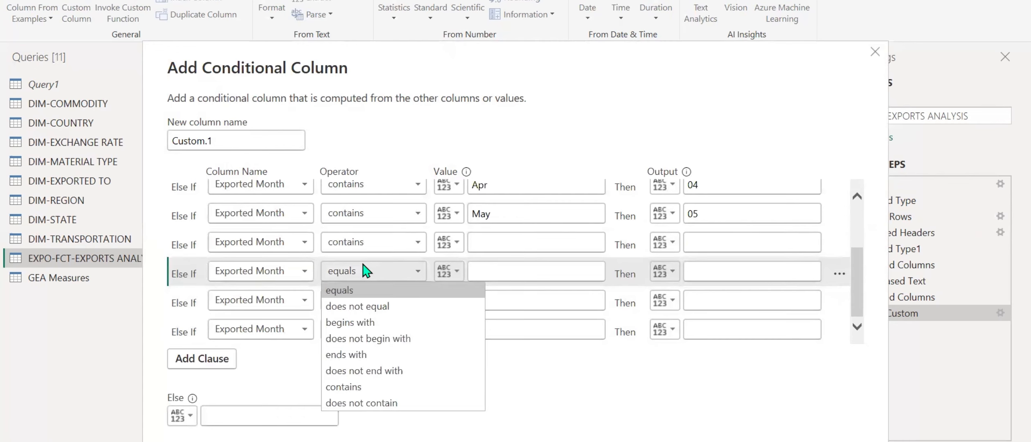
click(357, 387)
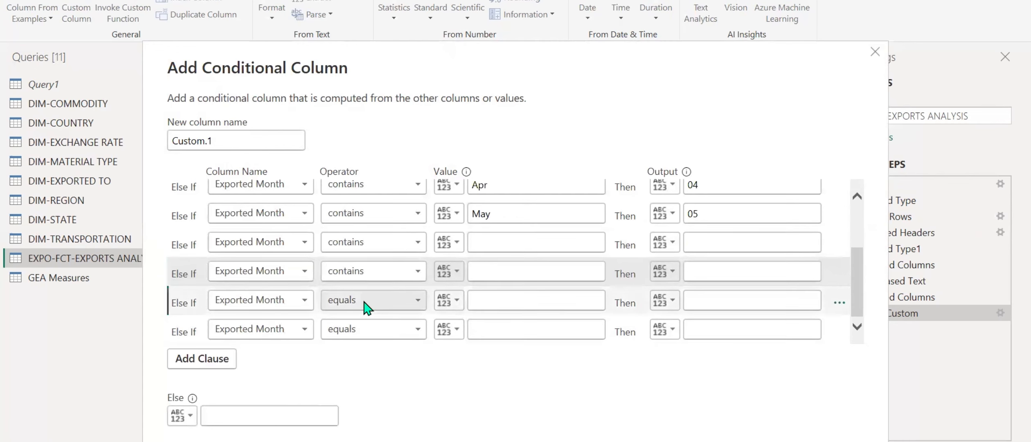
click(367, 303)
click(360, 416)
click(362, 329)
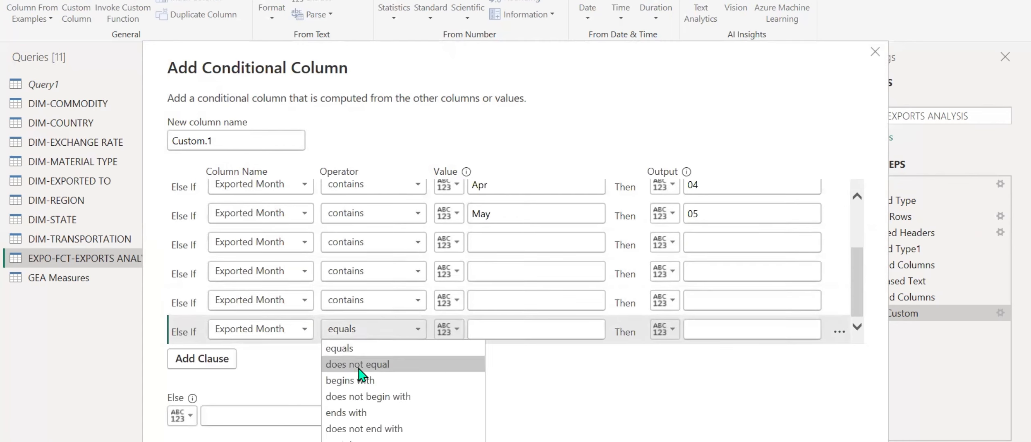
click(360, 439)
Enter Jun, Jul, Aug and Sep as the comparison values of the four new clauses.
click(483, 238)
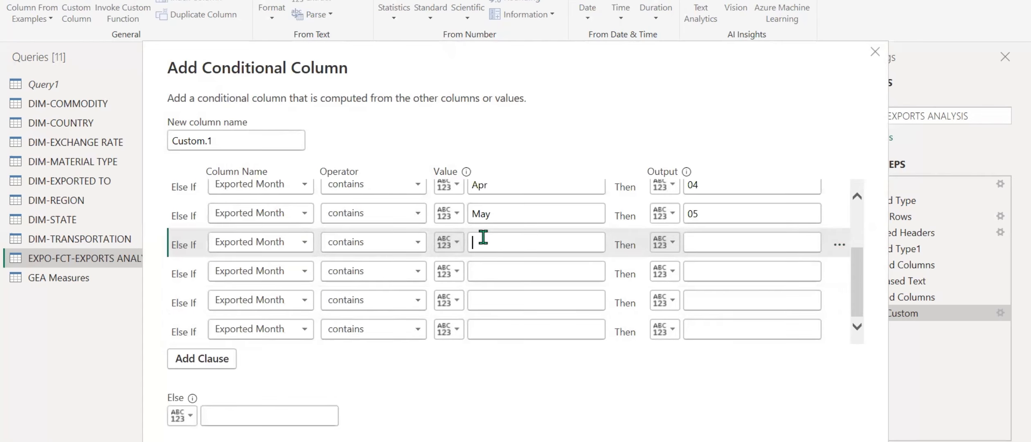
click(483, 237)
text(J)
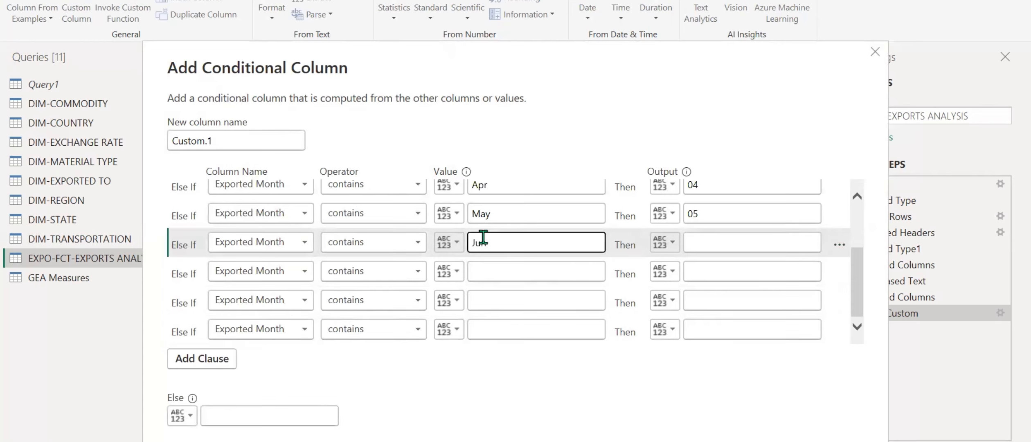
text(un)
click(517, 271)
text(Jul)
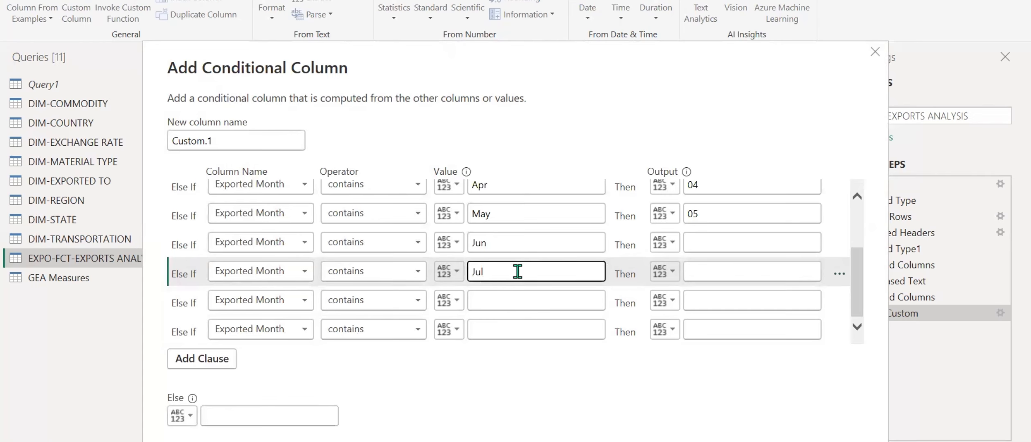
click(515, 295)
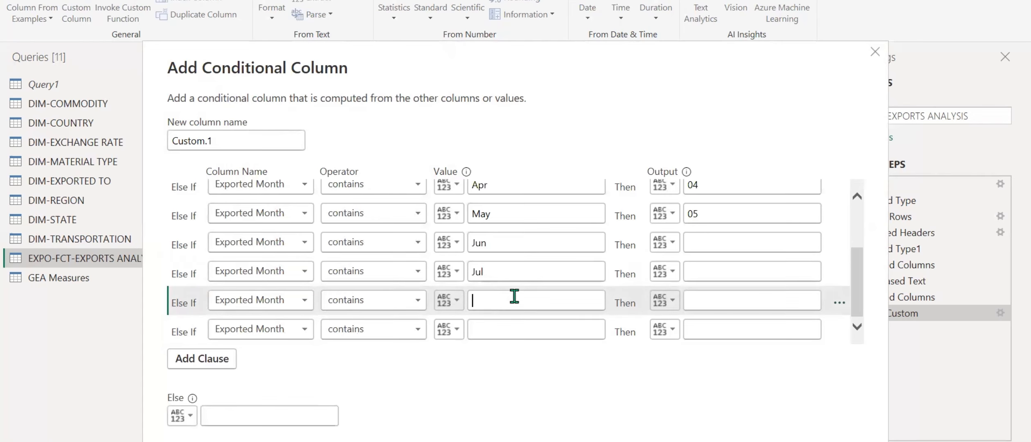
text(Aug)
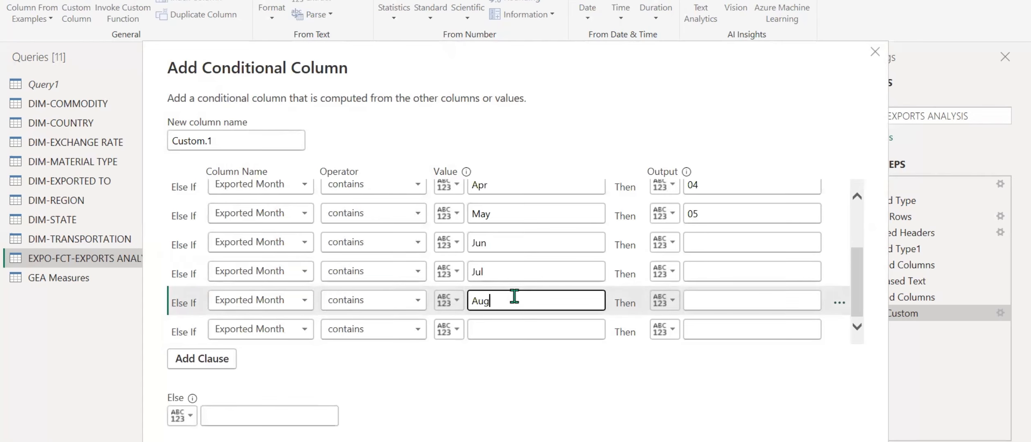
click(548, 334)
text(Sep)
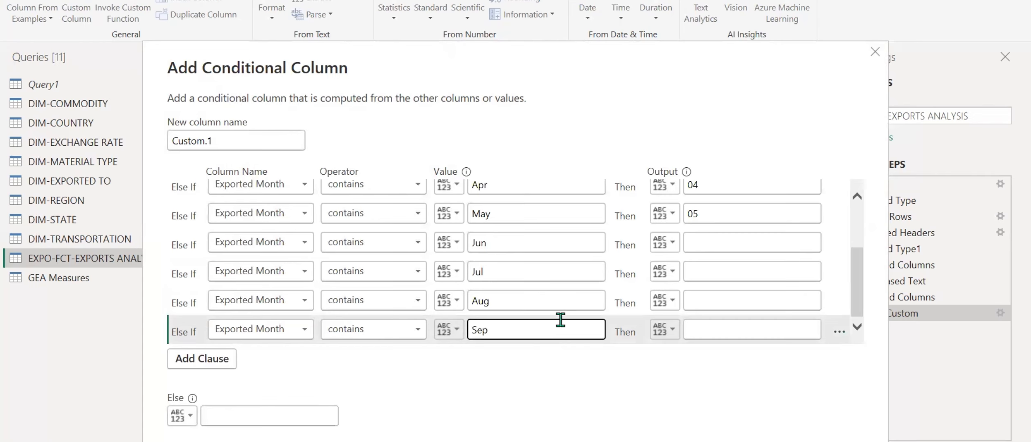
Enter the outputs 06, 07, 08 and 09 for the Jun, Jul, Aug and Sep clauses.
click(732, 246)
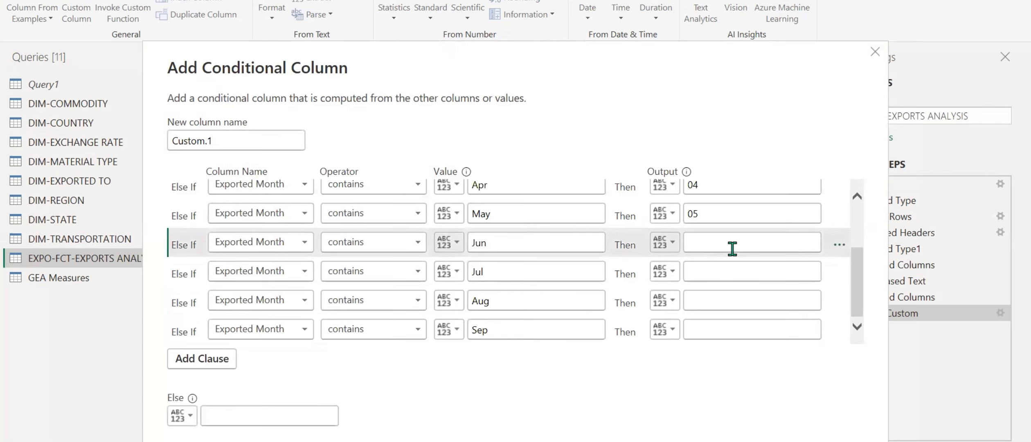
text(06)
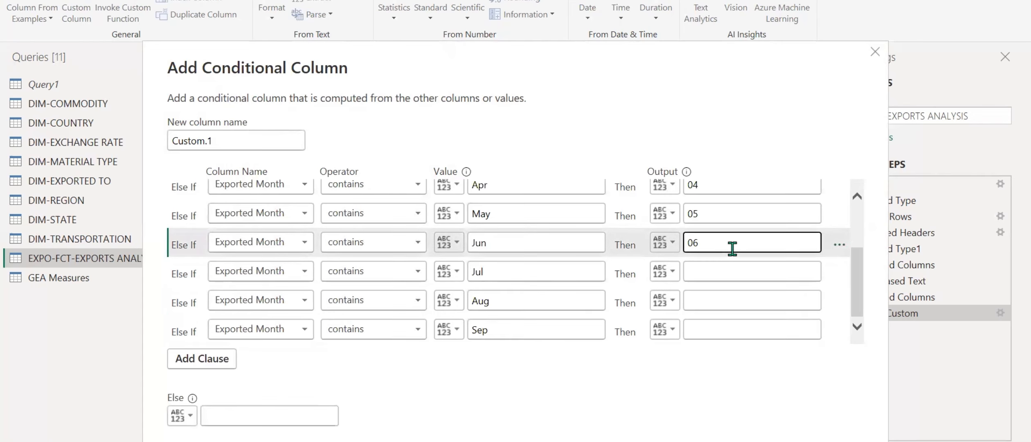
click(731, 272)
text(0)
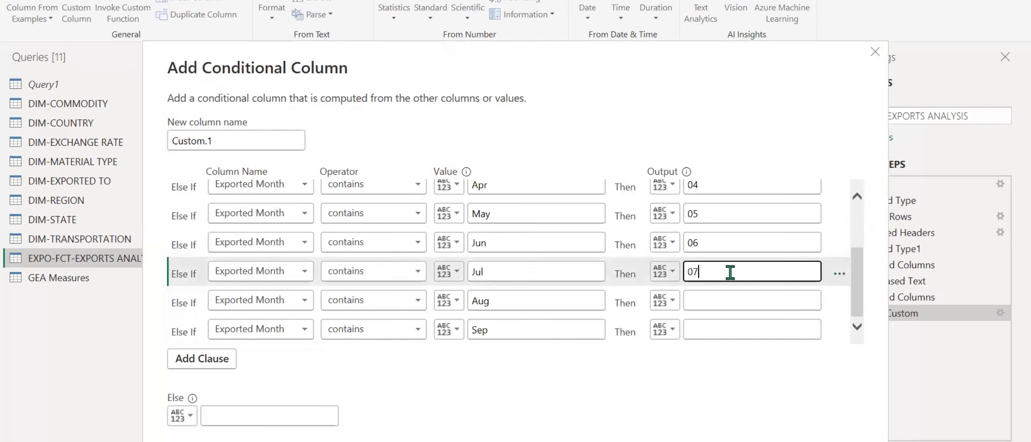
text(7)
click(730, 298)
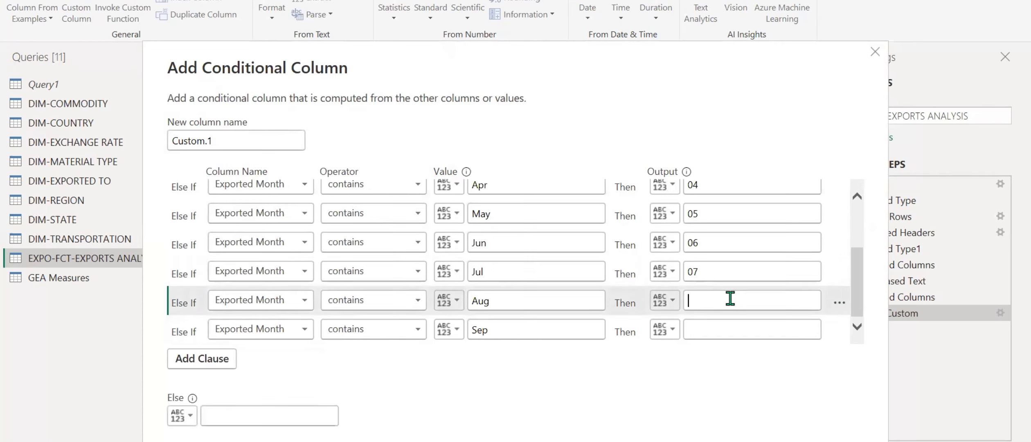
text(08)
click(726, 337)
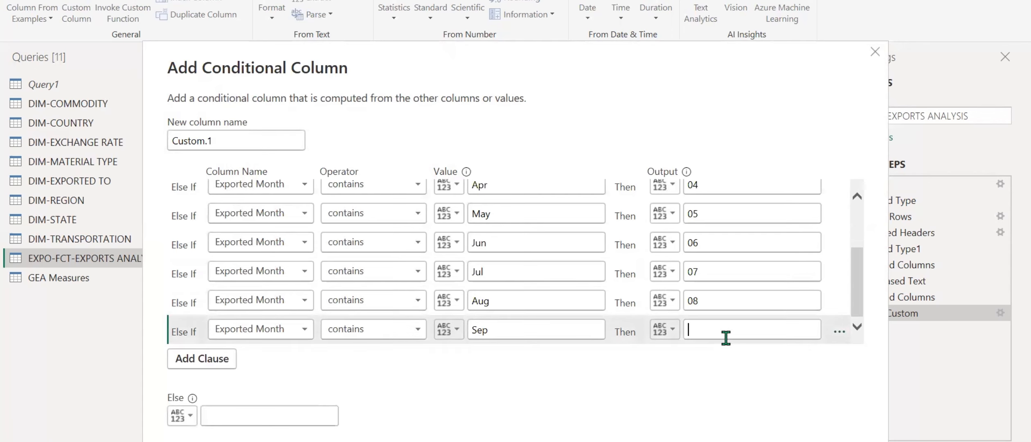
text(09)
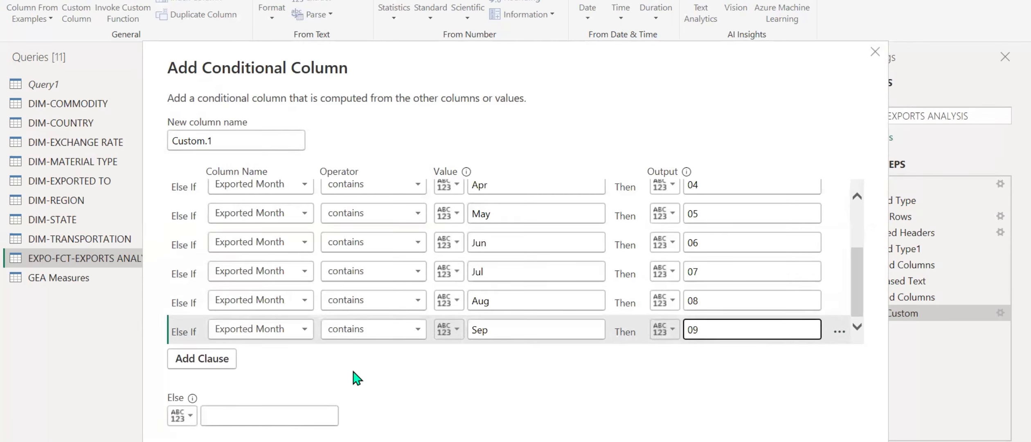
Add three more clauses below the Sep clause and set Exported Month as the column in each.
click(213, 360)
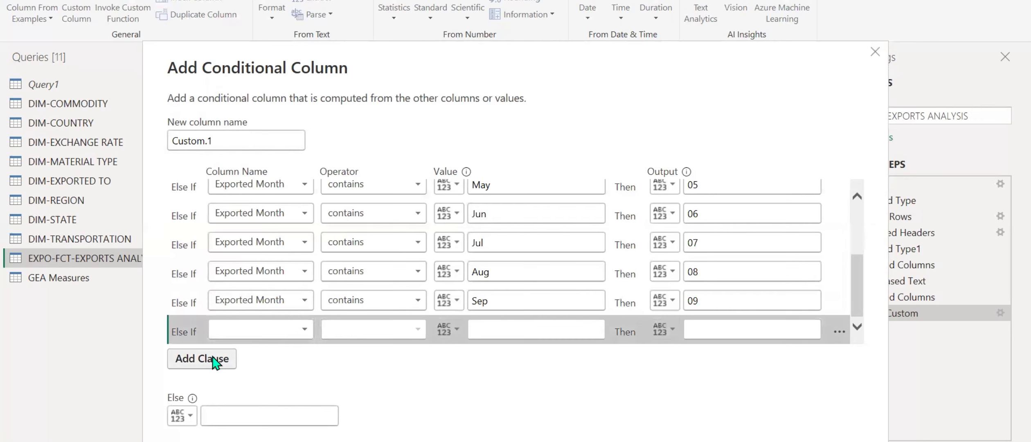
click(213, 360)
click(213, 360)
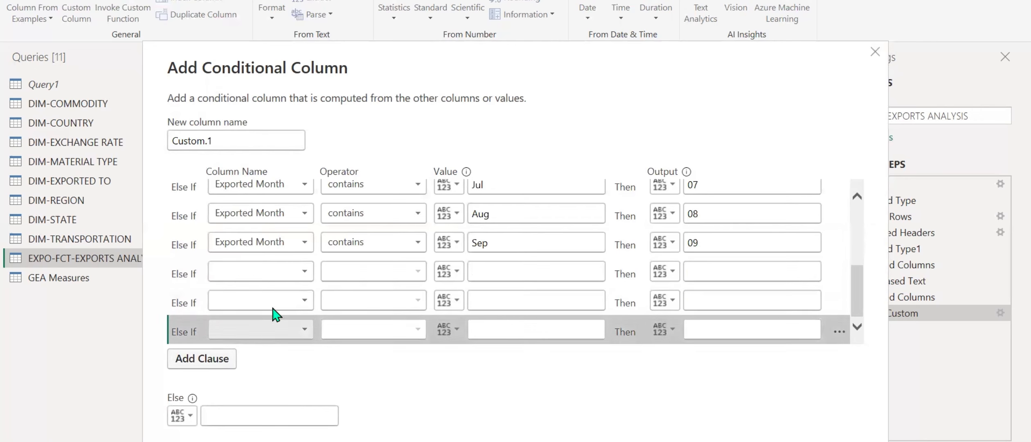
click(297, 278)
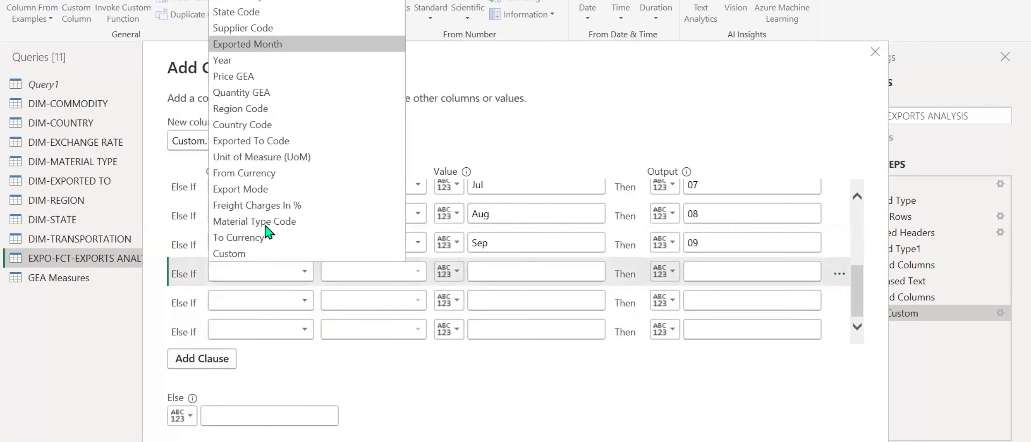
click(252, 45)
click(258, 303)
click(251, 73)
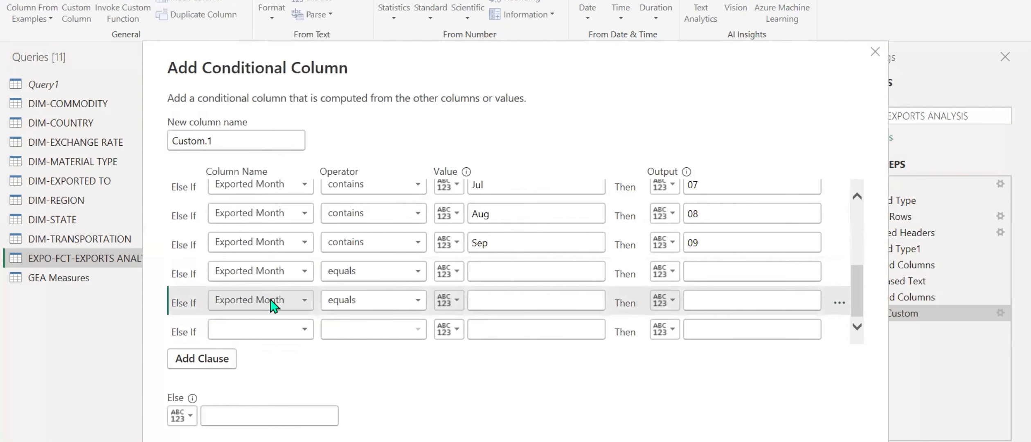
click(262, 330)
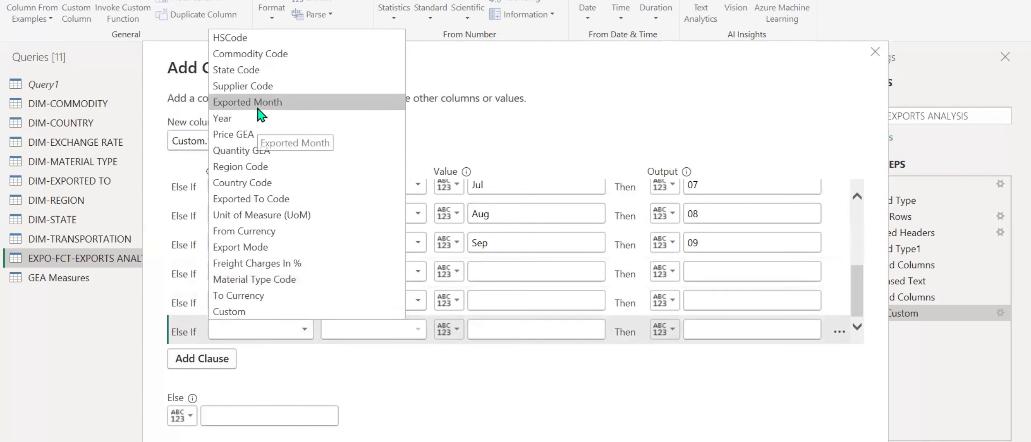
click(259, 102)
Set the operator of the three new clauses to contains.
click(409, 271)
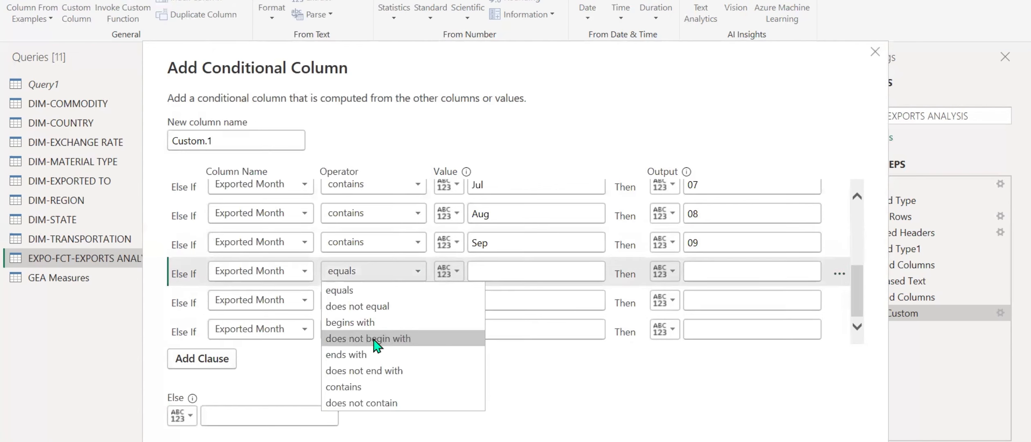
click(360, 384)
click(386, 300)
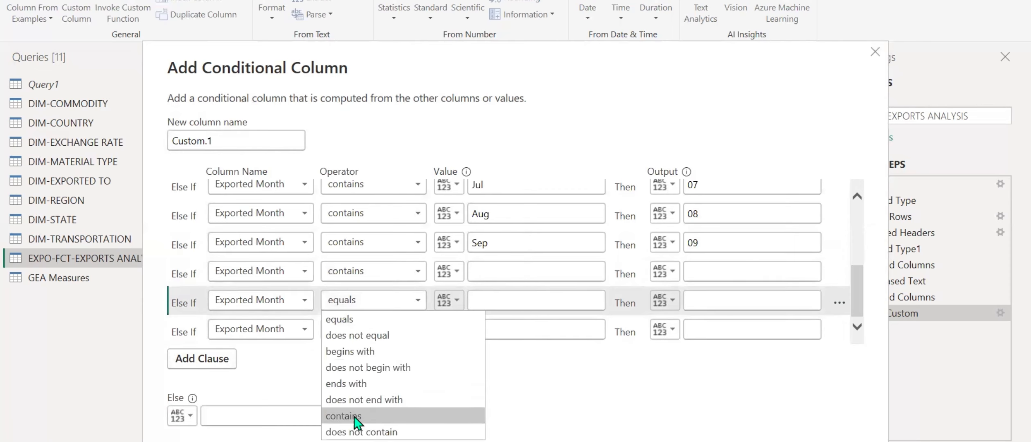
click(417, 410)
click(359, 333)
click(409, 434)
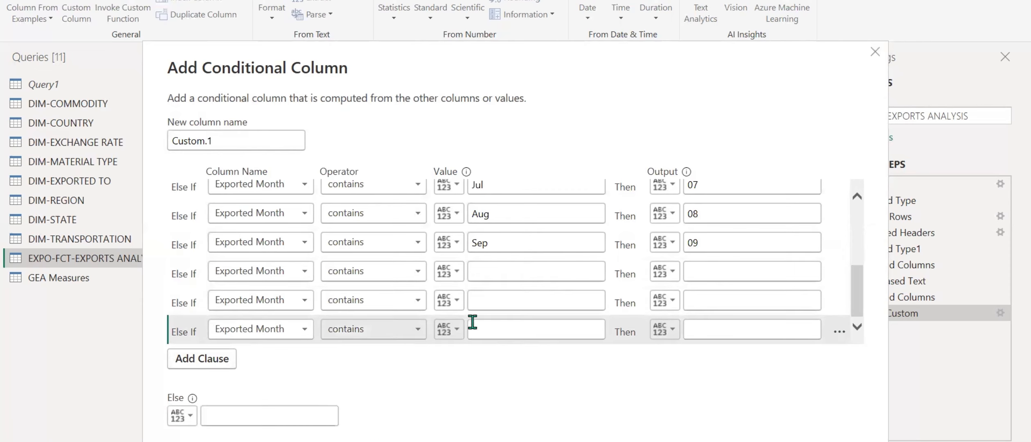
Enter Oct, Nov and Dec as the comparison values of the three new clauses.
click(495, 278)
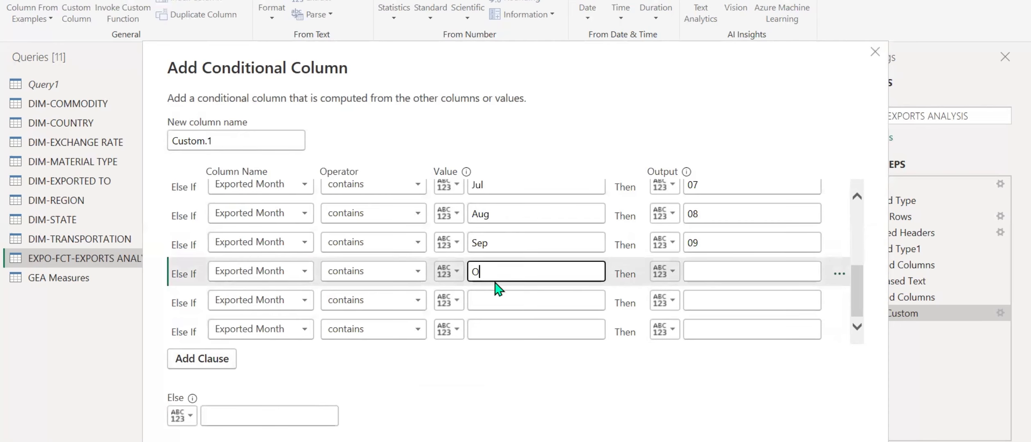
text(Oct)
click(489, 304)
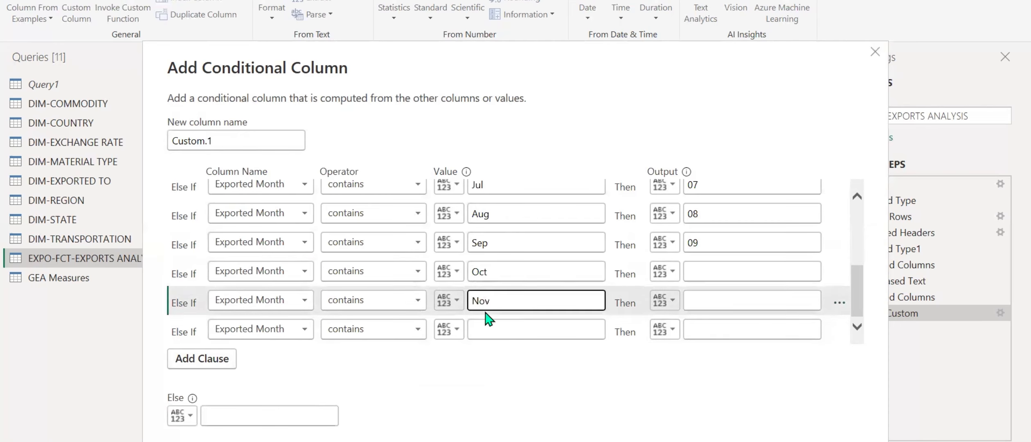
click(480, 329)
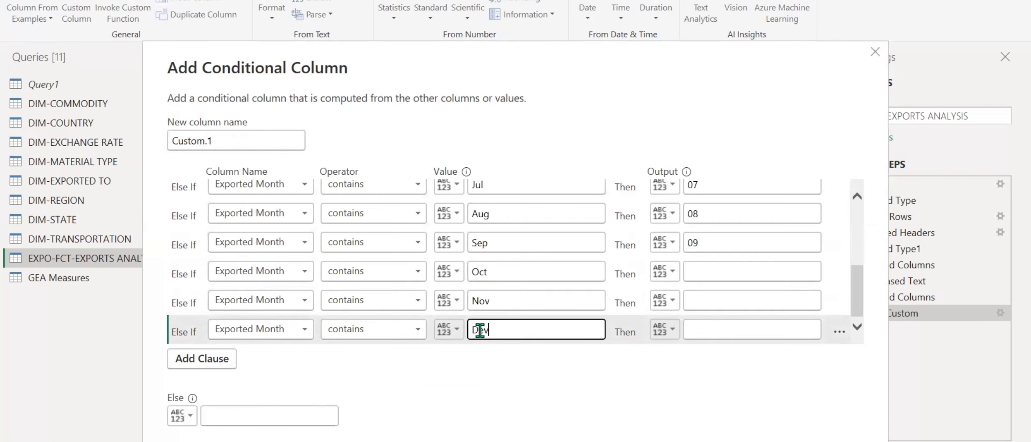
Enter the outputs 10, 11 and 12 for the Oct, Nov and Dec clauses.
click(767, 272)
text(10)
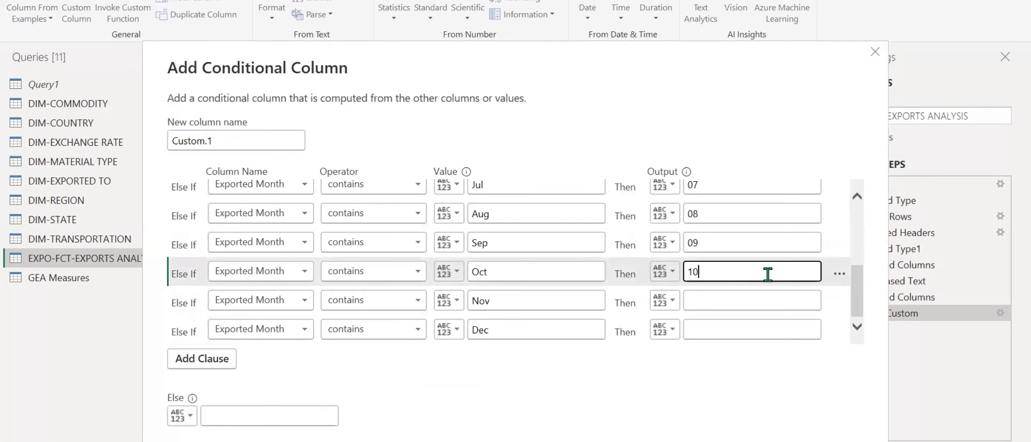
click(763, 295)
text(11)
click(754, 329)
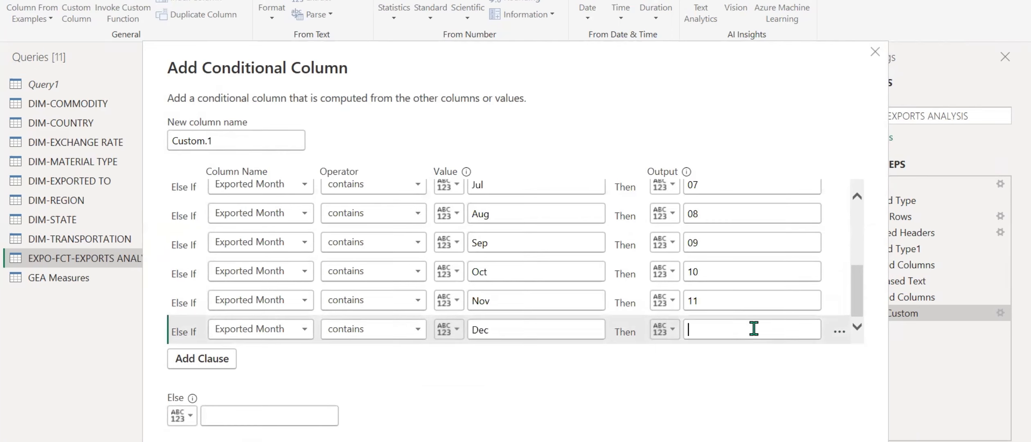
text(12)
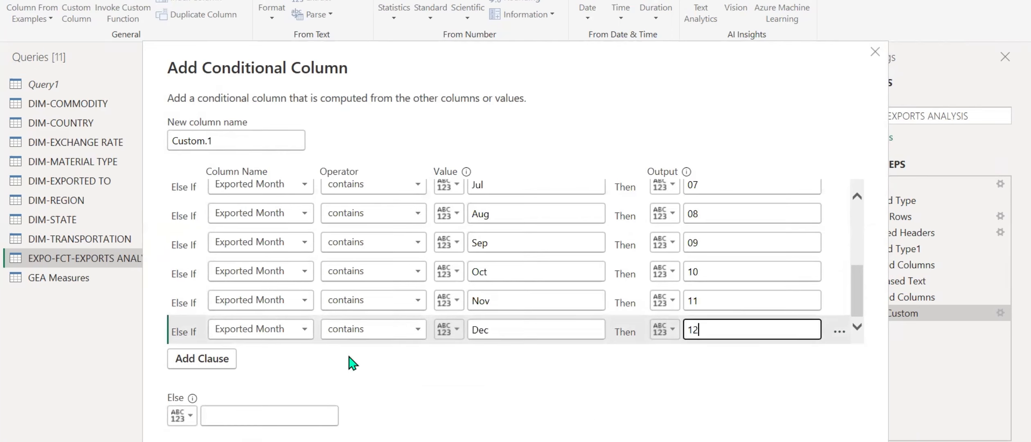
Name the new conditional column Month Number and create it.
double_click(238, 140)
key(ctrl+a)
text(Mon)
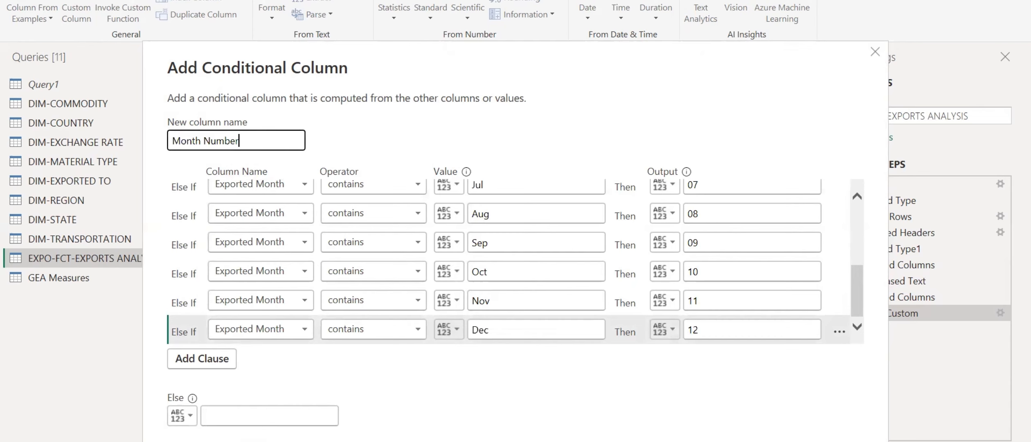
click(737, 439)
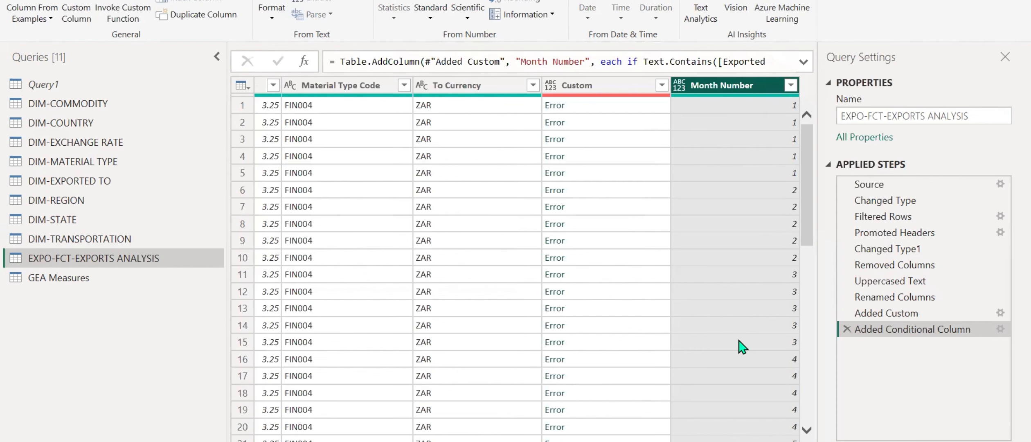
Move the Added Custom step below the Added Conditional Column step in the exports query.
click(592, 86)
right_click(592, 86)
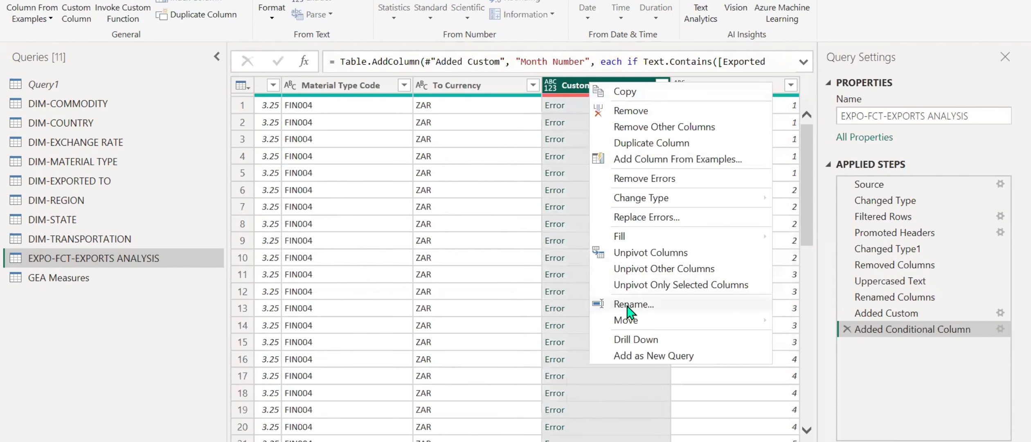
click(884, 316)
click(876, 315)
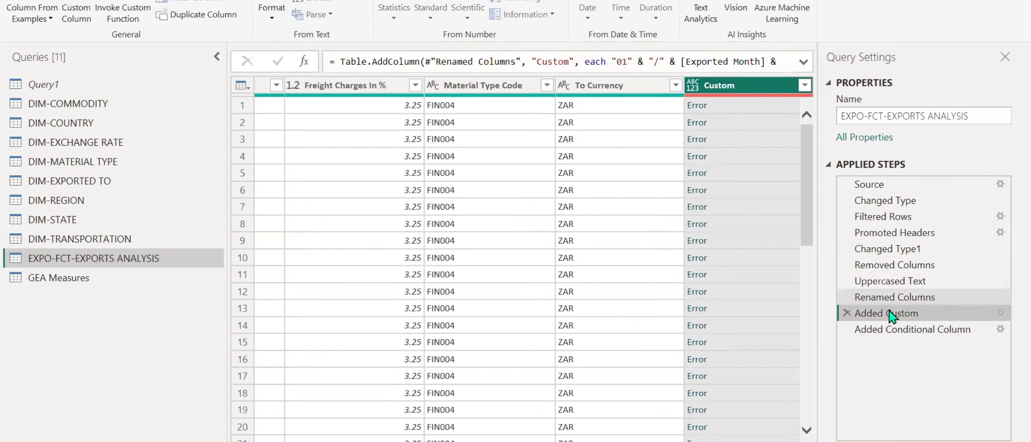
drag(890, 317, 891, 340)
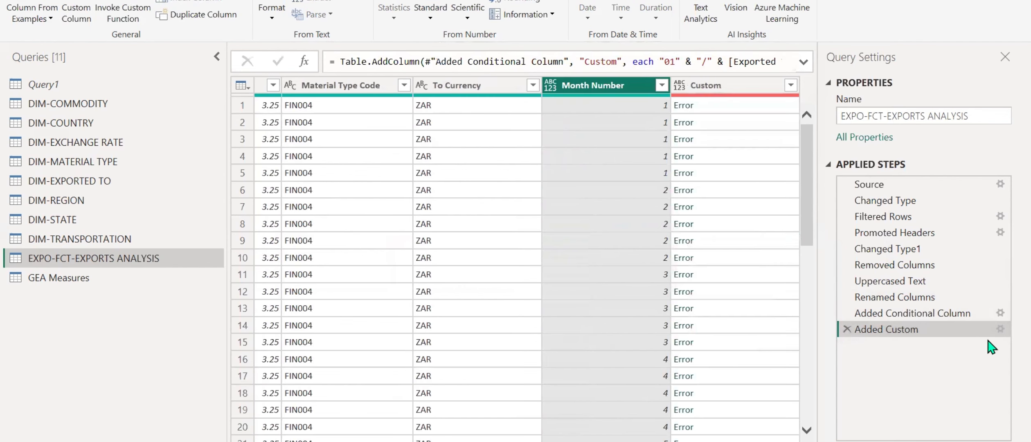
Replace [Exported Month] with [Month Number] in the Custom column's formula and apply the change.
click(1000, 330)
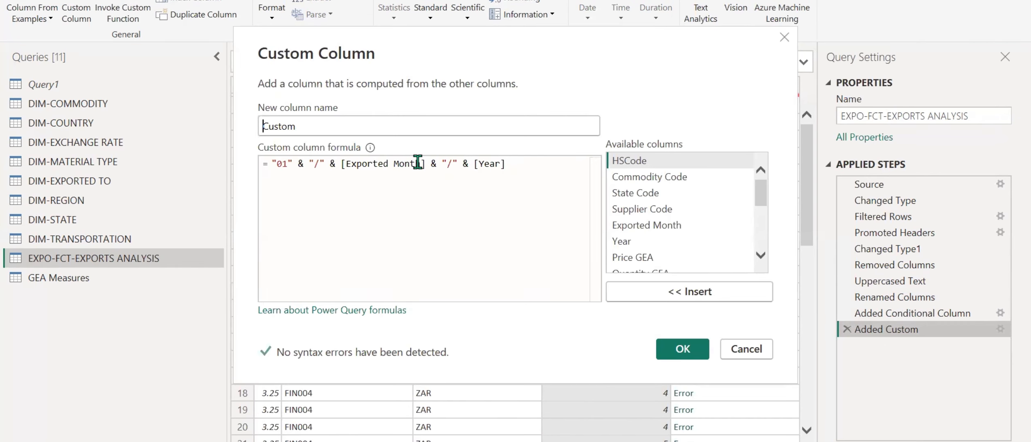
drag(418, 162, 346, 163)
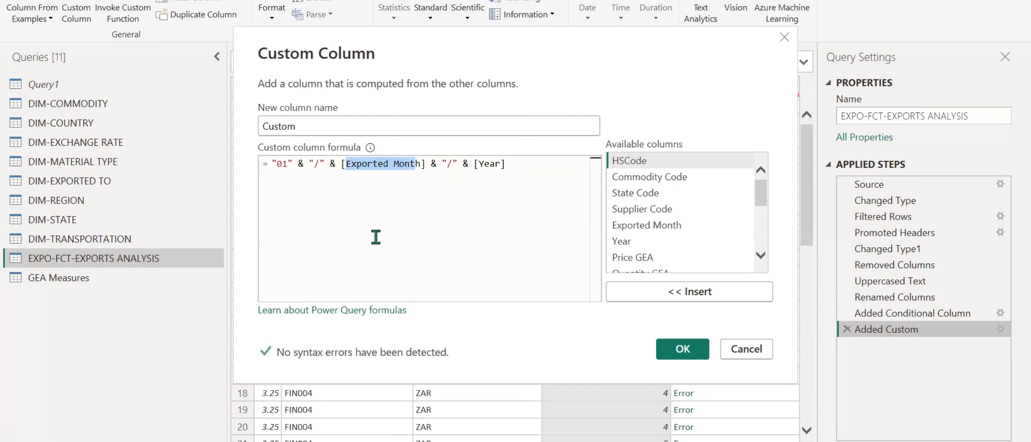
key(BackSpace)
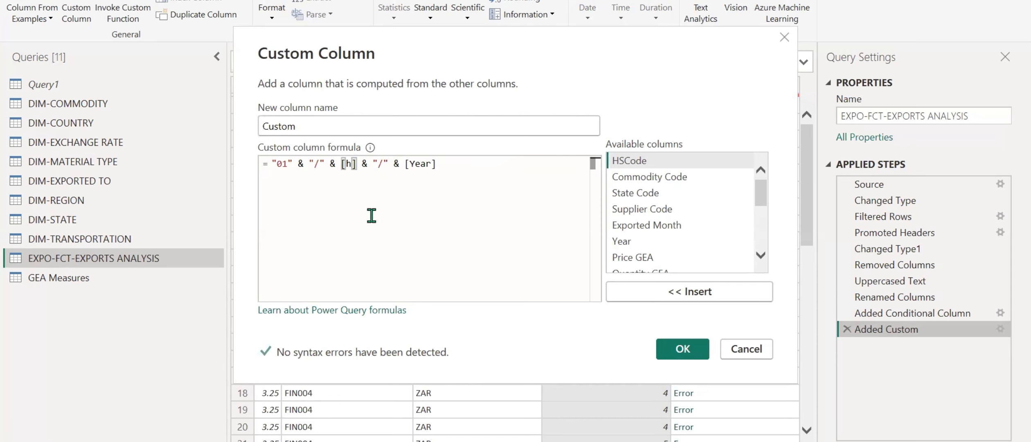
key(BackSpace)
key(BackSpace)
key(BackSpace)
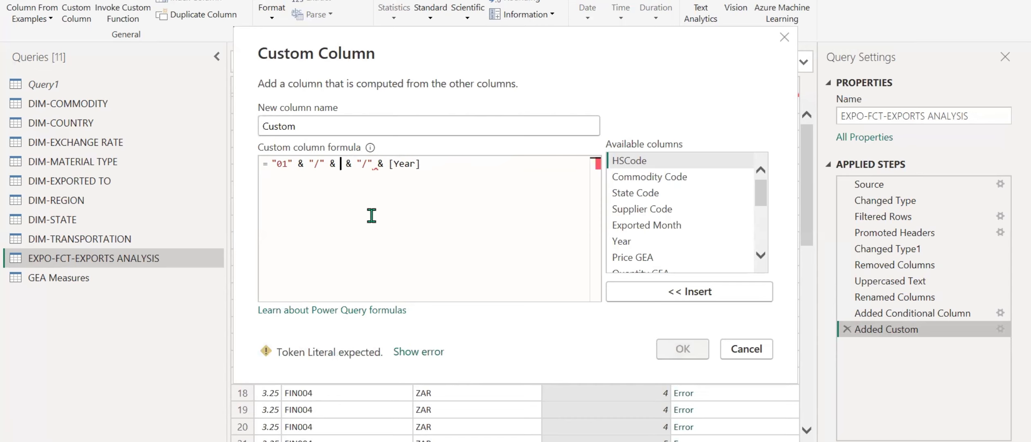
scroll(663, 232, down, 4)
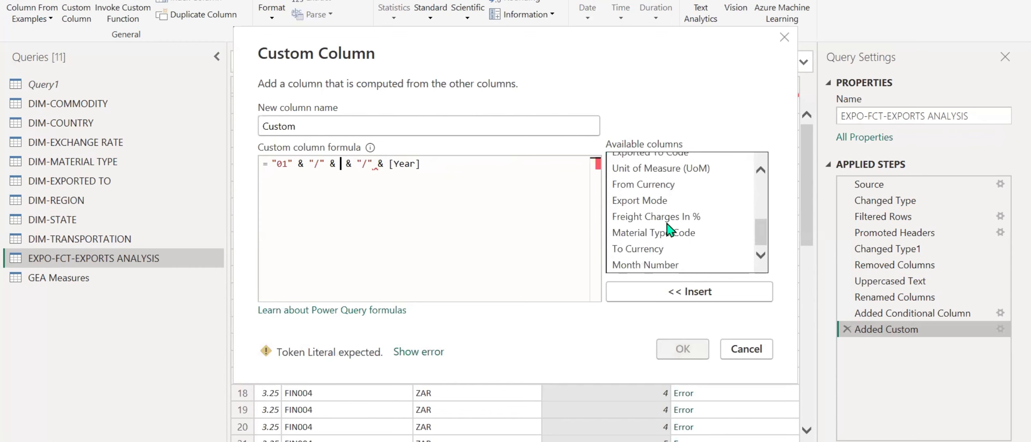
double_click(663, 265)
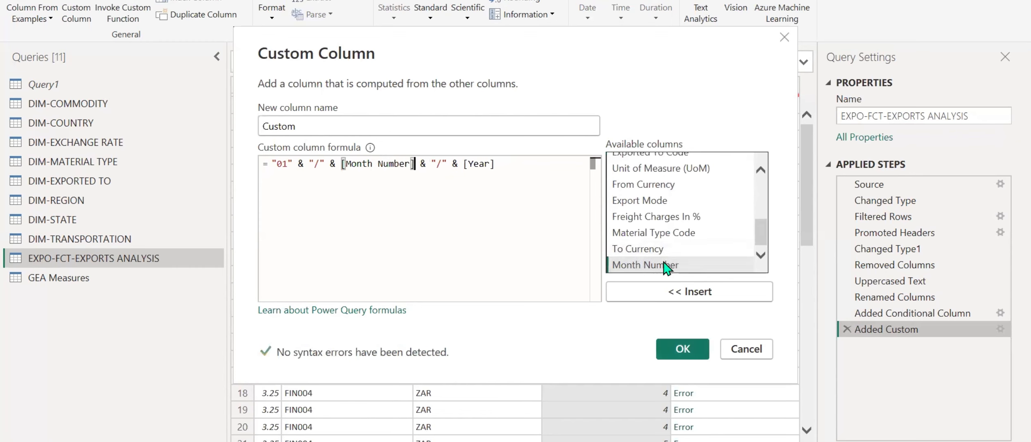
click(677, 350)
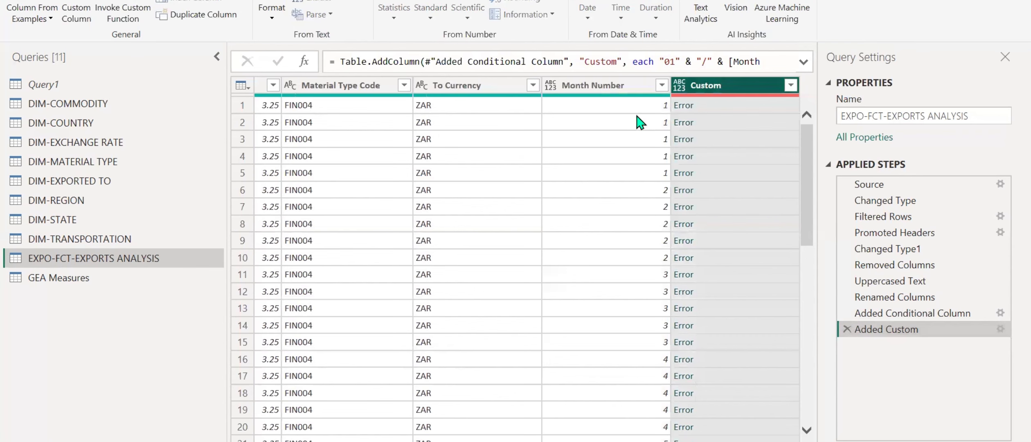
Change the Month Number column's type to Whole Number in a step inserted right after Added Conditional Column.
click(928, 313)
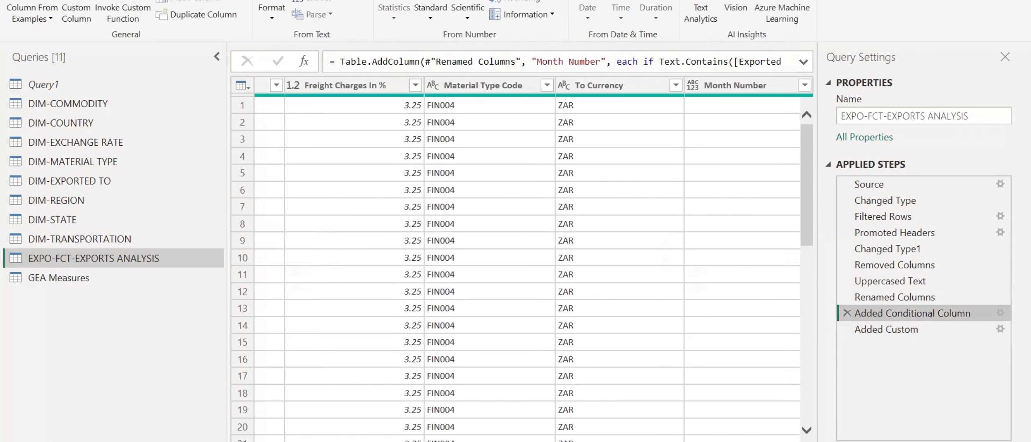
click(684, 85)
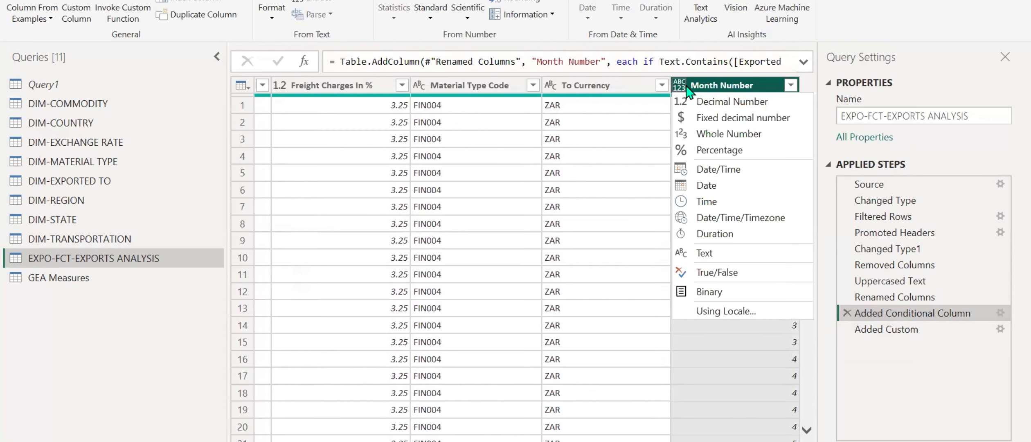
click(722, 136)
click(676, 250)
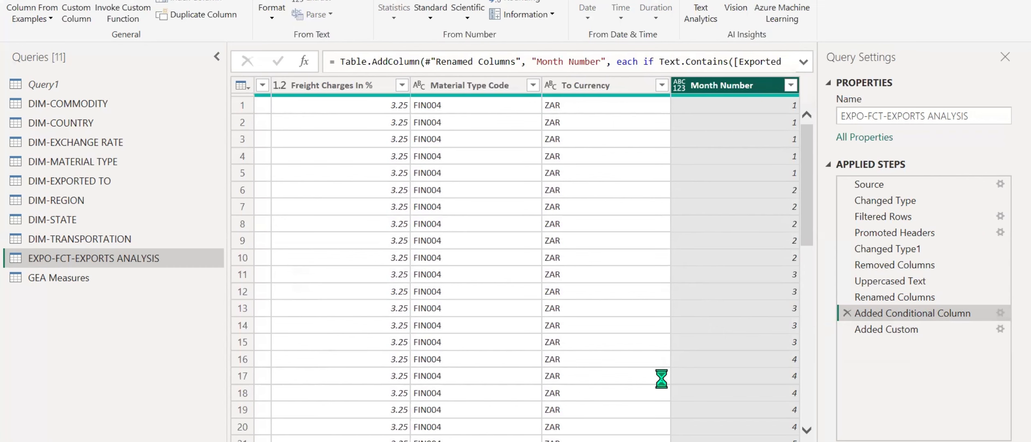
Inspect the error details in the Custom column's first row and remove the resulting drill-down step.
click(916, 350)
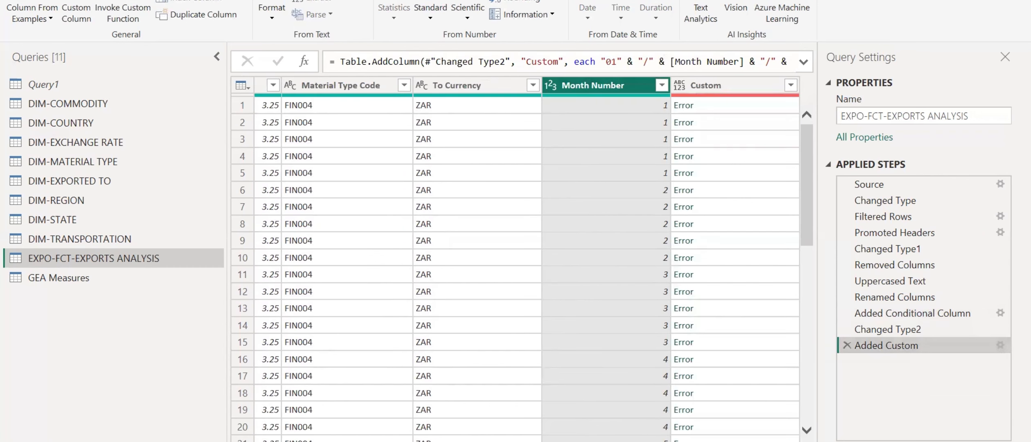
click(688, 106)
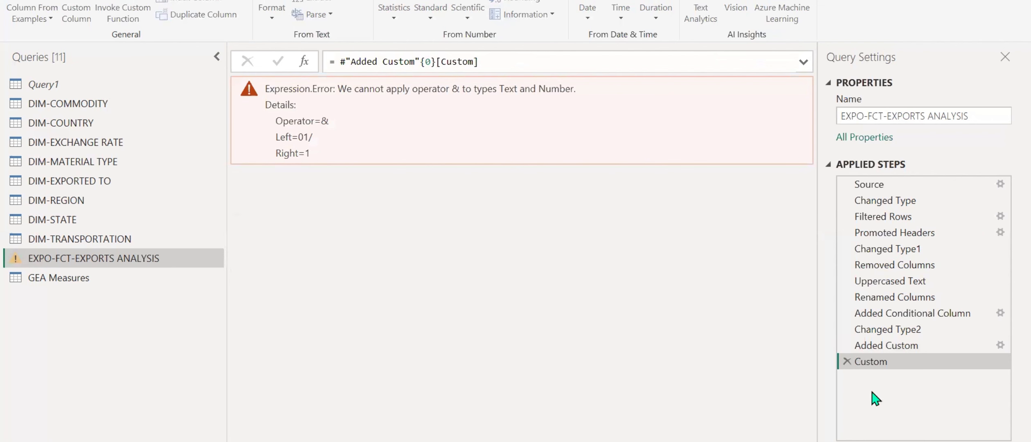
click(846, 363)
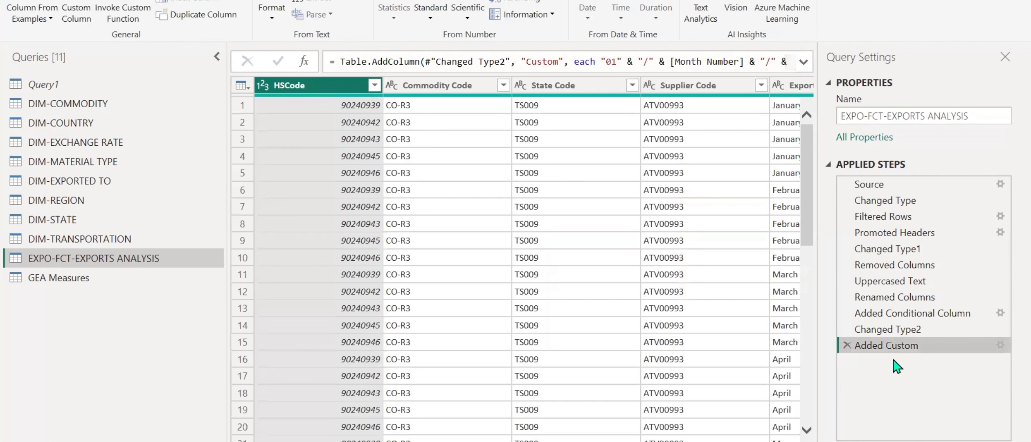
Close the Custom column's settings without changes and delete the Added Custom step from the exports query.
click(999, 345)
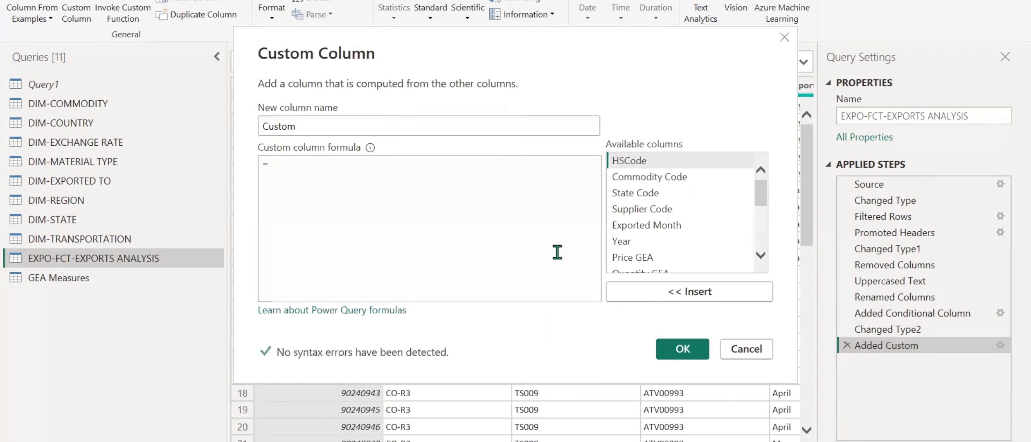
click(747, 349)
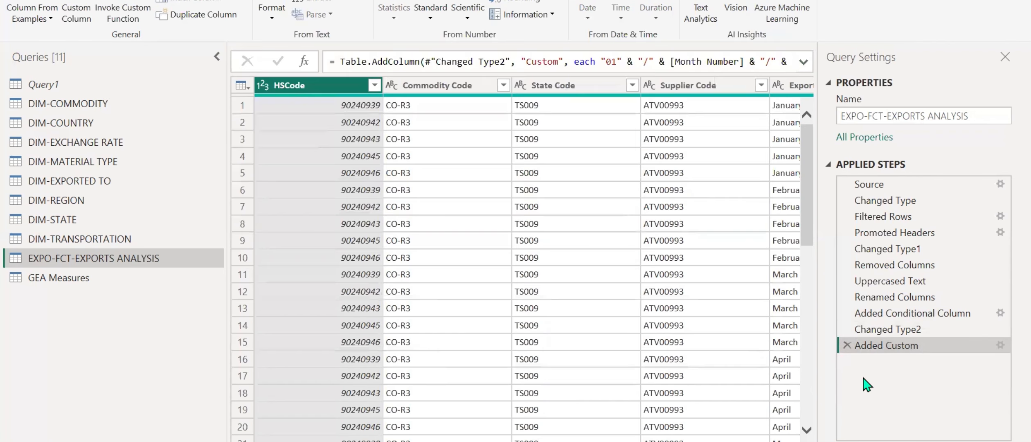
click(846, 345)
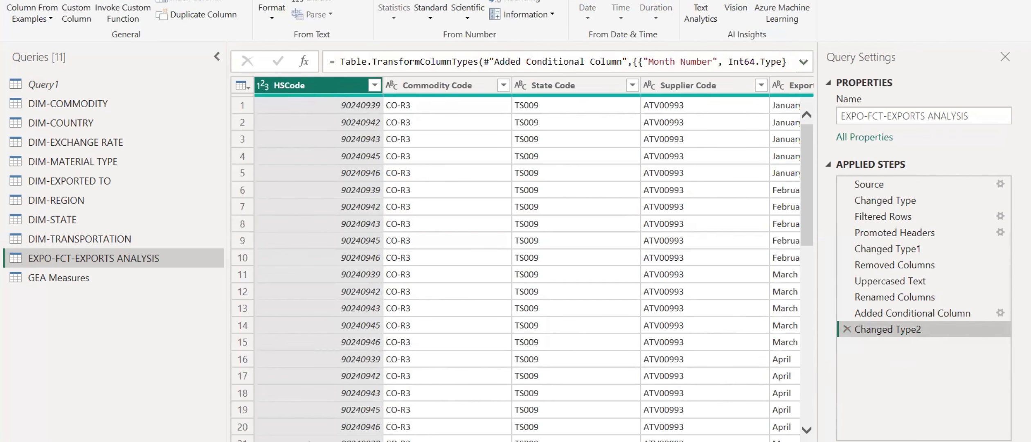
Move the Month Number column from the end of the exports table to between Exported Month and Year.
scroll(527, 262, right, 15)
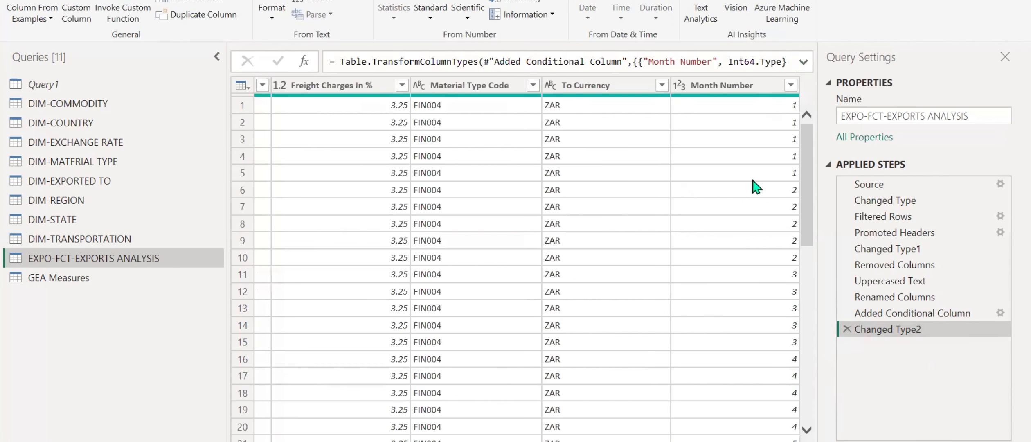
drag(751, 87, 352, 106)
scroll(526, 261, left, 10)
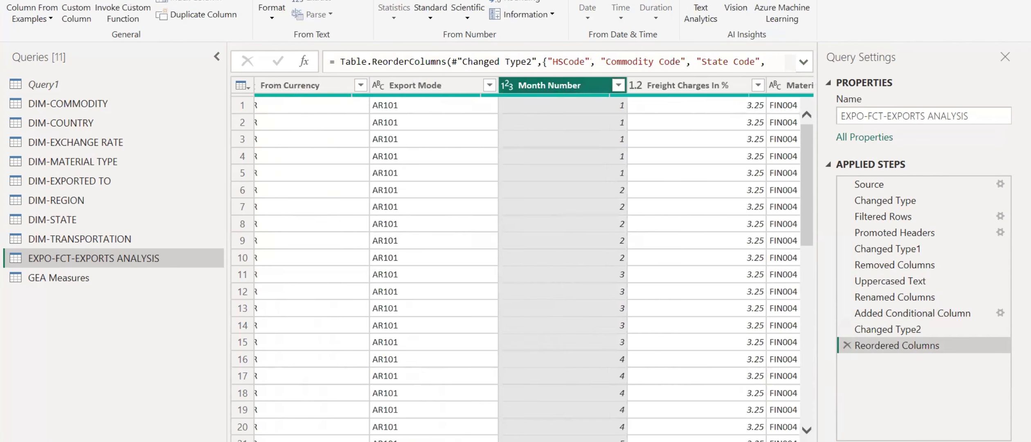
scroll(527, 262, right, 4)
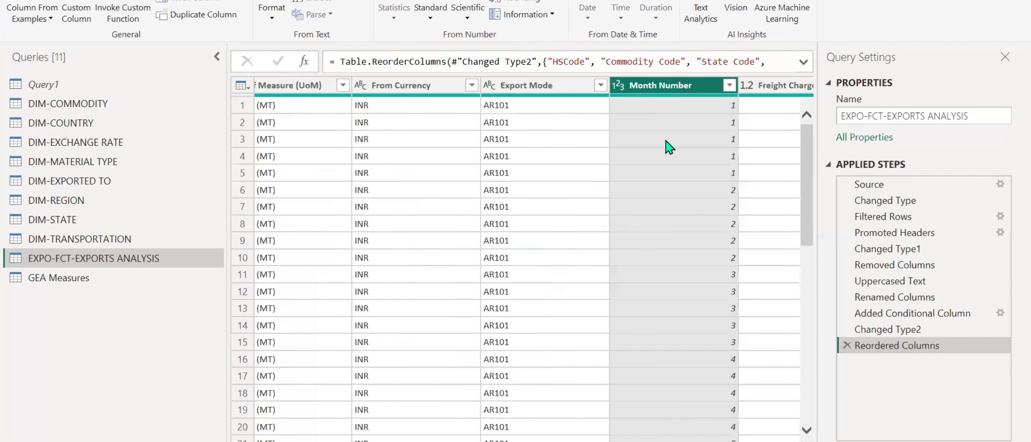
drag(671, 86, 352, 98)
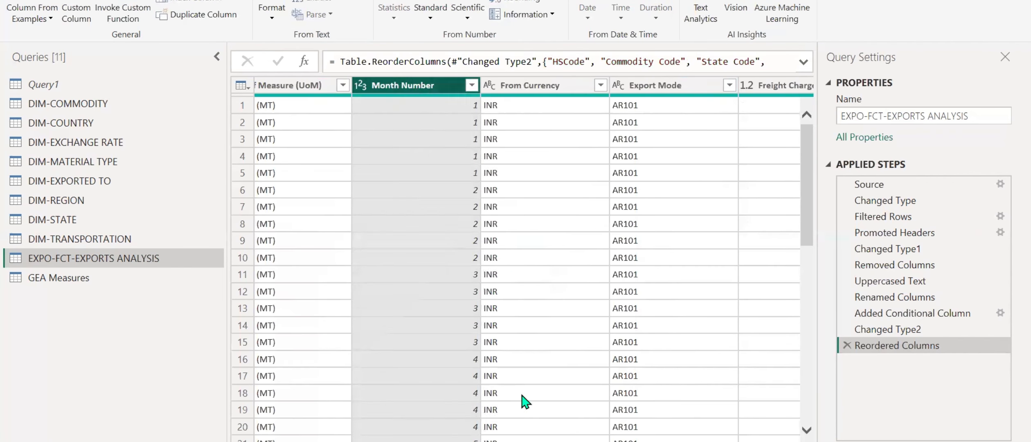
scroll(674, 168, left, 4)
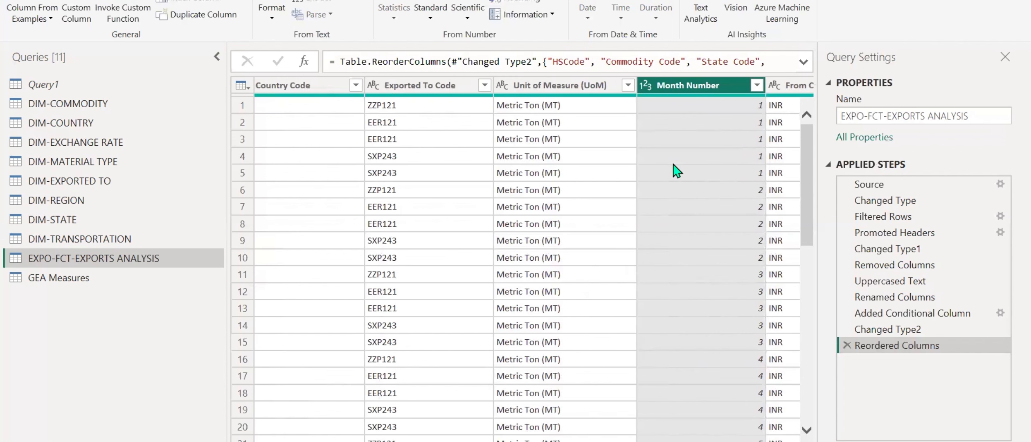
drag(705, 97, 366, 88)
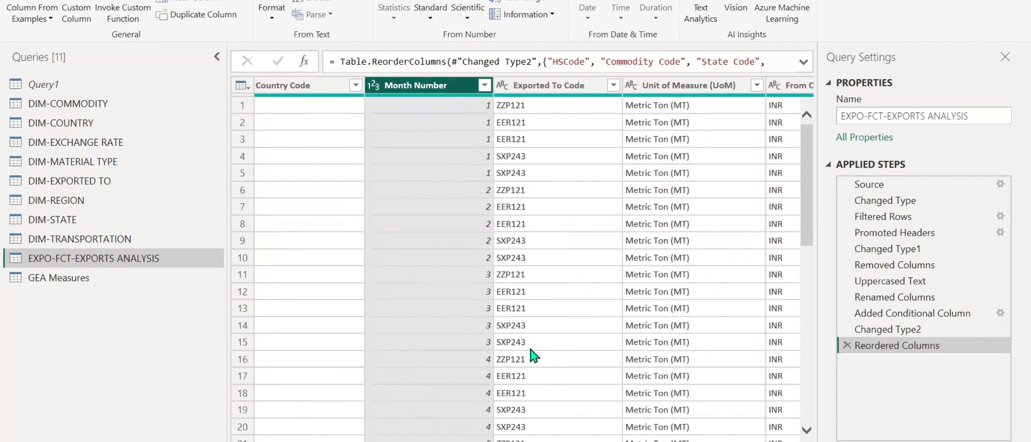
scroll(519, 262, left, 3)
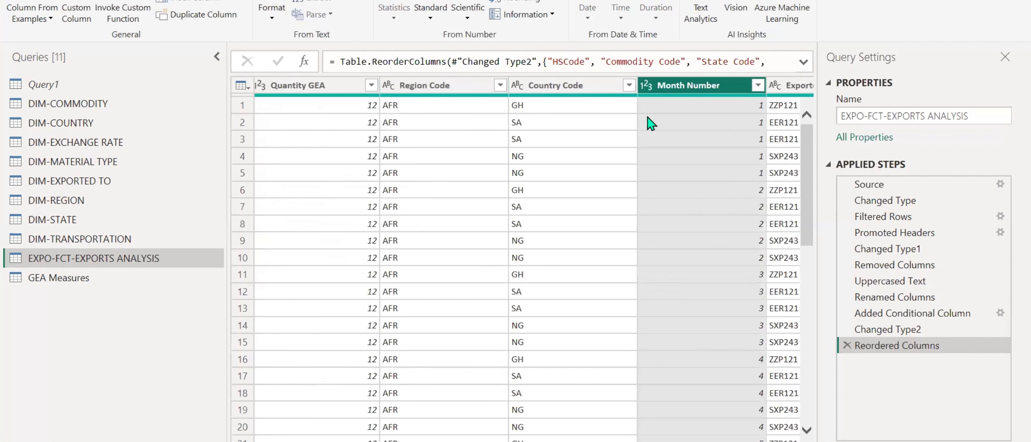
drag(677, 85, 372, 86)
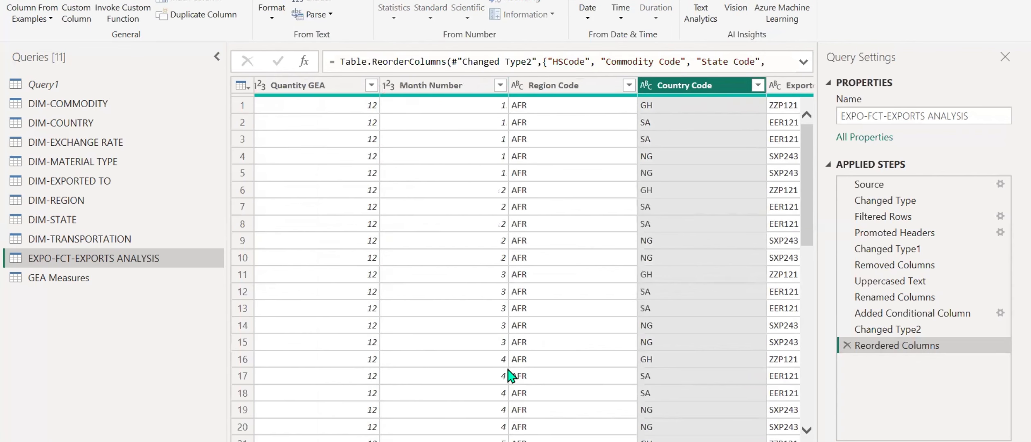
scroll(510, 374, left, 5)
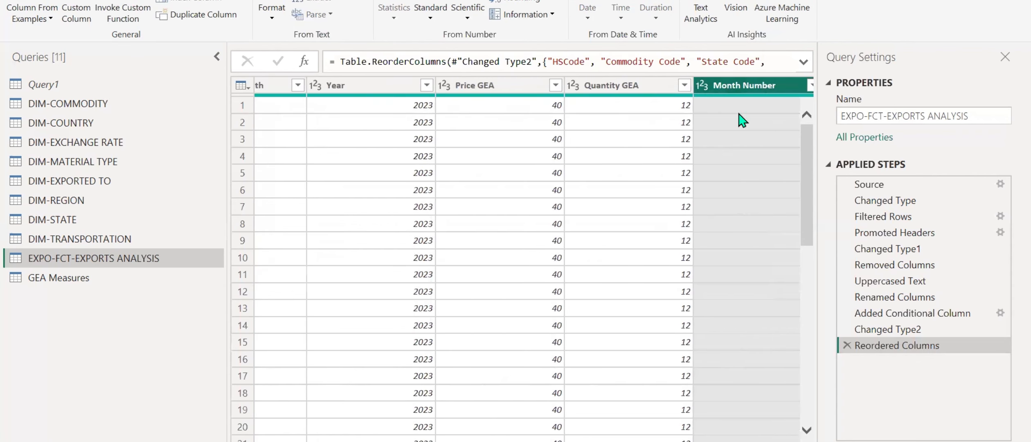
drag(746, 82, 497, 86)
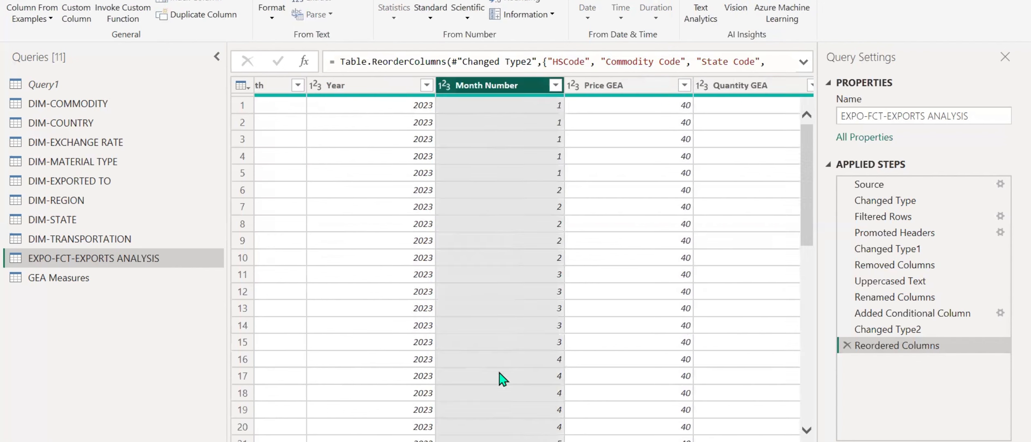
scroll(506, 436, left, 3)
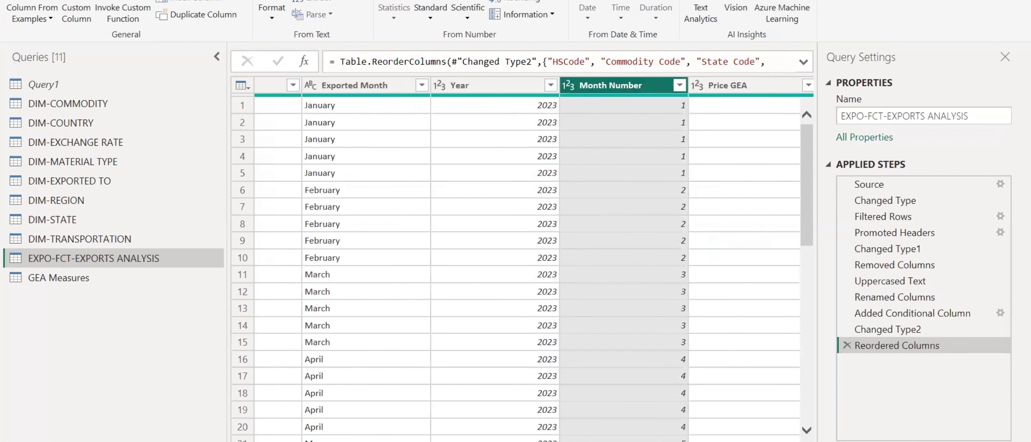
scroll(522, 266, right, 2)
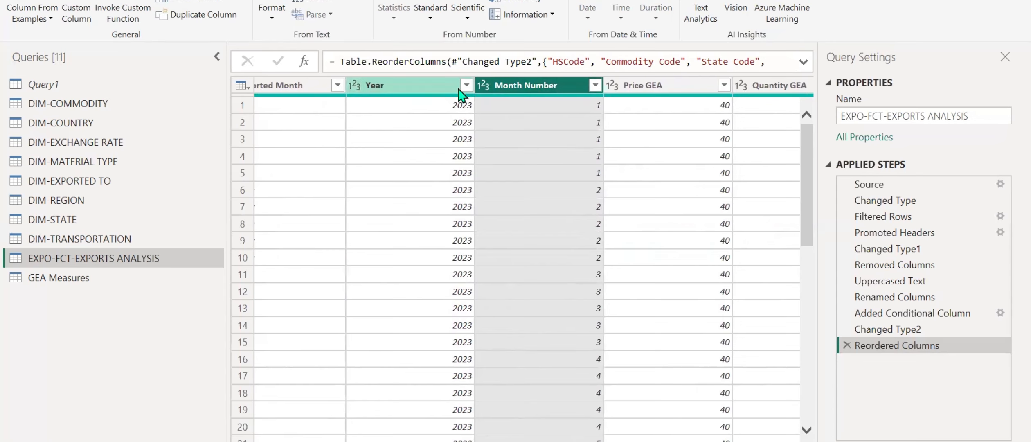
drag(553, 85, 425, 82)
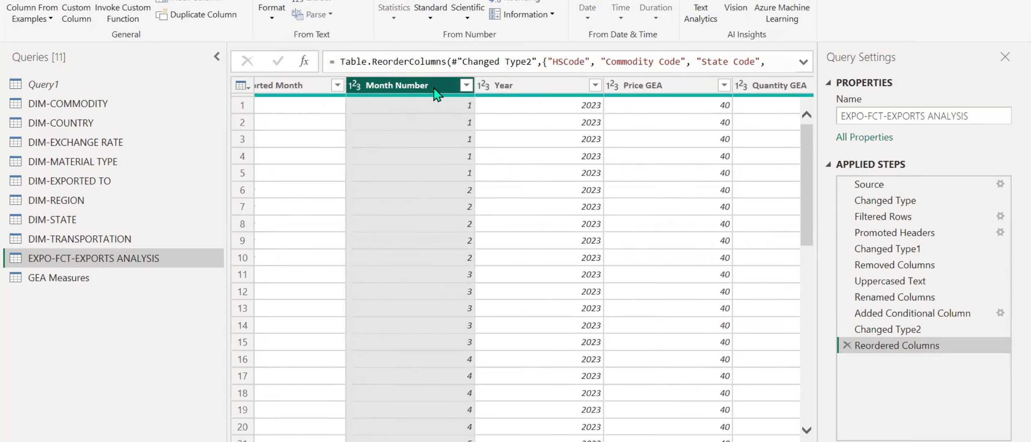
Start a column from examples based on Month Number and Year, giving 01-01-2023 as the first row's sample.
ctrl+click(536, 85)
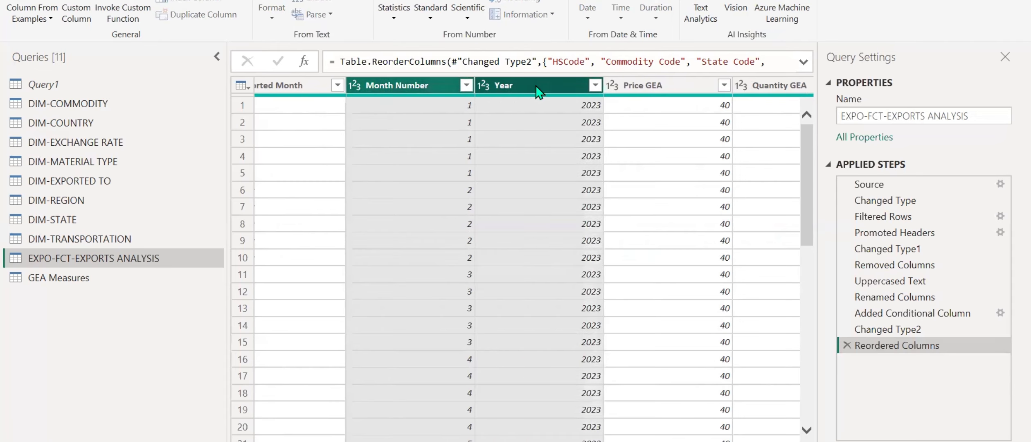
click(47, 21)
click(41, 48)
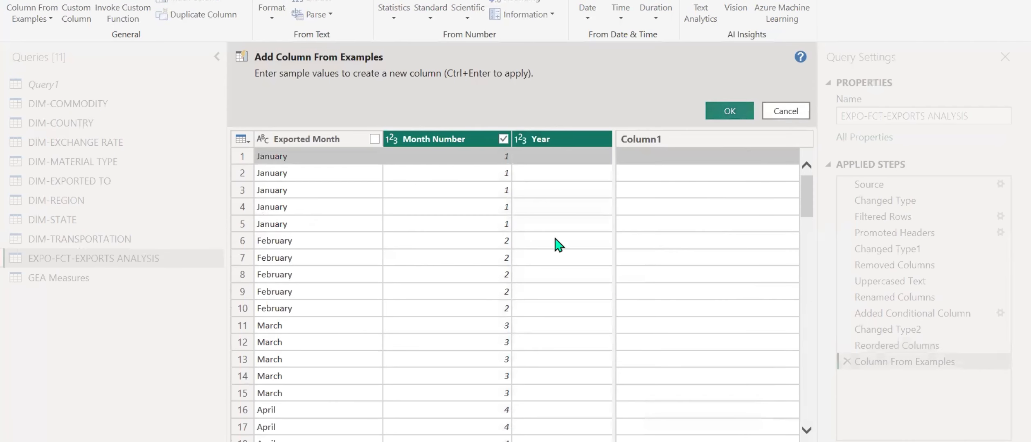
click(712, 160)
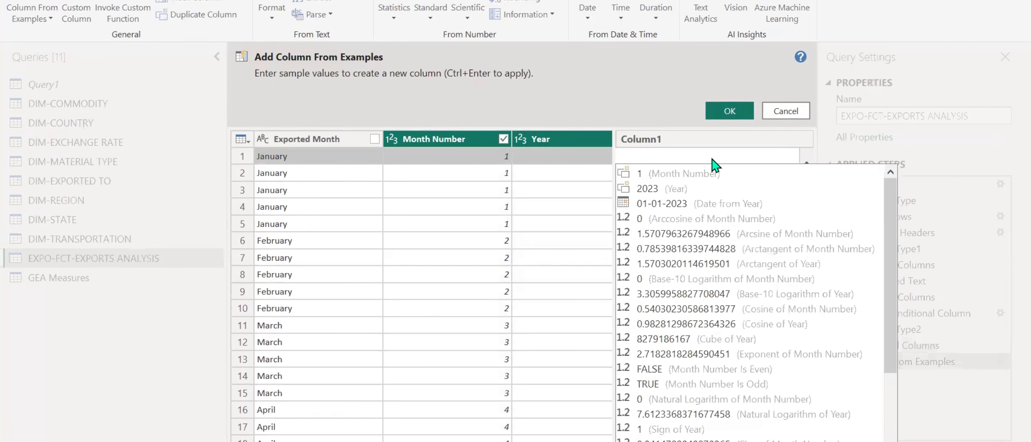
text(01-01-2023)
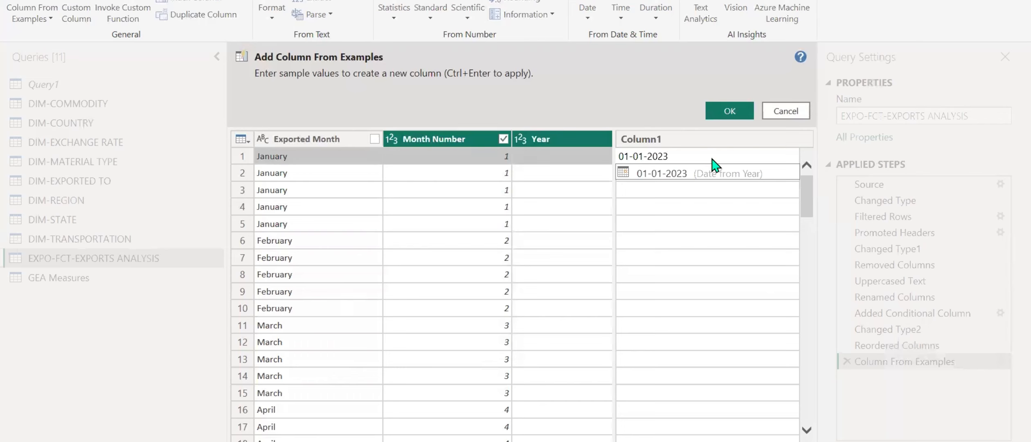
key(Return)
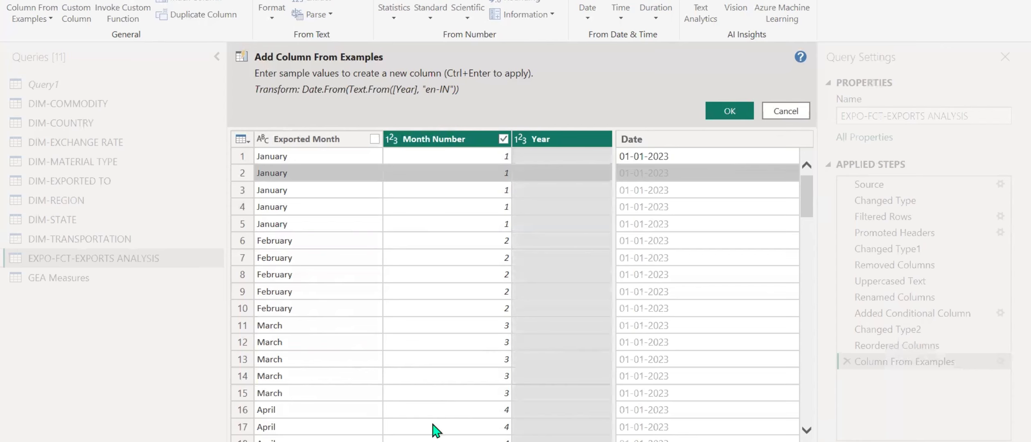
Give 01-02-2023 as the sample value for row 6, the first row with month number 2.
scroll(433, 286, right, 4)
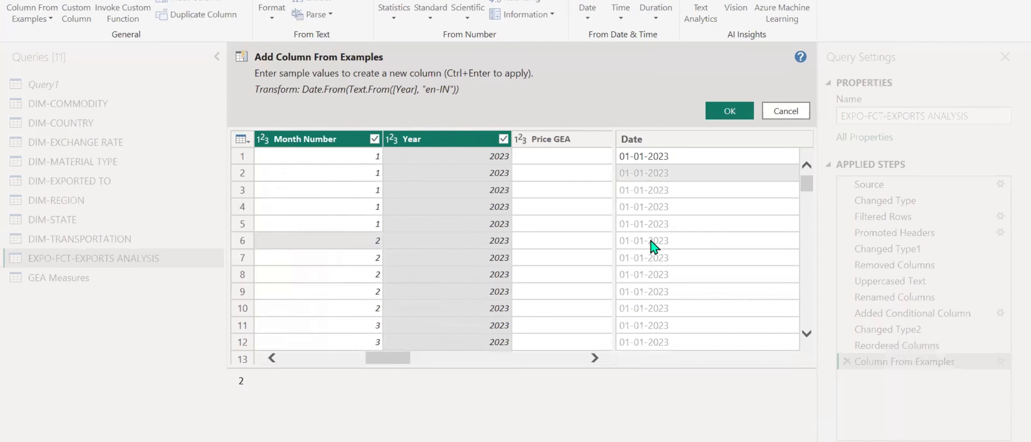
click(650, 242)
click(630, 243)
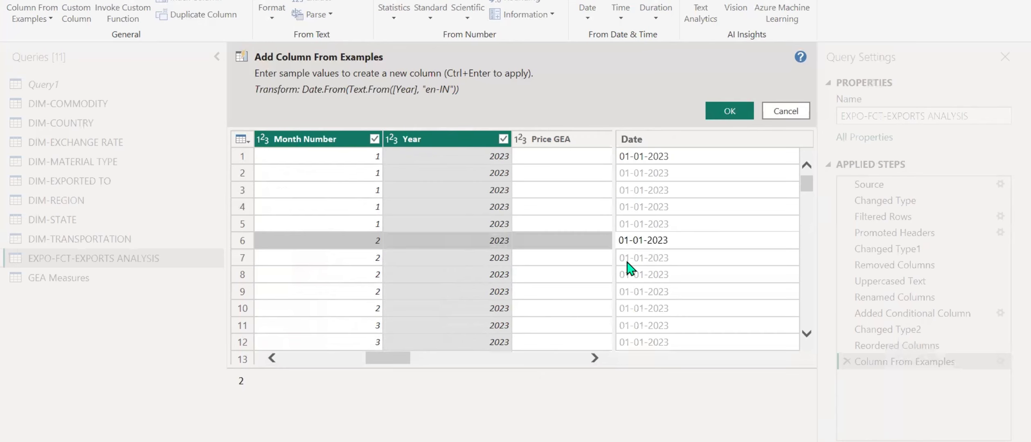
key(BackSpace)
text(2)
key(Return)
Check the suggested values down the rows, name the new column Date and add it to the exports query.
scroll(630, 268, down, 4)
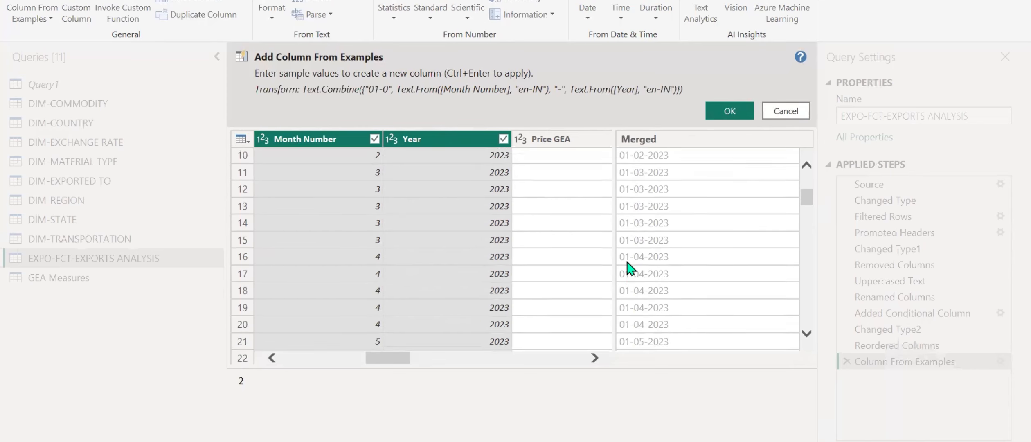
scroll(662, 279, down, 4)
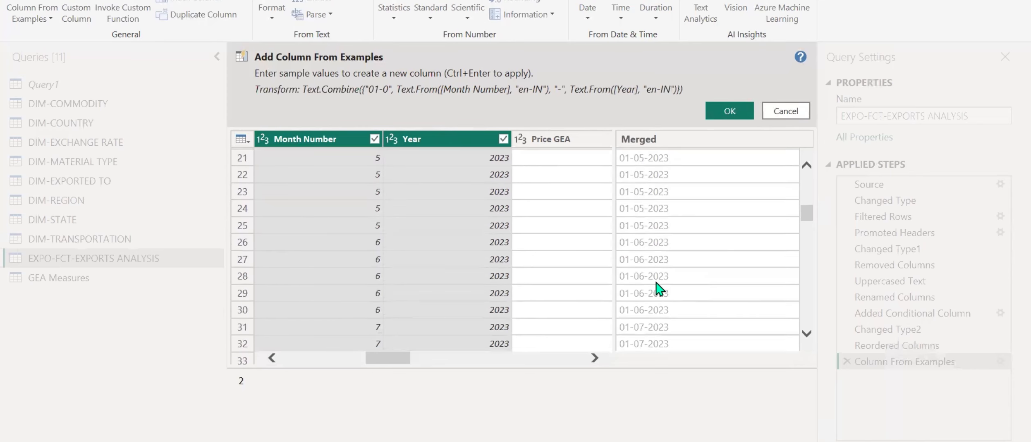
scroll(658, 286, down, 6)
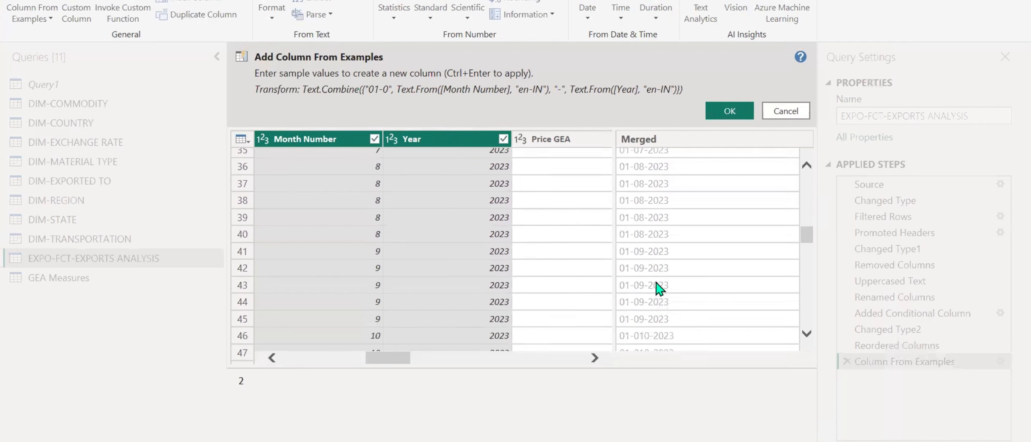
scroll(658, 286, down, 5)
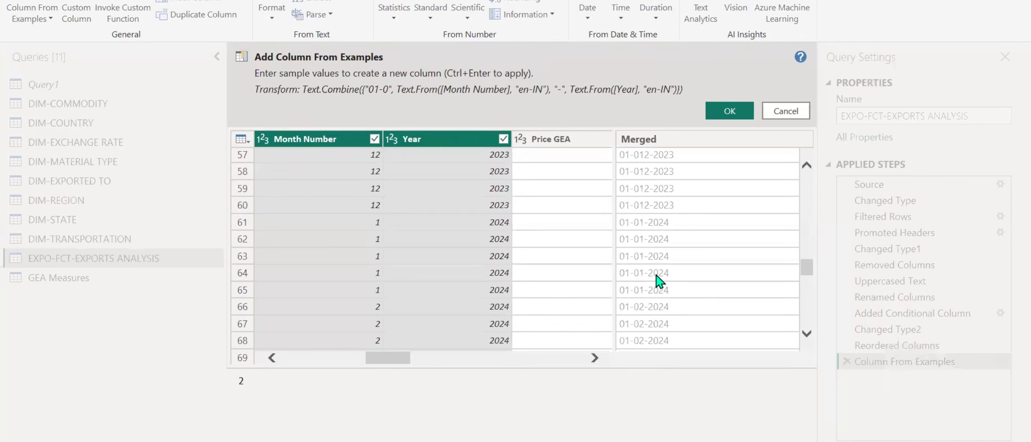
scroll(668, 237, down, 10)
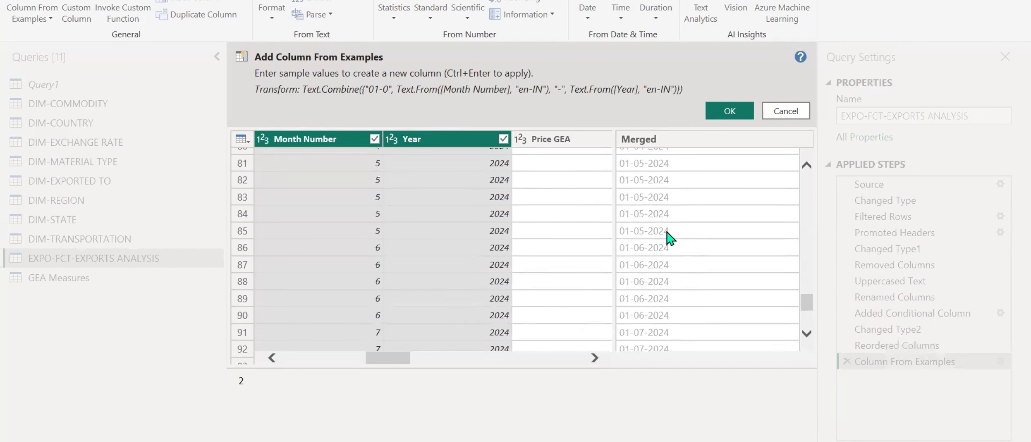
scroll(668, 238, down, 3)
double_click(675, 143)
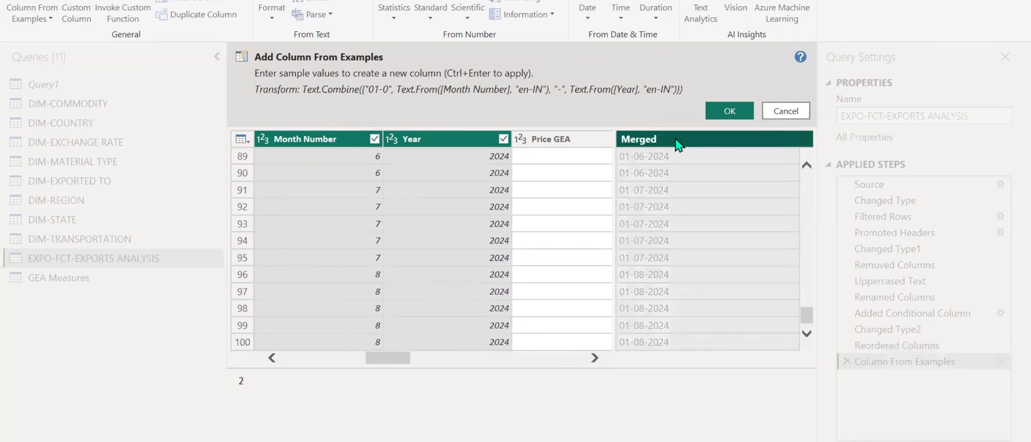
text(ate)
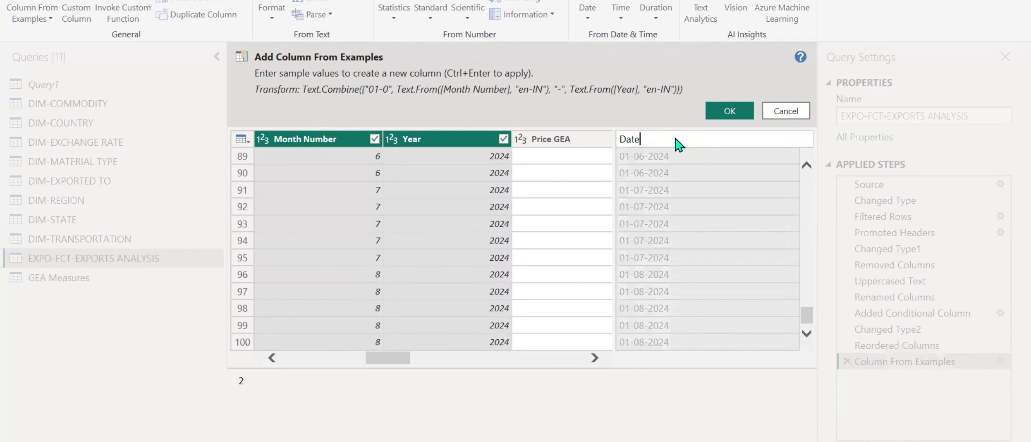
click(726, 111)
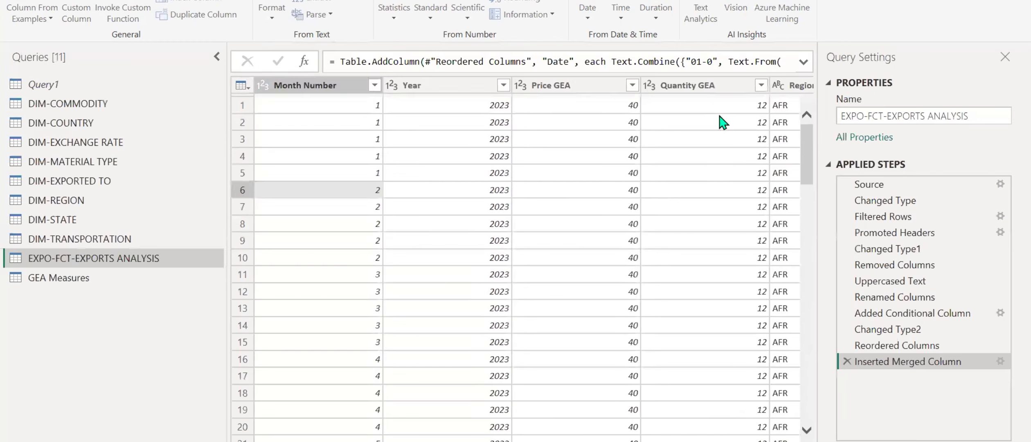
Examine the Date column's full formula and the Inserted Merged Column step's settings without changing anything.
click(803, 63)
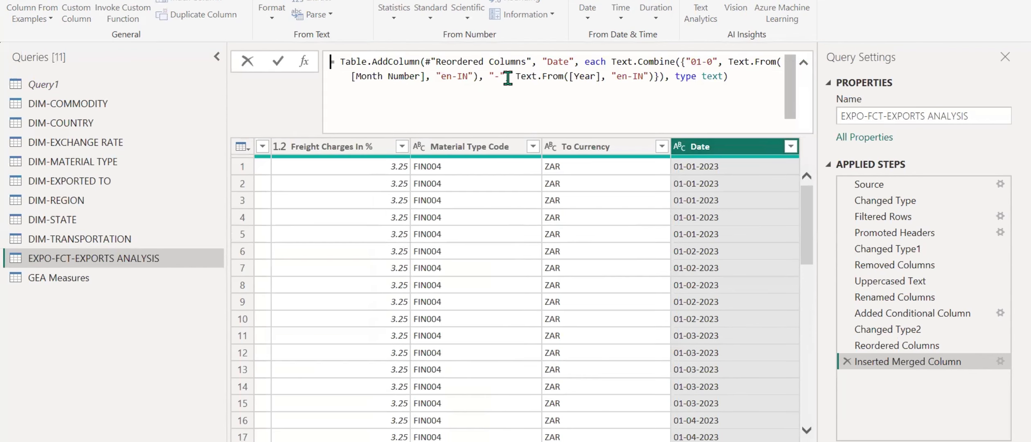
click(1000, 363)
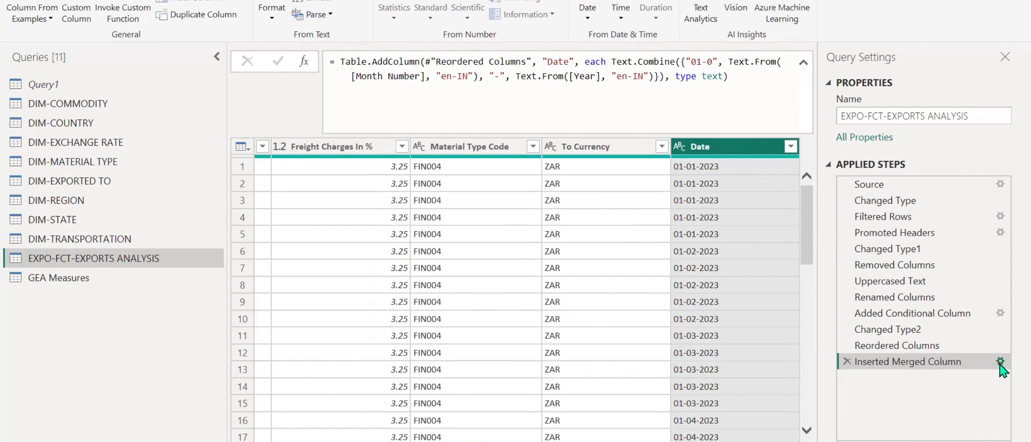
click(1000, 363)
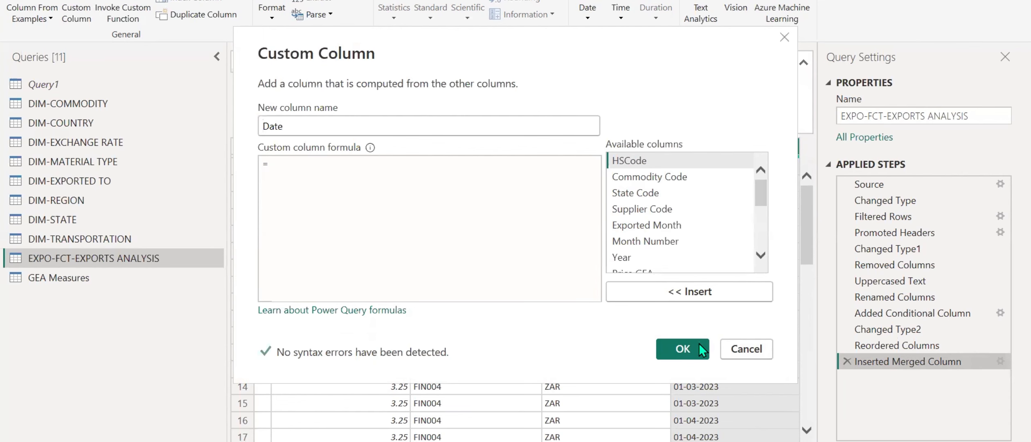
click(746, 349)
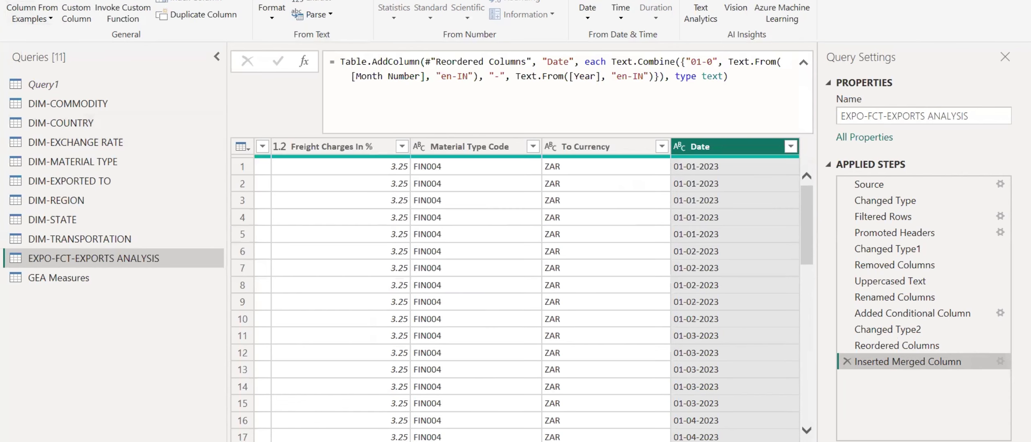
Close the query editor with its changes applied and select the exports table's Date field in the report.
click(22, 14)
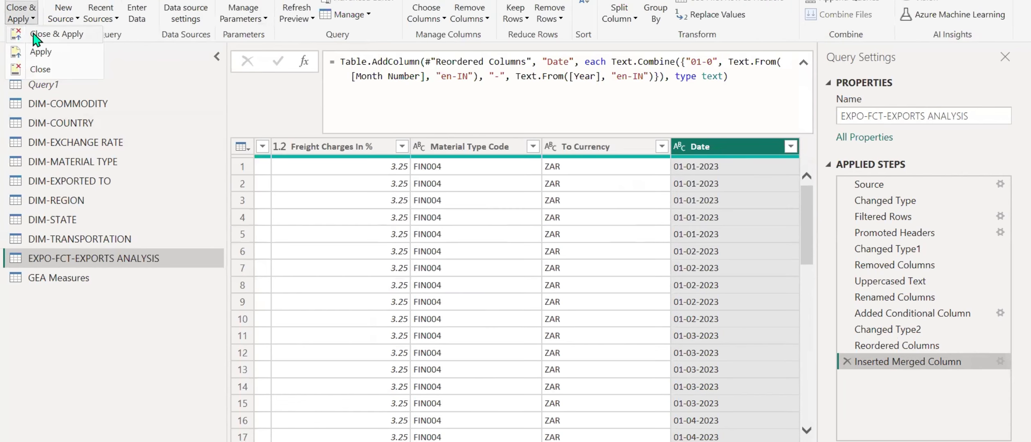
click(33, 35)
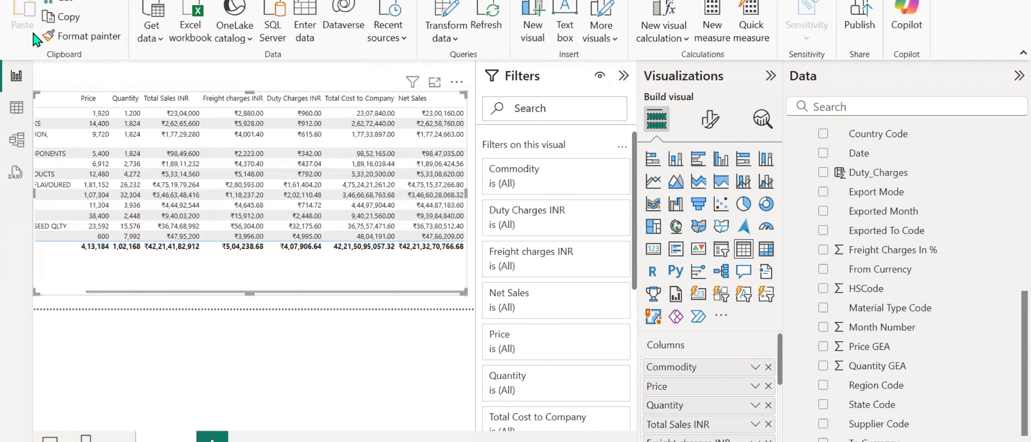
click(863, 153)
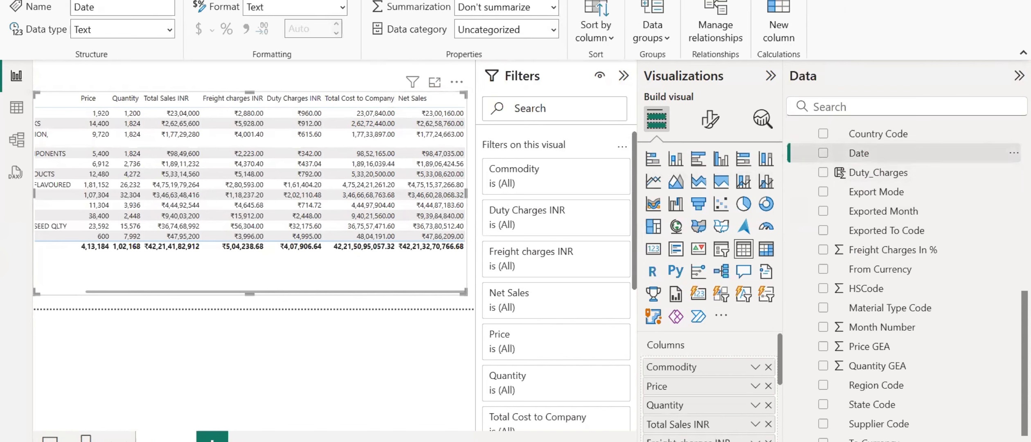
Change the Date field's data type from text to Date, accept the conversion and expand the field to show its Date Hierarchy.
click(486, 1)
click(552, 1)
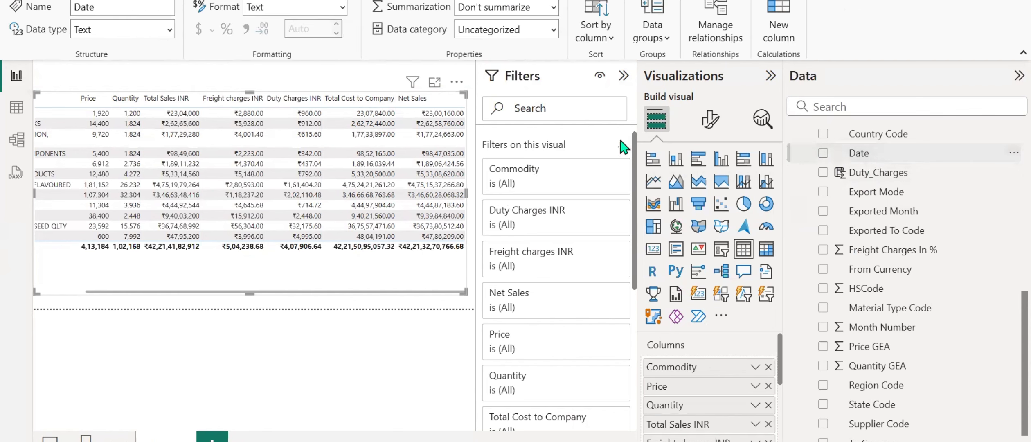
click(168, 30)
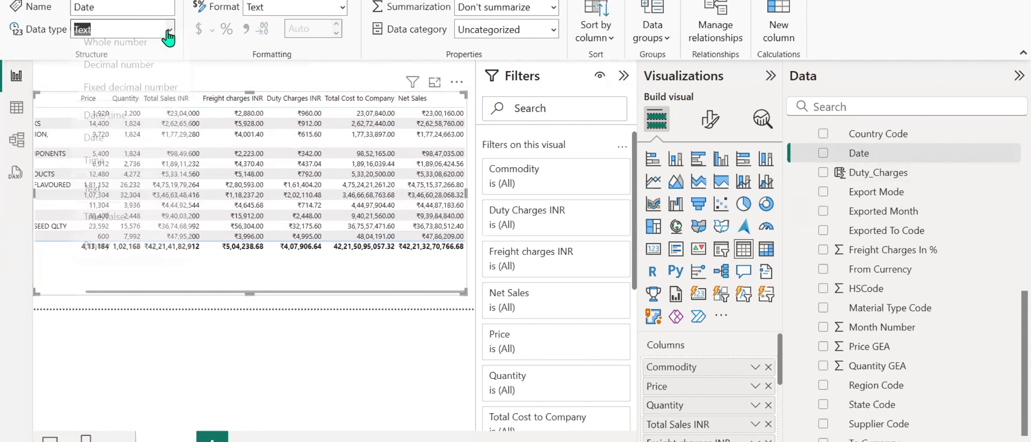
click(94, 152)
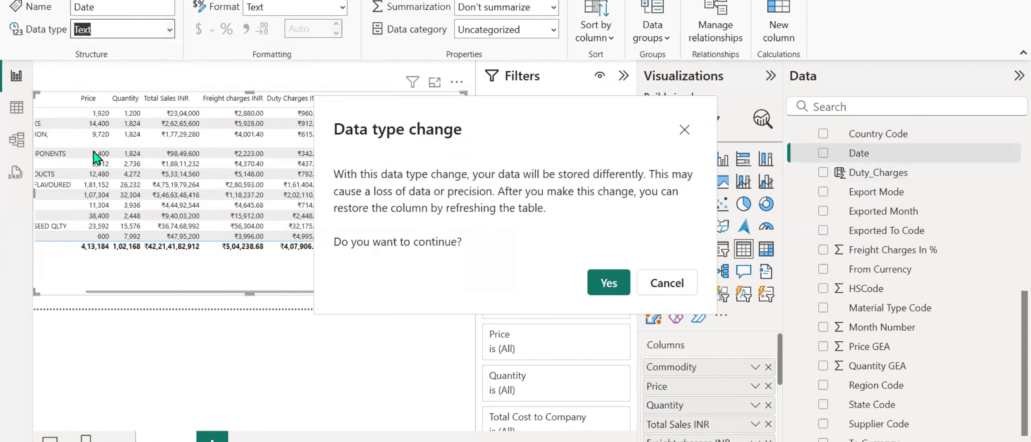
click(592, 276)
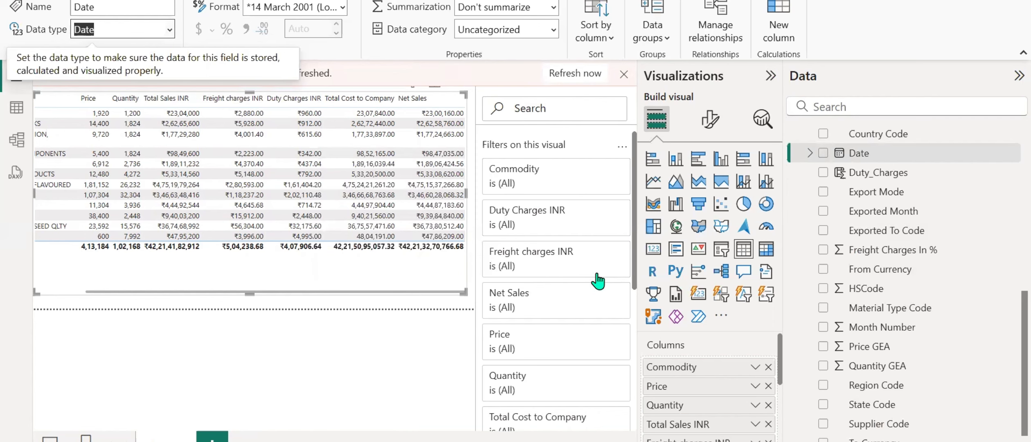
click(810, 154)
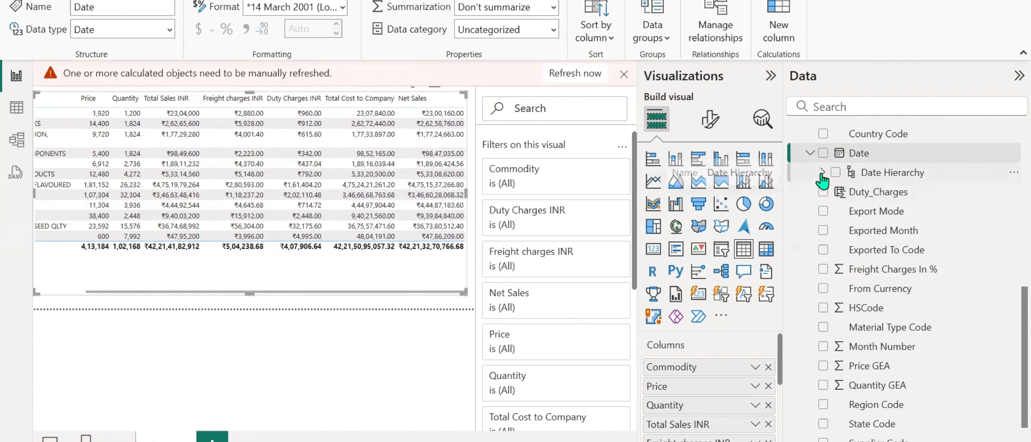
click(823, 172)
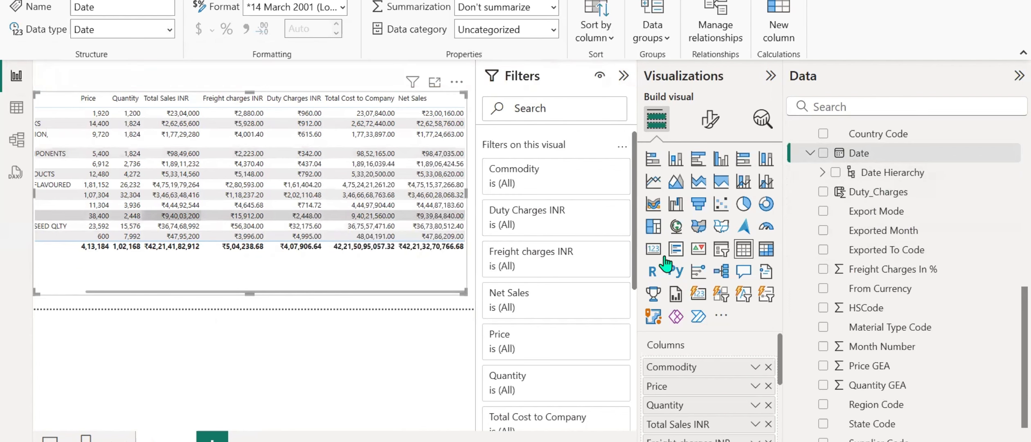
Open the PY Sales measure's formula and supply 'EXPO-FCT-EXPORTS ANALYSIS'[Date].[Date] as the dates argument of DATEADD.
scroll(851, 217, up, 5)
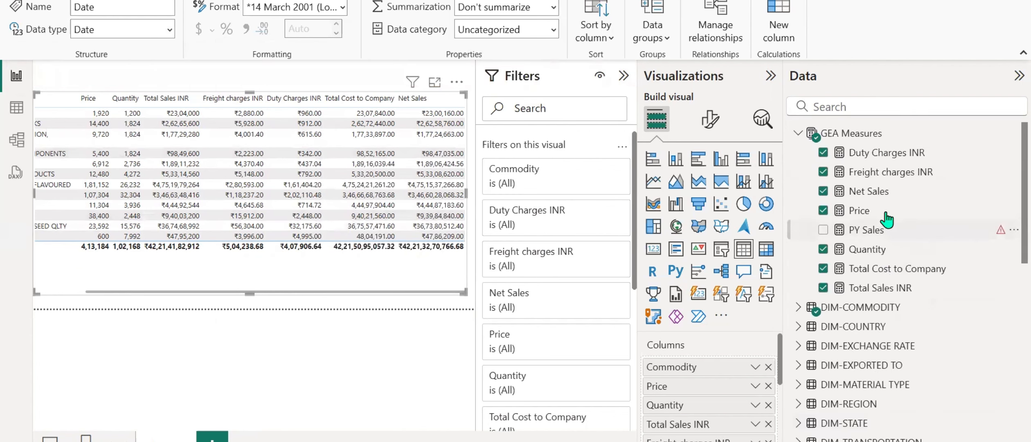
click(866, 230)
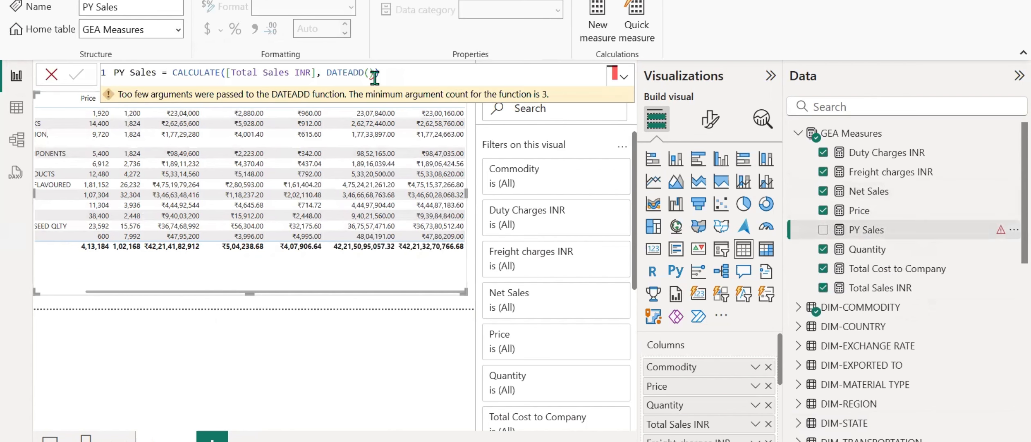
click(381, 74)
key(BackSpace)
key(BackSpace)
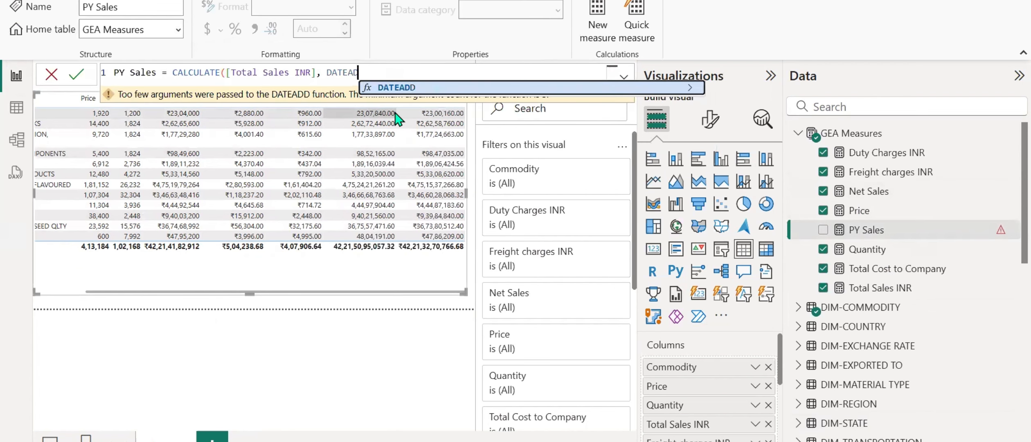
text(date)
key(Up)
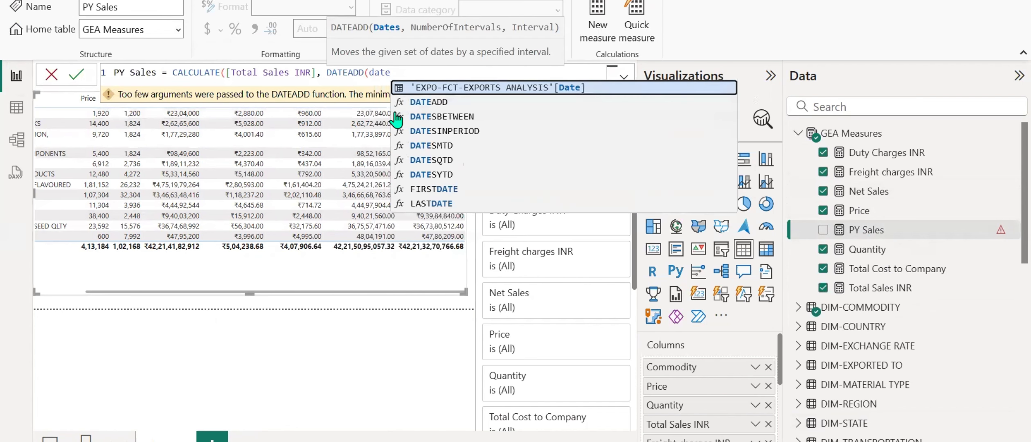
key(Tab)
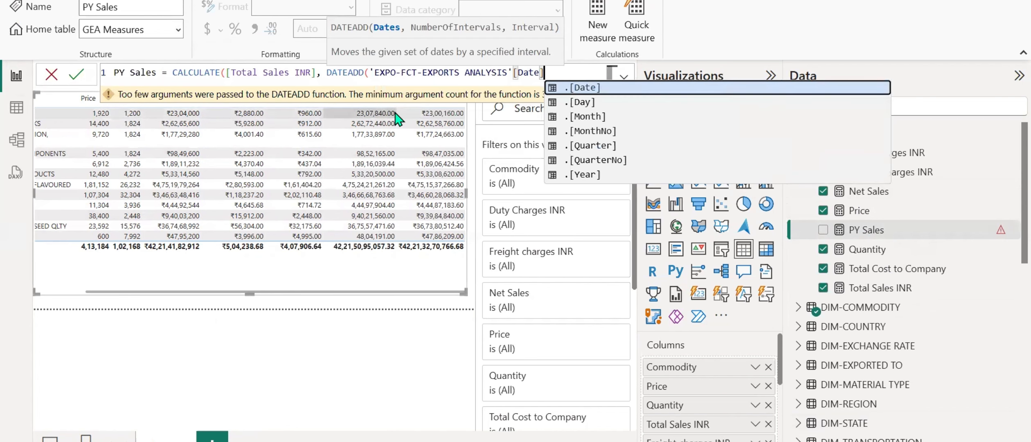
key(Tab)
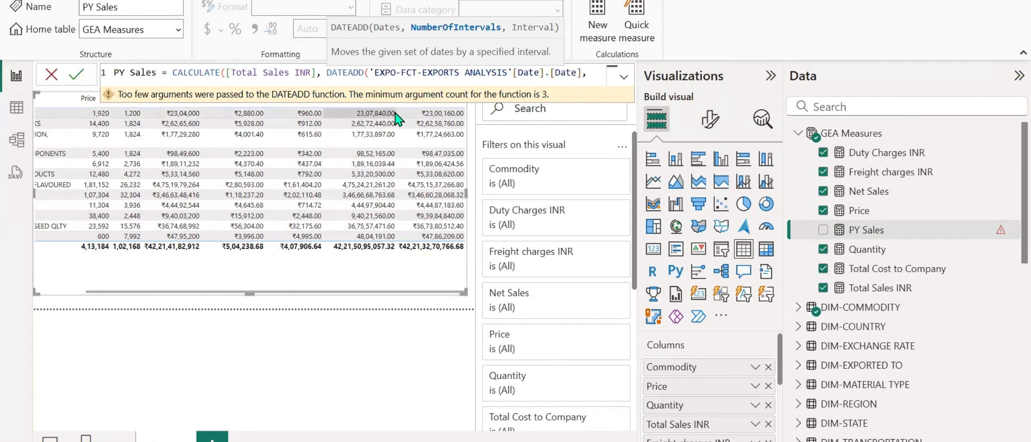
Complete the PY Sales formula with -1 and YEAR as DATEADD's interval arguments, close both functions and commit the measure.
text(, -1, year)
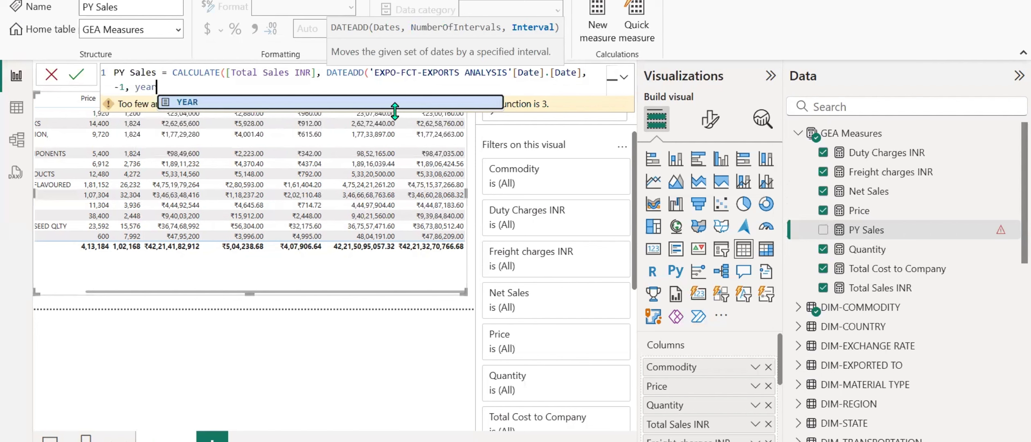
key(Tab)
text())
key(Return)
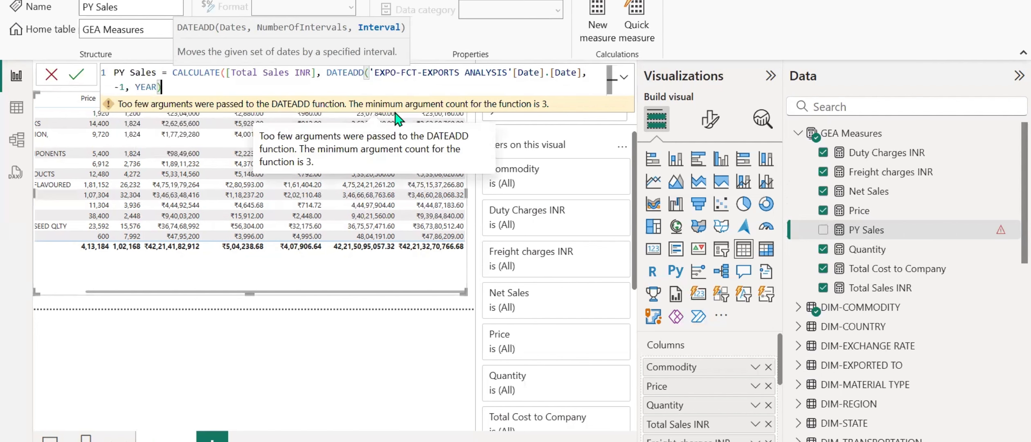
text())
key(Return)
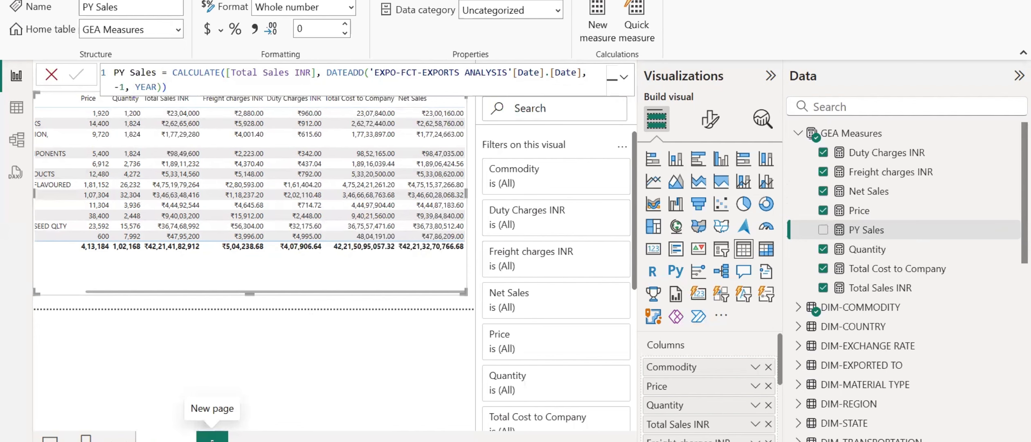
Add a new report page with a table visual of the exports table's Year field, set to Don't summarize.
click(213, 436)
scroll(912, 294, down, 5)
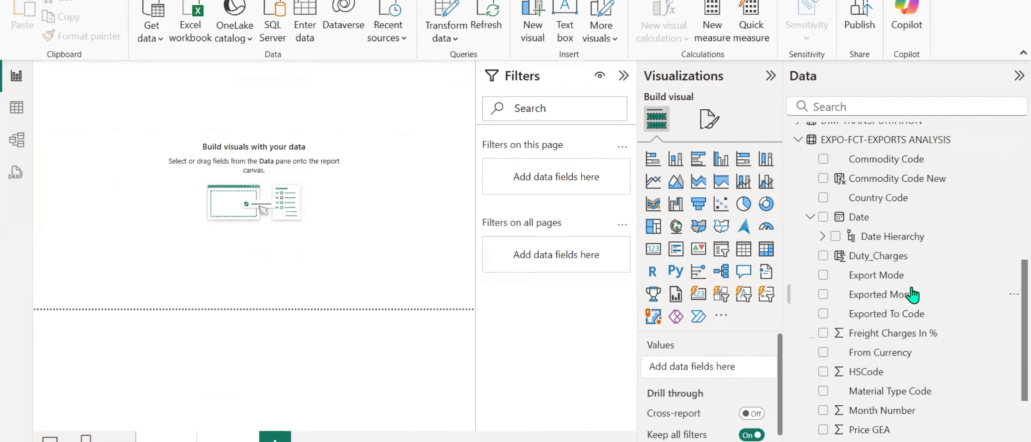
scroll(847, 270, down, 3)
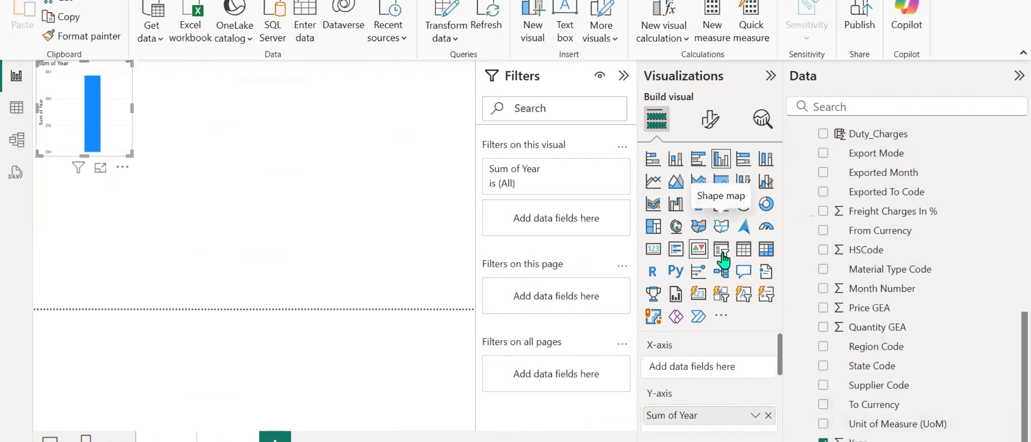
click(743, 248)
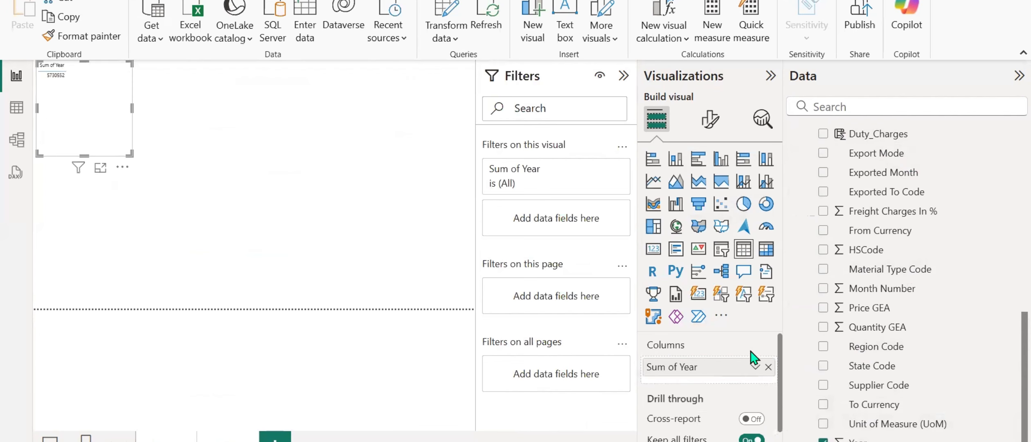
click(754, 367)
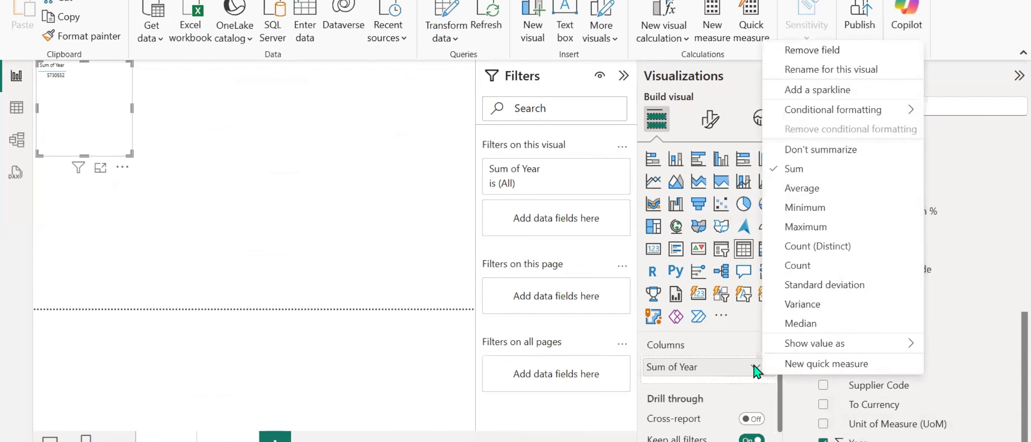
click(819, 154)
Add the Total Sales INR and PY Sales measures to the Year table, then move the visual inward and enlarge it.
scroll(855, 295, up, 10)
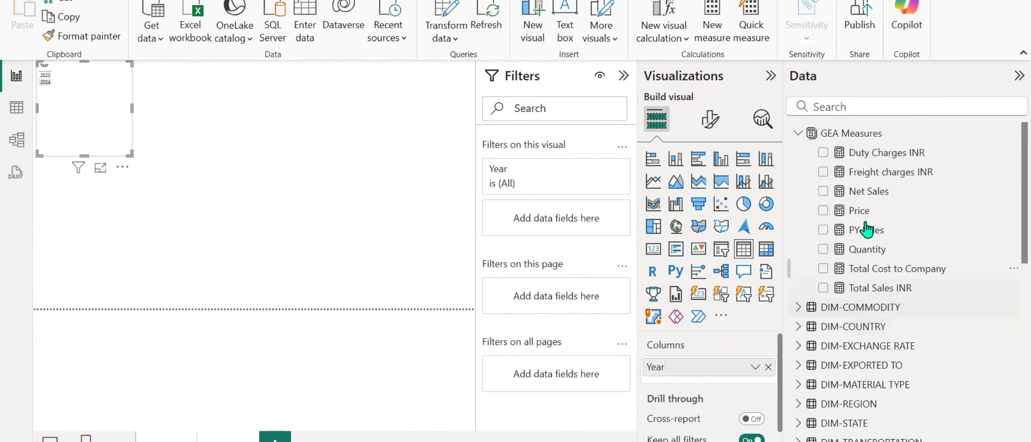
click(822, 288)
click(823, 229)
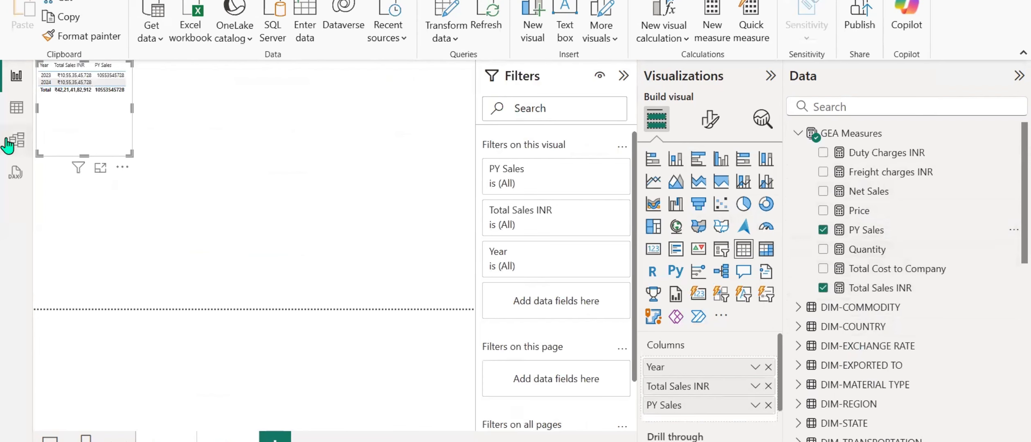
drag(102, 131, 154, 182)
drag(184, 206, 302, 259)
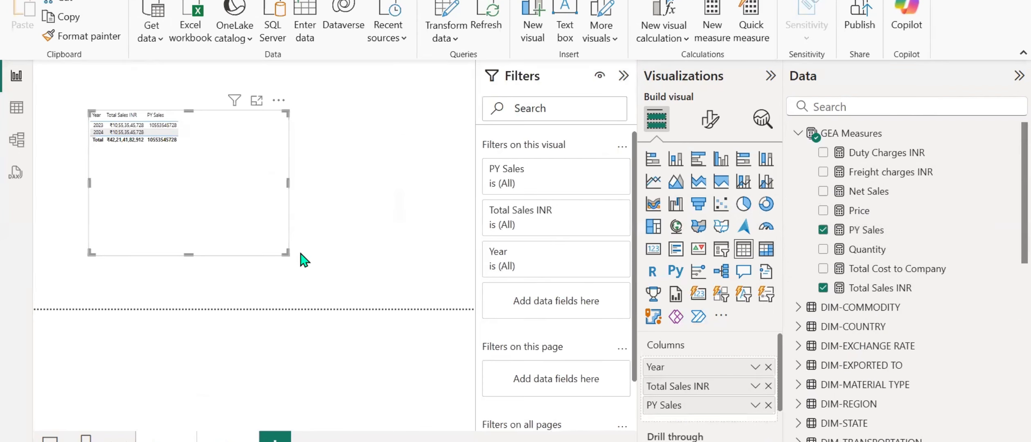
Find the font options in the table visual's formatting and set the global font size to 15.
click(710, 119)
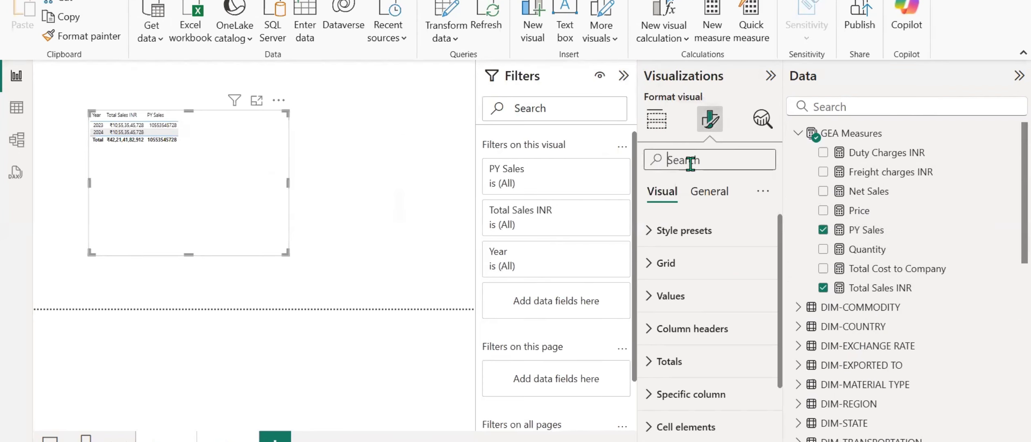
click(690, 160)
text(font)
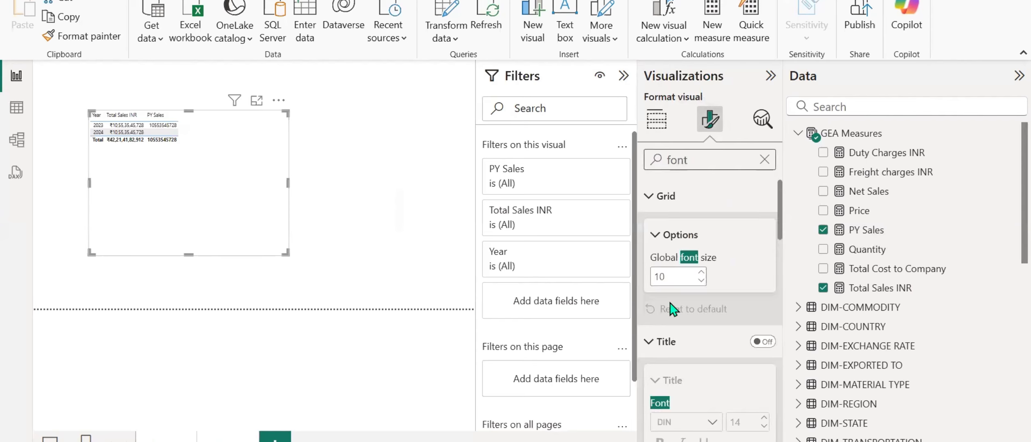
click(680, 279)
text(15)
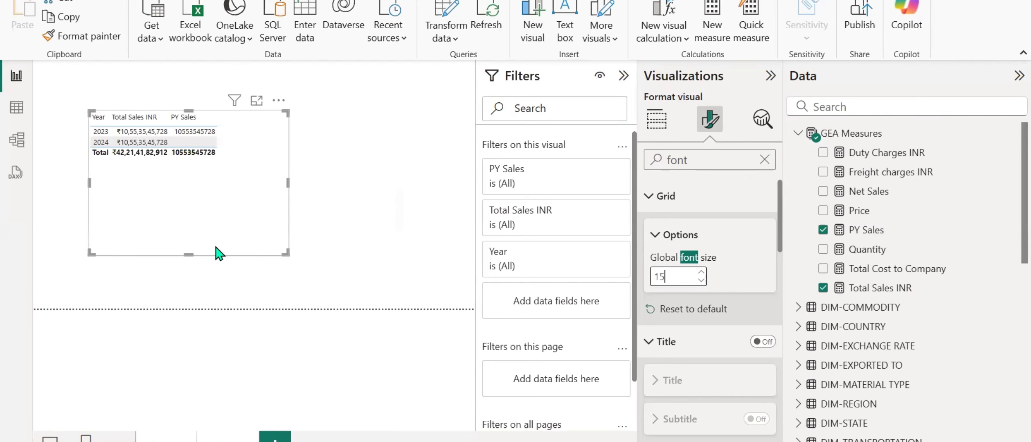
Review the PY Sales formula, then create a new measure in GEA Measures and name it Prev Year Sales.
click(861, 229)
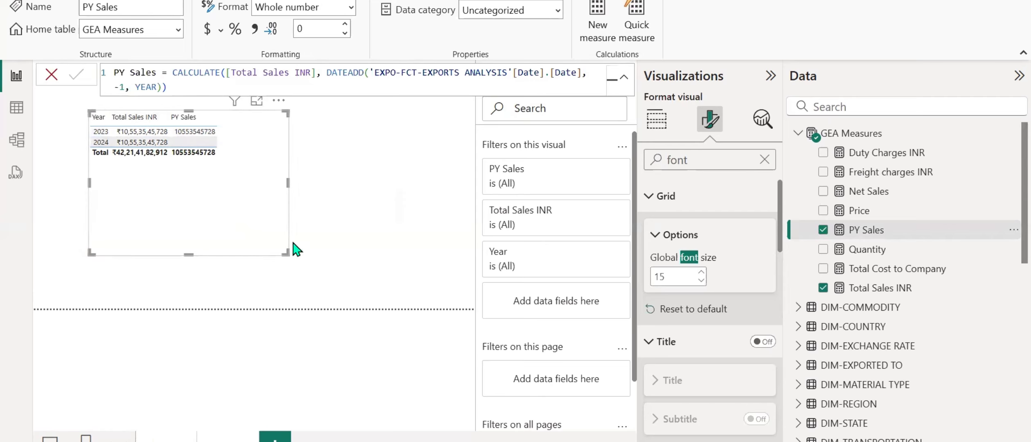
scroll(856, 260, down, 5)
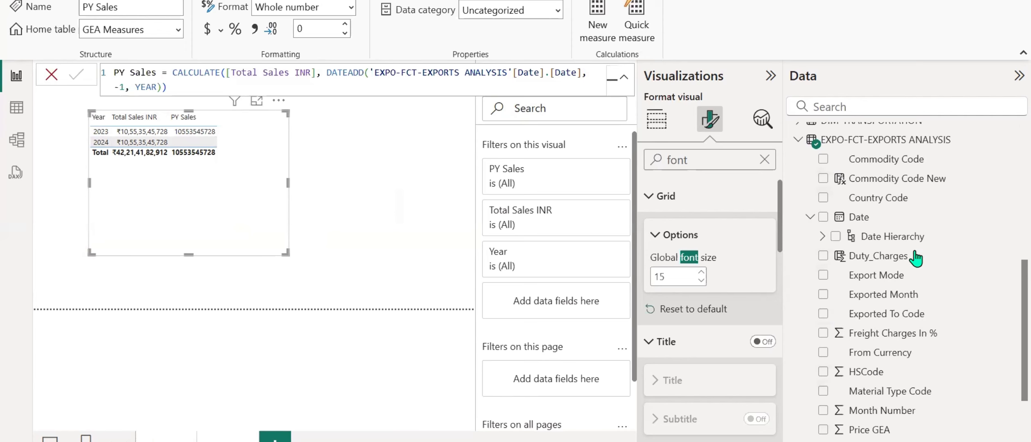
scroll(916, 258, up, 5)
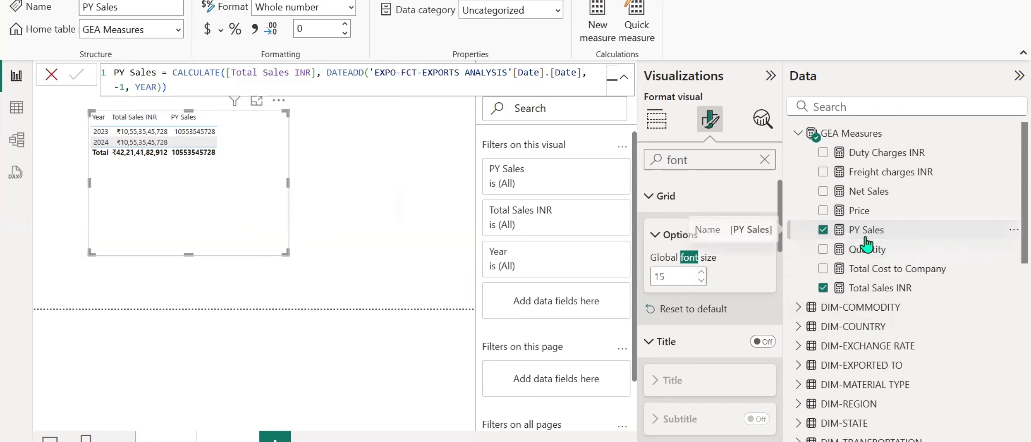
right_click(861, 221)
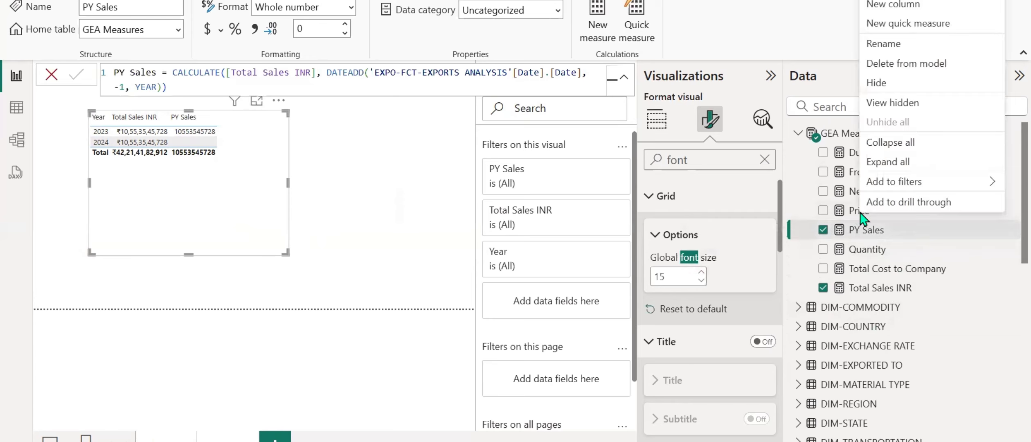
click(900, 0)
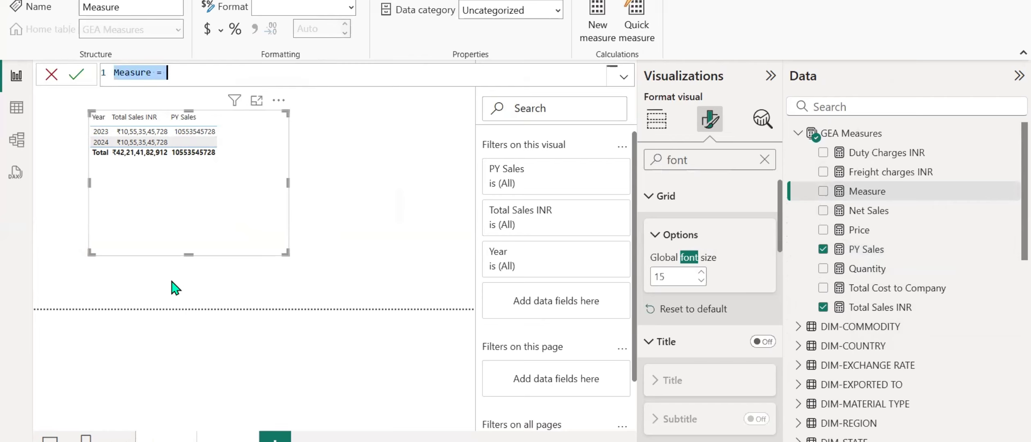
text(P)
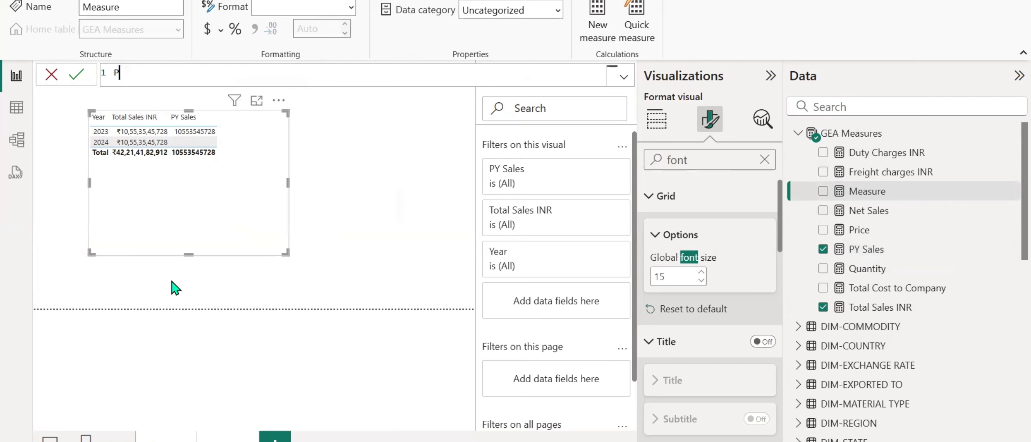
text(rev Year Sales )
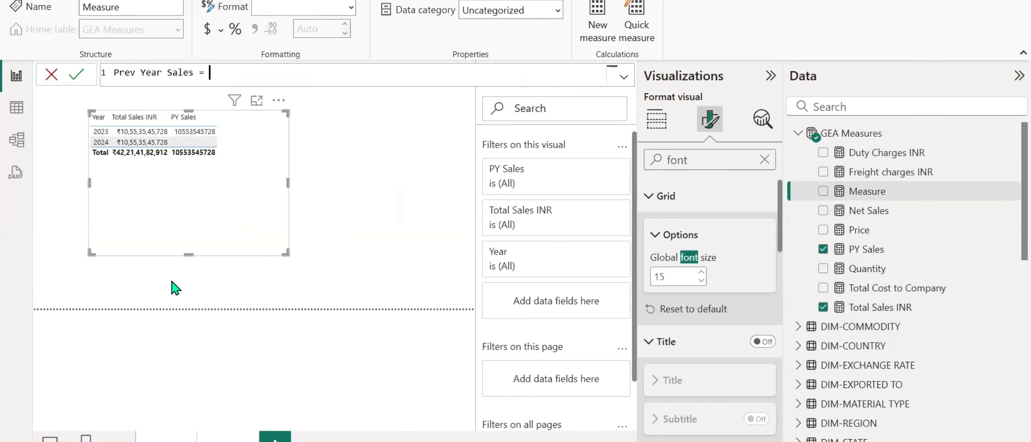
text(= CALCULATE()
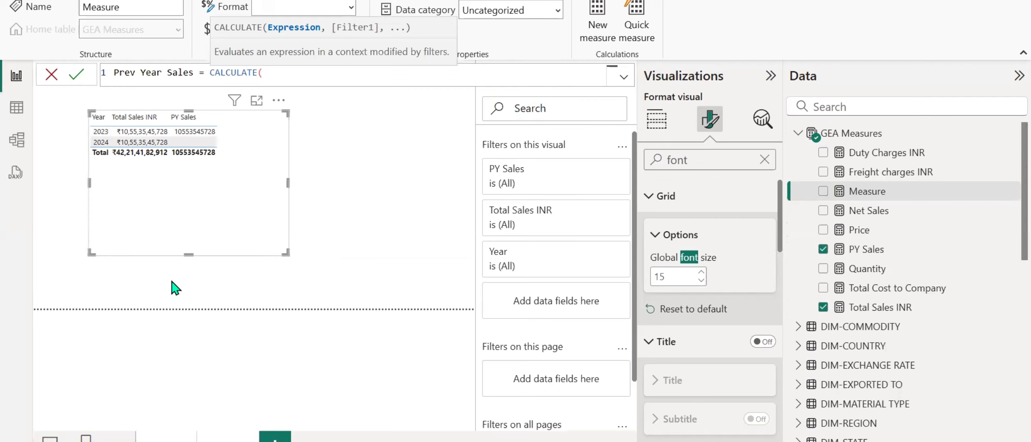
text([to)
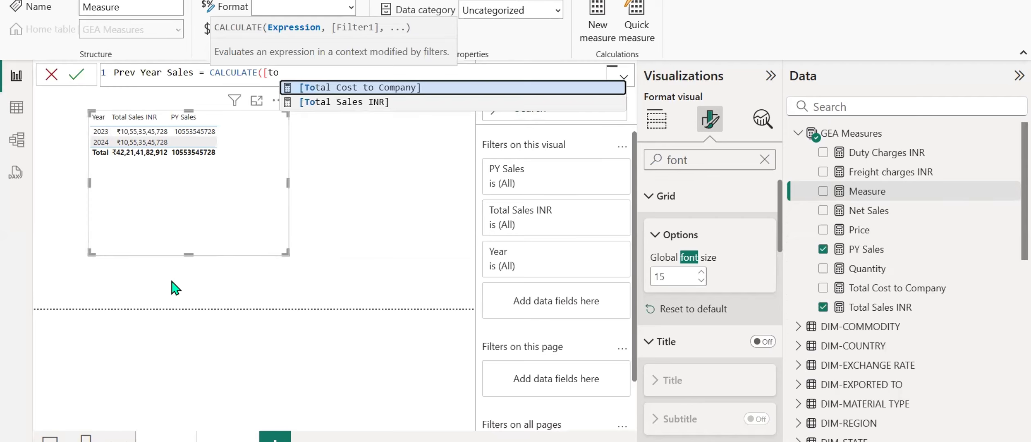
Start the Prev Year Sales formula as CALCULATE of [Total Sales INR] with a FILTER over the 'EXPO-FCT-EXPORTS ANALYSIS' table.
key(Down)
key(Tab)
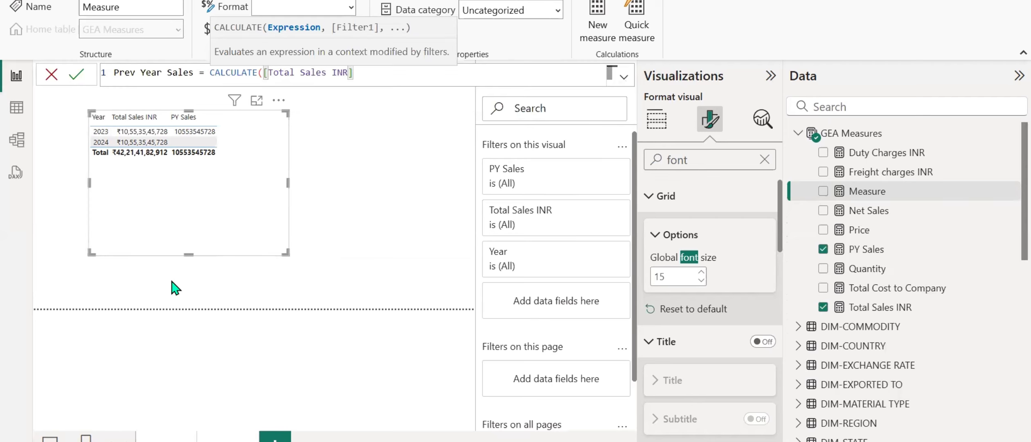
text(,filter)
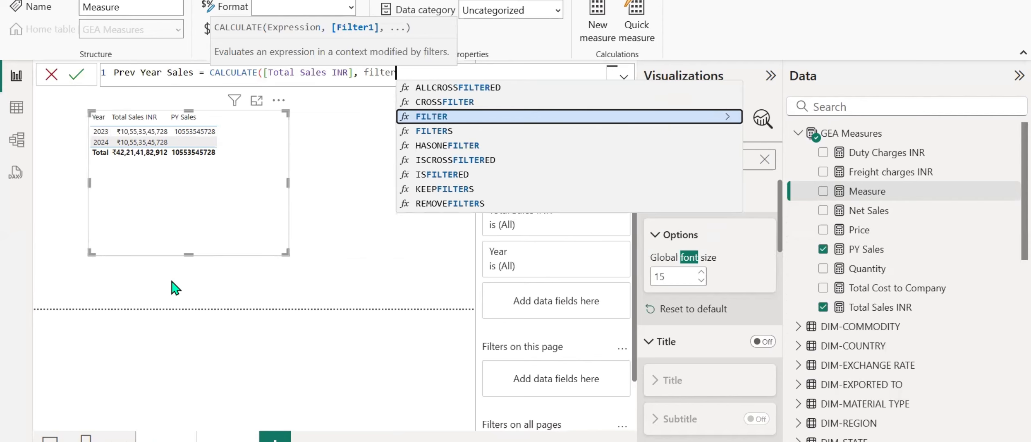
key(Tab)
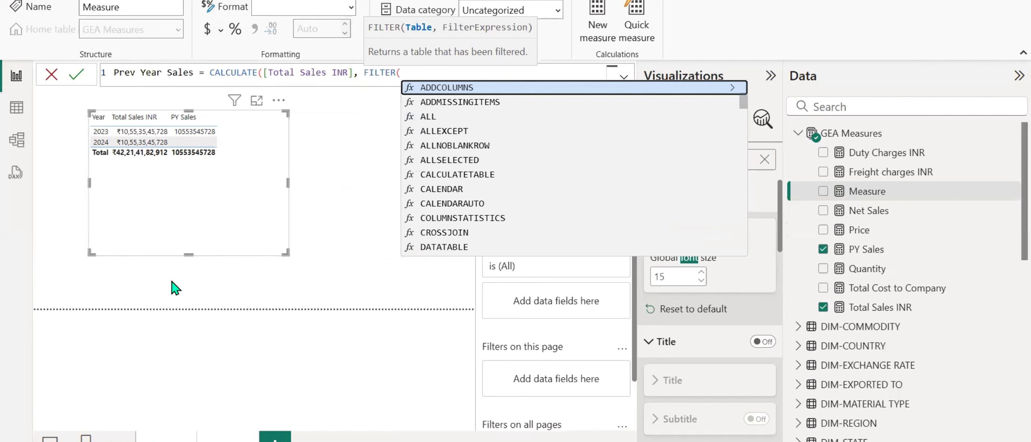
text(ex)
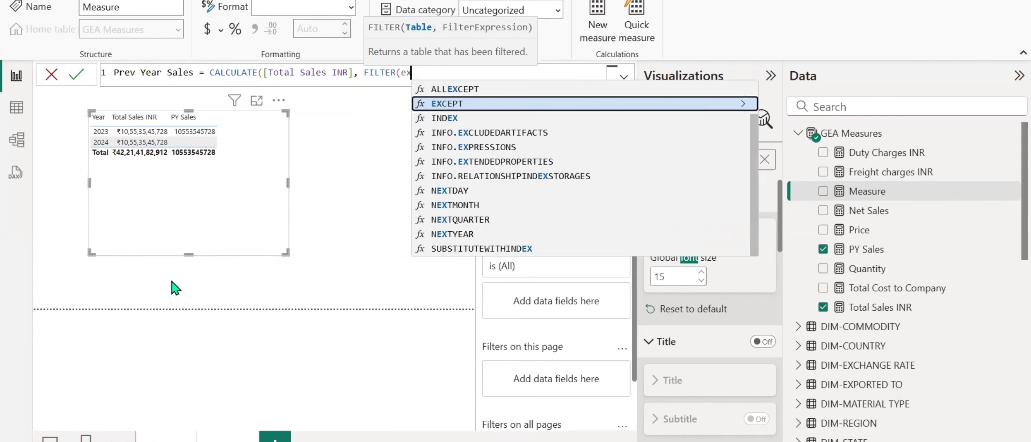
text(p)
key(Tab)
text(,)
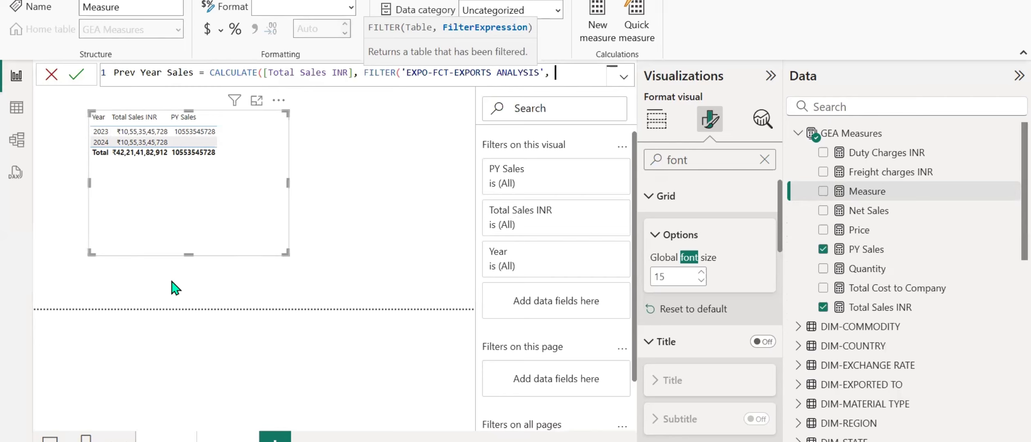
Begin the filter condition with 'EXPO-FCT-EXPORTS ANALYSIS'[Year] followed by an equals sign.
text(year)
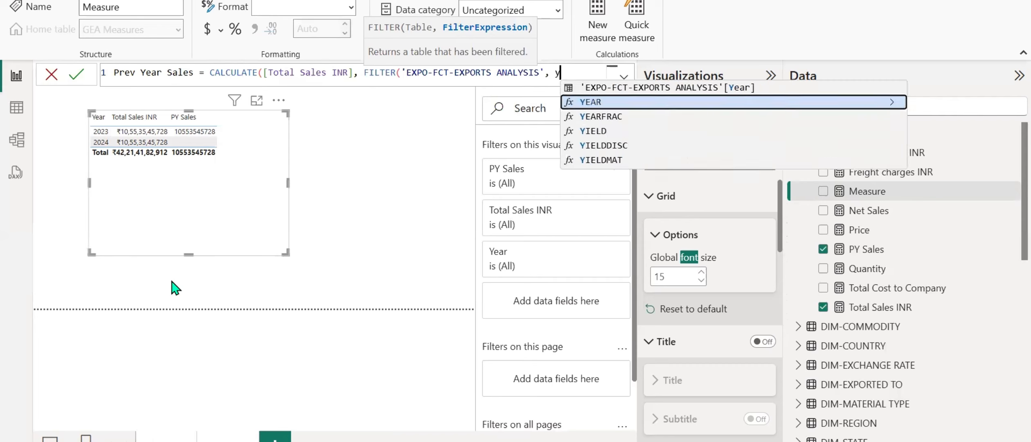
key(Down)
key(Down)
key(Down)
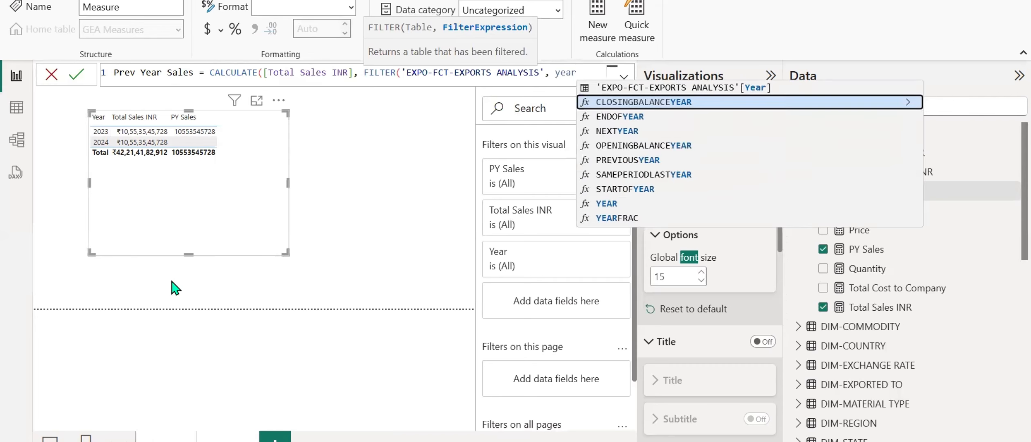
key(Up)
key(Tab)
text(=)
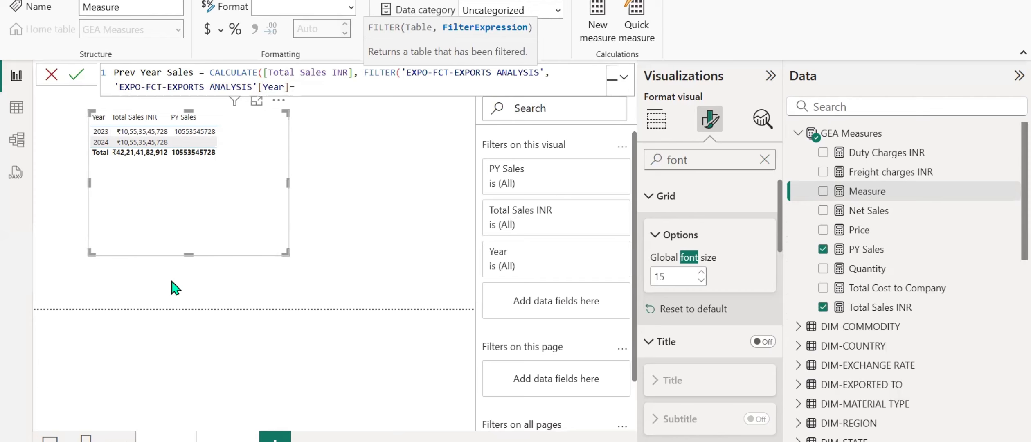
text( mac)
key(BackSpace)
text(x)
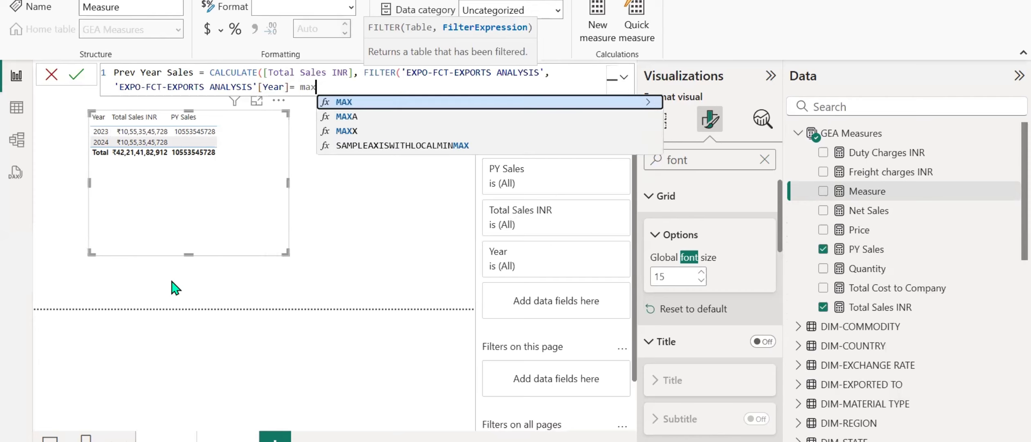
key(BackSpace)
key(BackSpace)
key(BackSpace)
text(")
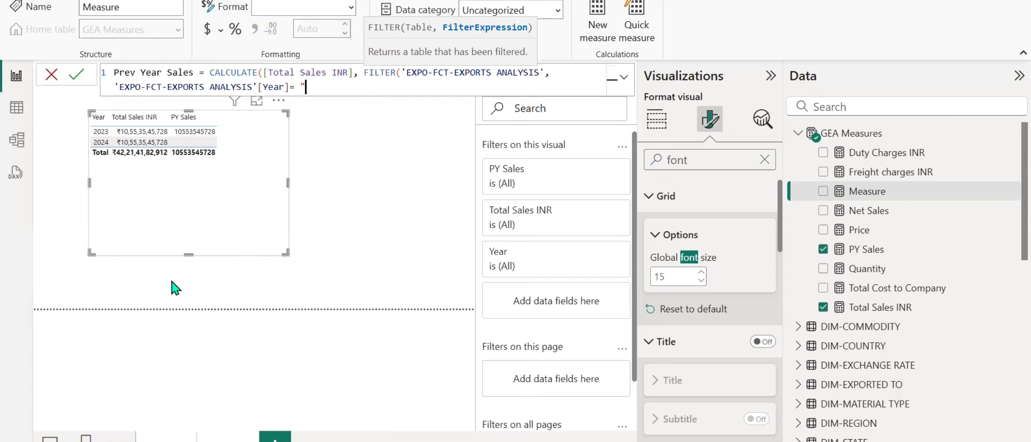
text(202)
text(2023)
text())
Complete the filter condition with 2023, commit the measure, and add Prev Year Sales to the Year table after PY Sales.
key(Return)
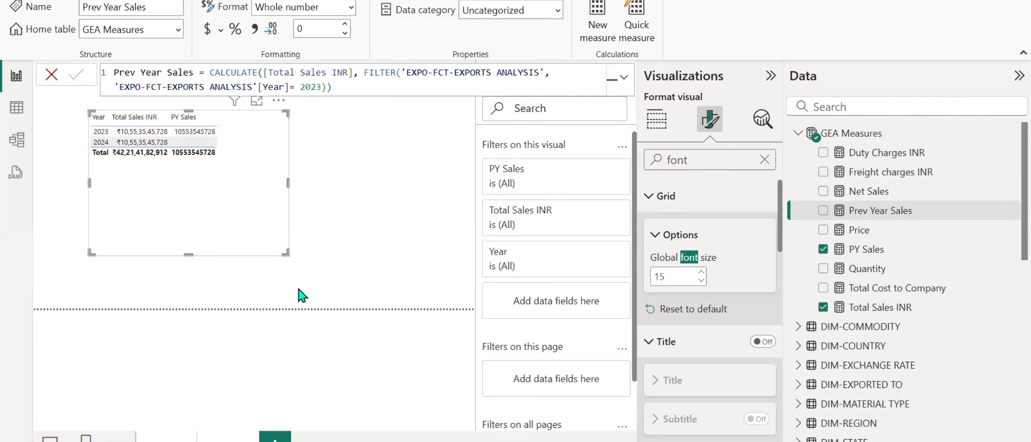
click(657, 120)
drag(880, 210, 695, 425)
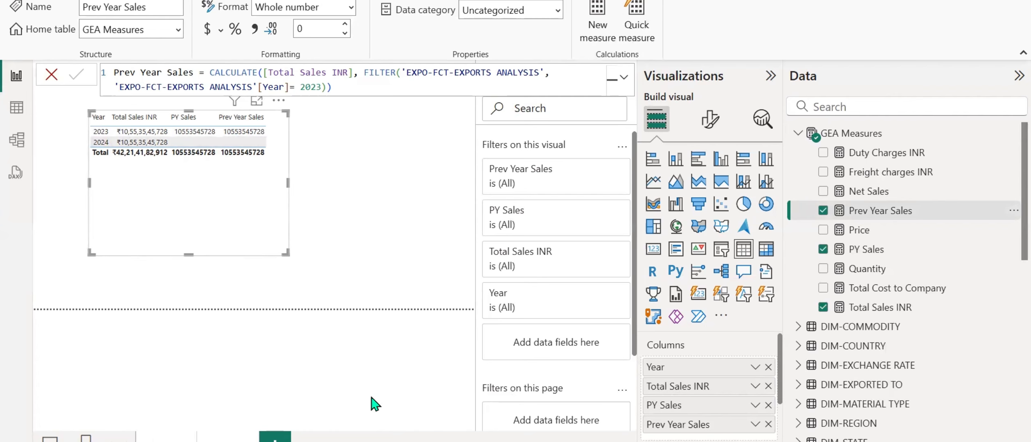
Switch to the other Global Export Analysis report and add a new page with a table visual of the exports table's Year field.
click(704, 405)
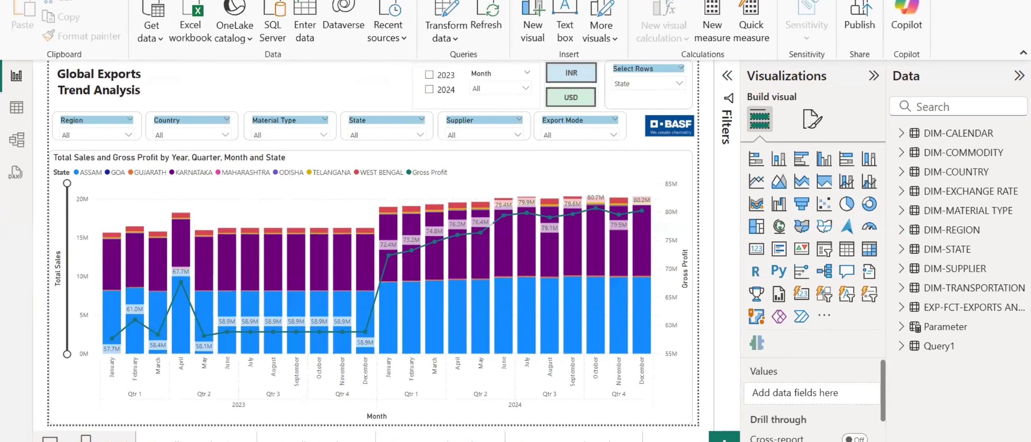
click(724, 437)
click(934, 100)
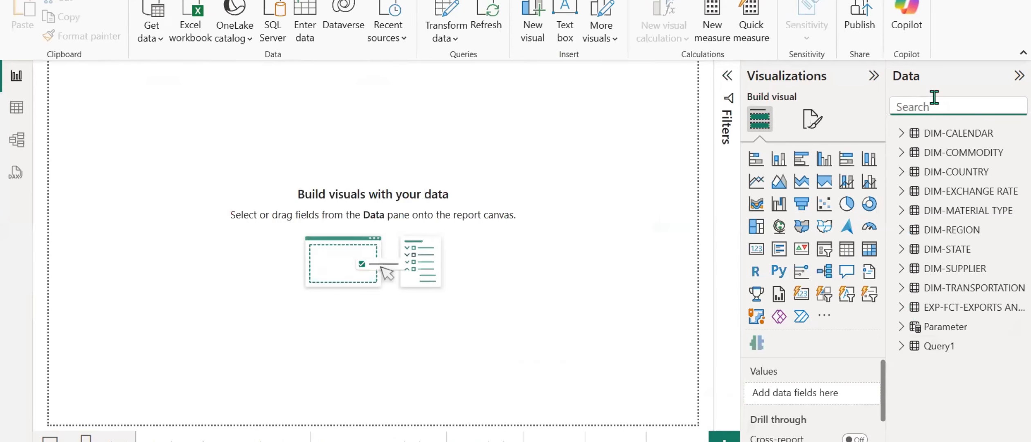
text(year)
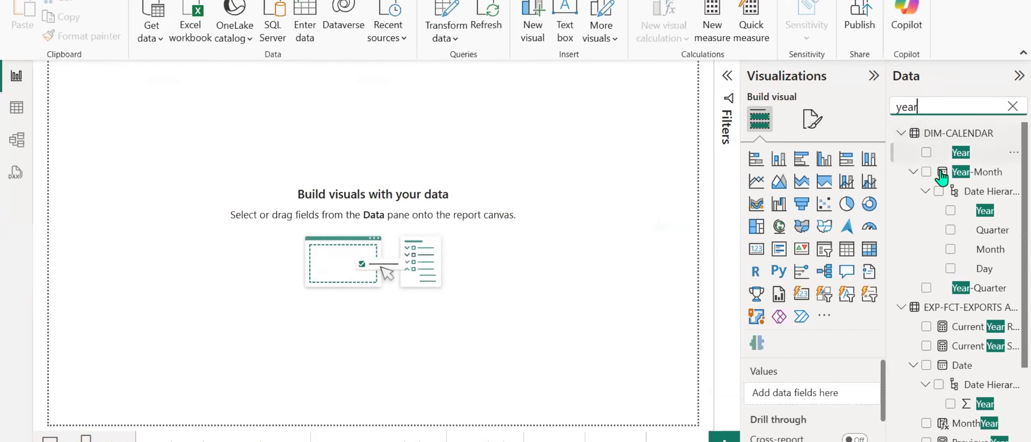
scroll(961, 256, down, 3)
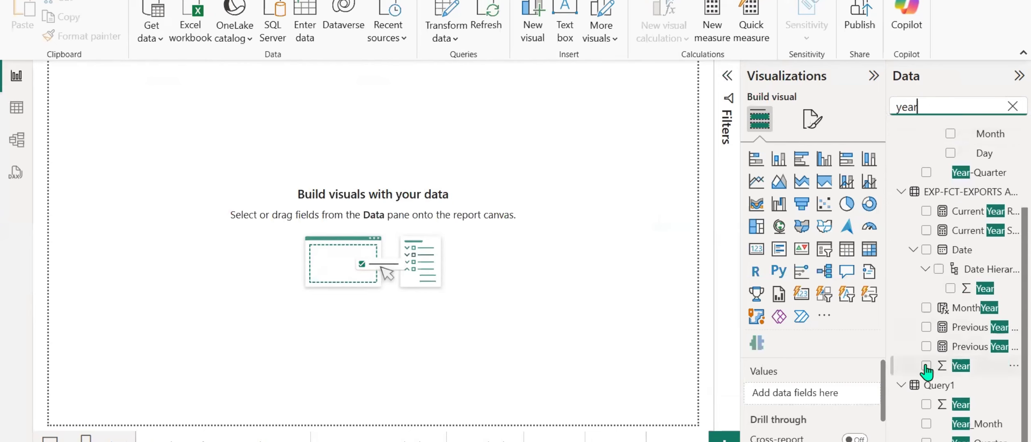
click(926, 365)
double_click(962, 106)
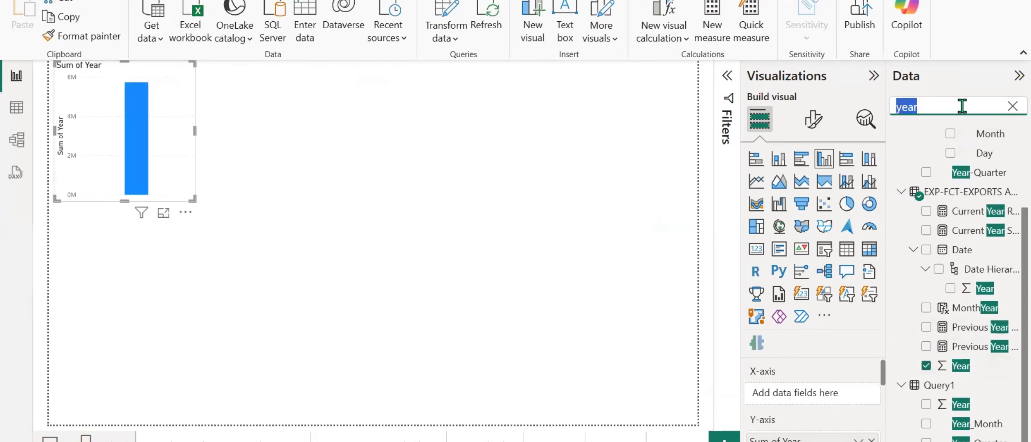
click(847, 248)
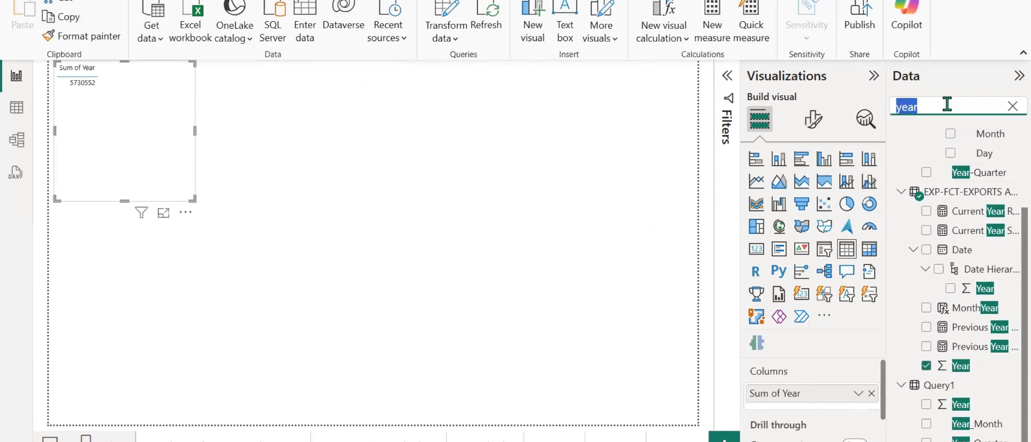
Add Total Sales INR to the table visual, move it inward on the page, and set Year to Don't summarize.
text(tot)
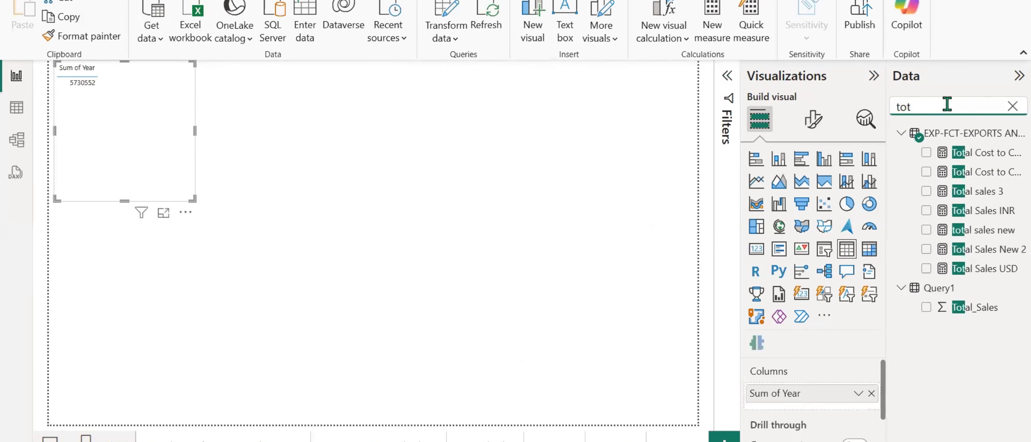
click(927, 210)
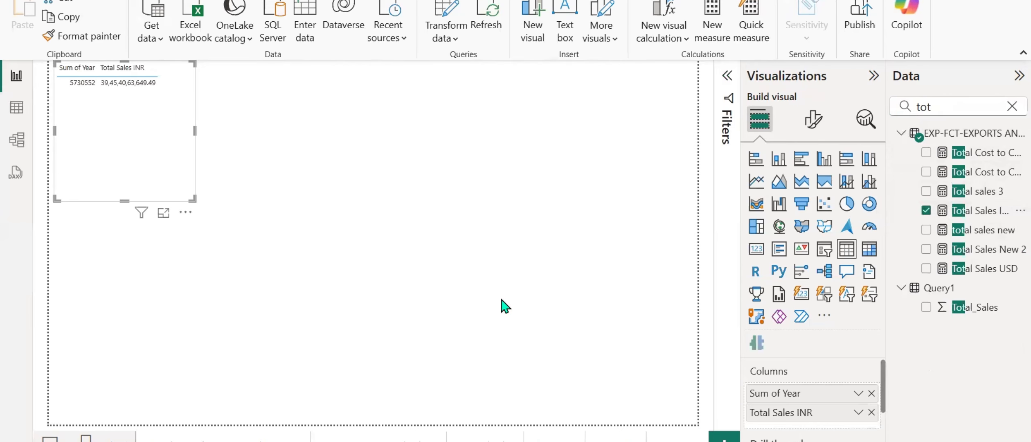
drag(147, 173, 198, 234)
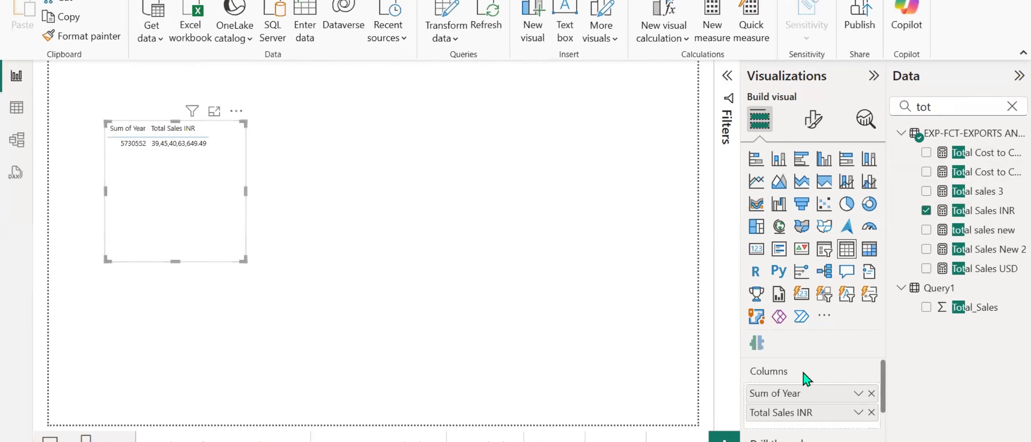
click(864, 392)
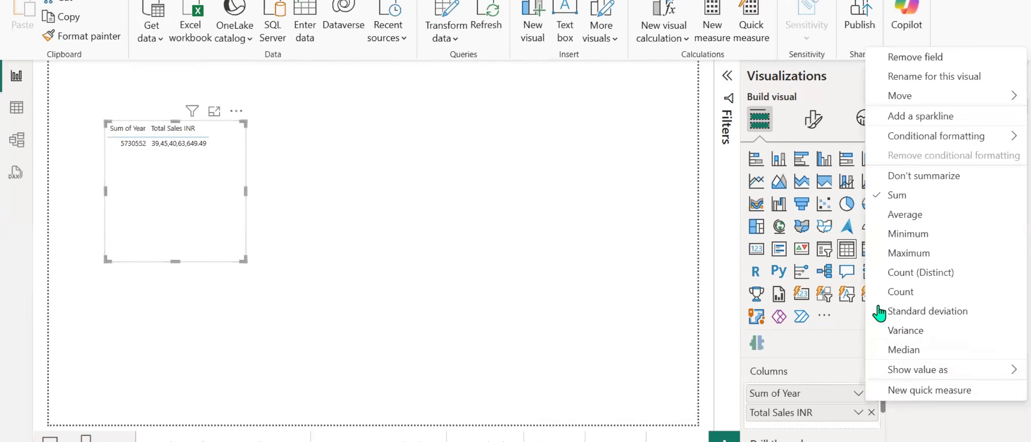
click(893, 175)
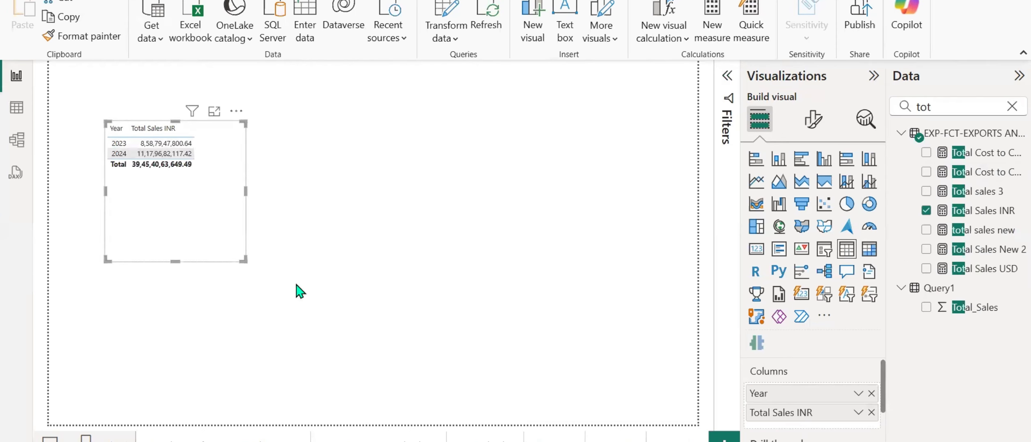
Compare the yearly Total Sales INR figures with those in the first report, then return to the second report.
mouse_move(613, 441)
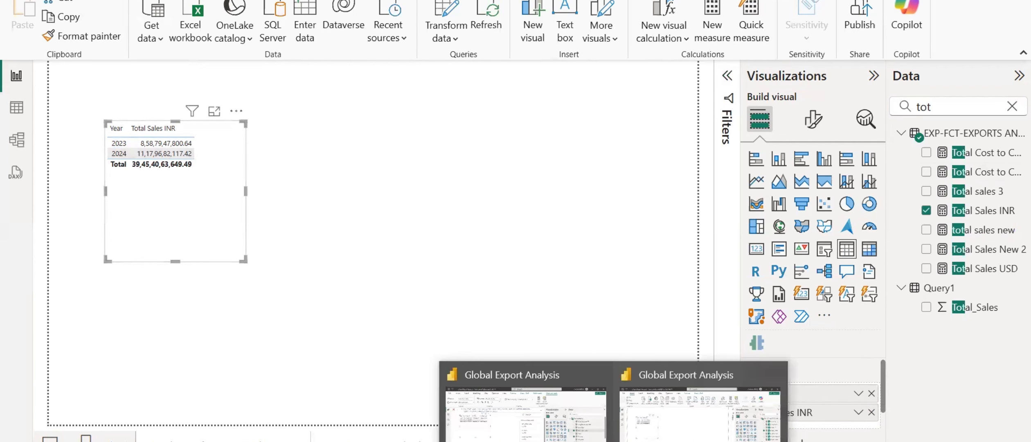
click(524, 409)
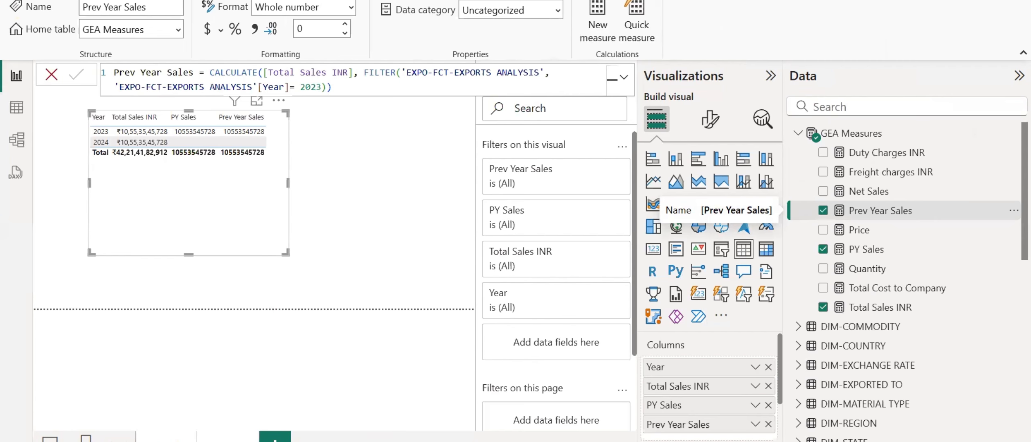
mouse_move(613, 441)
click(690, 435)
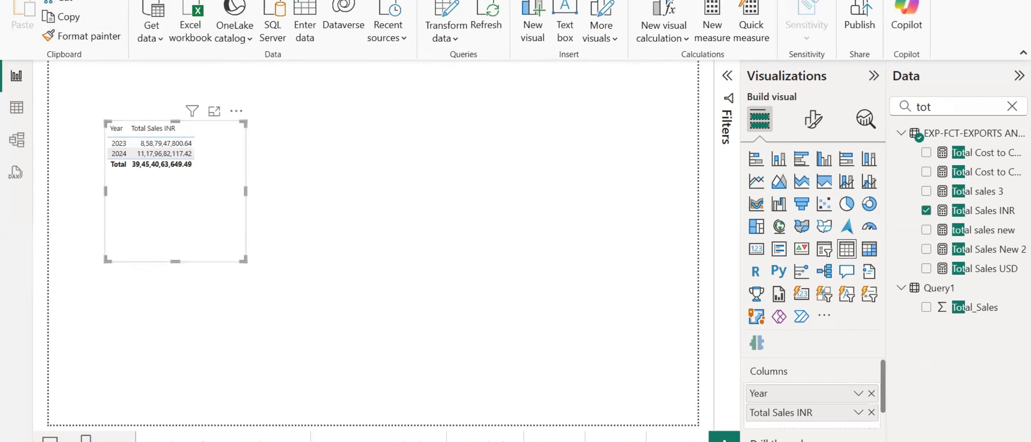
Open the Power Query Editor and inspect the Source step settings of the EXP-FCT-EXPORTS ANALYSIS query without changing them.
click(434, 19)
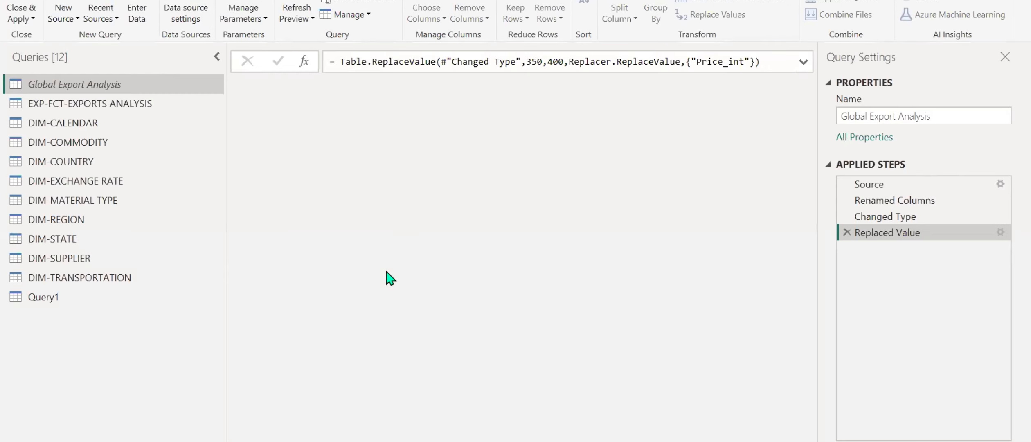
click(73, 104)
click(935, 185)
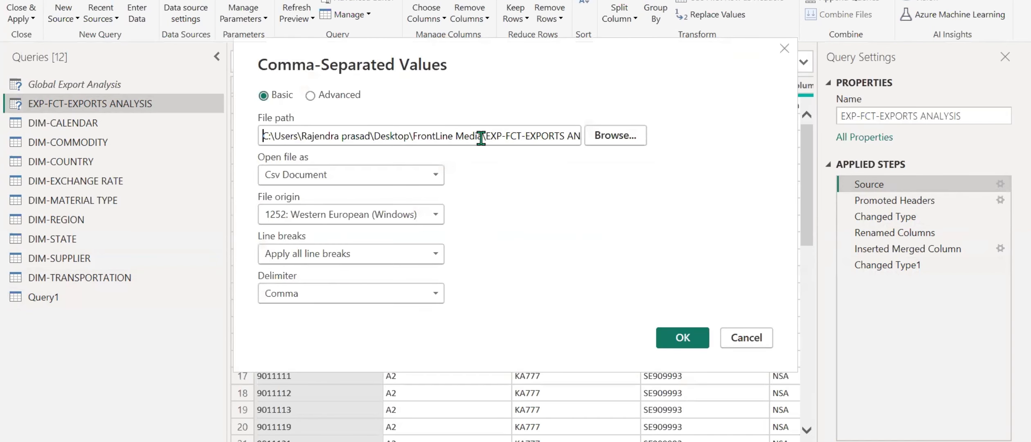
click(744, 339)
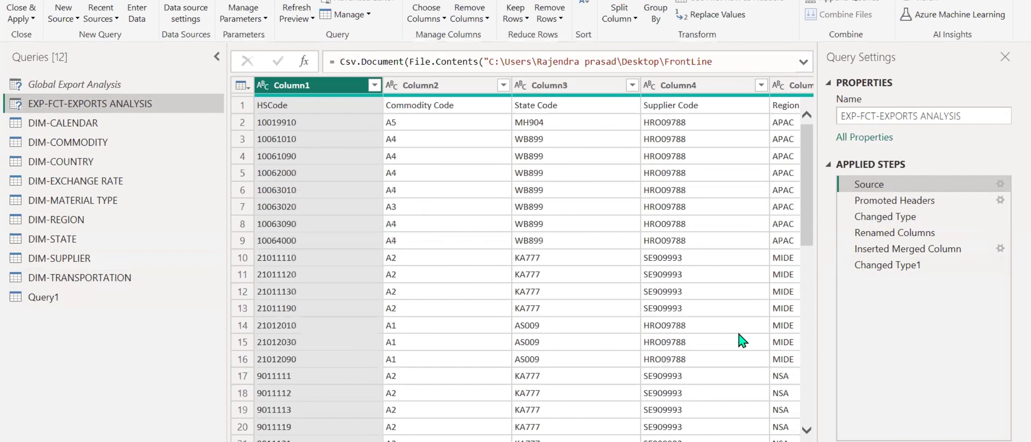
Examine the Date custom column formula in the Inserted Merged Column step, then close it without changes.
click(948, 250)
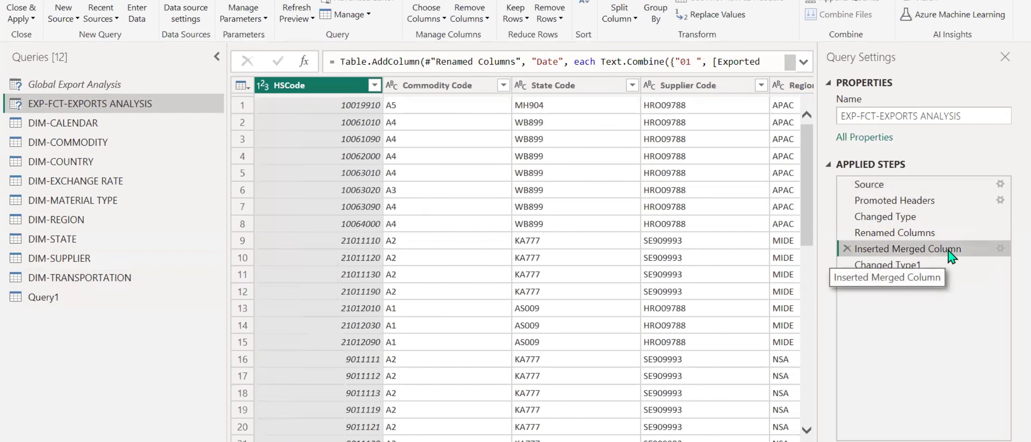
click(1000, 251)
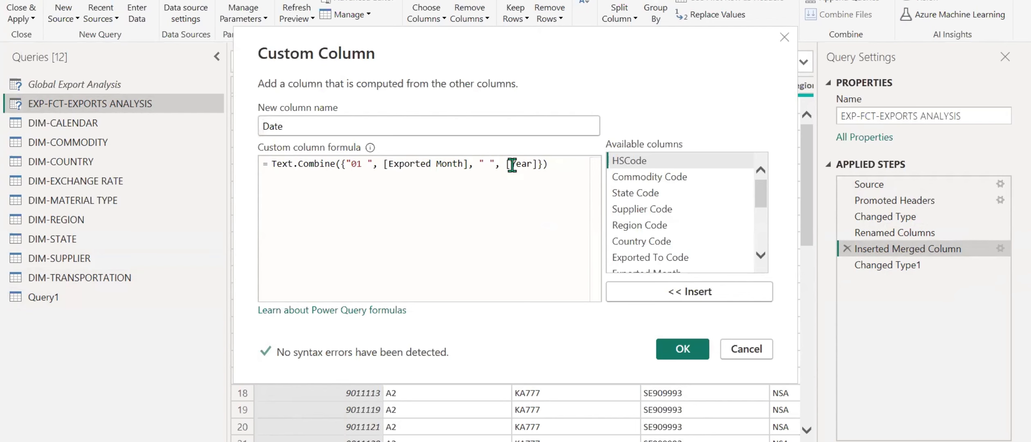
drag(580, 168, 274, 160)
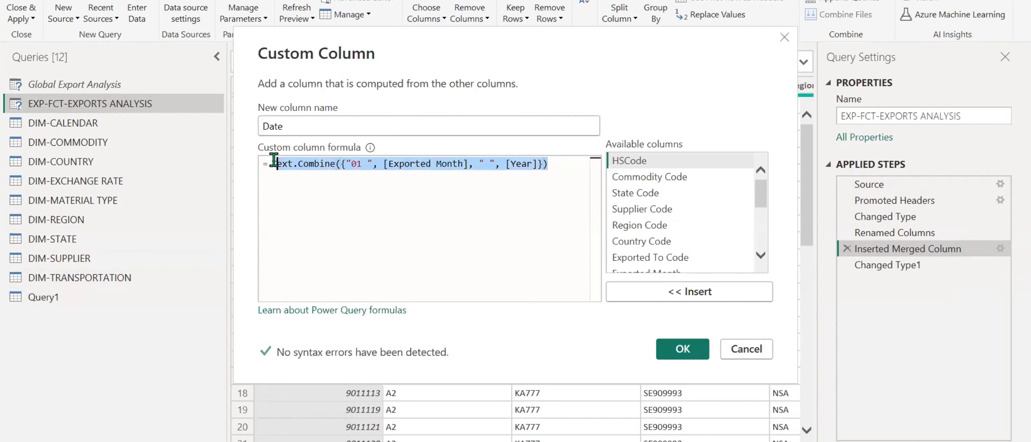
click(748, 350)
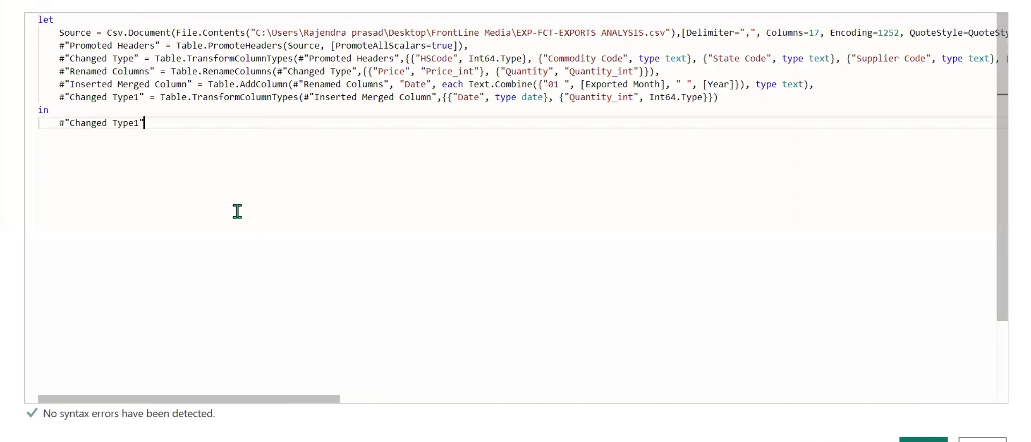
Copy the full M code of EXP-FCT-EXPORTS ANALYSIS, switch to the first report, and open its EXPO-FCT-EXPORTS ANALYSIS query in Power Query.
key(ctrl+a)
key(ctrl+c)
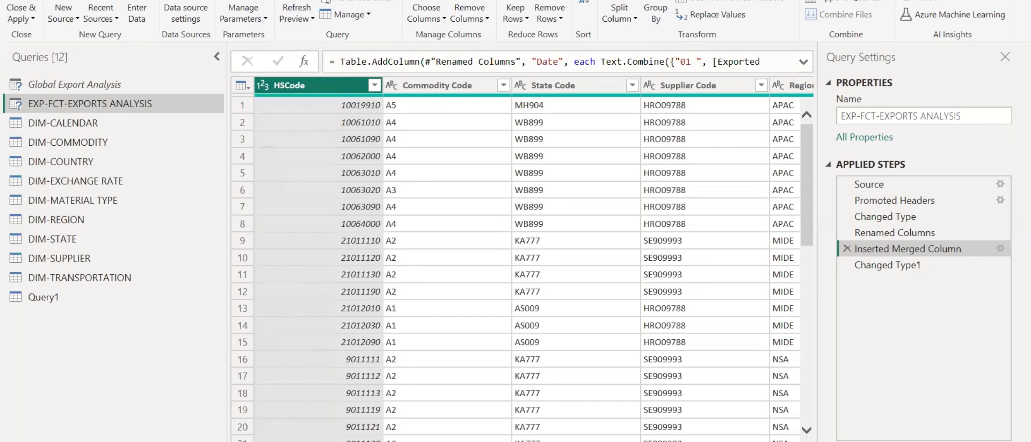
mouse_move(457, 425)
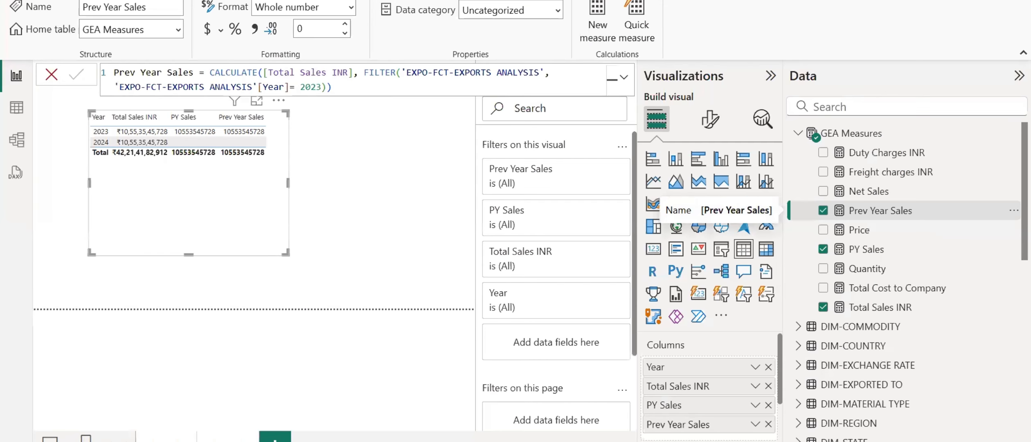
click(446, 14)
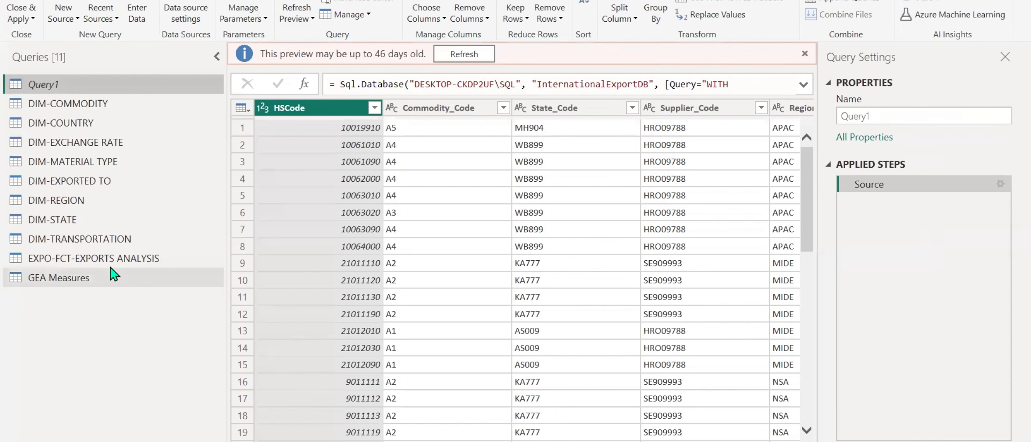
click(142, 264)
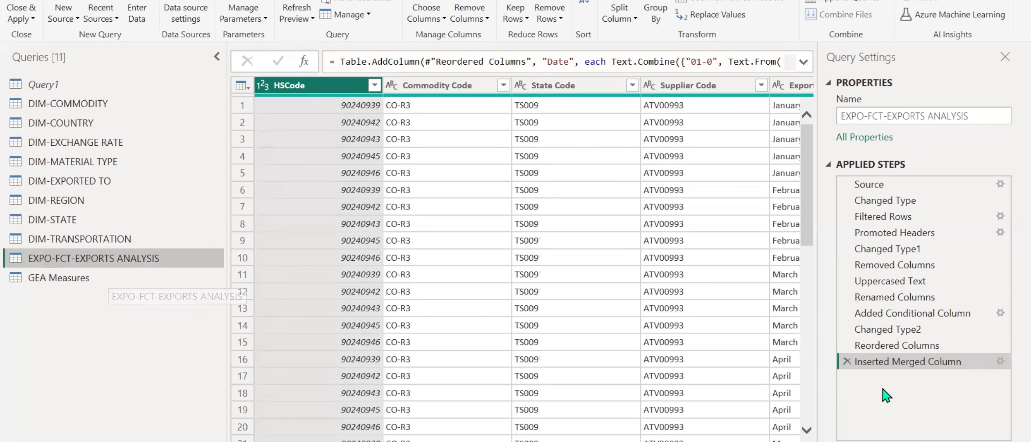
click(913, 283)
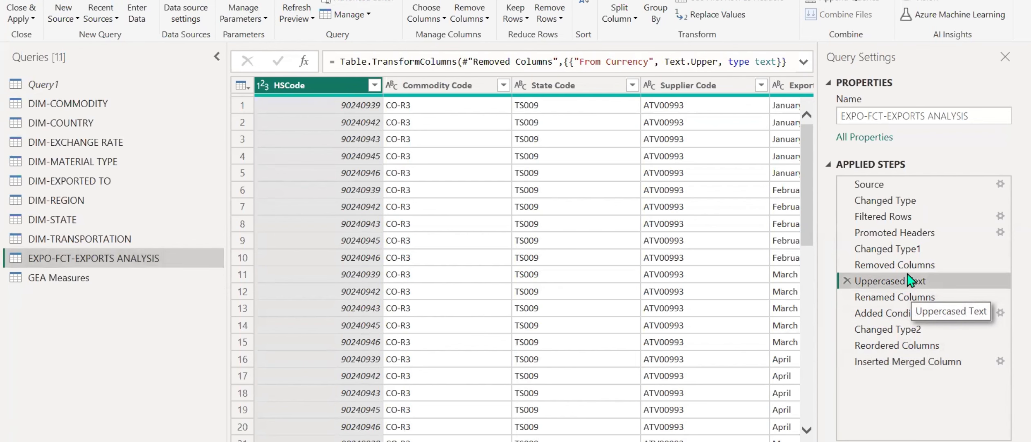
Replace the entire M code of the EXPO-FCT-EXPORTS ANALYSIS query with the copied code, and apply the changes to the report.
click(364, 3)
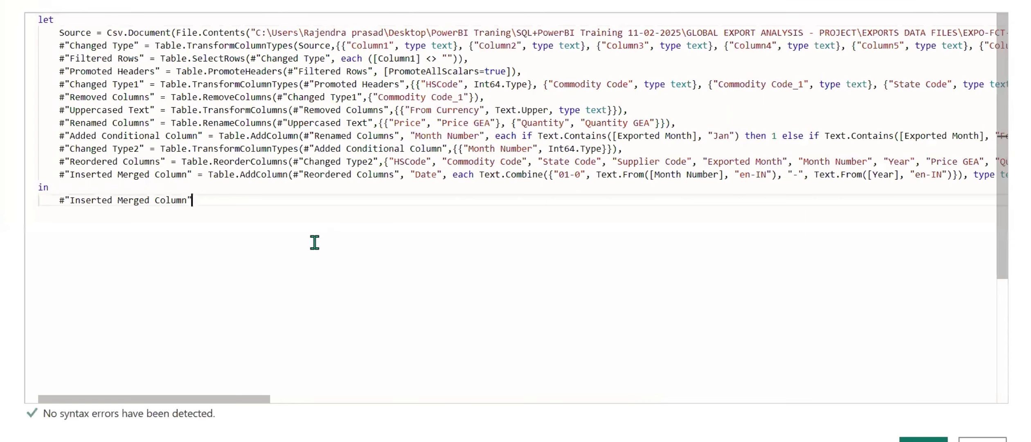
key(ctrl+a)
key(ctrl+v)
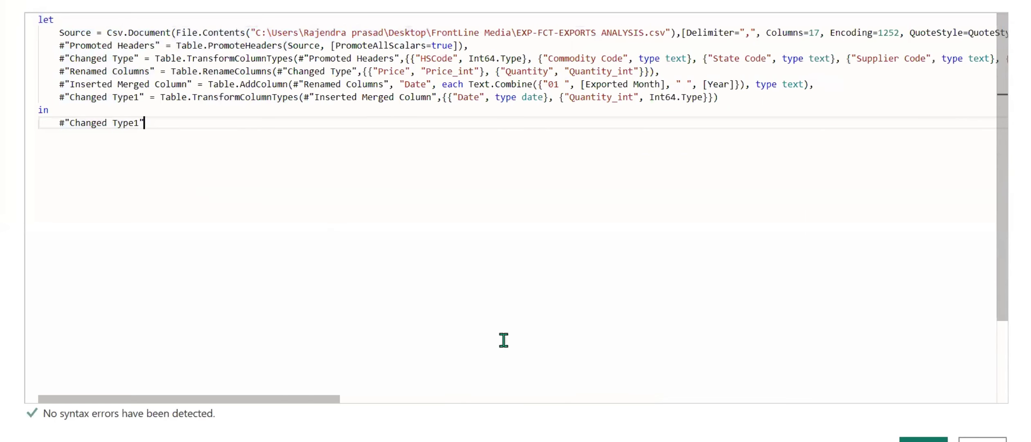
click(923, 439)
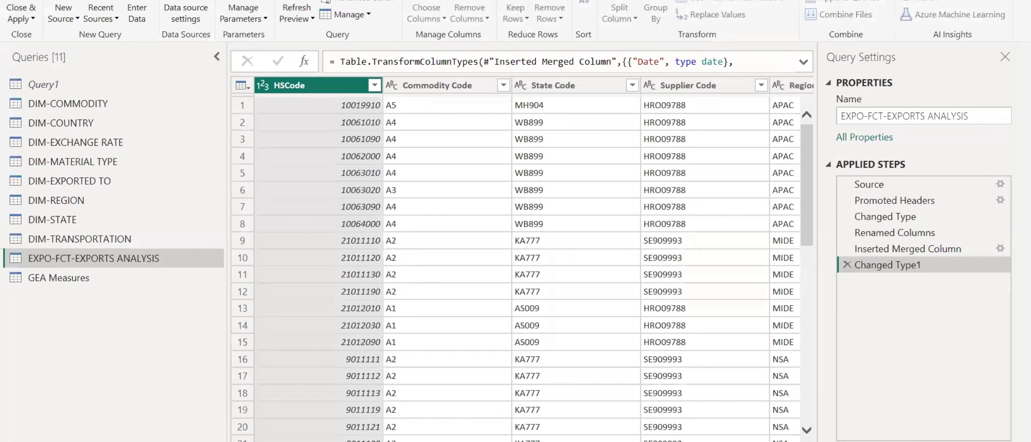
click(25, 19)
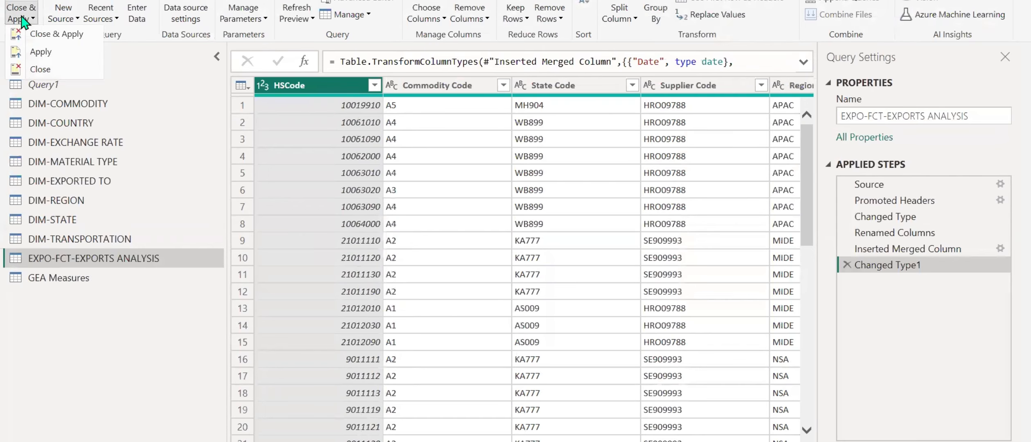
click(45, 36)
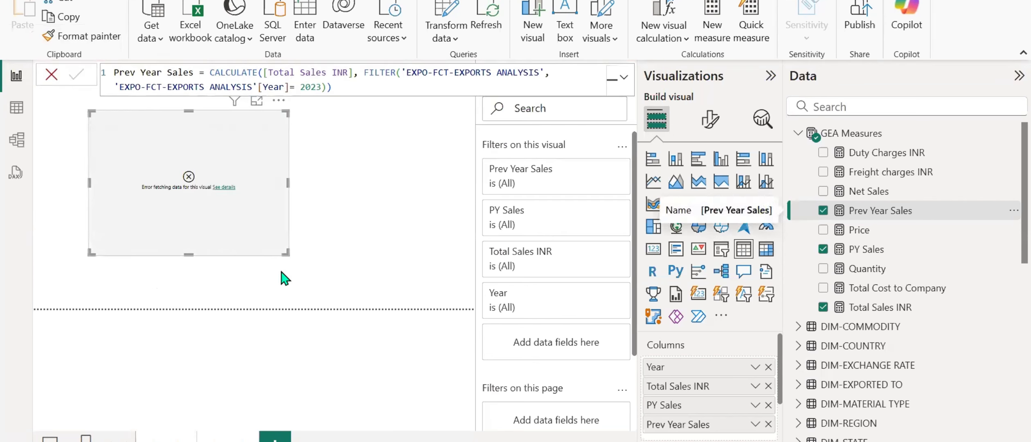
Read the table visual's error details, check the PY Sales and Prev Year Sales formulas, and remove Prev Year Sales from the visual.
click(221, 188)
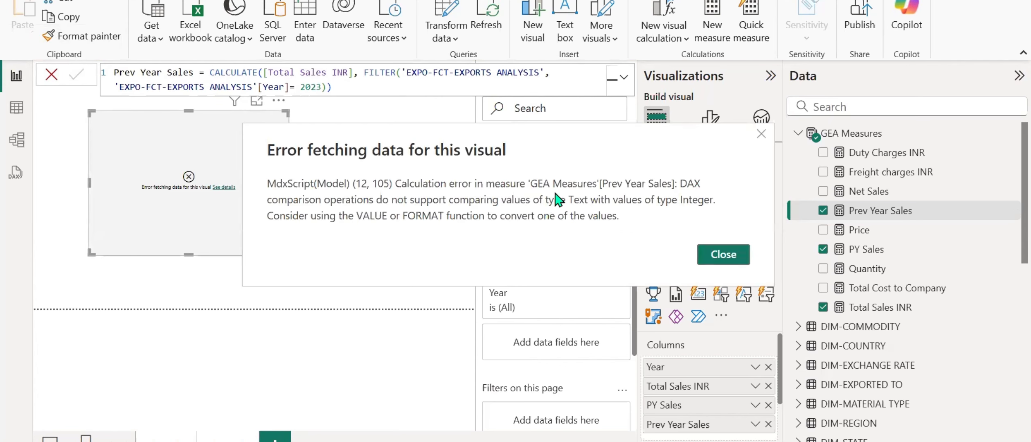
click(722, 256)
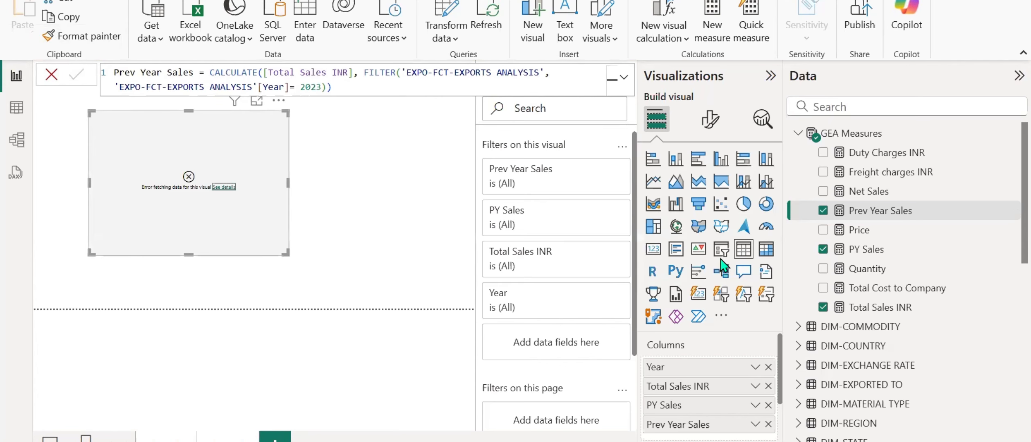
click(859, 252)
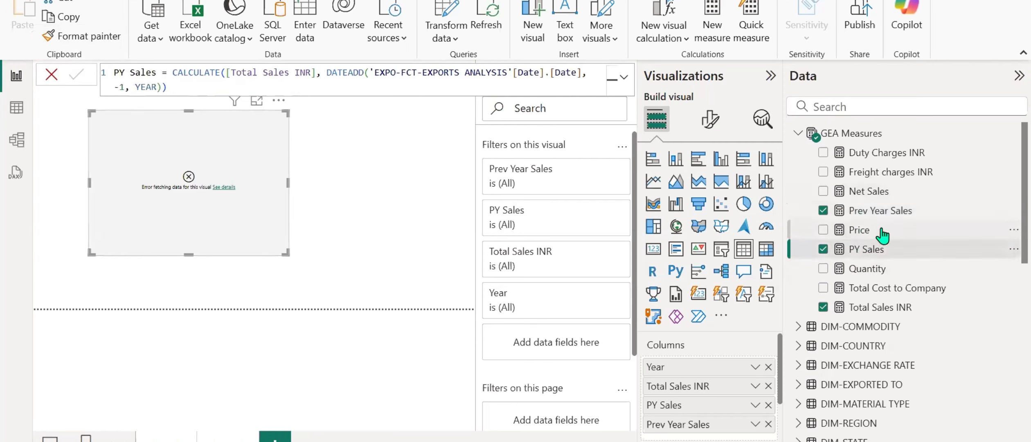
click(882, 210)
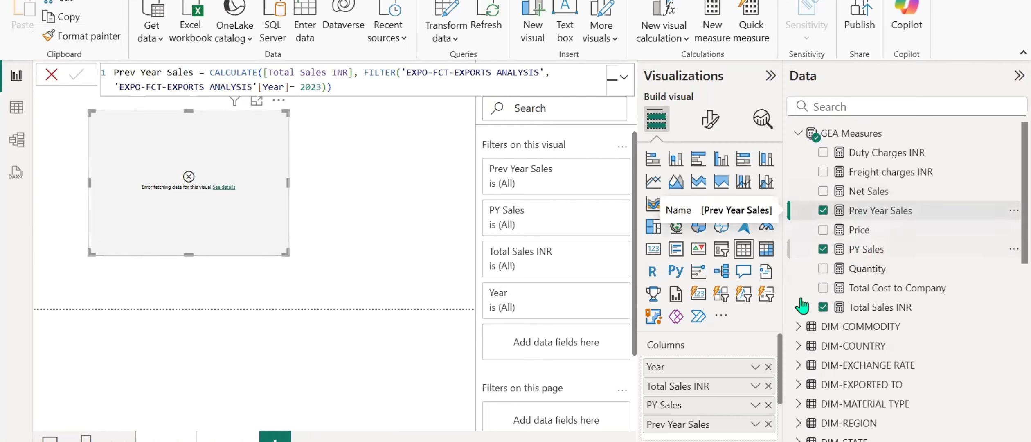
click(768, 425)
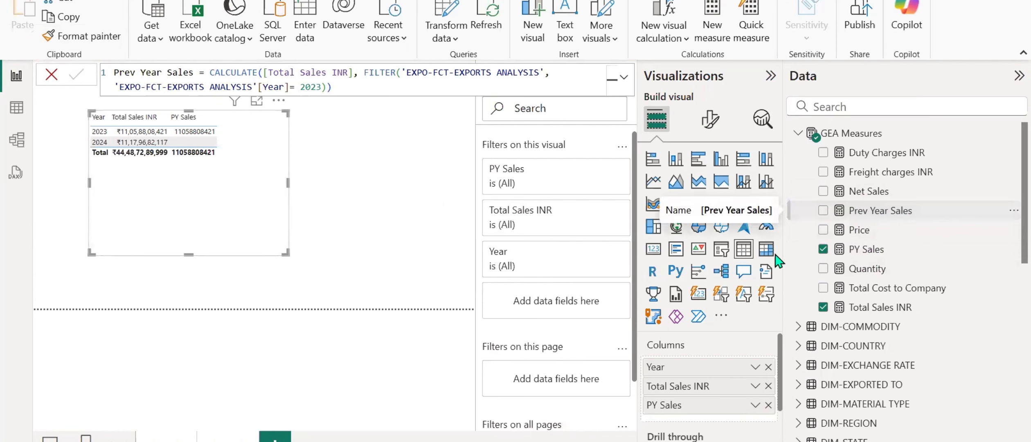
Change the Year filter value in the Prev Year Sales formula to the text "2023" and add the measure to the table visual.
click(301, 88)
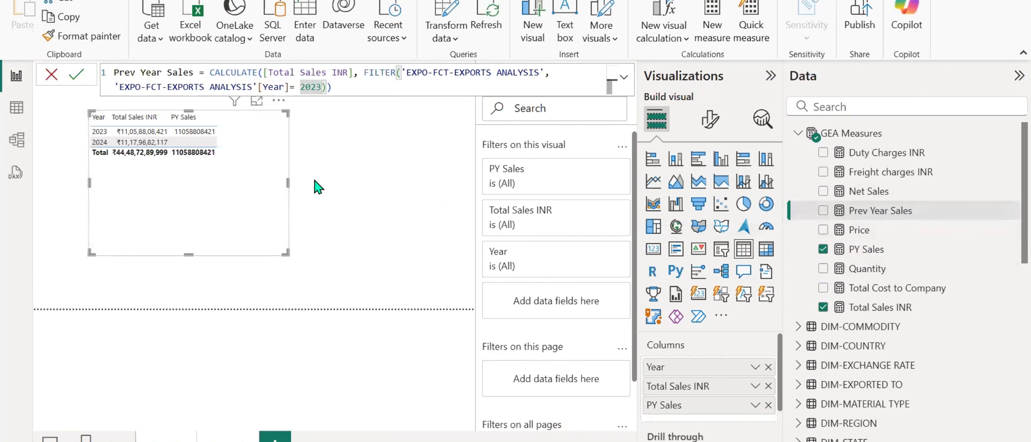
text(")
key(Right)
key(Right)
text(")
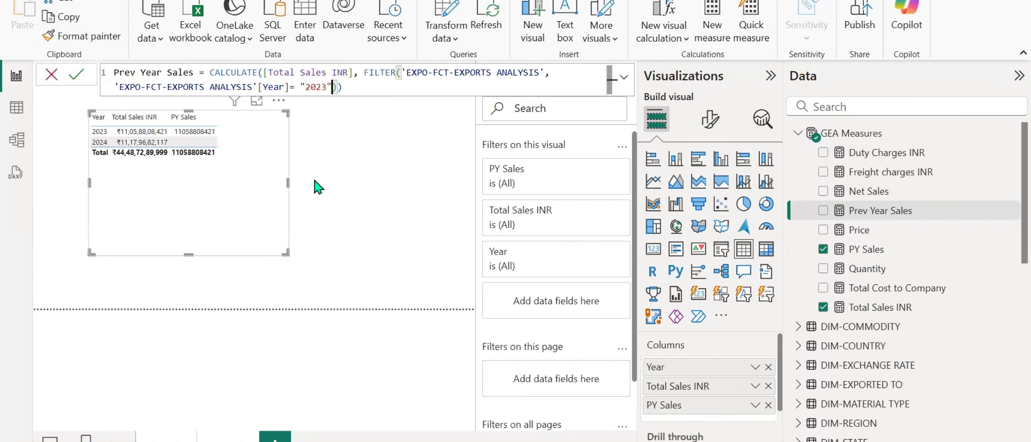
key(Return)
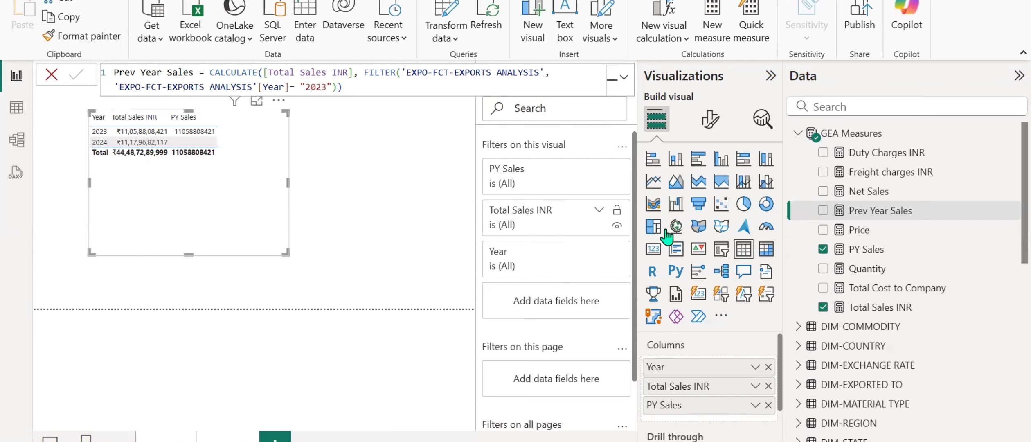
drag(860, 211, 710, 420)
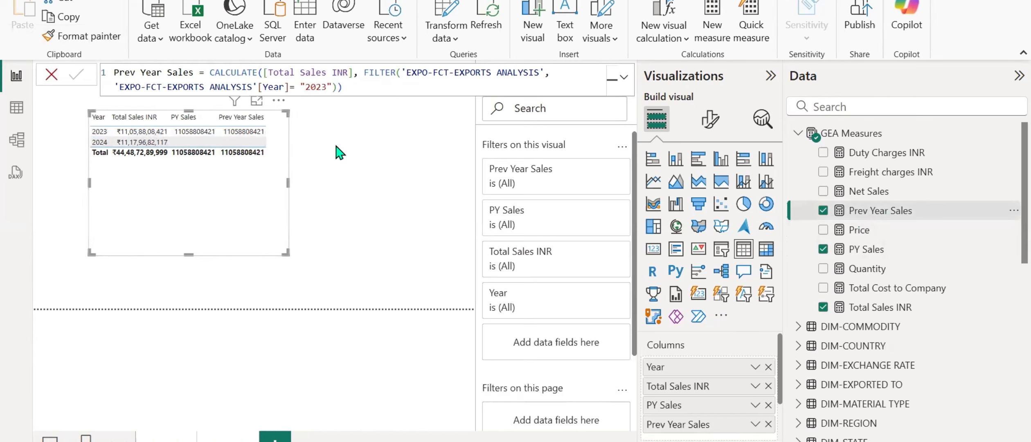
Review the Prev Year Sales formula and the DATEADD part of the PY Sales formula.
click(331, 88)
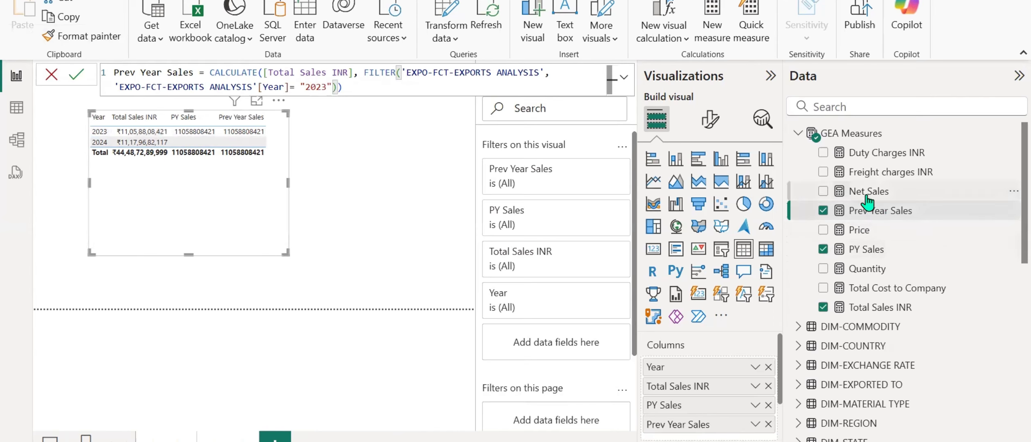
click(864, 249)
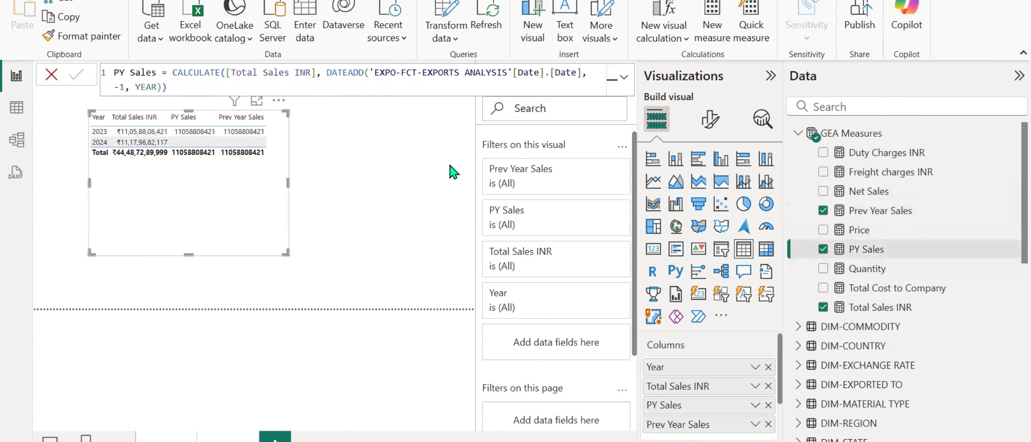
drag(322, 73, 333, 87)
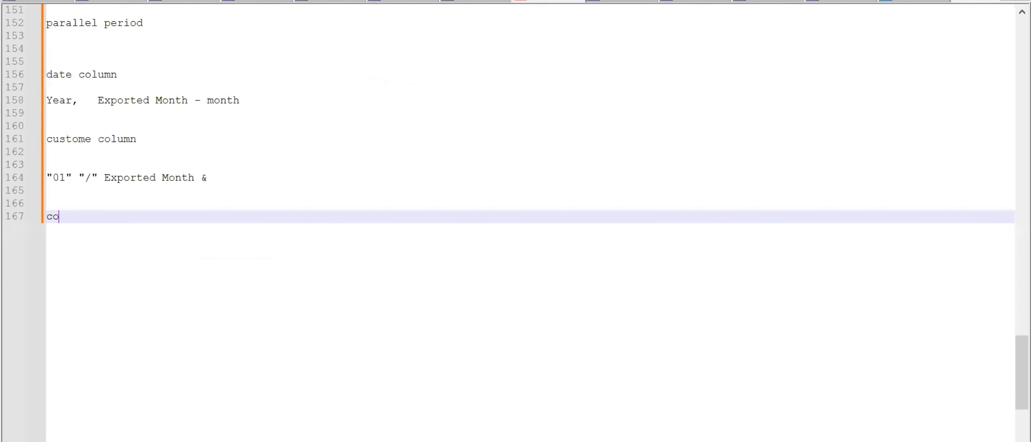
key(alt+Tab)
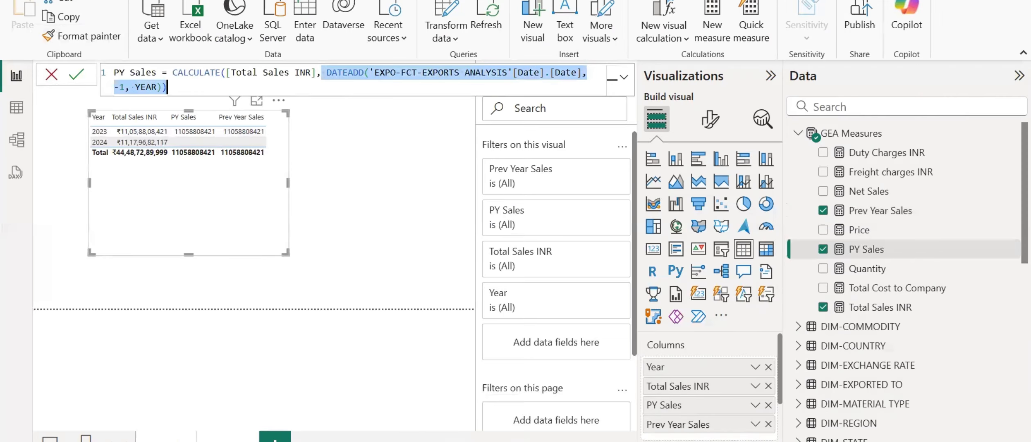
Switch to the text notes, examine the YoY Growth (%) formula, and copy the complete Current Year Sales formula.
key(alt+Tab)
scroll(391, 310, up, 10)
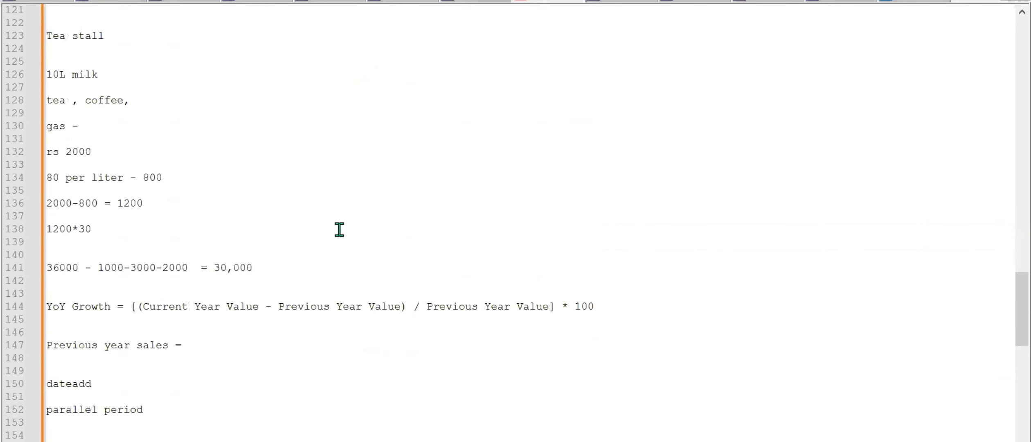
scroll(339, 229, up, 13)
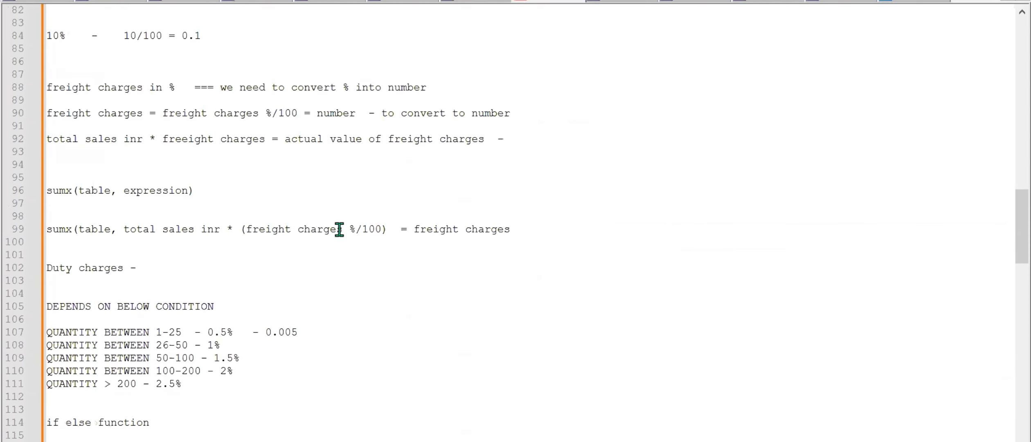
scroll(339, 229, up, 15)
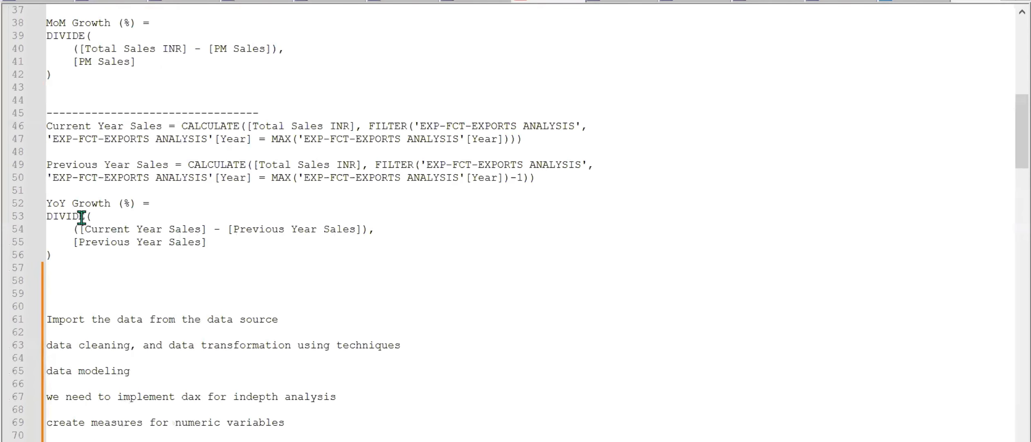
drag(48, 201, 224, 242)
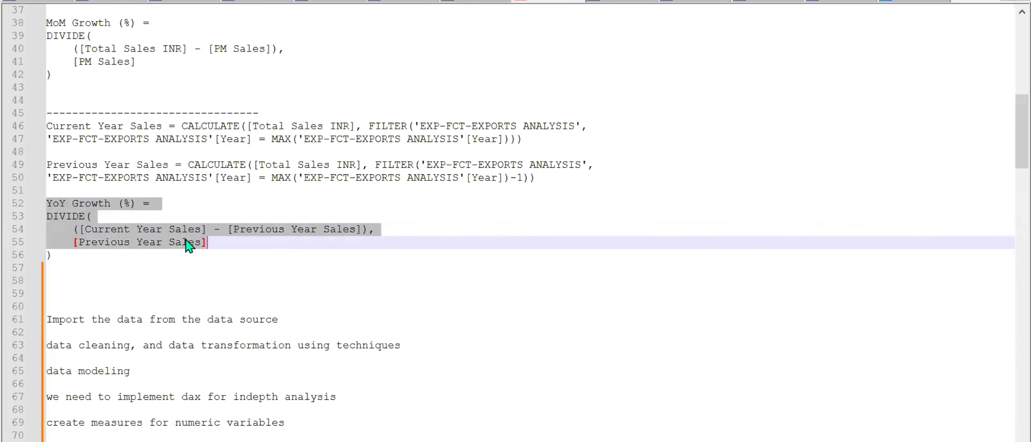
click(104, 150)
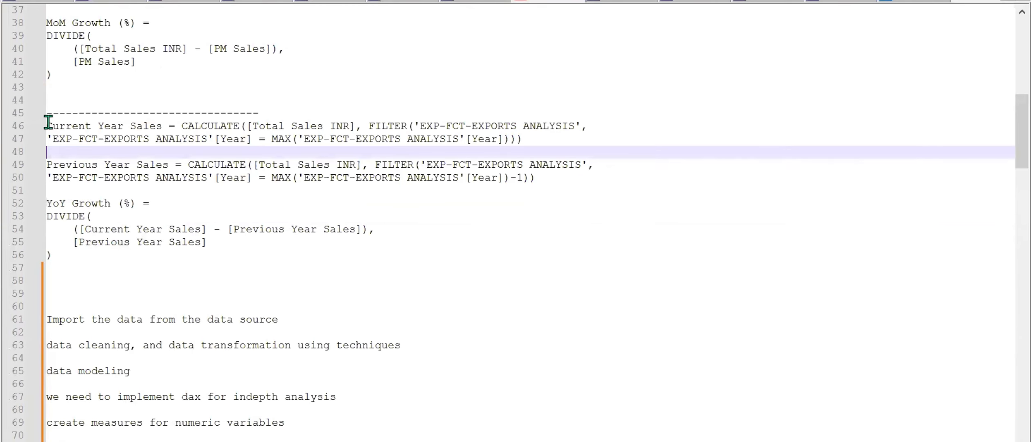
drag(48, 122, 544, 142)
key(ctrl+c)
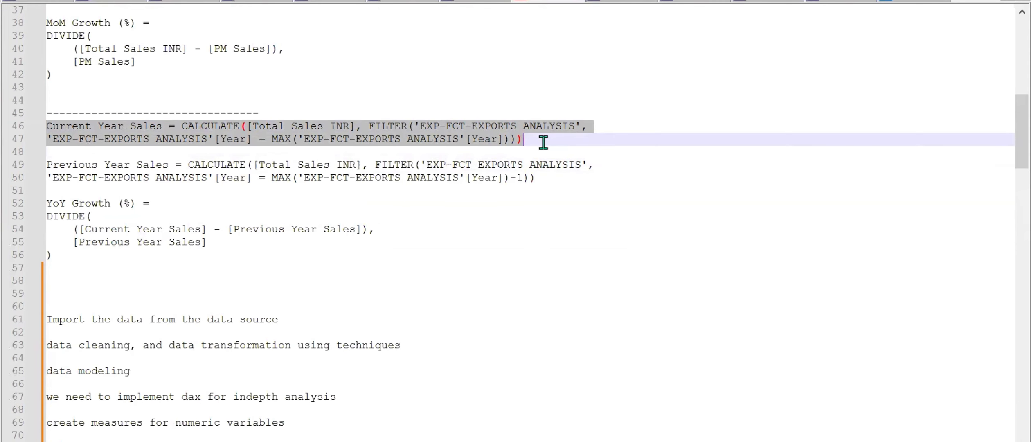
Return to the report, create a new measure in GEA Measures with the copied Current Year Sales formula, and check the export table's name.
key(alt+Tab)
right_click(879, 250)
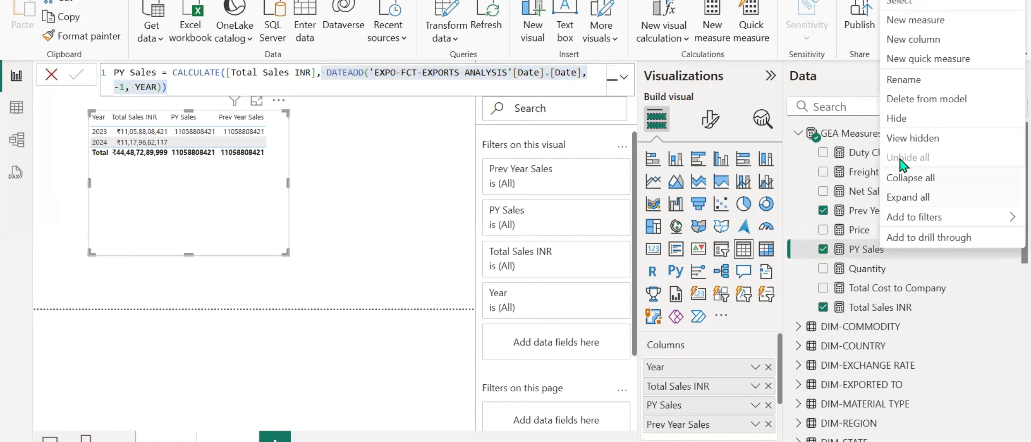
click(901, 27)
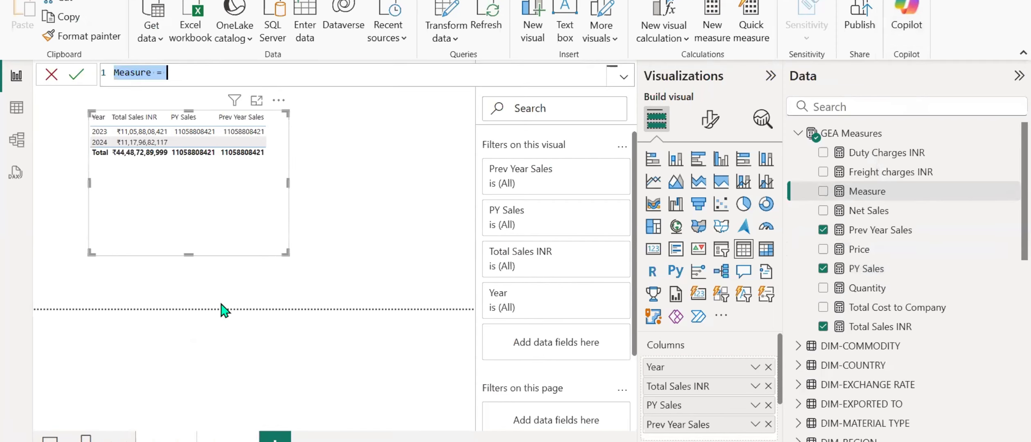
key(ctrl+v)
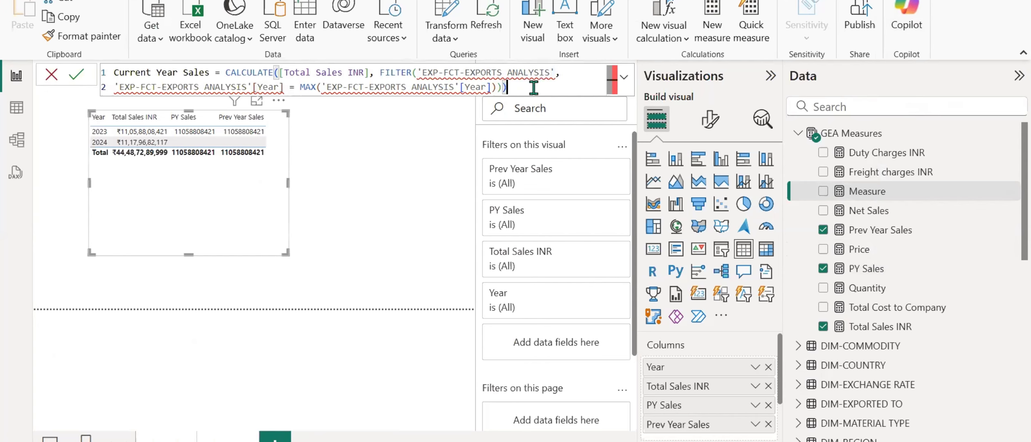
scroll(852, 308, down, 10)
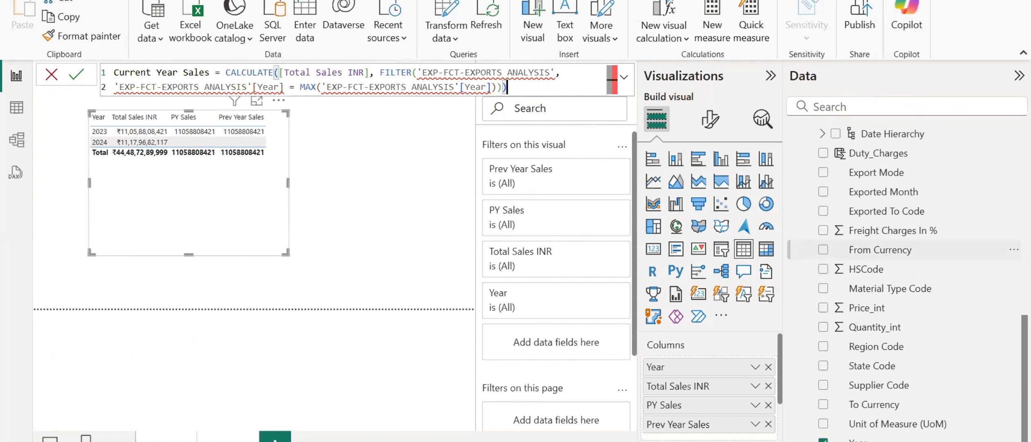
scroll(852, 286, up, 5)
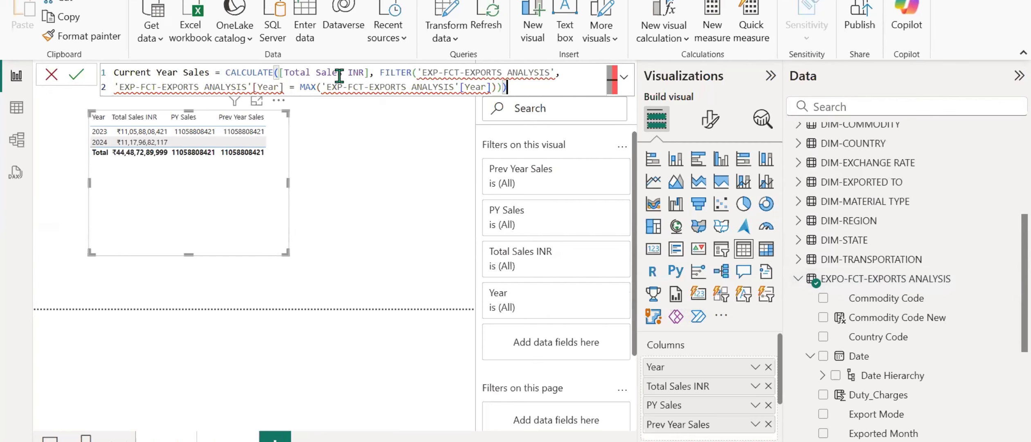
click(201, 86)
click(355, 87)
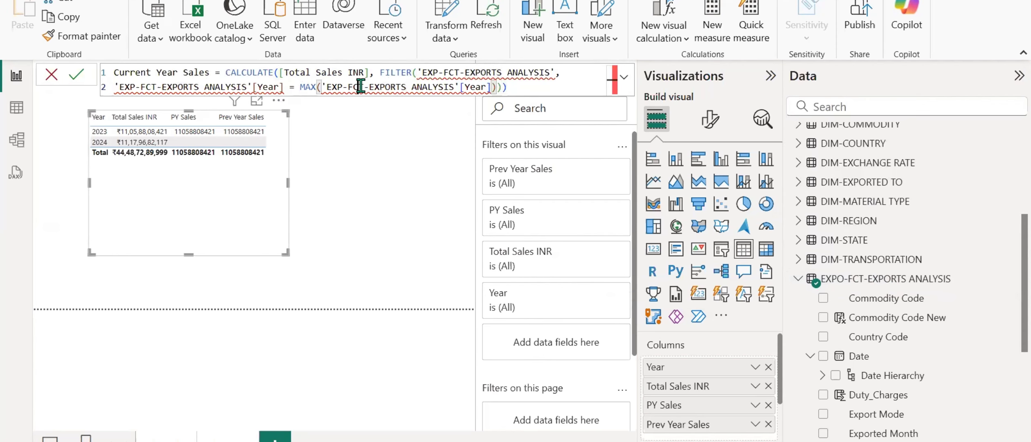
click(556, 74)
key(BackSpace)
key(BackSpace)
key(BackSpace)
key(BackSpace)
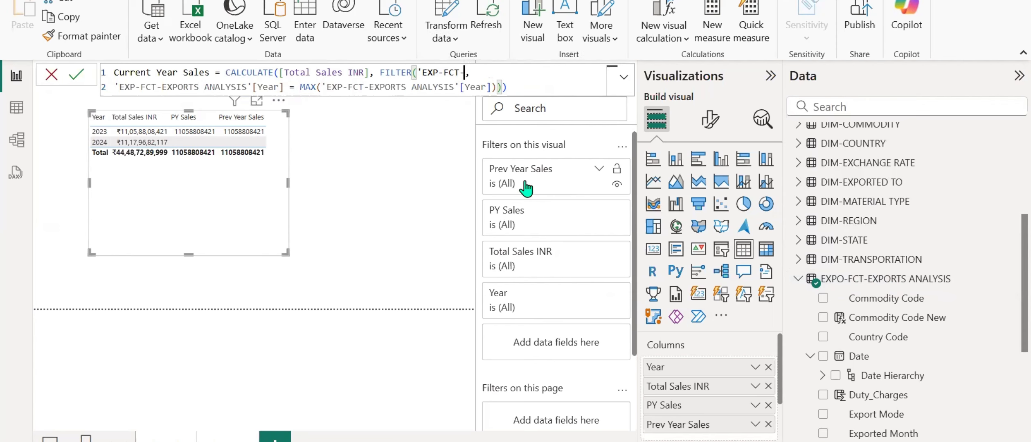
text(EXPORTS ANALYSIS')
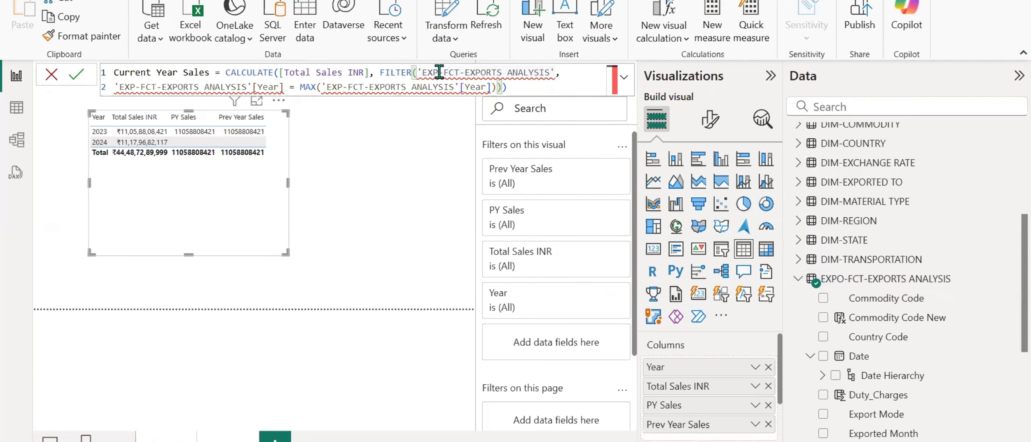
Correct the FILTER function's table argument in the Current Year Sales formula to 'EXPO-FCT-EXPORTS ANALYSIS'.
click(439, 73)
text(O)
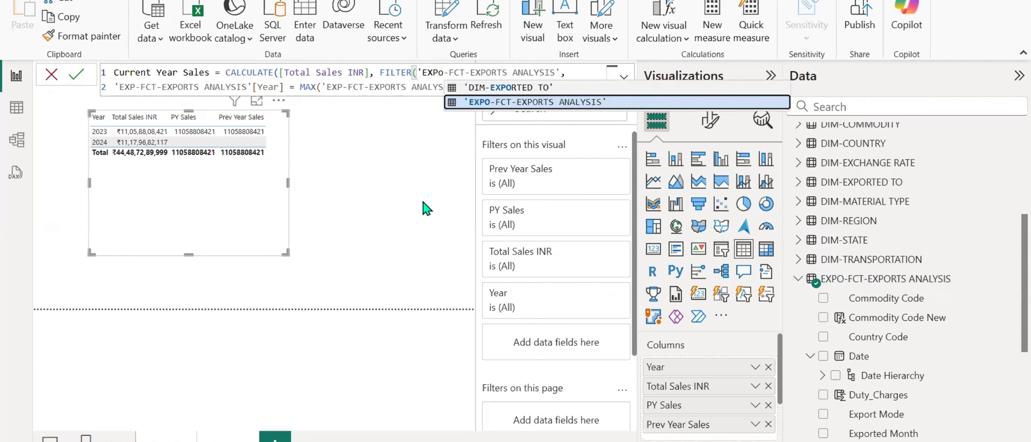
click(491, 102)
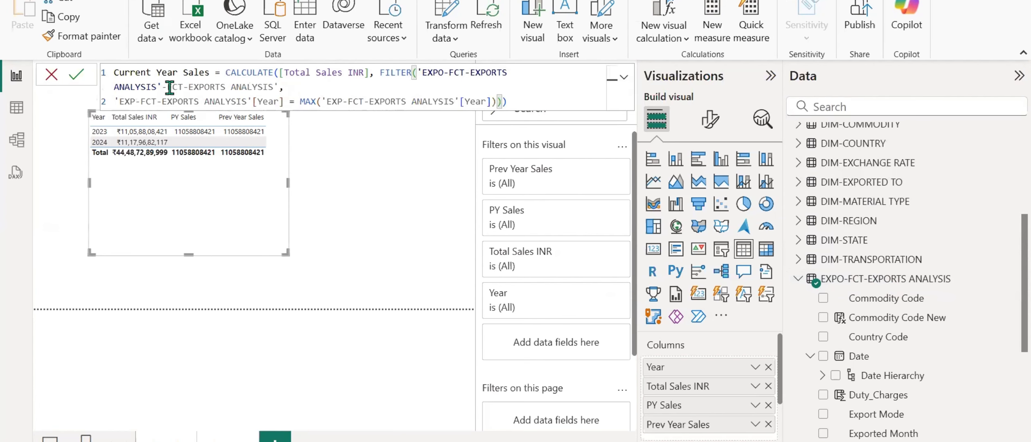
click(184, 87)
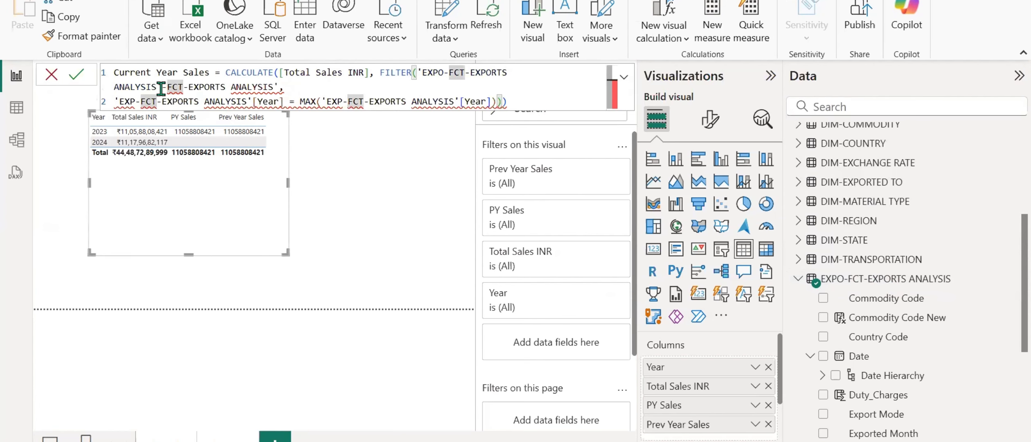
key(ctrl+z)
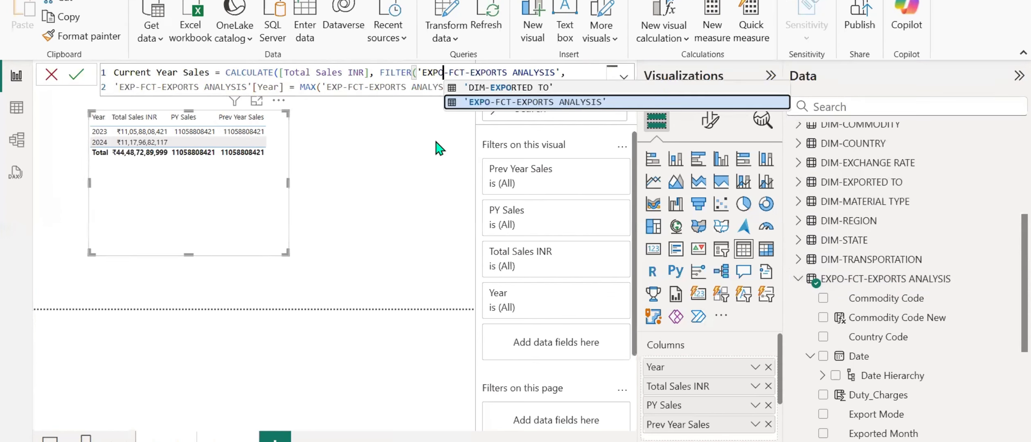
click(331, 75)
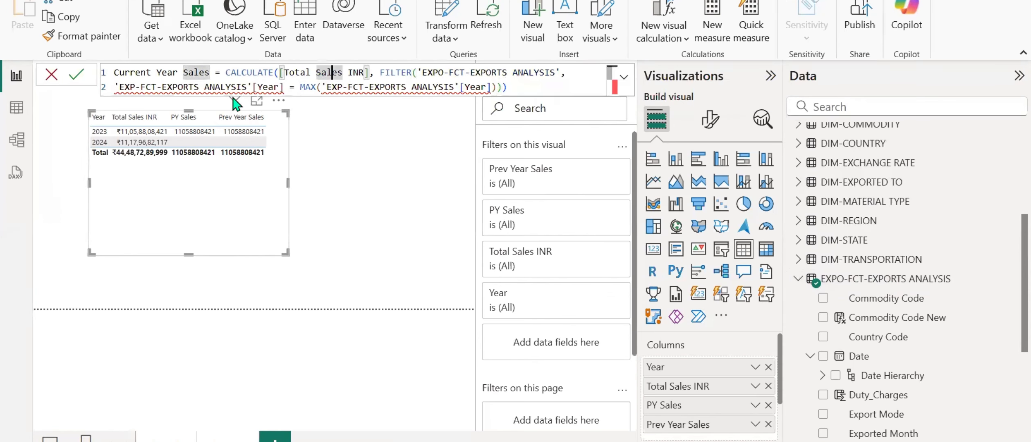
Change the table name in both [Year] references of Current Year Sales to 'EXPO-FCT-EXPORTS ANALYSIS' and commit the measure.
click(134, 84)
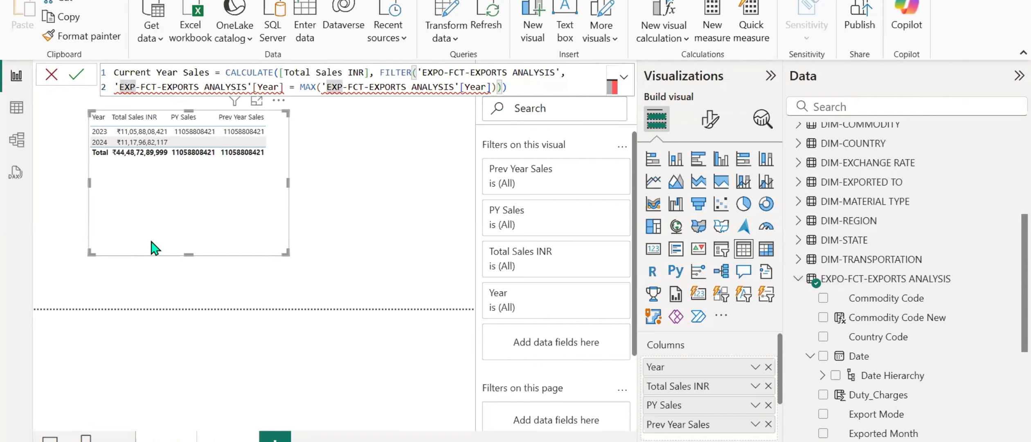
text(O)
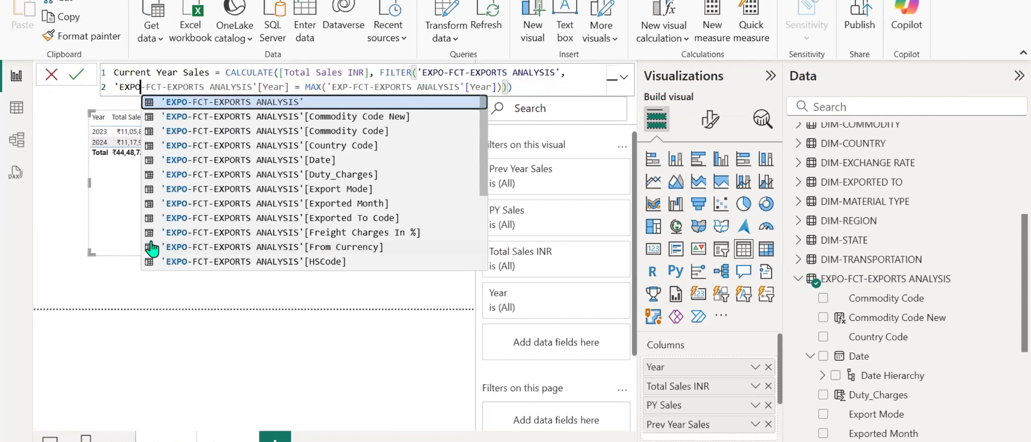
click(114, 206)
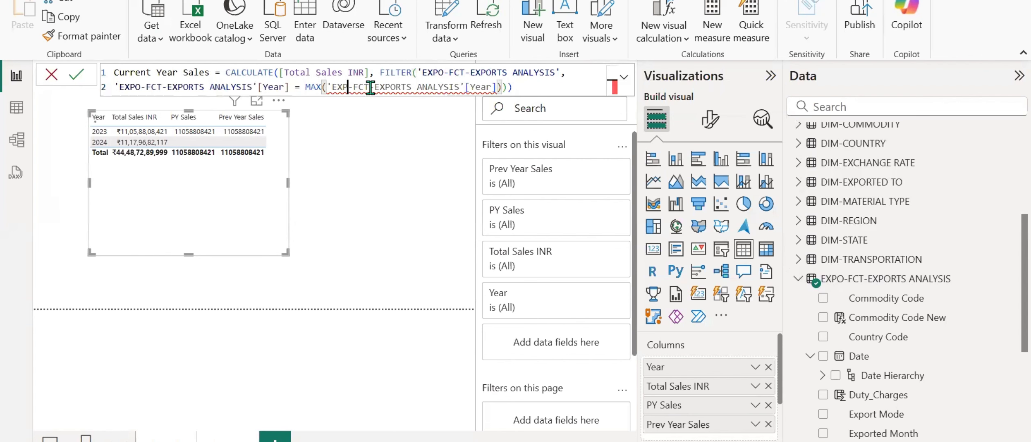
click(347, 87)
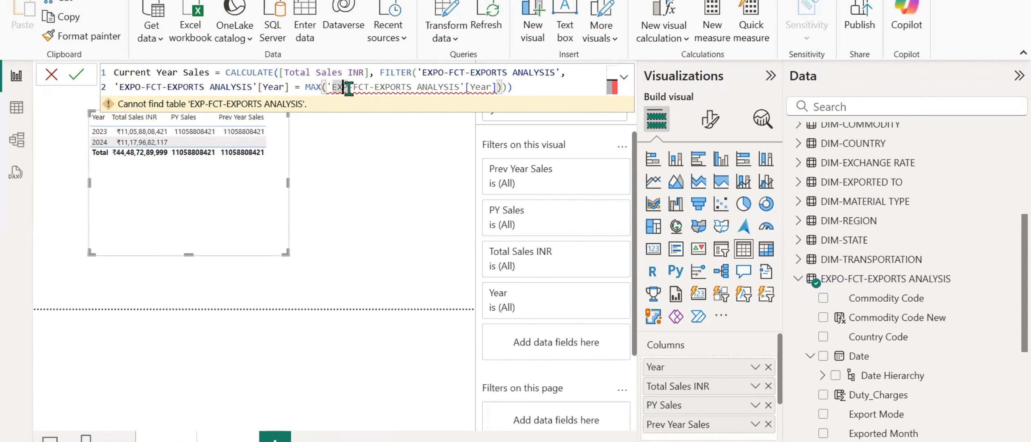
text(O)
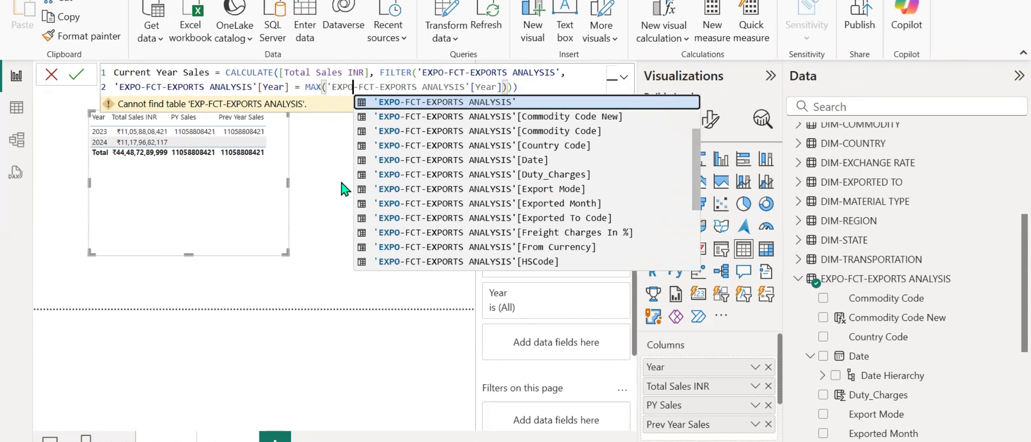
key(Right)
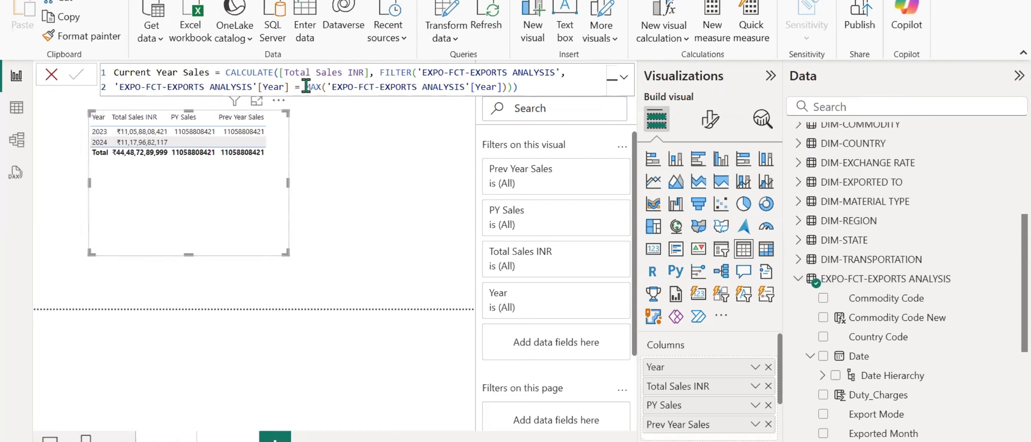
Examine the [Total Sales INR] expression and the MAX year condition in the Current Year Sales formula.
drag(306, 87, 513, 86)
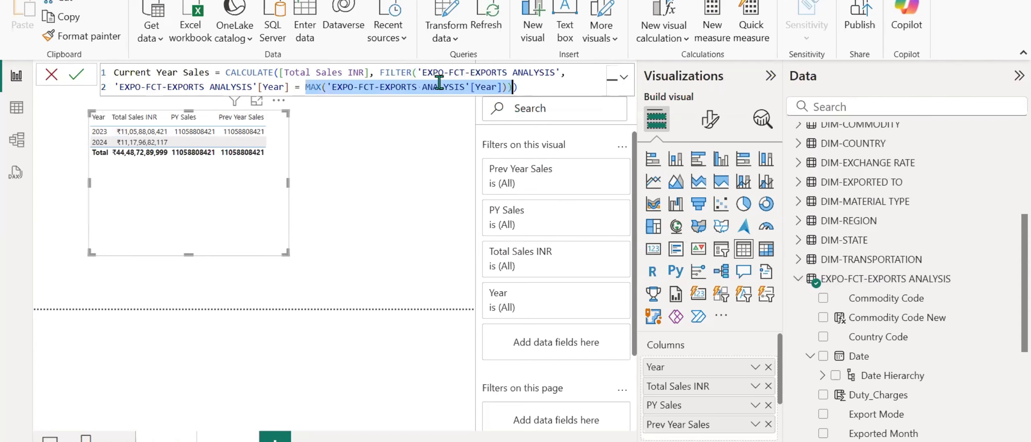
drag(280, 73, 366, 72)
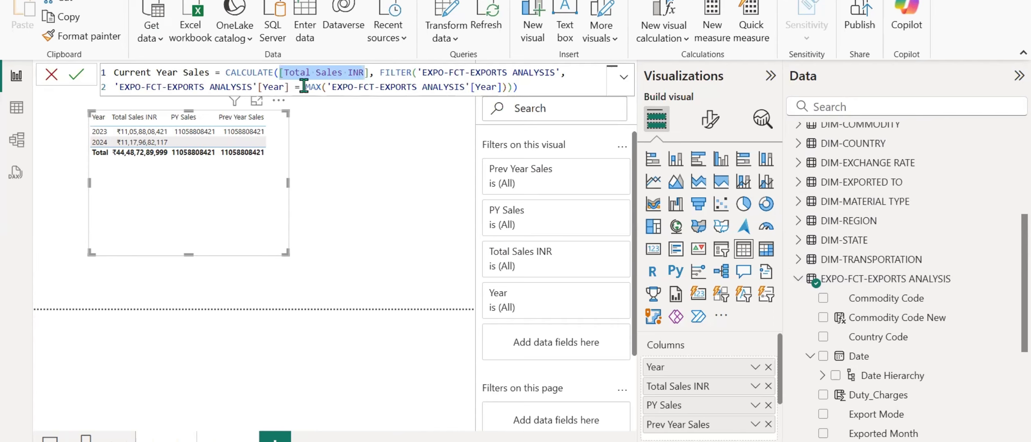
drag(304, 86, 518, 87)
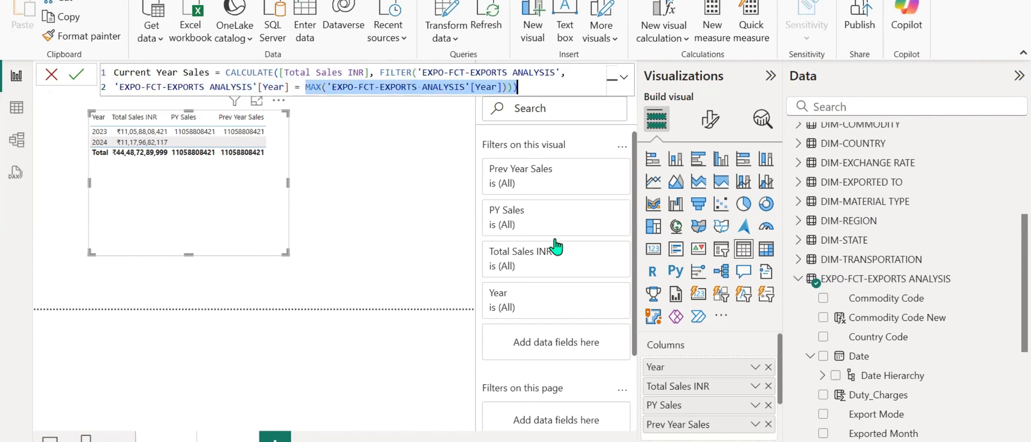
click(557, 95)
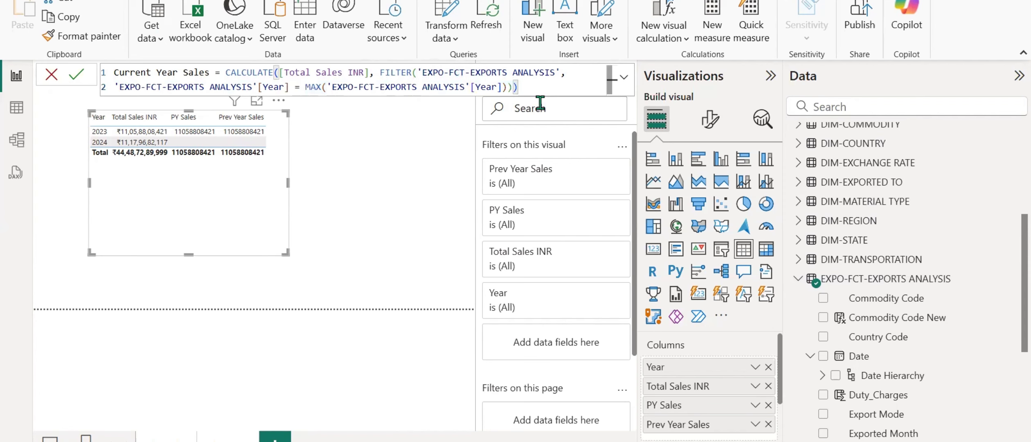
Copy the Previous Year Sales formula from the notes and put it in a new measure in GEA Measures.
key(alt+Tab)
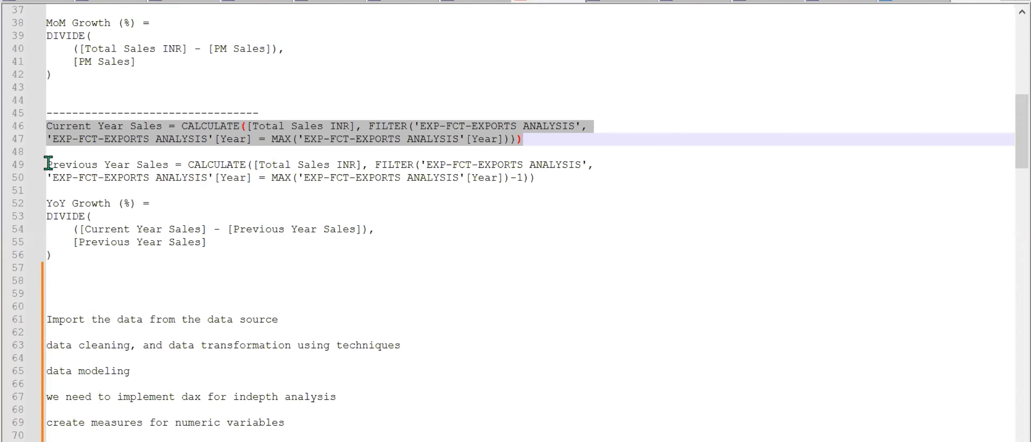
drag(48, 163, 548, 173)
key(ctrl+c)
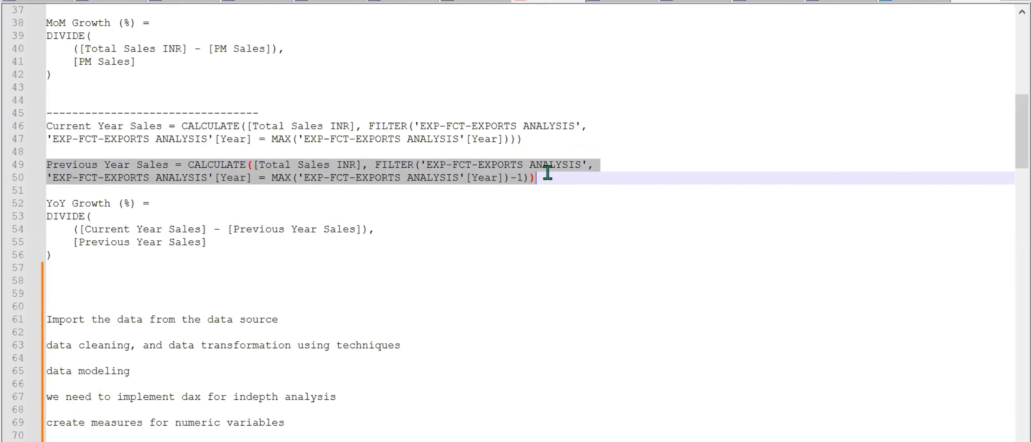
key(alt+Tab)
scroll(871, 217, up, 4)
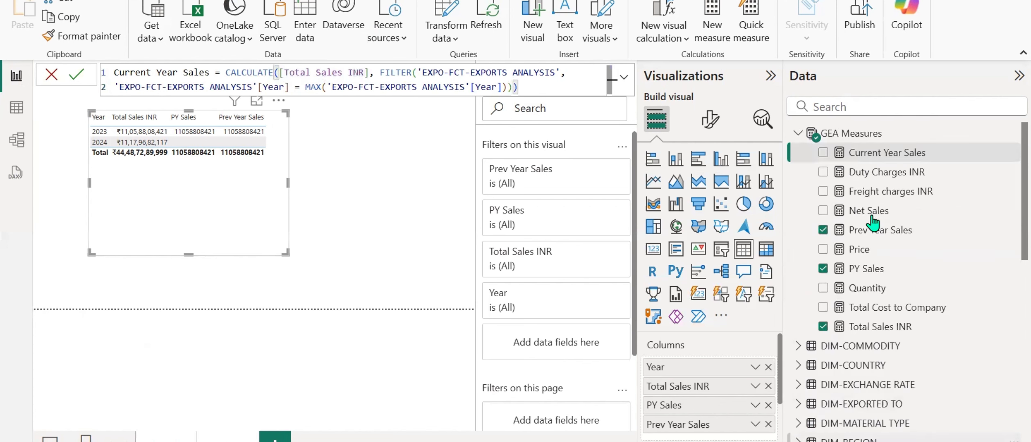
right_click(871, 215)
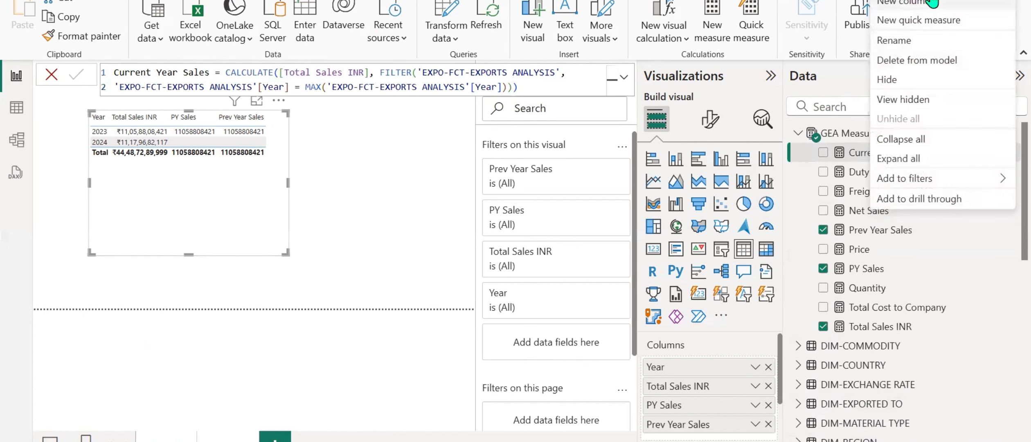
click(903, 0)
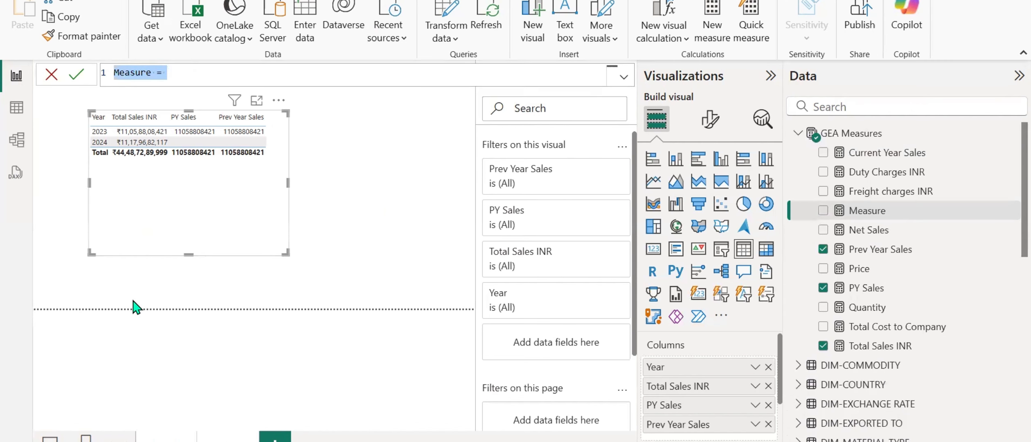
key(ctrl+v)
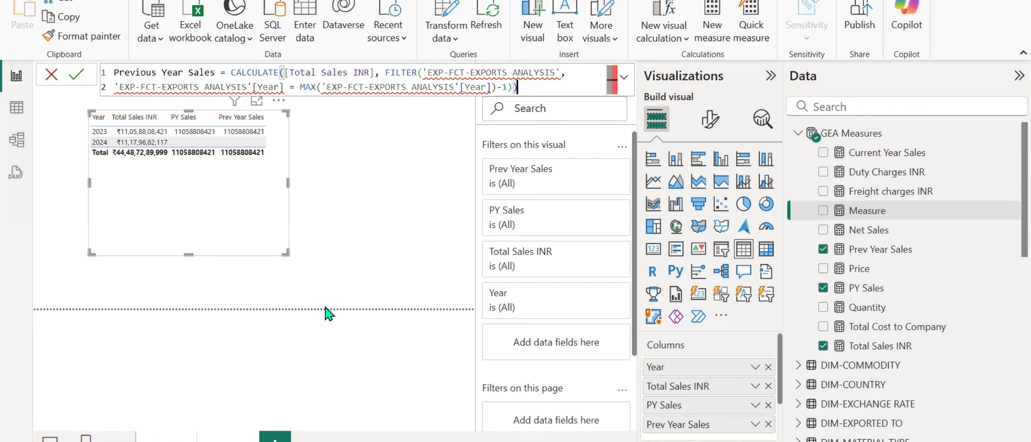
Correct the table name to 'EXPO-FCT-EXPORTS ANALYSIS' in the FILTER argument and first [Year] reference of Previous Year Sales.
click(444, 74)
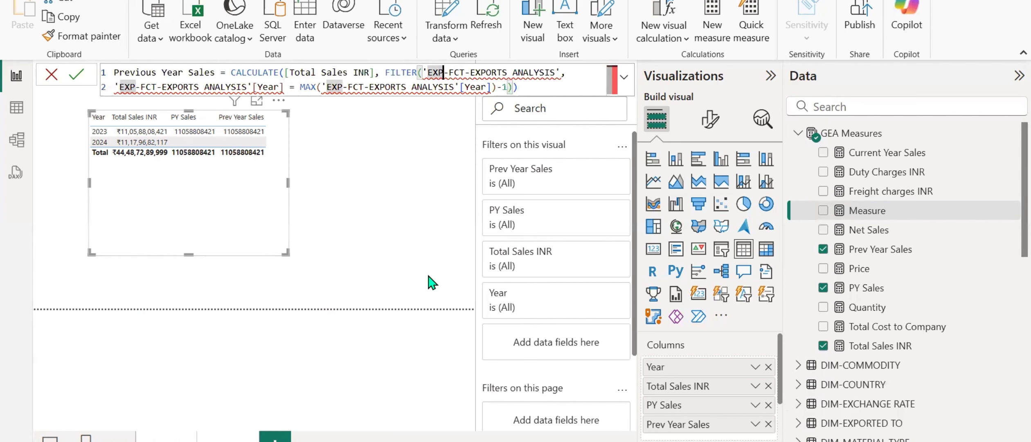
text(O)
click(200, 87)
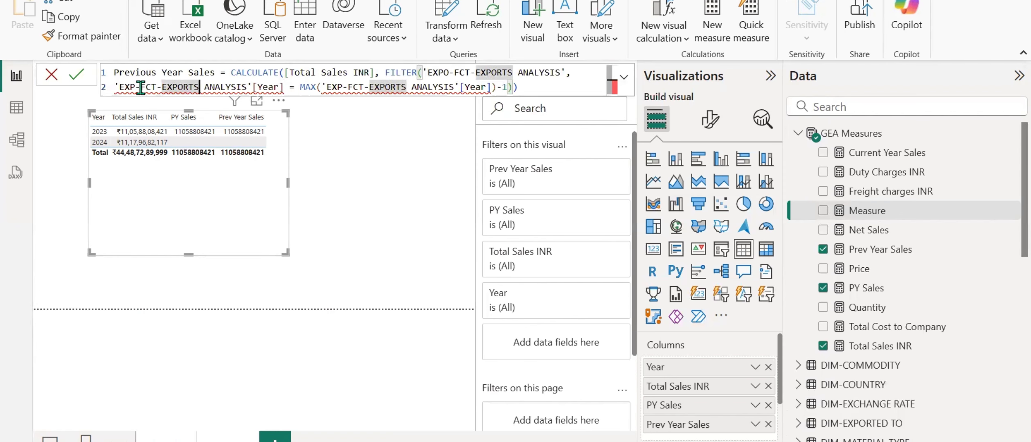
click(139, 88)
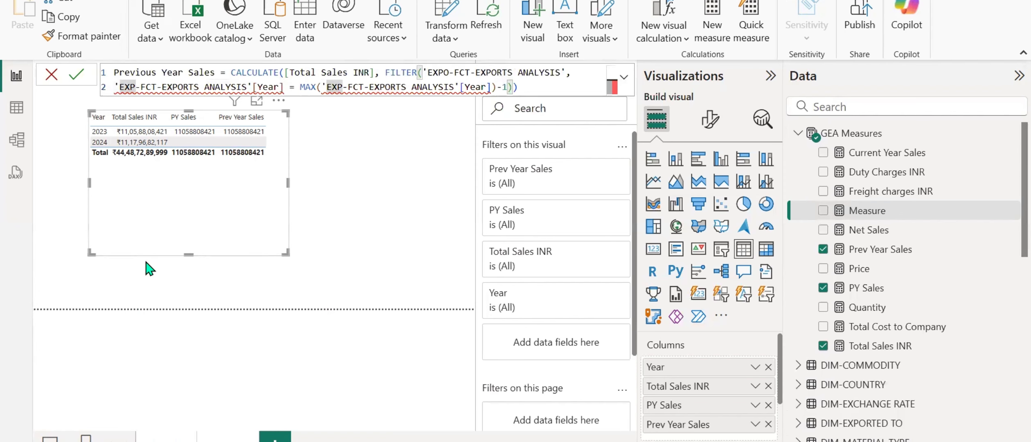
text(O)
key(Right)
key(Right)
key(Right)
key(Right)
key(Right)
key(Right)
key(Right)
key(Right)
key(Right)
key(Right)
key(Right)
key(Right)
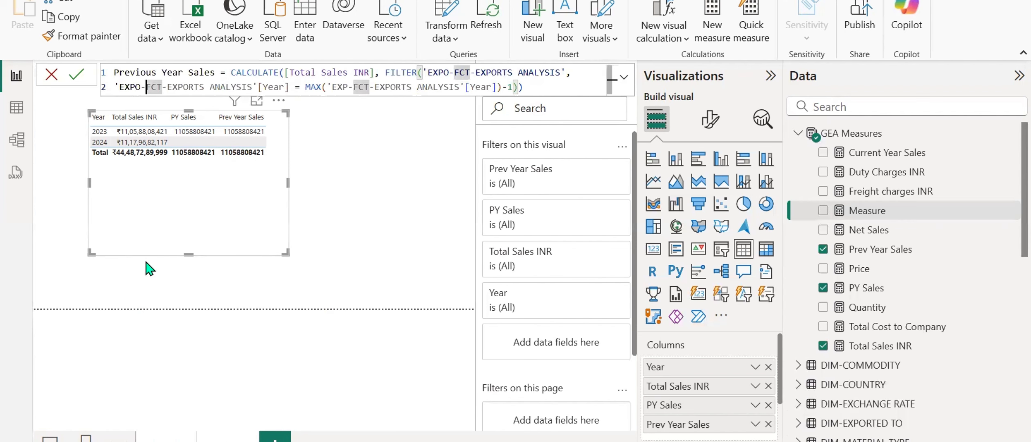
Correct the table name inside the MAX function to 'EXPO-FCT-EXPORTS ANALYSIS' and commit the Previous Year Sales measure.
key(Right)
key(Right)
key(Right)
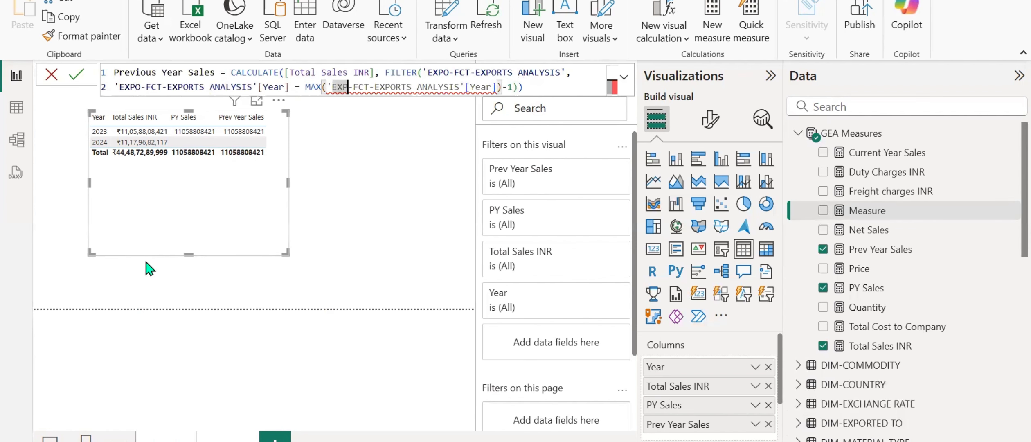
text(O)
key(Right)
key(Right)
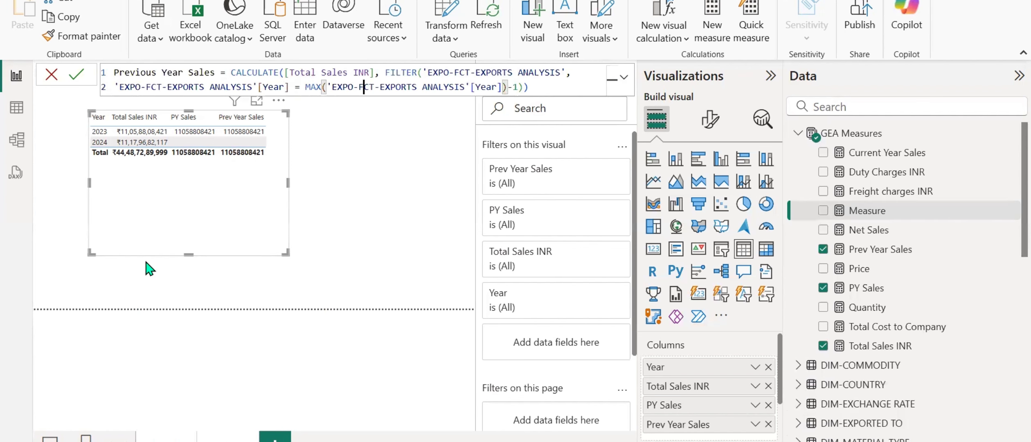
key(Return)
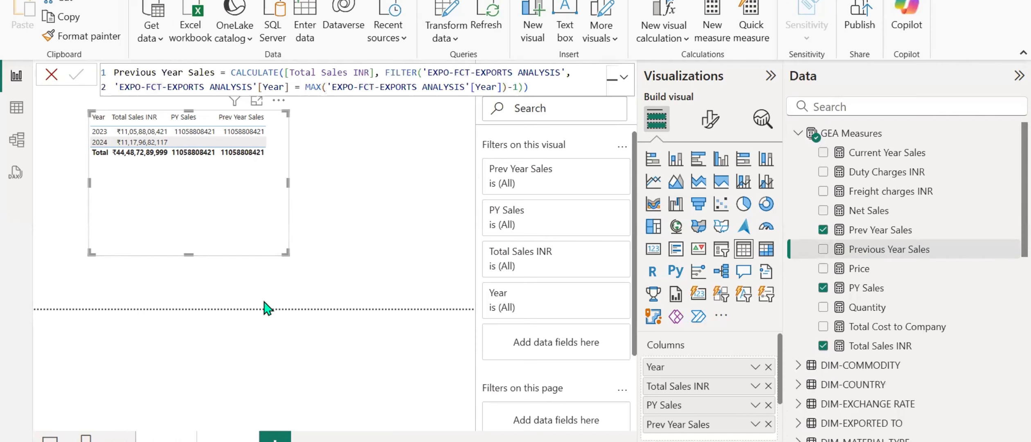
Create the YoY Growth (%) measure in GEA Measures with the DIVIDE formula from the notes and format it as Percentage.
key(alt+Tab)
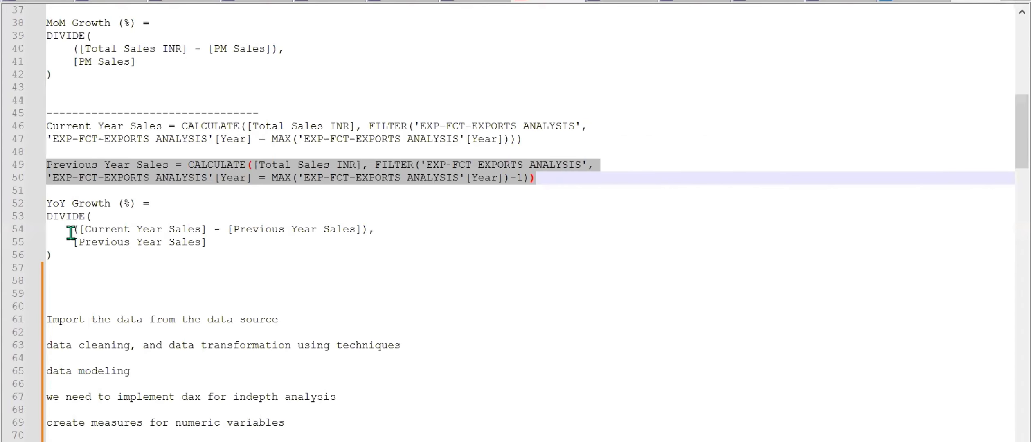
drag(49, 200, 209, 245)
key(ctrl+c)
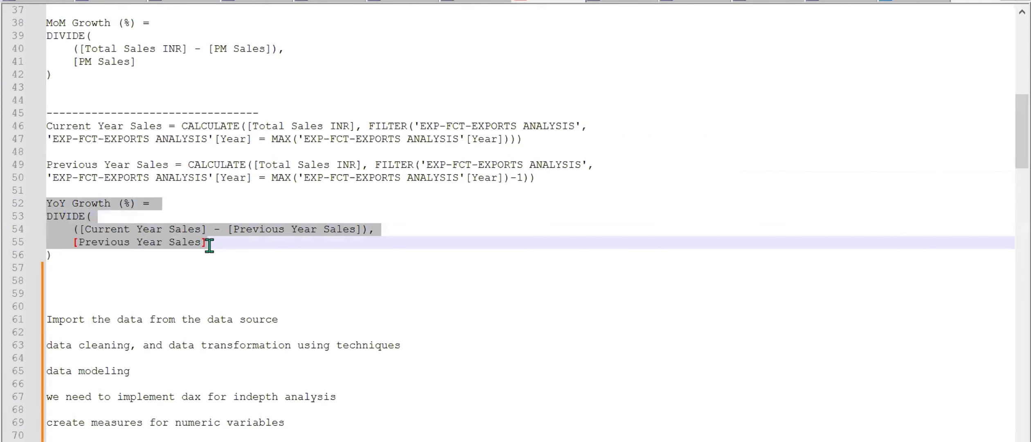
key(alt+Tab)
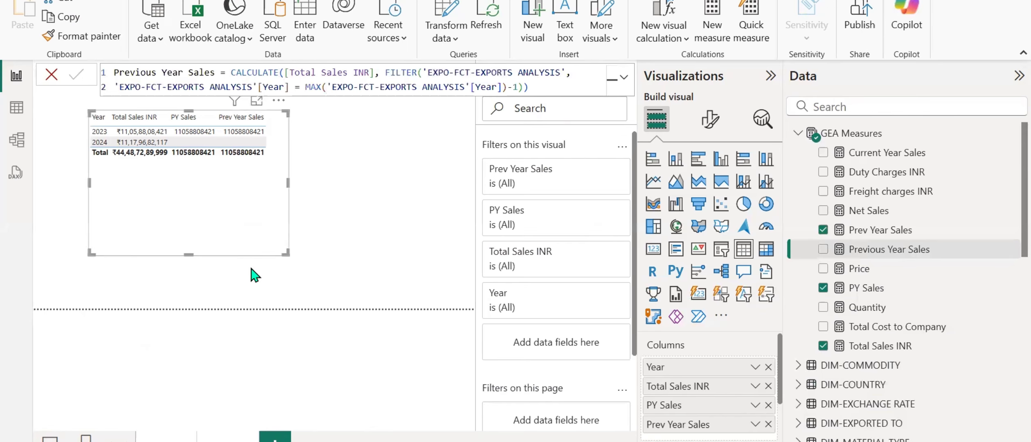
right_click(867, 250)
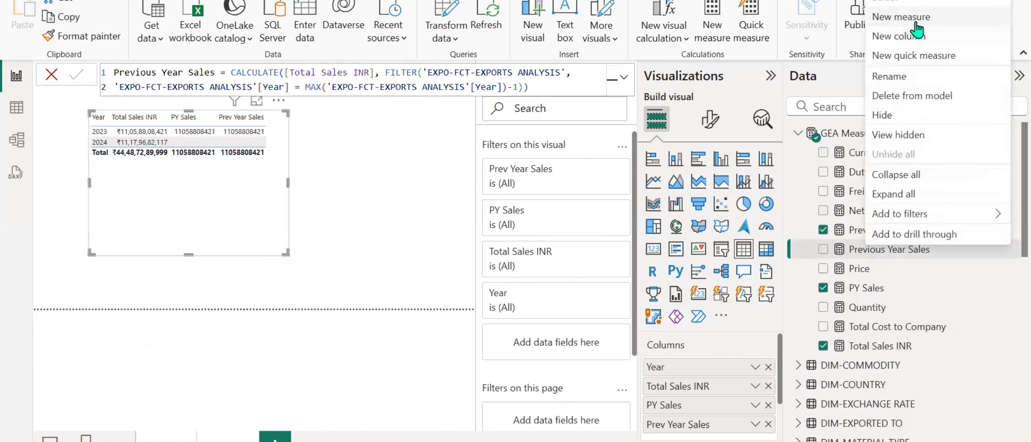
click(900, 17)
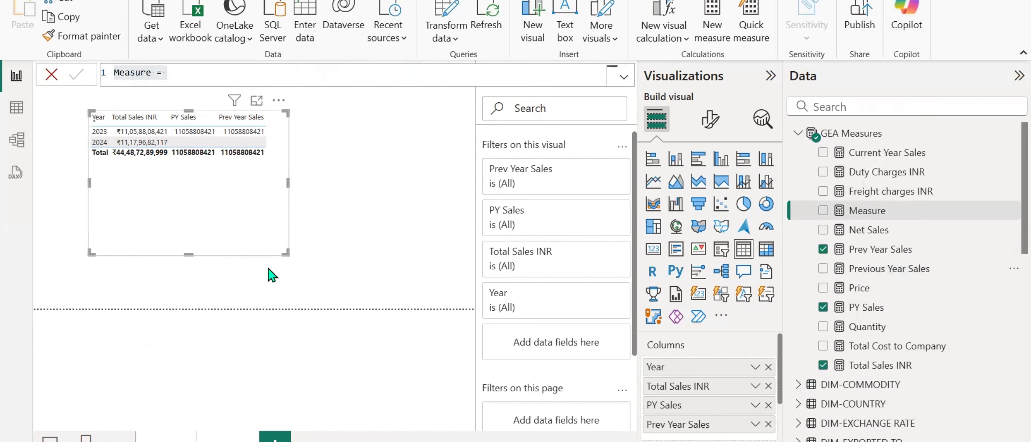
key(ctrl+a)
key(ctrl+v)
key(Return)
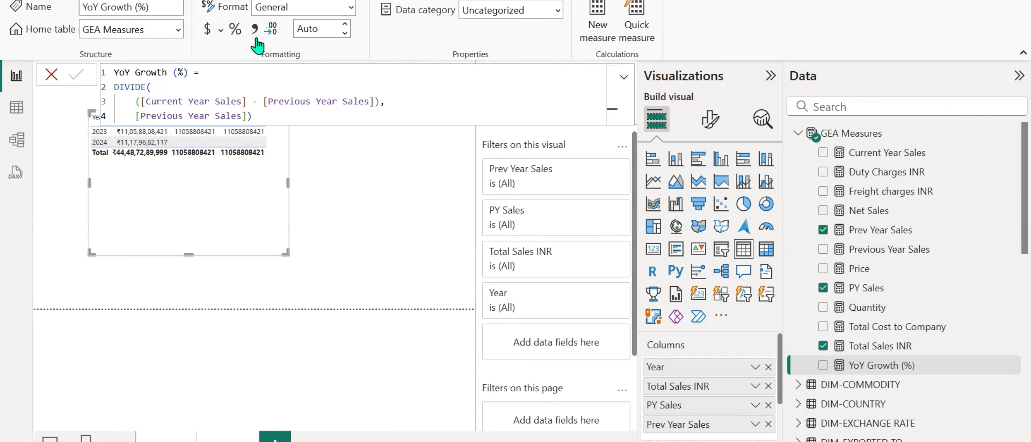
click(352, 10)
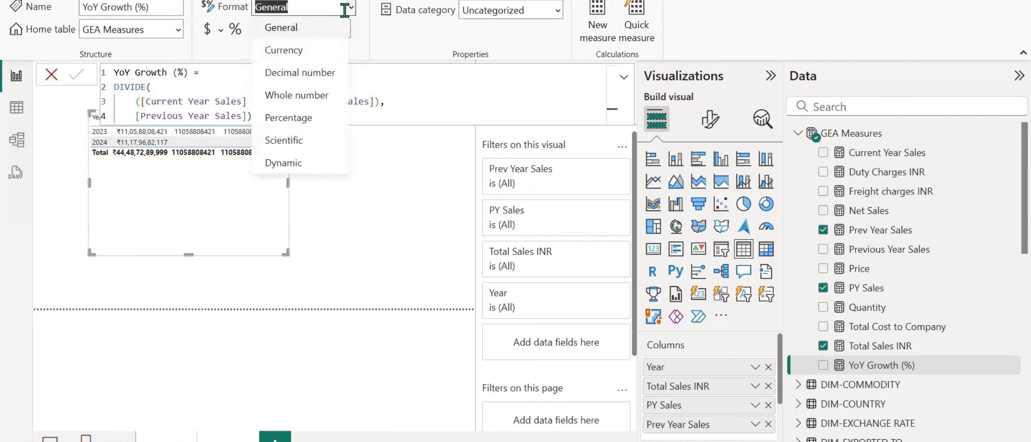
click(303, 119)
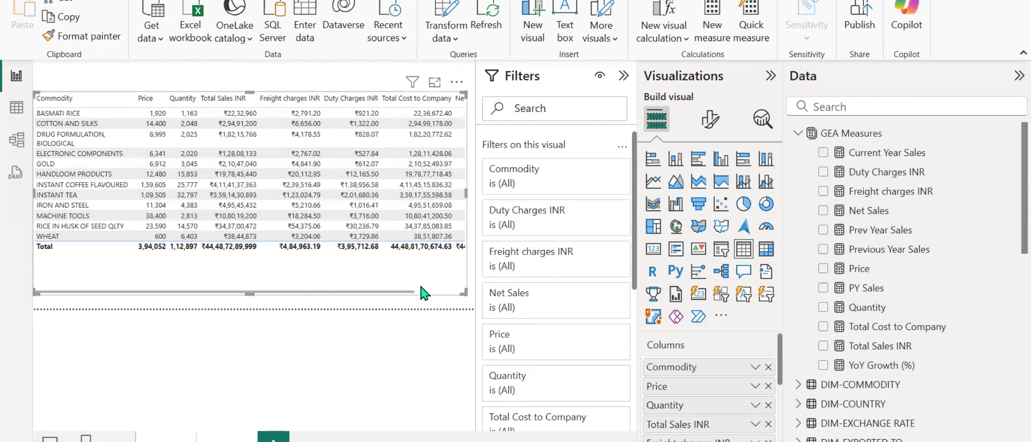
Add YoY Growth (%) to the commodity table visual and read the visual's error details.
click(424, 293)
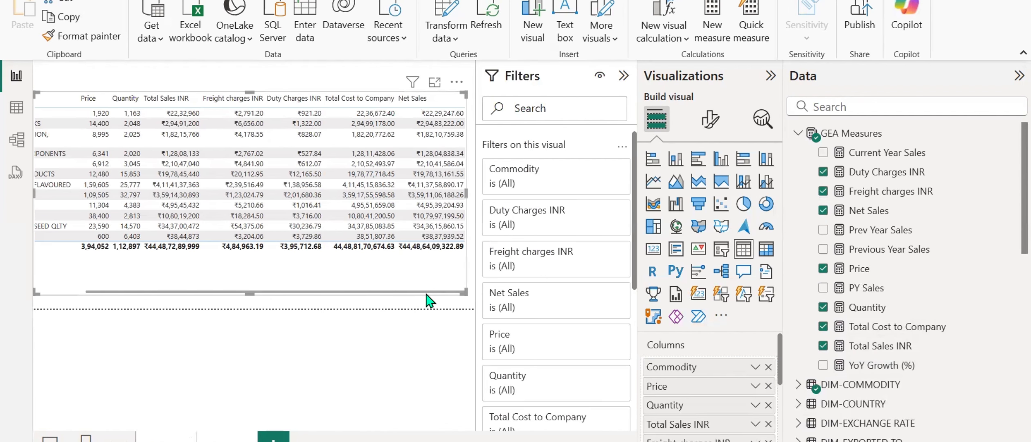
click(823, 364)
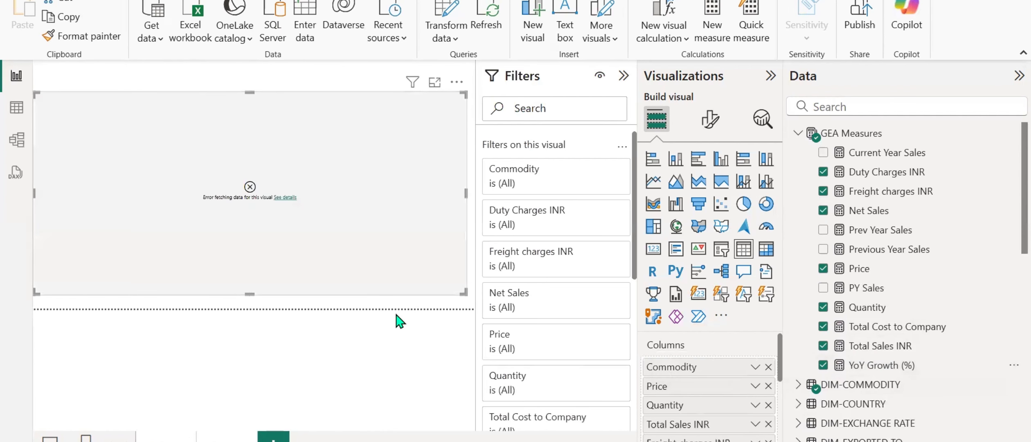
click(283, 197)
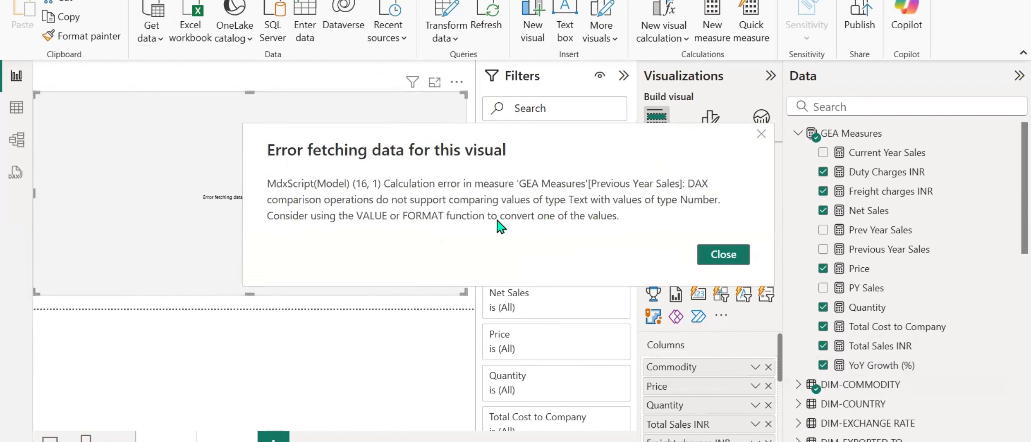
click(739, 257)
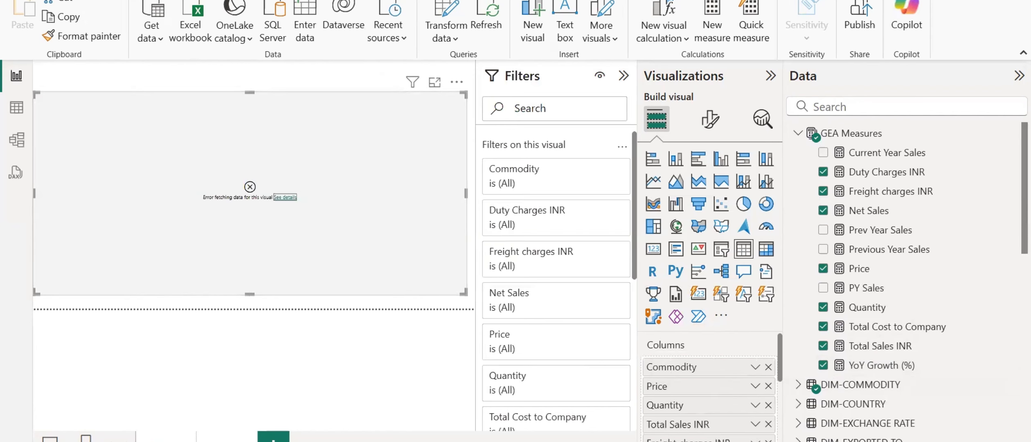
Place YoY Growth (%) in a column chart on a new report page and read the chart's error details.
key(Delete)
drag(876, 365, 330, 270)
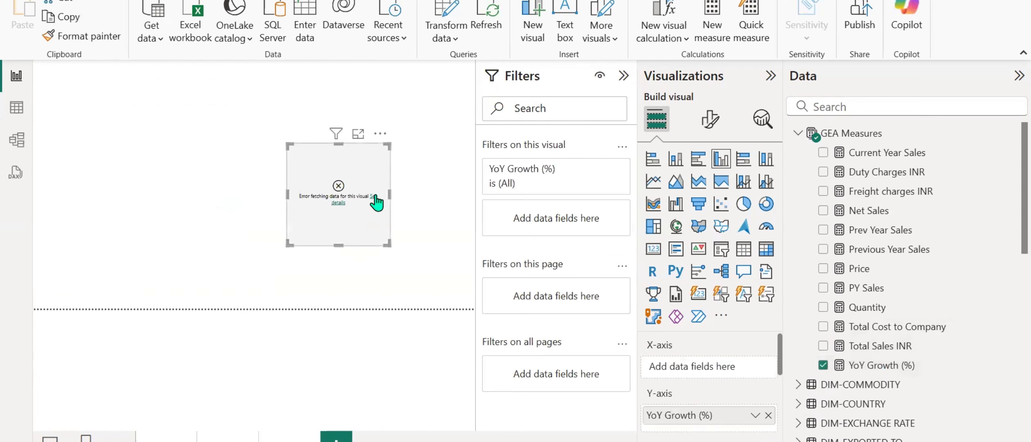
click(375, 201)
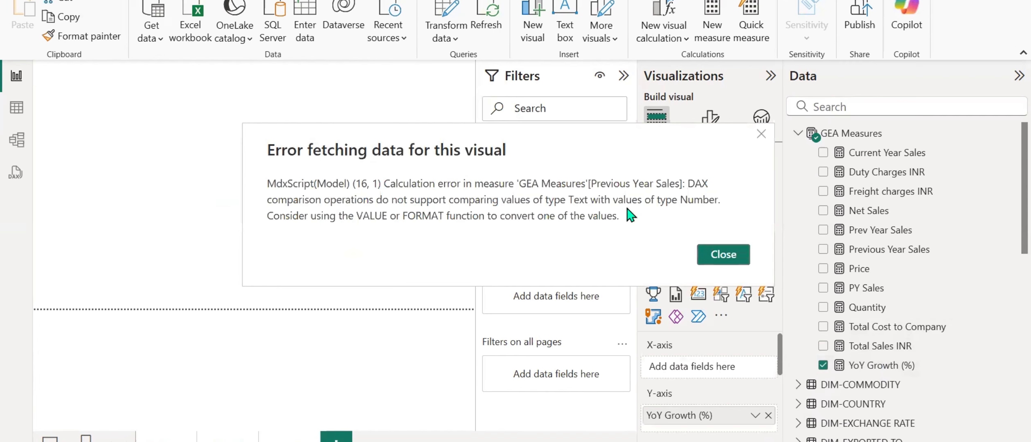
click(724, 250)
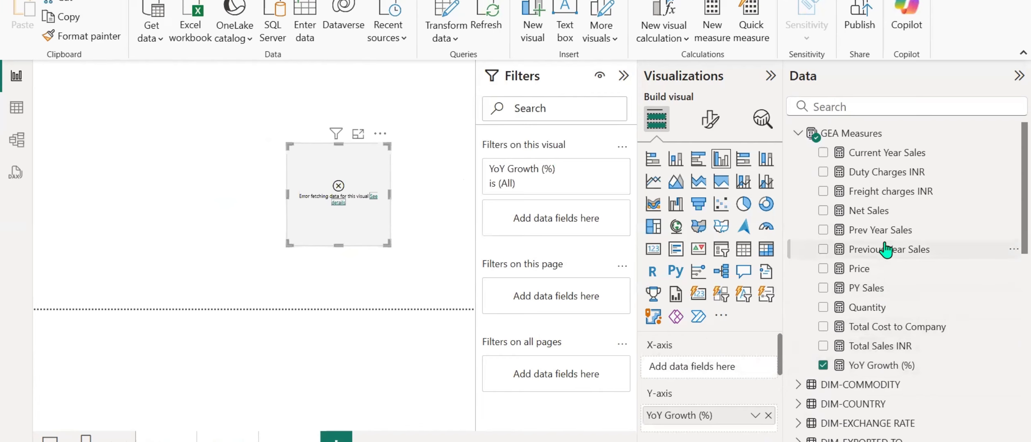
Change the data type of the Year column in EXPO-FCT-EXPORTS ANALYSIS to Whole number and accept the conversion.
scroll(885, 249, down, 15)
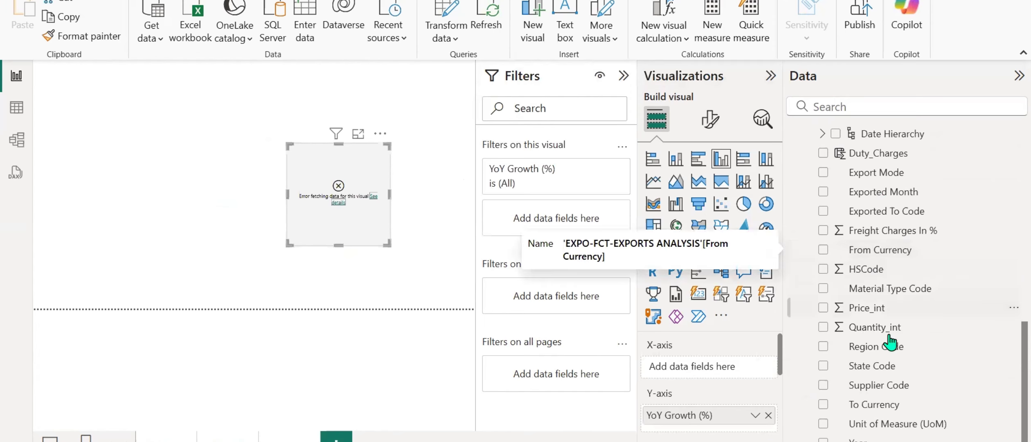
click(879, 438)
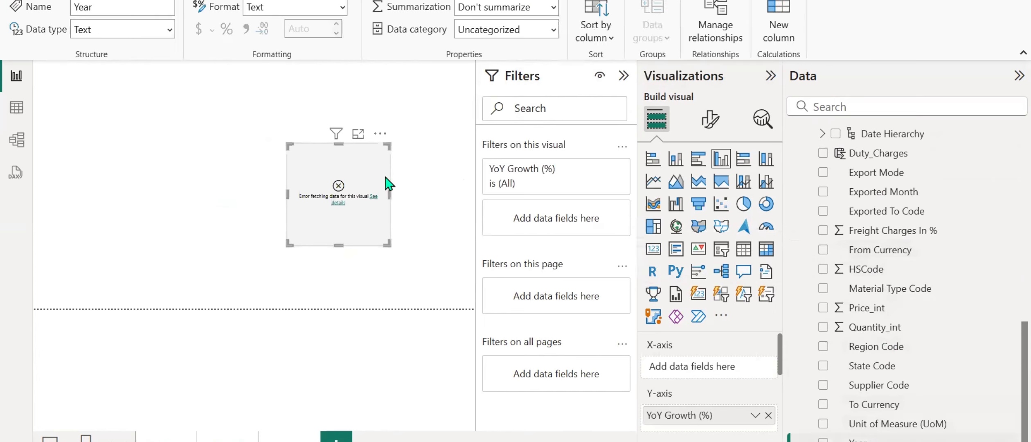
click(163, 30)
click(135, 50)
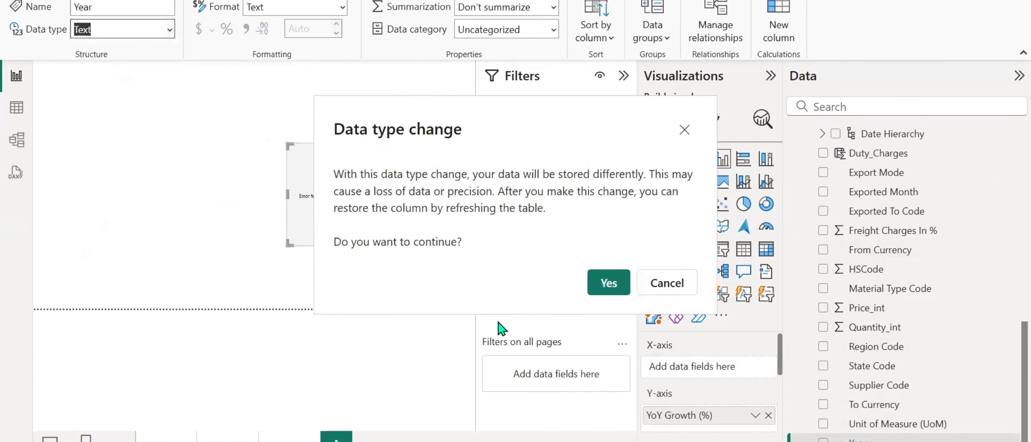
click(604, 282)
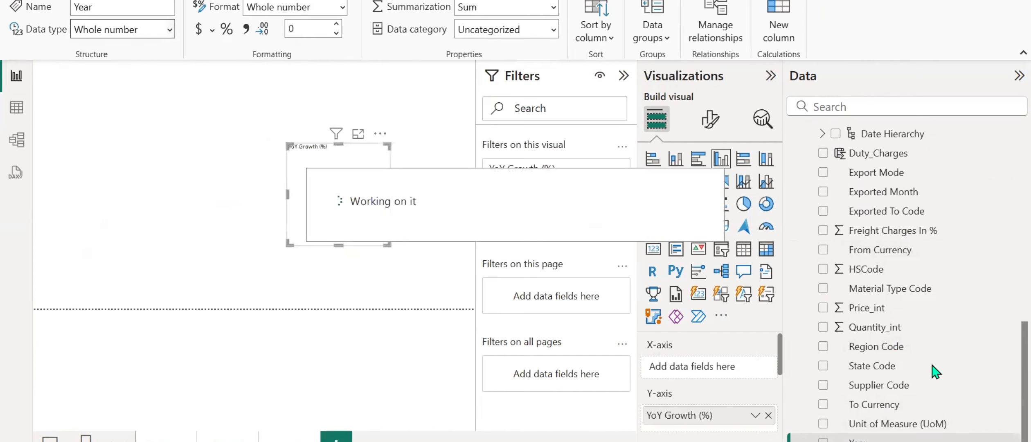
scroll(940, 371, up, 3)
scroll(940, 371, up, 5)
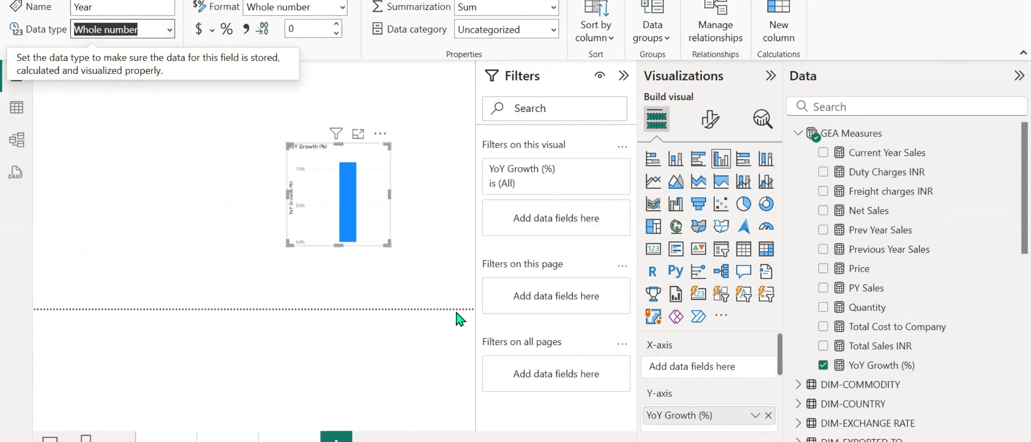
Return to the commodity table's page and examine its YoY Growth (%) column.
click(173, 440)
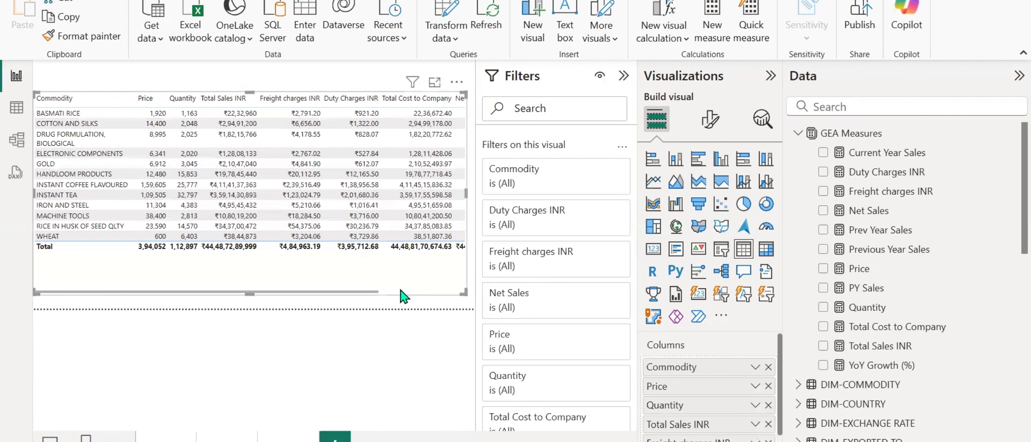
click(400, 291)
click(409, 292)
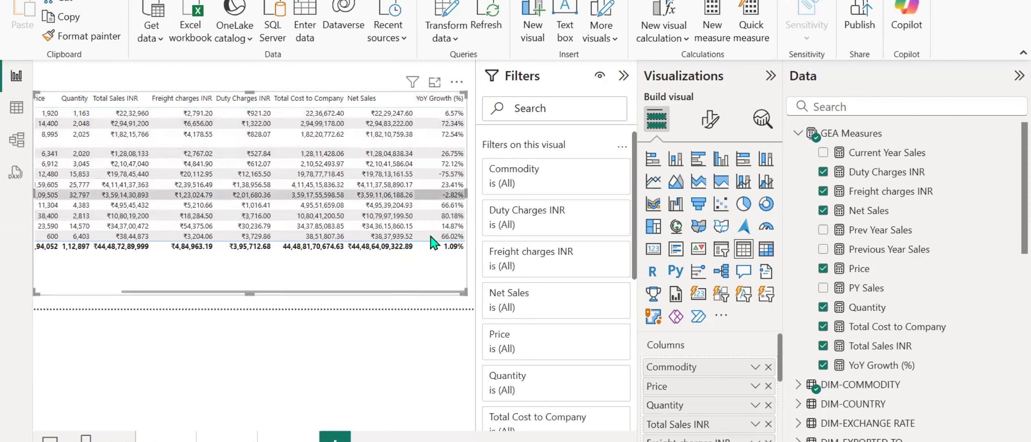
Switch to the text editor with the prepared formulas and copy the PM Sales measure formula.
key(alt+Tab)
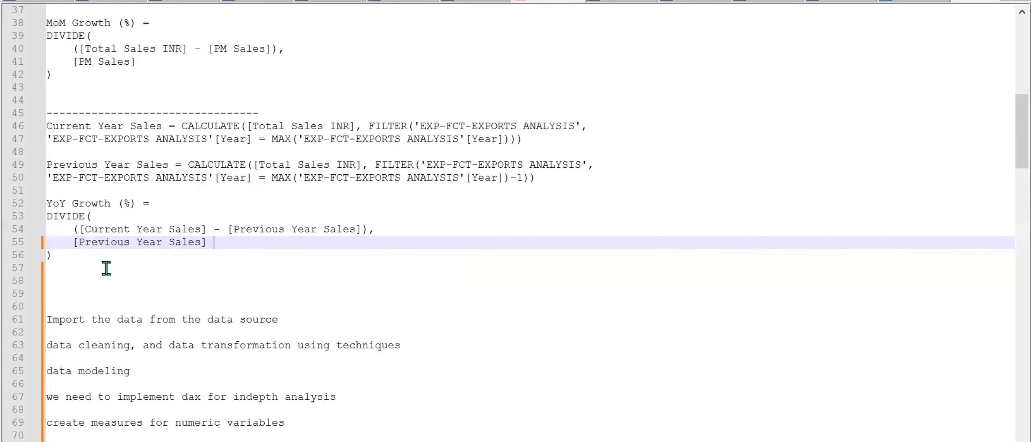
scroll(106, 268, up, 2)
scroll(106, 268, up, 2)
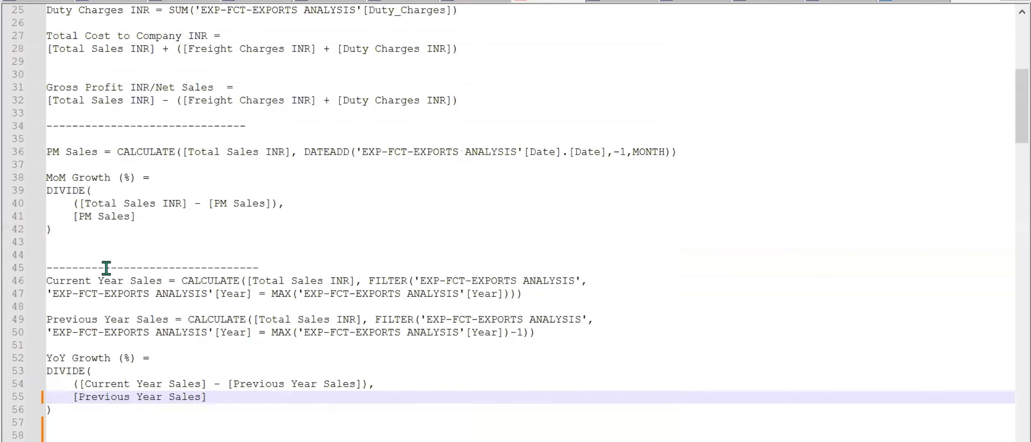
drag(137, 217, 43, 167)
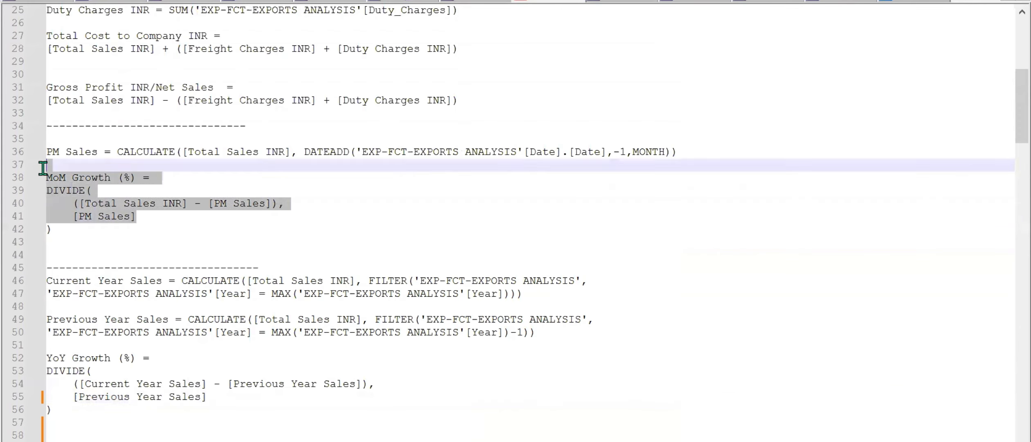
click(150, 217)
drag(48, 154, 684, 150)
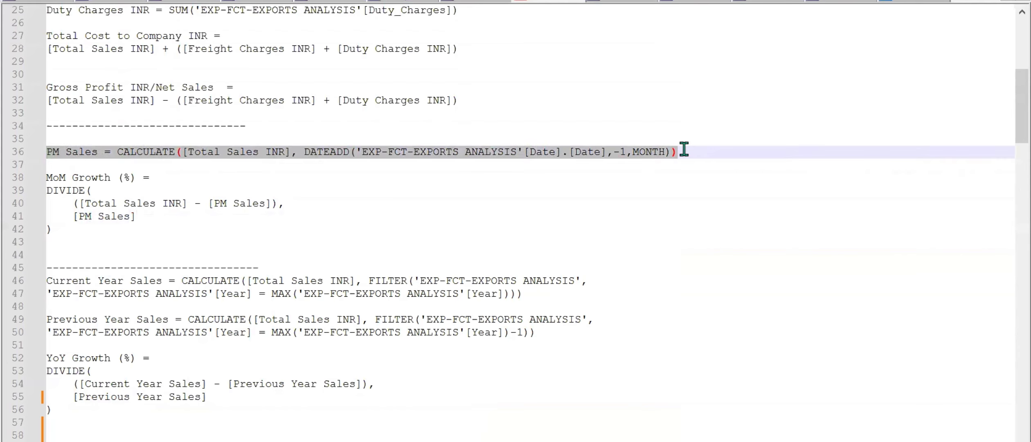
drag(298, 152, 459, 162)
mouse_move(613, 441)
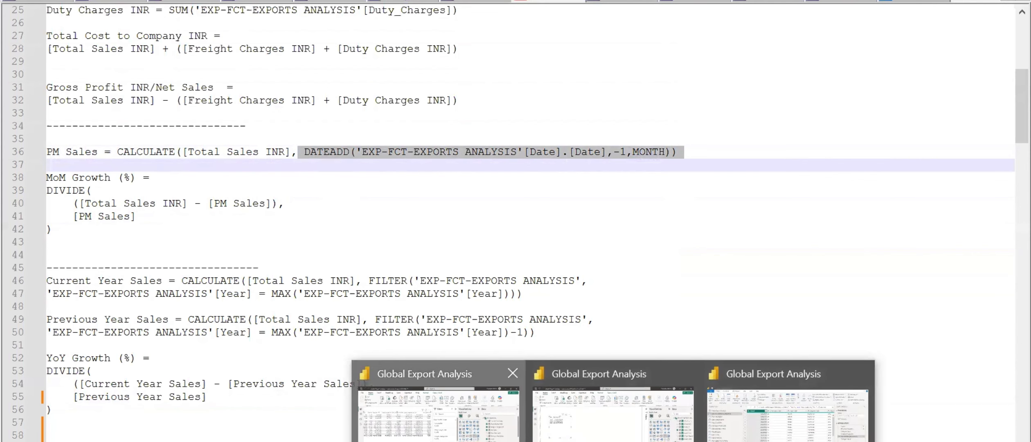
Switch to Power BI and create a GEA Measures measure: PM Sales = CALCULATE([Total Sales INR], DATEADD('EXPO-FCT-EXPORTS ANALYSIS'[Date].[Date],-1,MONTH)).
click(437, 413)
right_click(857, 206)
click(873, 252)
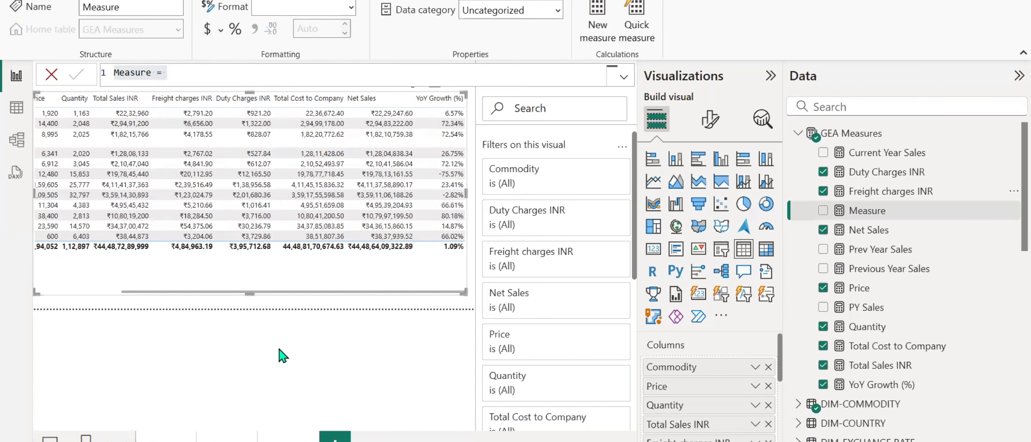
key(ctrl+a)
text(PM Sales = CALCULATE([Total Sales INR], DATEADD('EXP-FCT-EXPORTS ANALYSIS'[Date].[Date],-1, MONTH)))
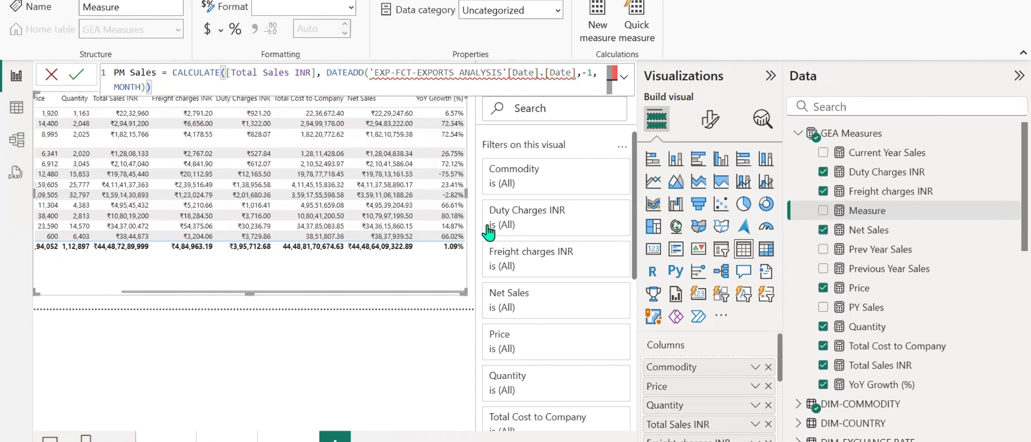
click(390, 75)
text(O)
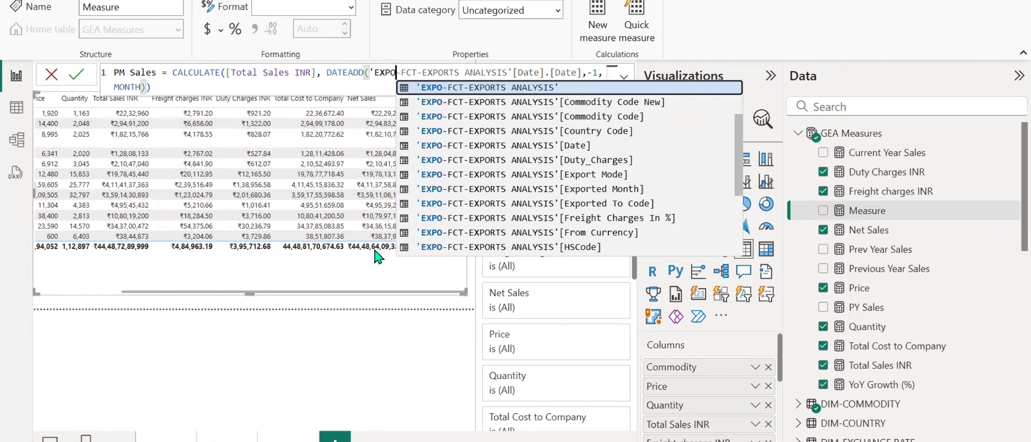
key(Right)
key(Return)
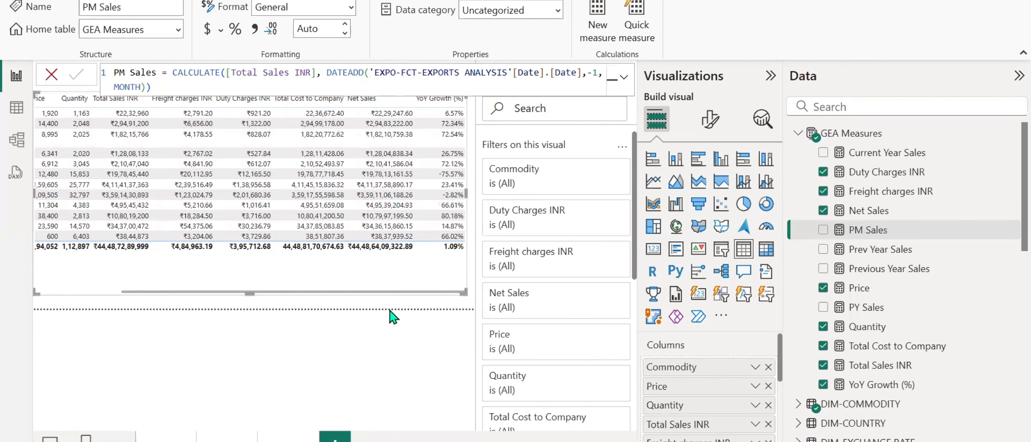
Copy the MoM Growth (%) formula from the text editor's notes and create it as a new measure in Power BI's GEA Measures table.
key(alt+Tab)
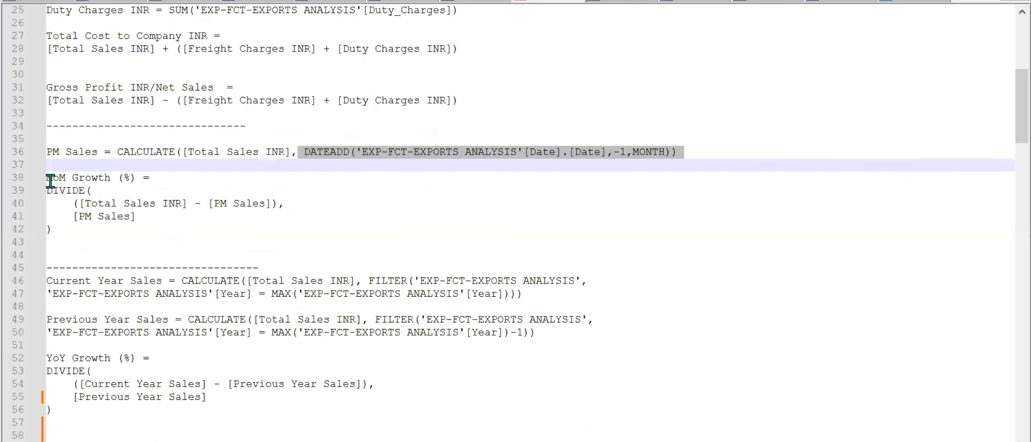
drag(47, 177, 62, 232)
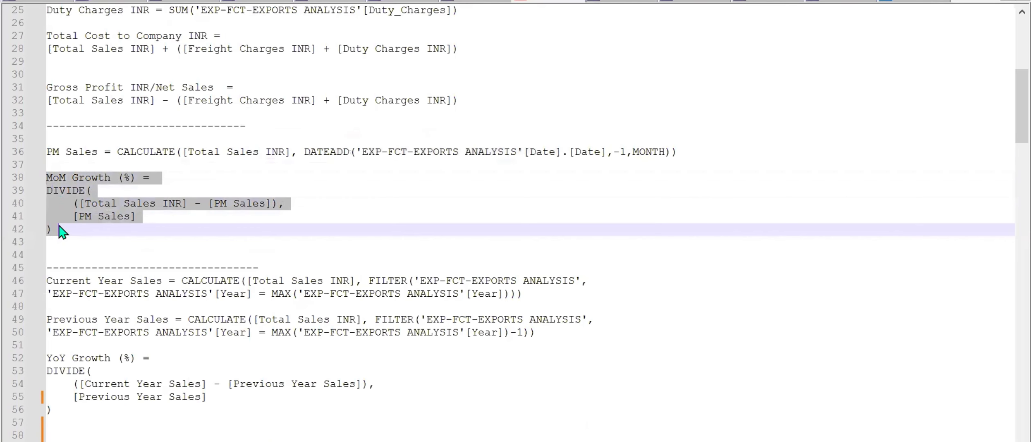
key(alt+Tab)
right_click(886, 221)
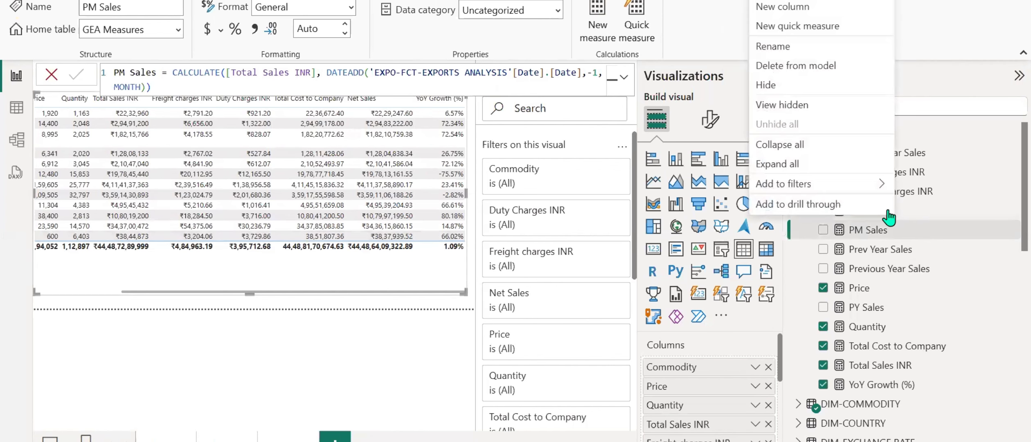
click(776, 0)
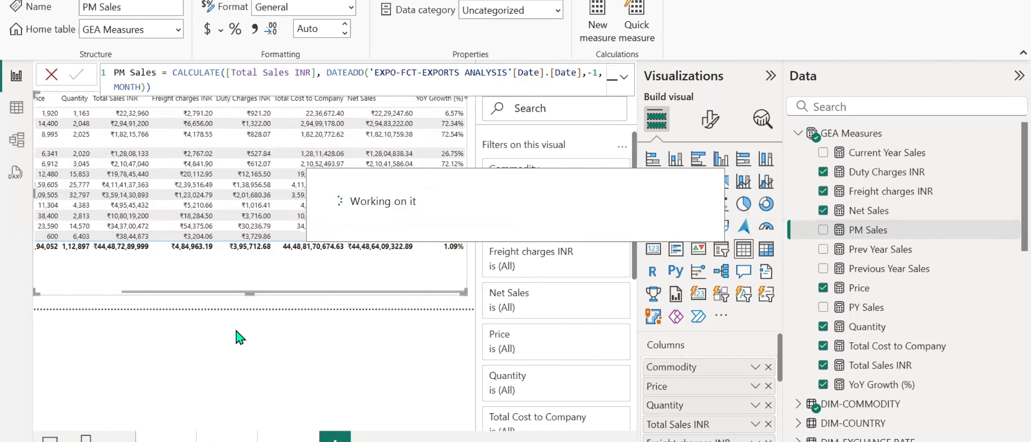
key(ctrl+a)
text(MoM Growth (%) = DIVIDE(     ([Total Sales INR] - [PM Sales]),     [PM Sales] ))
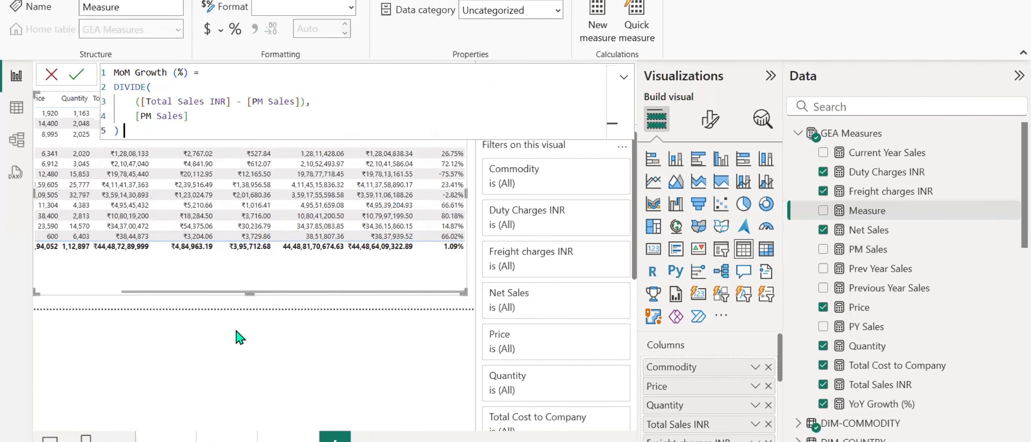
key(Return)
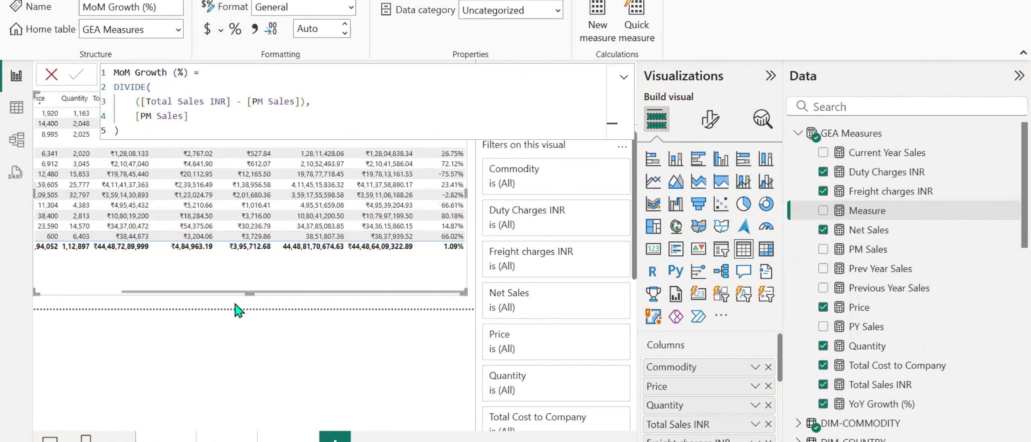
Set the format of the MoM Growth (%) measure to Percentage.
click(350, 7)
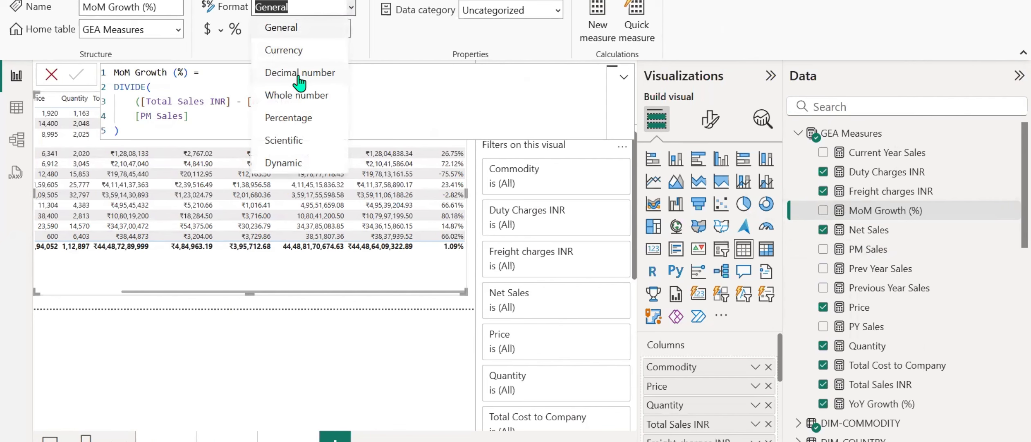
click(289, 117)
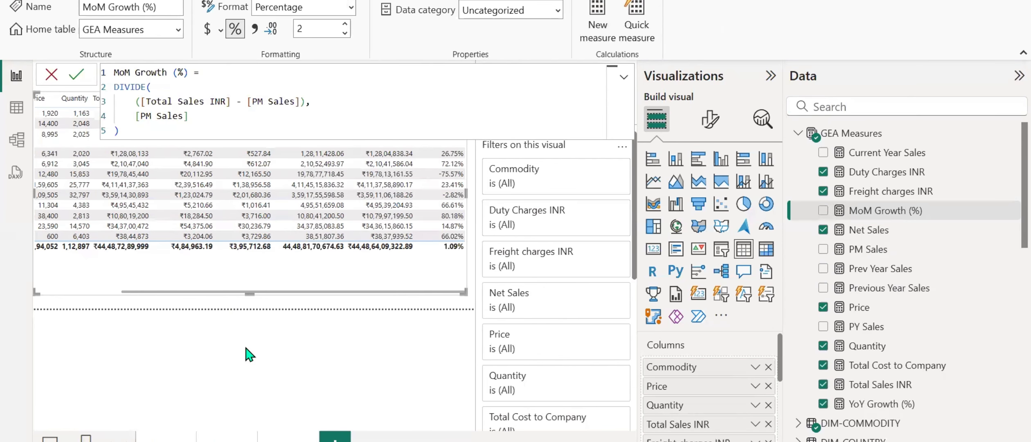
click(373, 335)
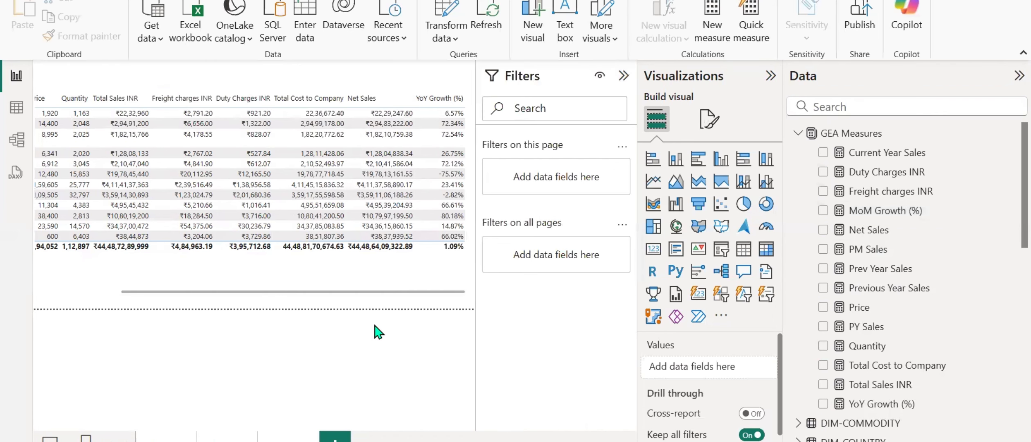
On a new report page, build an enlarged table from the Date hierarchy, keeping only Year and Month.
click(335, 437)
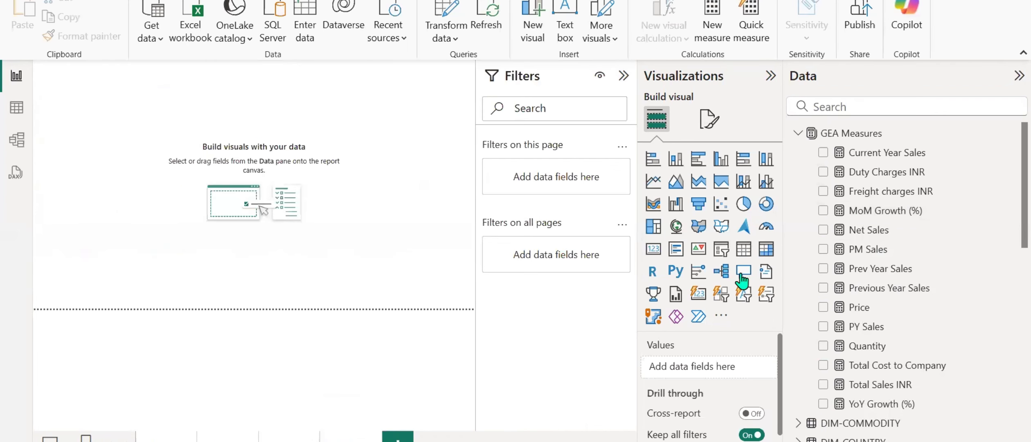
scroll(860, 256, down, 6)
scroll(859, 256, down, 2)
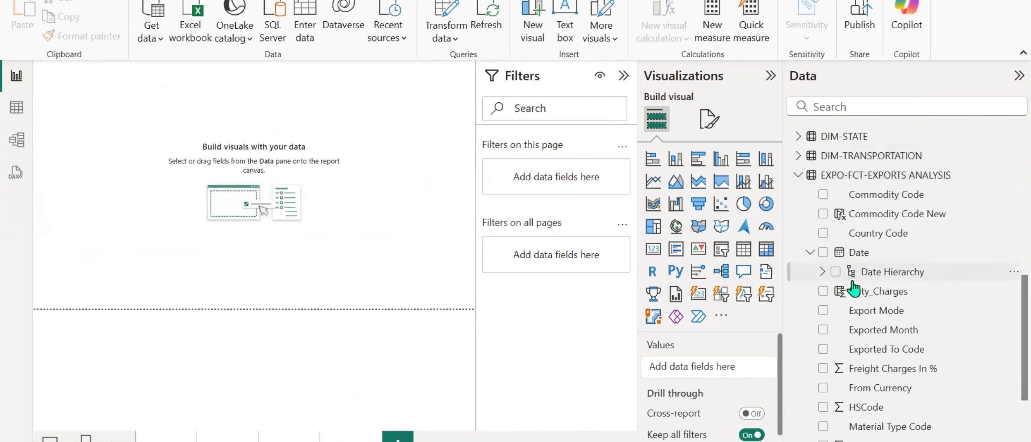
click(823, 252)
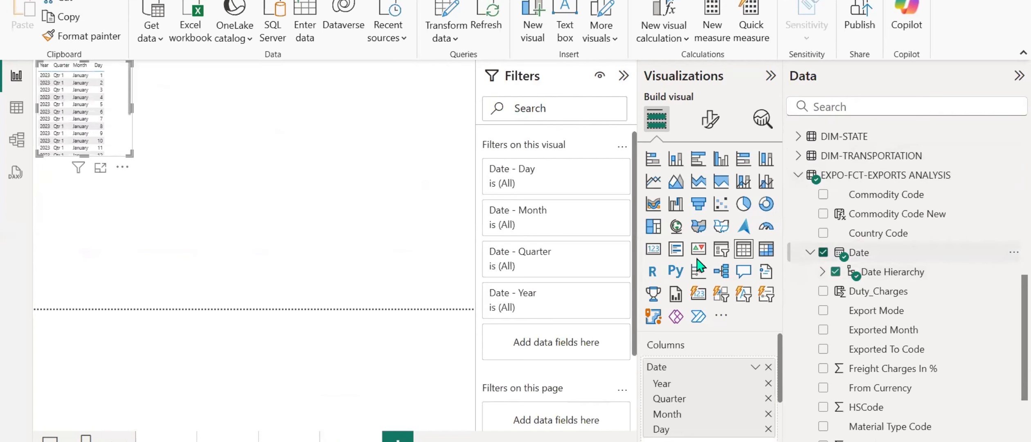
drag(126, 130, 329, 308)
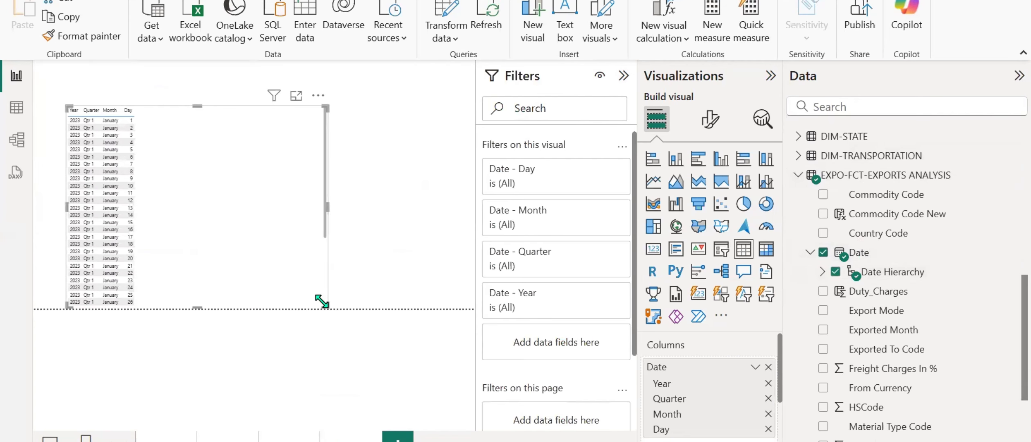
click(768, 399)
click(768, 413)
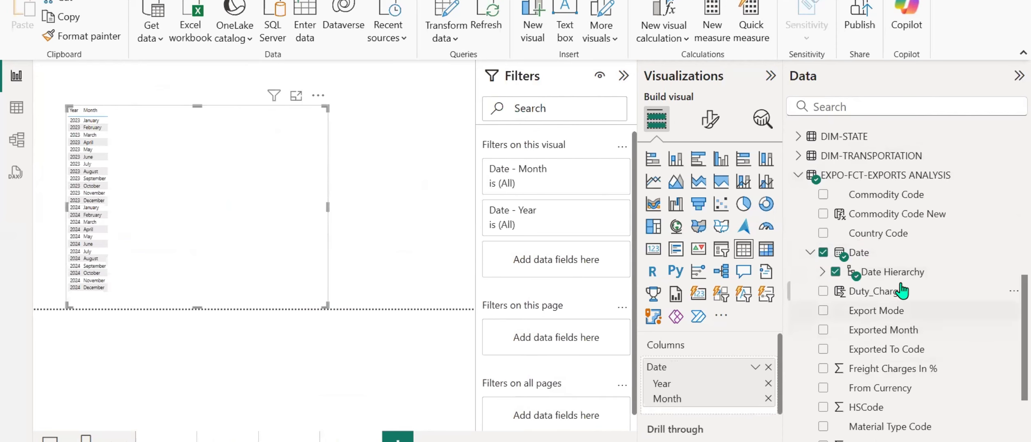
Add the MoM Growth (%) measure to the Year and Month table.
scroll(859, 286, down, 3)
scroll(902, 327, down, 5)
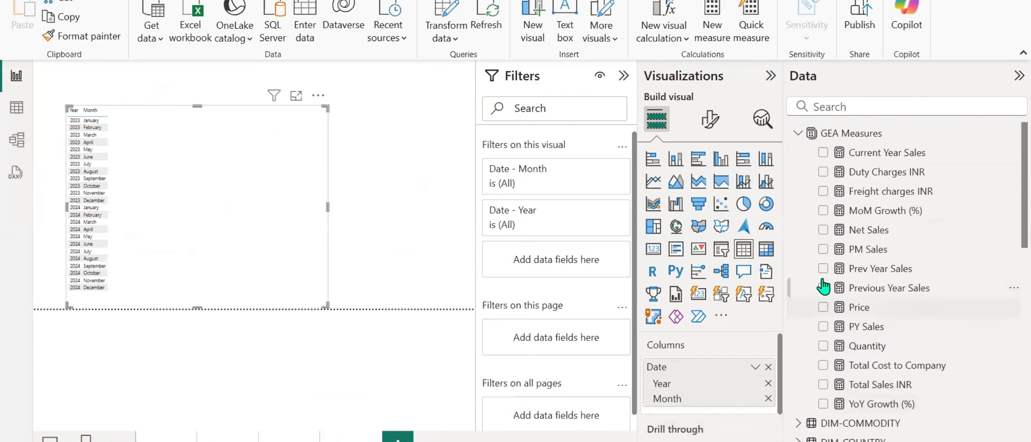
click(823, 210)
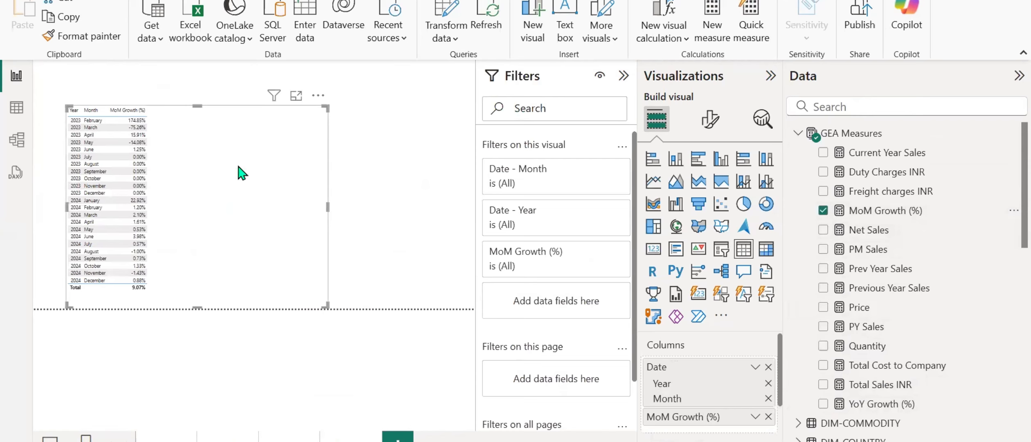
Set the table's global font size to 15 and look through its monthly growth rows.
click(710, 120)
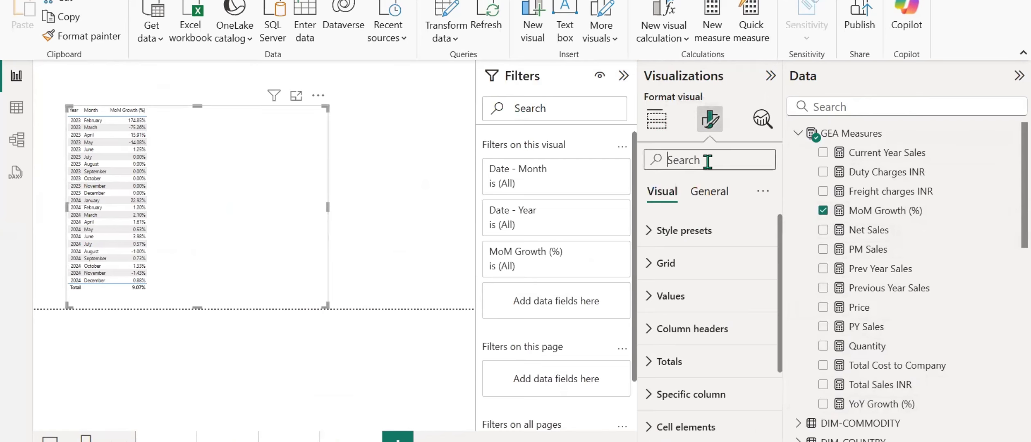
click(707, 160)
text(font)
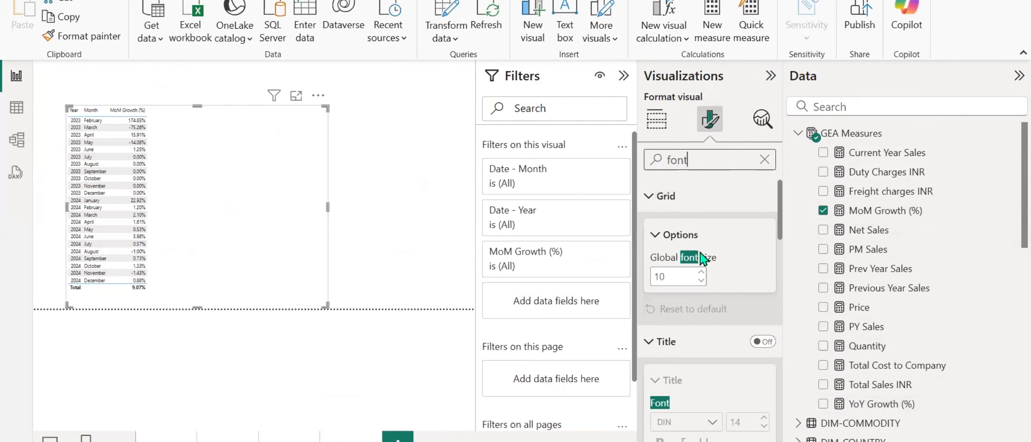
click(678, 281)
key(BackSpace)
text(5)
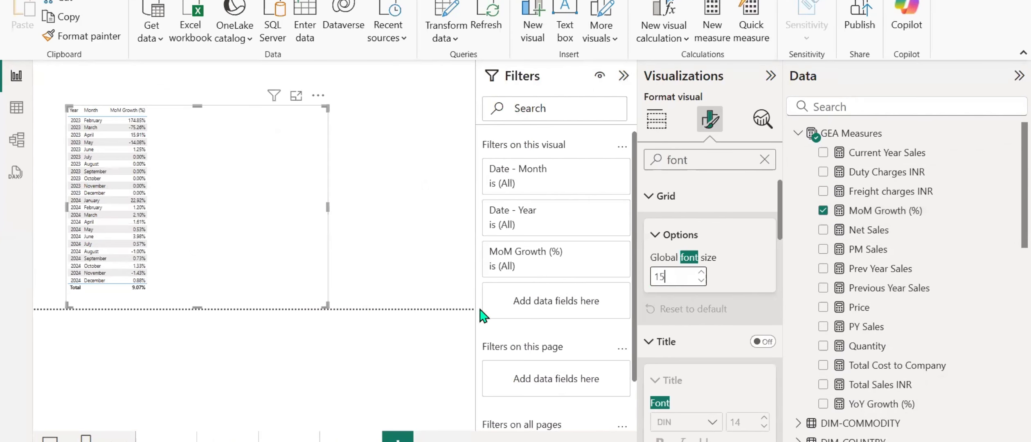
scroll(221, 201, down, 2)
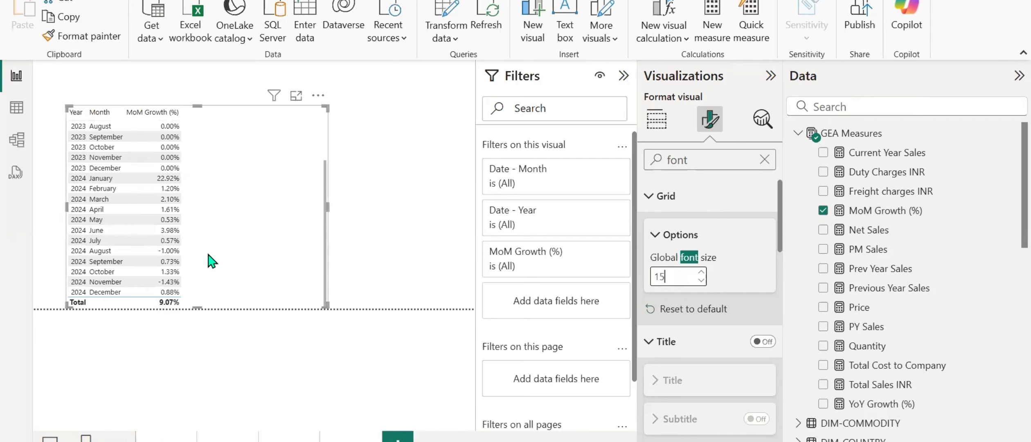
scroll(212, 261, up, 2)
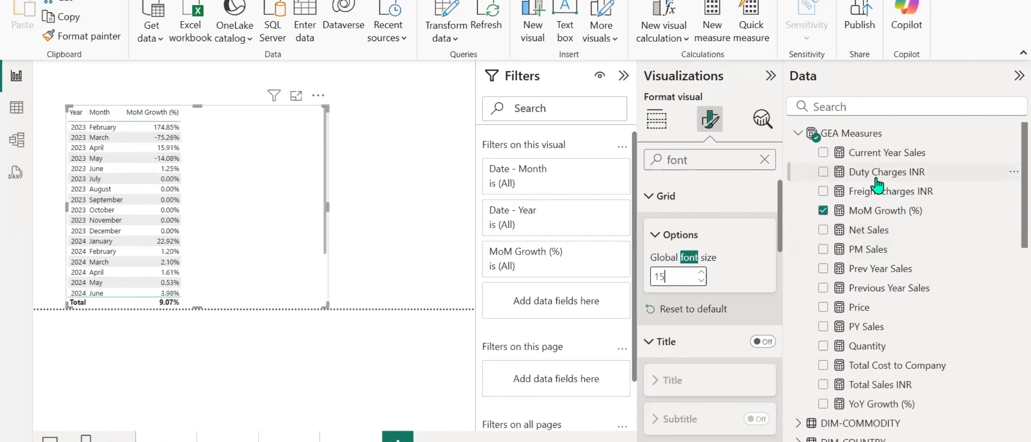
Insert Total Sales INR and PM Sales before MoM Growth (%) in the table and compare the monthly rows.
click(658, 120)
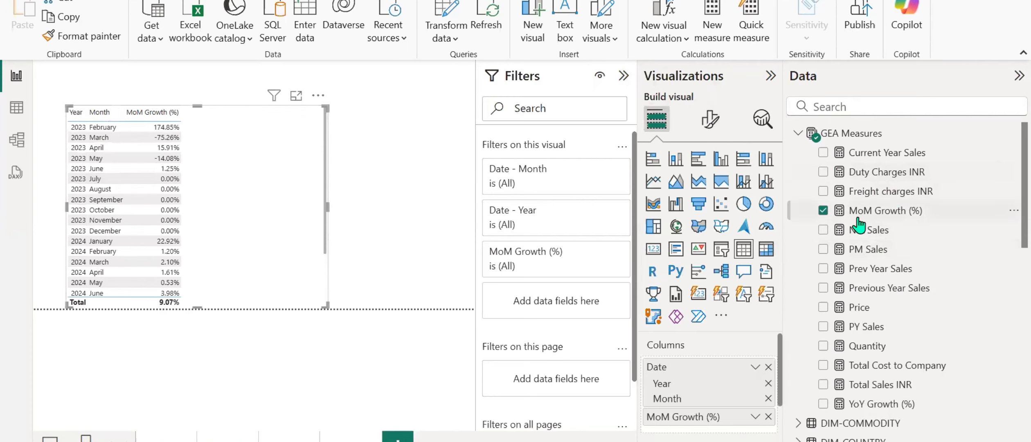
scroll(716, 382, down, 3)
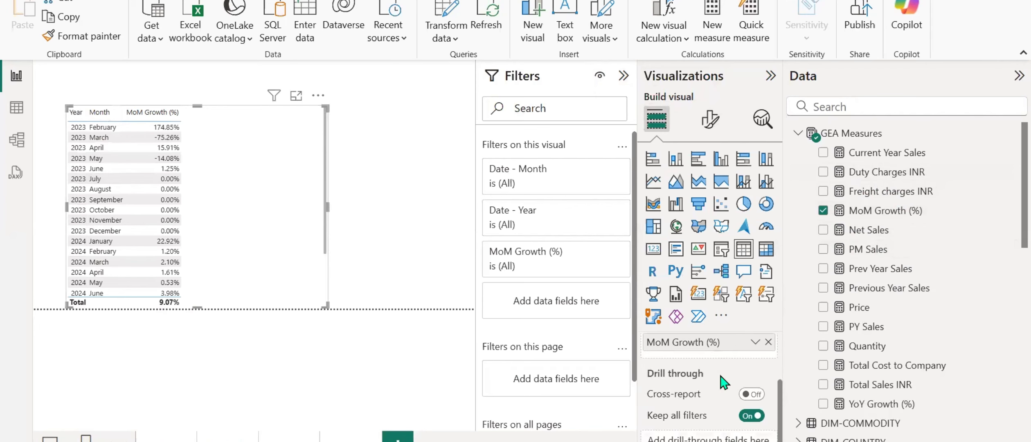
drag(895, 387, 711, 409)
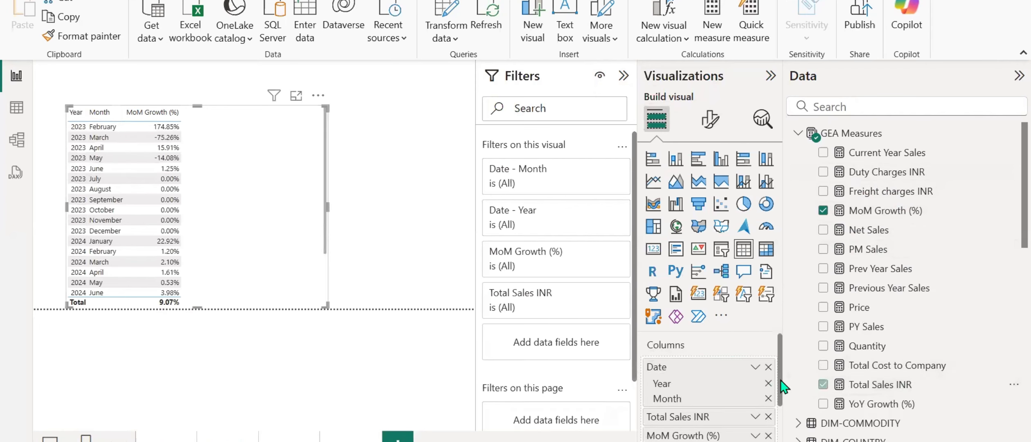
drag(874, 251, 717, 427)
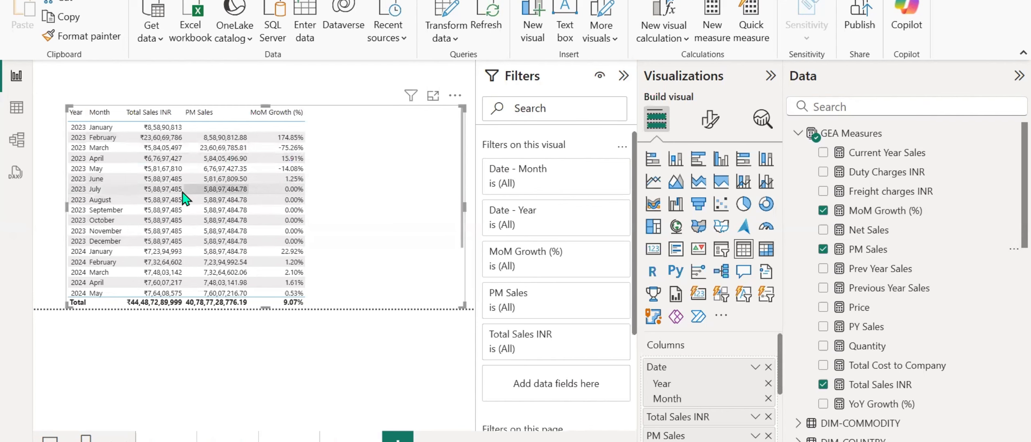
scroll(249, 229, down, 1)
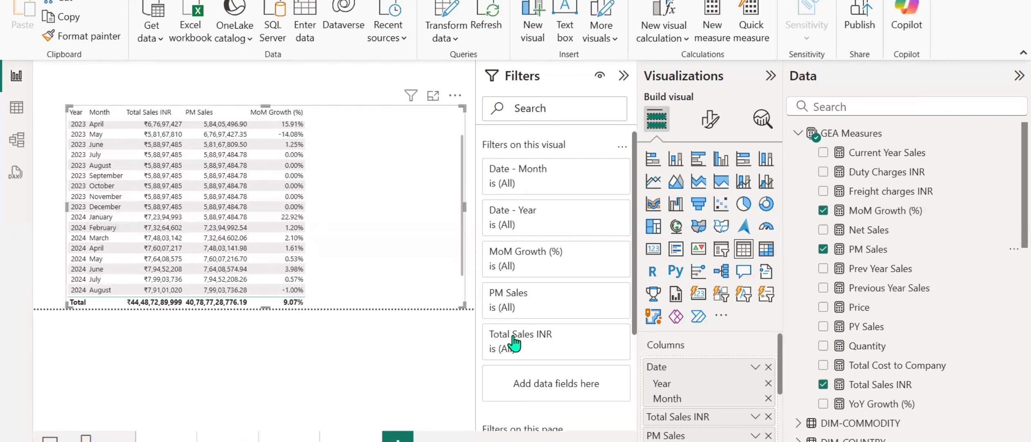
Convert the table to a line and stacked column chart and expand its date hierarchy to show months within each year.
click(653, 181)
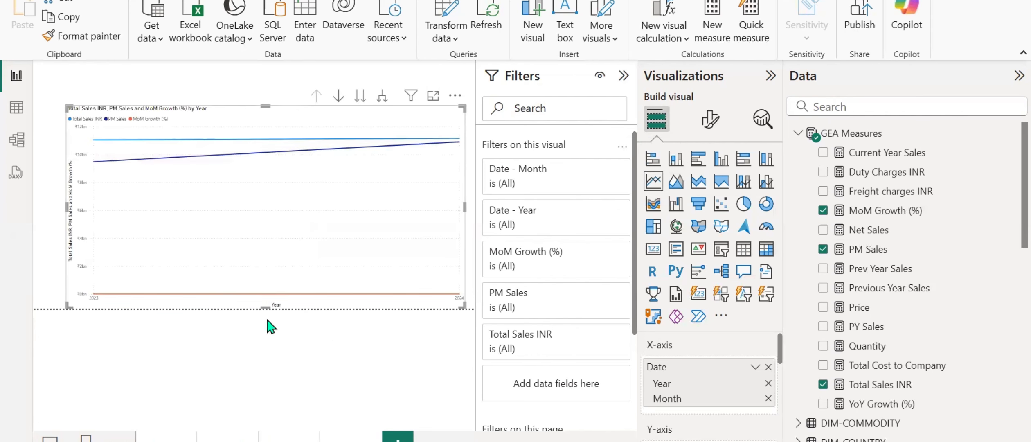
scroll(655, 381, down, 2)
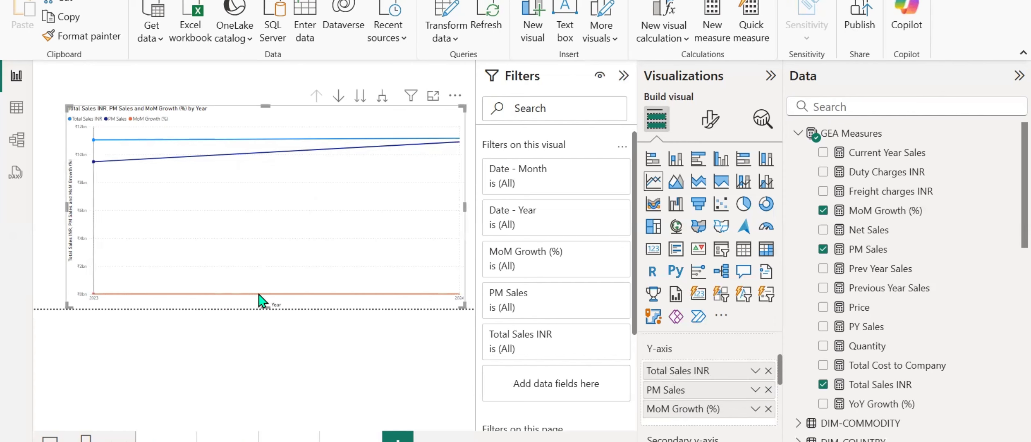
click(748, 183)
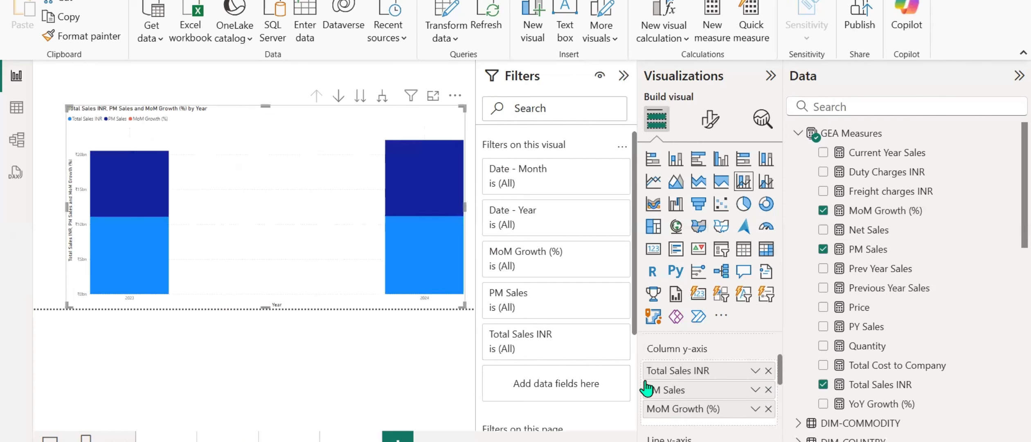
click(383, 99)
Collapse the ribbon and move MoM Growth (%) from the column y-axis to the line y-axis of the chart.
scroll(683, 391, down, 2)
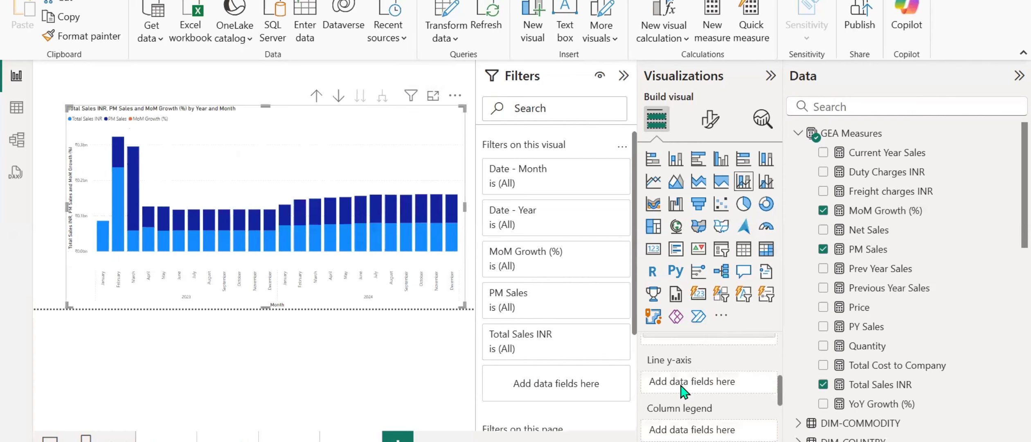
scroll(683, 391, up, 2)
scroll(682, 373, up, 3)
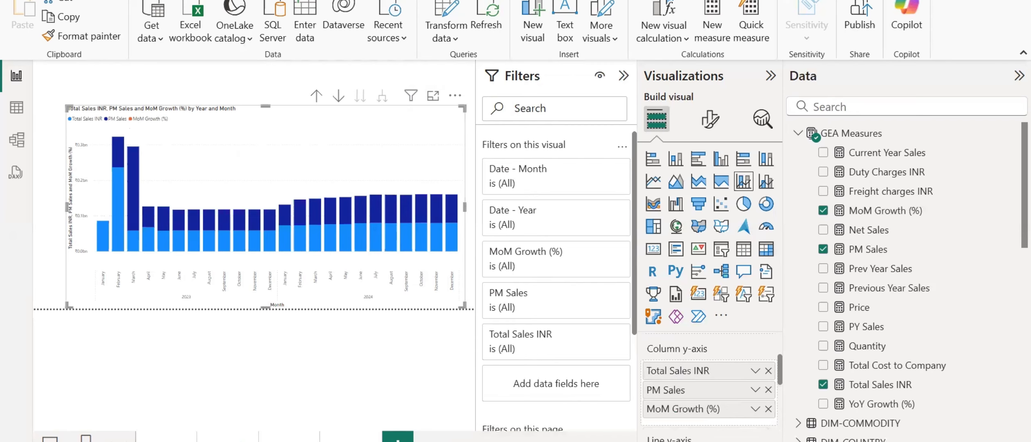
scroll(685, 433, down, 2)
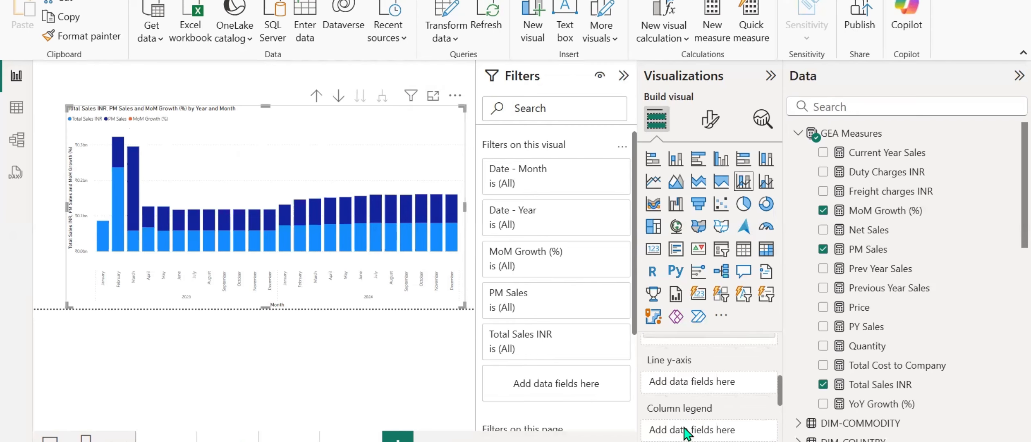
scroll(685, 433, up, 2)
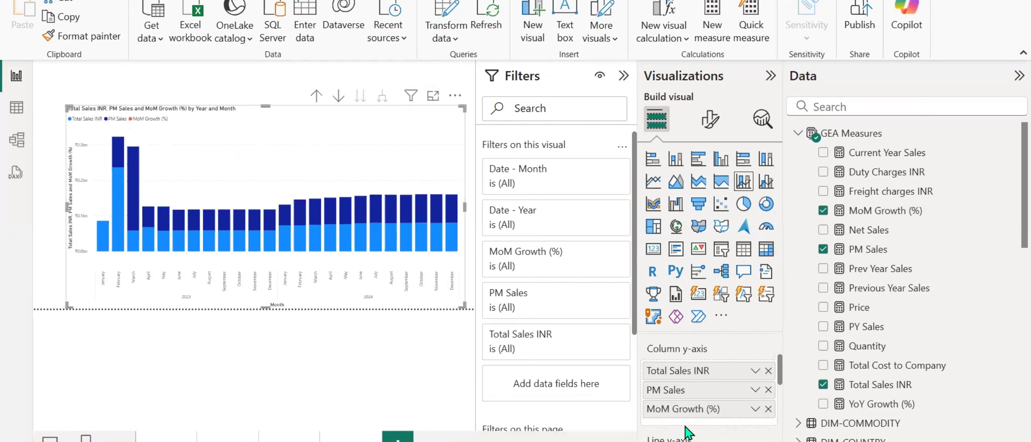
click(1012, 59)
drag(698, 369, 698, 428)
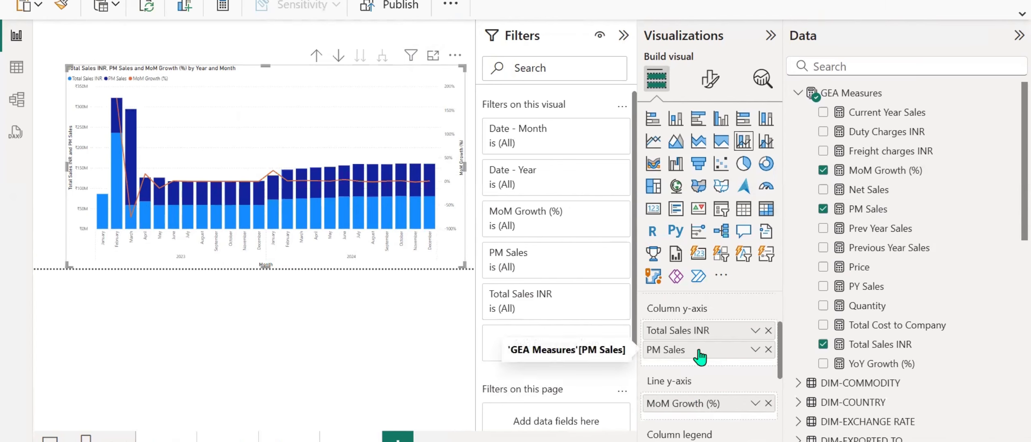
scroll(699, 356, up, 2)
scroll(699, 356, down, 2)
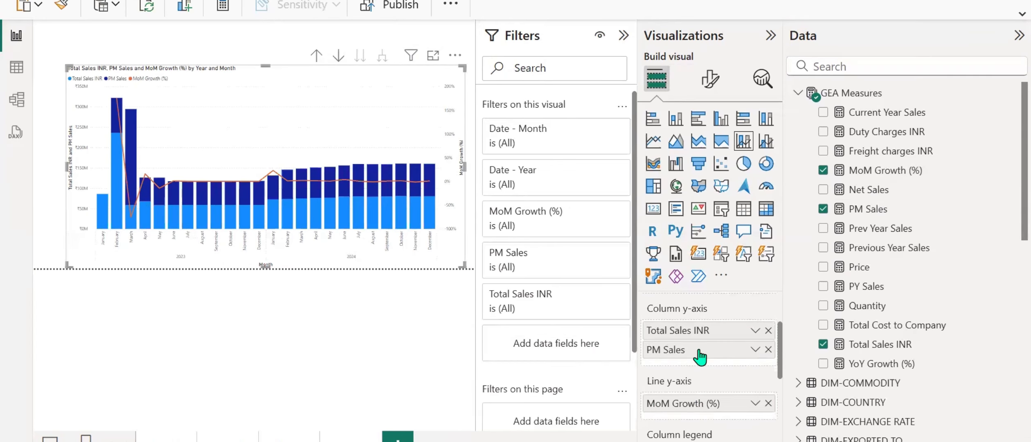
Try the visual as a clustered column, clustered bar and stacked column chart, checking the available field wells.
click(721, 122)
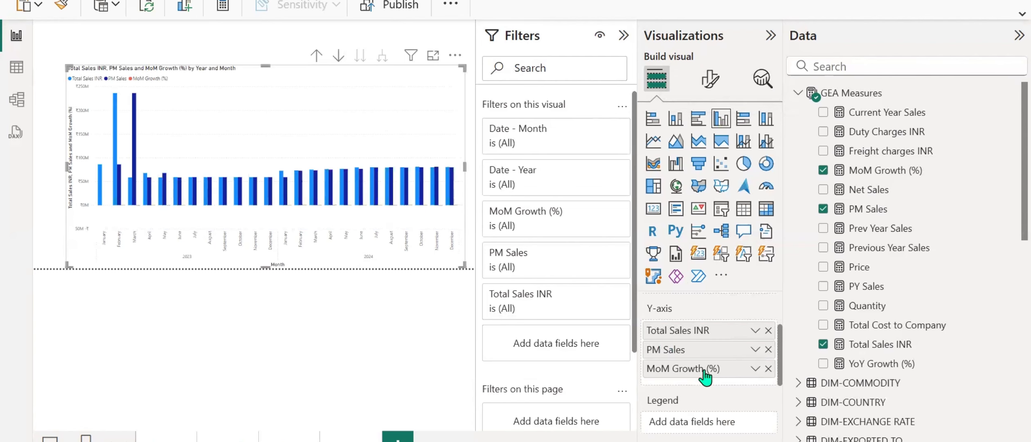
scroll(690, 396, down, 2)
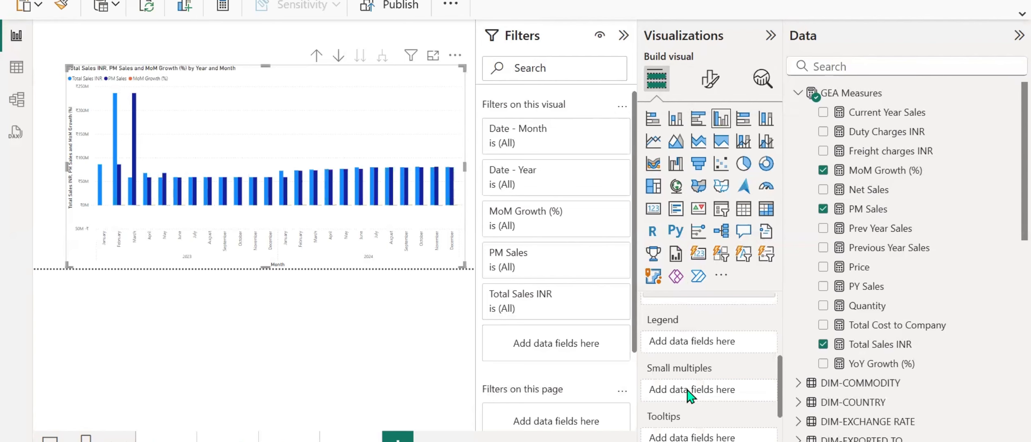
scroll(690, 396, up, 2)
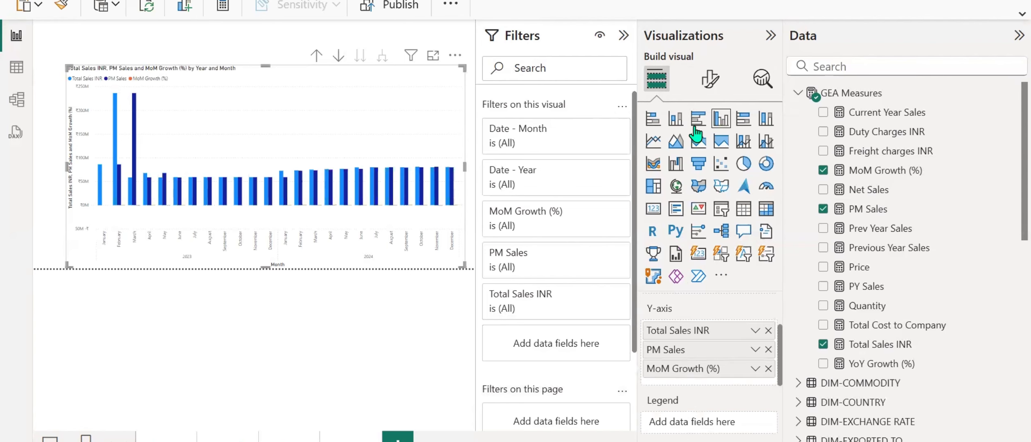
click(696, 123)
click(676, 119)
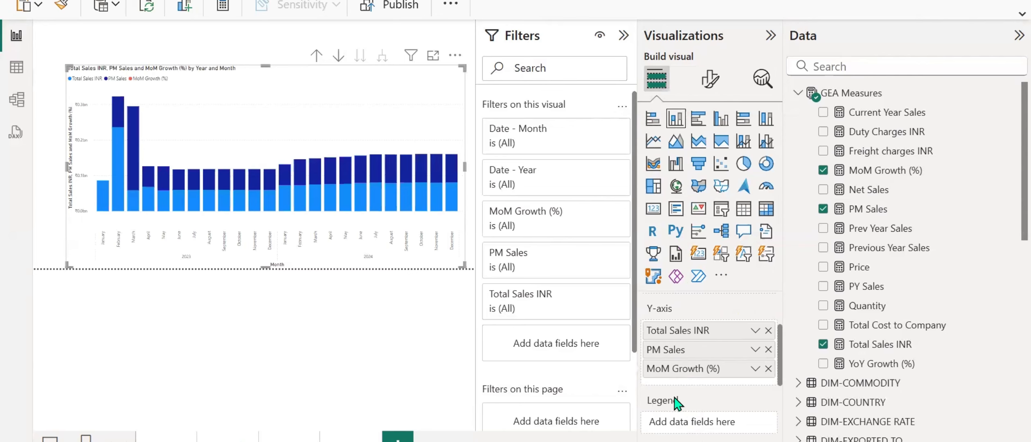
scroll(675, 403, down, 3)
scroll(675, 403, up, 3)
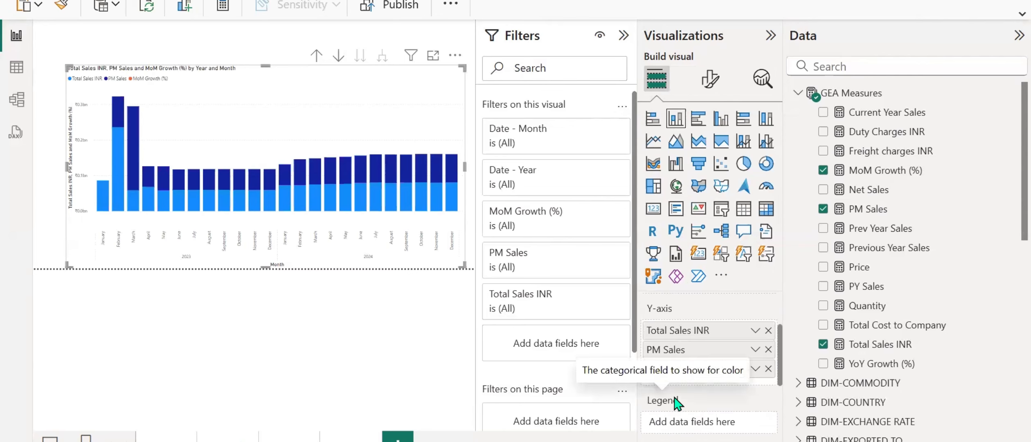
Change the visual to a line and clustered column chart and place MoM Growth (%) on the line y-axis.
click(760, 143)
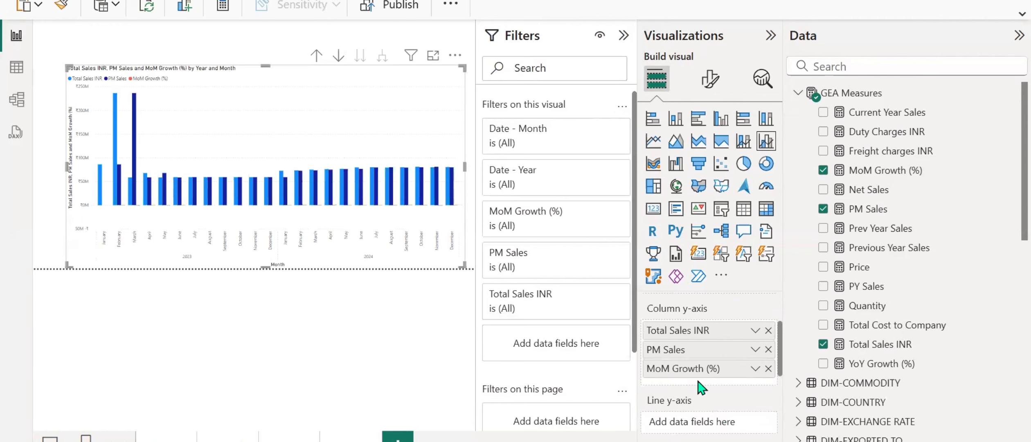
drag(693, 373, 695, 435)
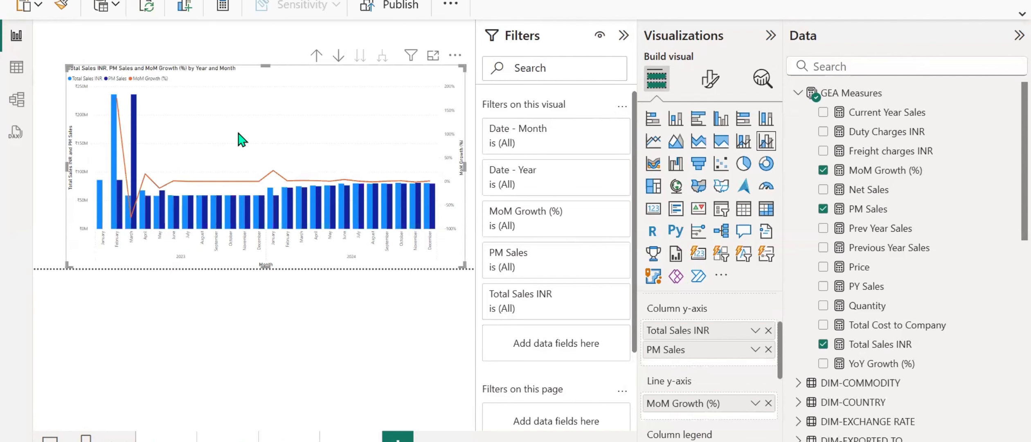
Widen the report canvas and examine the January to March 2023 columns against the MoM growth line.
click(771, 35)
click(741, 36)
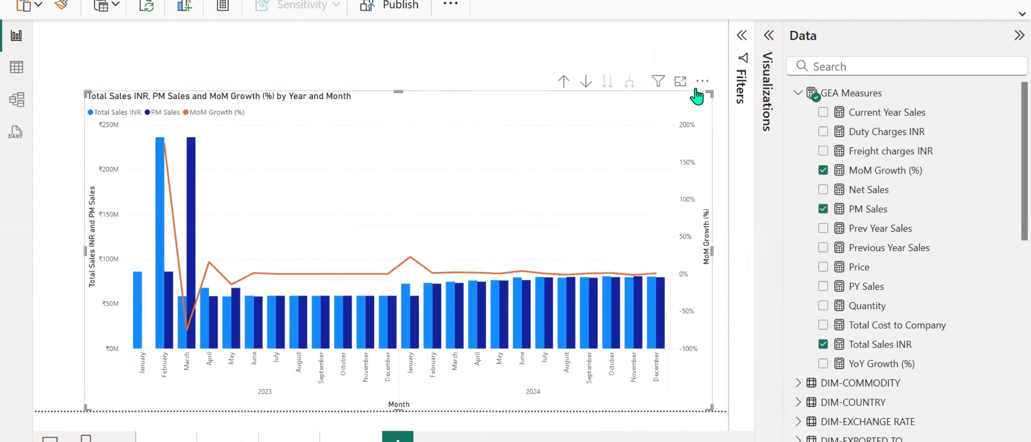
mouse_move(140, 316)
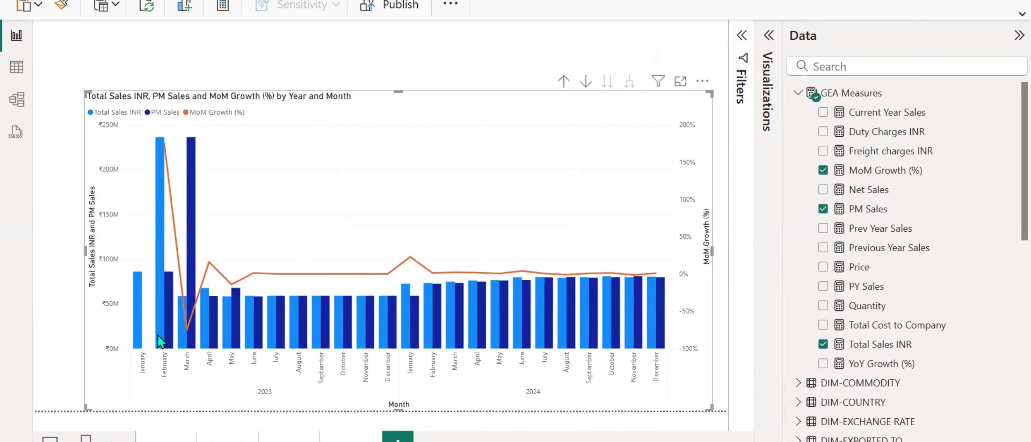
mouse_move(161, 330)
mouse_move(173, 293)
Look through the chart's formatting options for column settings, including a search for "bar" and the two y-axis sections.
click(768, 35)
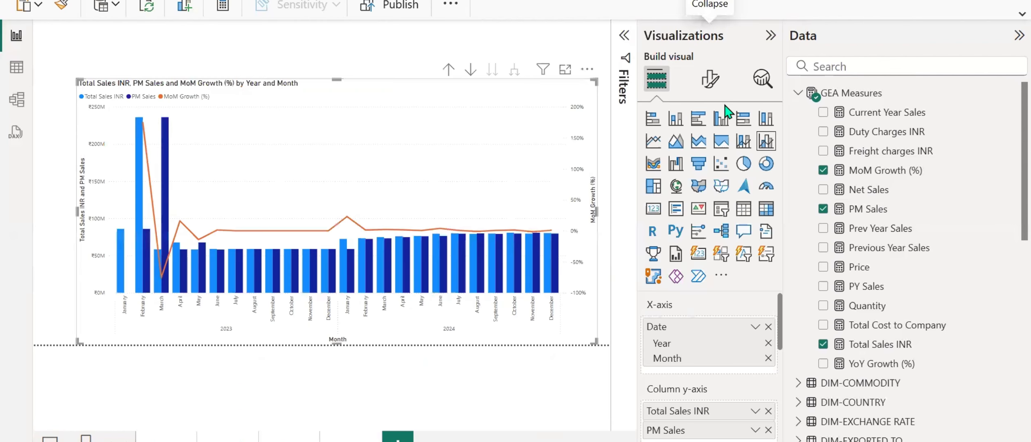
click(711, 77)
scroll(667, 286, down, 3)
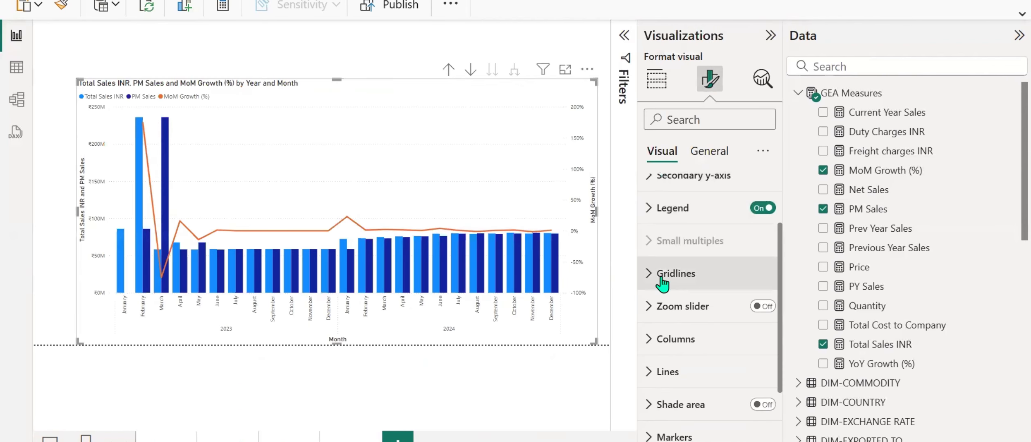
scroll(662, 283, down, 2)
scroll(661, 288, up, 2)
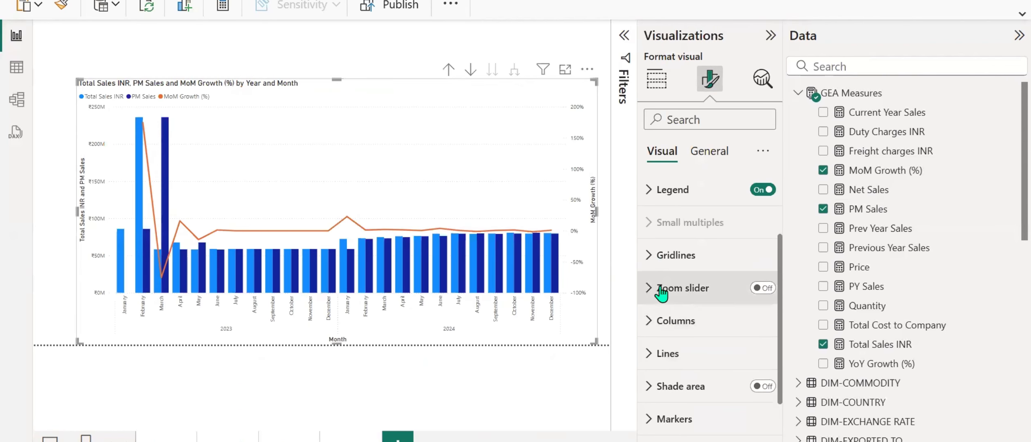
scroll(661, 291, up, 3)
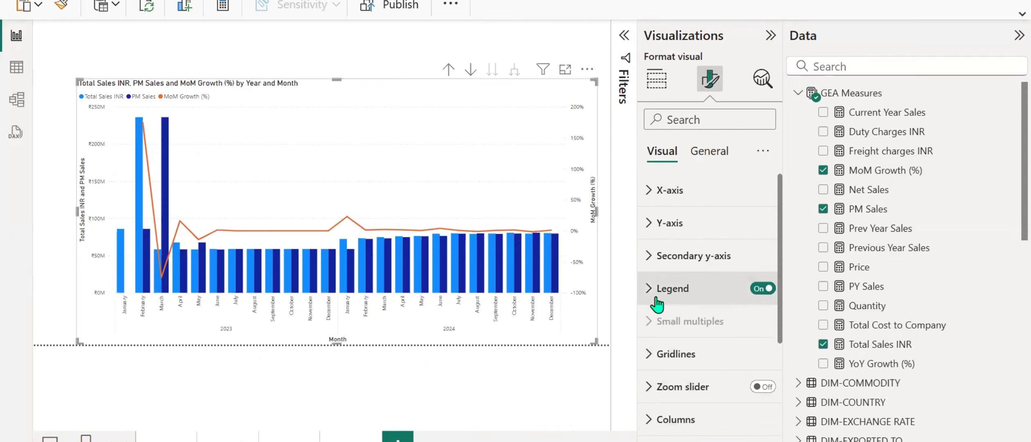
scroll(658, 307, down, 4)
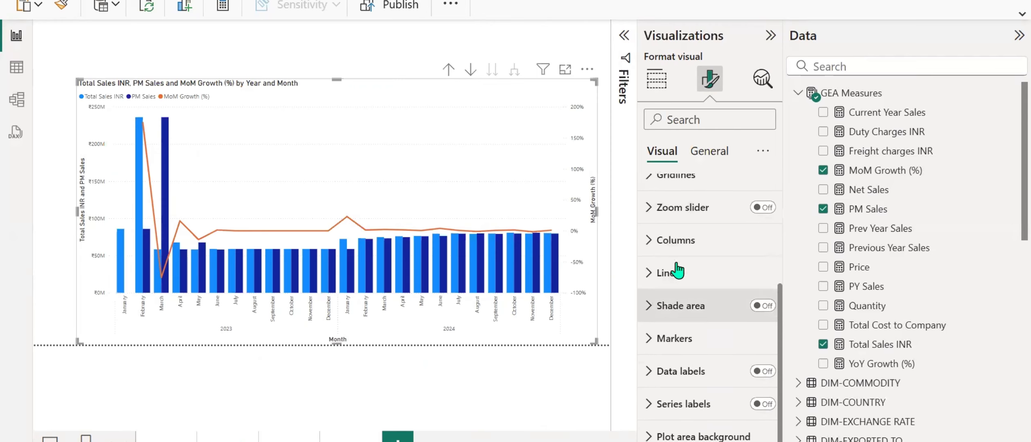
click(705, 122)
text(bar)
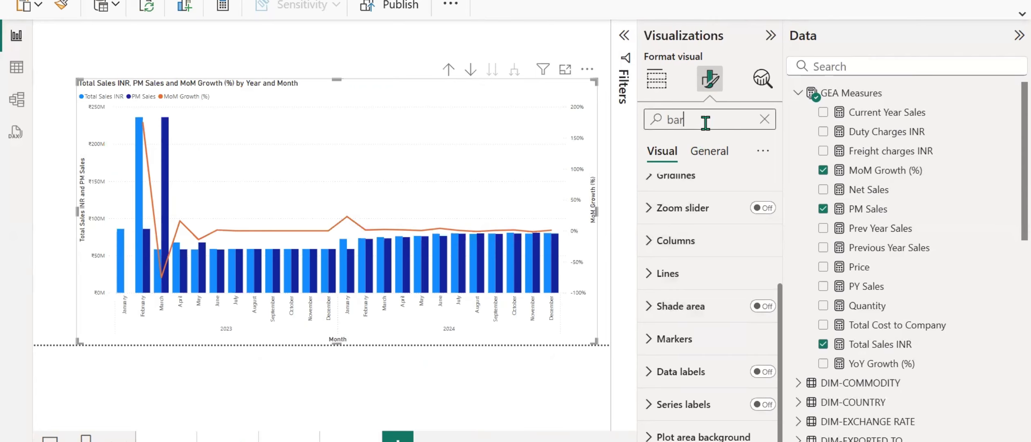
key(BackSpace)
key(BackSpace)
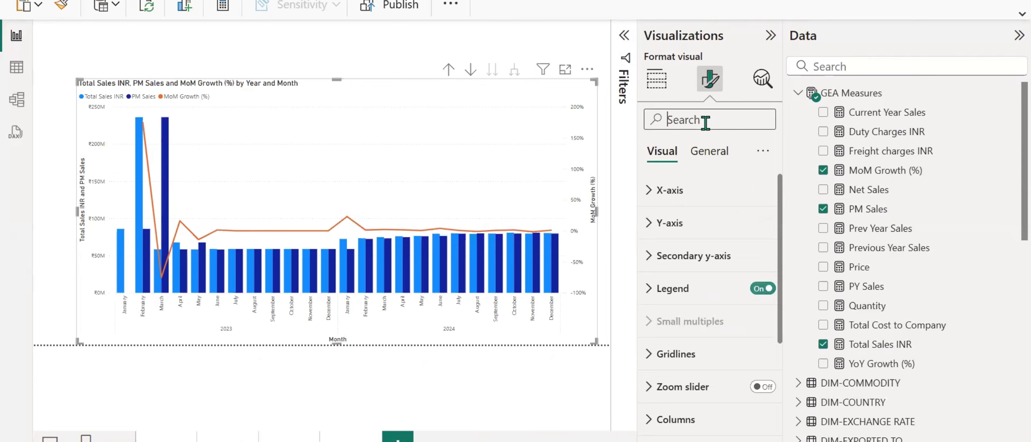
click(649, 230)
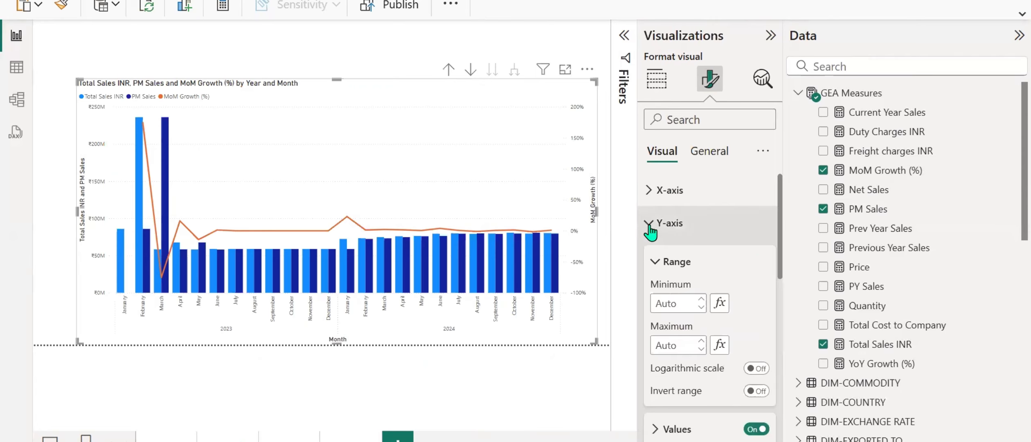
click(650, 231)
click(650, 258)
click(650, 257)
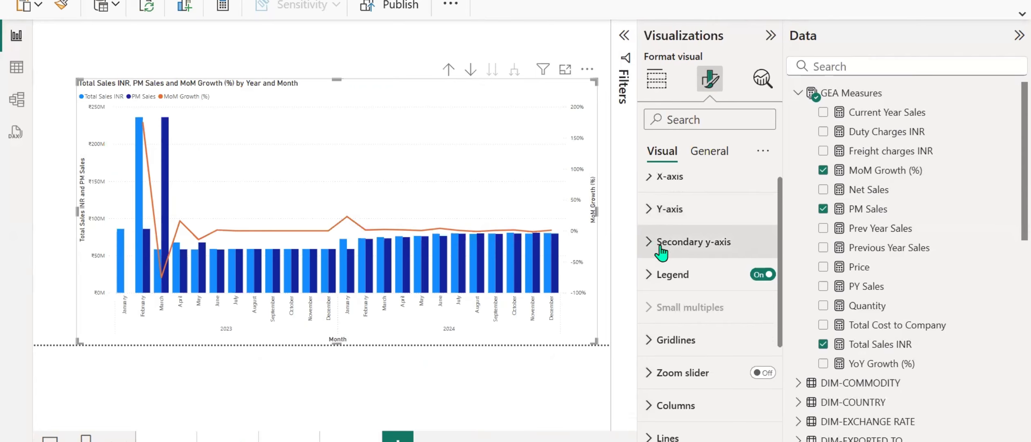
Set the color of the Total Sales INR column series to light orange.
scroll(654, 254, down, 4)
click(649, 244)
scroll(683, 276, down, 3)
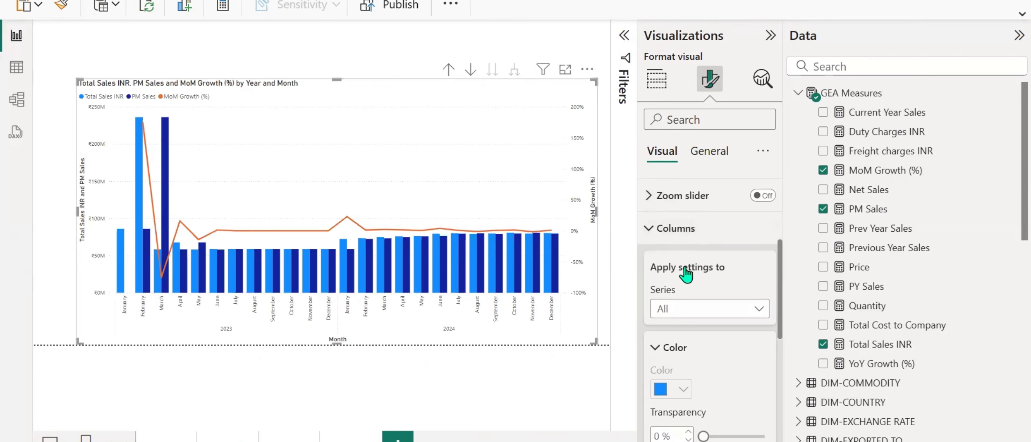
click(728, 242)
click(692, 280)
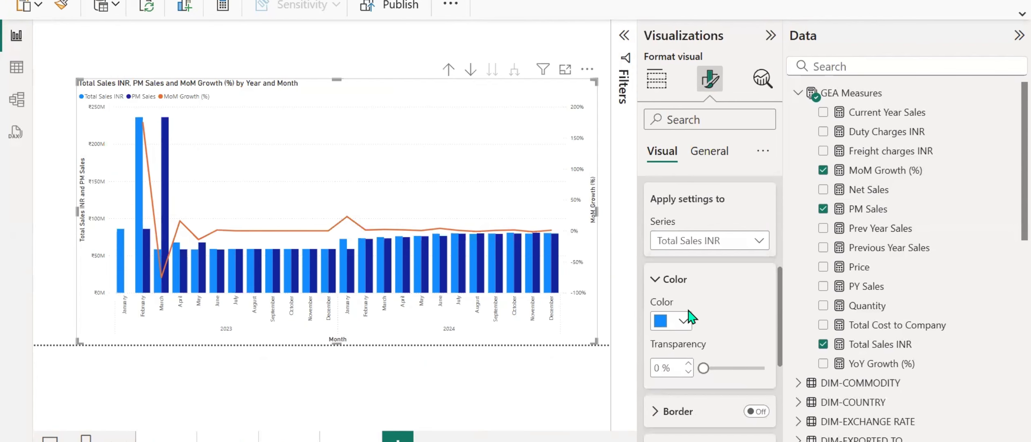
click(682, 321)
click(761, 103)
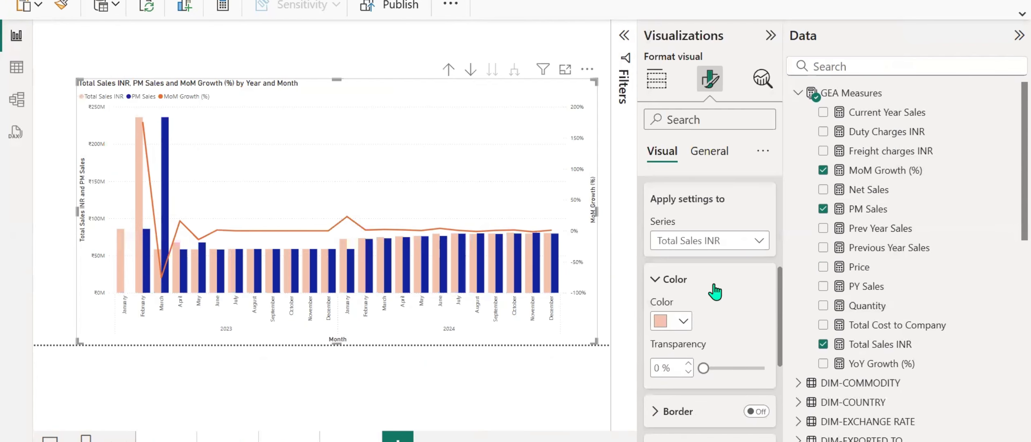
Recolor the PM Sales column series, trying light yellow before settling on light red.
click(725, 246)
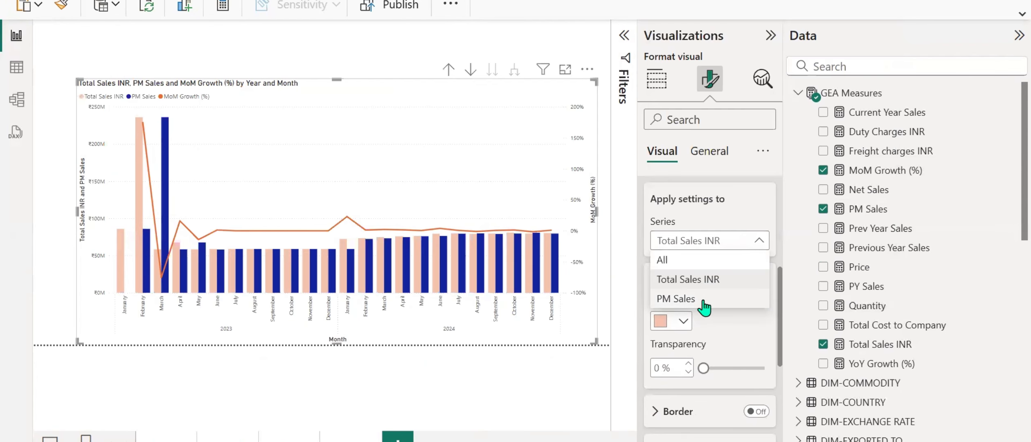
click(704, 302)
click(682, 321)
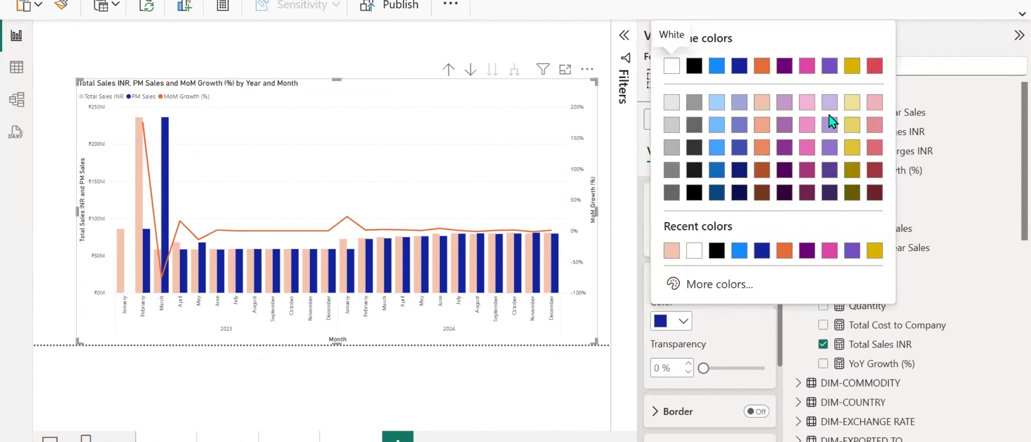
click(851, 102)
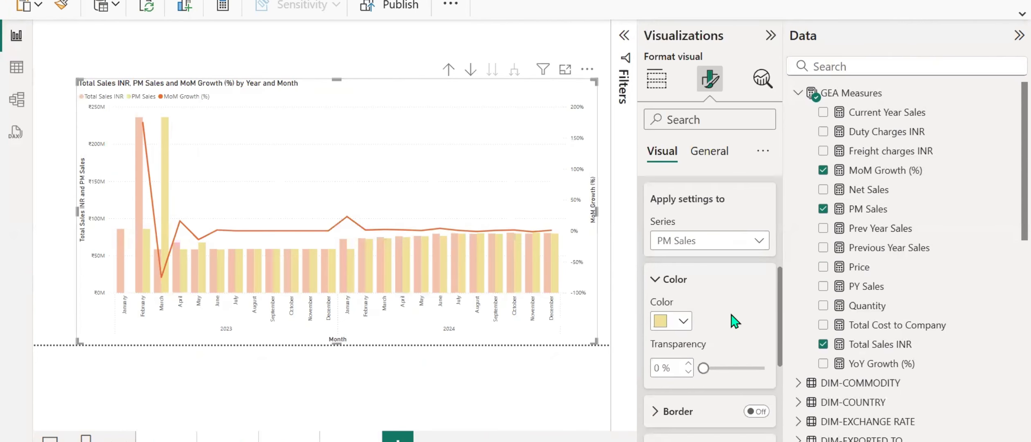
click(681, 322)
click(874, 125)
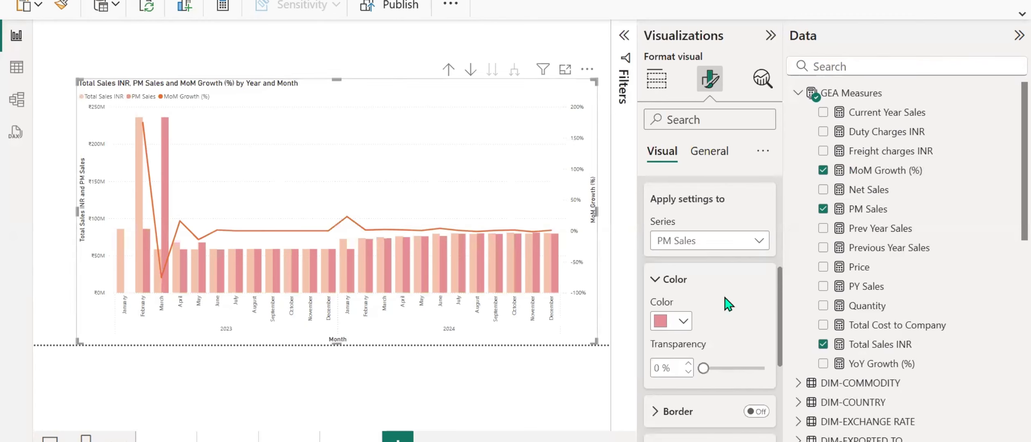
Recolor the Total Sales INR column series to a light blue-violet theme color.
click(720, 244)
click(705, 281)
click(680, 324)
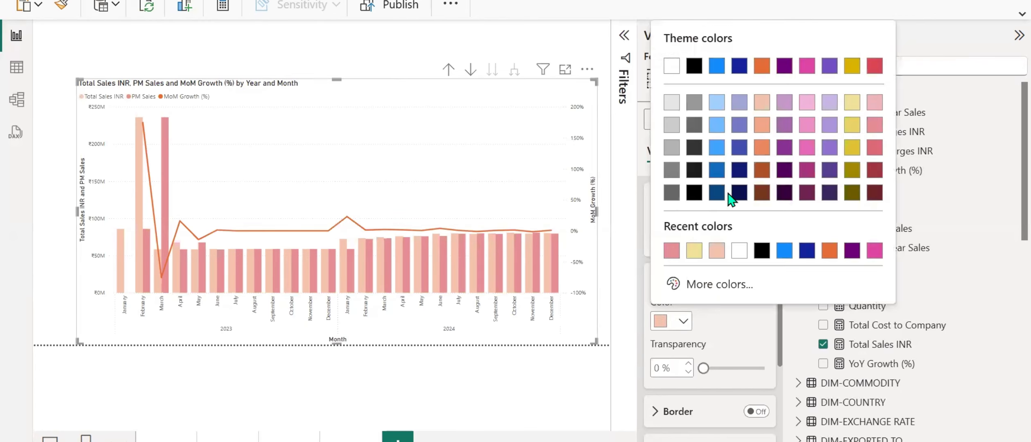
click(734, 117)
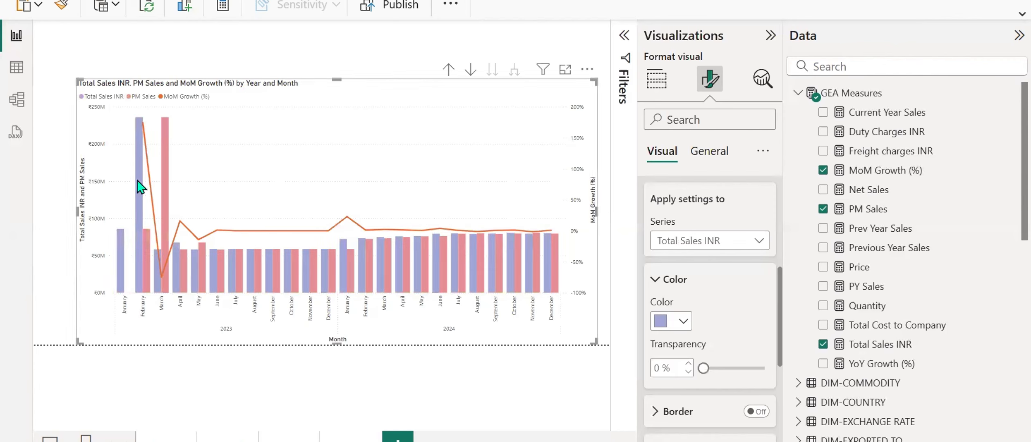
Compare the Total Sales INR and PM Sales columns with the MoM growth line across 2023 and 2024, and look through the data fields.
mouse_move(168, 146)
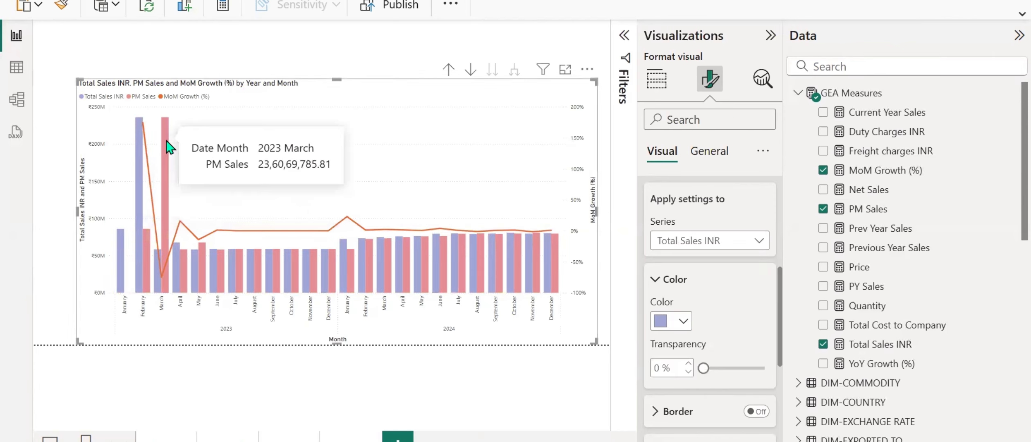
mouse_move(225, 271)
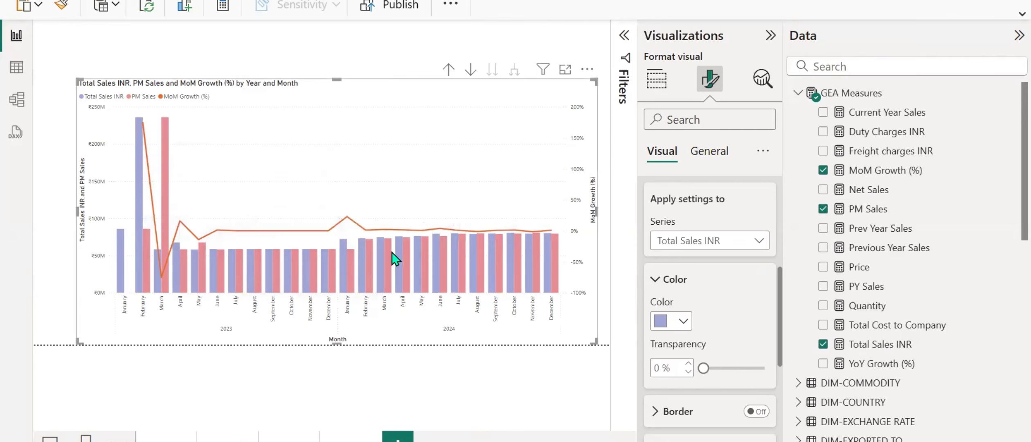
click(656, 79)
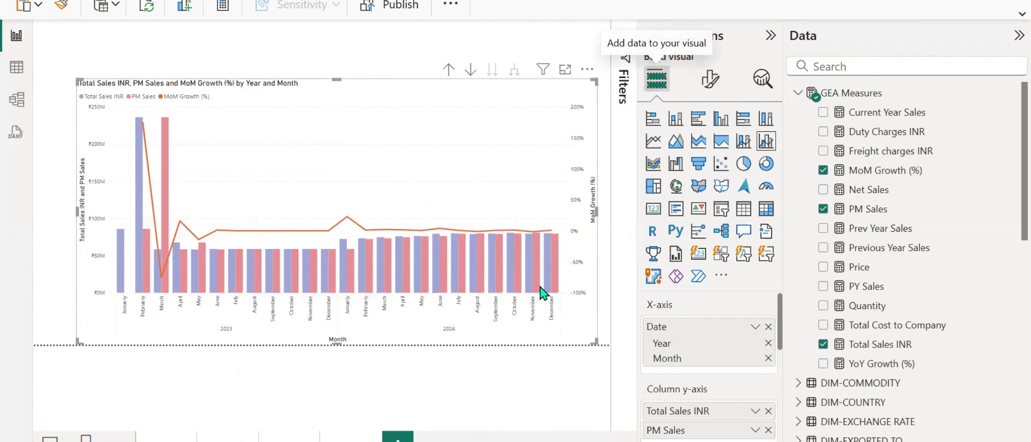
mouse_move(180, 226)
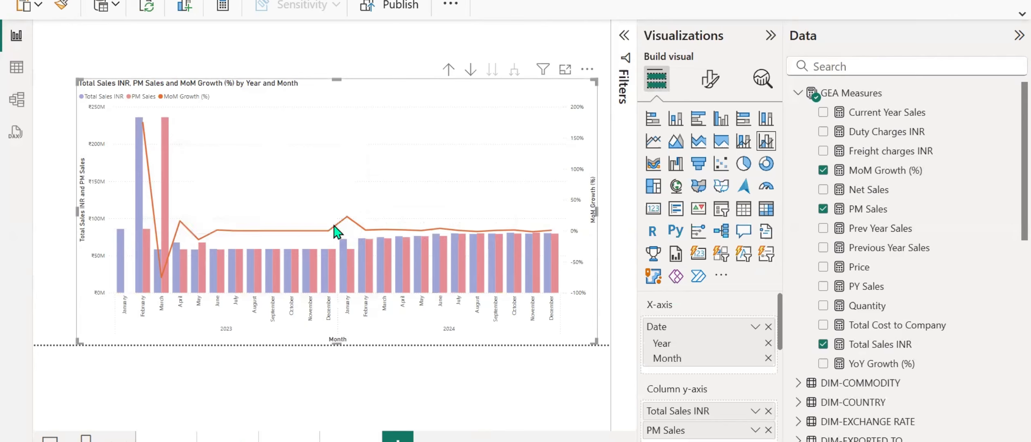
mouse_move(348, 220)
scroll(882, 270, down, 10)
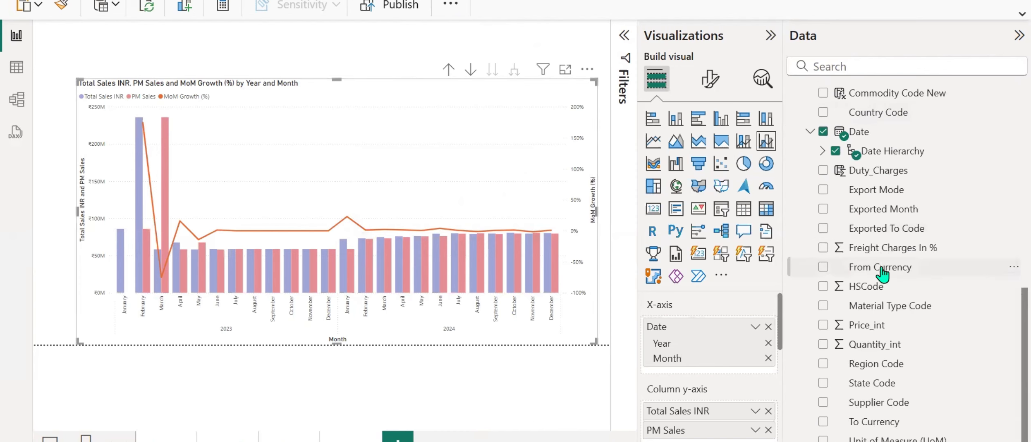
scroll(881, 273, up, 10)
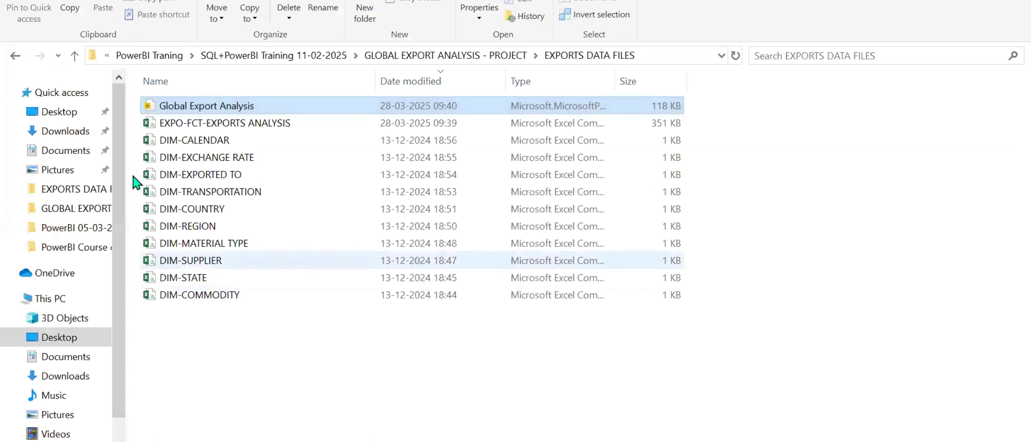
Switch to File Explorer, open the recent EXPORTS PROJECT document in Word and dismiss the activation notice.
click(53, 94)
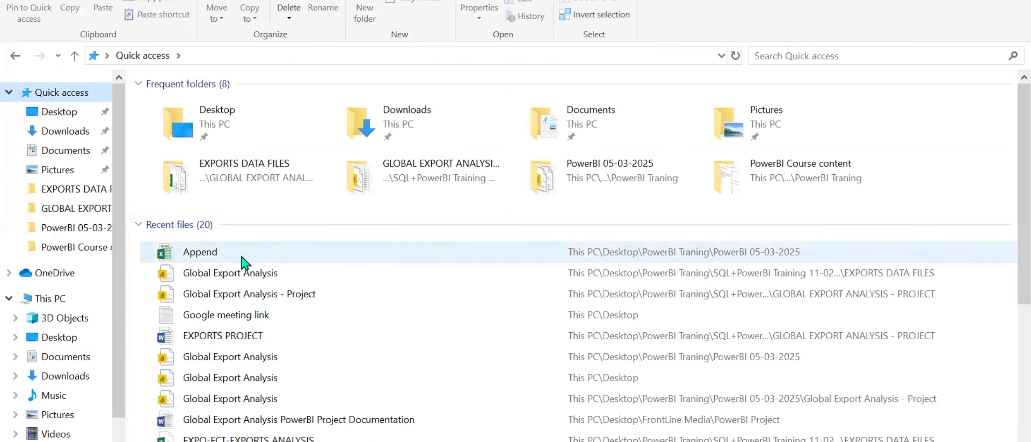
double_click(220, 337)
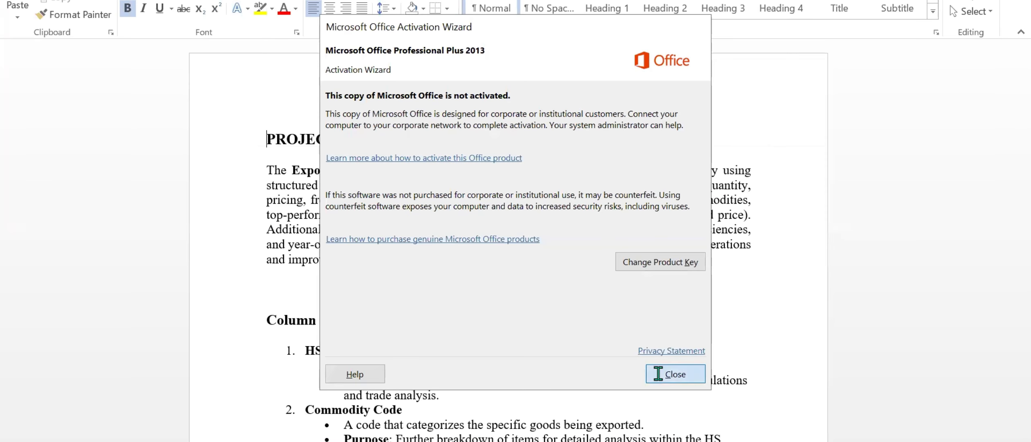
click(675, 374)
Review the project description, highlighting the passages on cost structures (freight, duty, and price) and year-over-year growth.
scroll(471, 254, down, 2)
scroll(471, 255, up, 1)
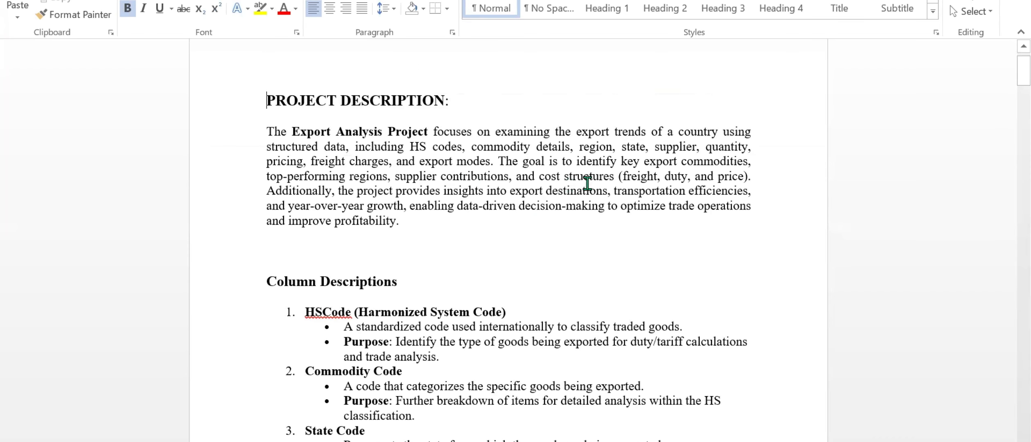
drag(613, 178, 751, 177)
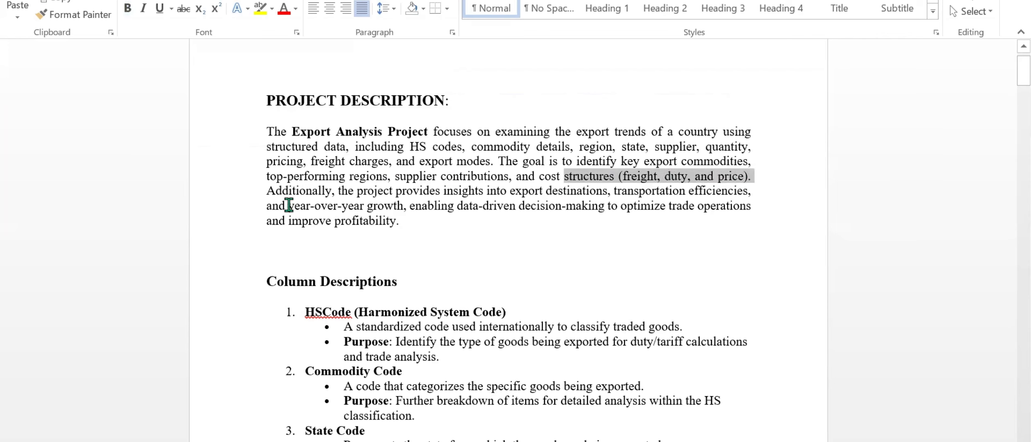
drag(289, 204, 410, 205)
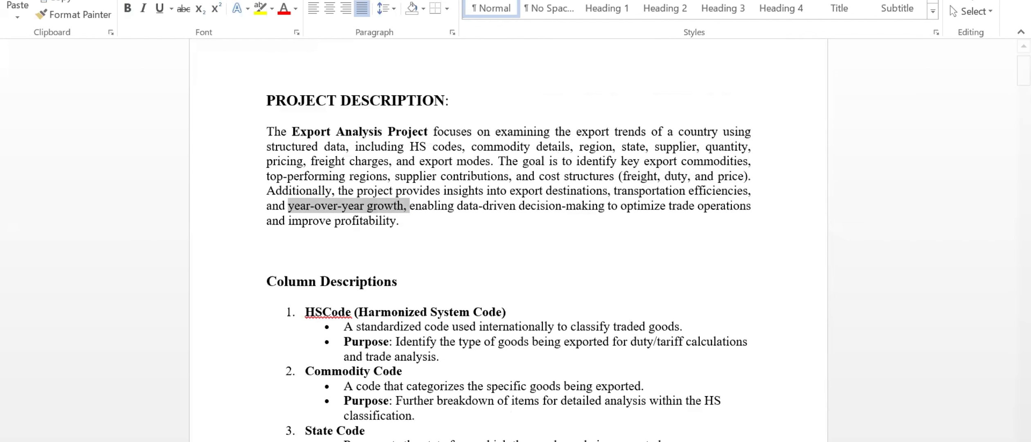
Switch to the pipeline notes in the text editor and add the indented sub-item "1) Overview Analysis" under Data Visualization.
click(532, 441)
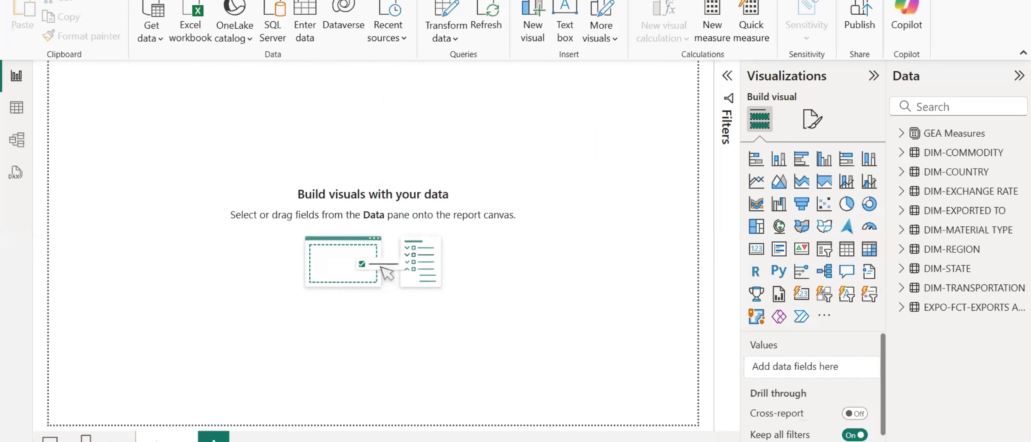
click(474, 441)
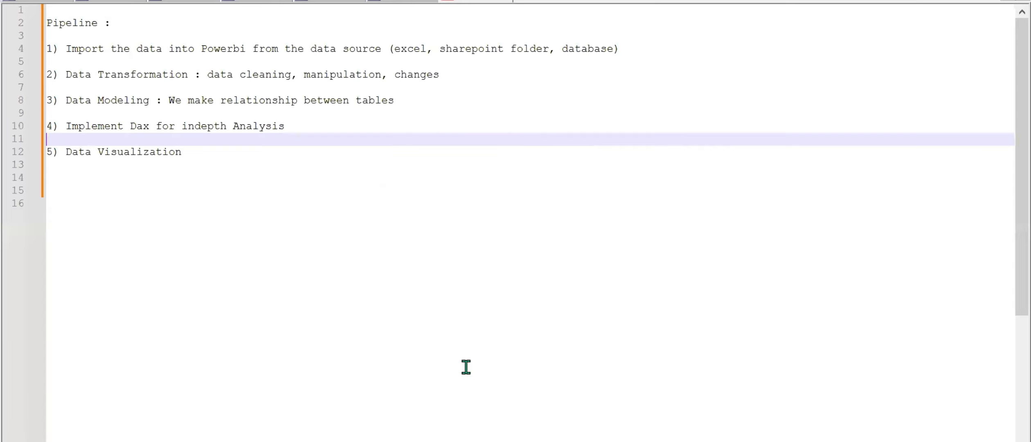
scroll(262, 230, down, 2)
scroll(262, 226, up, 1)
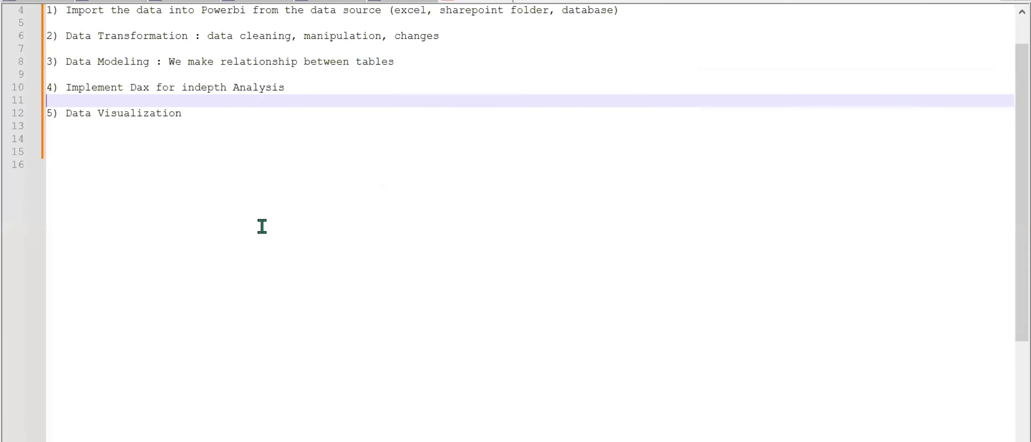
click(249, 123)
key(Return)
key(Return)
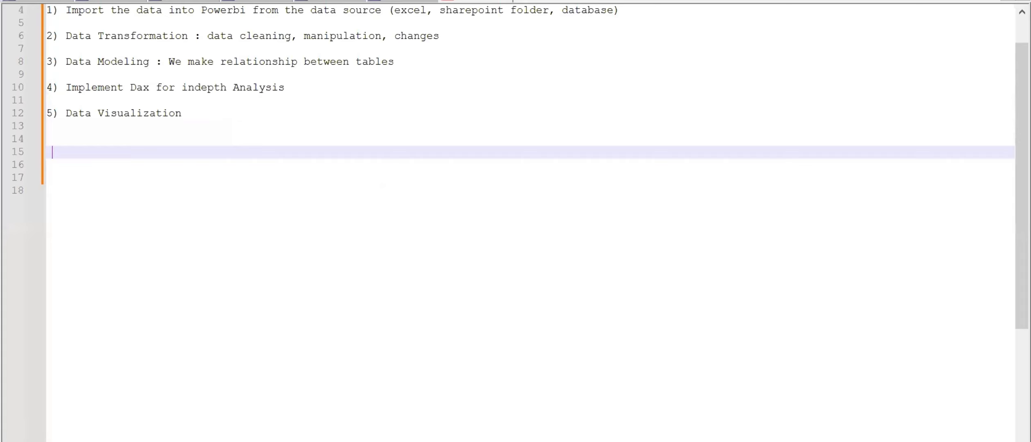
key(Up)
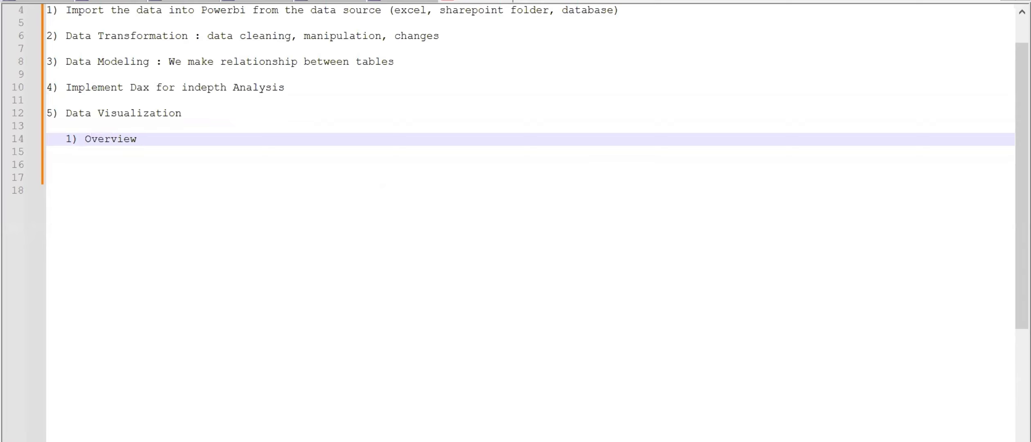
text(Analsy)
text(alysis)
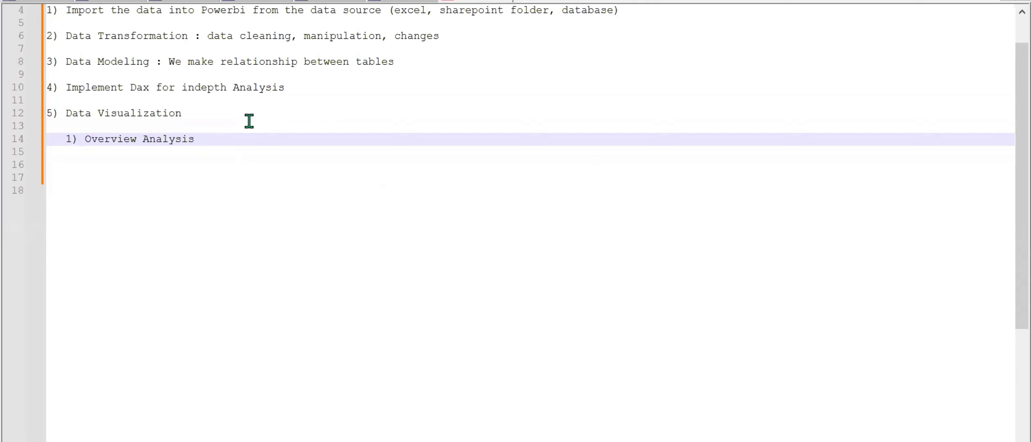
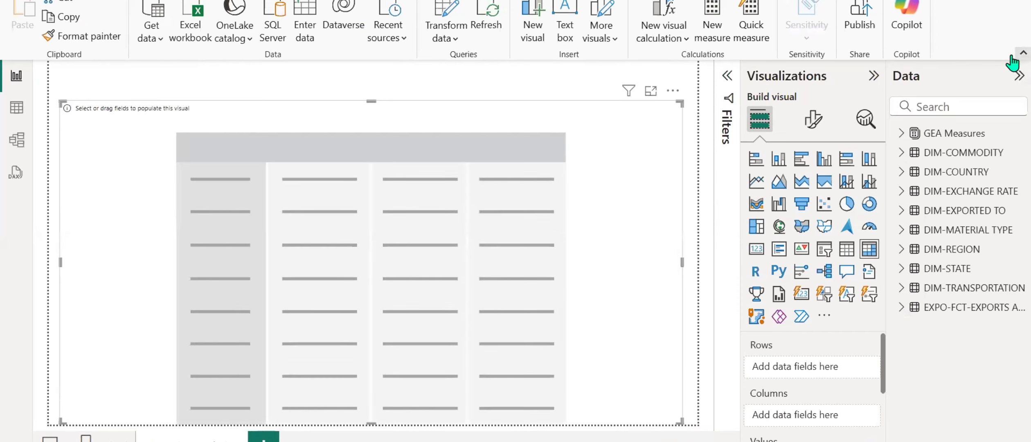
Collapse the ribbon and compare the empty visual as a table and as a matrix, ending with the matrix type.
click(1011, 56)
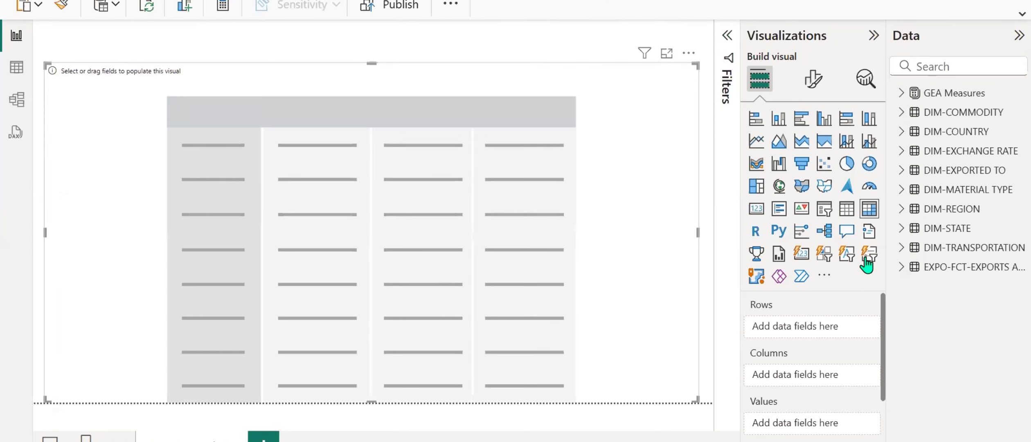
click(842, 210)
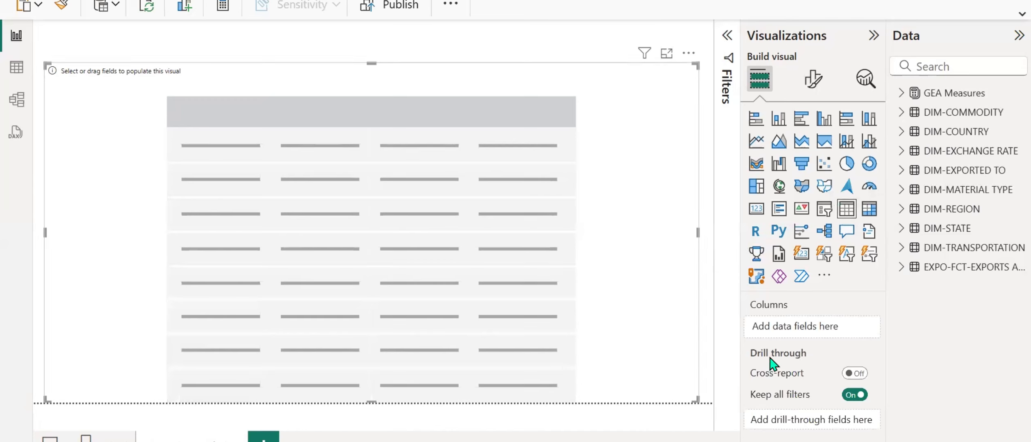
click(869, 209)
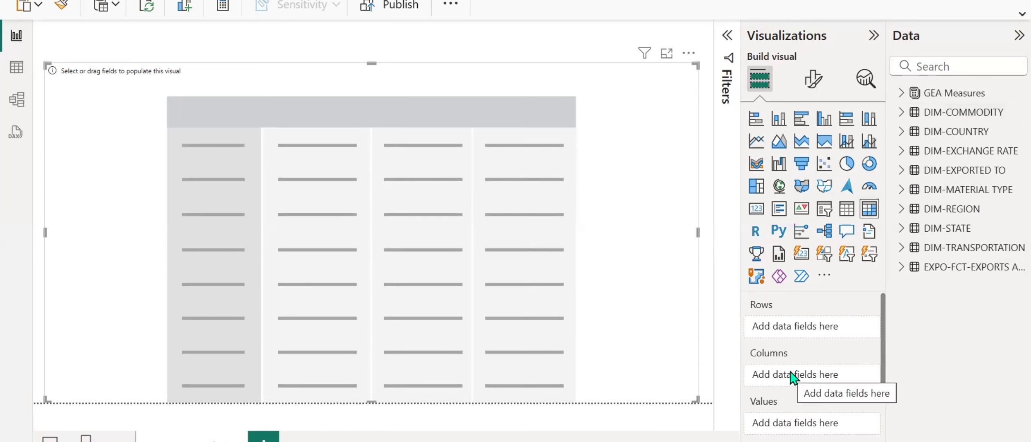
scroll(792, 374, down, 2)
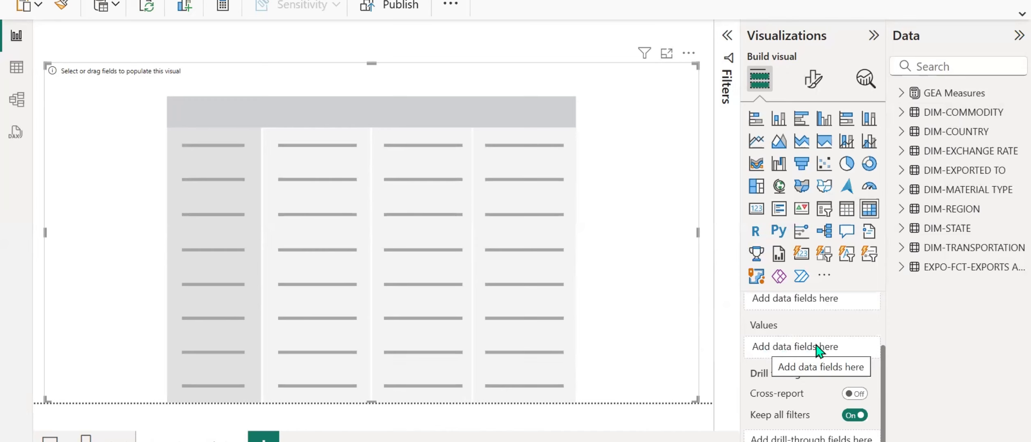
scroll(818, 351, up, 2)
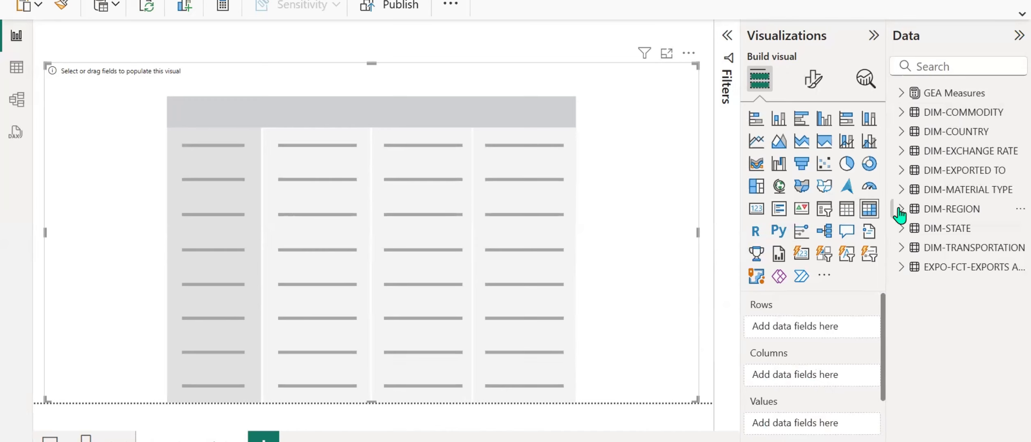
Examine the fields in the DIM-COMMODITY, DIM-COUNTRY and DIM-EXCHANGE RATE tables and the matrix's field areas.
click(901, 113)
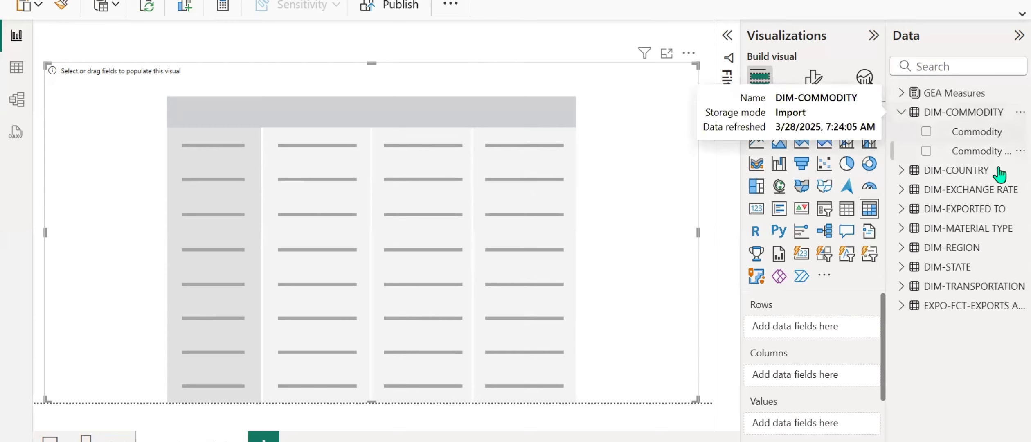
click(902, 171)
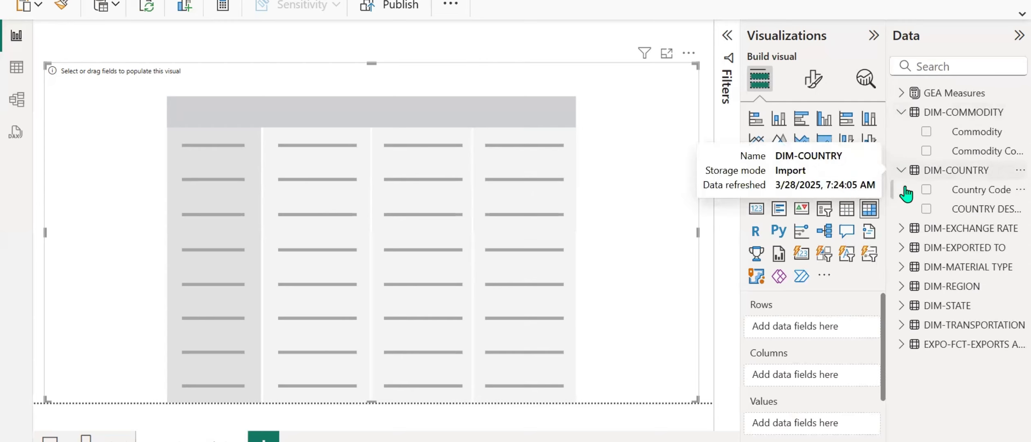
click(901, 229)
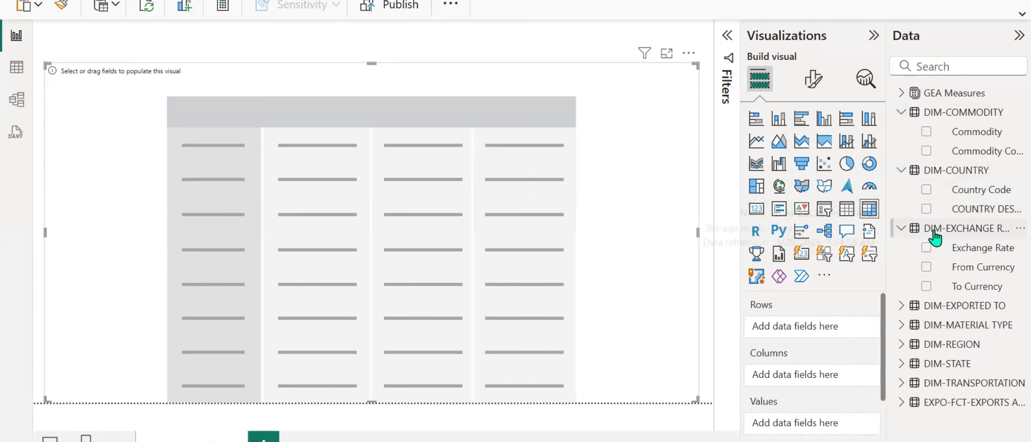
click(901, 229)
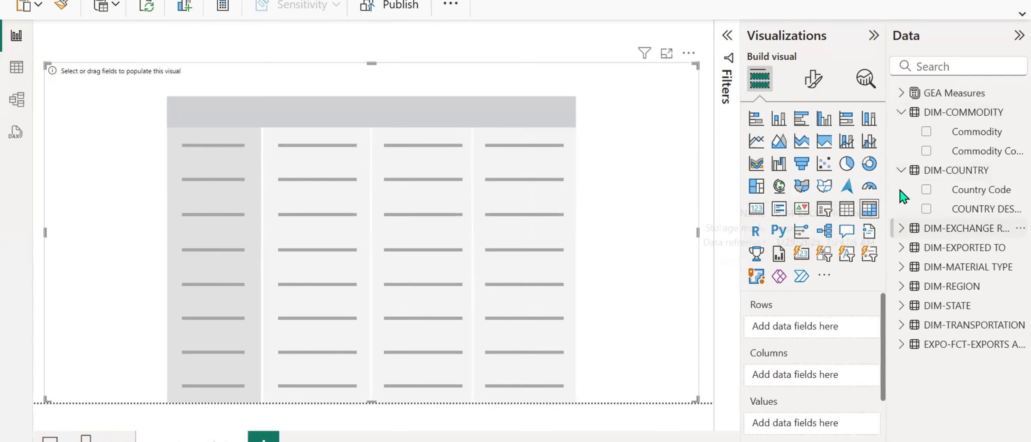
click(901, 171)
click(899, 112)
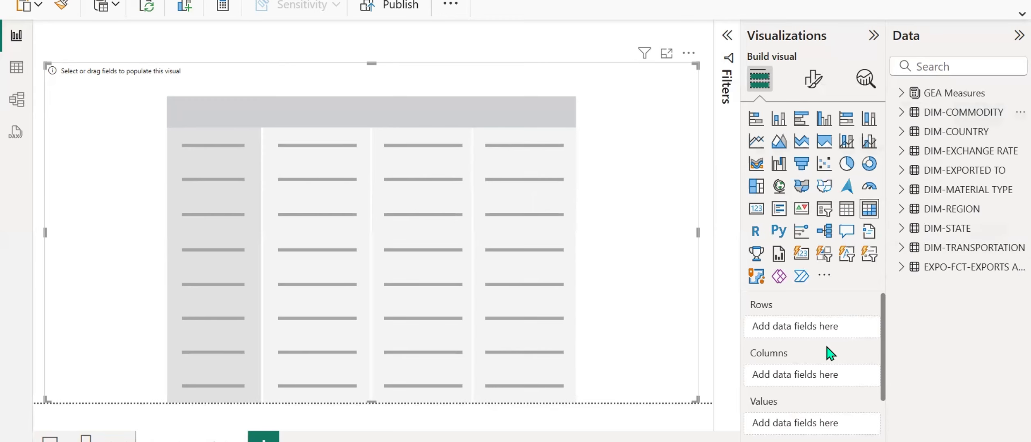
scroll(817, 353, down, 2)
scroll(817, 352, up, 2)
Put Commodity on the matrix rows and add the Total Cost to Company and Total Sales INR measures as values.
click(901, 112)
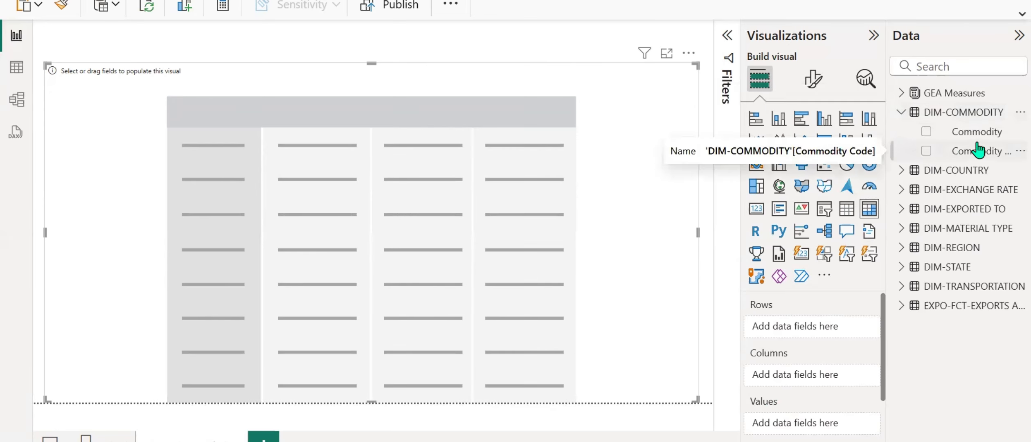
drag(969, 131, 818, 319)
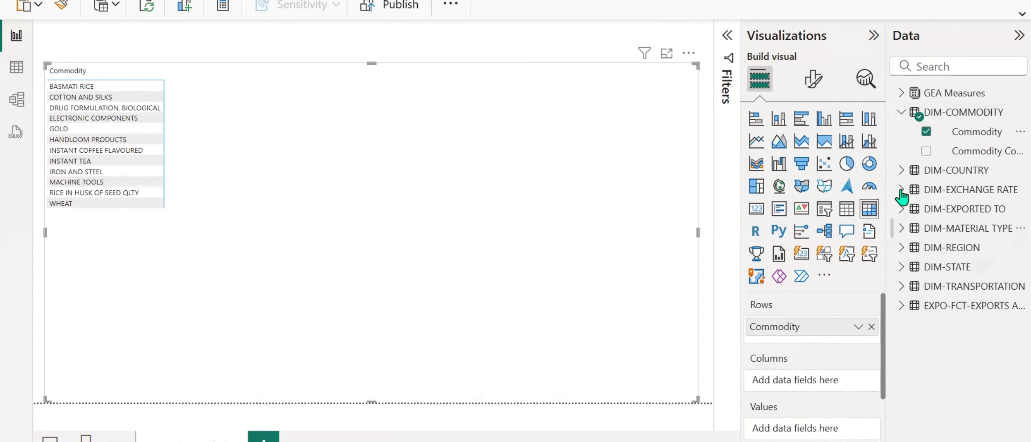
click(903, 94)
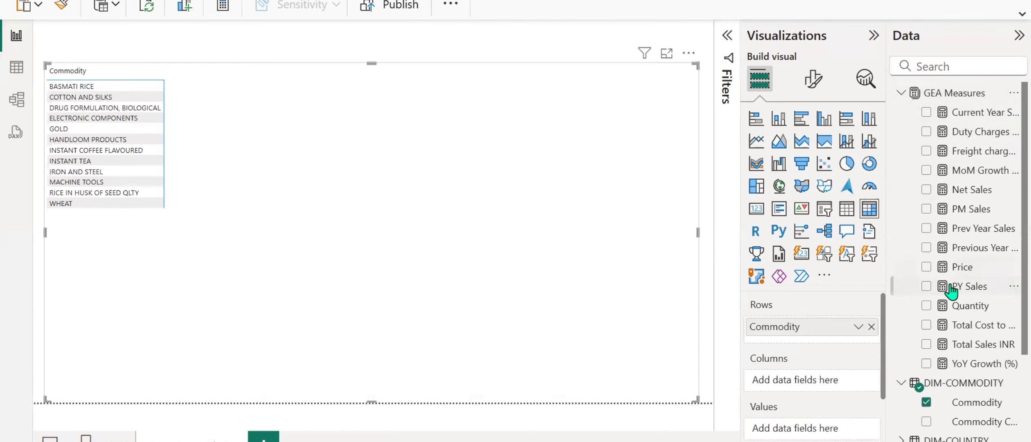
scroll(954, 293, down, 2)
drag(992, 246, 792, 428)
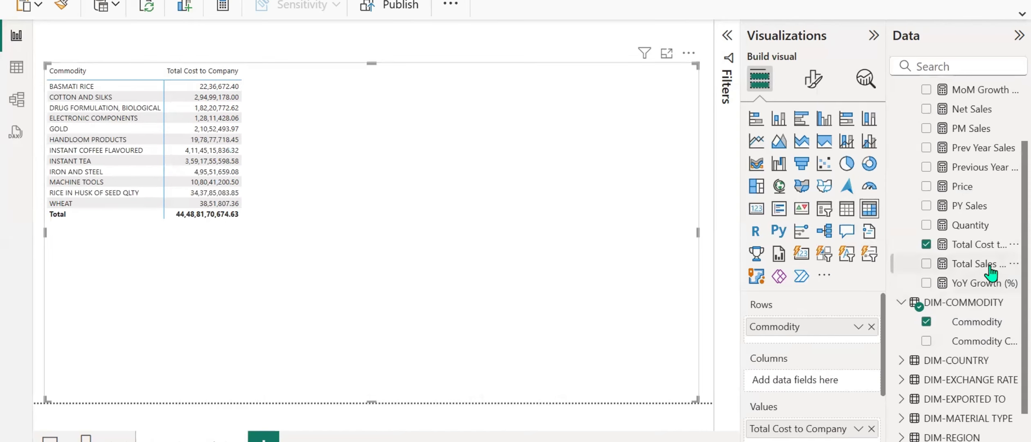
drag(989, 267, 834, 355)
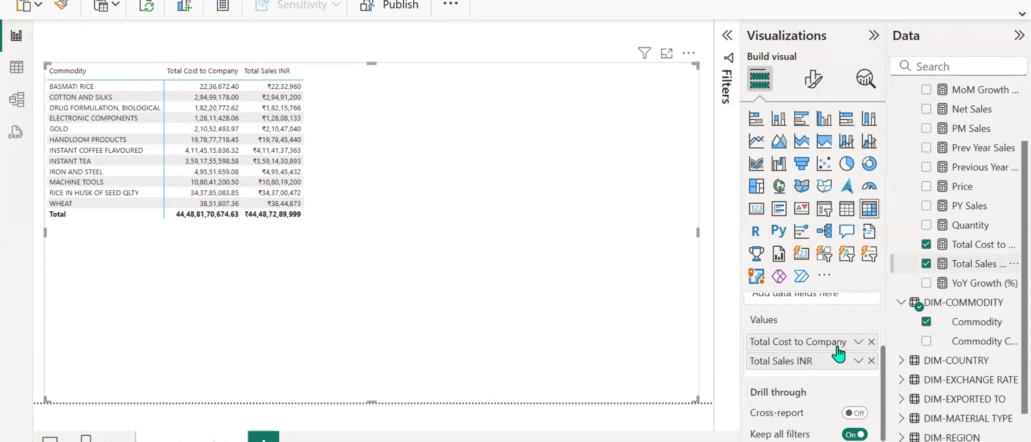
Add the Freight charges INR and Duty Charges INR measures to the matrix values.
scroll(924, 341, up, 3)
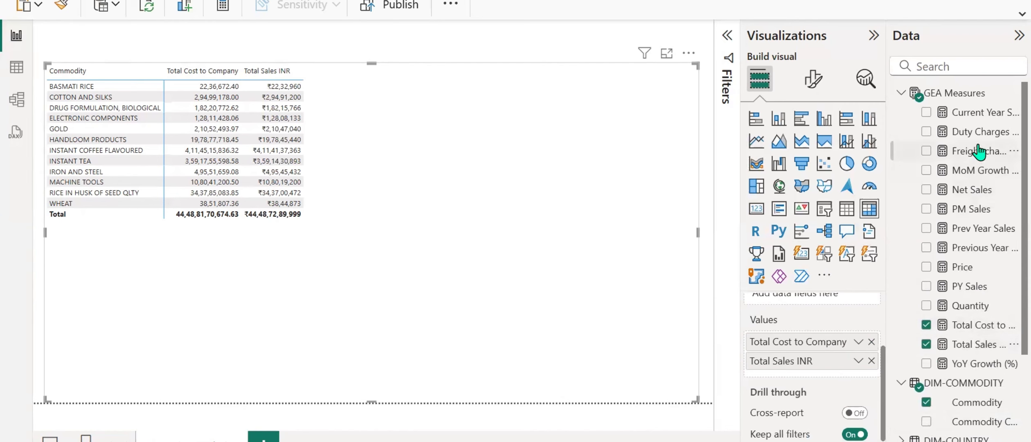
drag(978, 152, 818, 373)
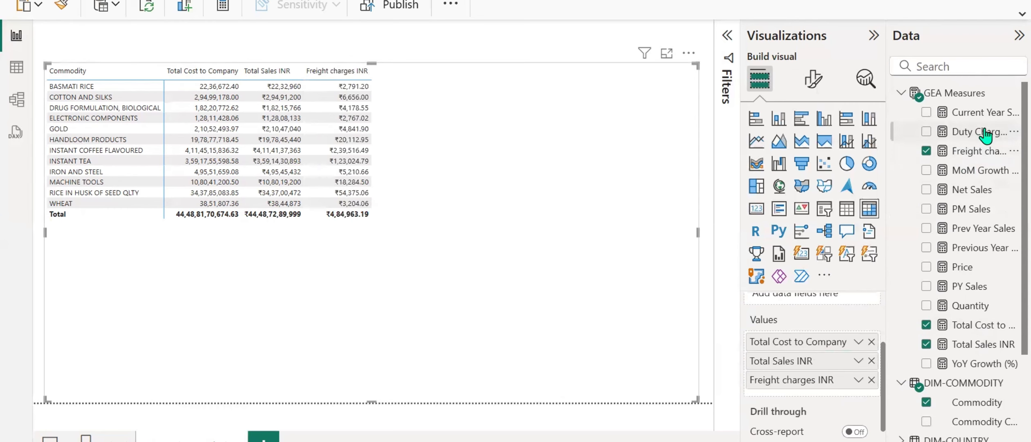
drag(978, 131, 815, 400)
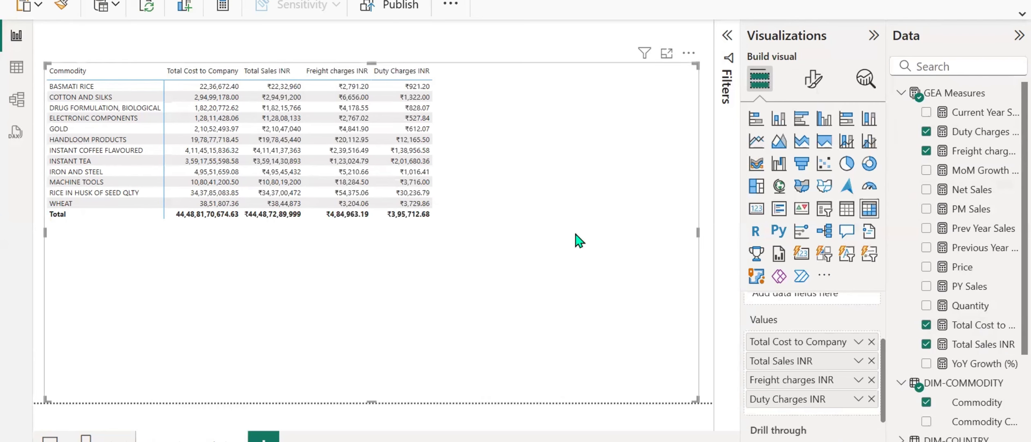
Rename the Net Sales measure to Gross Profit in its DAX formula.
click(977, 191)
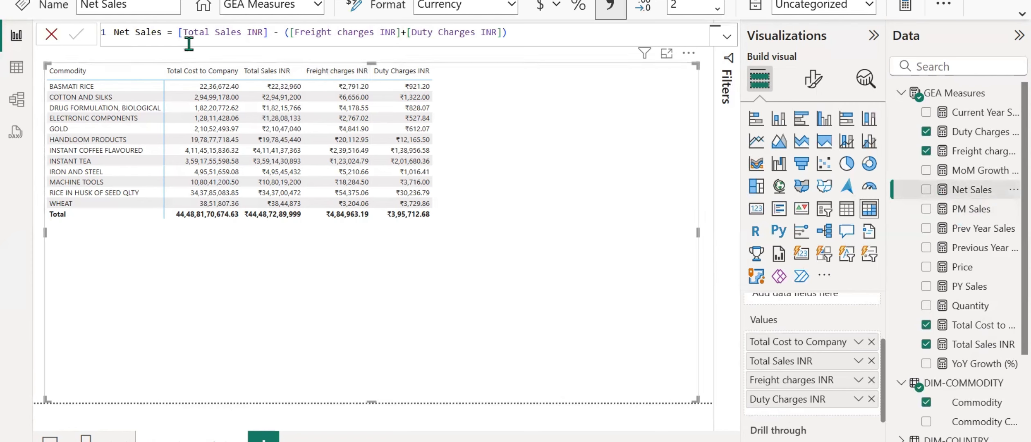
drag(161, 34, 102, 36)
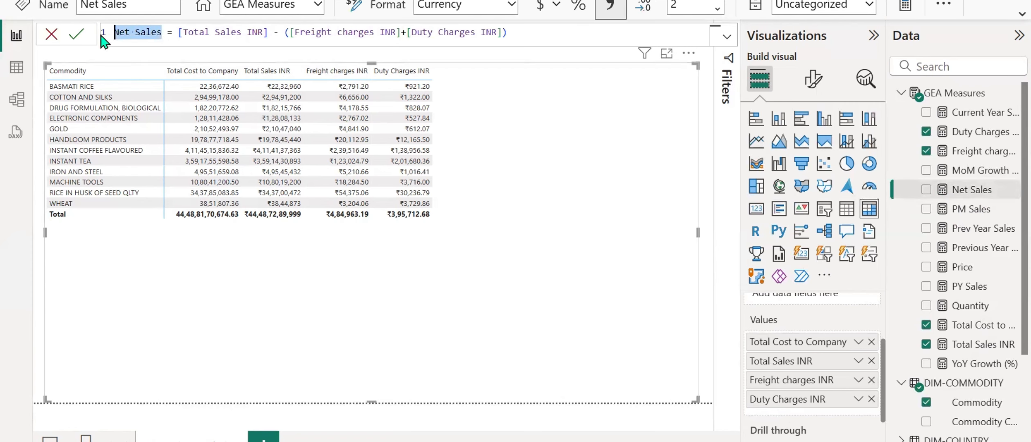
text(Gross Pro)
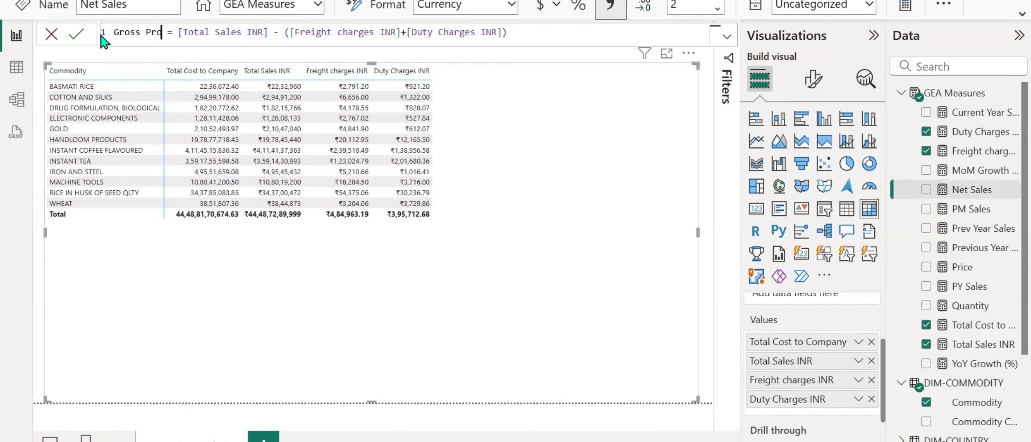
text(fit)
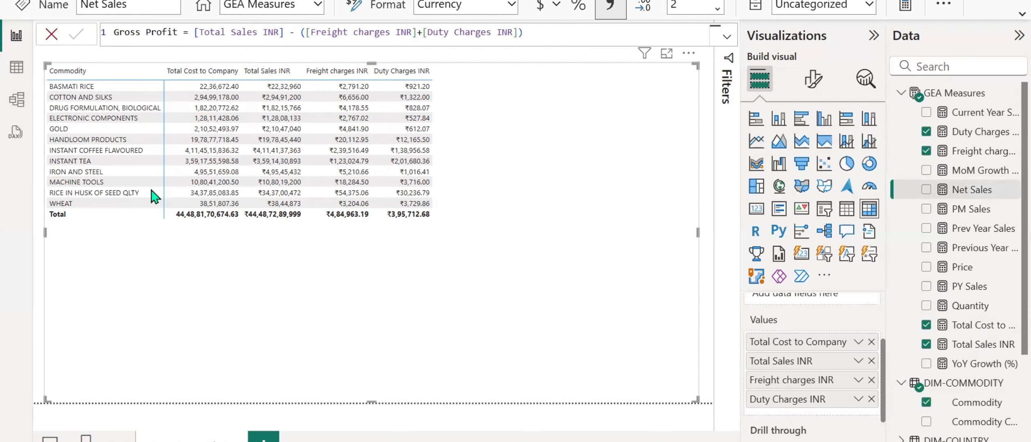
key(Return)
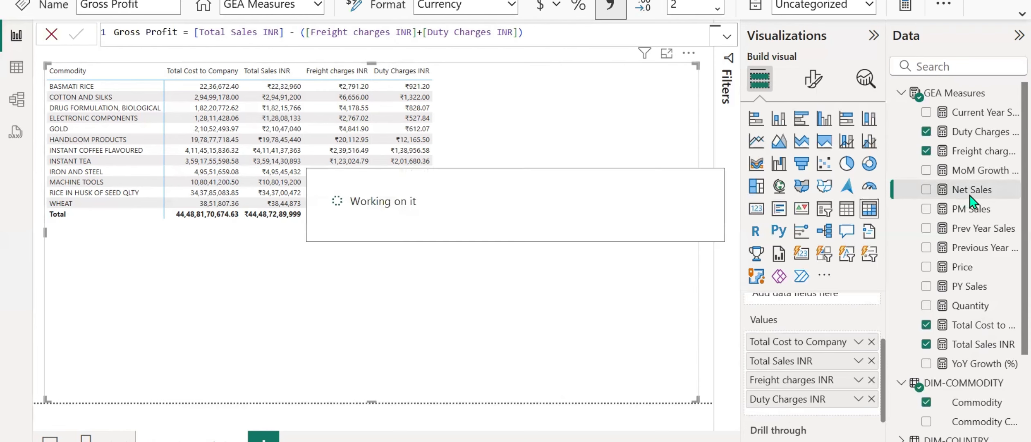
Add Gross Profit to the matrix values and reorder Freight charges INR and Duty Charges INR directly after Total Cost to Company.
drag(980, 179, 817, 377)
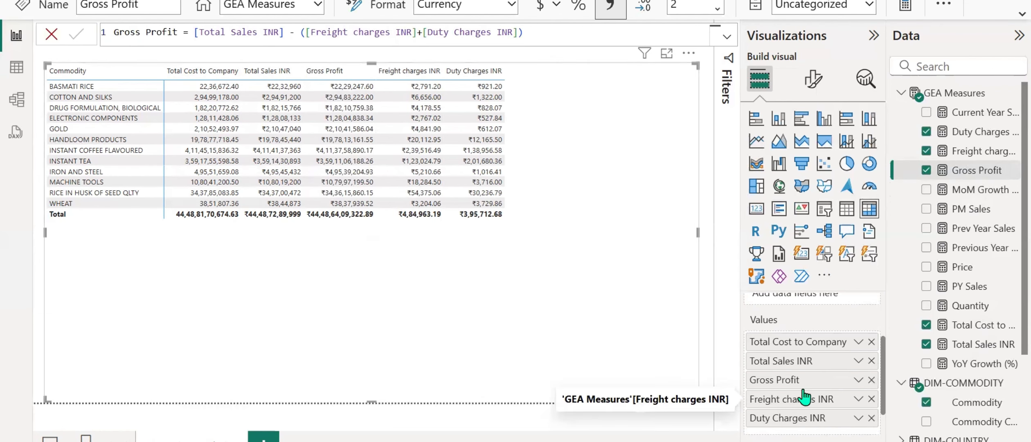
drag(796, 399, 804, 356)
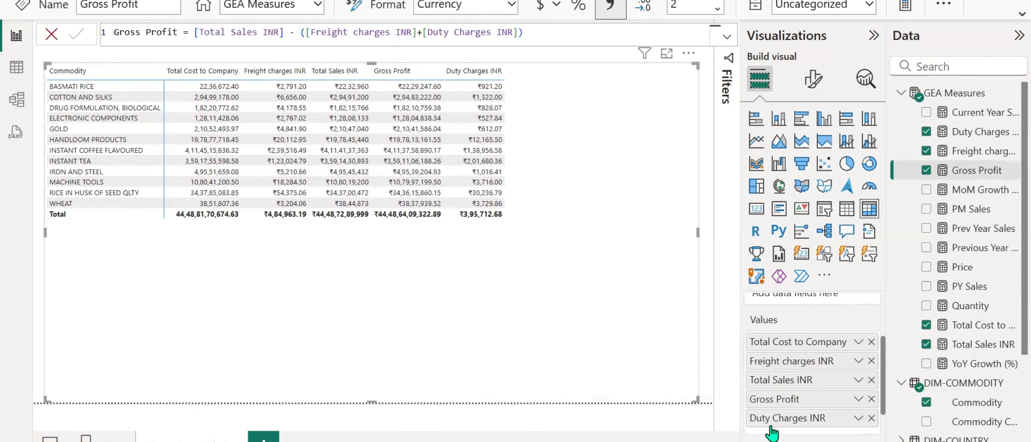
drag(773, 417, 773, 379)
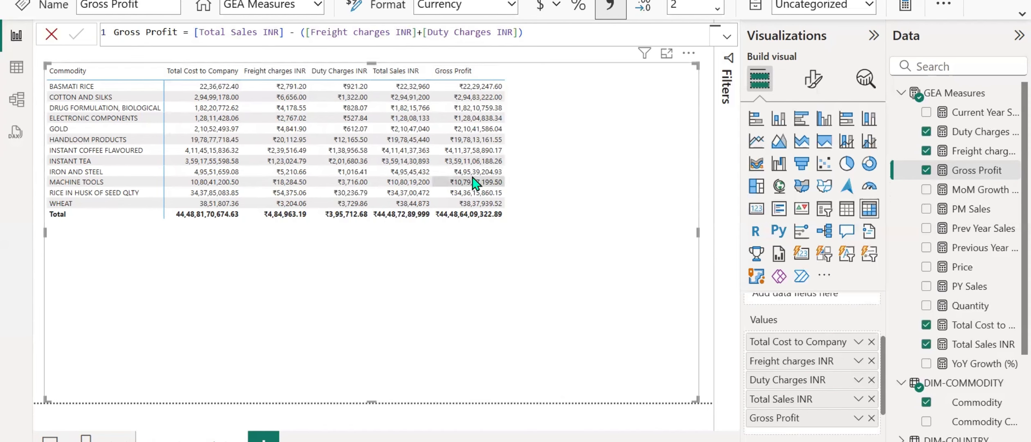
Split the matrix columns by the Year field from the EXPO-FCT-EXPORTS table.
scroll(773, 375, up, 3)
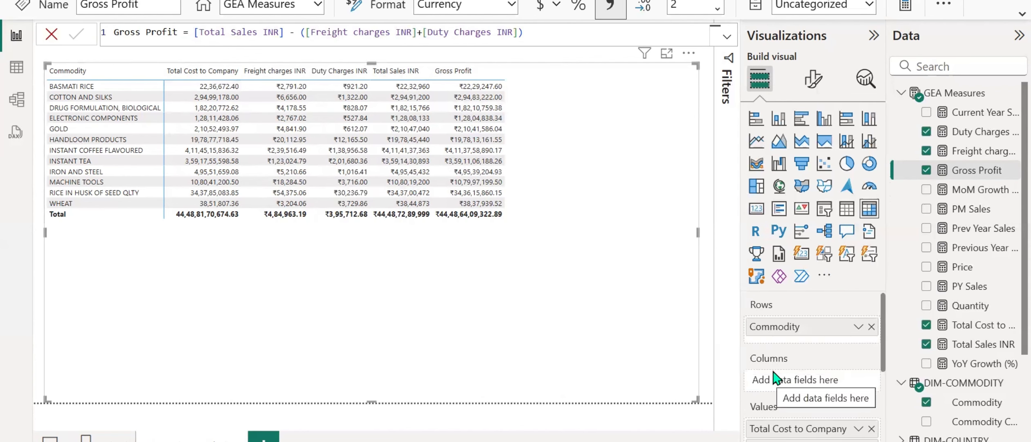
click(902, 94)
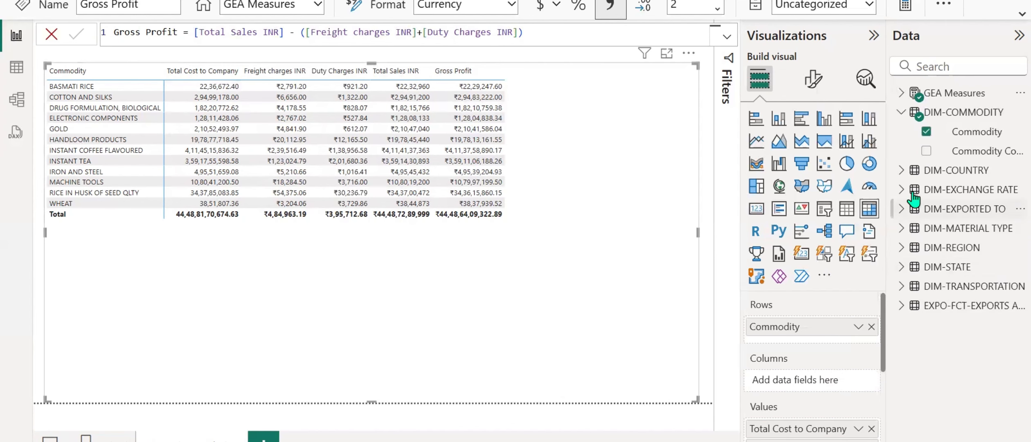
click(901, 306)
scroll(906, 303, down, 6)
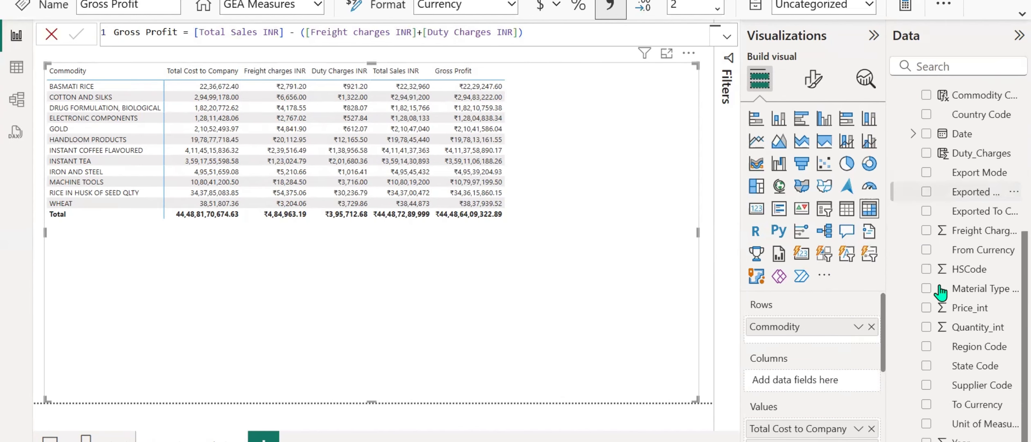
drag(953, 439, 802, 388)
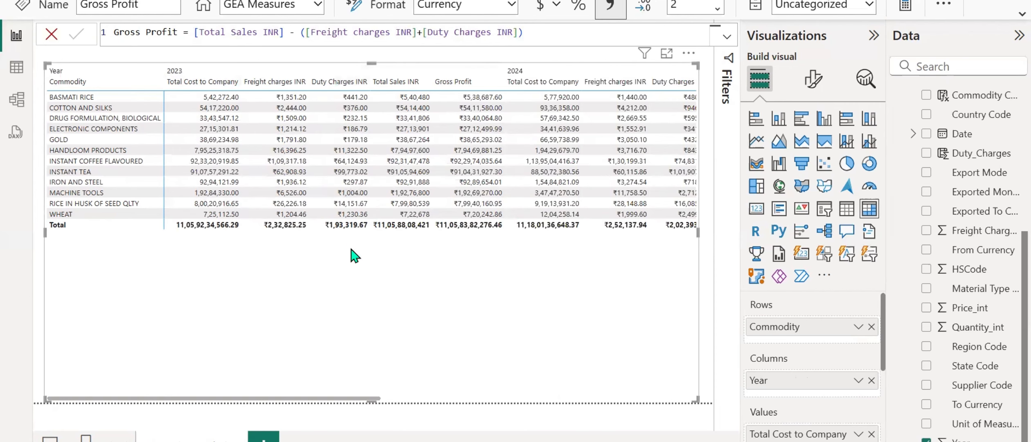
Review the matrix's 2023, 2024 and total columns, and collapse the expanded tables in the field list.
drag(356, 399, 709, 405)
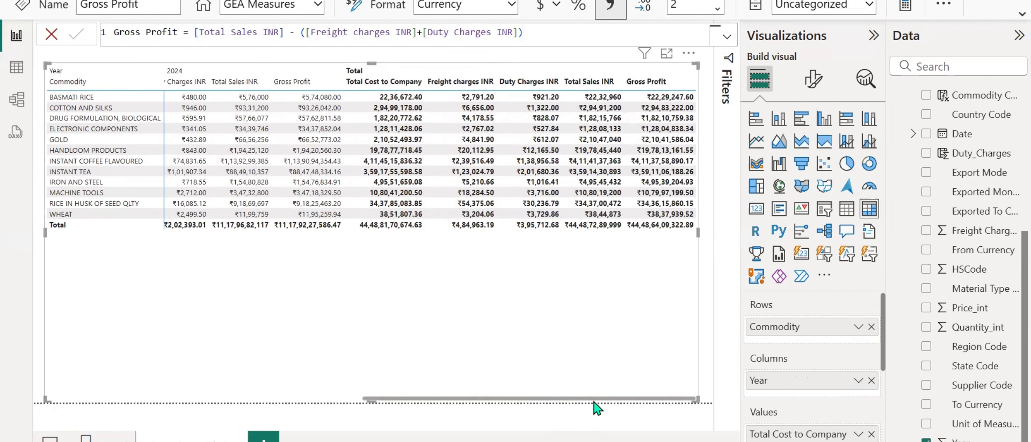
drag(589, 399, 231, 400)
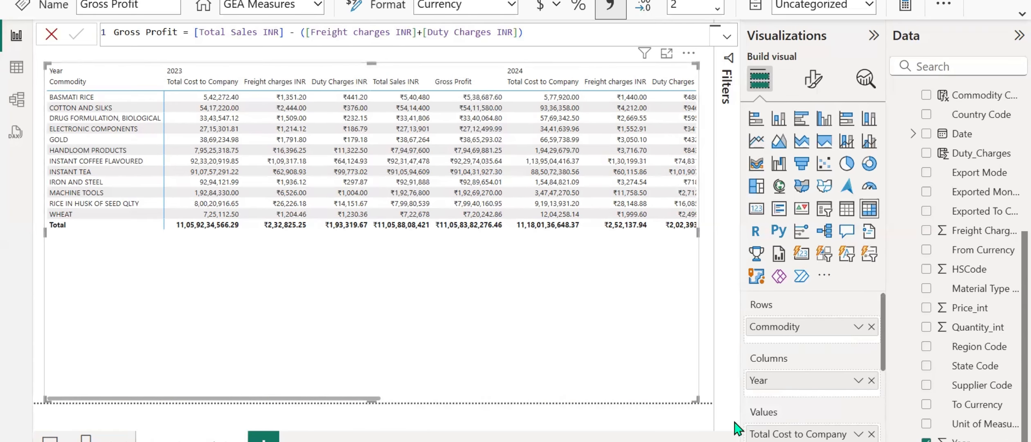
scroll(977, 289, up, 5)
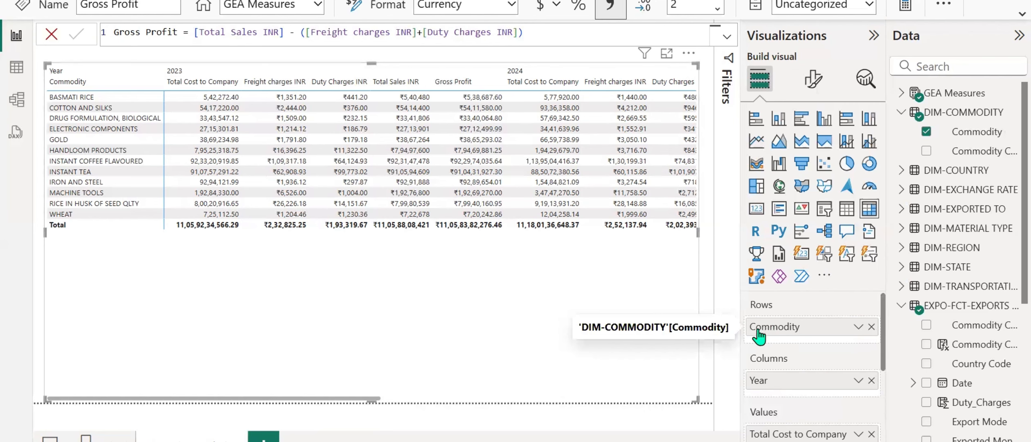
click(901, 112)
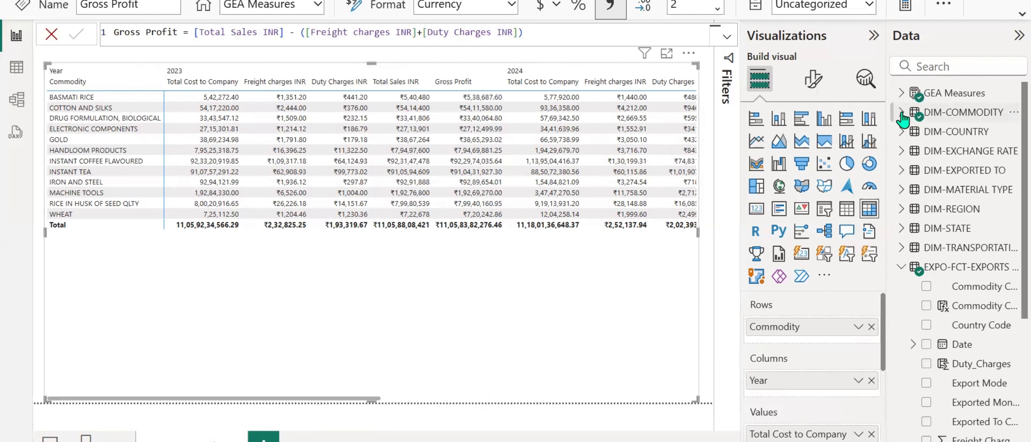
click(901, 266)
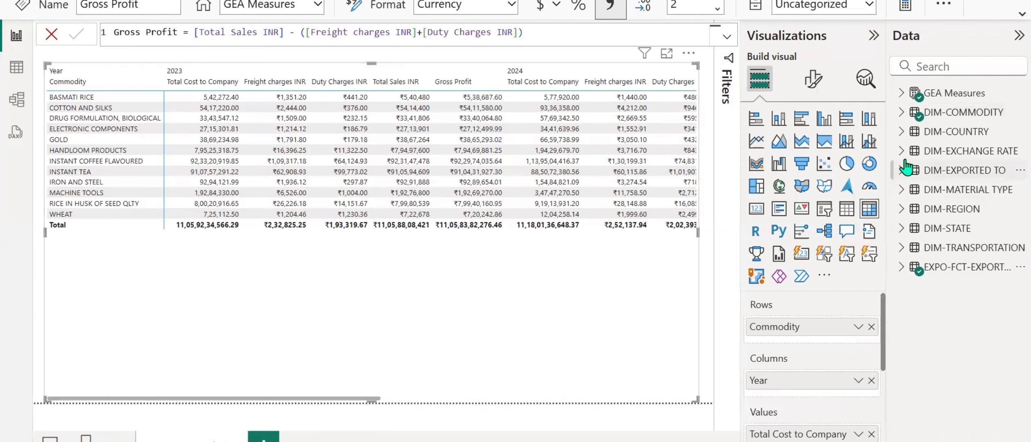
Add REGION DESCRIPTION from DIM-REGION below Commodity in the matrix rows, rename it Region, and expand all rows one level.
click(901, 210)
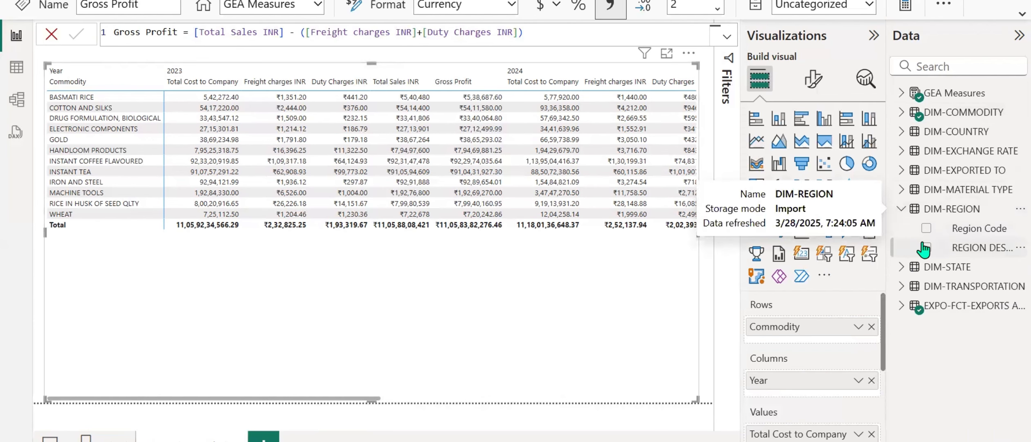
drag(998, 252, 837, 343)
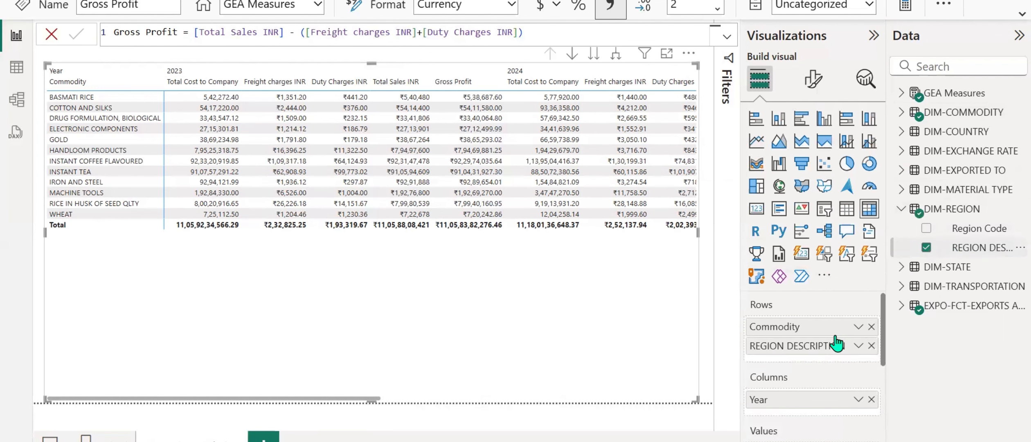
double_click(804, 347)
text(Region)
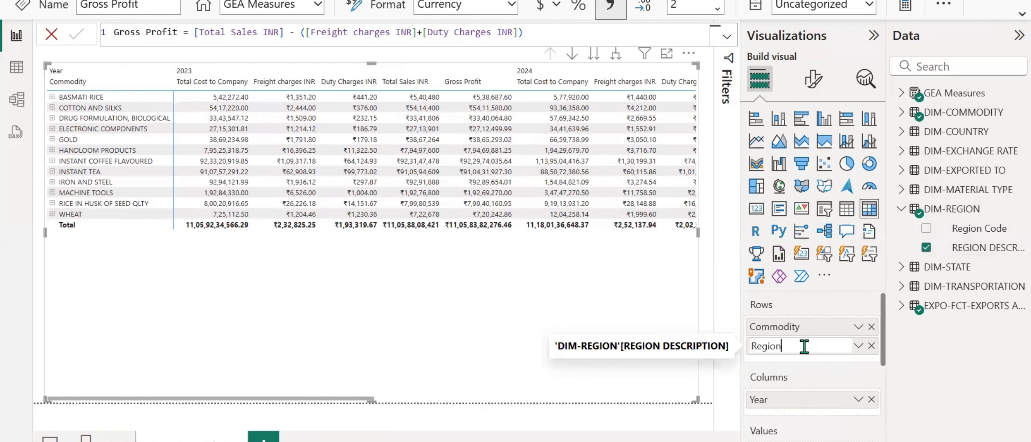
key(Return)
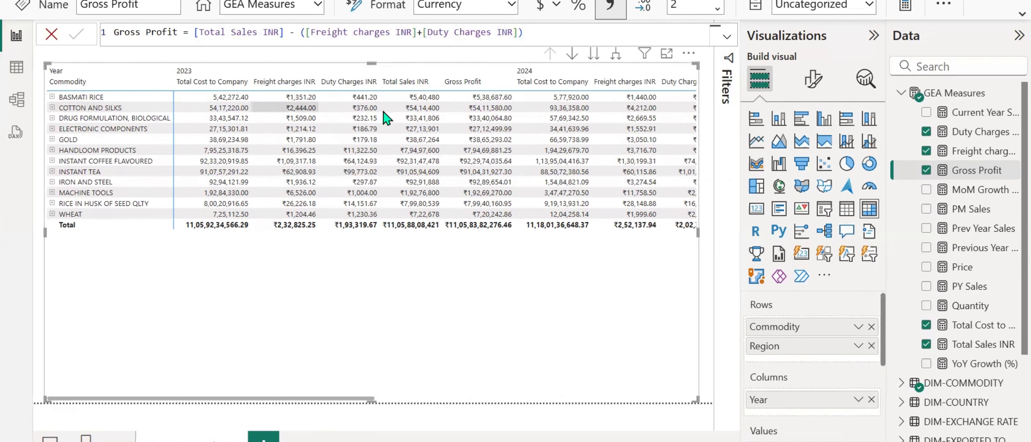
click(616, 56)
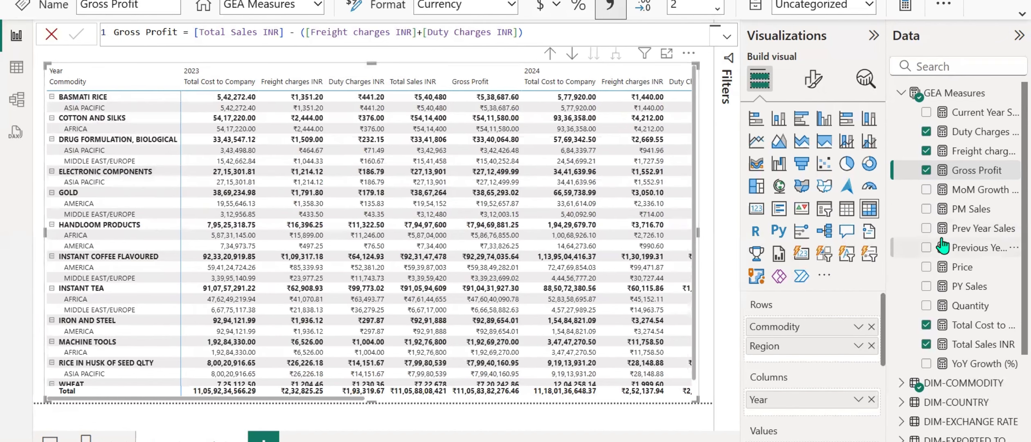
Add COUNTRY DESCRIPTION from DIM-COUNTRY below Region in the matrix rows, rename it Country, and expand all rows to that level.
click(902, 93)
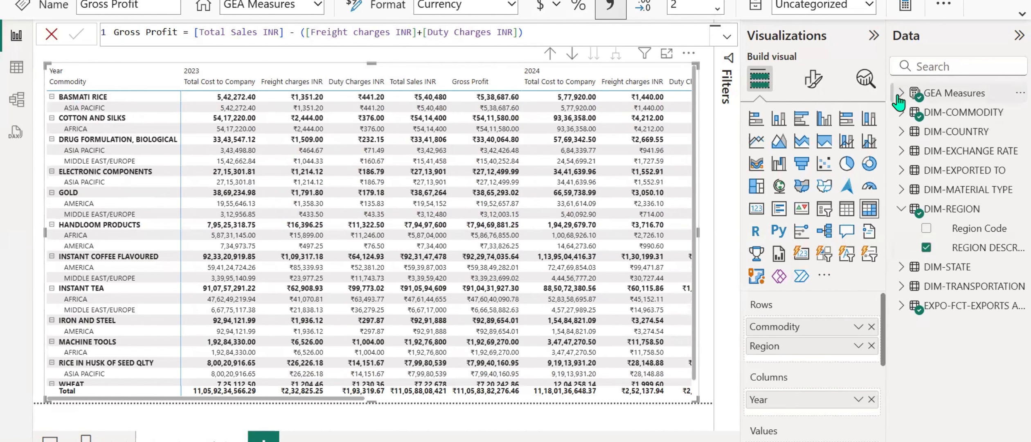
click(898, 132)
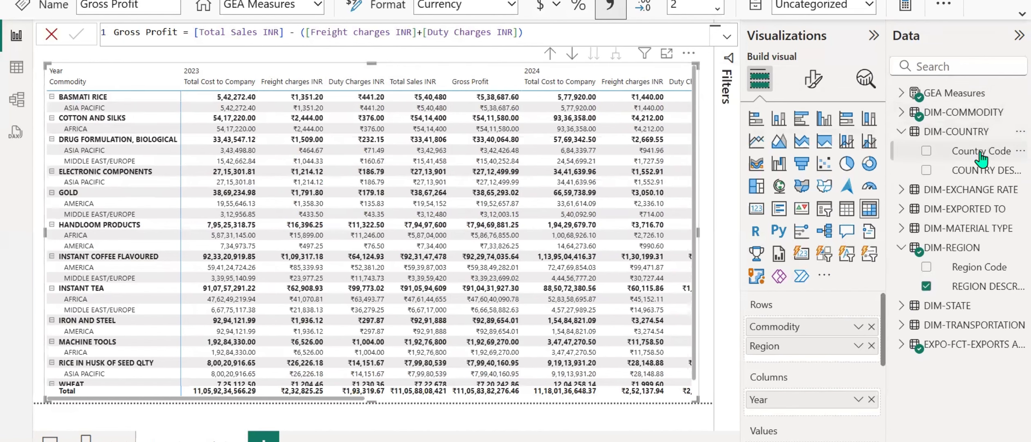
drag(986, 171, 833, 364)
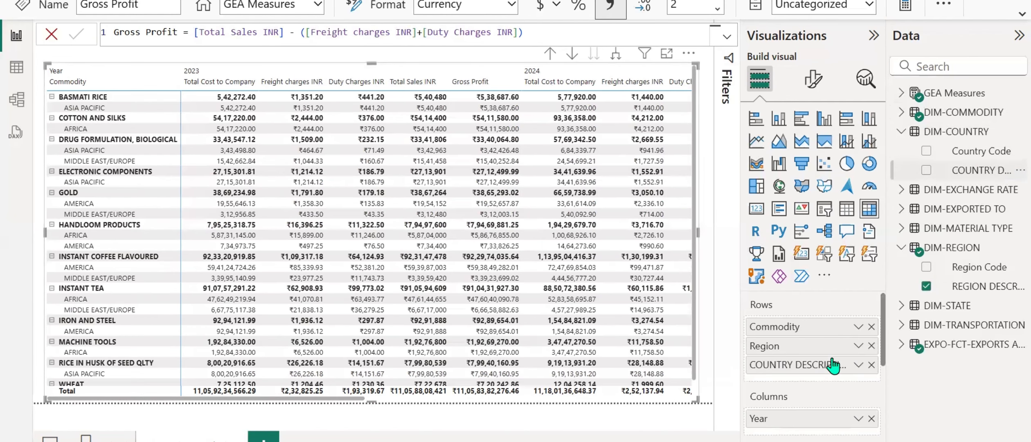
double_click(796, 368)
text(Country)
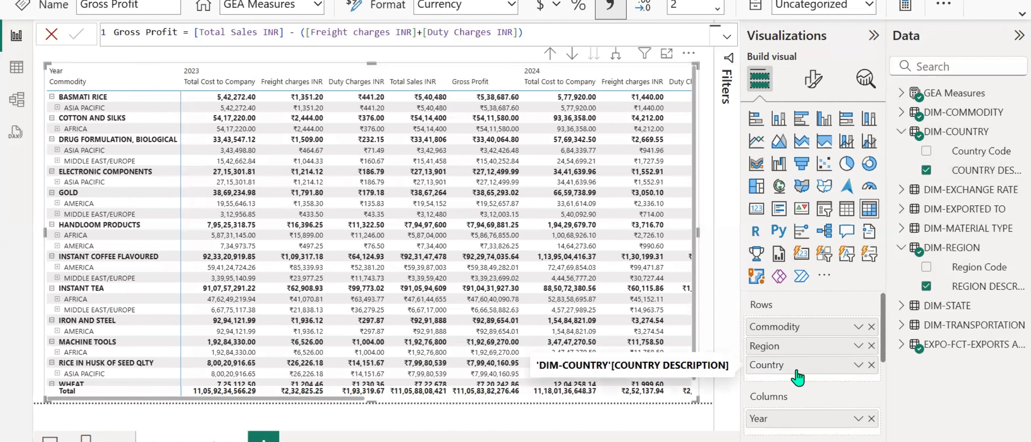
key(Return)
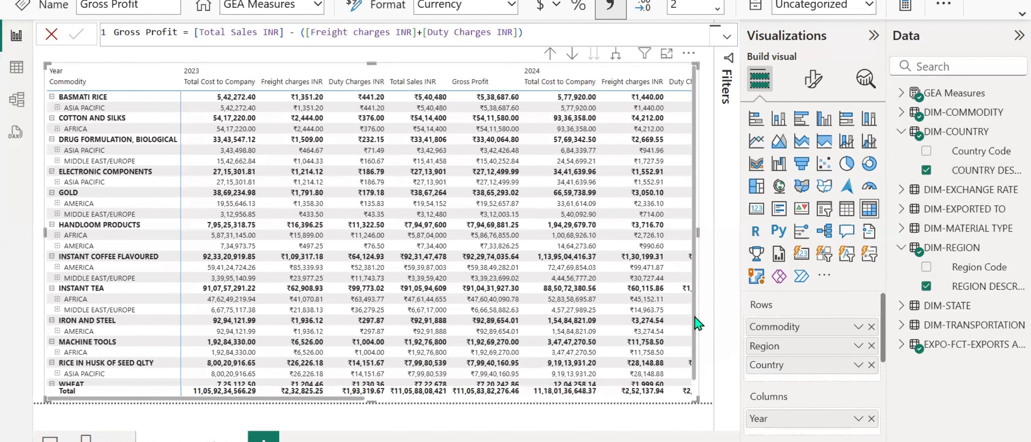
click(616, 57)
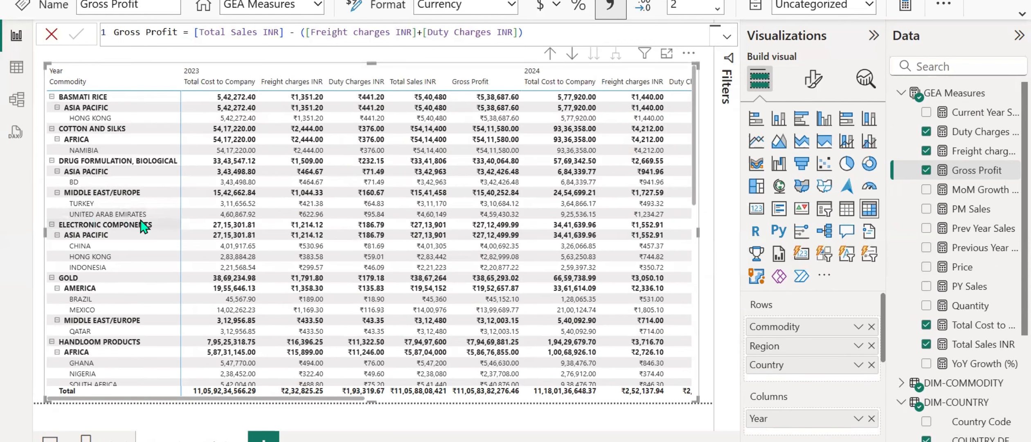
Set the matrix layout to Tabular and look through the commodity, region and country rows.
click(810, 91)
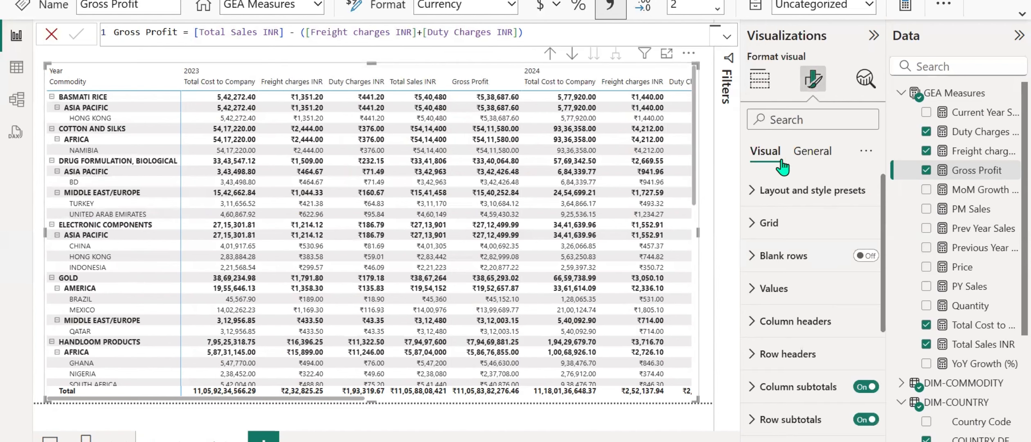
click(752, 192)
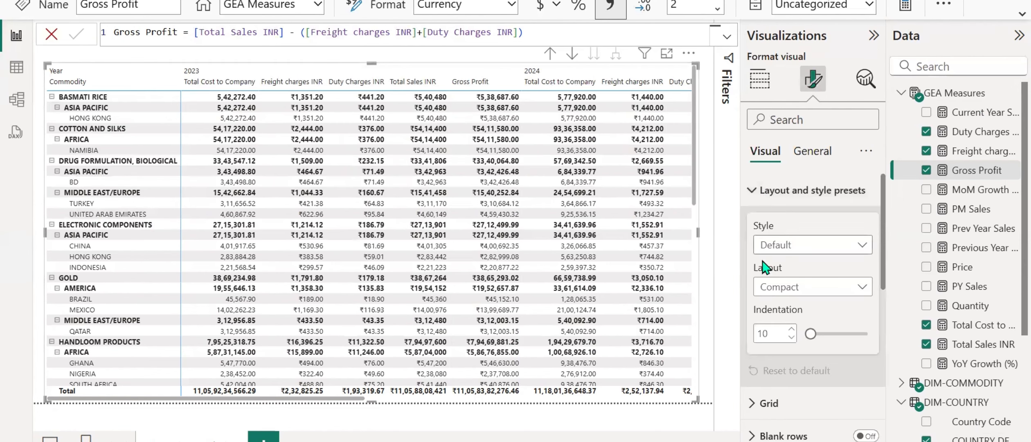
click(771, 287)
click(775, 344)
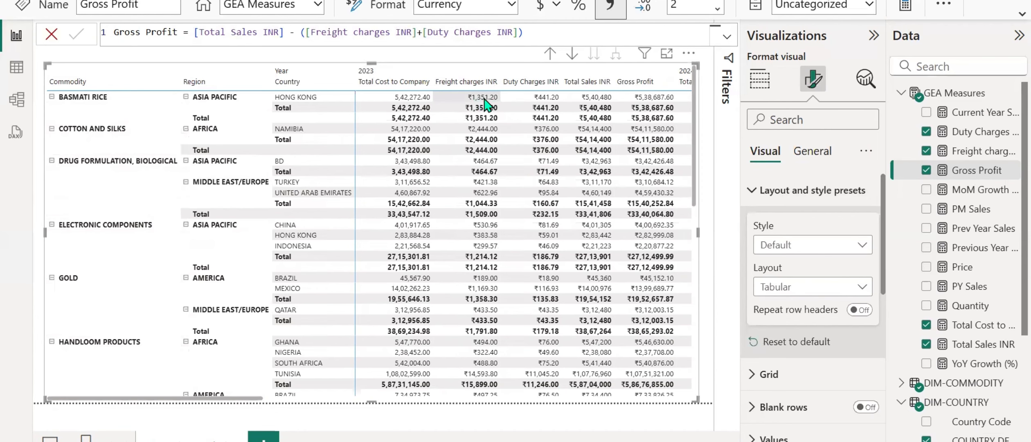
scroll(485, 106, down, 3)
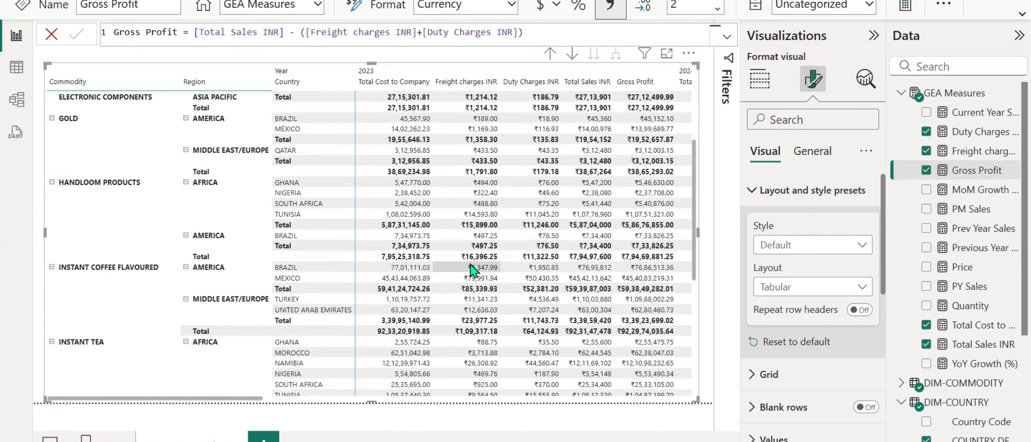
scroll(472, 270, up, 3)
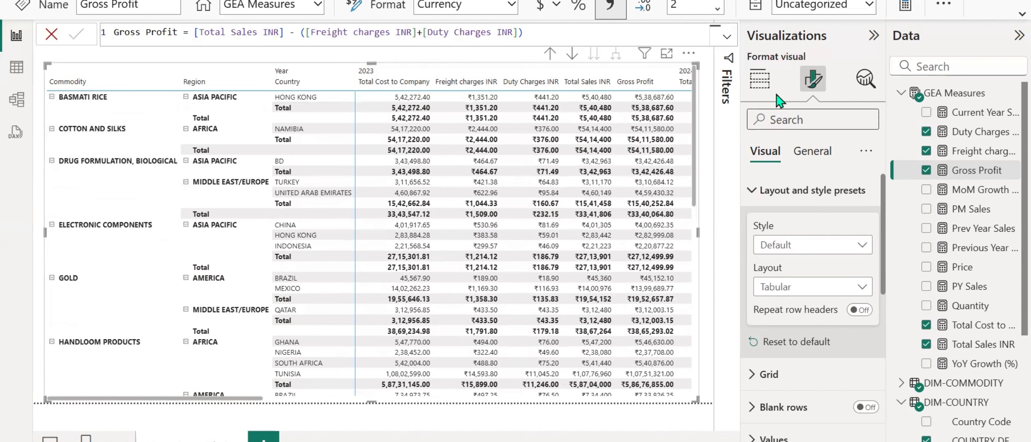
click(761, 87)
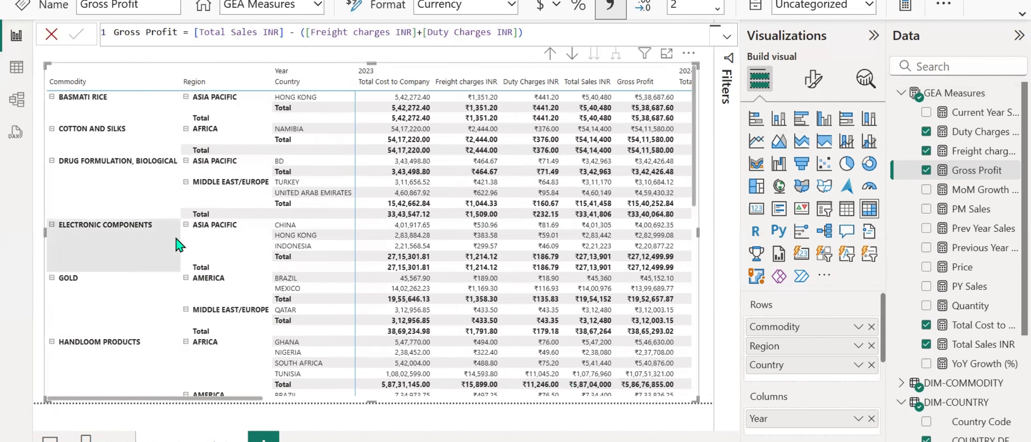
Drill the matrix up one level and collapse its remaining region rows to the Commodity level.
click(546, 55)
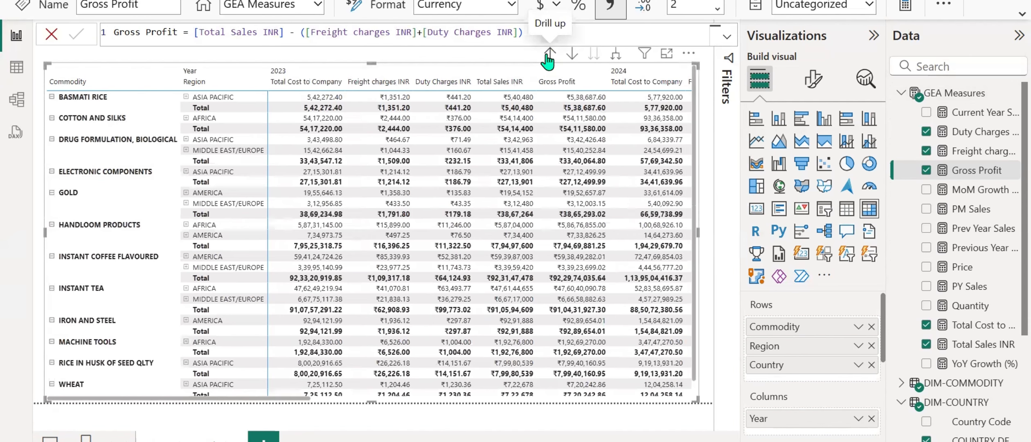
right_click(233, 100)
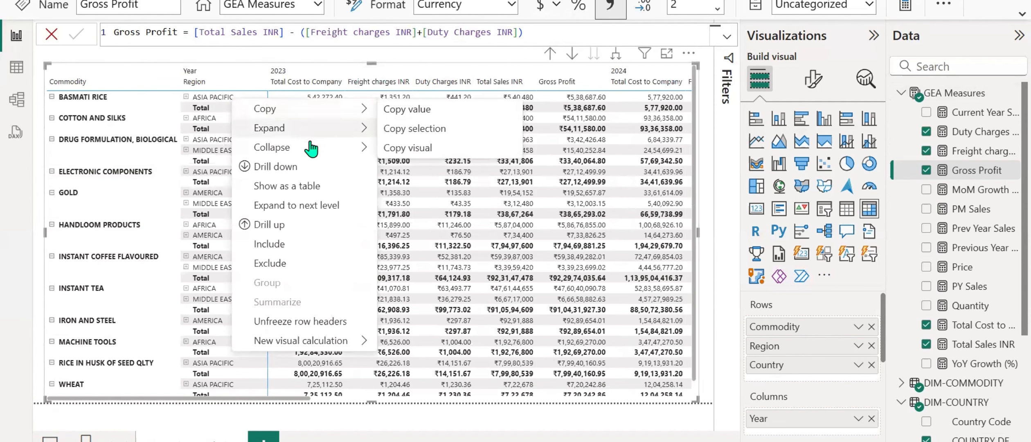
mouse_move(310, 150)
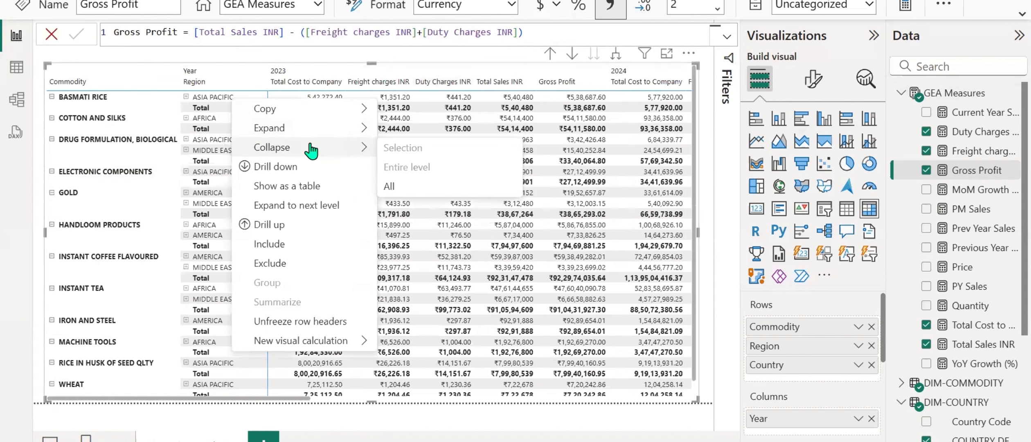
click(394, 168)
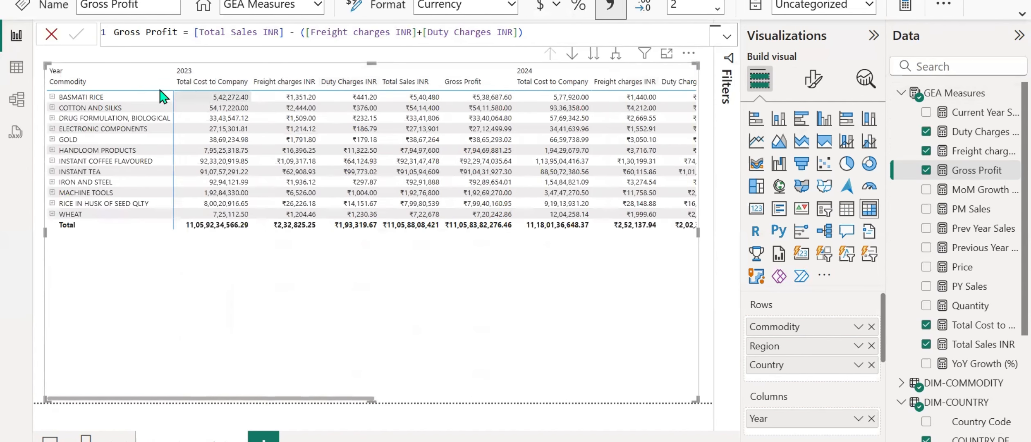
Expand only the BASMATI RICE row, and expand the entire Commodity level to show the regions.
right_click(100, 99)
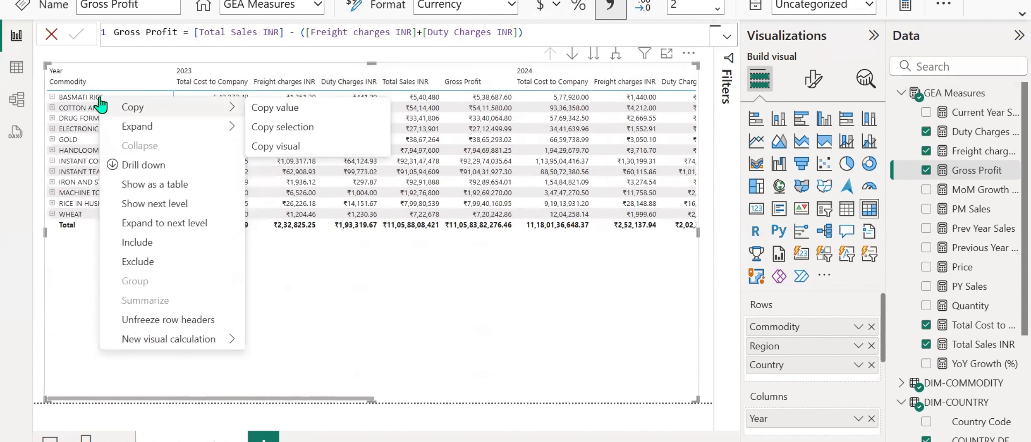
mouse_move(205, 133)
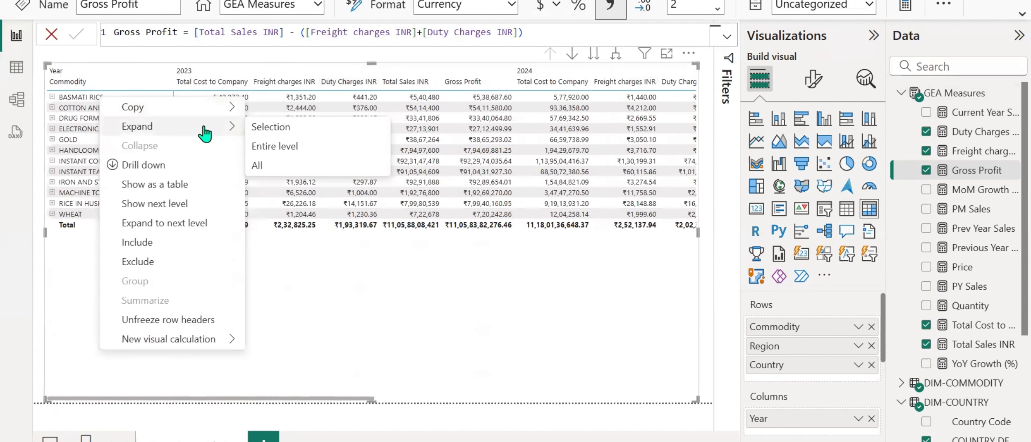
click(282, 127)
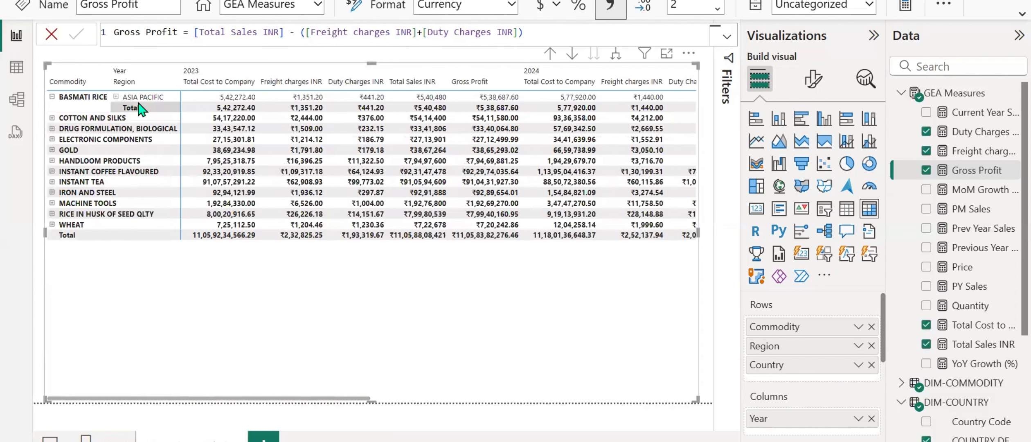
right_click(78, 123)
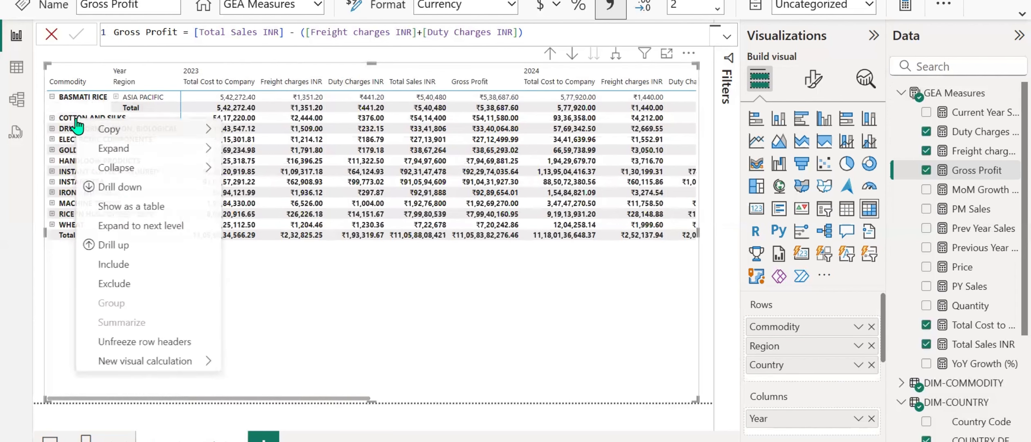
mouse_move(204, 148)
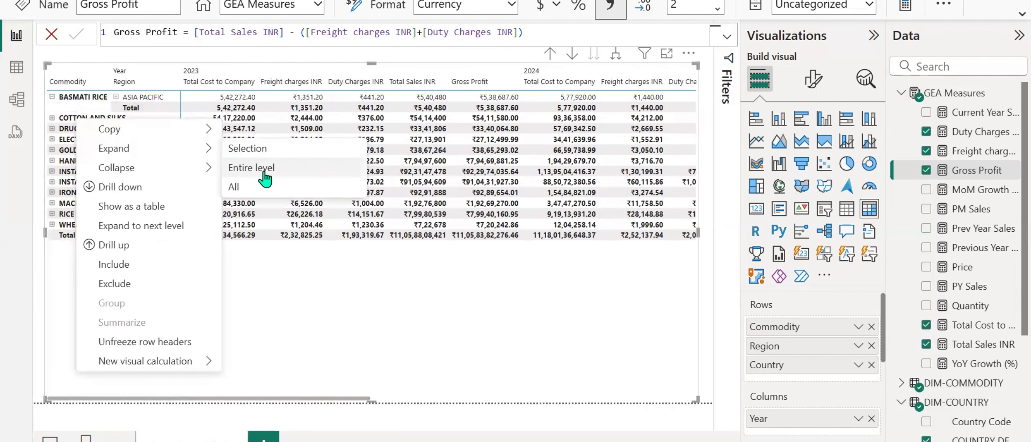
click(265, 171)
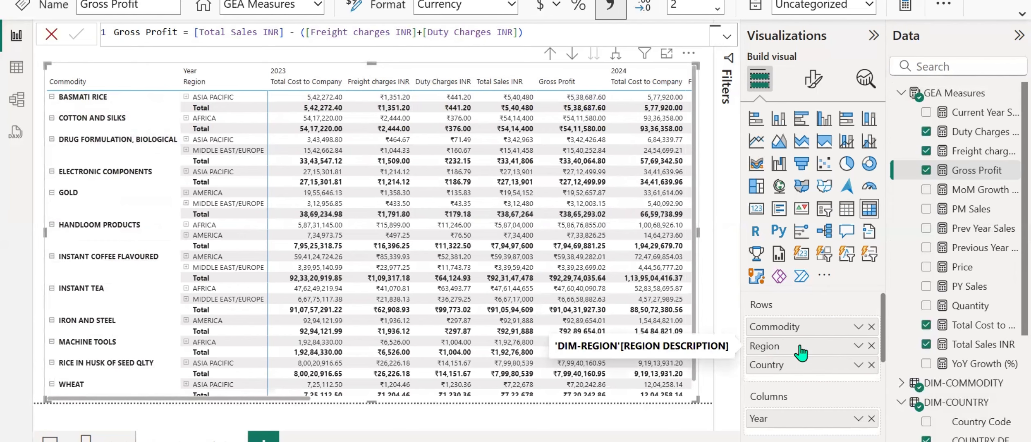
Bring up the full set of modeling commands and drill the matrix up to the Commodity level.
click(709, 223)
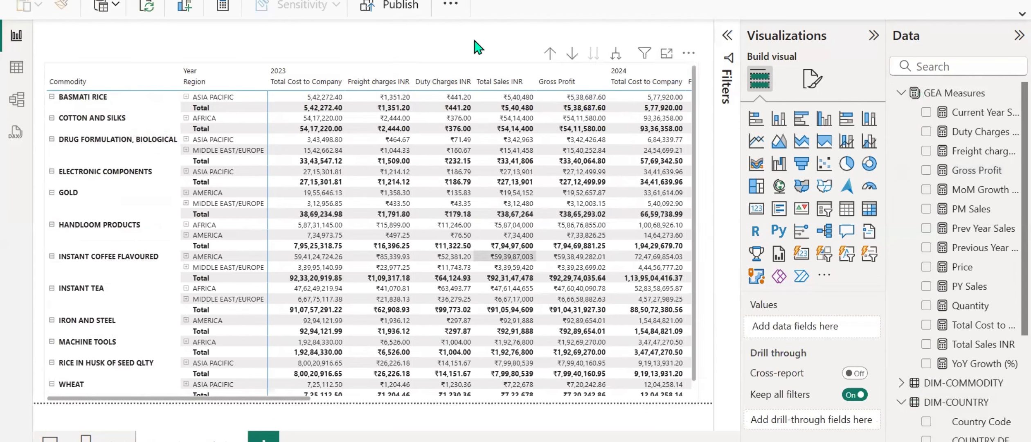
click(1021, 13)
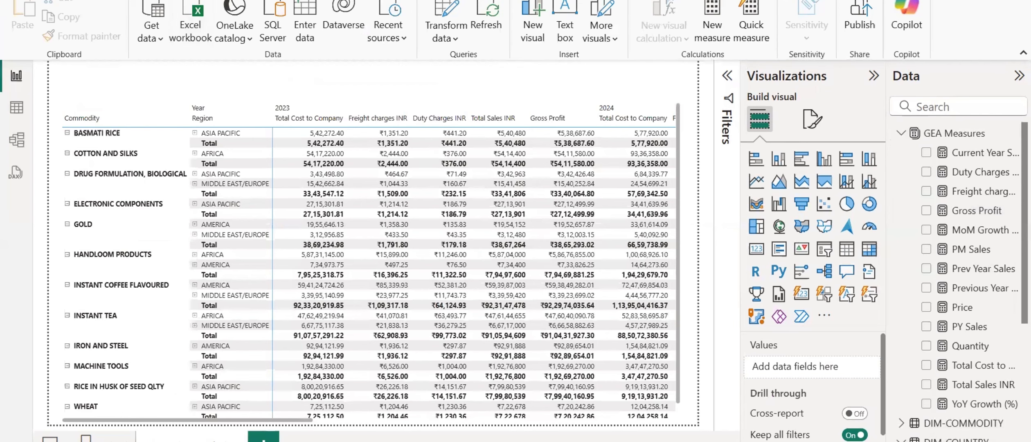
click(152, 0)
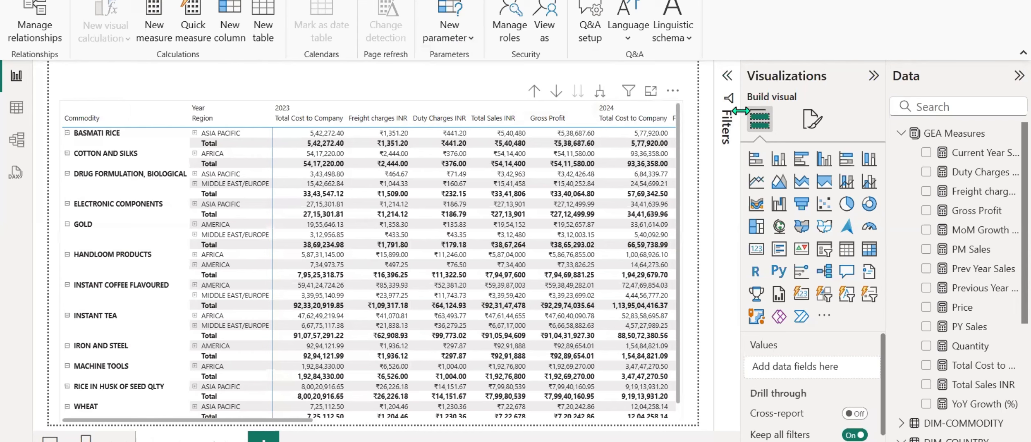
click(679, 133)
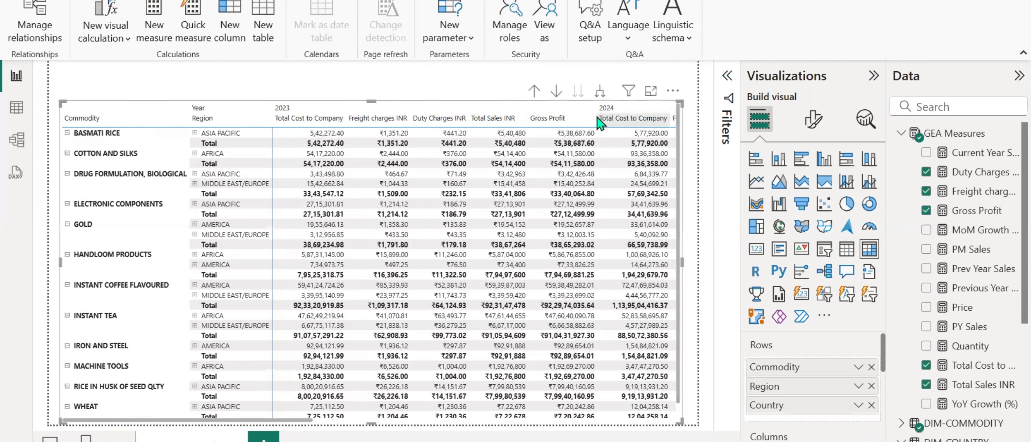
click(534, 91)
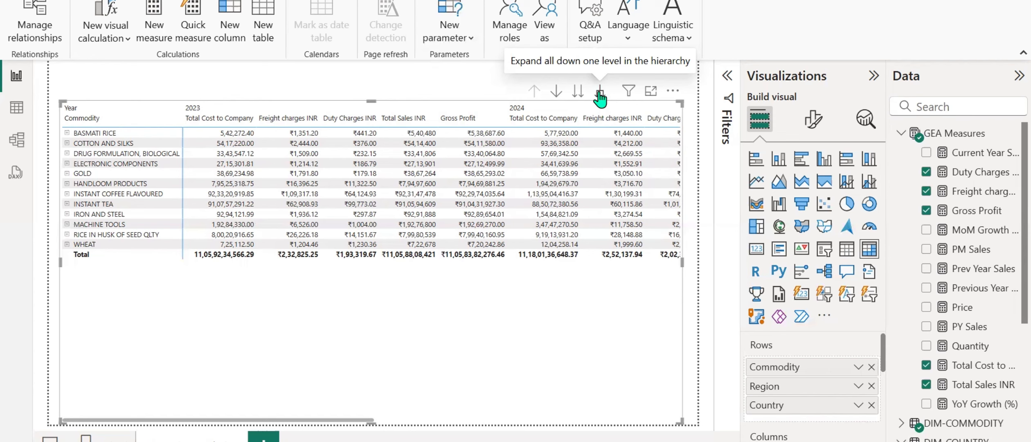
Start a new fields parameter and name it Row Parameter.
click(438, 39)
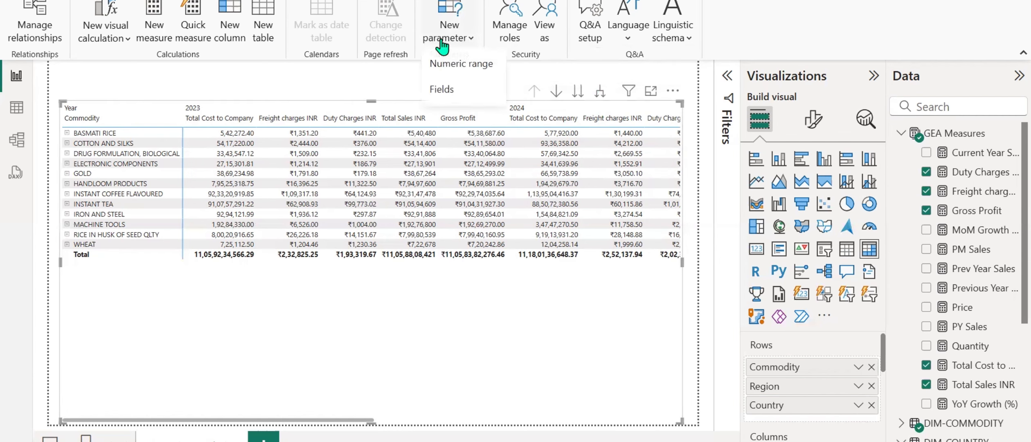
click(443, 90)
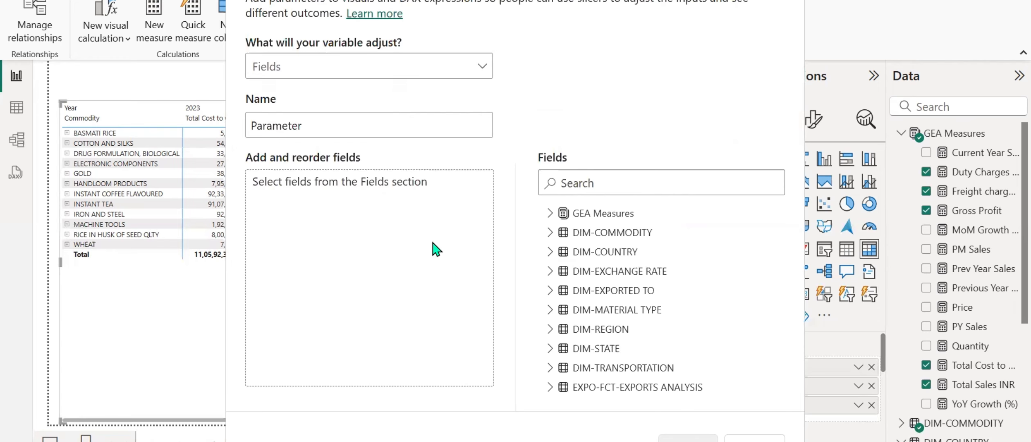
double_click(318, 124)
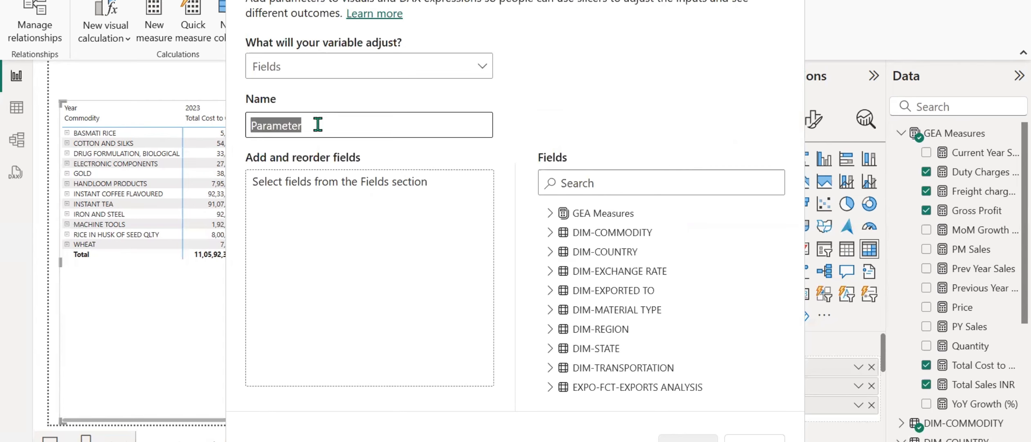
key(BackSpace)
text(Row )
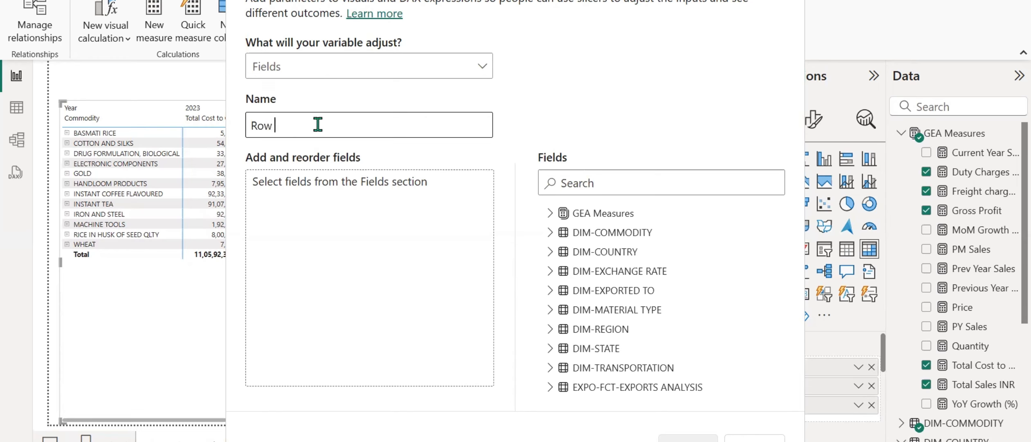
text(Parameter)
Add Commodity, REGION DESCRIPTION and COUNTRY DESCRIPTION from their dimension tables to the parameter's field list.
click(550, 234)
click(575, 251)
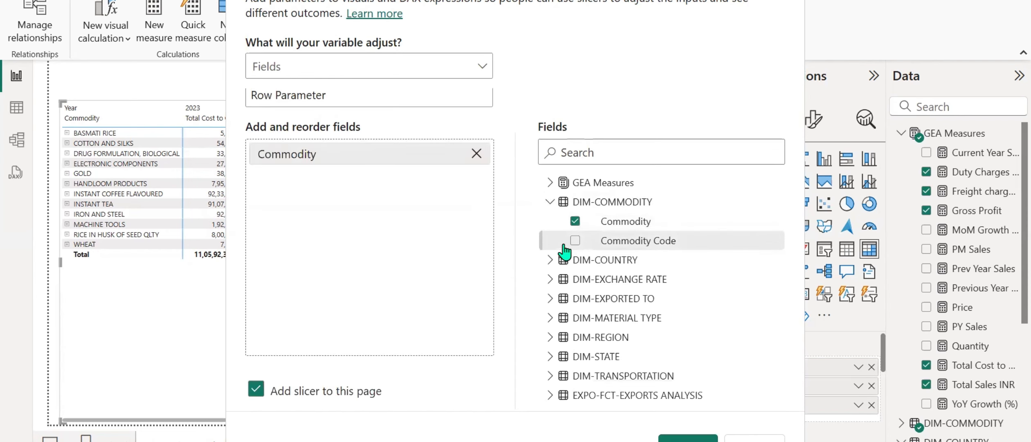
click(550, 202)
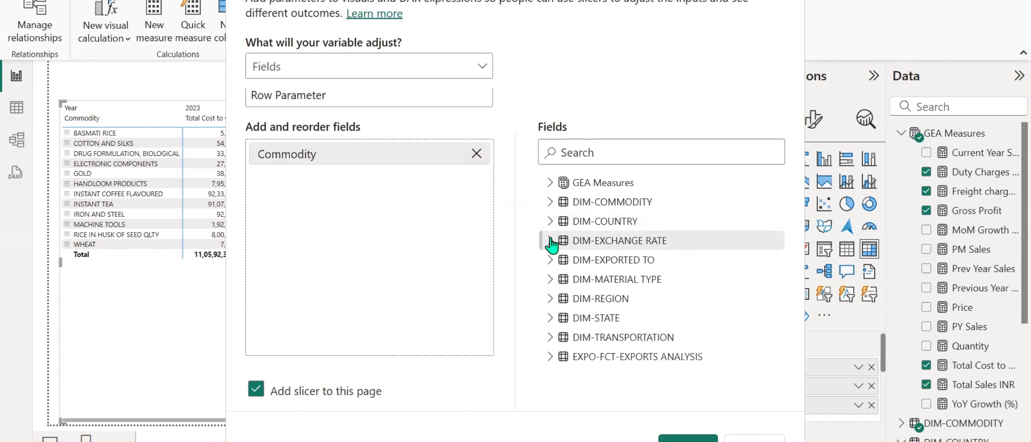
click(550, 299)
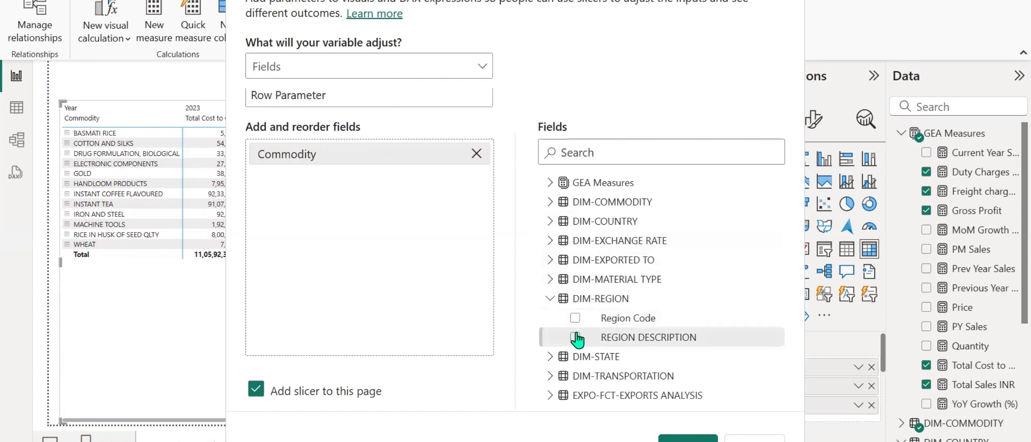
click(574, 336)
click(551, 299)
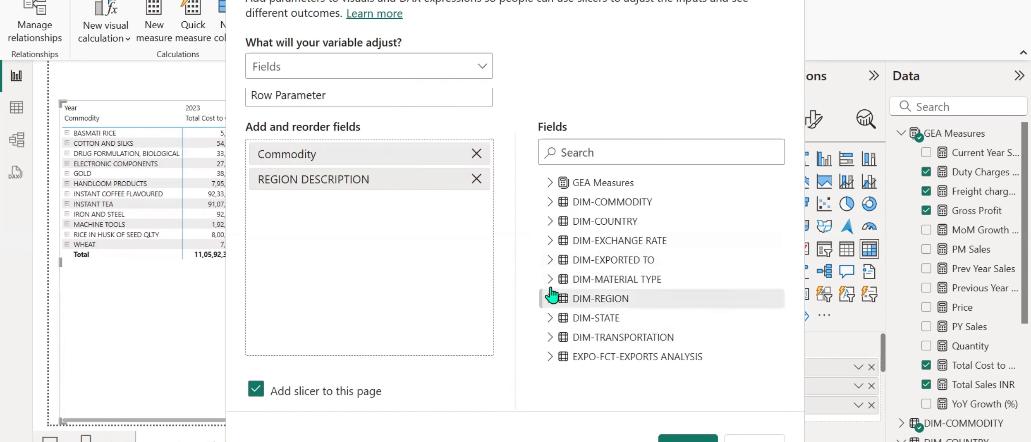
click(550, 222)
click(575, 259)
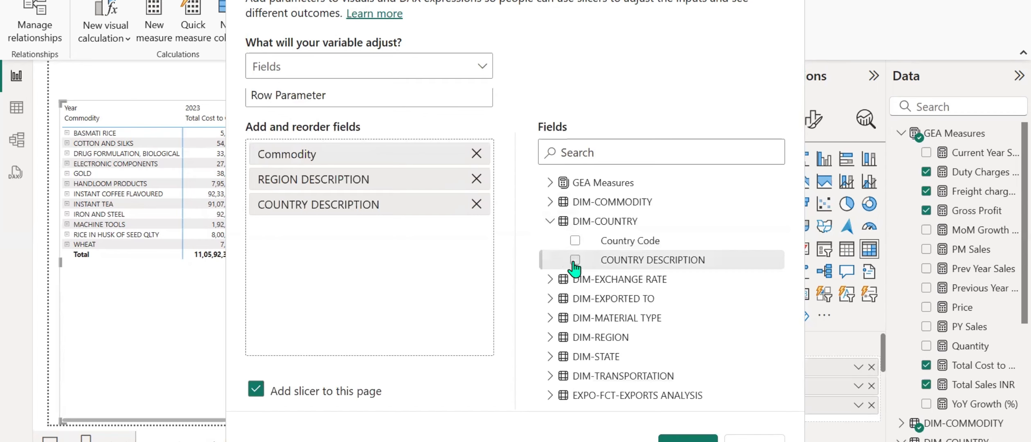
click(550, 222)
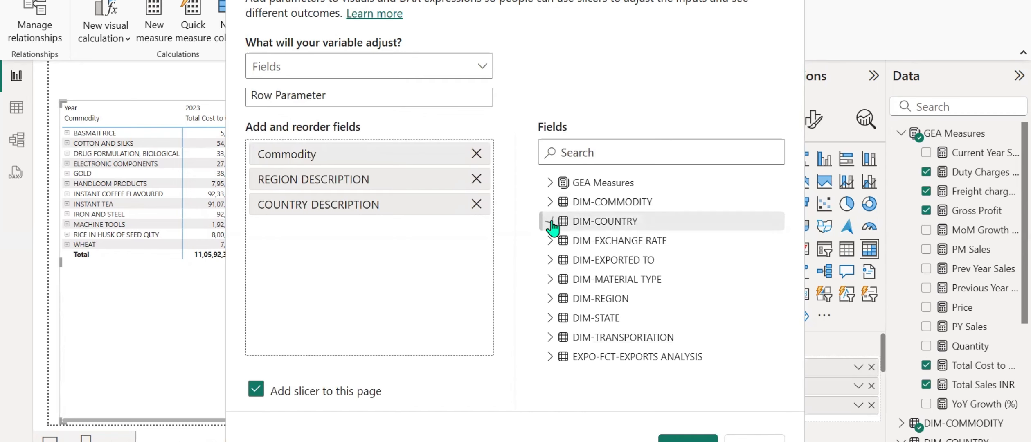
Add EXPORTED TO DESCRIPTION and Material Type to the parameter's field list.
click(550, 260)
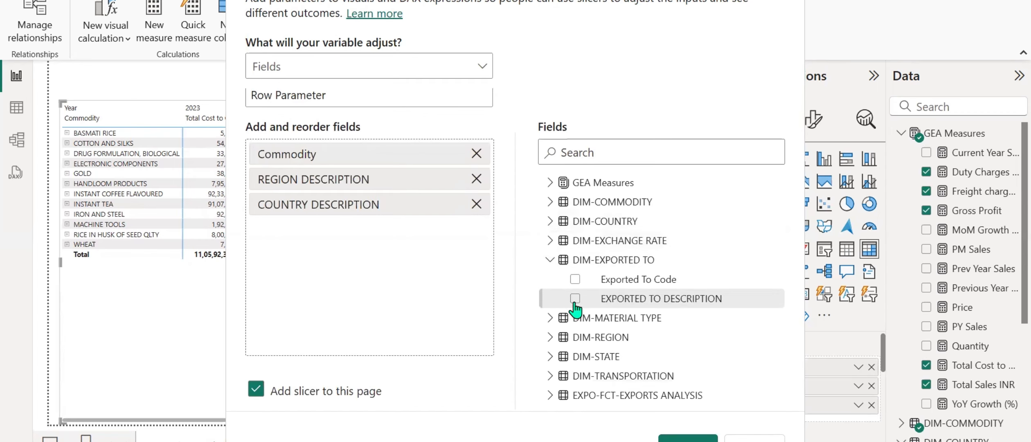
click(554, 298)
click(550, 260)
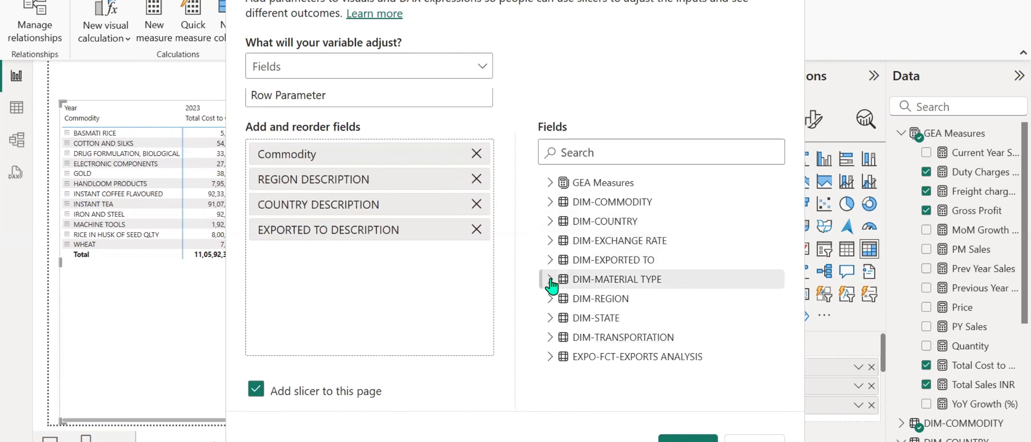
click(551, 279)
click(576, 319)
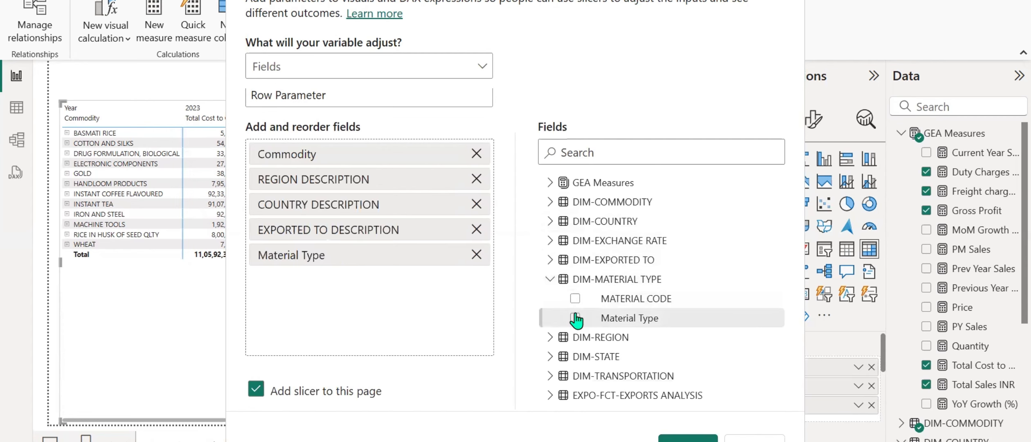
click(550, 280)
Add STATE DESCRIPTION and Export Mode Description to the parameter's field list.
click(550, 318)
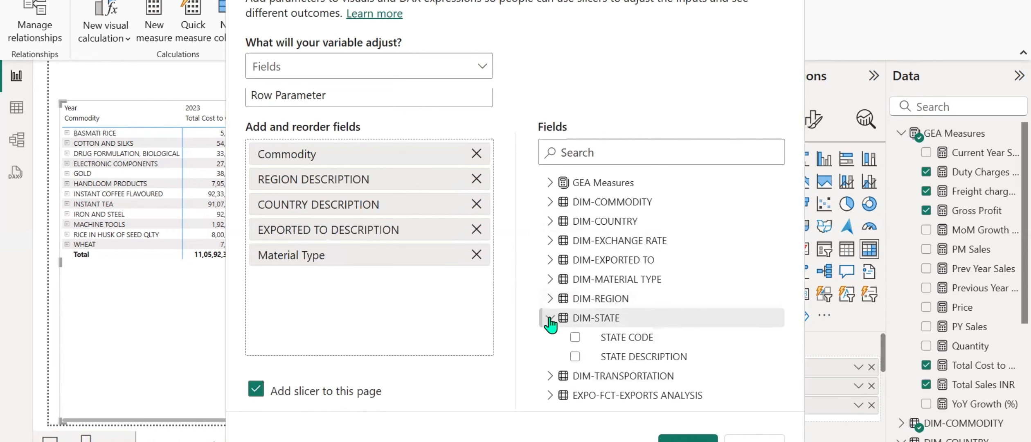
click(574, 357)
click(551, 320)
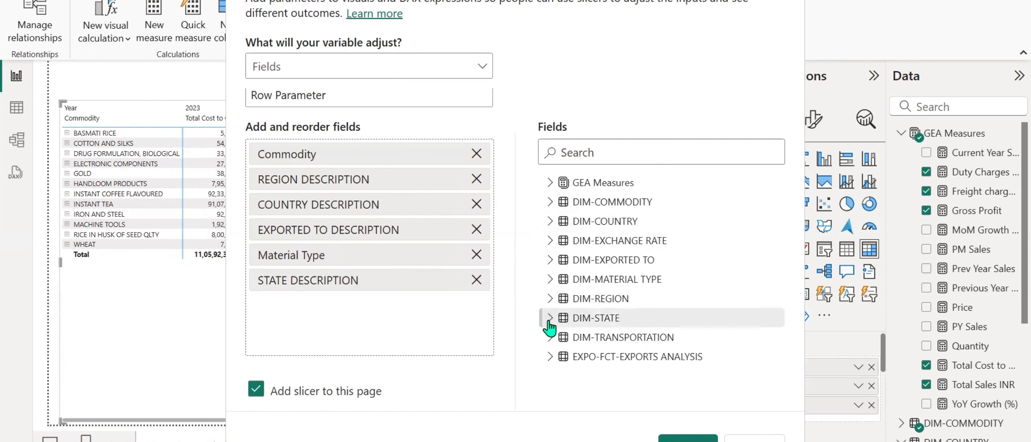
click(550, 336)
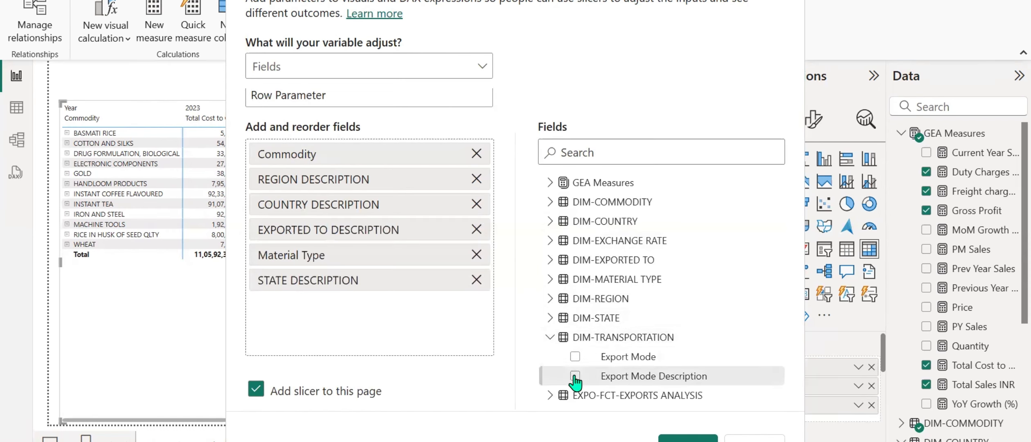
click(574, 376)
click(550, 337)
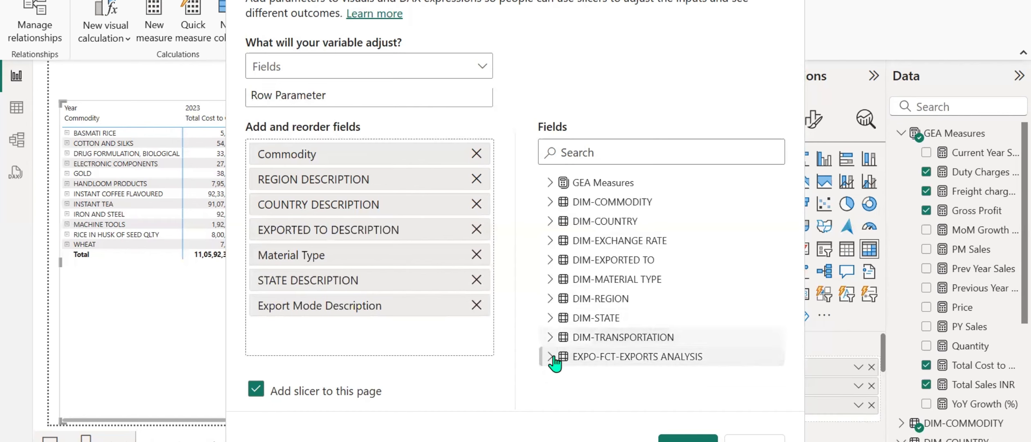
Look through the EXPO-FCT-EXPORTS ANALYSIS fields without adding any, and create the parameter with its slicer on this page.
click(550, 357)
scroll(589, 359, down, 3)
scroll(589, 359, down, 5)
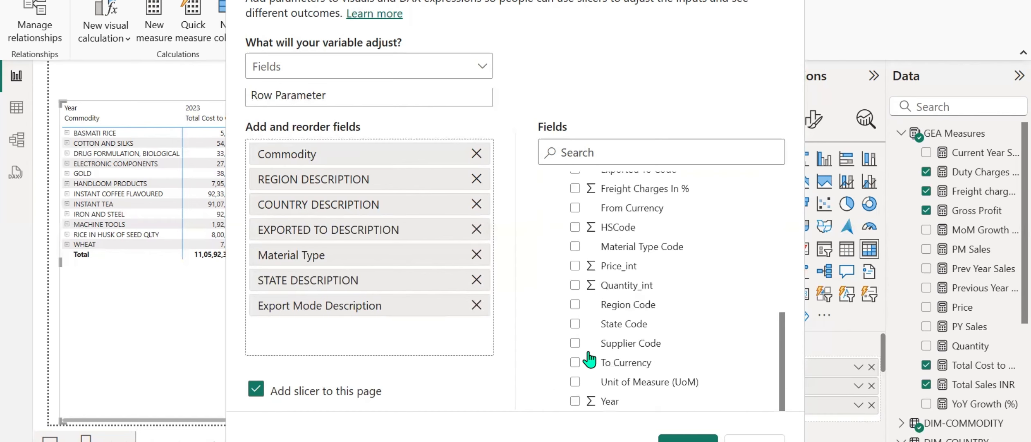
scroll(589, 386, up, 4)
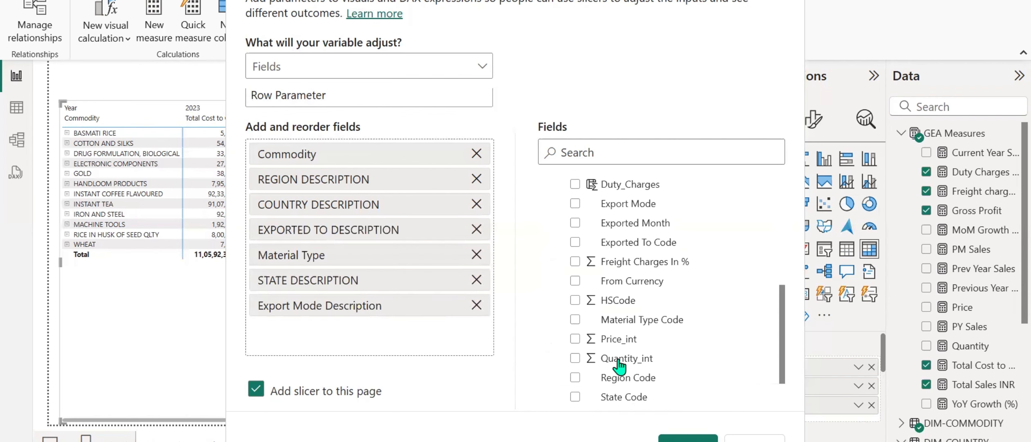
scroll(620, 367, up, 4)
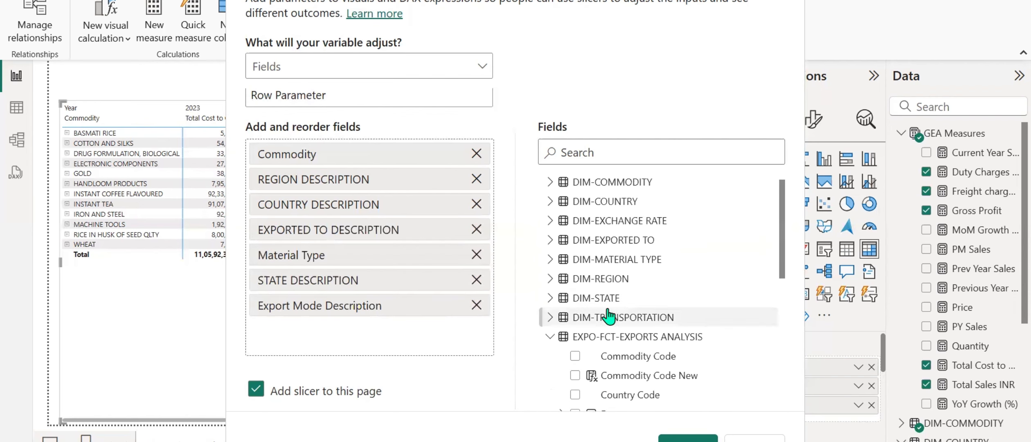
click(550, 344)
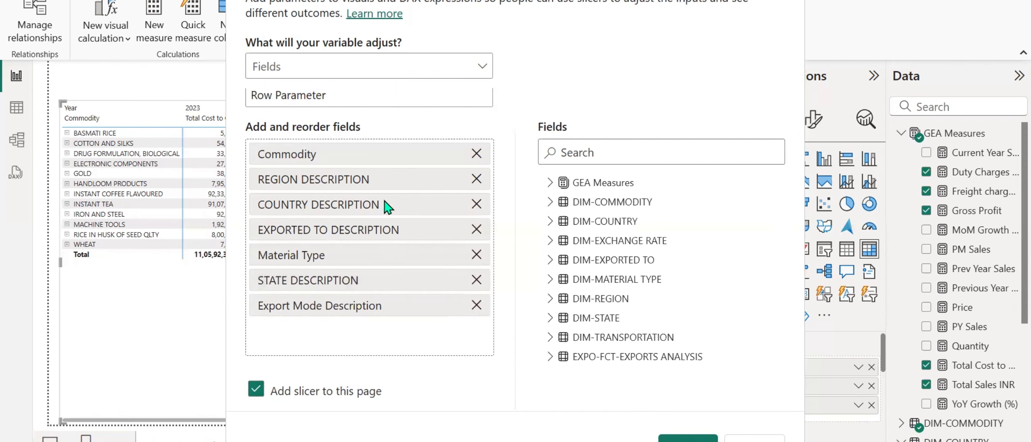
click(688, 440)
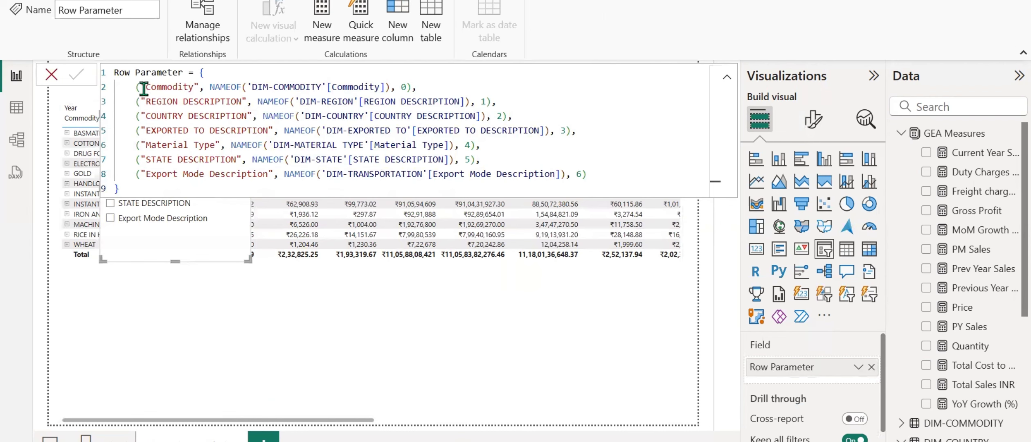
In the Row Parameter formula, shorten the display labels of the region, country and exported-to entries to Region, Country and Exported To.
drag(146, 86, 192, 87)
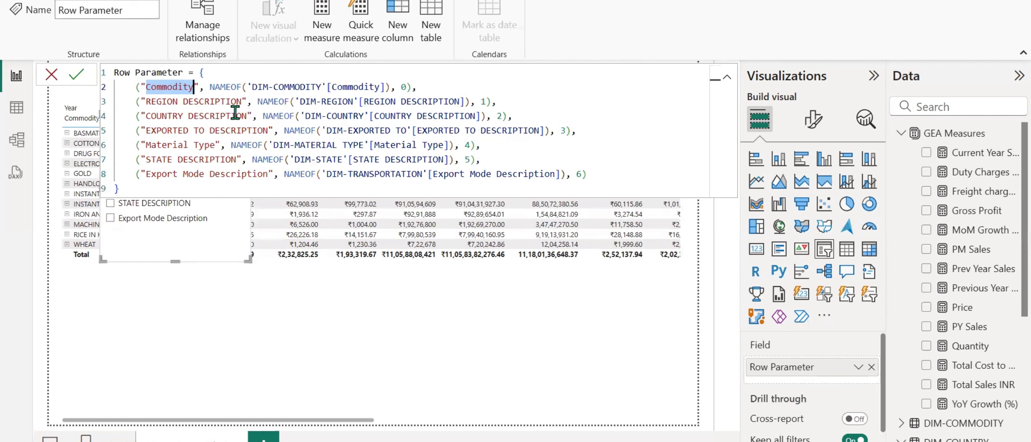
drag(242, 101, 146, 102)
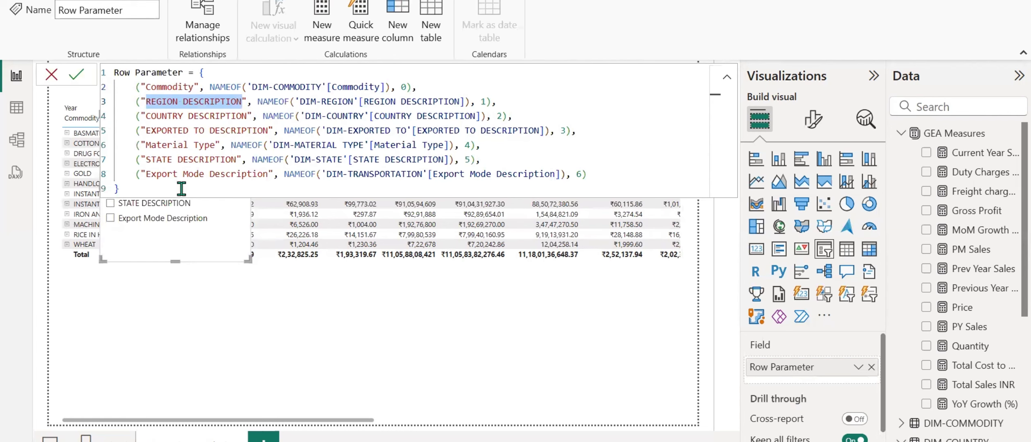
text(Region)
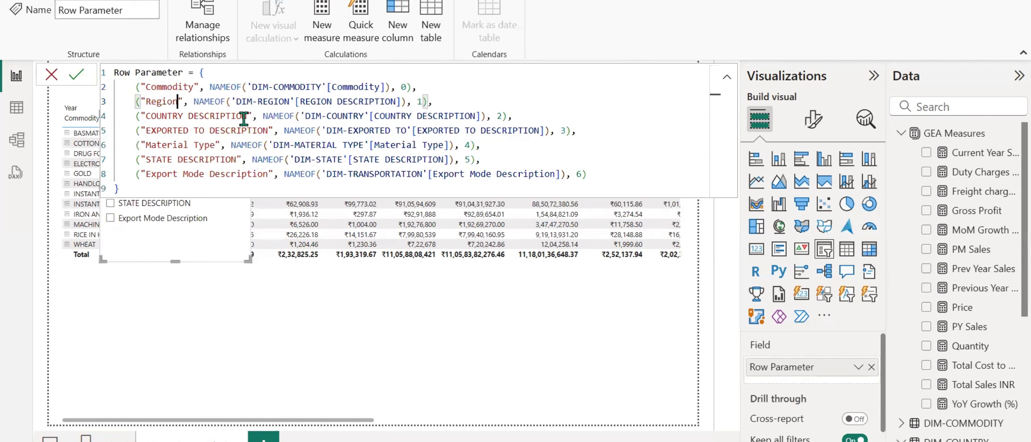
drag(249, 116, 211, 116)
drag(211, 116, 146, 116)
text(Country)
Shorten the last two labels in the Row Parameter formula to State and Export Mode, and commit the formula.
drag(146, 159, 237, 160)
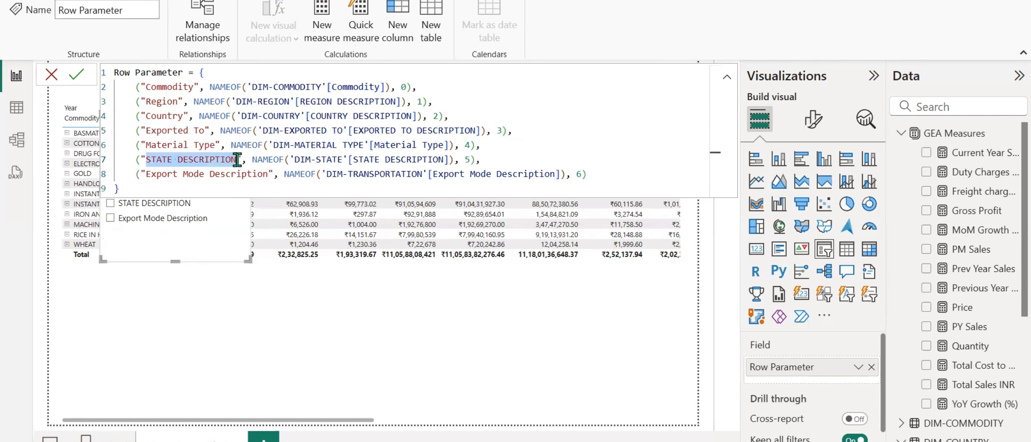
text(State)
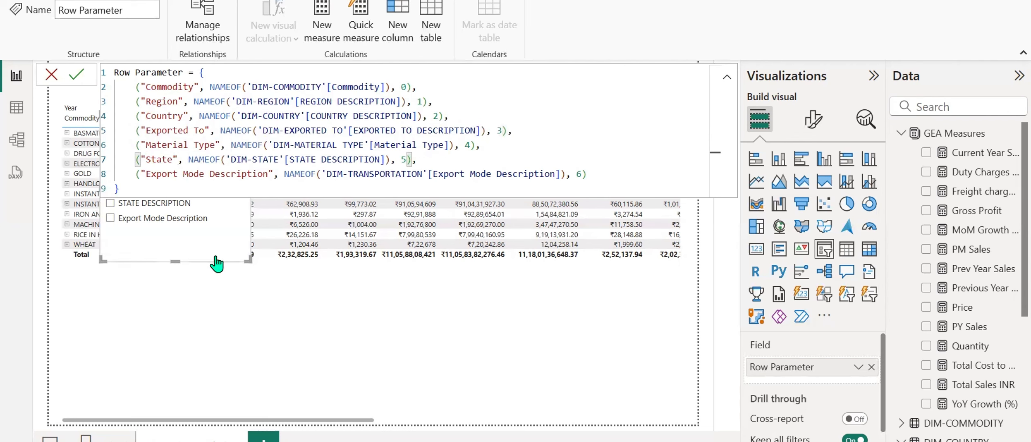
drag(268, 174, 214, 174)
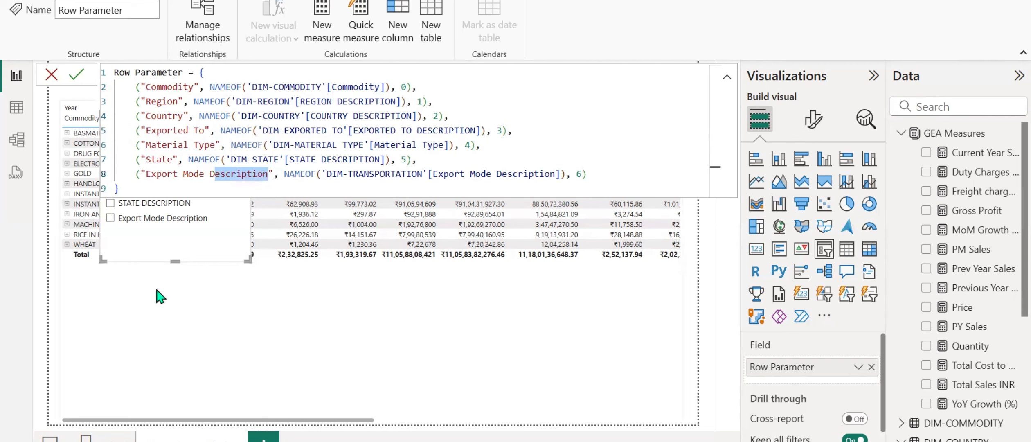
key(BackSpace)
key(BackSpace)
key(BackSpace)
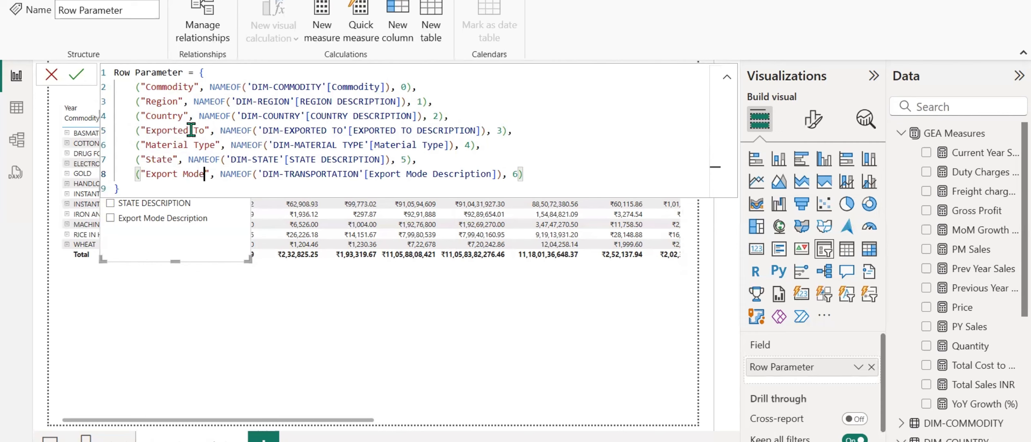
click(76, 78)
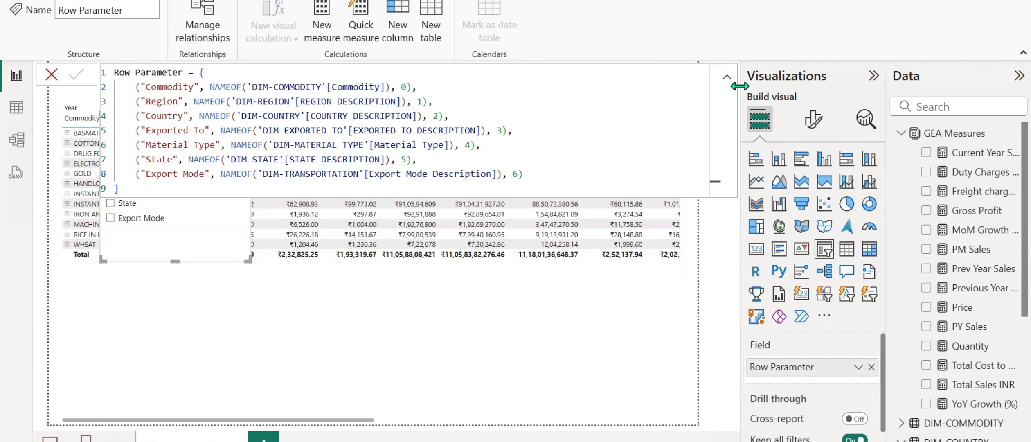
Collapse the formula editor, move the Row Parameter slicer to the page's upper-right corner and shorten it to fit above the matrix.
click(727, 77)
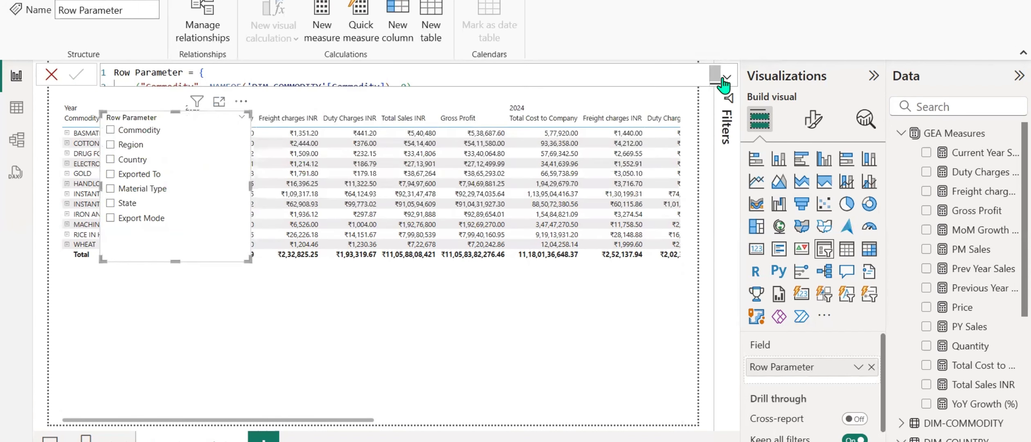
click(383, 94)
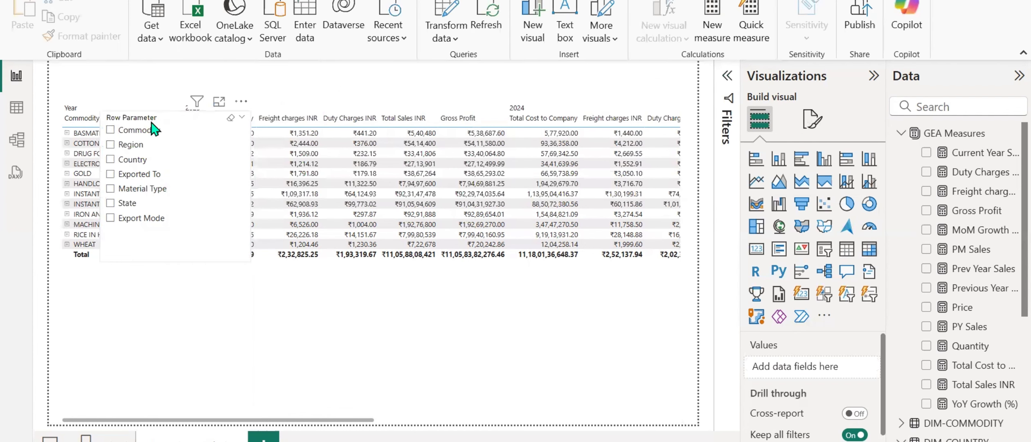
drag(154, 130, 586, 80)
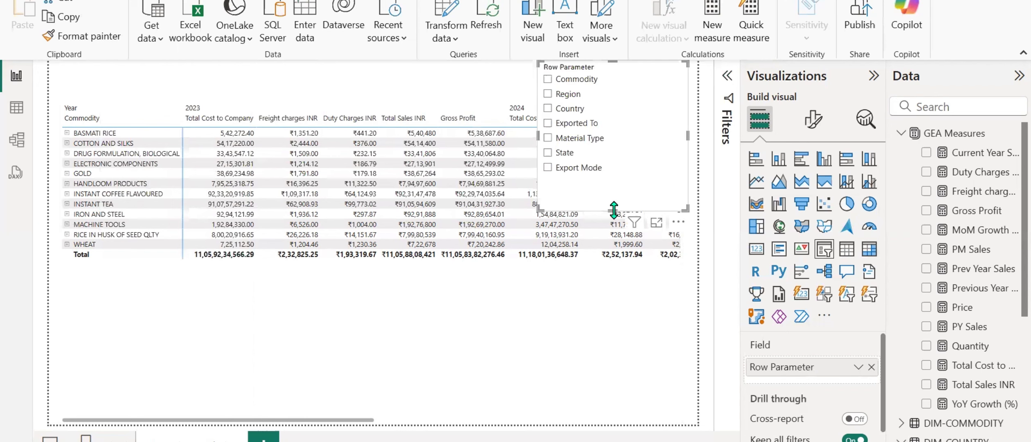
drag(614, 210, 614, 99)
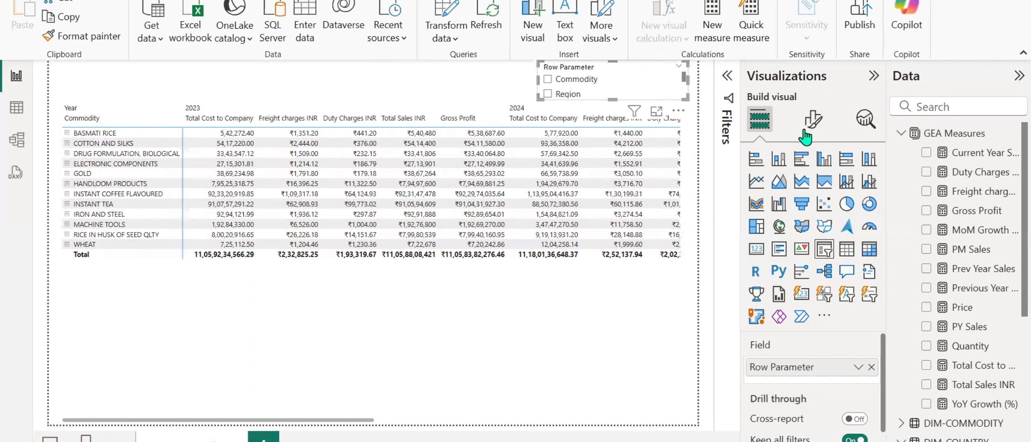
Change the Row Parameter slicer's style to Dropdown and turn on its "Select all" option.
click(806, 128)
click(753, 234)
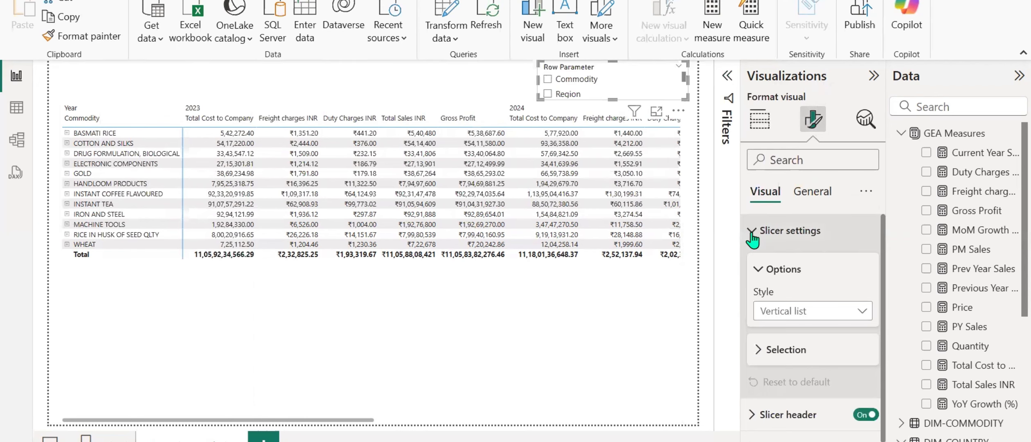
click(802, 314)
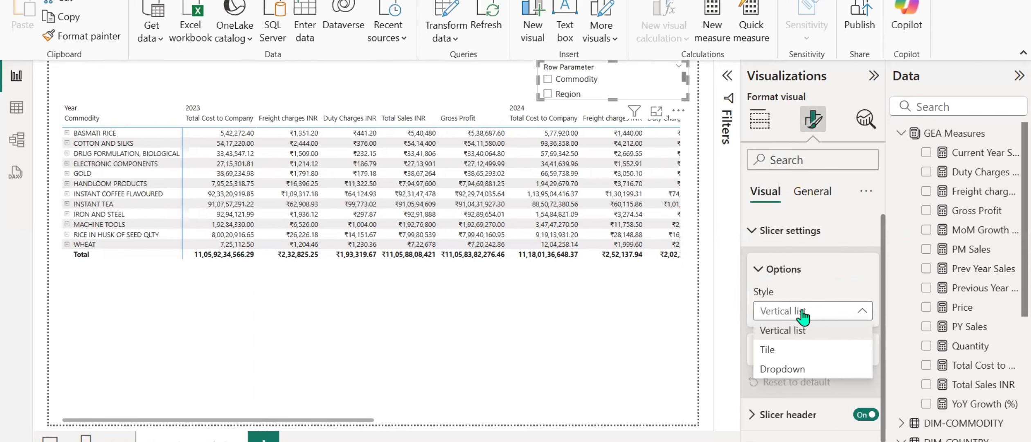
click(793, 371)
click(785, 348)
scroll(825, 353, down, 2)
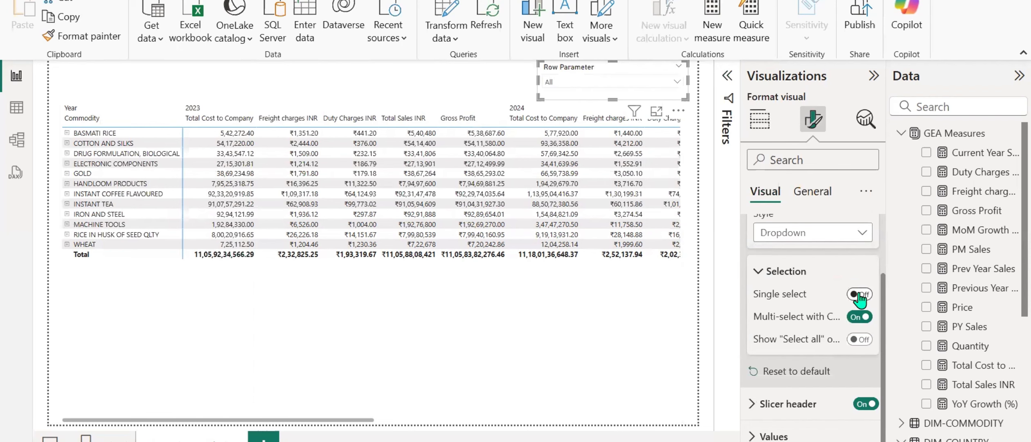
click(860, 339)
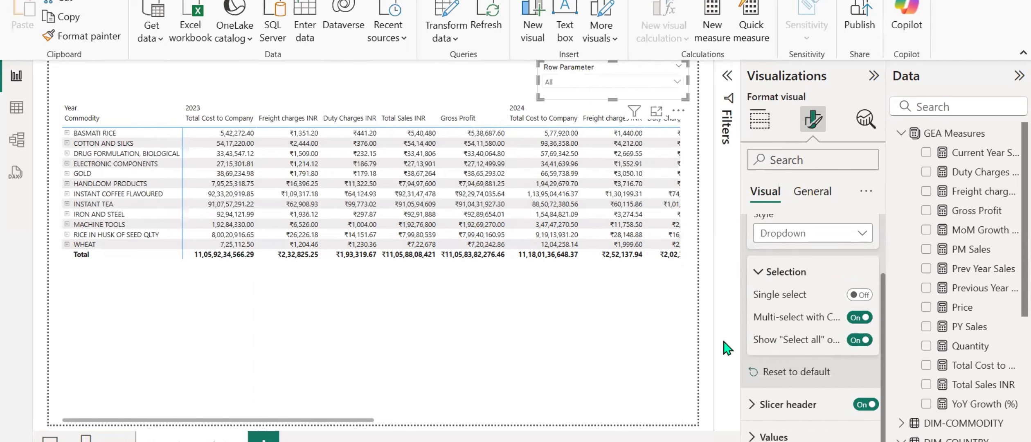
Rename the slicer's Row Parameter field to "Select Rows" for this visual.
click(759, 119)
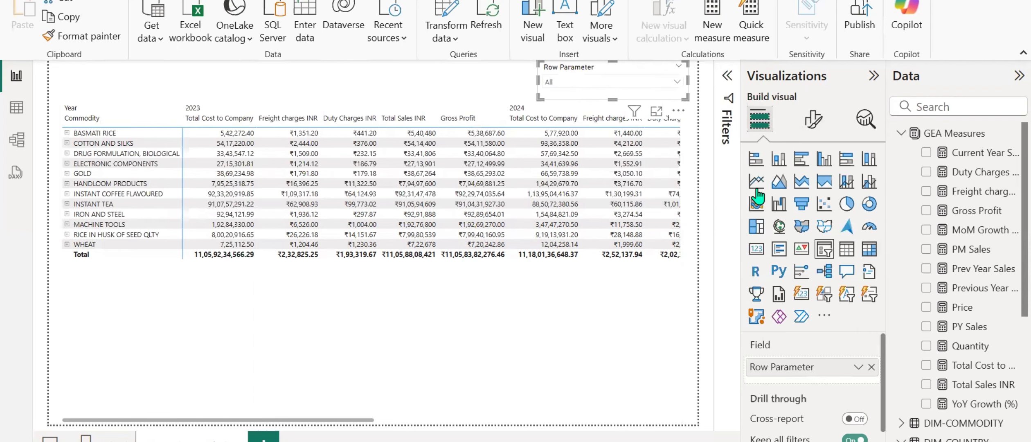
double_click(773, 367)
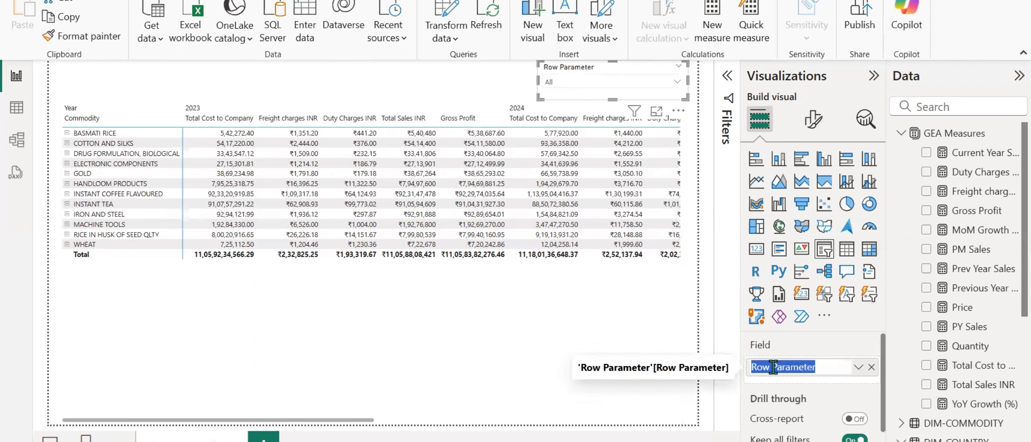
text(Select Rows)
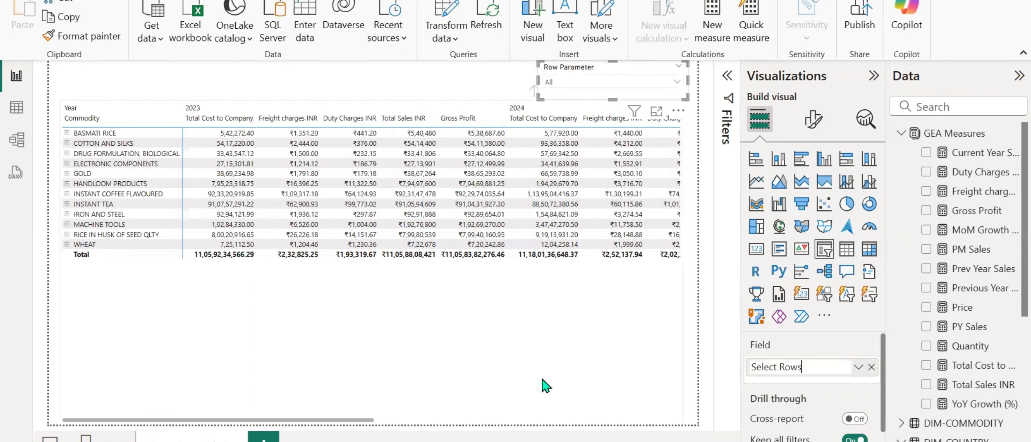
key(Return)
Remove the Commodity, Region and Country fields from the matrix's rows.
click(475, 380)
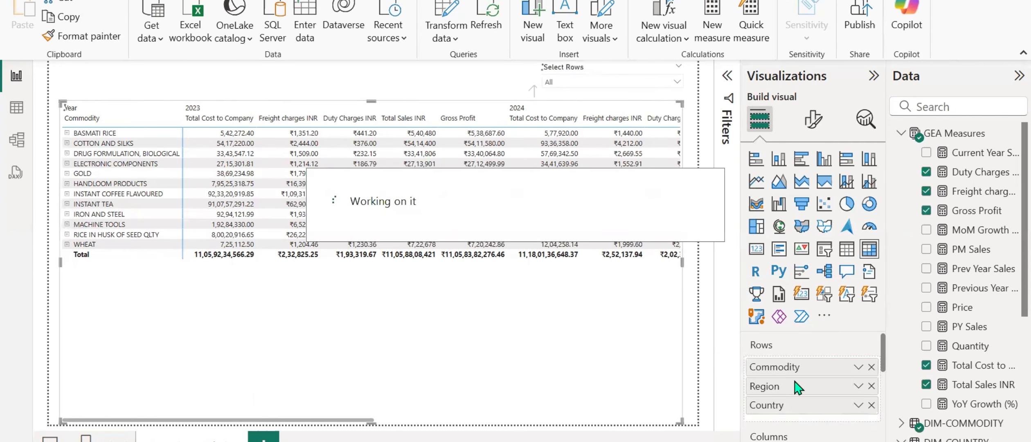
click(871, 367)
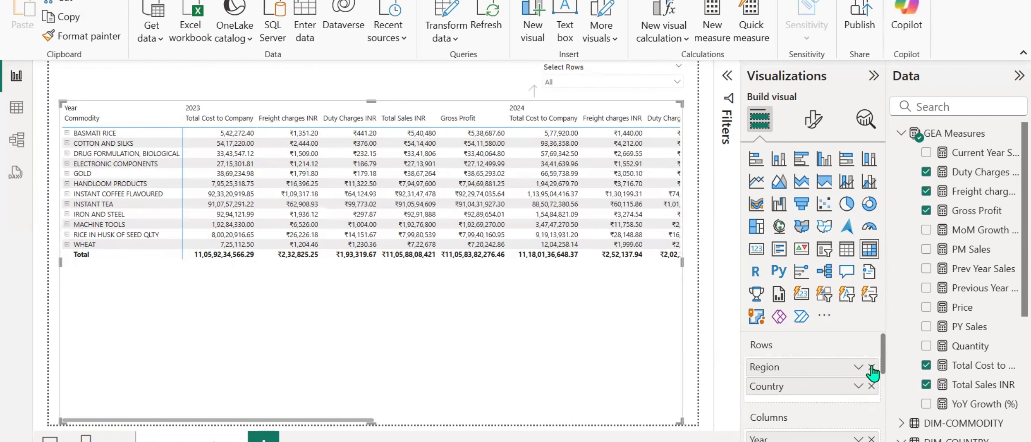
click(871, 367)
click(871, 367)
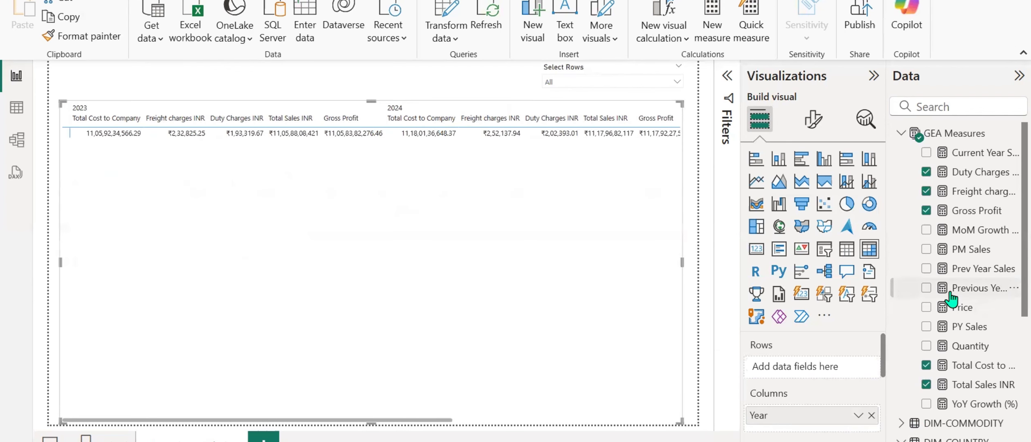
Collapse the GEA Measures table, expand the Row Parameter table and add its Row Parameter field to the matrix's rows.
scroll(951, 299, down, 5)
scroll(951, 299, up, 5)
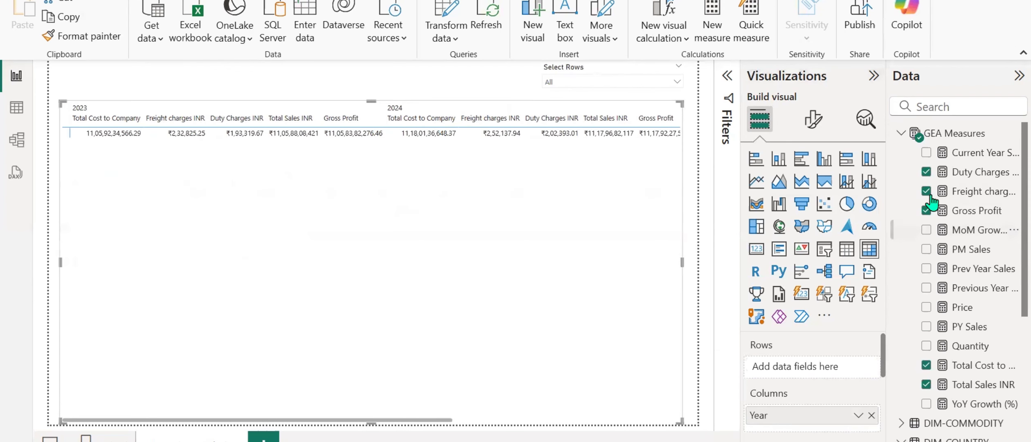
click(901, 134)
click(901, 403)
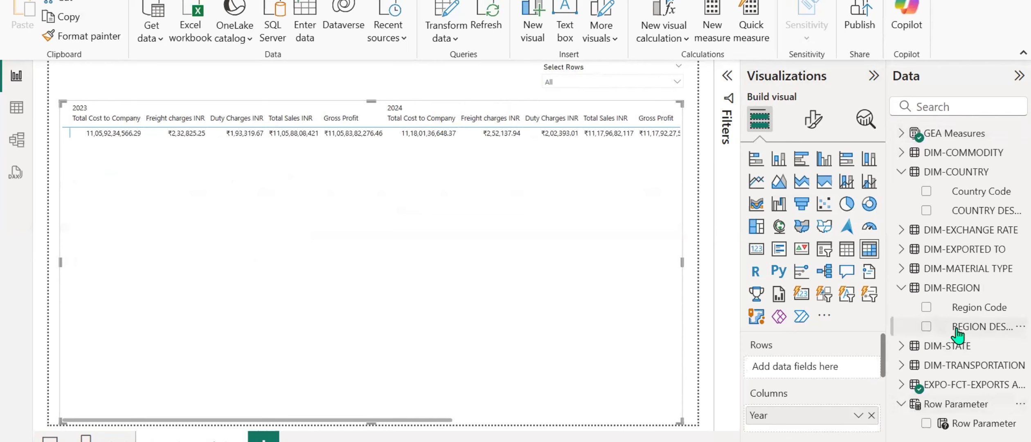
drag(969, 423, 830, 376)
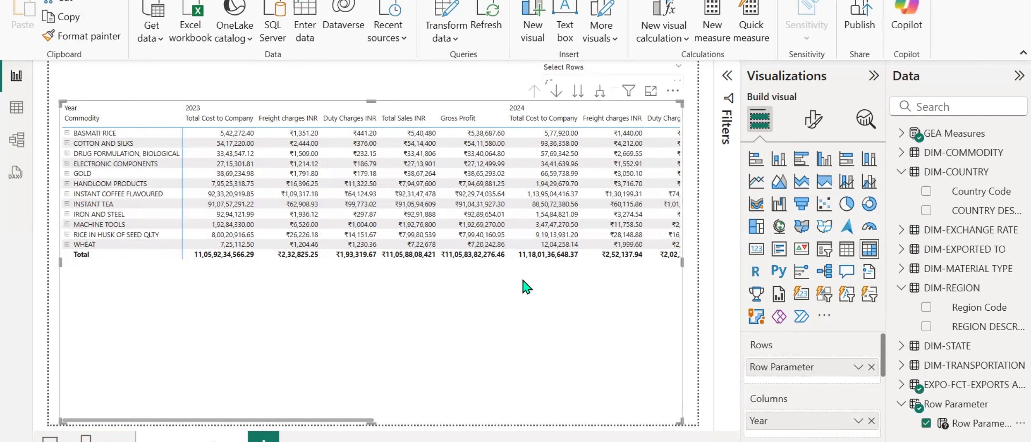
click(498, 90)
Check how the matrix rows switch by choosing Commodity, Region, Country, Exported To, Material Type, State and Export Mode in the Select Rows slicer.
click(548, 83)
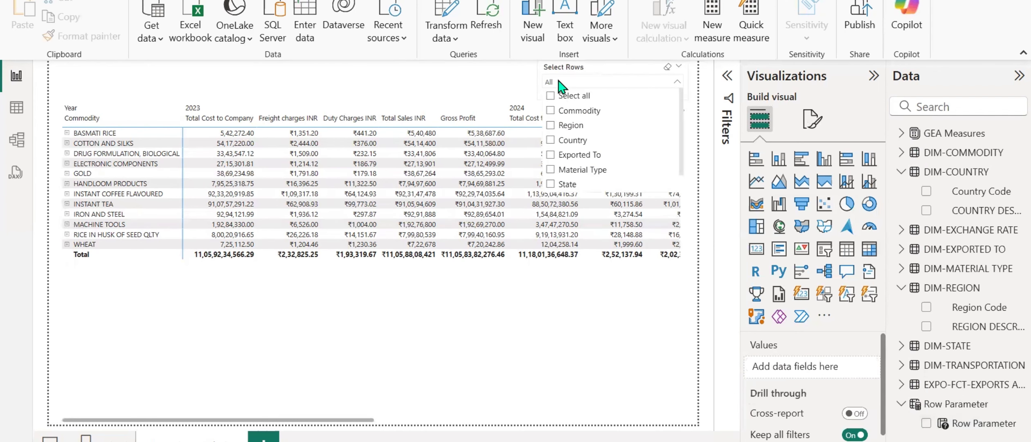
click(563, 110)
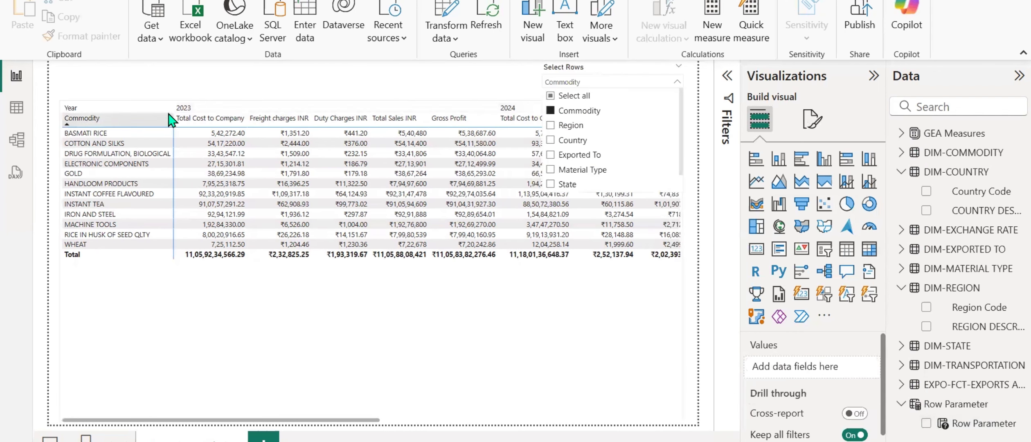
click(570, 127)
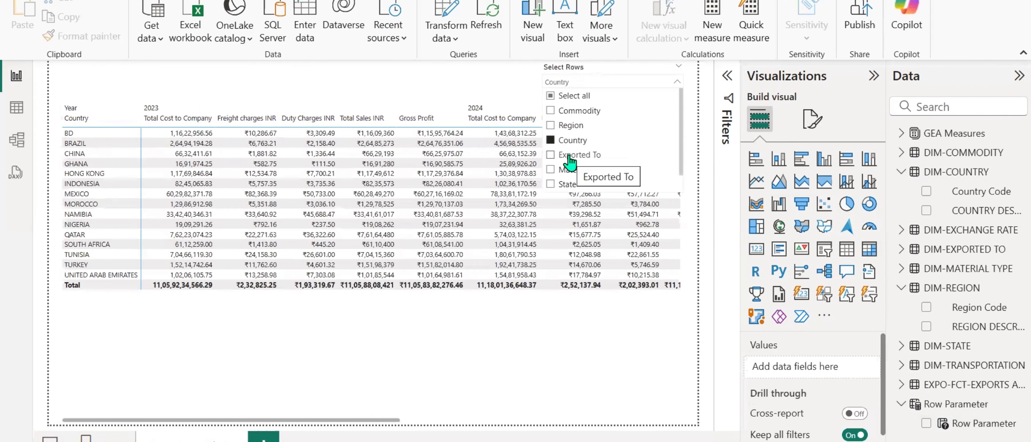
click(570, 155)
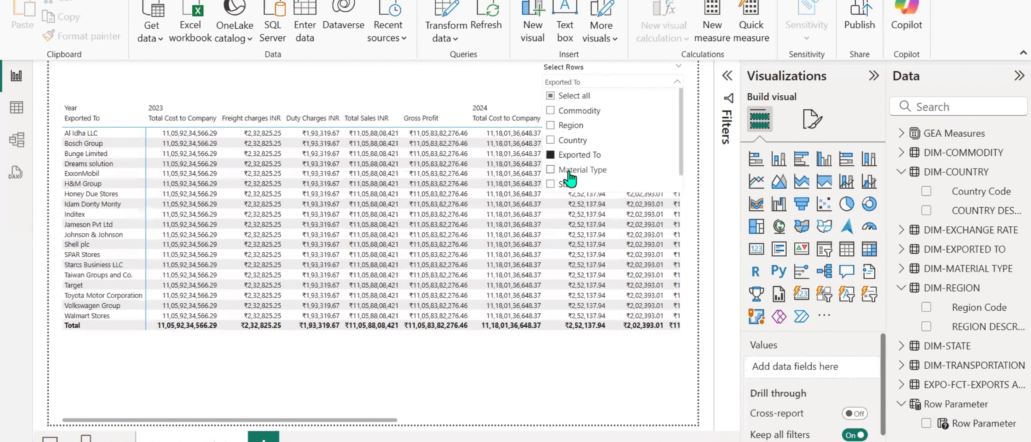
click(569, 170)
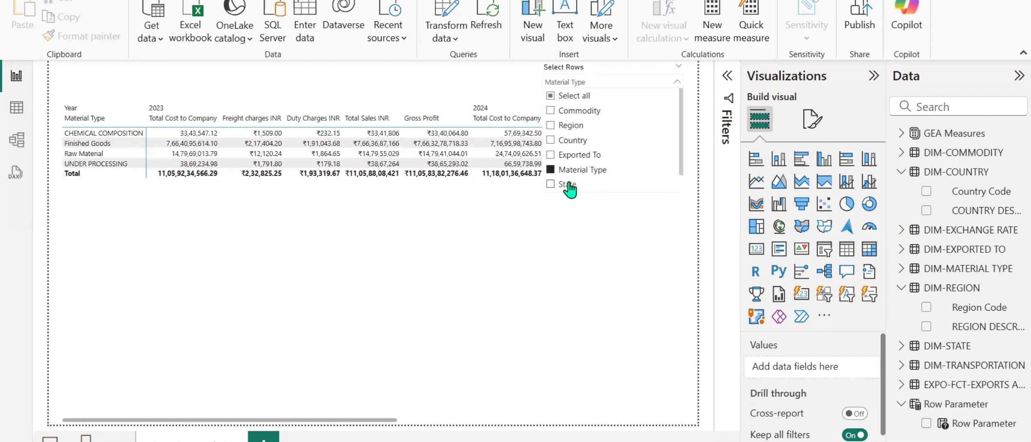
click(567, 184)
scroll(589, 151, down, 1)
click(588, 183)
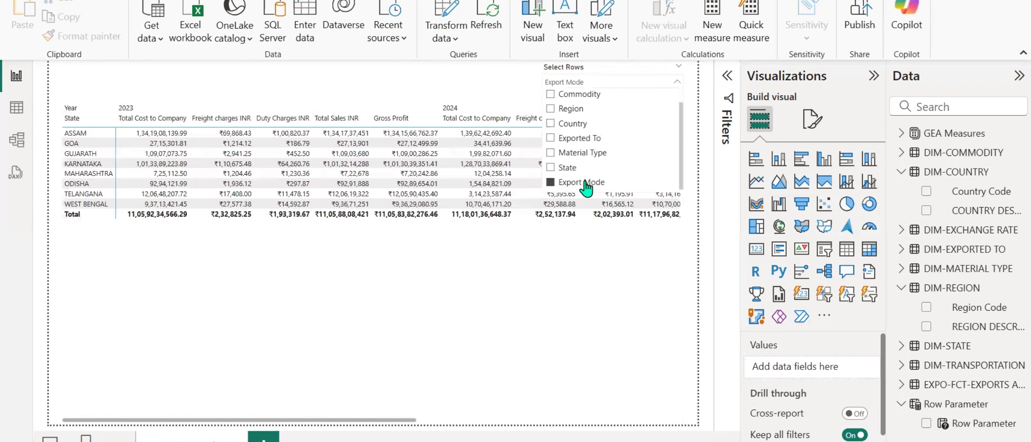
click(412, 88)
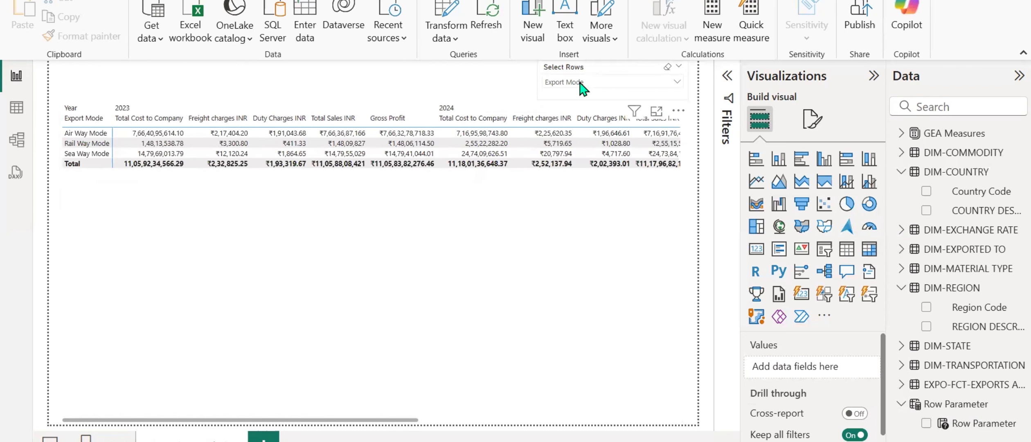
Turn off multi-select with Ctrl in the Select Rows slicer's selection settings.
click(593, 71)
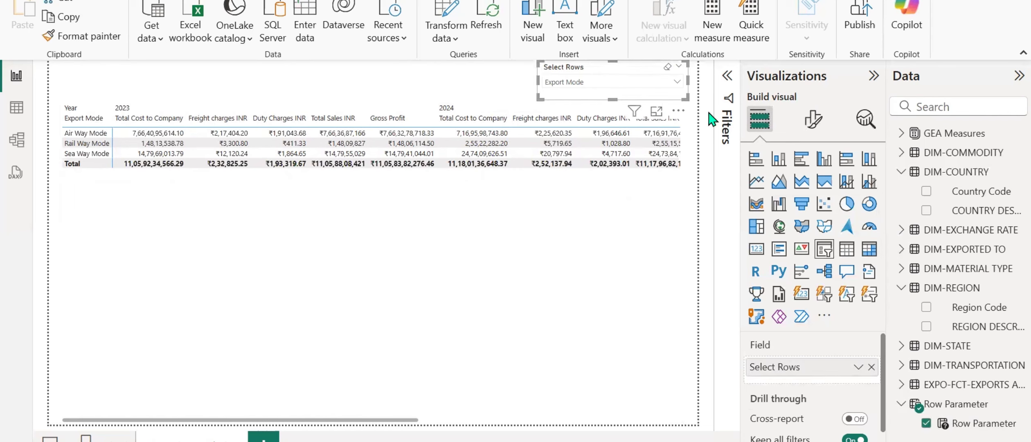
click(812, 118)
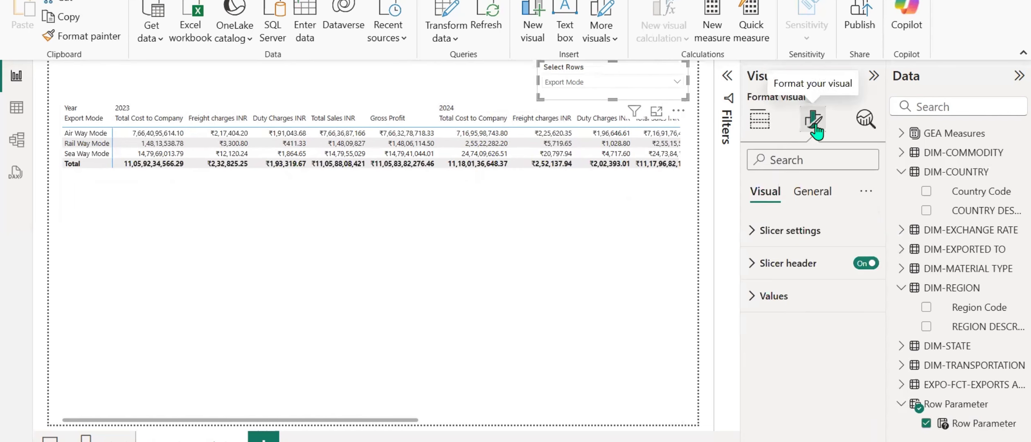
click(752, 263)
click(752, 263)
click(752, 231)
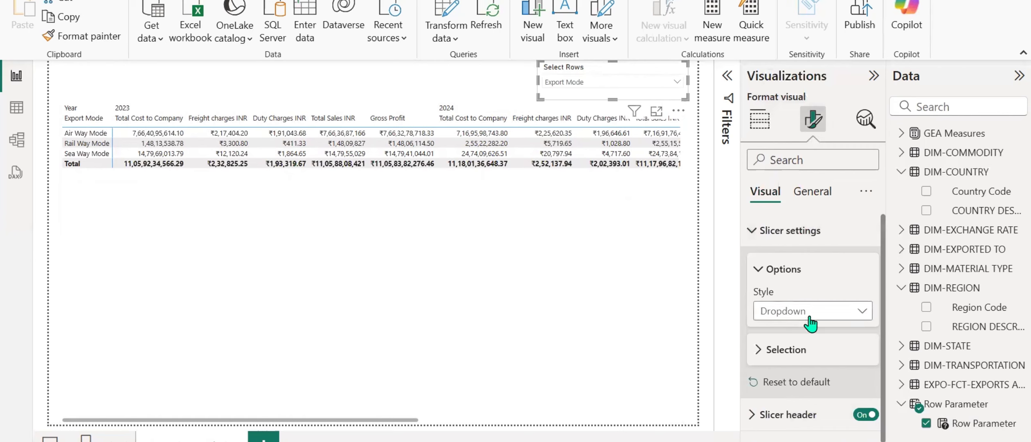
click(782, 339)
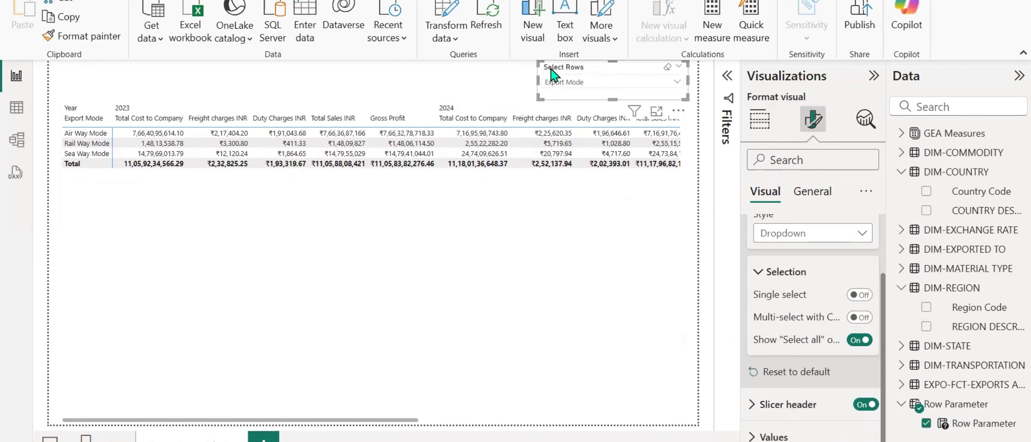
Select Region and Country and clear Export Mode in the Select Rows slicer, and expand the AFRICA row in the matrix.
click(586, 84)
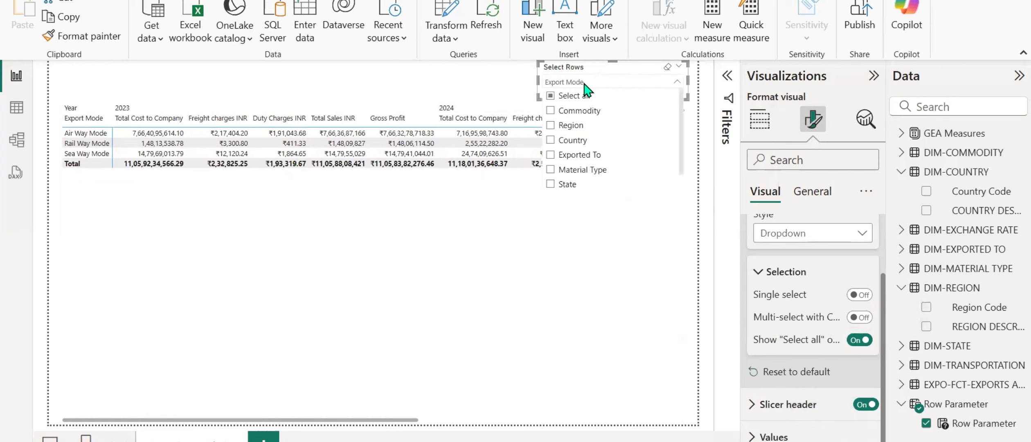
click(580, 119)
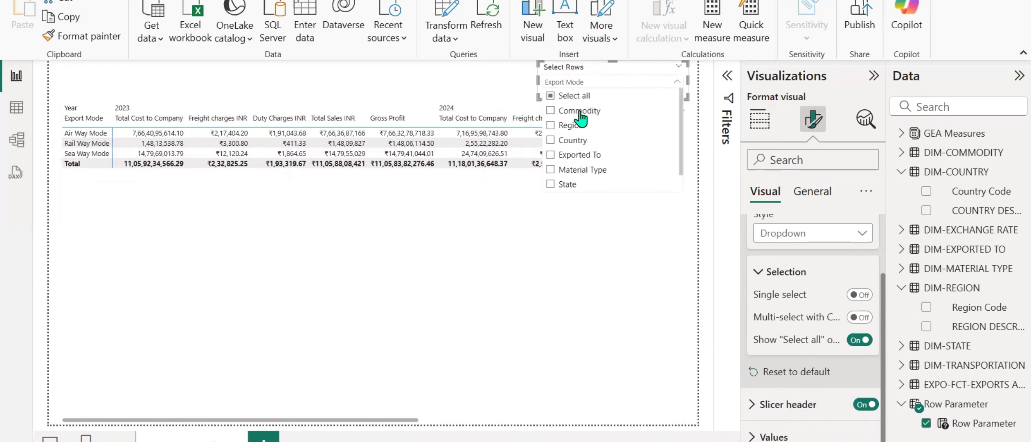
click(571, 126)
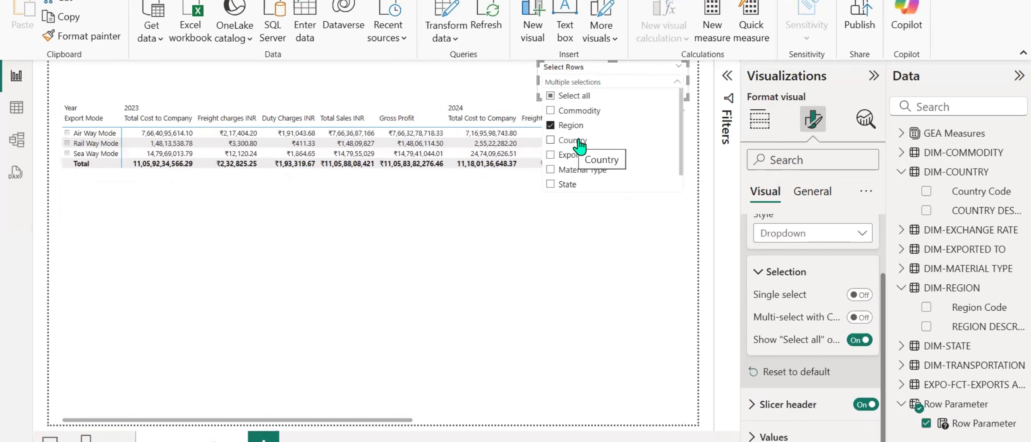
click(580, 144)
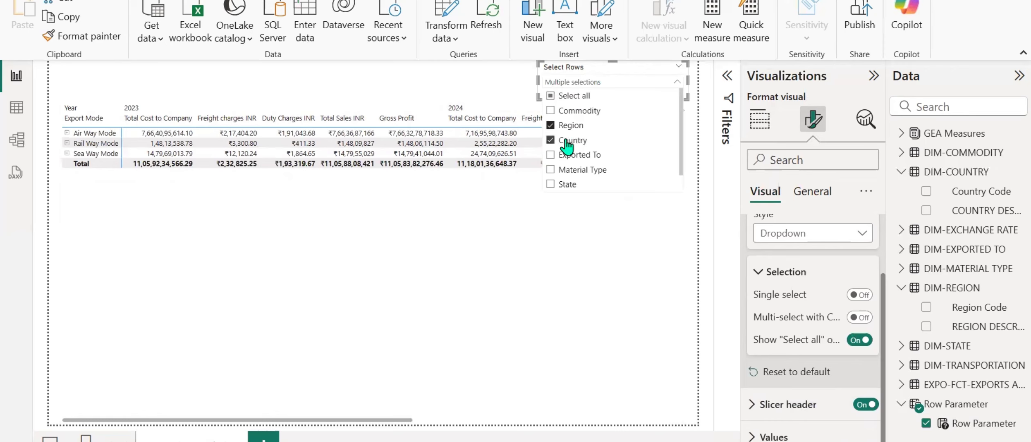
scroll(581, 143, down, 1)
click(587, 183)
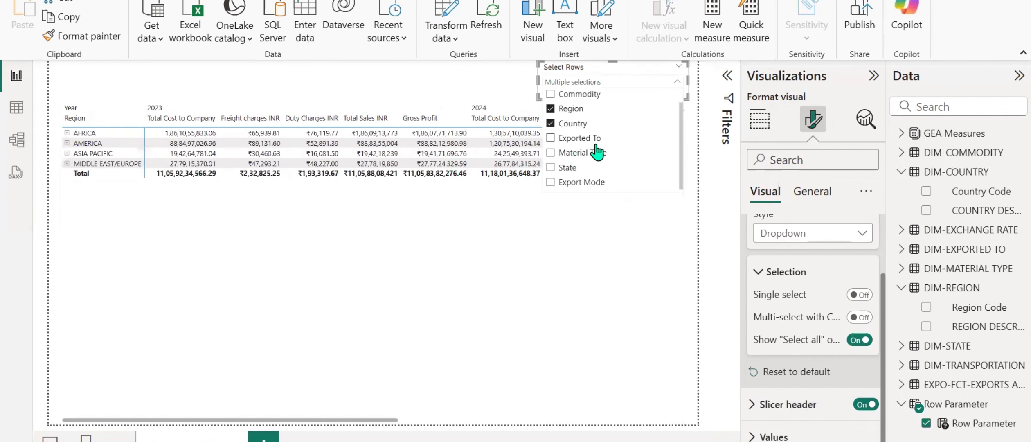
click(370, 70)
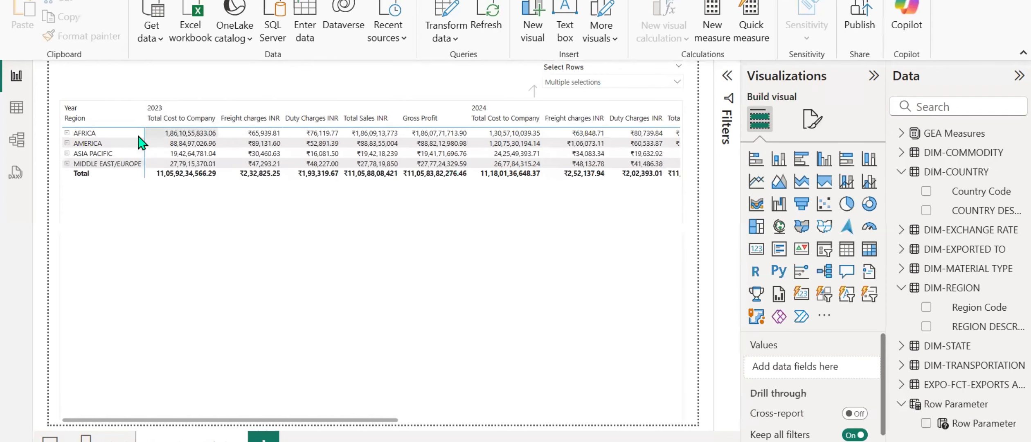
click(67, 133)
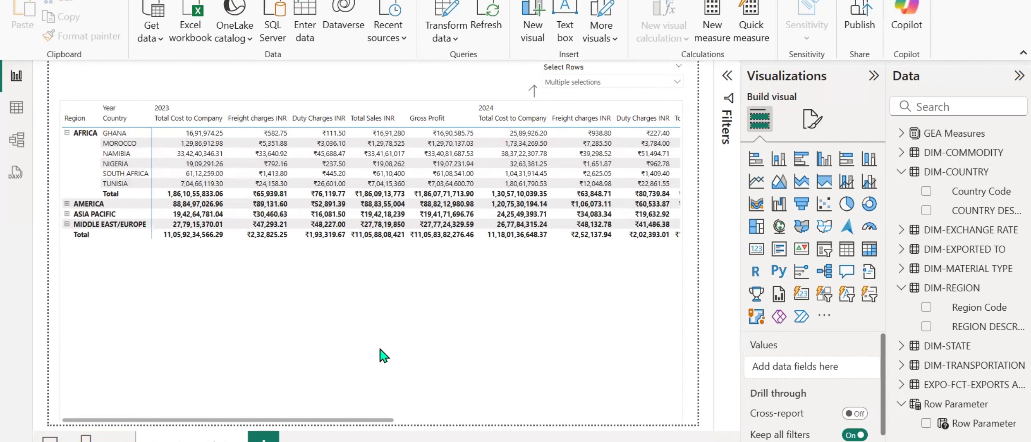
Remove Year from the matrix's columns and lower the matrix's upper edge to leave more space beneath the slicer.
click(507, 321)
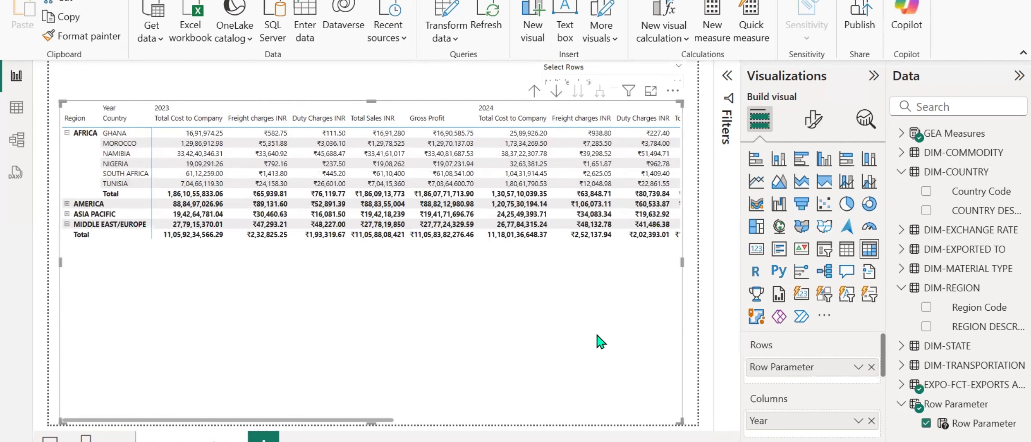
click(872, 422)
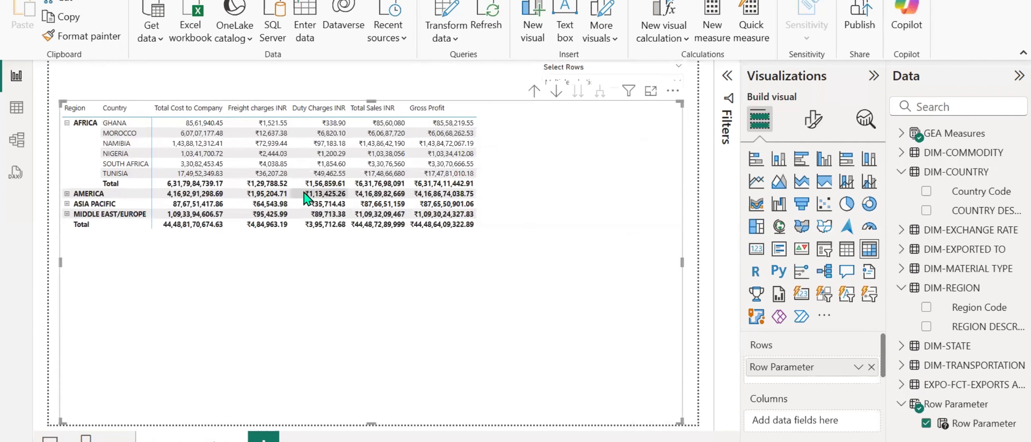
drag(368, 108, 362, 144)
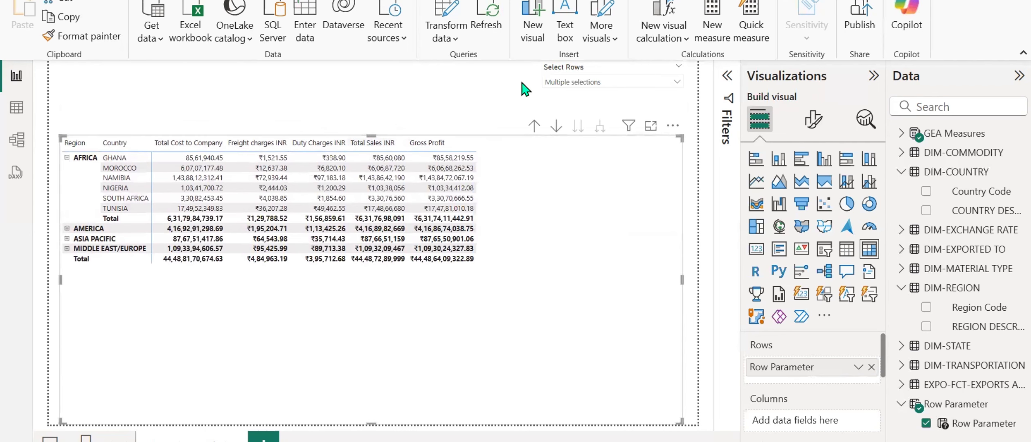
Narrow the Select Rows slicer by moving its left edge inward.
click(563, 70)
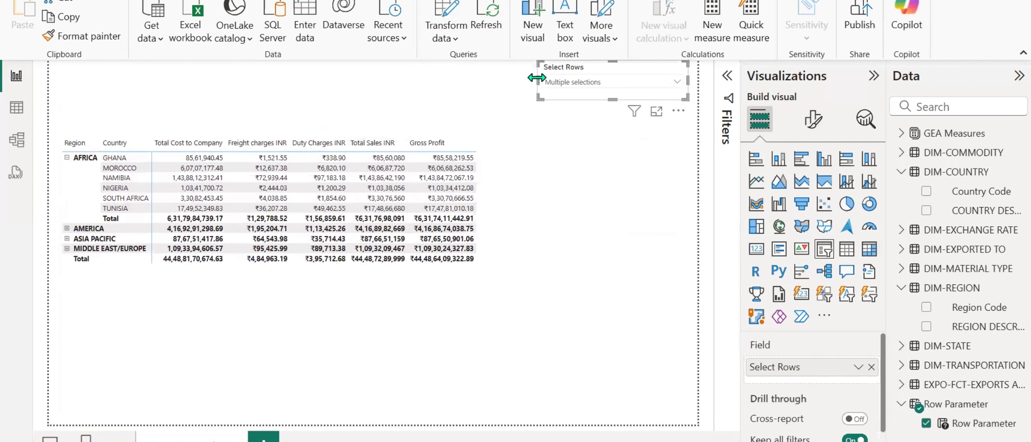
drag(536, 77, 580, 77)
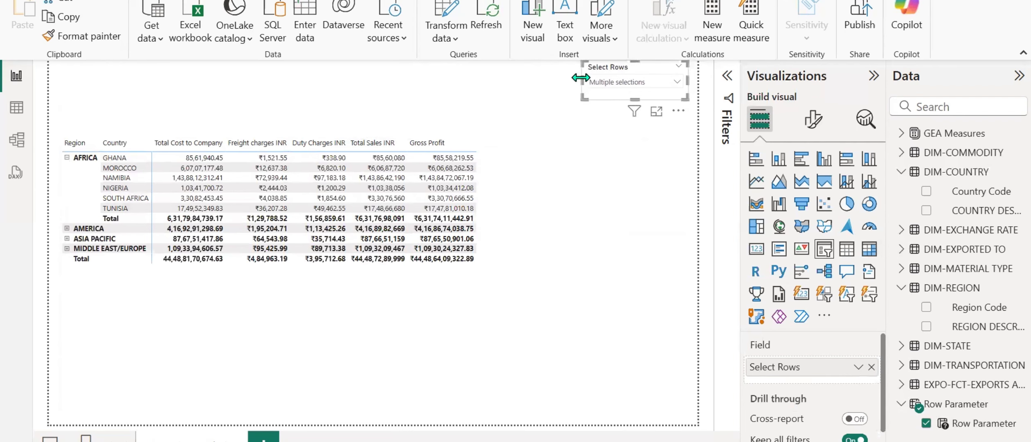
Give the Select Rows slicer's header a light green background, custom colour #AED6B0.
click(812, 119)
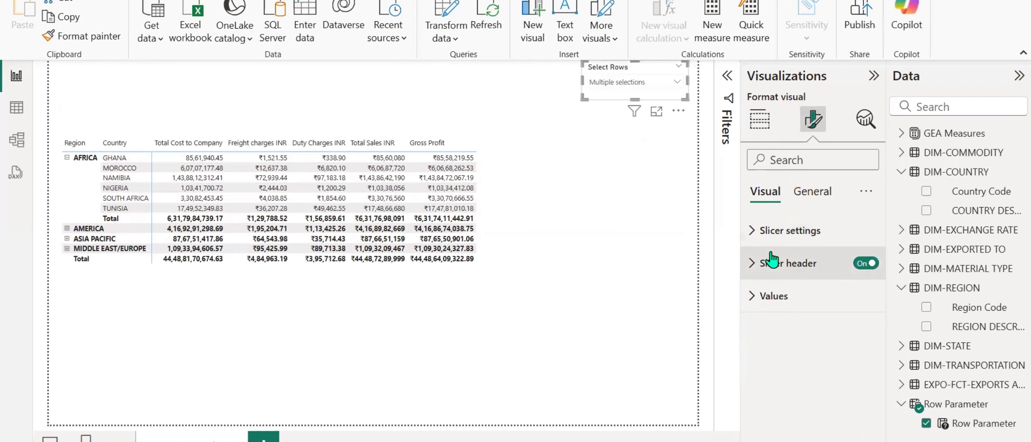
click(753, 268)
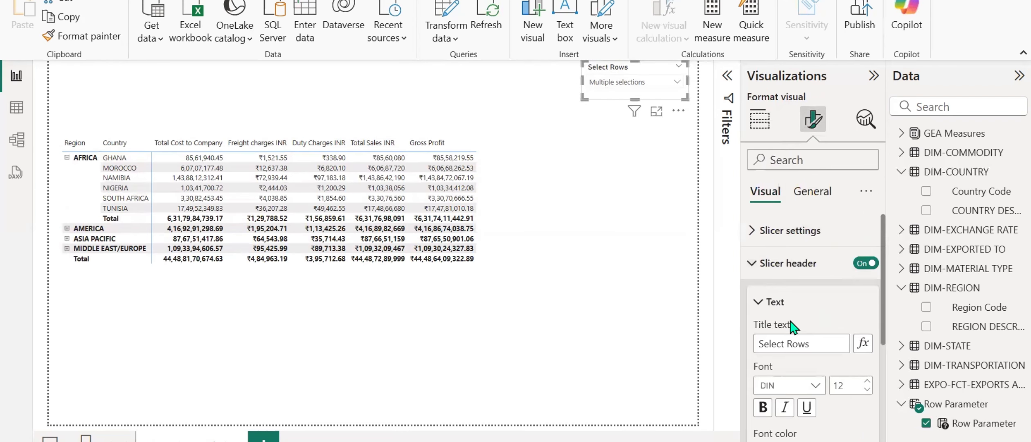
scroll(765, 286, down, 3)
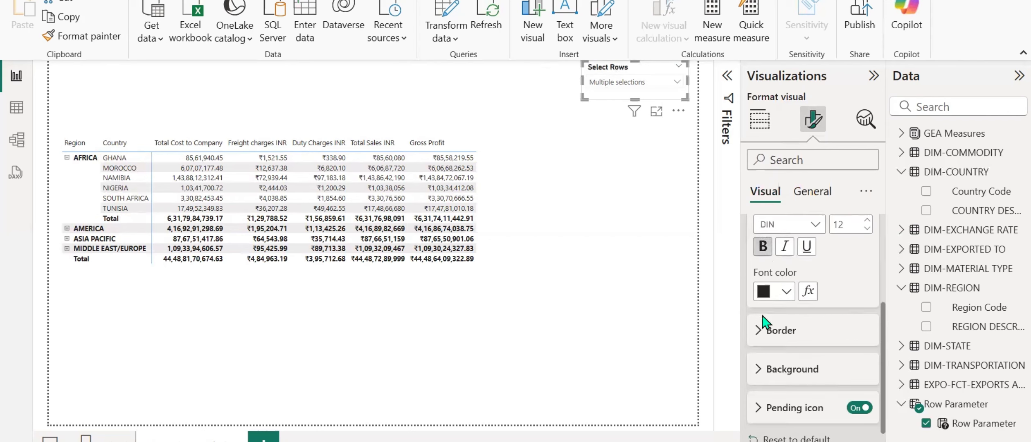
click(758, 369)
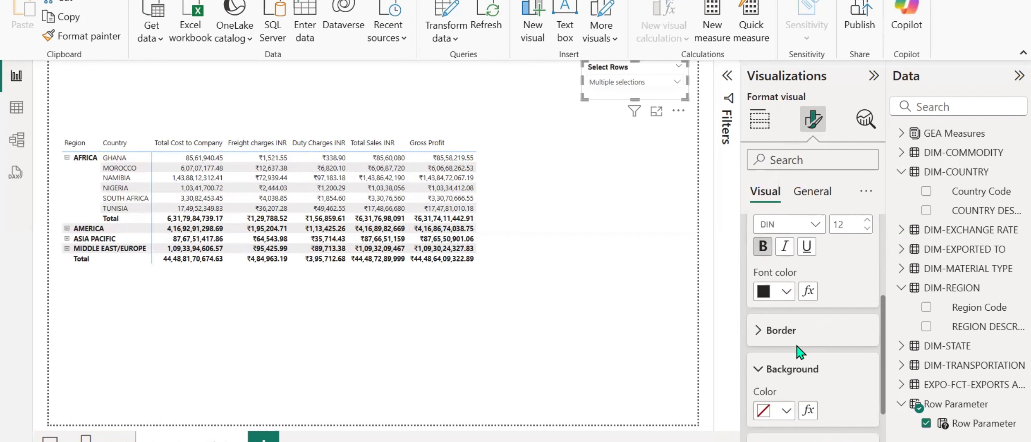
scroll(802, 352, down, 3)
click(787, 333)
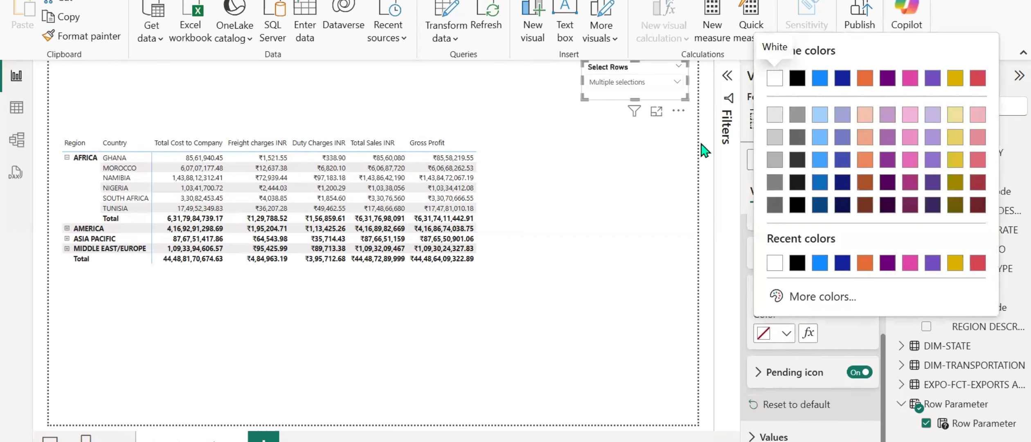
click(805, 297)
click(844, 245)
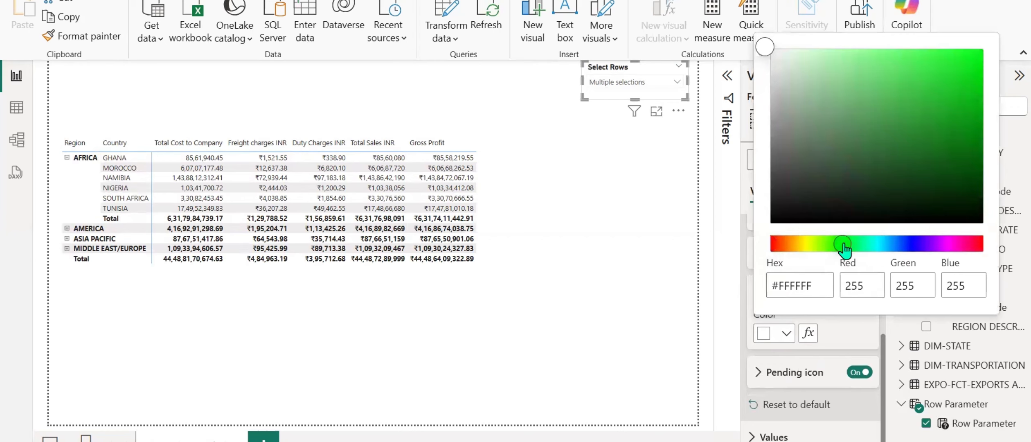
click(884, 114)
mouse_move(887, 120)
mouse_down()
mouse_move(888, 154)
mouse_move(853, 166)
mouse_move(847, 115)
mouse_move(823, 107)
mouse_up()
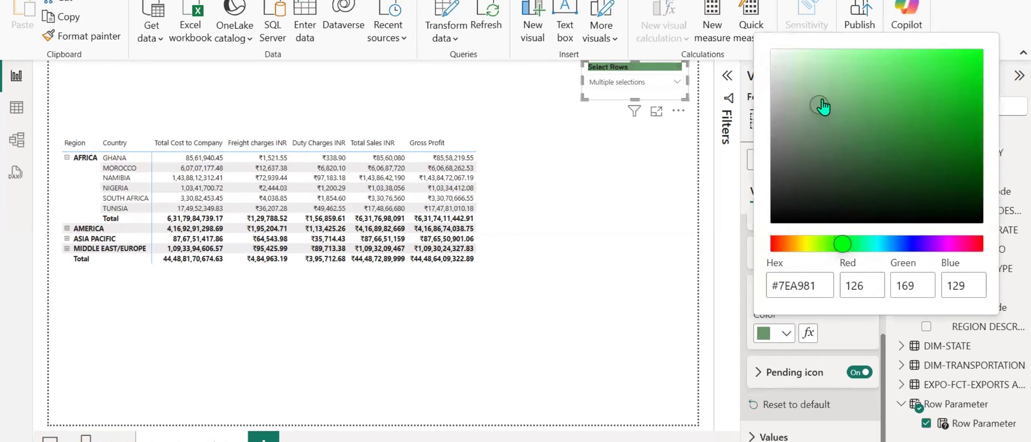
click(809, 77)
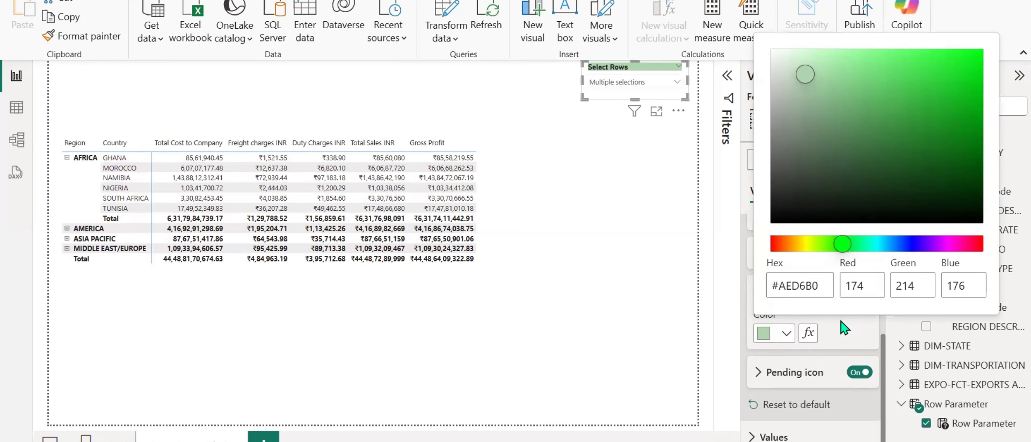
click(745, 298)
scroll(777, 294, up, 2)
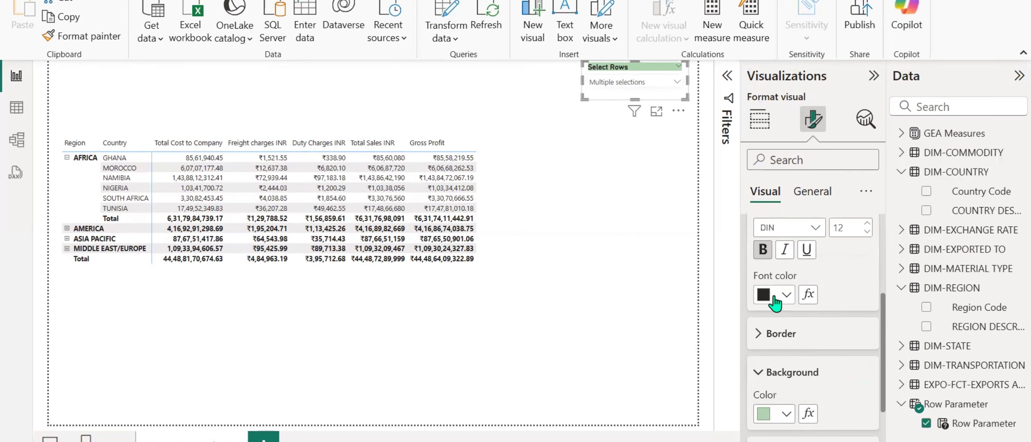
scroll(785, 293, up, 3)
scroll(784, 293, down, 3)
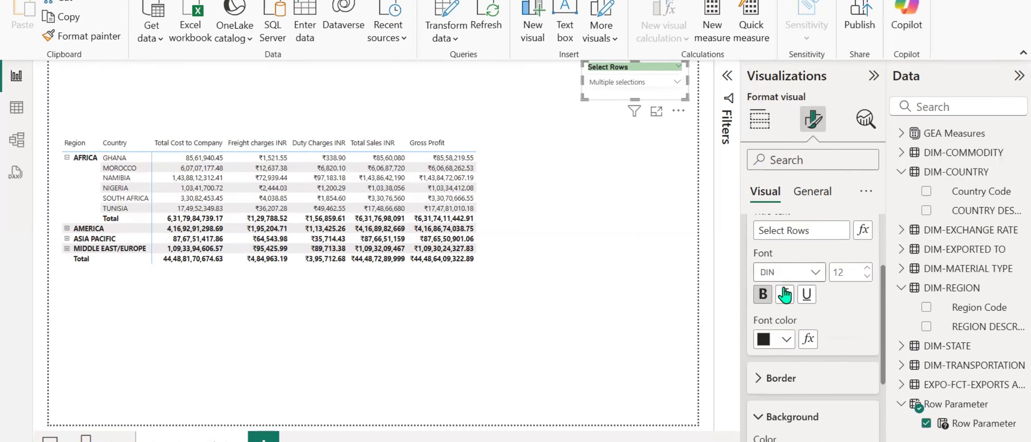
scroll(785, 294, up, 3)
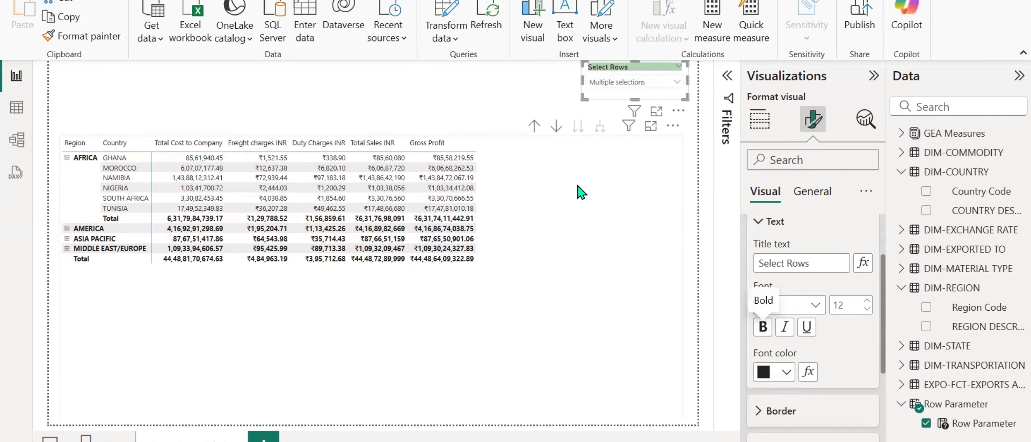
Turn on the Select Rows slicer's visual border with 10 px rounded corners and the recent light green colour.
click(811, 191)
click(759, 296)
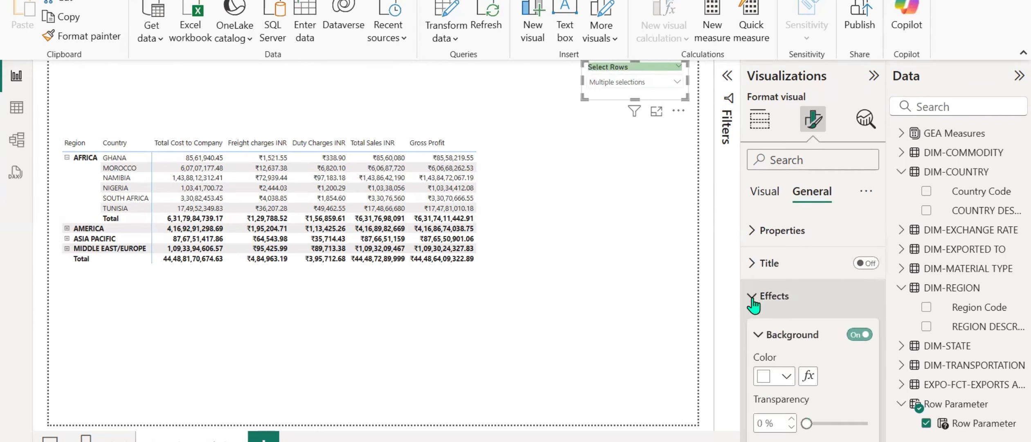
scroll(774, 318, down, 3)
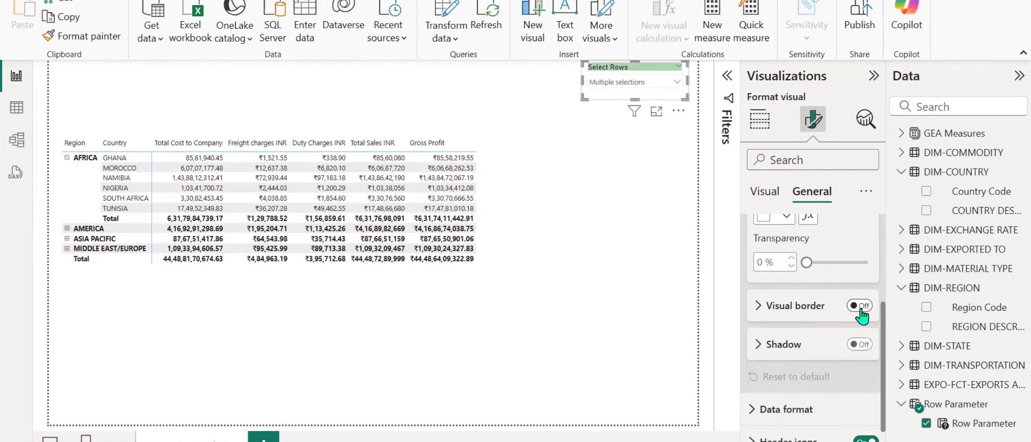
click(858, 306)
click(758, 311)
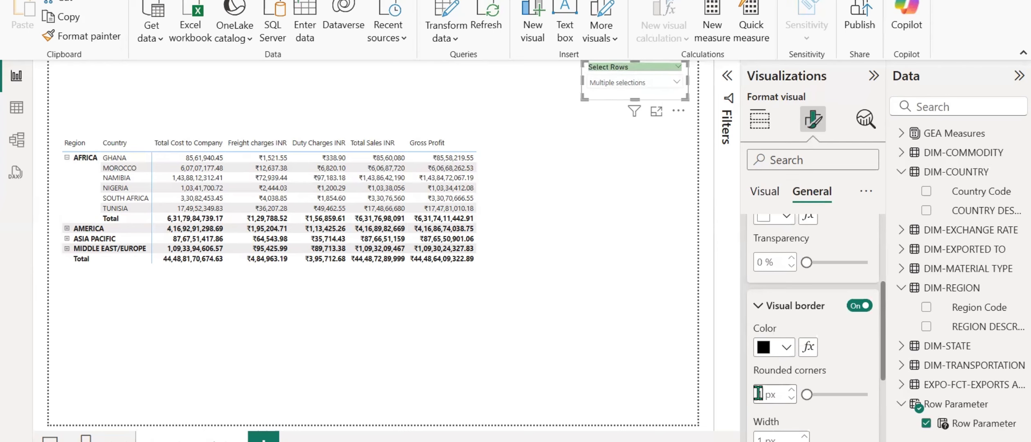
text(10)
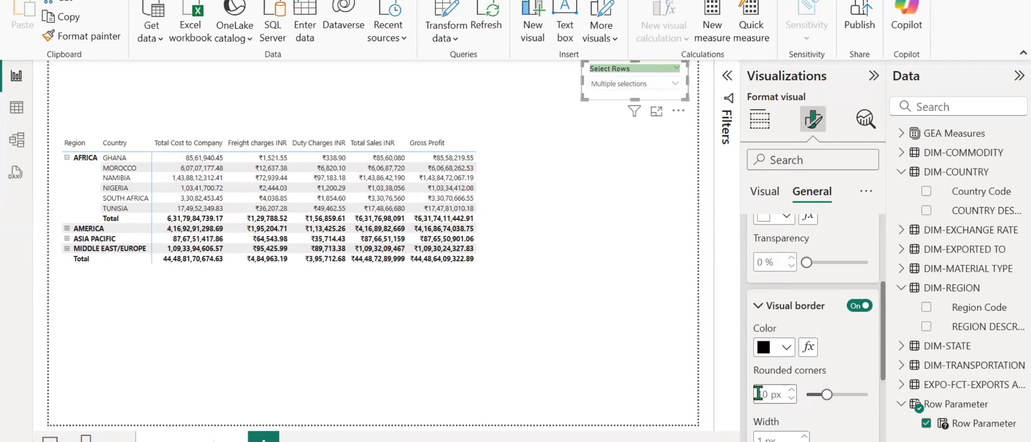
click(785, 347)
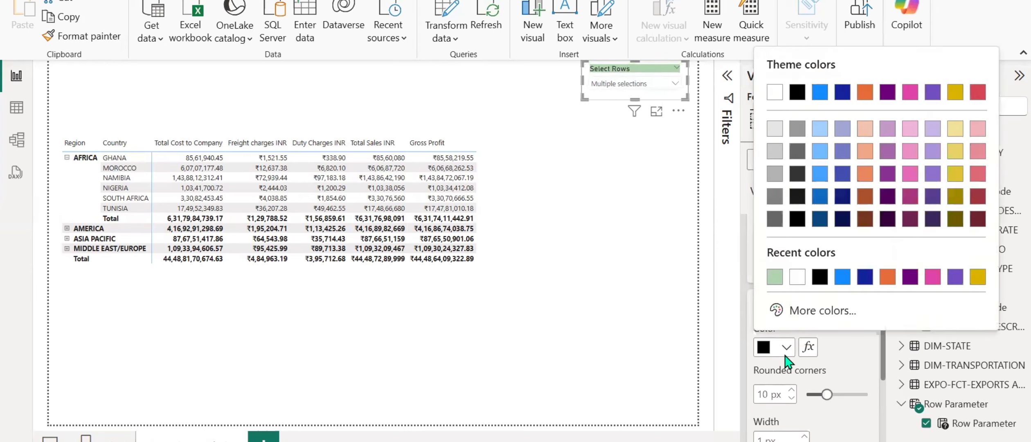
click(759, 282)
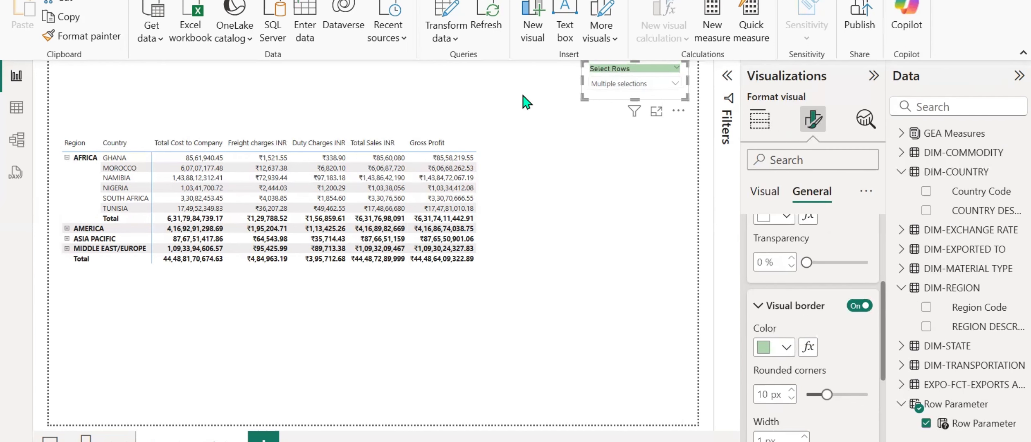
click(526, 101)
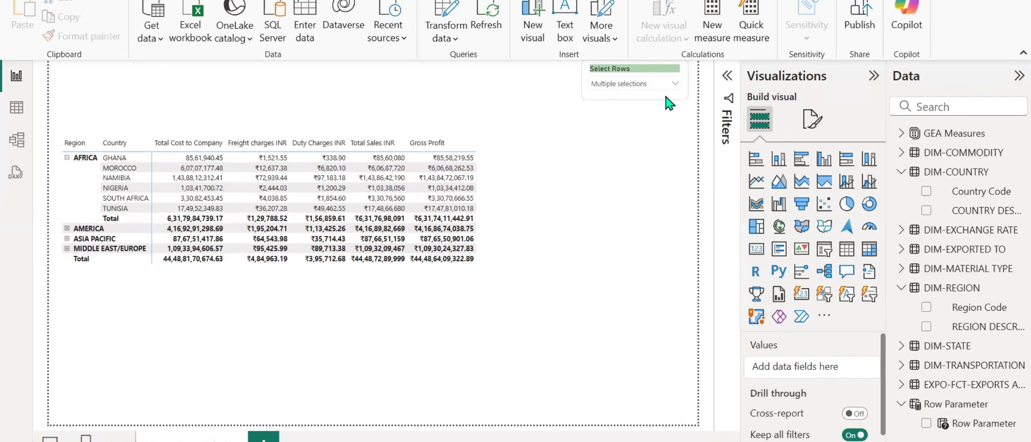
Turn on the matrix's visual border in the recent light green colour with 10 px rounded corners.
click(512, 161)
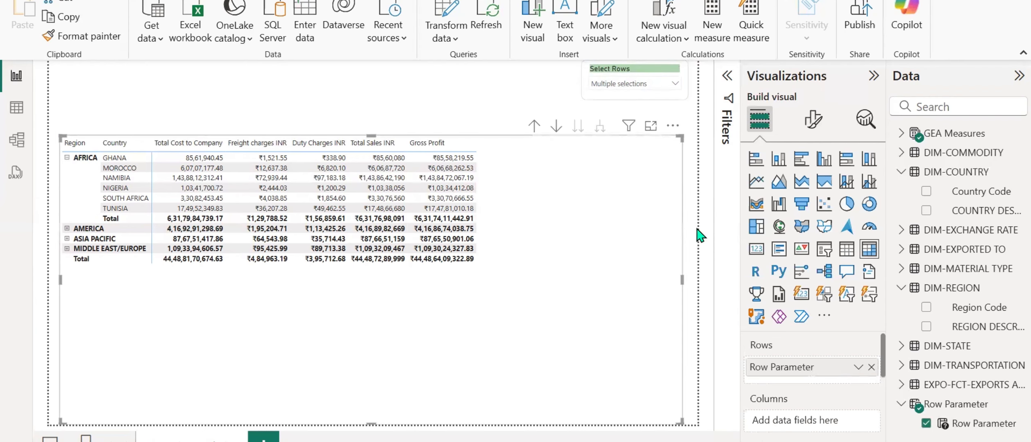
click(813, 119)
click(813, 196)
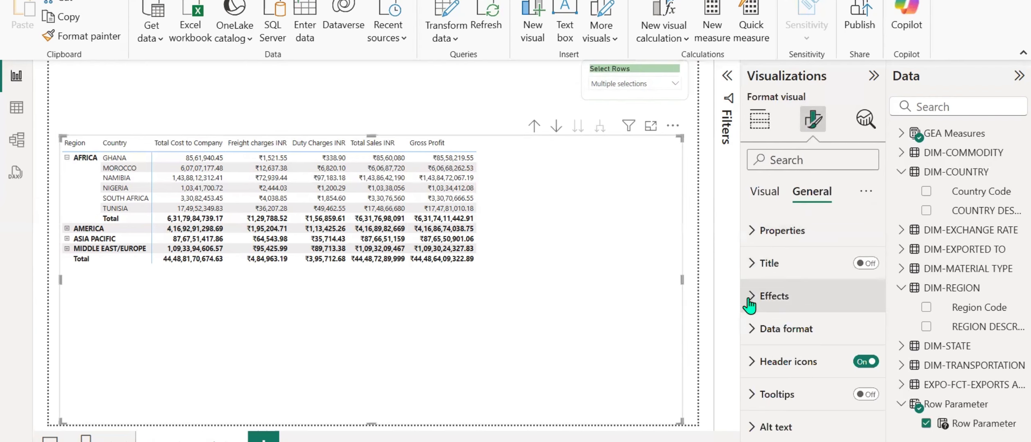
click(783, 294)
scroll(788, 287, down, 3)
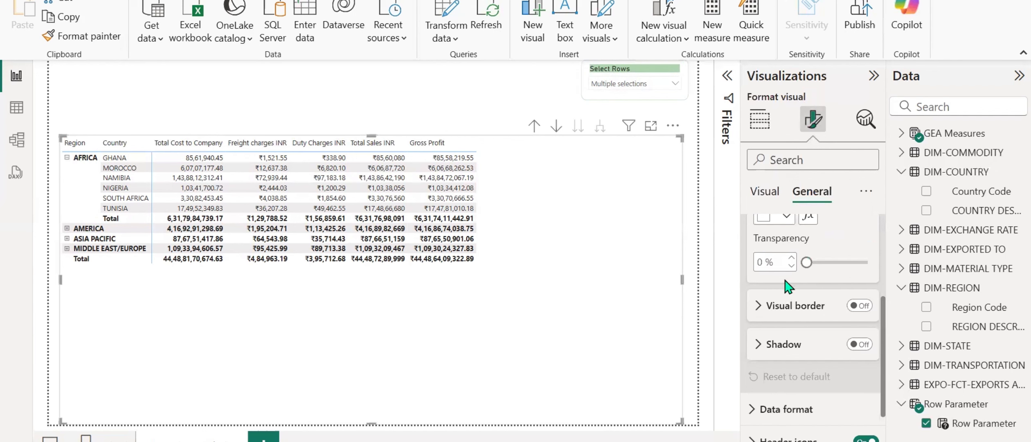
click(859, 305)
click(758, 305)
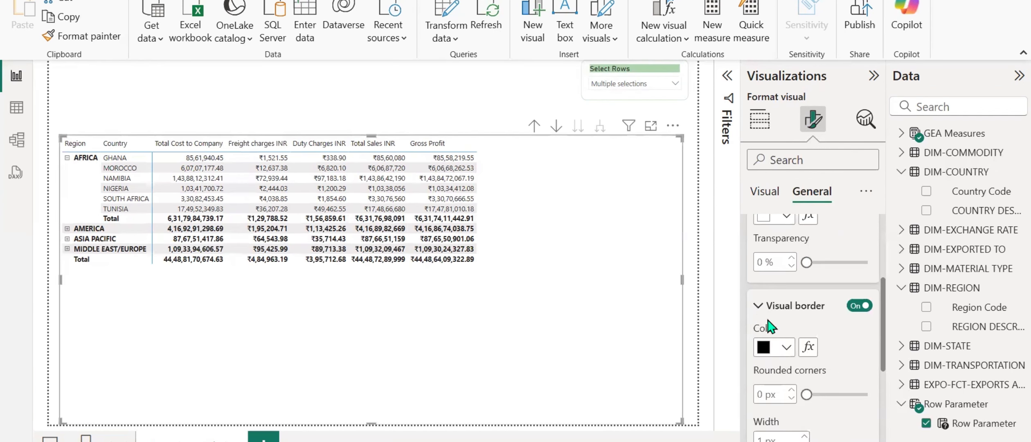
click(786, 347)
click(765, 292)
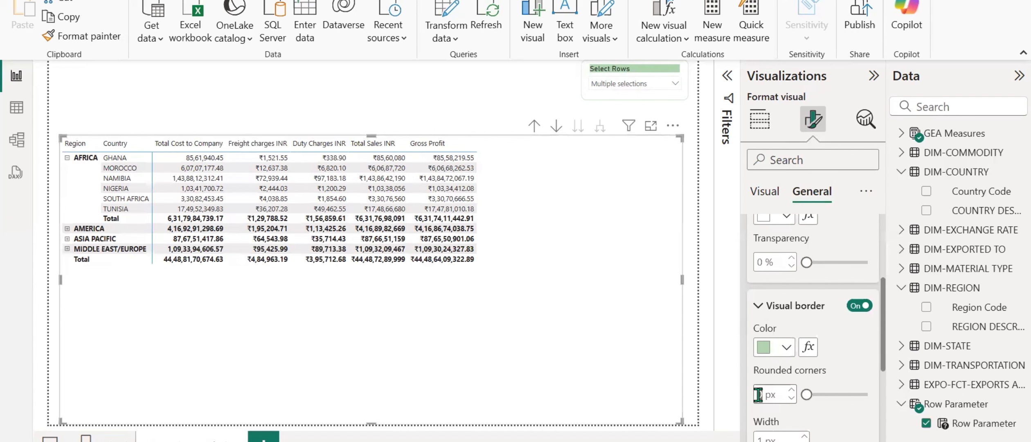
text(10)
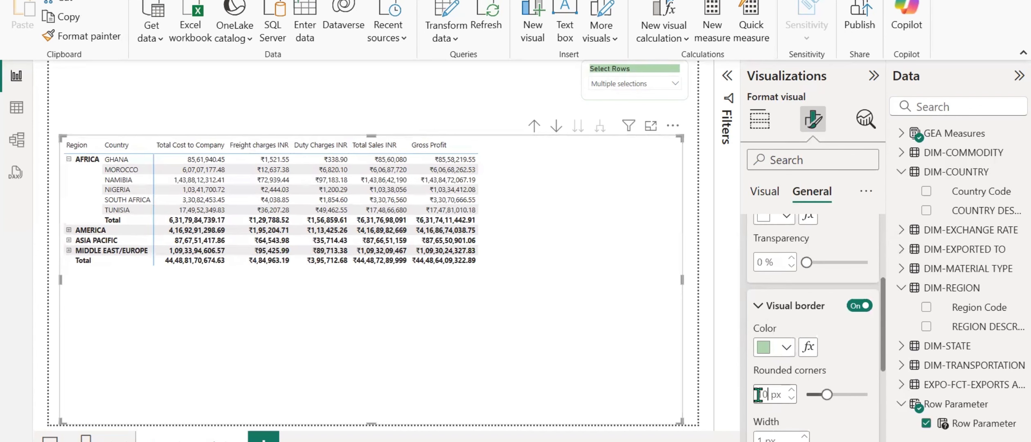
click(512, 96)
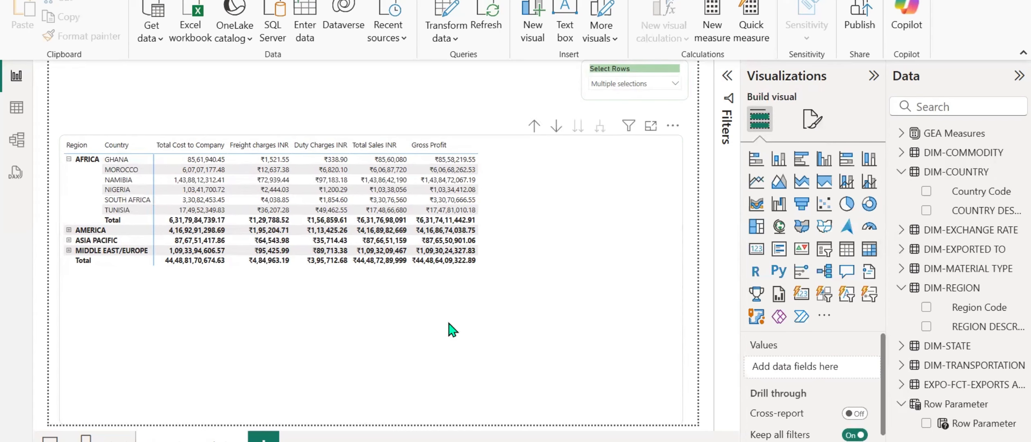
Clear Region and Country in the Select Rows slicer and select Exported To for the matrix rows.
click(641, 84)
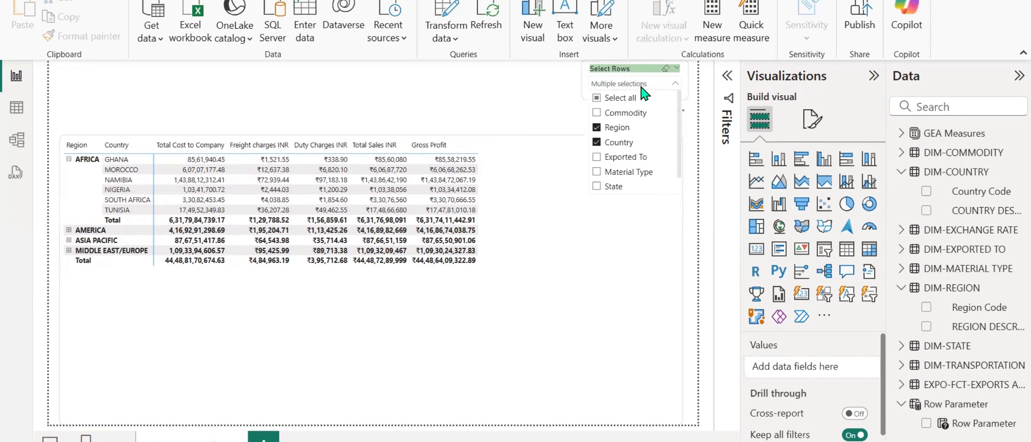
click(623, 126)
click(616, 143)
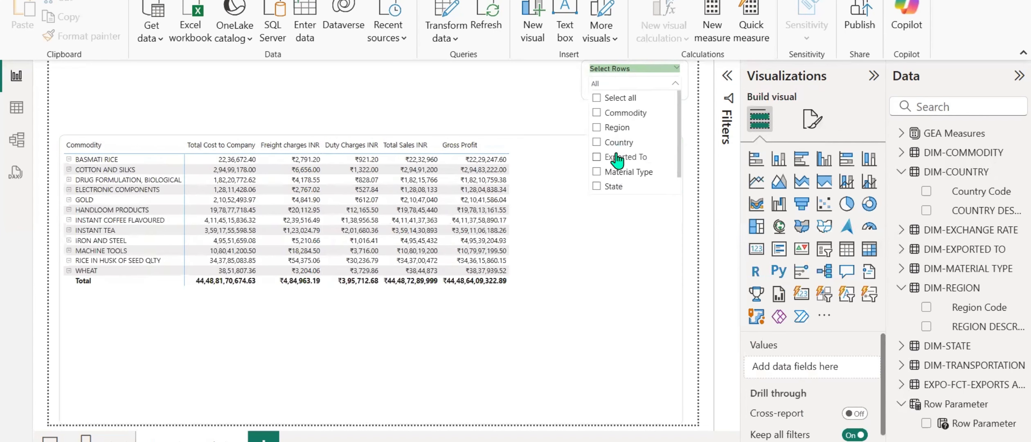
click(616, 155)
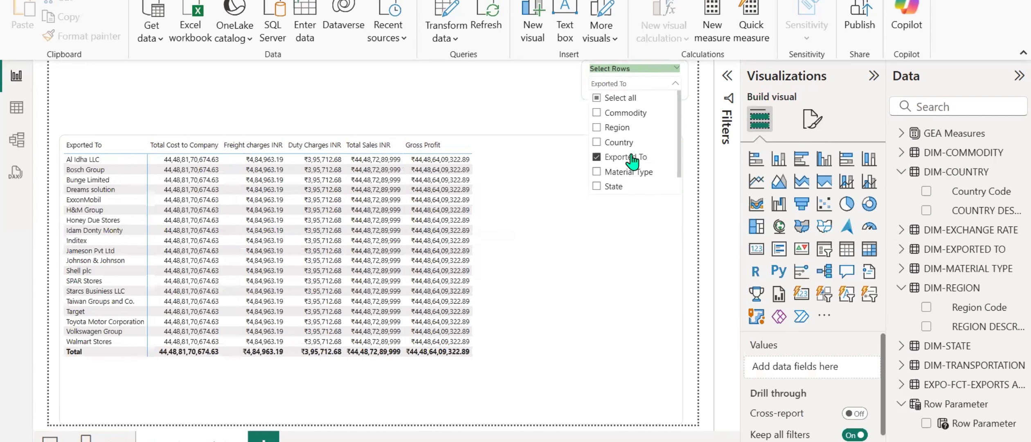
Switch the matrix rows between Exported To and Material Type, combine both, and leave only Material Type selected.
click(632, 161)
click(615, 172)
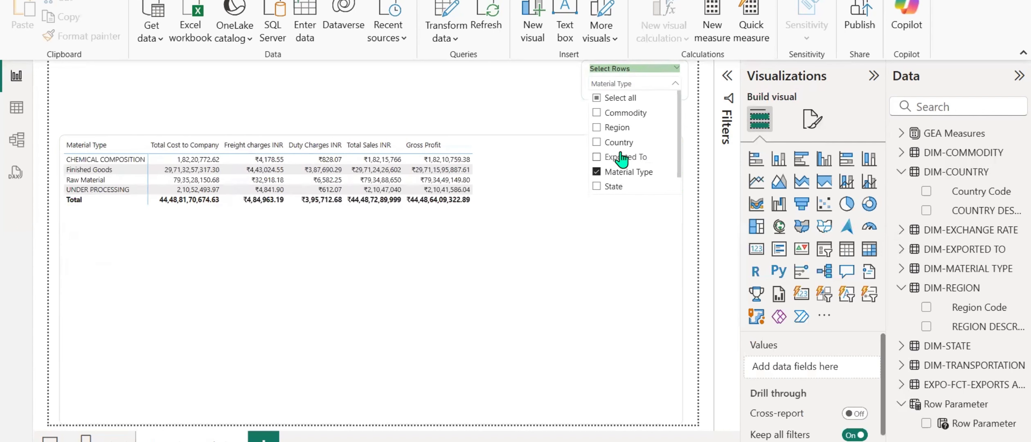
click(618, 158)
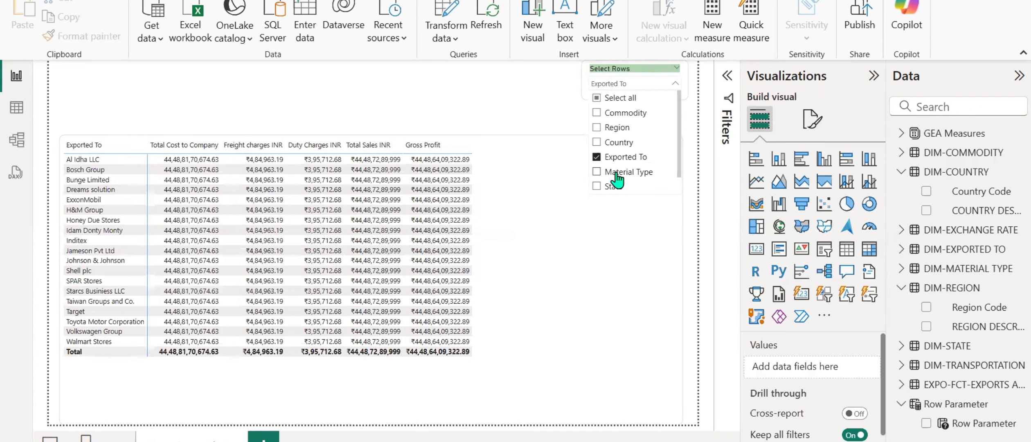
ctrl+click(617, 174)
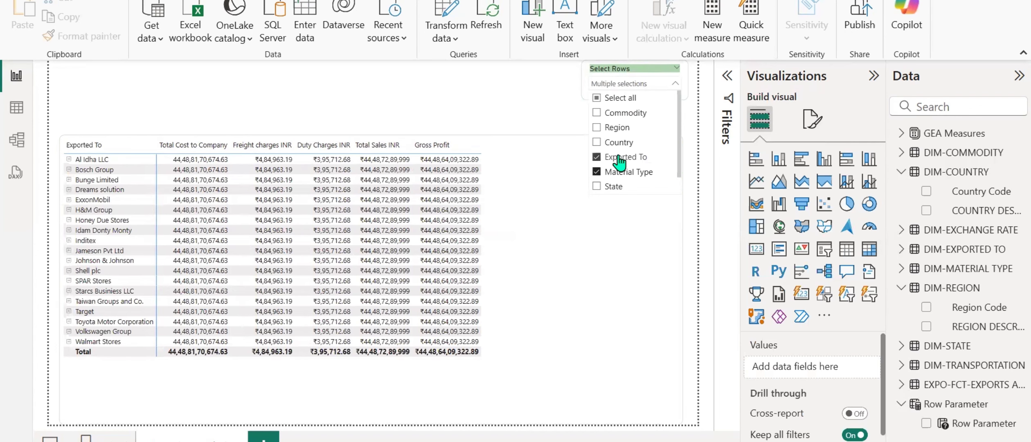
ctrl+click(619, 158)
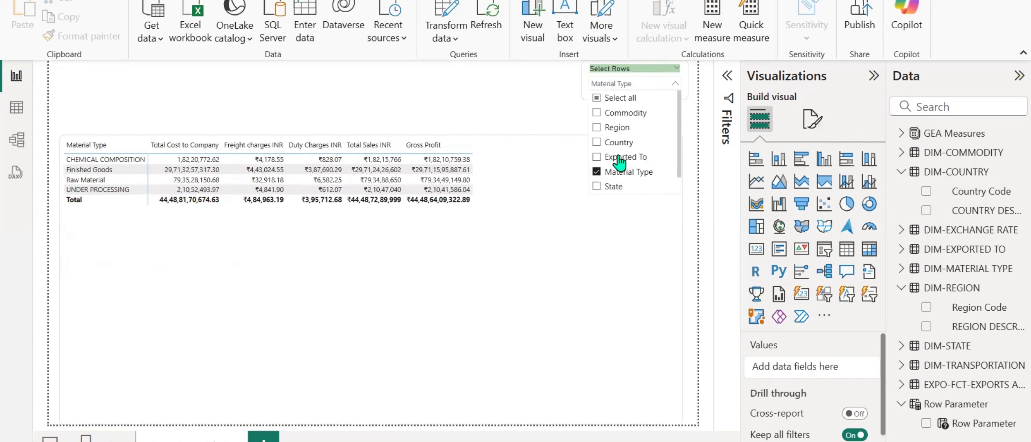
Replace Material Type with State in the Select Rows slicer, and clear State again to leave no row field selected.
scroll(619, 161, down, 1)
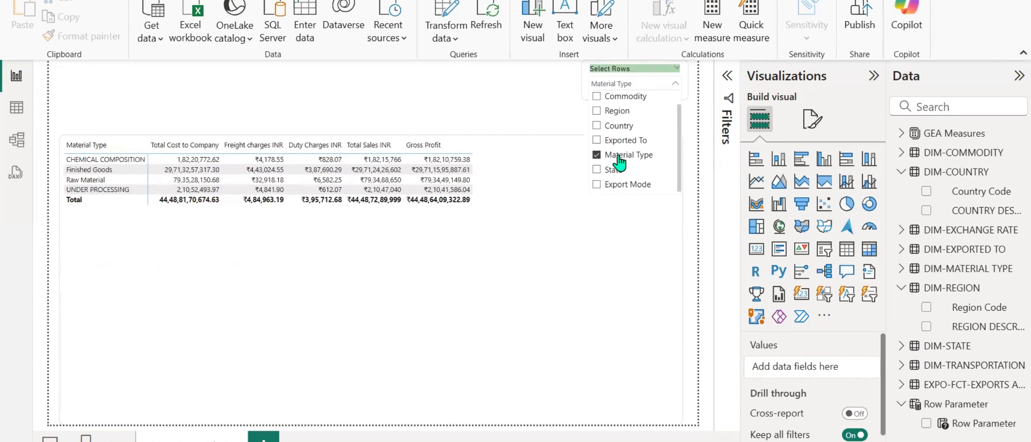
click(618, 156)
click(616, 177)
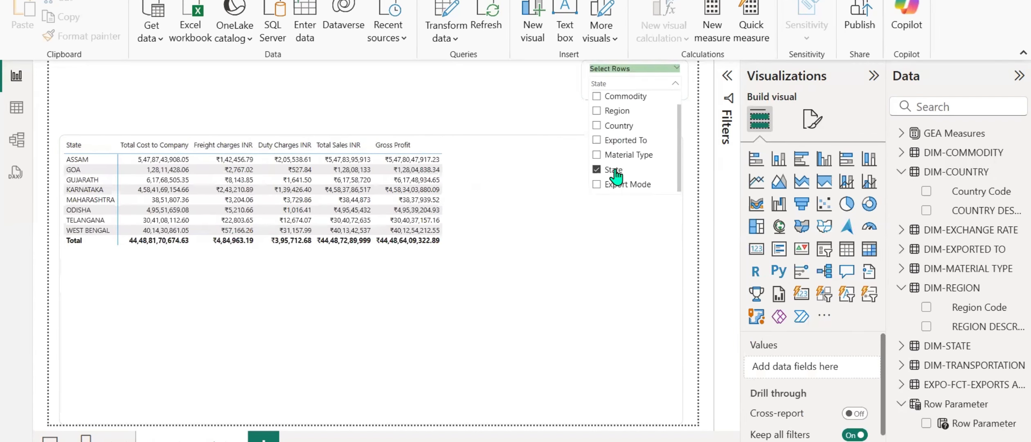
click(616, 177)
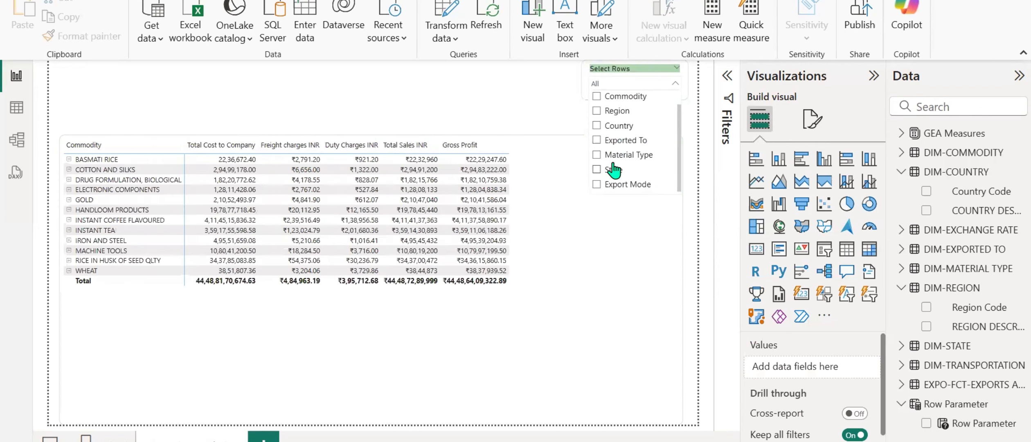
Select Region in the Select Rows slicer for the matrix rows and collapse the slicer list.
click(617, 113)
click(509, 106)
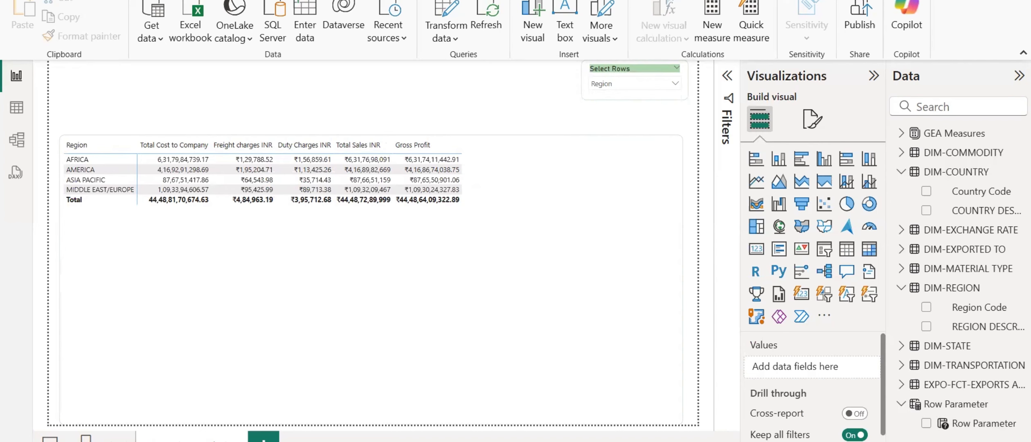
Insert a text box on the report page containing the title "Global Export Overview".
click(93, 1)
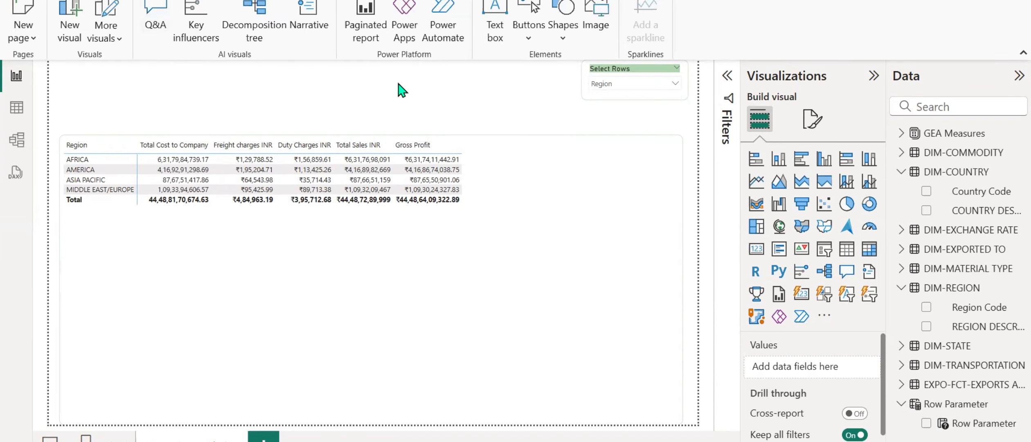
click(496, 45)
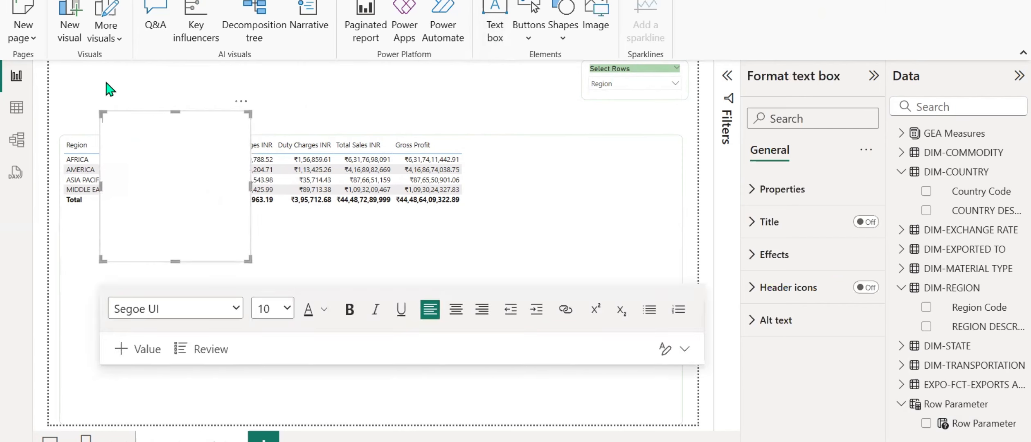
text(Global Export Over)
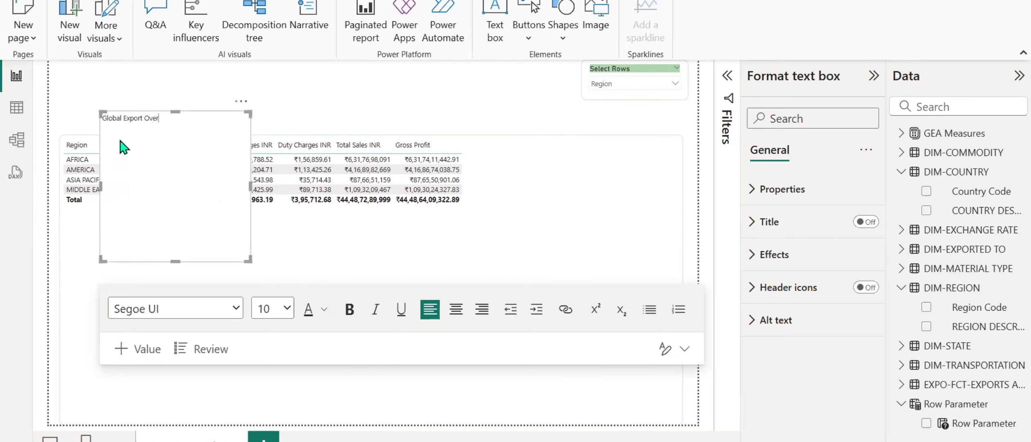
text(ew)
text(ew)
Format the whole Global Export Overview title as bold with font size 16.
key(ctrl+a)
click(287, 311)
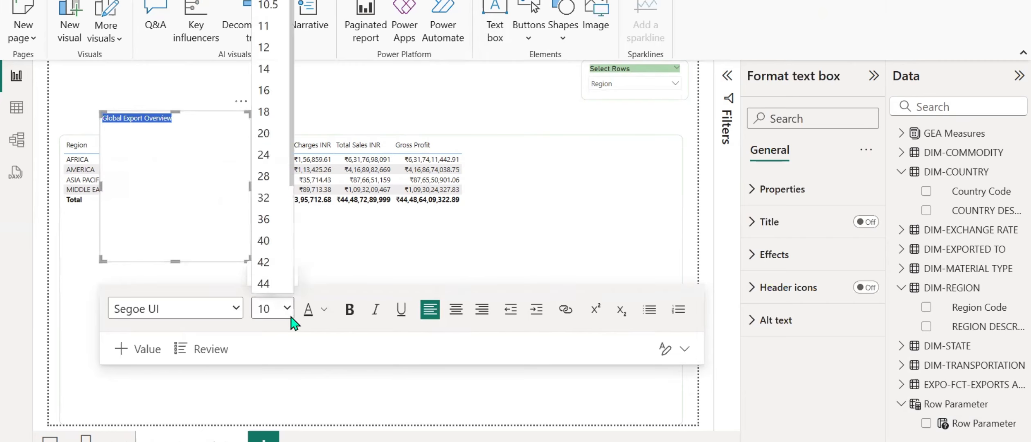
click(266, 90)
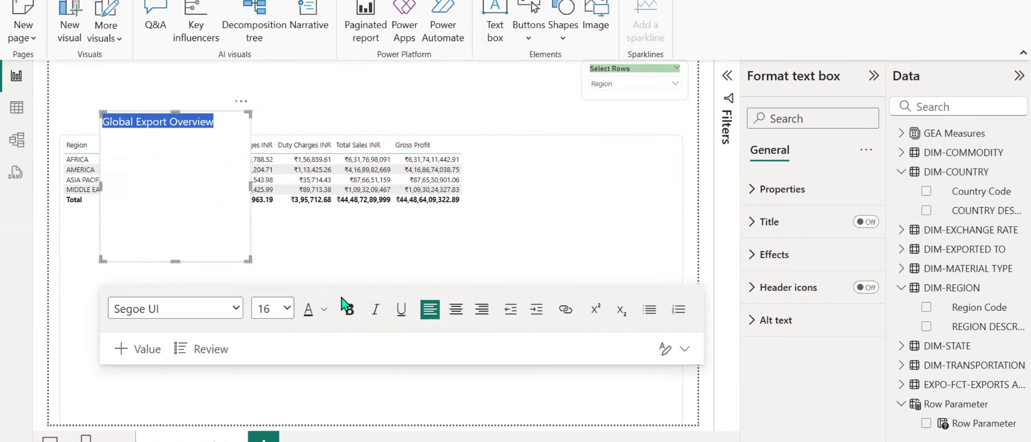
key(ctrl+b)
Move the title text box to the page's upper-left corner and shrink it so the title wraps onto two lines.
drag(142, 133, 90, 108)
drag(243, 109, 195, 62)
drag(142, 202, 131, 83)
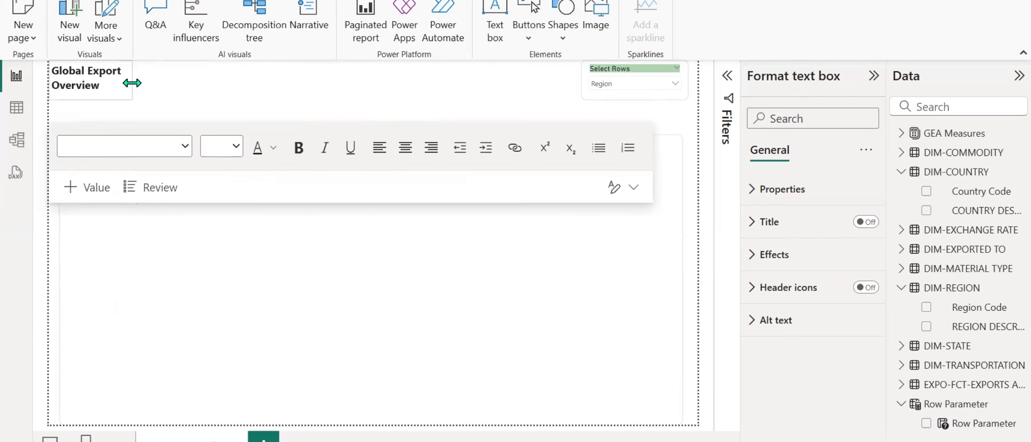
Center the Global Export Overview title text within its text box.
click(117, 87)
key(ctrl+a)
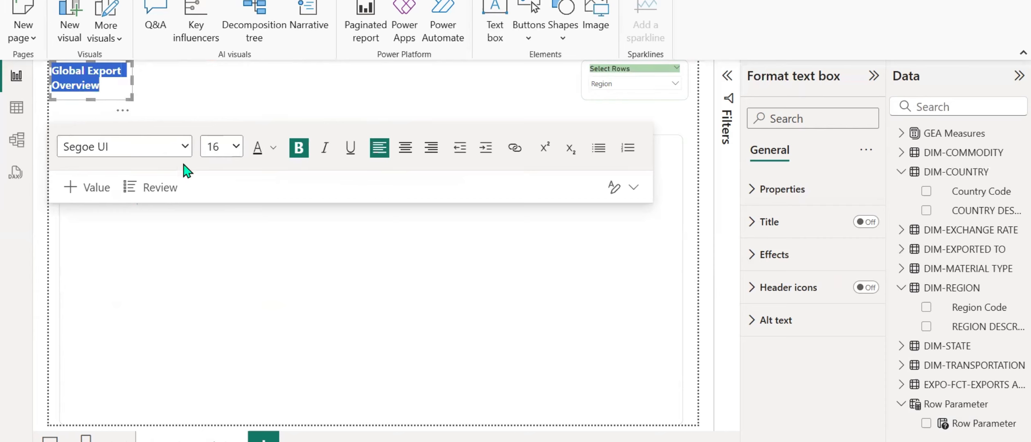
click(405, 149)
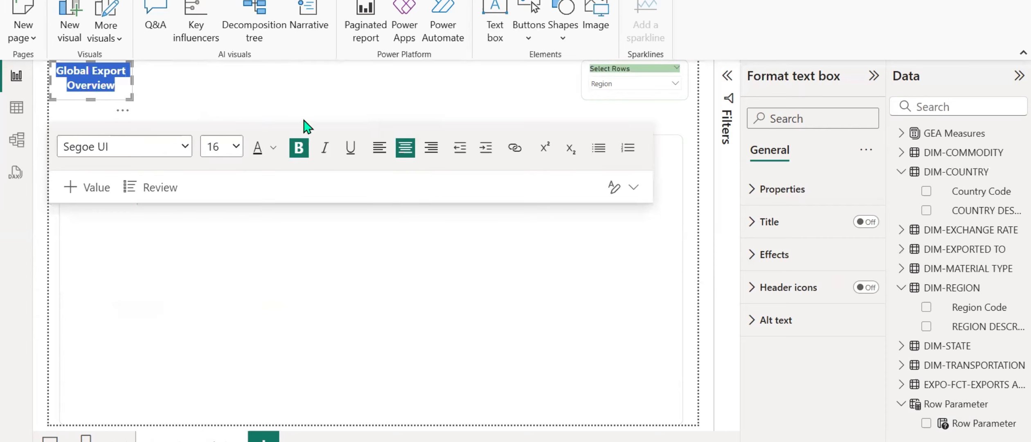
click(177, 87)
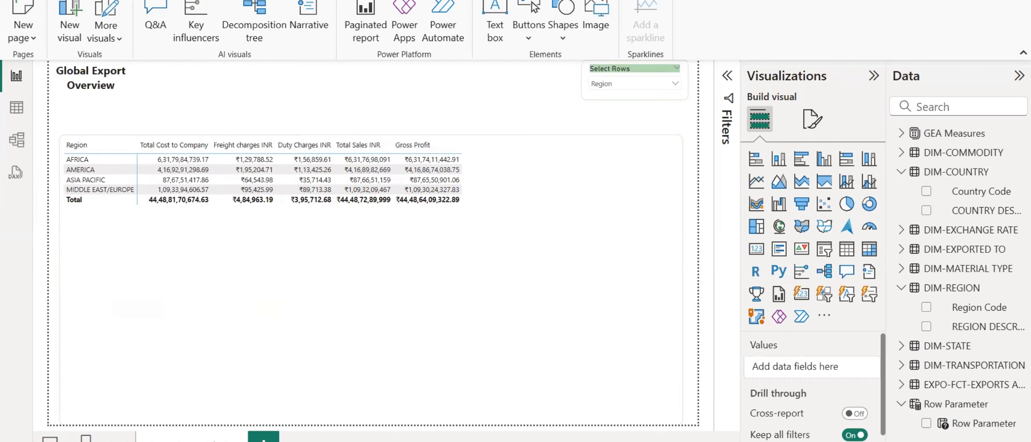
Add a card visual beside the page title and reduce its height to fit above the matrix.
click(757, 252)
drag(172, 204, 217, 161)
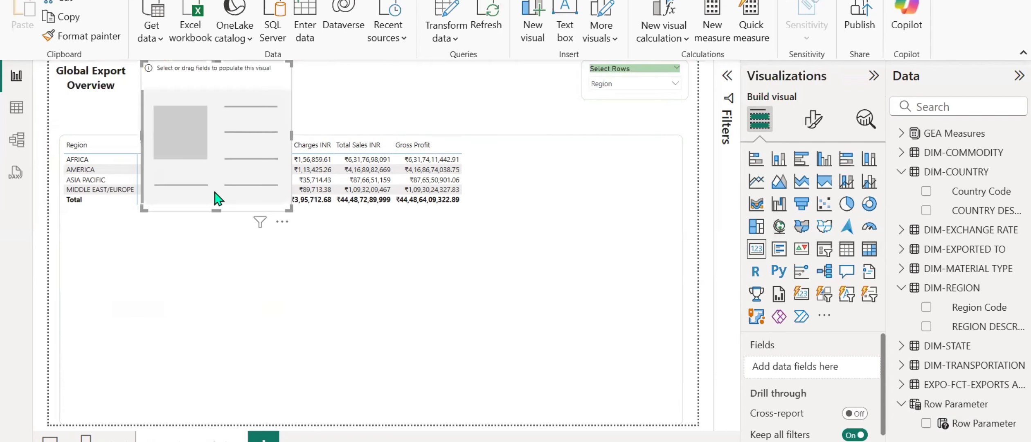
drag(216, 211, 216, 105)
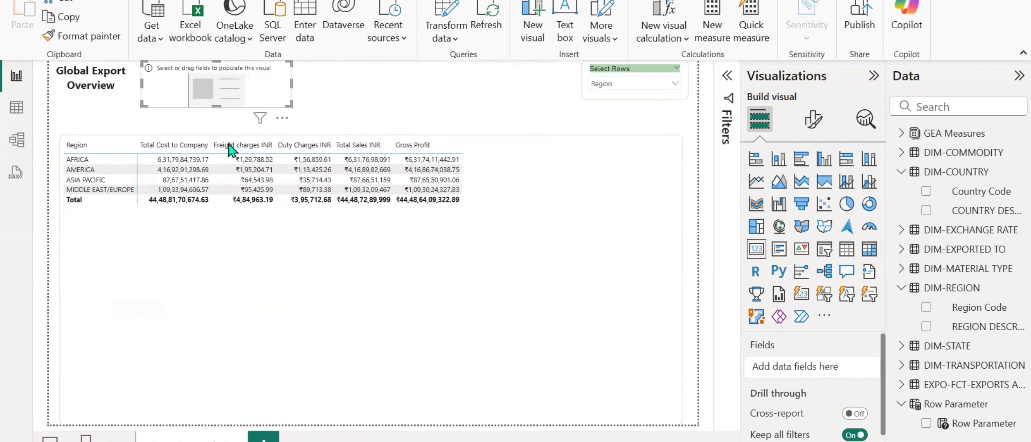
Populate the new card with the Total Cost to Company measure from GEA Measures.
click(902, 173)
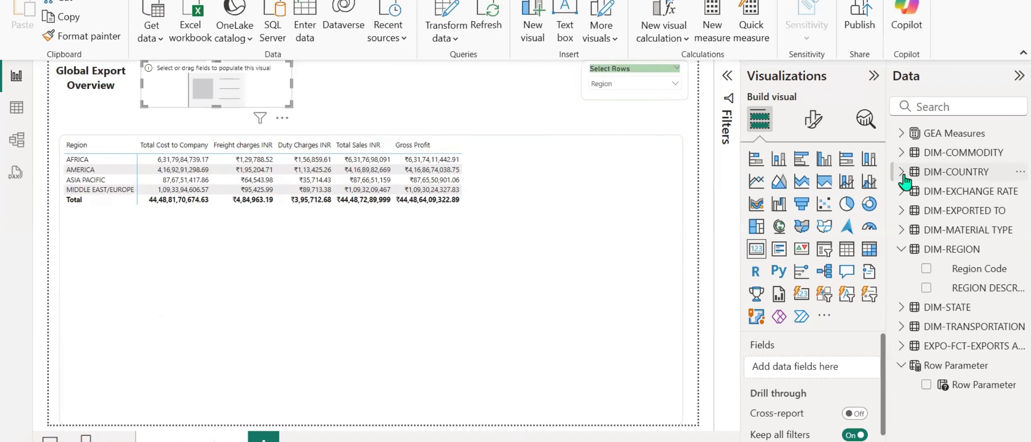
click(902, 133)
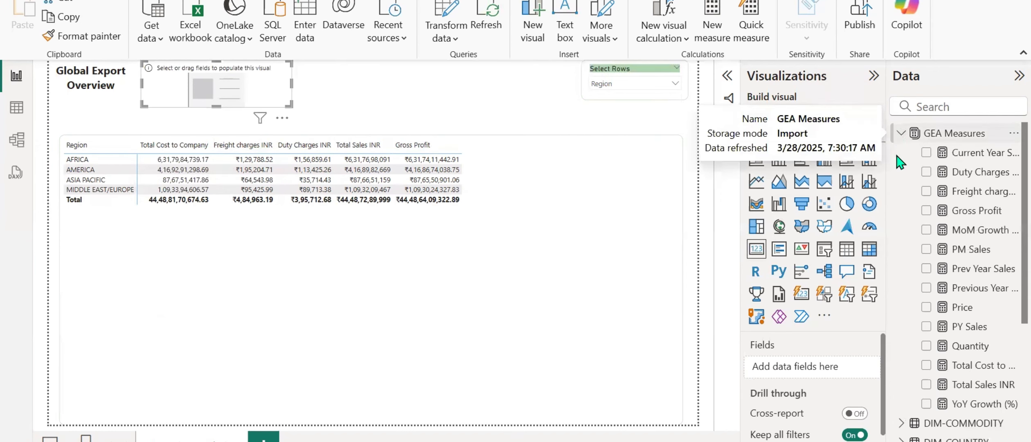
click(926, 366)
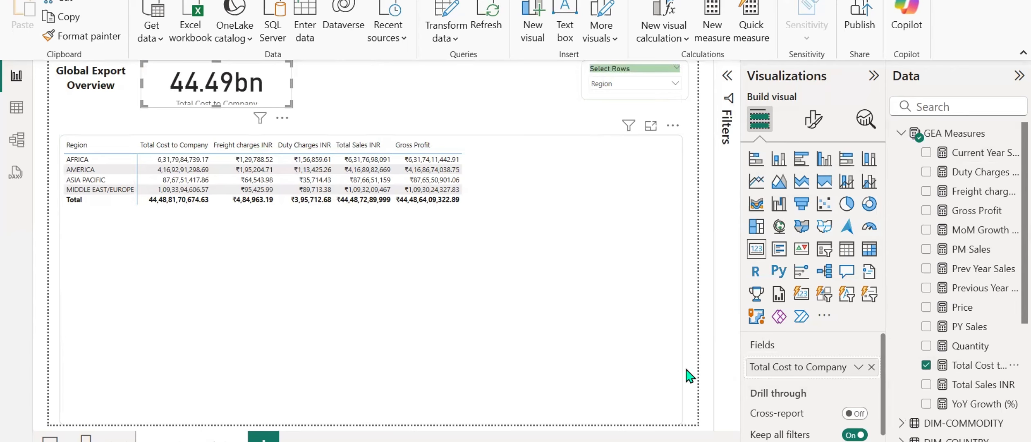
Format the Total Cost to Company measure as currency with the Indian rupee (₹) symbol.
click(960, 370)
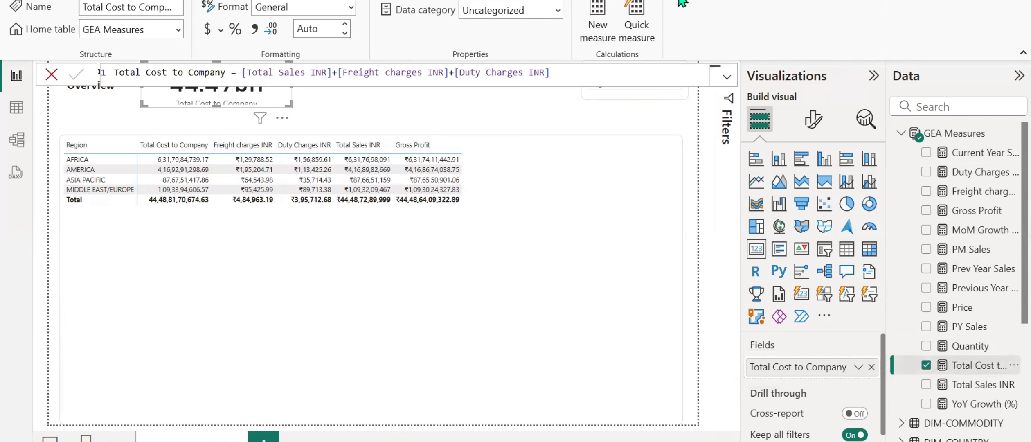
click(220, 30)
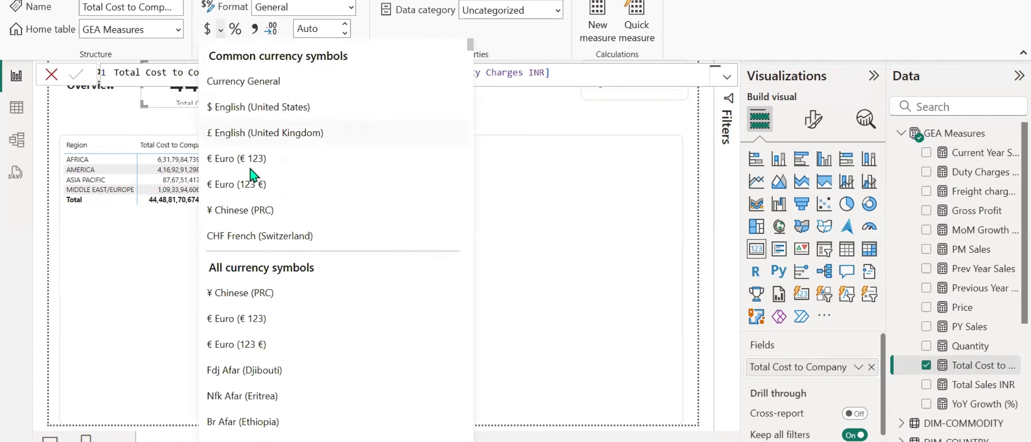
scroll(253, 192, down, 15)
scroll(253, 192, down, 12)
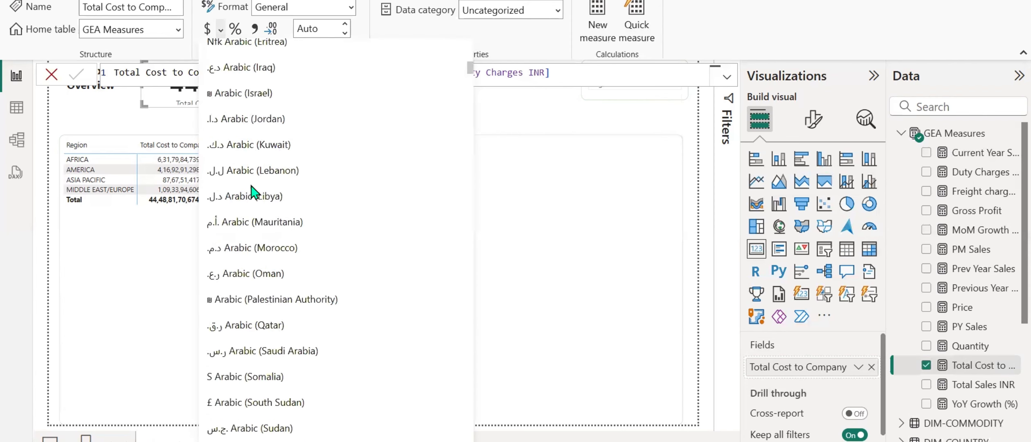
scroll(311, 191, down, 9)
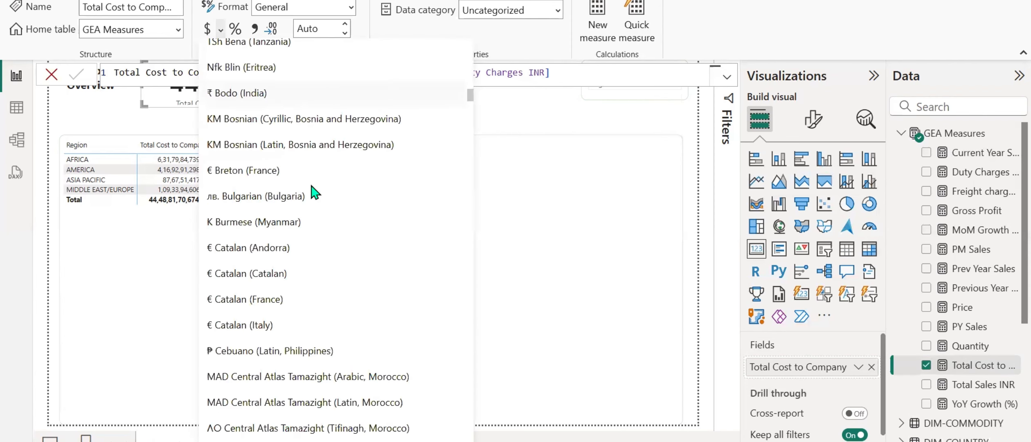
scroll(314, 192, down, 9)
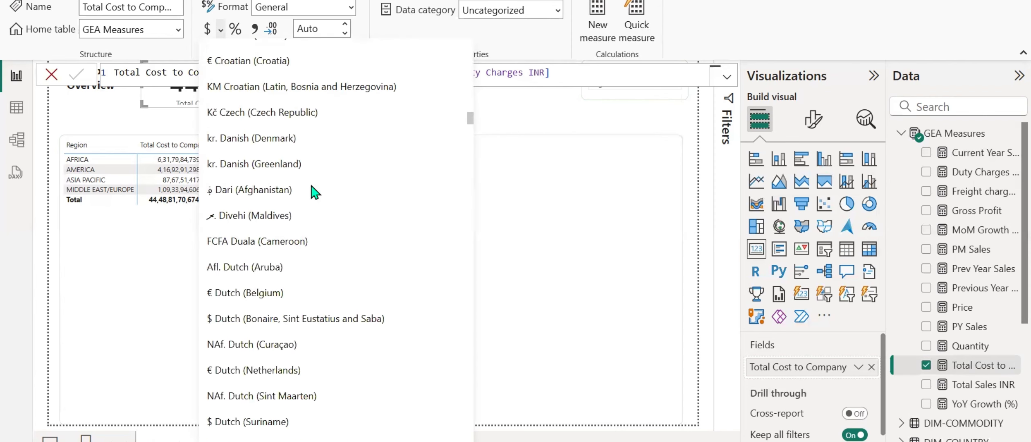
scroll(314, 192, down, 6)
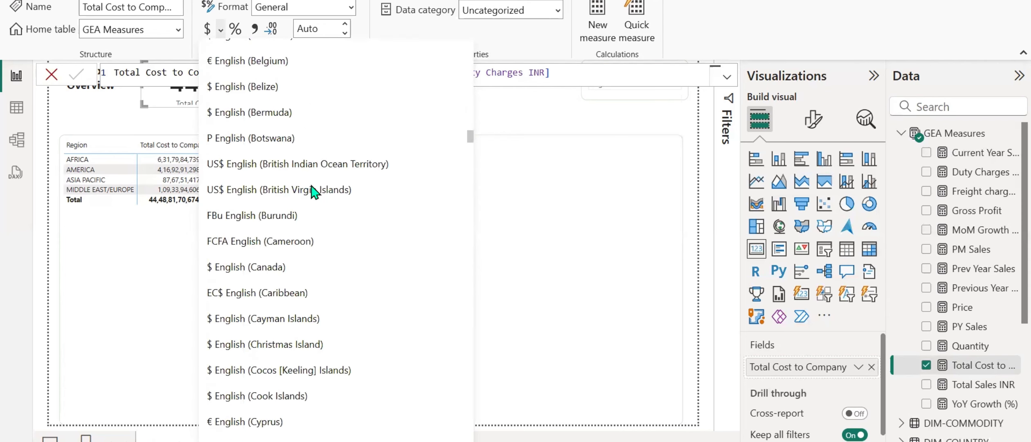
scroll(314, 192, down, 6)
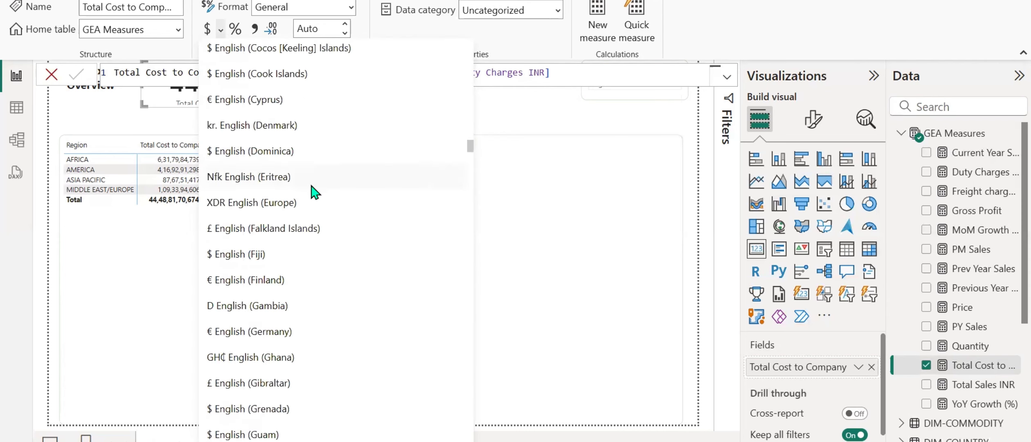
scroll(314, 192, down, 6)
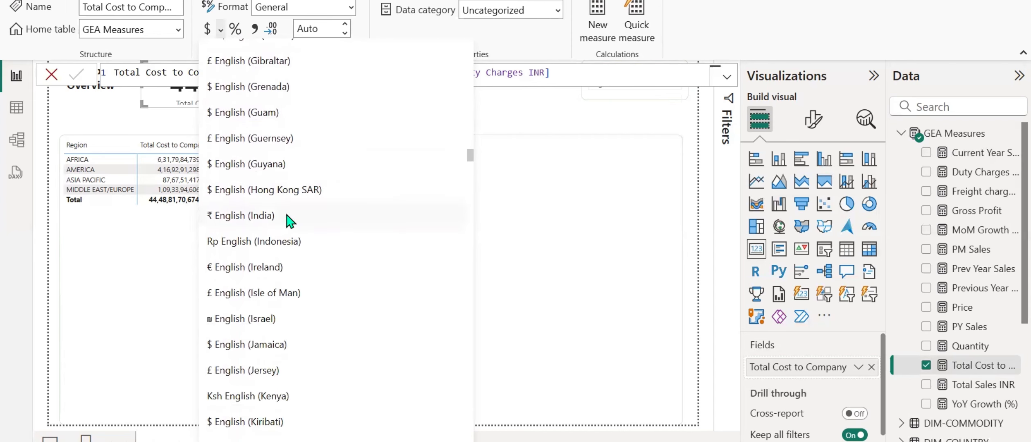
scroll(262, 223, down, 3)
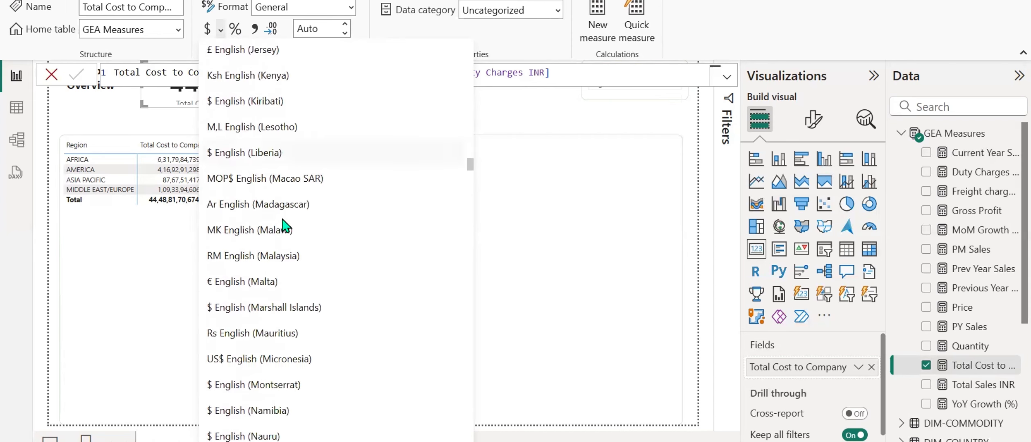
scroll(283, 223, down, 2)
scroll(285, 225, down, 6)
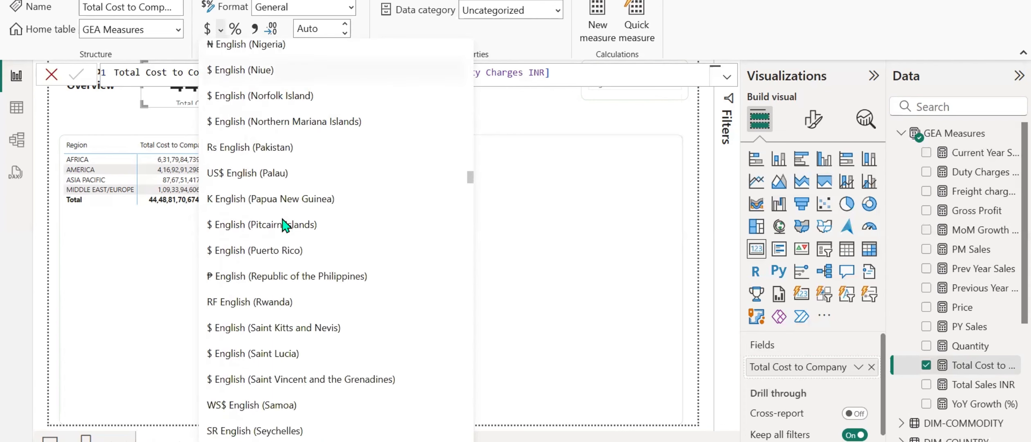
scroll(350, 224, down, 2)
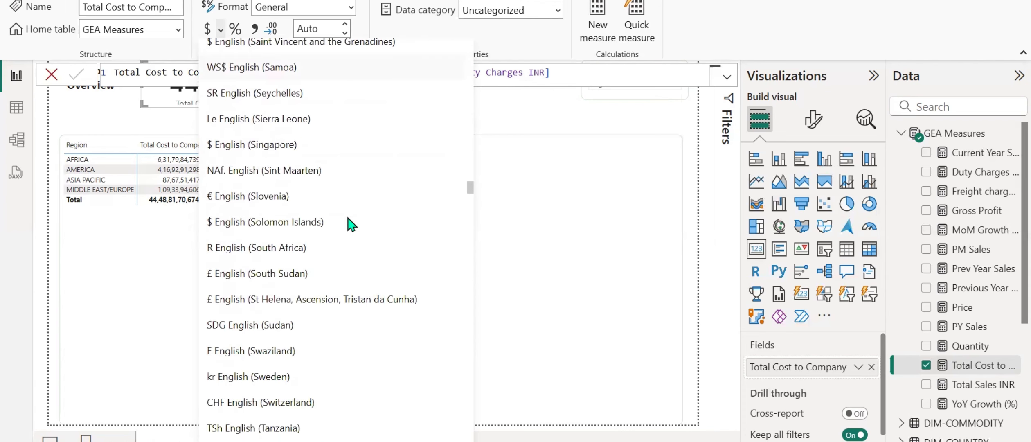
scroll(350, 224, down, 7)
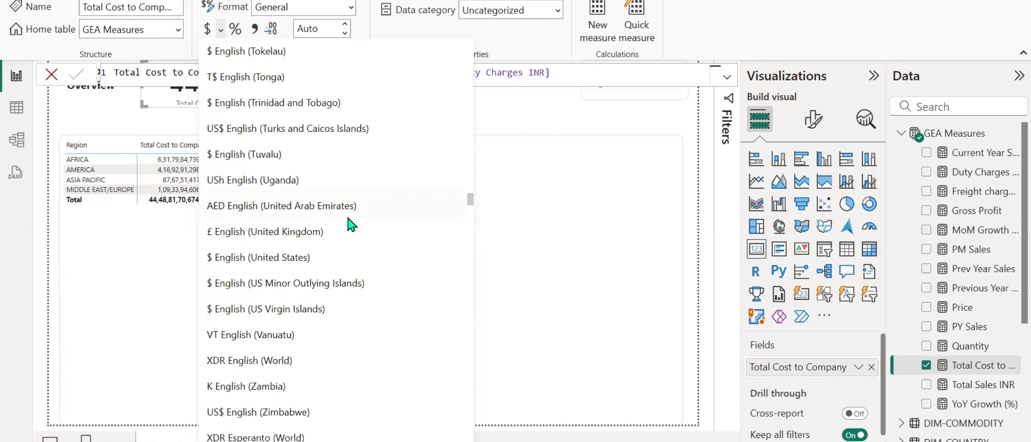
scroll(350, 224, down, 4)
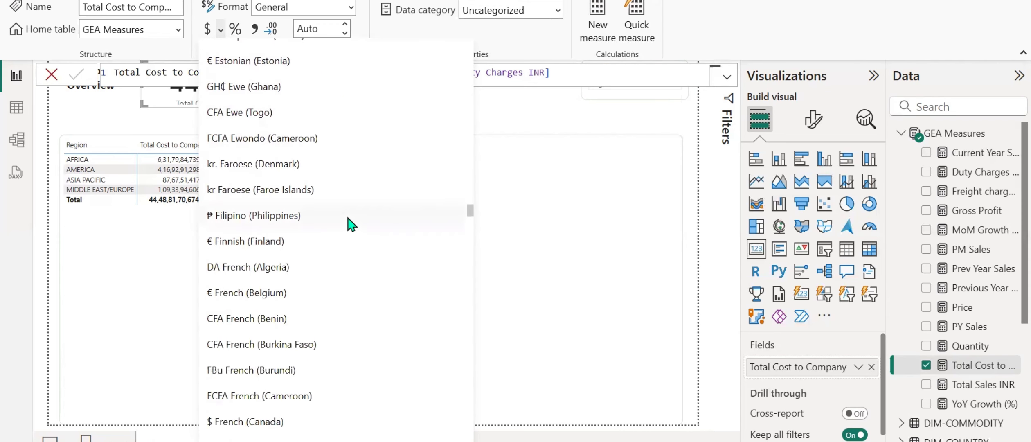
scroll(350, 224, down, 13)
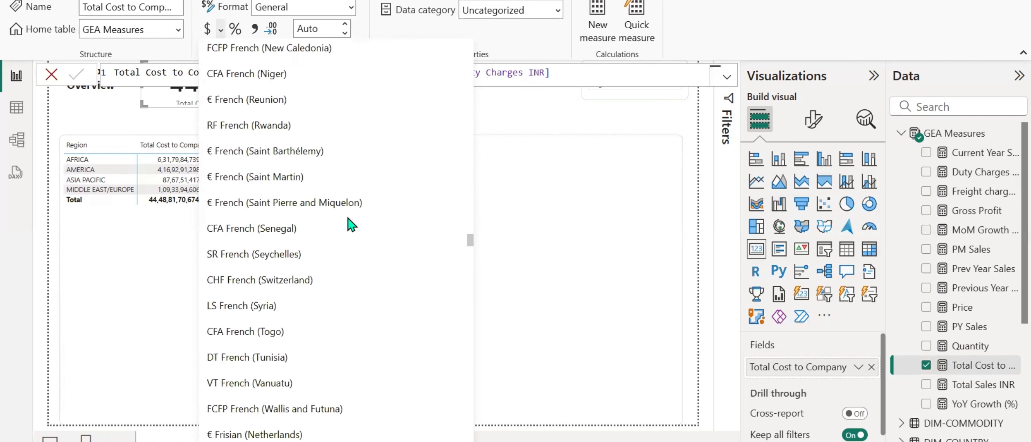
scroll(349, 224, down, 8)
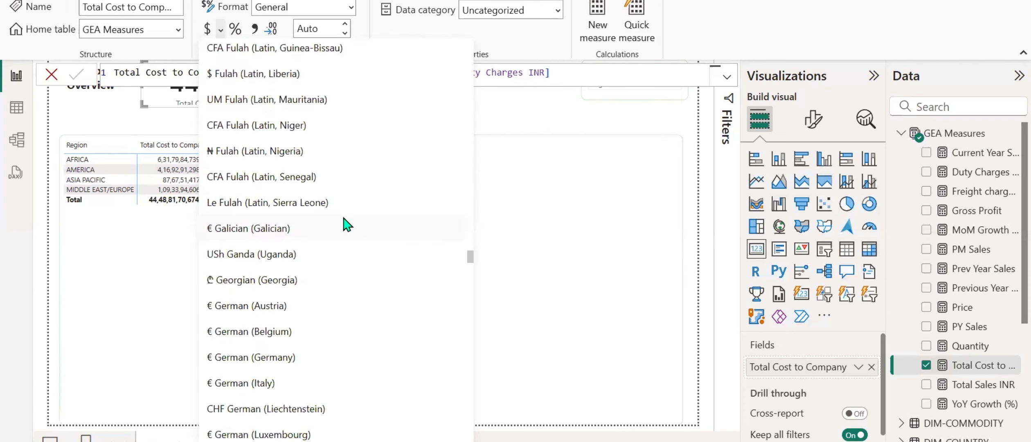
scroll(349, 224, down, 5)
scroll(344, 223, down, 2)
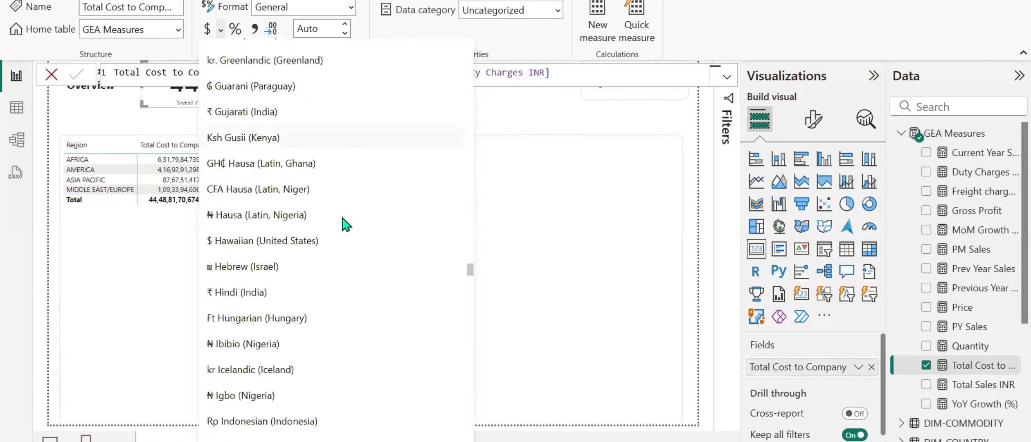
click(233, 206)
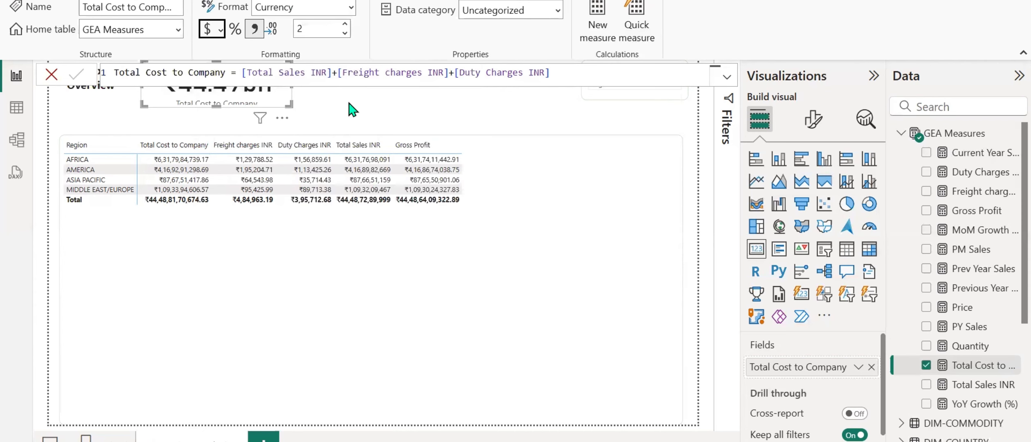
click(342, 118)
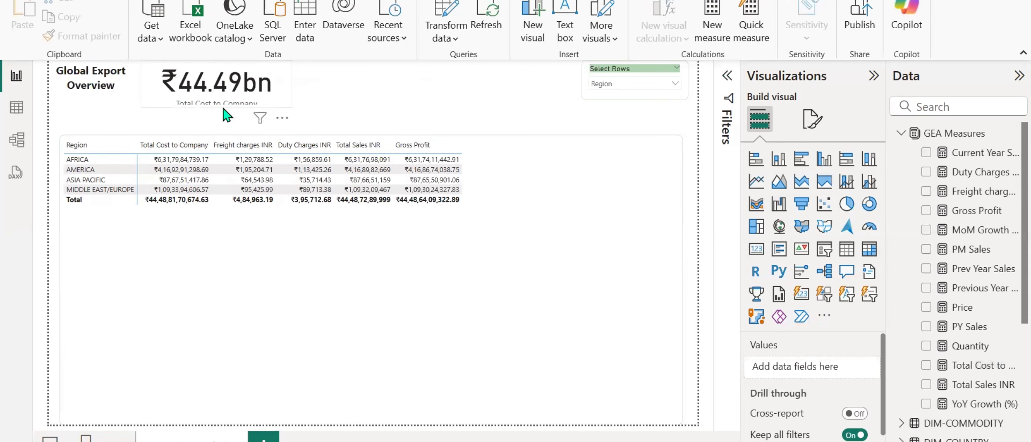
Set the category label font size of the Total Cost to Company card to 10.
click(274, 88)
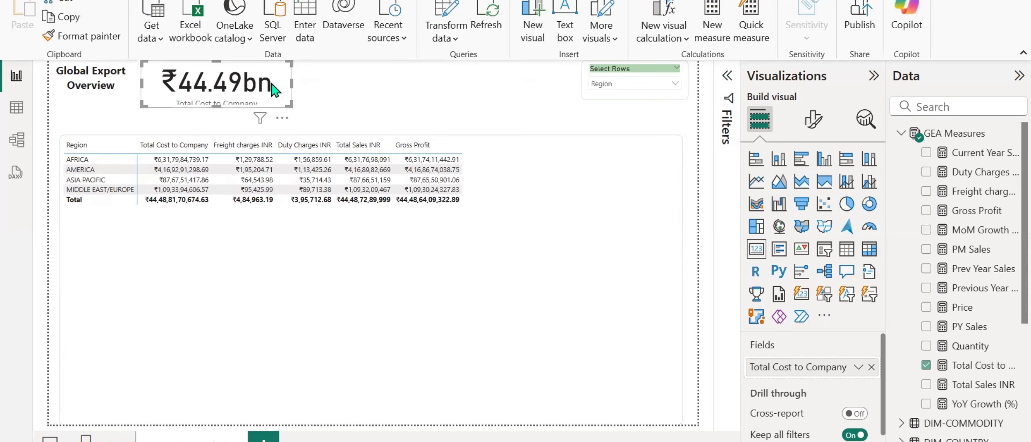
click(820, 128)
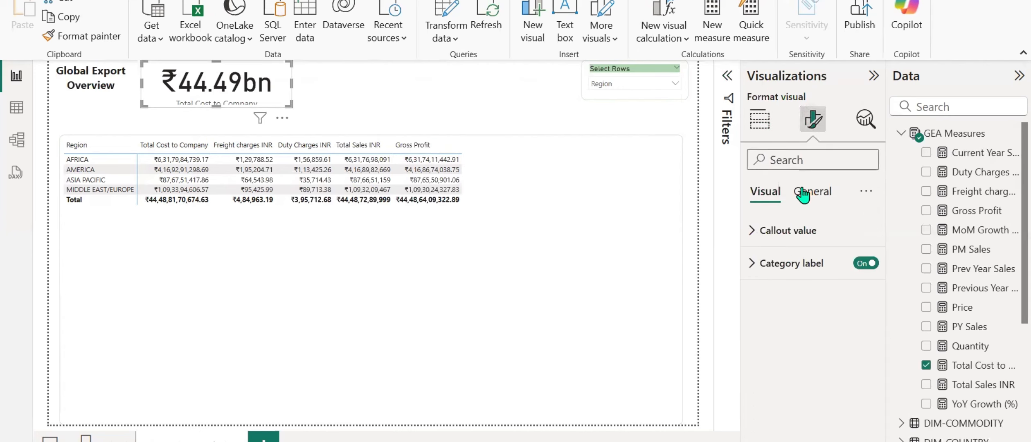
click(751, 266)
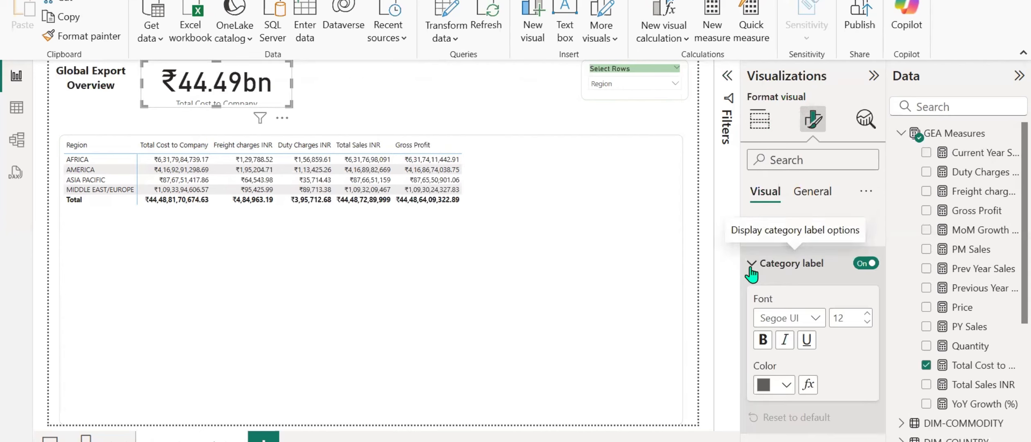
click(866, 322)
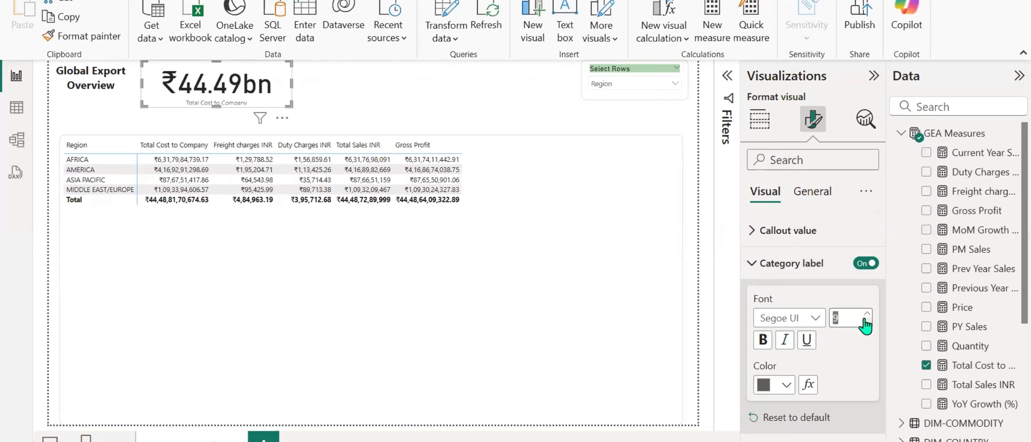
click(864, 320)
click(864, 313)
Set the callout value font size of the Total Cost to Company card to 20.
click(752, 230)
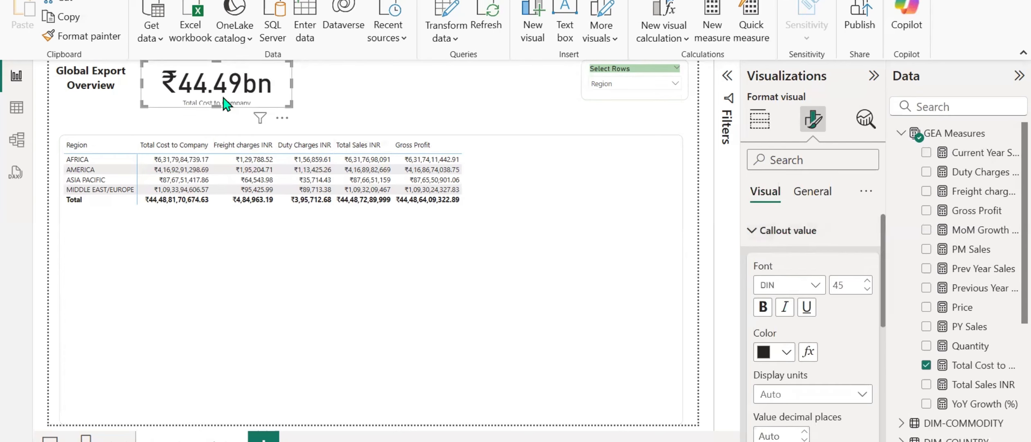
double_click(848, 283)
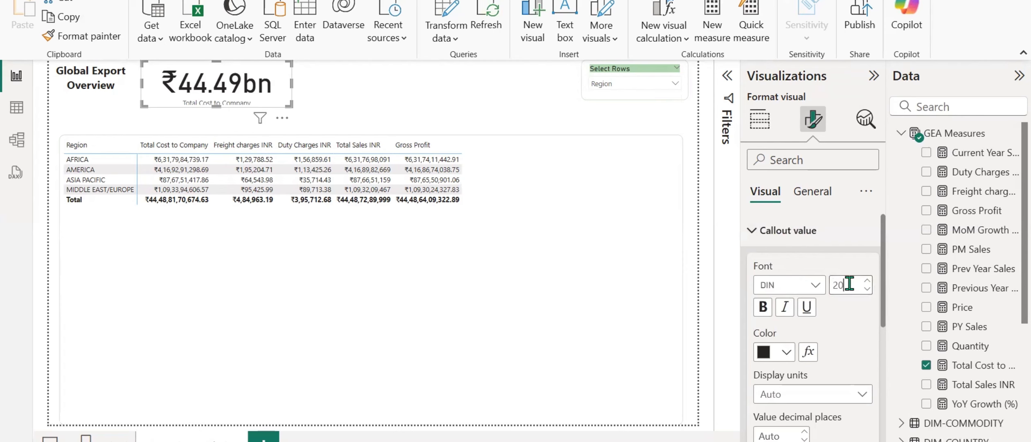
text(20)
scroll(790, 360, down, 4)
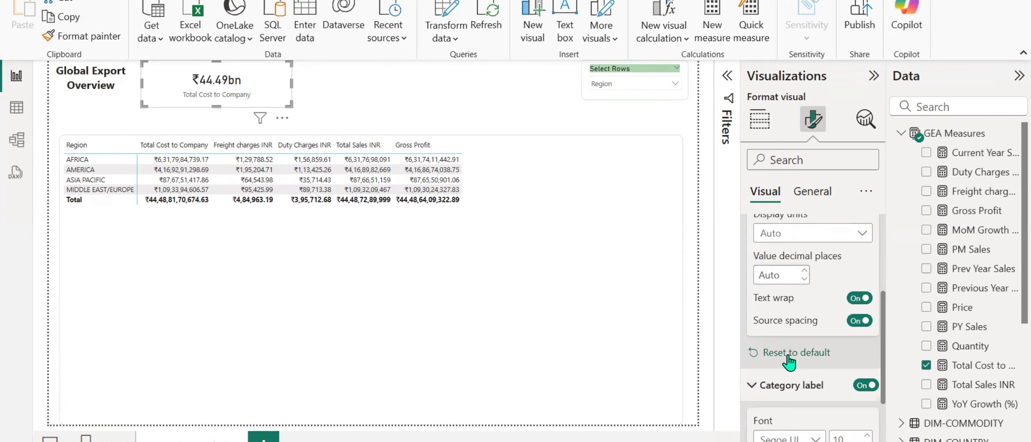
Display the card's callout value in millions.
scroll(788, 362, up, 3)
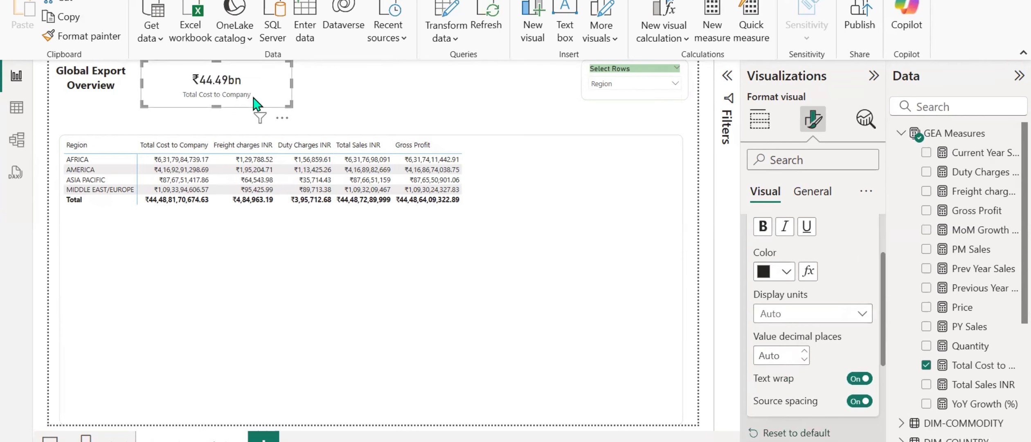
click(863, 316)
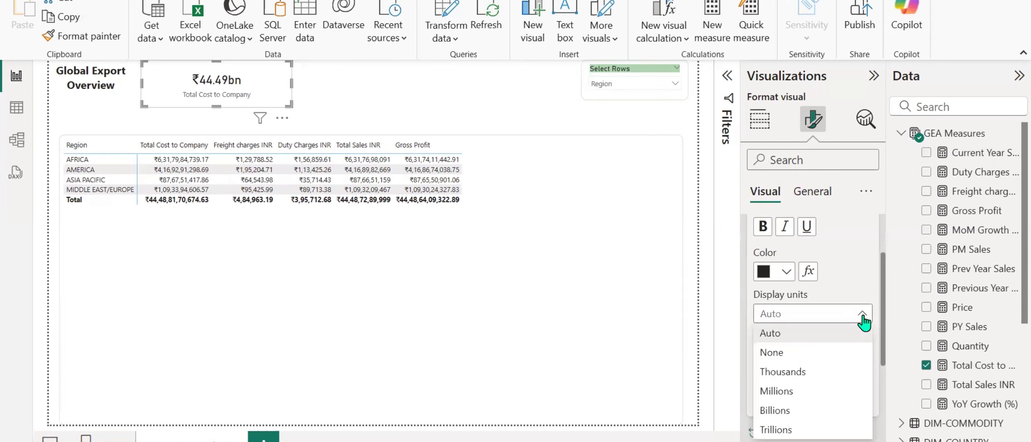
click(792, 389)
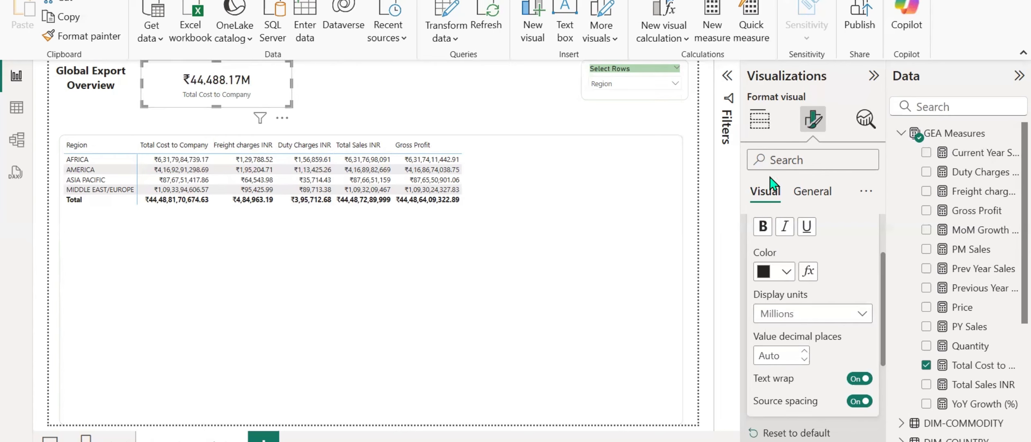
Give the Total Cost to Company card a light blue background, custom color #BEE7F0.
click(759, 133)
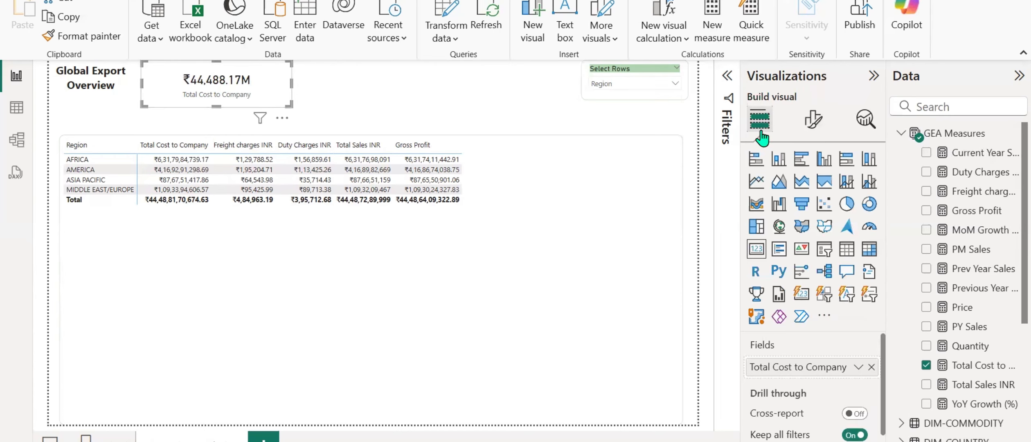
click(813, 118)
click(813, 192)
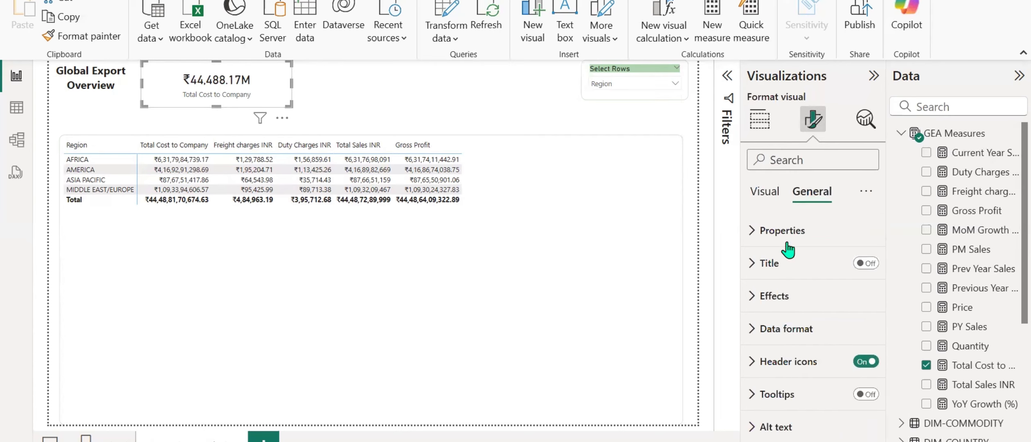
click(751, 296)
scroll(798, 291, down, 4)
scroll(759, 327, up, 3)
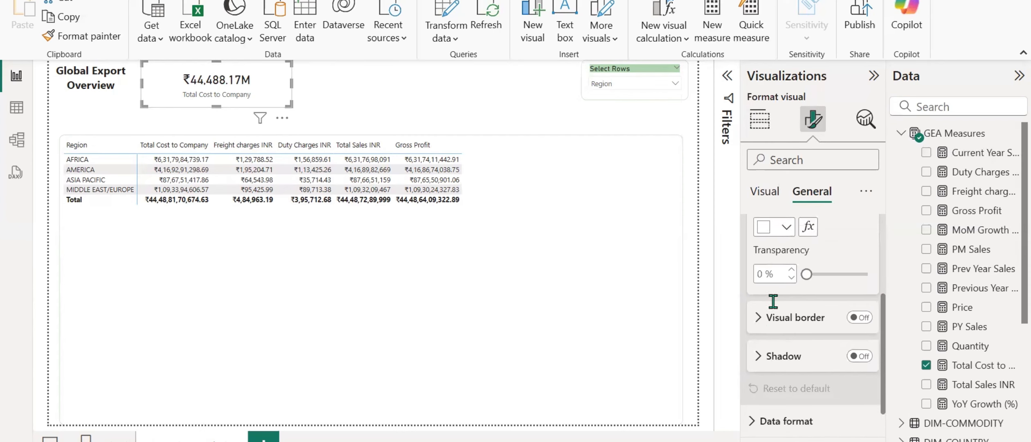
click(786, 295)
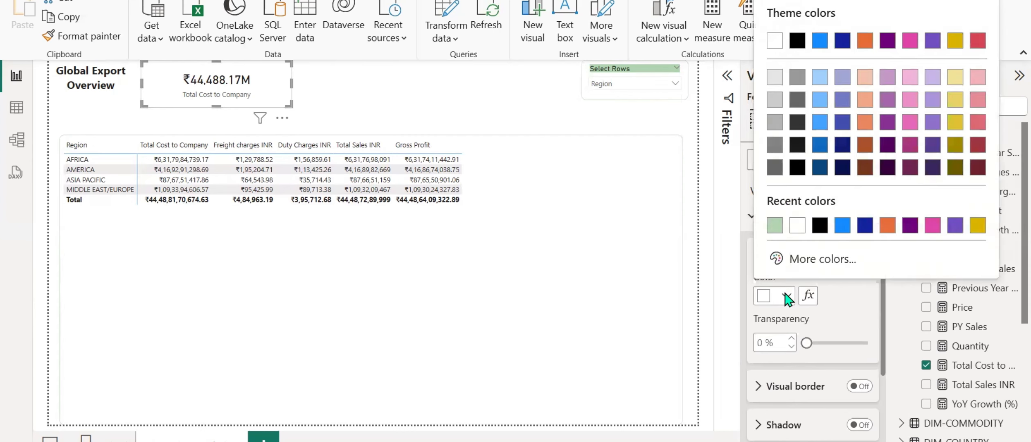
click(776, 260)
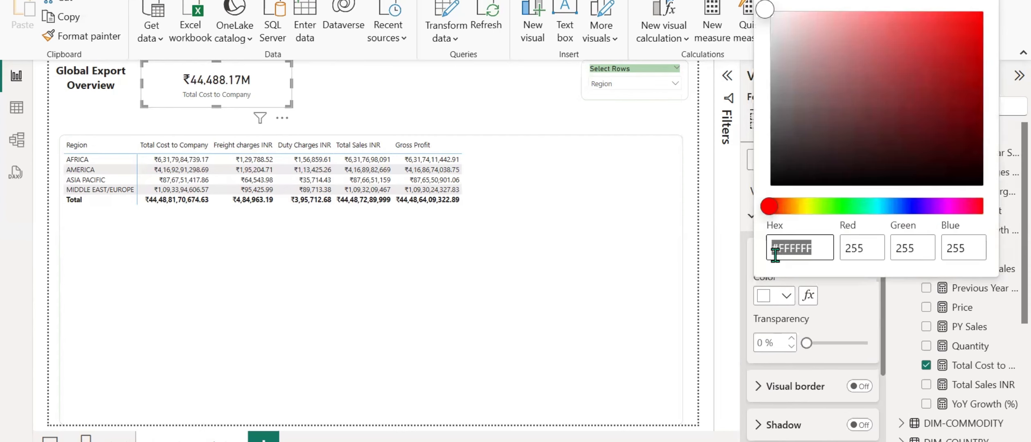
click(821, 206)
click(851, 110)
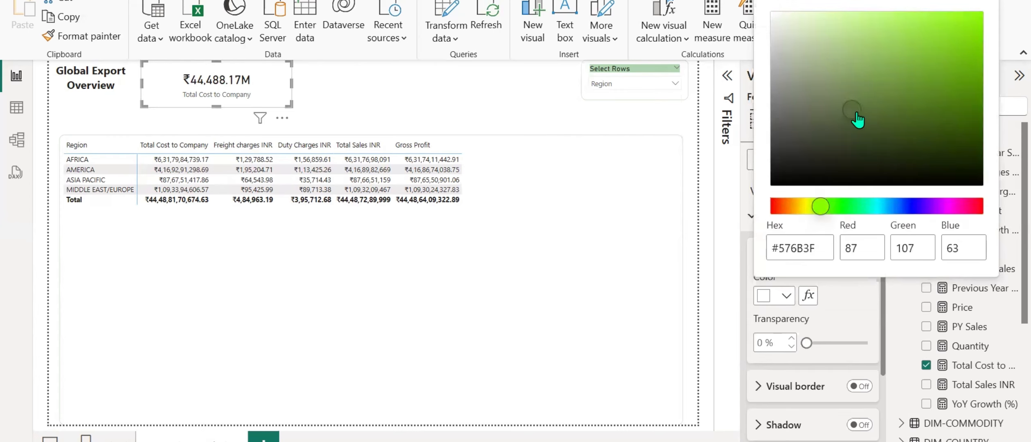
click(850, 207)
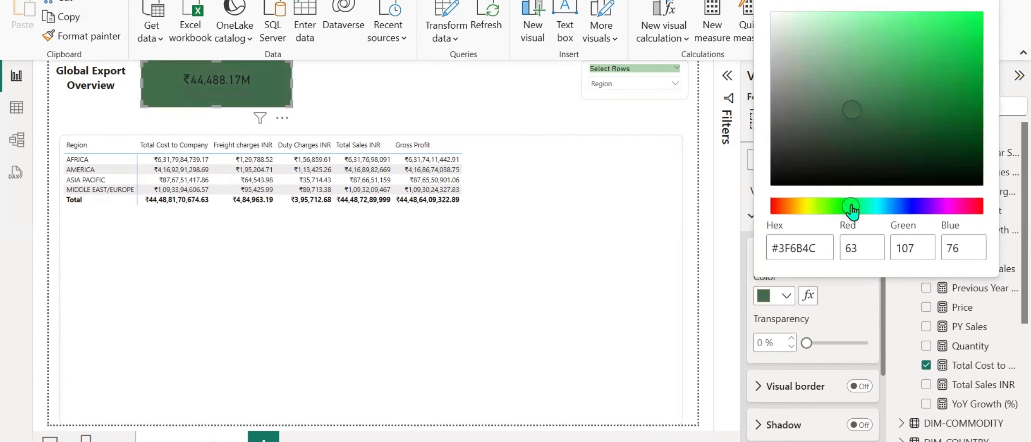
click(882, 206)
click(887, 113)
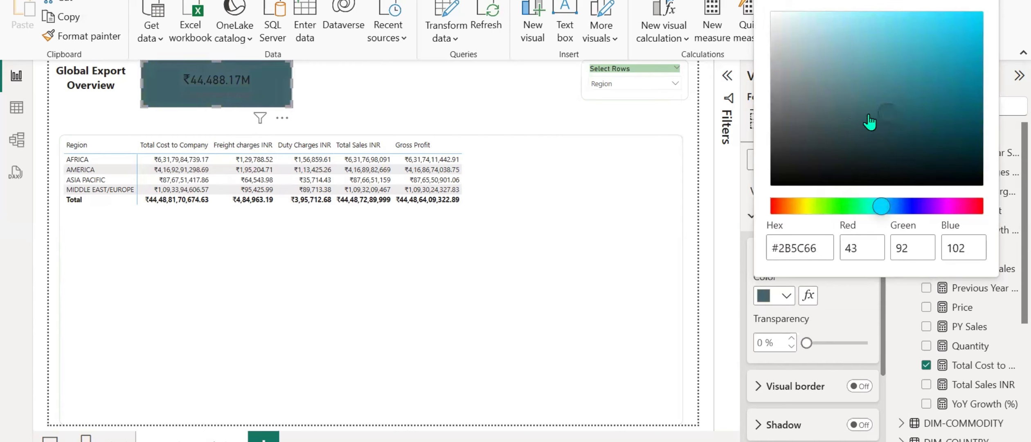
click(808, 19)
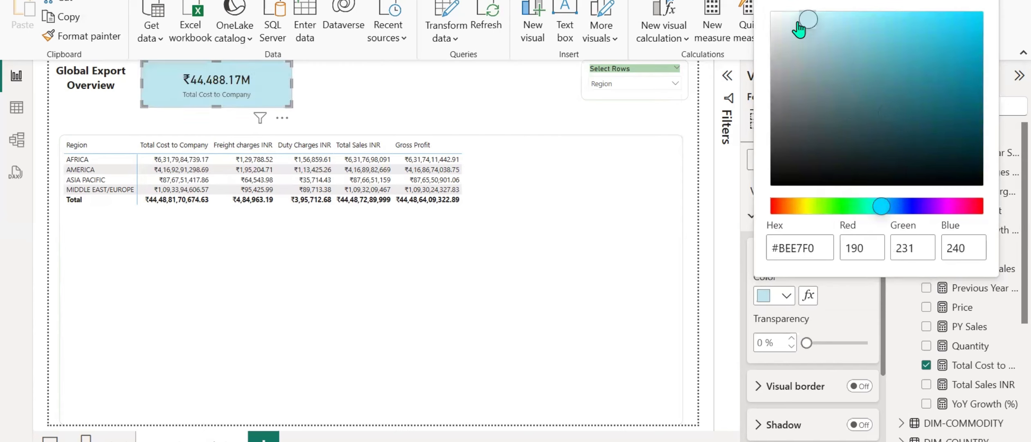
Narrow the Total Cost to Company card so it fits closely around its value and label.
click(292, 86)
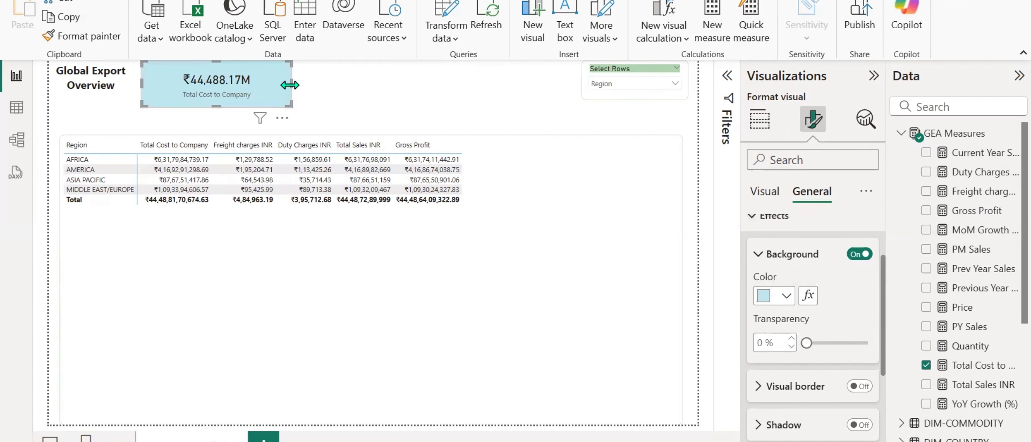
drag(290, 86, 227, 87)
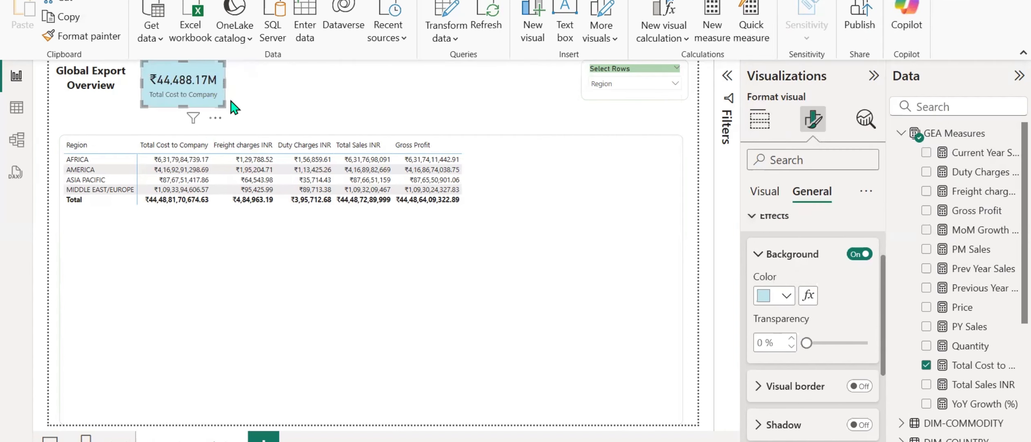
click(252, 97)
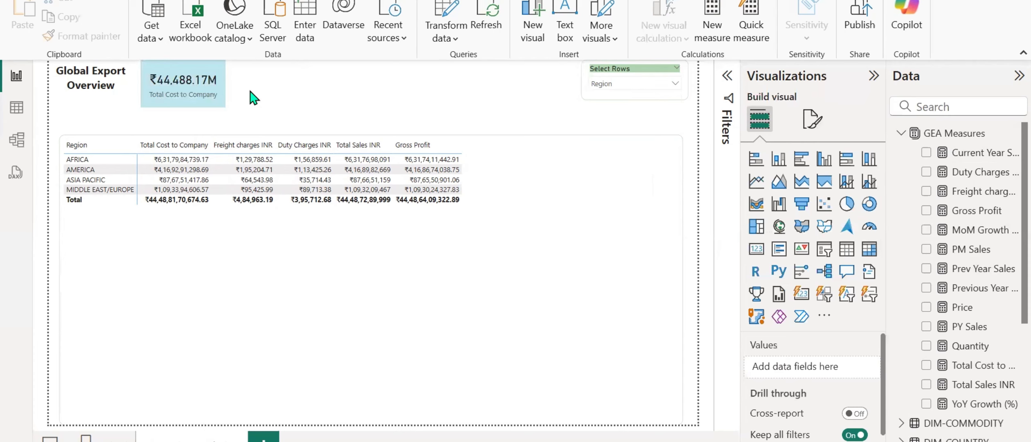
Turn on the visual border of the Total Cost to Company card with 10 px rounded corners.
click(182, 92)
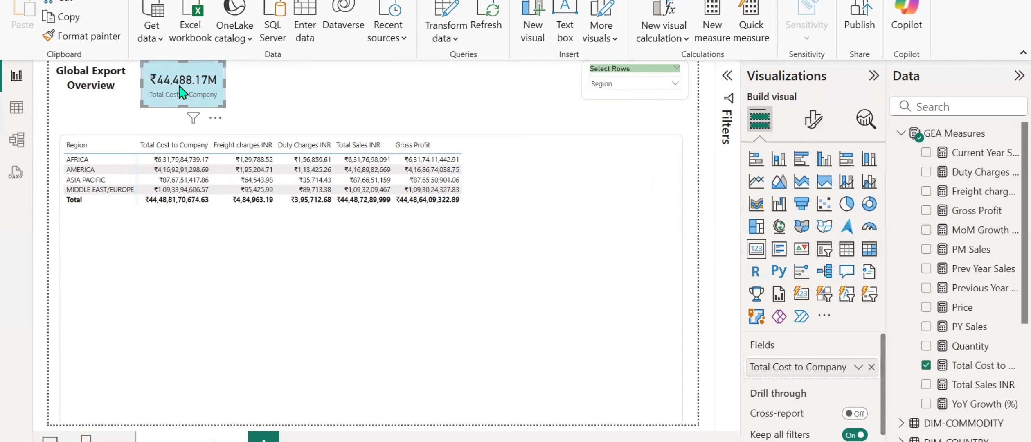
click(813, 119)
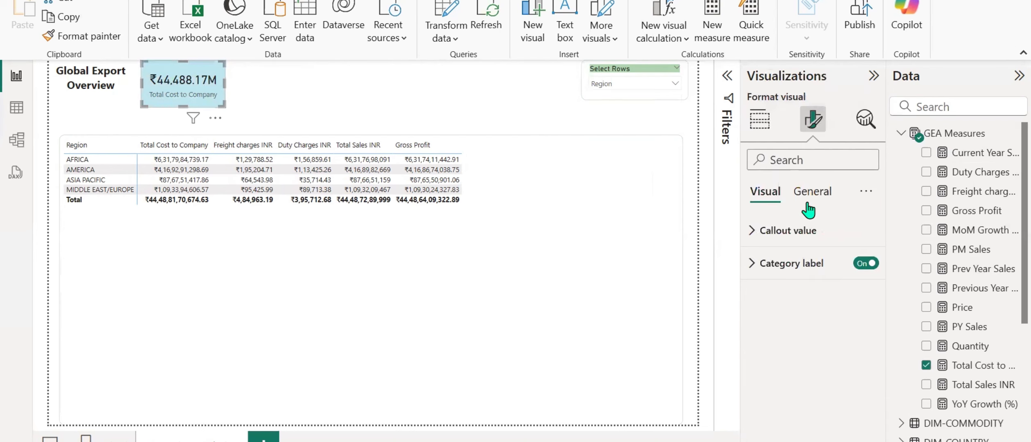
click(808, 201)
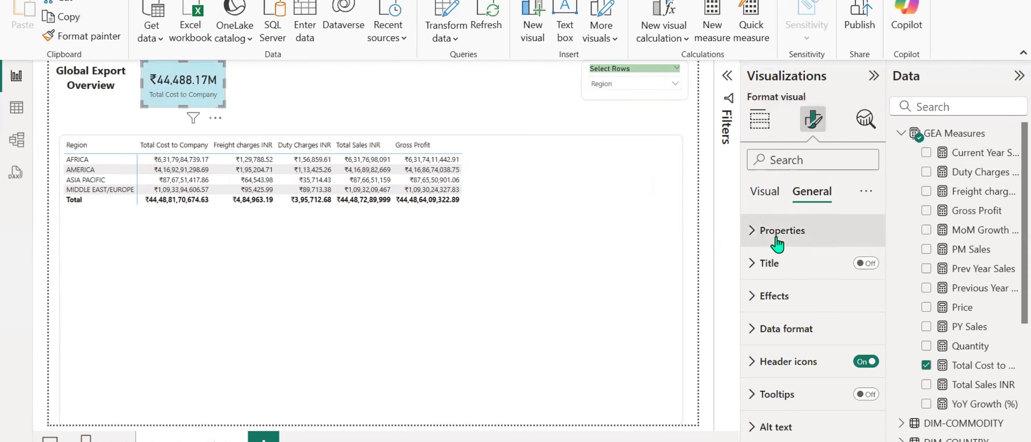
click(775, 295)
scroll(782, 299, down, 3)
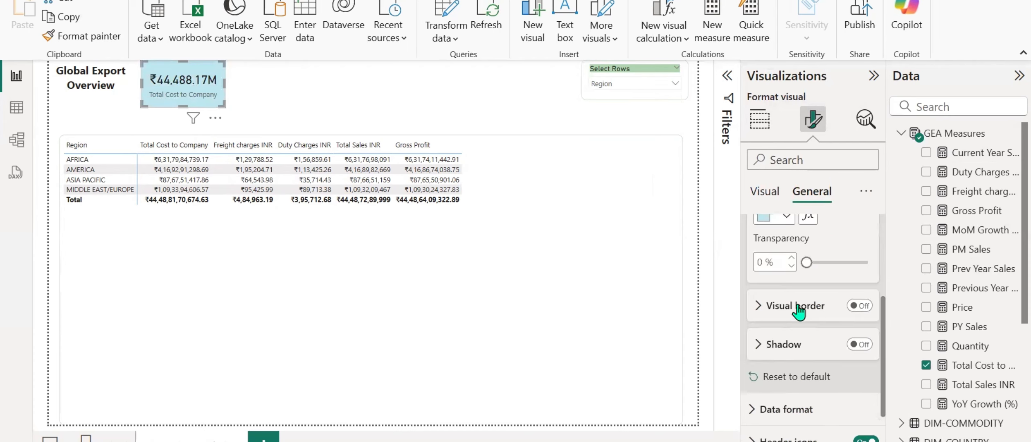
click(859, 306)
click(758, 306)
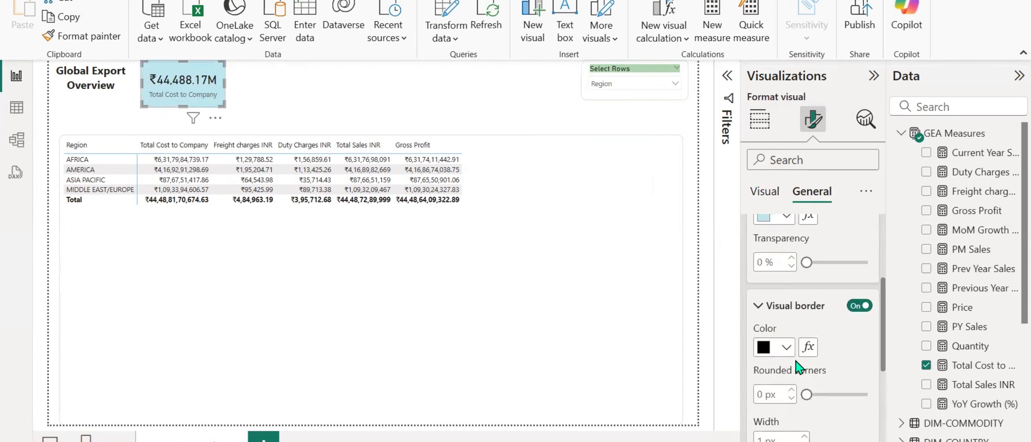
scroll(797, 366, down, 4)
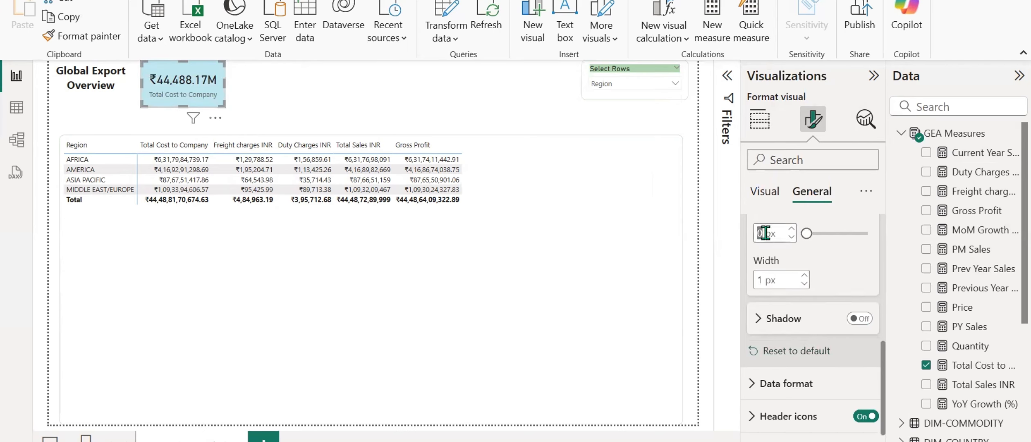
text(10)
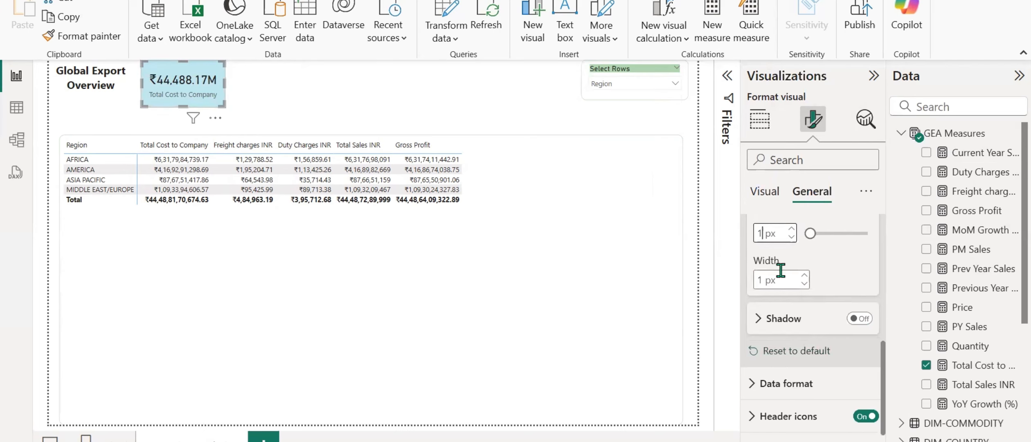
Color the card's border the same light blue as its background.
scroll(780, 274, up, 4)
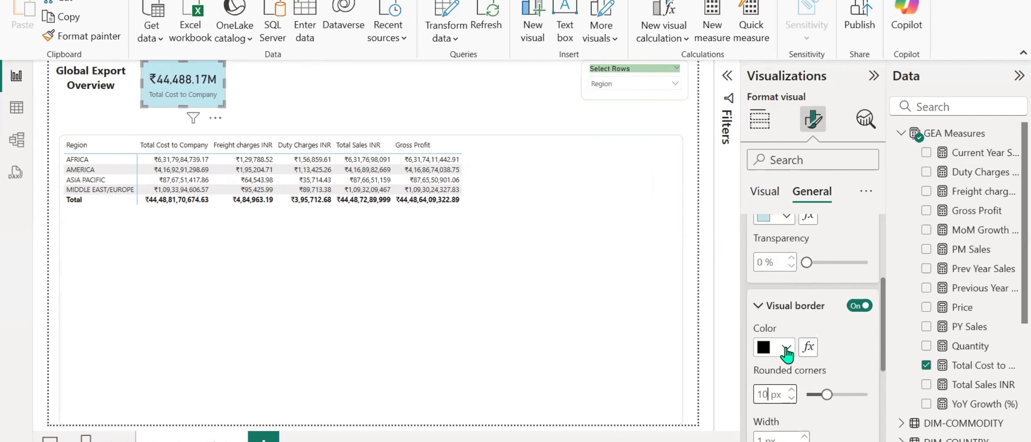
click(785, 348)
click(776, 284)
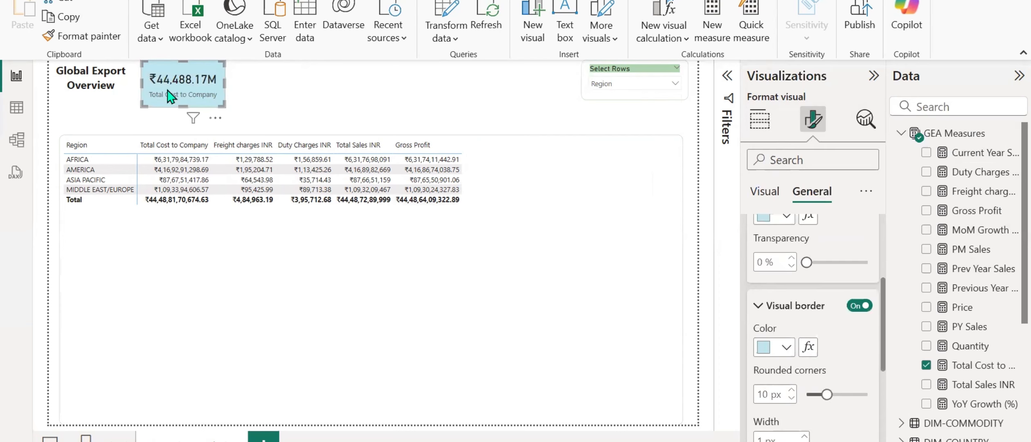
click(254, 91)
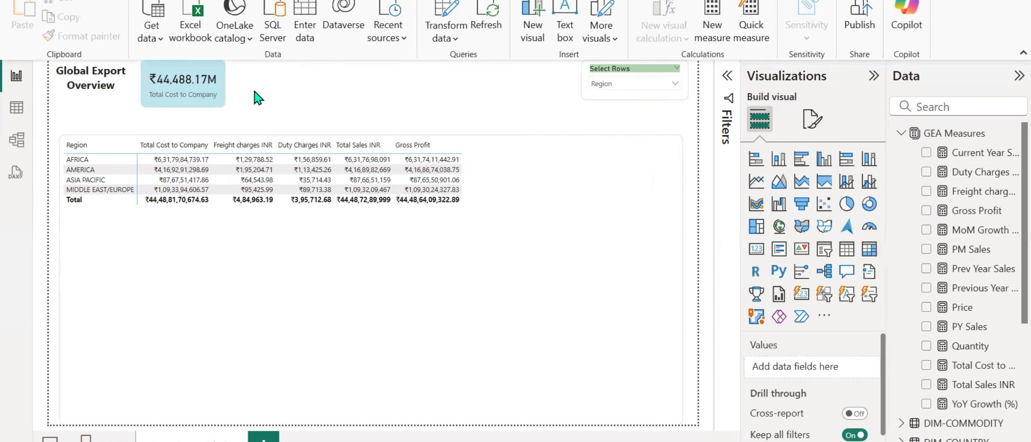
Duplicate the formatted Total Cost to Company card on the report page.
click(178, 99)
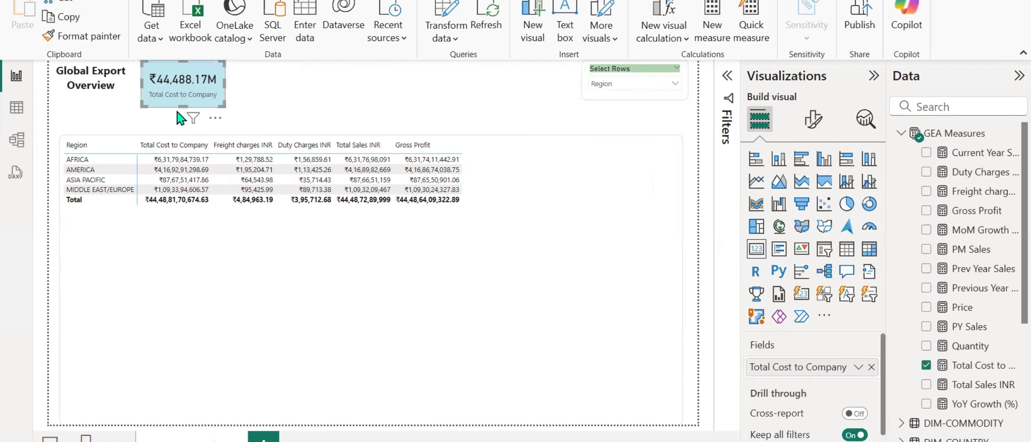
click(275, 110)
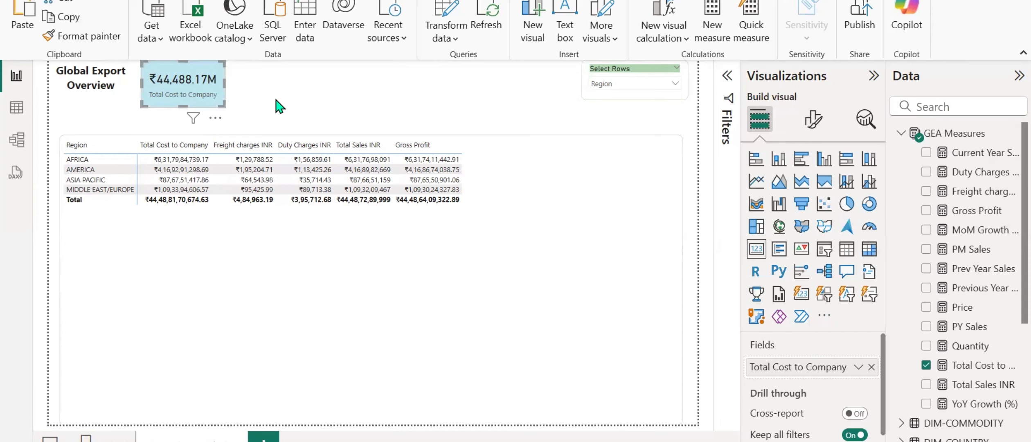
key(ctrl+v)
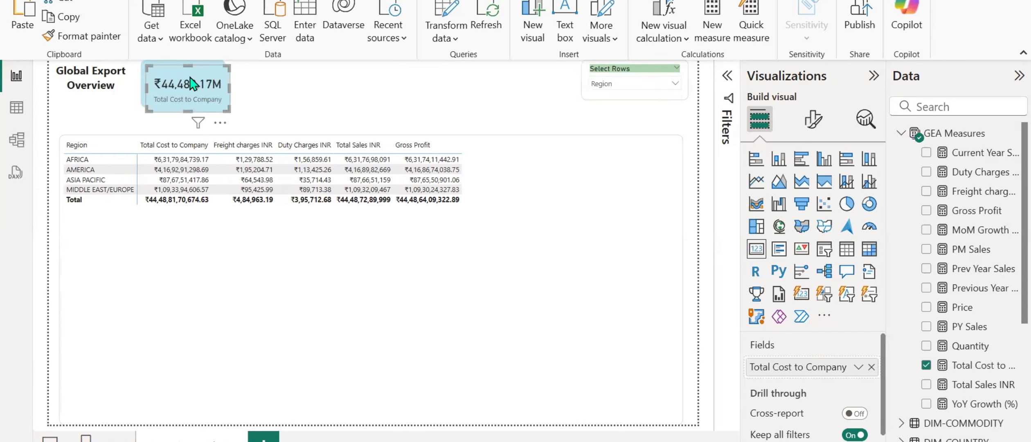
Place the duplicated card beside the Total Cost to Company card, replace its field with Total Sales INR, and narrow it slightly.
drag(187, 84, 279, 83)
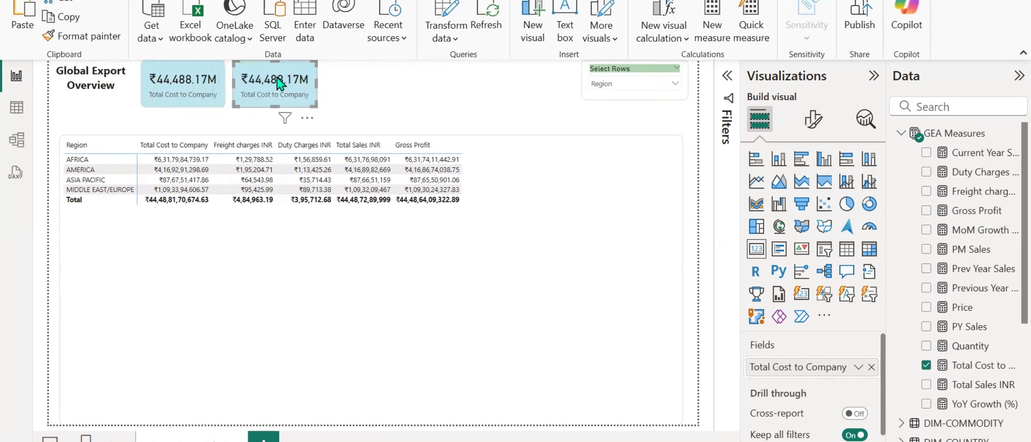
click(871, 367)
click(926, 385)
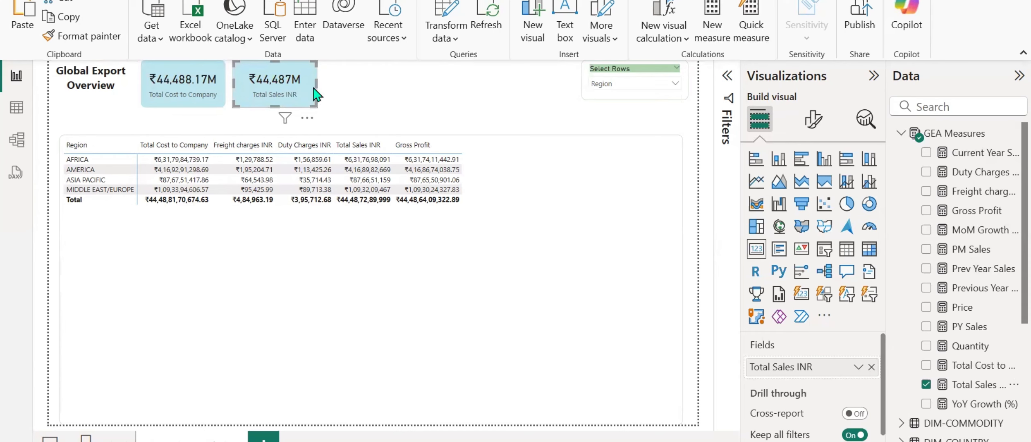
drag(317, 88, 310, 89)
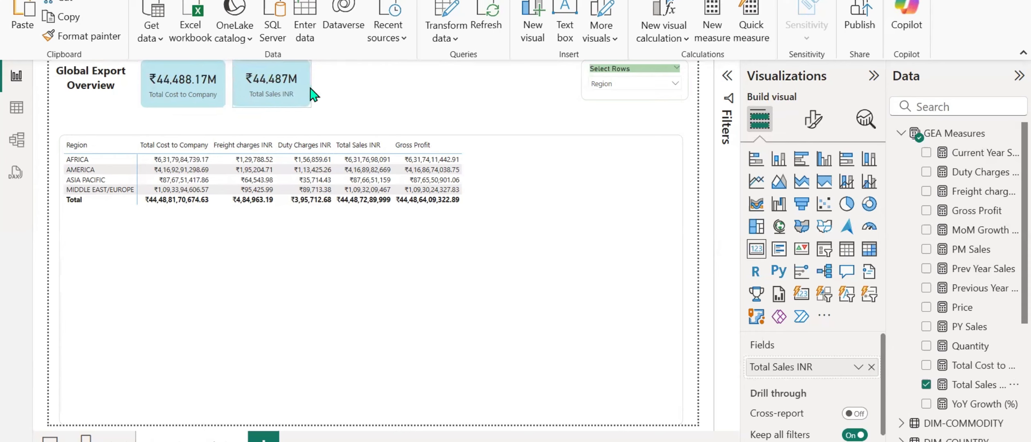
click(338, 97)
Duplicate the Total Sales INR card, place the copy beside it in the card row, and replace its field with YoY Growth (%).
click(302, 98)
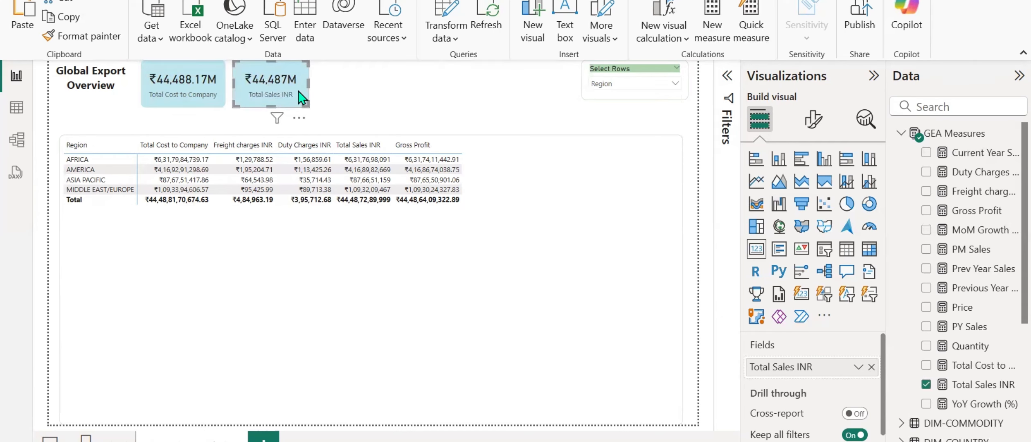
click(353, 89)
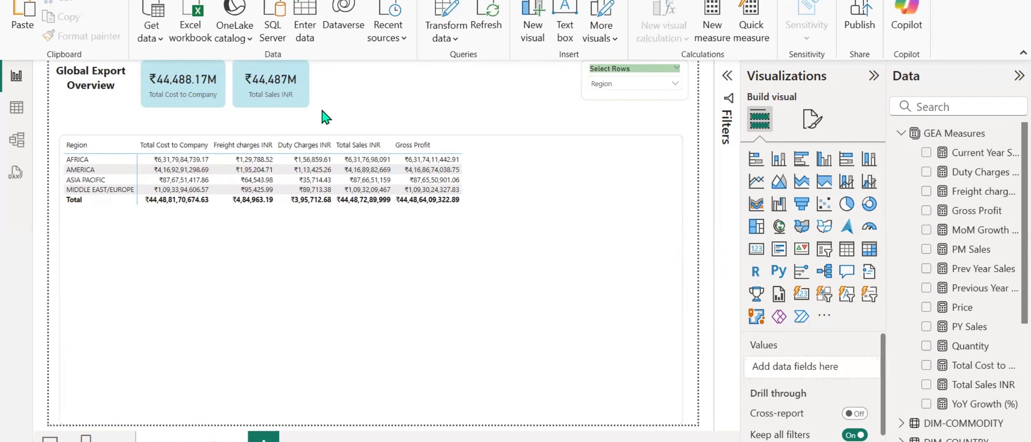
key(ctrl+v)
drag(283, 91, 362, 86)
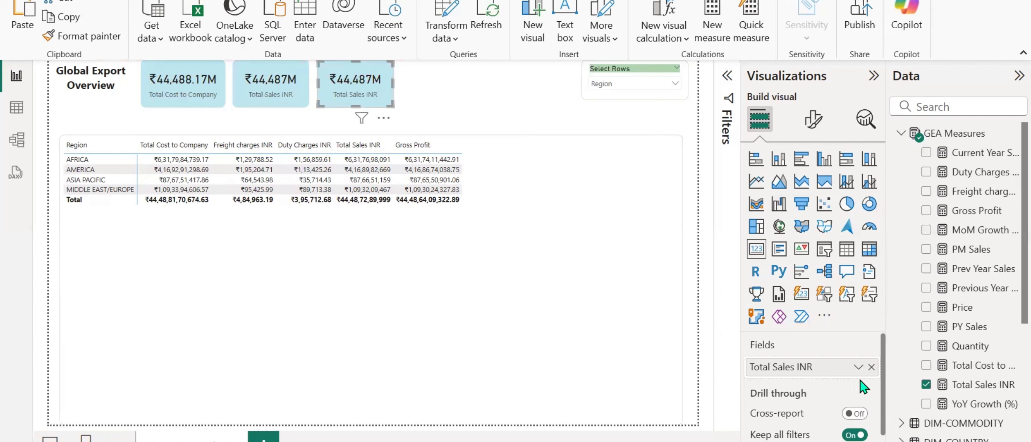
click(871, 366)
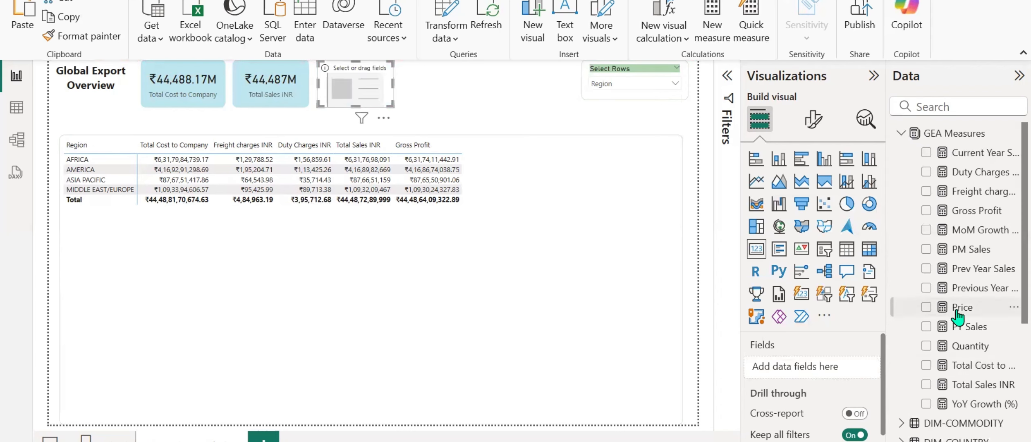
scroll(920, 421, down, 2)
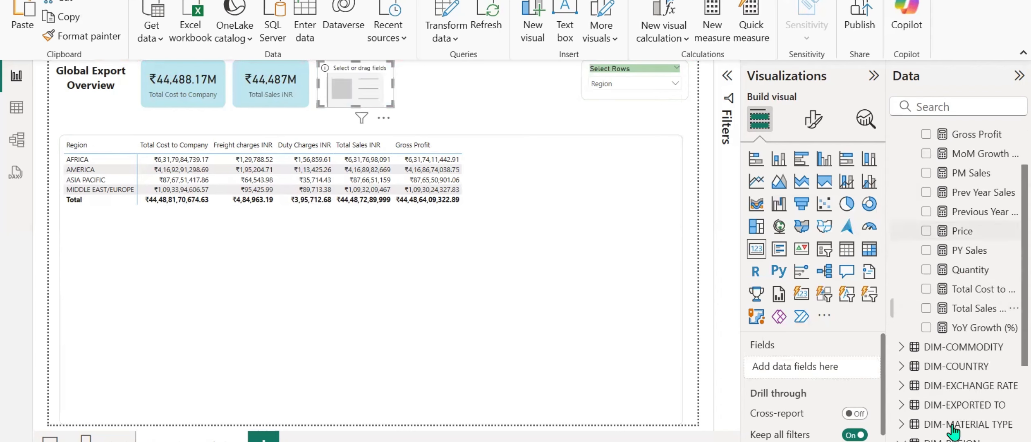
click(927, 323)
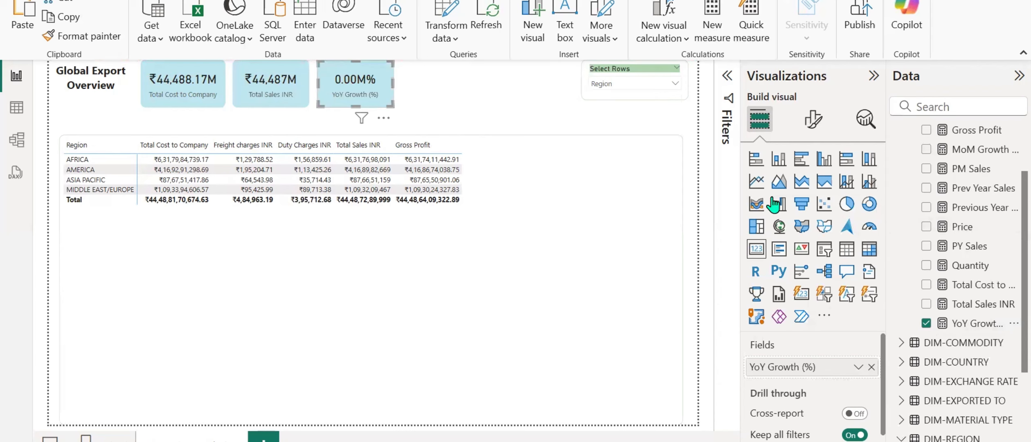
Set the callout value display units of the YoY Growth (%) card to Auto.
click(812, 120)
click(806, 192)
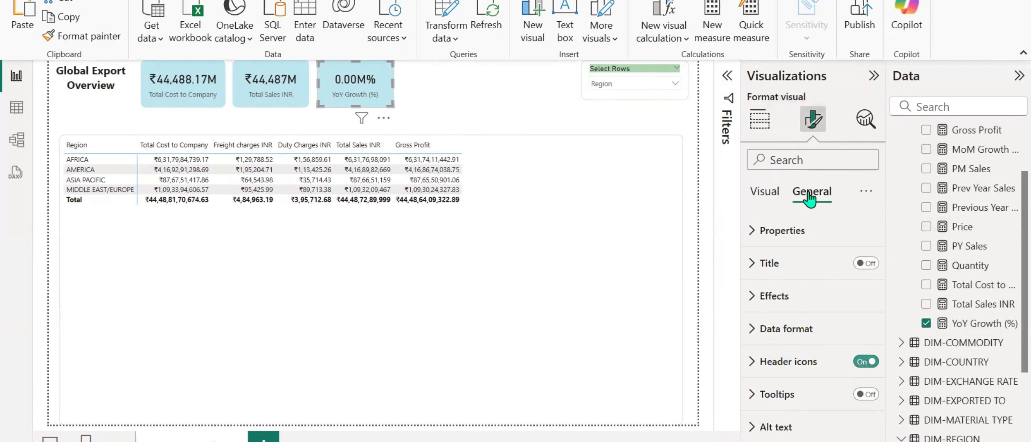
click(764, 192)
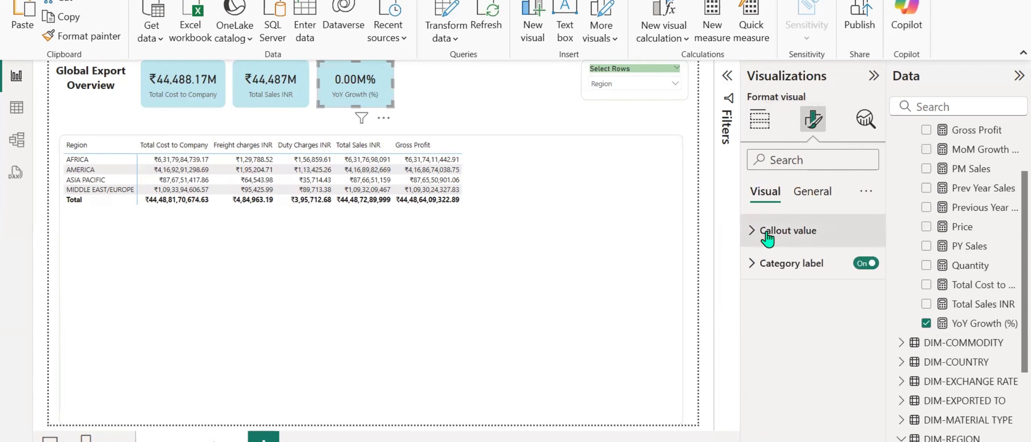
click(751, 231)
scroll(769, 311, down, 3)
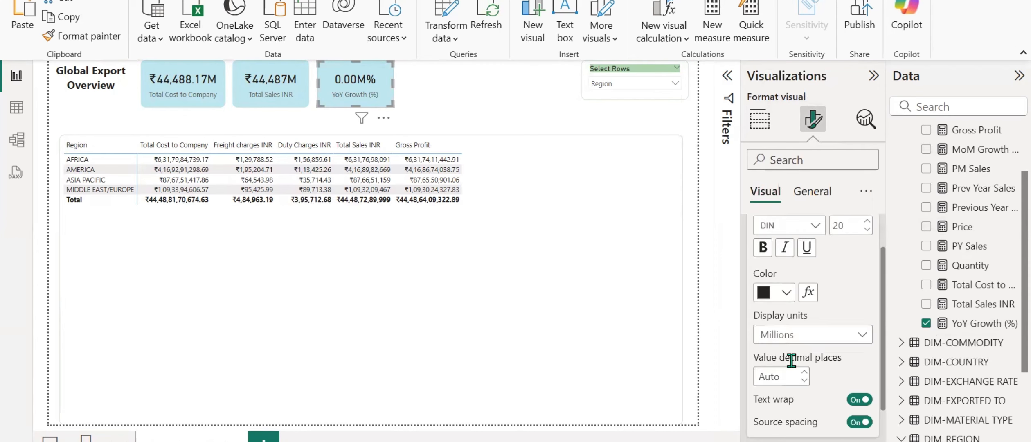
click(844, 313)
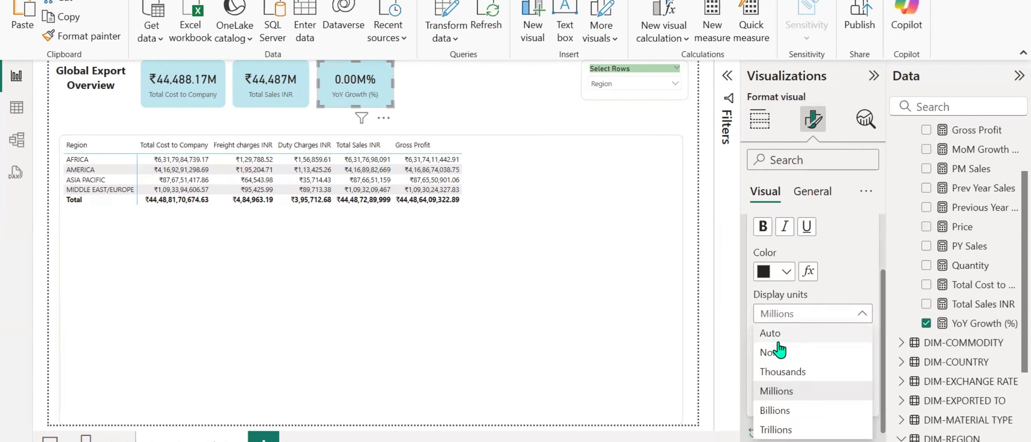
click(777, 353)
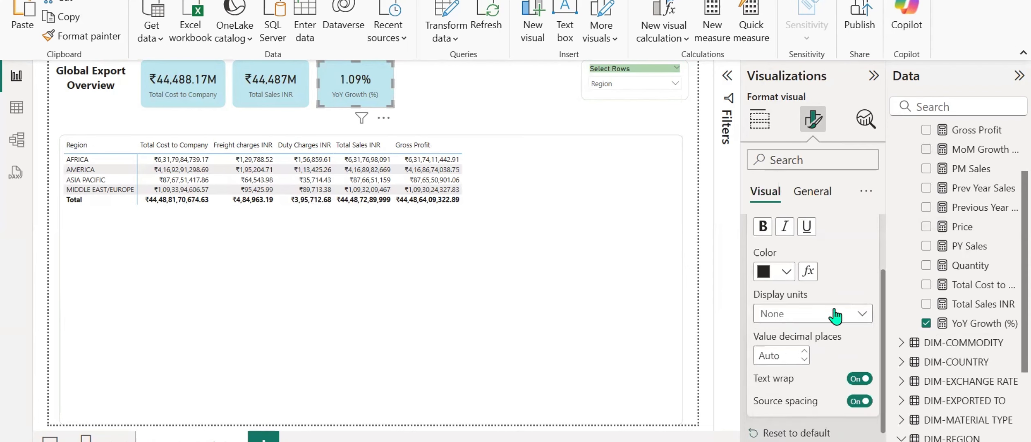
click(844, 314)
click(777, 335)
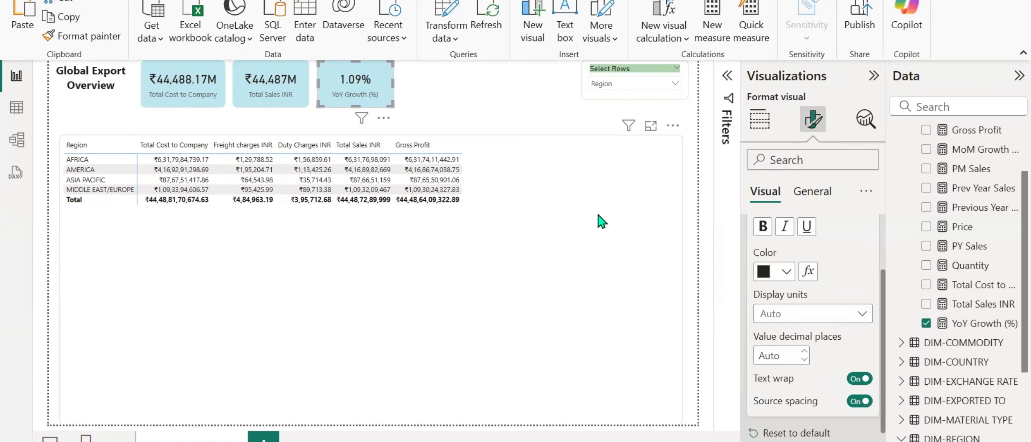
Examine the full DAX formula of the YoY Growth (%) measure, then leave the measure.
click(959, 325)
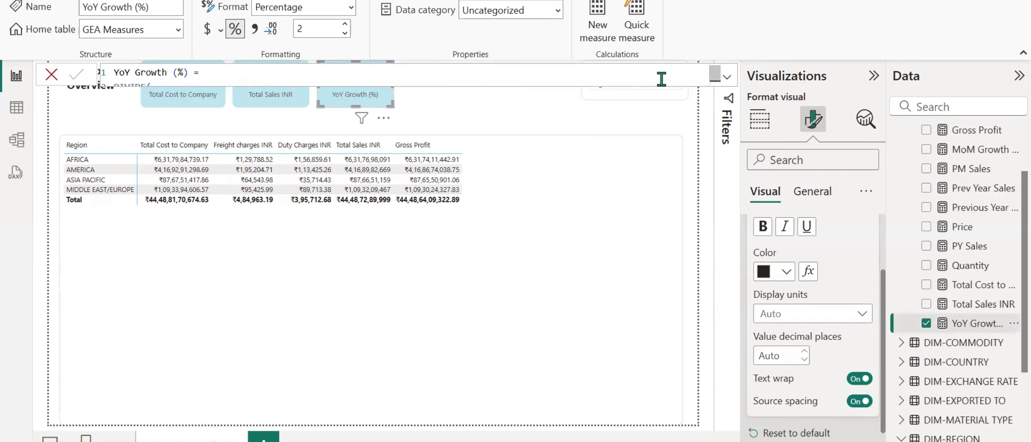
scroll(660, 79, down, 1)
scroll(660, 79, up, 1)
scroll(661, 79, down, 1)
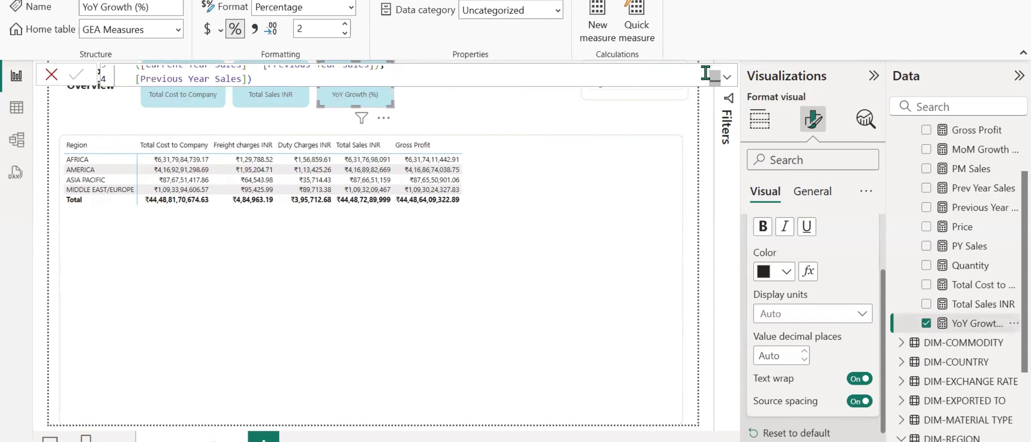
click(727, 77)
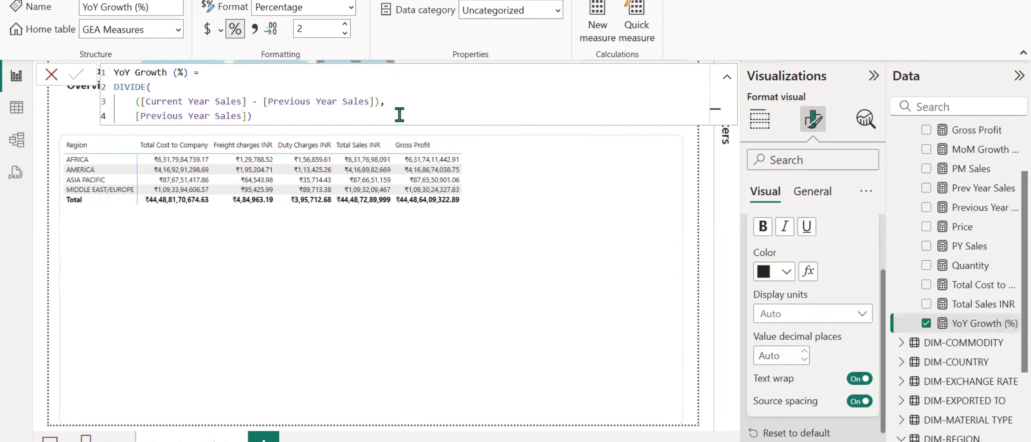
click(728, 79)
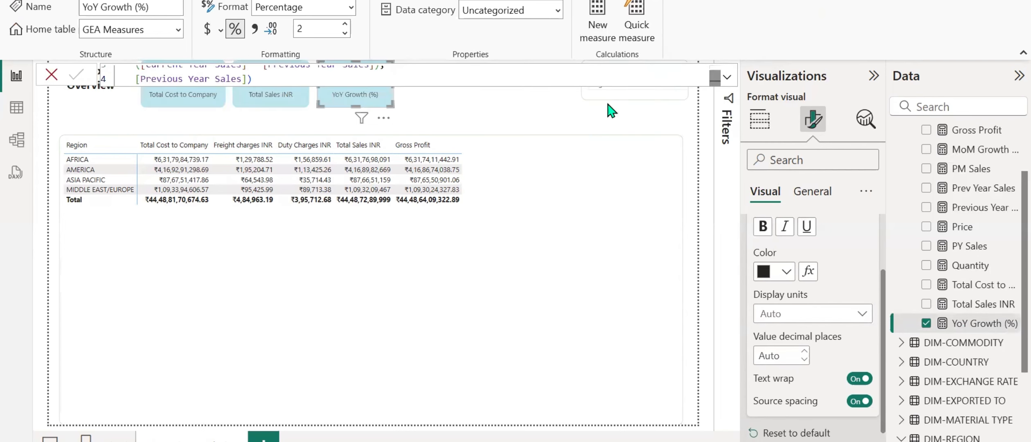
click(479, 129)
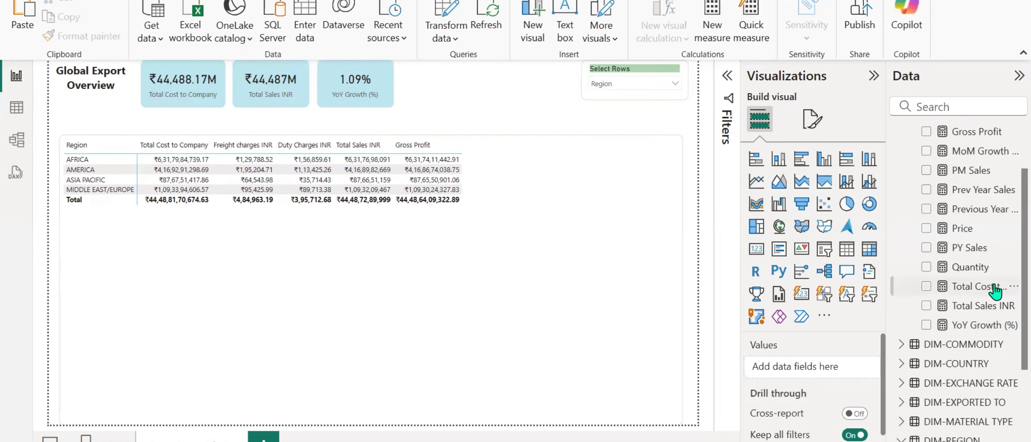
scroll(986, 266, up, 2)
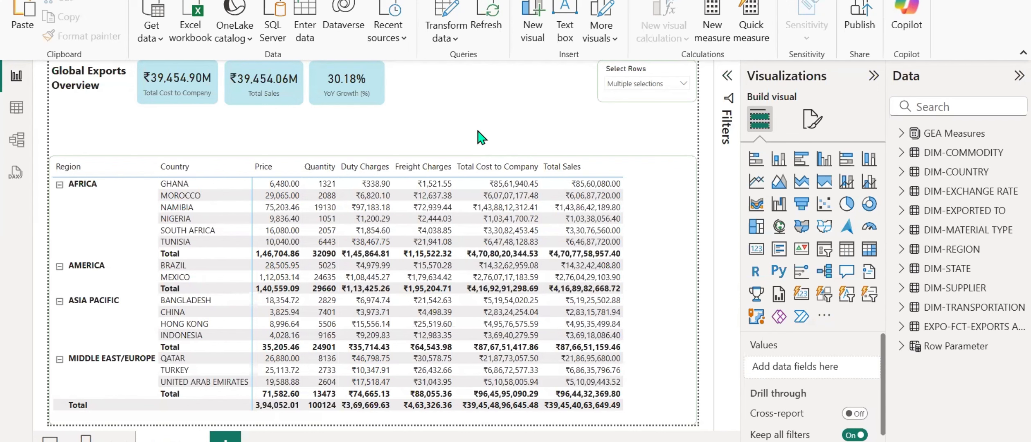
Rename the field label of the Total Sales card to Total Sales INR for this visual.
click(327, 77)
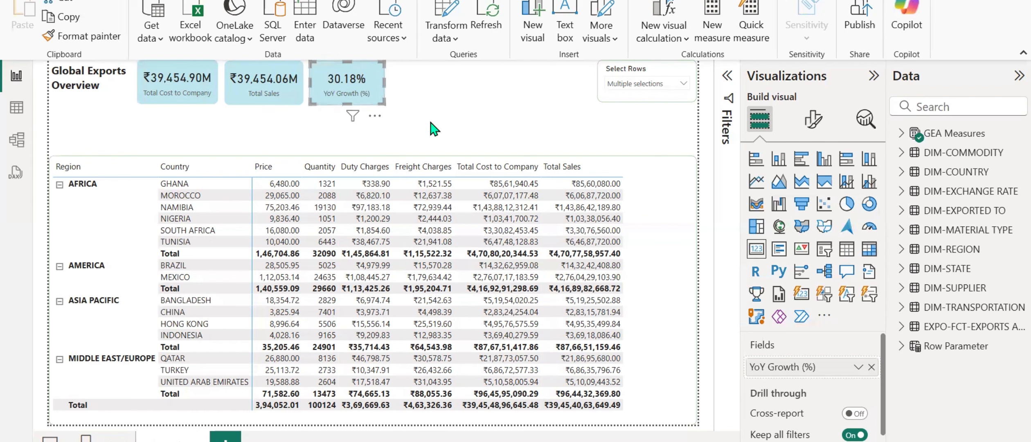
click(257, 83)
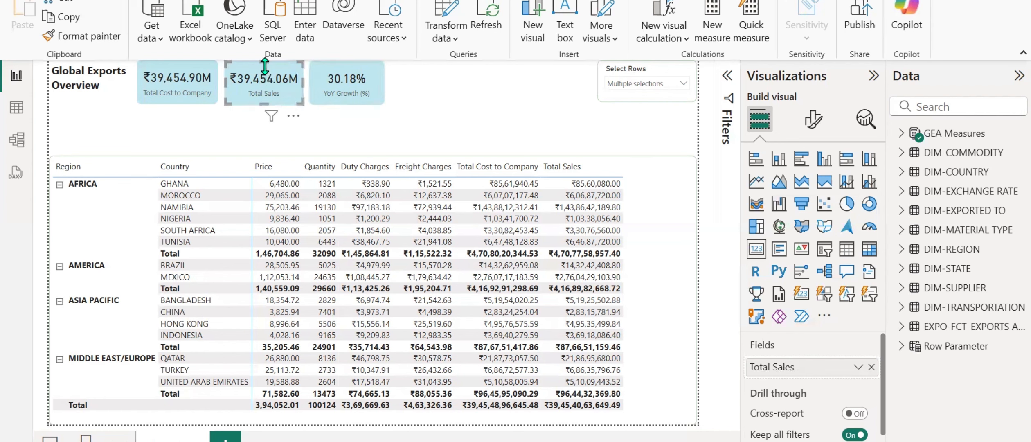
double_click(831, 362)
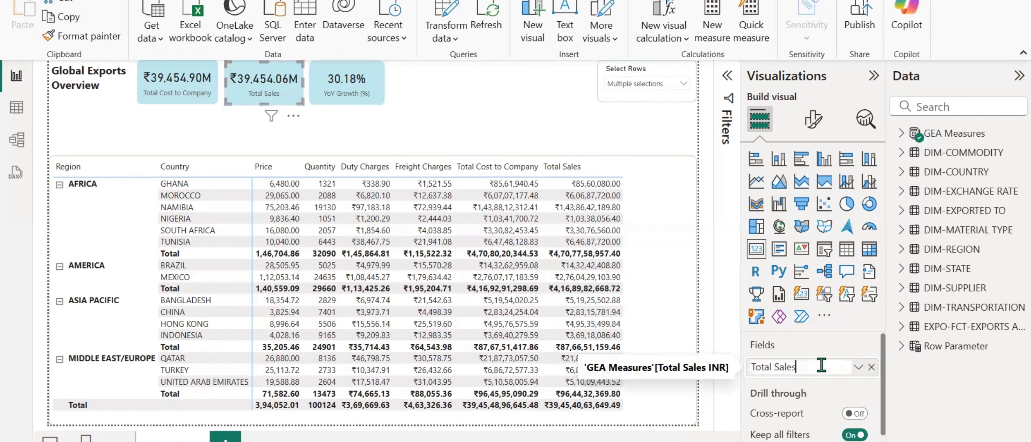
text(INR)
key(Return)
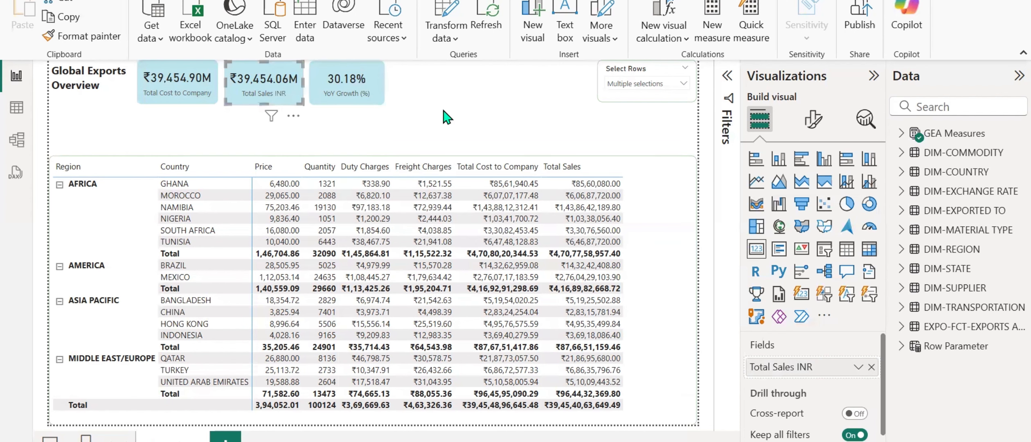
click(447, 117)
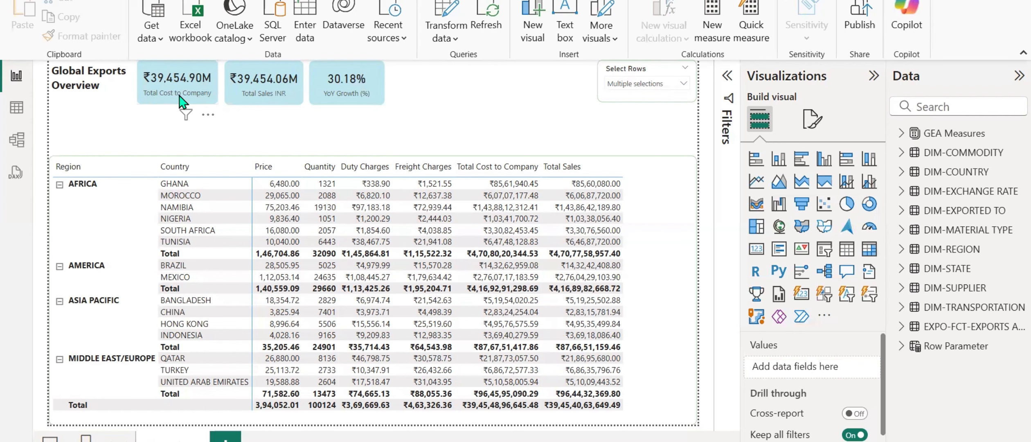
Rename the field label of the Total Cost to Company card to include INR at the end.
click(272, 96)
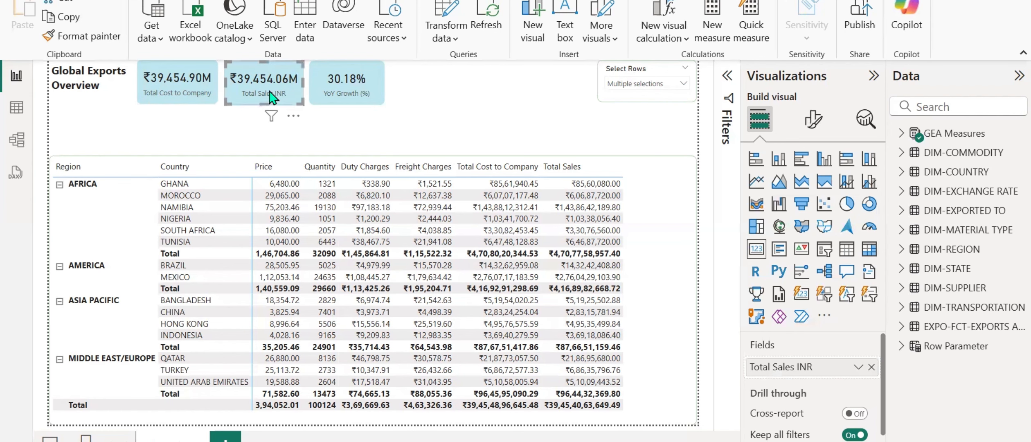
click(340, 99)
click(182, 100)
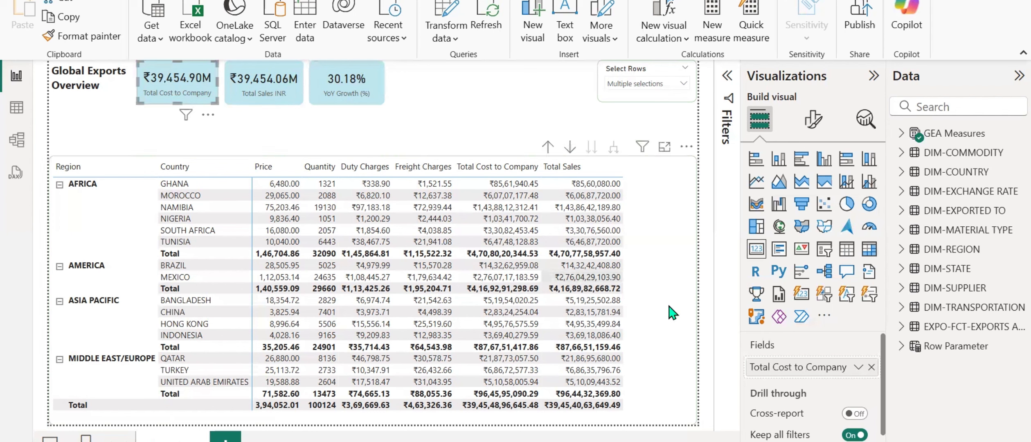
double_click(821, 366)
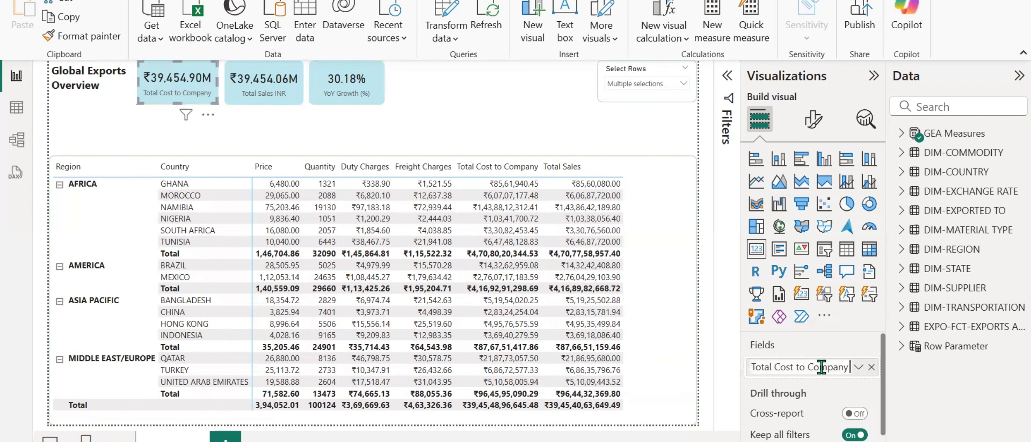
text(INR)
key(Return)
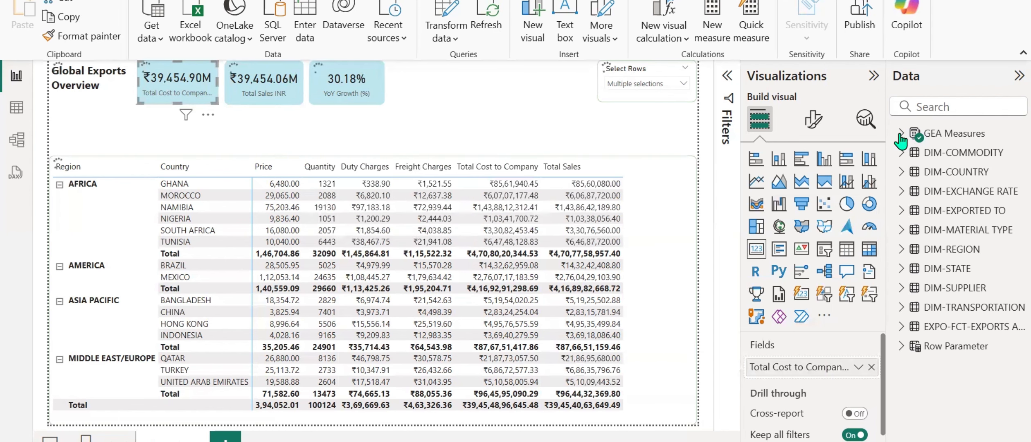
Expand the GEA Measures table and widen the data field list to read the full measure names.
click(900, 134)
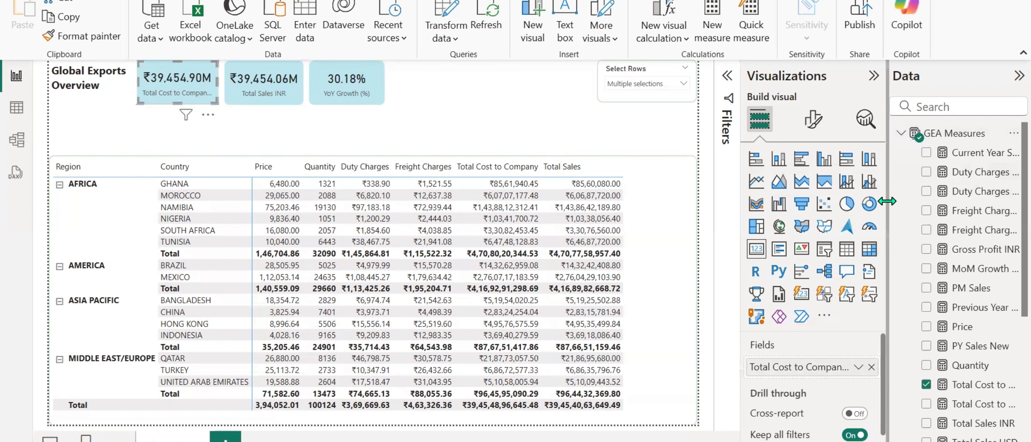
drag(886, 201, 814, 197)
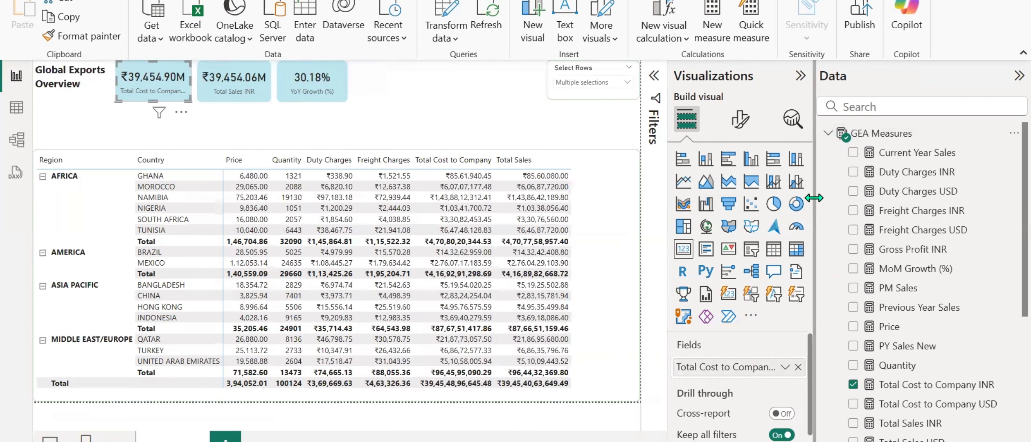
drag(814, 197, 866, 200)
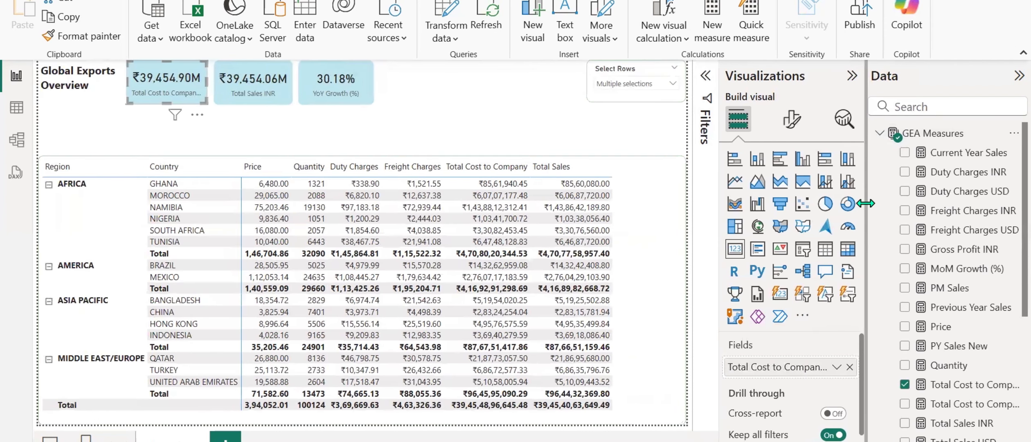
click(495, 121)
Reduce the callout value font size of the Total Cost to Company card to 19.
click(132, 82)
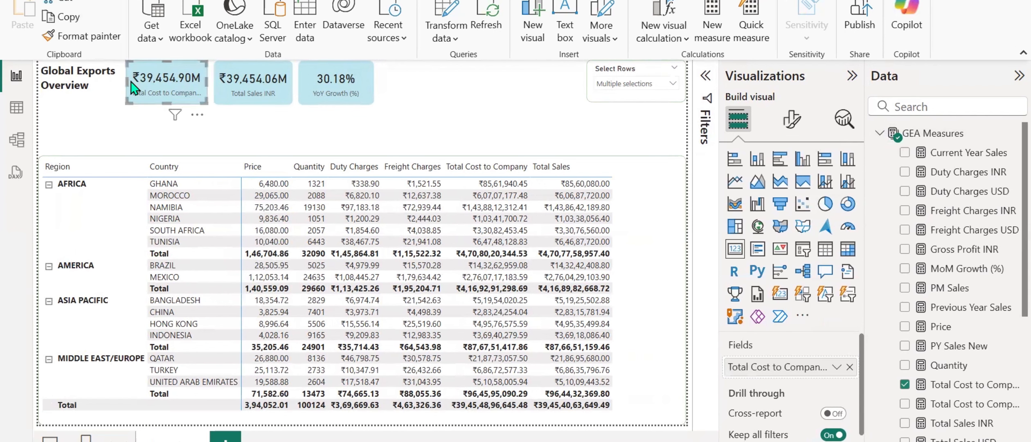
click(794, 121)
click(732, 230)
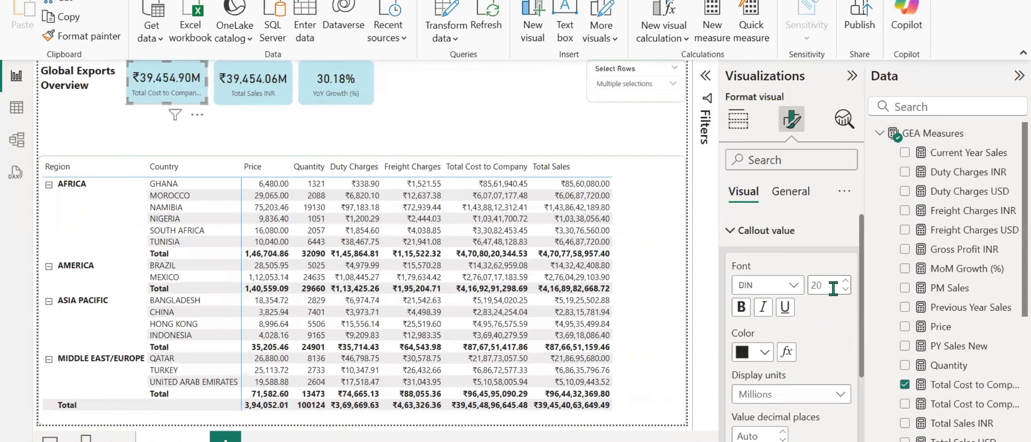
click(845, 289)
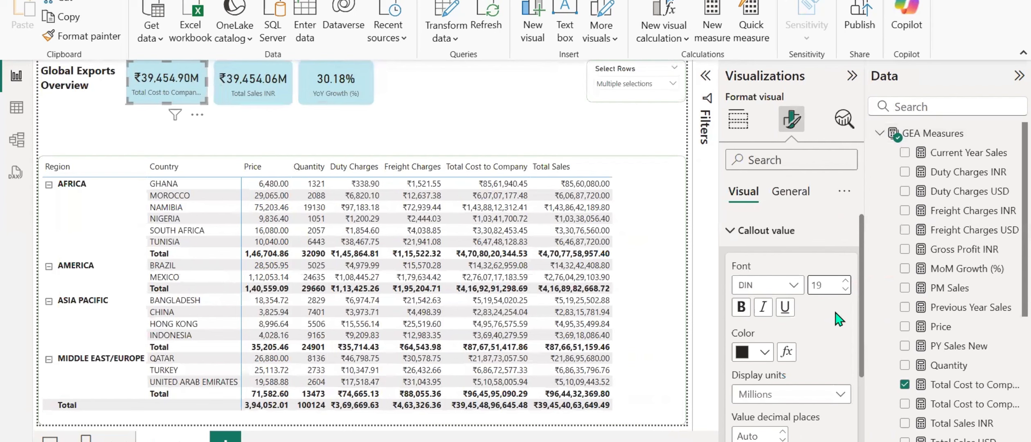
Reduce the category label font size of the Total Cost to Company INR card to 8.
click(739, 231)
click(738, 263)
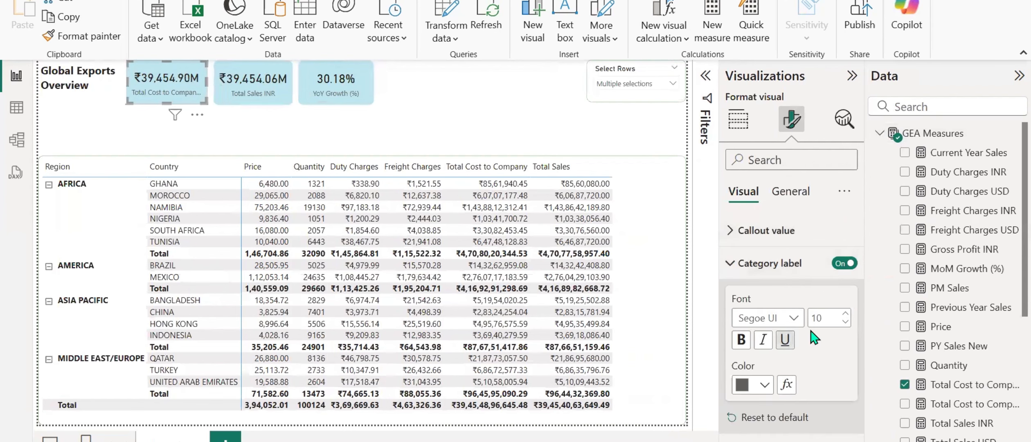
click(845, 321)
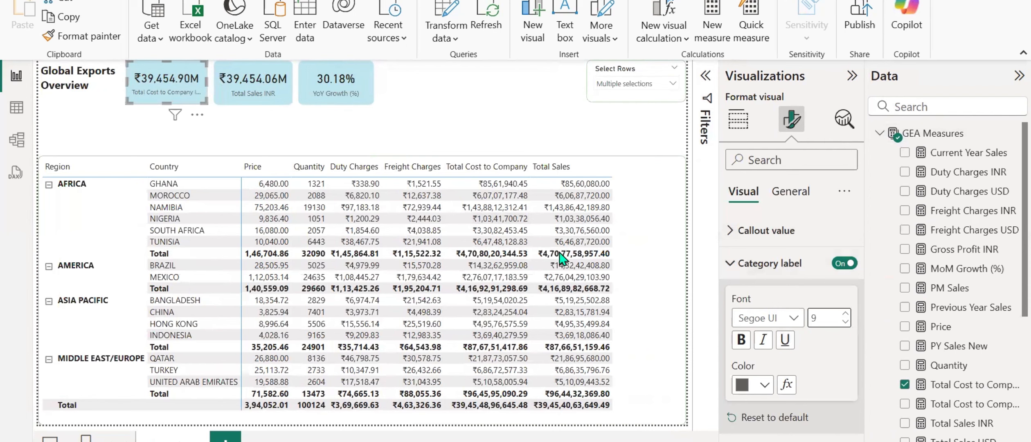
click(845, 322)
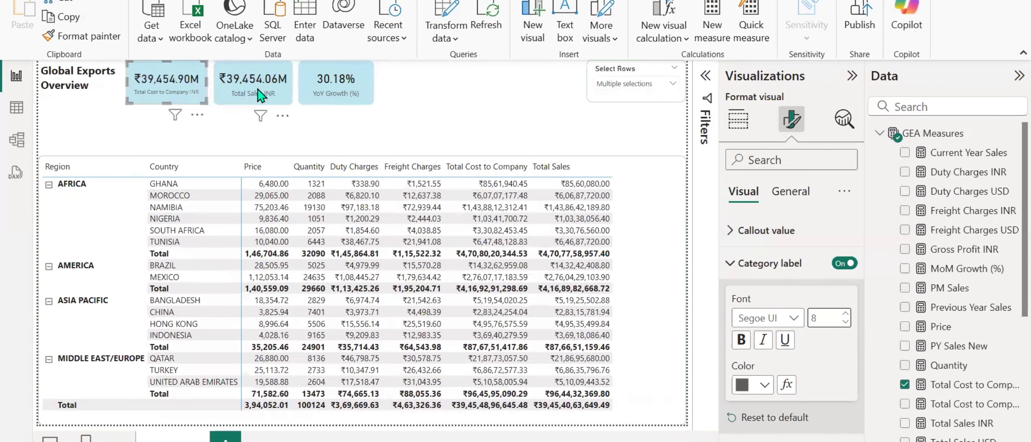
Reduce the category label font size of the Total Sales INR and YoY Growth cards to 8 and save the report.
click(241, 86)
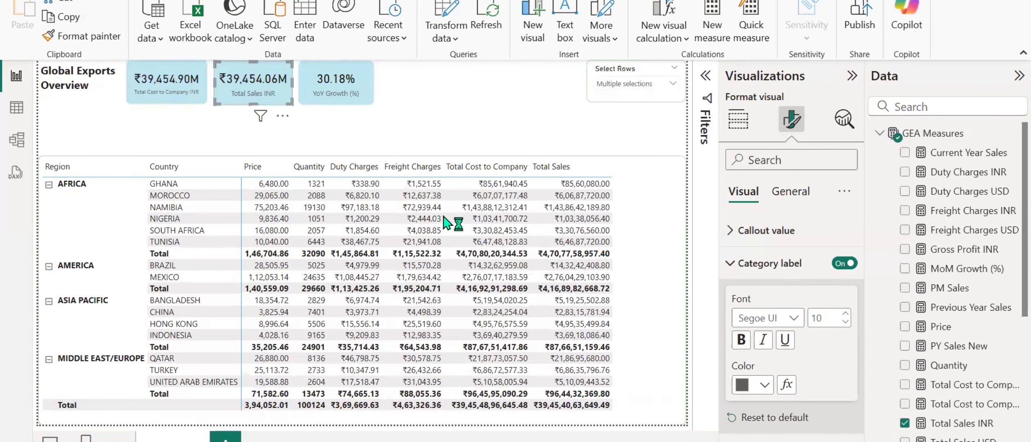
double_click(845, 321)
click(351, 81)
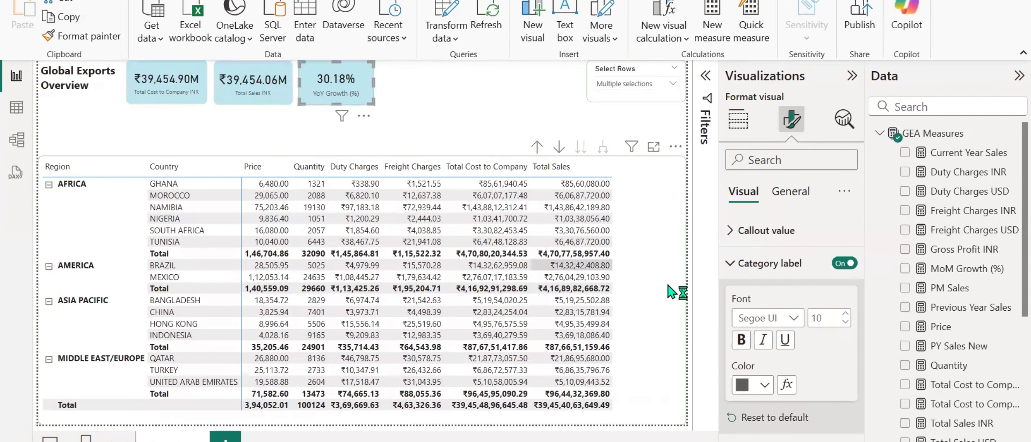
click(846, 321)
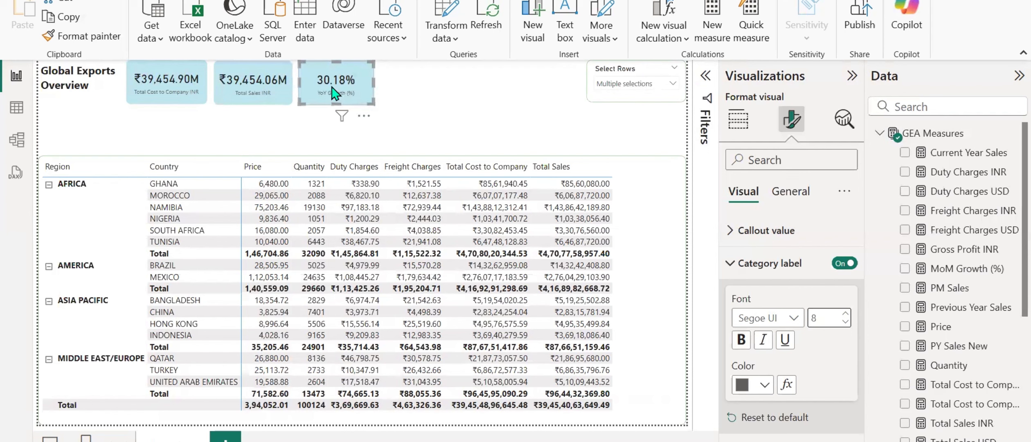
key(ctrl+s)
Widen the Total Cost to Company INR card to fit a larger category label, and shift the Total Sales and YoY Growth cards to make room.
click(410, 91)
drag(316, 70, 317, 71)
drag(317, 70, 319, 70)
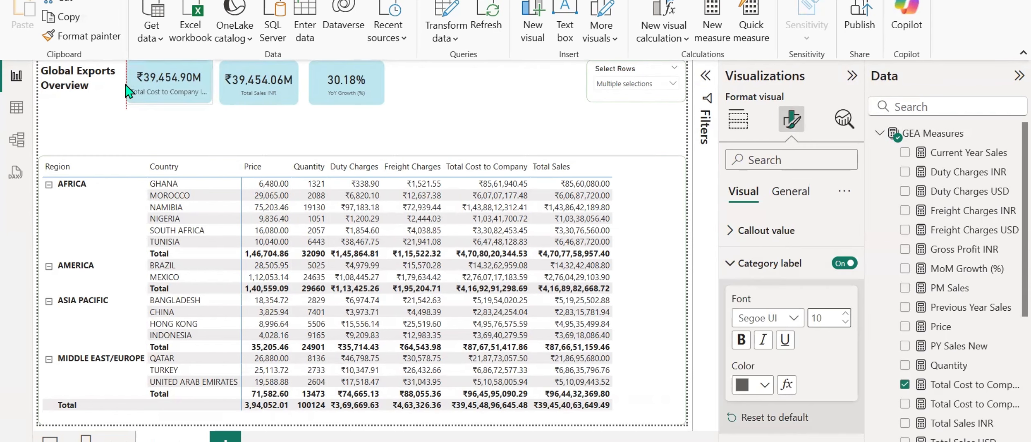
drag(126, 85, 124, 85)
drag(255, 86, 225, 88)
click(210, 85)
drag(353, 84, 360, 84)
click(241, 82)
drag(241, 82, 246, 82)
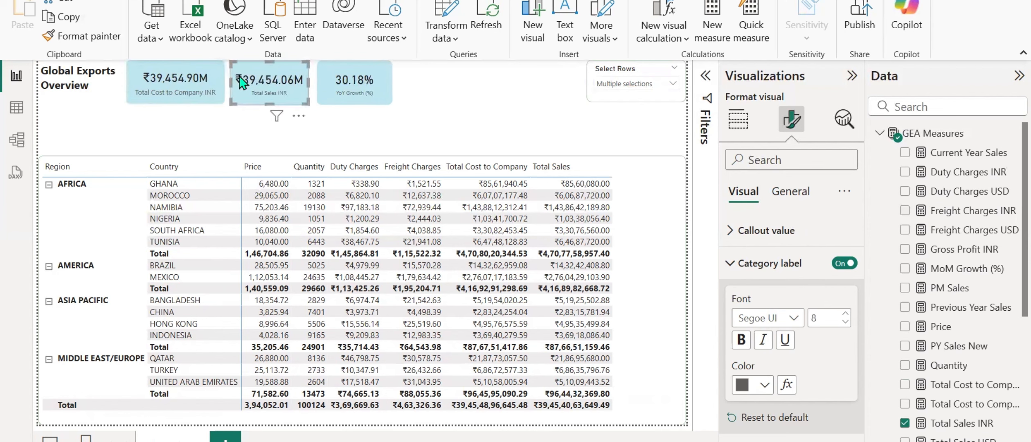
Set the category label font size of the Total Sales INR and YoY Growth cards to 10.
click(845, 313)
click(844, 314)
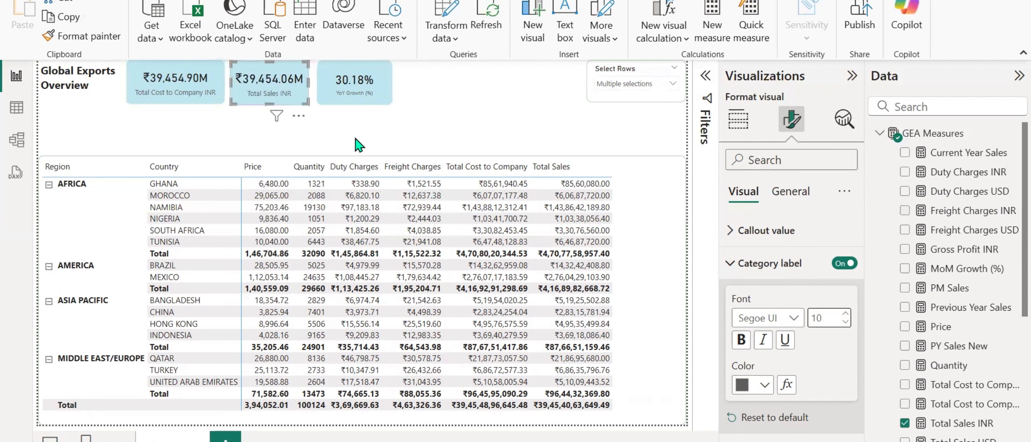
click(347, 83)
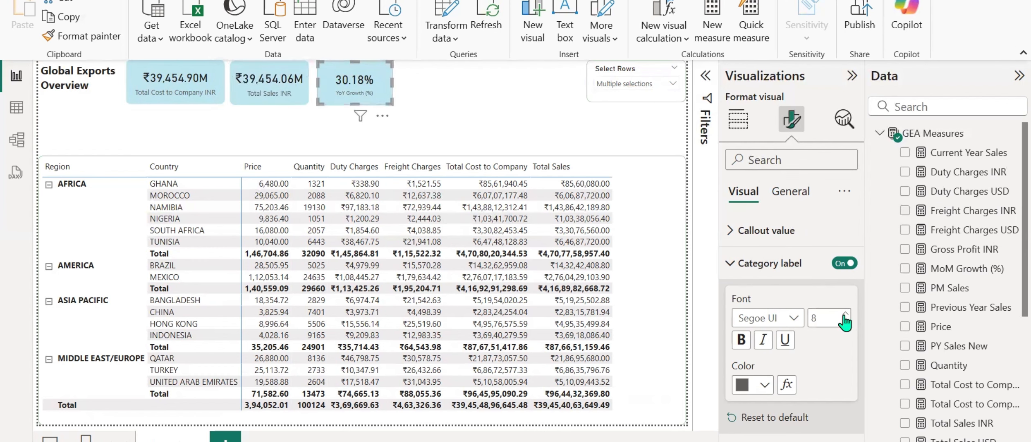
click(422, 108)
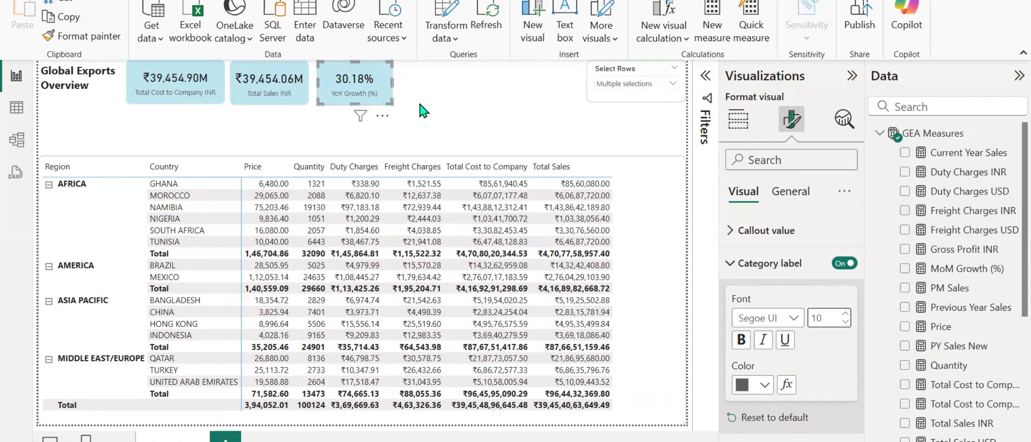
Move the YoY Growth card slightly closer to the Total Sales INR card to even out the spacing, and deselect it.
click(324, 76)
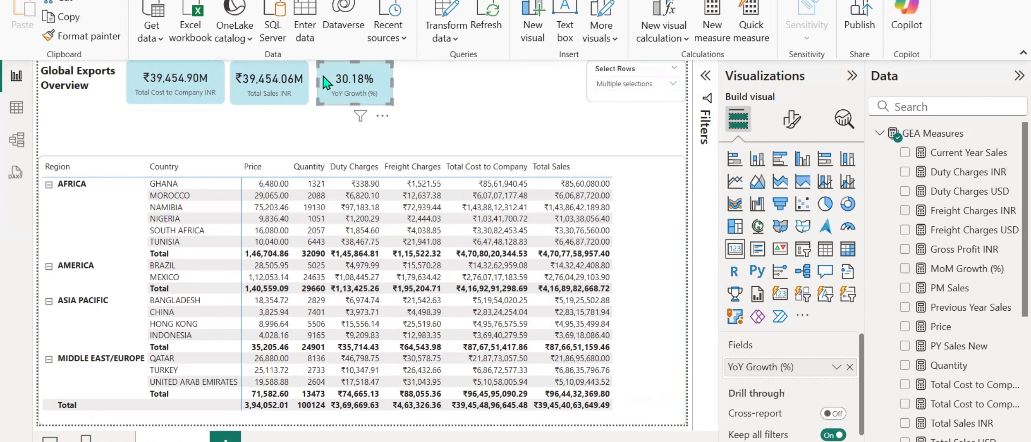
drag(327, 82, 324, 82)
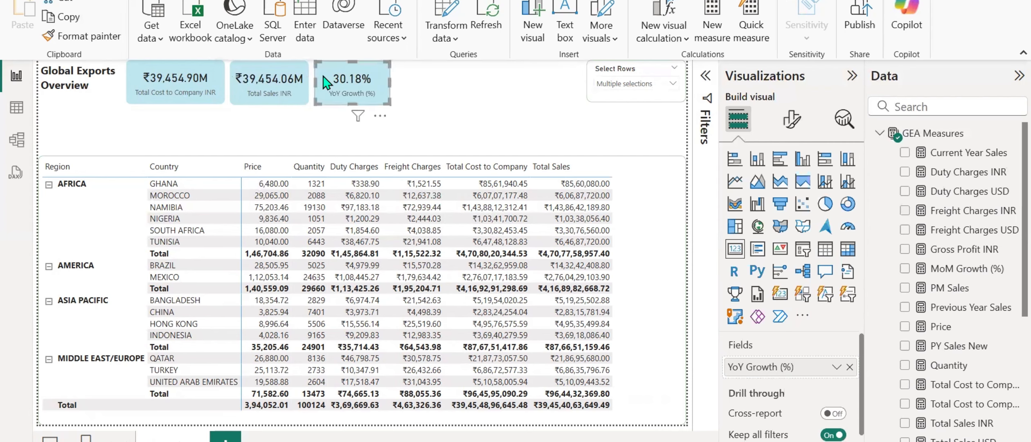
click(441, 107)
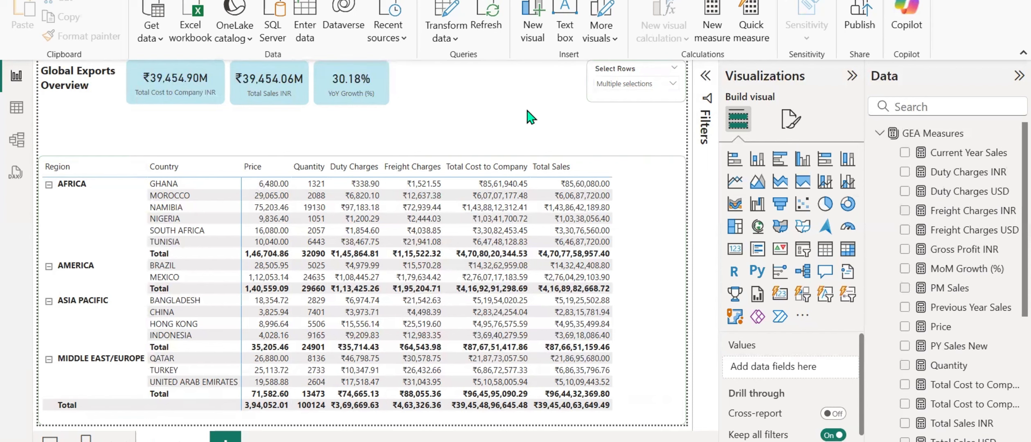
click(705, 76)
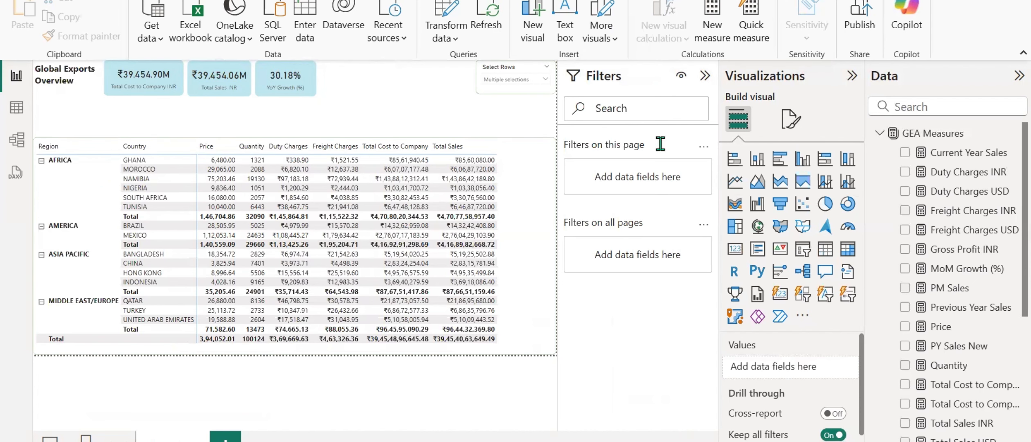
click(704, 76)
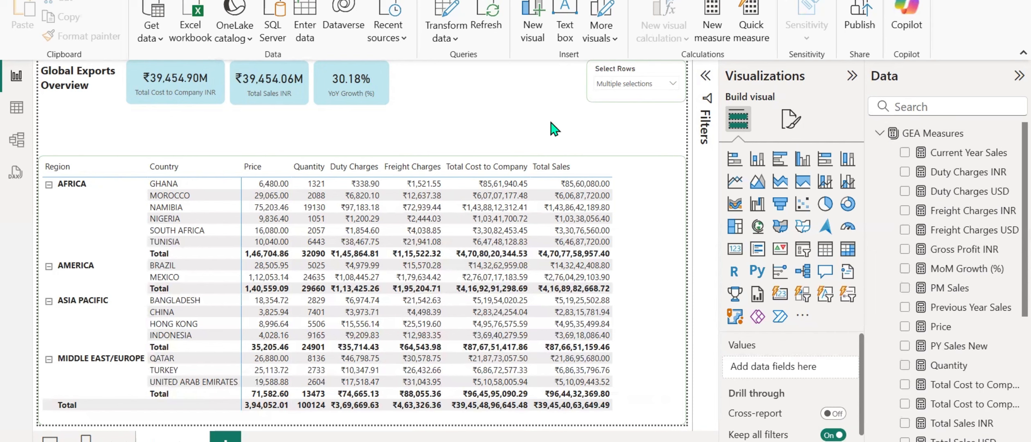
click(613, 84)
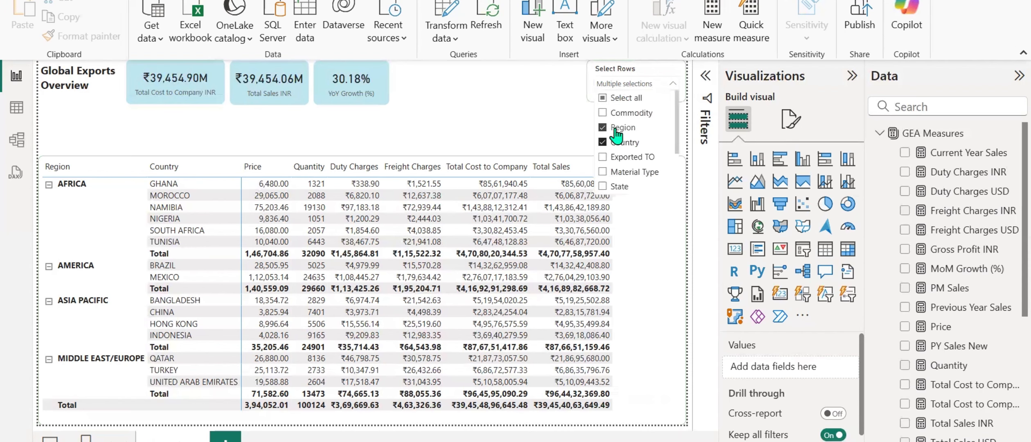
click(539, 108)
Duplicate the Select Rows slicer and place the copy below the page title, just above the matrix's Region column.
click(614, 76)
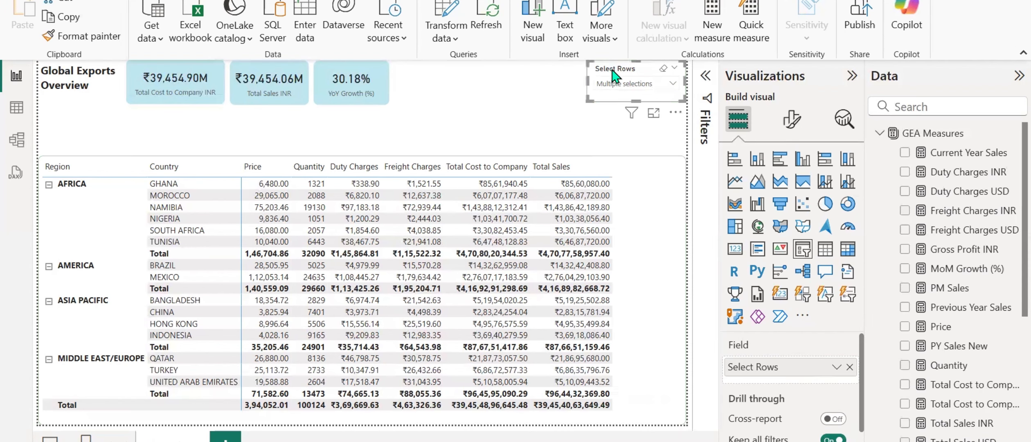
click(495, 121)
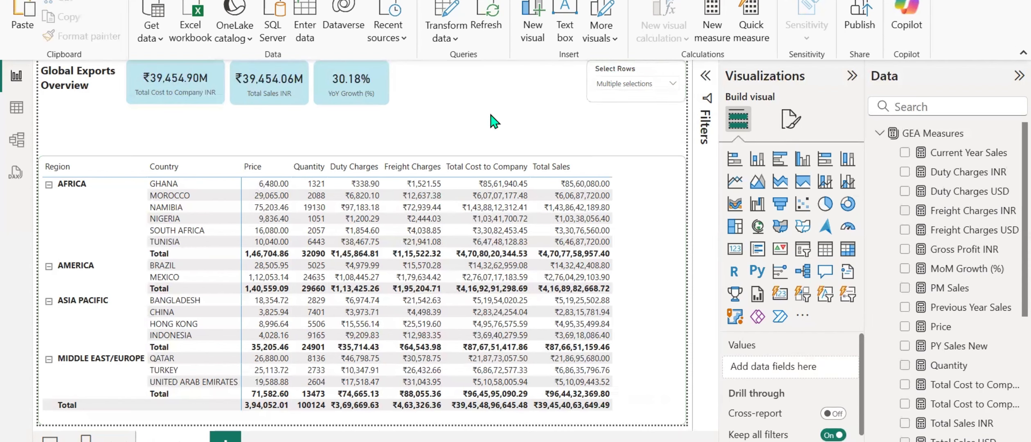
key(ctrl+v)
drag(629, 71, 80, 123)
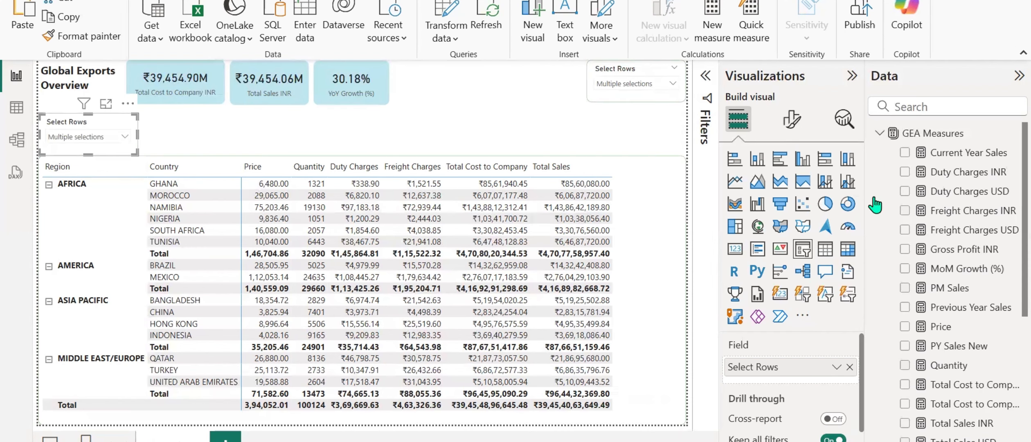
Replace the copied slicer's field with Commodity from DIM-COMMODITY and check its list of choices.
click(844, 368)
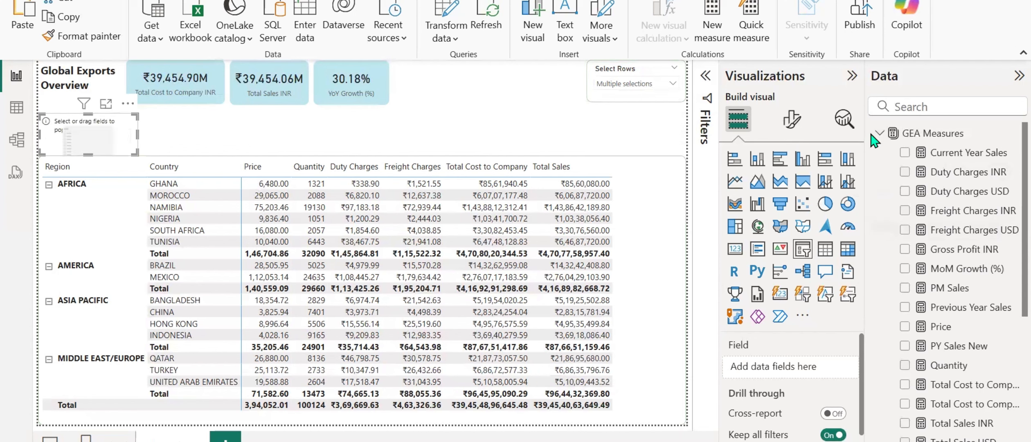
click(875, 135)
click(879, 152)
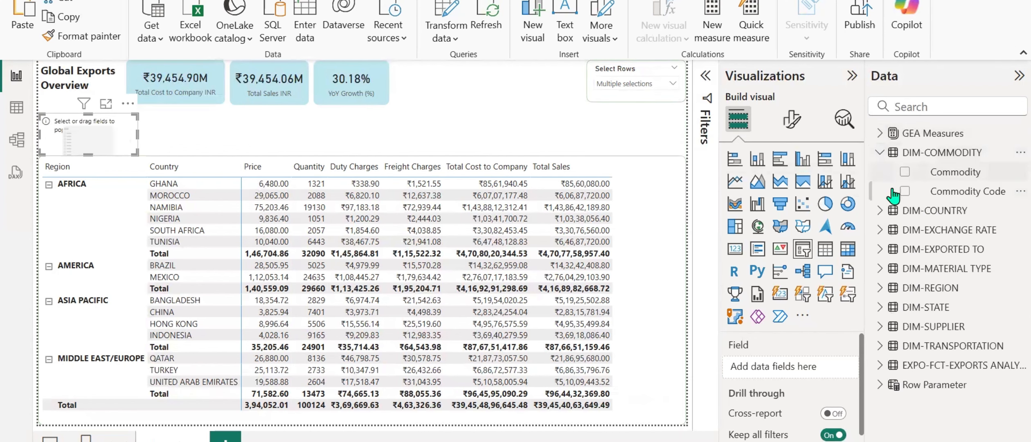
click(904, 172)
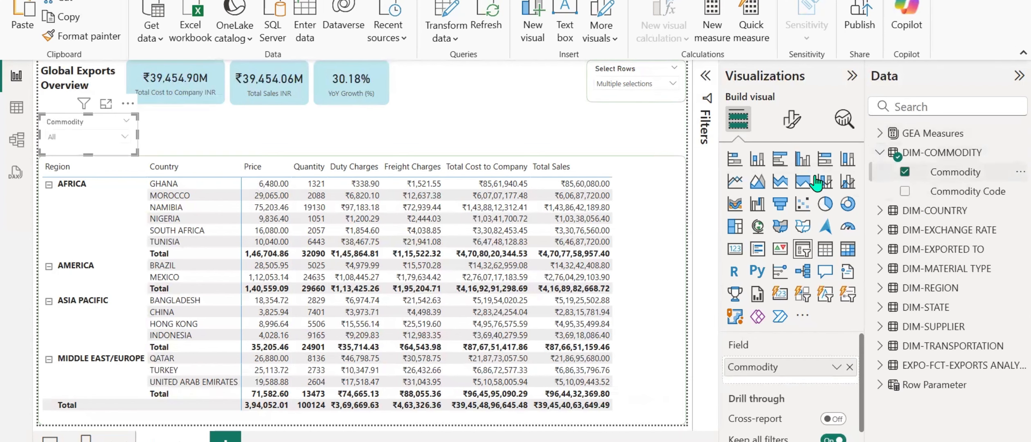
click(125, 137)
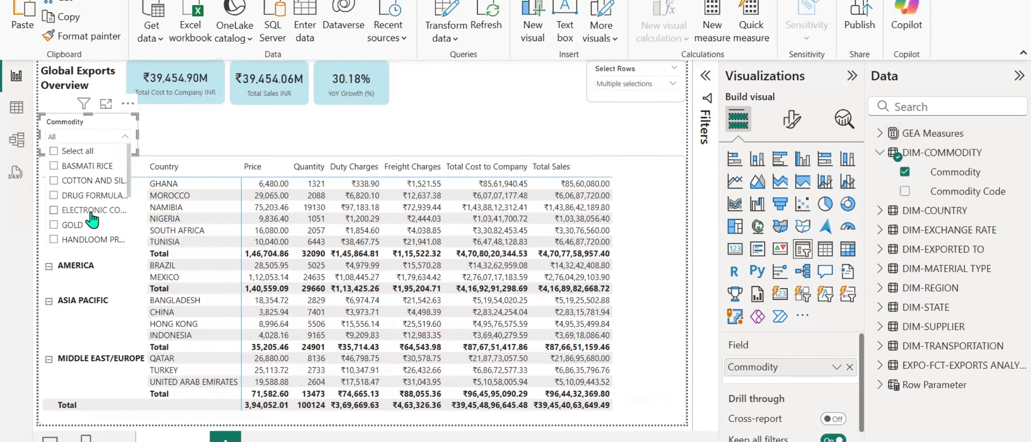
click(200, 137)
Give the Commodity slicer's header a green background, #88C47C, and deselect the slicer.
click(81, 130)
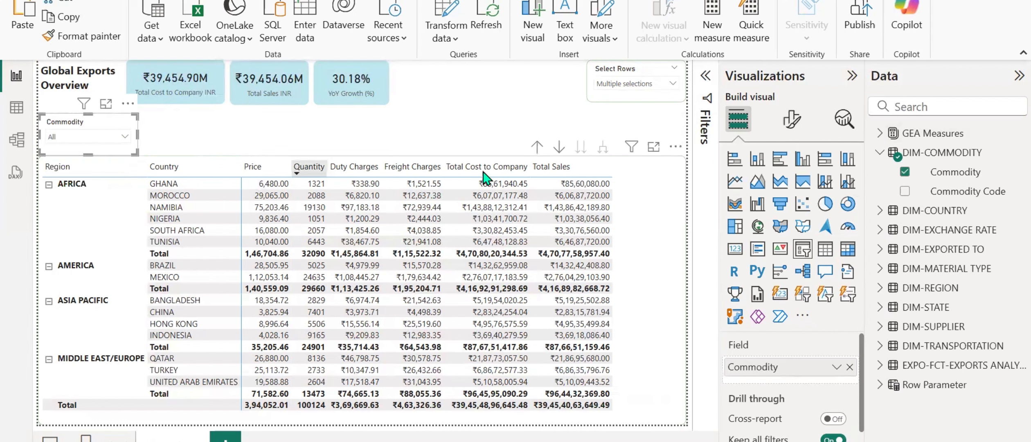
click(792, 120)
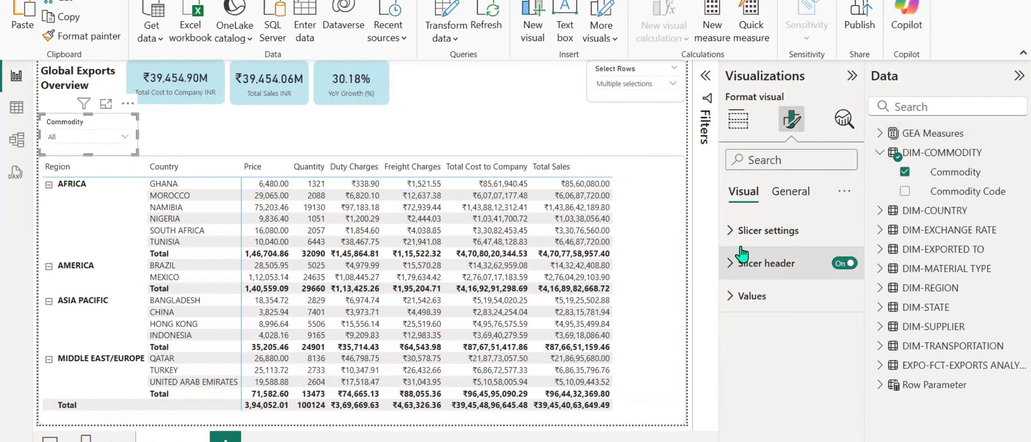
click(731, 265)
scroll(817, 300, down, 3)
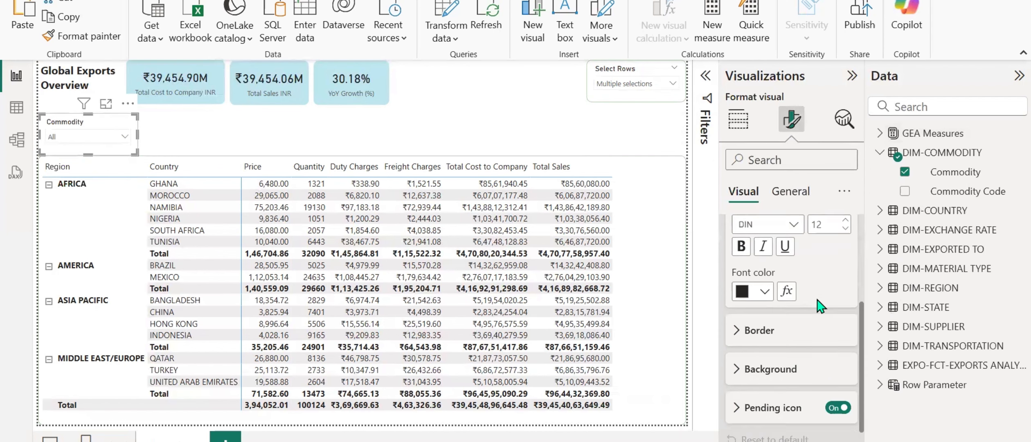
click(733, 341)
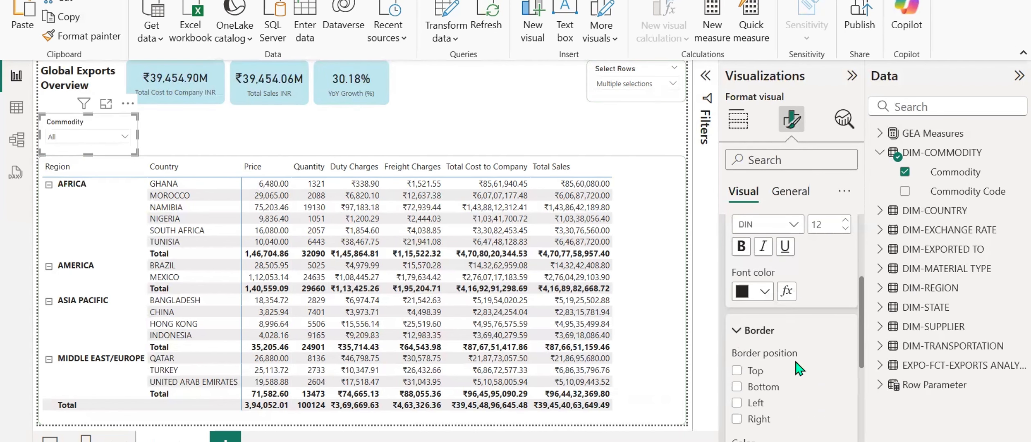
click(737, 330)
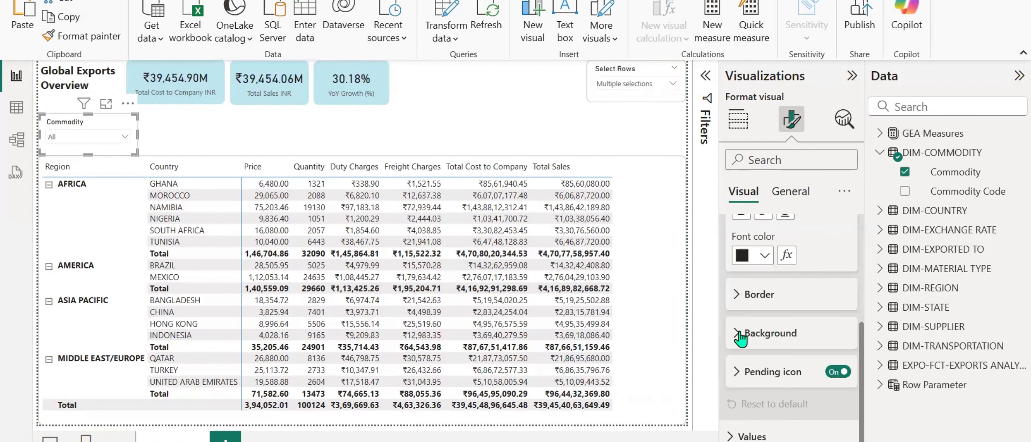
click(739, 335)
scroll(743, 336, down, 2)
click(764, 333)
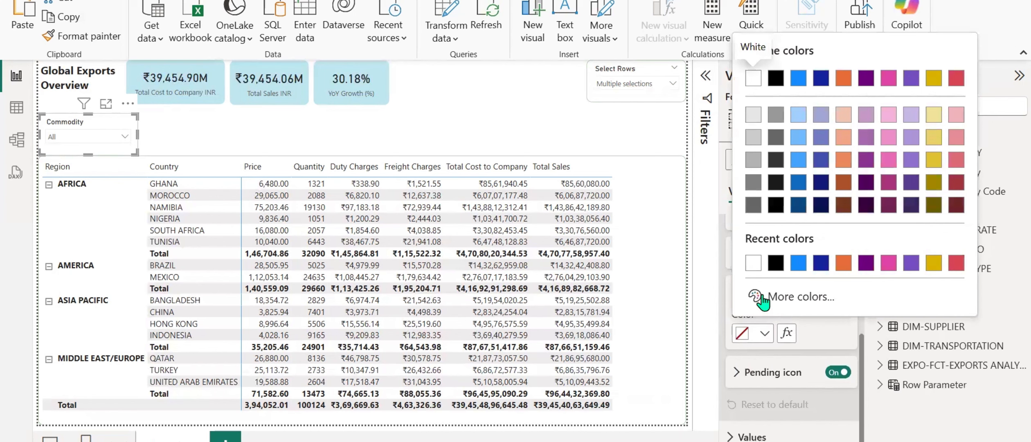
click(762, 301)
click(813, 245)
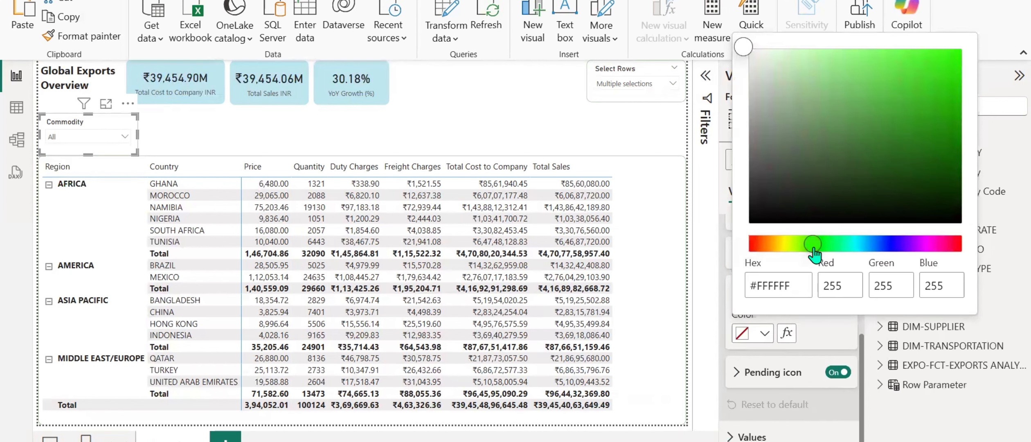
click(821, 86)
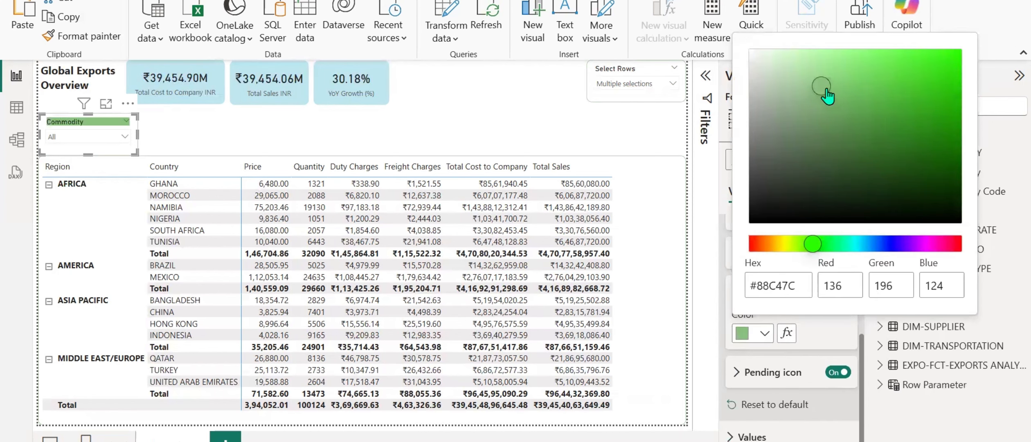
click(176, 141)
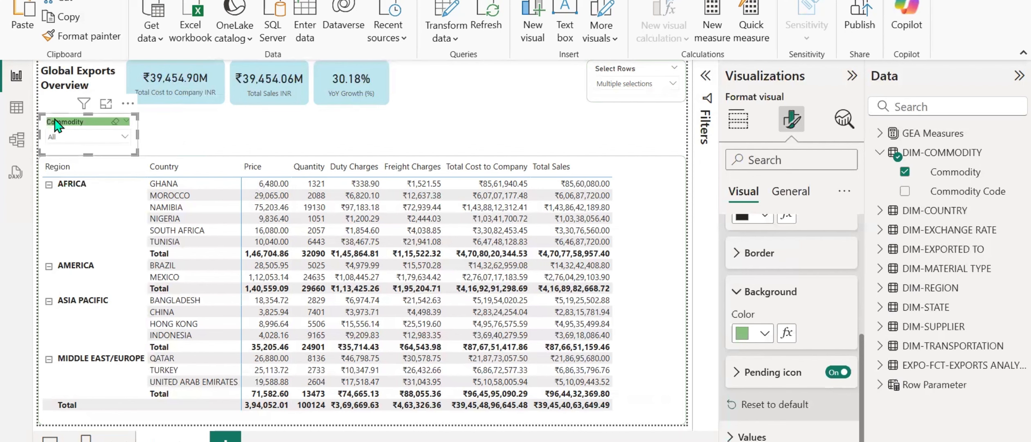
click(188, 135)
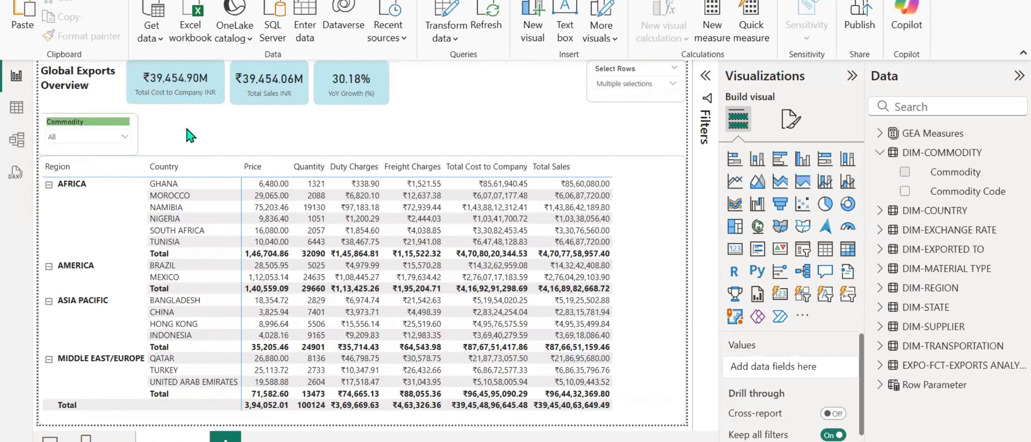
Duplicate the Commodity slicer beside the original and replace the copy's field with COUNTRY DESCRIPTION from DIM-COUNTRY.
click(69, 139)
drag(90, 126, 167, 126)
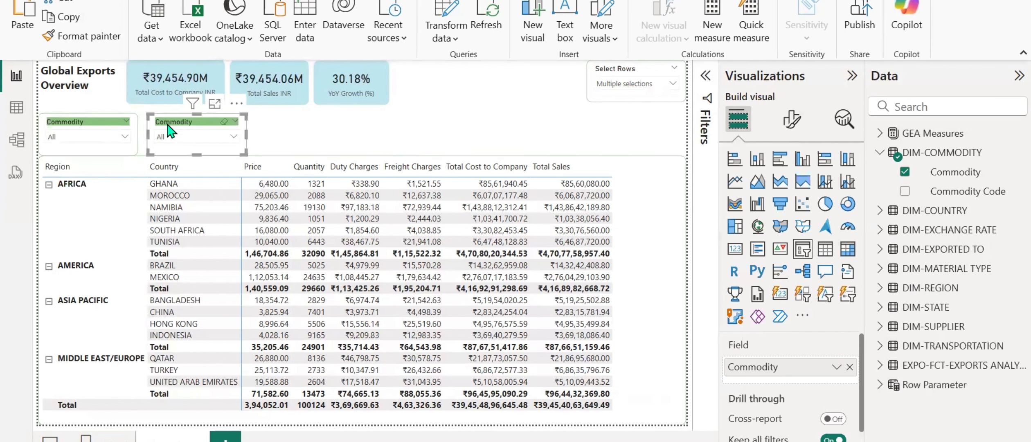
click(847, 368)
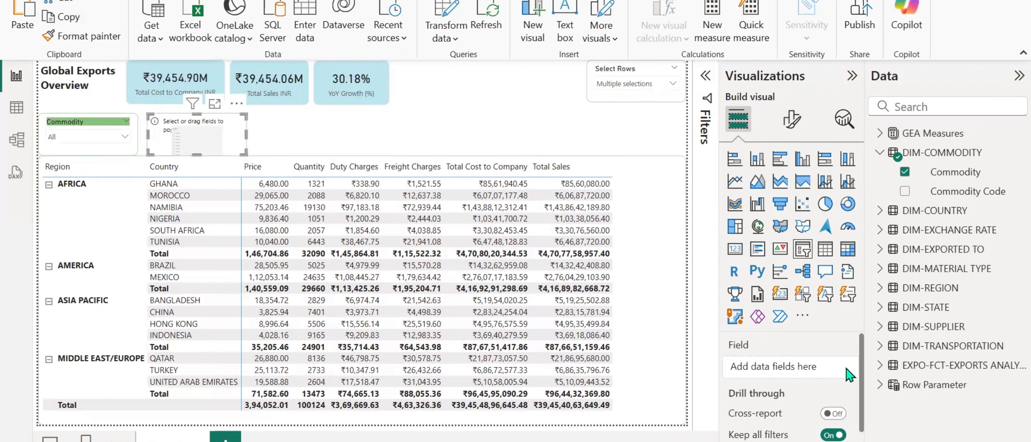
click(878, 153)
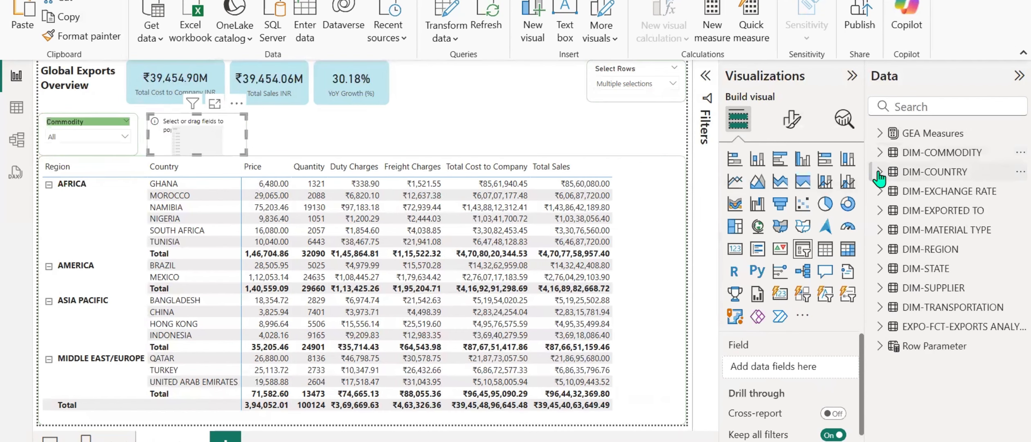
click(880, 173)
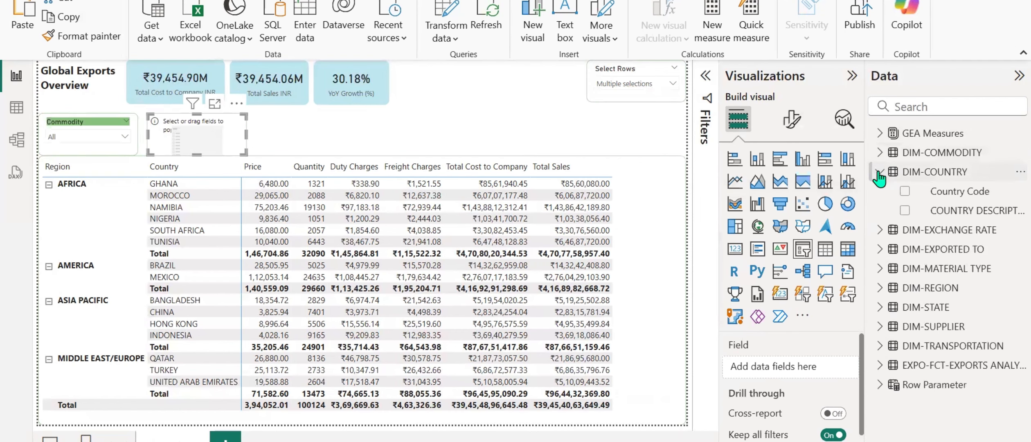
click(905, 211)
Rename the new slicer's field as Country and move the slicer right, leaving a slicer-wide gap beside Commodity.
double_click(789, 367)
text(Country)
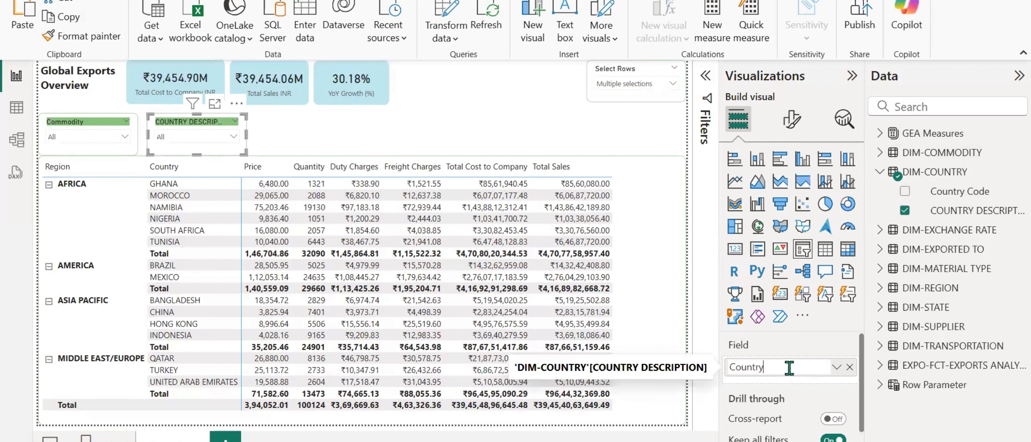
key(Return)
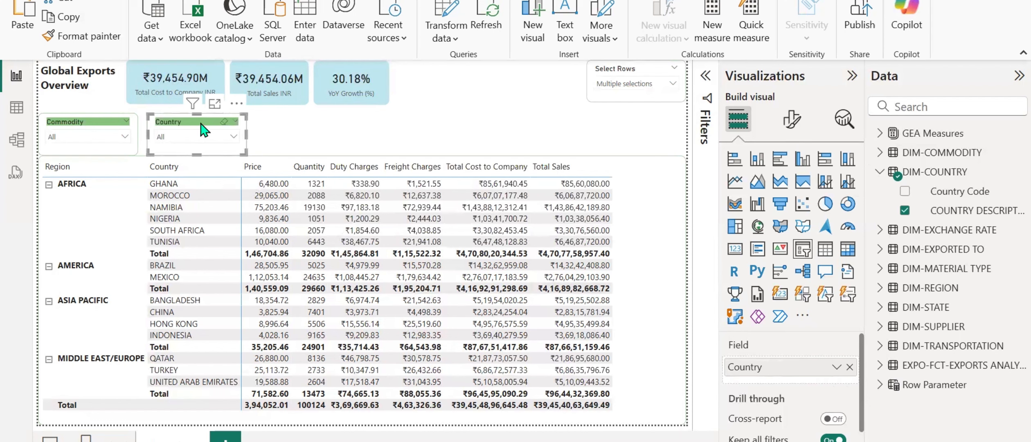
drag(215, 131, 303, 124)
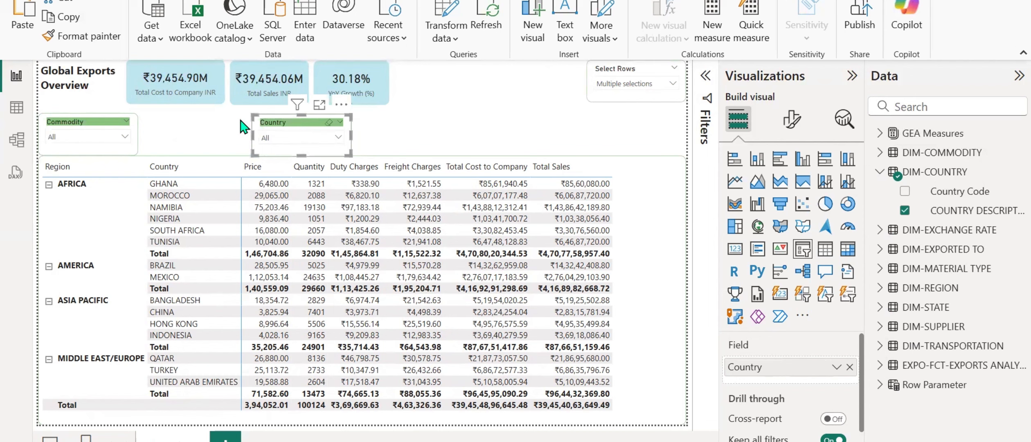
Duplicate the Commodity slicer into the gap before the Country slicer and replace the copy's field with REGION DESCRIPTION from DIM-REGION.
click(163, 129)
drag(78, 126, 172, 119)
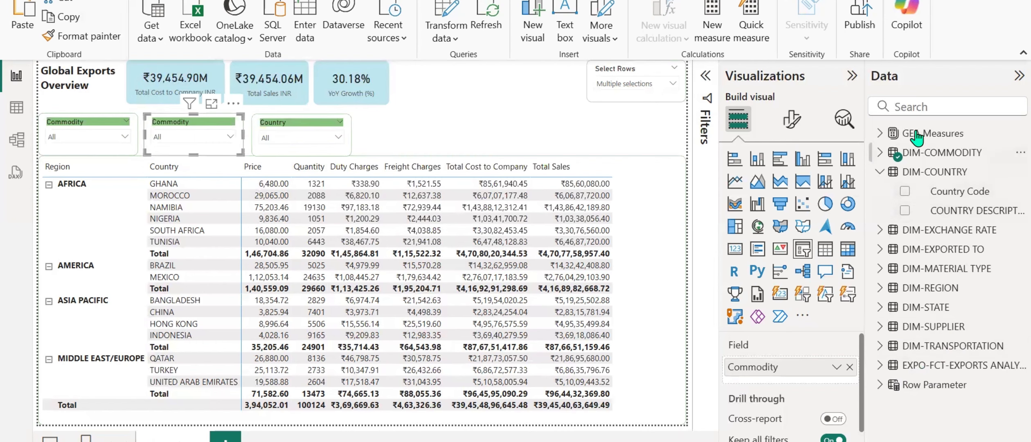
click(922, 106)
text(reg)
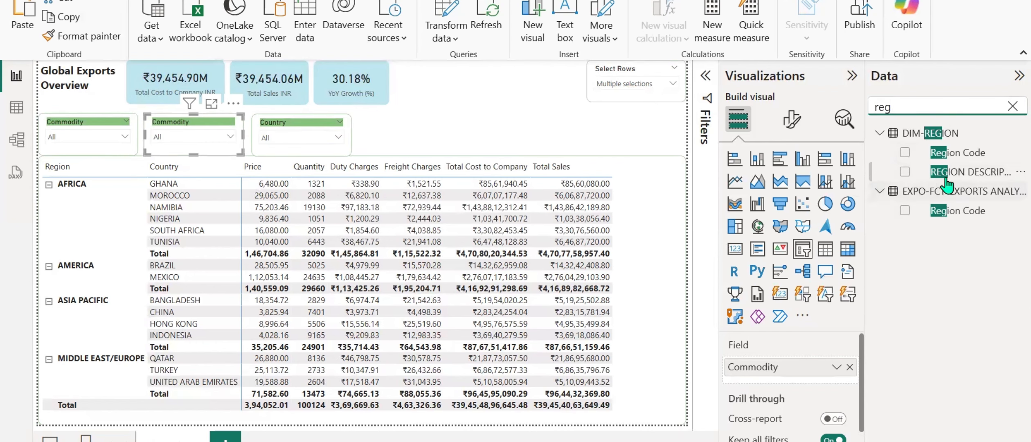
drag(959, 172, 806, 374)
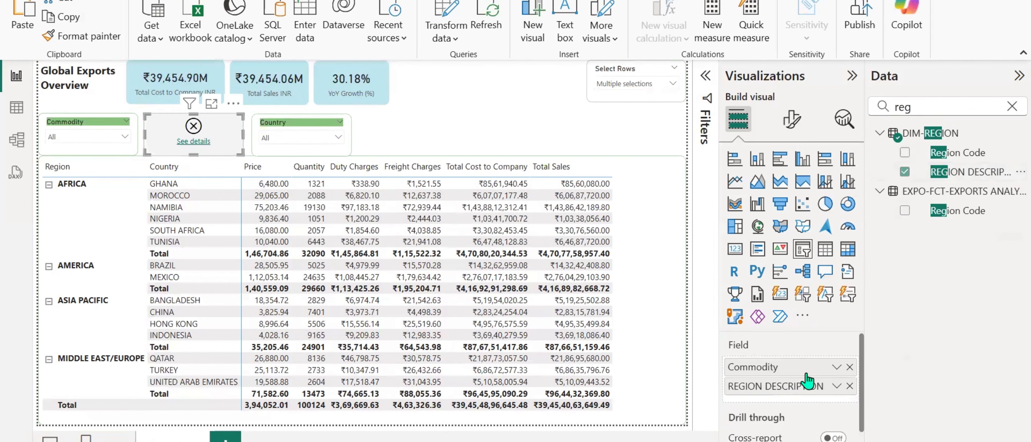
Rename the middle slicer's REGION DESCRIPTION field as Region.
double_click(787, 368)
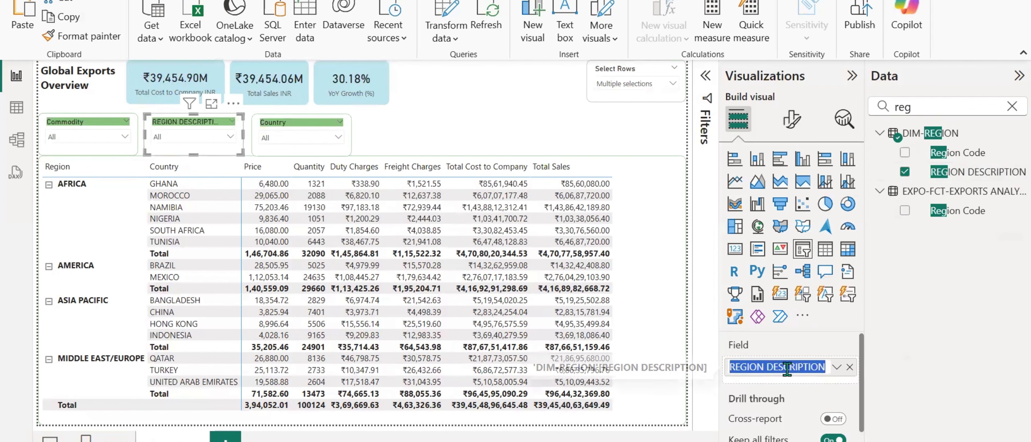
text(Region)
key(Return)
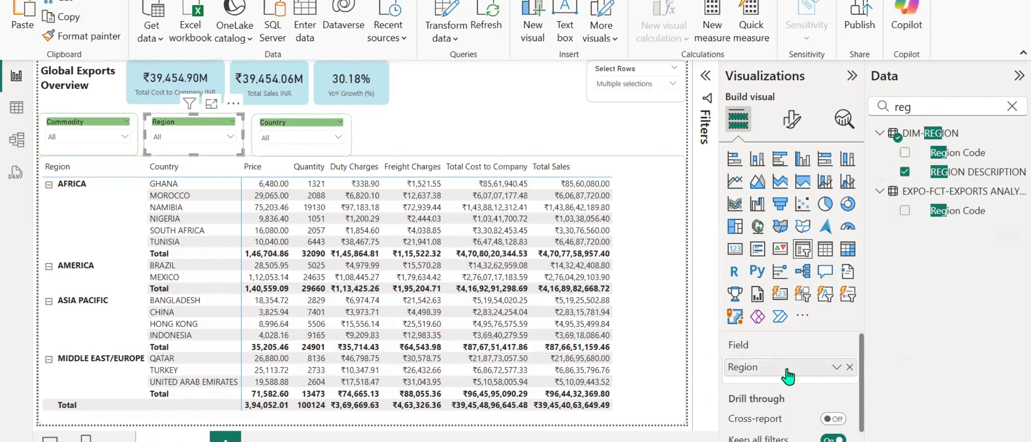
Duplicate the Country slicer beside the original and replace the copy's field with EXPORTED TO DESCRIPTION from DIM-EXPORTED TO.
click(270, 124)
key(ctrl+c)
click(391, 125)
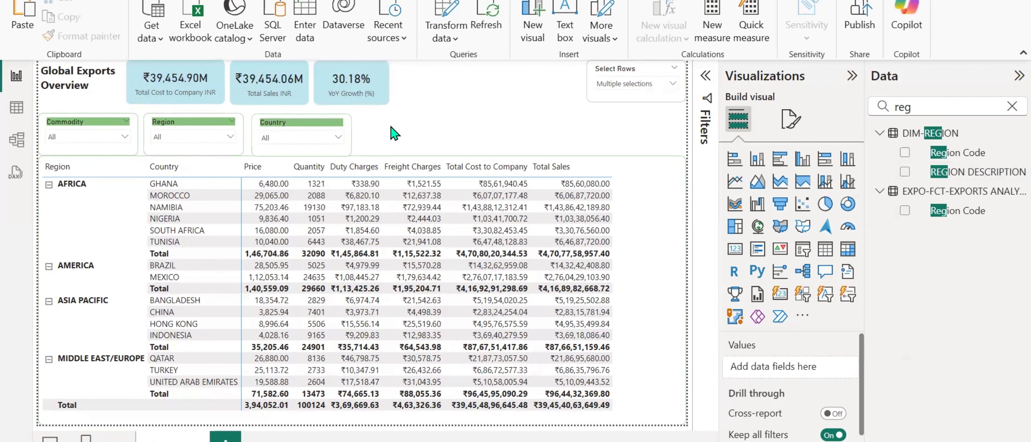
key(ctrl+v)
drag(284, 133, 391, 133)
click(849, 367)
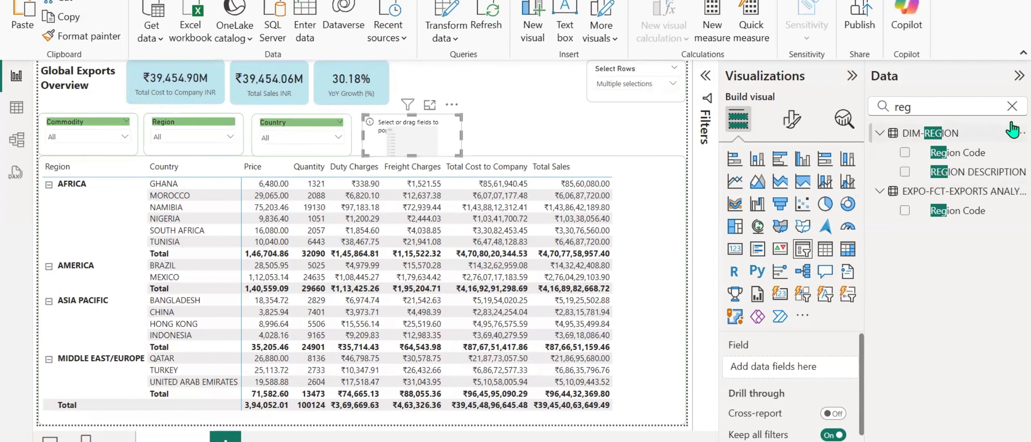
click(1012, 107)
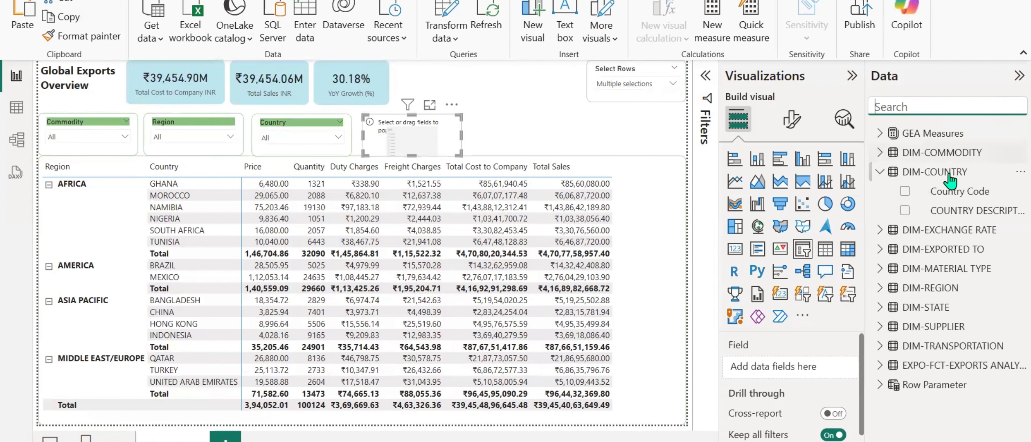
click(880, 175)
click(880, 210)
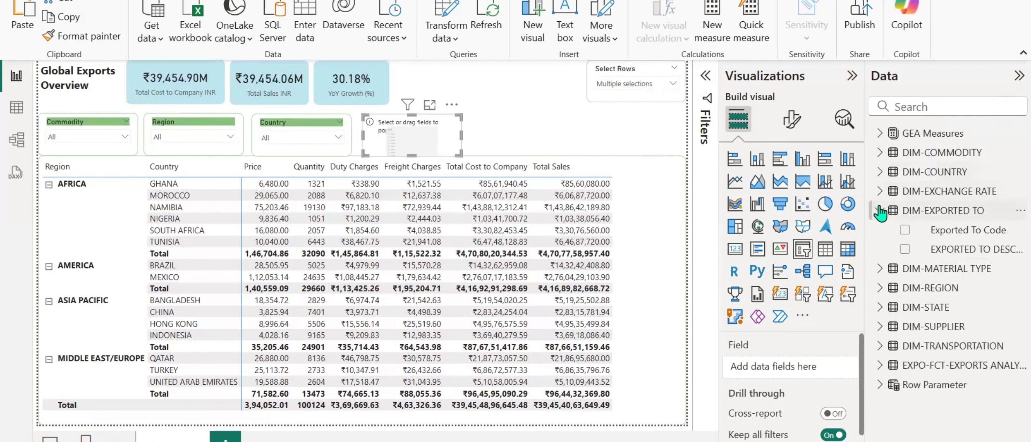
drag(972, 251, 801, 367)
Rename the new slicer's field as Exported To and narrow that slicer slightly.
double_click(802, 367)
text(Ex)
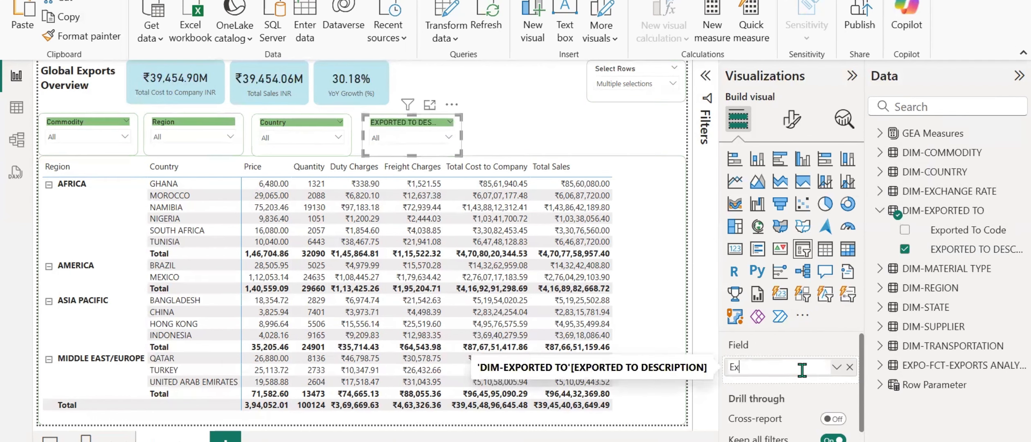
text(ported To)
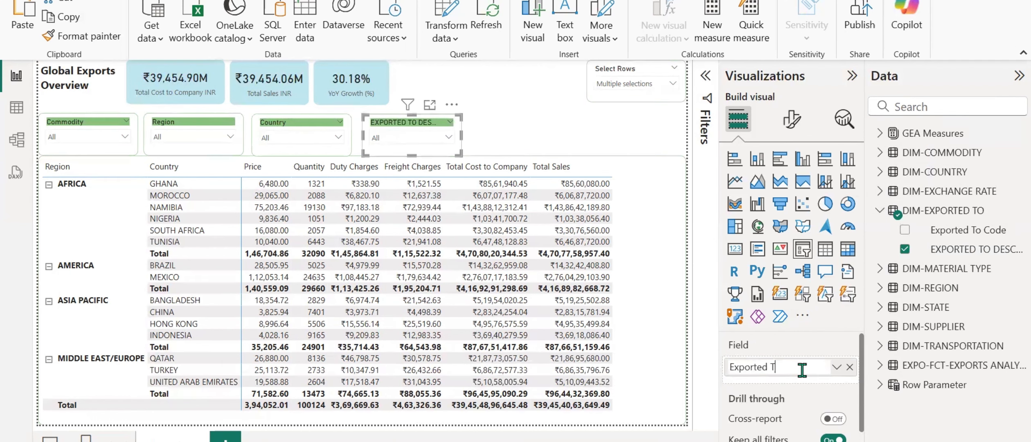
key(Return)
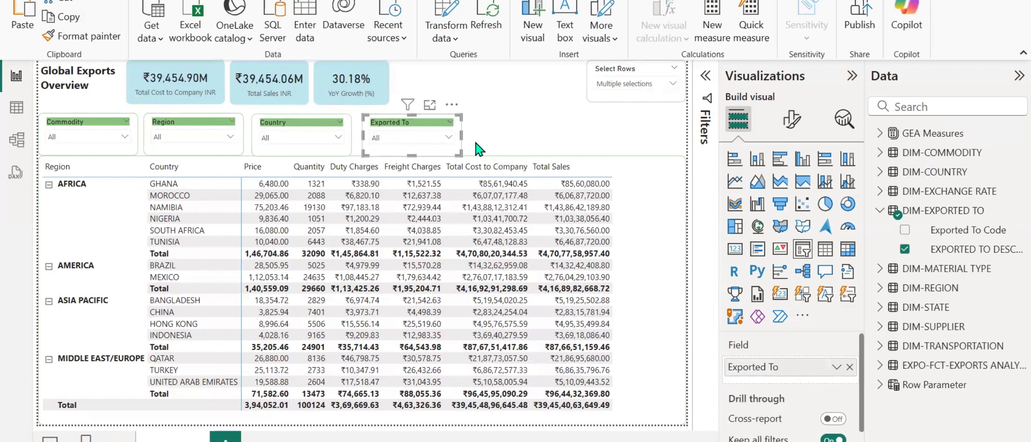
drag(461, 138, 456, 138)
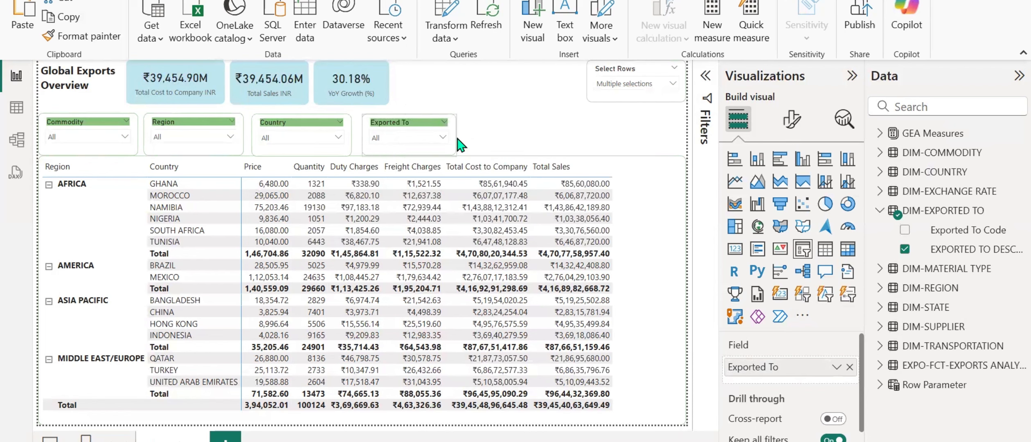
Place another copy of the Country slicer after the Exported To slicer and clear the copy's field.
click(506, 142)
click(282, 130)
drag(282, 130, 487, 123)
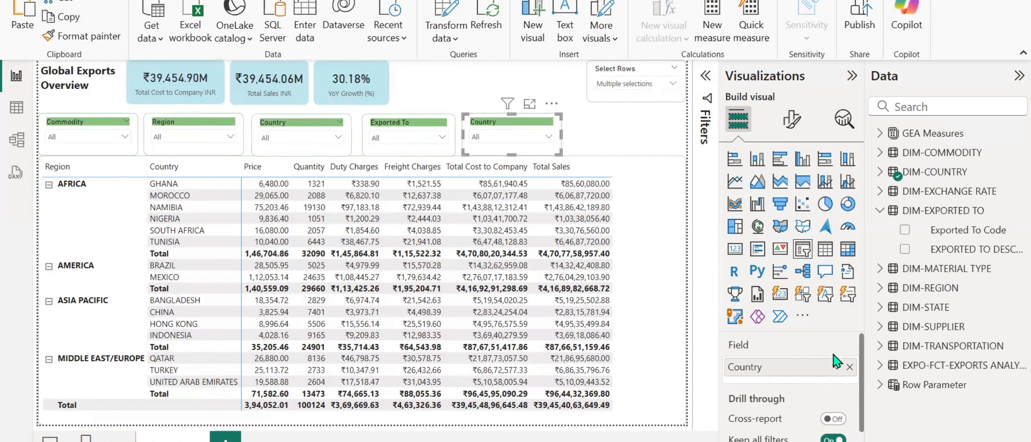
click(849, 367)
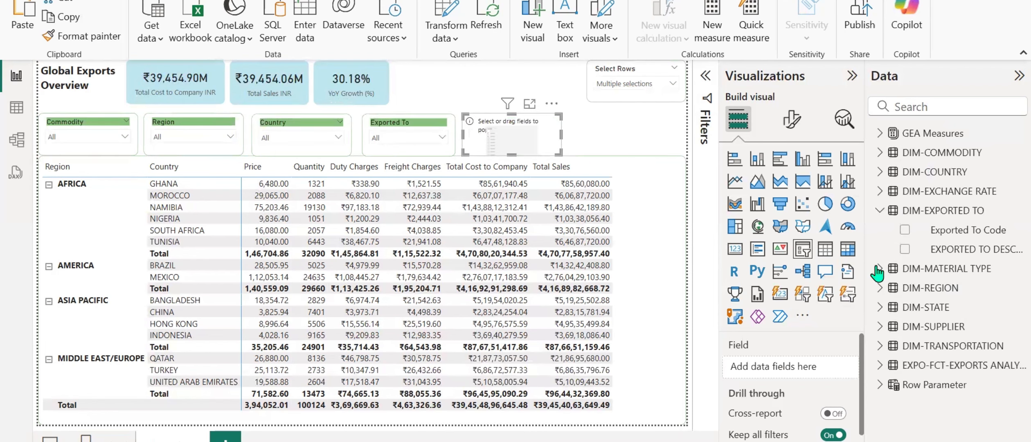
Assign Material Type from DIM-MATERIAL TYPE to the empty slicer and make that slicer narrower.
click(879, 210)
click(879, 229)
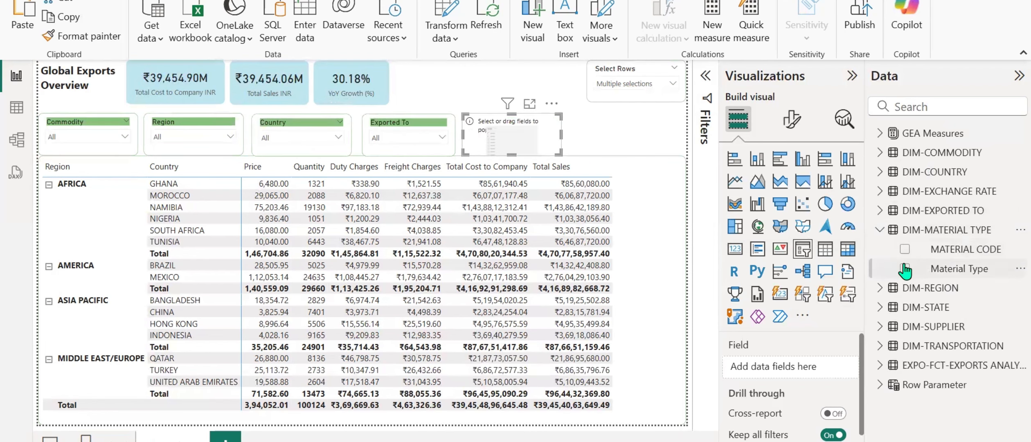
drag(913, 274, 796, 371)
drag(548, 146, 542, 147)
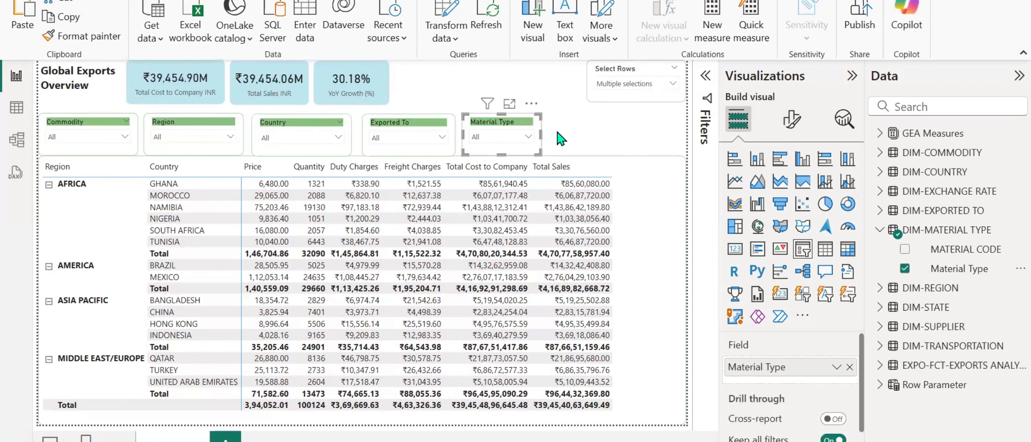
Duplicate the Material Type slicer beside the original and replace the copy's field with STATE DESCRIPTION from DIM-STATE.
click(614, 124)
key(ctrl+v)
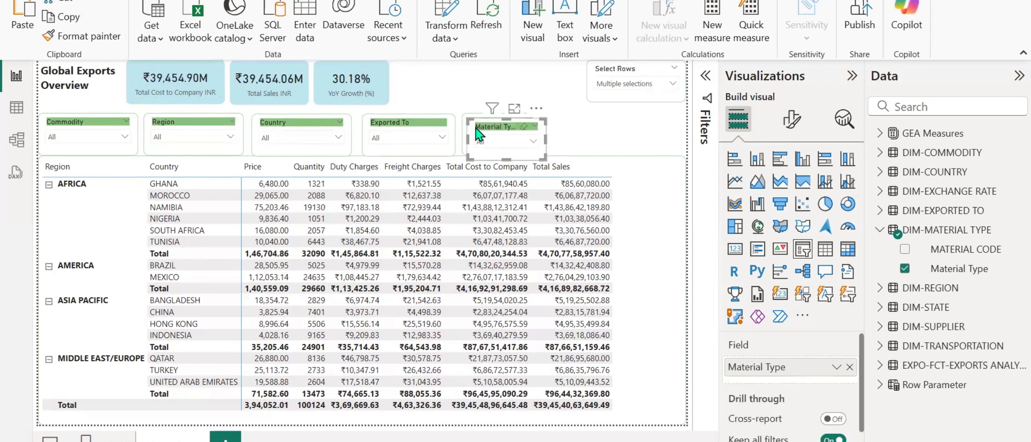
drag(507, 127, 558, 127)
click(849, 366)
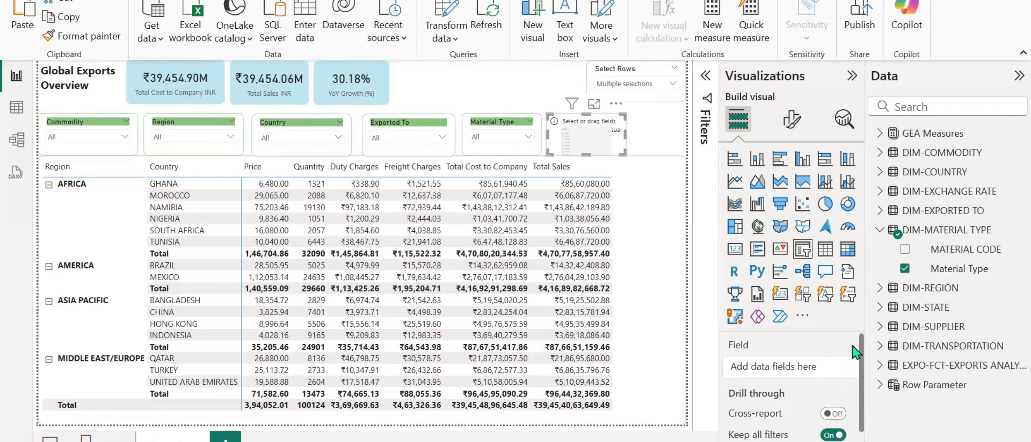
click(879, 230)
click(880, 268)
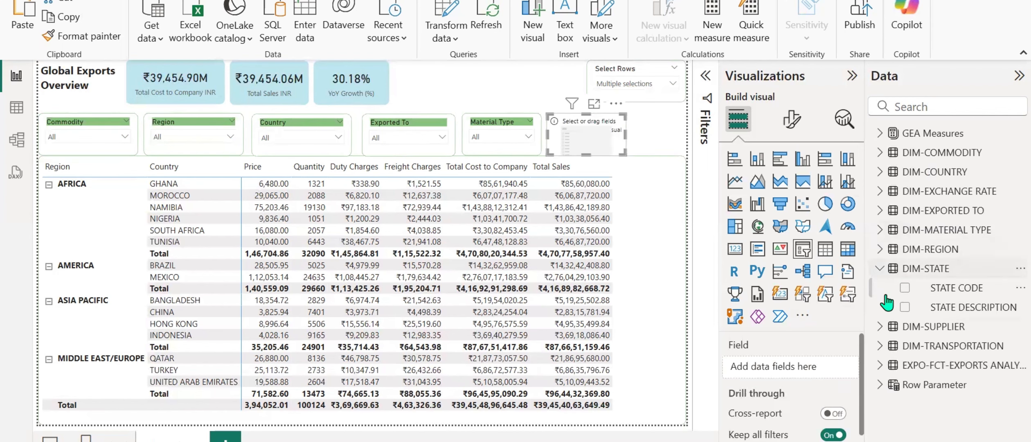
drag(912, 307, 782, 357)
Rename the new slicer's STATE DESCRIPTION field as State.
double_click(769, 368)
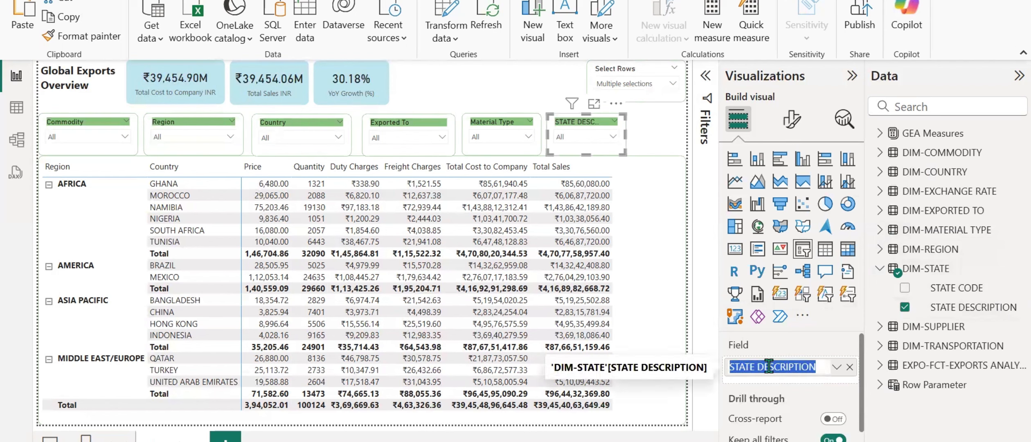
text(State)
key(Return)
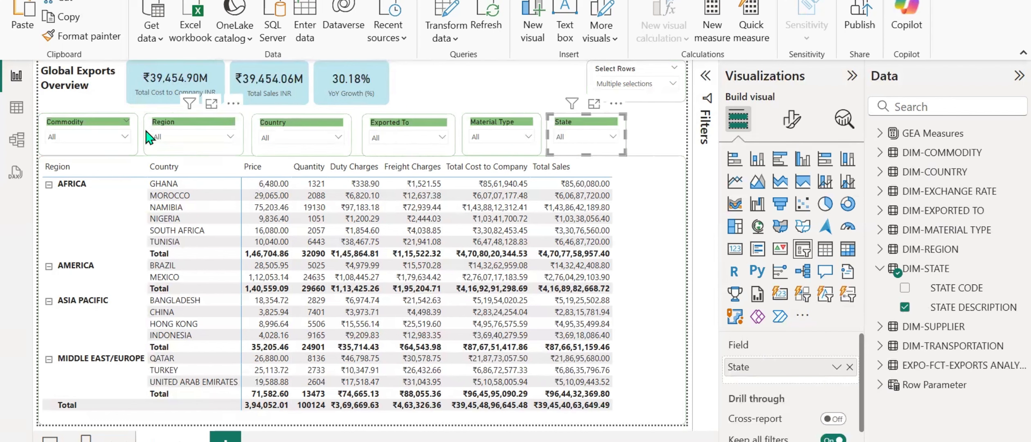
Narrow the Region and Country slicers and move Country left, close to Region.
click(170, 127)
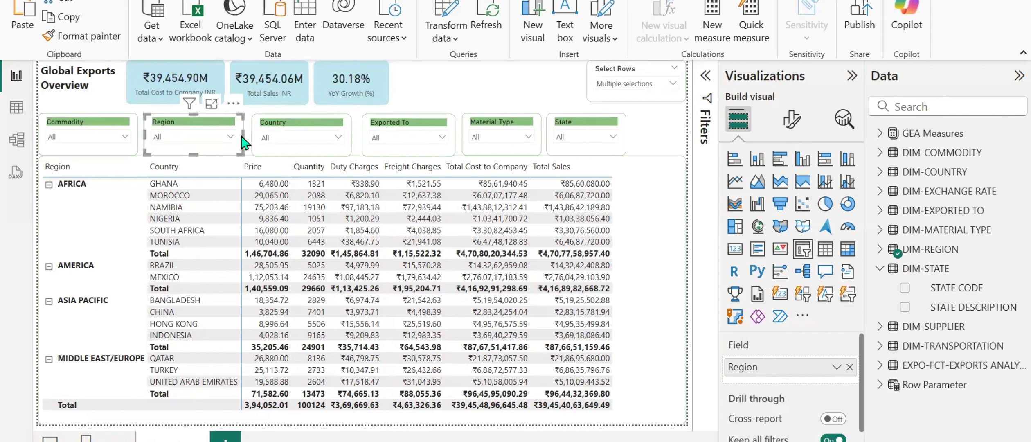
drag(242, 134, 224, 135)
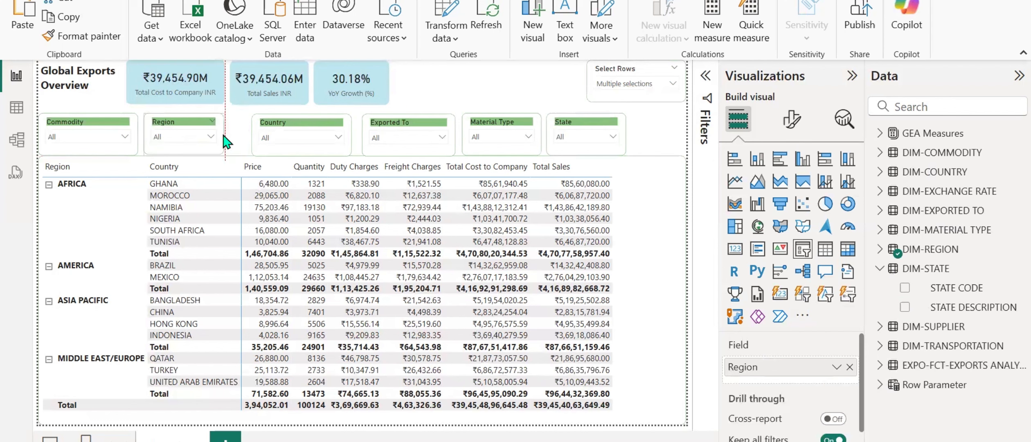
click(281, 126)
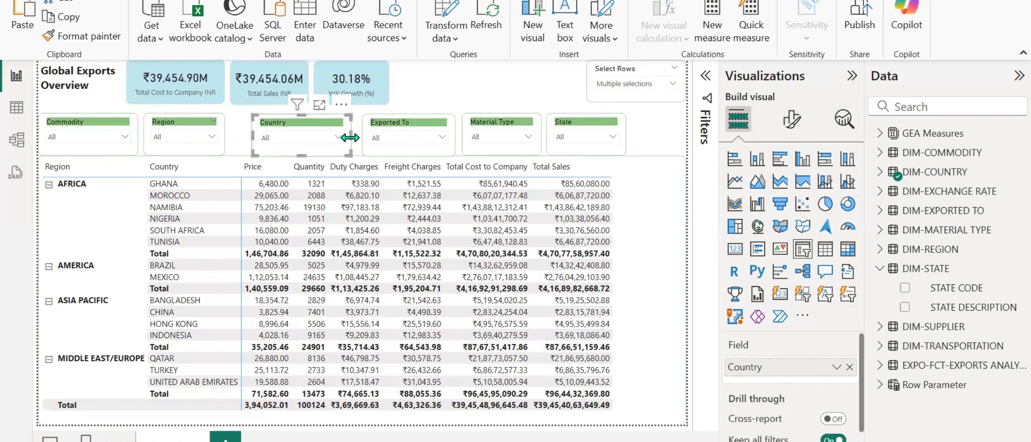
drag(350, 137, 265, 123)
Shift the Exported To, Material Type and State slicers left to free space at the row's end.
drag(401, 127, 353, 134)
drag(473, 127, 427, 127)
drag(587, 127, 545, 133)
Duplicate the State slicer at the end of the row and replace the copy's field with SUPPLIER DESCRIPTION from DIM-SUPPLIER.
click(630, 141)
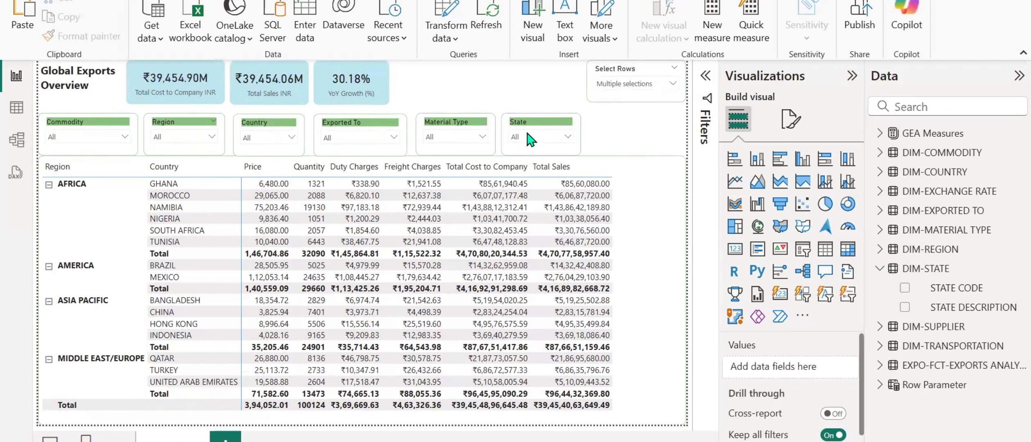
key(ctrl+v)
drag(520, 124, 599, 123)
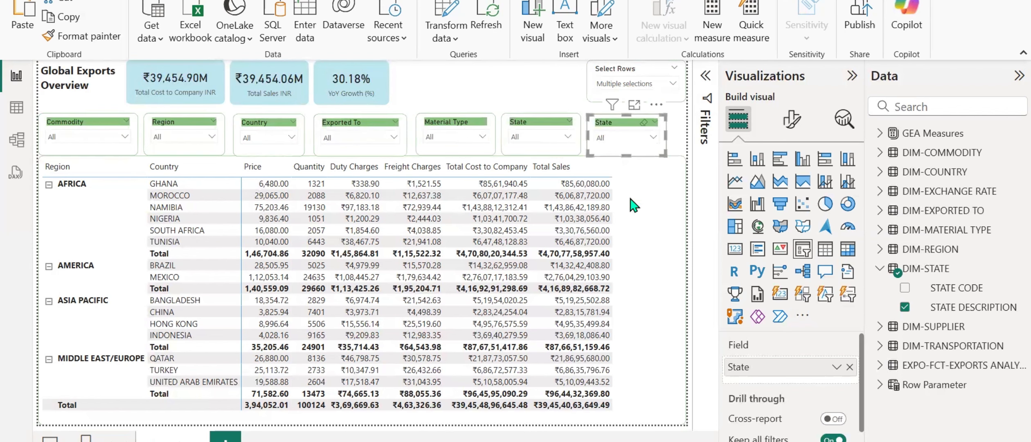
click(850, 368)
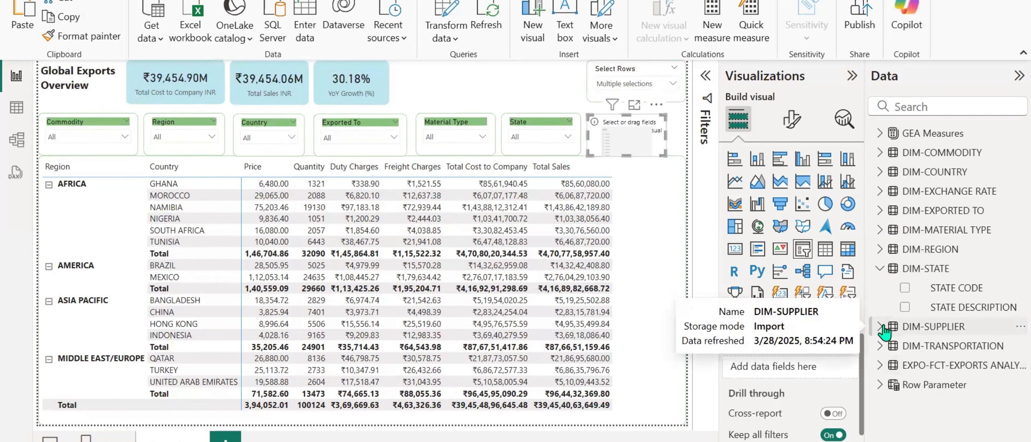
click(882, 326)
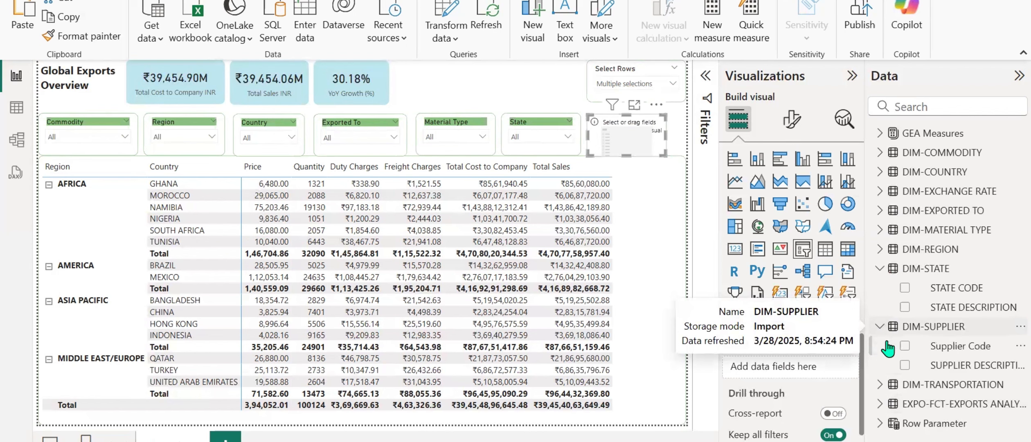
click(904, 365)
Rename the last slicer's SUPPLIER DESCRIPTION field as Supplier.
double_click(801, 365)
text(S)
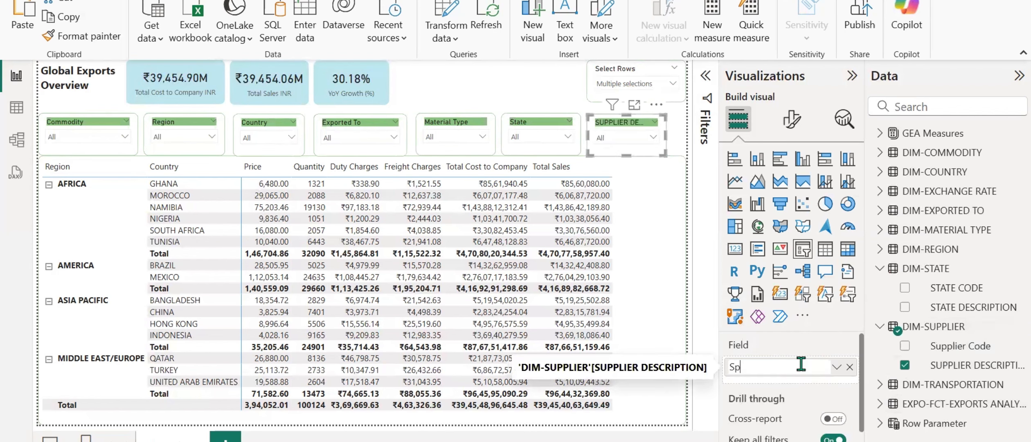
text(upplier)
key(Return)
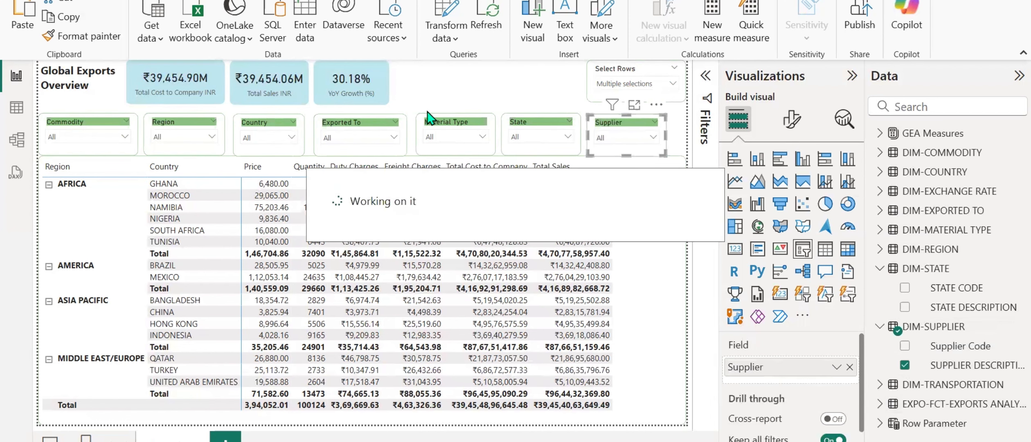
Narrow the Commodity slicer slightly and move the Region and Country slicers left to close the gaps between them.
click(93, 125)
drag(138, 132, 174, 120)
click(176, 121)
click(262, 124)
key(Left)
key(Left)
key(Left)
key(Left)
key(Left)
key(Left)
key(Left)
key(Left)
key(Left)
key(Left)
key(Left)
key(Left)
key(Left)
key(Left)
key(Left)
key(Left)
key(Left)
key(Left)
key(Left)
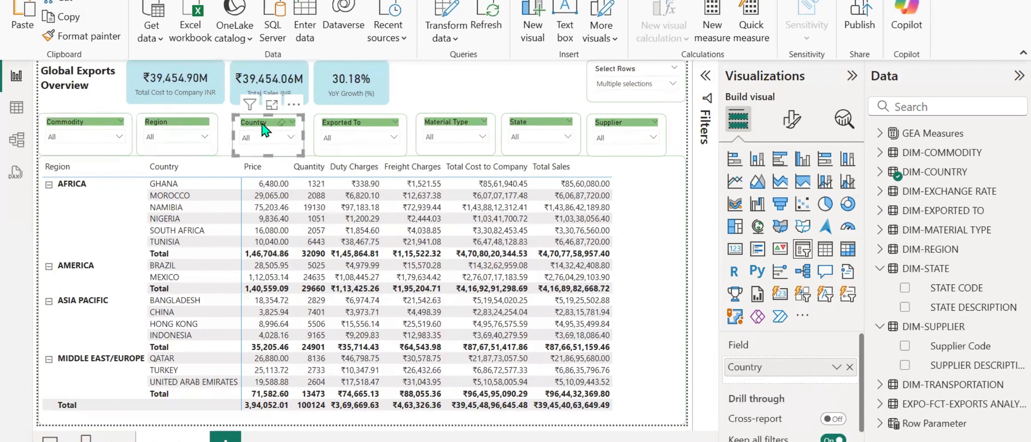
Nudge the Exported To slicer left, close to Country, and narrow it slightly.
click(328, 123)
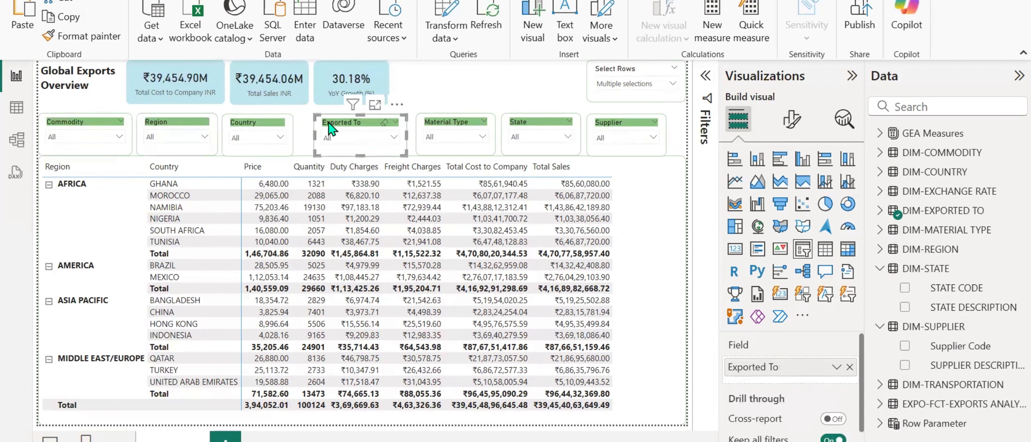
key(Left)
key(Left)
key(Left)
key(Left)
key(Left)
key(Left)
key(Left)
key(Left)
key(Left)
key(Left)
key(Left)
key(Left)
key(Left)
key(Left)
key(Left)
Nudge the Material Type slicer left until it sits right beside Exported To.
key(Left)
key(Left)
key(Left)
key(Left)
key(Left)
key(Left)
key(Left)
key(Left)
key(Left)
key(Left)
key(Left)
key(Left)
key(Left)
key(Left)
key(Left)
key(Left)
key(Left)
key(Left)
key(Left)
key(Left)
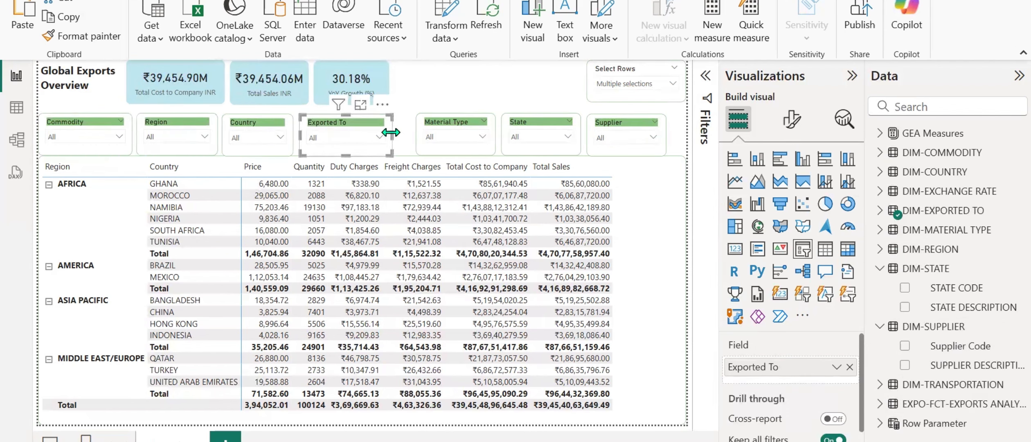
drag(391, 140, 387, 140)
click(444, 124)
key(Left)
key(Left)
key(Left)
key(Left)
key(Left)
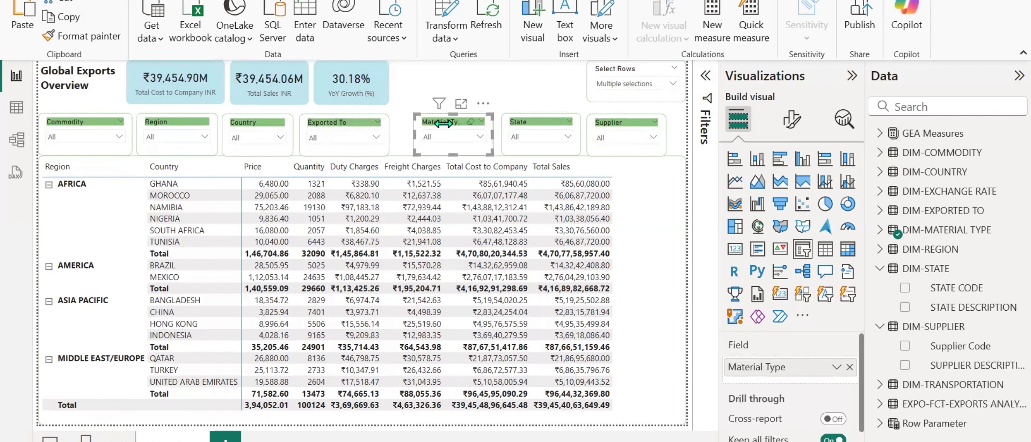
key(Left)
key(Left)
key(Left)
key(Left)
key(Left)
key(Left)
key(Left)
key(Left)
key(Left)
key(Left)
key(Left)
key(Left)
key(Left)
key(Left)
key(Left)
key(Left)
key(Left)
key(Left)
key(Left)
key(Left)
Nudge the State slicer left until it sits right beside Material Type.
click(513, 129)
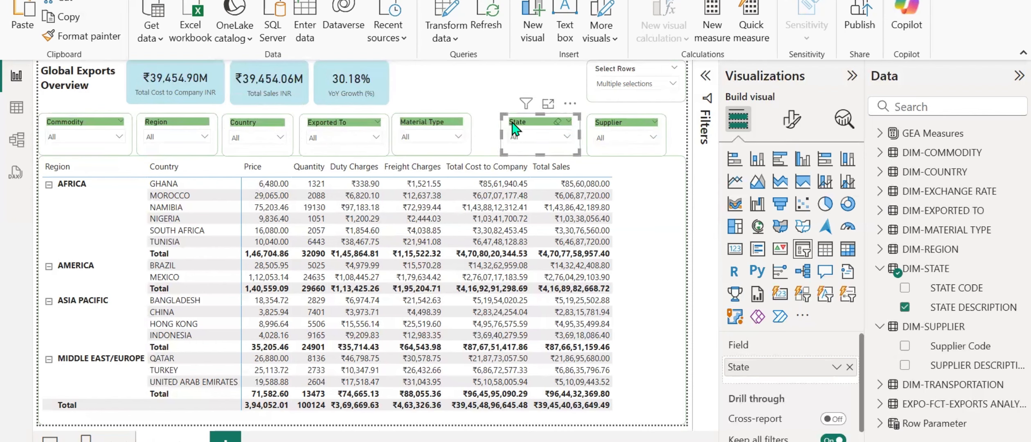
key(Left)
key(Left)
key(Left)
key(Left)
key(Left)
key(Left)
key(Left)
key(Left)
key(Left)
key(Left)
key(Left)
key(Left)
key(Left)
key(Left)
key(Left)
key(Left)
key(Left)
key(Left)
key(Left)
key(Left)
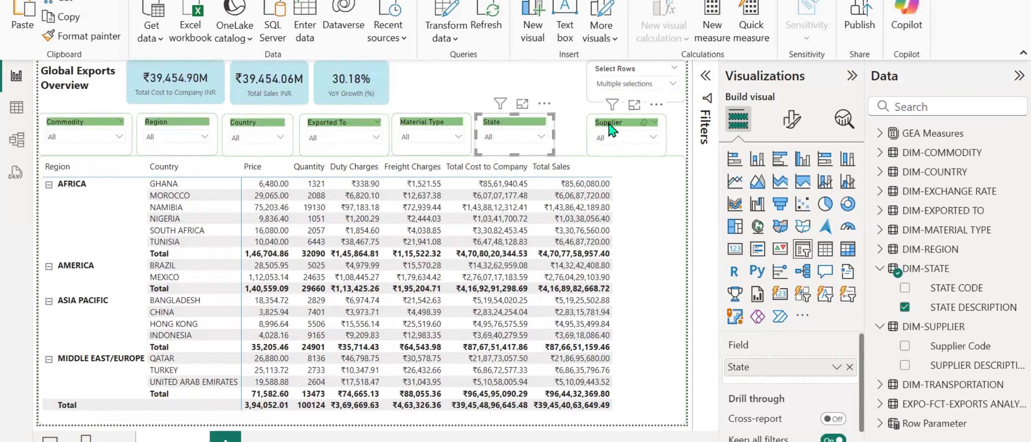
Nudge the Supplier slicer left until it sits close beside State.
click(611, 130)
key(Left)
key(Left)
key(Left)
key(Left)
key(Left)
key(Left)
key(Left)
key(Left)
key(Left)
key(Left)
key(Left)
key(Left)
key(Left)
key(Left)
key(Left)
key(Left)
key(Left)
key(Left)
key(Left)
key(Left)
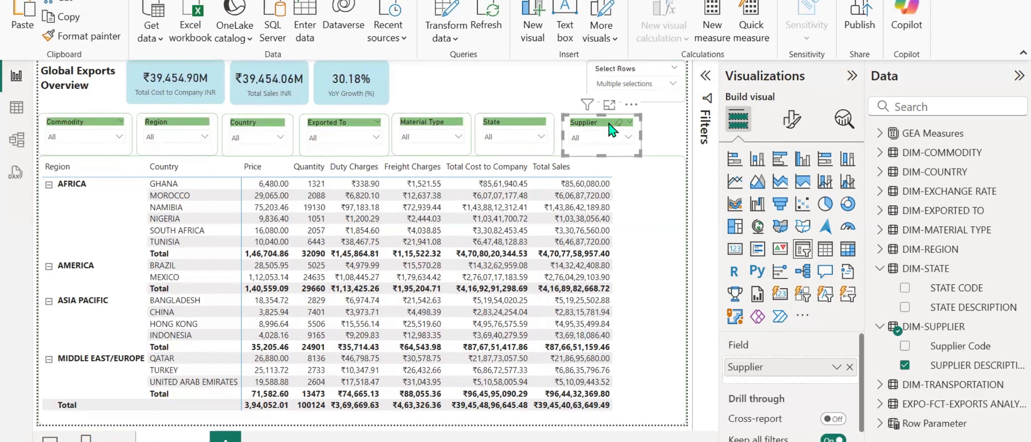
key(Left)
key(Left)
key(Left)
key(Left)
key(Left)
key(Left)
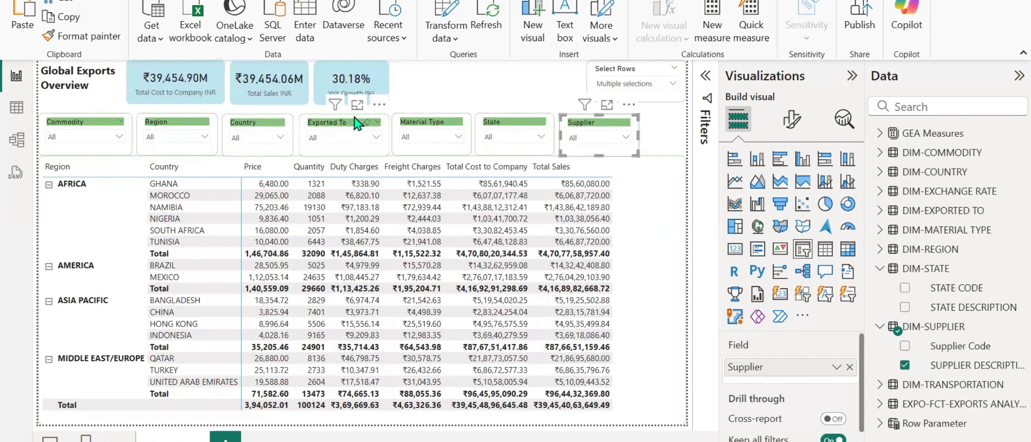
Narrow the Exported To slicer slightly and shift the Material Type and State slicers left to close the gaps.
click(350, 135)
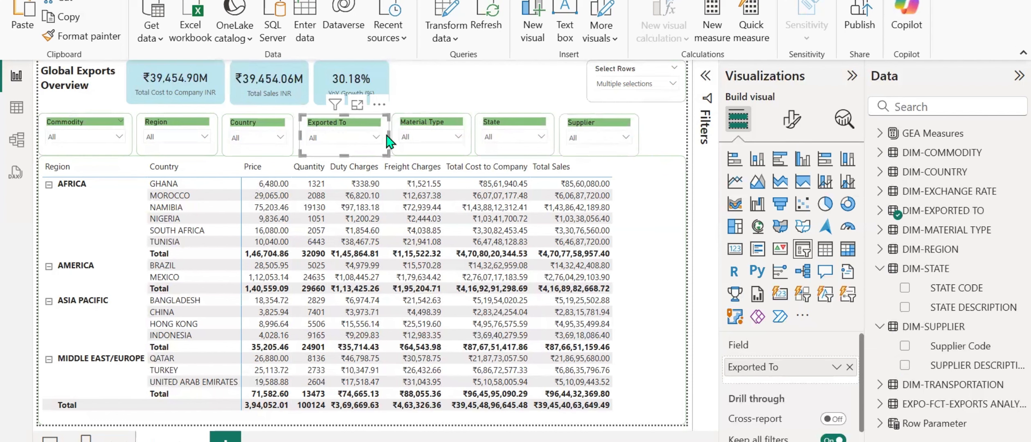
drag(388, 134, 412, 124)
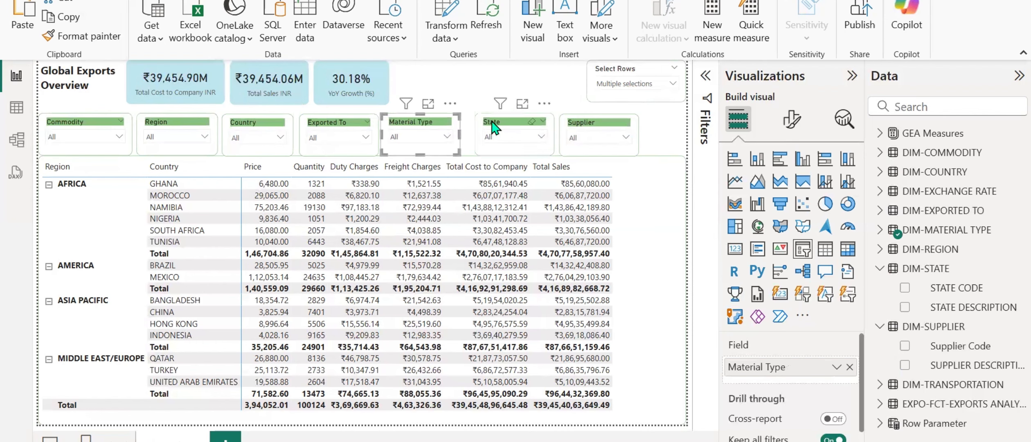
click(492, 123)
drag(493, 128, 482, 127)
Shift the Supplier slicer left to close the remaining gap after State.
click(577, 124)
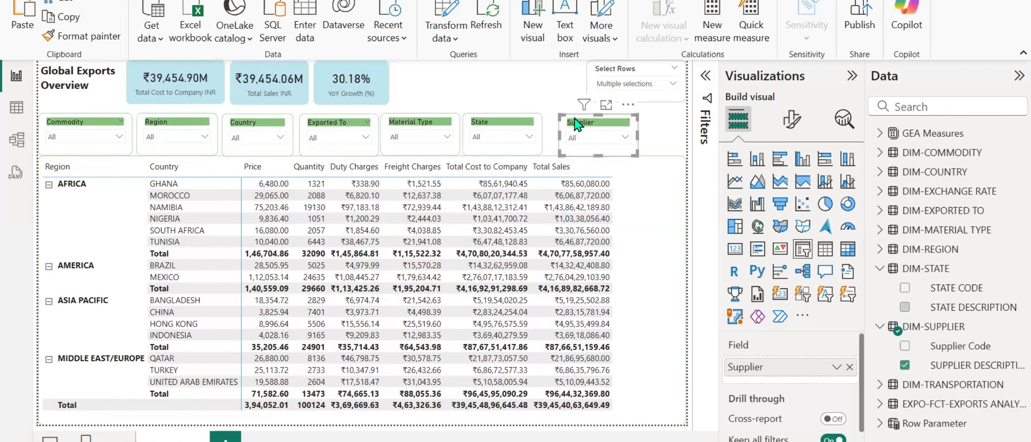
key(Left)
key(Left)
key(Left)
key(Left)
key(Left)
key(Left)
key(Left)
key(Left)
key(Left)
key(Left)
key(Left)
key(Left)
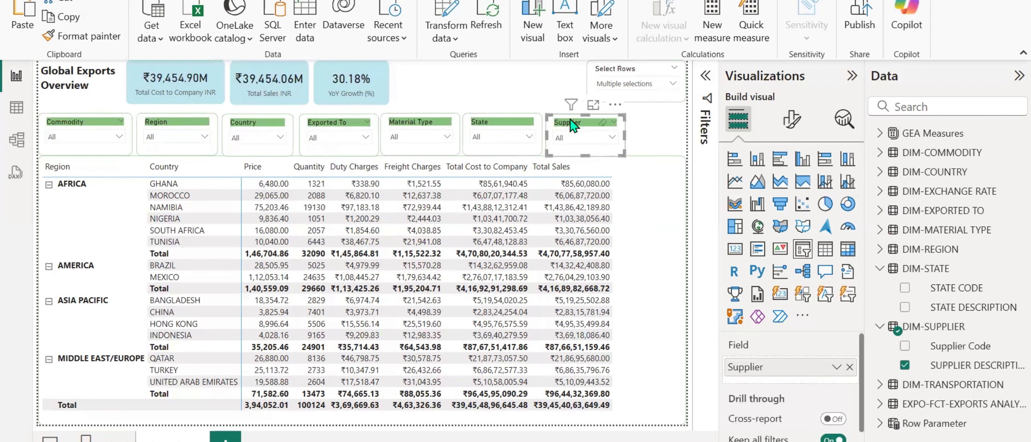
click(667, 137)
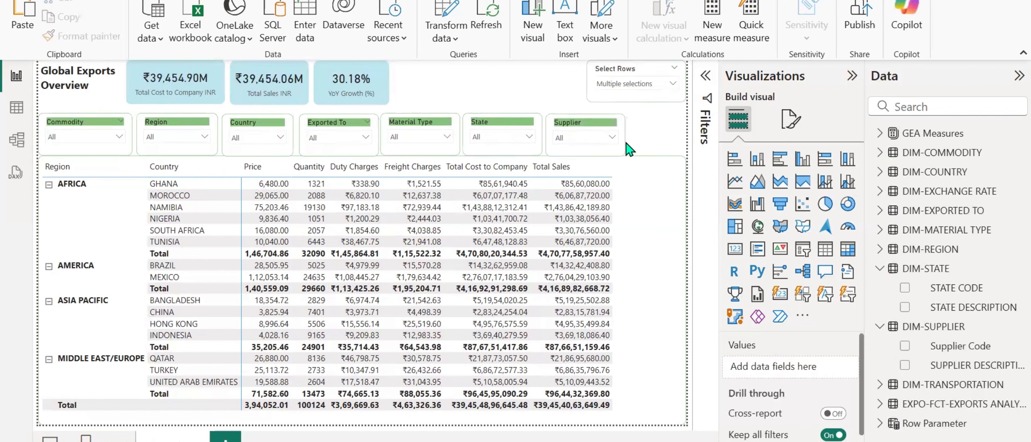
Duplicate the Supplier slicer and narrow the original slightly.
click(589, 142)
drag(576, 132, 617, 136)
click(566, 122)
Narrow the State slicer, pull the original Supplier slicer beside it, and place the duplicate at the end of the row.
click(493, 125)
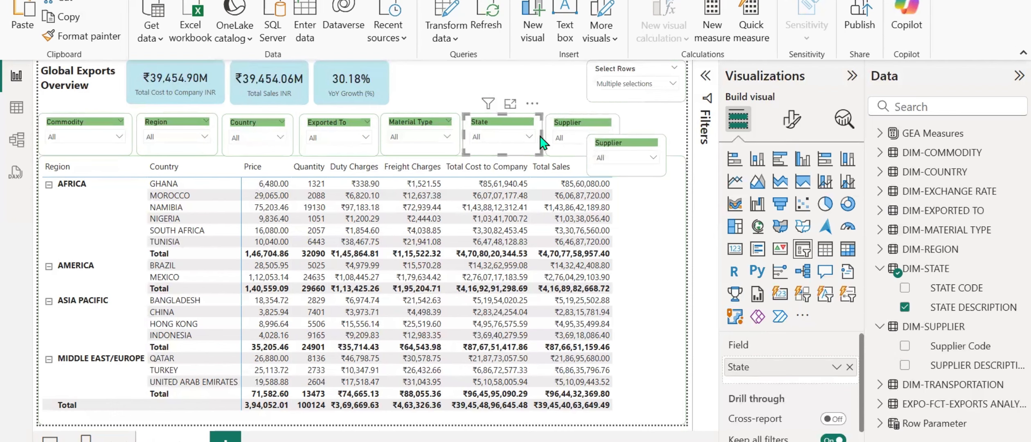
drag(541, 136, 567, 125)
click(576, 124)
drag(617, 149, 636, 130)
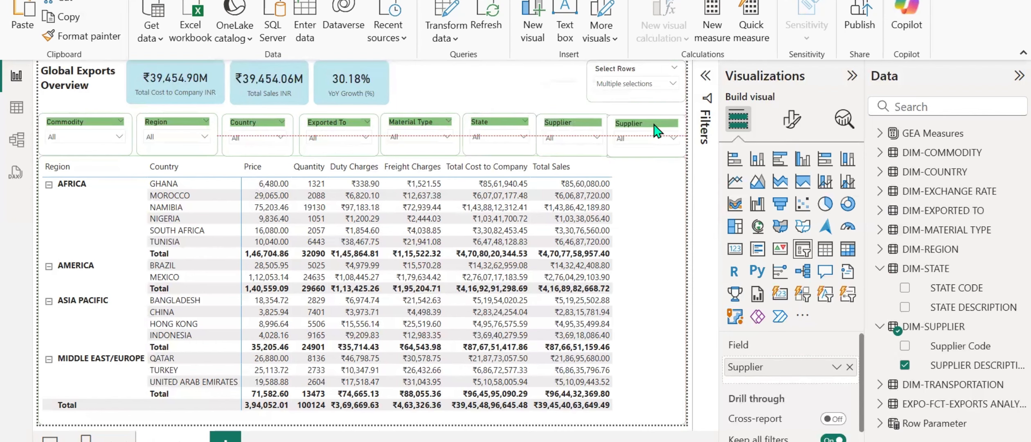
Replace the duplicate slicer's field with Export Mode Description from DIM-TRANSPORTATION and rename it Export Mode.
click(850, 366)
click(879, 384)
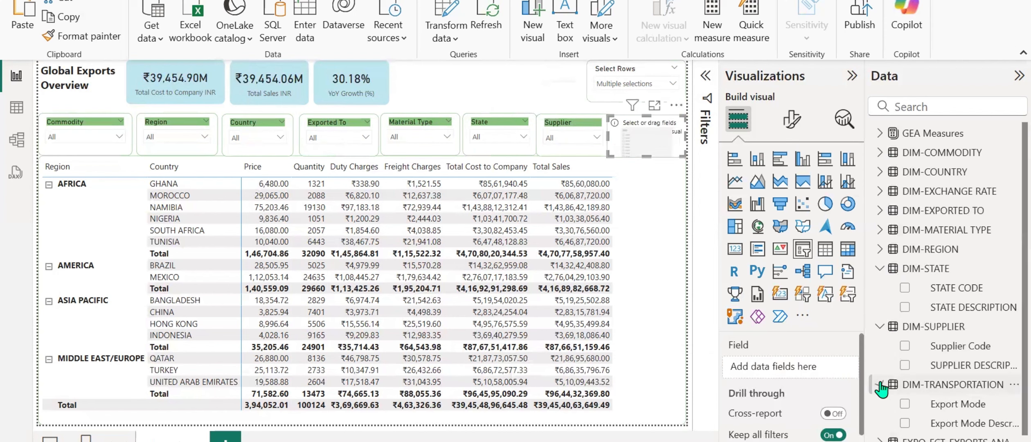
click(905, 424)
double_click(796, 367)
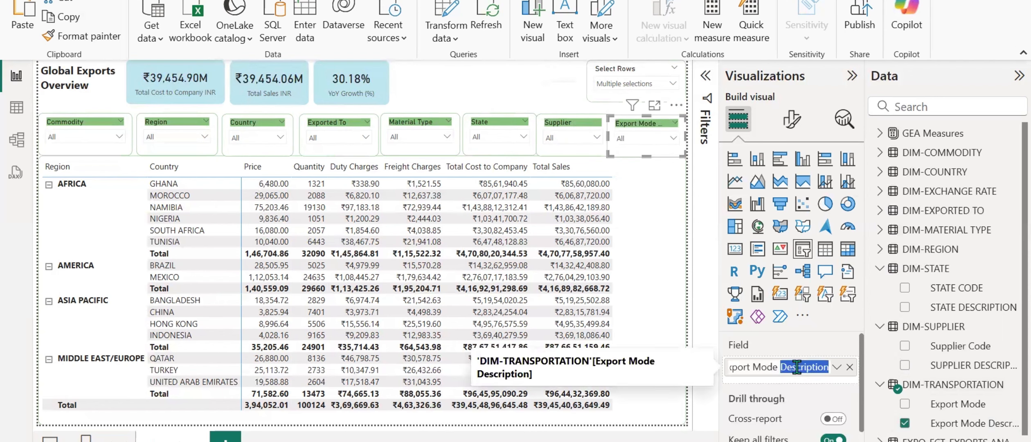
key(BackSpace)
key(Return)
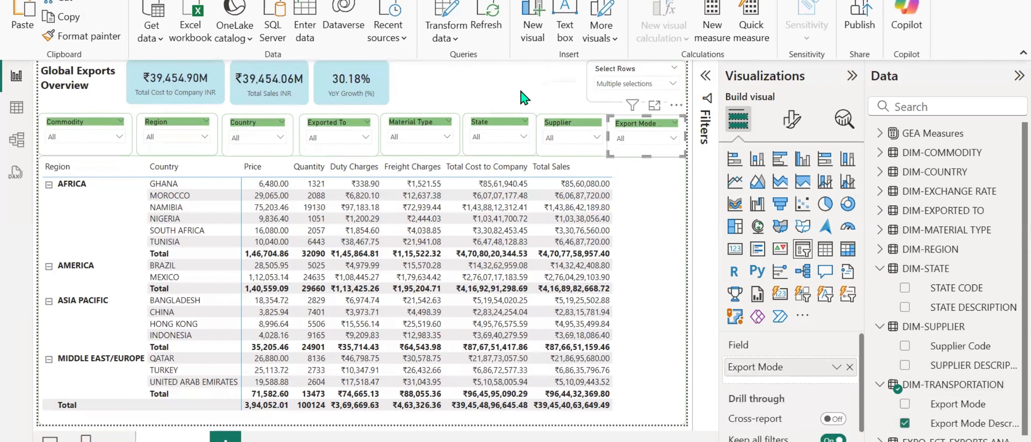
Reduce the Commodity slicer's header text size to 10.
click(78, 131)
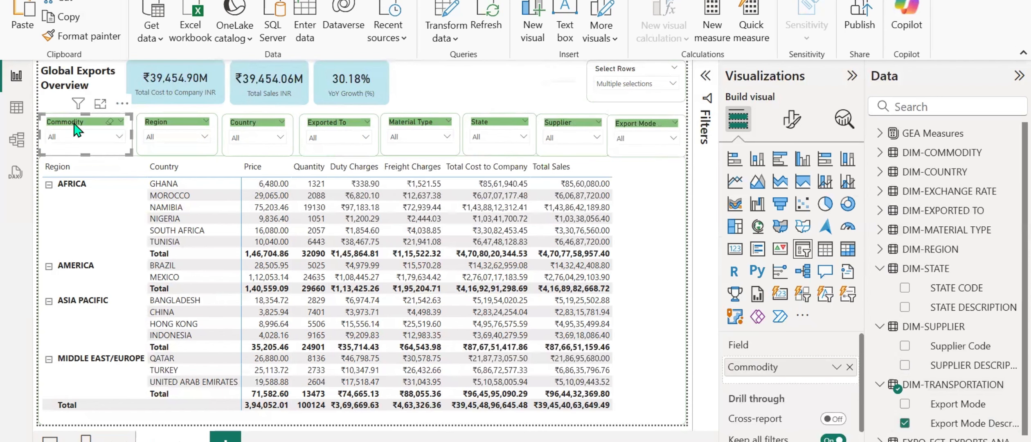
click(792, 120)
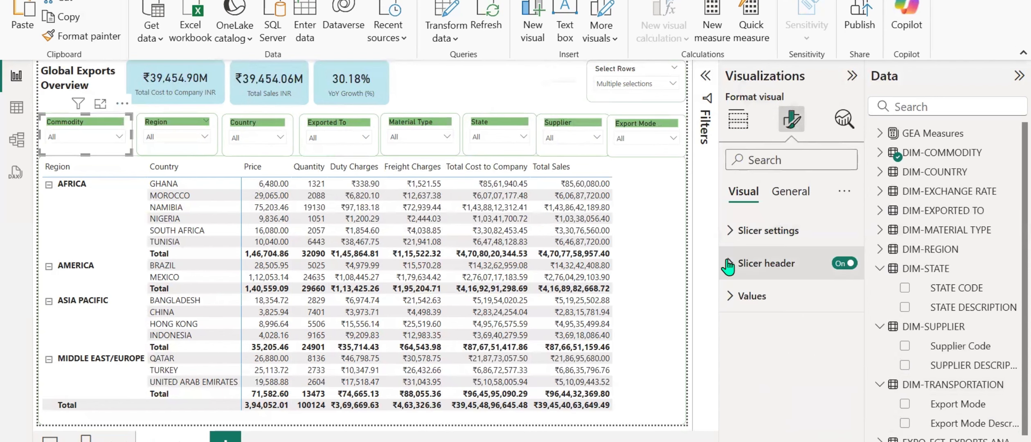
click(767, 263)
scroll(791, 340, down, 4)
scroll(834, 319, up, 2)
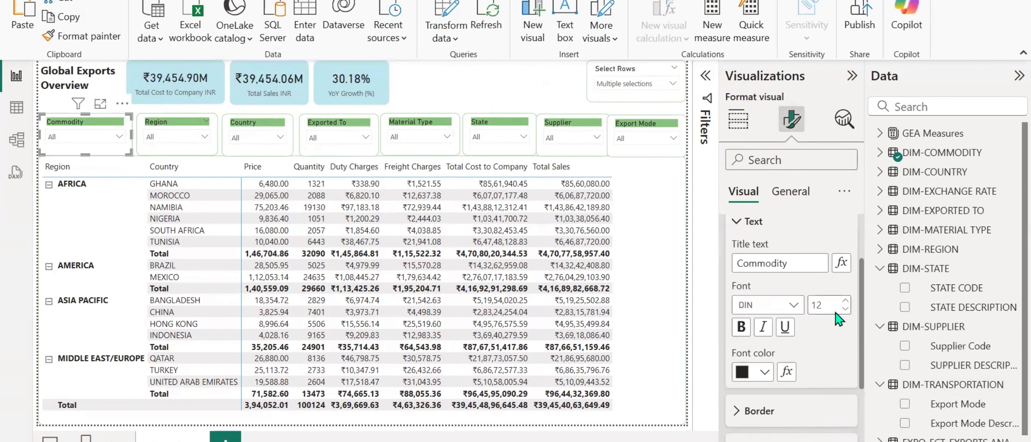
click(844, 310)
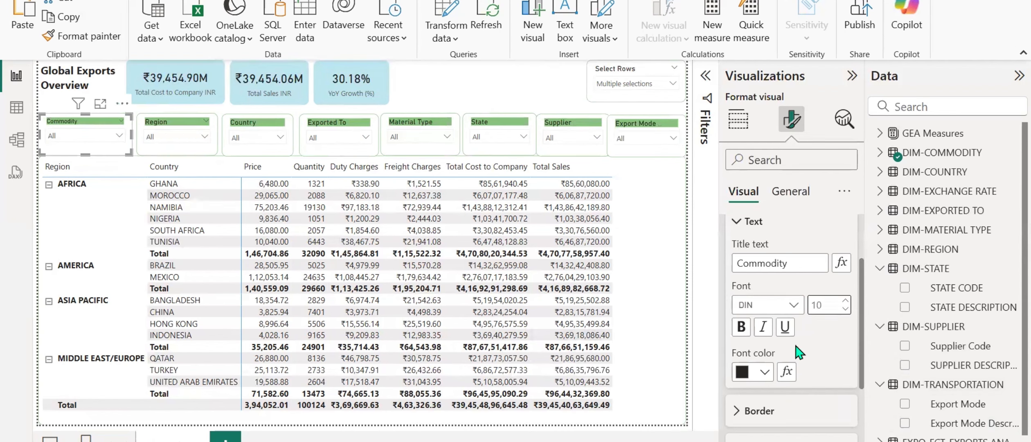
scroll(720, 294, up, 2)
scroll(744, 287, down, 5)
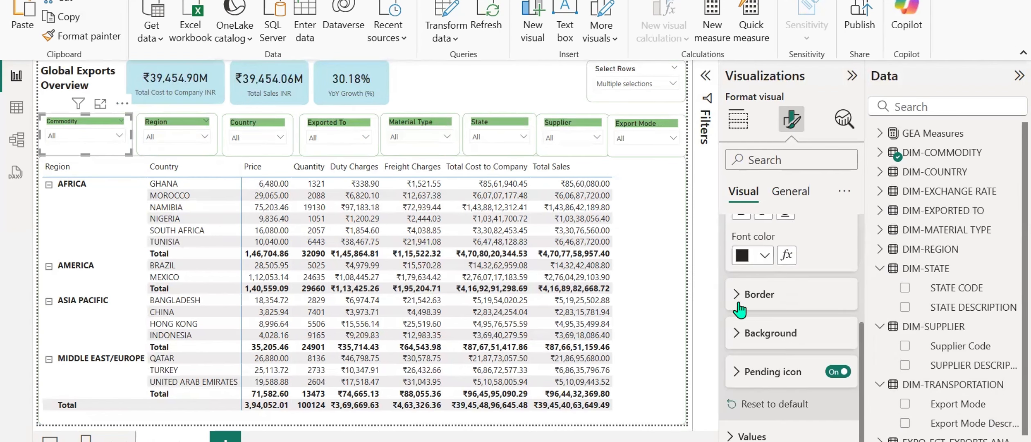
Set the Commodity slicer's values font size to 10 and narrow the slicer slightly.
click(769, 162)
text(va)
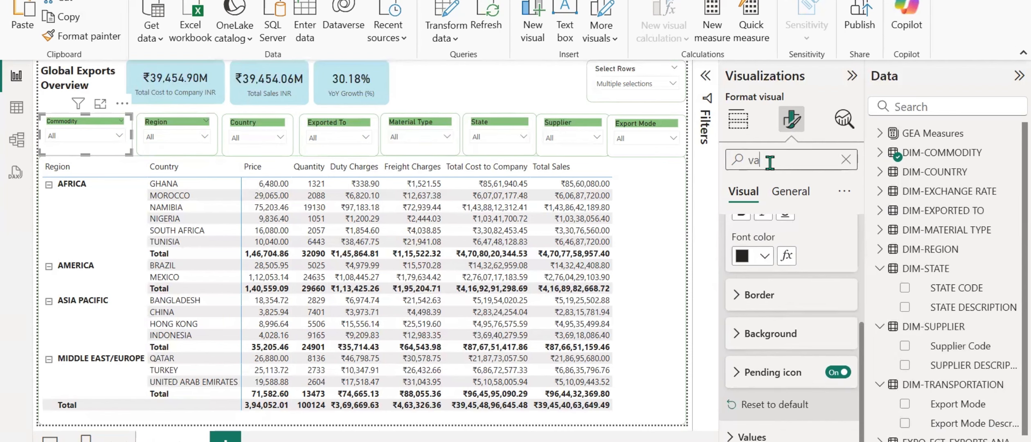
text(lue)
scroll(846, 252, down, 3)
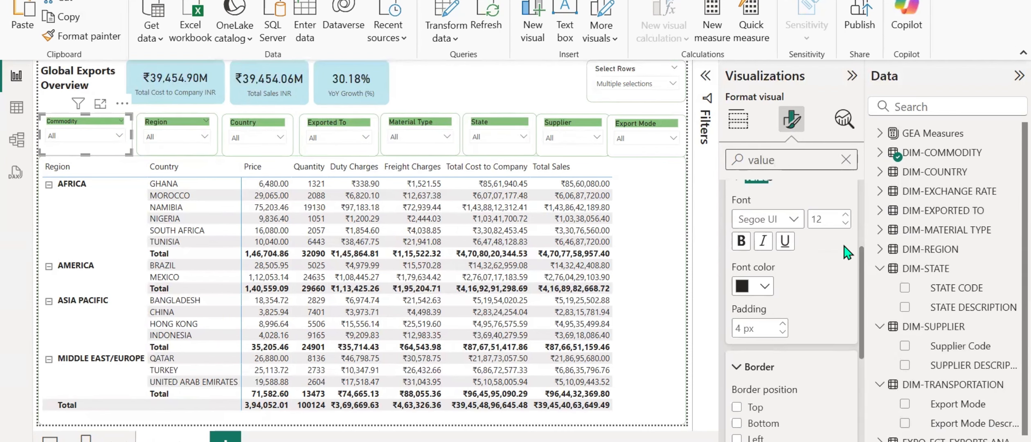
click(845, 223)
click(845, 222)
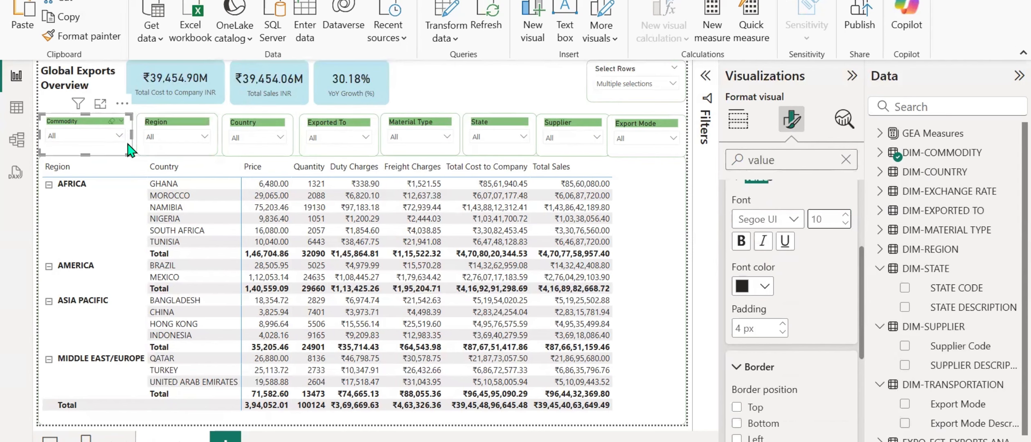
drag(131, 135, 125, 135)
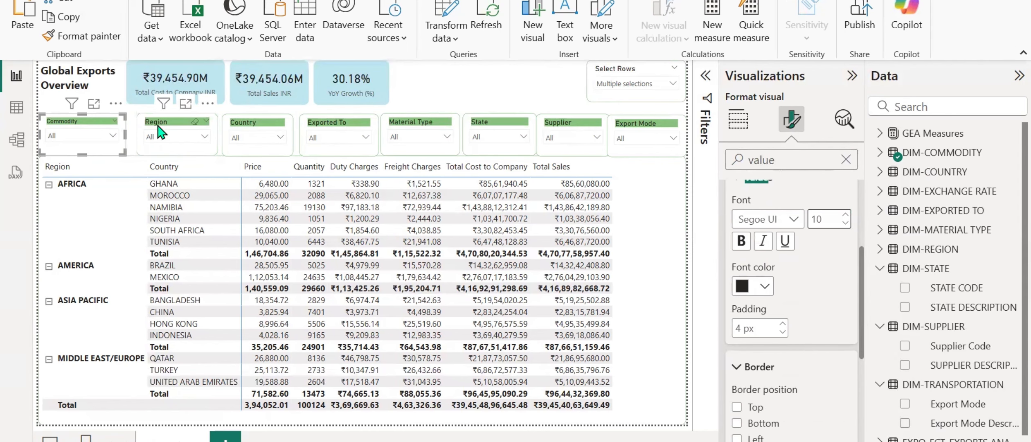
Copy the Commodity slicer's formatting onto the Region slicer with Format painter.
click(88, 37)
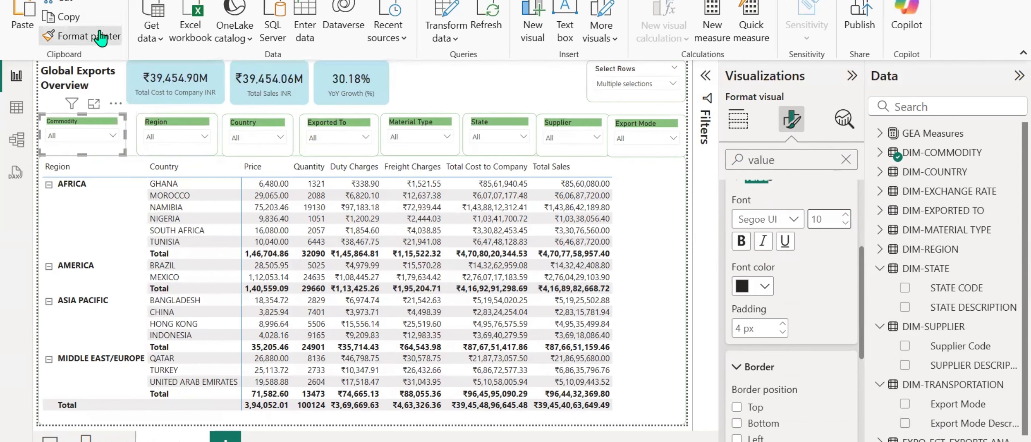
click(160, 122)
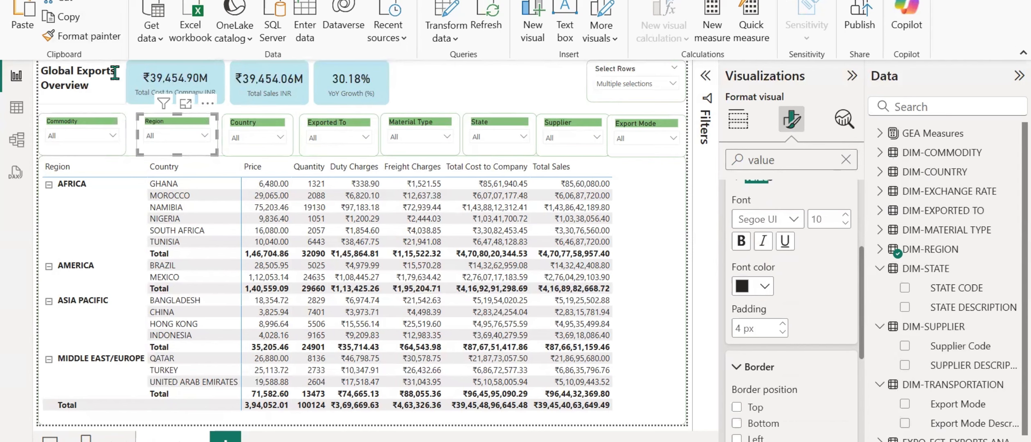
click(57, 135)
click(77, 133)
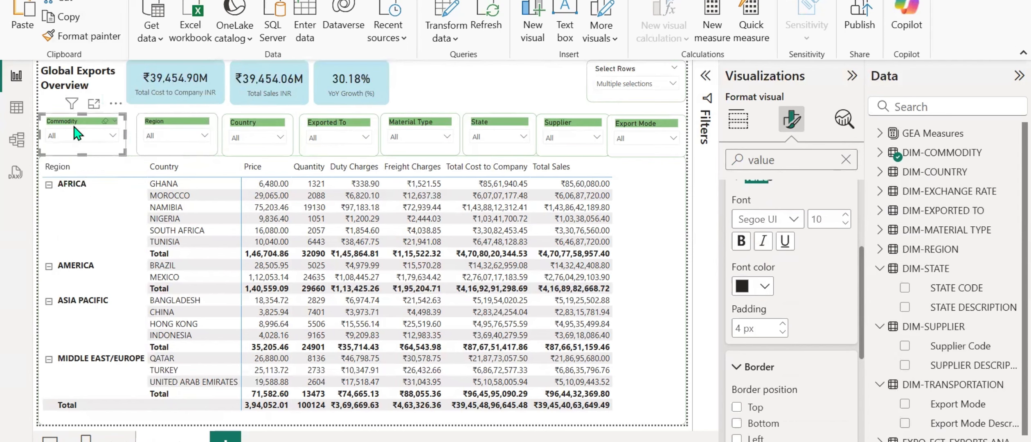
click(88, 37)
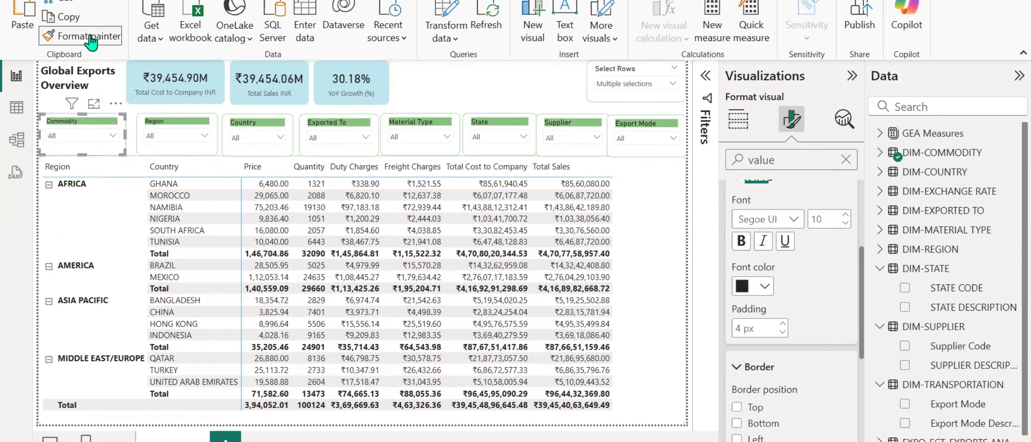
click(153, 120)
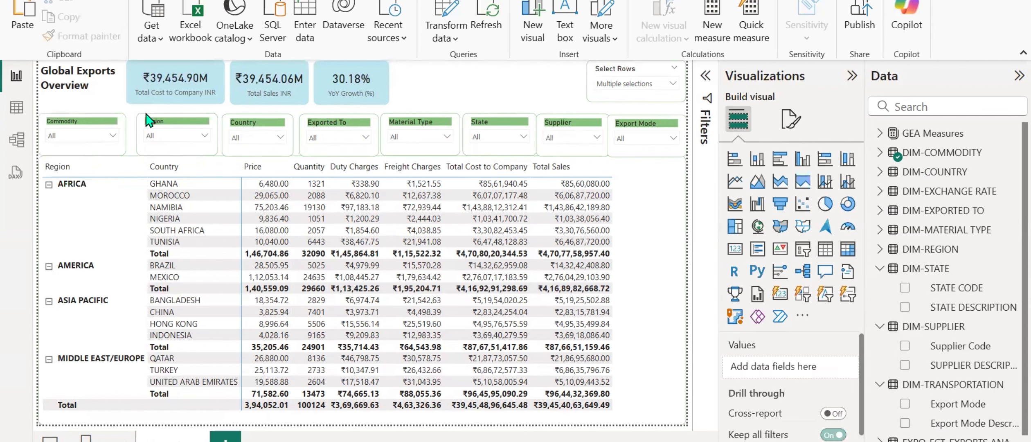
click(84, 134)
click(60, 125)
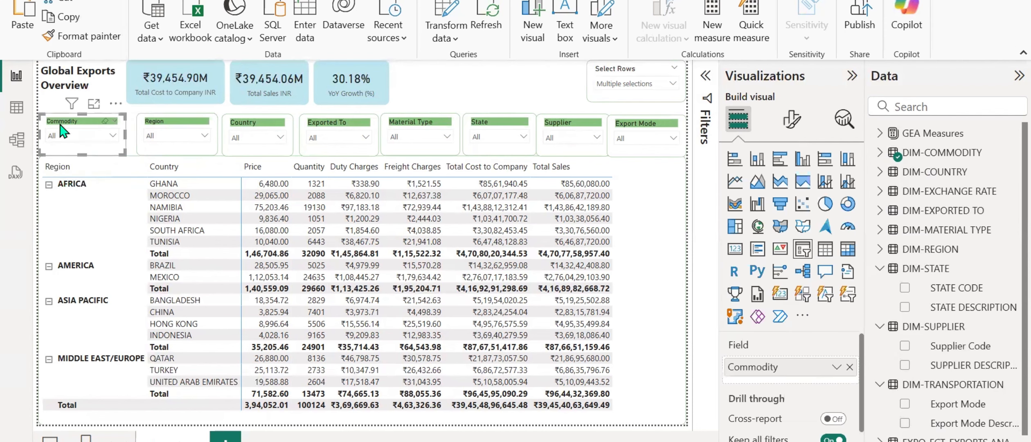
click(88, 39)
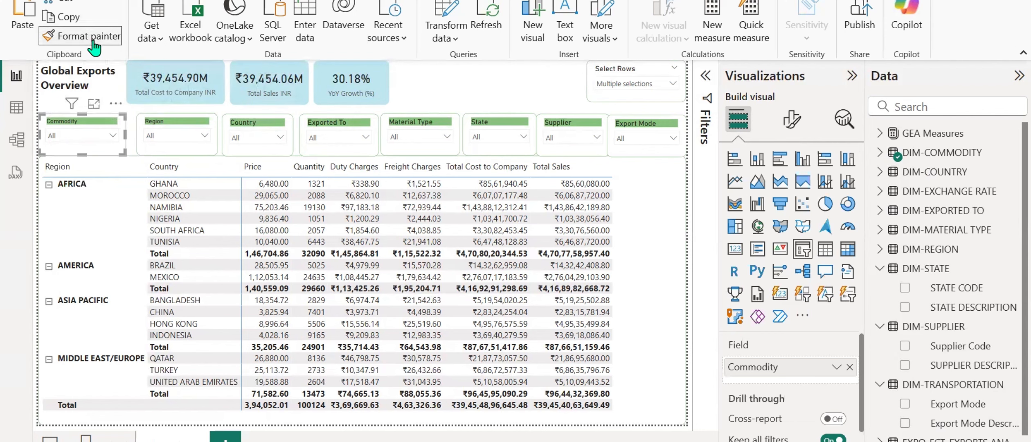
click(166, 132)
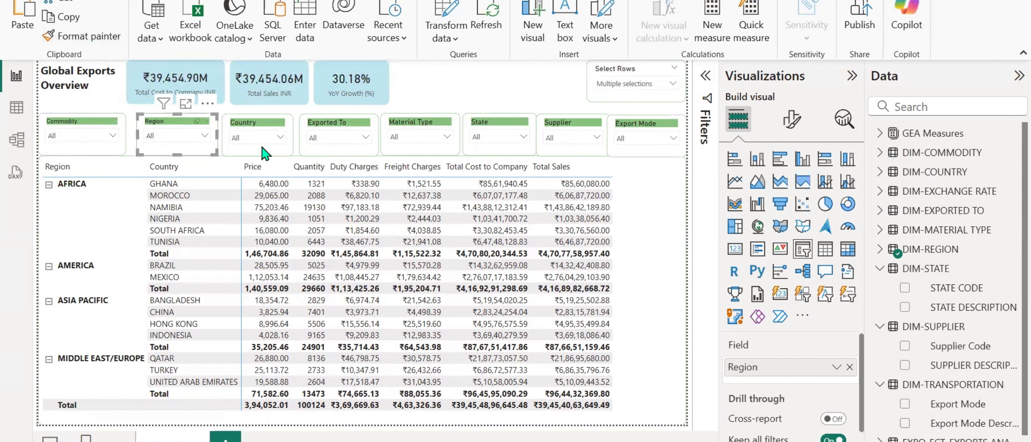
Check the Region slicer's values font settings and nudge the slicer slightly left.
click(791, 118)
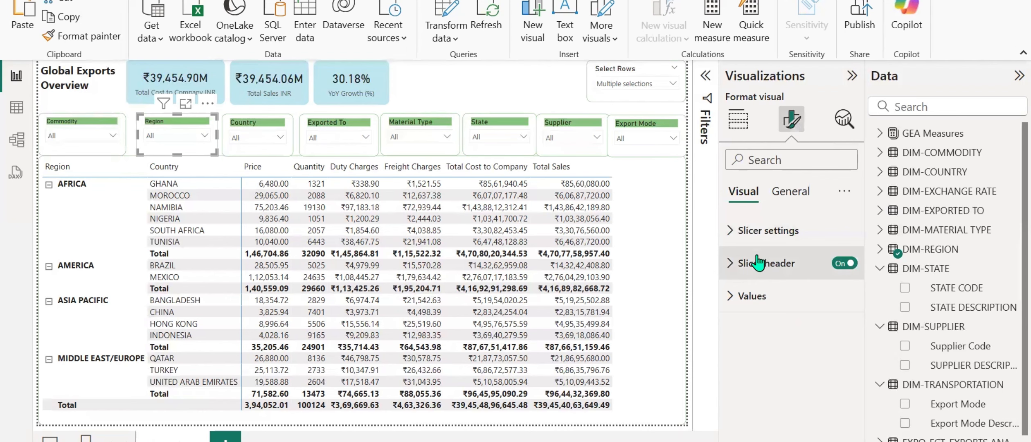
click(798, 160)
text(valu)
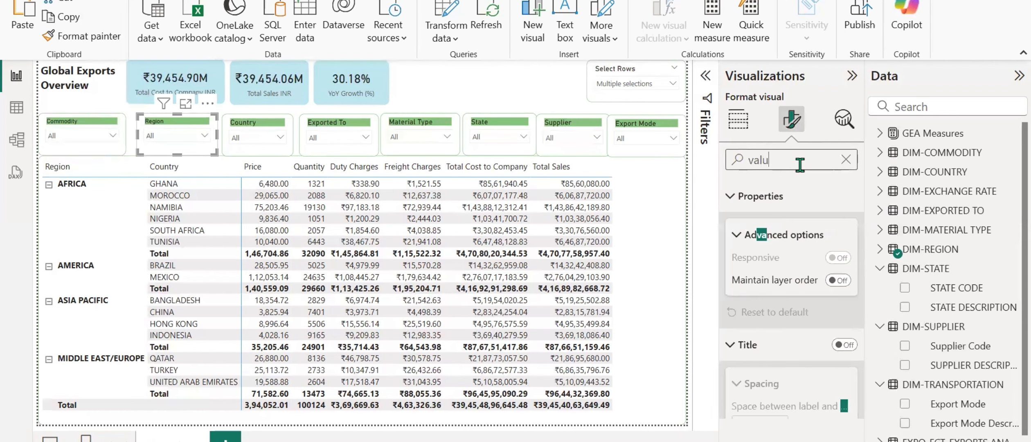
text(e)
scroll(803, 311, down, 1)
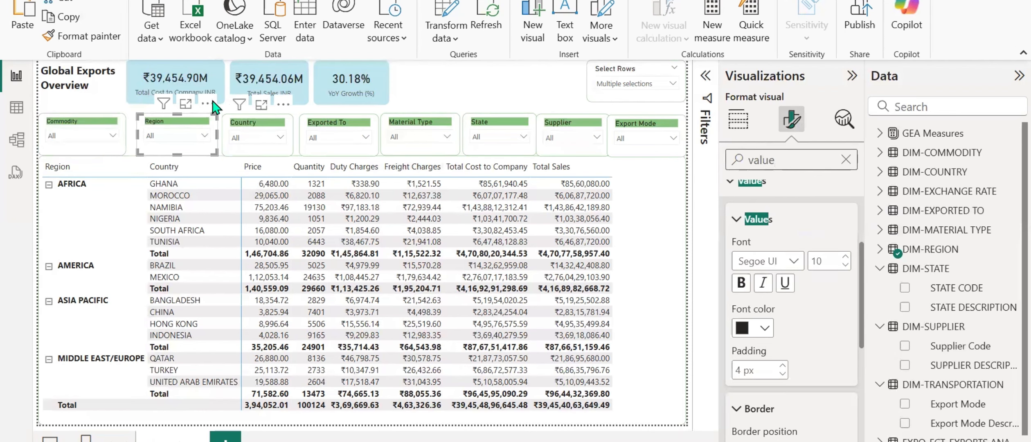
mouse_move(156, 122)
mouse_down()
mouse_move(142, 121)
mouse_move(154, 122)
mouse_up()
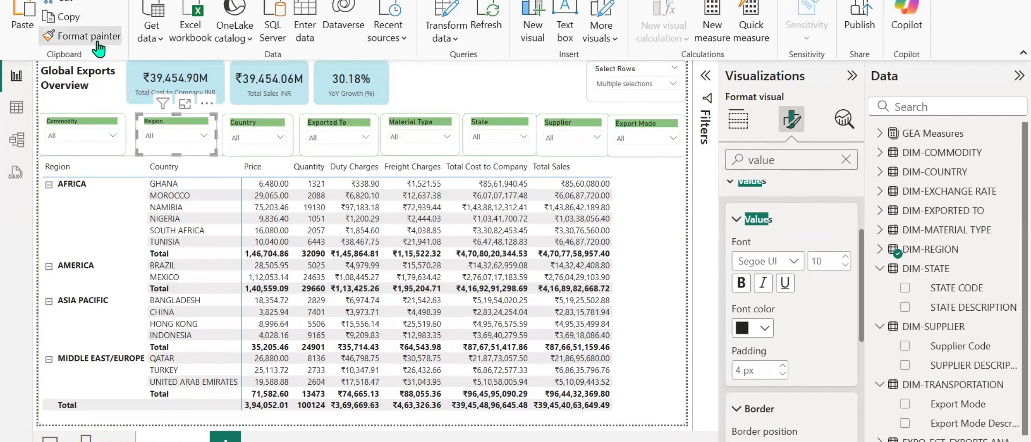
Copy the Region slicer's formatting onto the Country, Exported To, Material Type, State, Supplier and Export Mode slicers with Format painter.
click(248, 131)
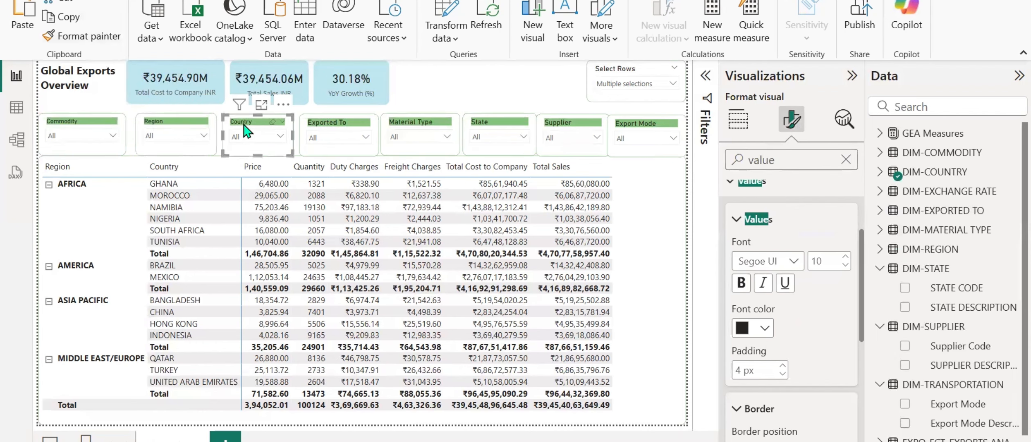
click(88, 41)
click(322, 135)
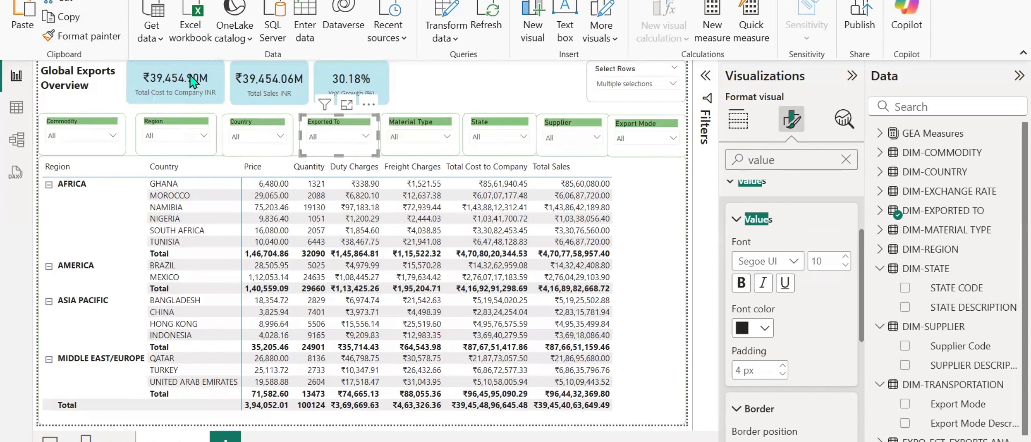
click(88, 37)
click(415, 129)
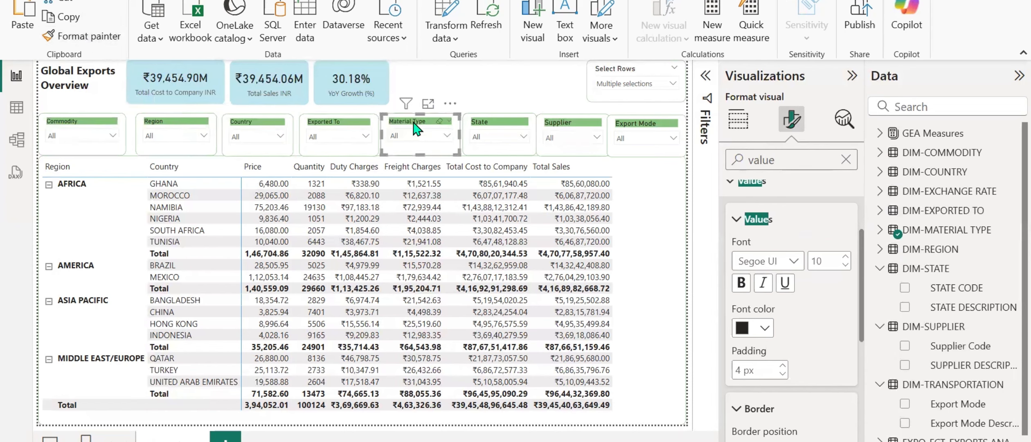
click(90, 37)
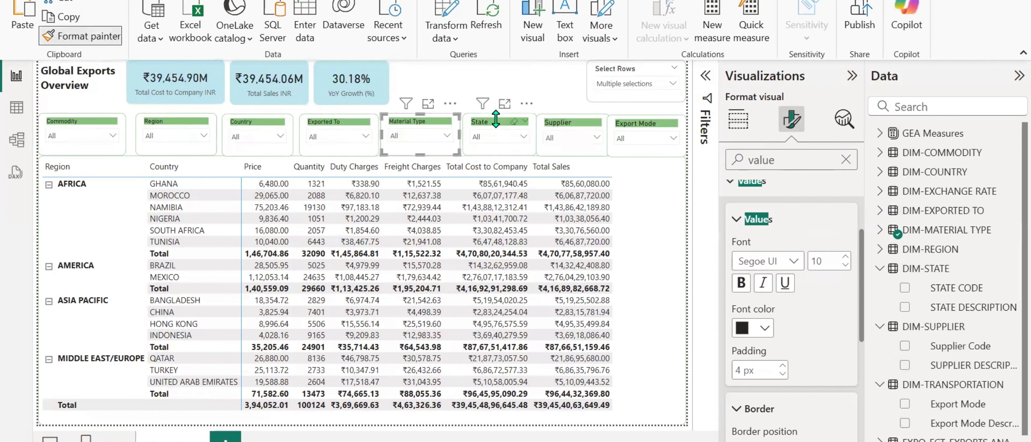
click(496, 119)
click(88, 37)
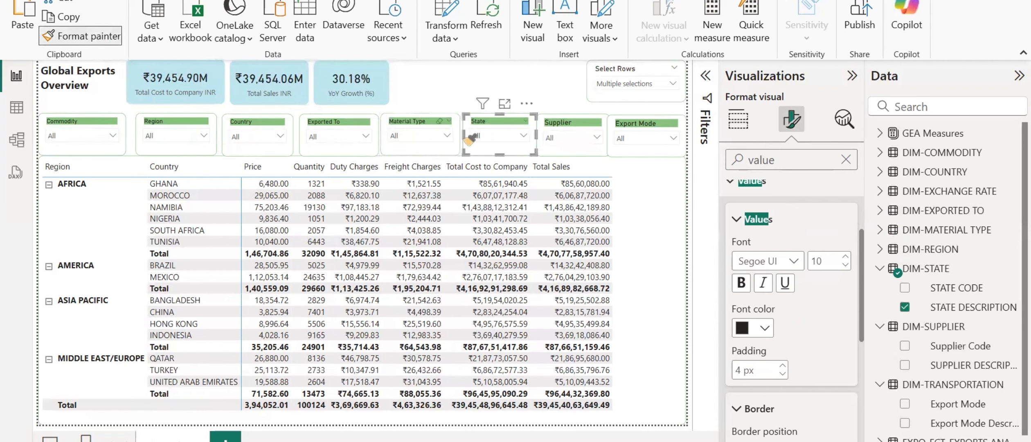
click(567, 131)
click(88, 36)
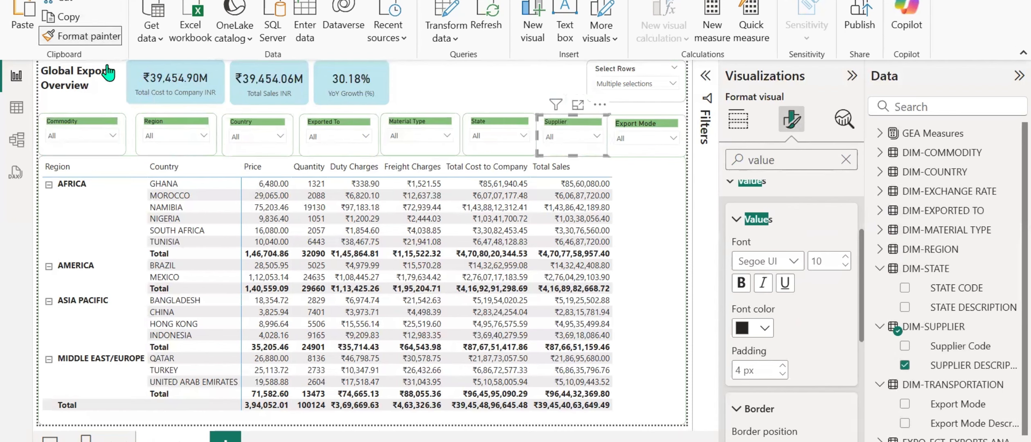
click(620, 131)
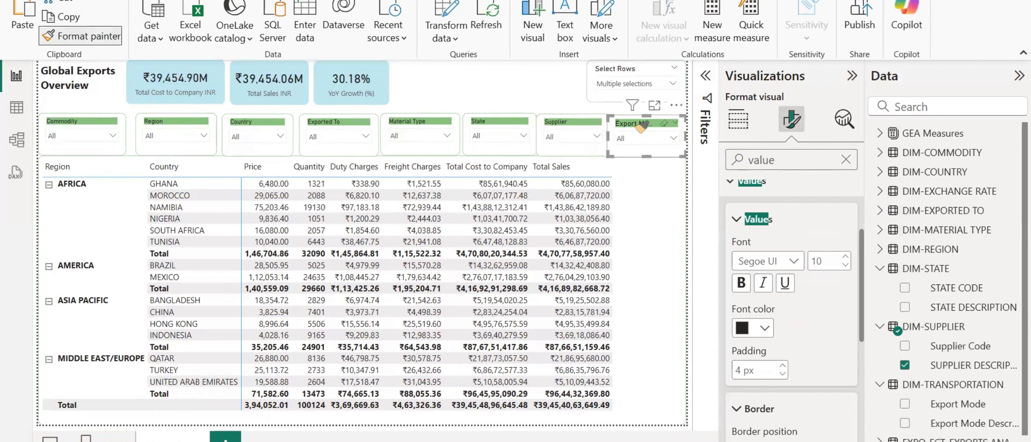
Nudge the Region, Country, Exported To, Material Type, State and Supplier slicers slightly left to tighten the row.
click(256, 130)
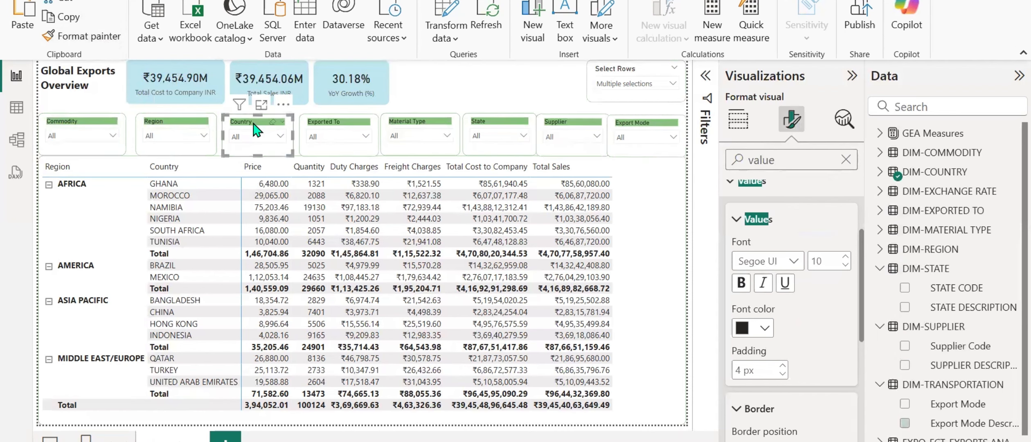
click(180, 130)
click(233, 123)
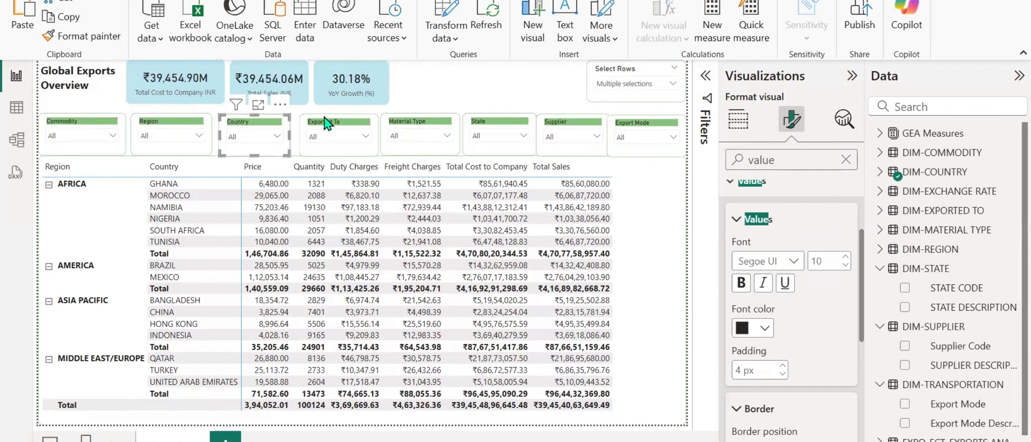
click(331, 123)
click(429, 129)
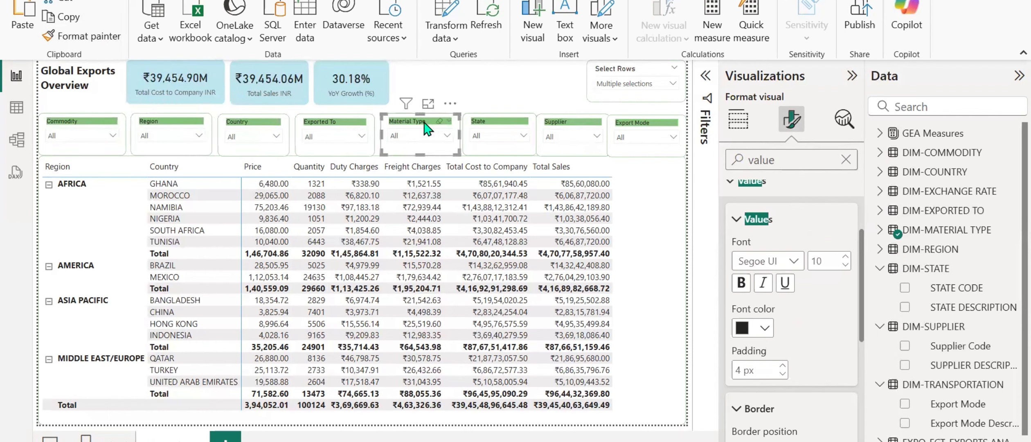
click(495, 131)
click(575, 132)
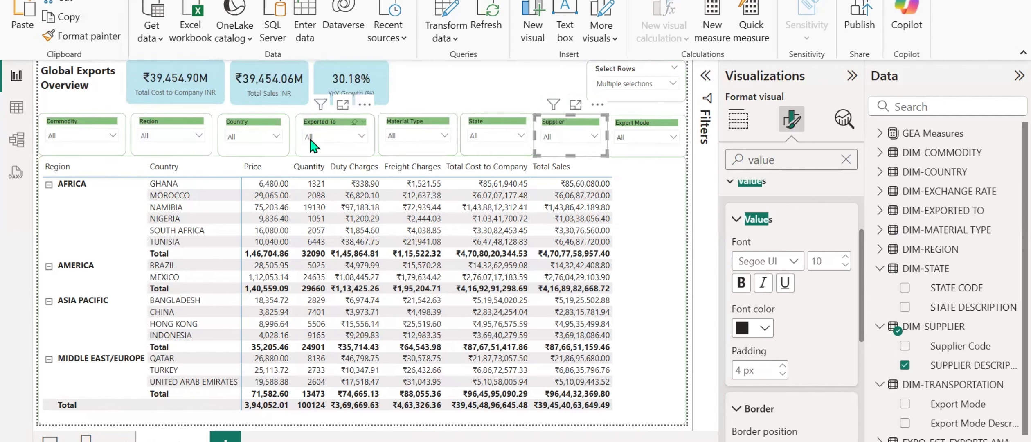
Move the Exported To, Country and Material Type slicers a little further left to even out the gaps.
click(330, 128)
click(250, 131)
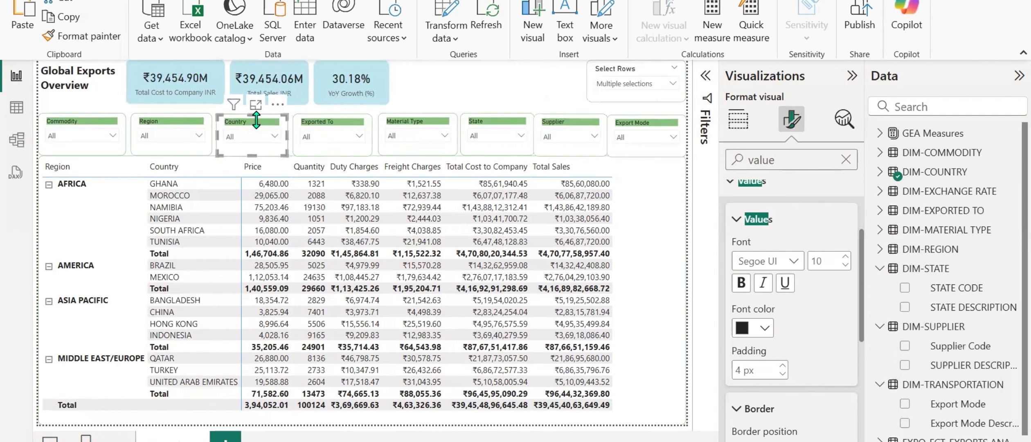
click(304, 132)
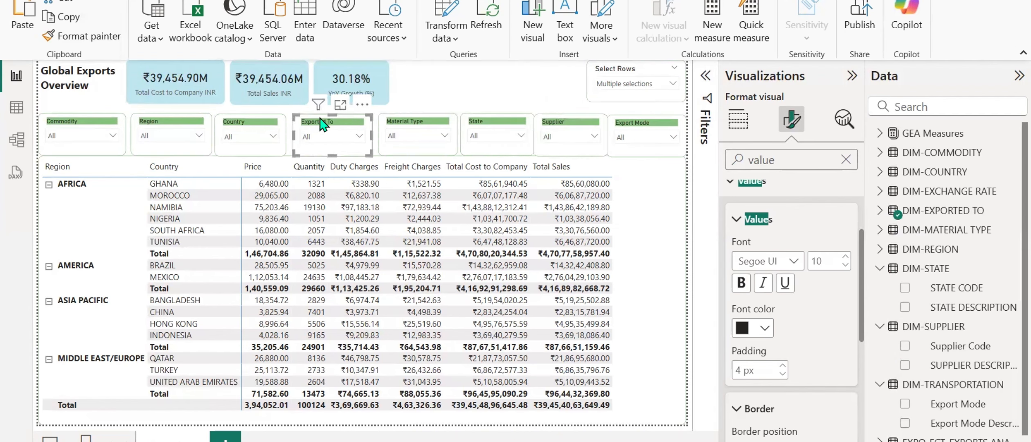
click(414, 124)
key(Left)
key(Left)
key(Left)
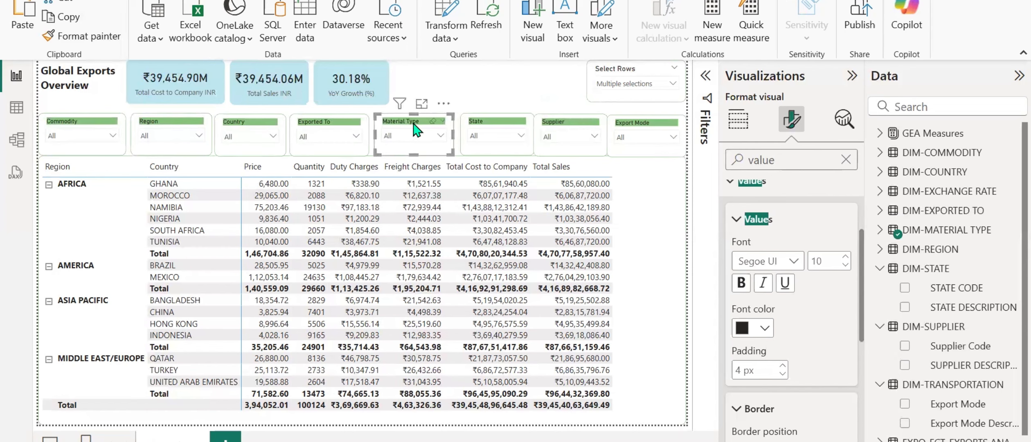
Nudge the State slicer further left to balance its spacing between Material Type and Supplier.
click(503, 124)
key(Left)
click(571, 128)
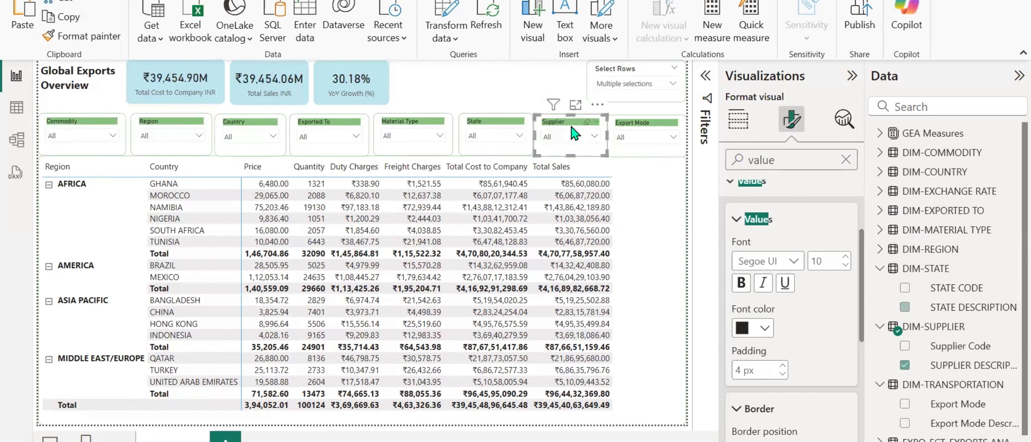
click(471, 126)
key(Left)
key(Left)
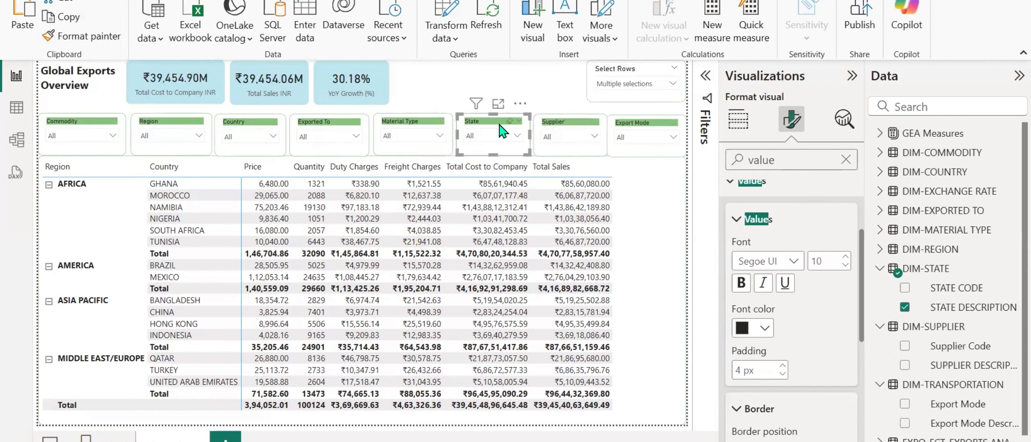
Narrow the Export Mode slicer slightly from its left edge to leave a gap beside the Supplier slicer.
click(553, 128)
click(629, 130)
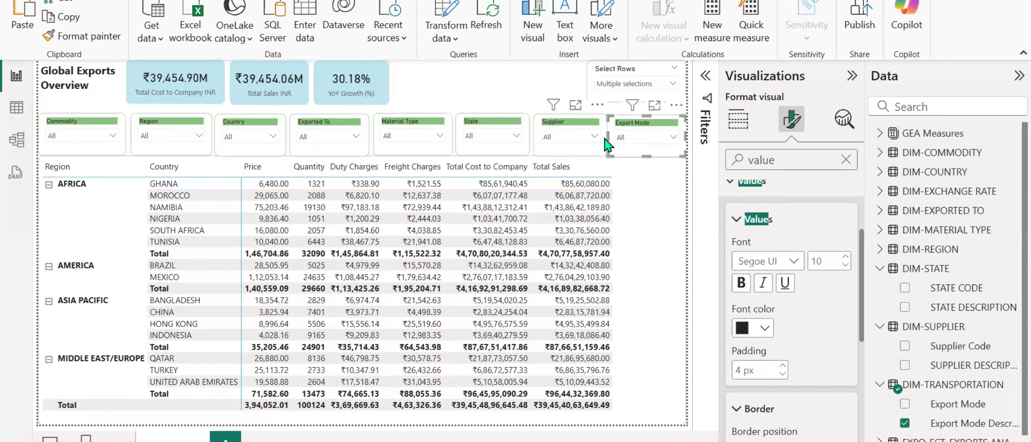
drag(610, 143, 616, 144)
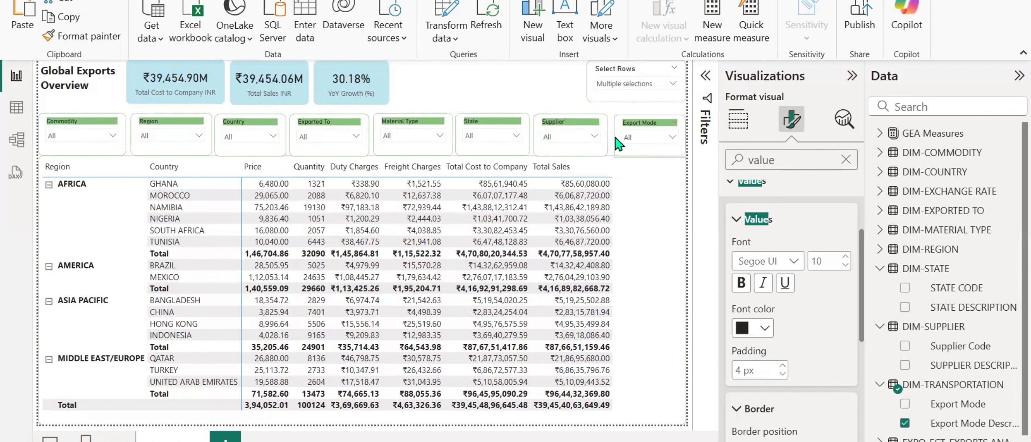
click(530, 84)
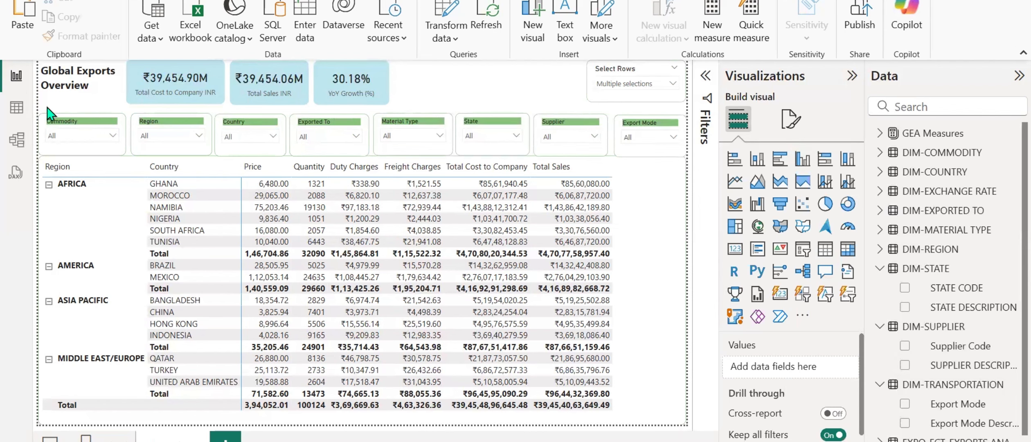
Select the seven slicers from Region to Export Mode together and shift them slightly up and left.
drag(45, 110, 738, 166)
drag(668, 168, 667, 168)
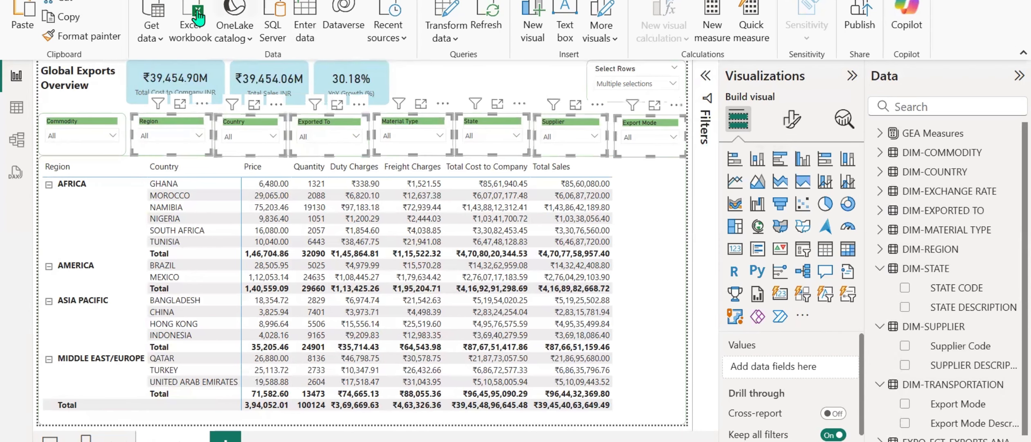
click(313, 1)
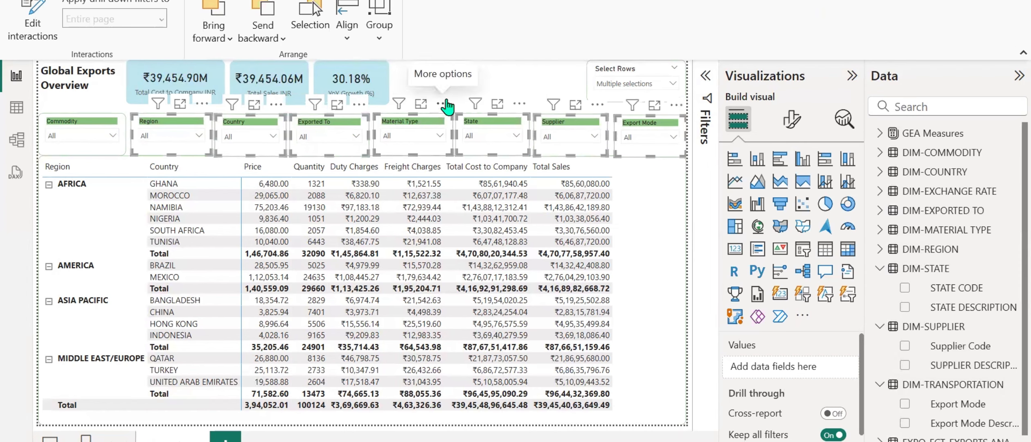
mouse_move(447, 108)
mouse_down()
mouse_move(445, 87)
mouse_move(443, 103)
mouse_up()
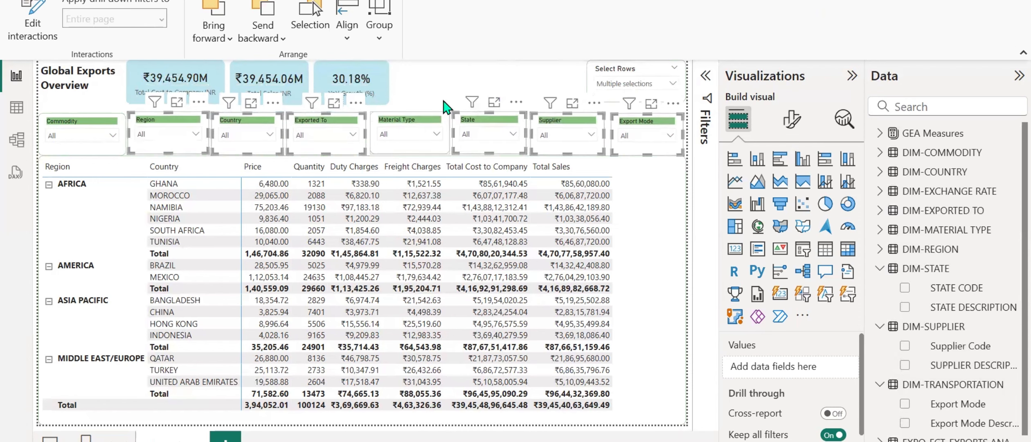
Try to align the seven selected slicers on their common horizontal centre.
click(349, 34)
click(367, 94)
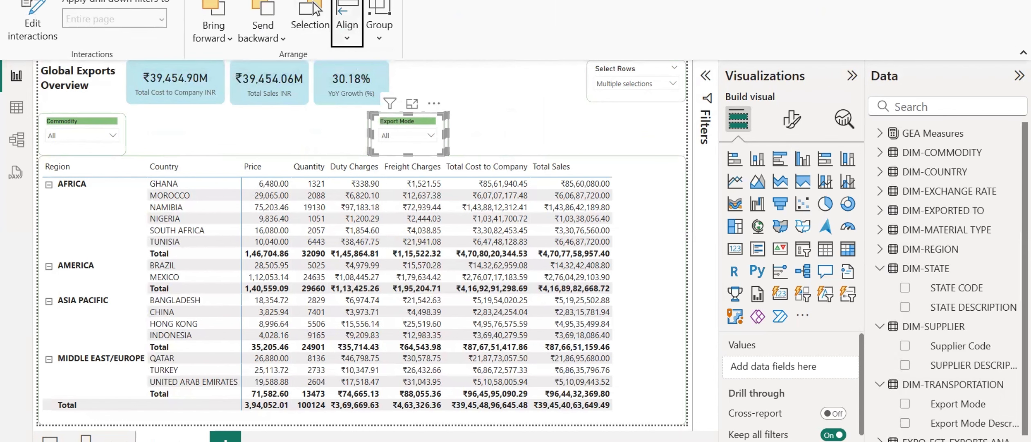
key(ctrl+z)
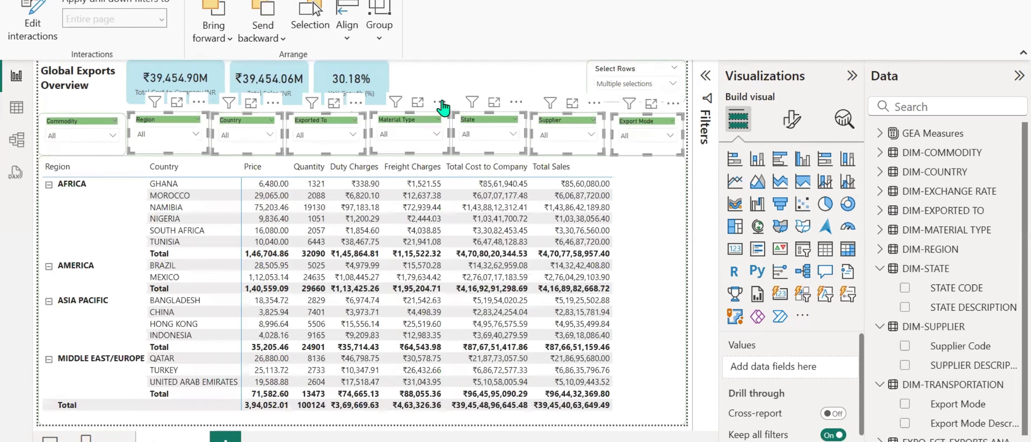
click(458, 82)
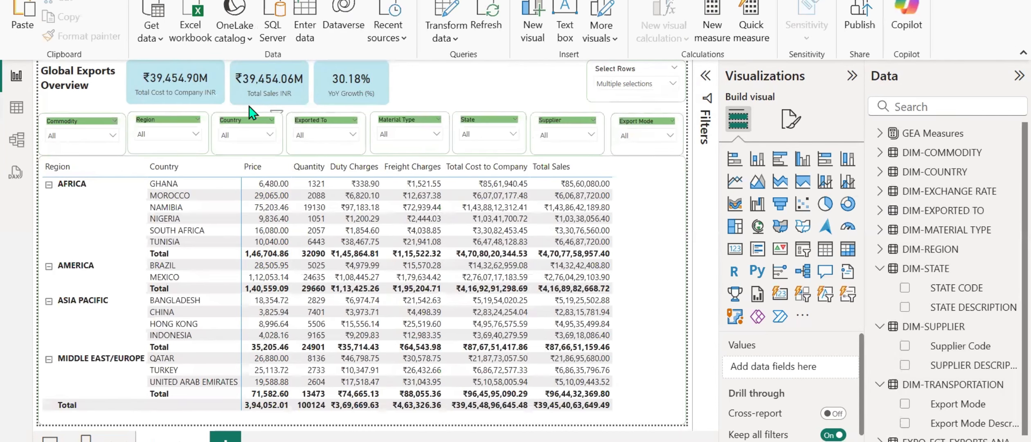
Nudge the Commodity slicer slightly up to line it up with the Region slicer.
click(78, 127)
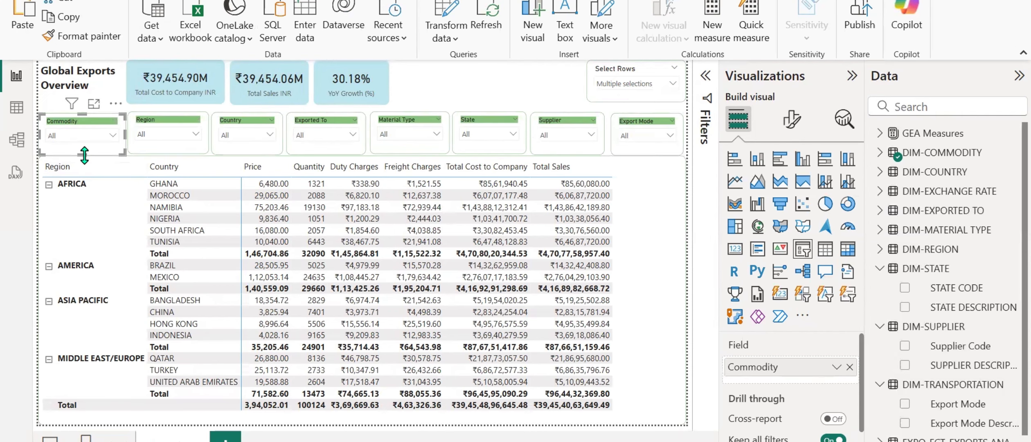
mouse_move(83, 155)
mouse_down()
mouse_move(83, 132)
mouse_move(84, 155)
mouse_up()
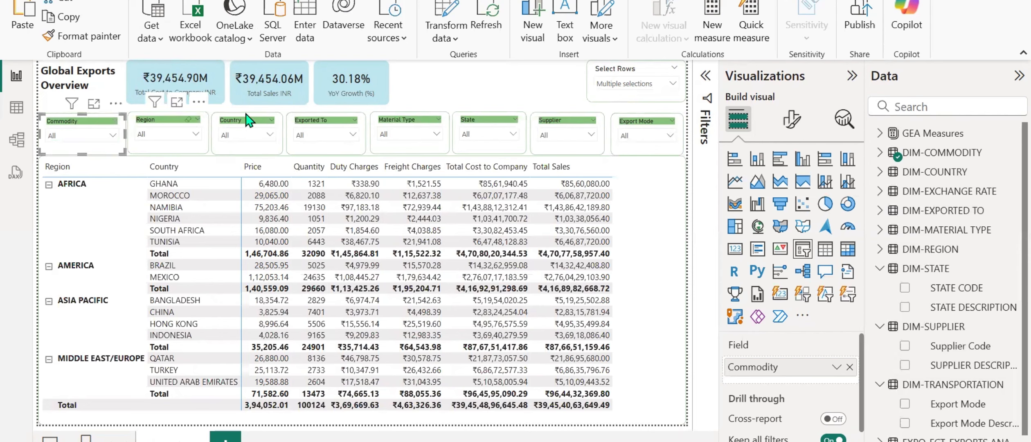
click(446, 78)
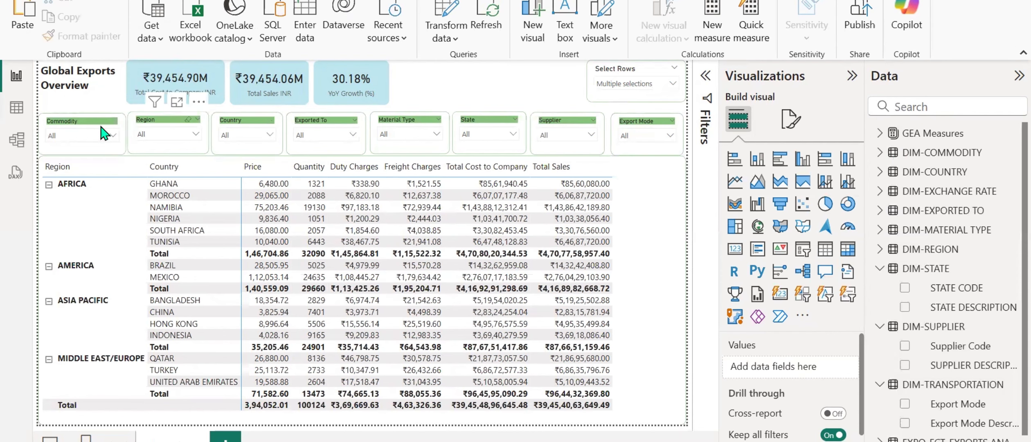
click(75, 129)
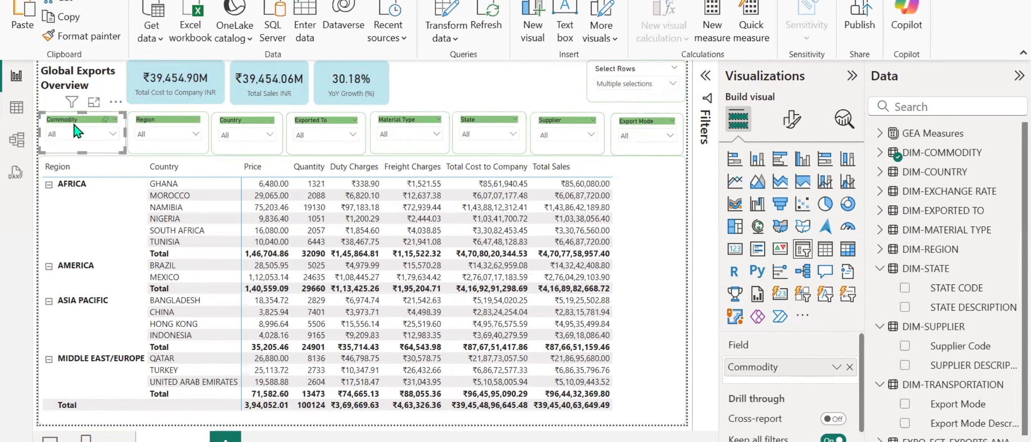
click(435, 94)
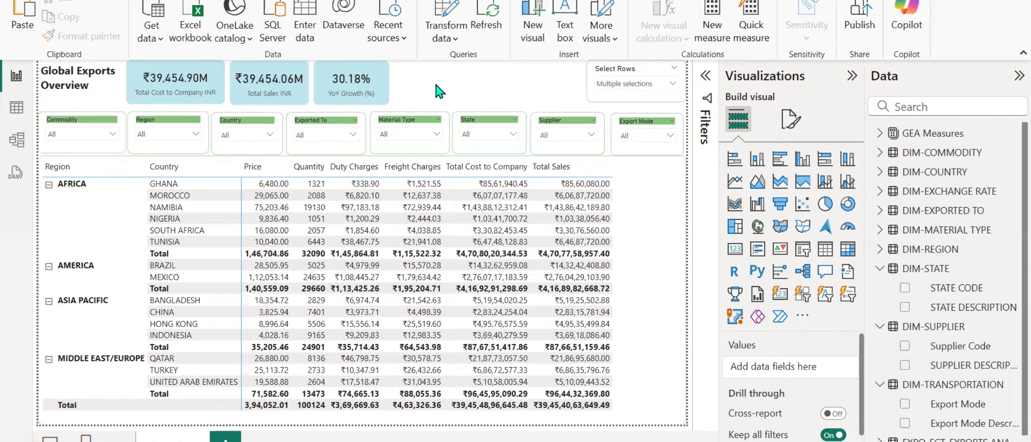
Nudge the Country, Exported To, Material Type and Export Mode slicers slightly up to level the slicer row.
click(246, 123)
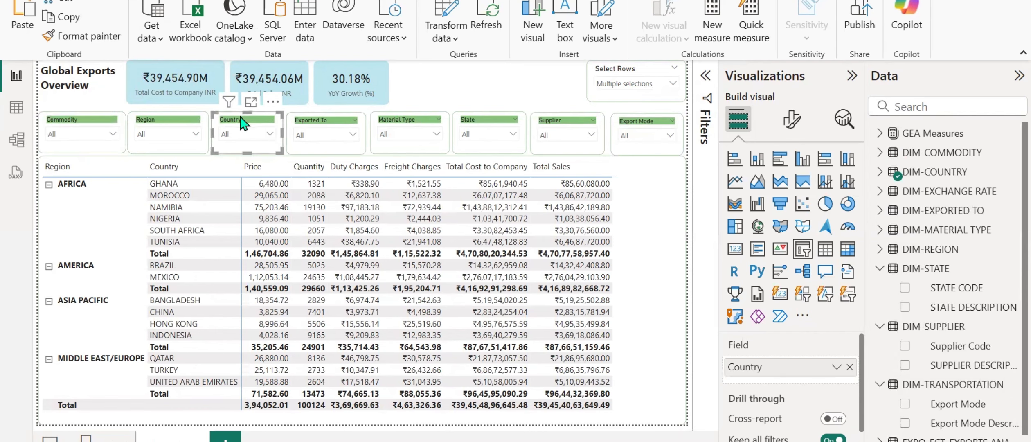
click(305, 129)
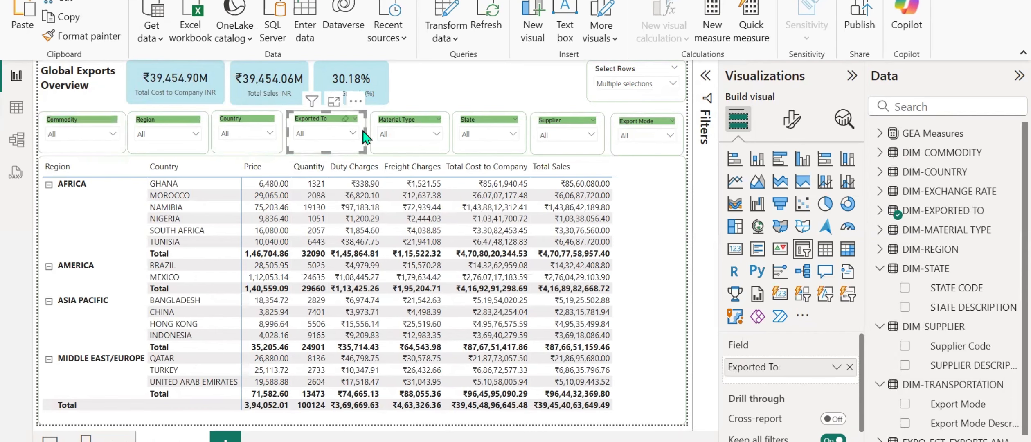
click(390, 129)
click(493, 130)
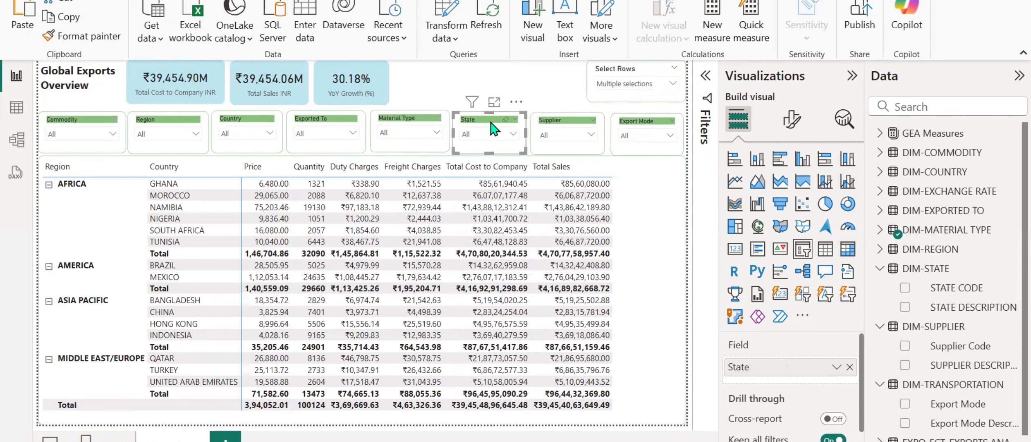
click(579, 123)
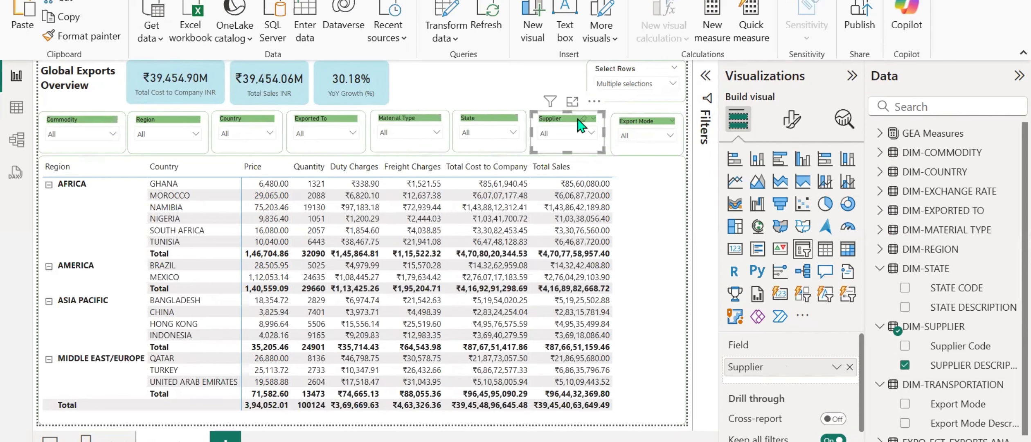
click(634, 127)
click(531, 88)
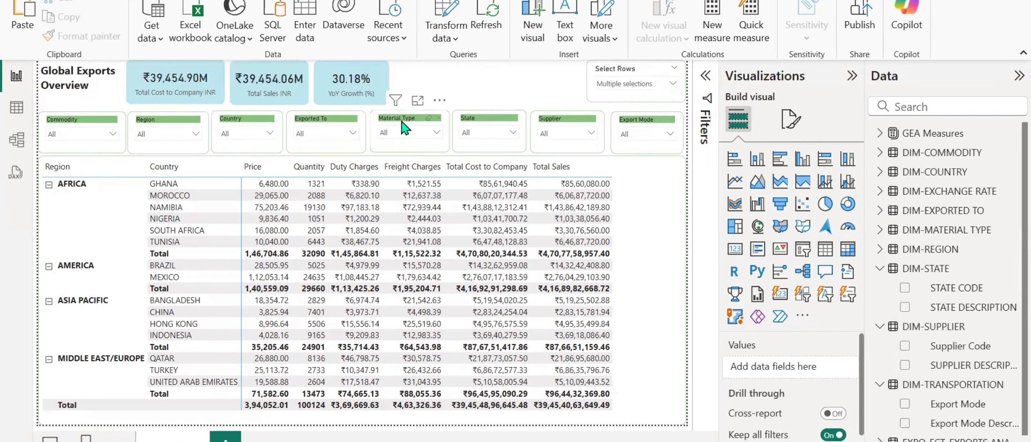
Adjust the lower edges of the Material Type and State slicers slightly to match the rest of the slicer row.
click(405, 146)
drag(410, 152, 409, 155)
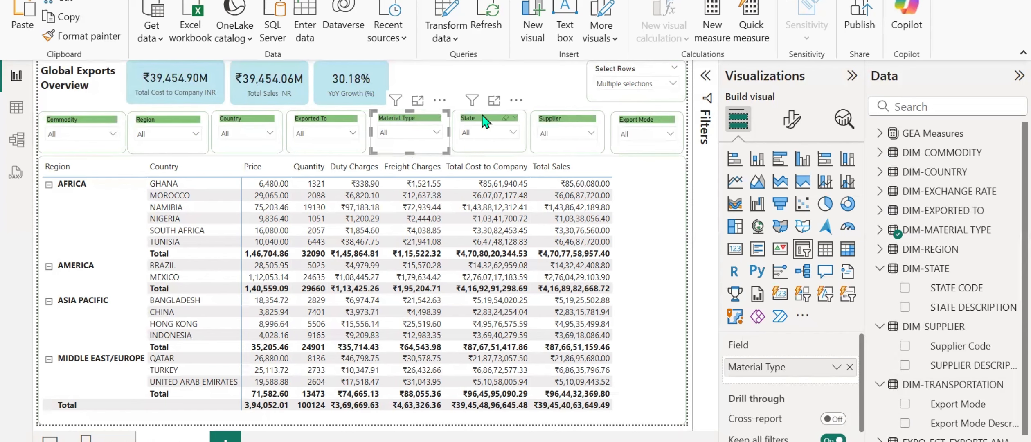
click(479, 146)
drag(486, 153, 488, 164)
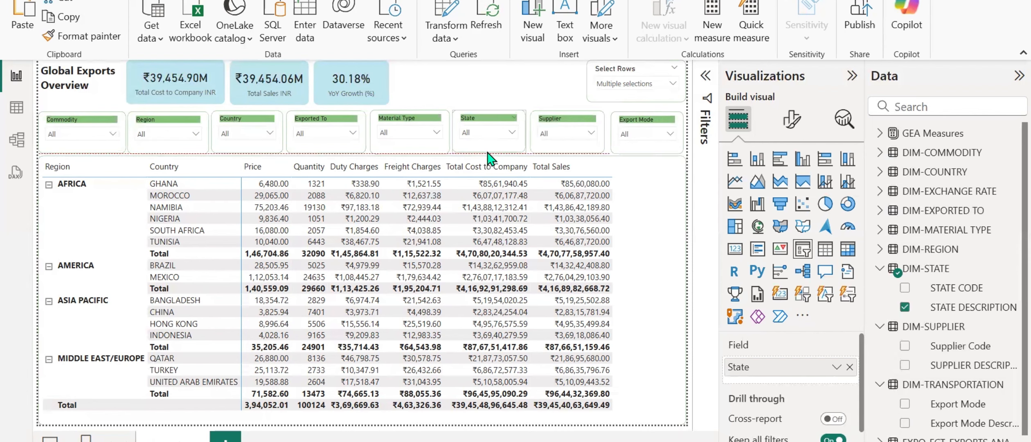
click(500, 88)
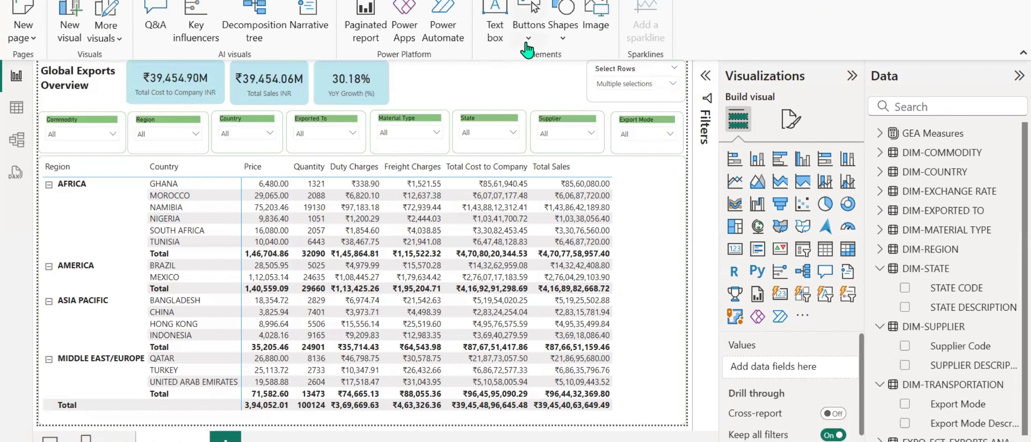
Insert a rectangle shape and place it directly beside the YoY Growth card at the page's upper edge.
click(563, 38)
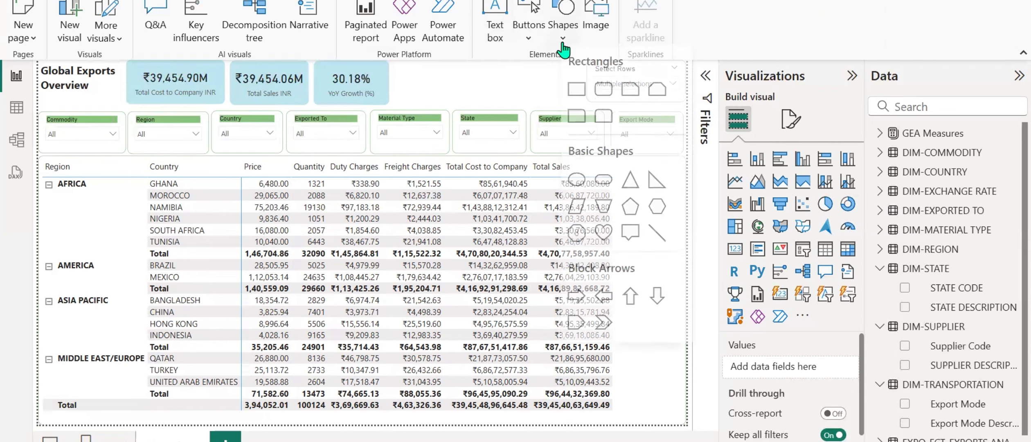
click(576, 89)
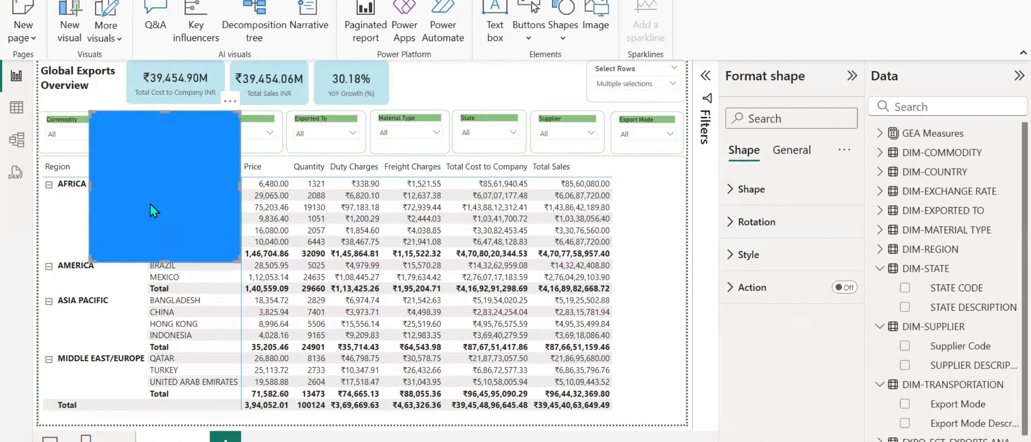
drag(150, 203, 456, 150)
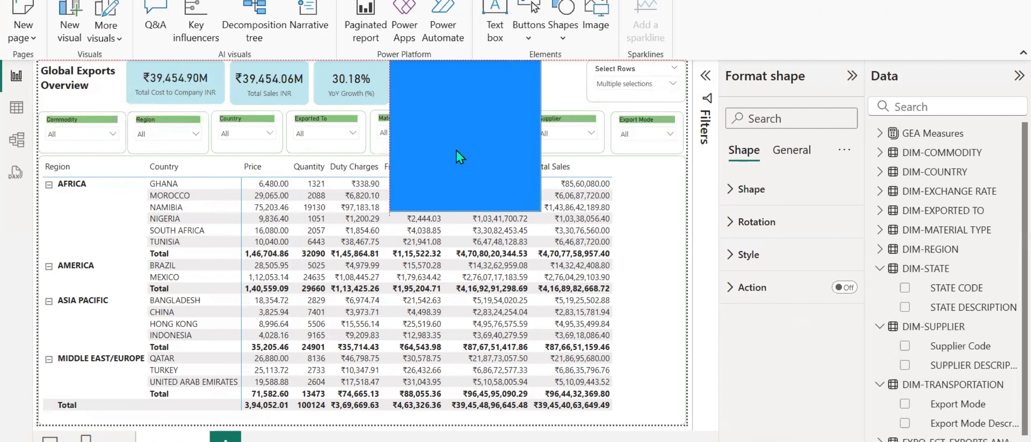
Turn off the rectangle's fill and set its border color to green #88C47C.
click(729, 257)
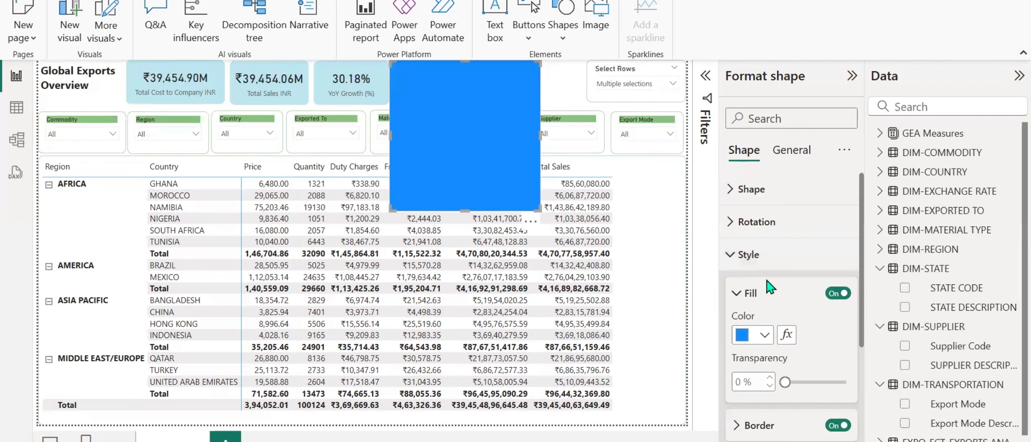
scroll(765, 262, down, 2)
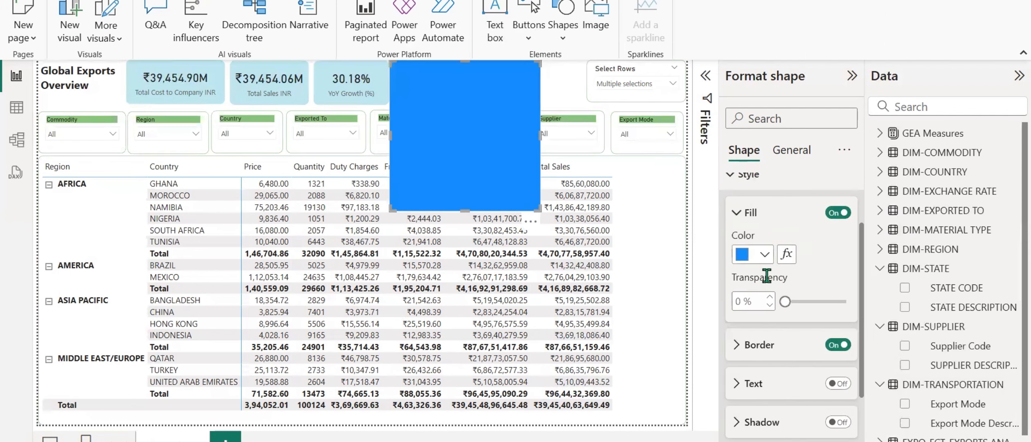
click(834, 213)
scroll(797, 295, down, 2)
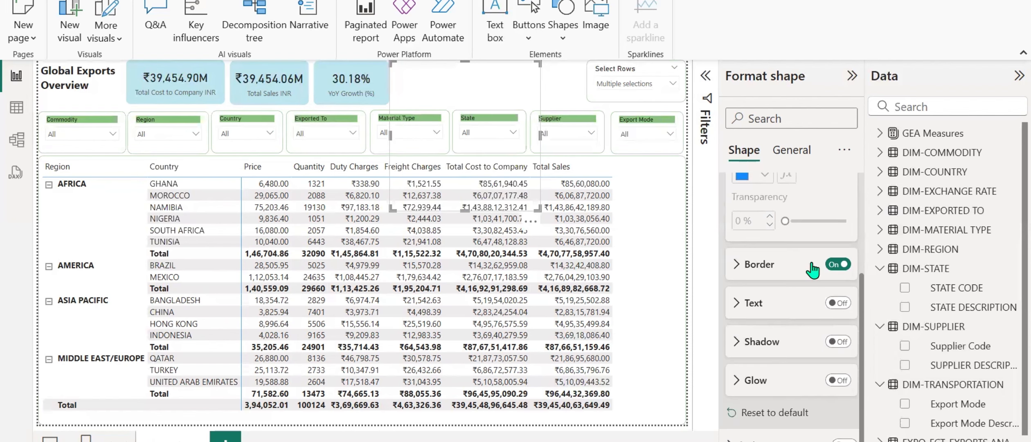
click(744, 270)
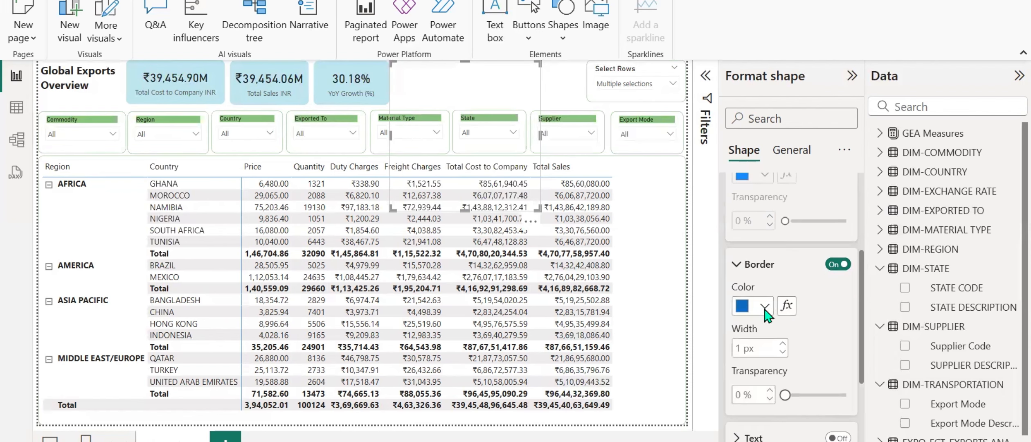
click(763, 306)
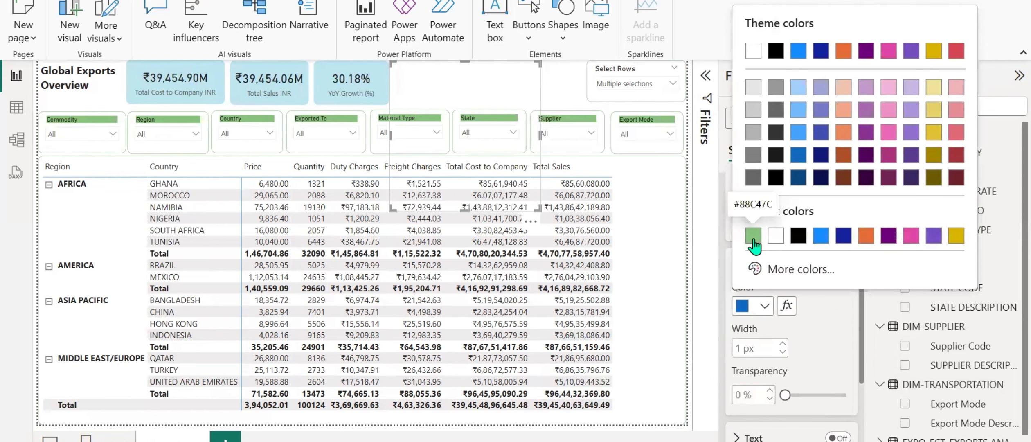
click(753, 235)
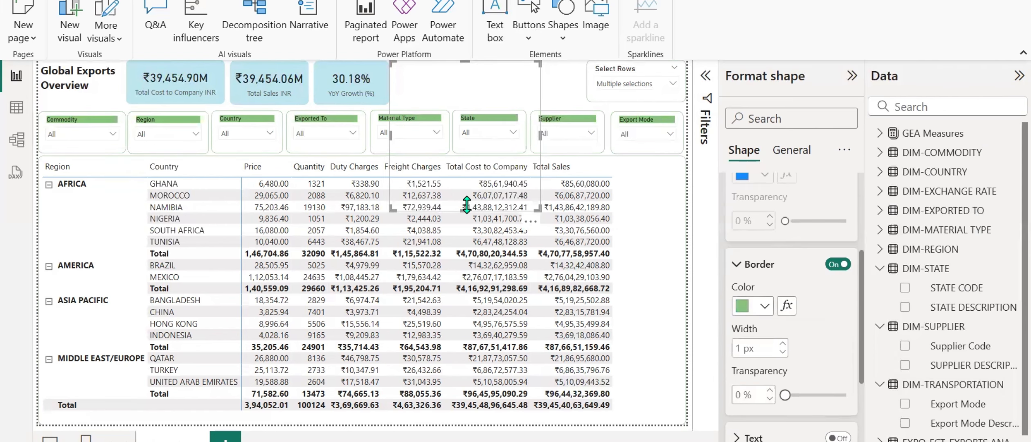
Shrink the rectangle to the height of the KPI cards and narrow it, leaving a gap before the Select Rows slicer.
drag(466, 205, 470, 102)
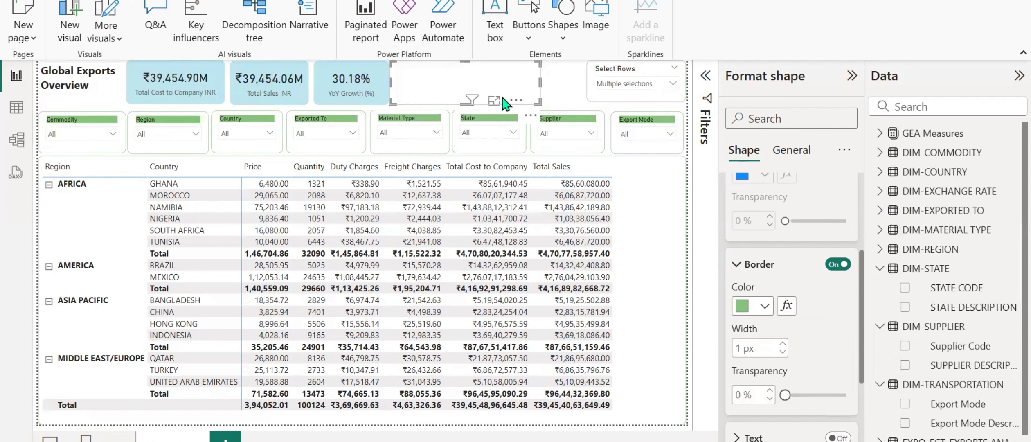
drag(540, 84, 504, 93)
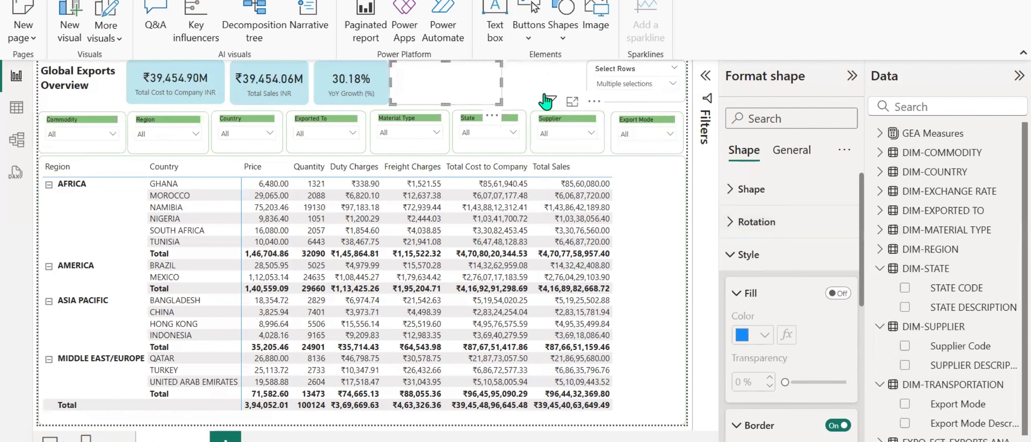
click(548, 103)
click(526, 75)
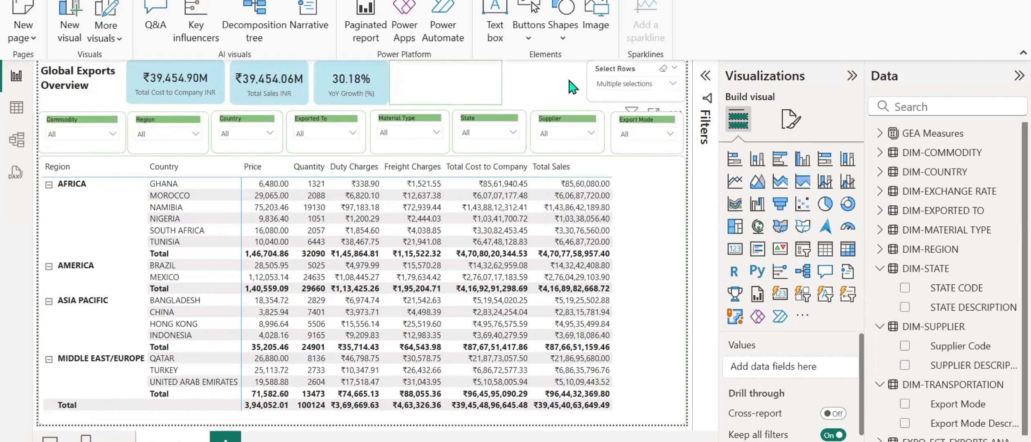
Add a new slicer on the Year field of the EXPO-FCT-EXPORTS ANALYSIS table and move it over the green-bordered rectangle.
click(558, 119)
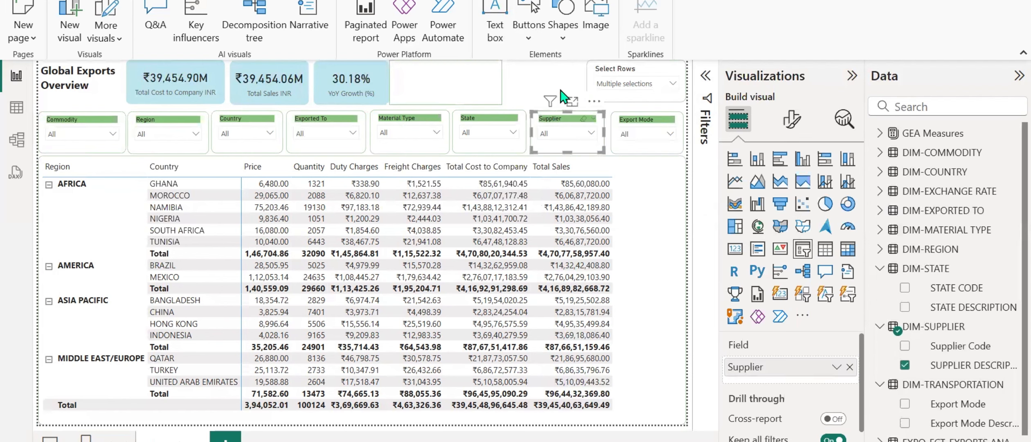
click(803, 249)
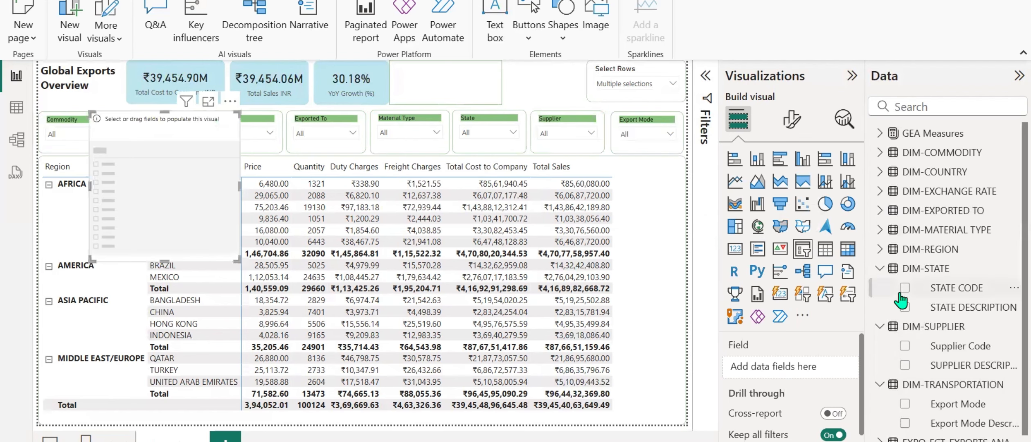
scroll(900, 301, down, 1)
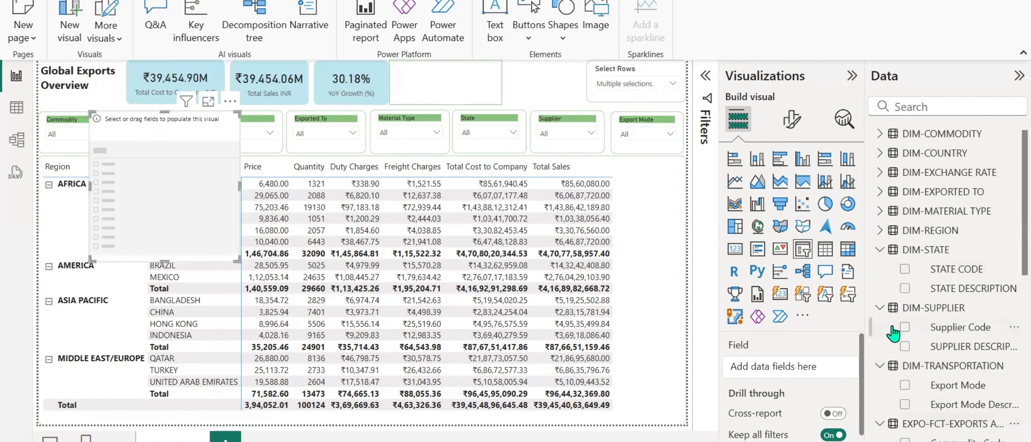
scroll(893, 333, down, 10)
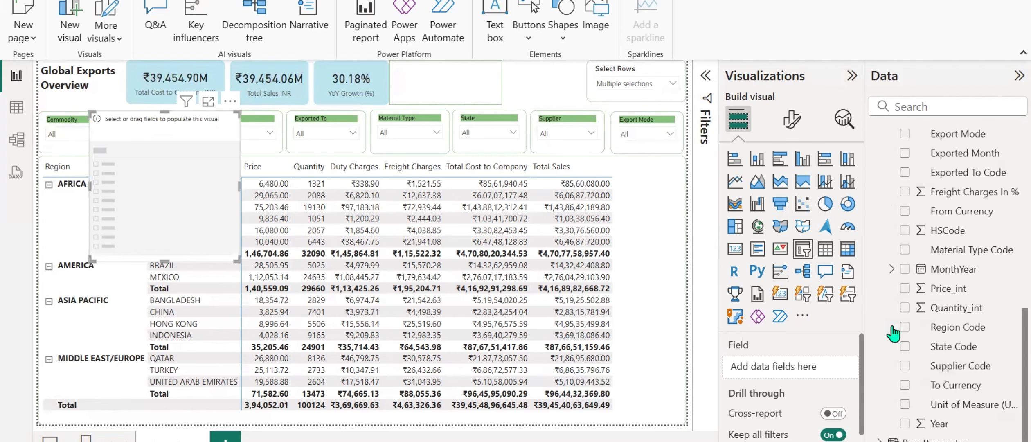
click(905, 423)
drag(168, 189, 440, 144)
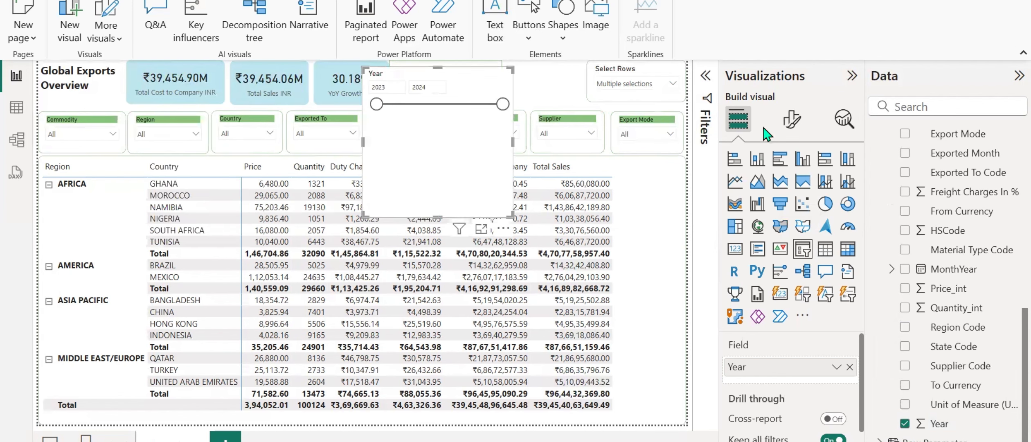
Set the Year slicer's style to Vertical list and shrink it to fit inside the rectangle beside the YoY Growth card.
click(793, 121)
click(761, 231)
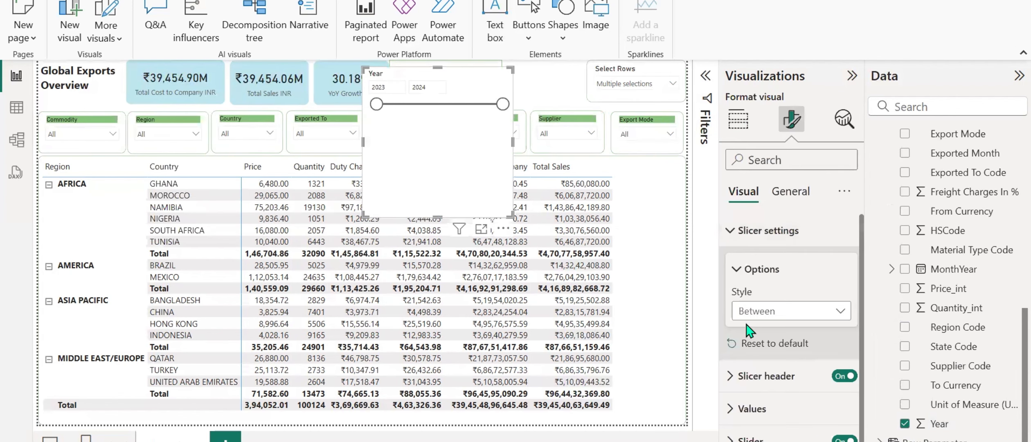
click(763, 312)
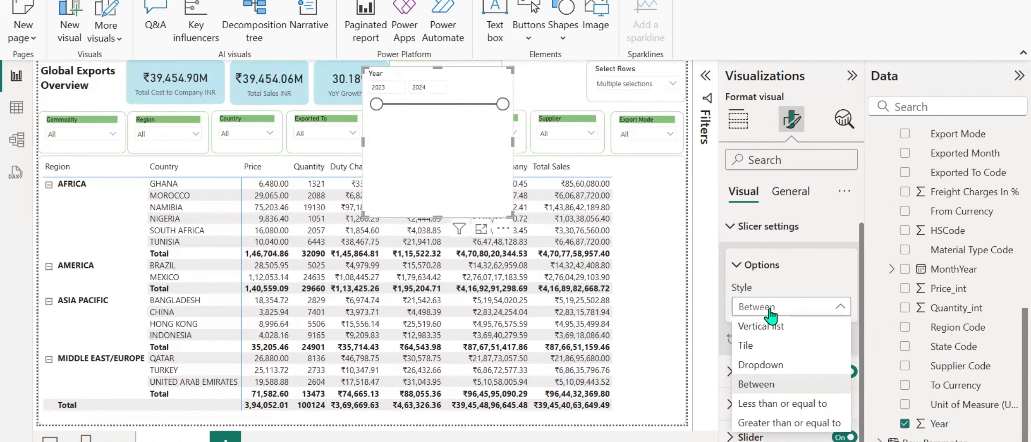
click(756, 353)
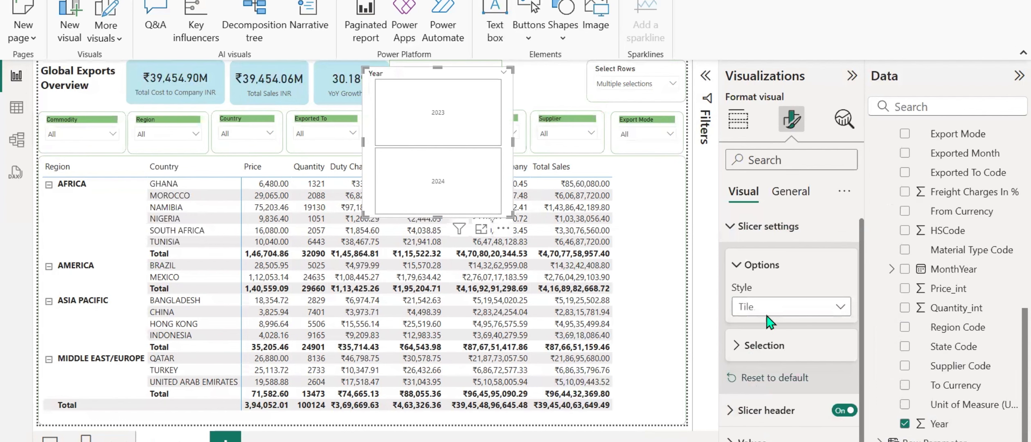
click(767, 310)
click(767, 328)
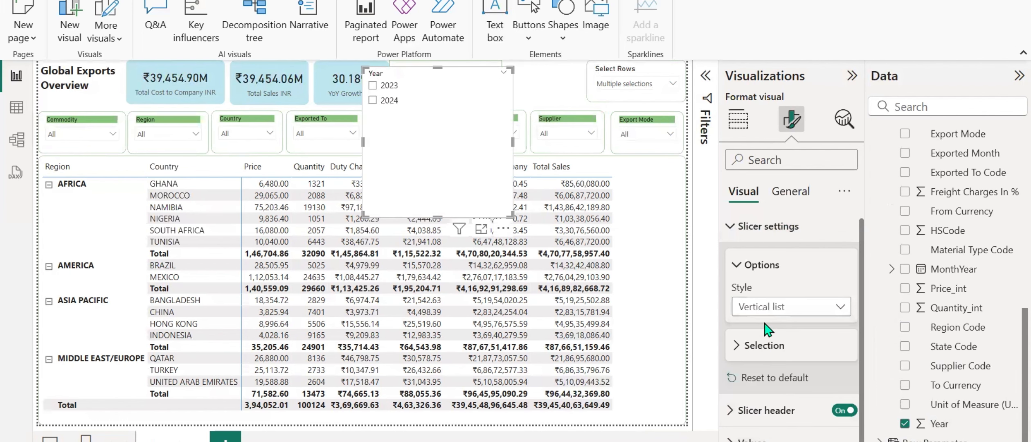
drag(438, 216, 438, 110)
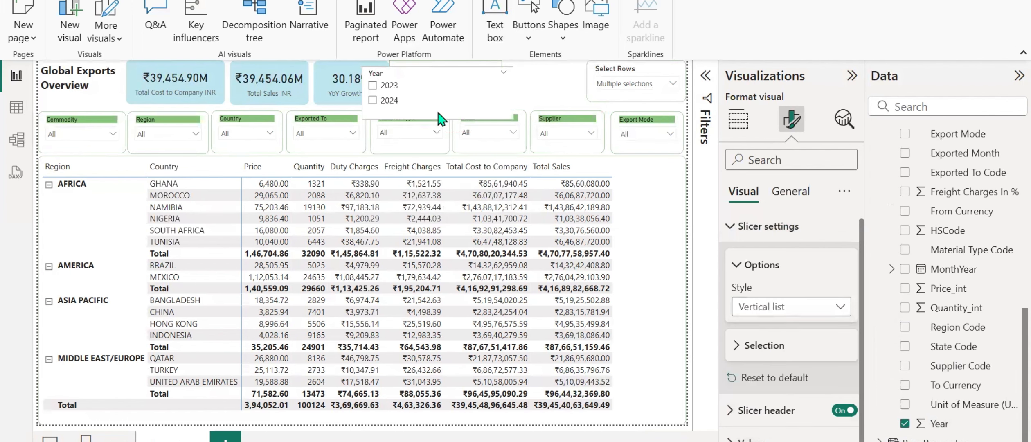
drag(512, 90, 416, 74)
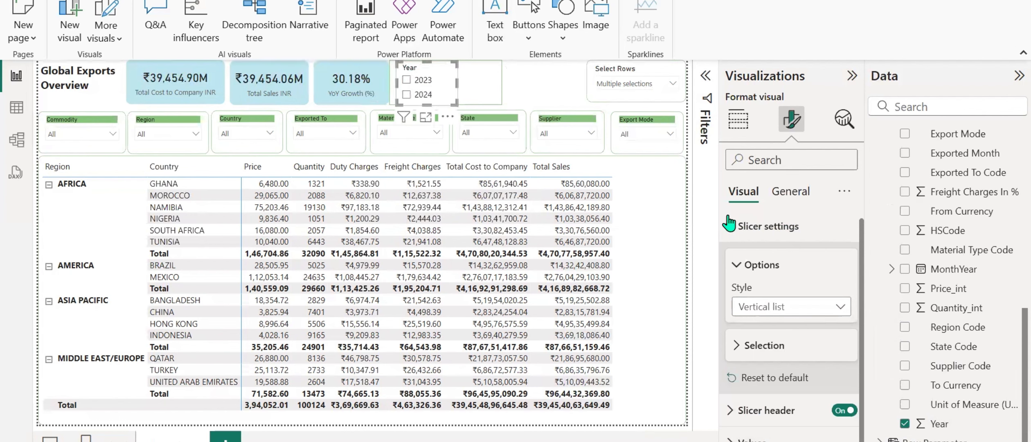
Set the font size of the Year slicer's values to 10 and fine-tune the slicer's fit inside the rectangle.
click(780, 151)
text(value)
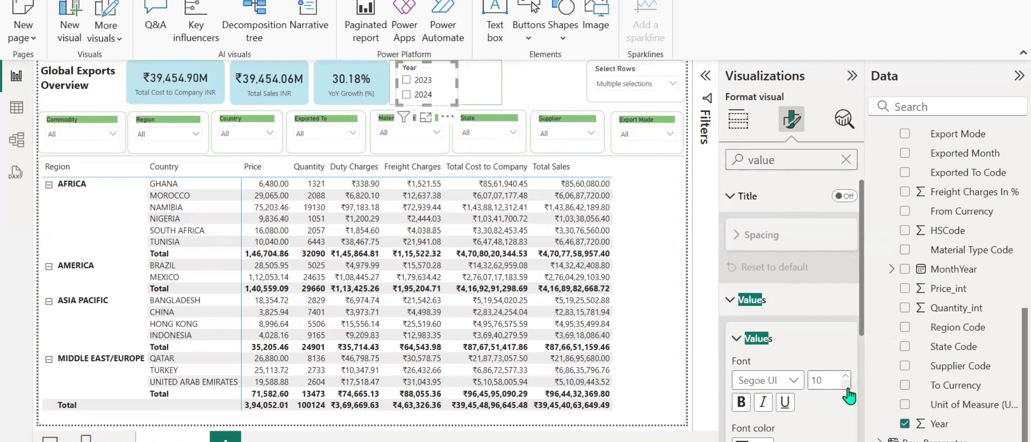
scroll(807, 342, down, 3)
scroll(808, 342, up, 3)
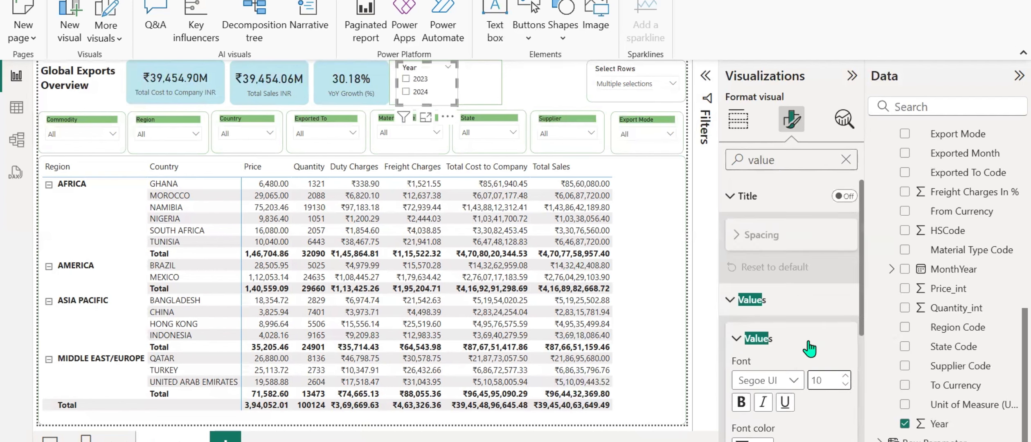
click(780, 197)
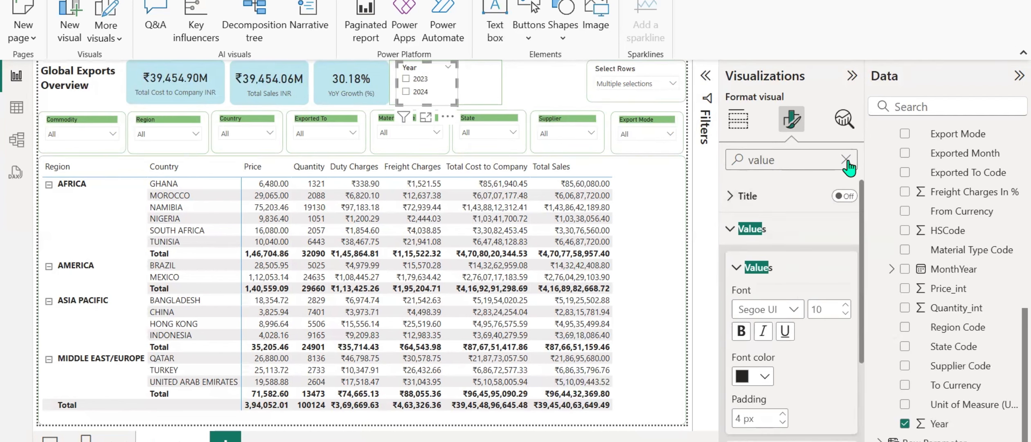
click(846, 159)
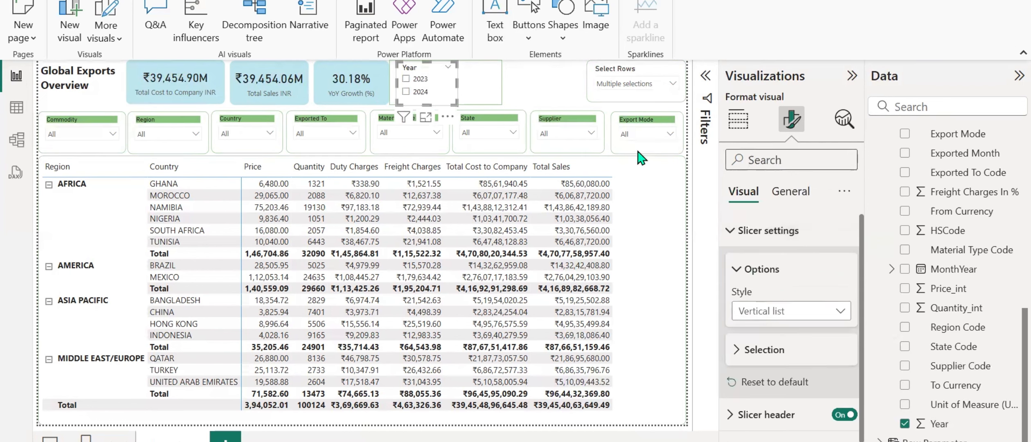
drag(426, 103, 428, 100)
click(523, 92)
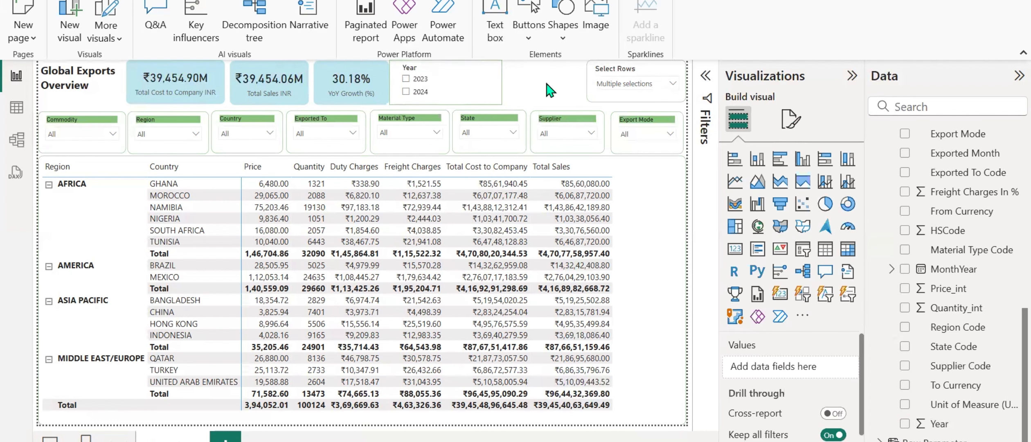
click(606, 76)
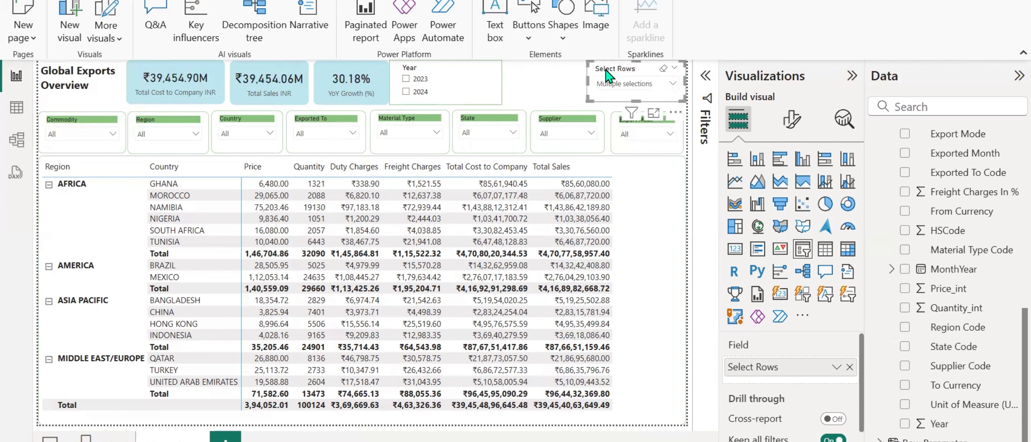
click(560, 87)
click(558, 125)
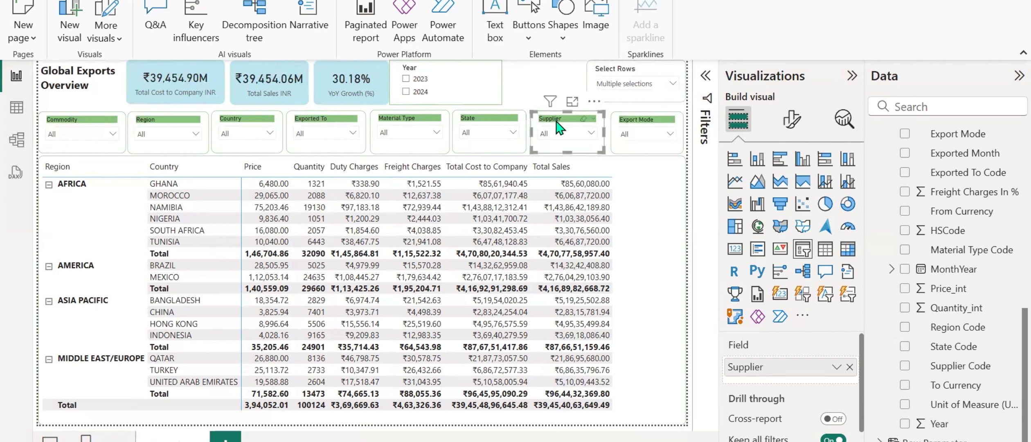
click(539, 86)
key(ctrl+v)
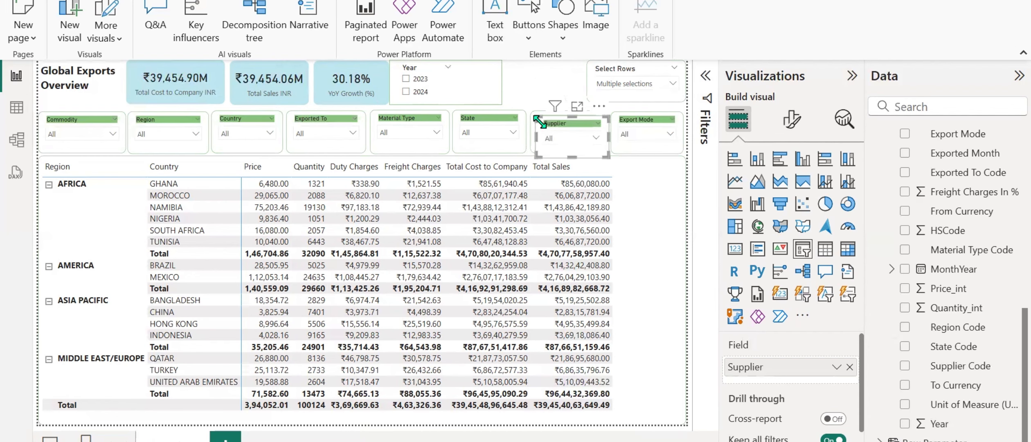
click(599, 105)
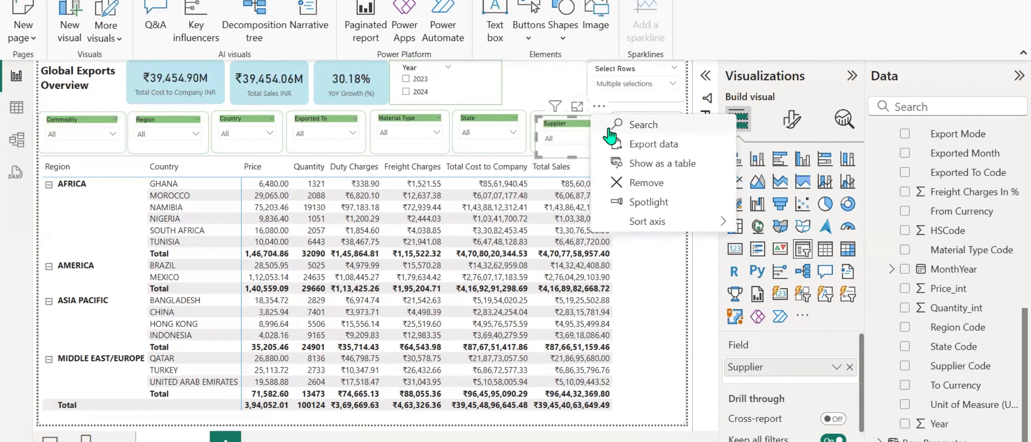
click(615, 182)
Duplicate the Select Rows slicer and place the copy in the gap above the Supplier slicer.
click(602, 74)
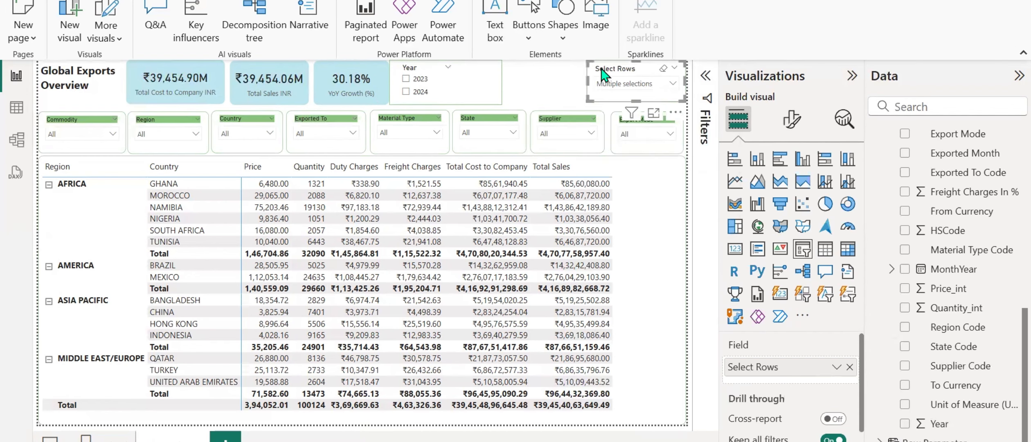
click(523, 69)
key(ctrl+v)
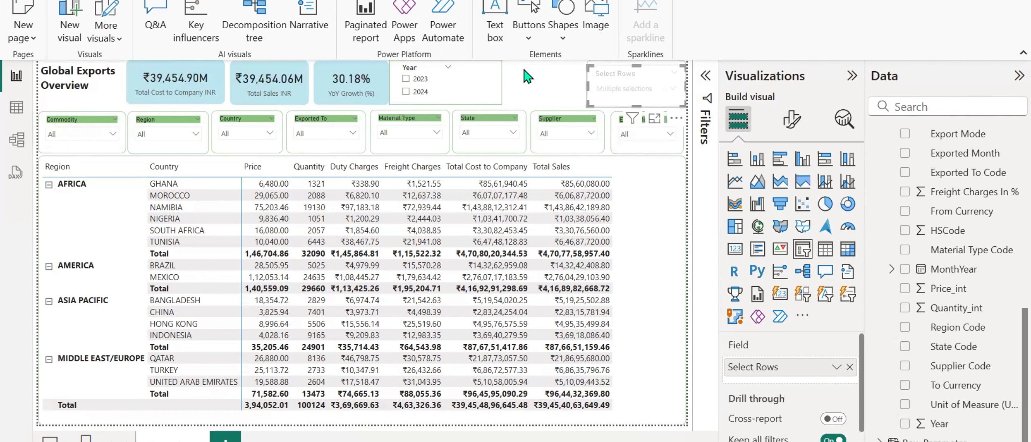
drag(621, 75, 565, 74)
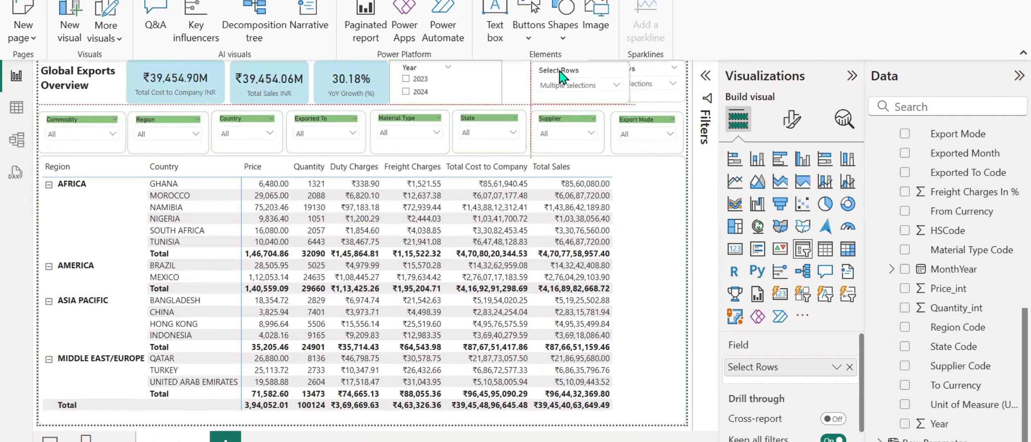
Replace the copied slicer's field with Exported Month and rename the field to Month for this visual.
click(850, 367)
scroll(917, 282, up, 4)
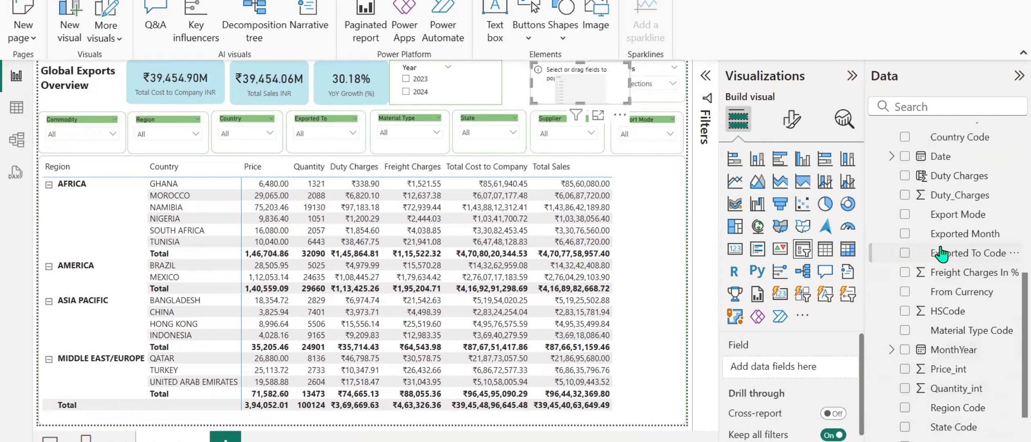
click(904, 234)
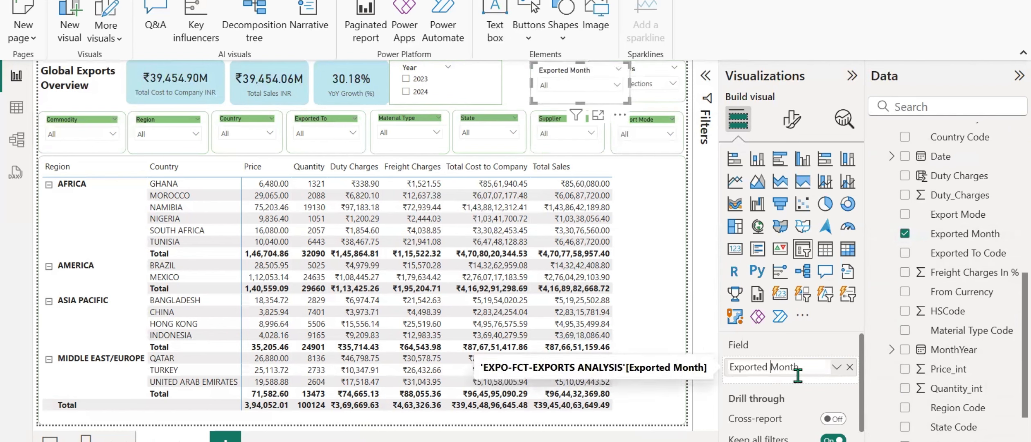
key(BackSpace)
key(BackSpace)
key(BackSpace)
key(BackSpace)
key(BackSpace)
key(BackSpace)
key(BackSpace)
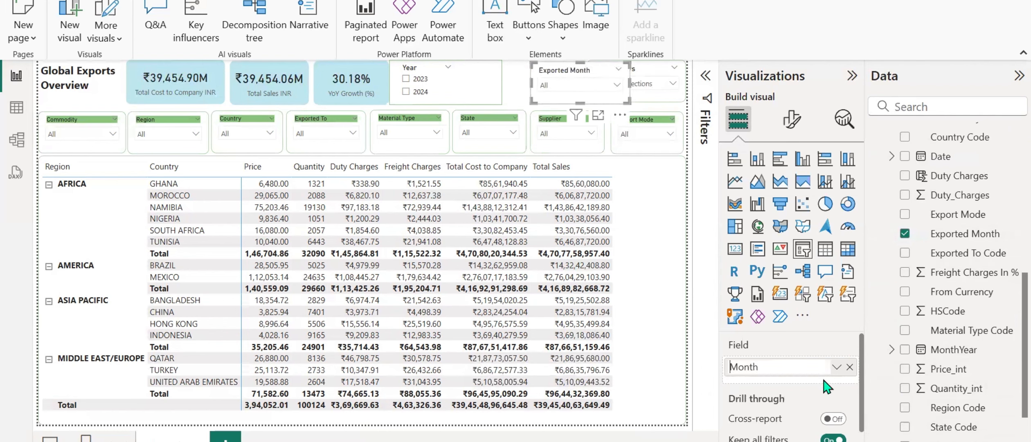
key(Return)
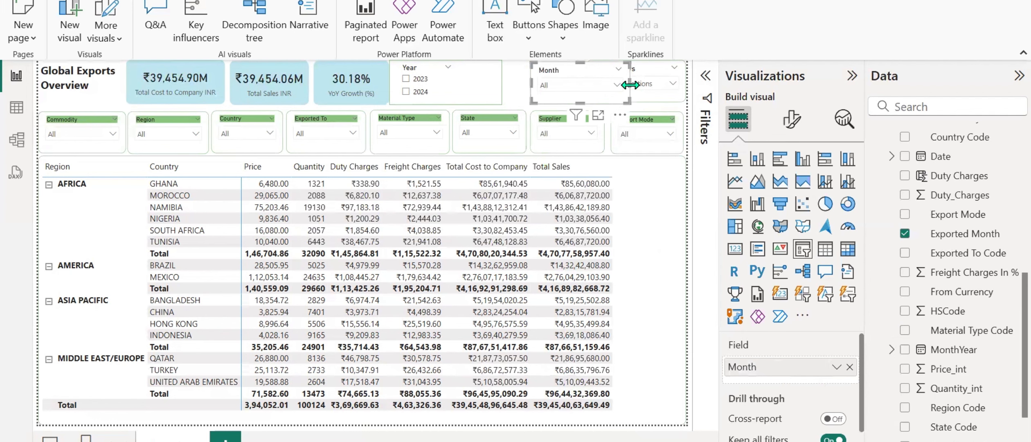
Narrow the Month slicer and move it inside the green-bordered rectangle beside the Year slicer.
drag(630, 85, 456, 84)
click(532, 86)
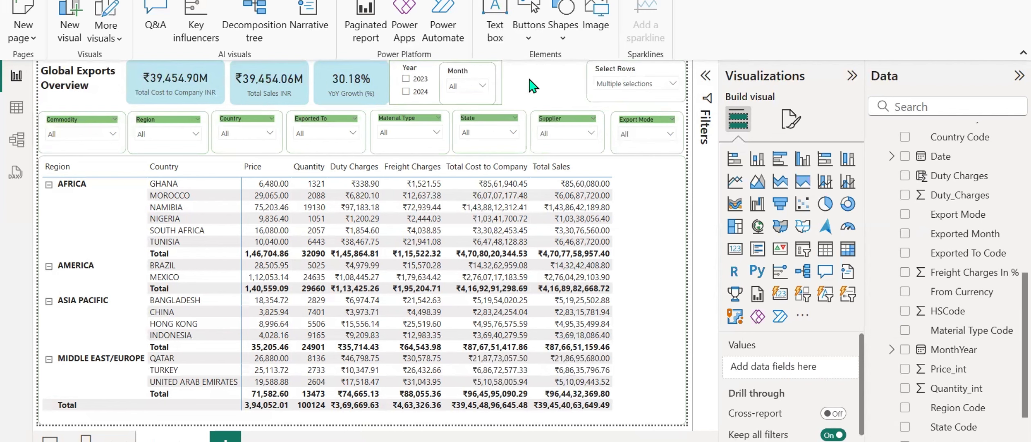
Turn off the Month slicer's visual border and nudge the slicer into line with the Year slicer inside the rectangle.
click(457, 79)
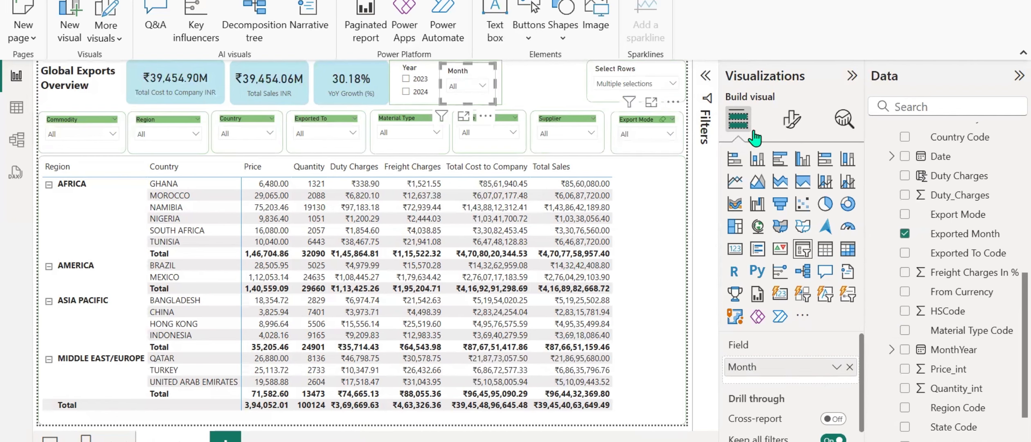
click(791, 118)
click(790, 191)
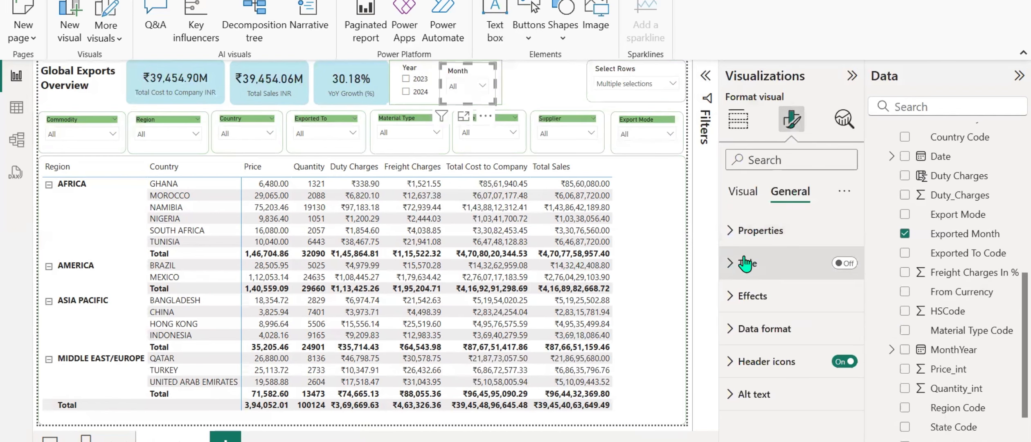
click(733, 296)
scroll(814, 350, down, 4)
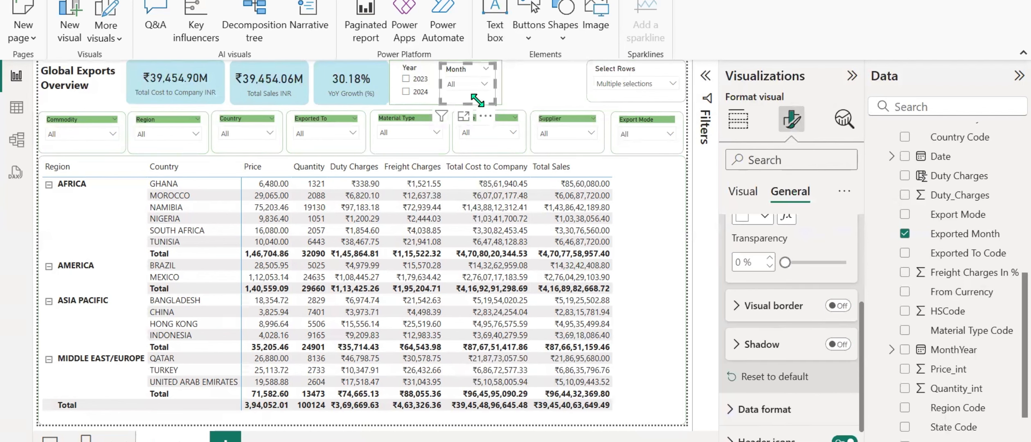
drag(468, 103, 470, 93)
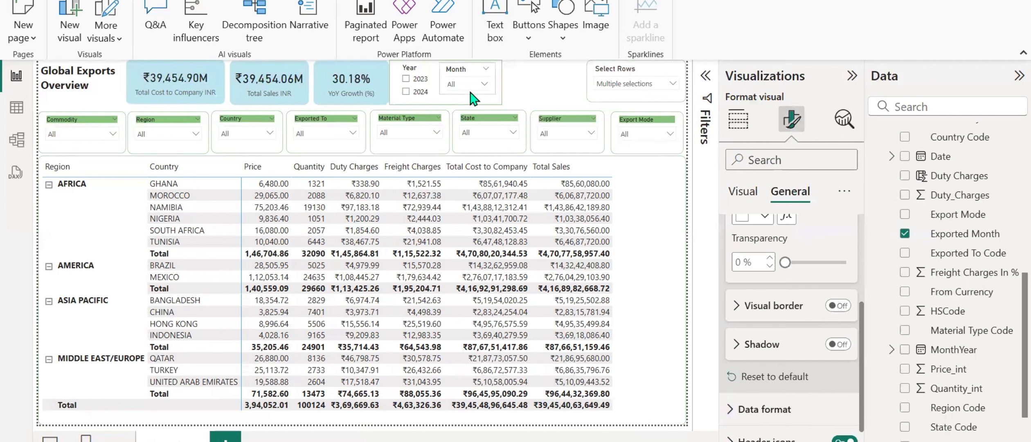
click(549, 97)
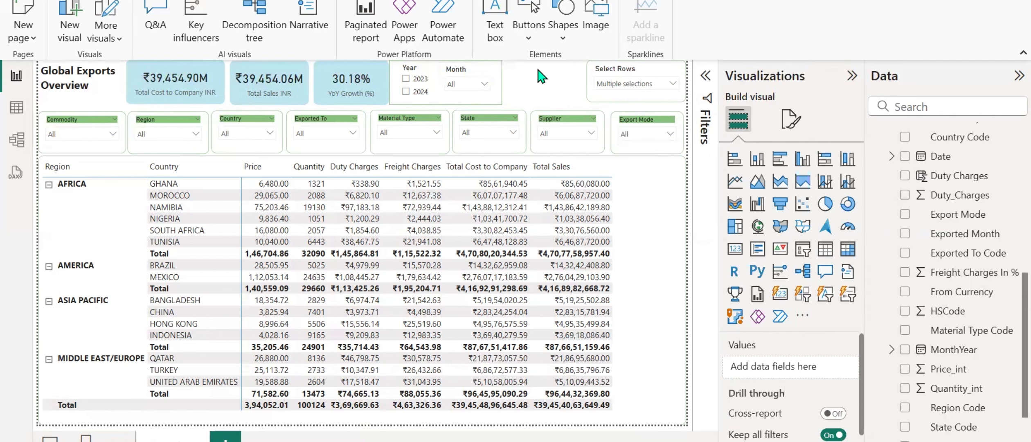
Add a blank report page and check the INR button area in the finished Global Exports Overview reference report.
click(225, 437)
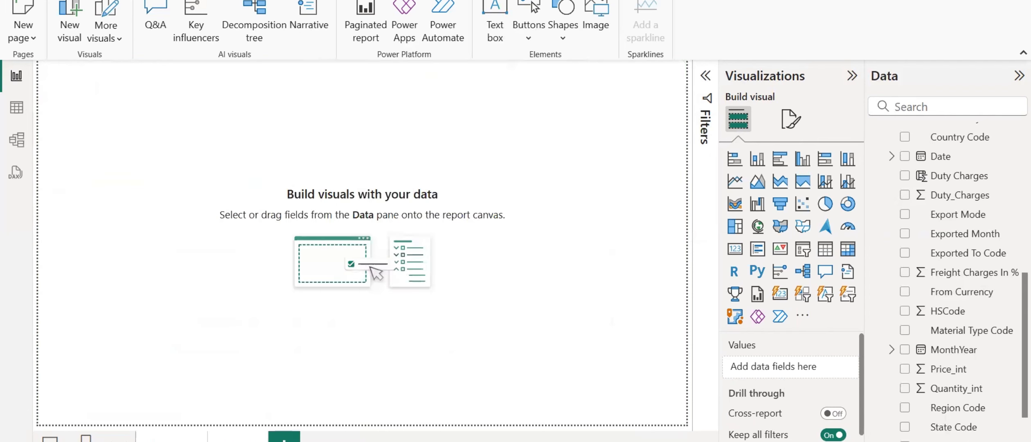
mouse_move(532, 441)
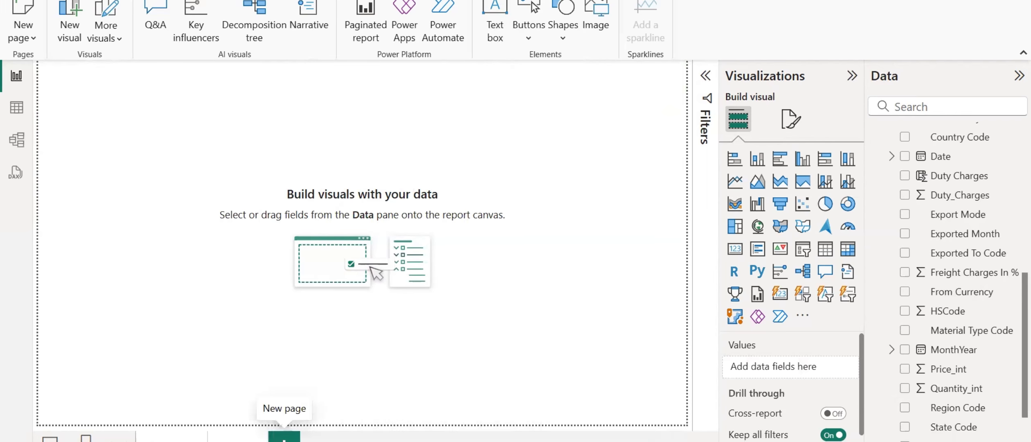
click(527, 419)
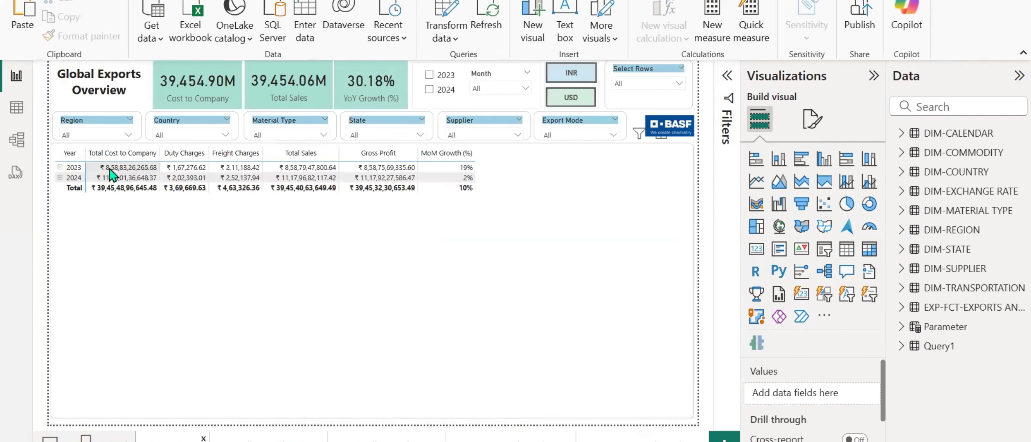
click(556, 99)
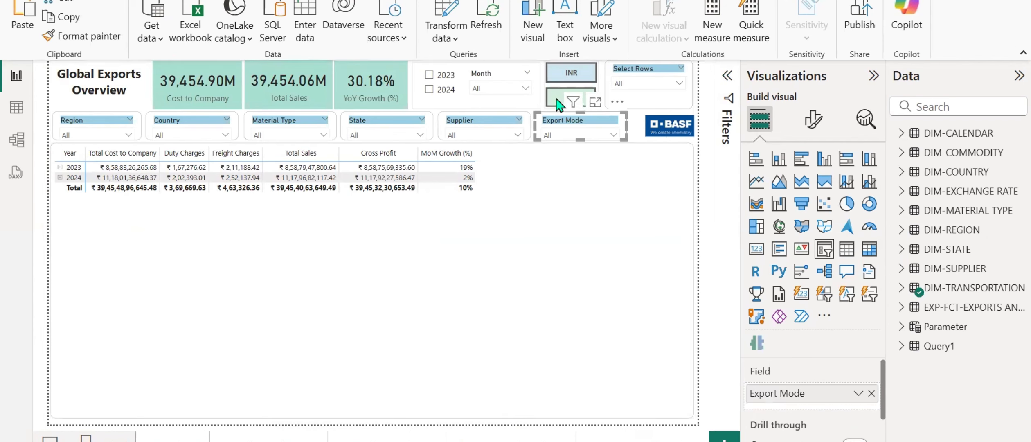
click(542, 81)
ctrl+click(564, 97)
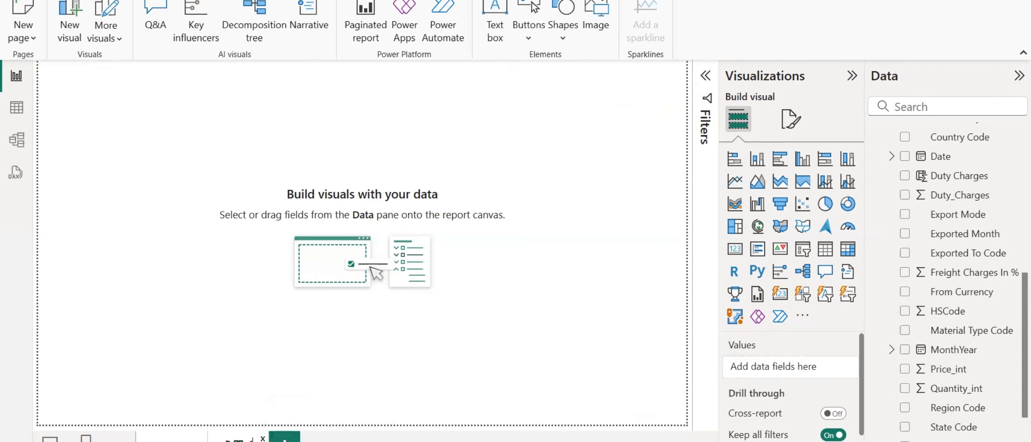
Rename the newly added blank report page.
double_click(239, 440)
text(D)
key(Return)
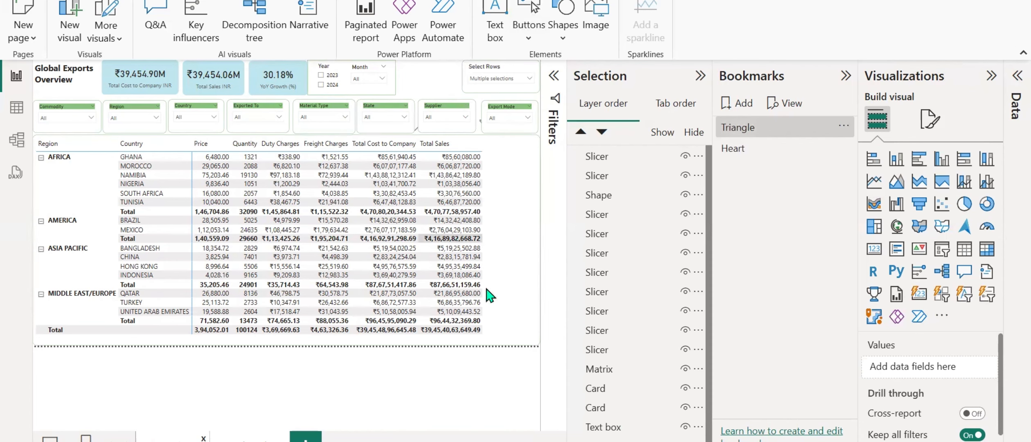
Rename the matrix to Matrix INR in the layer order and move it to the front of the layers.
scroll(605, 295, down, 1)
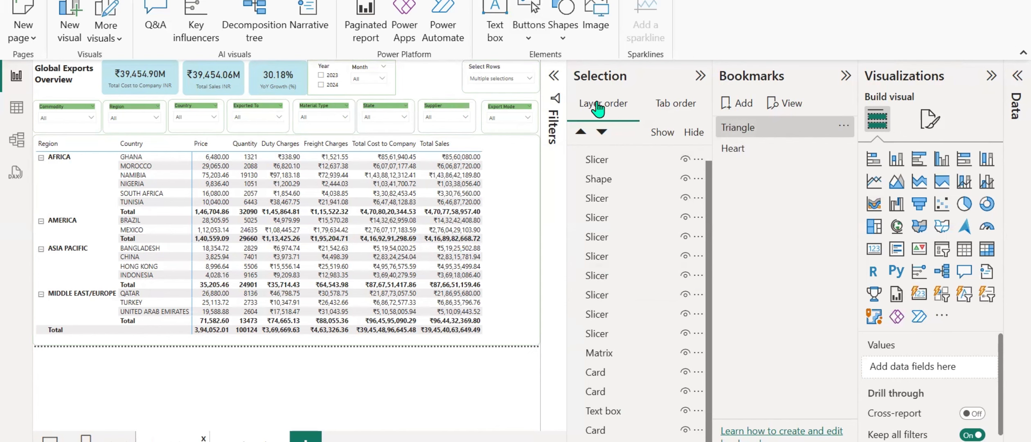
click(604, 354)
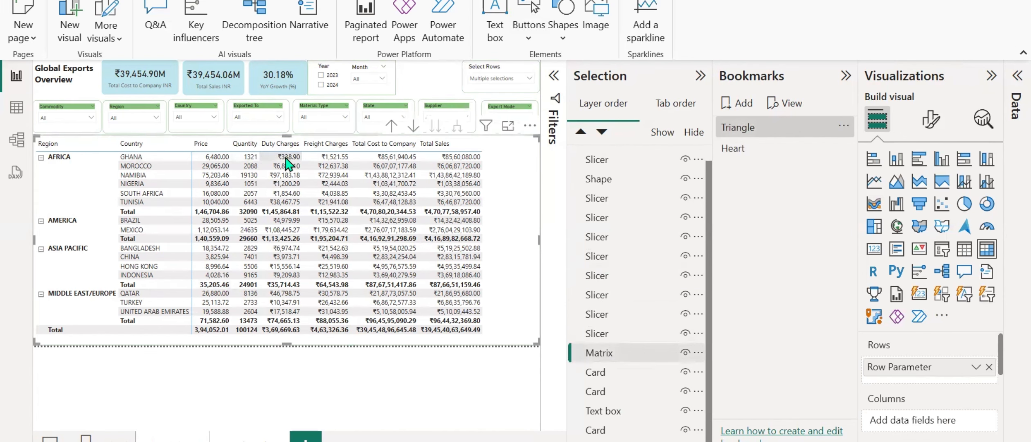
double_click(605, 353)
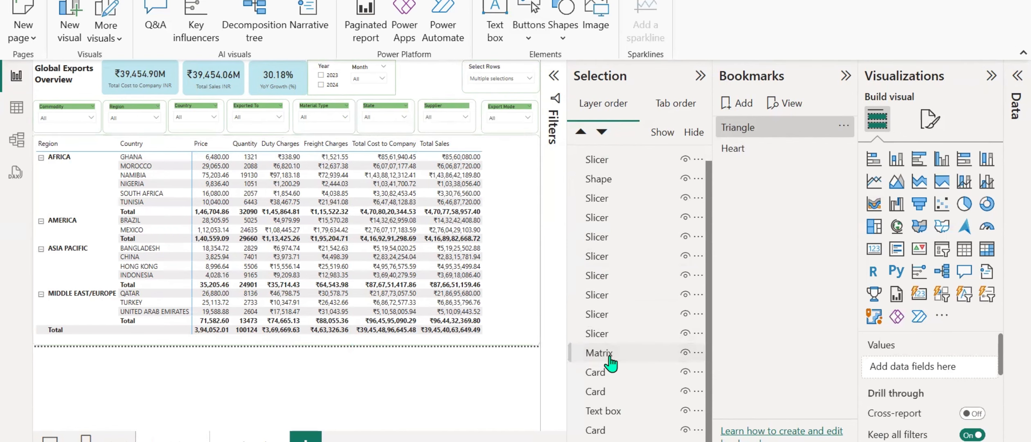
click(621, 355)
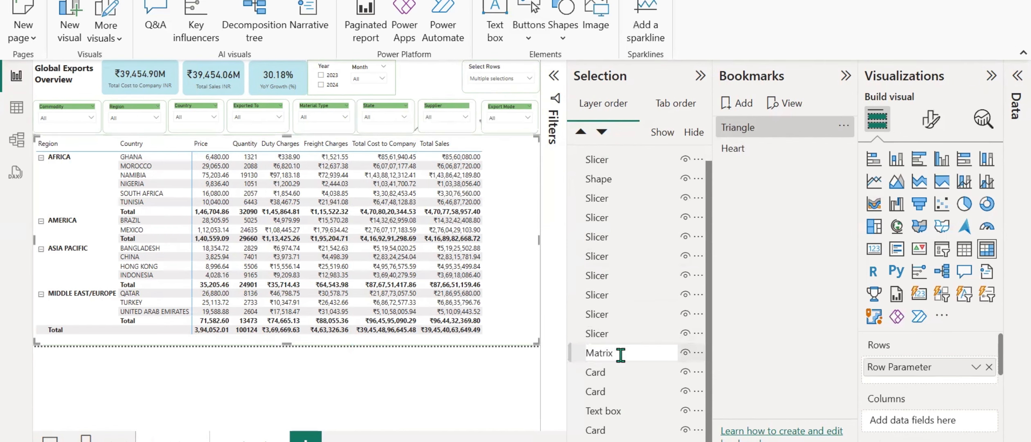
text(INR)
key(Return)
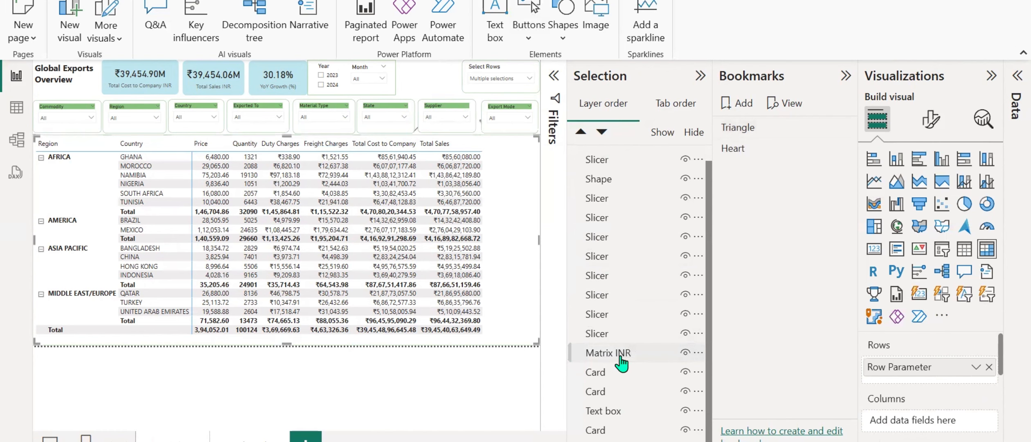
drag(621, 362, 618, 160)
scroll(615, 303, up, 1)
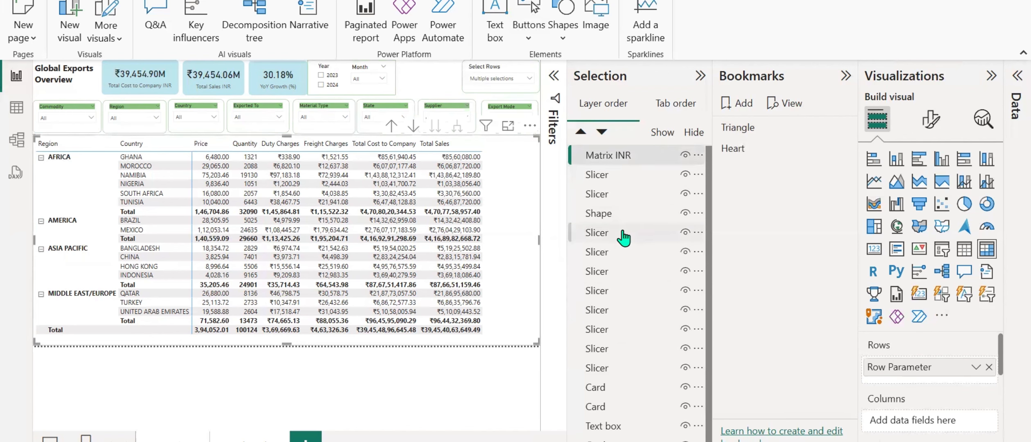
Reorder the KPI card layers so all three sit together above the text box, with the YoY Growth card lowest.
scroll(616, 286, down, 1)
click(611, 379)
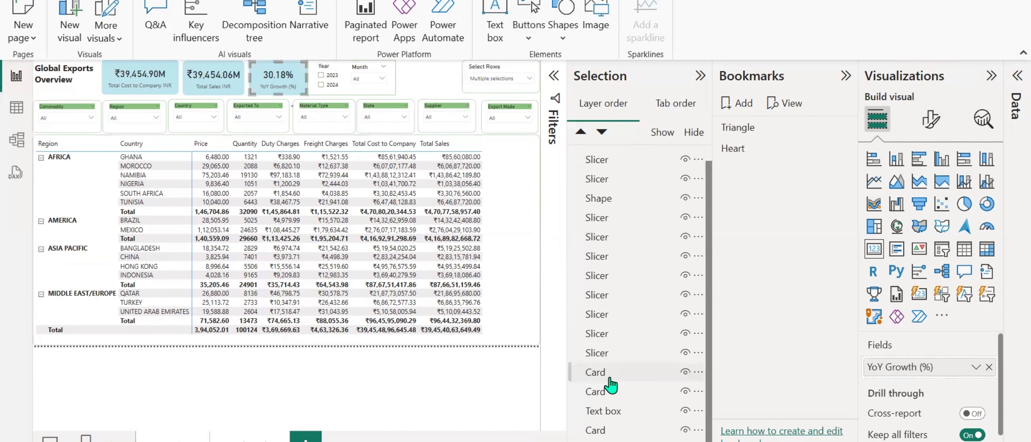
click(606, 393)
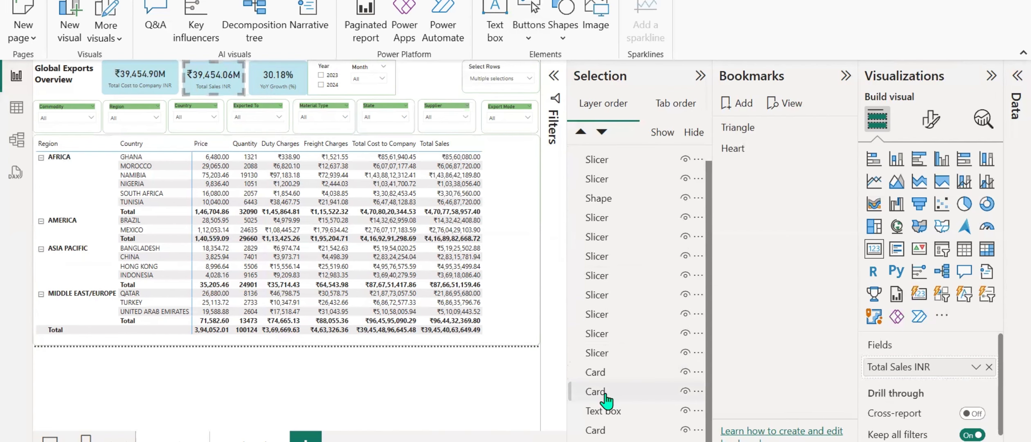
click(599, 432)
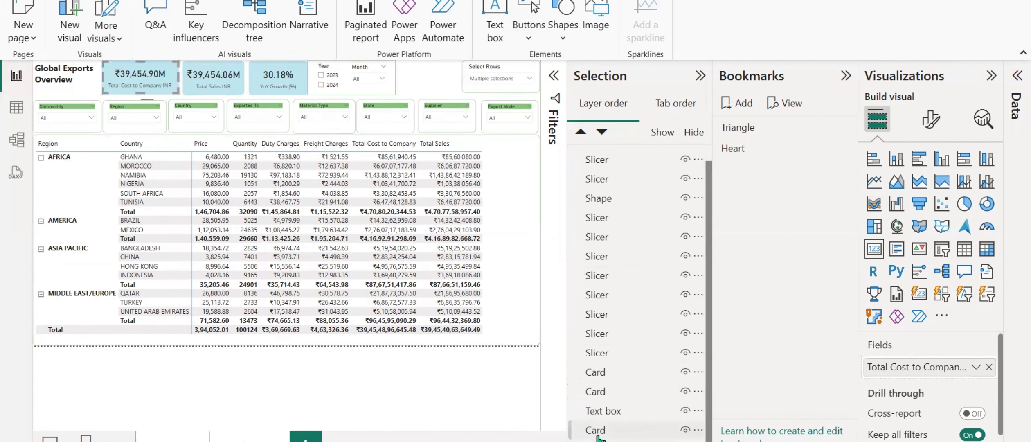
drag(599, 437, 600, 418)
click(603, 395)
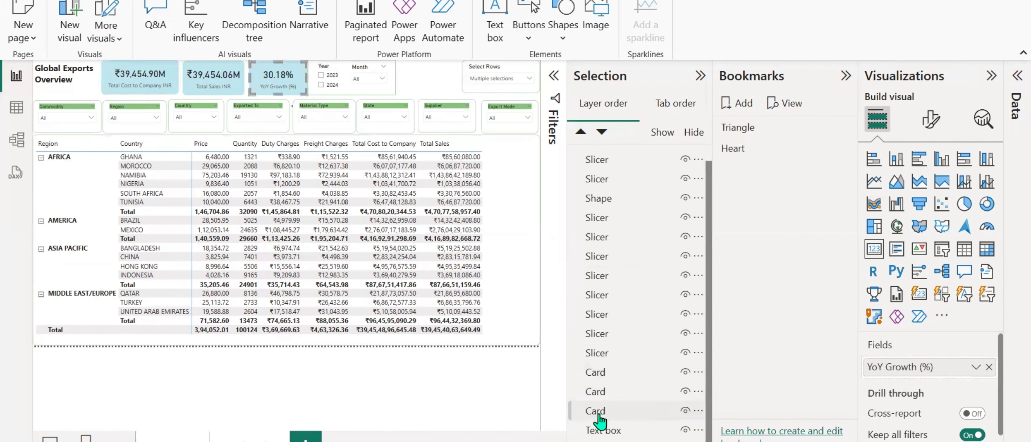
Rename the YoY Growth card's layer to YoY.
double_click(597, 413)
double_click(596, 410)
text(YoY)
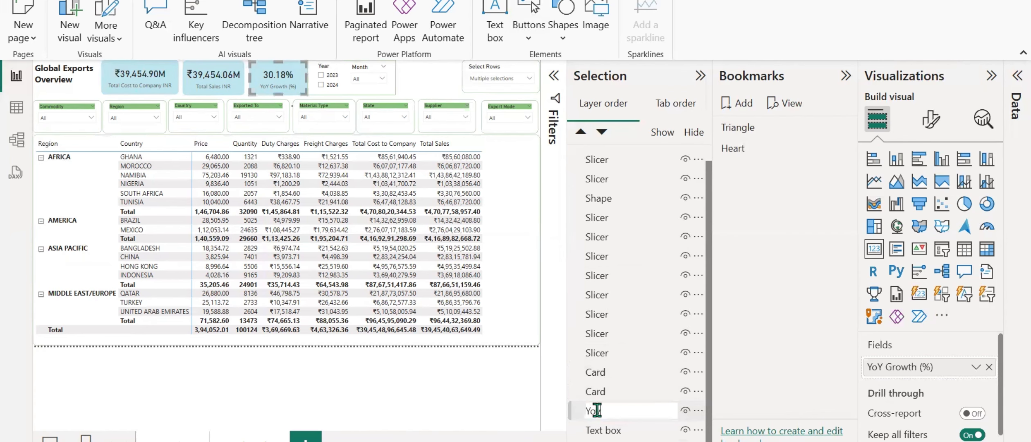
key(Return)
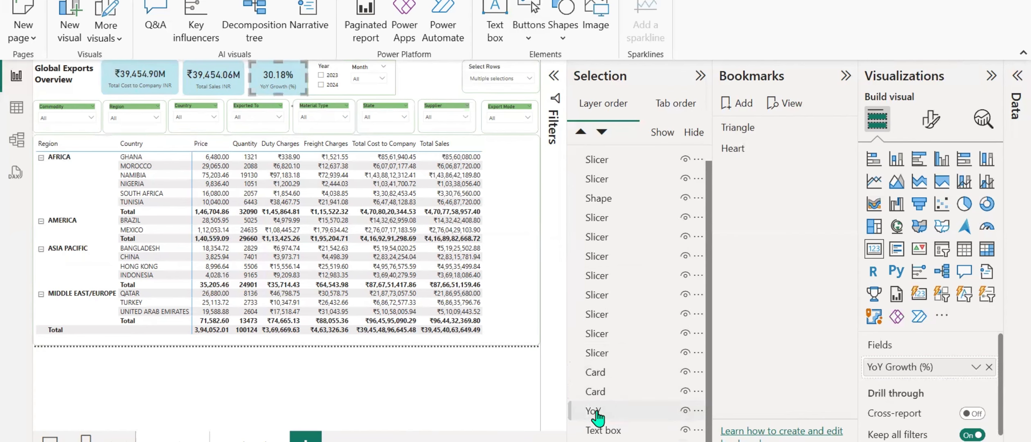
Rename the Total Cost to Company card's layer to Total CTC INR.
click(597, 377)
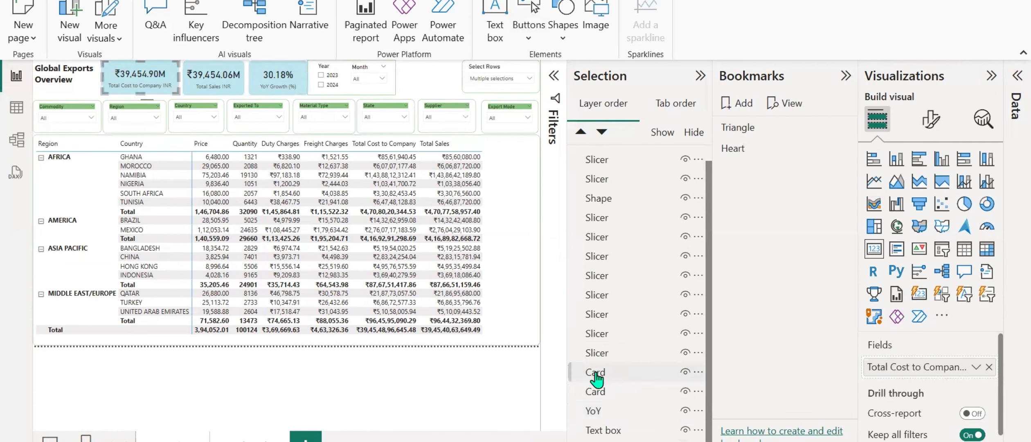
double_click(597, 376)
text(Tota)
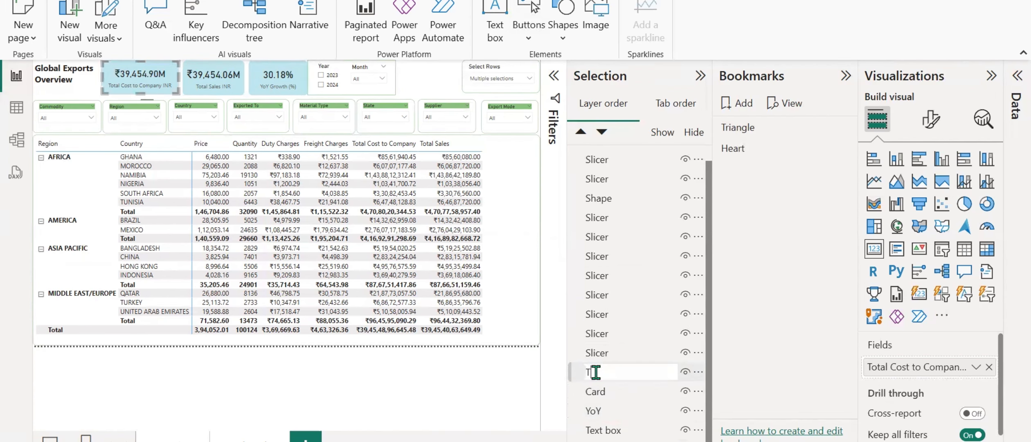
key(BackSpace)
key(BackSpace)
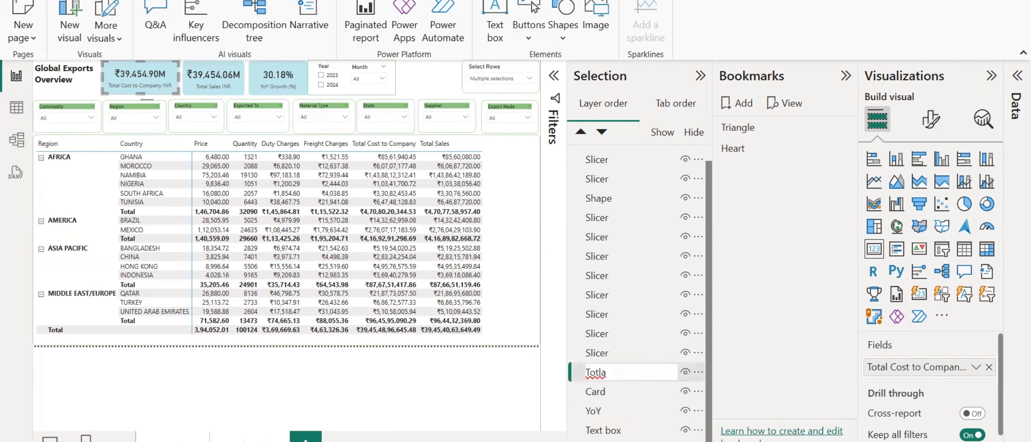
text(al CTC INR)
key(Return)
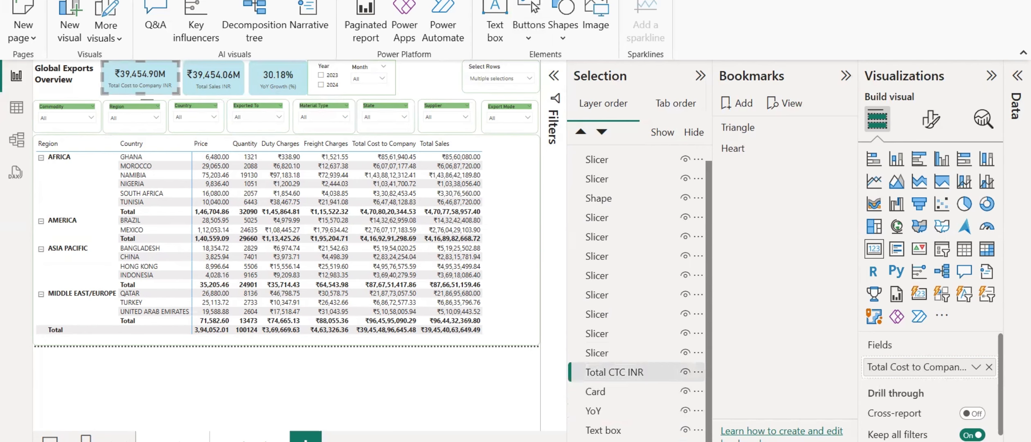
Rename the Total Sales card's layer to Total Sales INR.
click(593, 392)
double_click(594, 392)
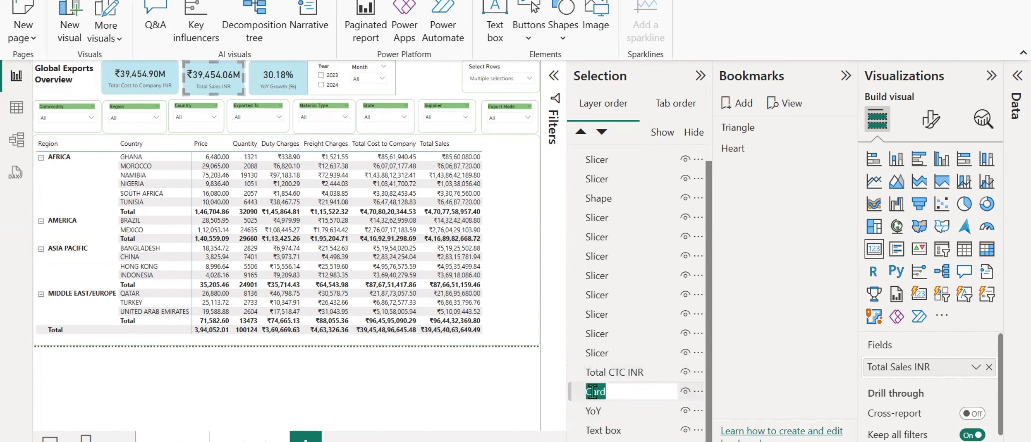
text(Total Sales INR)
key(Return)
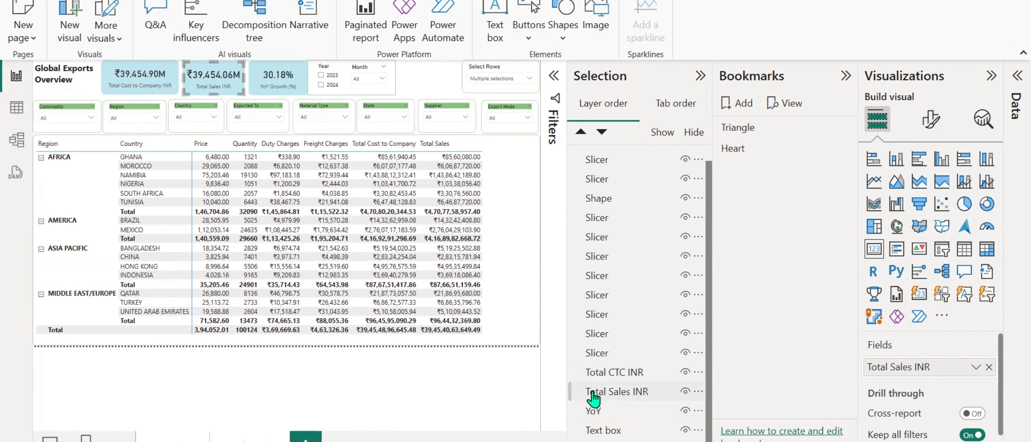
Group the Total CTC INR and Total Sales INR layers and rename the group INR.
click(605, 373)
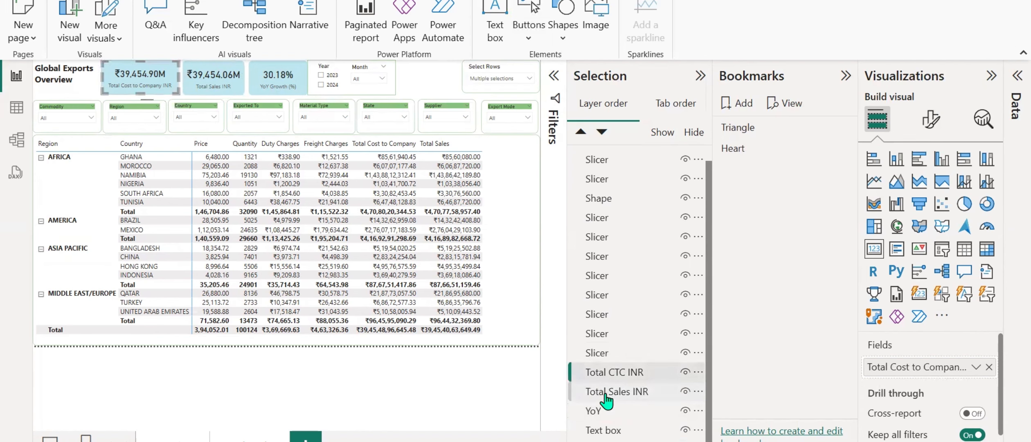
ctrl+click(606, 394)
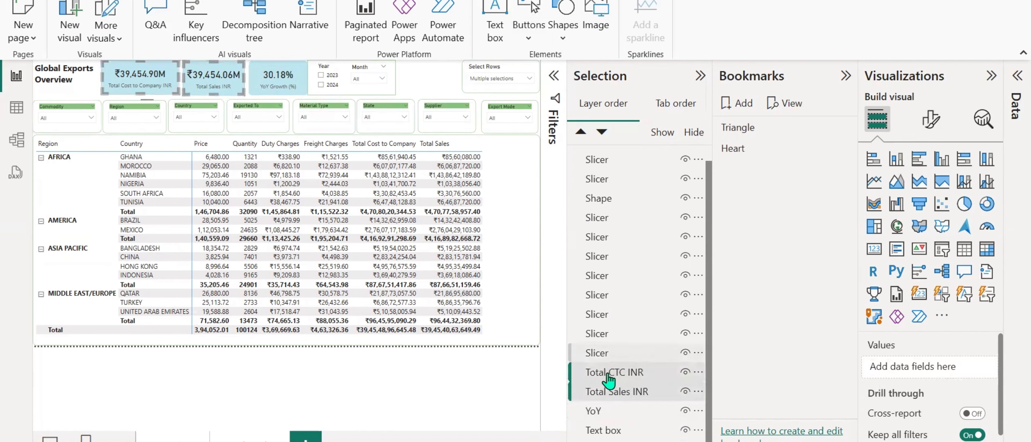
right_click(604, 380)
mouse_move(655, 395)
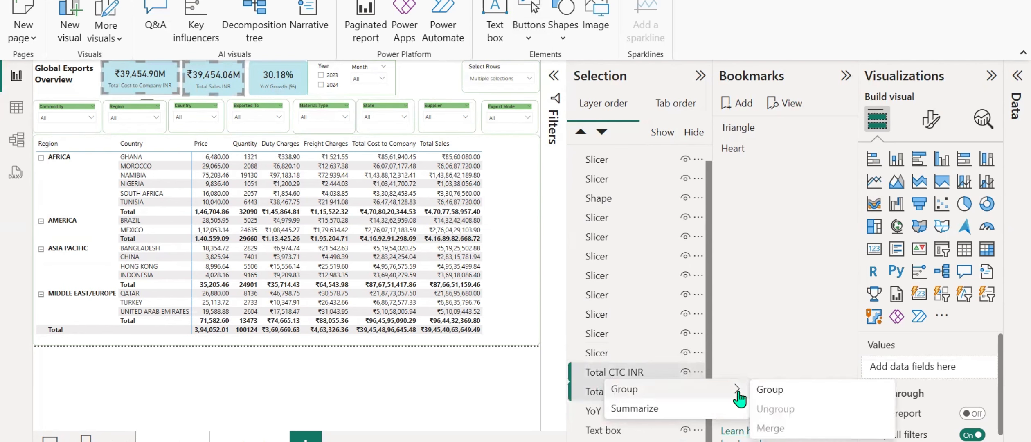
click(769, 393)
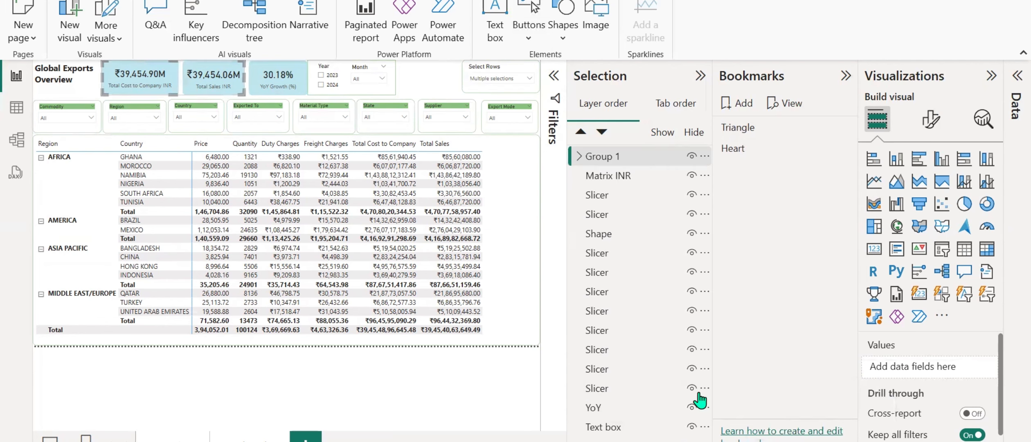
double_click(607, 156)
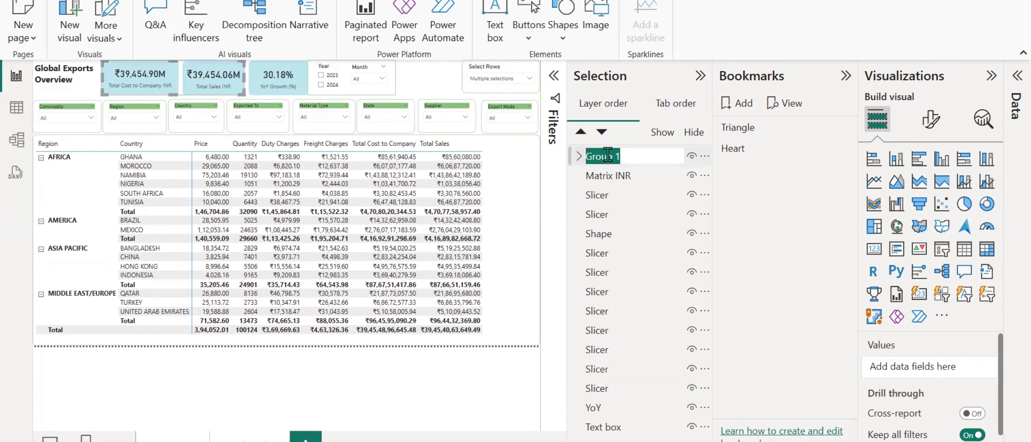
text(INR)
key(Return)
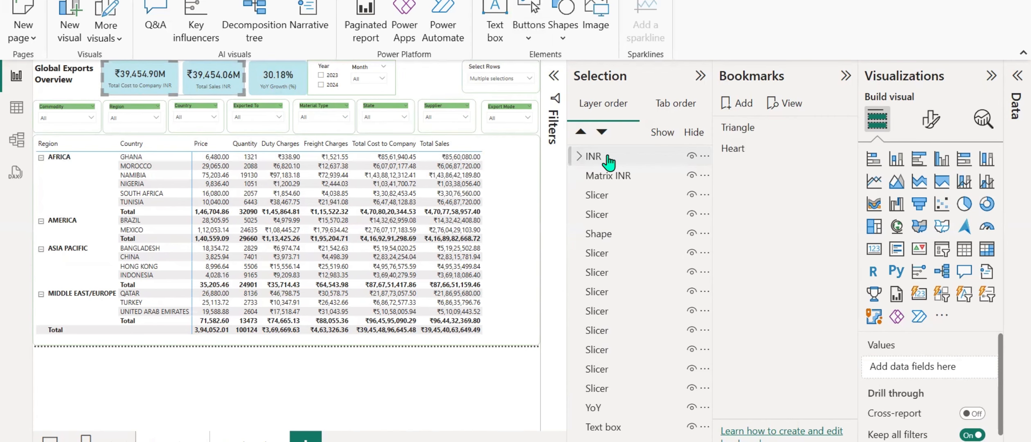
Copy the Total Cost to Company and Total Sales cards together with the matrix.
click(449, 86)
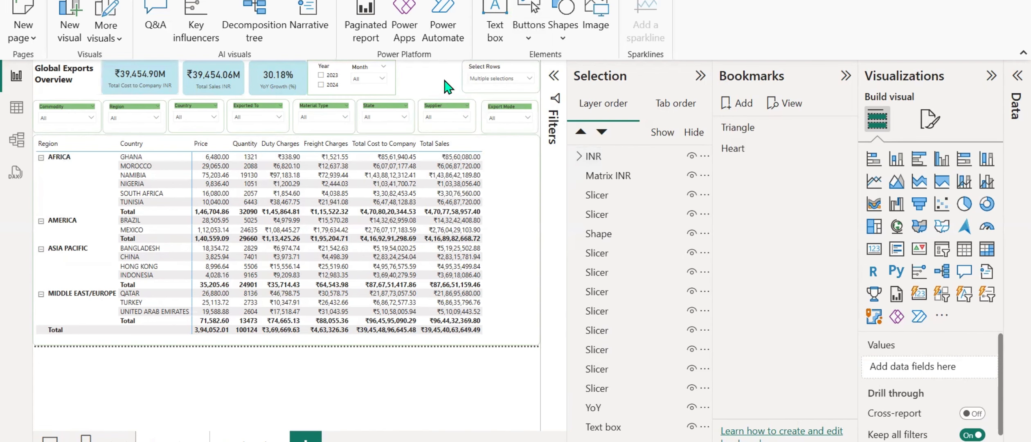
click(113, 76)
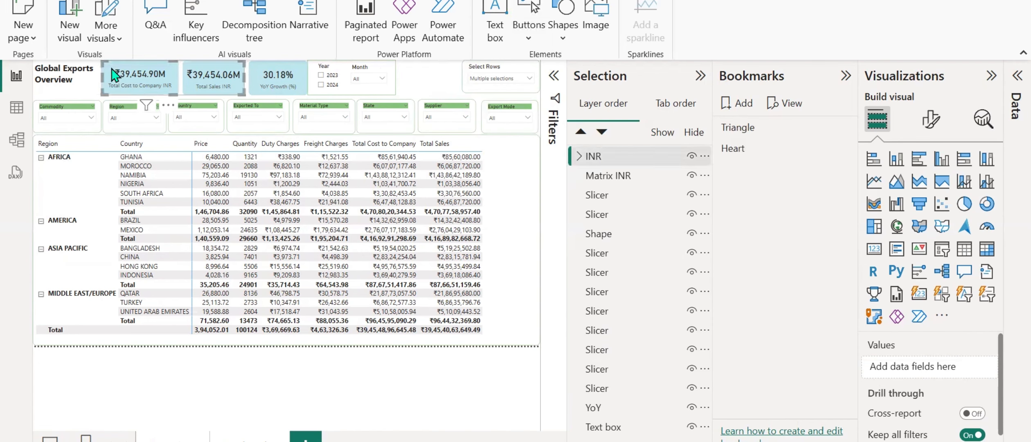
click(114, 76)
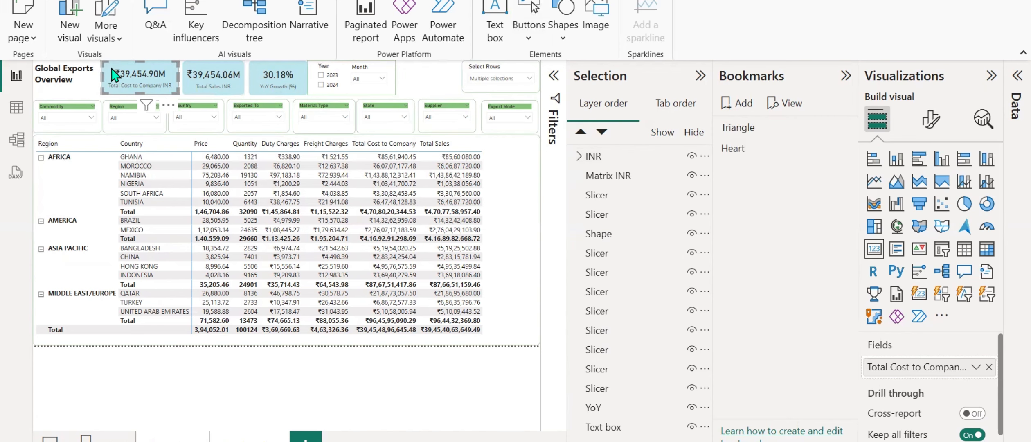
ctrl+click(213, 75)
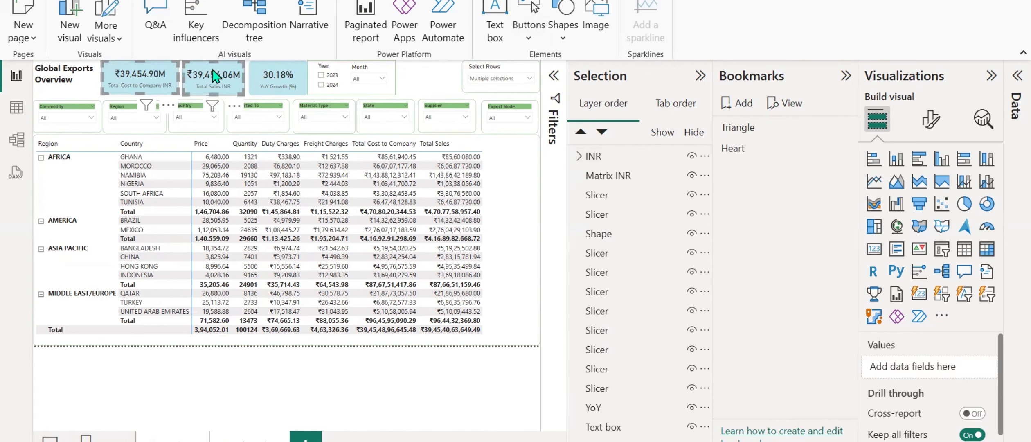
click(505, 163)
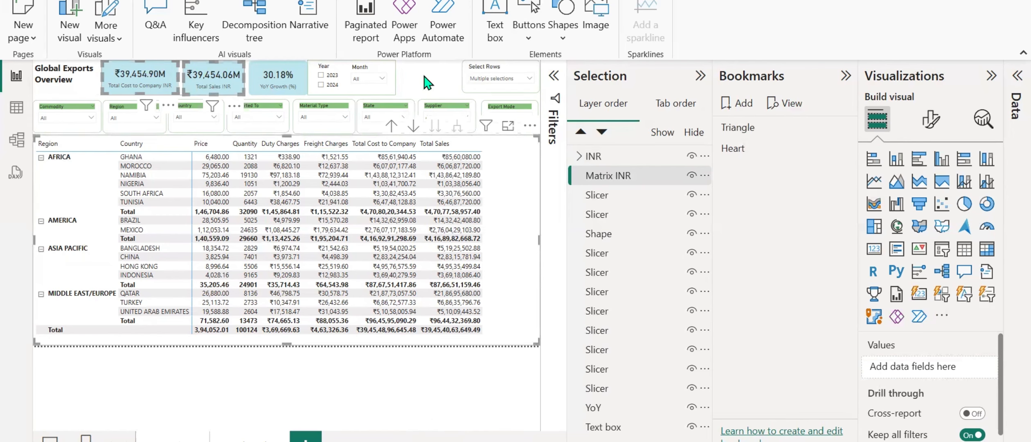
Hide the Matrix INR layer and the INR group, and paste the copied cards and matrix onto the page.
click(691, 174)
click(691, 156)
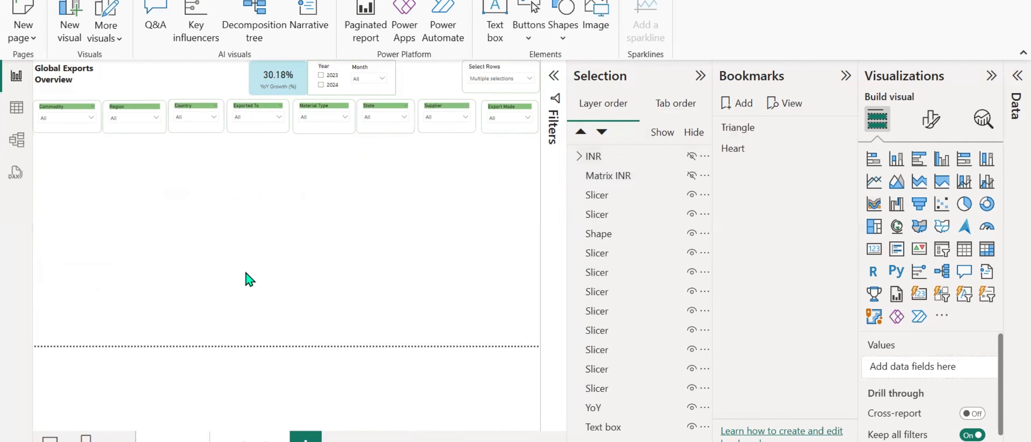
key(ctrl+v)
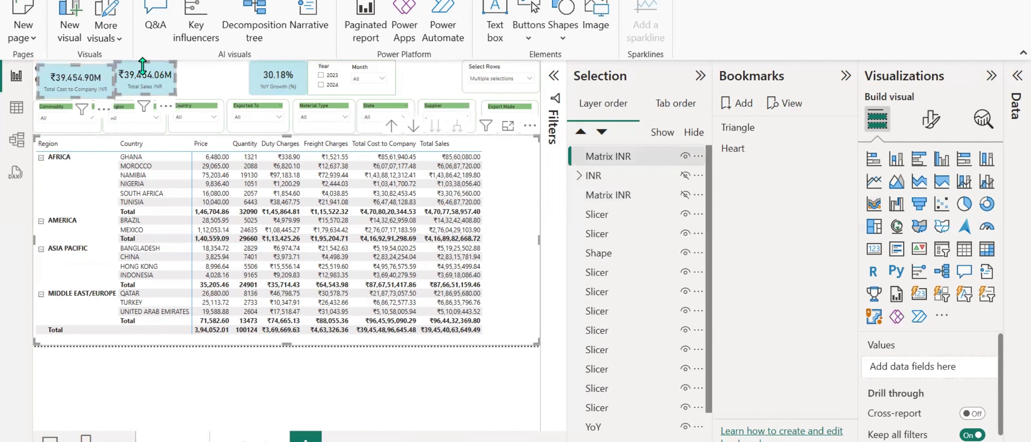
Move the pasted Total Sales and Total Cost to Company cards into the empty space between the page title and the YoY Growth card.
ctrl+click(159, 72)
click(163, 77)
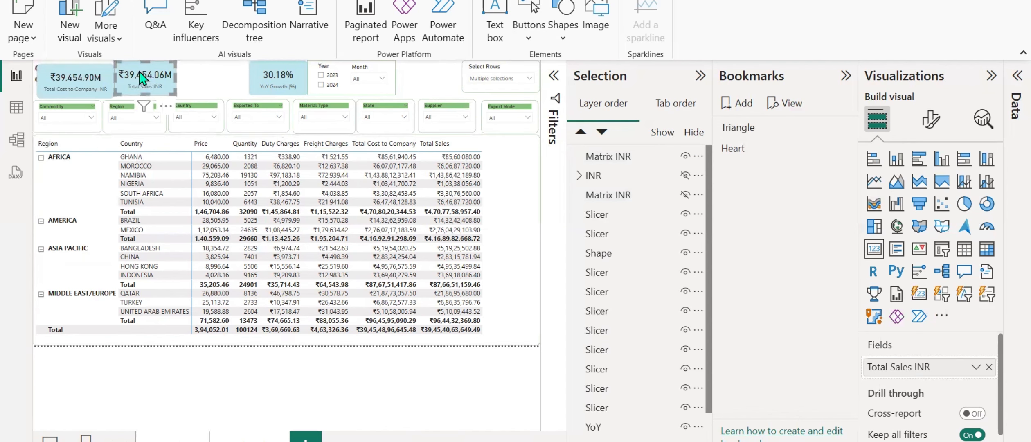
drag(162, 78, 209, 73)
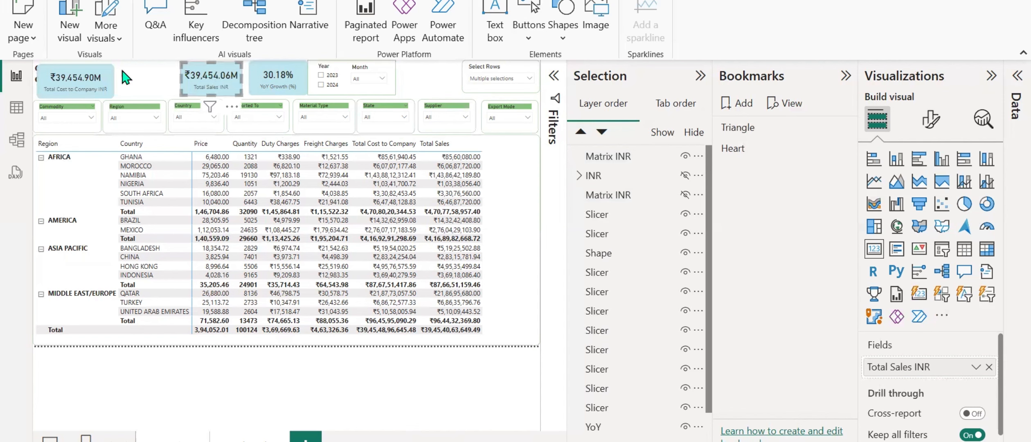
click(84, 75)
drag(84, 76, 128, 69)
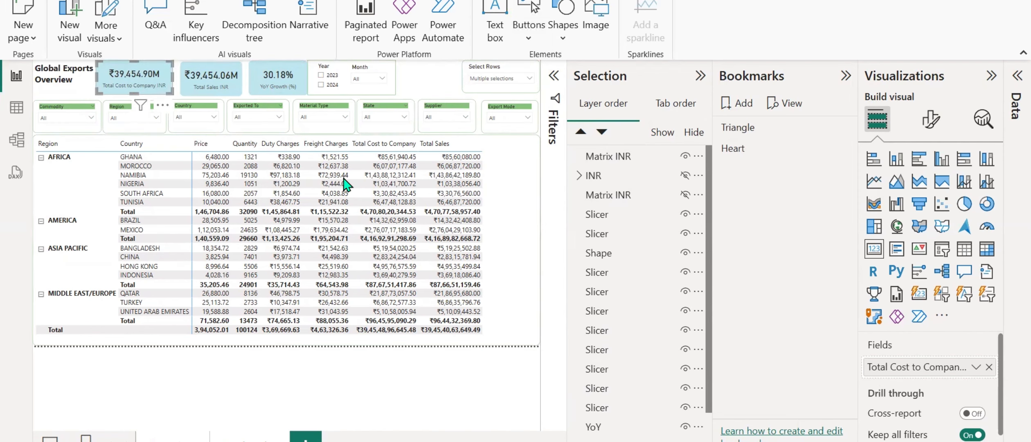
Replace the pasted Total Cost to Company card's field with the Total Cost to Company USD measure.
click(1014, 88)
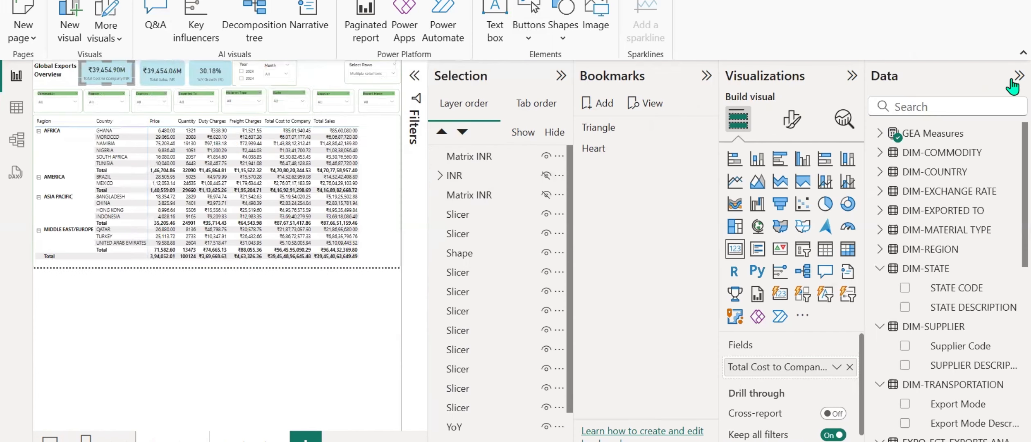
click(849, 367)
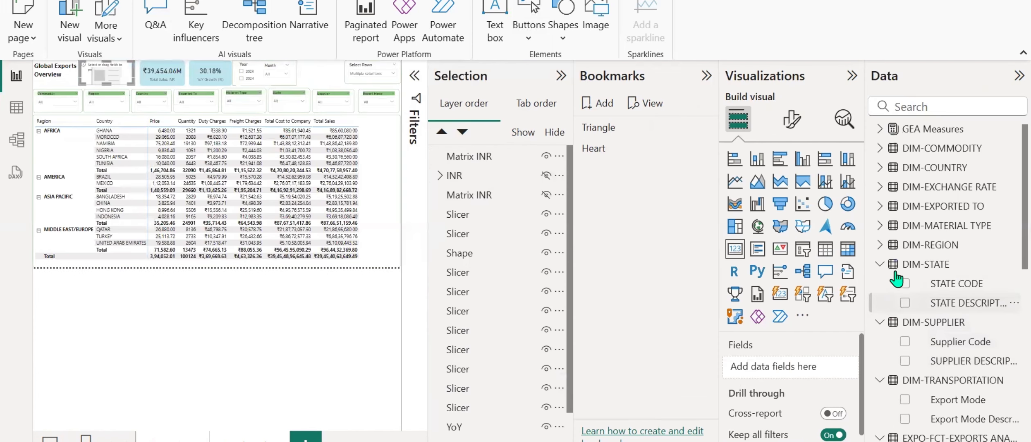
click(878, 133)
scroll(941, 287, down, 8)
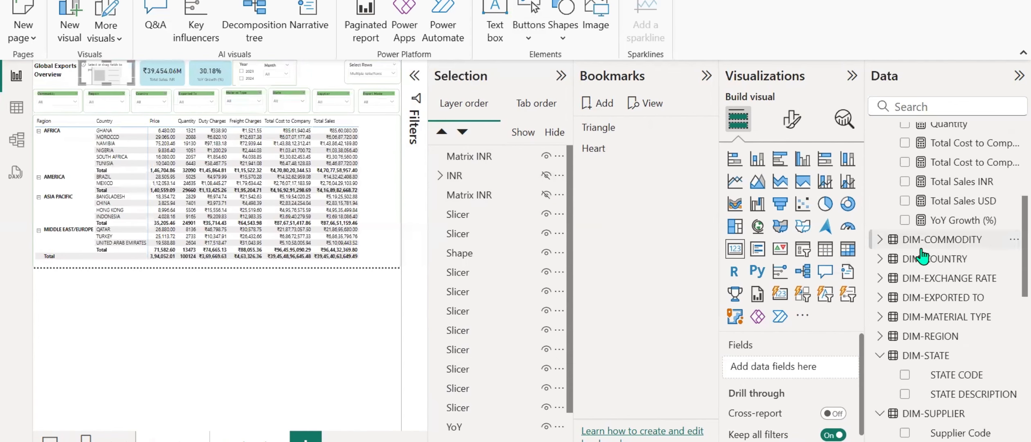
scroll(948, 249, up, 3)
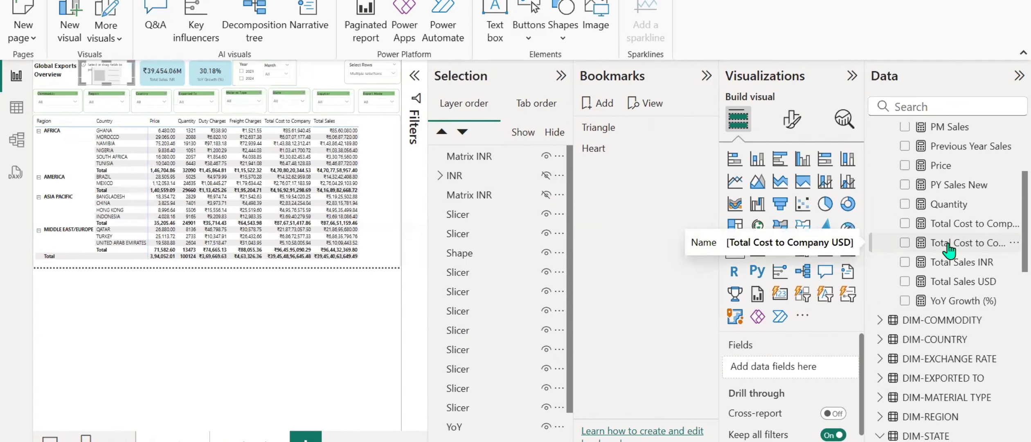
click(905, 242)
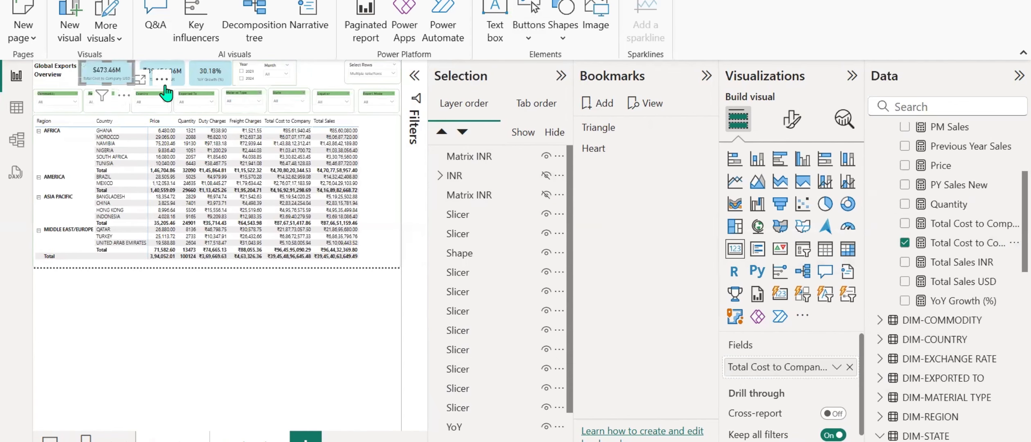
Replace the pasted Total Sales card's field with the Total Sales USD measure.
click(157, 79)
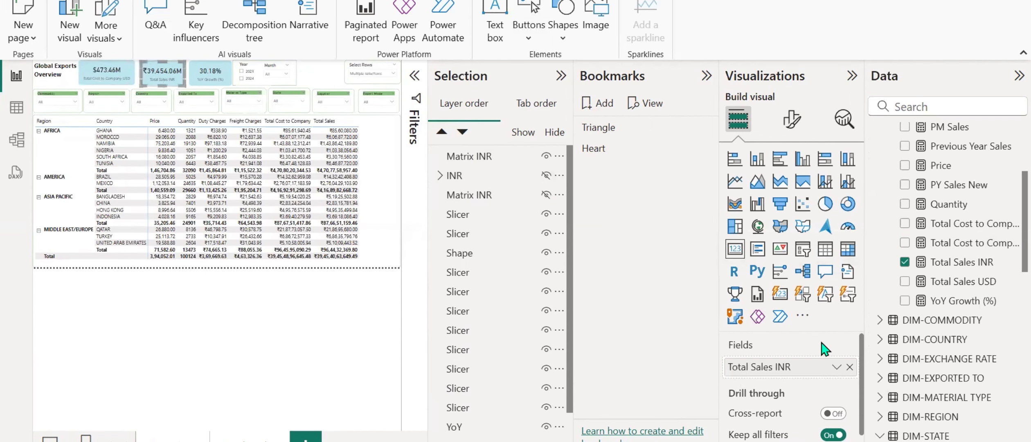
click(850, 367)
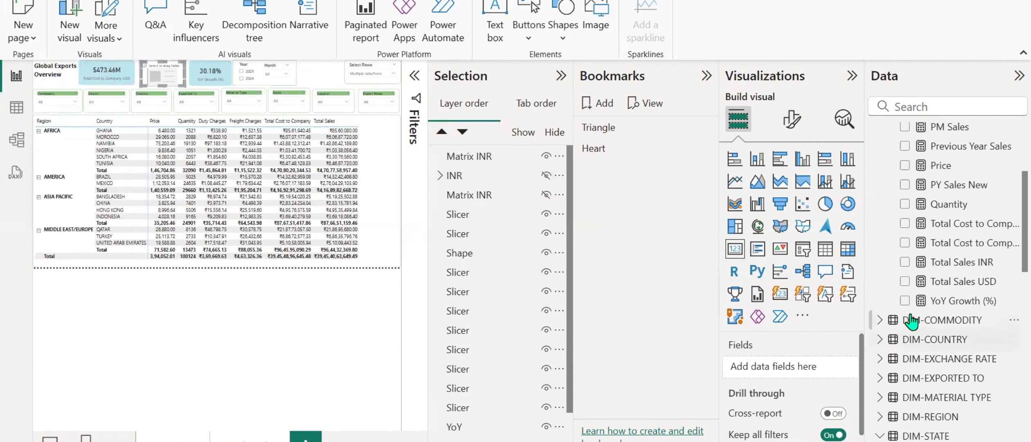
click(903, 282)
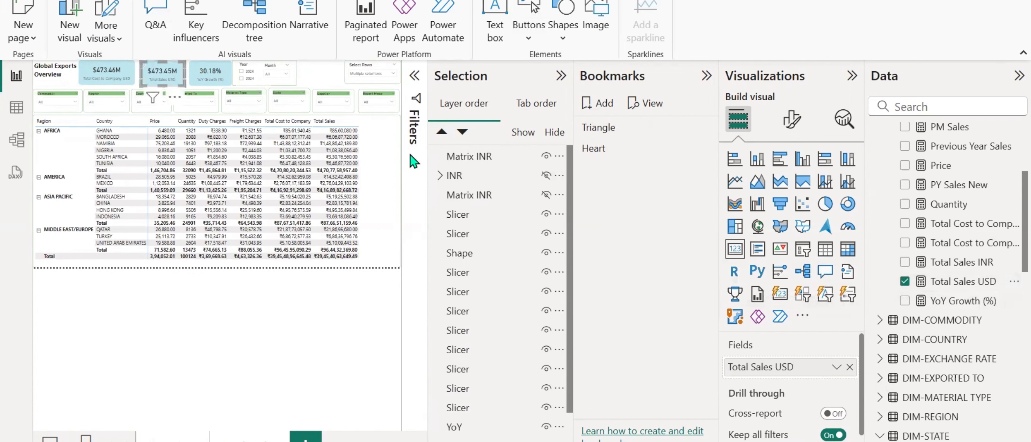
Replace the pasted matrix's Duty Charges and Freight Charges values with the Duty Charges USD and Freight Charges USD measures.
click(385, 134)
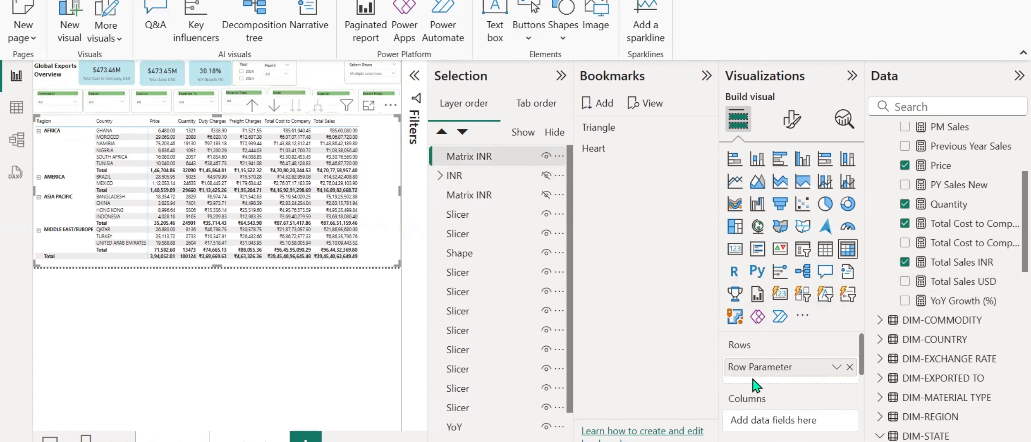
scroll(755, 386, down, 3)
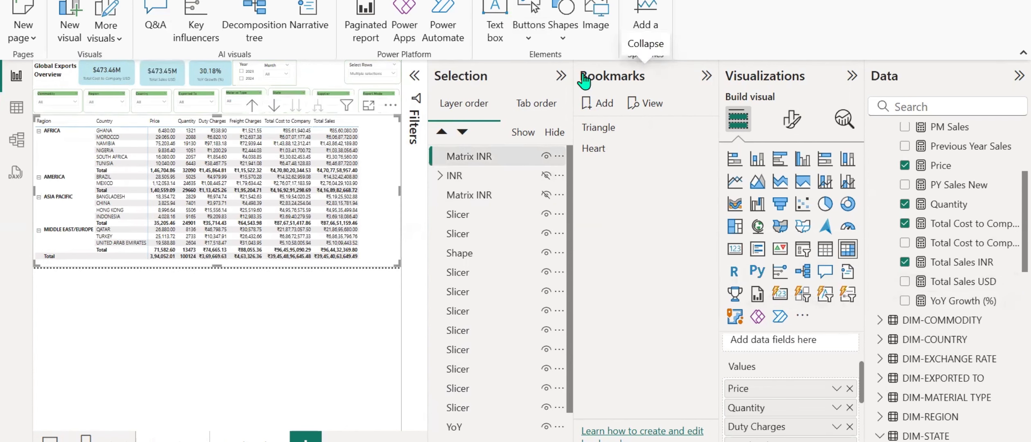
click(561, 76)
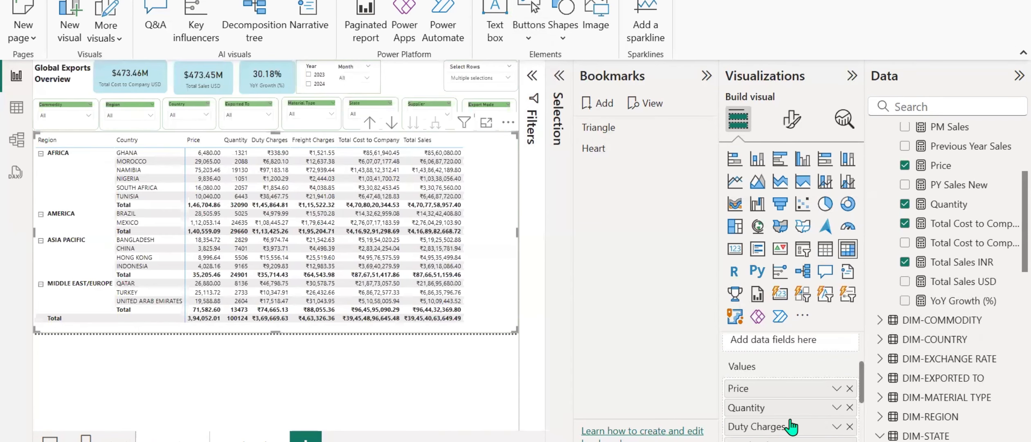
scroll(812, 422, down, 3)
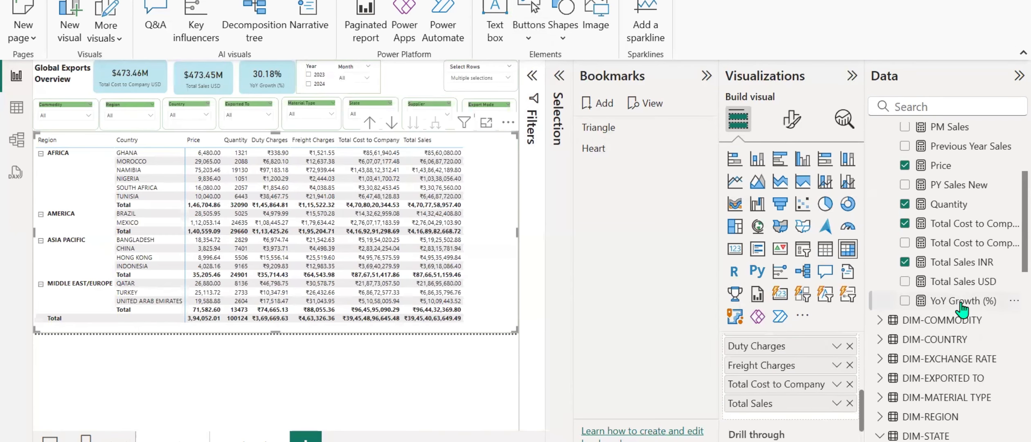
scroll(957, 335, up, 4)
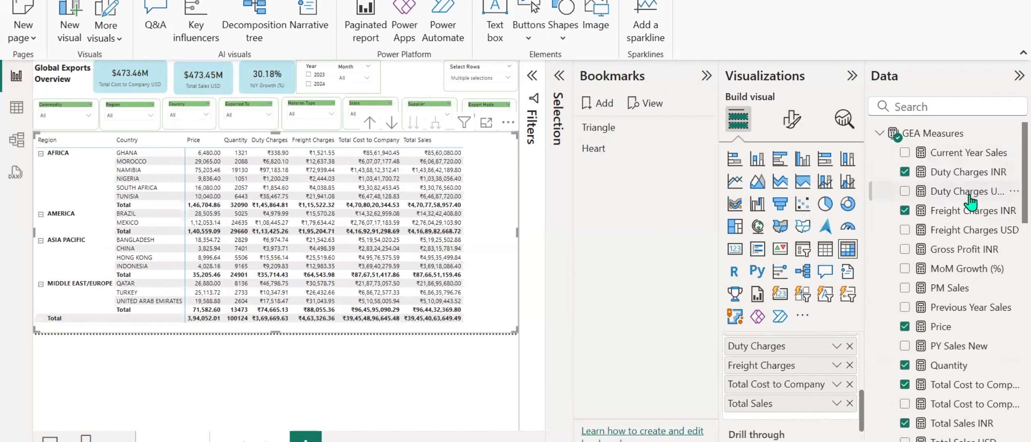
drag(967, 192, 822, 369)
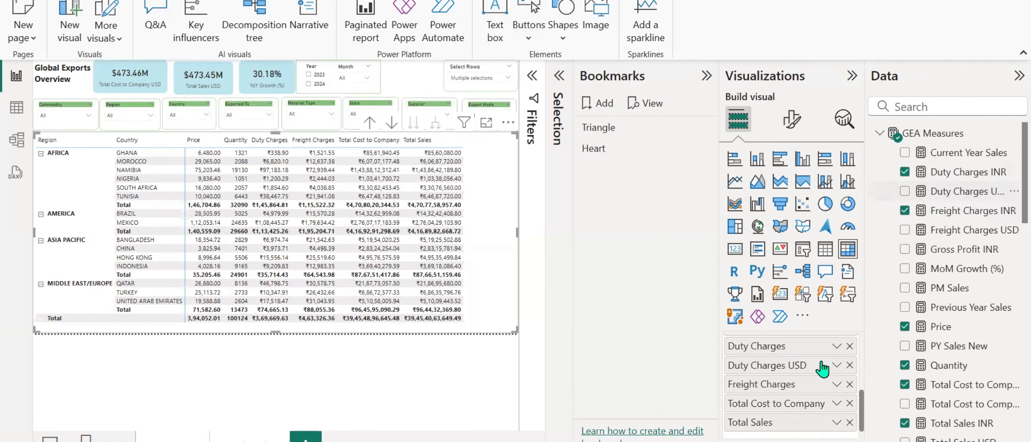
click(849, 345)
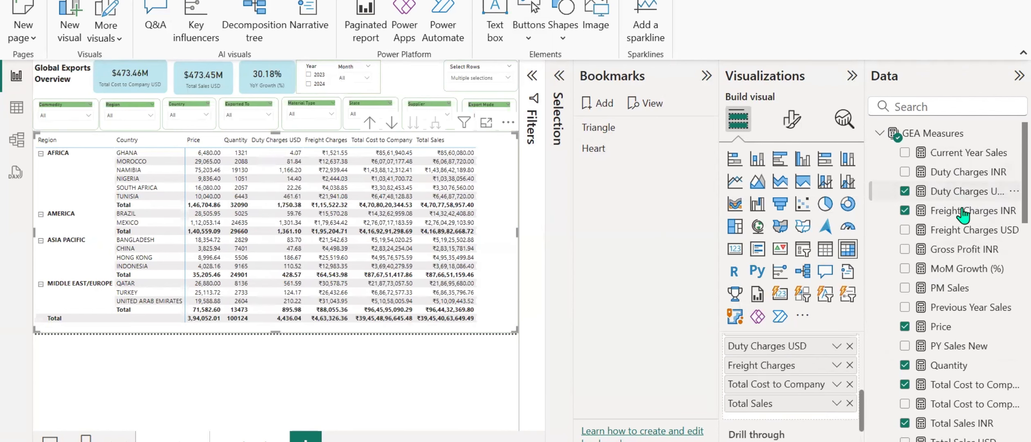
drag(961, 230, 824, 370)
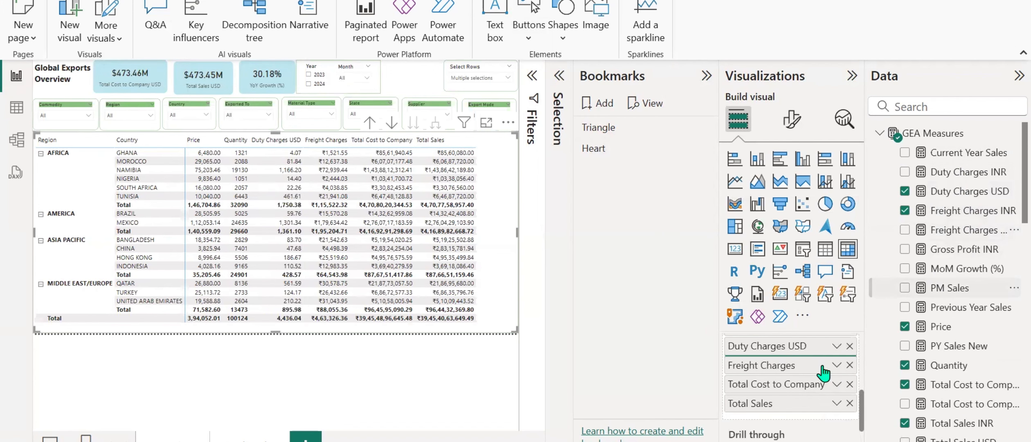
click(849, 385)
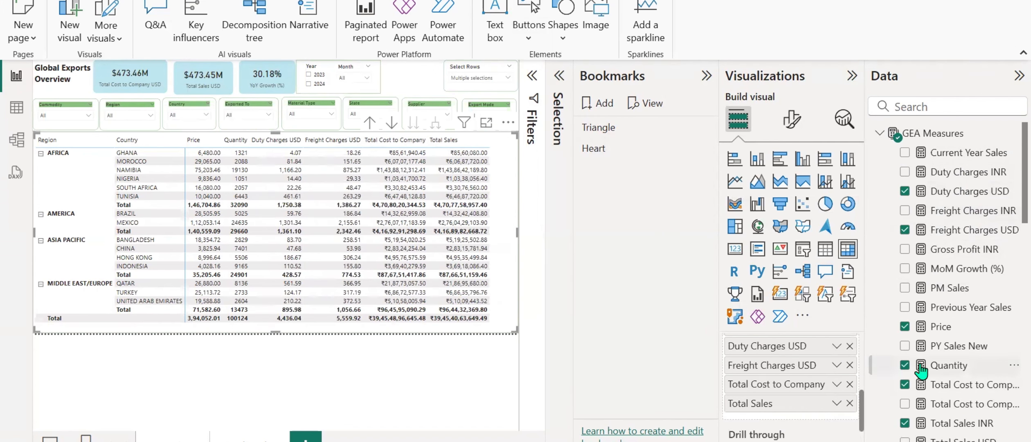
Replace the matrix's Total Cost to Company and Total Sales values with the Total Cost to Company USD and Total Sales USD measures.
scroll(920, 370, down, 4)
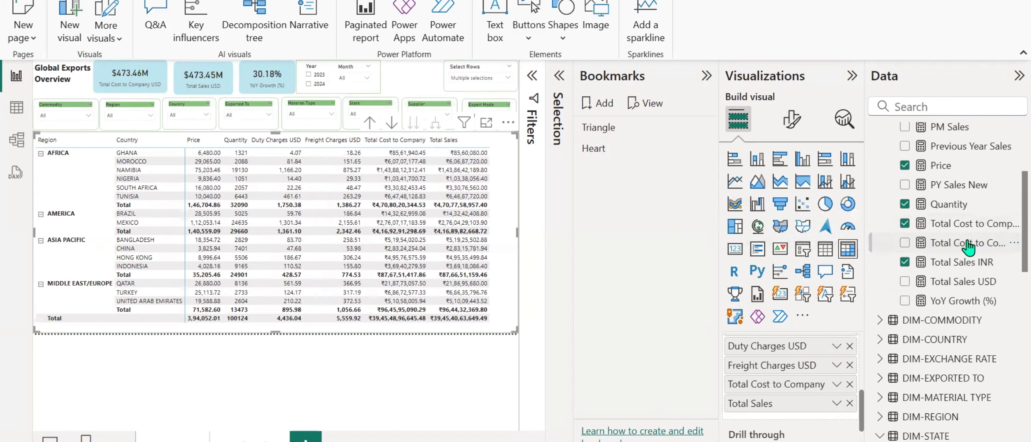
drag(968, 246, 806, 404)
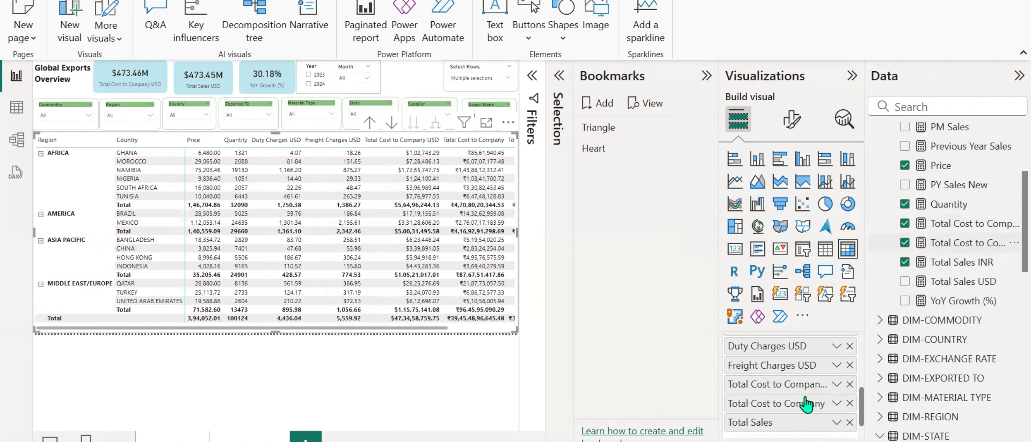
click(850, 409)
drag(957, 282, 831, 418)
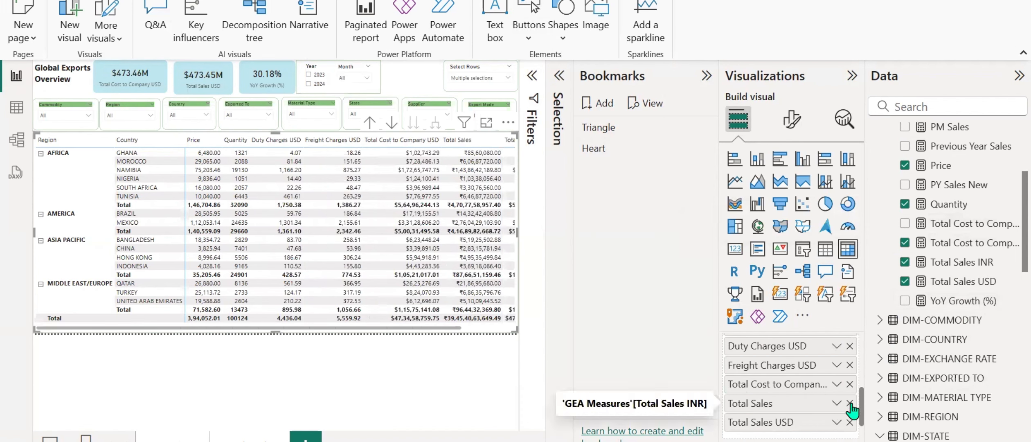
click(849, 403)
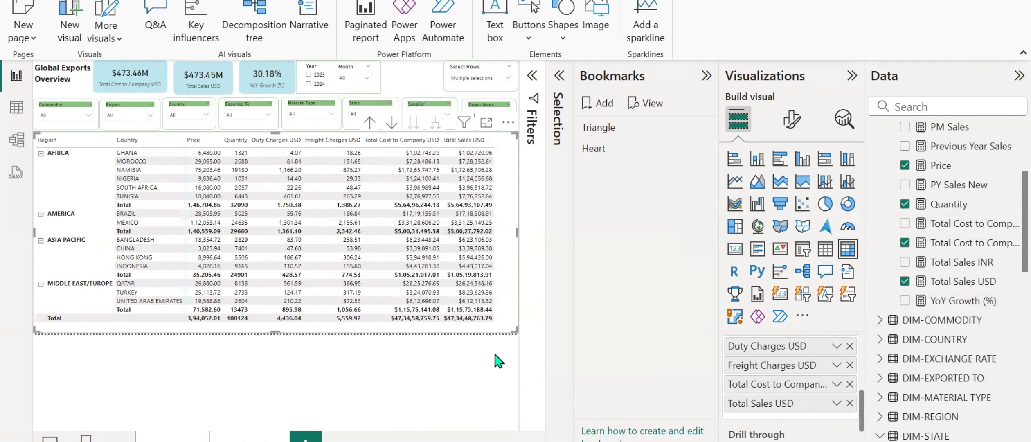
Rename the pasted, visible matrix's layer as Matrix USD.
click(559, 76)
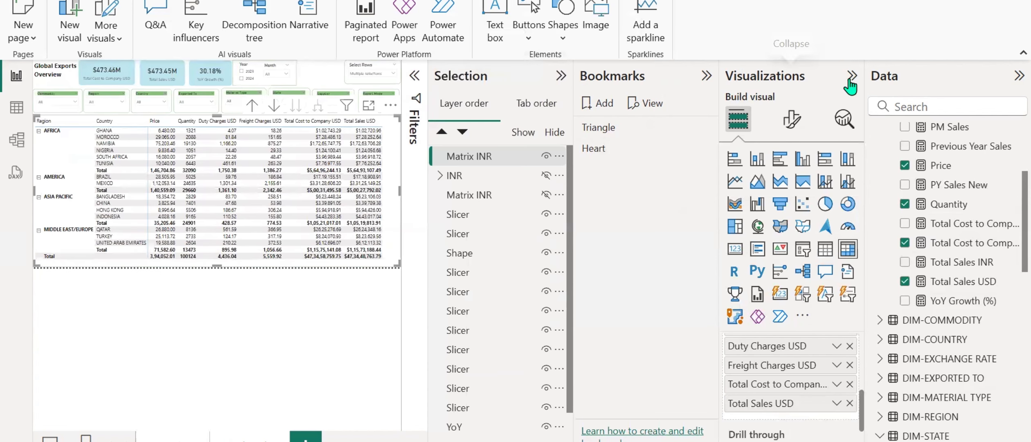
click(1018, 76)
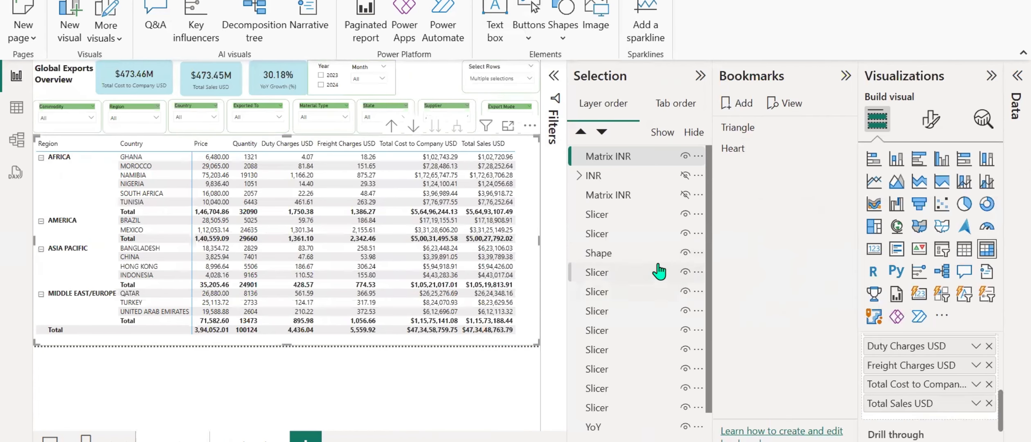
click(610, 160)
double_click(620, 158)
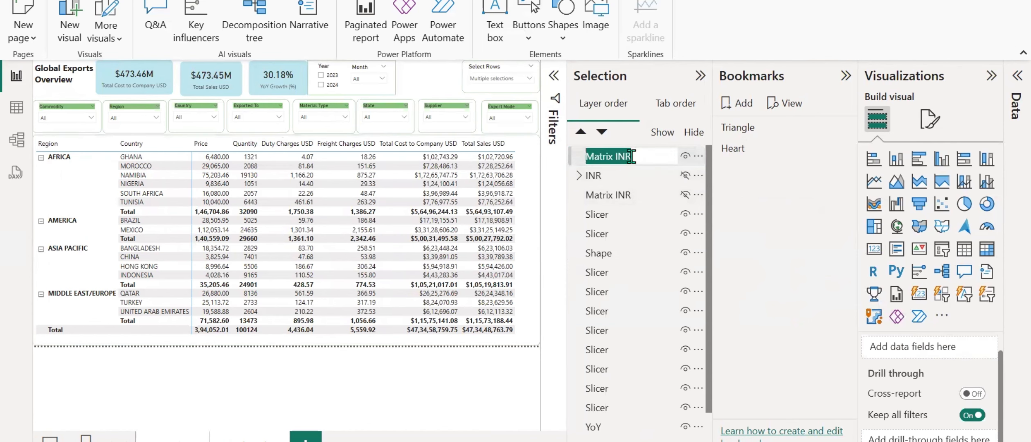
click(631, 156)
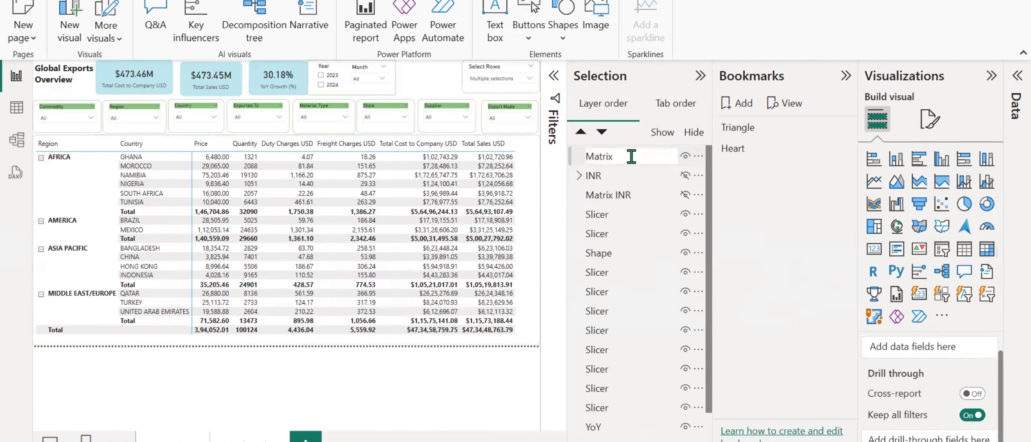
key(Return)
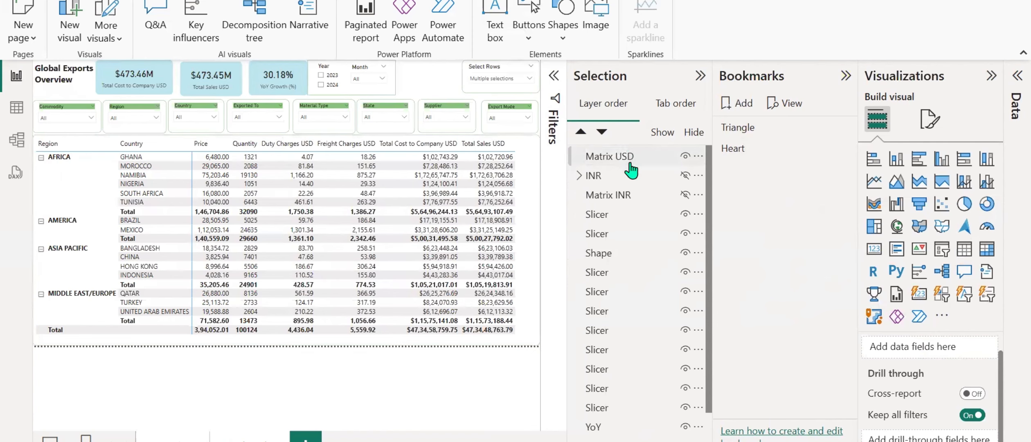
Rename the layers of the two pasted cards as Total CTC USD and Total Sales USD.
scroll(592, 200, down, 1)
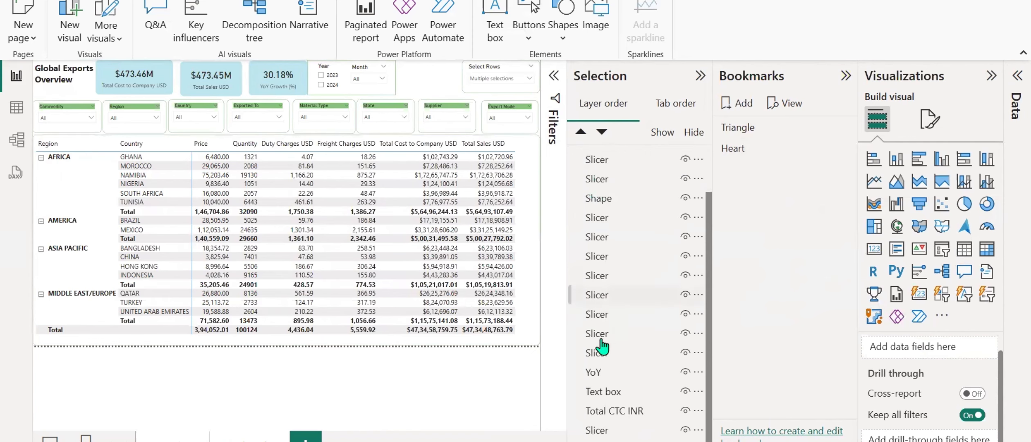
click(615, 417)
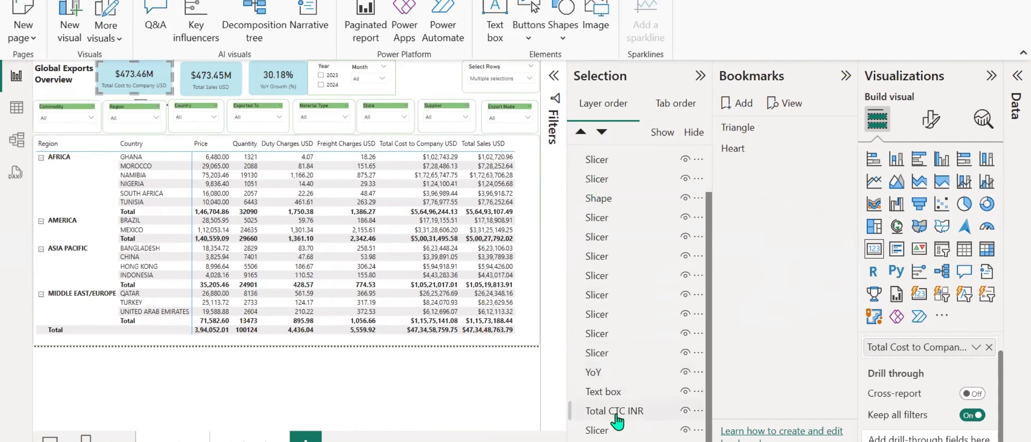
double_click(615, 416)
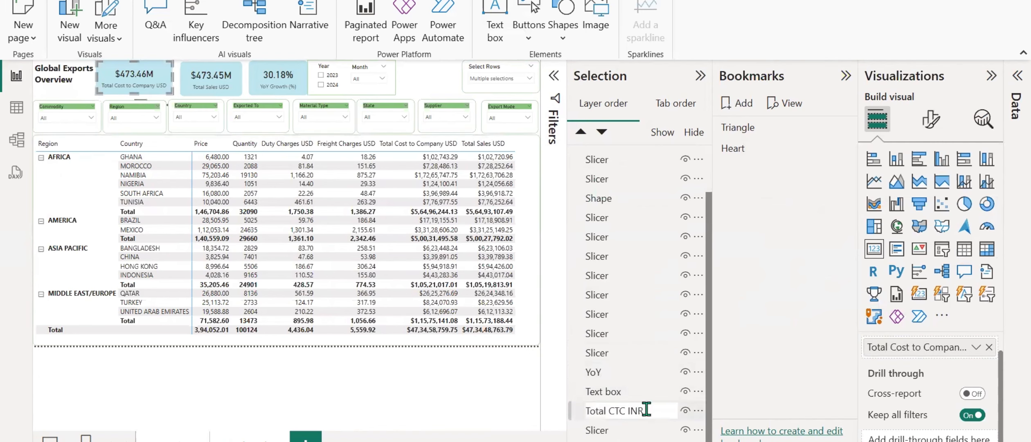
key(Return)
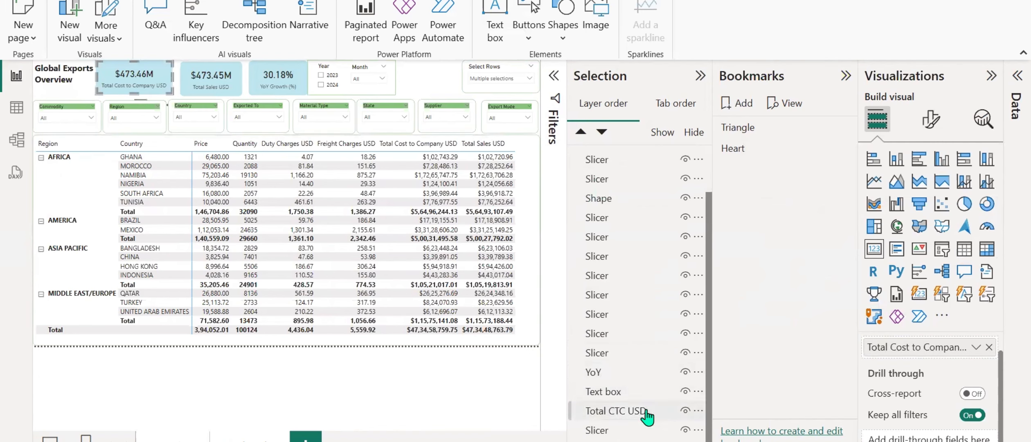
click(646, 441)
double_click(647, 441)
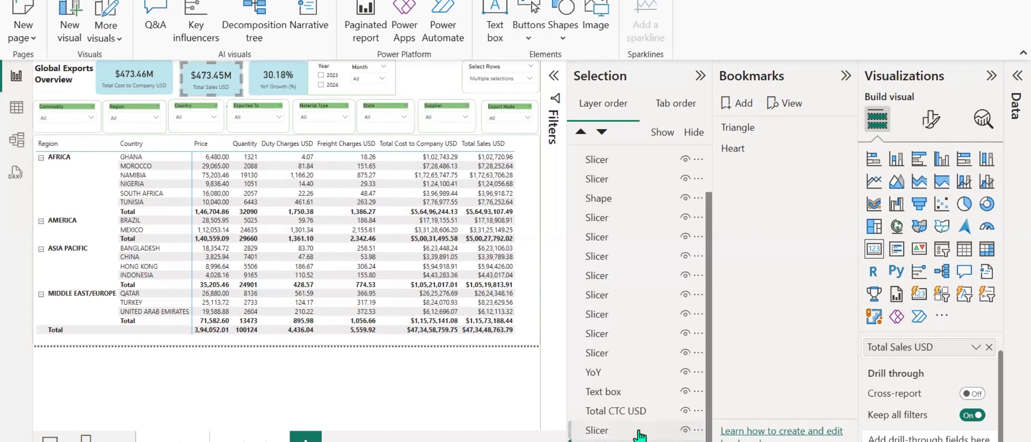
Reorder the layers so Total CTC USD, Total Sales USD and Matrix USD sit in that order directly below Matrix INR.
drag(616, 412, 610, 180)
drag(620, 436, 621, 197)
scroll(617, 352, up, 3)
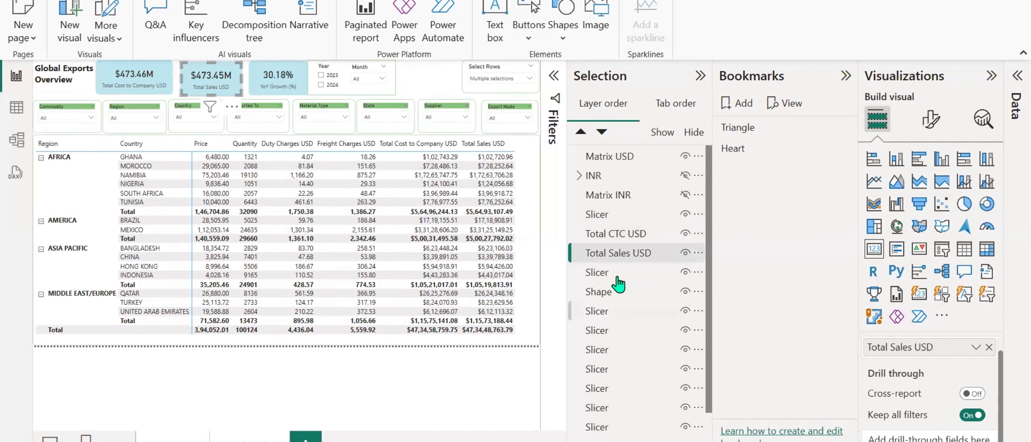
drag(619, 238, 628, 255)
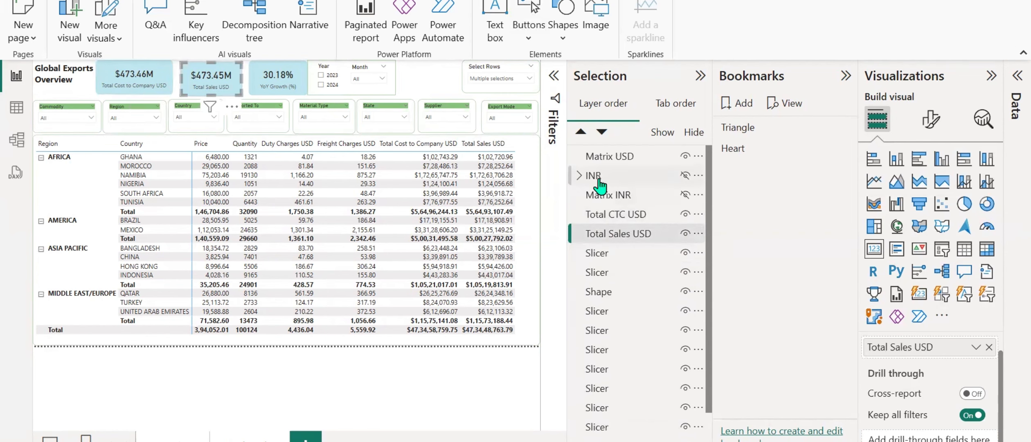
drag(609, 168, 612, 236)
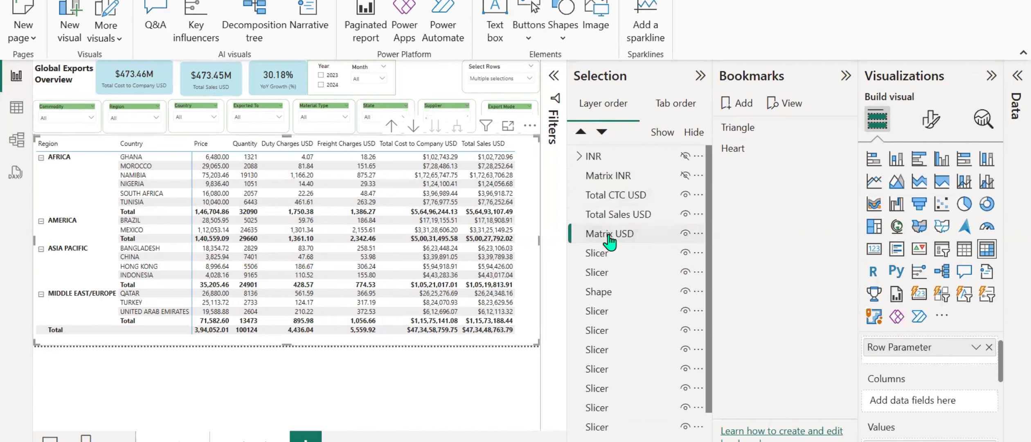
Group the Total CTC USD and Total Sales USD cards, name the group USD, and place it between Matrix INR and Matrix USD.
click(612, 200)
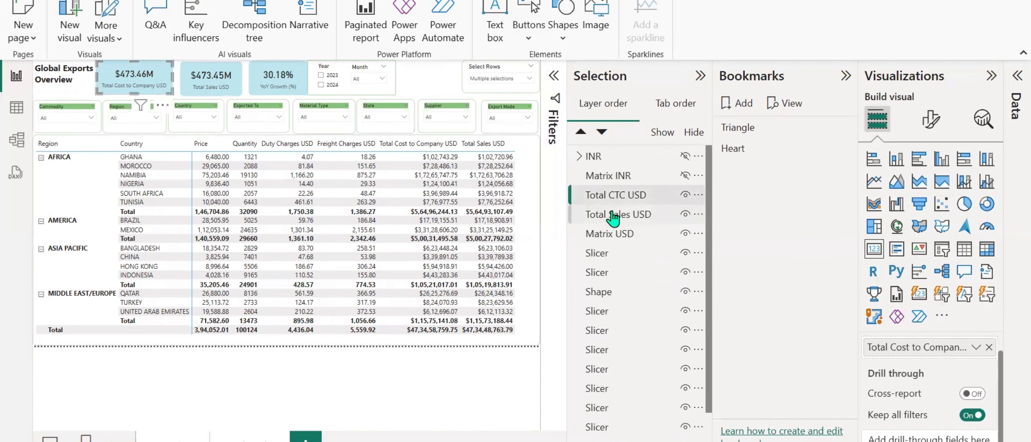
ctrl+click(612, 214)
right_click(612, 205)
mouse_move(654, 213)
click(761, 212)
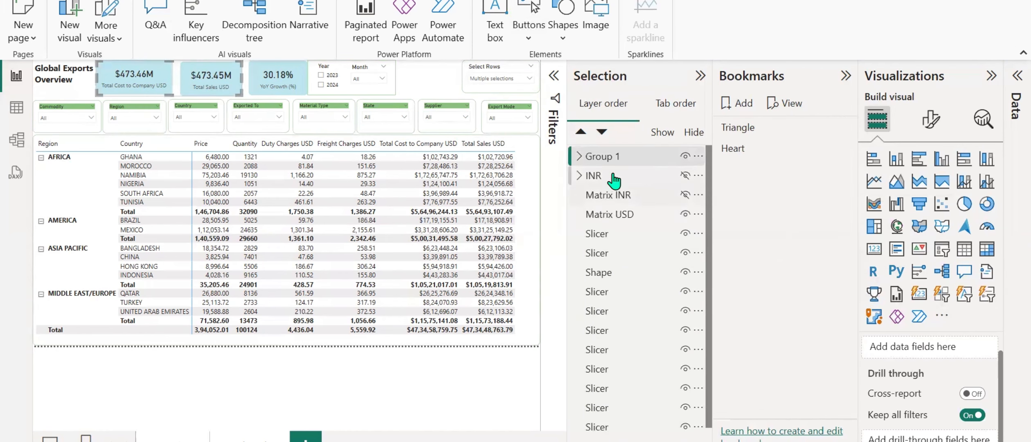
double_click(609, 159)
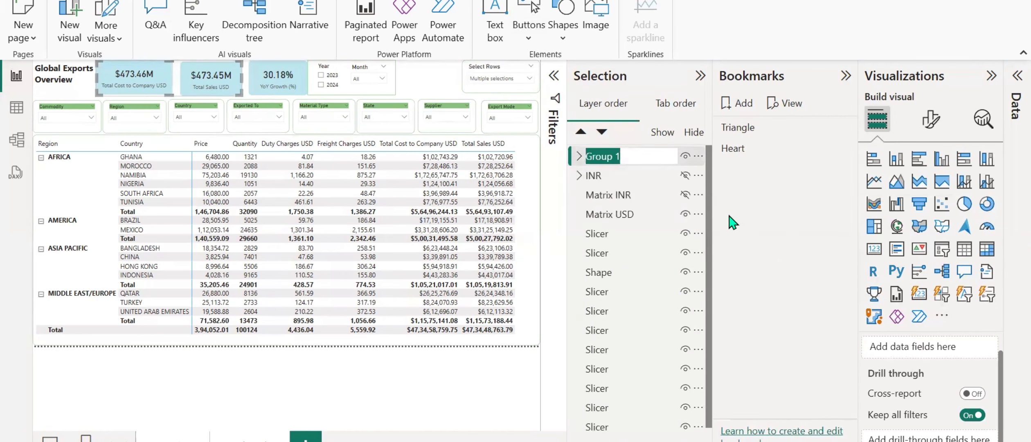
text(USD)
key(Return)
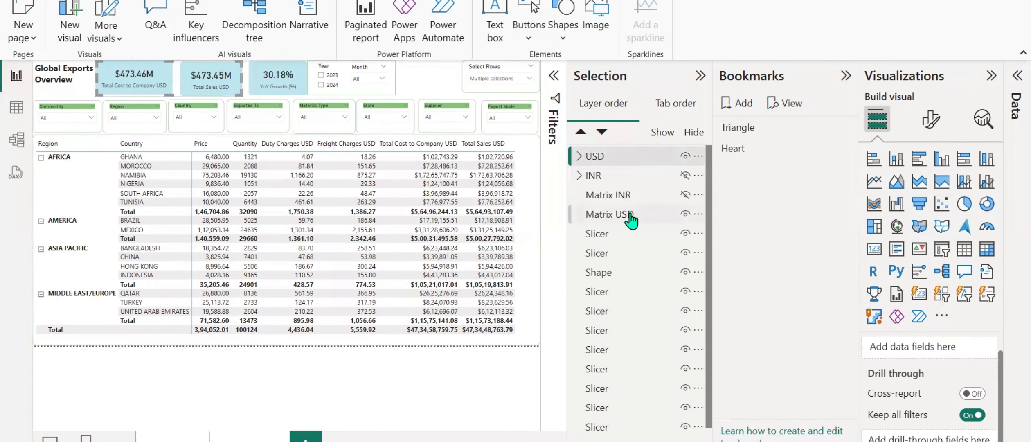
drag(608, 219, 592, 204)
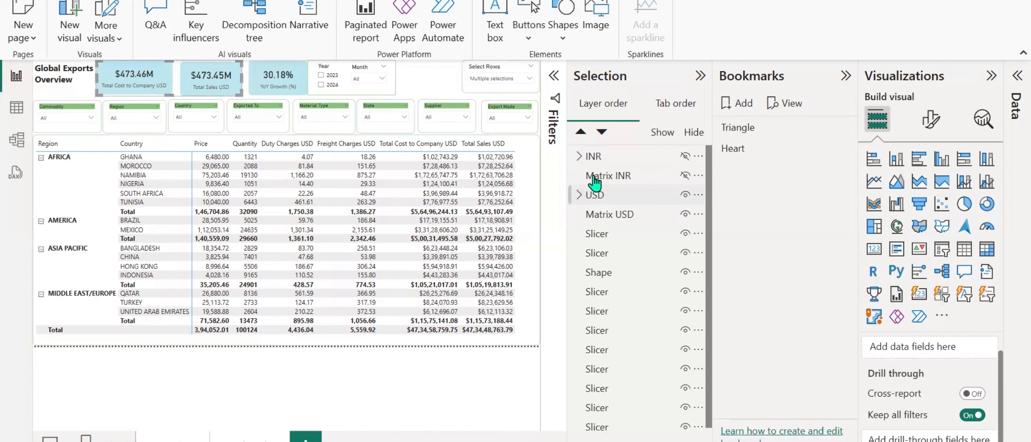
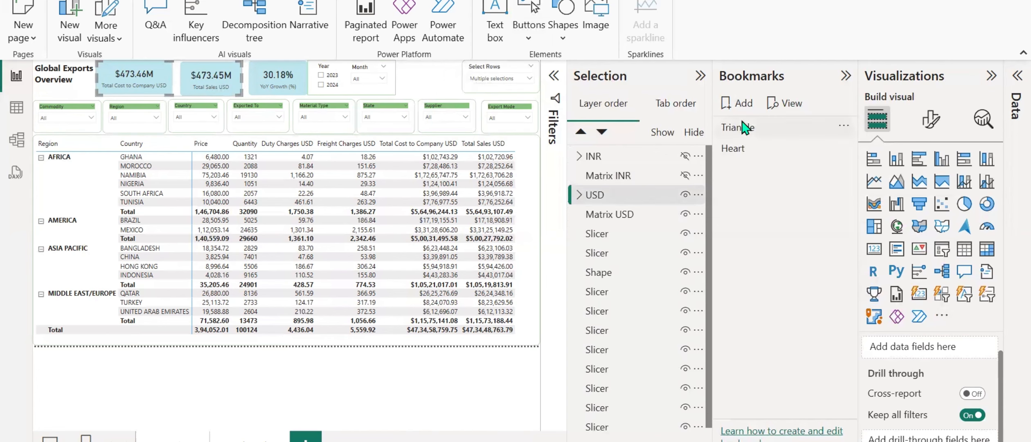
Add a bookmark for the current report view and name it INR.
click(742, 106)
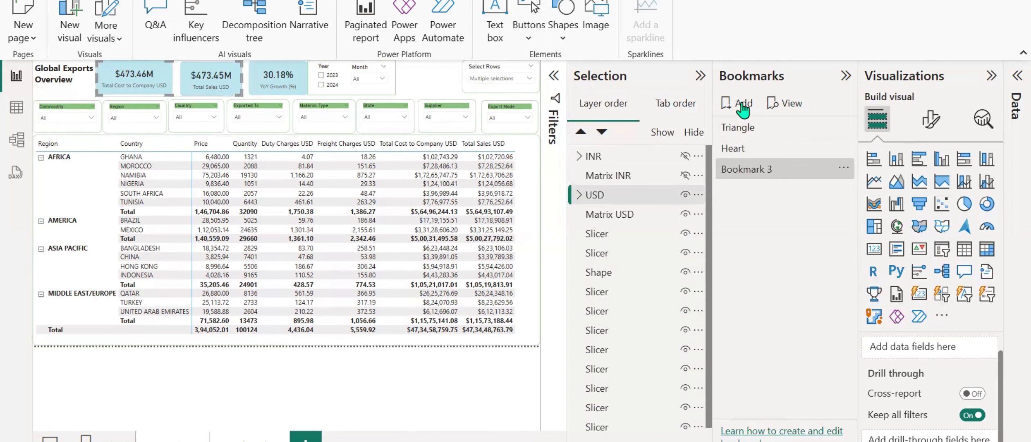
double_click(743, 170)
key(ctrl+a)
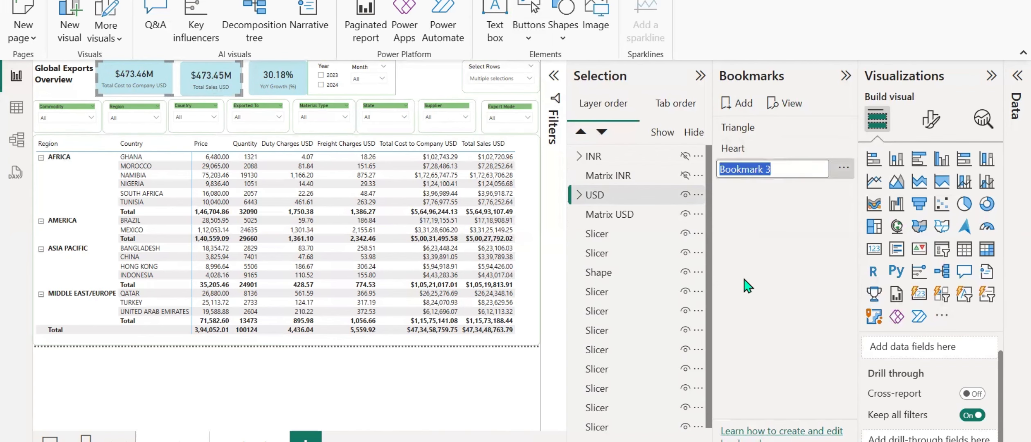
key(BackSpace)
text(INR)
key(Return)
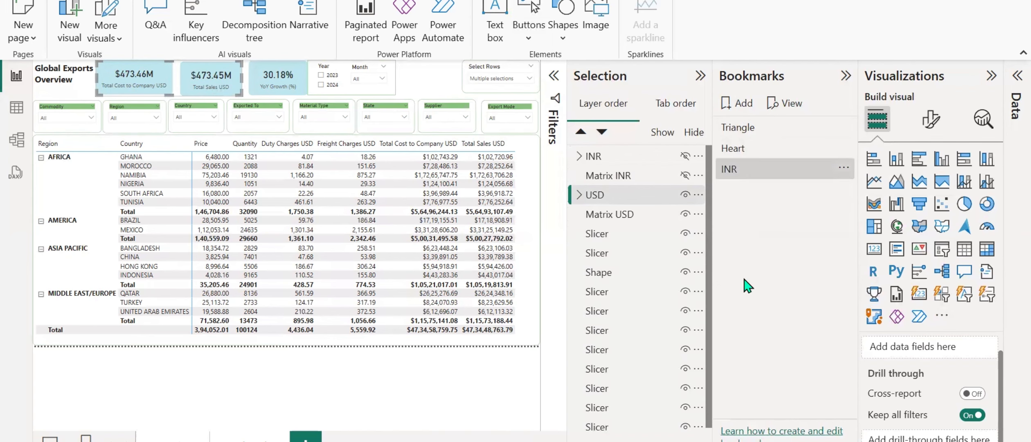
Add another bookmark named USD and update it with the current view of the USD visuals.
click(741, 102)
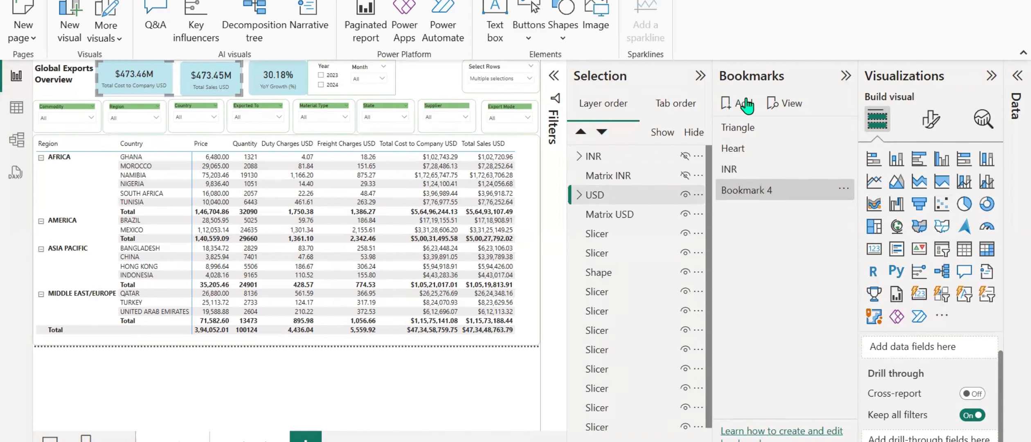
double_click(747, 193)
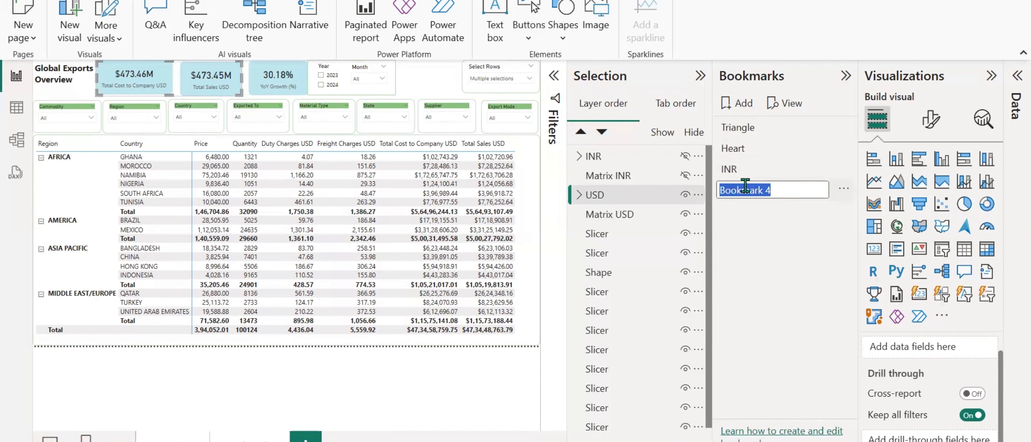
text(USD)
key(Return)
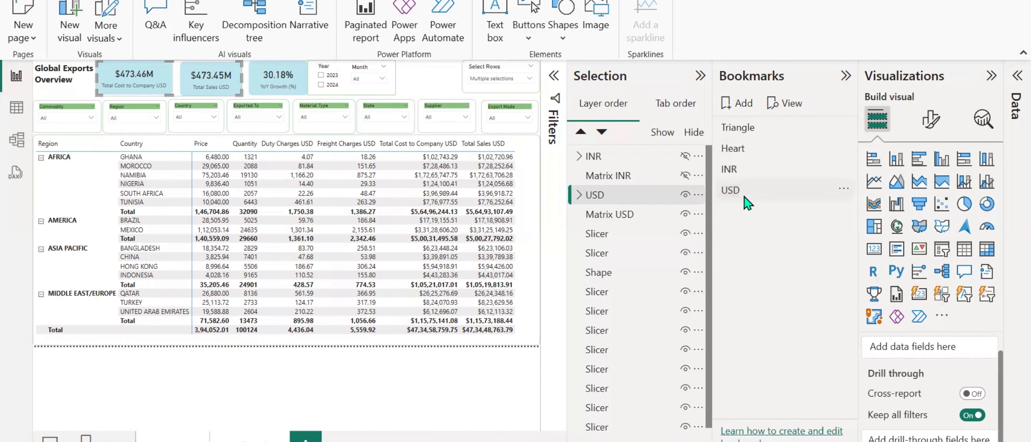
click(843, 189)
click(853, 204)
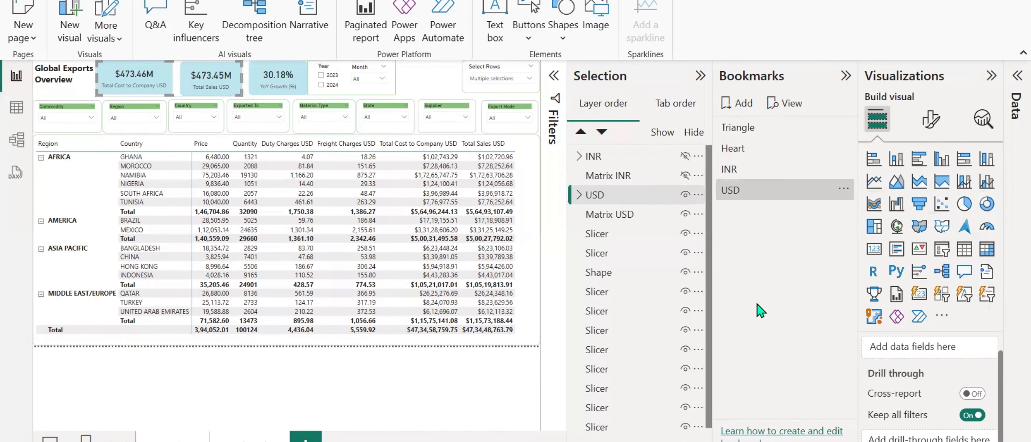
Hide the USD group and Matrix USD, show the INR group and Matrix INR, and update the INR bookmark with this view.
click(684, 195)
click(686, 215)
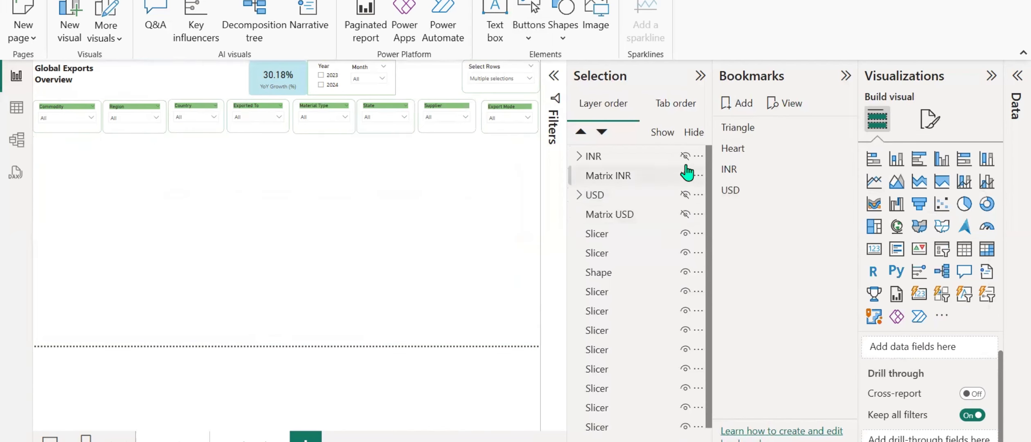
click(684, 156)
click(685, 175)
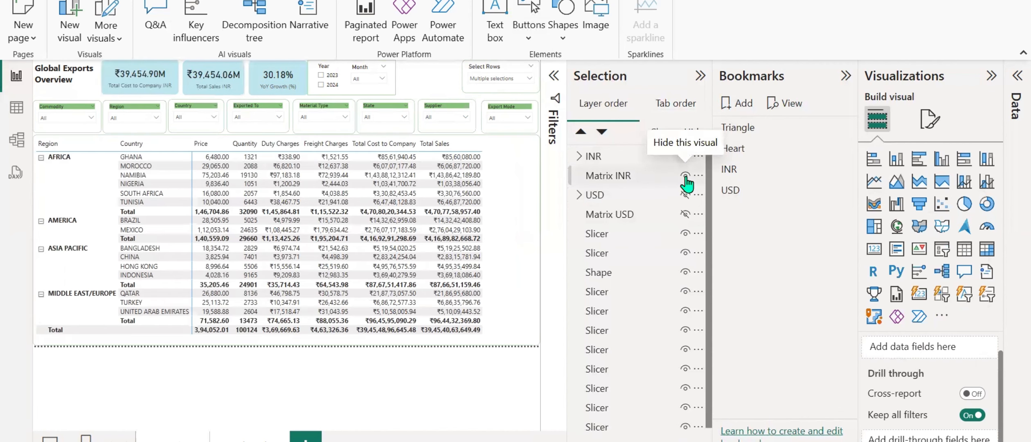
click(844, 168)
click(875, 179)
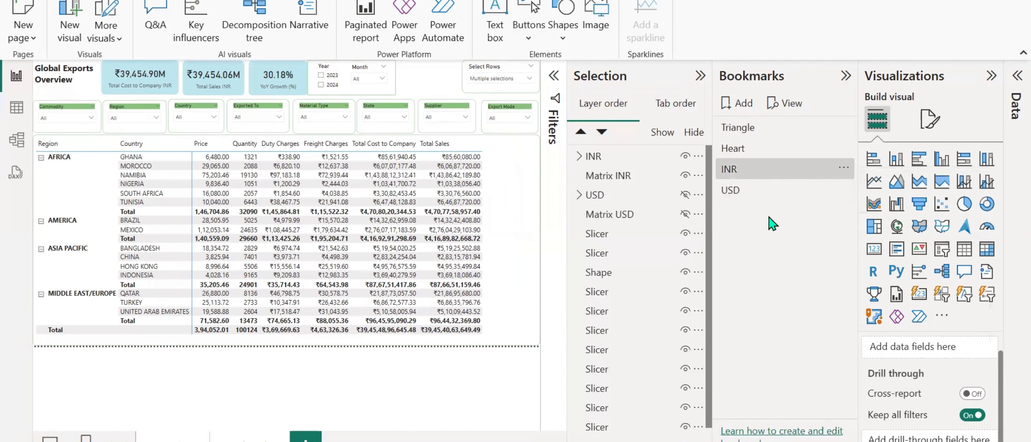
Hide the INR visuals, show the USD group and Matrix USD, and update the USD bookmark with this view.
click(684, 156)
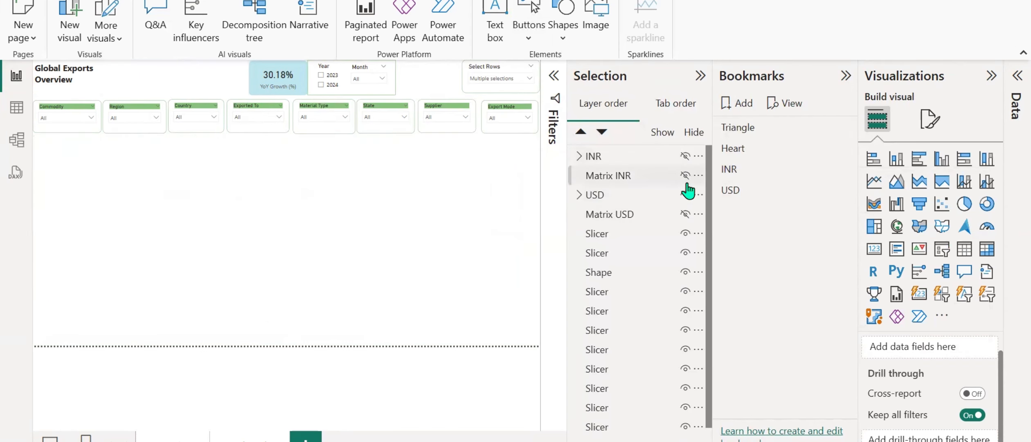
click(684, 194)
click(685, 214)
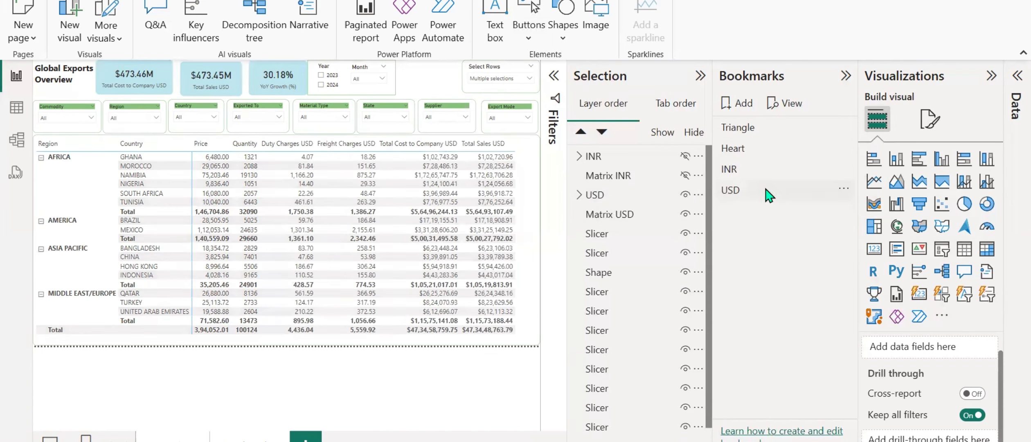
click(842, 189)
click(883, 198)
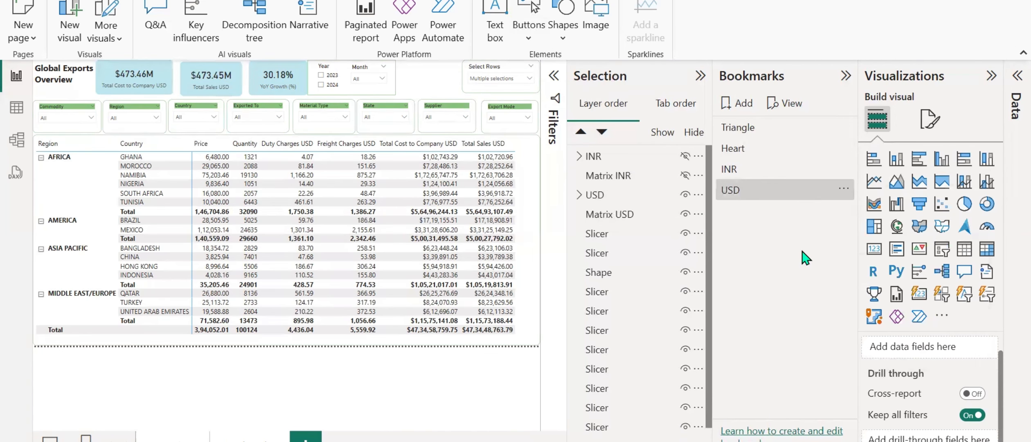
Test the INR and USD bookmarks by switching between them, ending on the USD view.
click(732, 169)
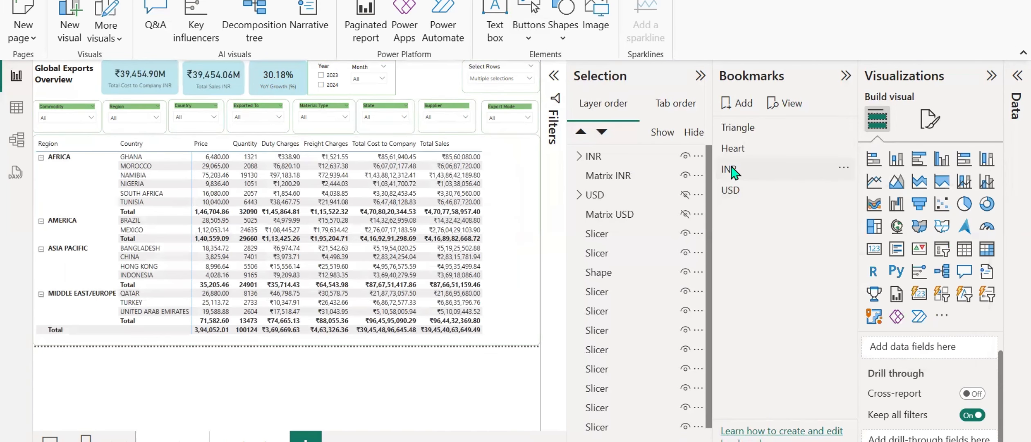
click(736, 197)
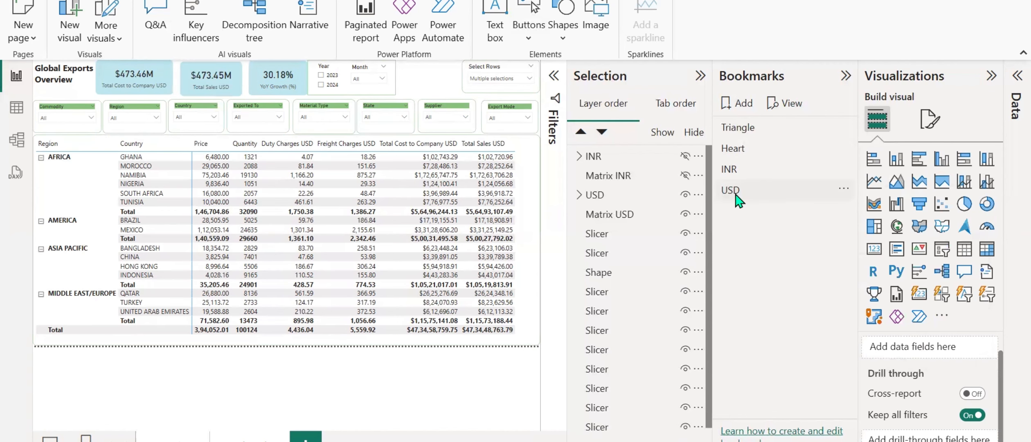
click(733, 169)
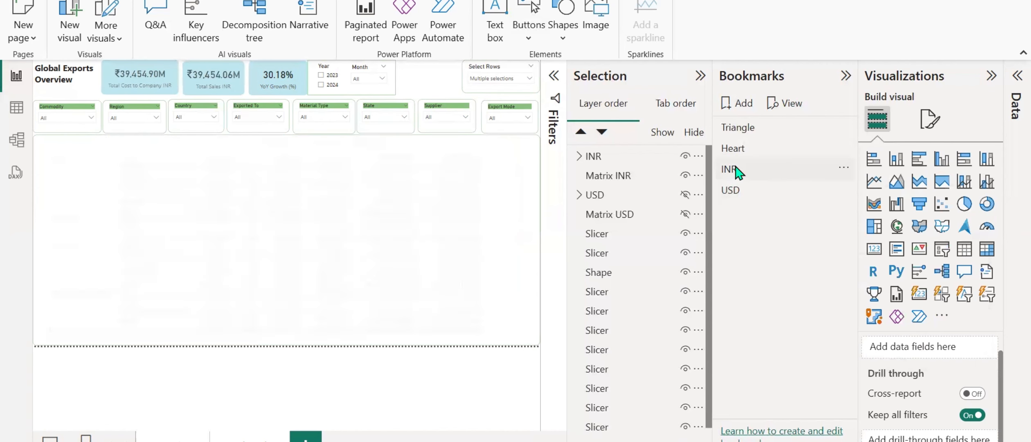
click(737, 199)
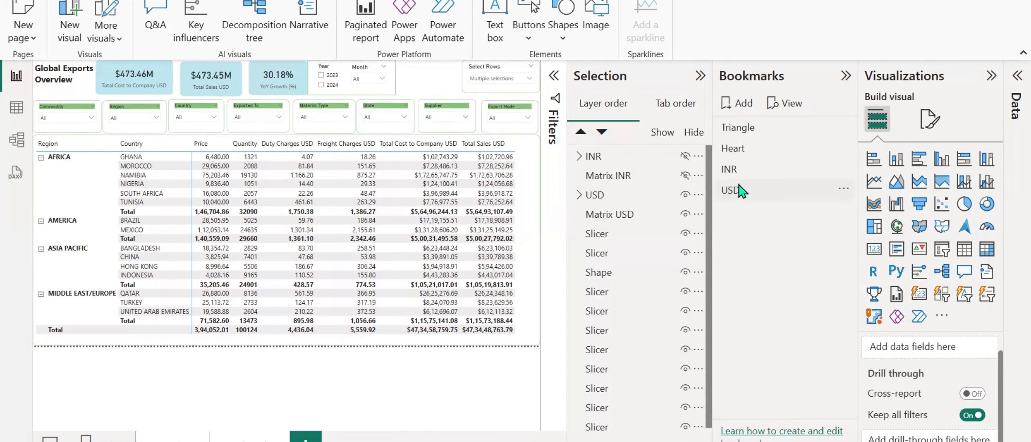
click(740, 190)
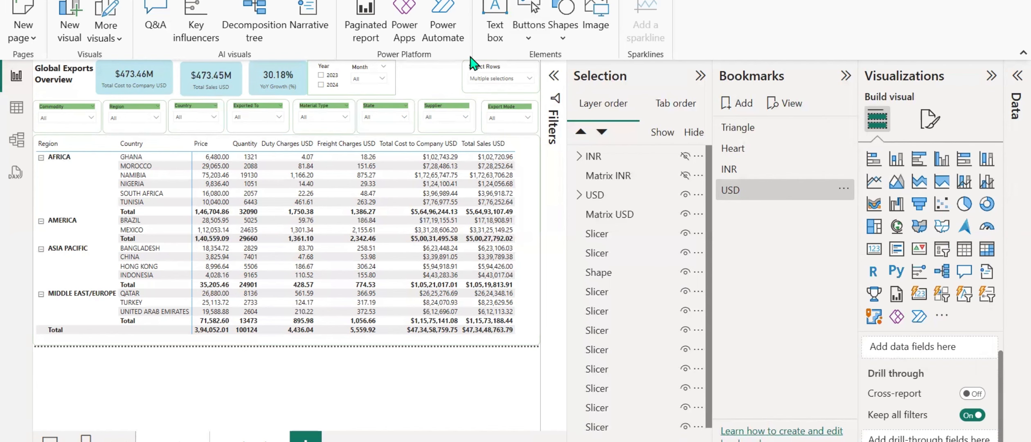
Insert a blank button and place it between the Month slicer and the Select Rows slicer.
click(537, 38)
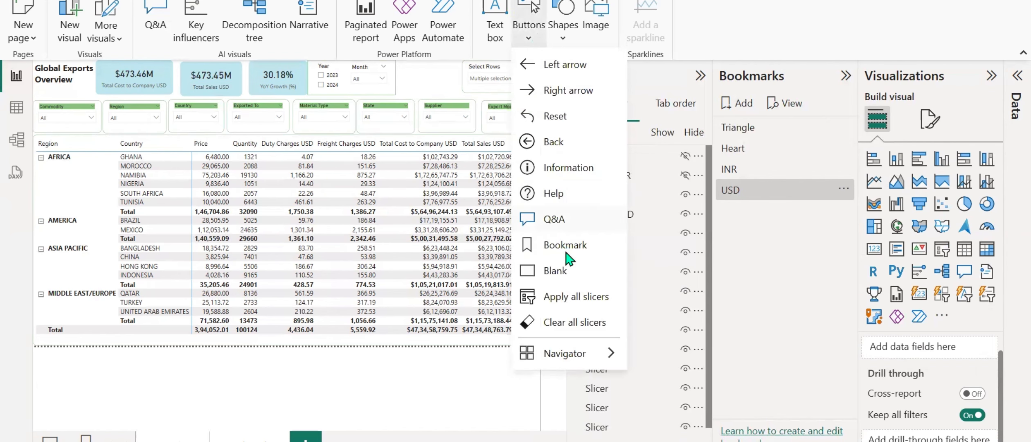
click(565, 272)
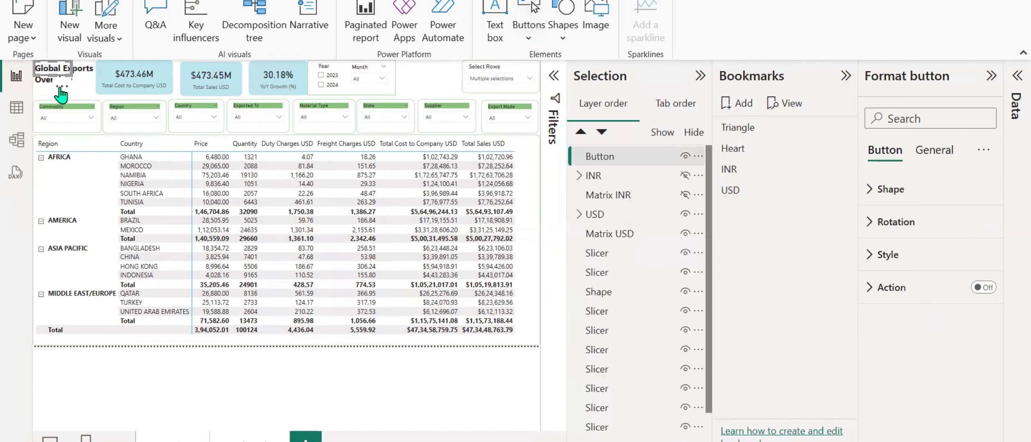
drag(61, 88, 434, 97)
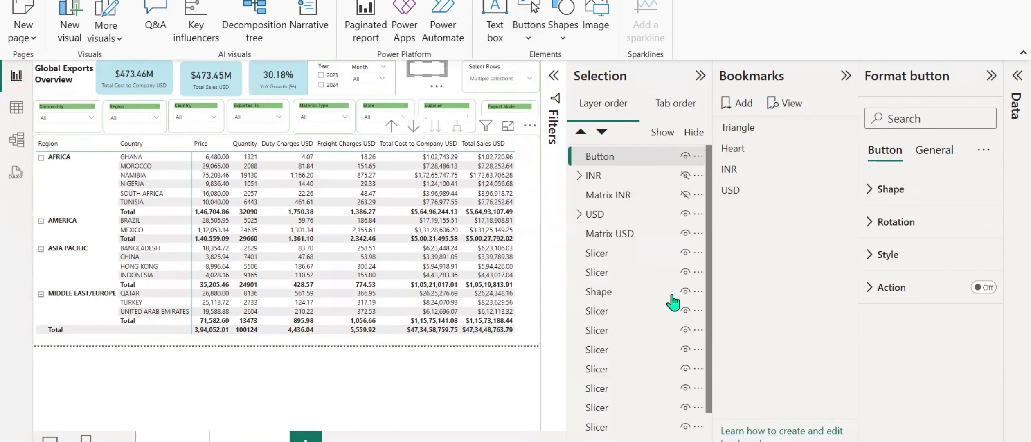
Turn on the blank button's text in its default state and set it to INR.
click(869, 254)
click(976, 374)
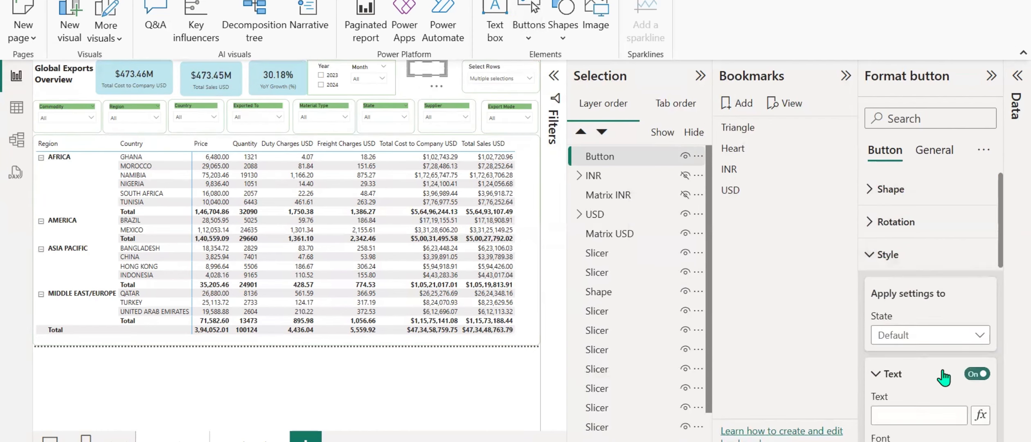
scroll(976, 368, down, 2)
click(935, 332)
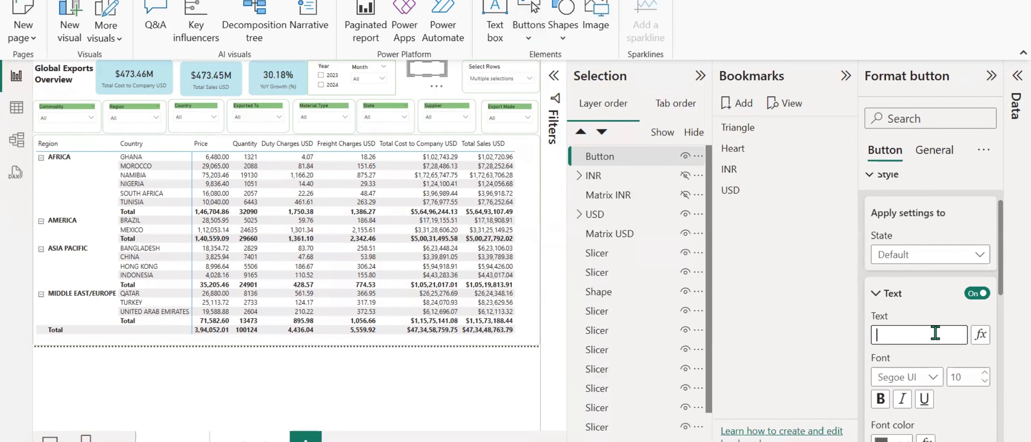
key(Caps_Lock)
text(INR)
scroll(875, 339, down, 2)
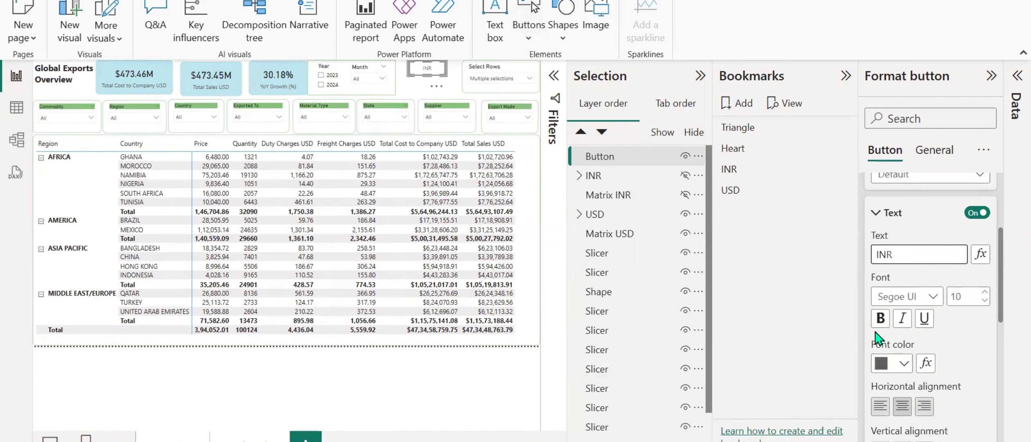
scroll(875, 328, up, 4)
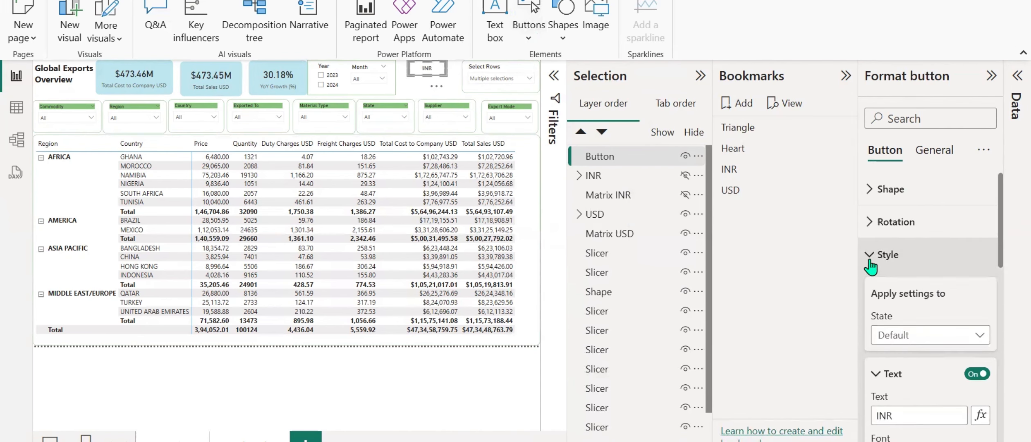
click(870, 266)
Enable the button's action, set its type to Bookmark and choose the INR bookmark as the target.
click(875, 287)
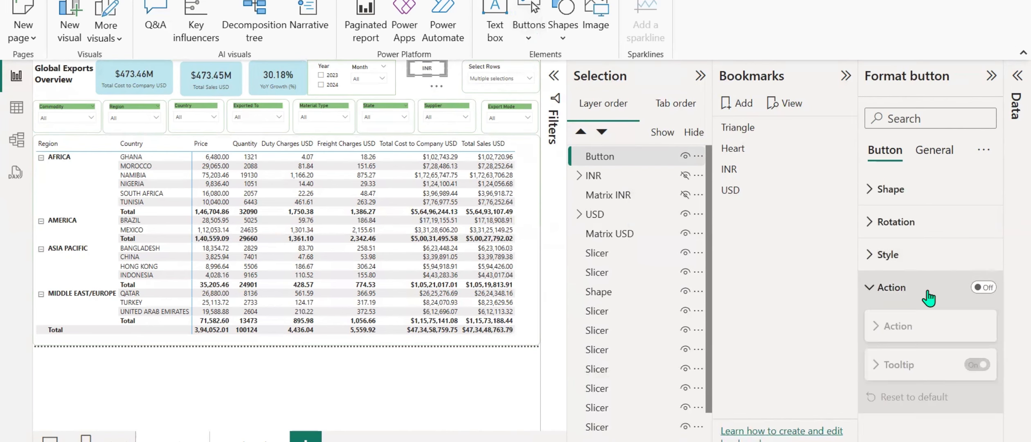
click(983, 287)
click(892, 326)
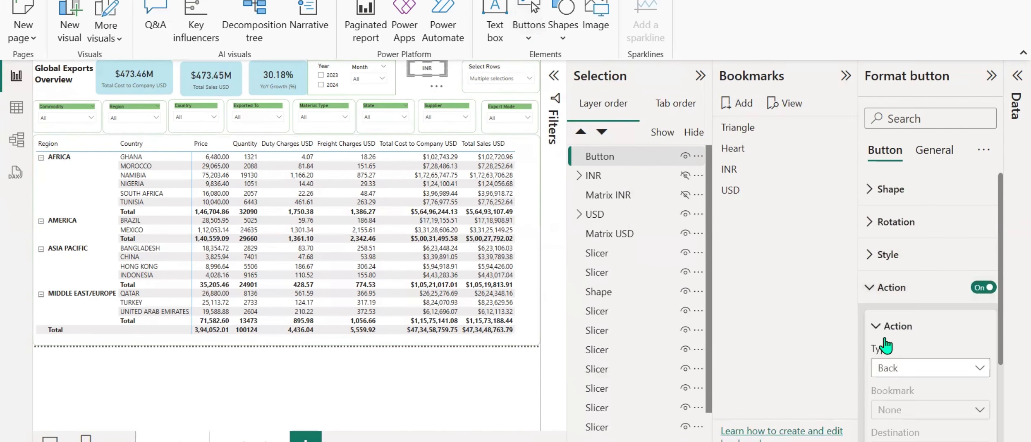
click(889, 368)
click(900, 232)
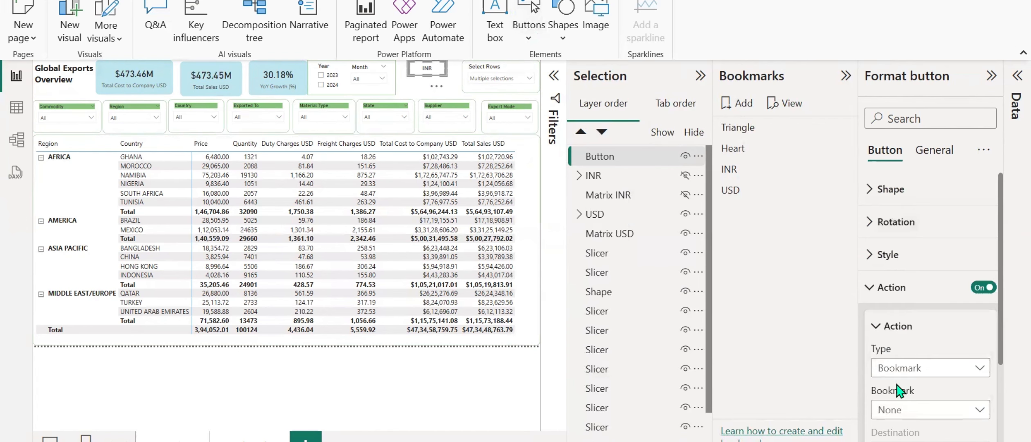
click(898, 409)
click(885, 371)
scroll(880, 190, down, 5)
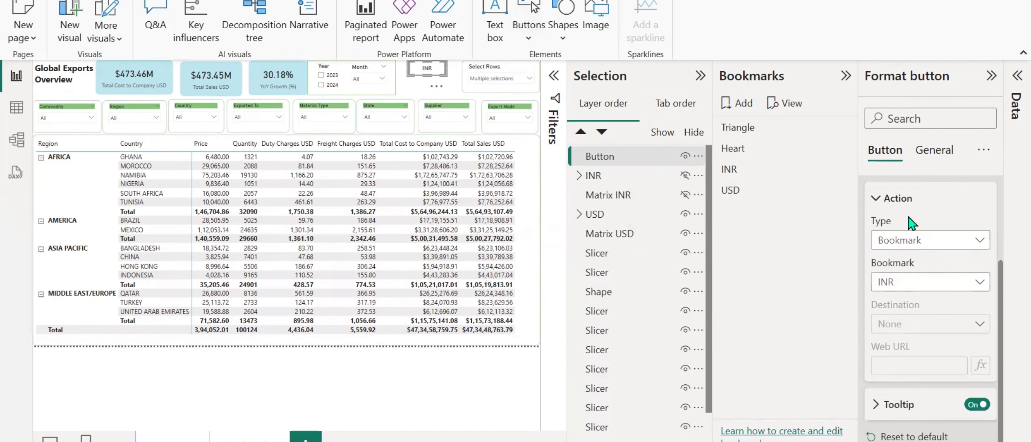
scroll(882, 176, up, 5)
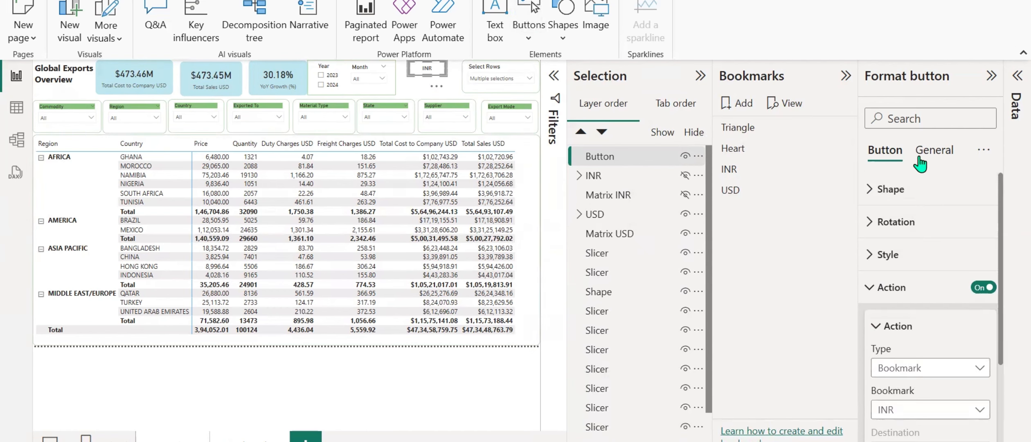
click(868, 293)
Turn on the INR button's fill and set its color to the recent green #88C47C.
click(879, 254)
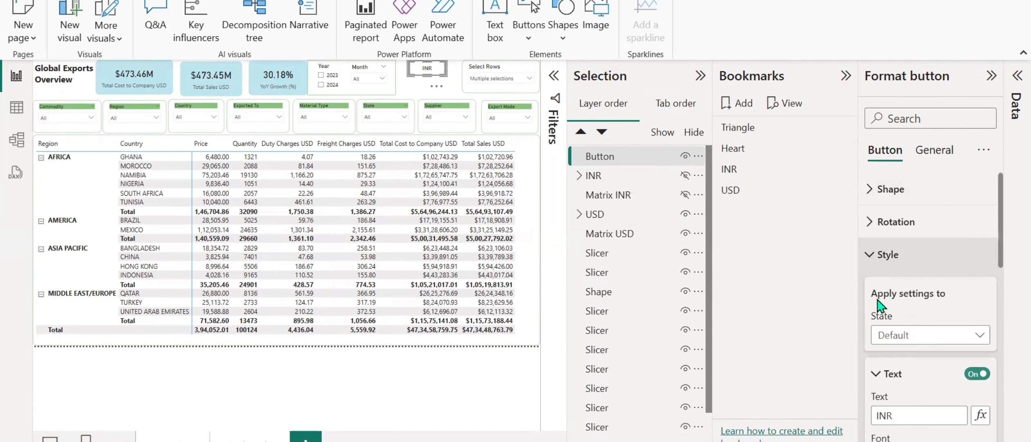
scroll(883, 286, down, 5)
scroll(885, 307, down, 5)
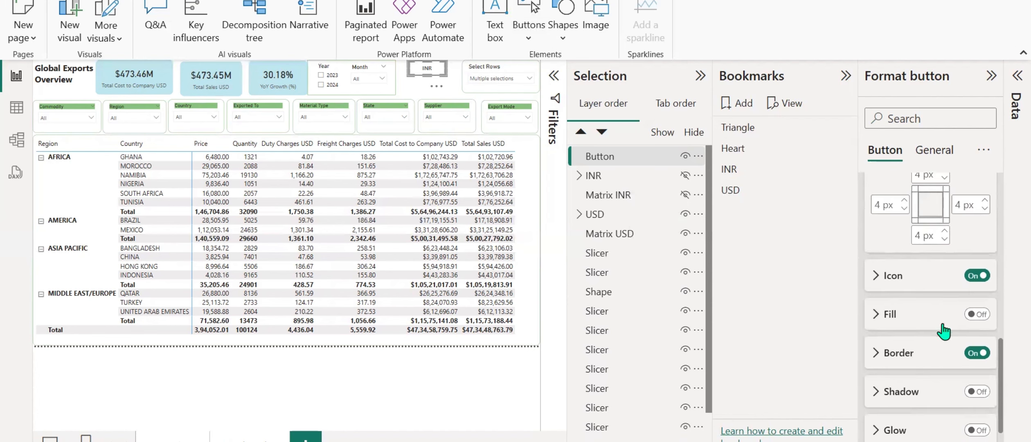
click(887, 314)
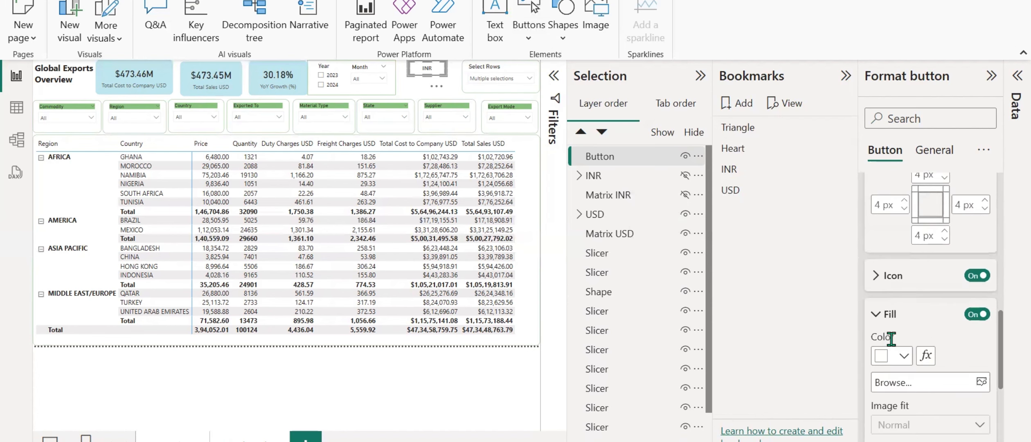
click(903, 356)
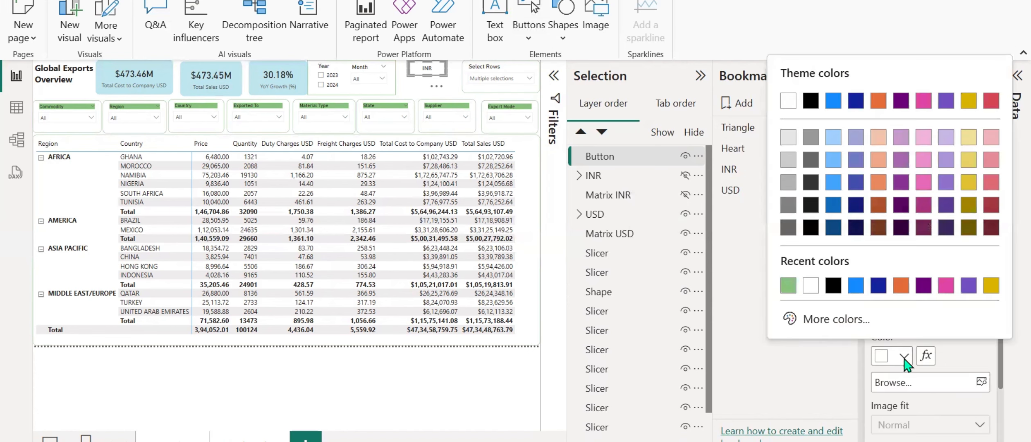
click(788, 285)
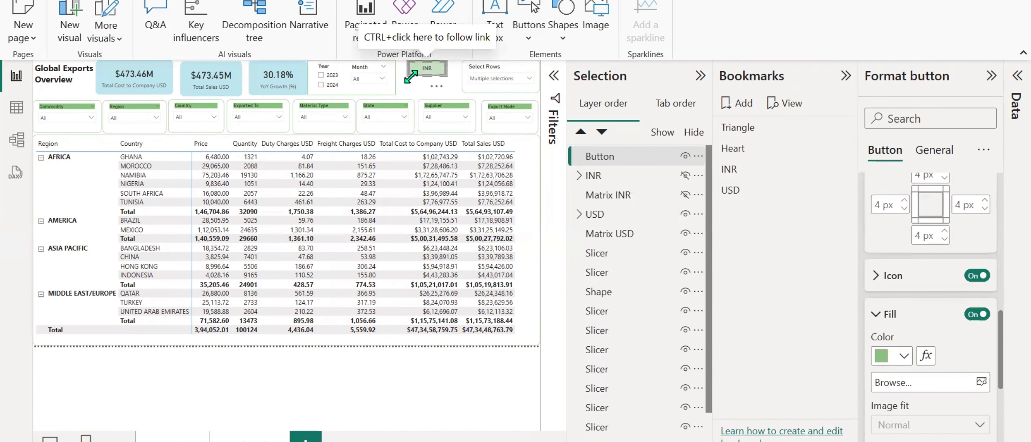
click(413, 92)
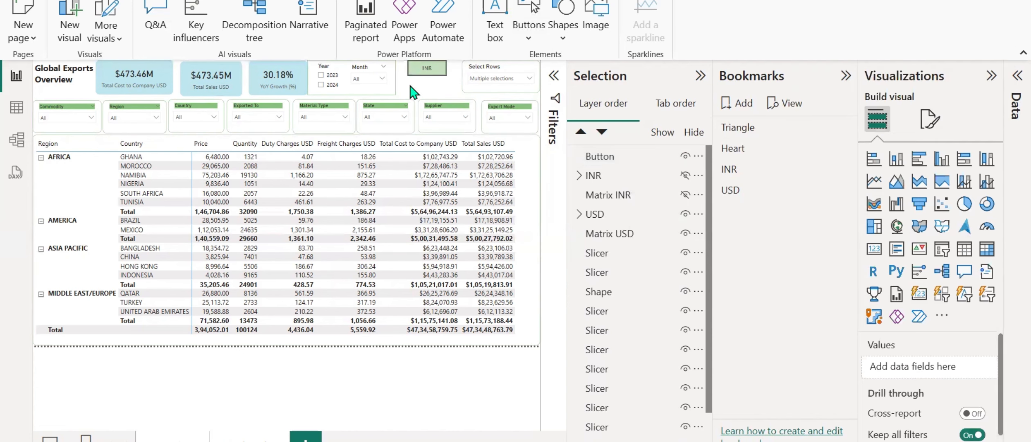
Insert a second blank button and place it directly below the INR button.
click(527, 35)
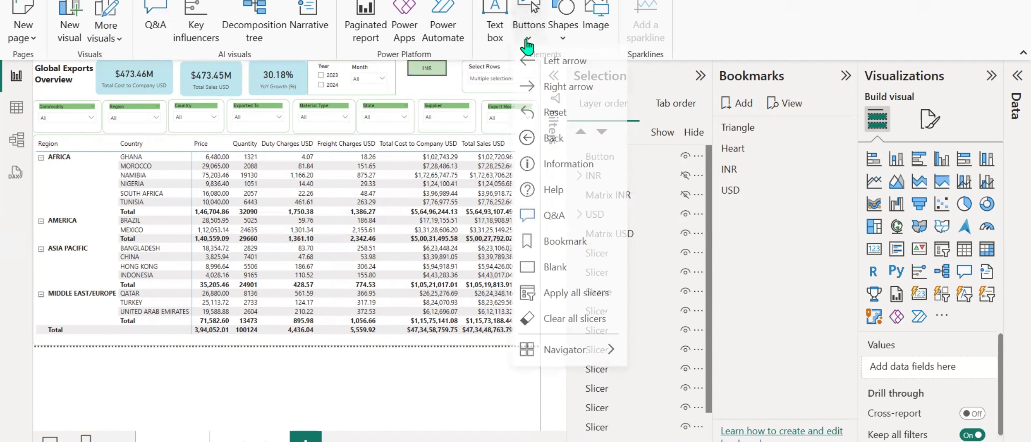
click(555, 271)
drag(63, 94, 436, 113)
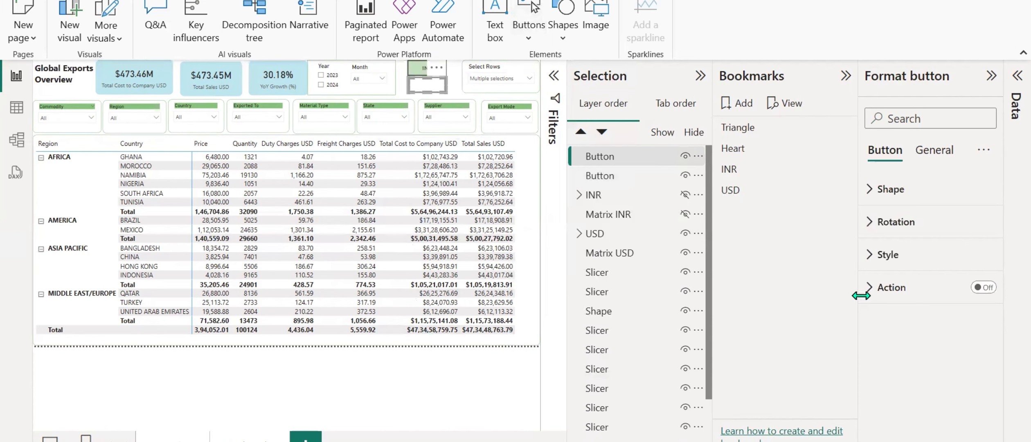
Turn on the new button's text in its default state, set it to USD and make it bold.
click(868, 254)
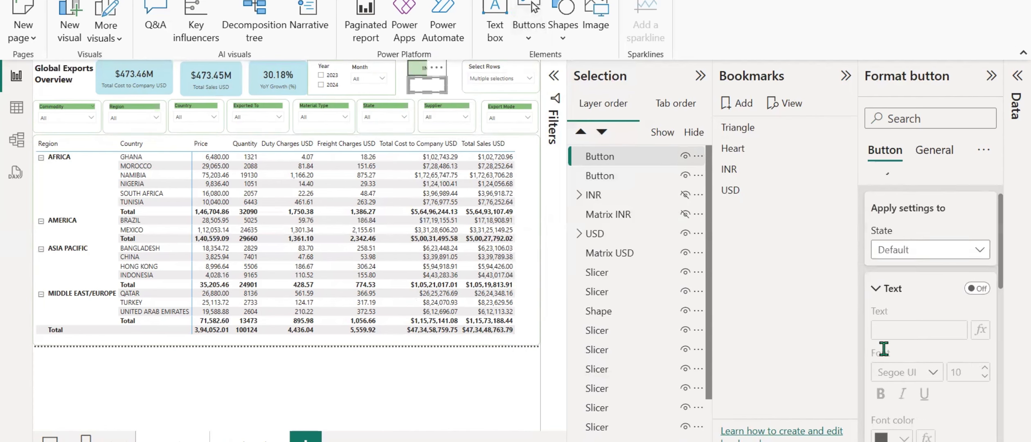
scroll(941, 266, down, 2)
click(980, 213)
click(922, 254)
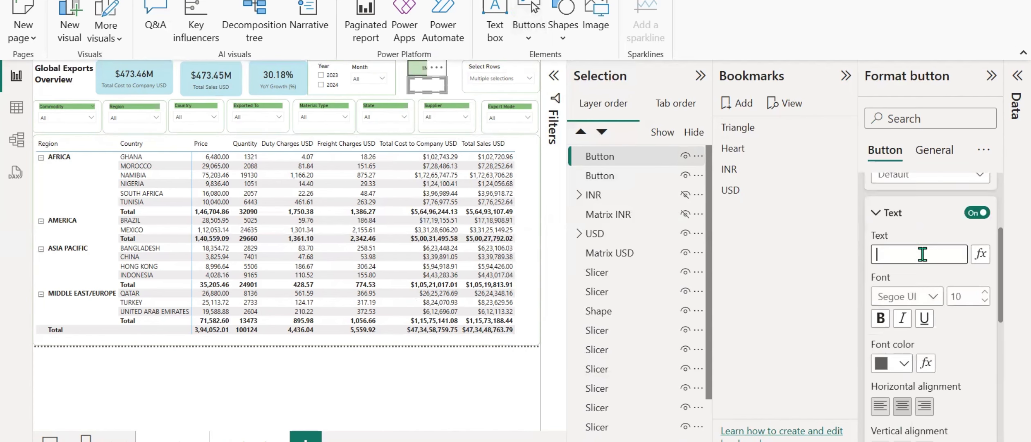
text(USD)
click(880, 318)
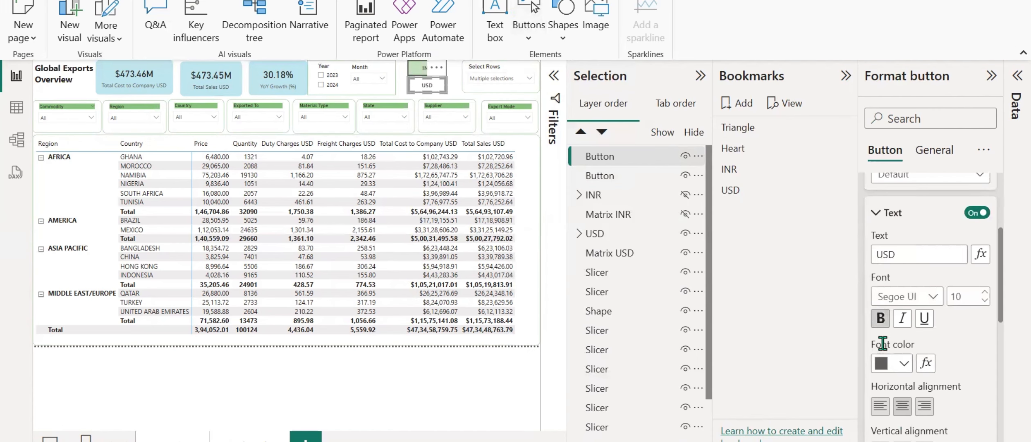
scroll(883, 350, down, 2)
scroll(883, 350, down, 4)
scroll(888, 344, up, 6)
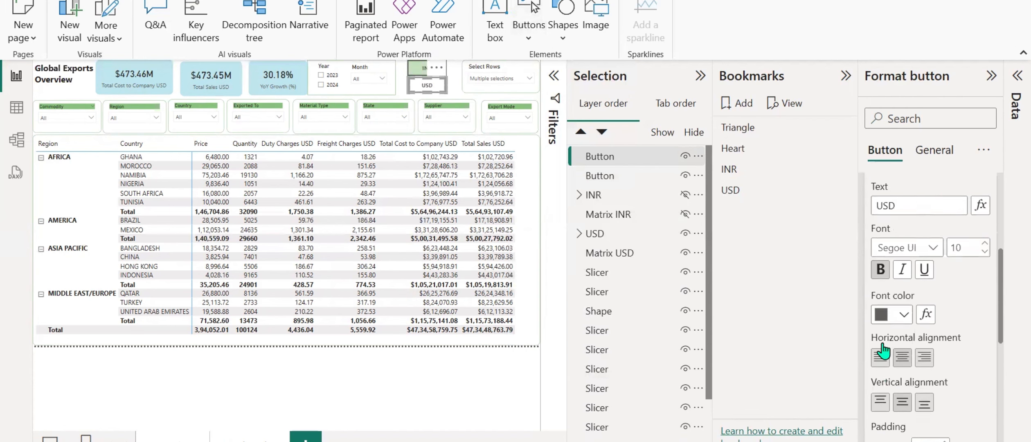
scroll(888, 332, up, 2)
Turn on the USD button's fill and set a custom teal color, #53AAA9.
click(874, 296)
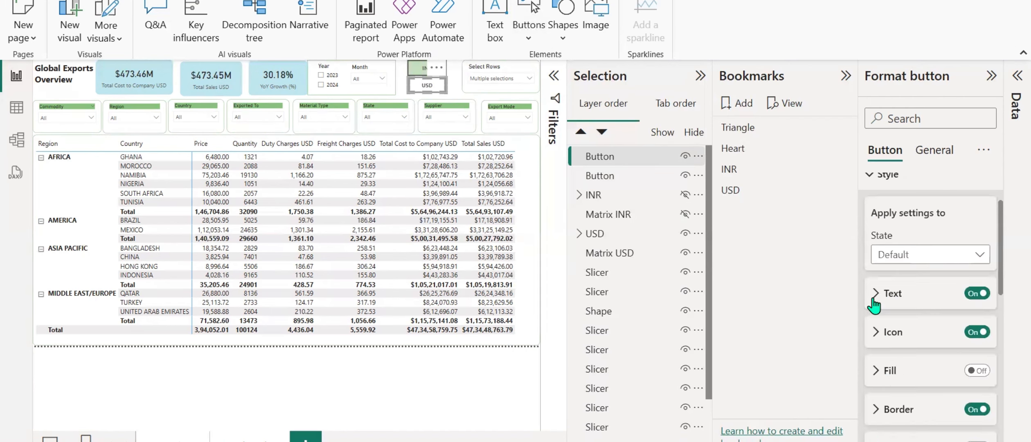
click(875, 370)
scroll(876, 360, down, 2)
click(977, 290)
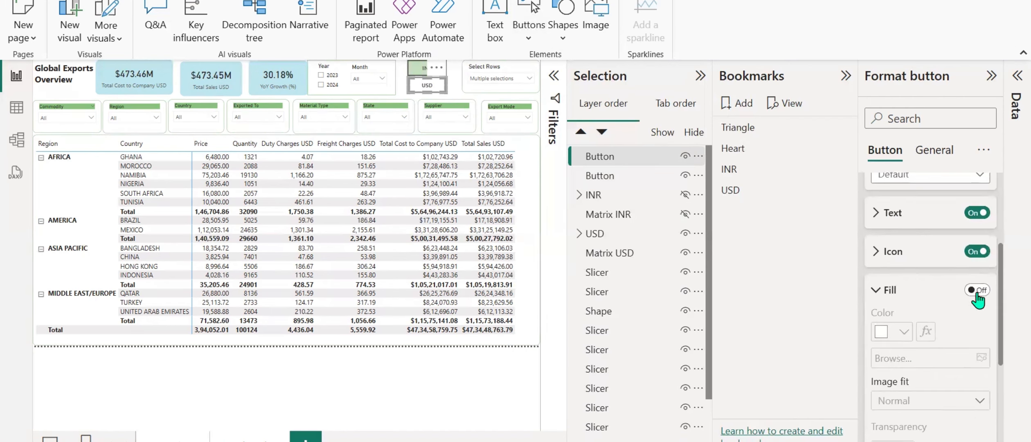
click(903, 332)
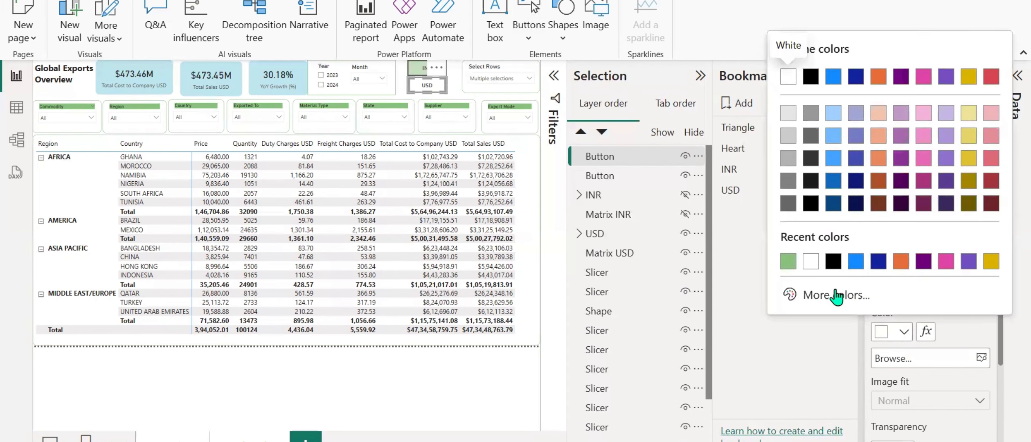
click(820, 292)
click(887, 242)
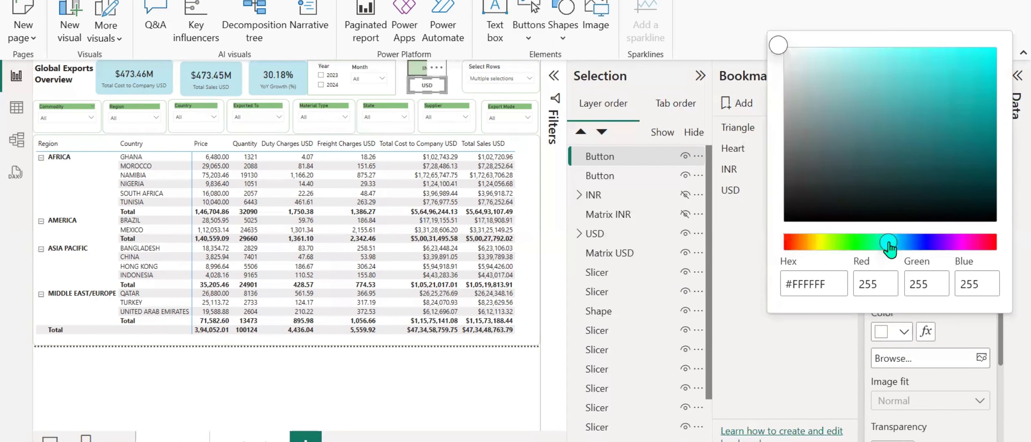
click(893, 107)
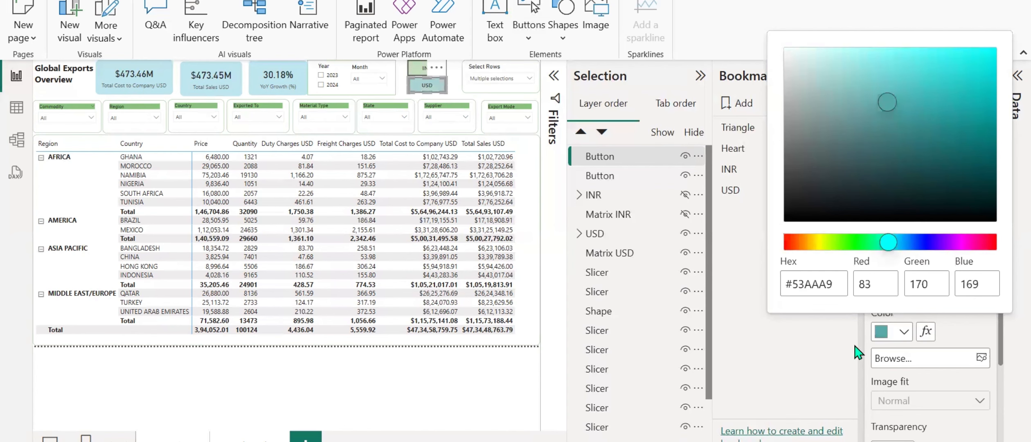
click(862, 362)
click(877, 290)
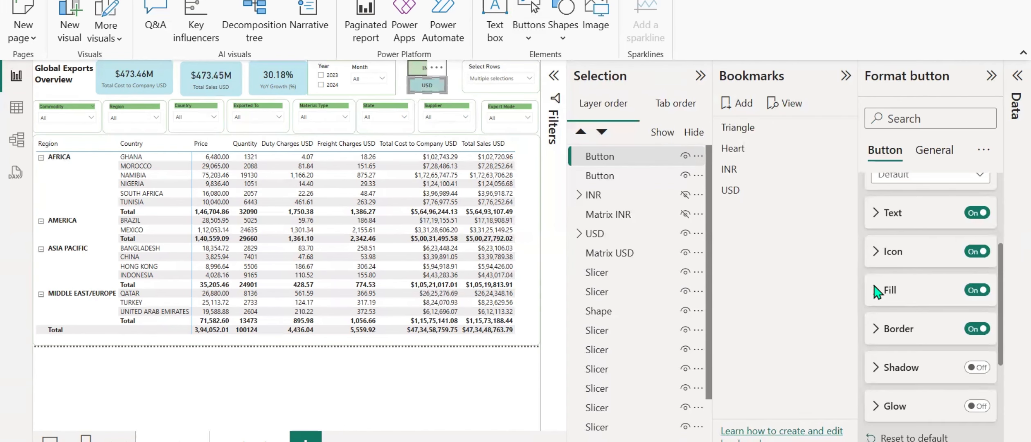
Enable the USD button's action, set its type to Bookmark and choose the USD bookmark as the target.
scroll(875, 291, up, 3)
scroll(874, 283, up, 2)
click(871, 267)
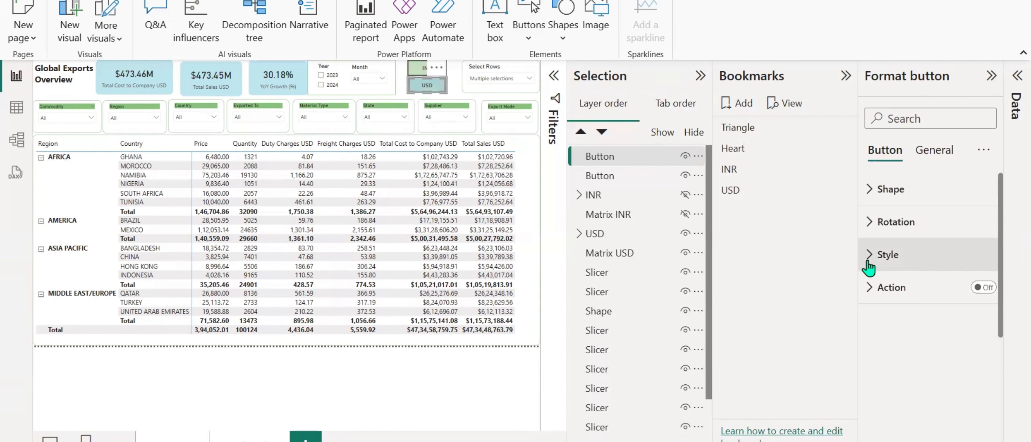
click(868, 291)
click(983, 287)
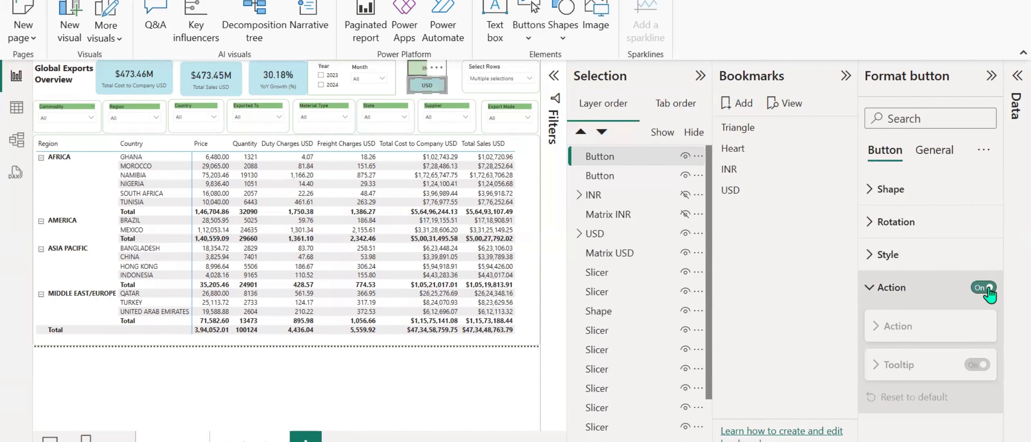
click(977, 368)
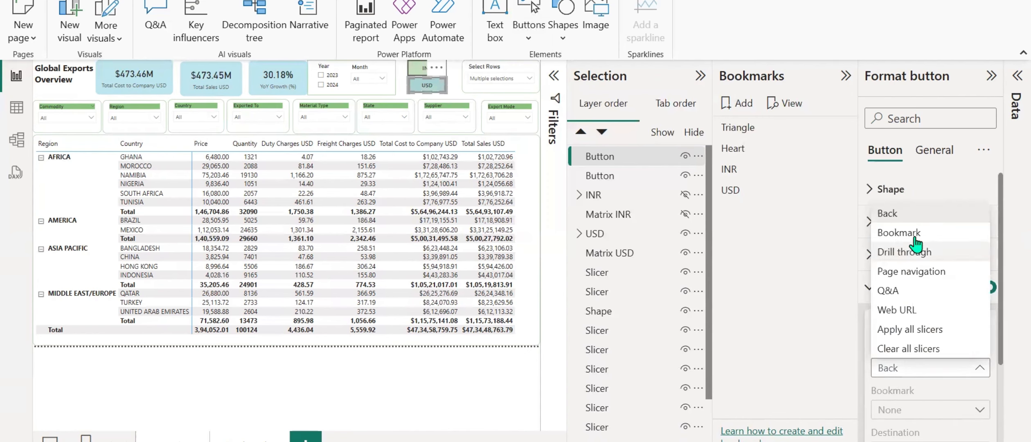
click(900, 233)
click(902, 409)
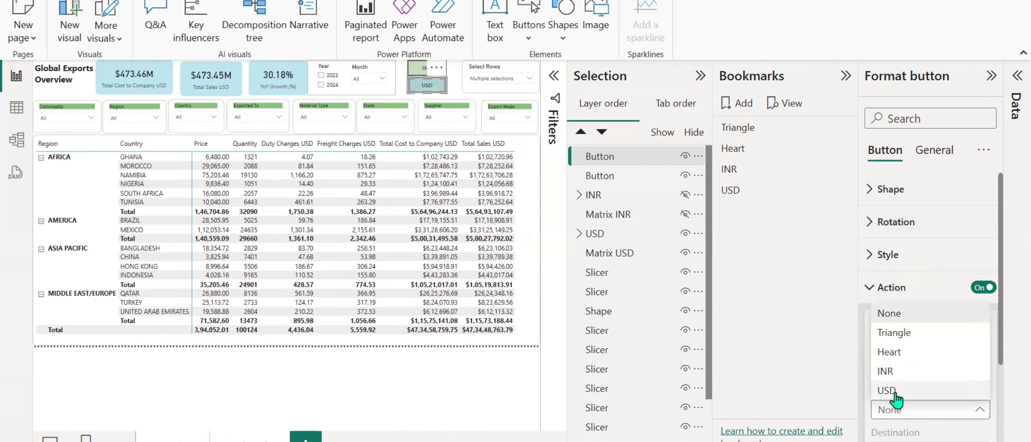
click(888, 391)
Deselect the USD button and collapse the Selection and Bookmarks panes.
click(486, 393)
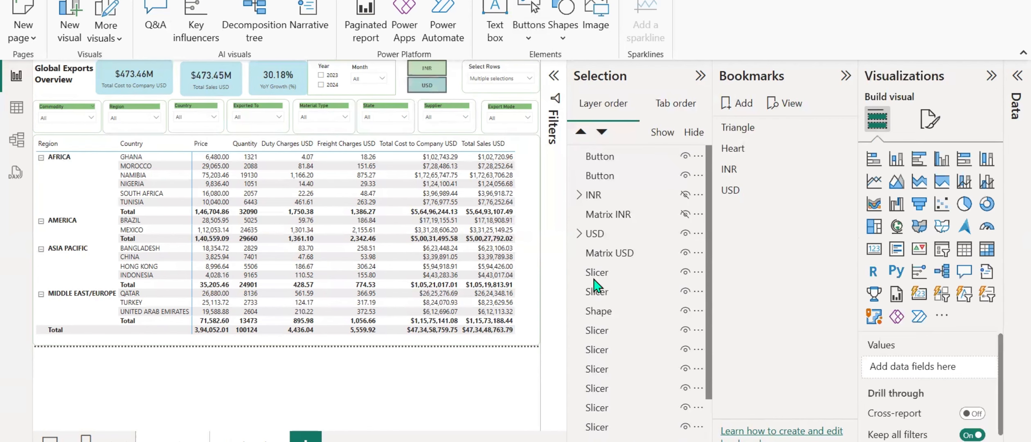
click(701, 76)
click(845, 75)
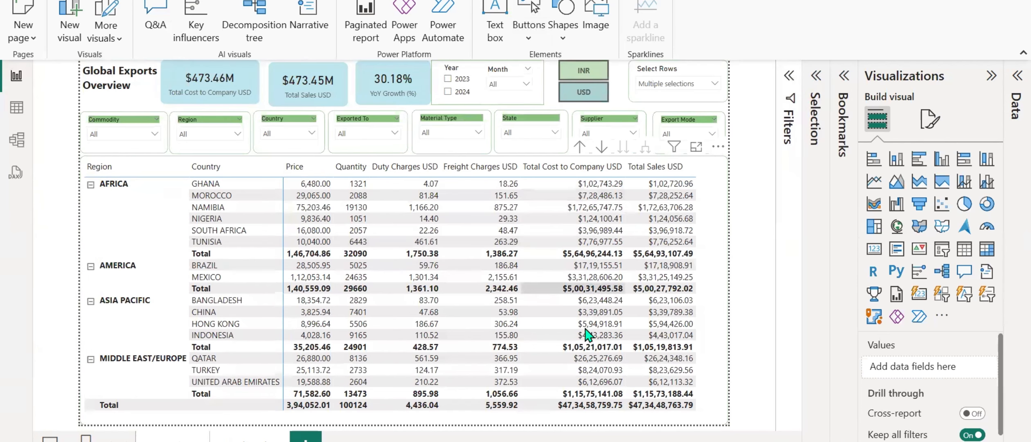
Test the INR and USD buttons by switching the cards and matrix back and forth between the two currencies.
click(574, 74)
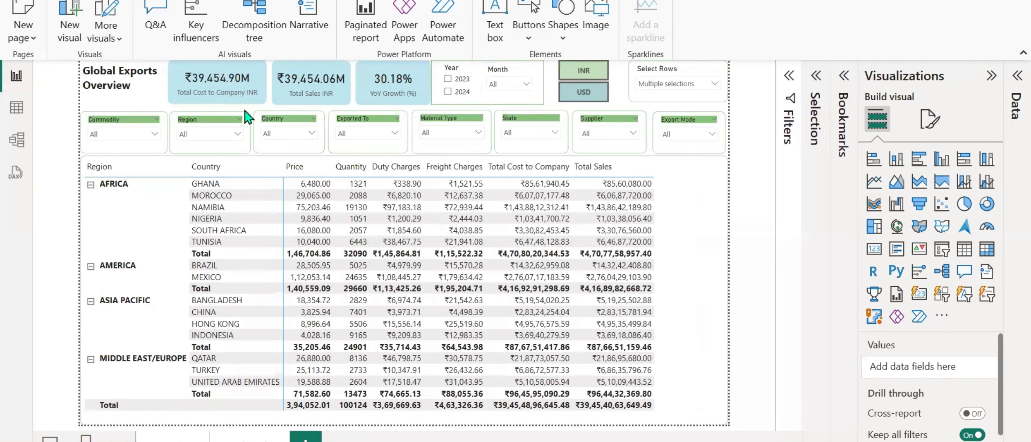
click(581, 92)
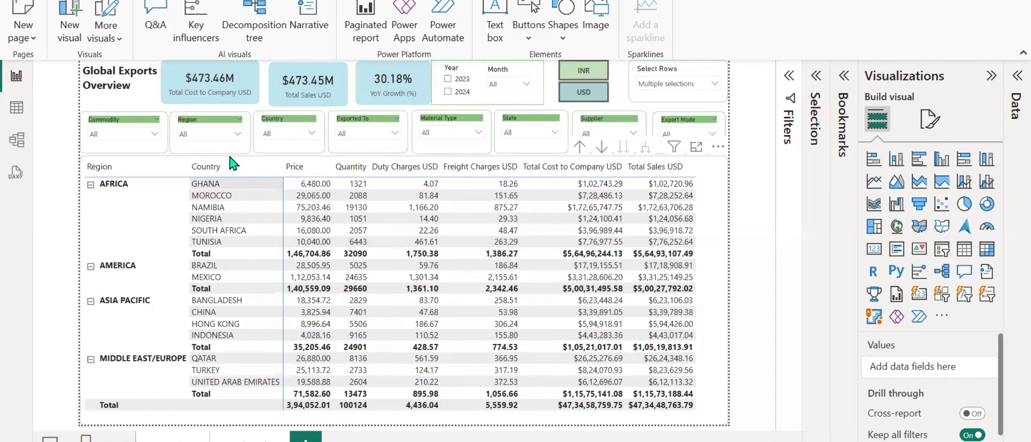
click(581, 71)
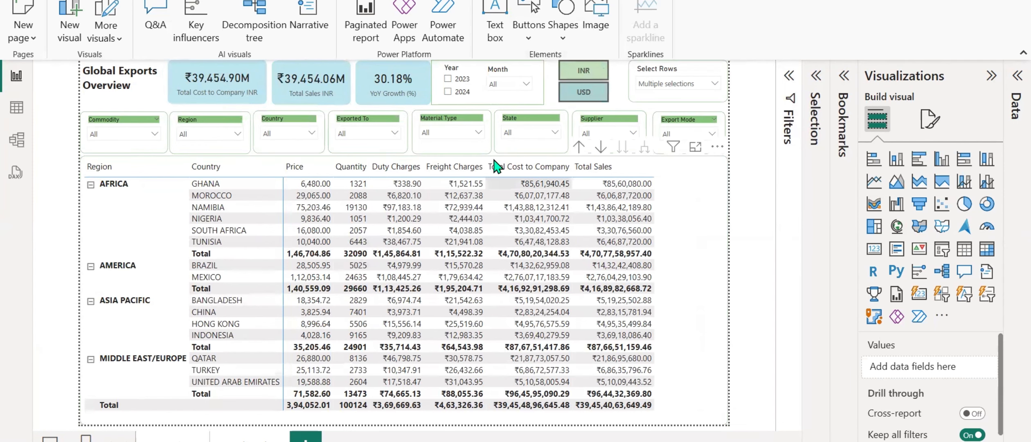
click(570, 94)
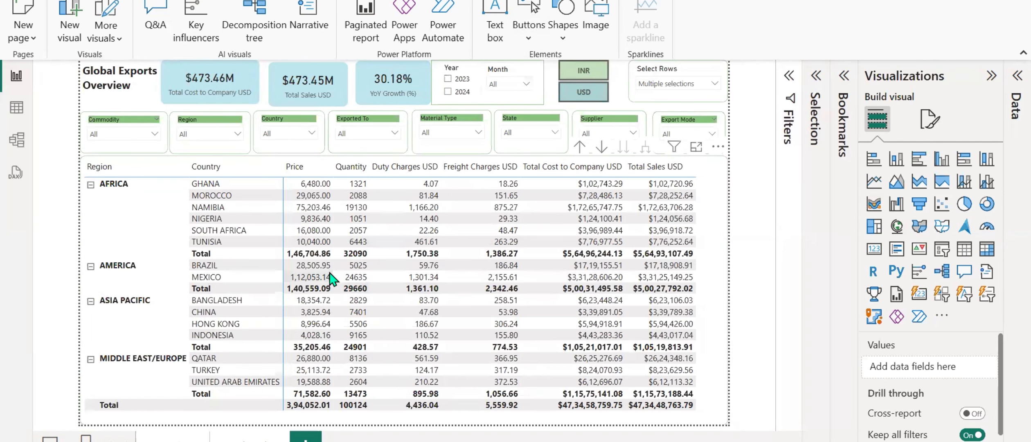
Nudge the Total Sales USD card up and left and the YoY Growth card left to align the card row.
click(287, 80)
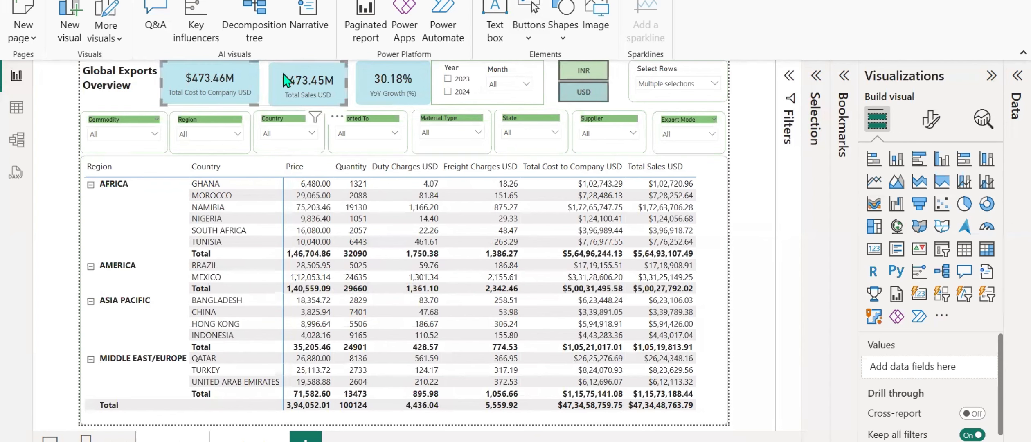
key(Up)
key(Left)
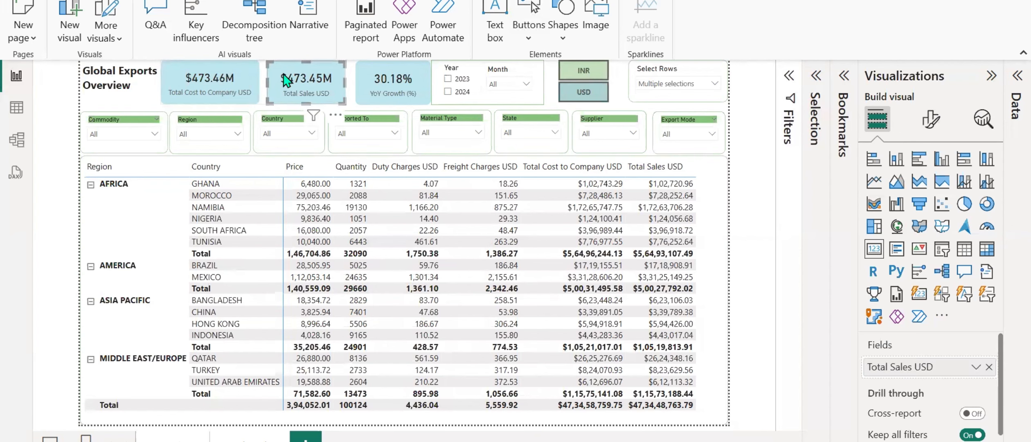
click(380, 79)
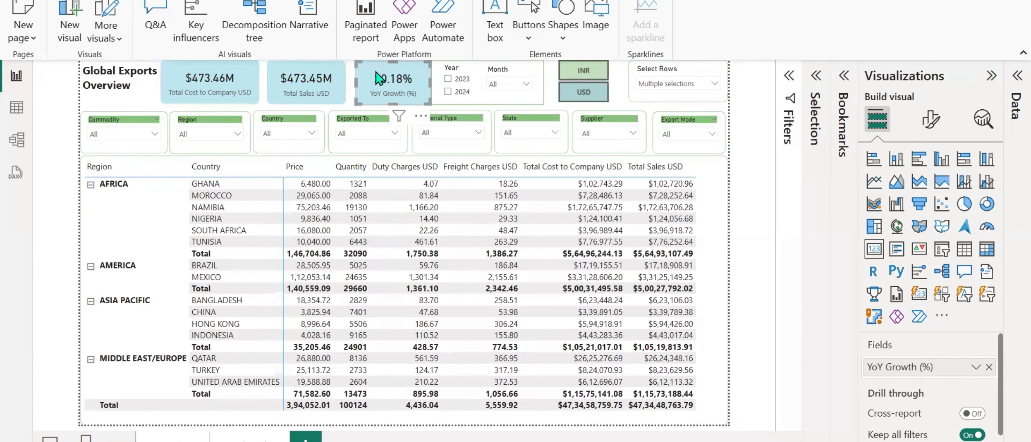
key(Left)
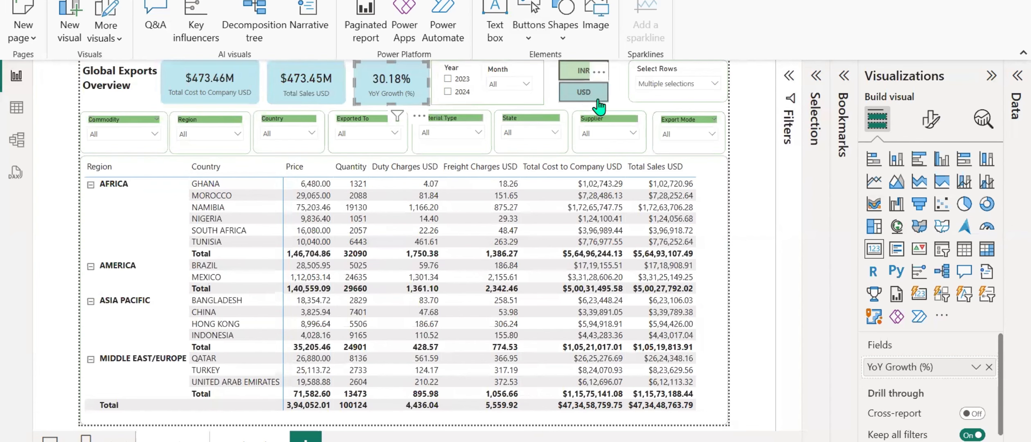
click(621, 92)
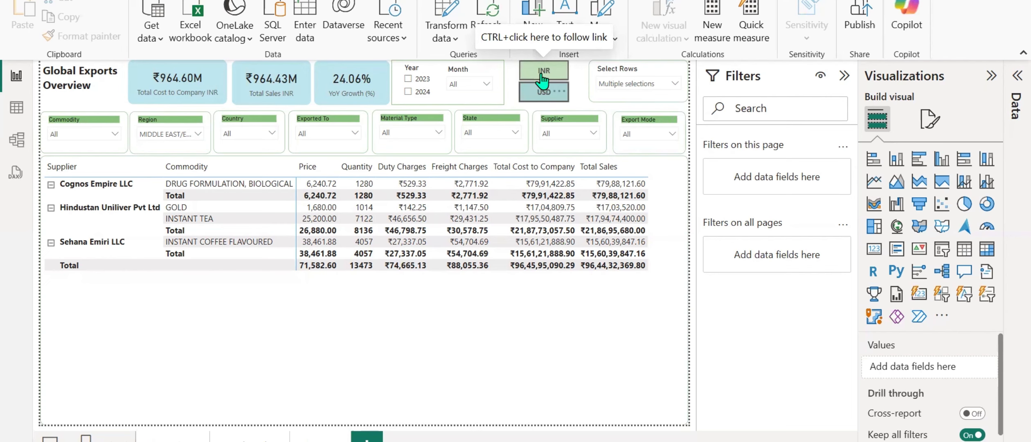
Switch to the project description in Word and review its year-over-year growth requirement.
ctrl+click(534, 100)
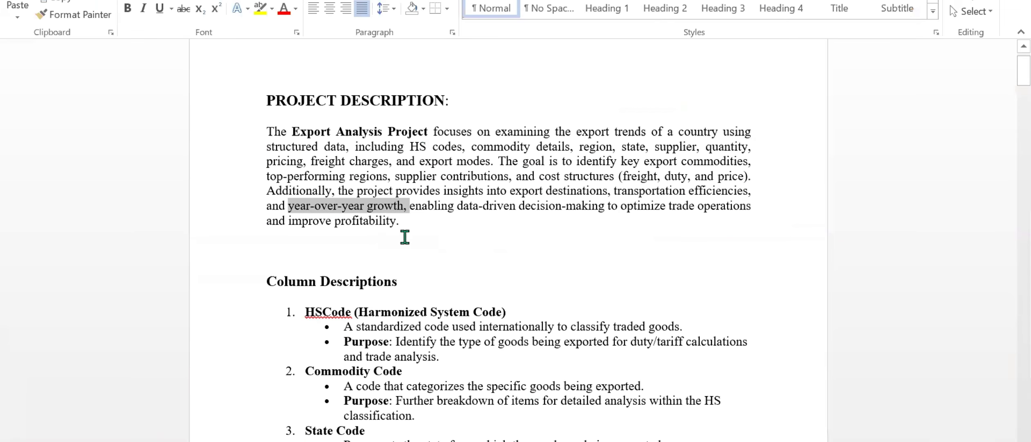
click(405, 237)
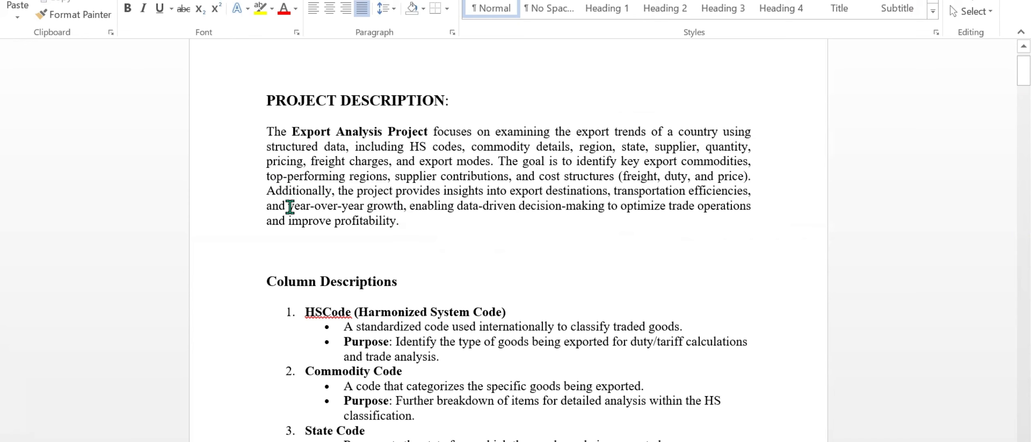
drag(290, 205, 410, 206)
scroll(430, 219, down, 1)
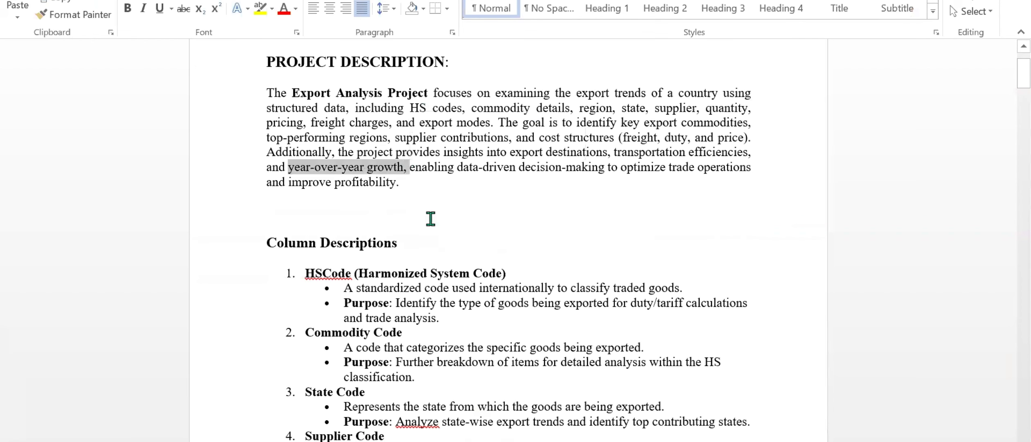
click(393, 193)
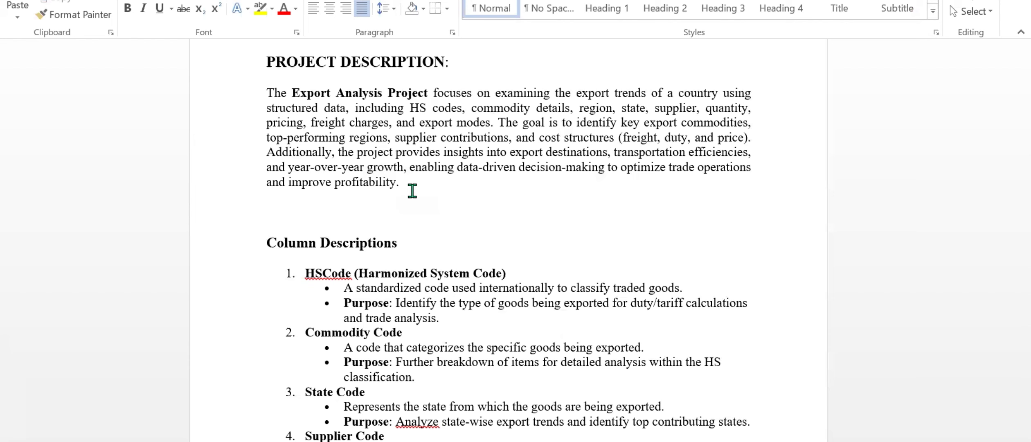
Switch to the text editor notes and add "2) Trendline Analysis - Daily, Monthly" below the Overview Analysis item.
mouse_move(533, 441)
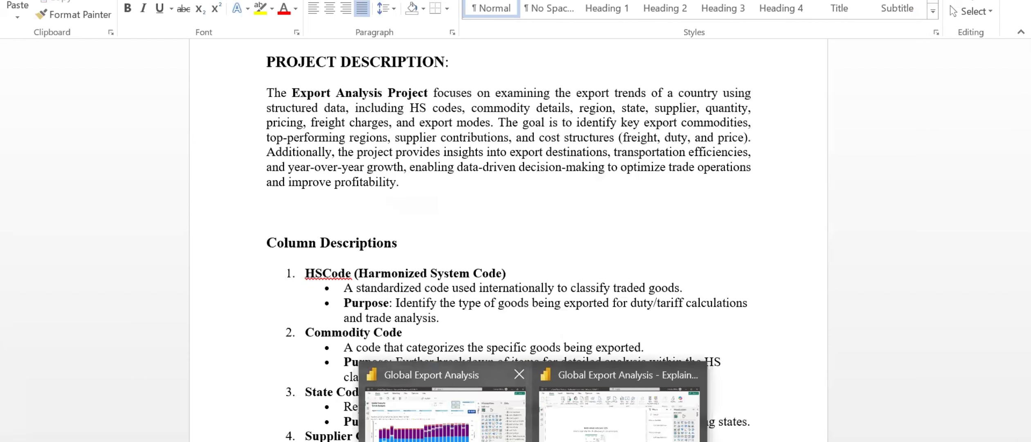
click(590, 440)
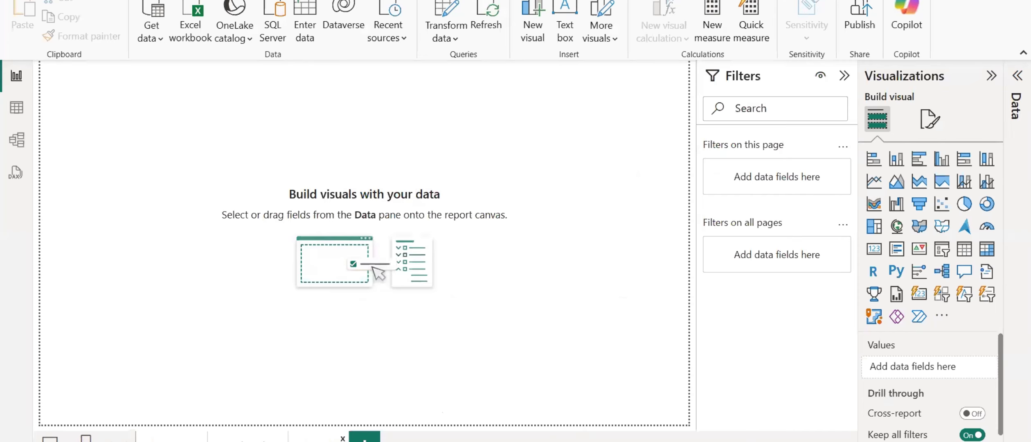
key(alt+Tab)
click(422, 140)
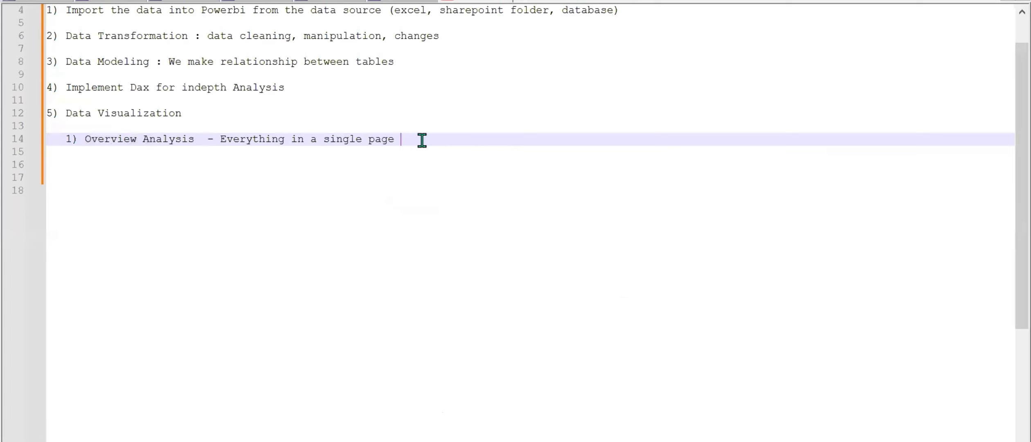
key(Return)
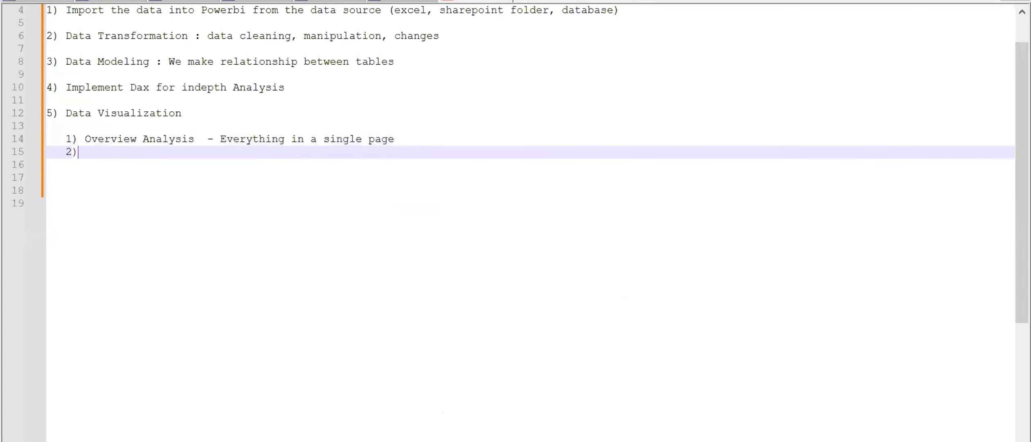
text(2) Tr)
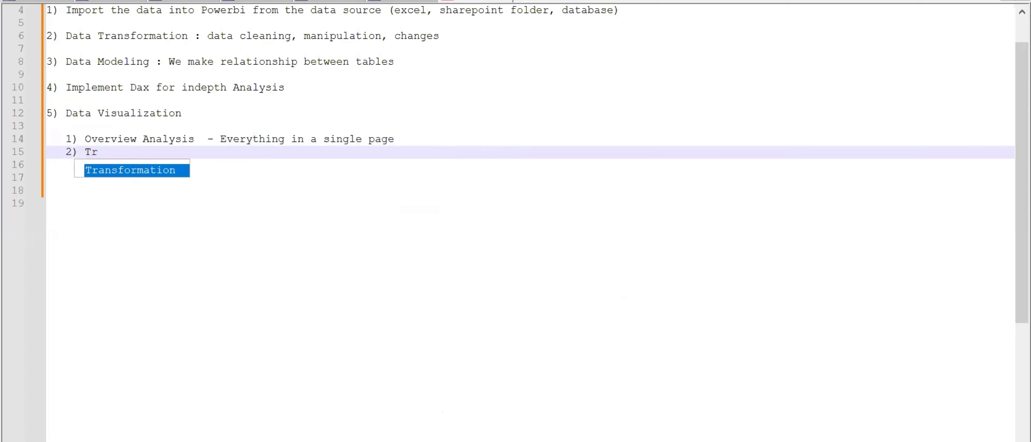
text(endli)
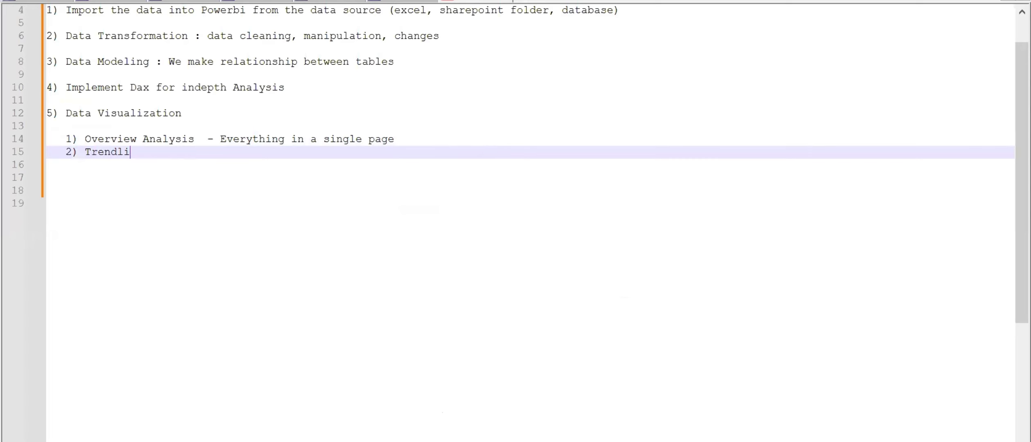
text(ne Analysis - Daily)
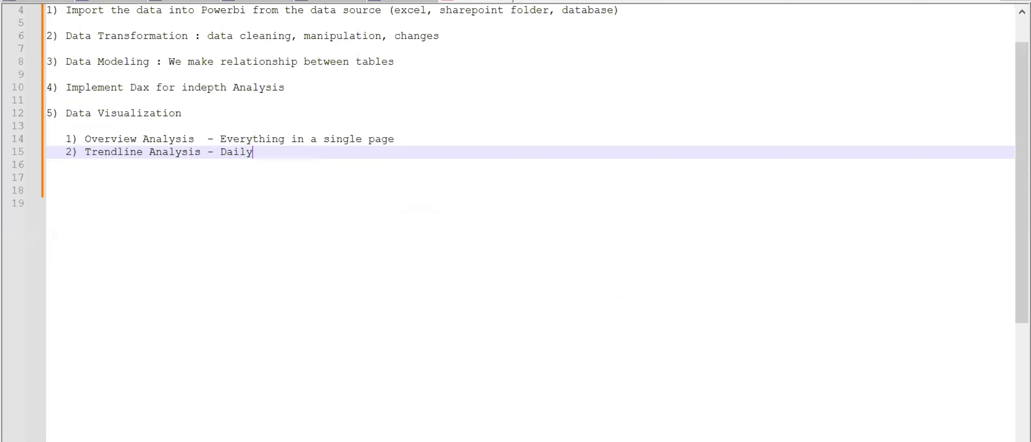
text(, Monthly)
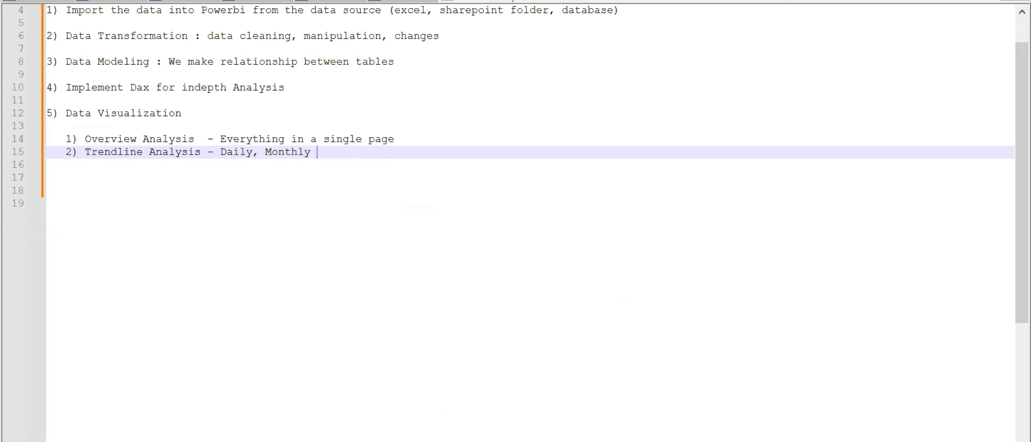
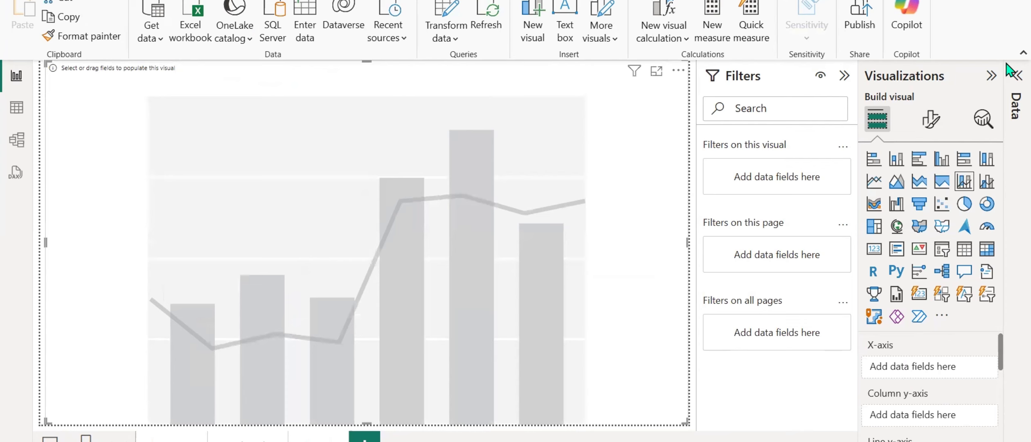
In the text editor notes, write "column - y axis - total sales" and complete the "Line - Y axis" entry with gross profit.
scroll(915, 399, down, 1)
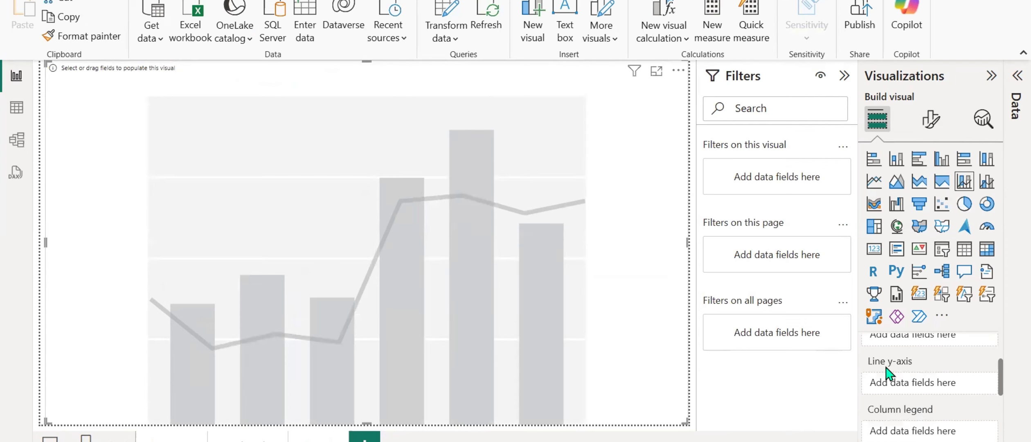
key(alt+Tab)
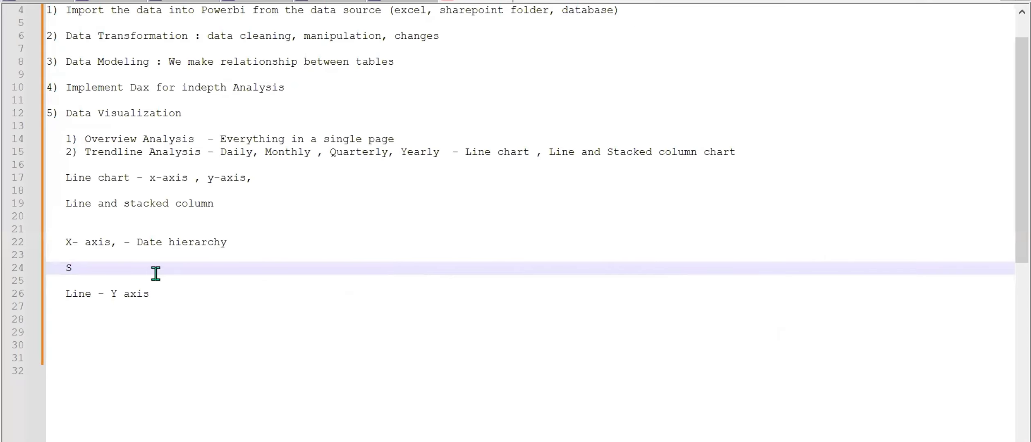
key(BackSpace)
text(column - y axis - total sal)
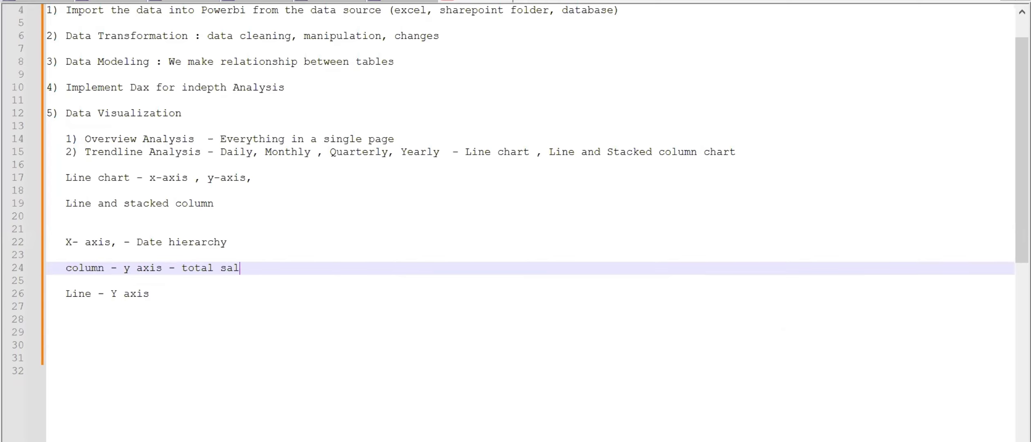
key(Down)
key(Down)
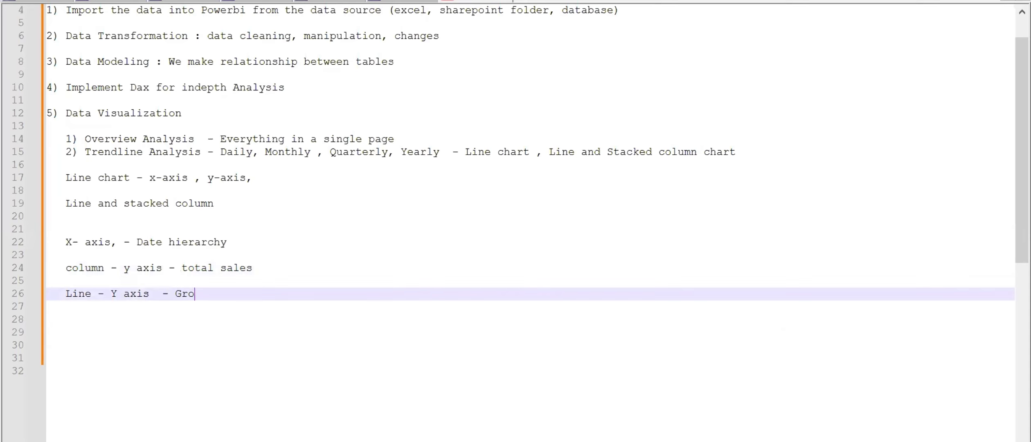
text(- Gross profit)
Back in Power BI, put the exports fact table's Date hierarchy on the combo chart's X-axis and remove its Day level.
click(611, 434)
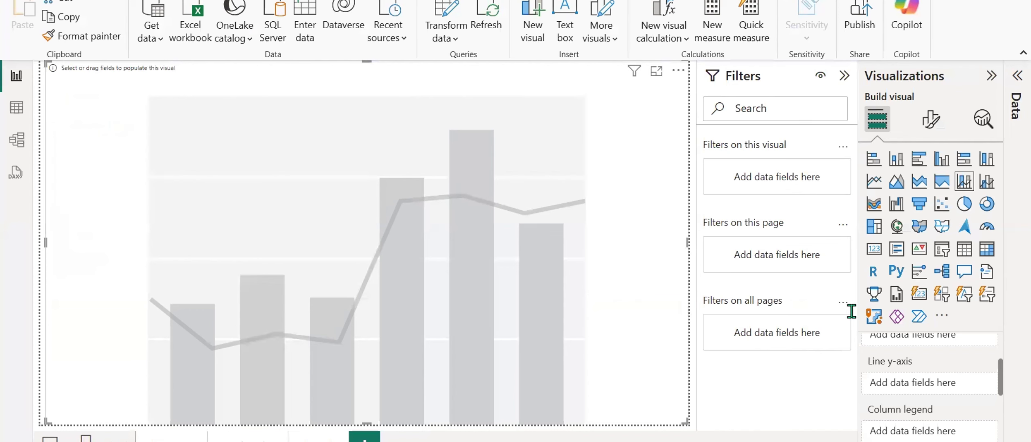
scroll(912, 397, up, 2)
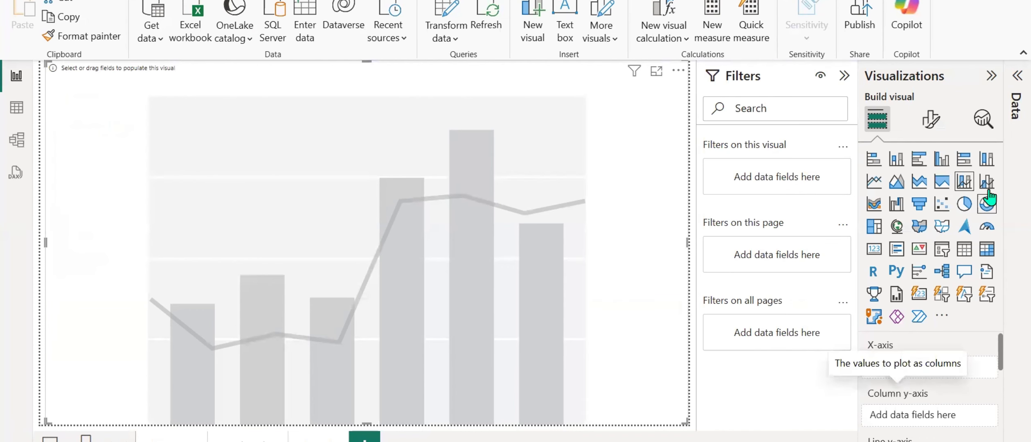
click(1012, 81)
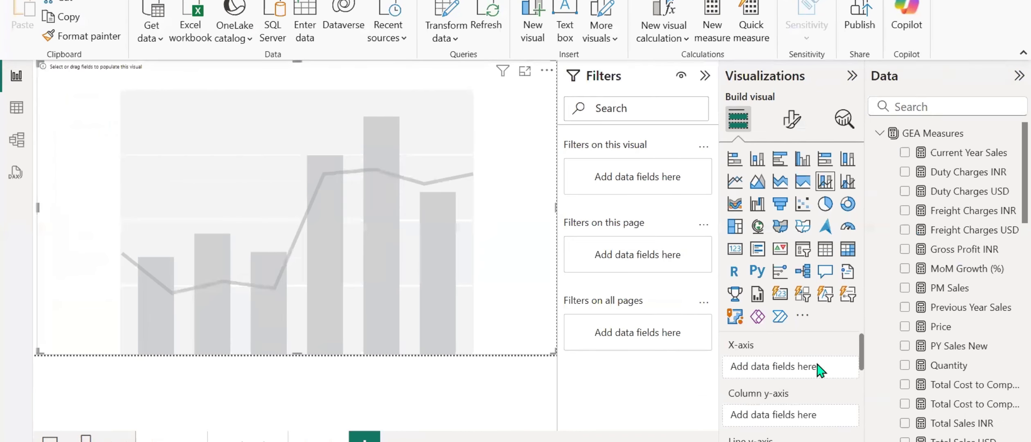
click(879, 133)
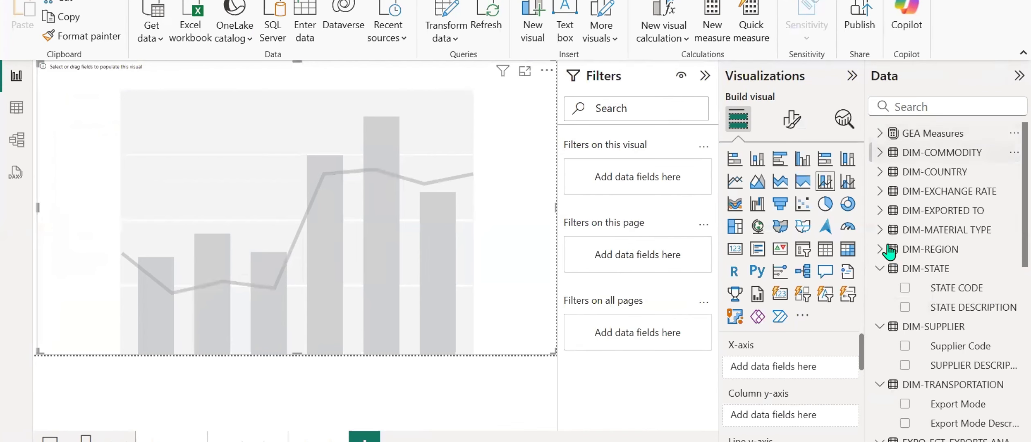
click(880, 269)
click(878, 287)
click(878, 306)
click(878, 326)
click(877, 326)
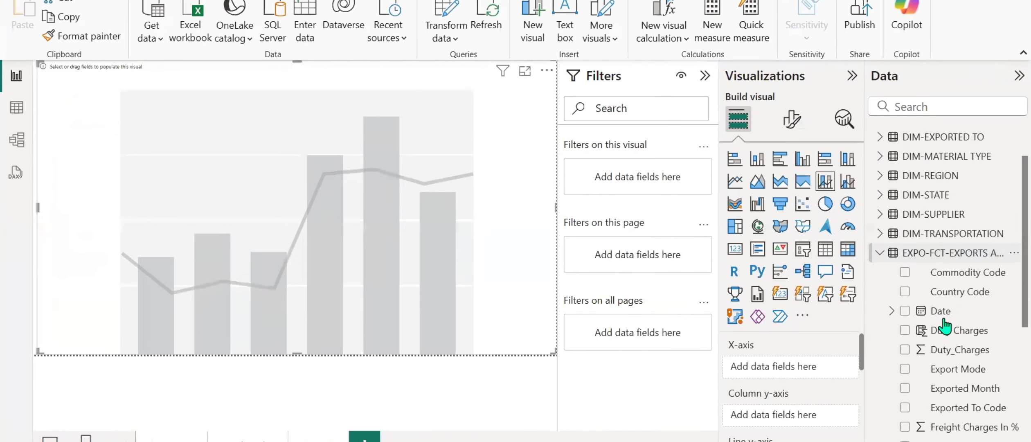
drag(936, 305, 793, 373)
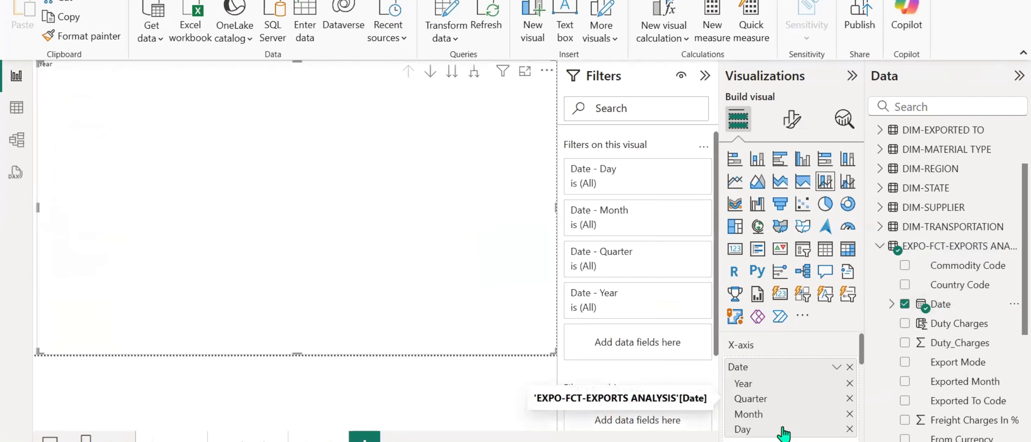
click(850, 429)
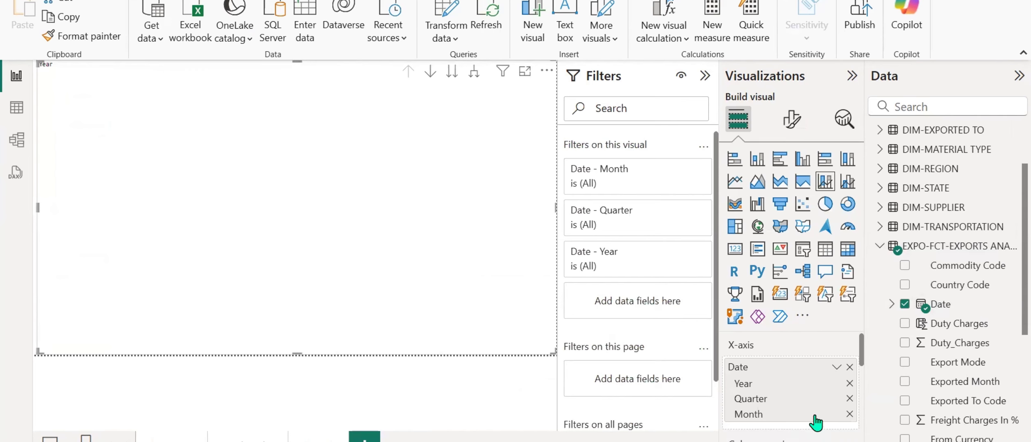
Add the Total Sales INR measure from GEA Measures to the chart's Column y-axis.
scroll(816, 421, down, 2)
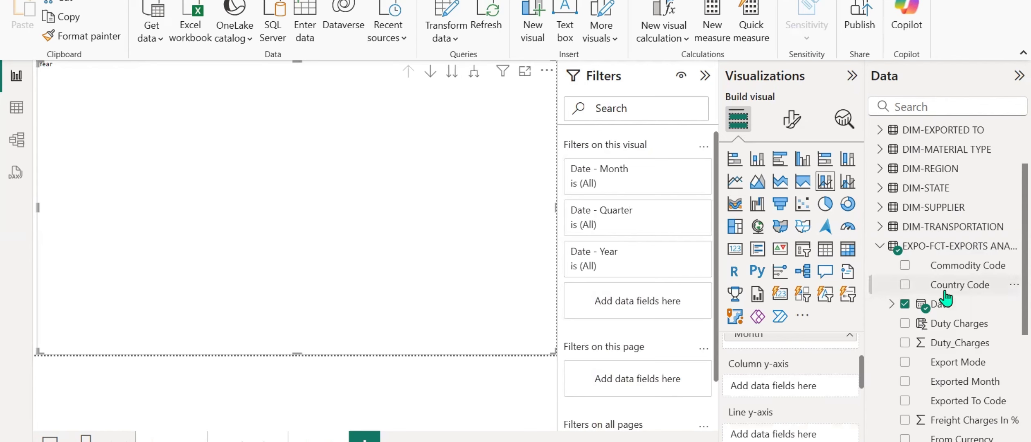
click(879, 247)
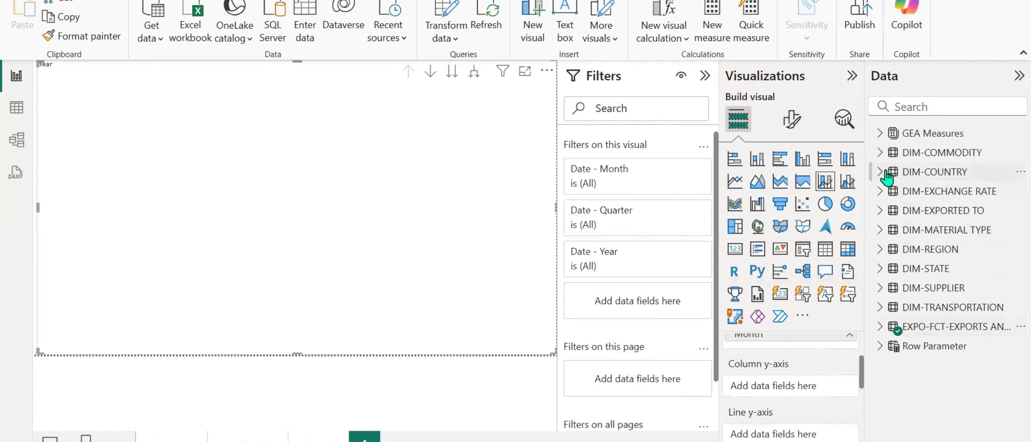
click(878, 133)
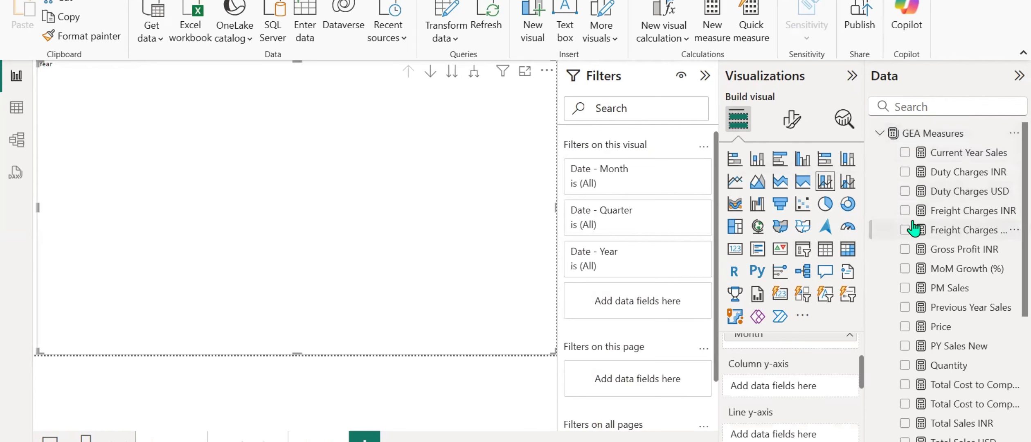
scroll(913, 225, down, 5)
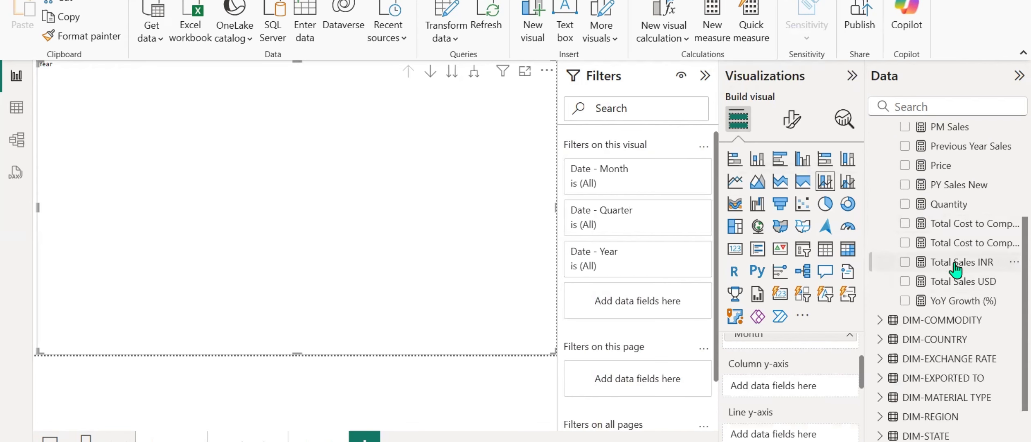
drag(955, 268, 790, 396)
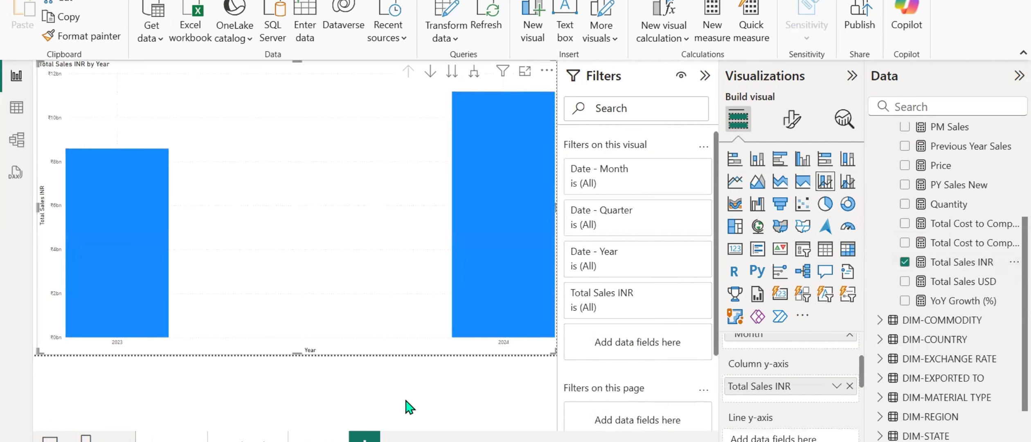
Add an empty line chart on a new report page, enlarge it, and review its axis field wells.
key(Delete)
click(734, 180)
drag(142, 168, 487, 351)
scroll(777, 416, up, 1)
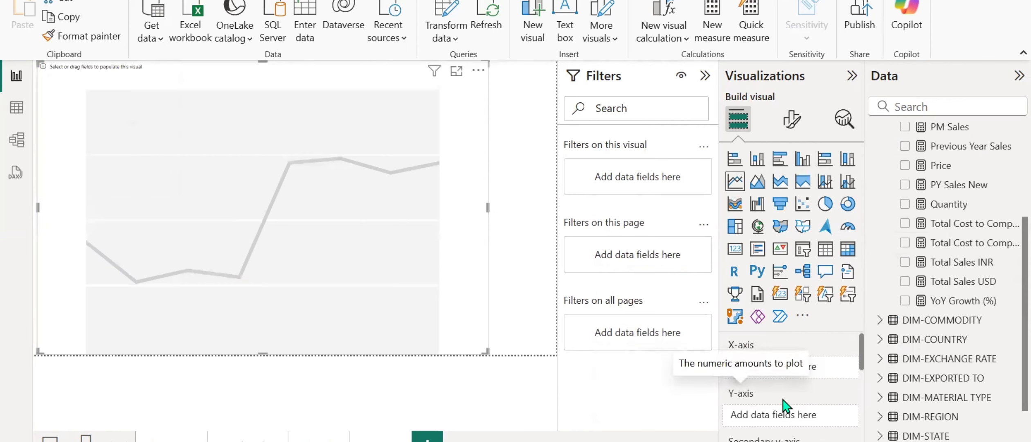
scroll(774, 403, down, 4)
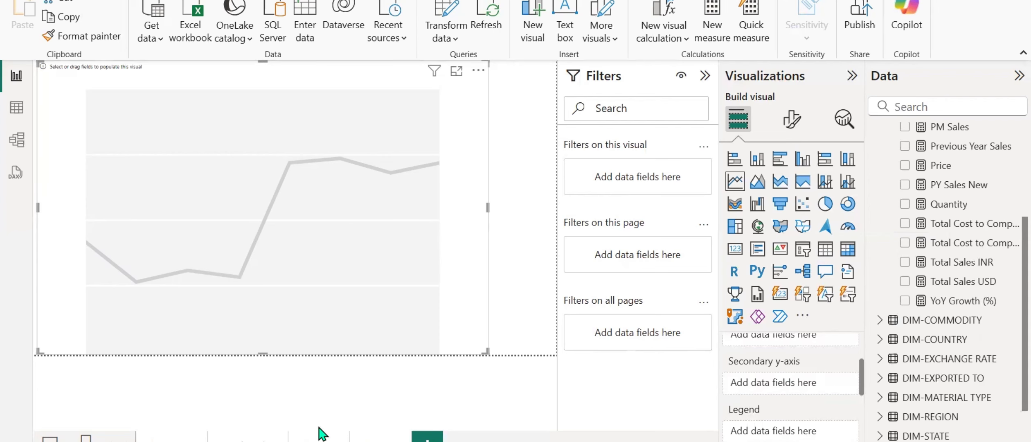
Return to the page with the Total Sales INR chart and lower the chart's upper edge to free space above it.
click(341, 436)
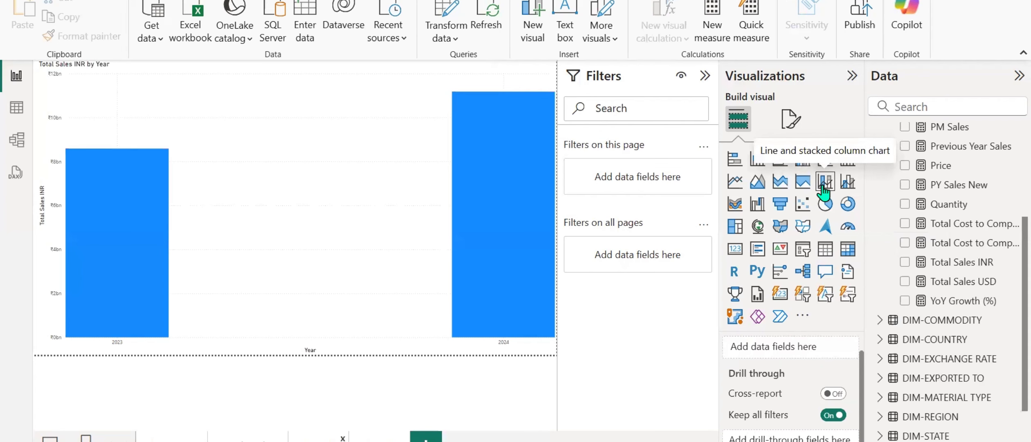
click(343, 283)
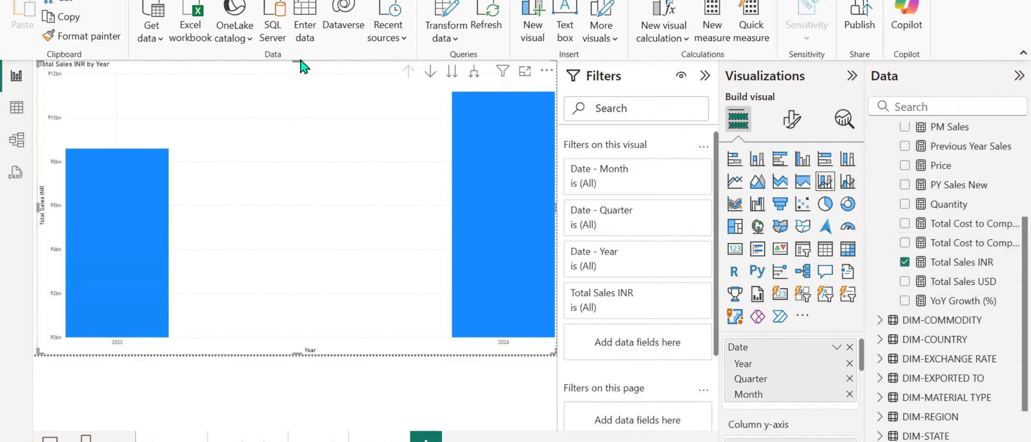
drag(297, 62, 296, 154)
click(294, 81)
Add the Gross Profit INR measure to the Line y-axis of the line and stacked column chart.
scroll(759, 378, down, 3)
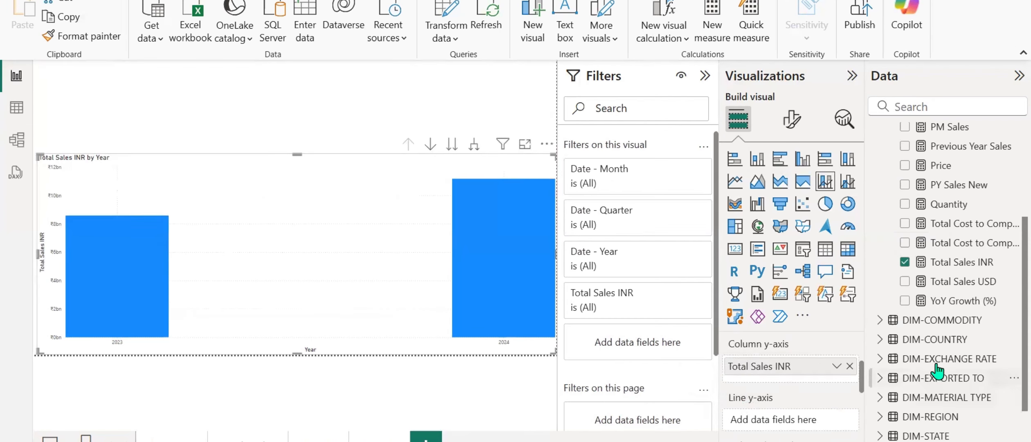
scroll(946, 278, up, 3)
scroll(946, 278, up, 2)
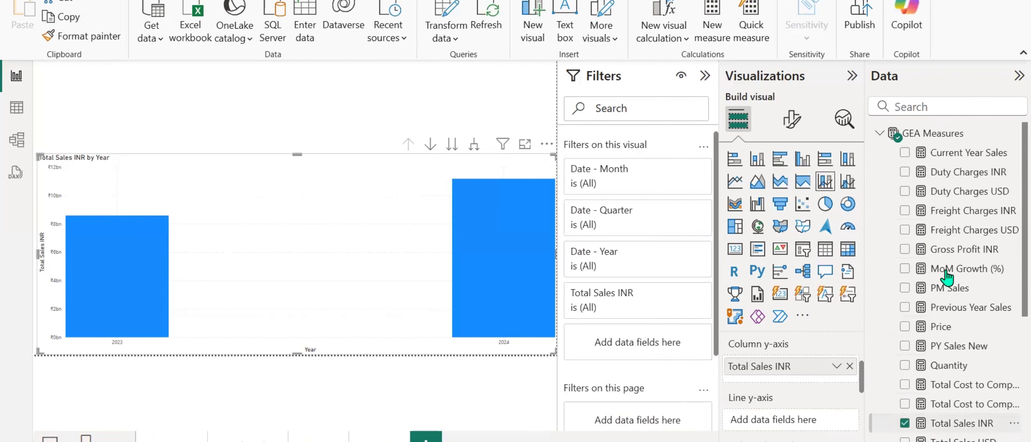
drag(969, 251, 790, 421)
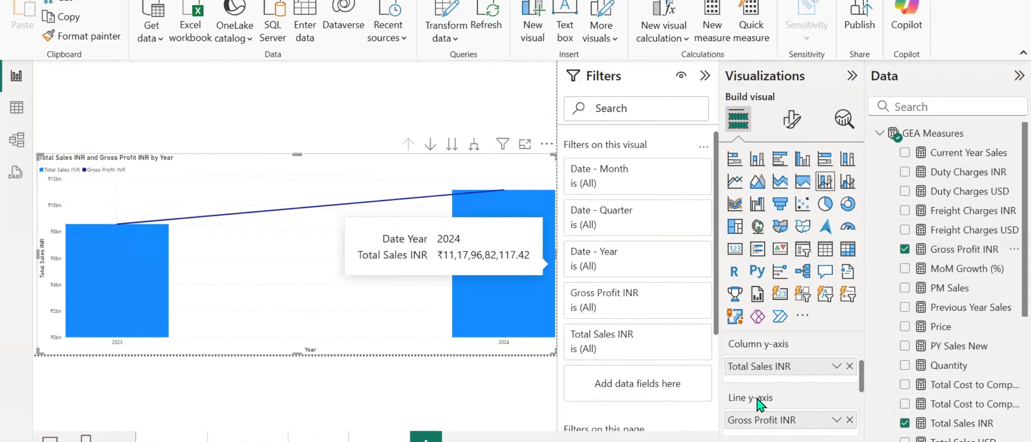
scroll(741, 403, up, 2)
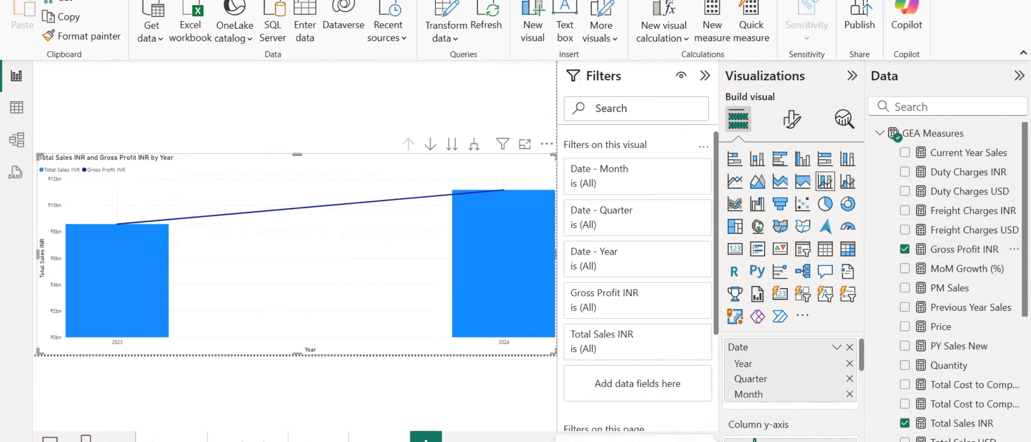
Try the visual as a line chart and expand its date hierarchy to the quarter and month levels.
click(735, 186)
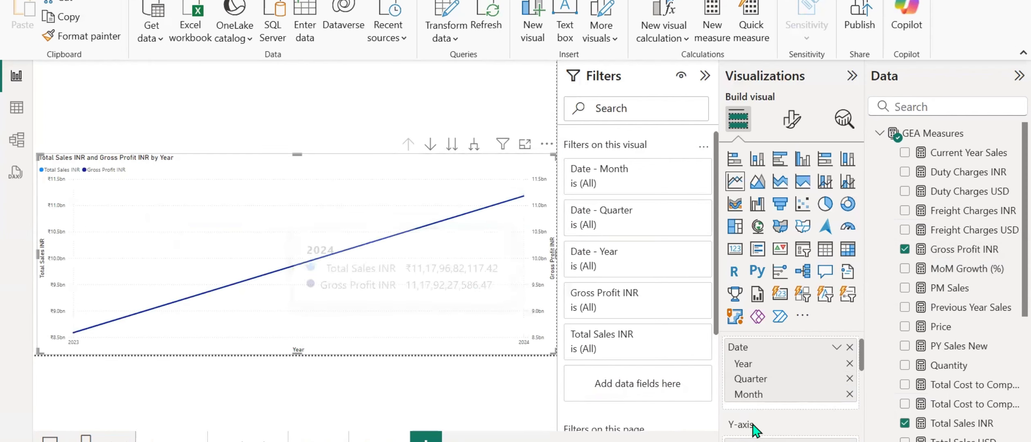
scroll(754, 430, down, 2)
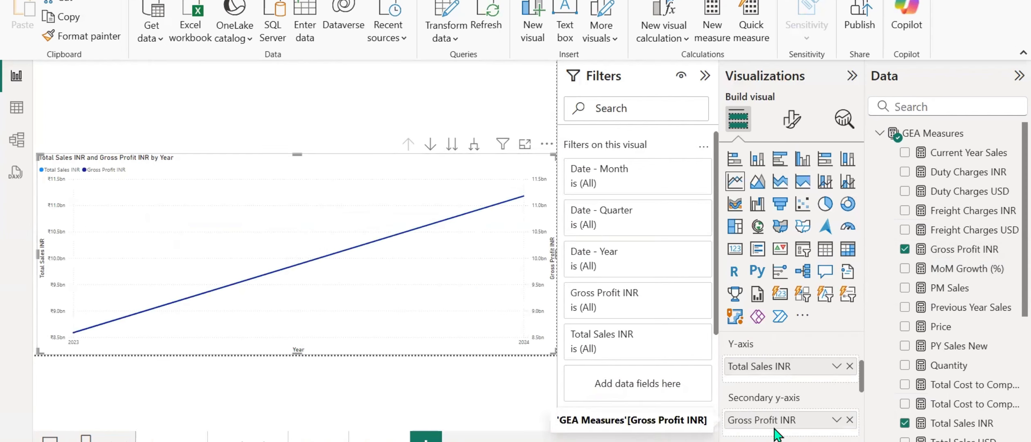
click(473, 144)
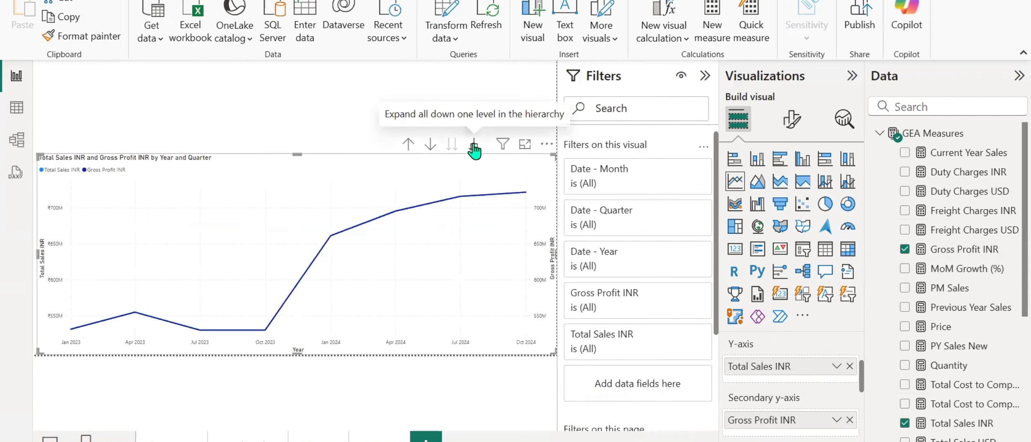
click(473, 144)
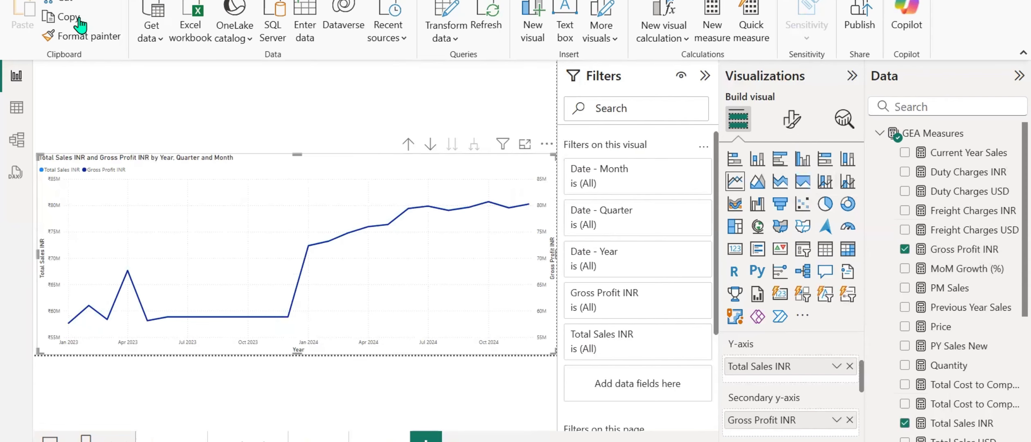
Undo the month-level expansion, then try making the chart slightly taller and undo that resize.
key(ctrl+z)
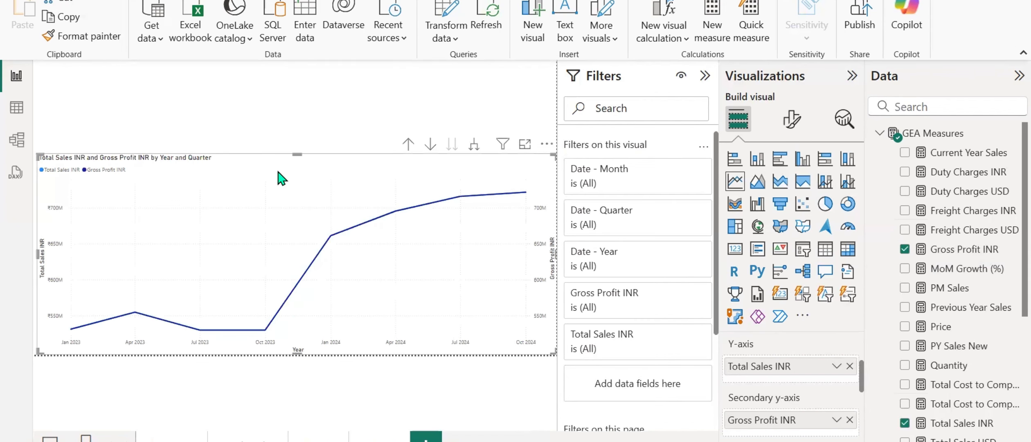
drag(297, 155, 271, 122)
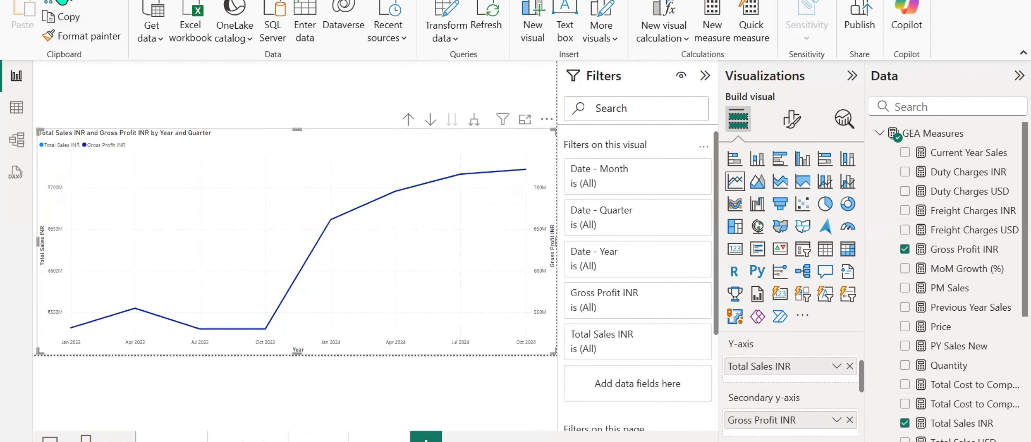
key(ctrl+z)
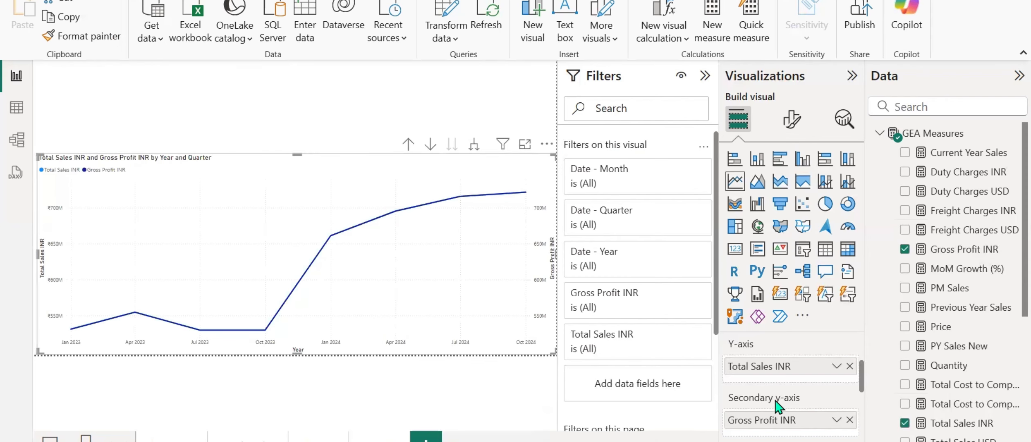
Undo the quarter-level expansion and the line chart conversion, then review the line and stacked column chart's field wells.
scroll(772, 402, up, 2)
scroll(776, 405, down, 3)
scroll(777, 406, down, 1)
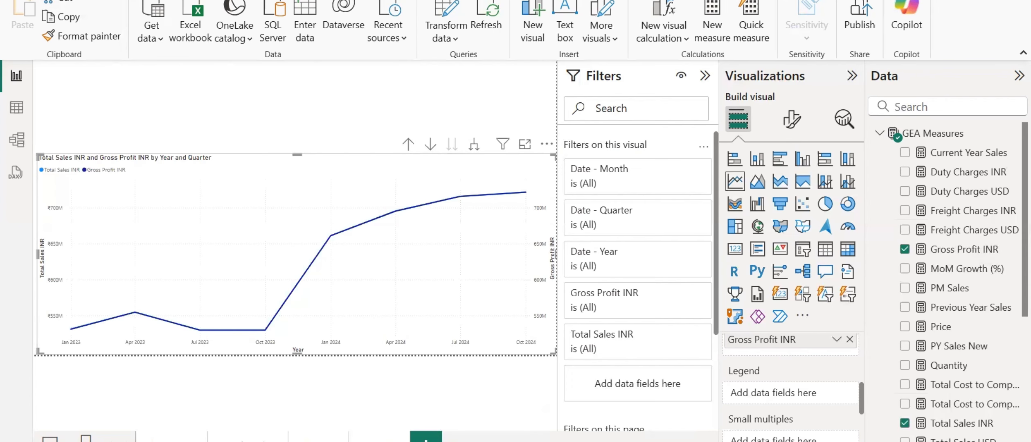
key(ctrl+z)
key(ctrl+z)
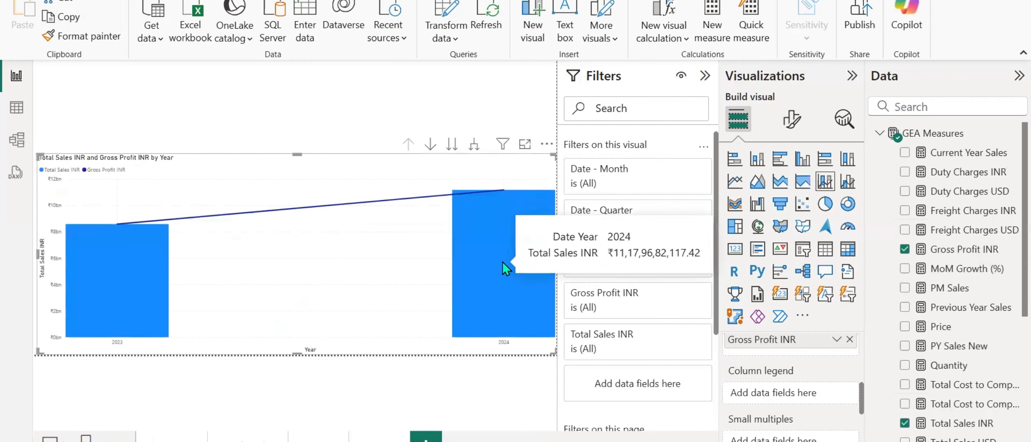
scroll(728, 403, up, 2)
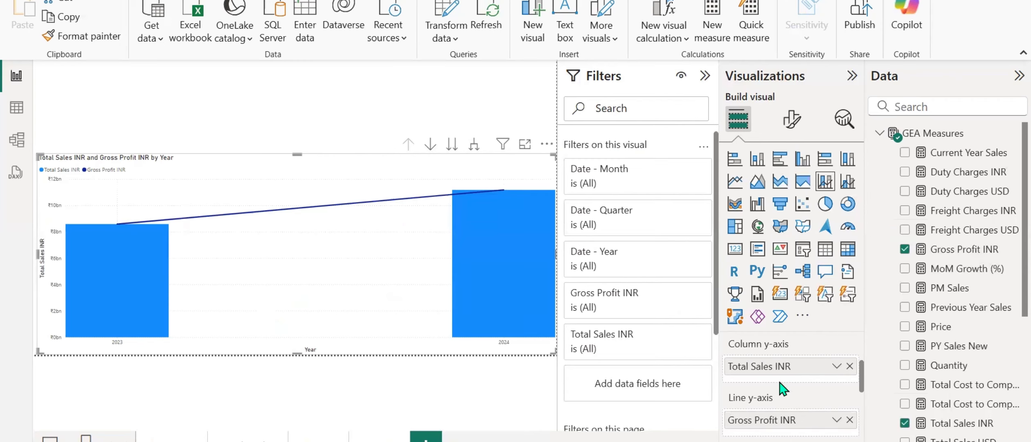
scroll(782, 388, down, 2)
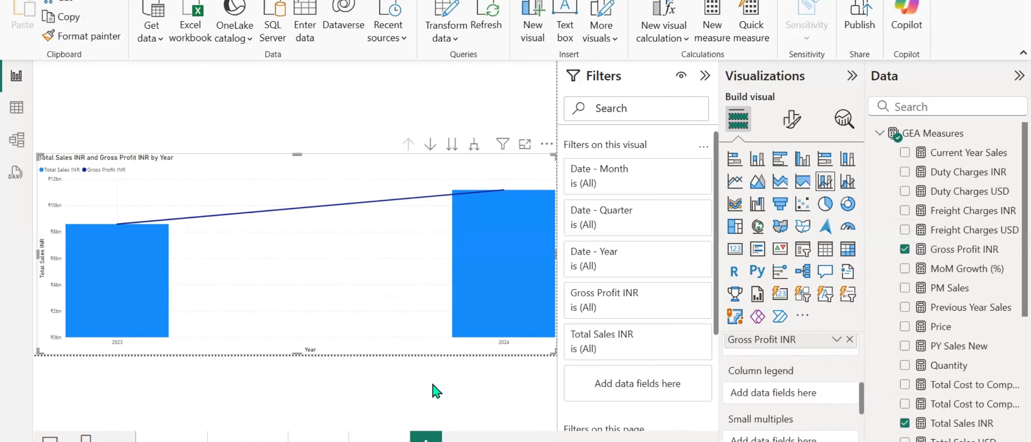
Copy the Global Exports Overview title text box from the overview page onto the Trendline Analysis page.
double_click(306, 440)
key(ctrl+v)
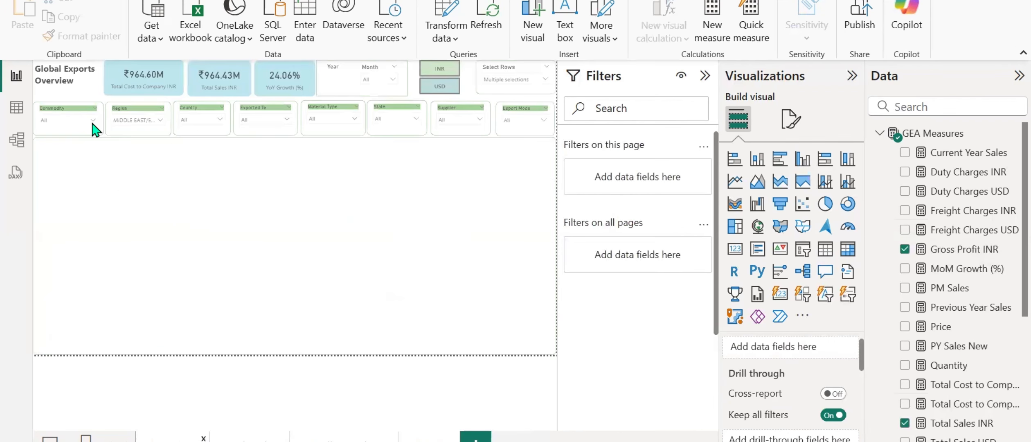
click(94, 70)
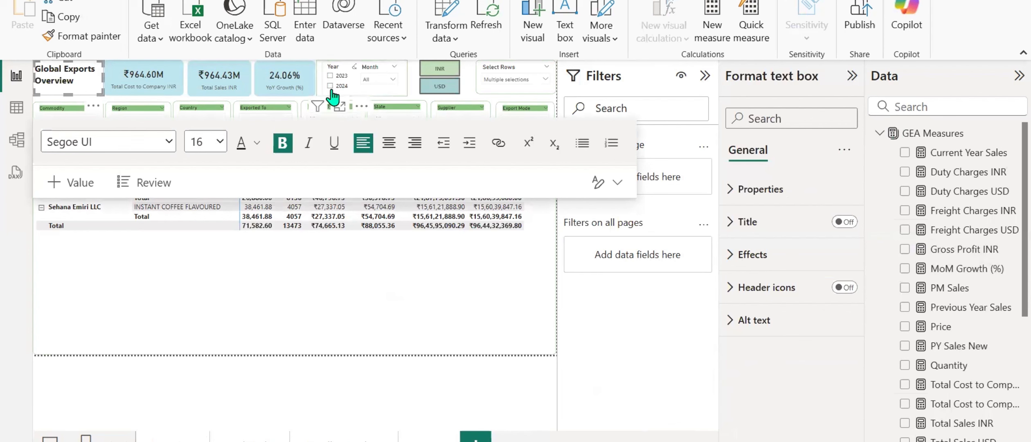
click(466, 95)
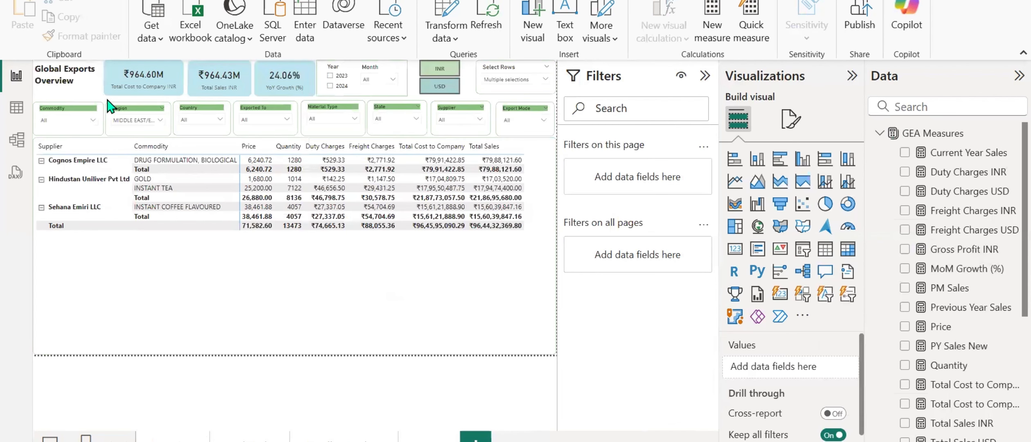
click(85, 94)
key(ctrl+c)
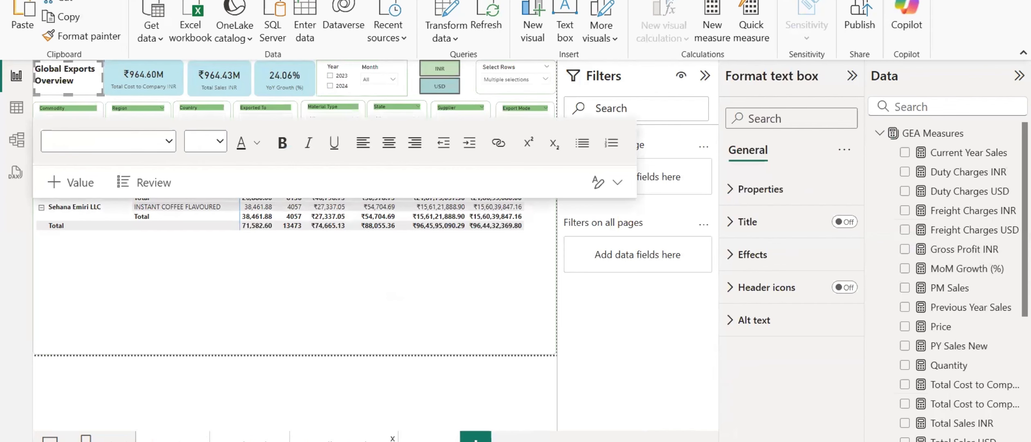
click(328, 439)
key(ctrl+v)
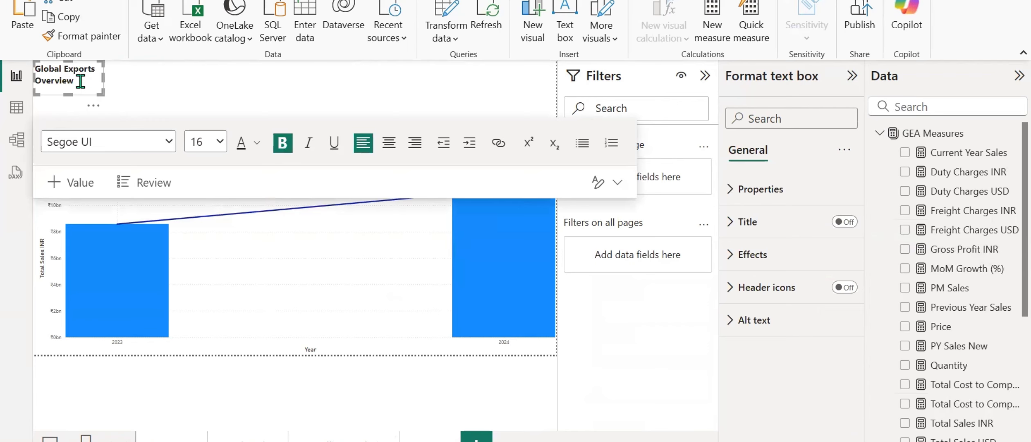
Reword the pasted title as "Global Exports Trendline Analysis" and widen its text box until the text fits on two lines.
key(BackSpace)
key(BackSpace)
text(Trendline Analysis)
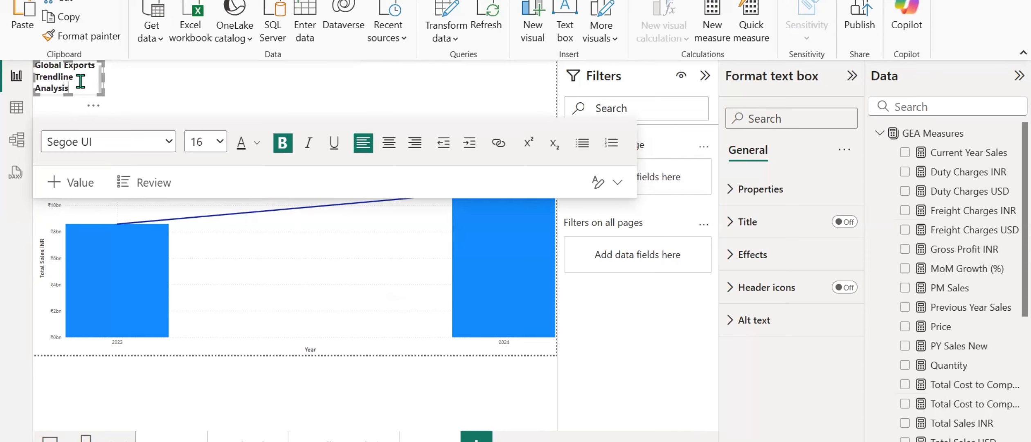
drag(103, 79, 118, 83)
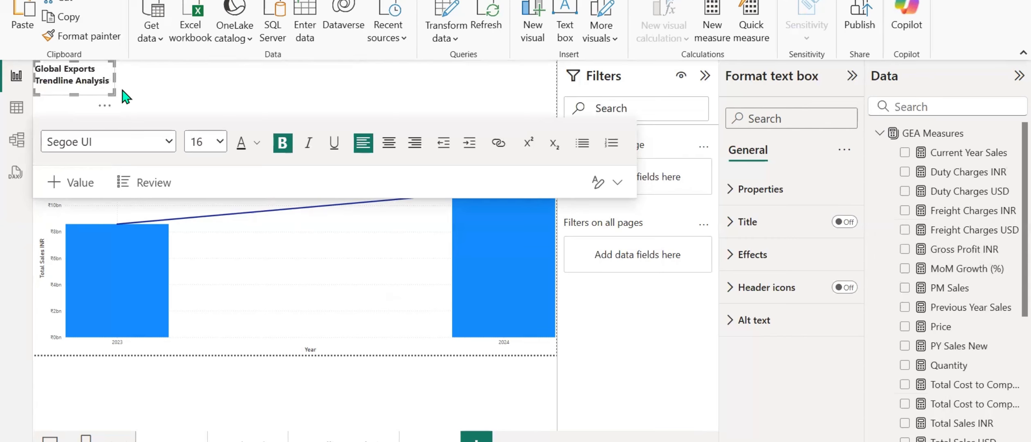
Center-align all of the text in the Global Exports Trendline Analysis title.
key(ctrl+a)
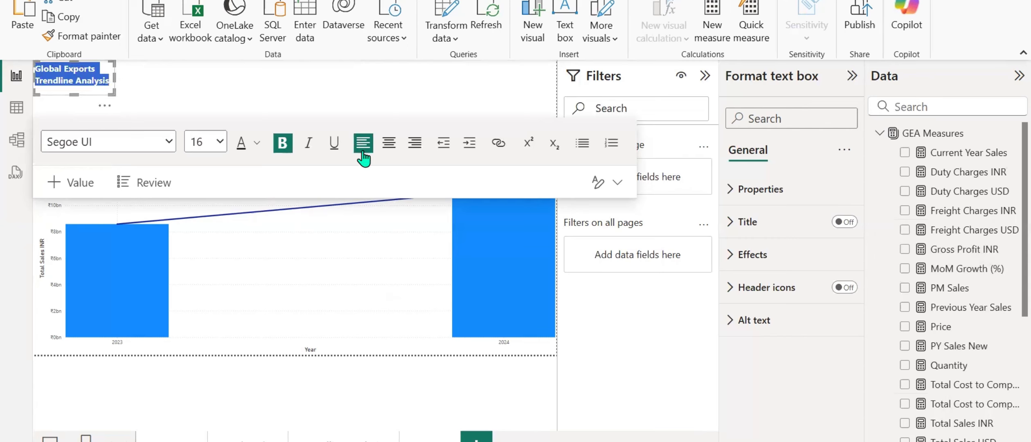
click(385, 151)
click(146, 75)
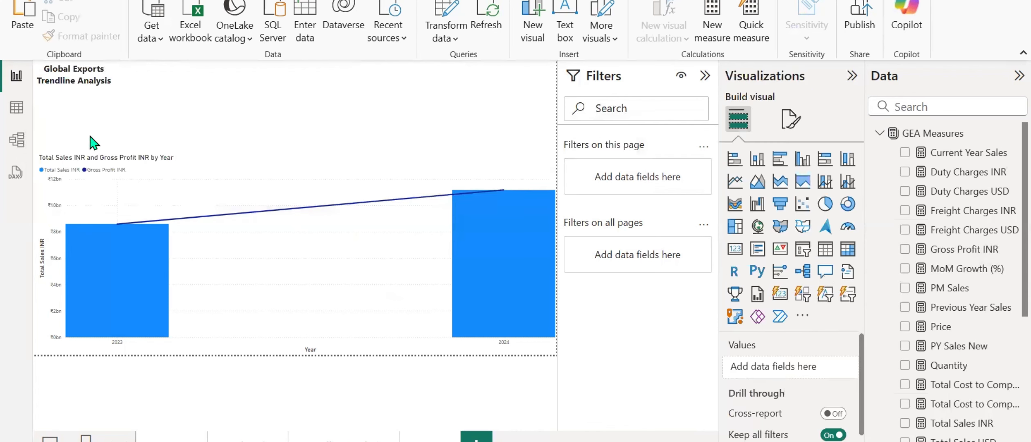
Turn on the visual border of the line and stacked column chart and color it light green.
click(209, 168)
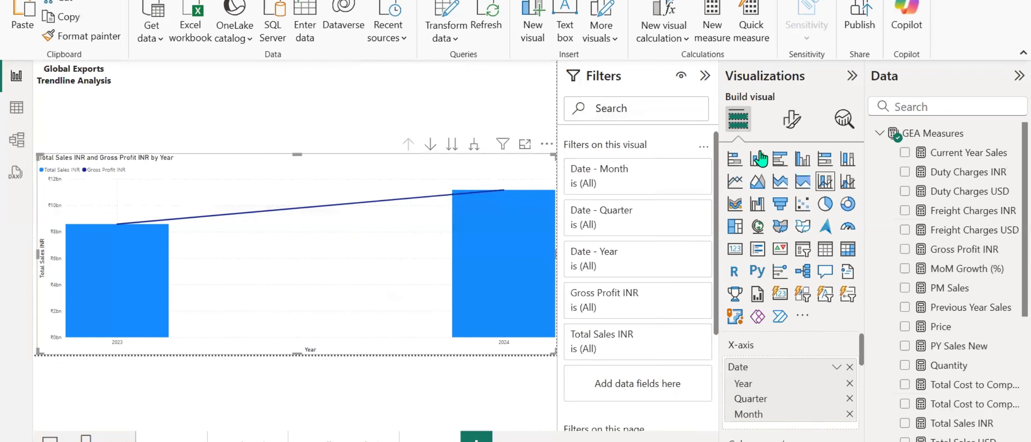
click(792, 119)
click(791, 192)
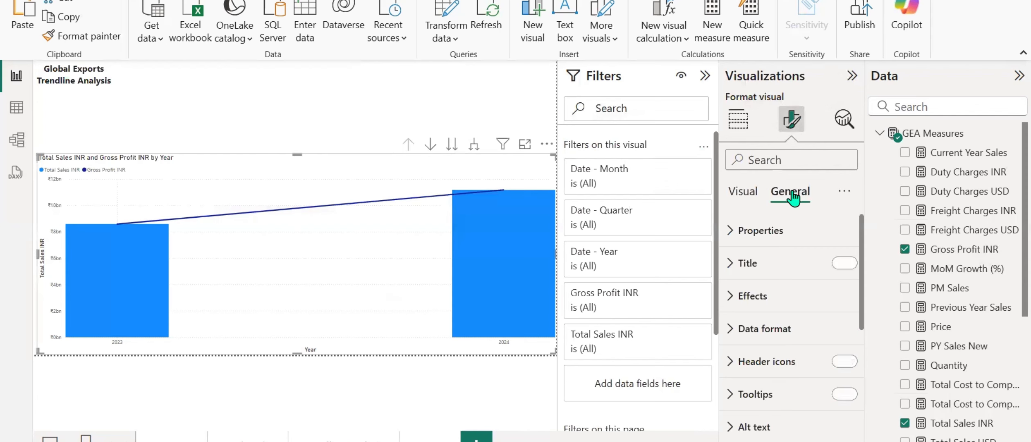
click(729, 303)
scroll(735, 305, down, 3)
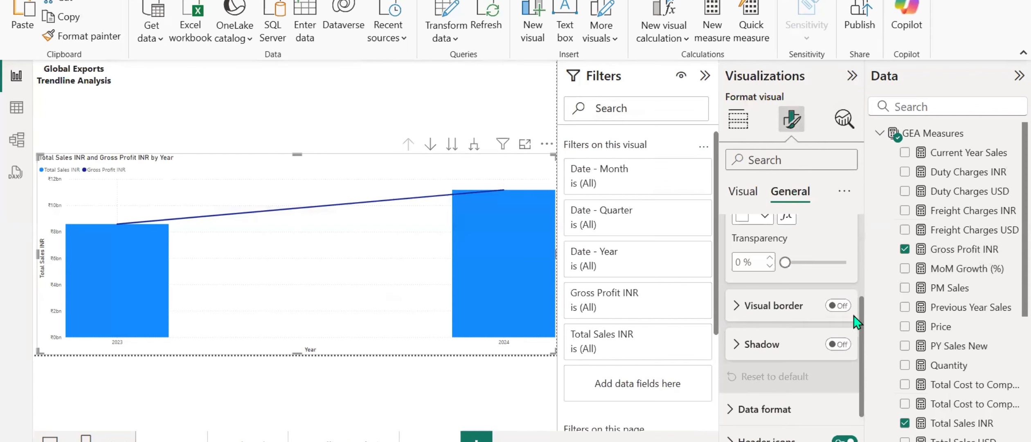
click(838, 305)
click(738, 311)
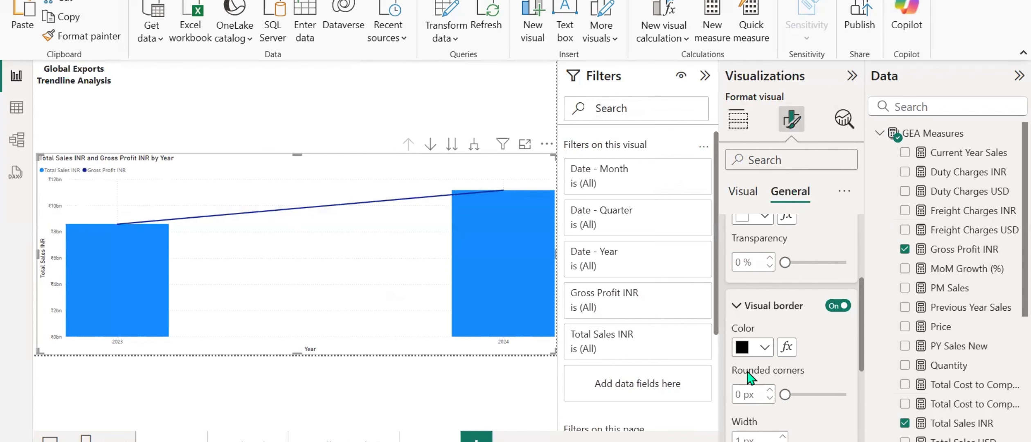
click(764, 345)
click(775, 276)
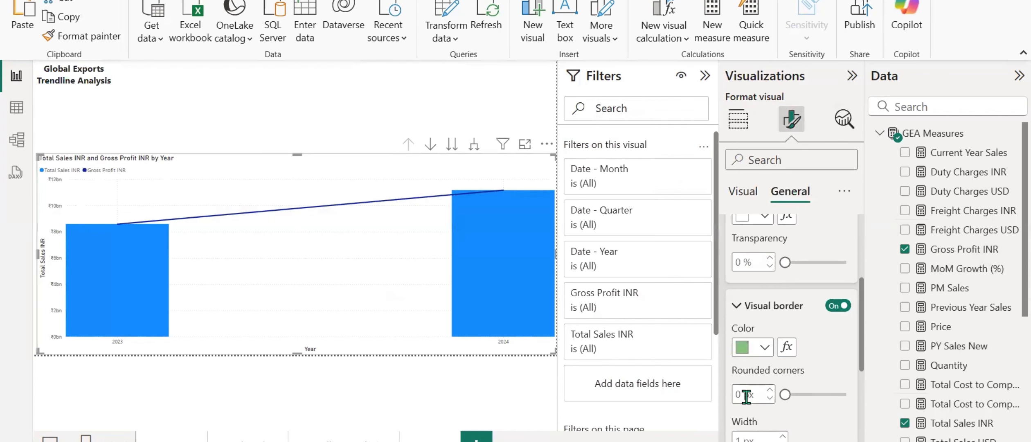
Set the rounded corners of the chart's border to 10 px.
double_click(740, 394)
text(10)
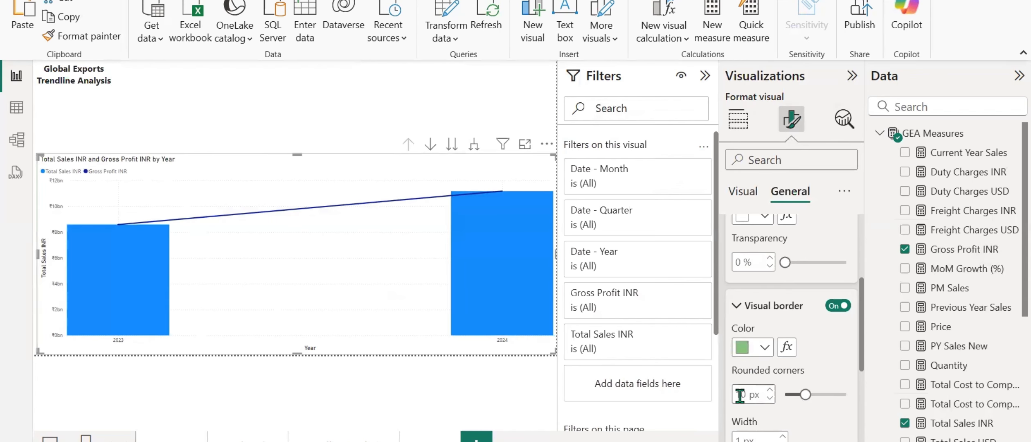
click(303, 102)
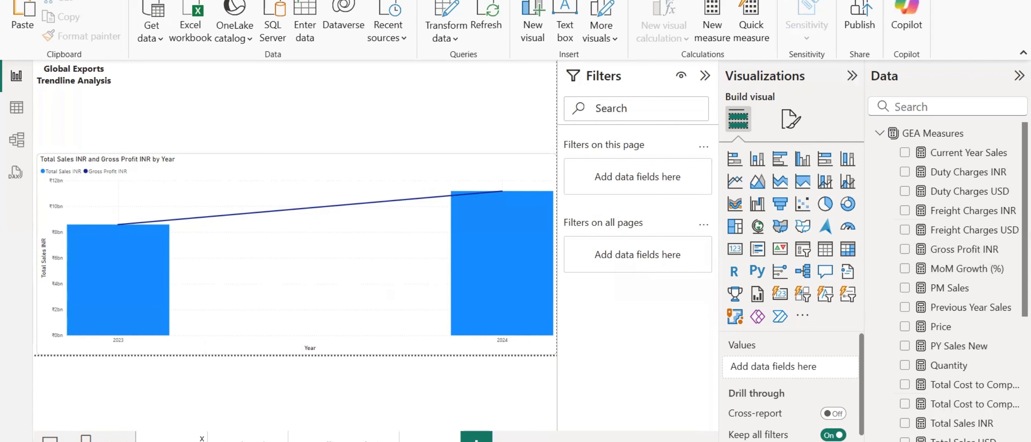
Copy the overview page's slicer row, Commodity through Export Mode, onto the Trendline Analysis page and dismiss the sync choice.
click(170, 441)
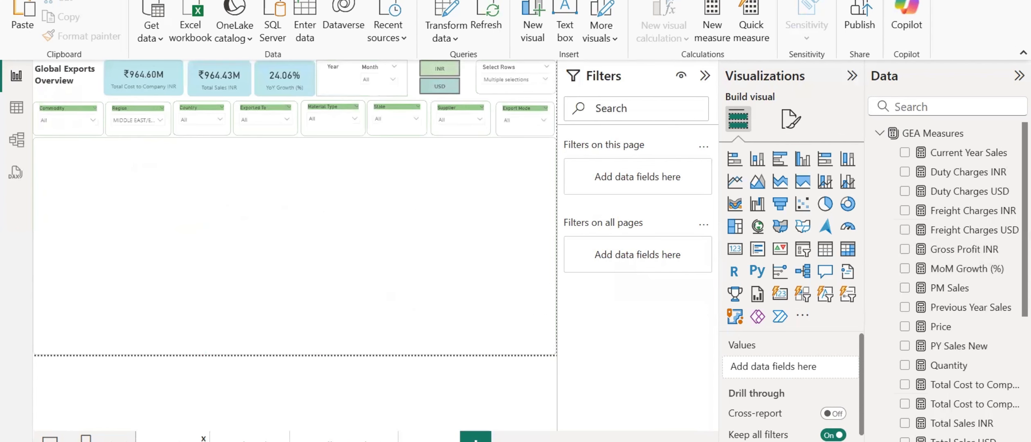
click(48, 114)
ctrl+click(109, 115)
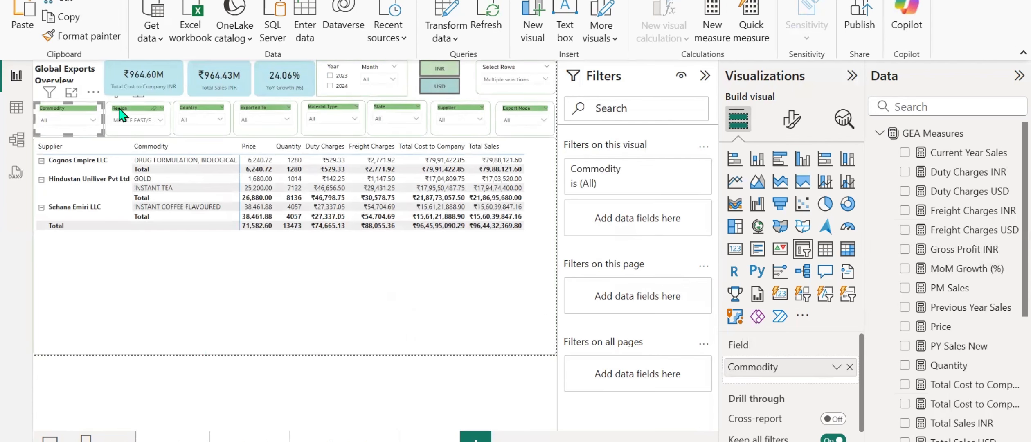
ctrl+click(186, 115)
ctrl+click(266, 116)
ctrl+click(348, 119)
ctrl+click(377, 118)
ctrl+click(444, 118)
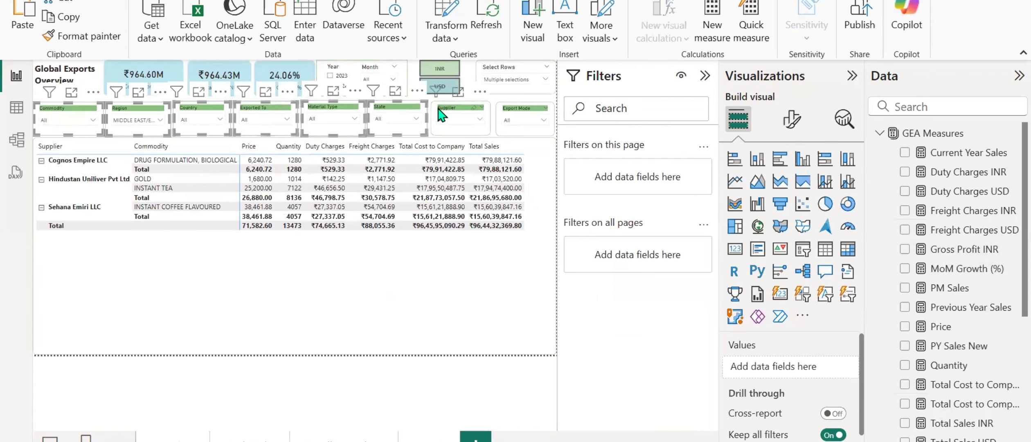
ctrl+click(508, 116)
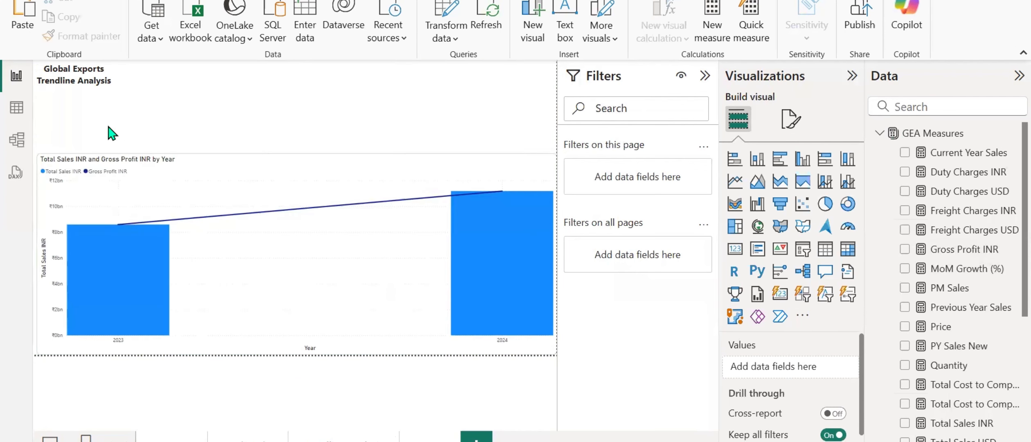
key(ctrl+v)
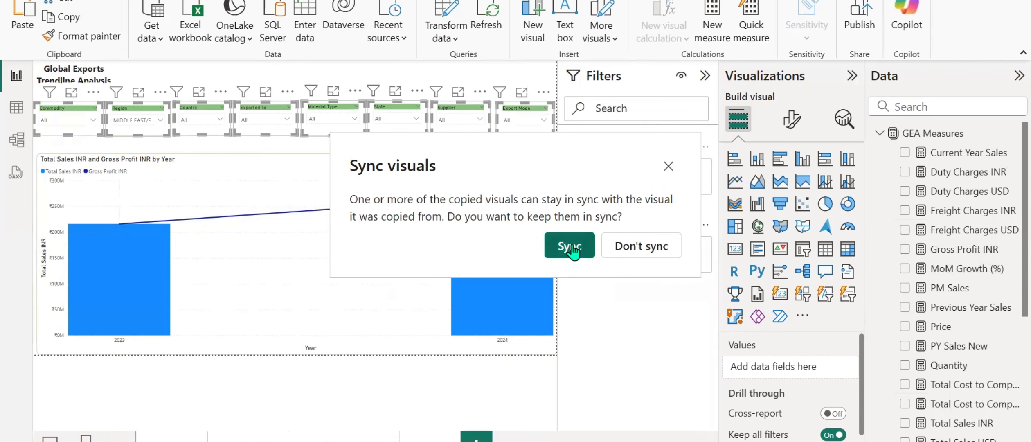
click(668, 167)
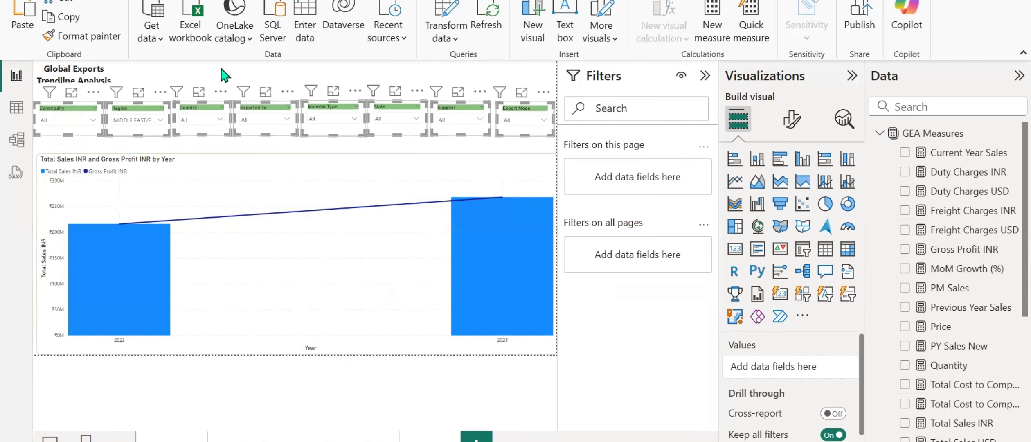
click(195, 69)
mouse_move(553, 92)
mouse_down()
mouse_move(345, 137)
mouse_move(18, 145)
mouse_up()
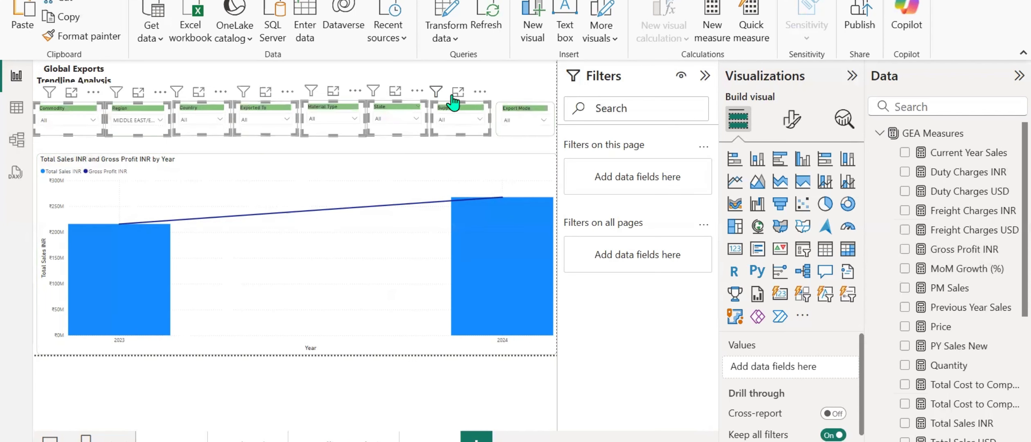
click(416, 91)
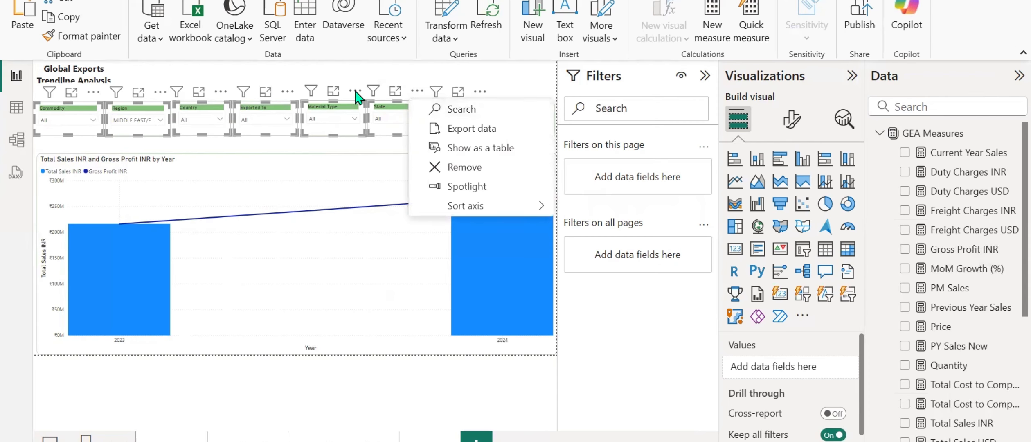
click(354, 119)
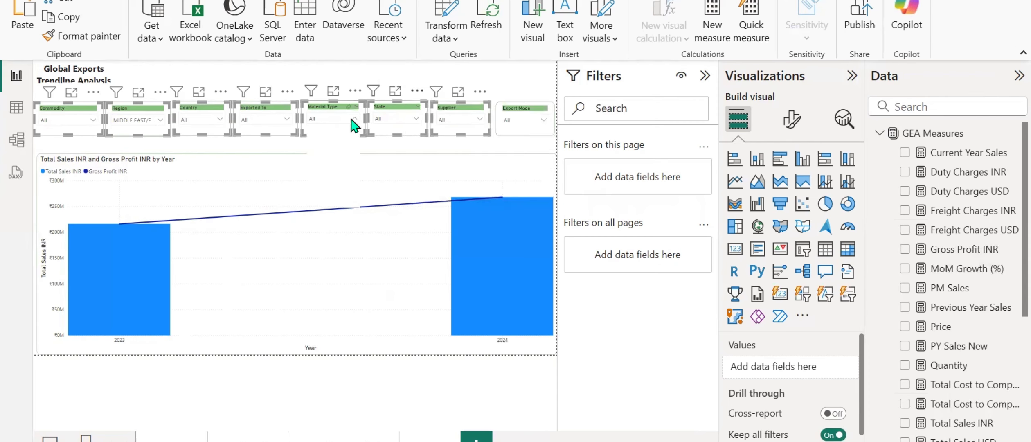
click(363, 73)
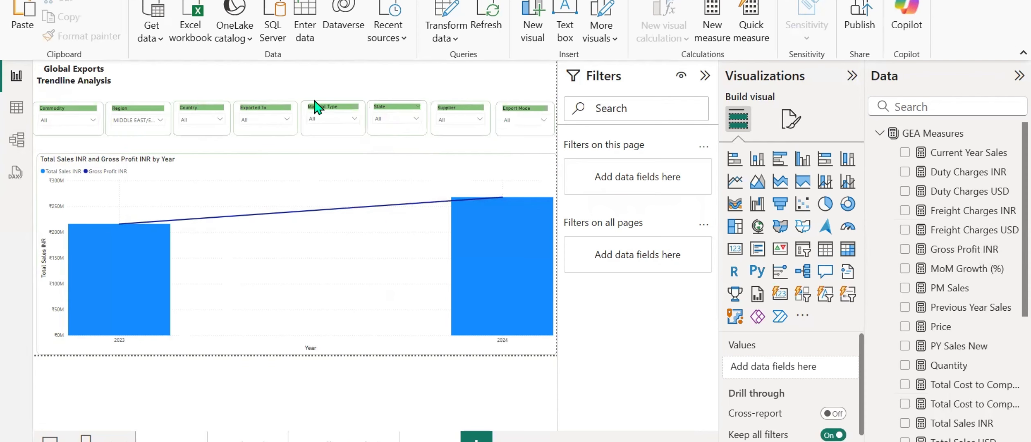
Make the line and stacked column chart taller by extending its upper edge to just below the slicer row.
click(280, 162)
drag(298, 153, 298, 140)
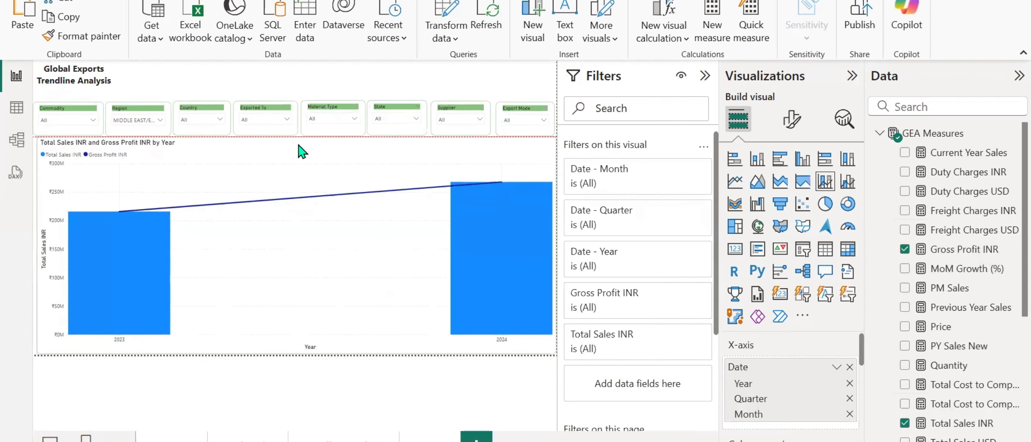
click(210, 79)
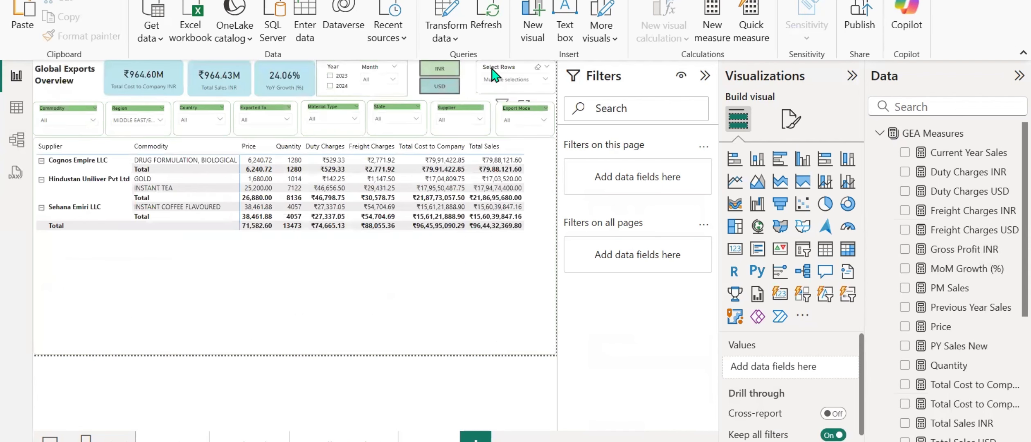
Copy the Select Rows slicer from the overview page onto the Trendline Analysis page without syncing the two.
click(492, 68)
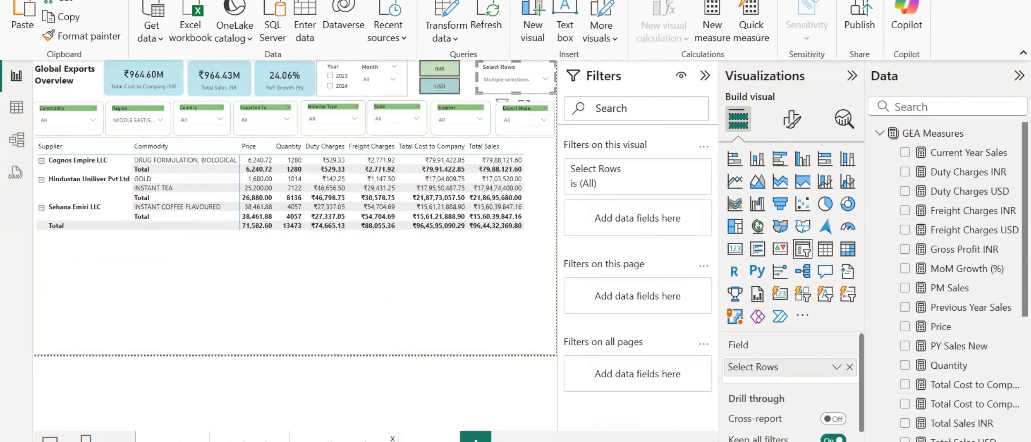
click(348, 439)
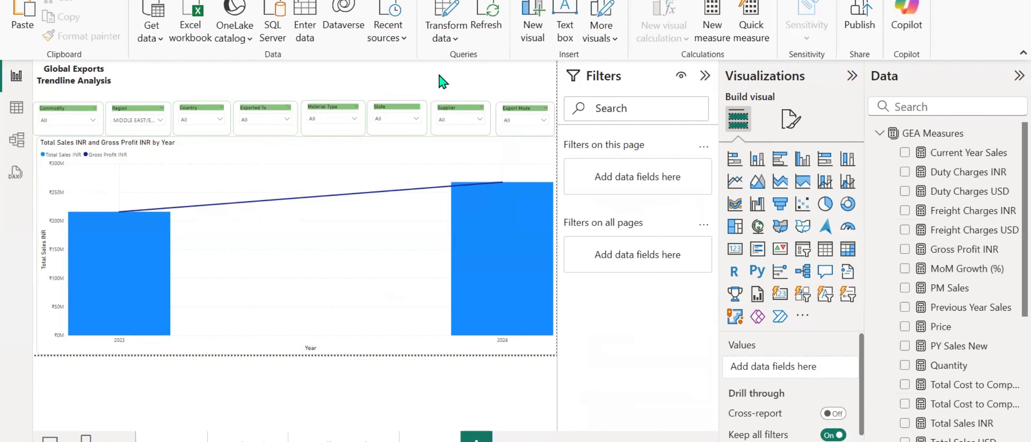
key(ctrl+v)
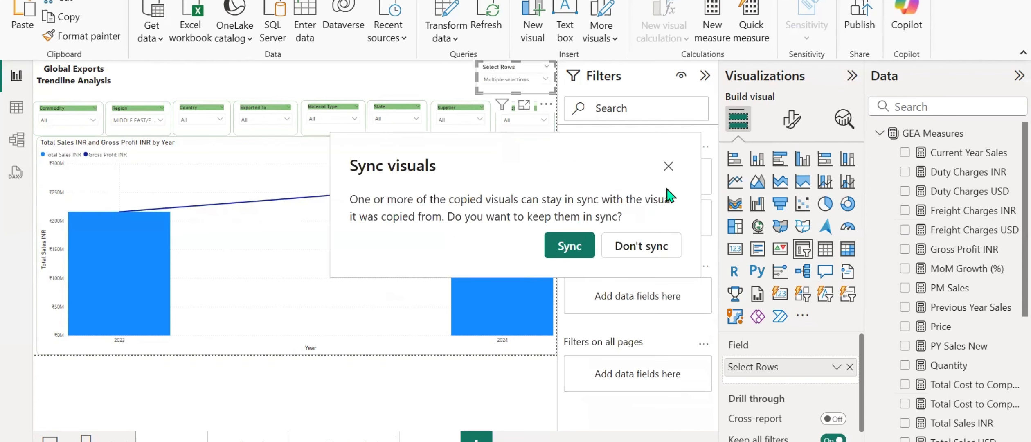
click(649, 250)
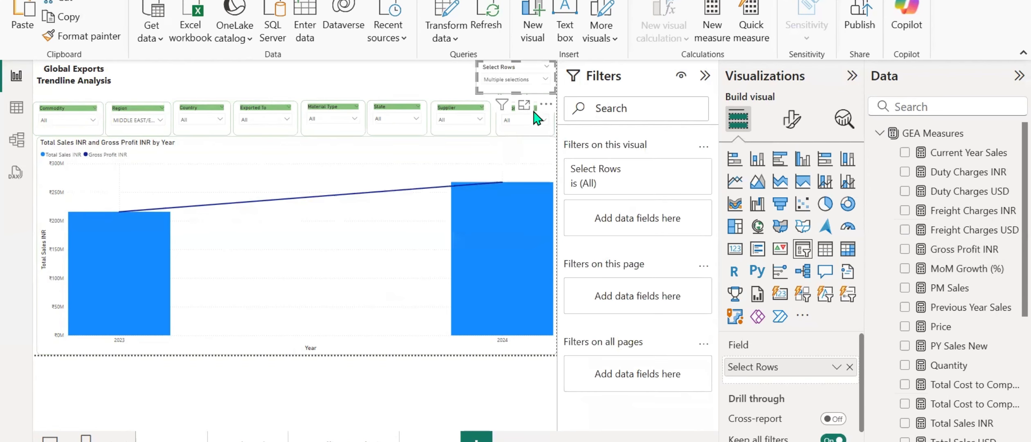
Deselect Commodity in the Select Rows slicer on the Trendline Analysis page.
click(317, 152)
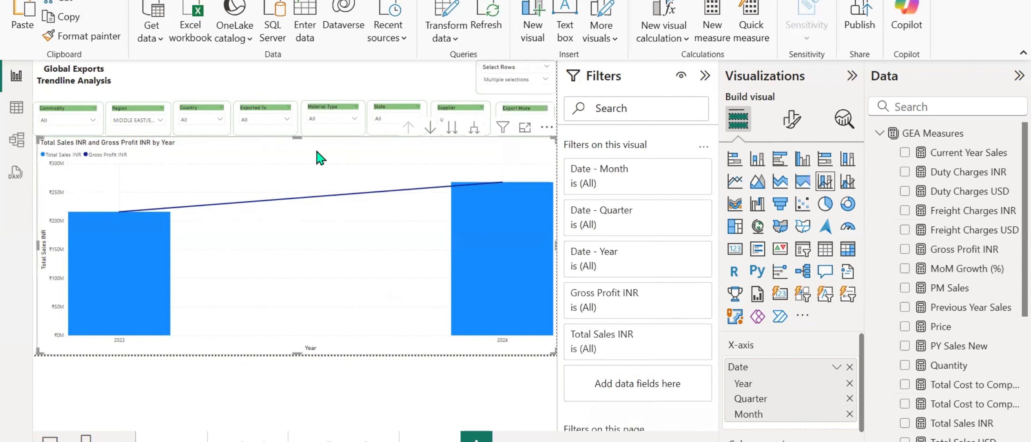
click(496, 81)
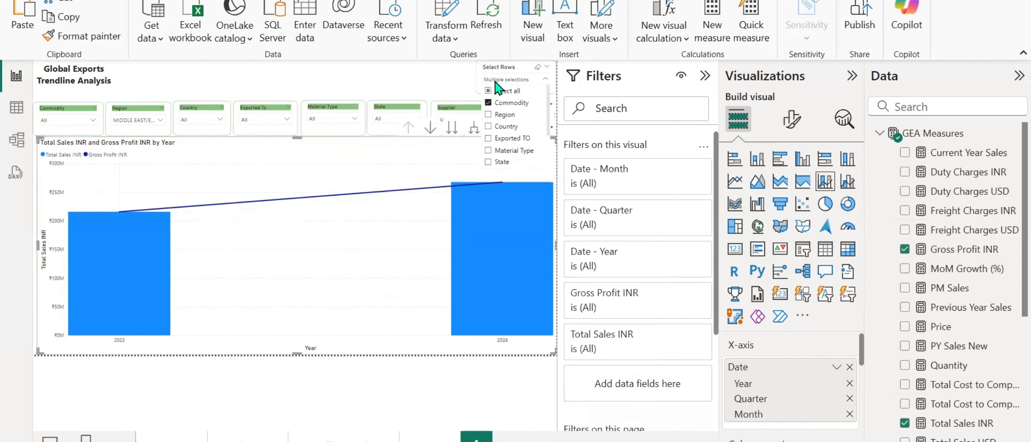
click(507, 107)
click(310, 167)
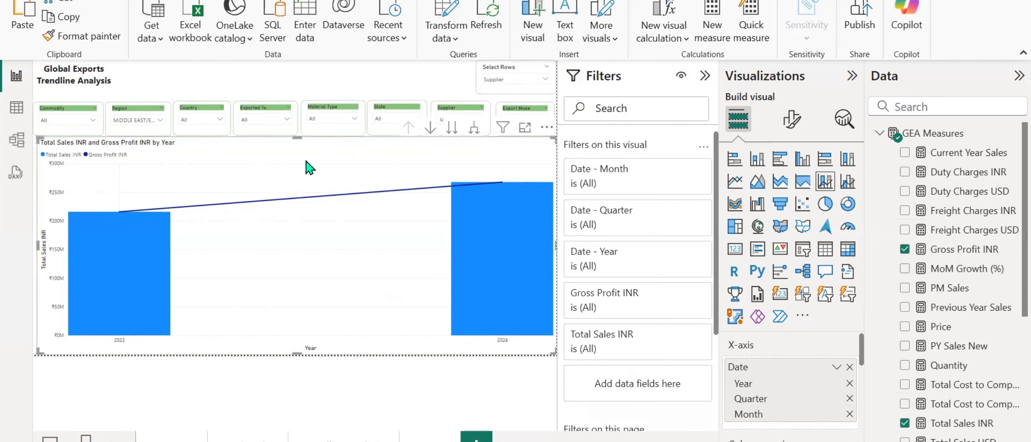
Add the Row Parameter field as the column legend of the Total Sales and Gross Profit combo chart.
scroll(736, 399, down, 4)
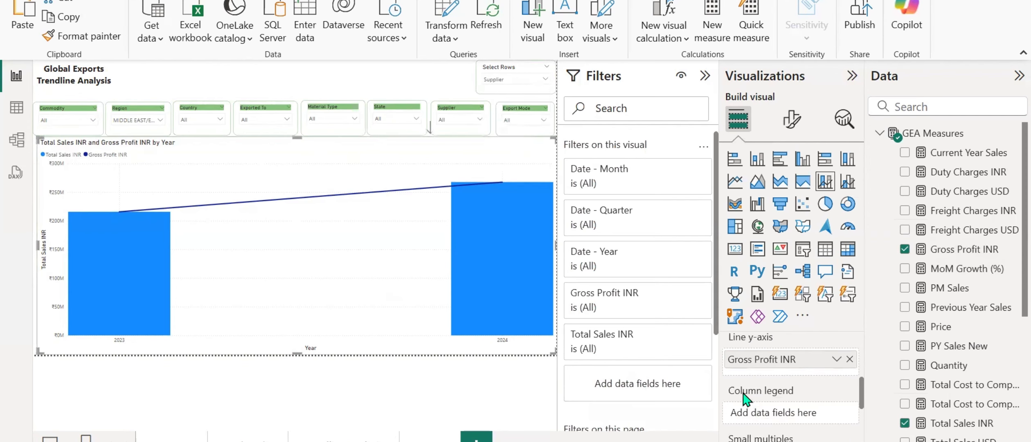
click(878, 134)
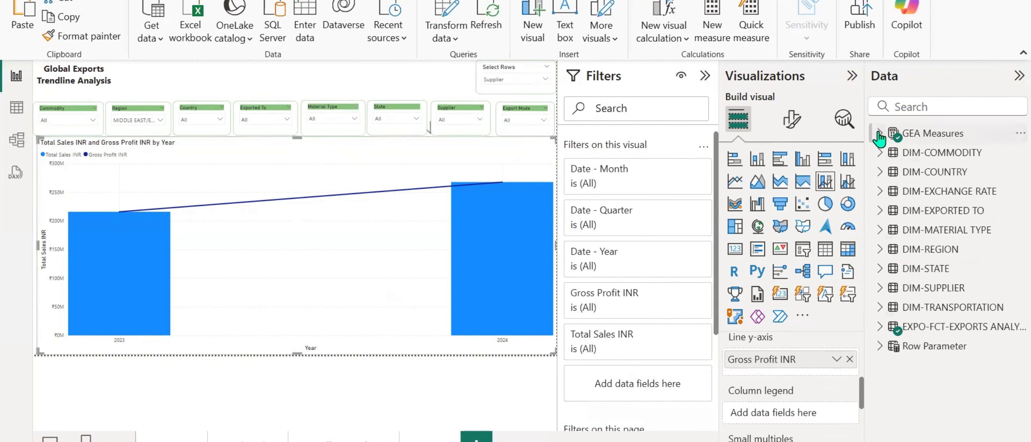
click(880, 346)
drag(955, 365, 814, 414)
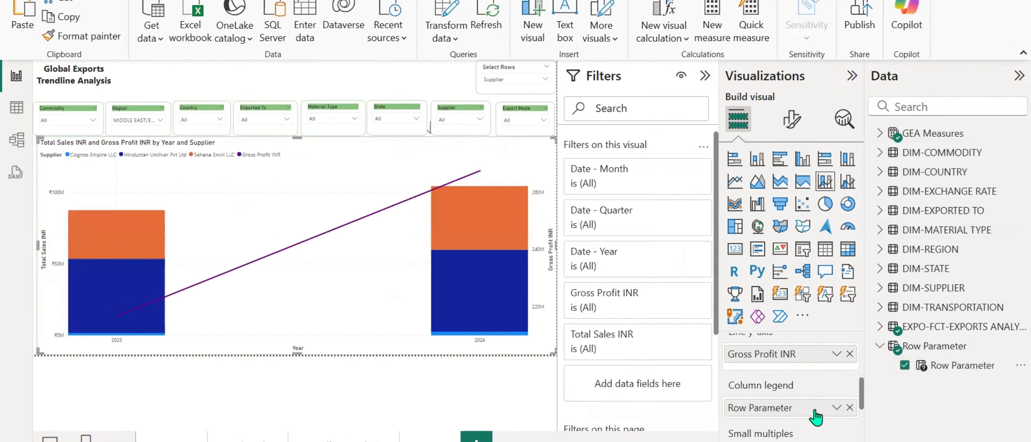
Set the Select Rows slicer on the Trendline Analysis page to Commodity only.
click(496, 81)
scroll(504, 119, down, 2)
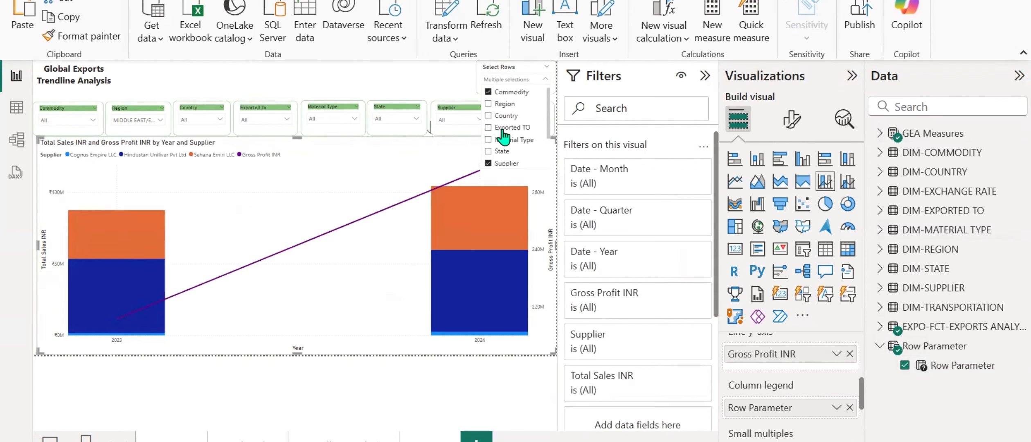
click(505, 126)
click(505, 128)
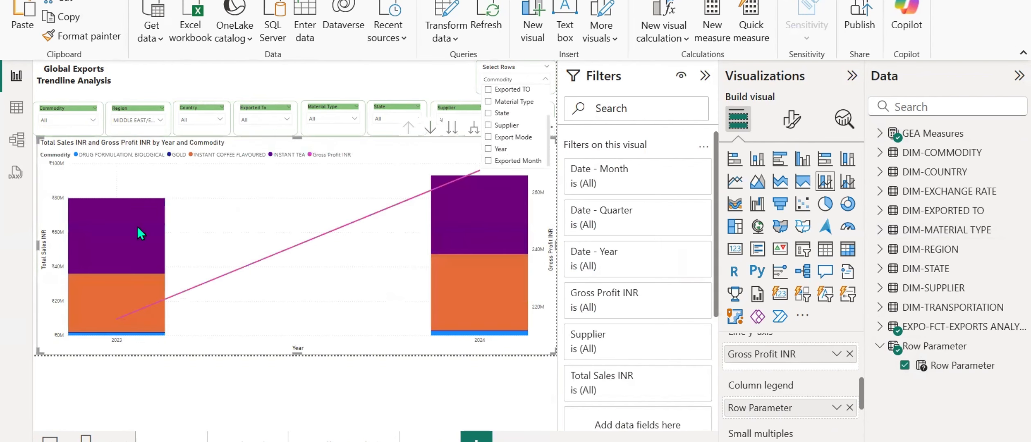
click(343, 81)
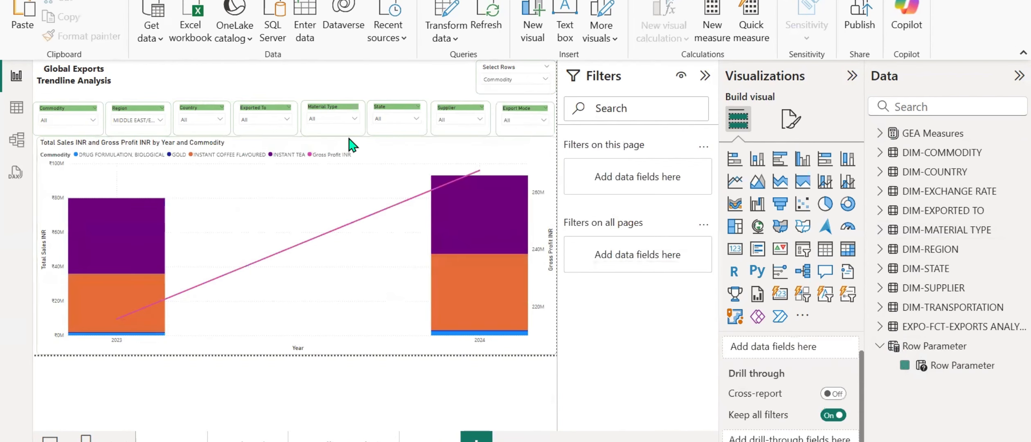
Expand the combo chart's date hierarchy one level to quarters and inspect the quarterly Gross Profit line points.
click(453, 166)
click(474, 127)
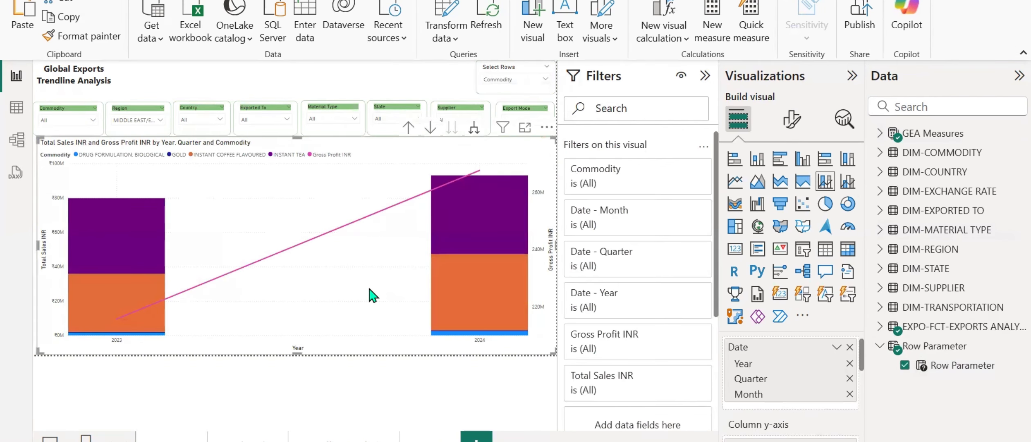
mouse_move(110, 231)
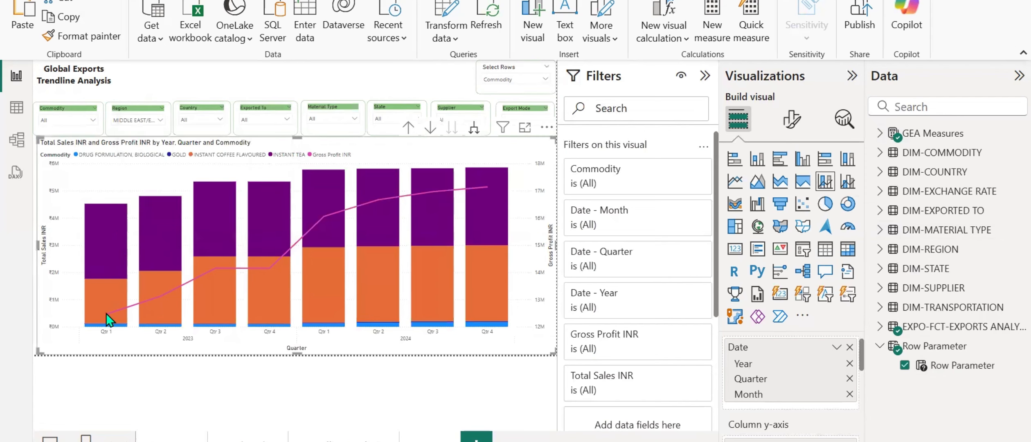
mouse_move(106, 313)
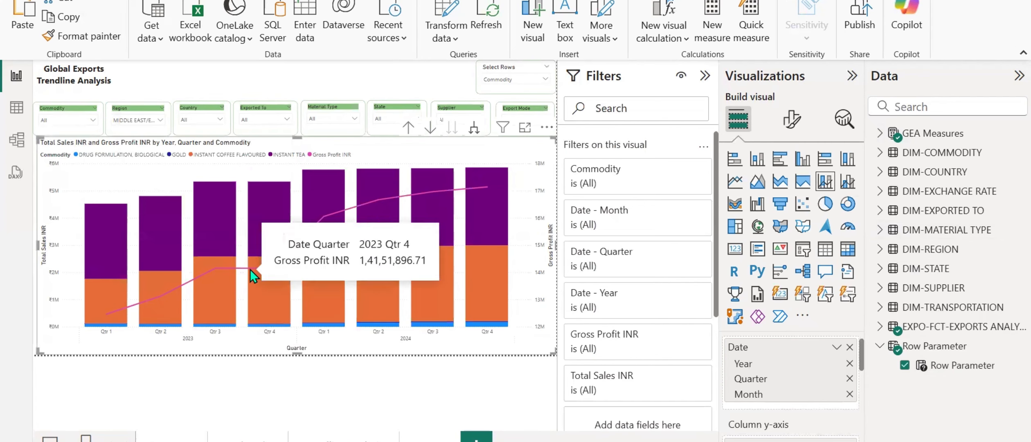
mouse_move(312, 221)
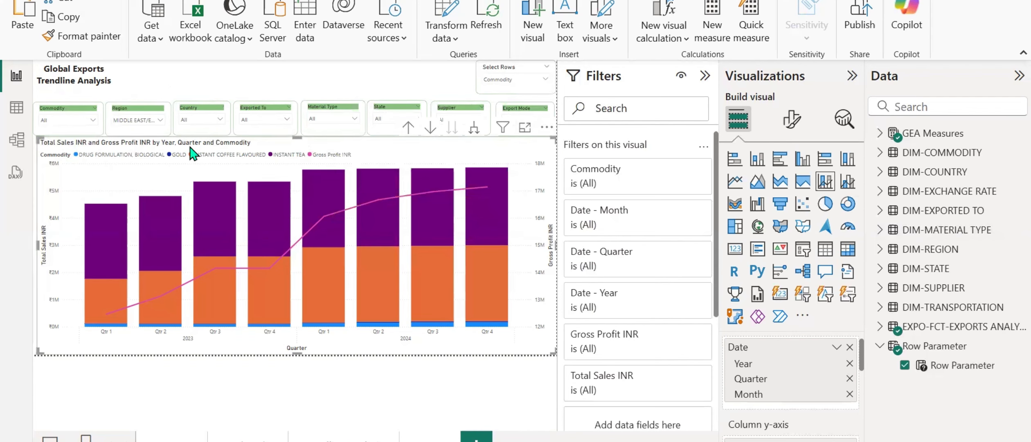
Show markers for all categories on the combo chart's line.
click(792, 120)
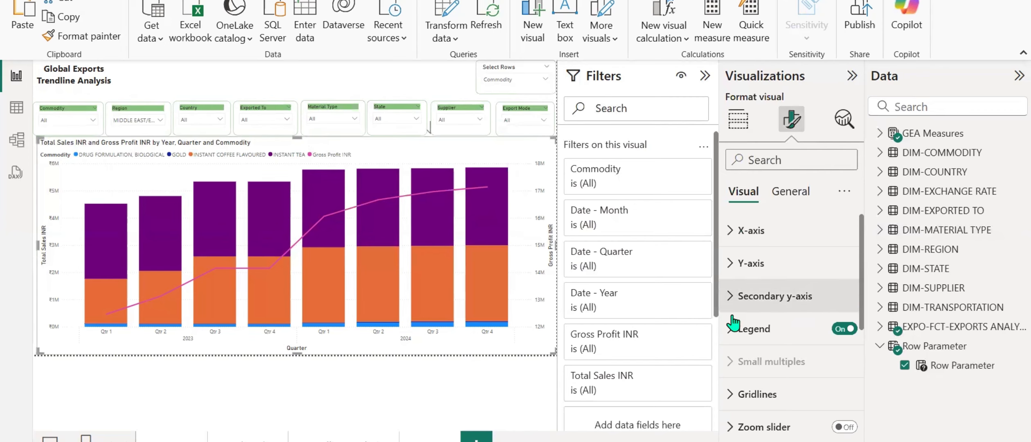
scroll(732, 323, down, 3)
scroll(732, 325, down, 3)
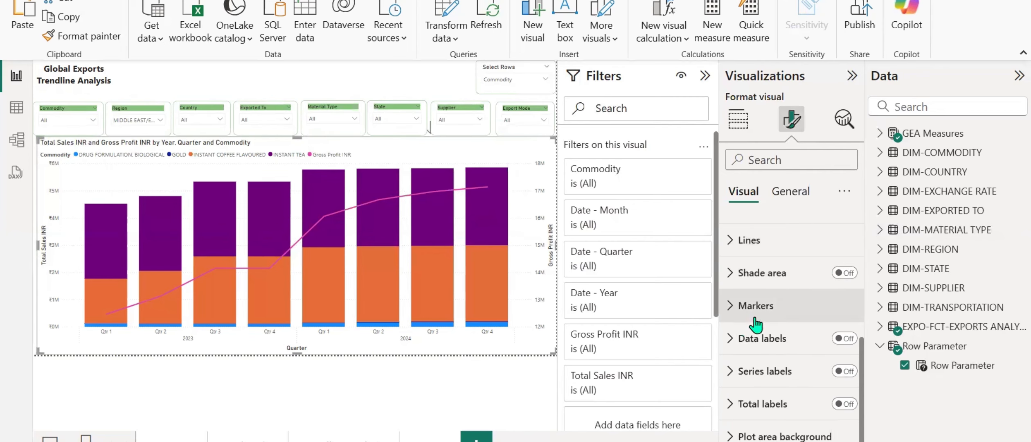
click(730, 309)
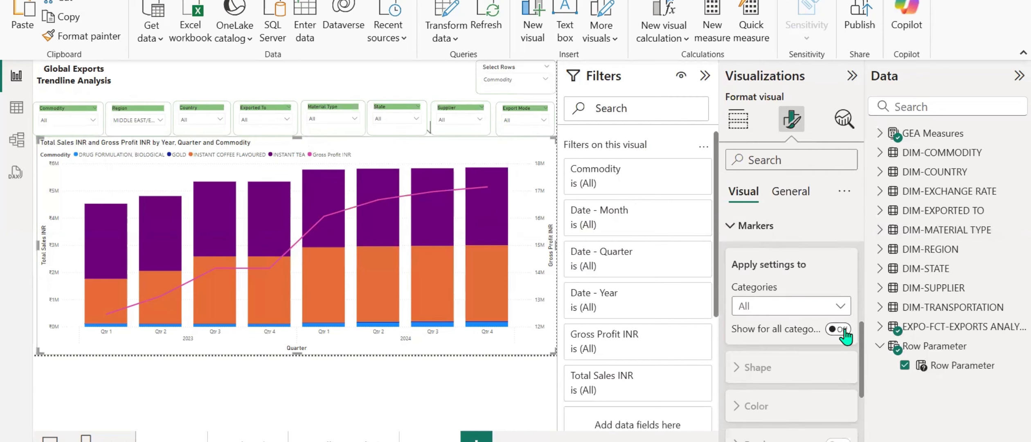
click(837, 329)
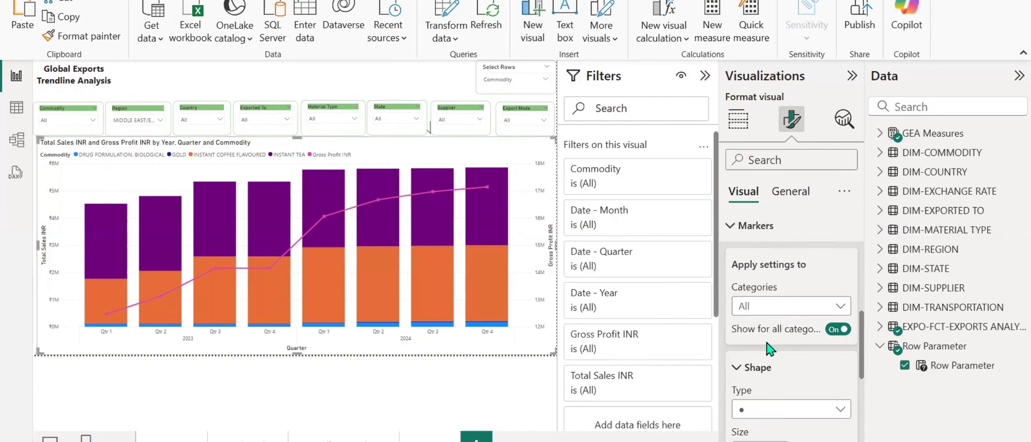
Turn on data labels and total labels for the combo chart and check the 2023 Qtr 1 column's segments.
scroll(768, 349, down, 3)
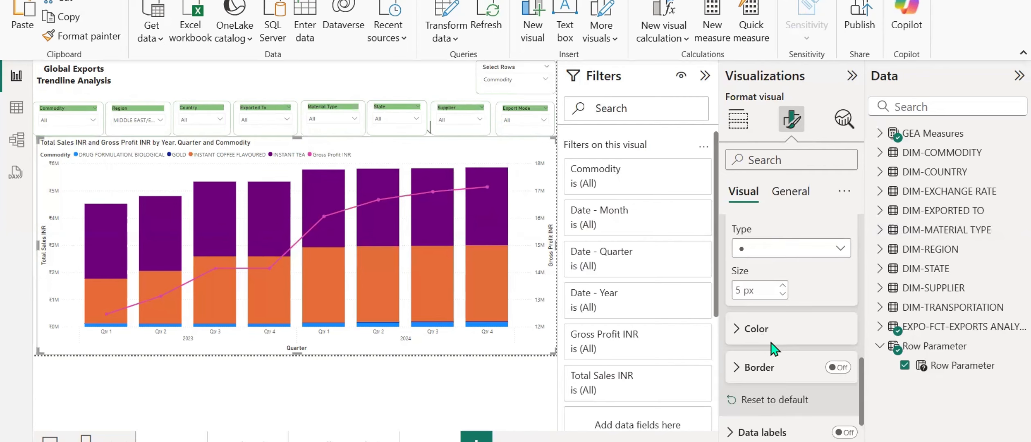
scroll(773, 350, down, 4)
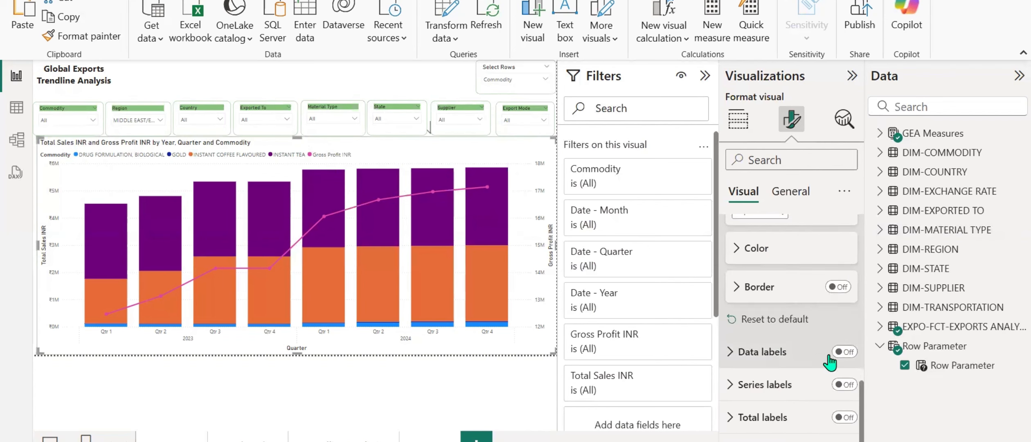
click(845, 353)
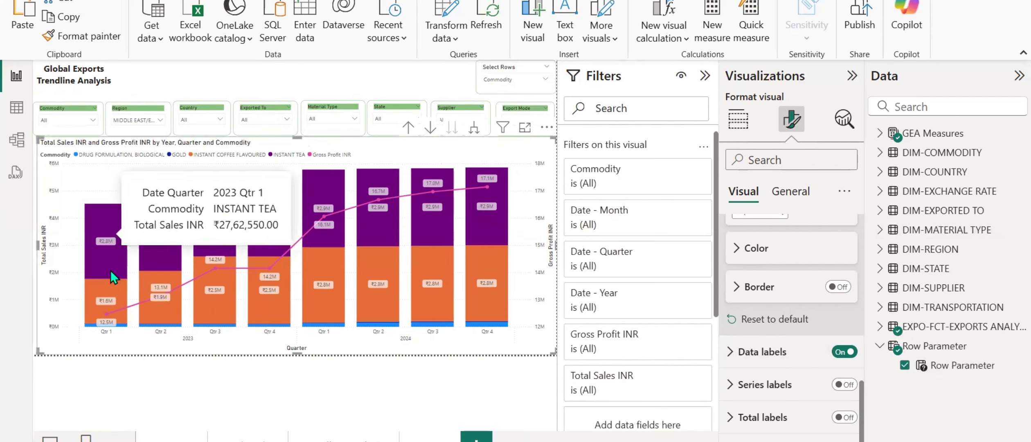
mouse_move(106, 328)
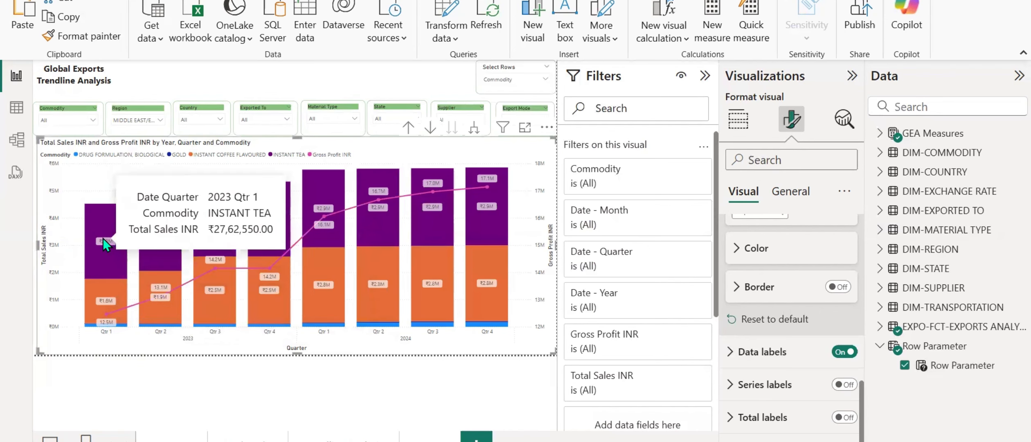
scroll(769, 390, down, 1)
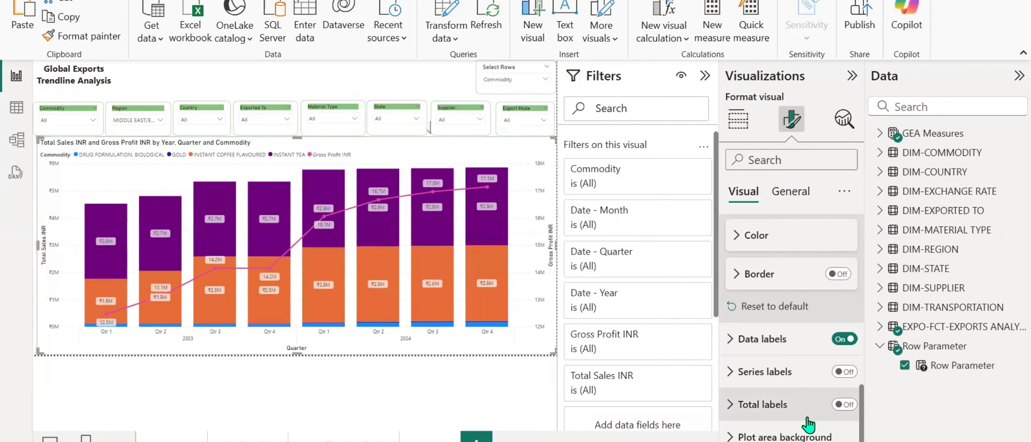
click(844, 405)
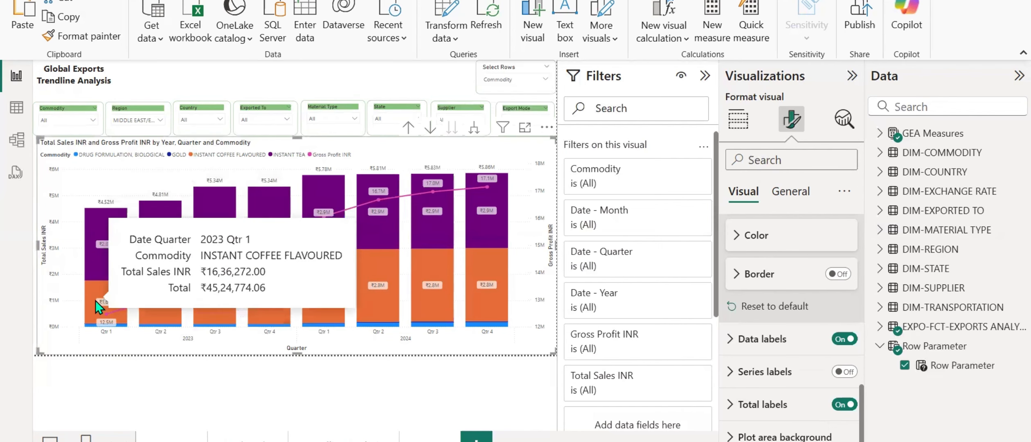
mouse_move(108, 327)
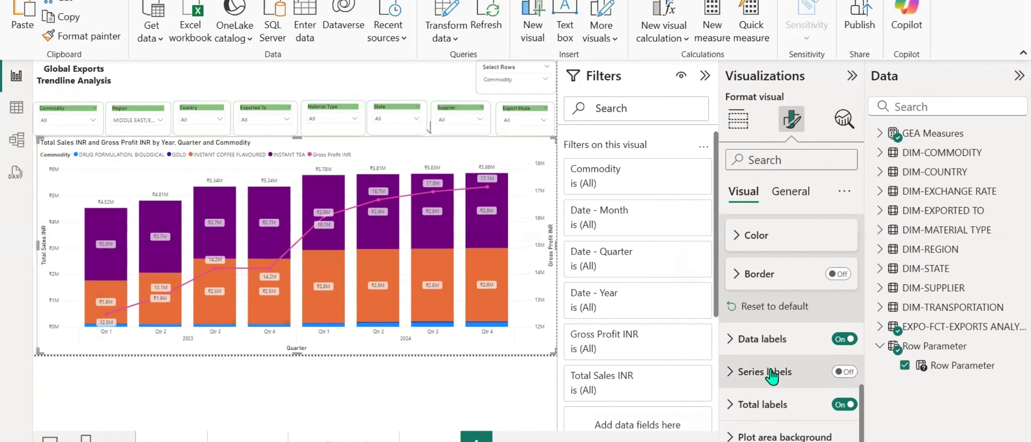
Turn on the combo chart's zoom slider, leaving series labels off.
click(847, 372)
click(848, 372)
scroll(802, 383, up, 2)
scroll(802, 383, up, 10)
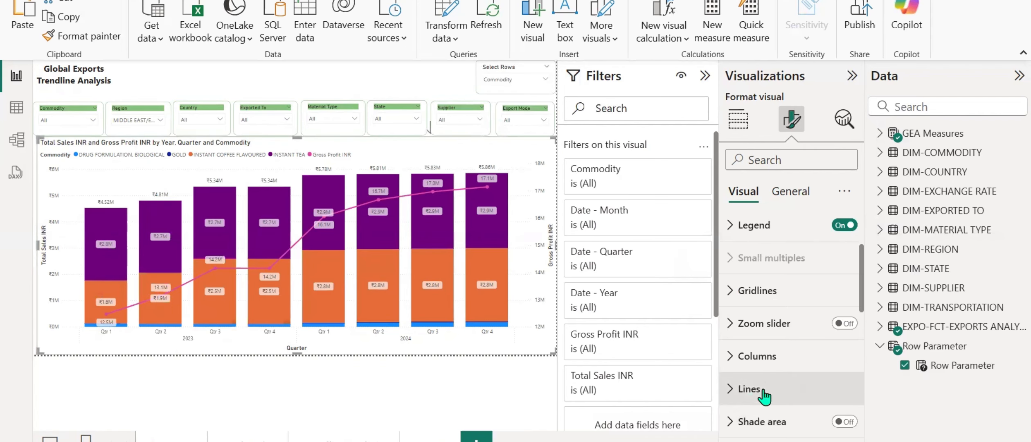
scroll(753, 388, down, 2)
click(756, 370)
scroll(756, 363, up, 4)
scroll(756, 365, down, 4)
click(842, 266)
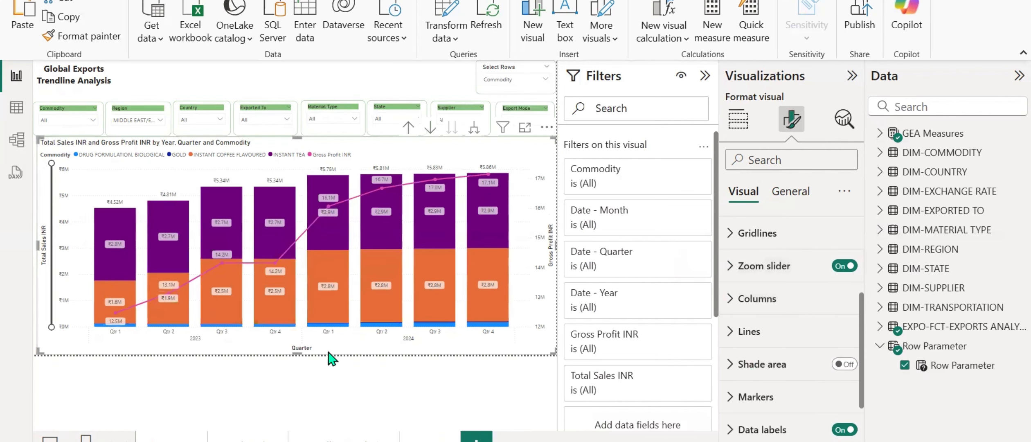
Narrow the vertical zoom slider's range to magnify the small commodity segments near the base of the columns.
drag(51, 162, 50, 325)
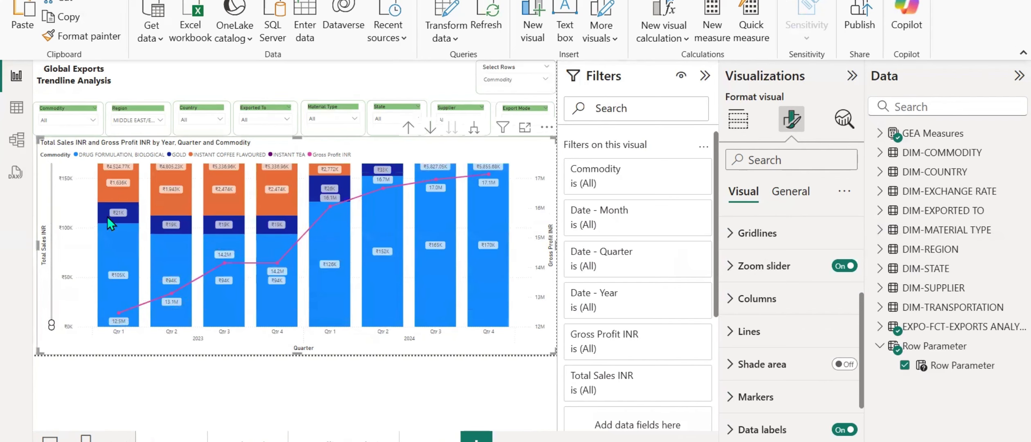
mouse_move(105, 216)
drag(49, 326, 50, 250)
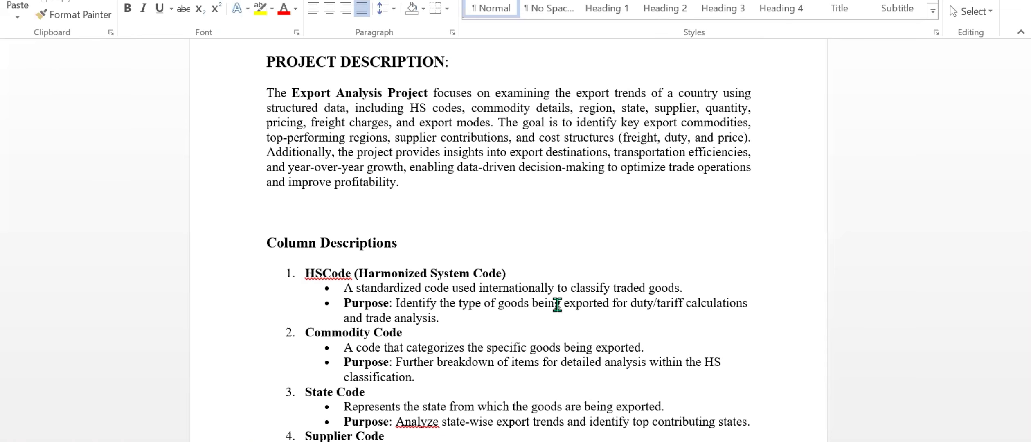
Switch to the requirements document in Word and find the key point on excluding gold, iron and steel from the analysis.
scroll(557, 305, down, 15)
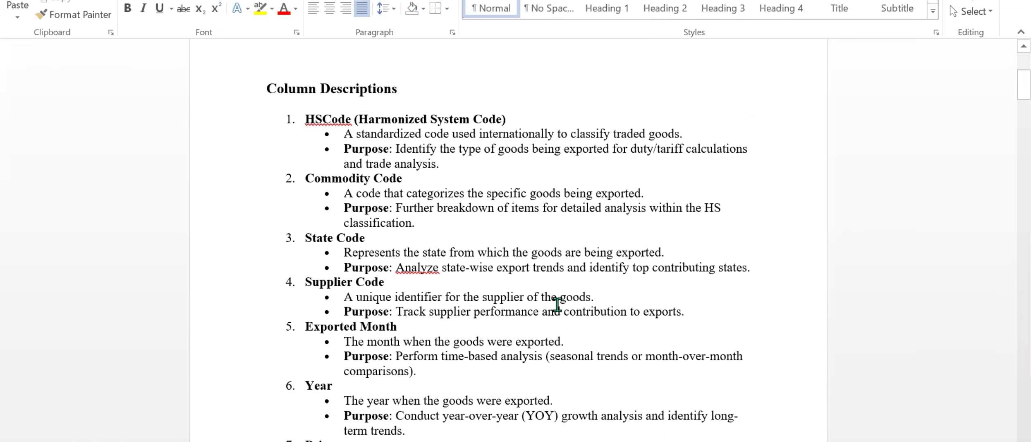
scroll(557, 305, down, 10)
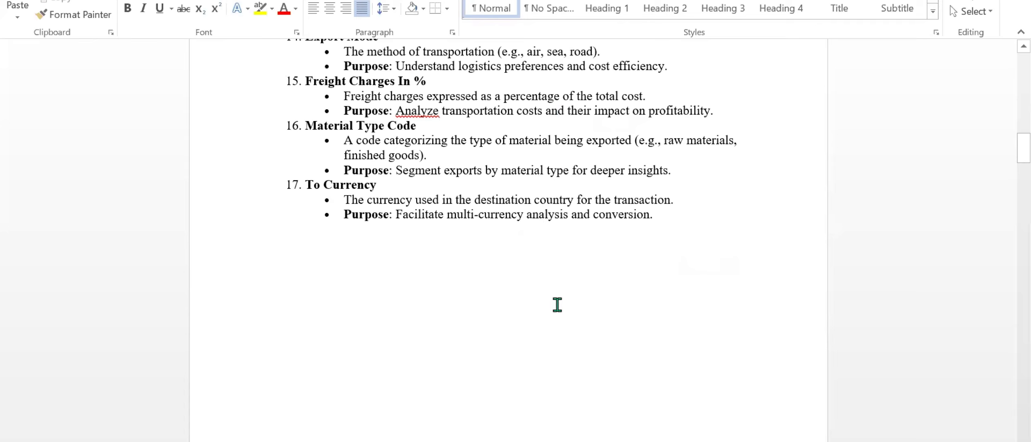
scroll(557, 305, down, 15)
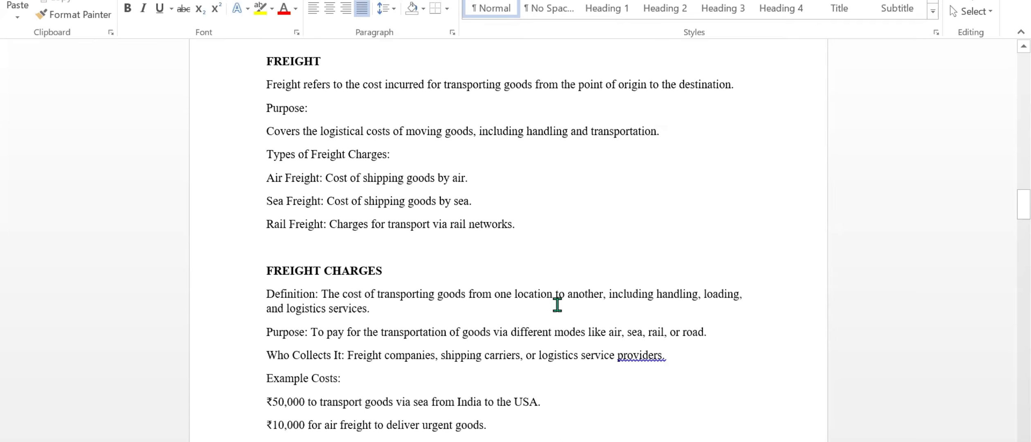
scroll(558, 305, down, 15)
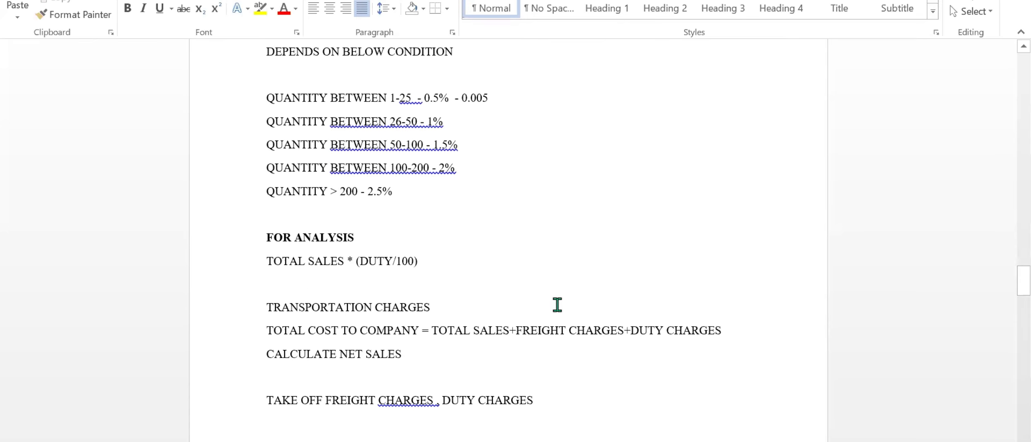
scroll(557, 305, down, 12)
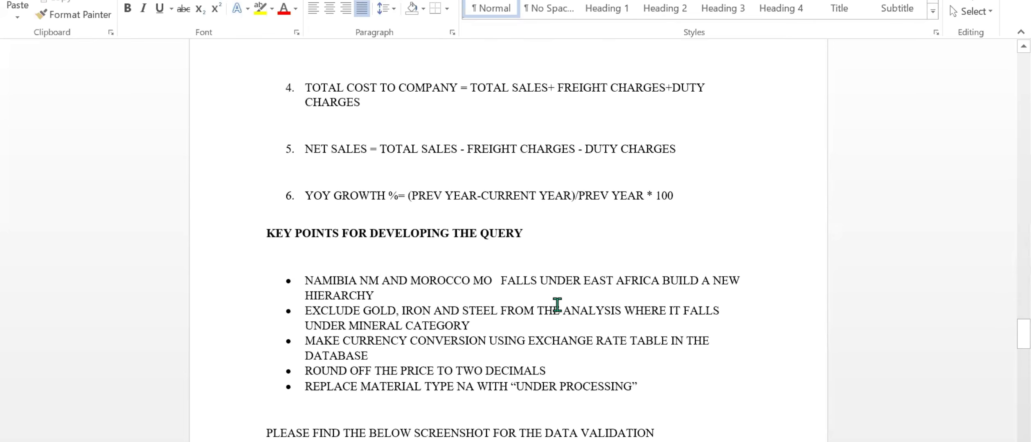
scroll(556, 304, up, 1)
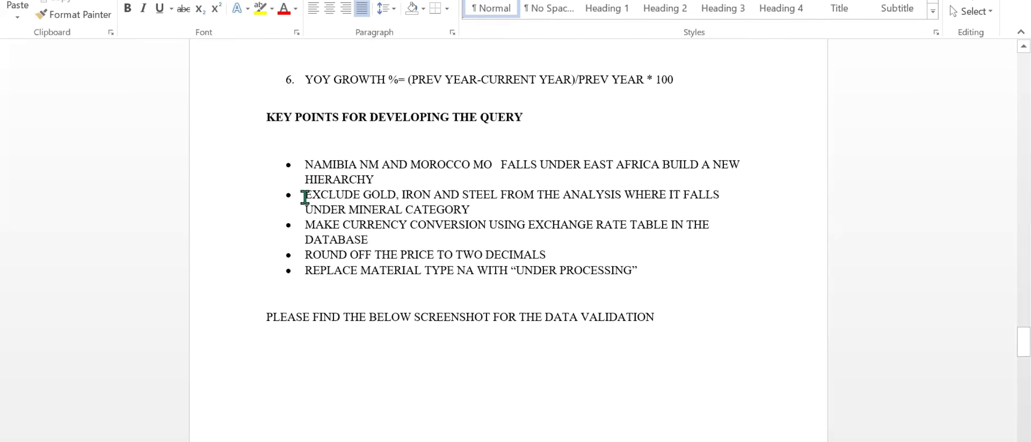
drag(305, 197, 475, 212)
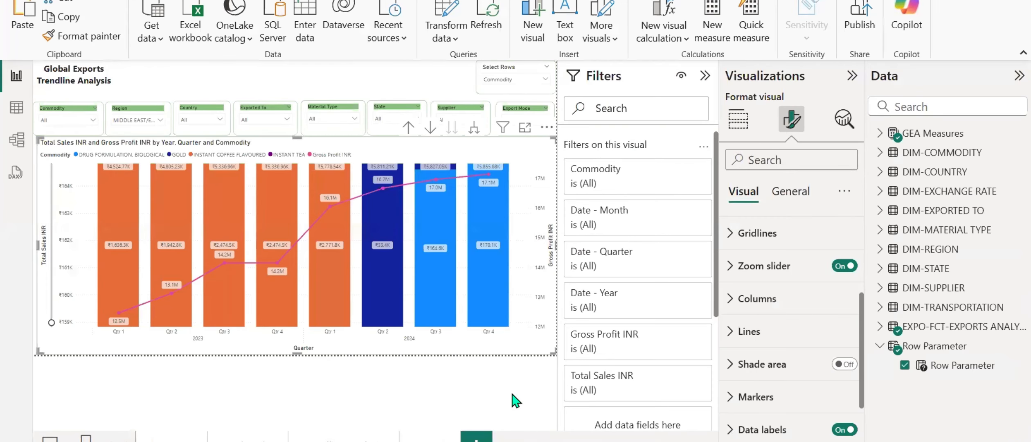
Open the Power Query Editor and show the DIM-COMMODITY query.
click(449, 9)
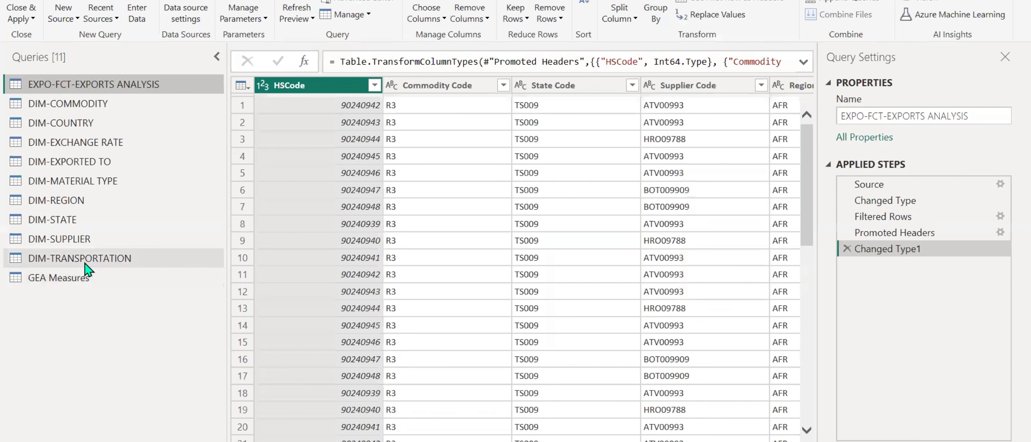
click(73, 108)
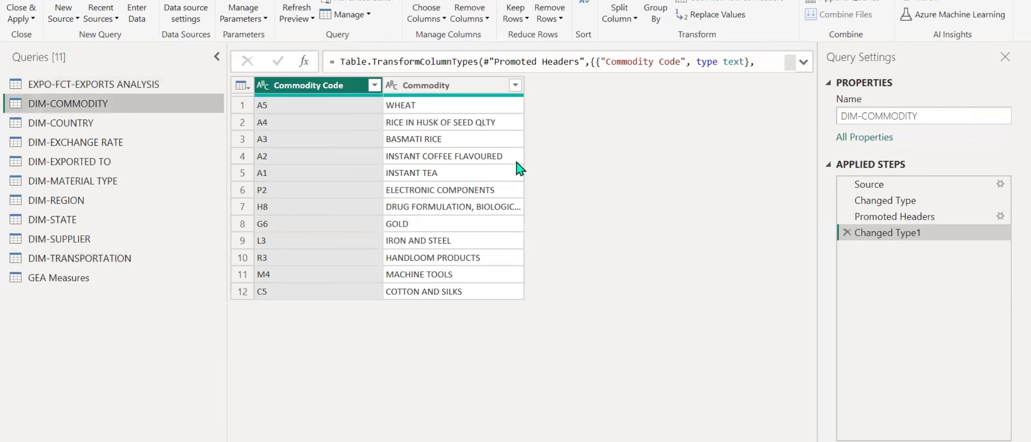
Filter GOLD and IRON AND STEEL out of the Commodity column in DIM-COMMODITY.
click(516, 85)
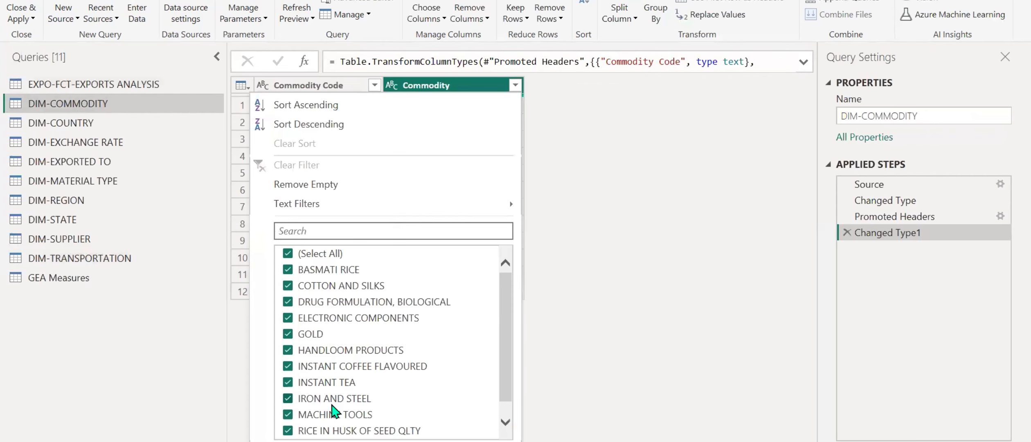
click(314, 335)
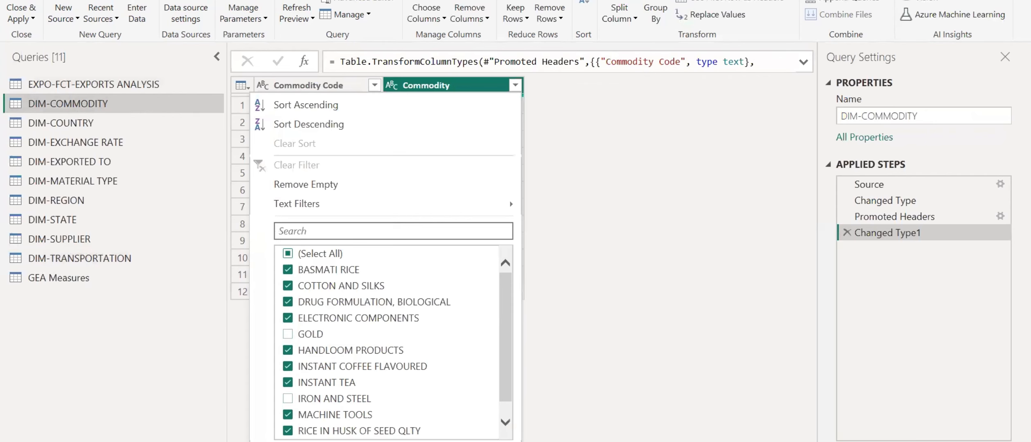
click(427, 441)
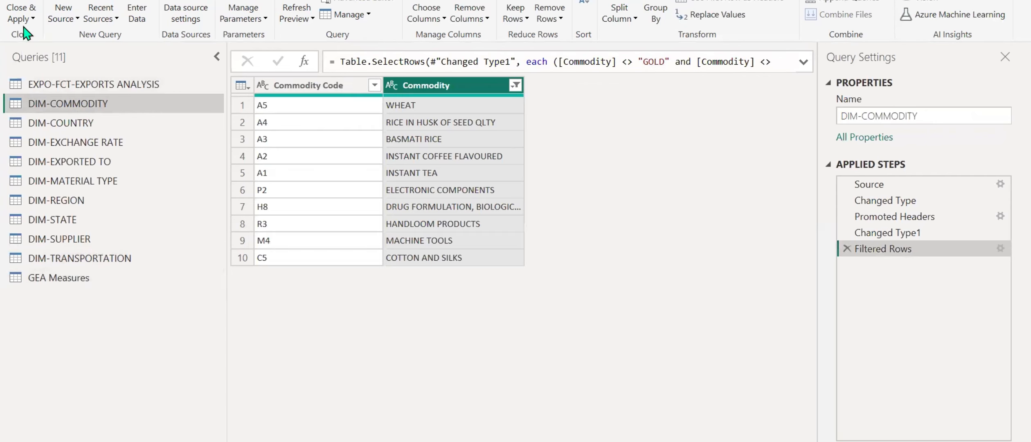
Leave the query changes unapplied and delete the Filtered Rows step from DIM-COMMODITY.
click(23, 26)
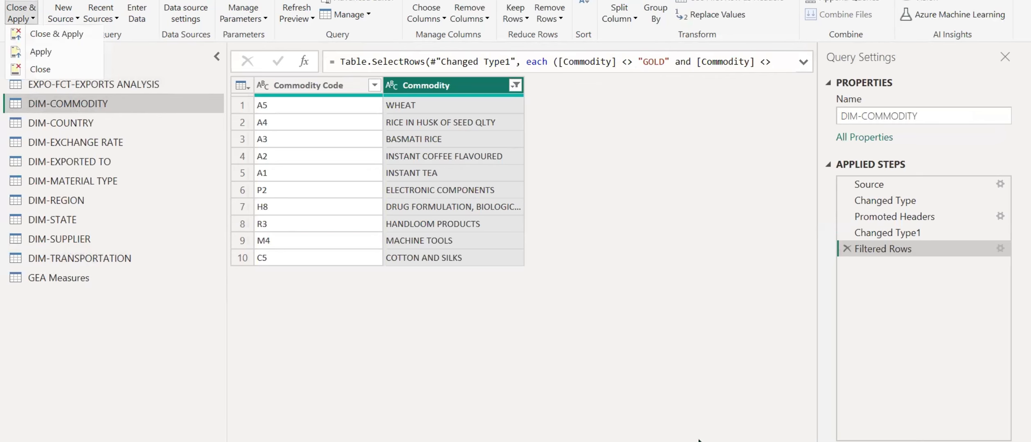
click(757, 372)
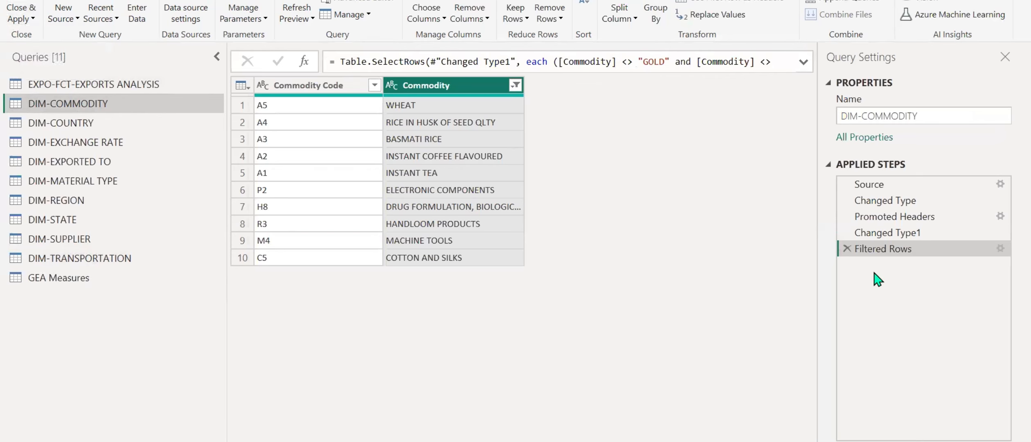
click(846, 248)
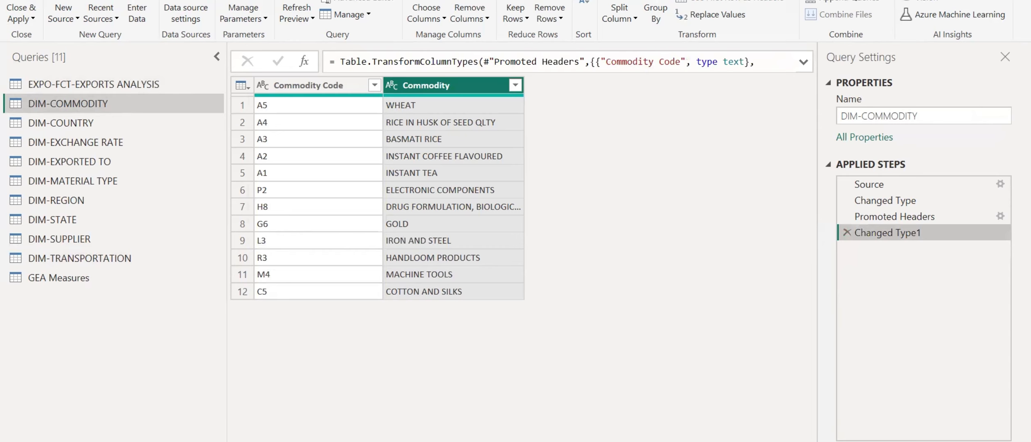
Switch to the report window to check the DIM-COMMODITY table's details, and return to the Power Query Editor.
mouse_move(532, 441)
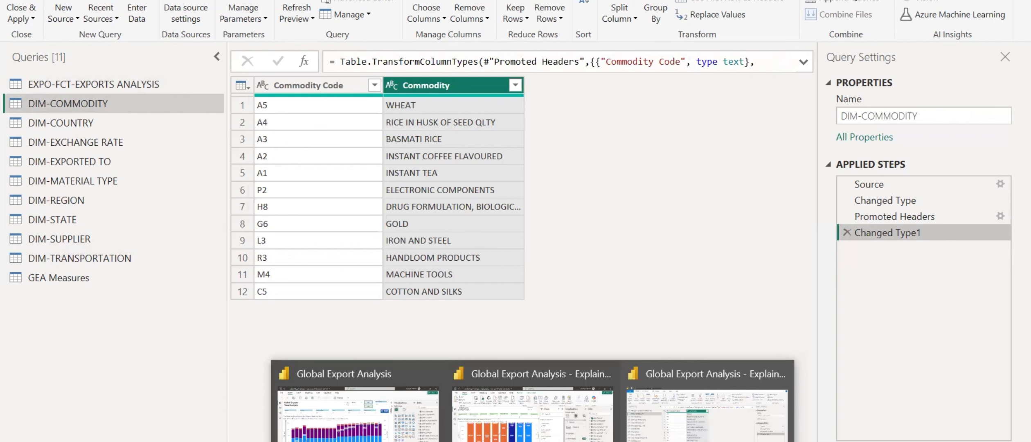
click(546, 431)
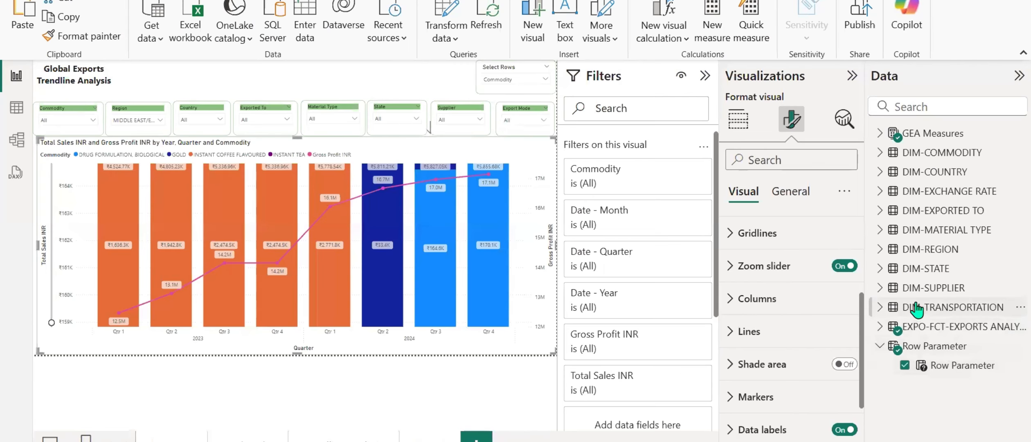
click(927, 158)
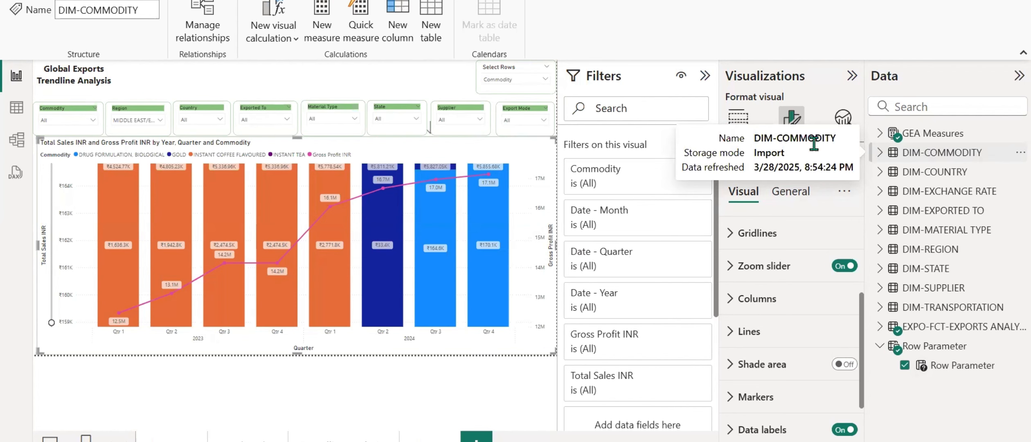
mouse_move(532, 441)
click(662, 434)
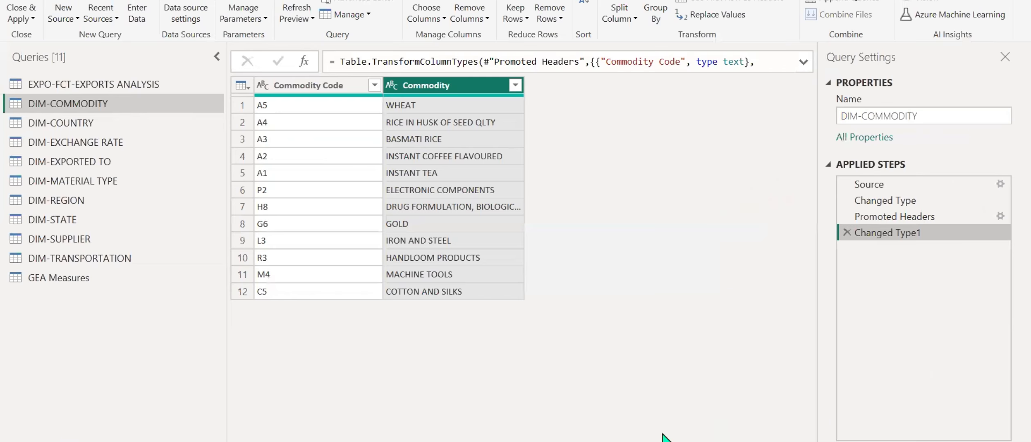
Filter the DIM-COMMODITY query's Commodity column again to exclude GOLD and IRON AND STEEL.
click(515, 85)
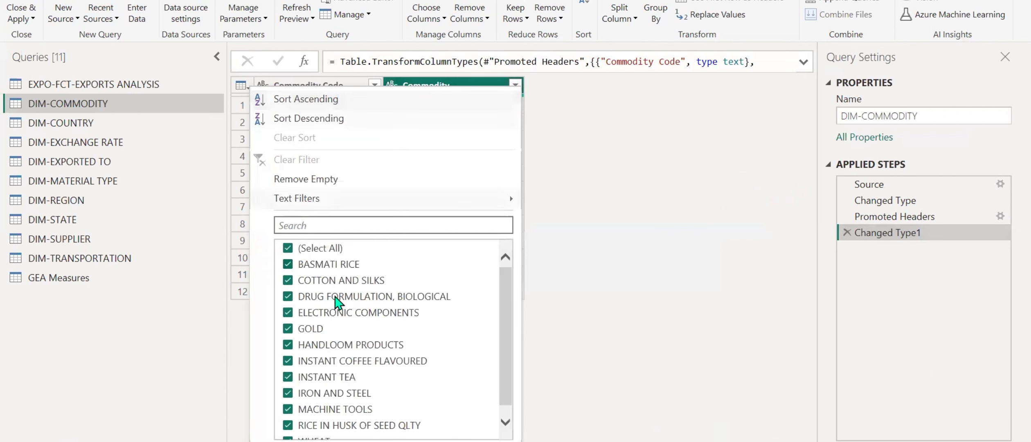
scroll(348, 363, down, 1)
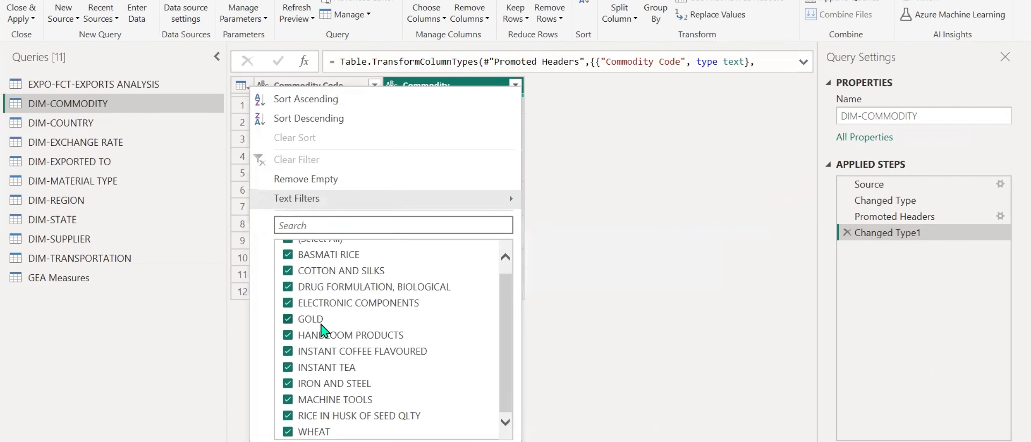
click(322, 326)
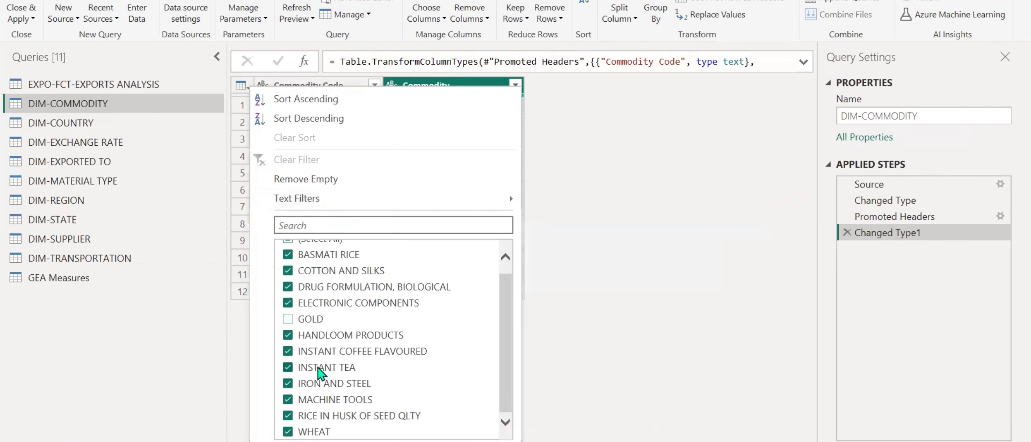
key(Return)
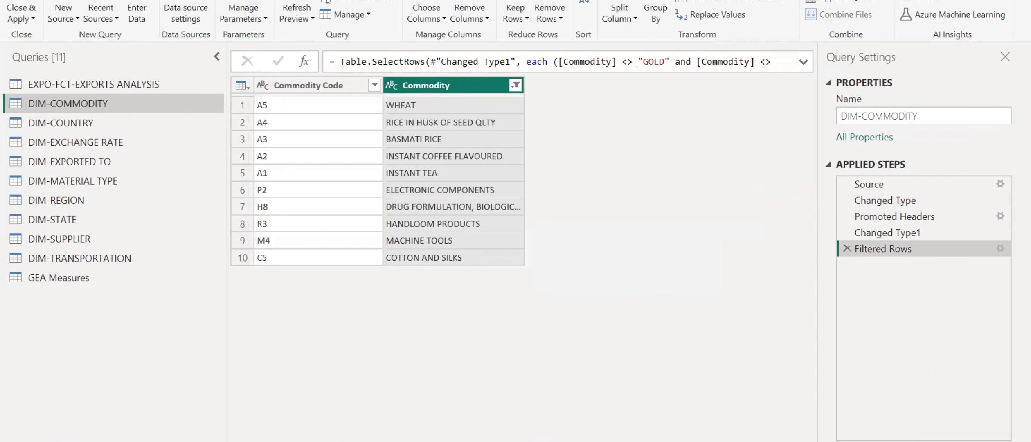
Remove the Filtered Rows step from DIM-COMMODITY again without applying the query changes.
click(22, 20)
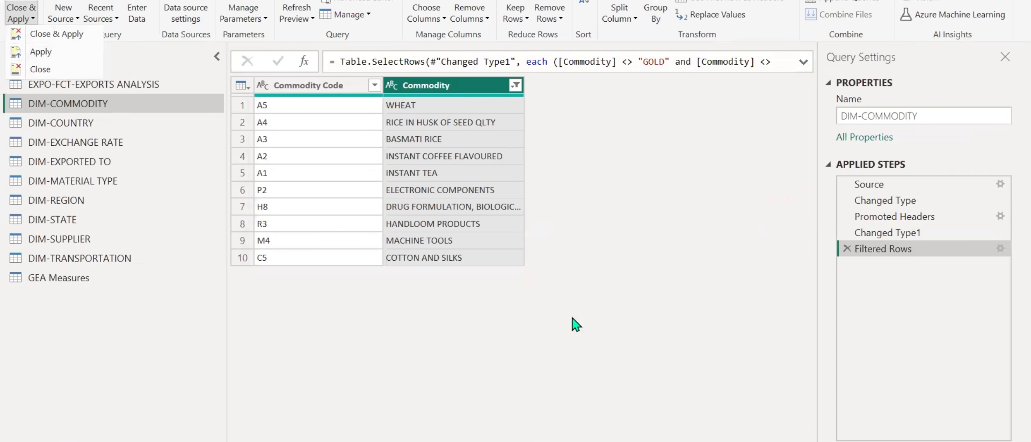
click(847, 248)
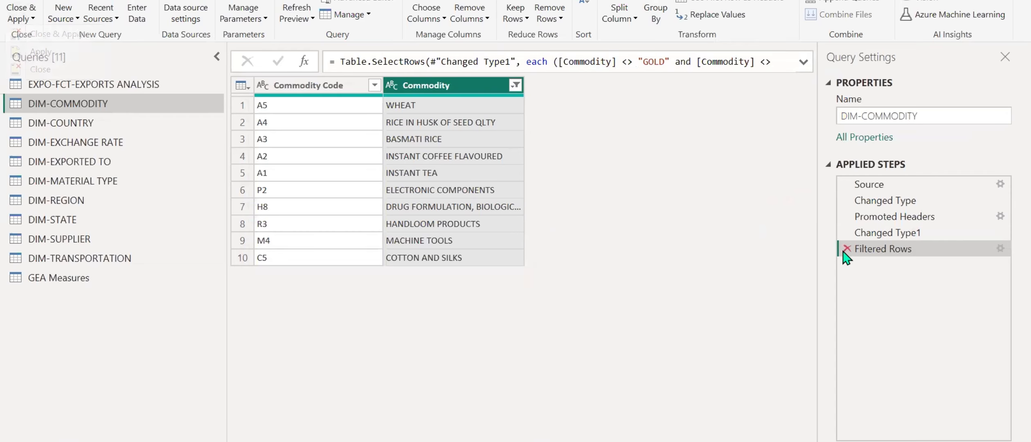
click(847, 248)
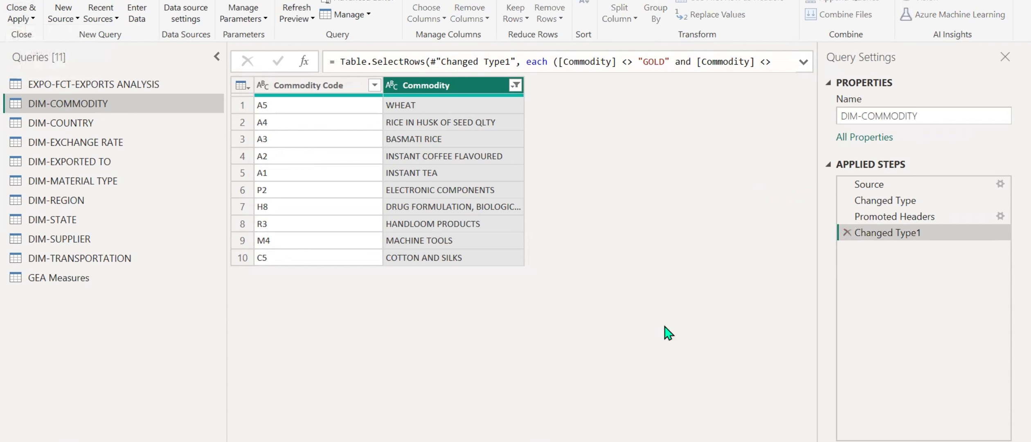
Start a conditional column in DIM-COMMODITY that outputs "Mineral Category" if Commodity contains "Gold".
click(171, 0)
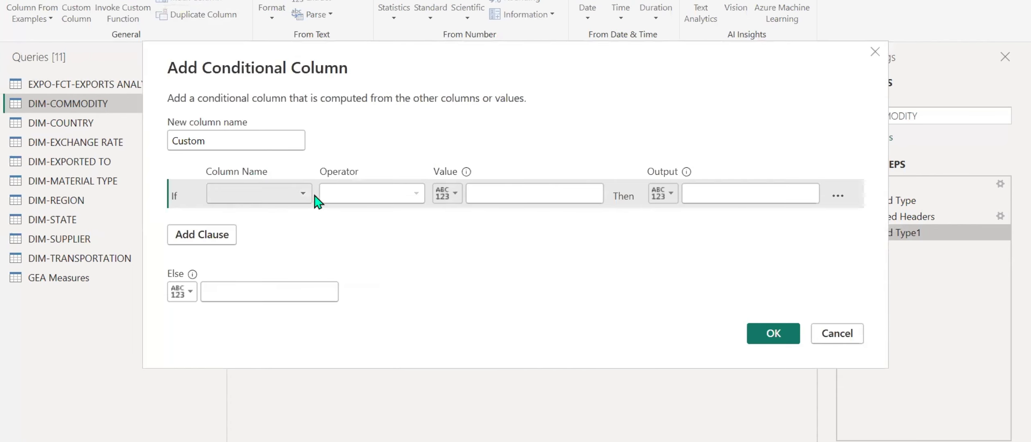
click(303, 194)
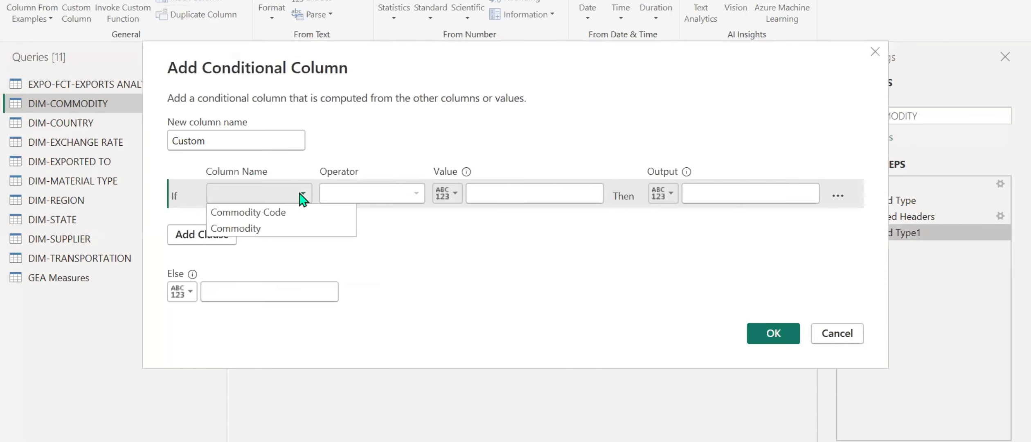
click(275, 228)
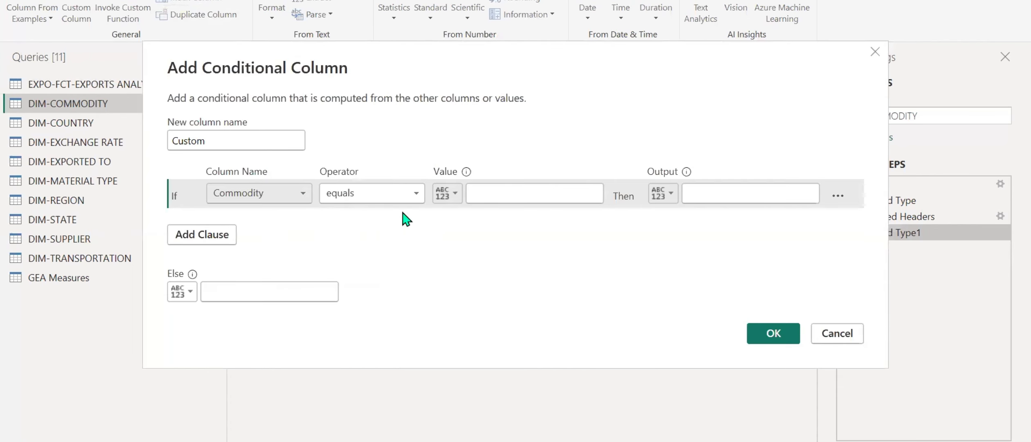
click(408, 193)
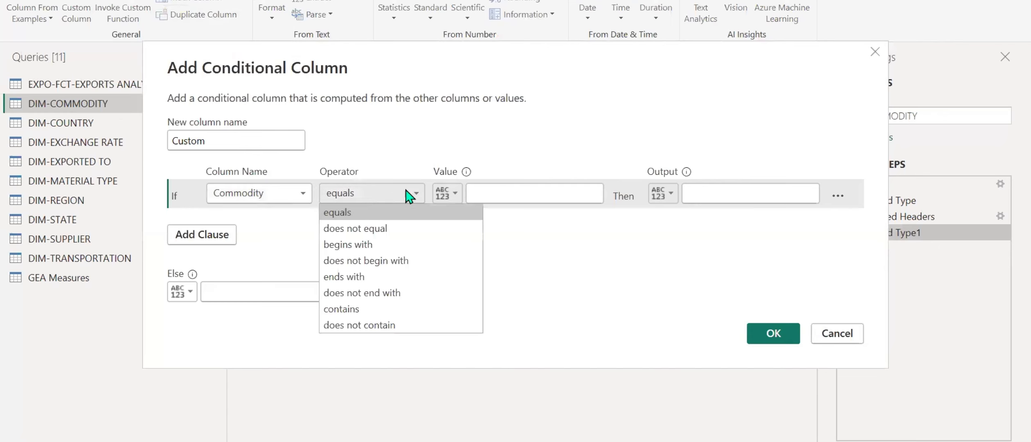
click(343, 309)
click(522, 193)
text(Gold)
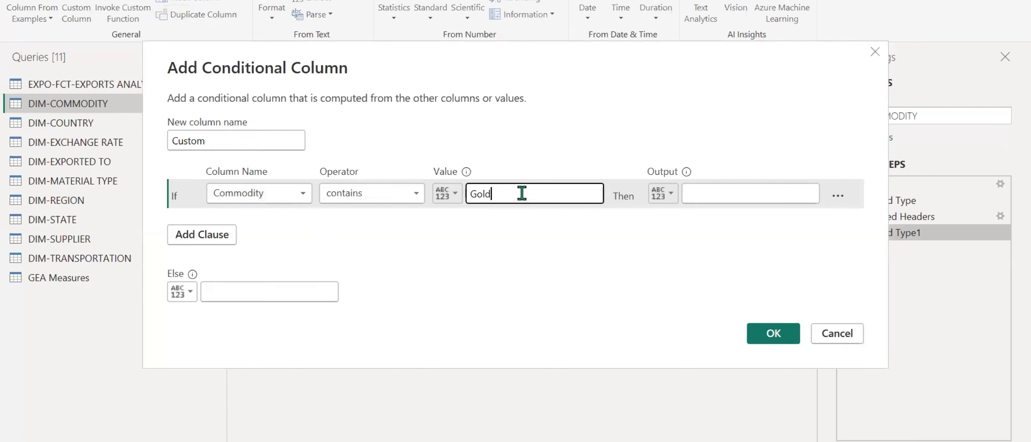
click(745, 191)
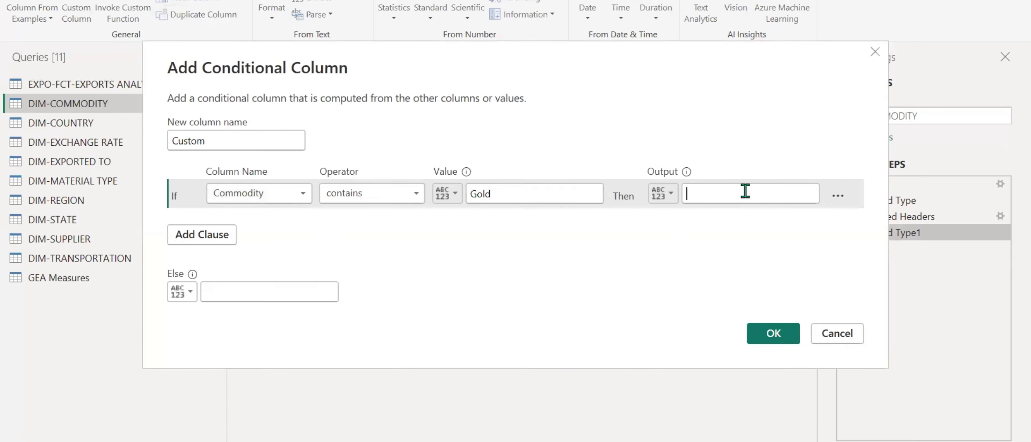
text(Mineral Category)
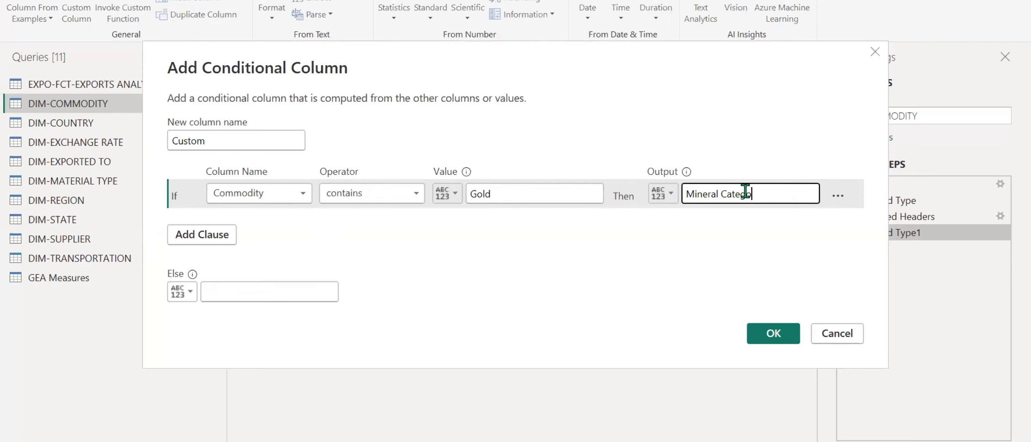
Add an Else If clause that outputs "Mineral Category" when Commodity contains "Iron".
click(193, 239)
click(258, 224)
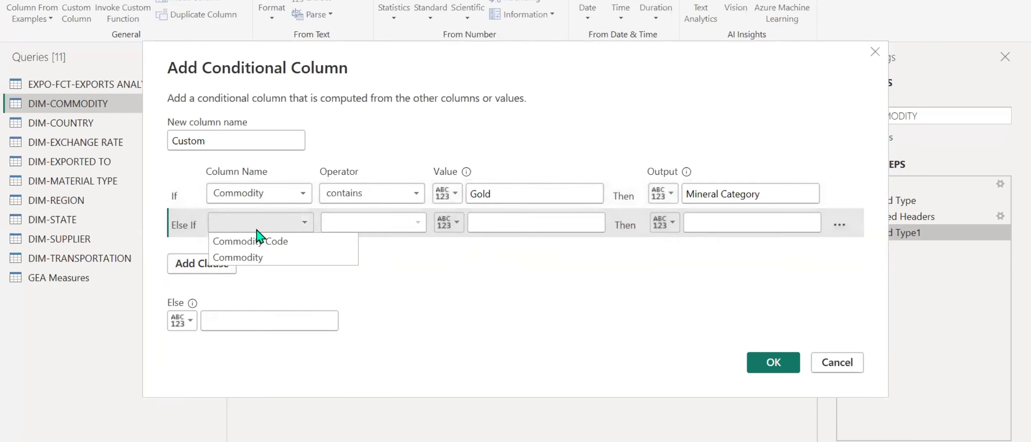
click(253, 259)
click(384, 228)
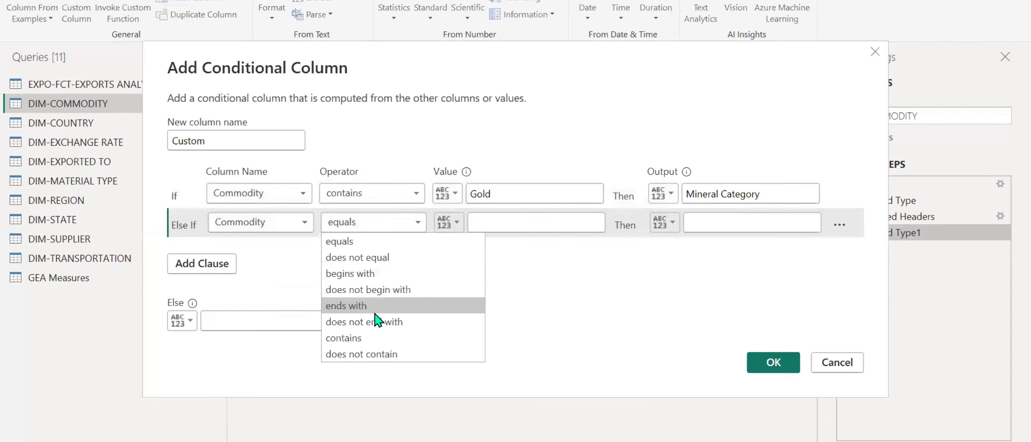
click(344, 338)
click(500, 224)
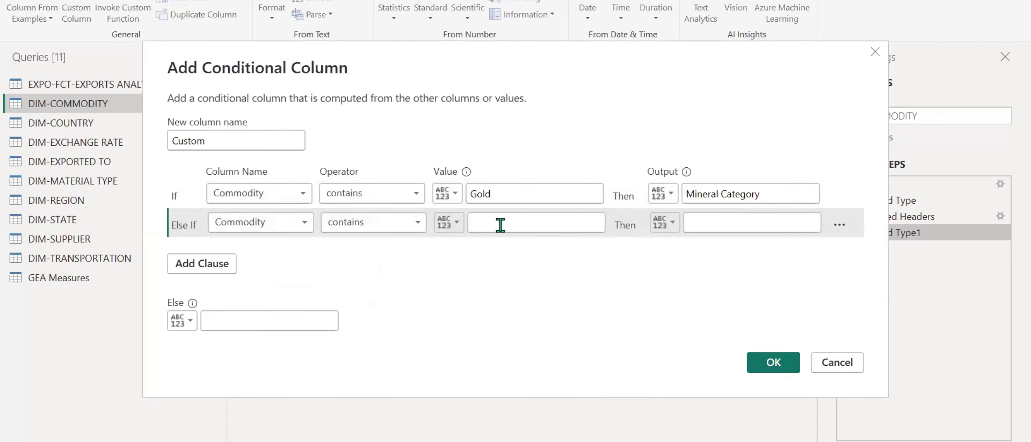
text(i)
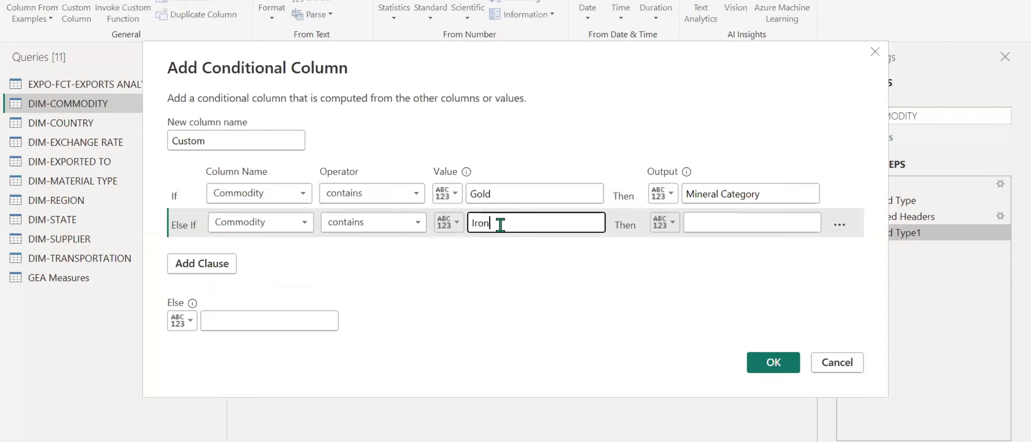
triple_click(766, 195)
key(ctrl+c)
click(724, 223)
key(ctrl+v)
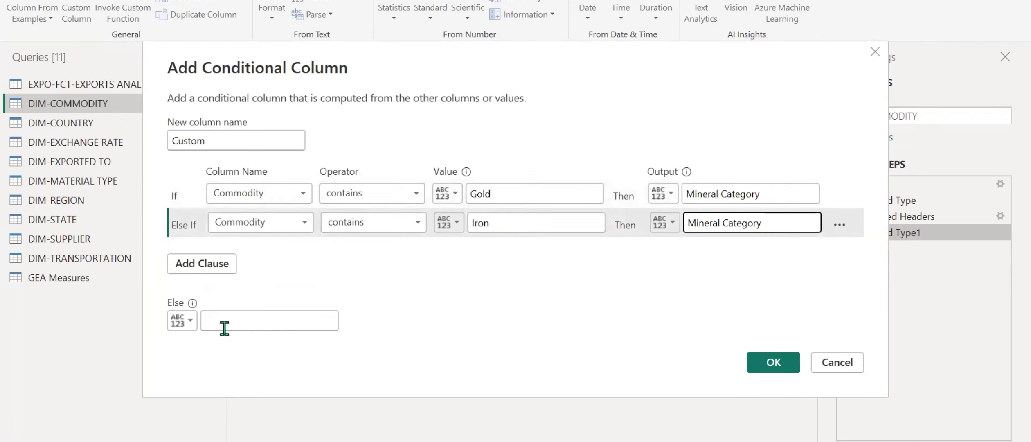
Set the Else output to the Commodity column and create the conditional column under the name Custom.
click(189, 322)
click(208, 355)
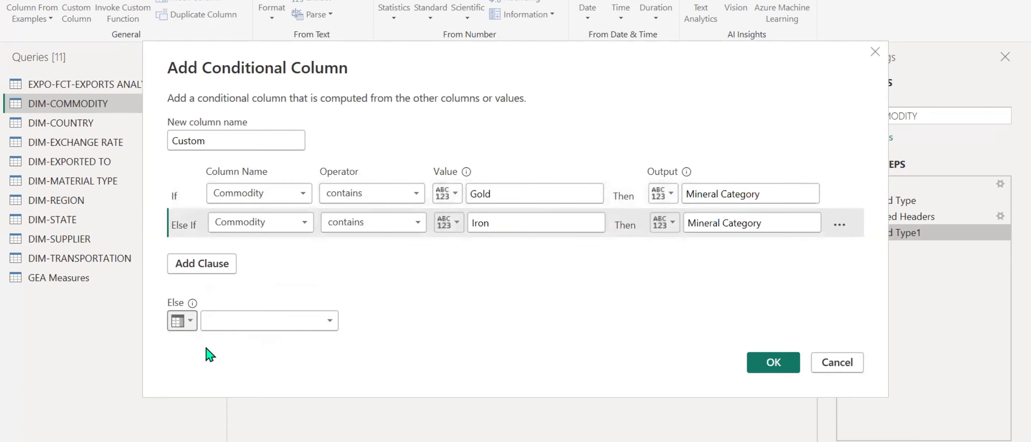
click(258, 324)
click(275, 352)
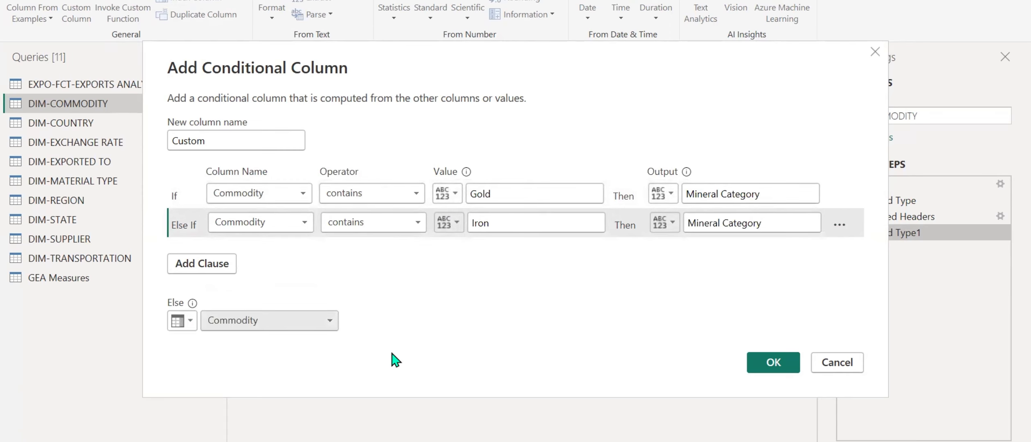
click(772, 363)
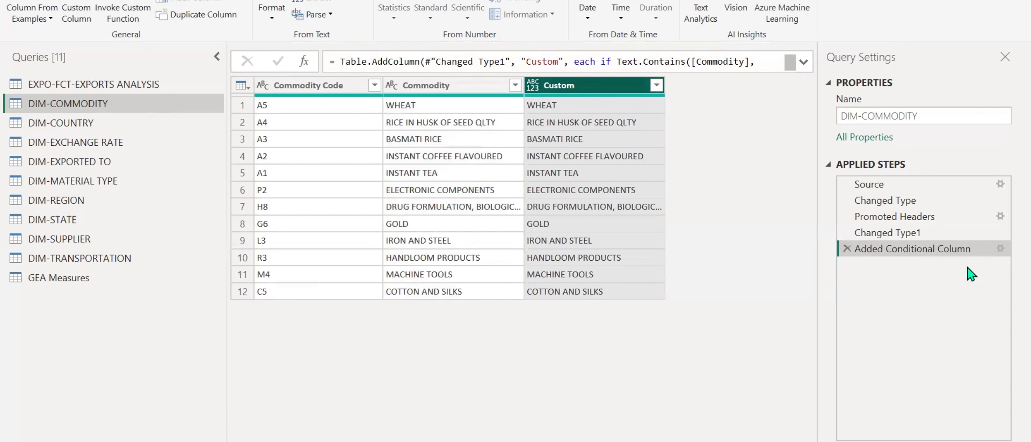
Edit the conditional column so its If clause matches "GOLD" and its Else If clause matches "IRON" in capitals.
click(1001, 248)
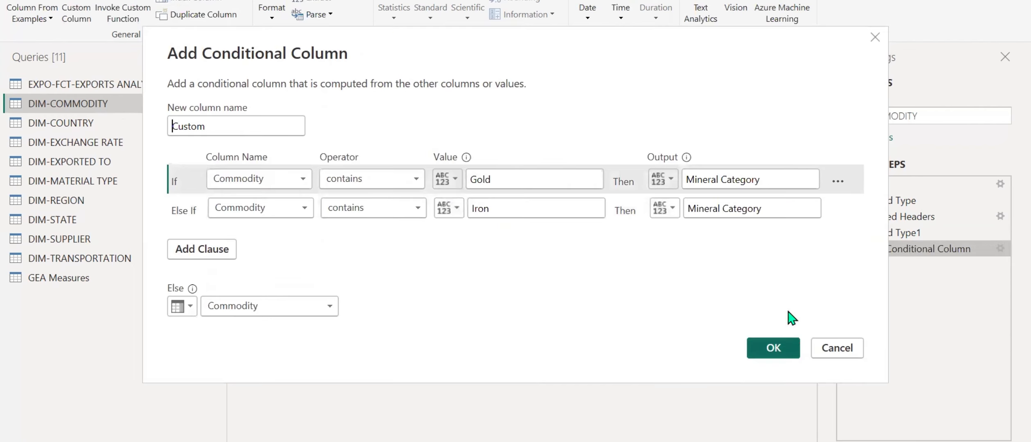
double_click(560, 183)
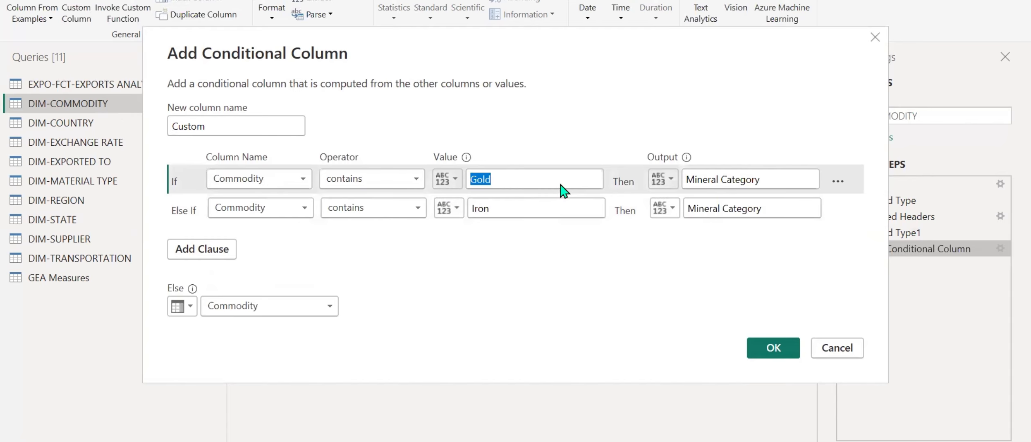
key(Caps_Lock)
text(GOLD)
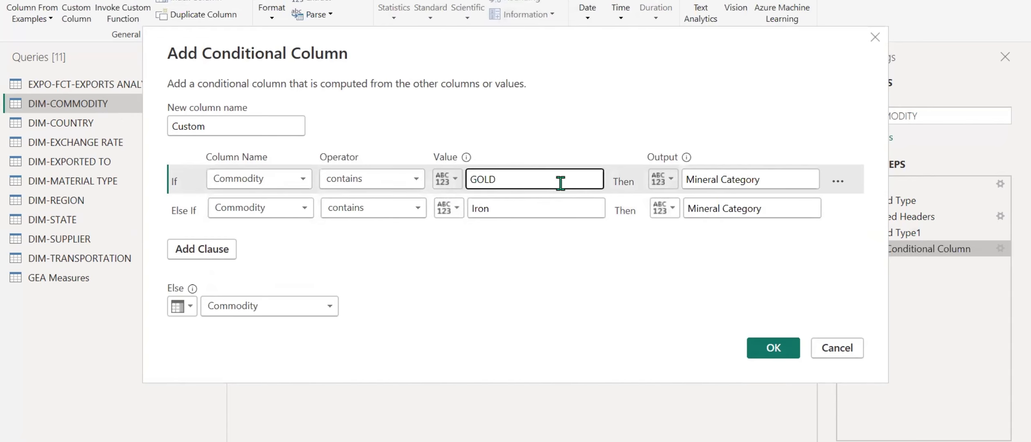
double_click(534, 209)
text(IRON)
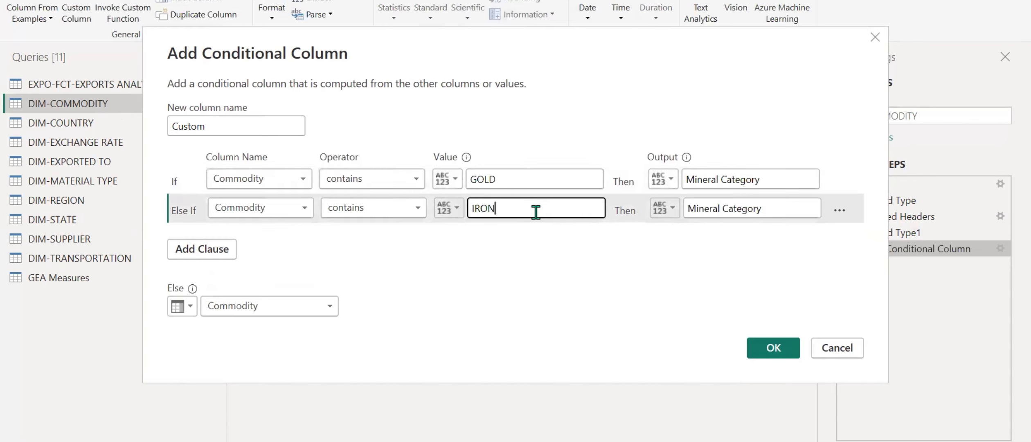
click(780, 351)
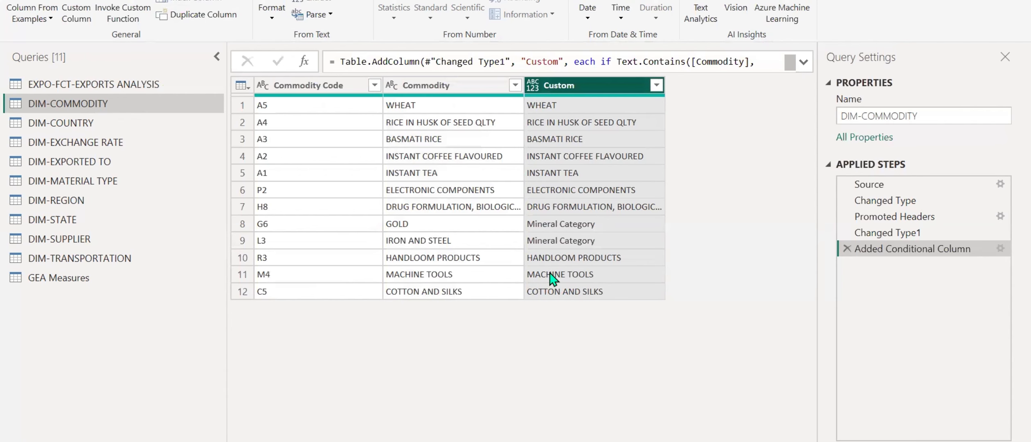
Change the output of both clauses in the conditional column to "MINERAL CATEGORY".
click(1001, 248)
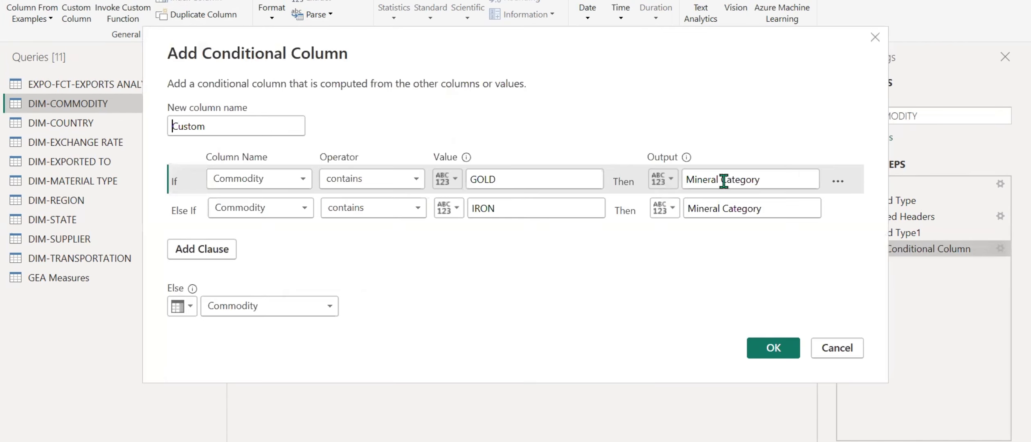
triple_click(785, 180)
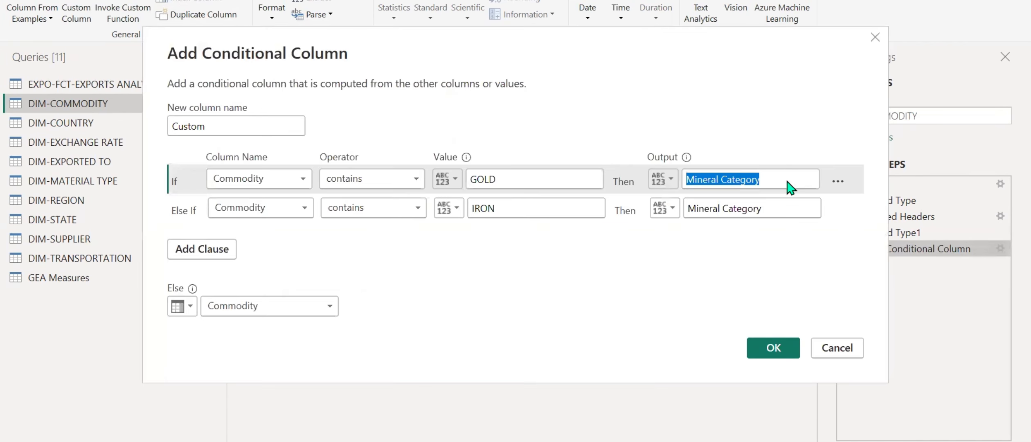
text(MINERAL CATEGORY)
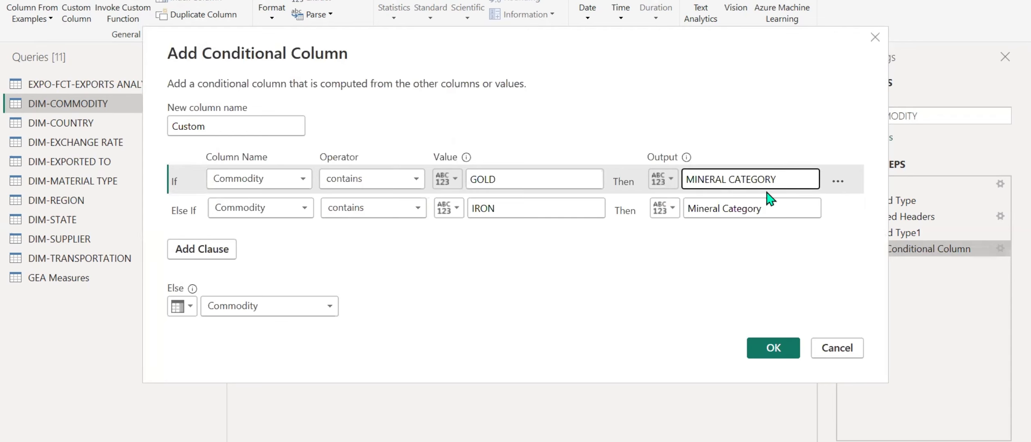
triple_click(770, 209)
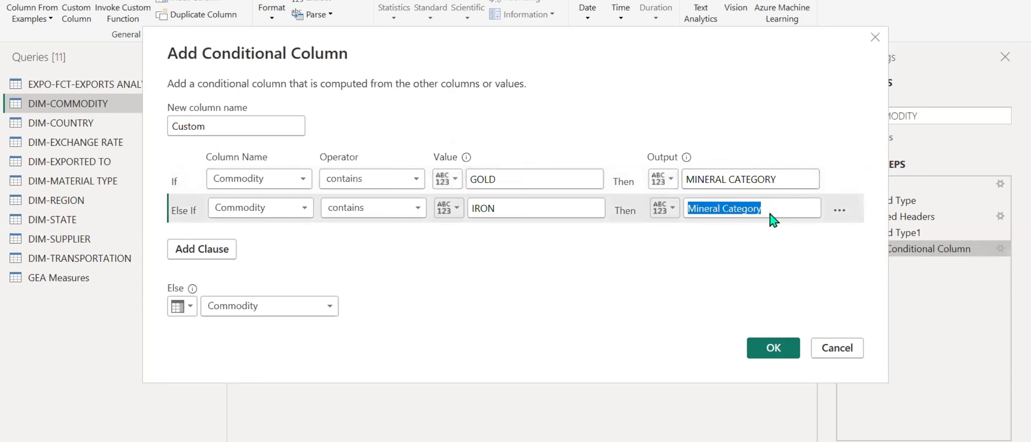
text(MINERAL CATEGORY)
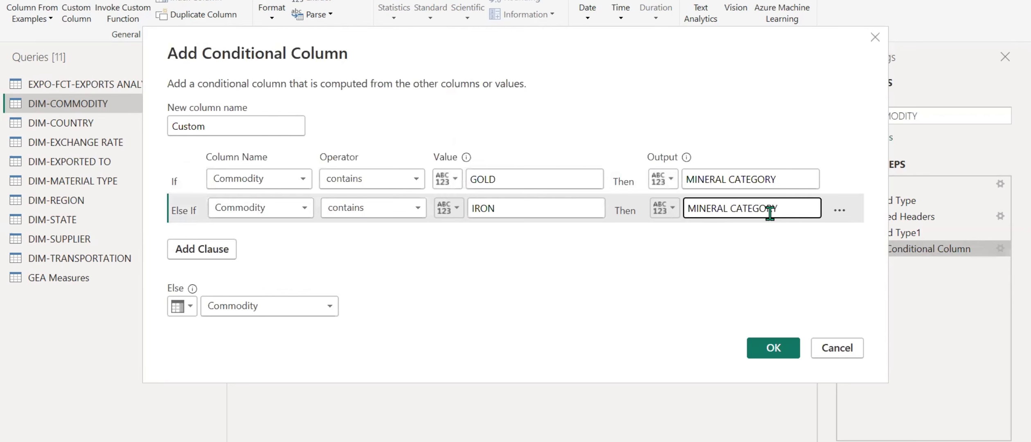
click(769, 351)
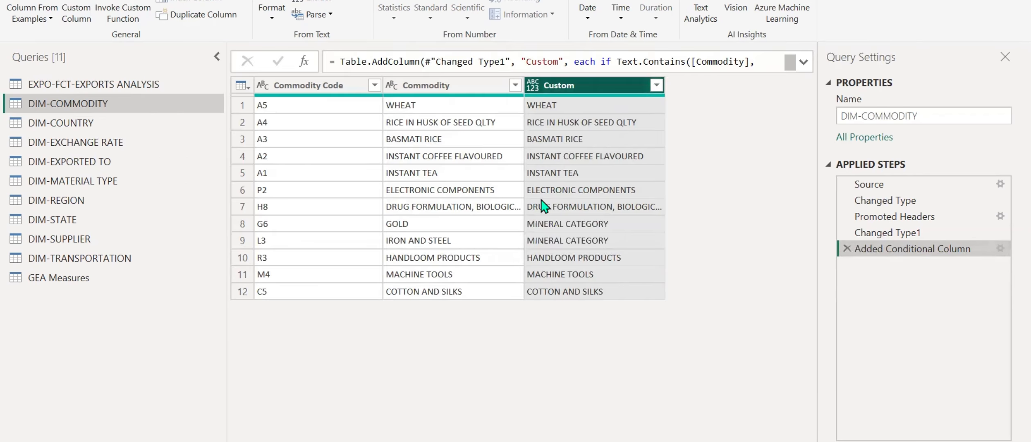
Rename the Custom column in DIM-COMMODITY as "Commodity New".
double_click(590, 87)
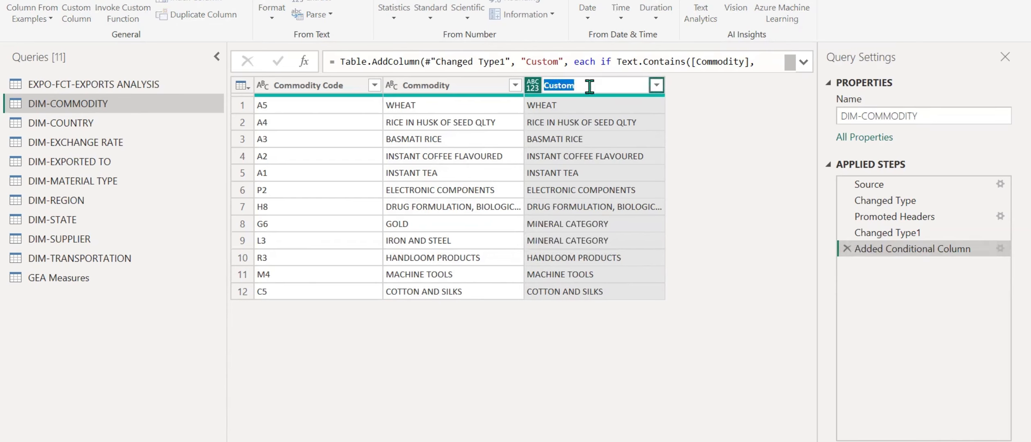
key(Caps_Lock)
text(Commodity New)
key(Return)
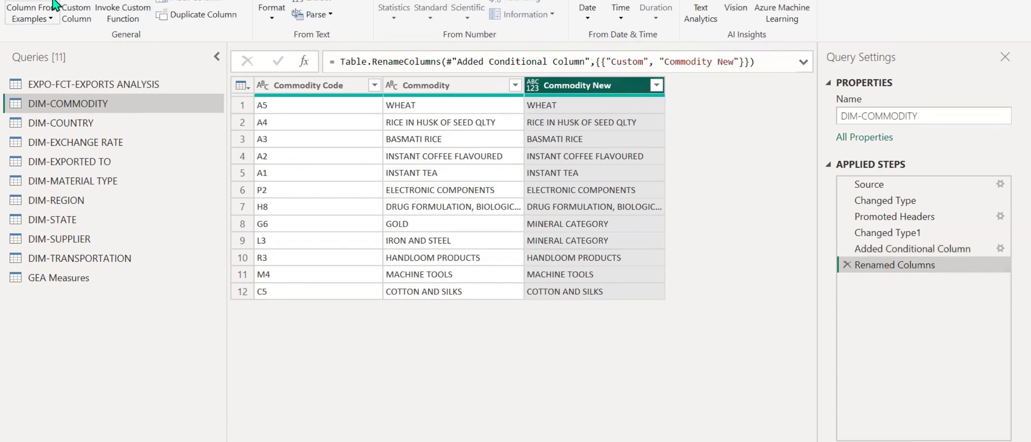
Close the query editor and apply the pending query changes to the report.
click(53, 1)
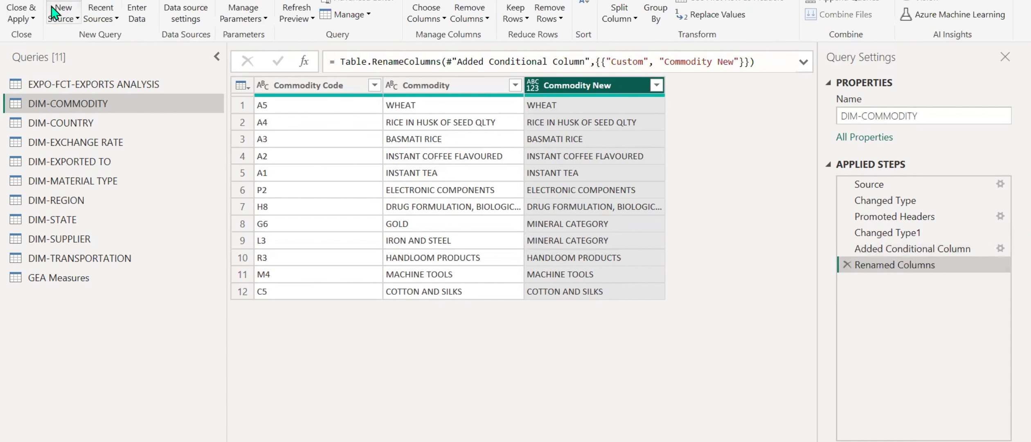
click(28, 19)
click(35, 34)
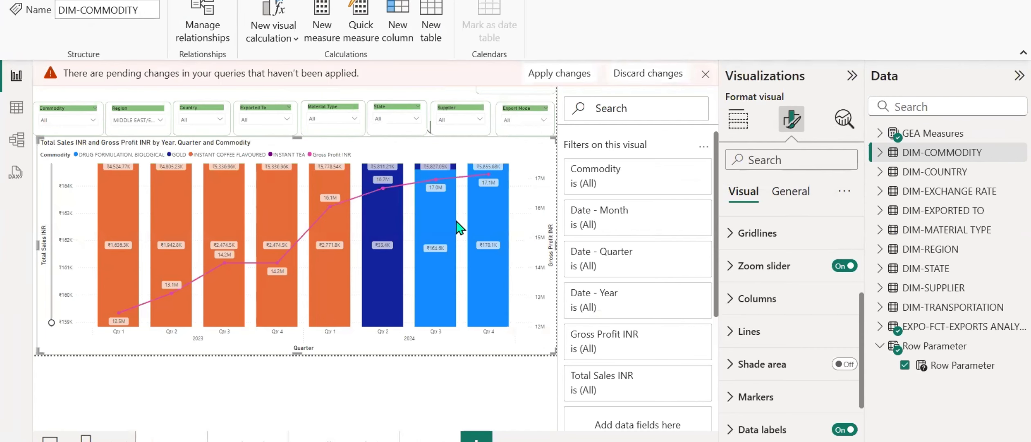
click(531, 81)
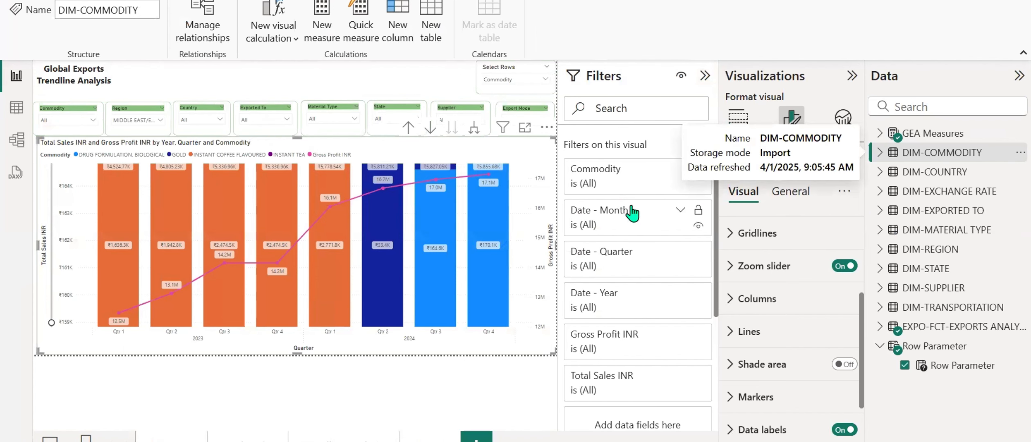
Add the Commodity New field from DIM-COMMODITY as a filter on all pages.
click(491, 387)
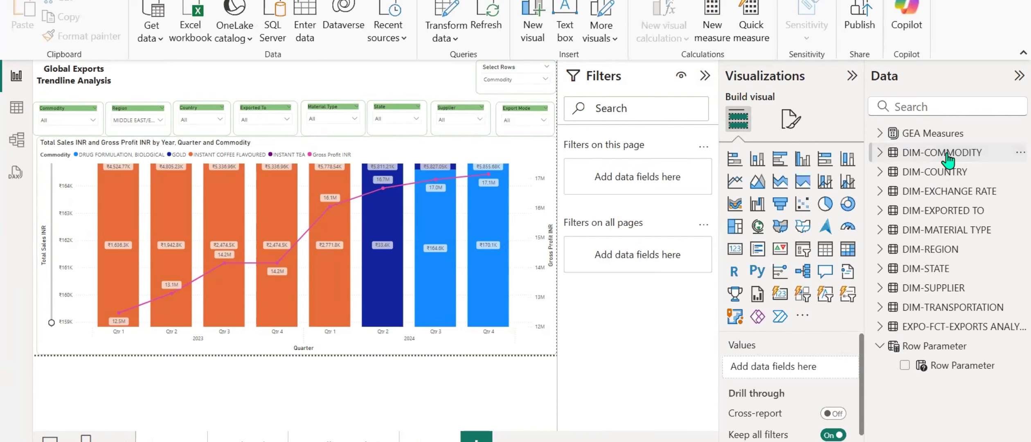
click(881, 153)
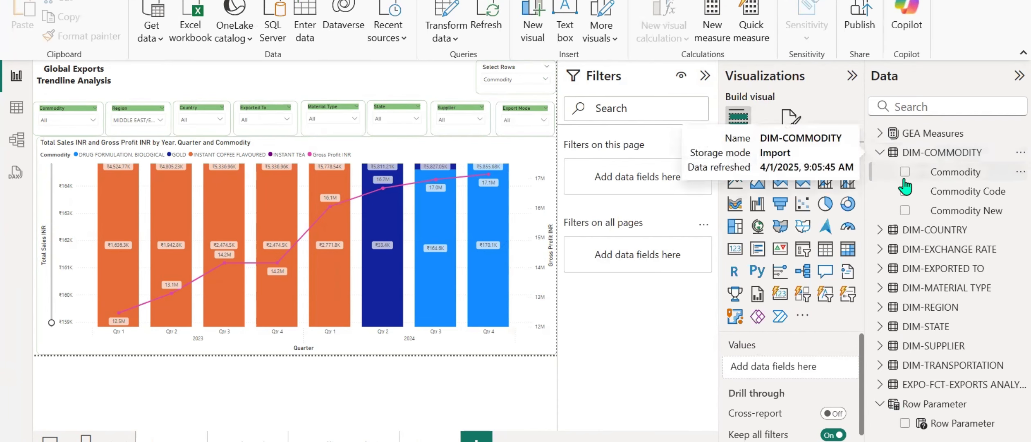
drag(969, 211, 666, 268)
scroll(644, 286, down, 2)
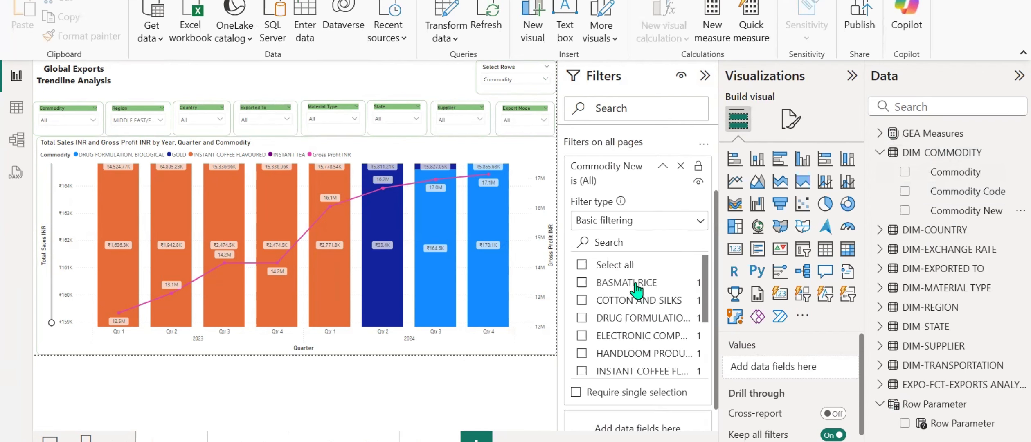
Select every Commodity New value except MINERAL CATEGORY, hide the filter from report viewers and collapse its card.
click(627, 266)
scroll(632, 297, down, 3)
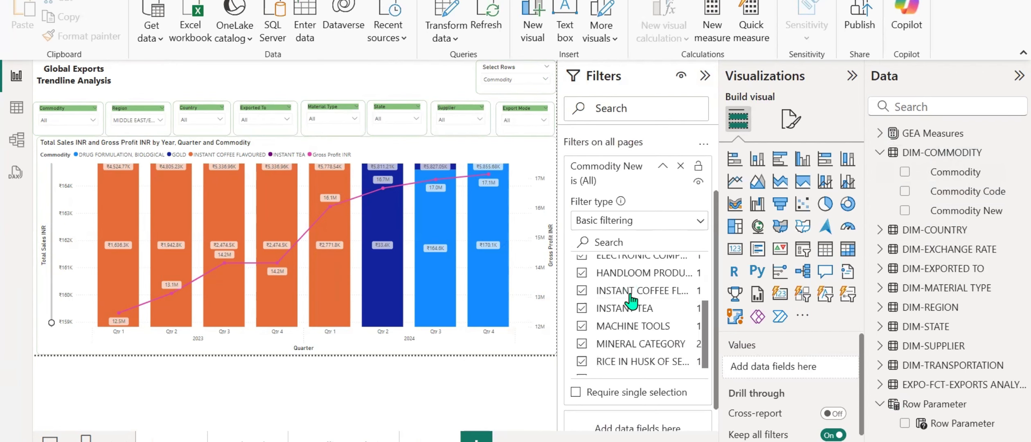
scroll(632, 301, down, 1)
click(628, 334)
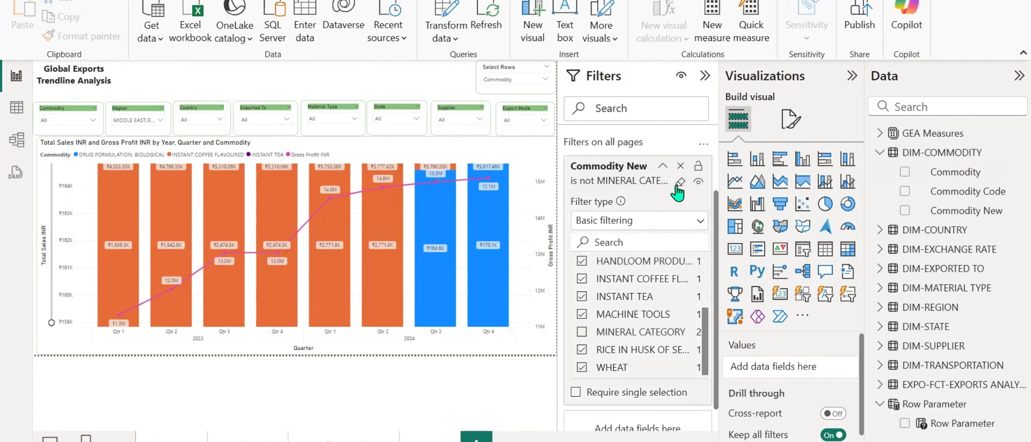
click(698, 181)
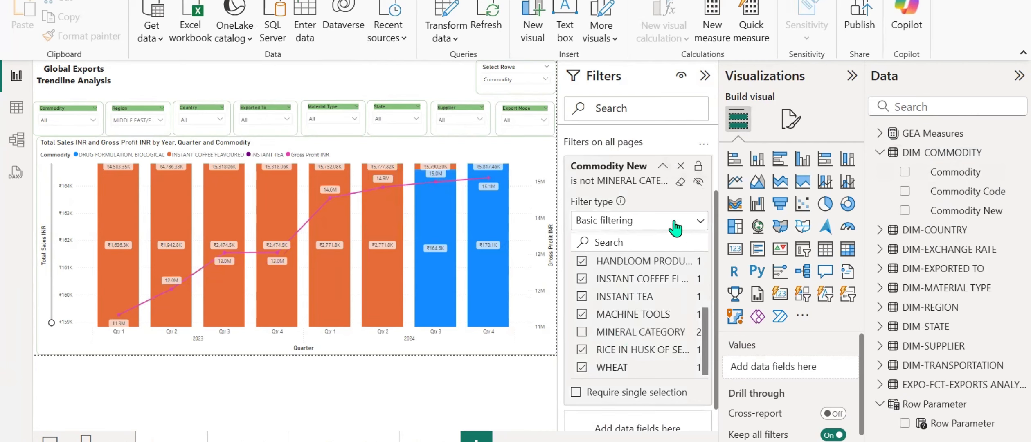
click(662, 166)
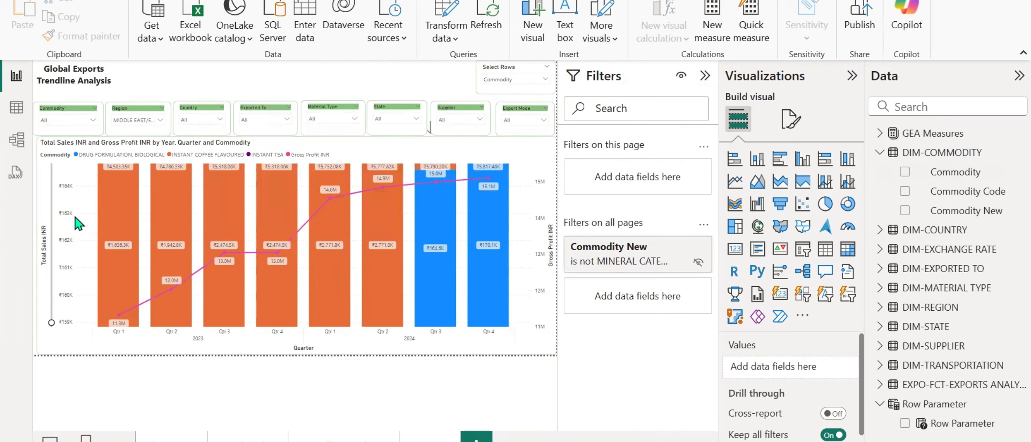
Extend the chart's Total Sales INR zoom slider to its full range and switch the Select Rows slicer from Commodity to Region.
drag(50, 321, 52, 159)
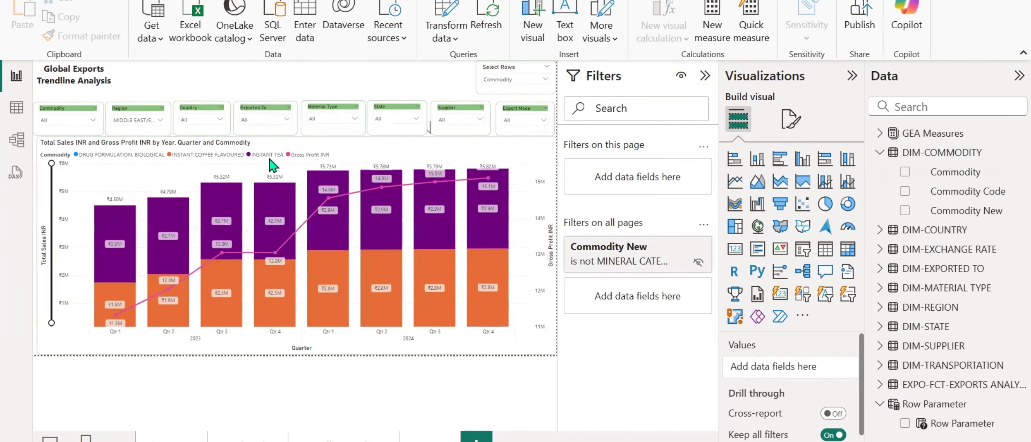
click(510, 80)
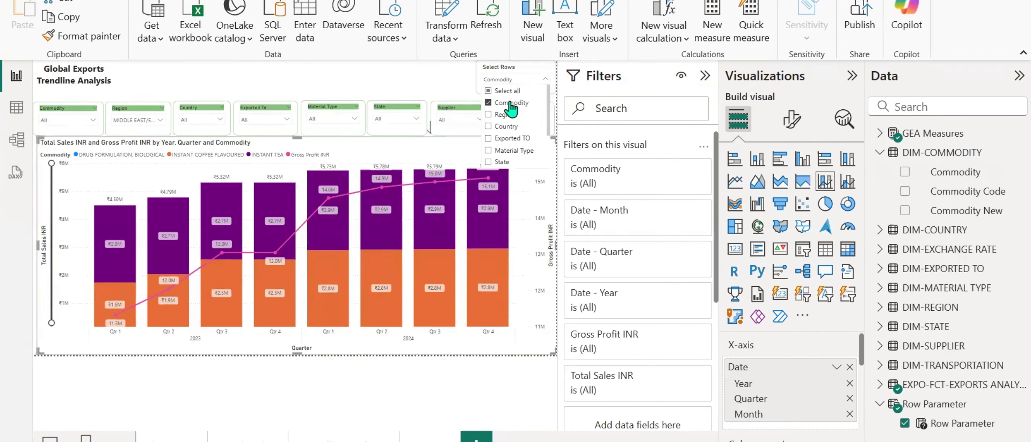
click(507, 103)
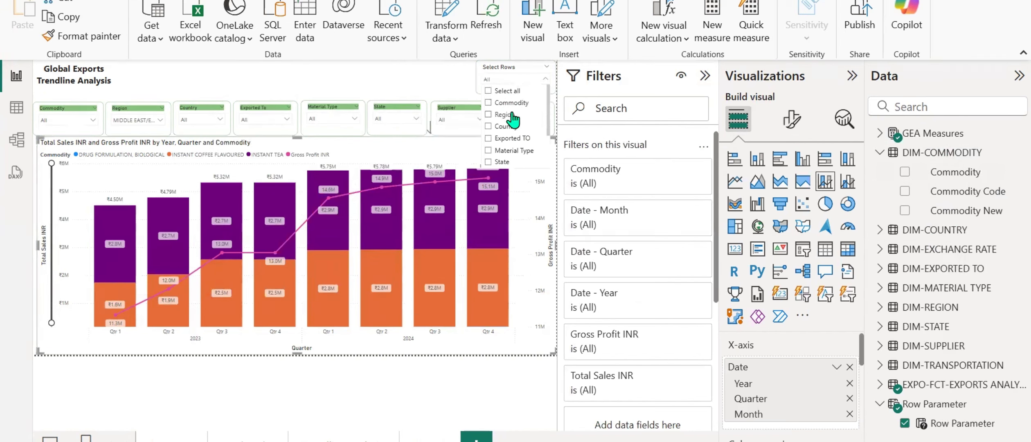
click(504, 115)
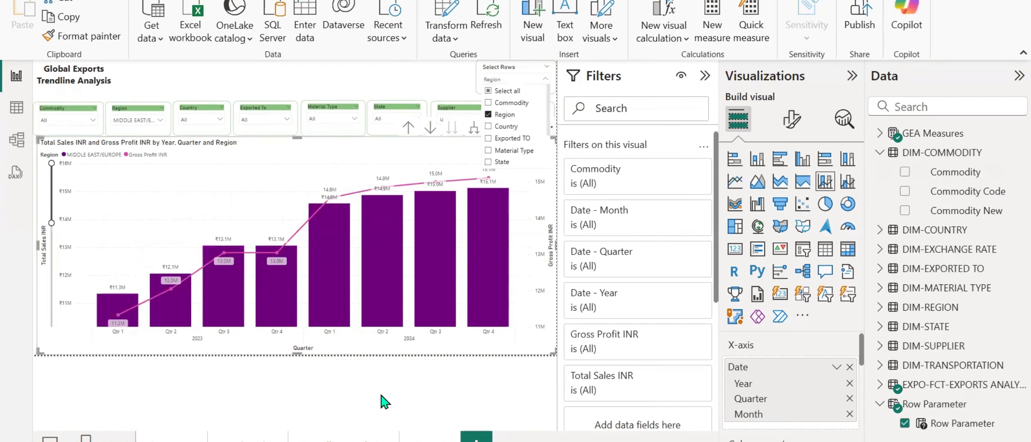
click(158, 386)
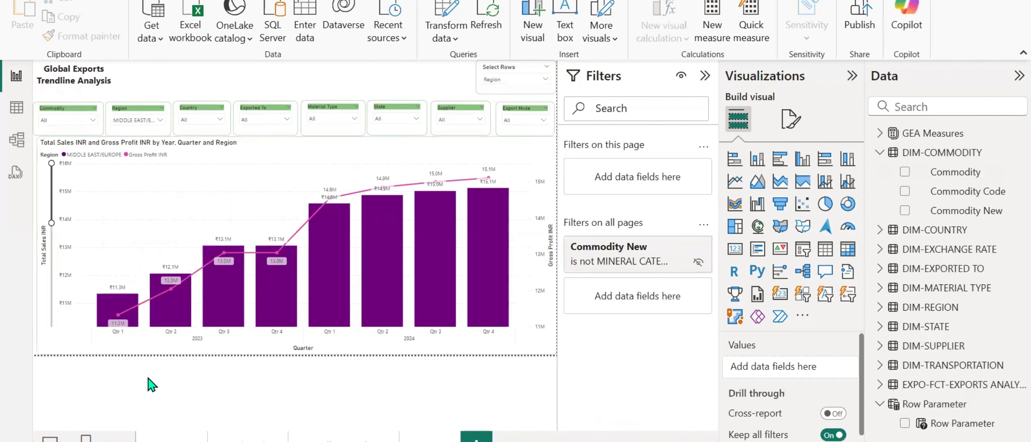
Copy the Year and Month slicers together with their background shape from the Global Exports Overview page.
mouse_move(481, 323)
click(171, 439)
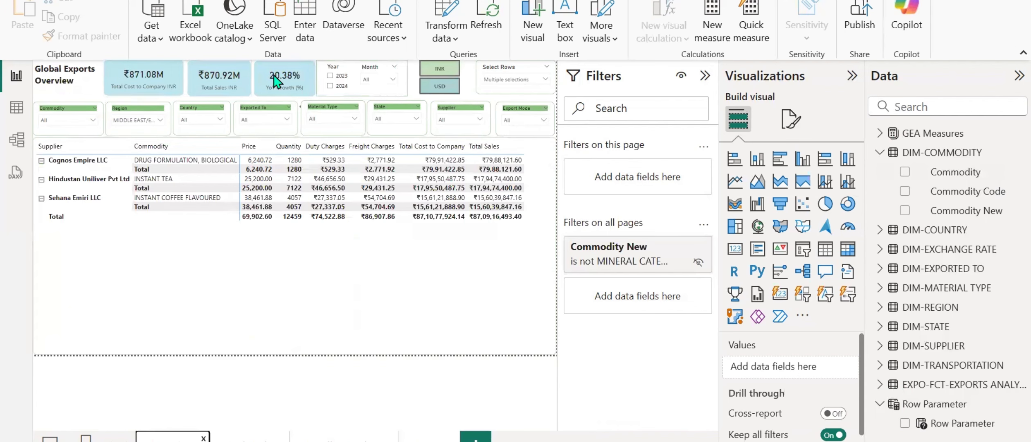
click(331, 72)
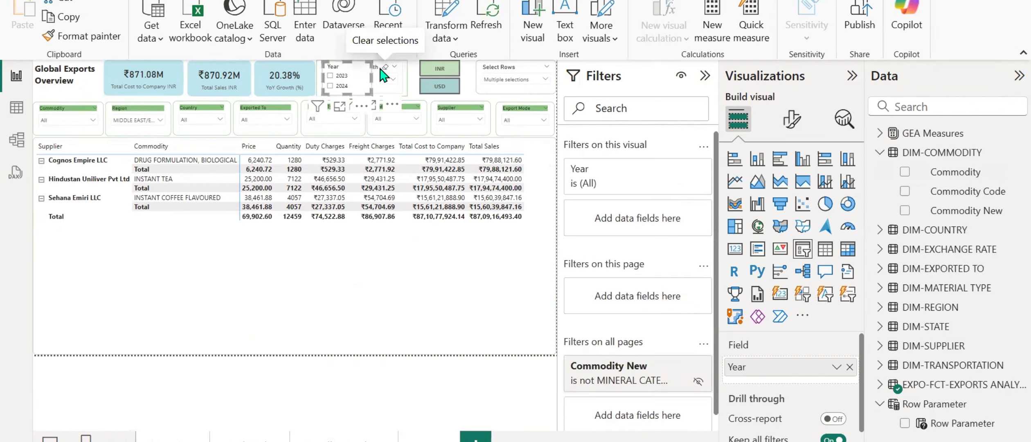
click(377, 75)
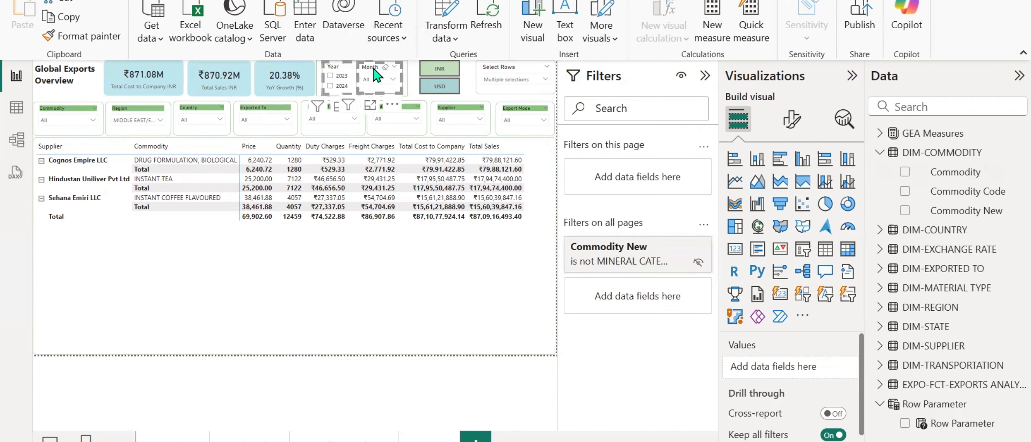
ctrl+click(407, 89)
key(ctrl+c)
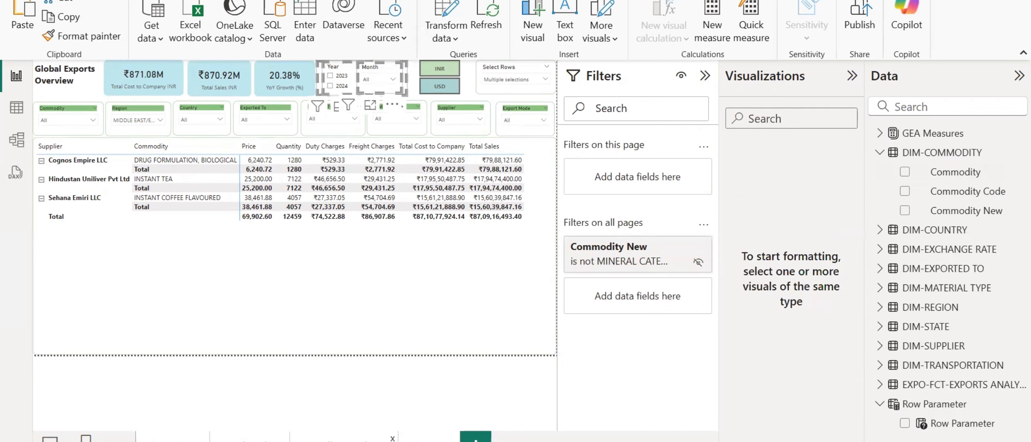
Paste the copied Year and Month slicers onto the Trendline Analysis page and dismiss the sync prompt without choosing an option.
click(344, 440)
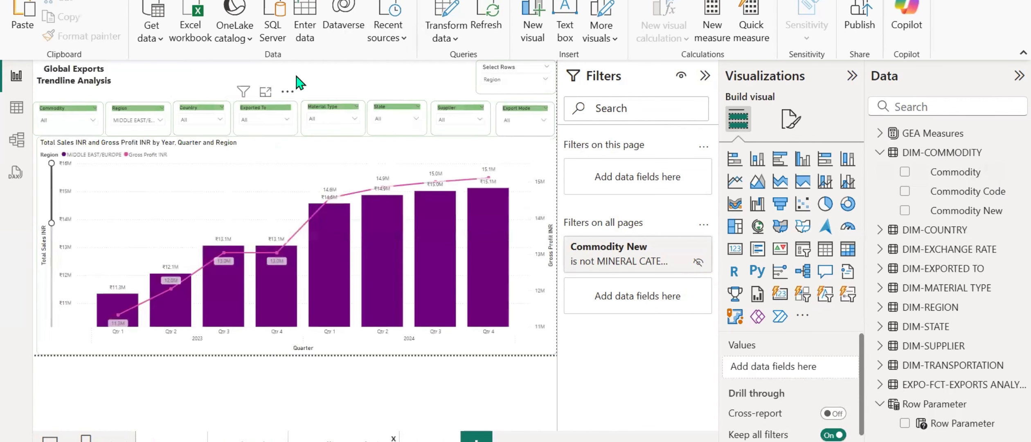
key(ctrl+v)
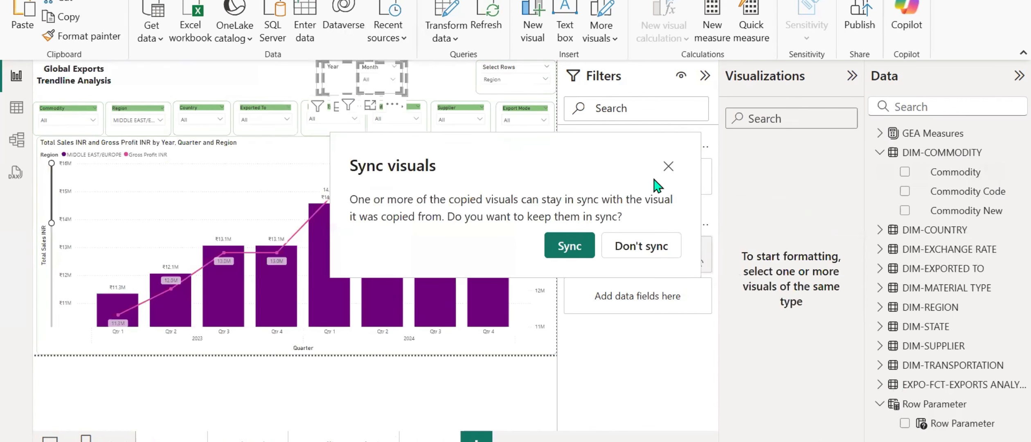
click(669, 166)
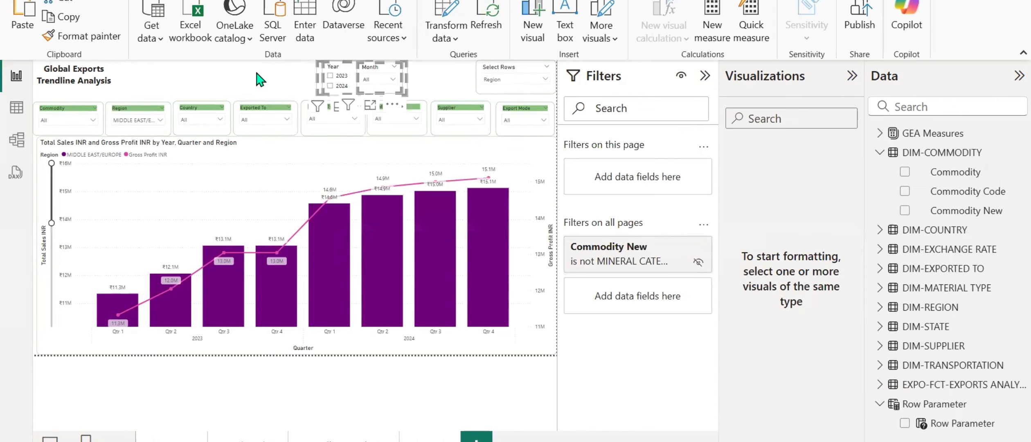
click(259, 80)
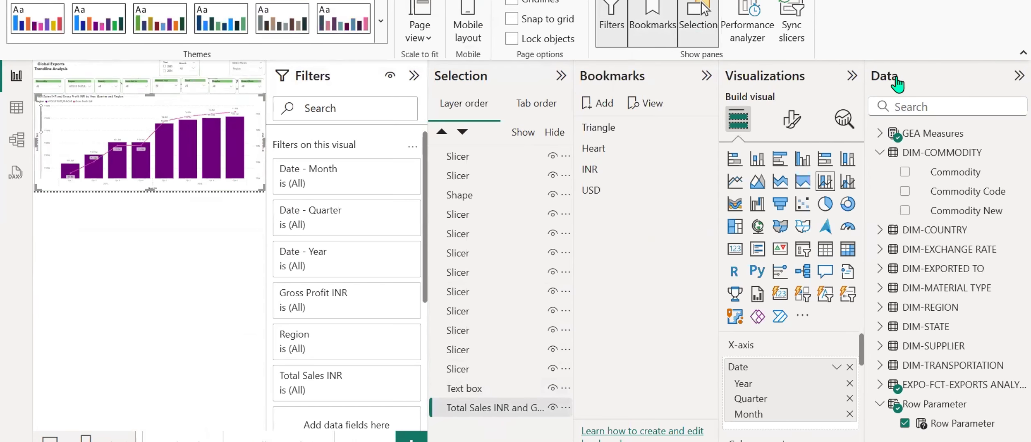
Hide the Total Sales INR and Gross Profit INR chart and paste a visible copy of it onto the page.
click(1018, 76)
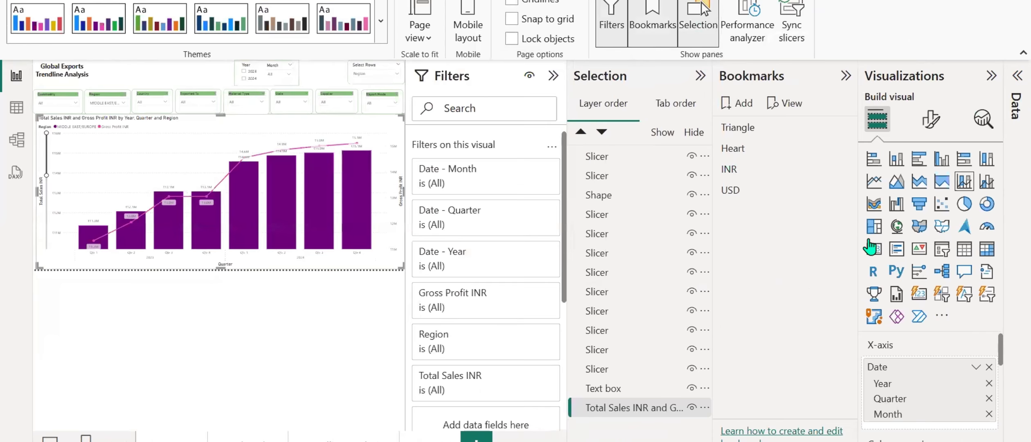
click(691, 407)
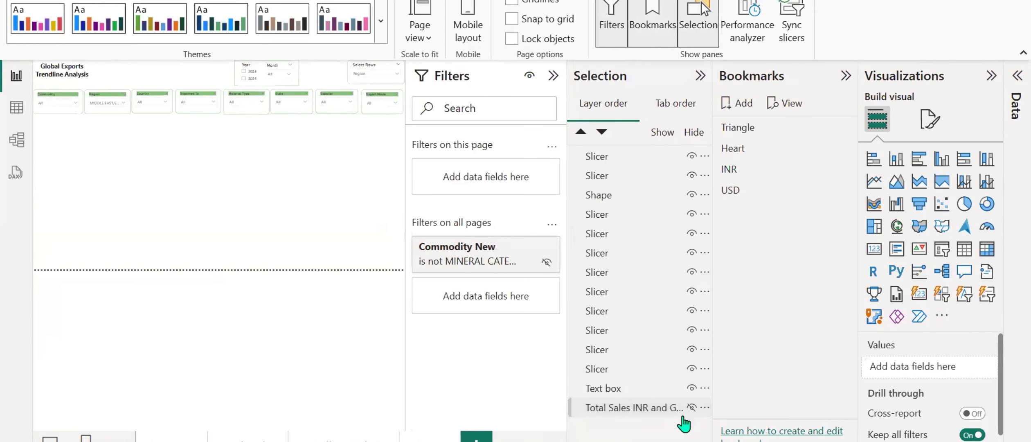
click(691, 408)
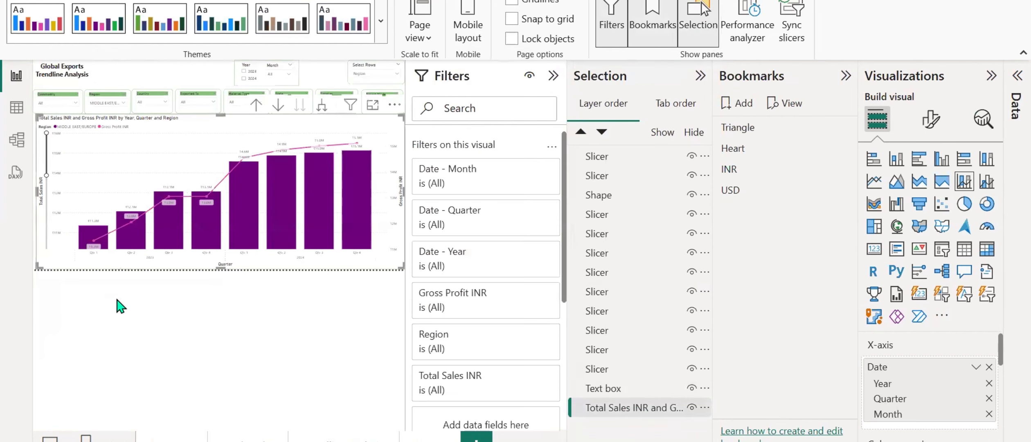
click(691, 408)
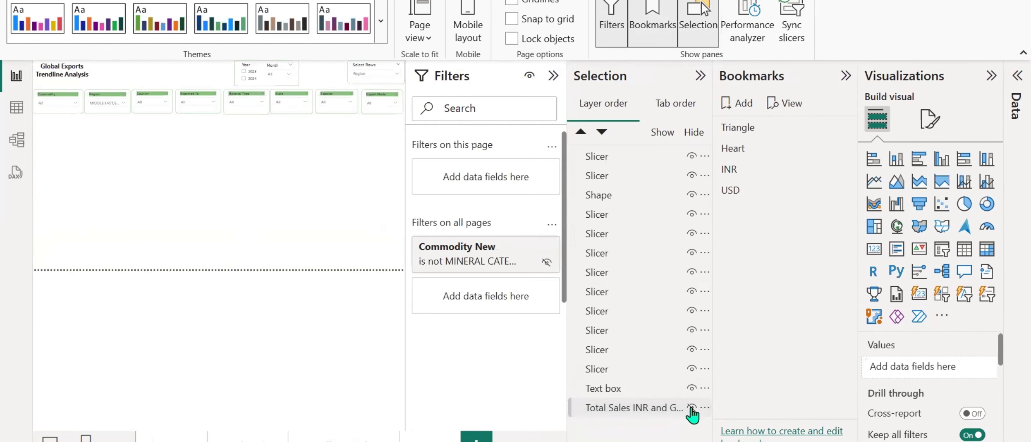
key(ctrl+v)
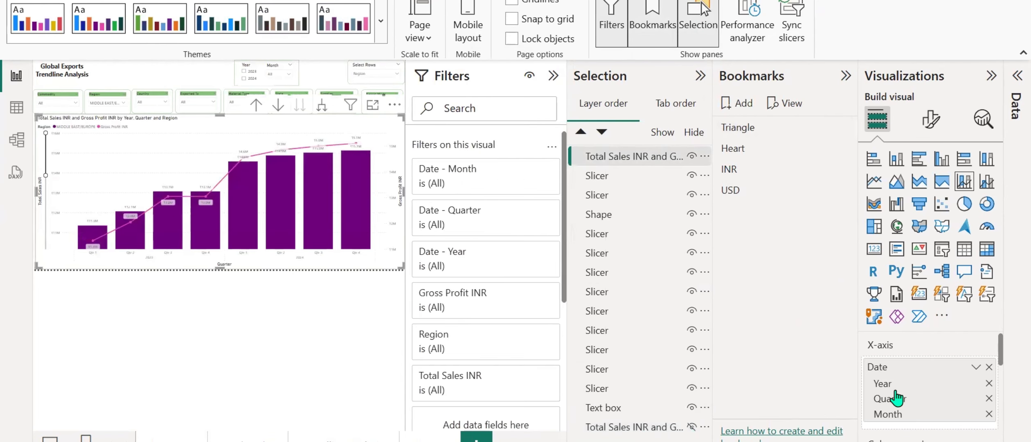
Replace Total Sales INR with the Total Sales USD measure on the copied chart's column y-axis.
scroll(916, 417, down, 2)
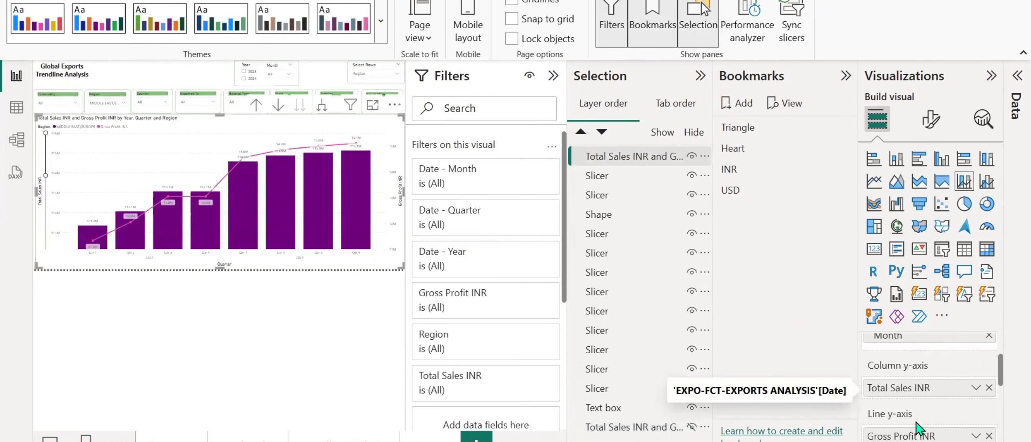
click(989, 386)
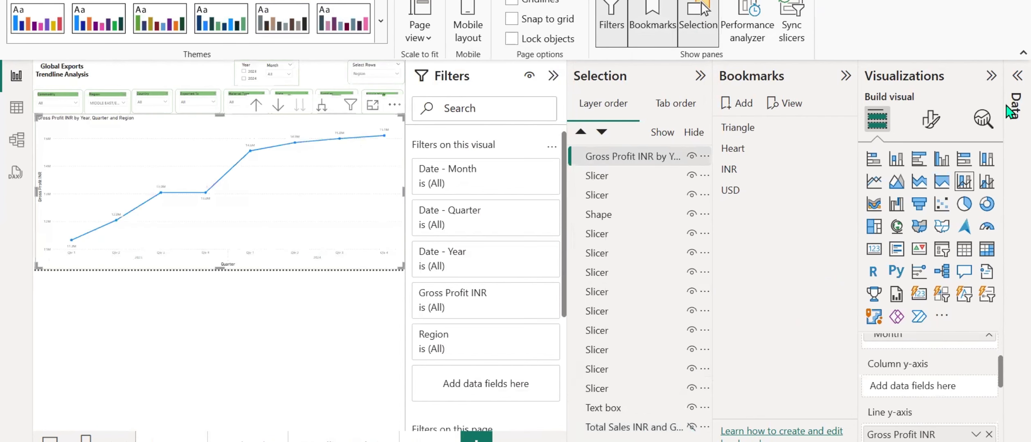
click(1018, 75)
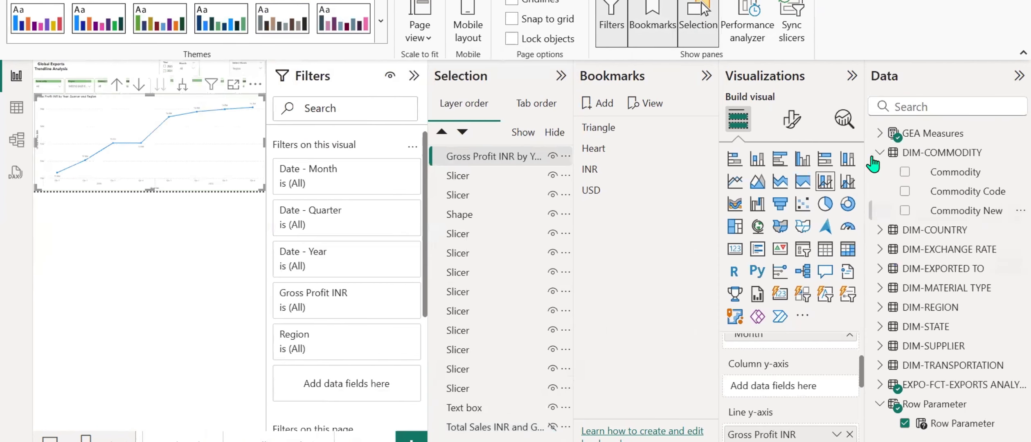
click(879, 133)
scroll(887, 274, down, 1)
scroll(887, 274, down, 5)
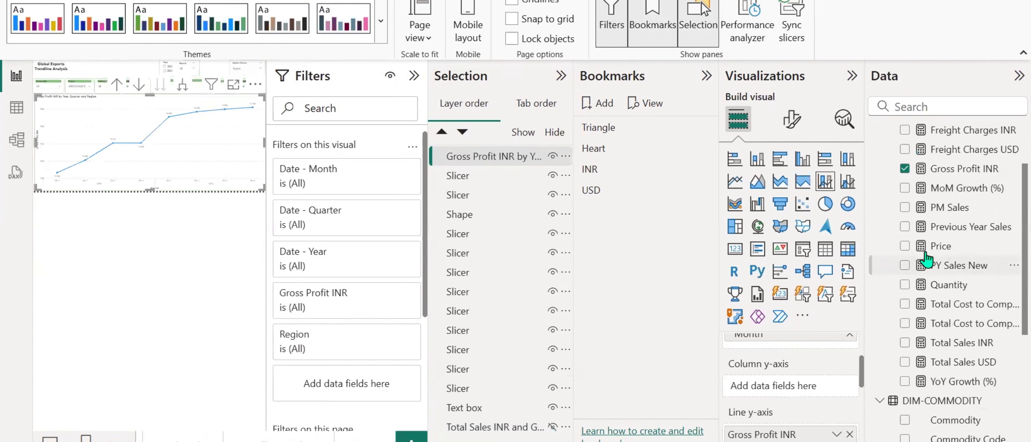
drag(964, 281, 812, 393)
scroll(937, 335, up, 6)
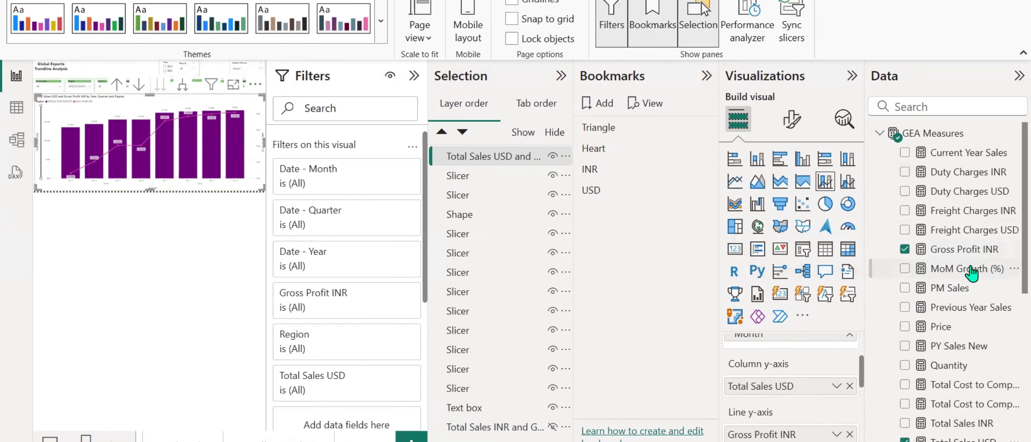
click(1018, 77)
Add a bookmark and rename it Trend INR.
click(737, 104)
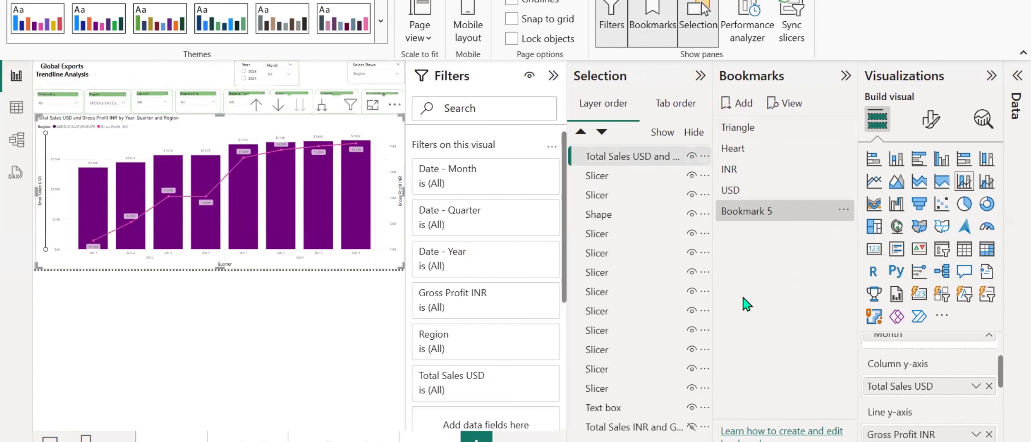
double_click(760, 214)
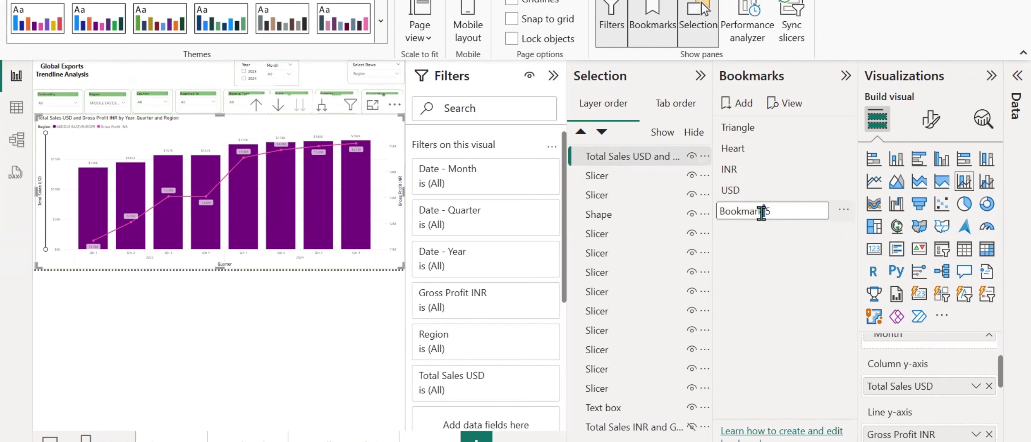
text(Trend INR)
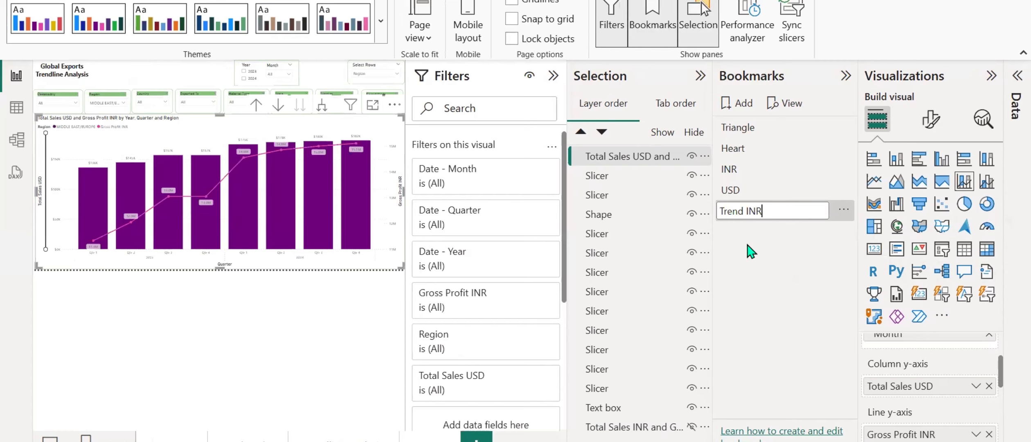
key(Return)
Add another bookmark named Trend USD and update it with the Total Sales USD chart view.
click(739, 104)
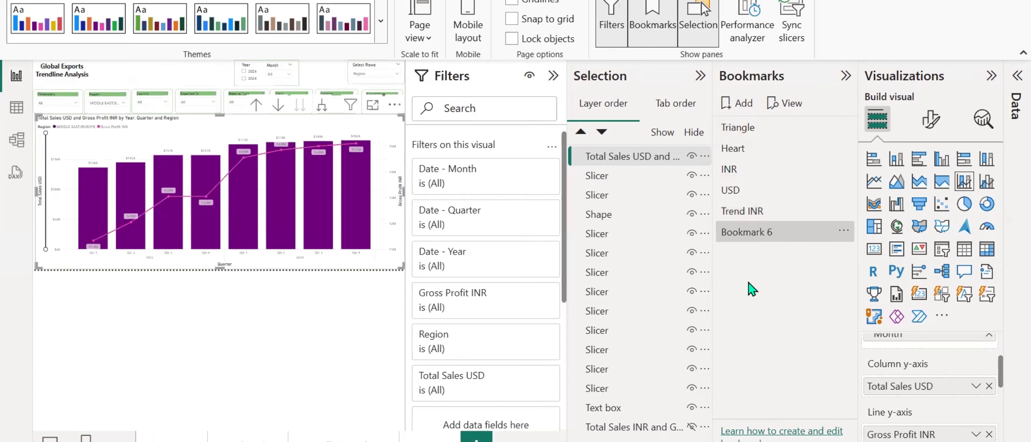
double_click(765, 233)
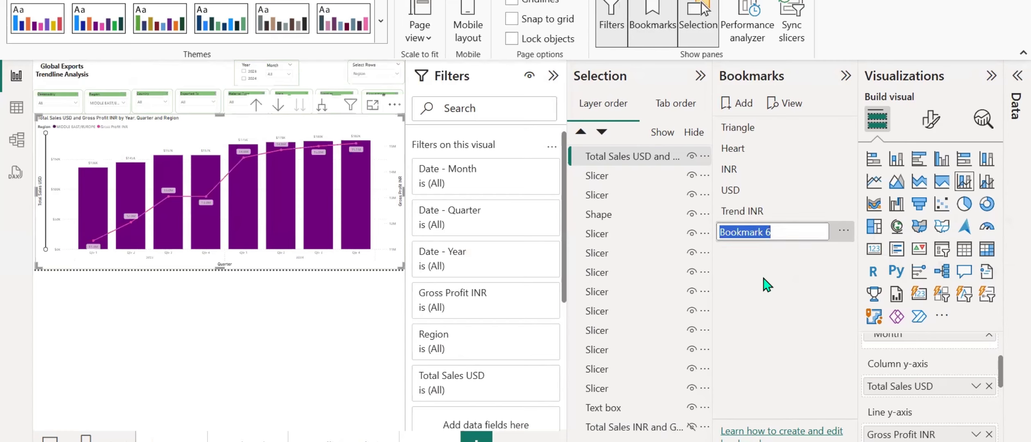
text(Trend)
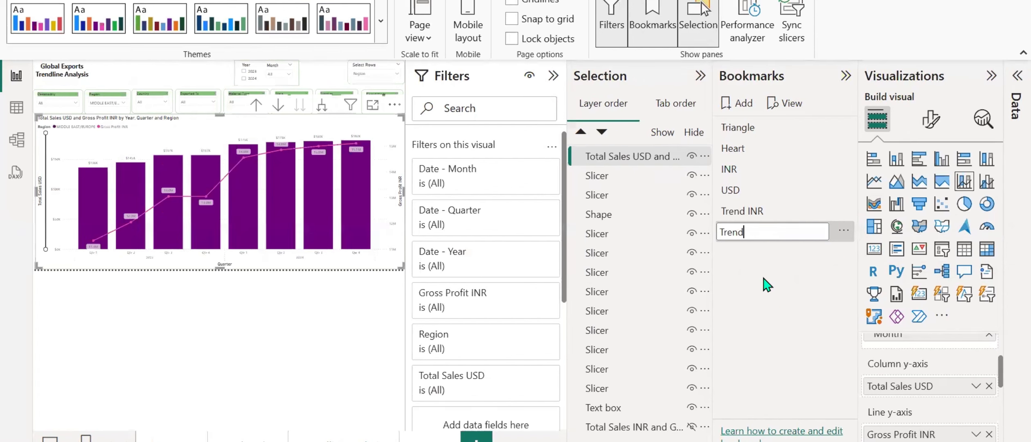
text( USD)
key(Return)
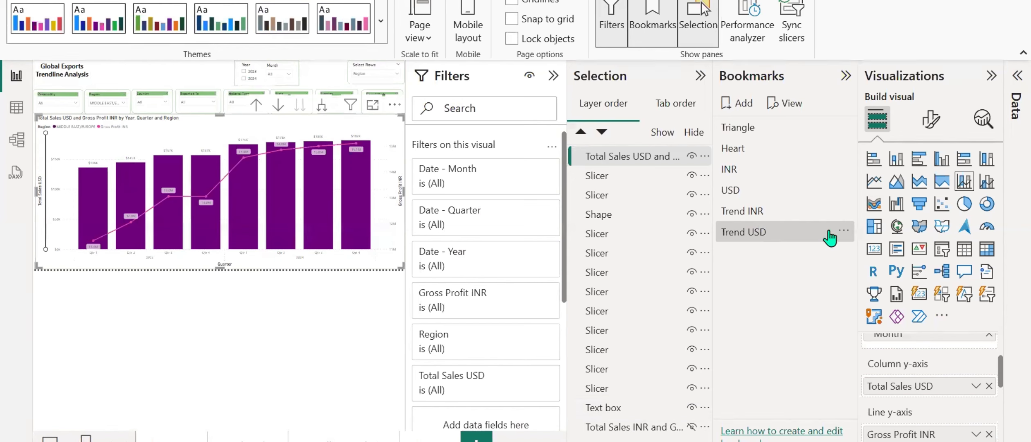
click(843, 231)
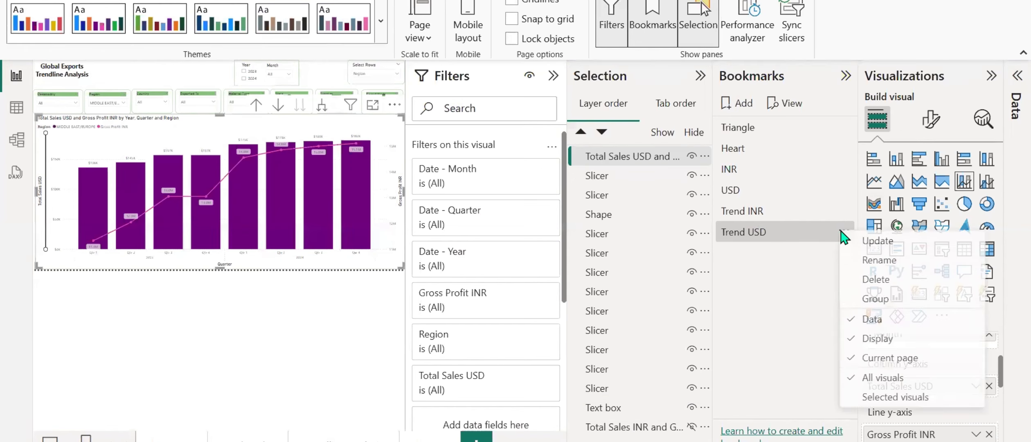
click(784, 286)
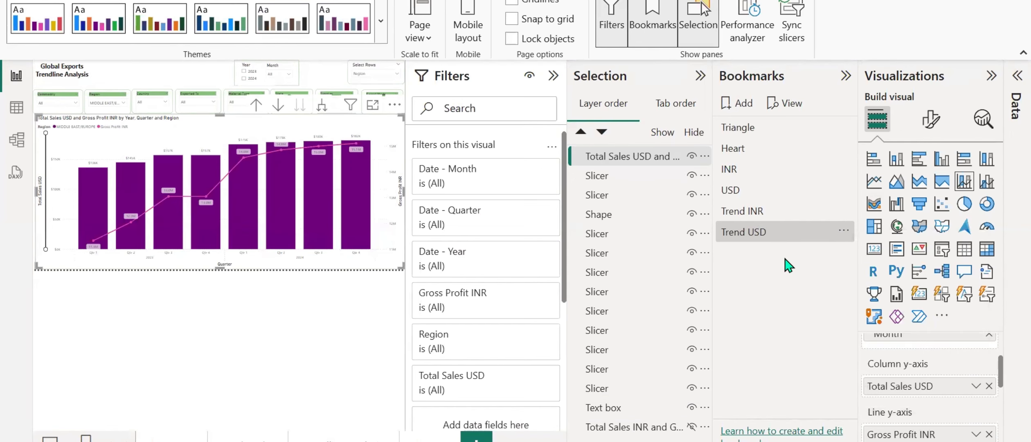
click(844, 231)
Move the Total Sales INR chart directly below the Total Sales USD chart in the layer order, and show it instead of the USD chart.
drag(636, 427, 635, 169)
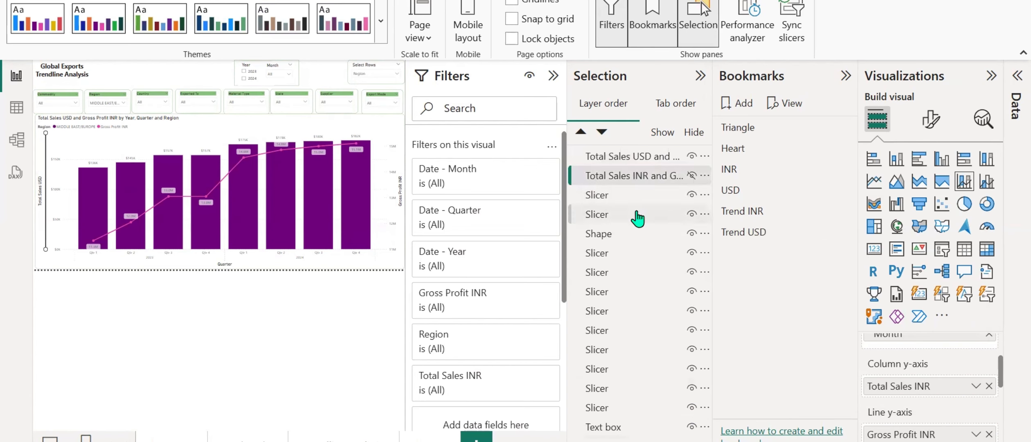
click(691, 175)
click(692, 156)
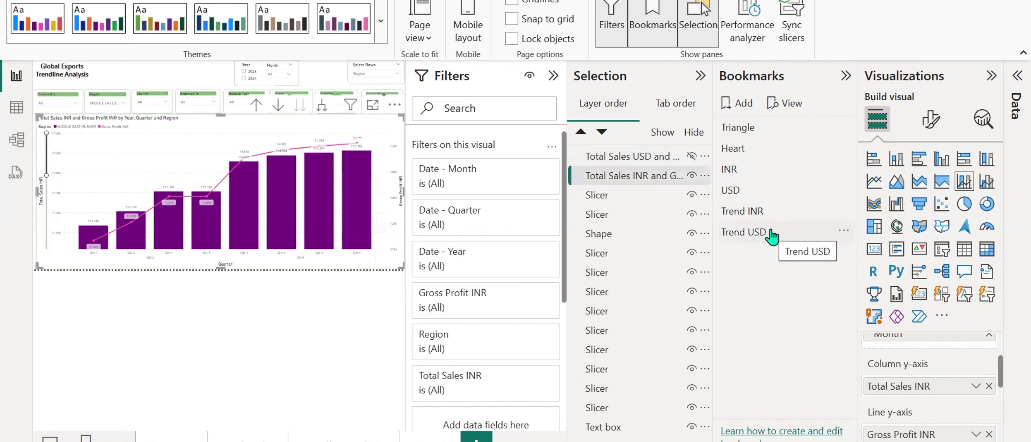
Update the Trend INR bookmark with the current view, then test it by applying Trend USD and Trend INR in turn.
click(843, 210)
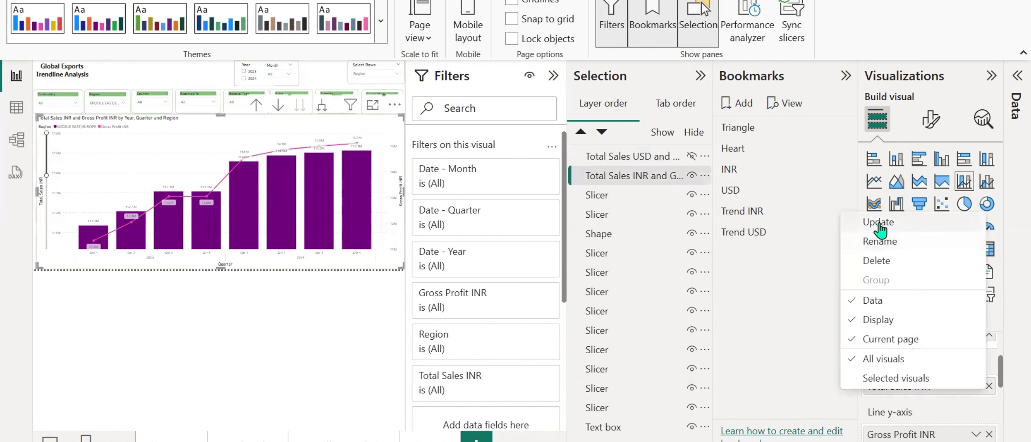
click(849, 223)
click(744, 232)
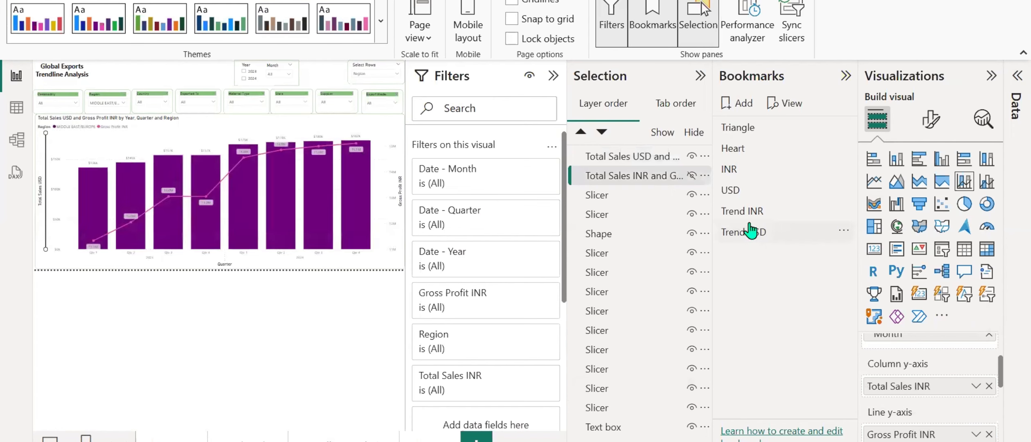
click(756, 212)
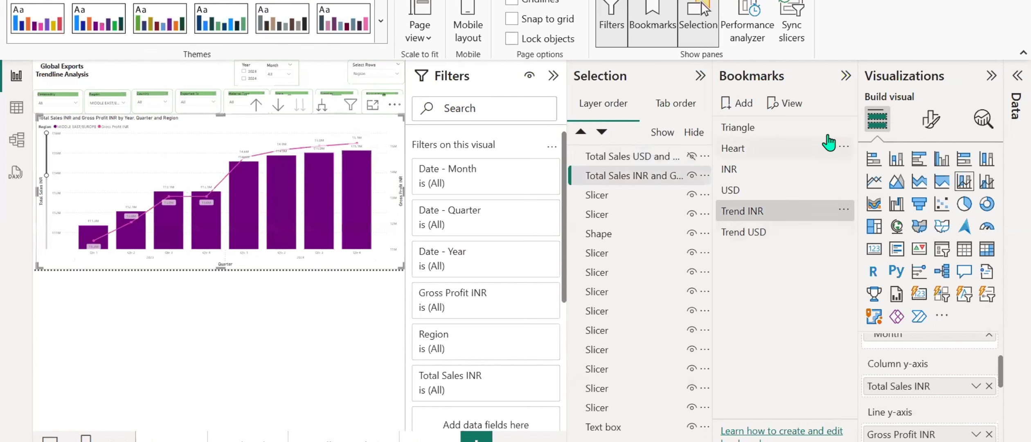
click(845, 76)
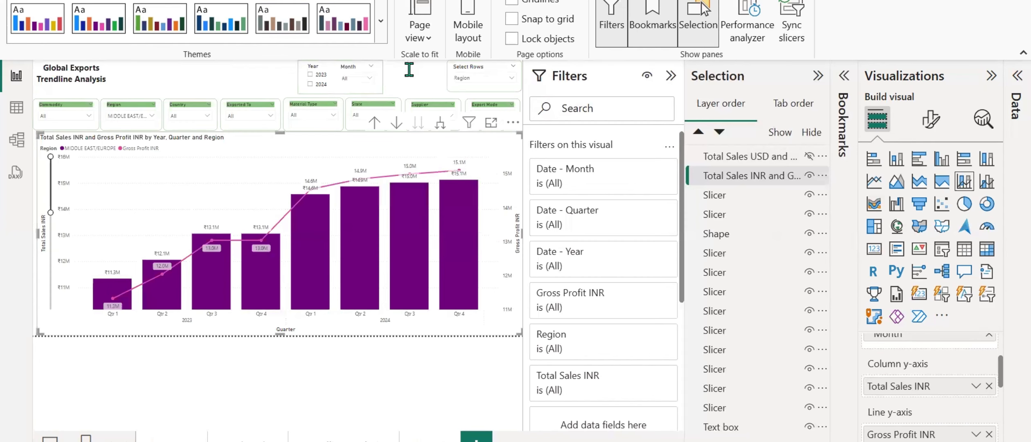
click(98, 1)
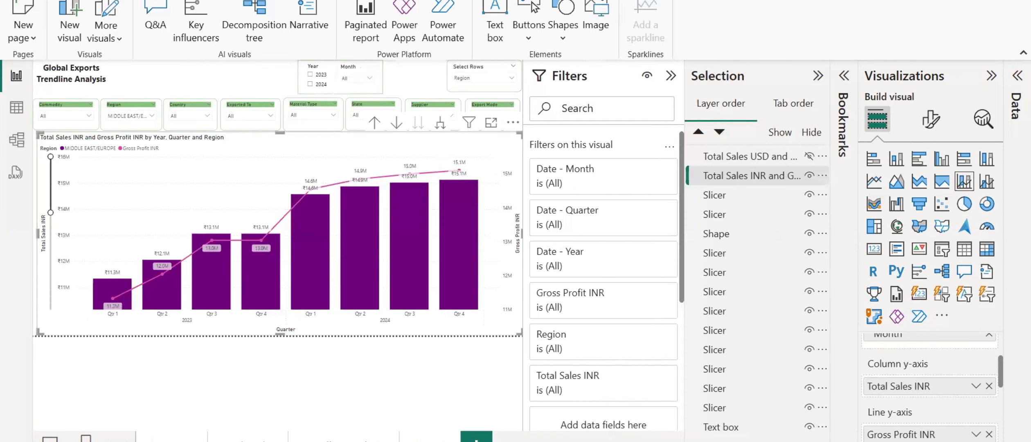
click(530, 24)
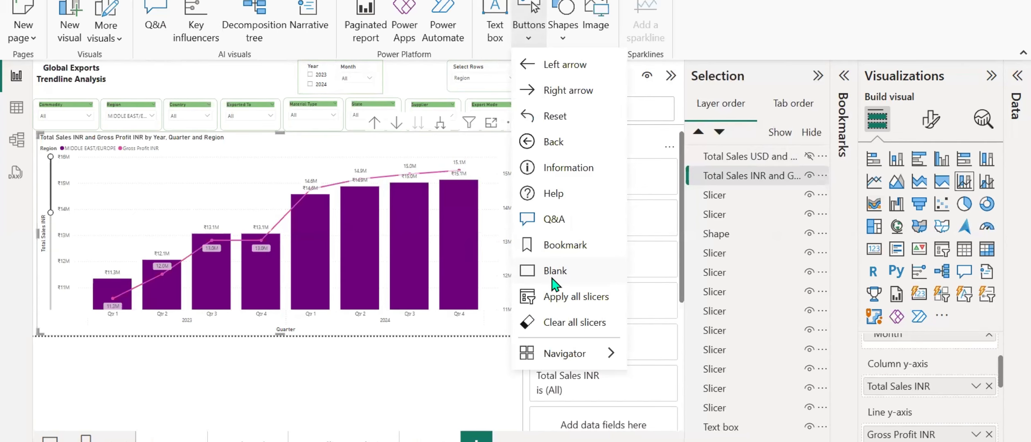
click(427, 74)
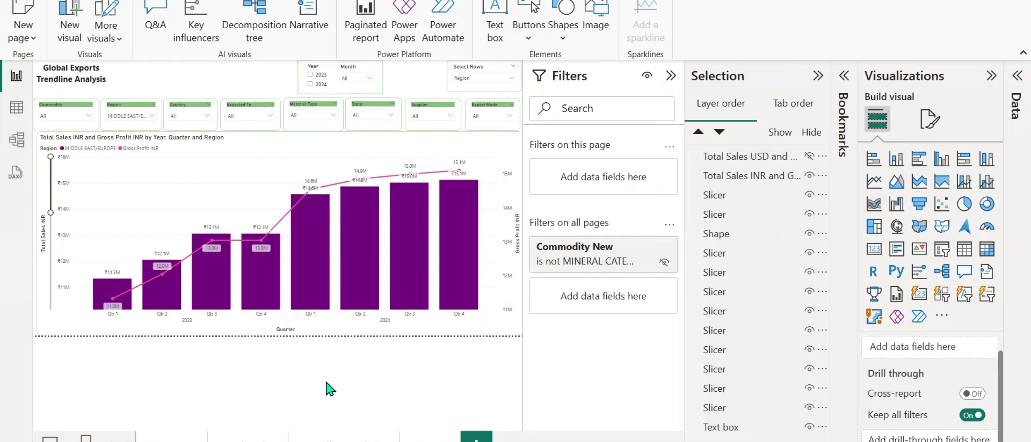
Duplicate the Trendline Analysis page and convert the Total Sales INR and Gross Profit INR chart on the duplicate to a line chart.
right_click(363, 436)
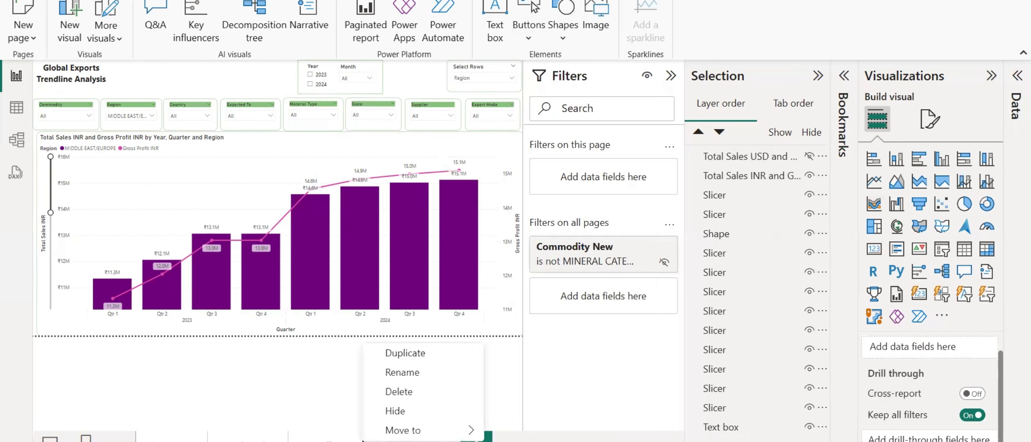
click(412, 354)
click(418, 140)
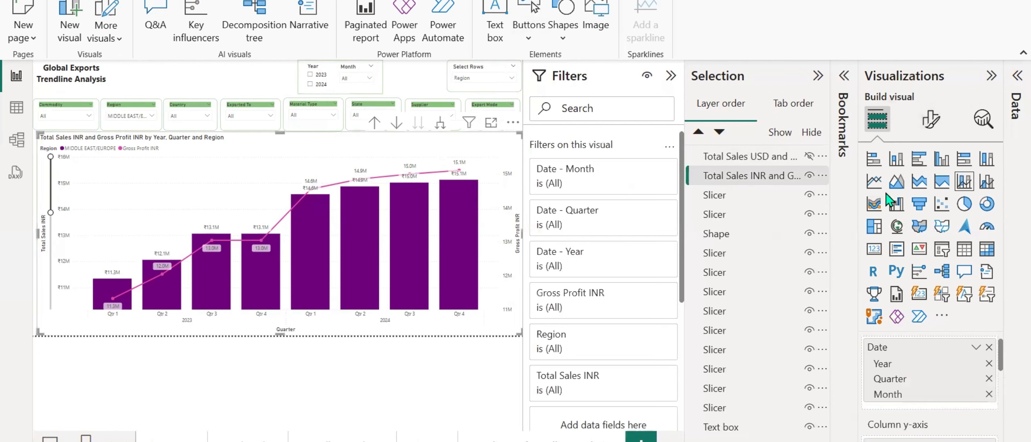
click(875, 183)
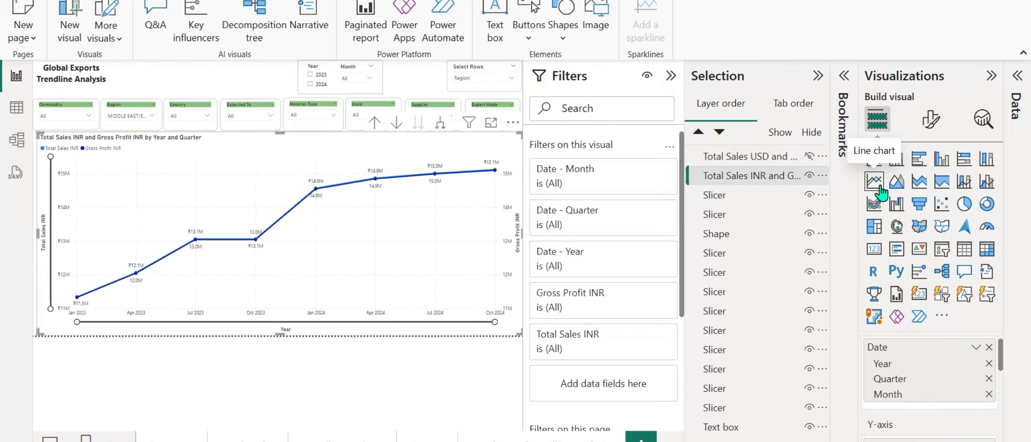
Review the line chart's field assignments, and set the Select Rows slicer to Export Mode only.
scroll(913, 360, down, 3)
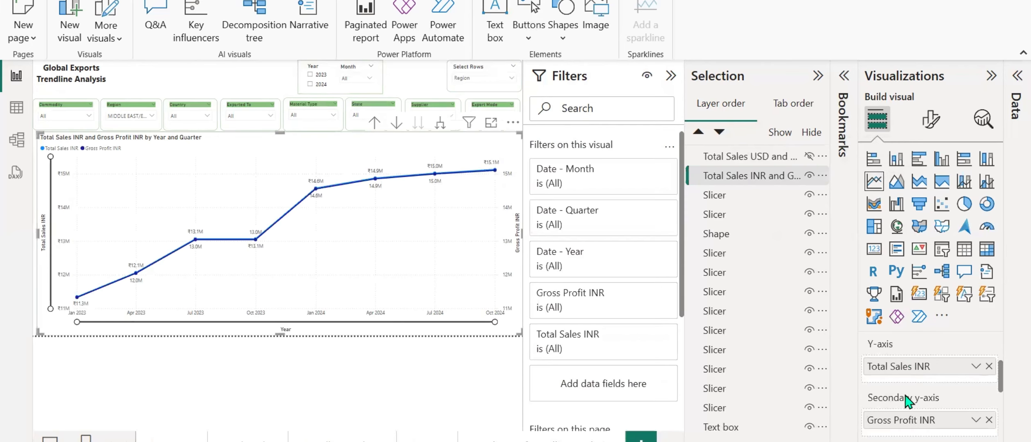
scroll(902, 421, down, 2)
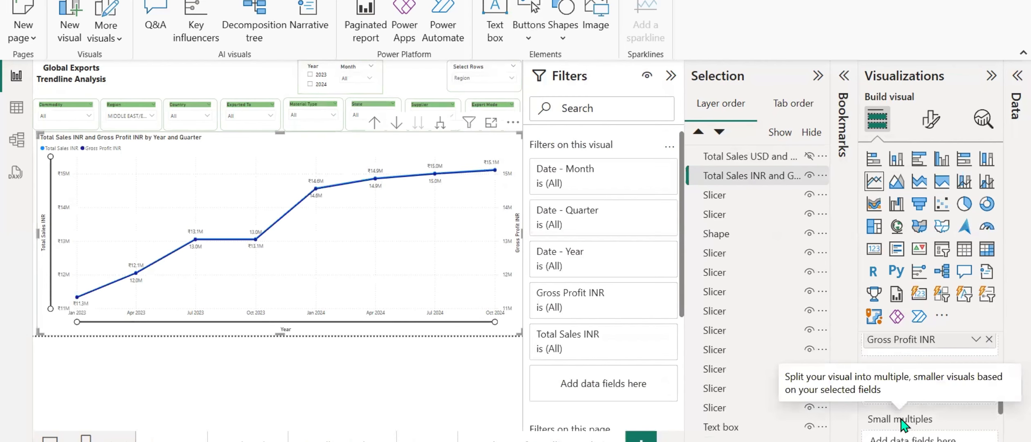
click(486, 78)
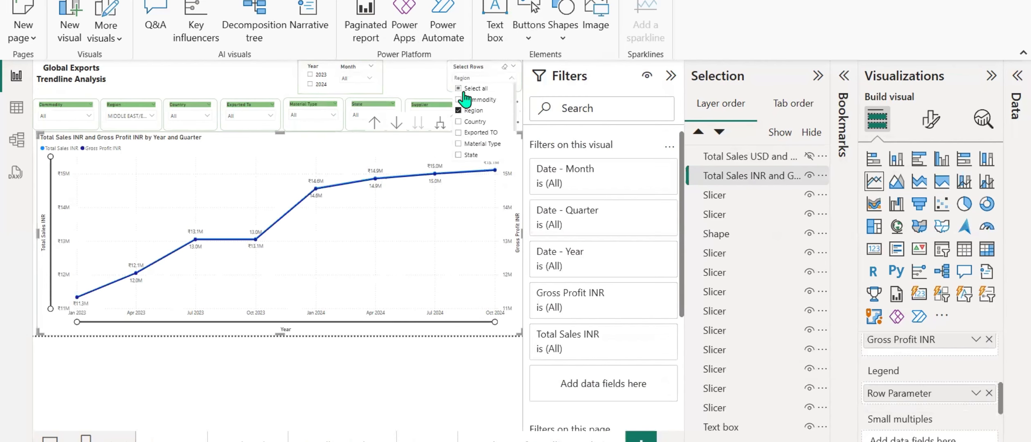
click(466, 99)
click(474, 110)
click(488, 101)
scroll(474, 125, down, 2)
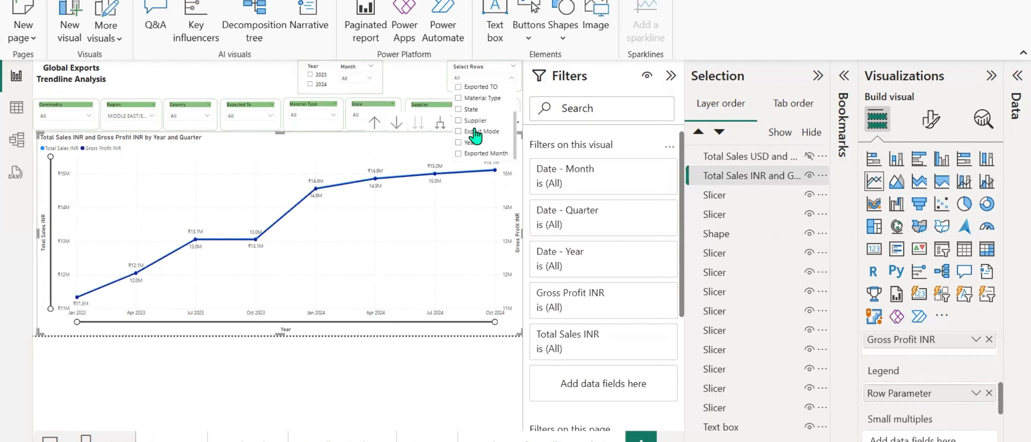
click(475, 131)
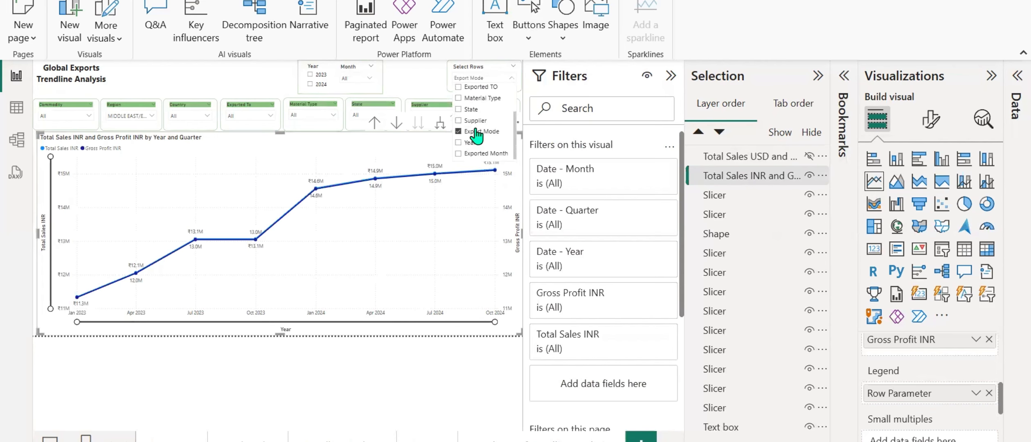
click(441, 125)
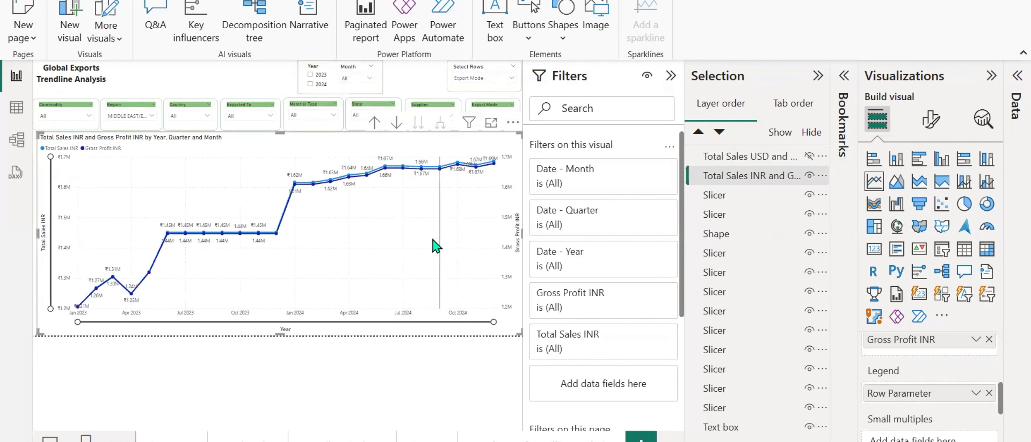
Switch the Select Rows slicer to Year and then Supplier, and inspect the line chart's monthly 2023 data points.
click(478, 77)
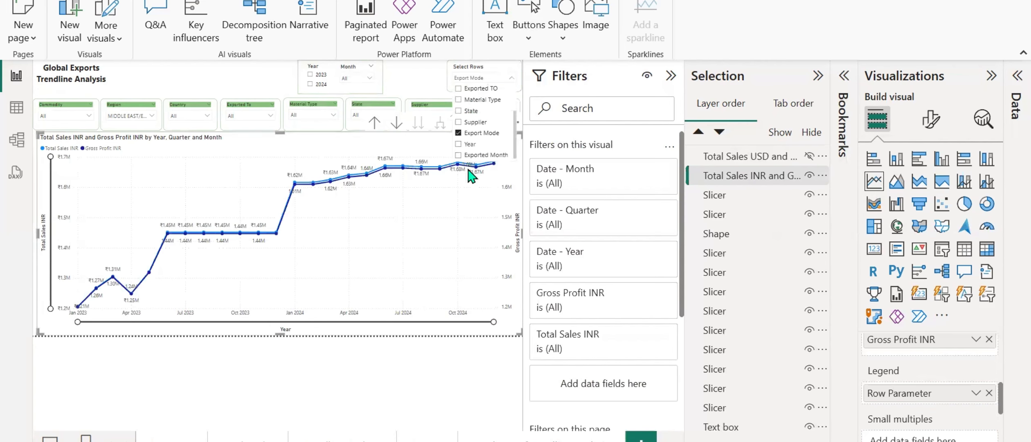
click(469, 144)
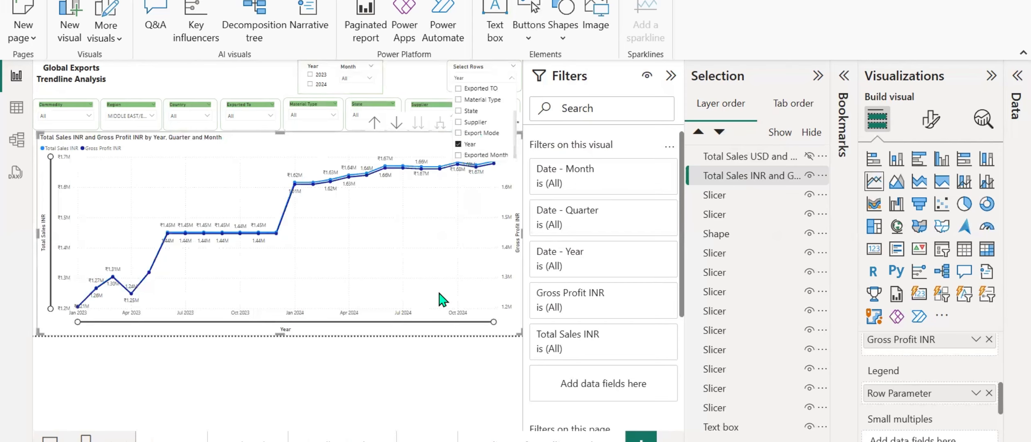
scroll(473, 133, down, 1)
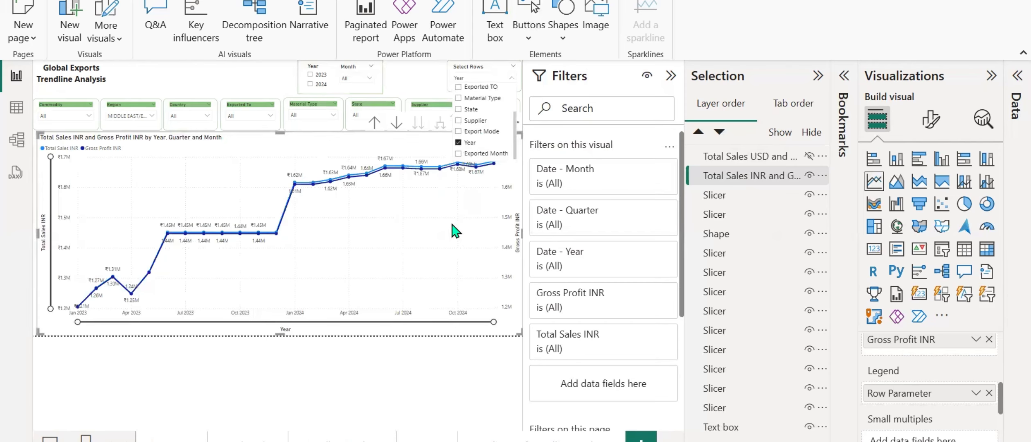
click(482, 122)
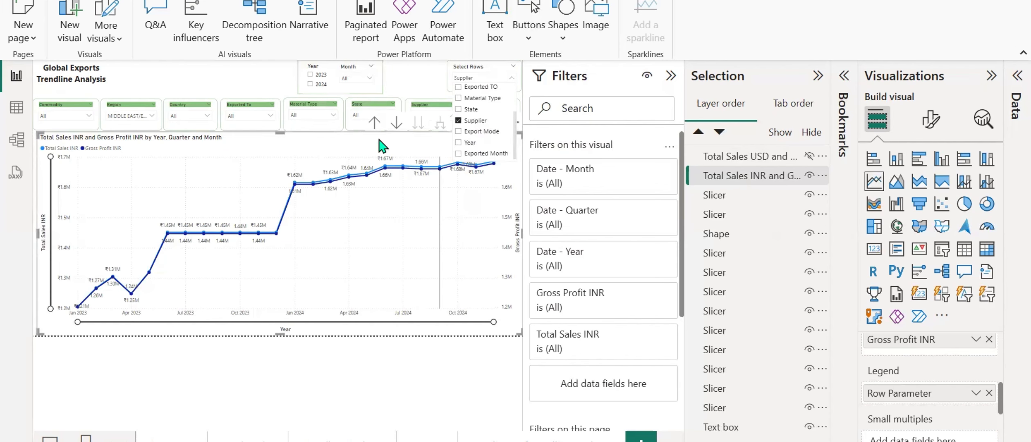
click(260, 78)
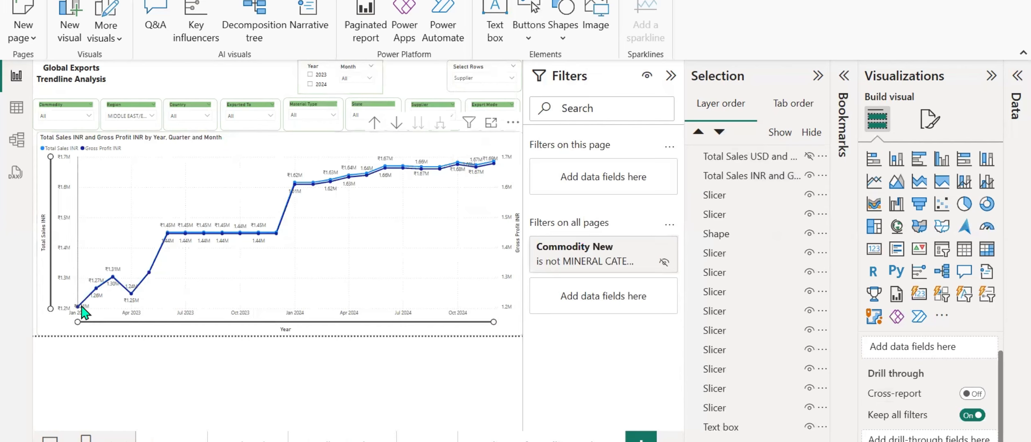
mouse_move(132, 298)
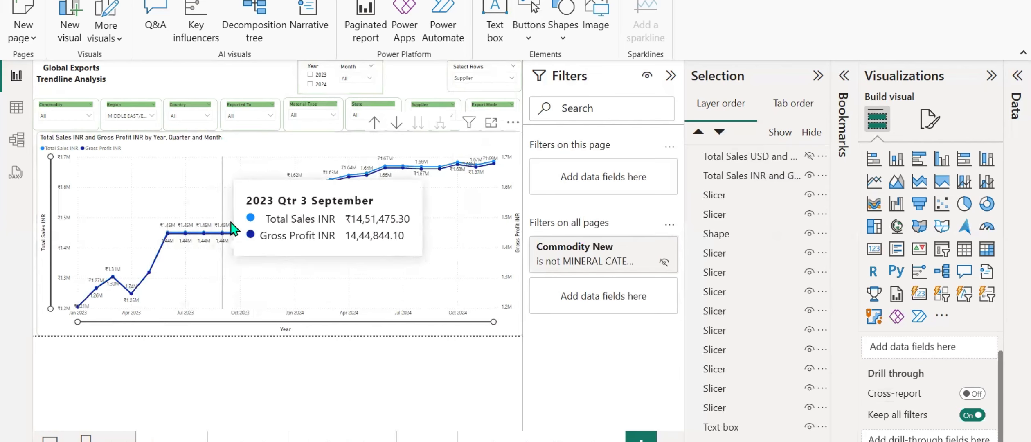
mouse_move(228, 231)
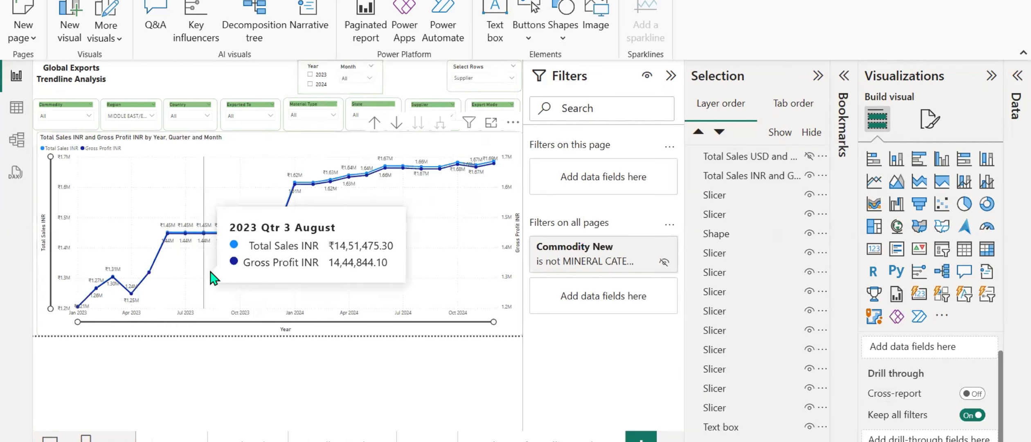
mouse_move(316, 271)
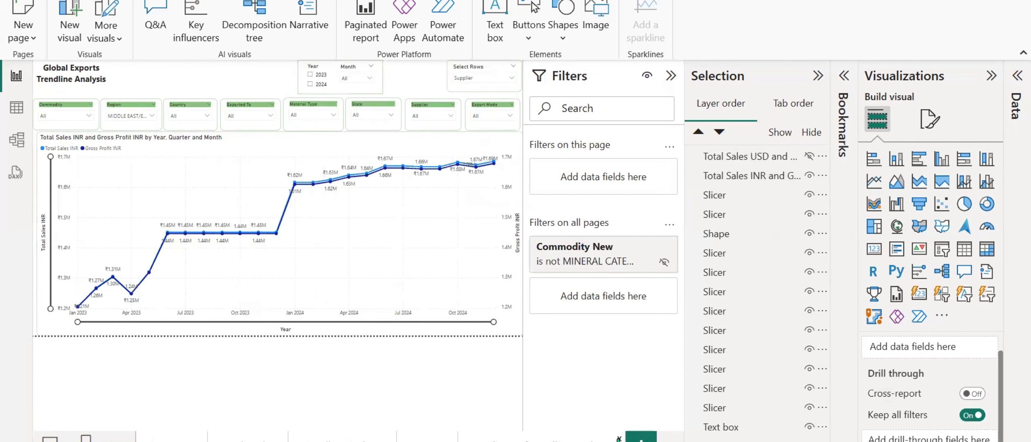
Delete the duplicated Trendline Analysis page.
click(618, 439)
click(640, 242)
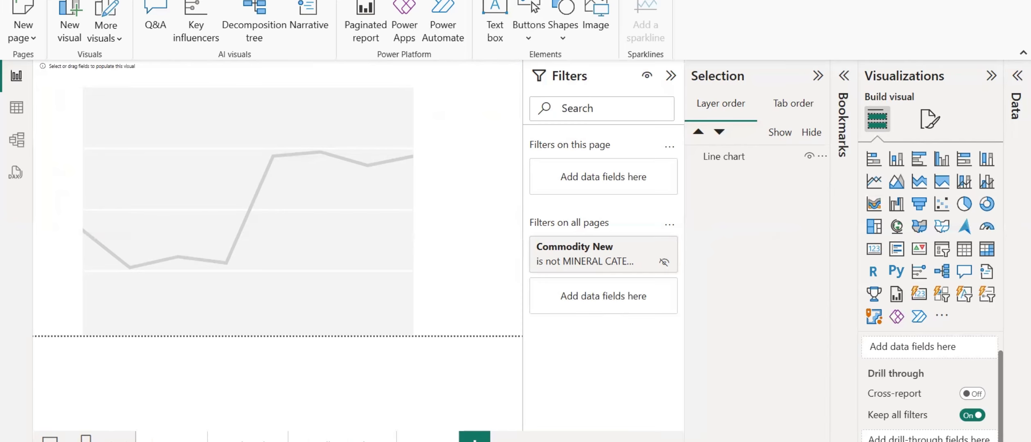
Switch to the Word requirements document and look up the YOY GROWTH % formula.
key(alt+Tab)
scroll(373, 231, up, 7)
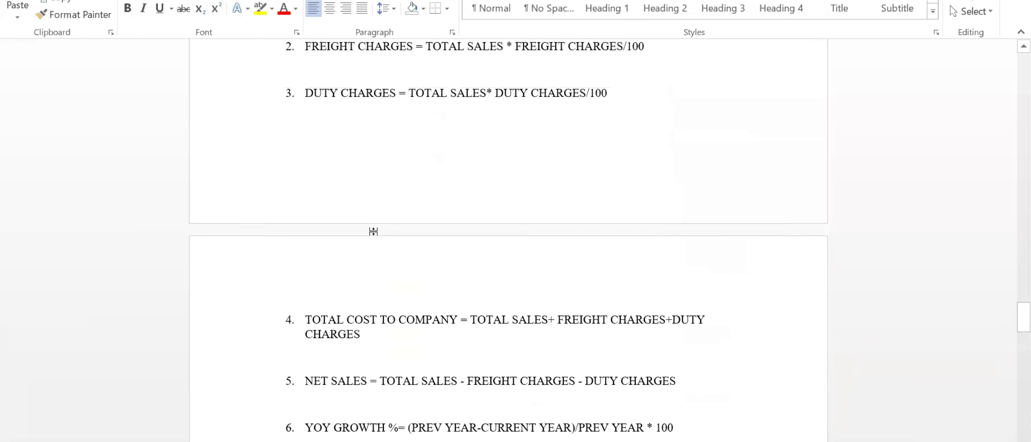
scroll(340, 354, down, 2)
drag(305, 349, 675, 353)
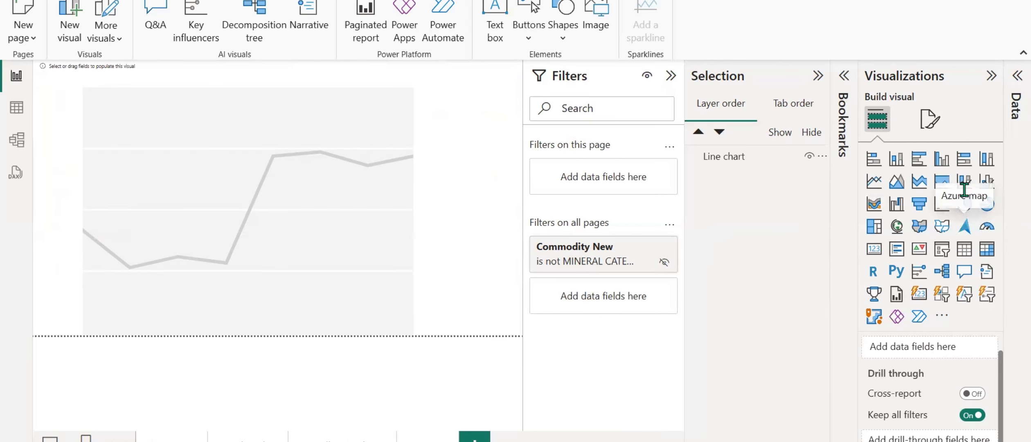
Switch back to Power BI and convert the empty line chart to a line and clustered column chart.
click(260, 218)
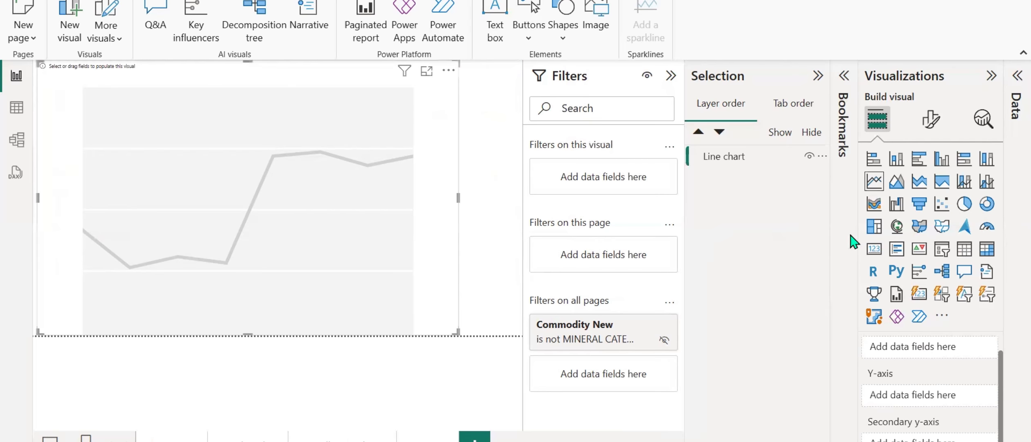
click(987, 181)
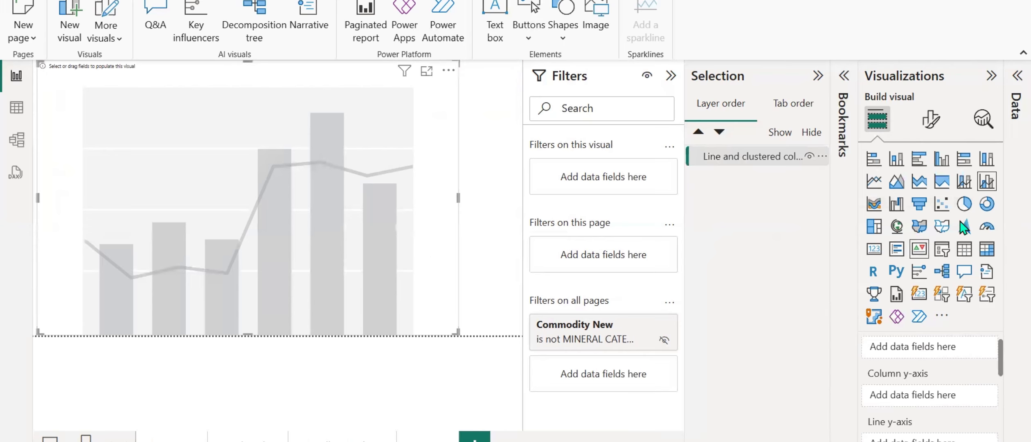
click(964, 184)
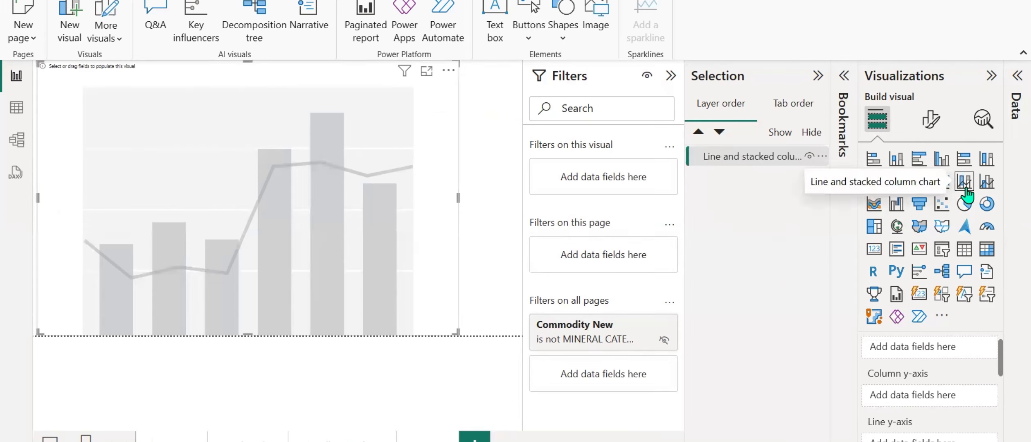
click(986, 181)
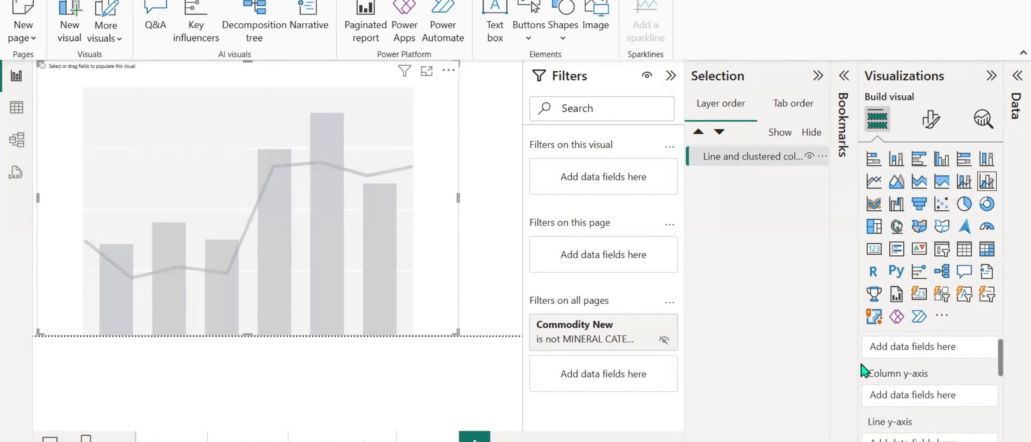
Show the Data pane in full, and hide the Bookmarks and Selection panes.
click(1013, 78)
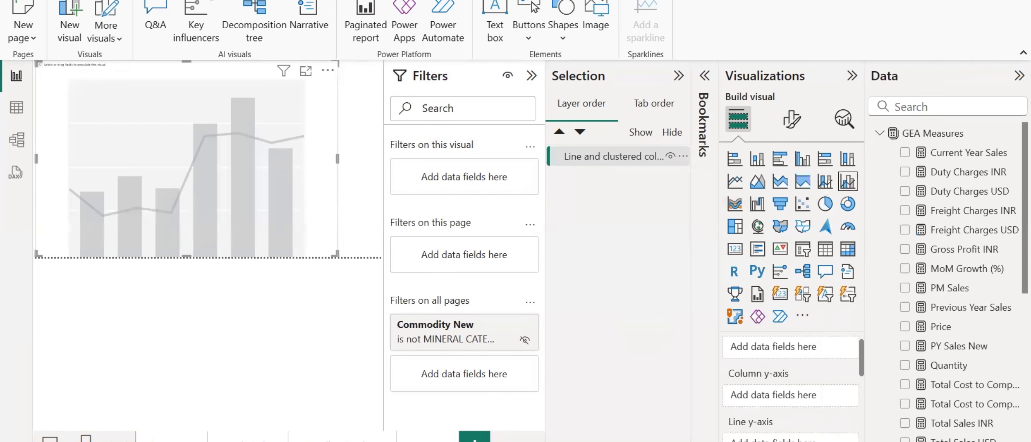
click(200, 1)
click(657, 37)
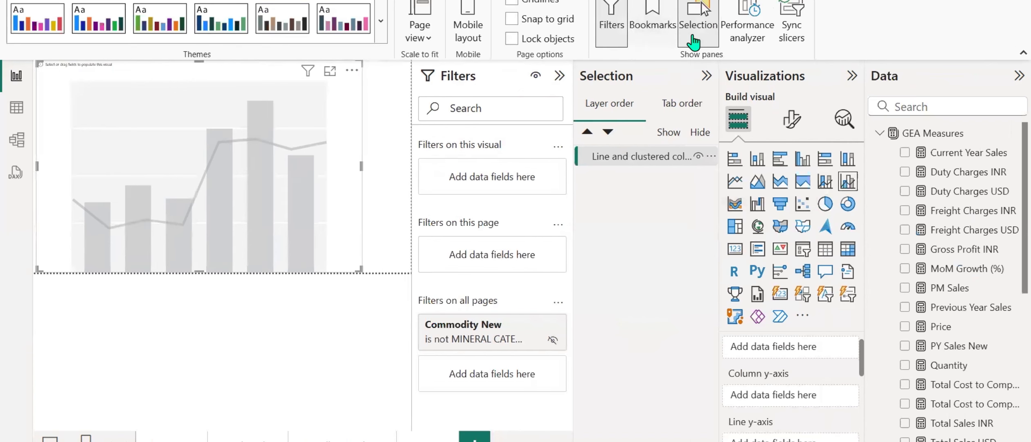
click(695, 37)
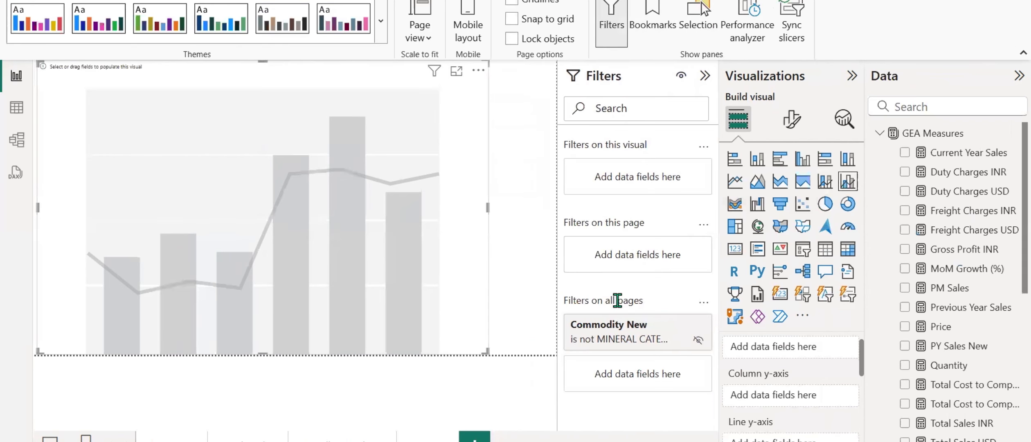
Resize the empty combo chart to span the page width, leaving a free band above it for headers.
drag(263, 61, 265, 136)
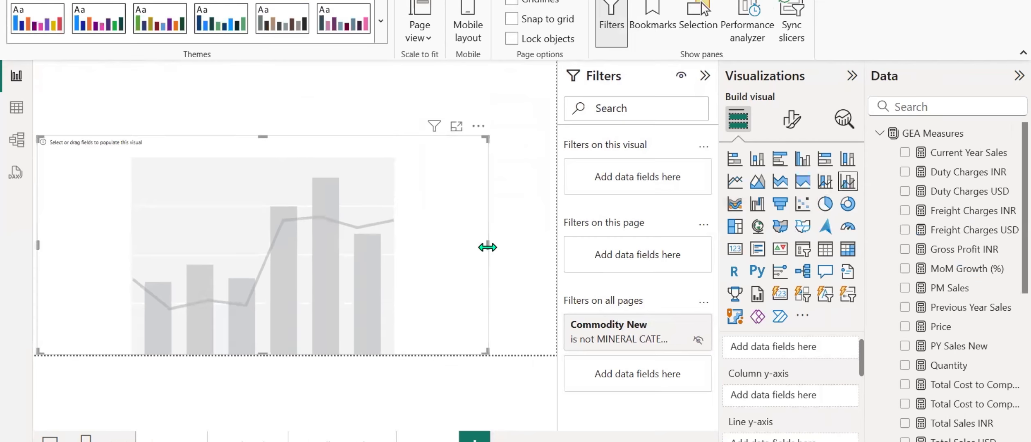
drag(486, 248, 555, 254)
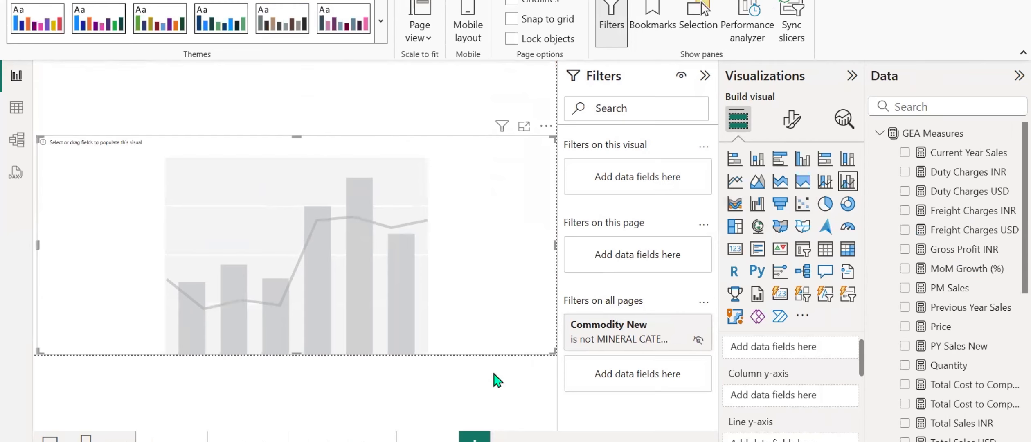
Rename the page containing the empty combo chart with a YoY name.
double_click(419, 439)
text(YoYY)
key(Return)
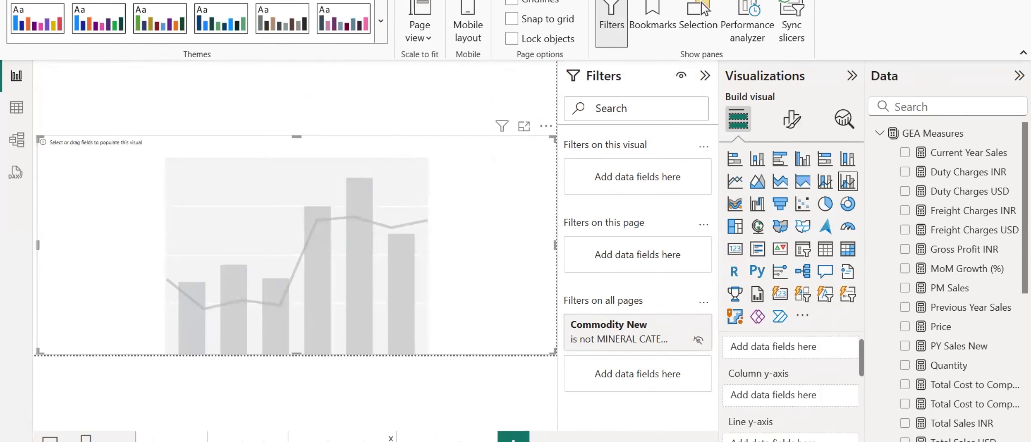
Copy the Global Exports title text box from the Trendline Analysis page onto the YoY page.
click(333, 440)
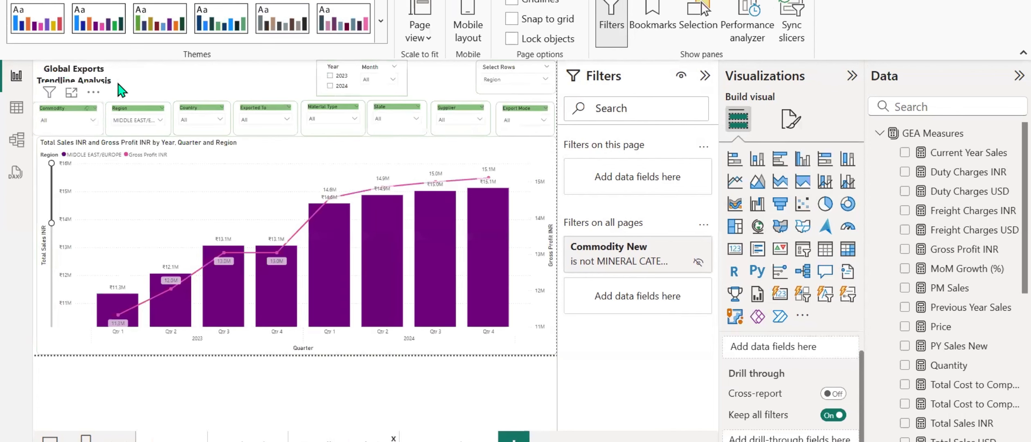
click(112, 81)
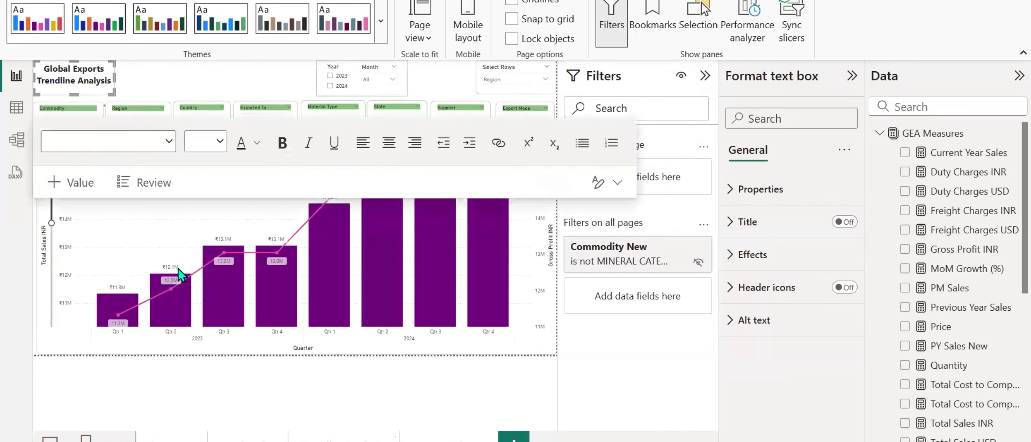
click(449, 440)
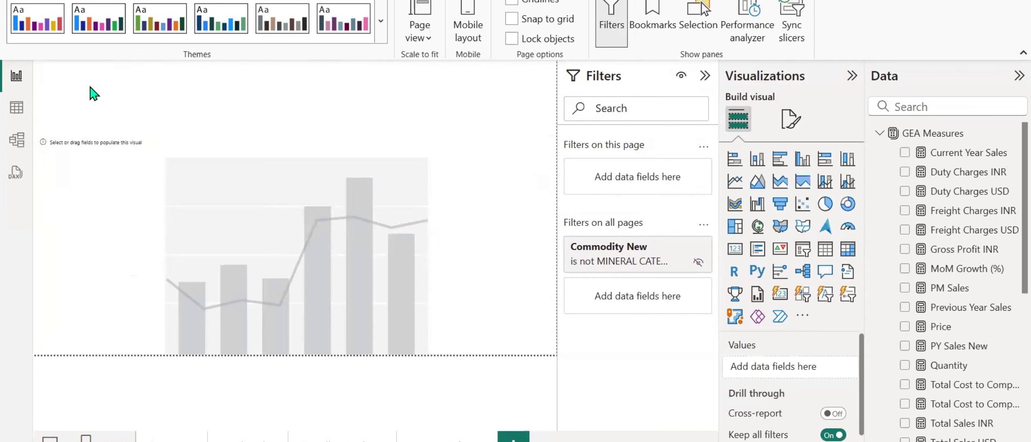
key(ctrl+v)
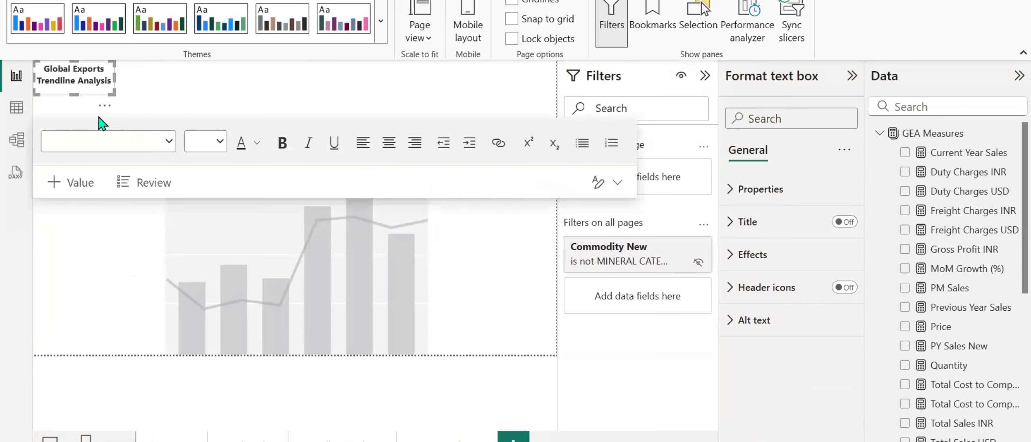
Replace "Trendline Analysis" in the pasted title with "YoY Growth (%)" on its own line below "Global Exports".
double_click(98, 80)
key(BackSpace)
key(BackSpace)
key(BackSpace)
key(BackSpace)
key(BackSpace)
key(BackSpace)
key(BackSpace)
key(BackSpace)
key(BackSpace)
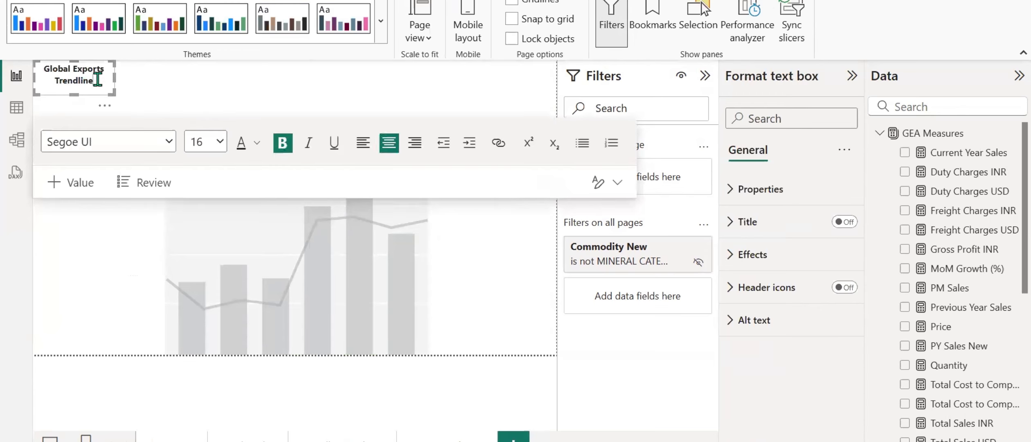
key(BackSpace)
key(BackSpace)
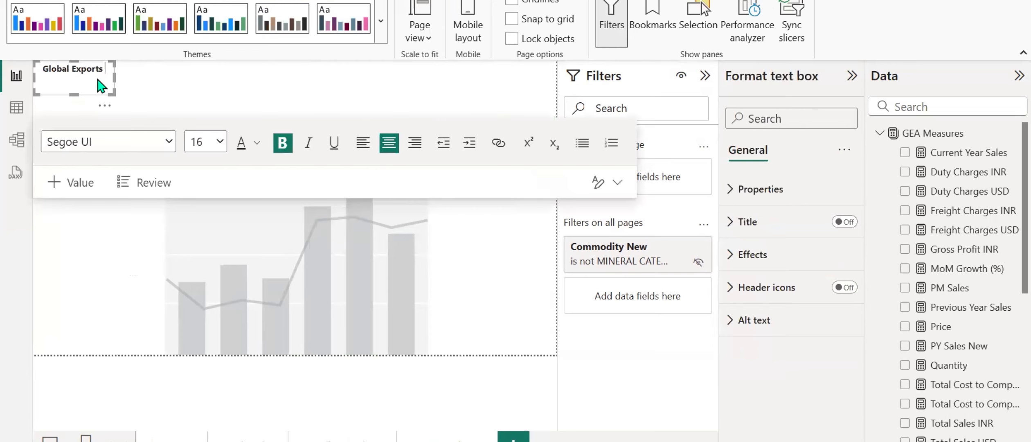
text(Yo)
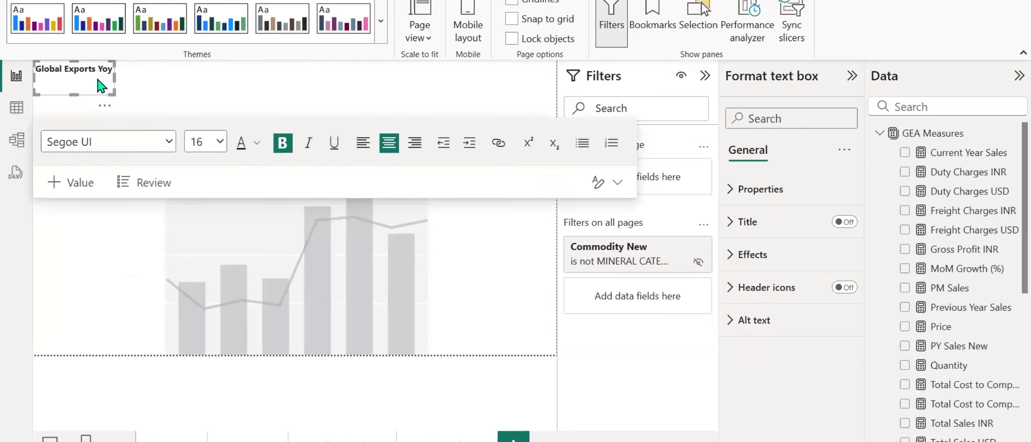
text(Y Gr)
text(owth)
text( ())
text(%)
drag(113, 76, 108, 76)
click(118, 75)
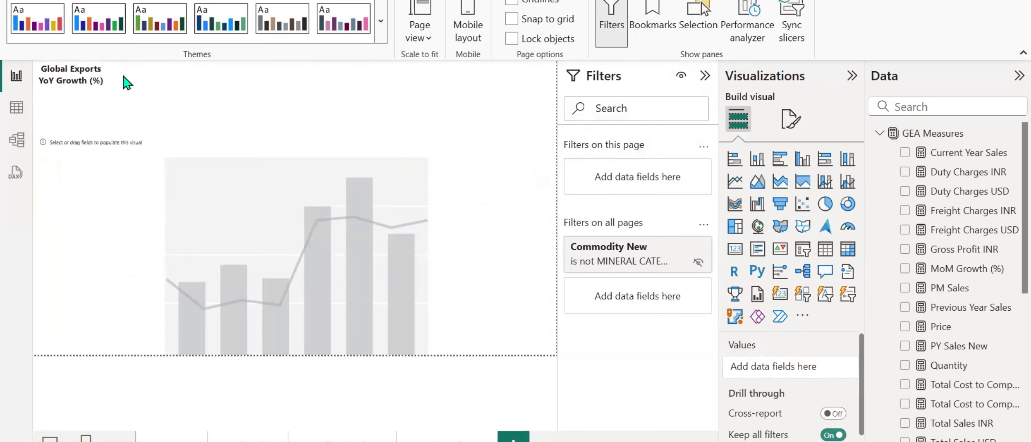
Add the Row Parameter field to the X-axis of the empty line and clustered column chart.
click(119, 166)
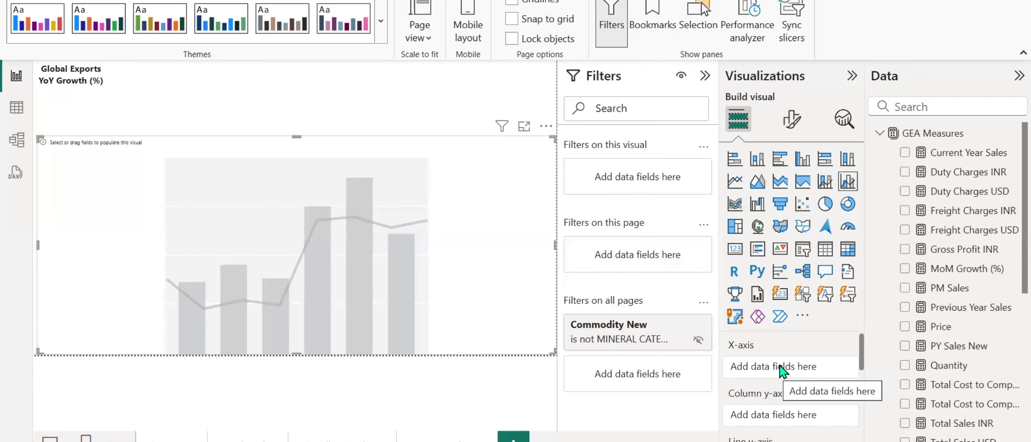
click(879, 133)
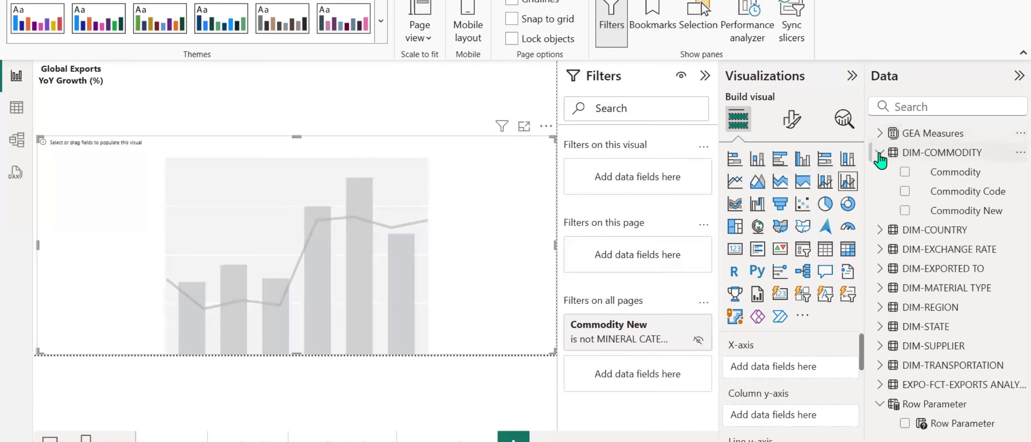
click(879, 155)
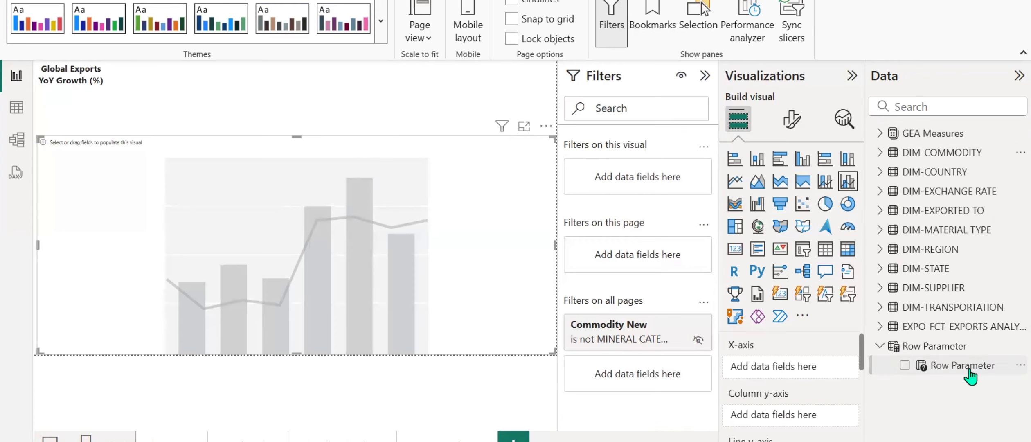
drag(969, 369, 803, 378)
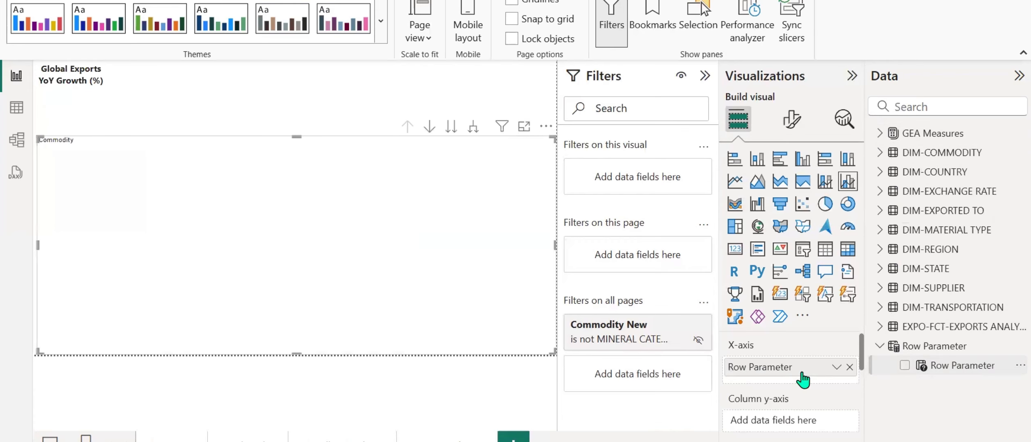
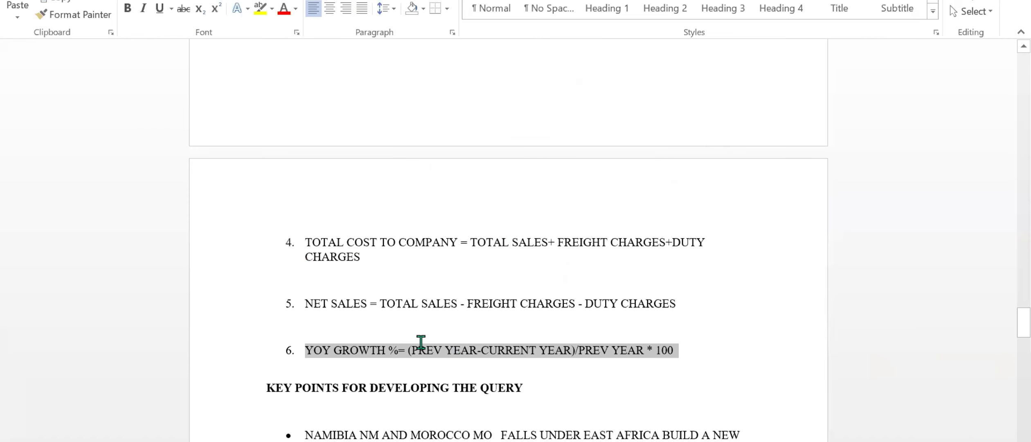
Review the YoY growth formula in the Word project document and return to the Global Export Analysis report in Power BI.
click(408, 350)
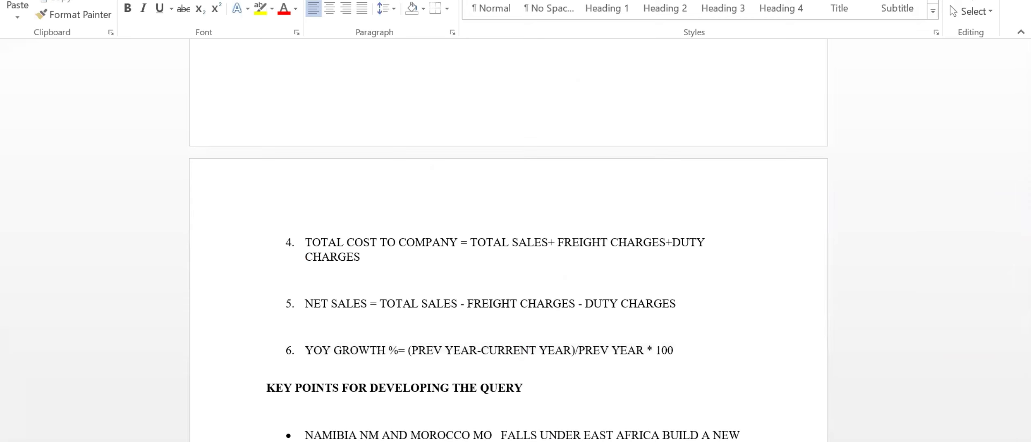
mouse_move(613, 439)
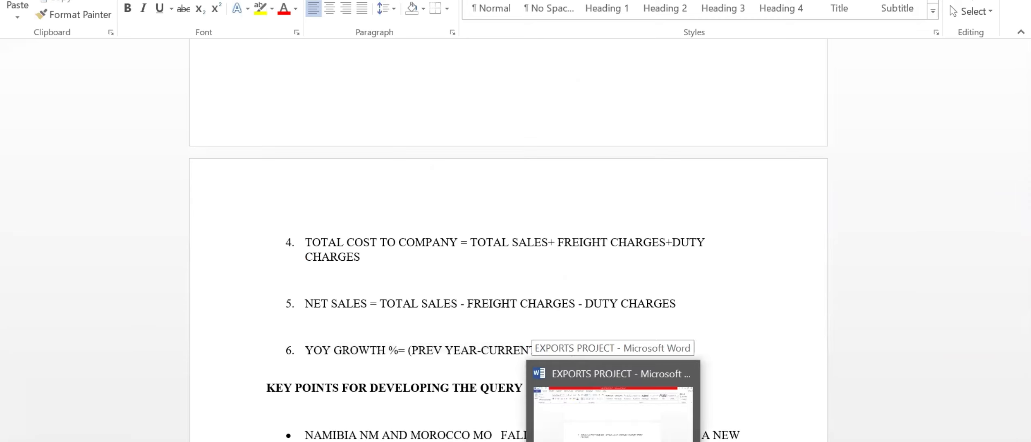
click(613, 440)
mouse_move(533, 440)
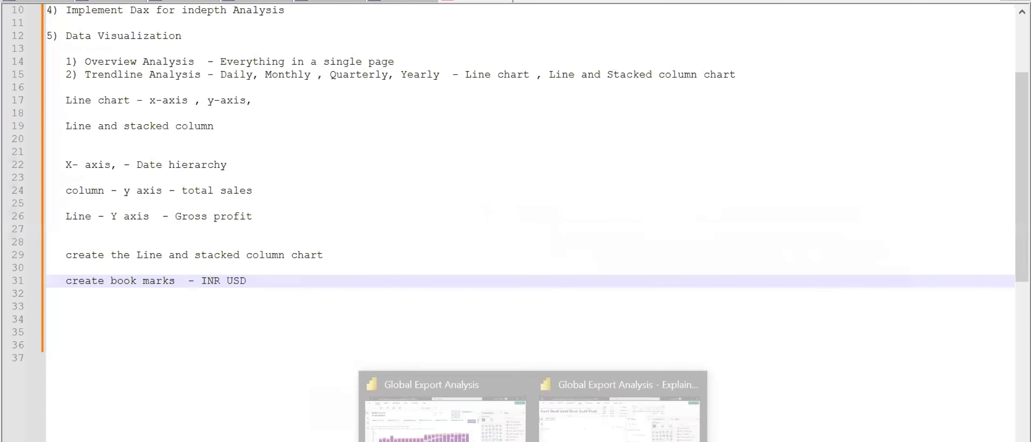
click(613, 437)
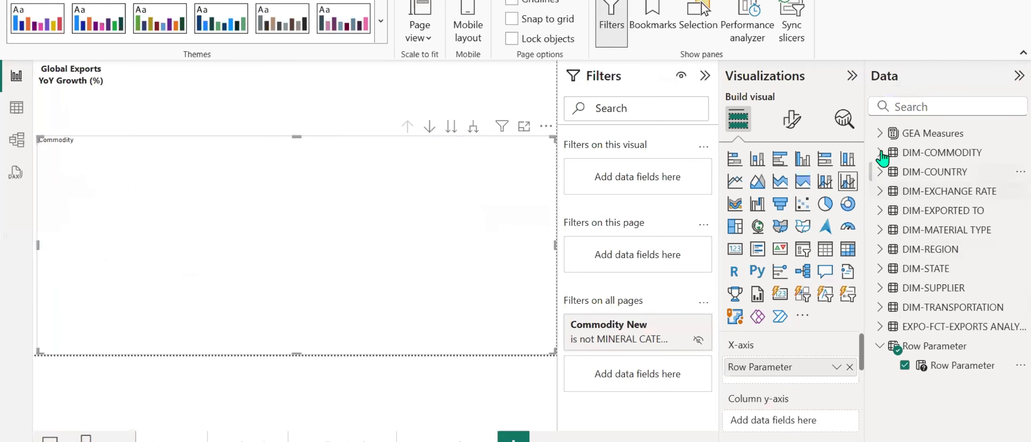
Add the Previous Year Sales and Current Year Sales measures to the combo chart's column y-axis.
click(879, 134)
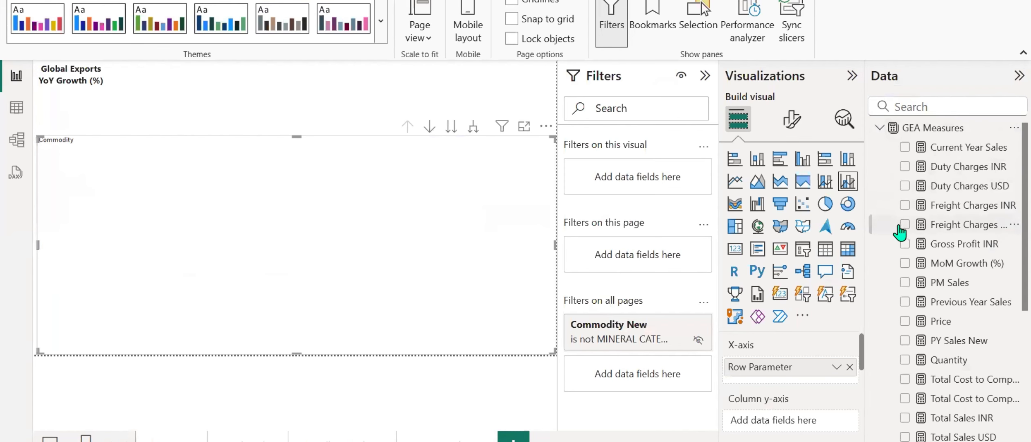
scroll(899, 232, down, 2)
scroll(900, 233, down, 2)
scroll(900, 232, up, 2)
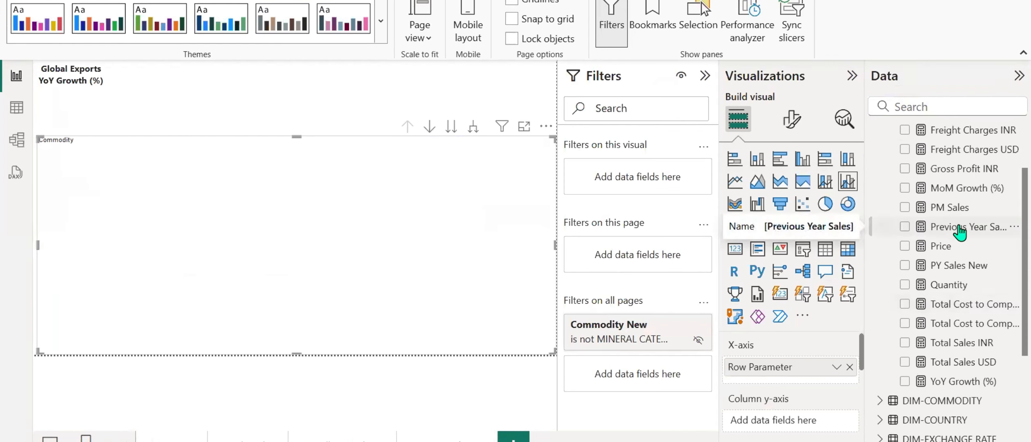
drag(957, 232, 798, 425)
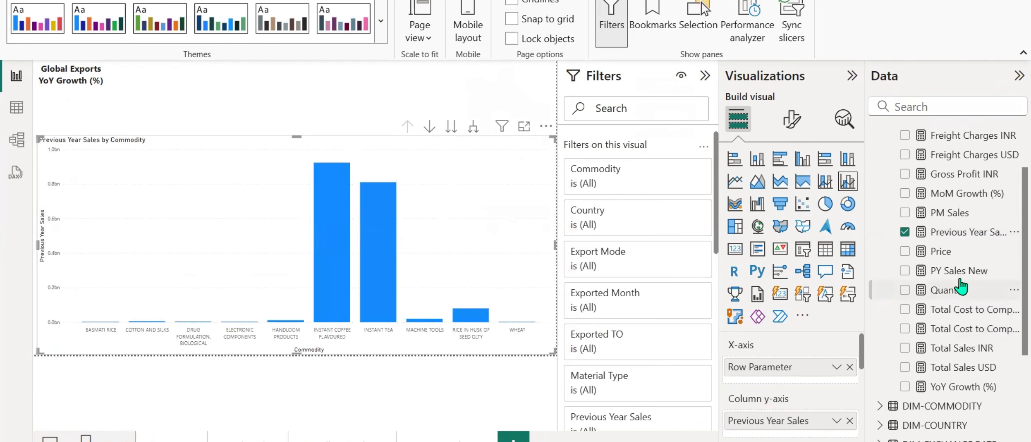
scroll(960, 287, up, 2)
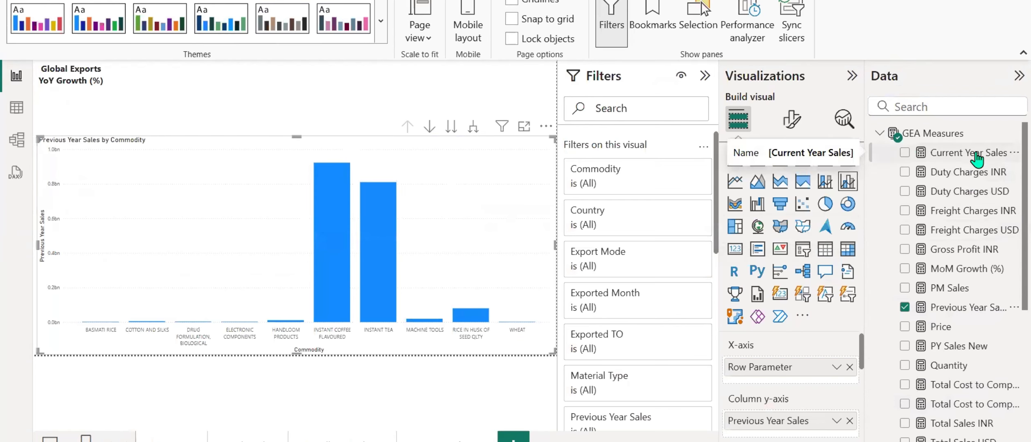
drag(977, 157, 808, 433)
scroll(806, 397, down, 2)
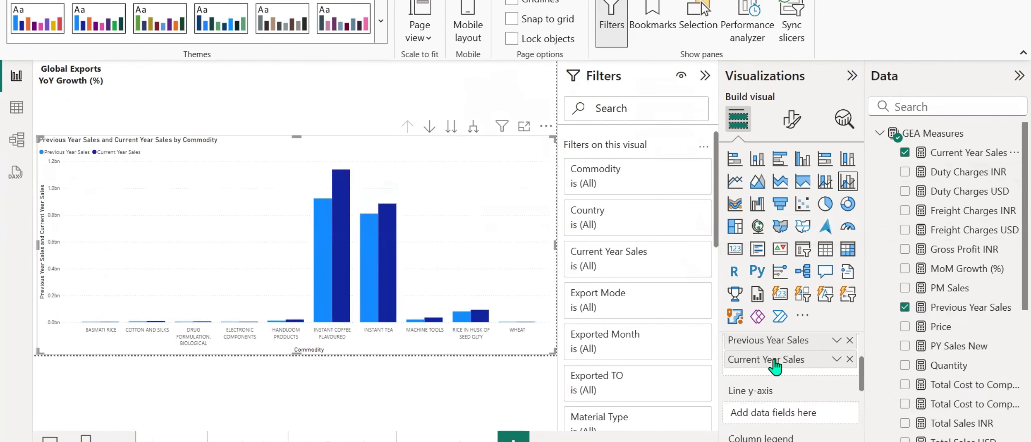
scroll(769, 364, up, 2)
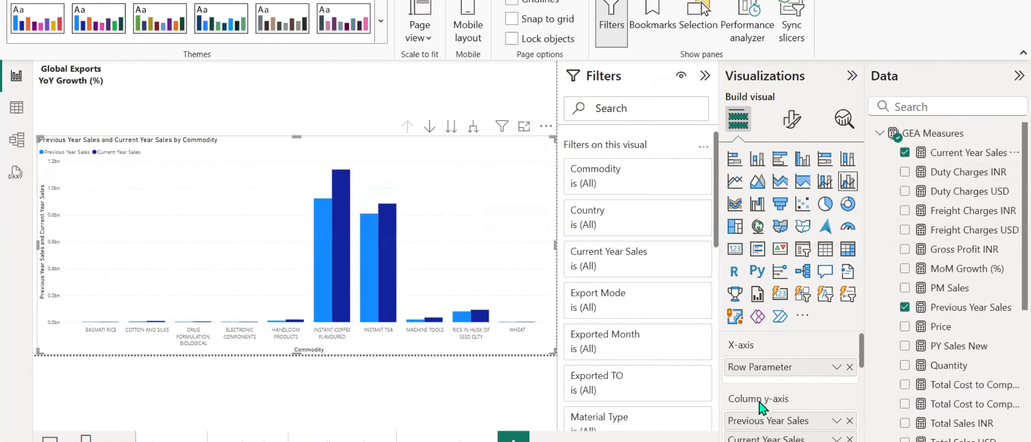
Add the YoY Growth (%) measure to the combo chart's line y-axis.
scroll(795, 405, down, 2)
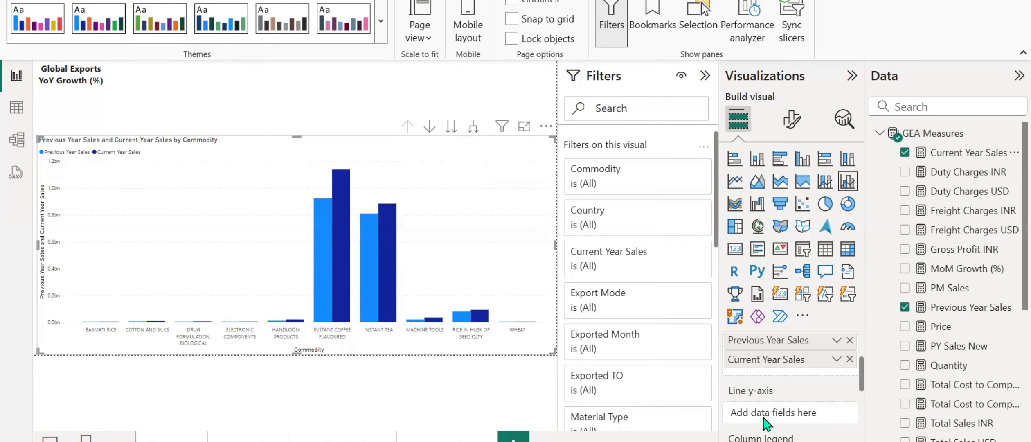
scroll(967, 255, down, 4)
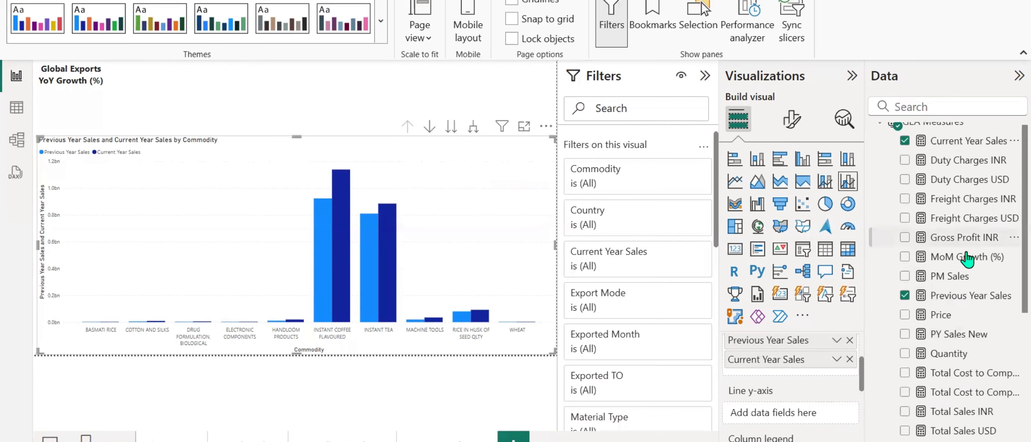
drag(969, 381, 789, 418)
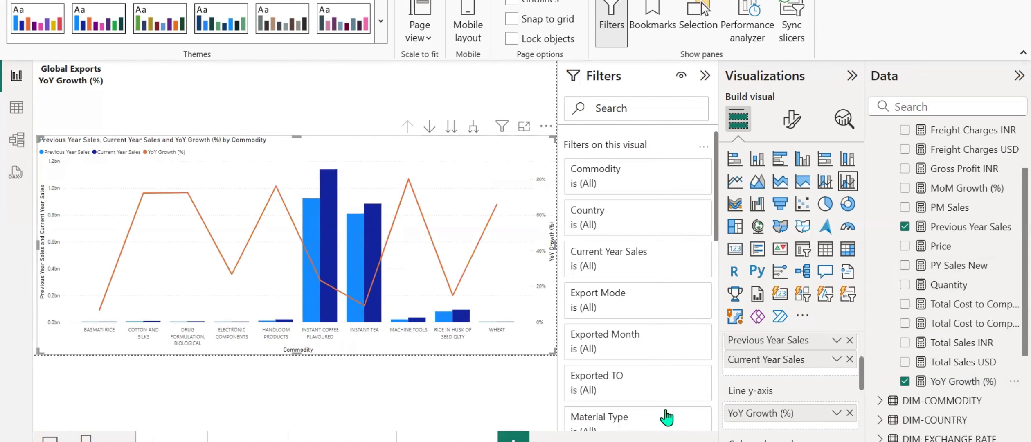
scroll(752, 426, down, 2)
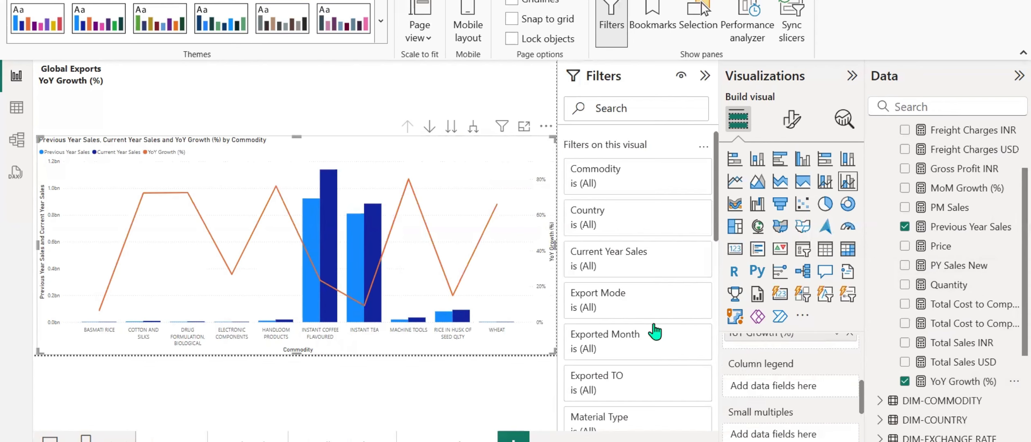
Turn on line markers for all categories and enable data labels on the YoY combo chart.
click(793, 130)
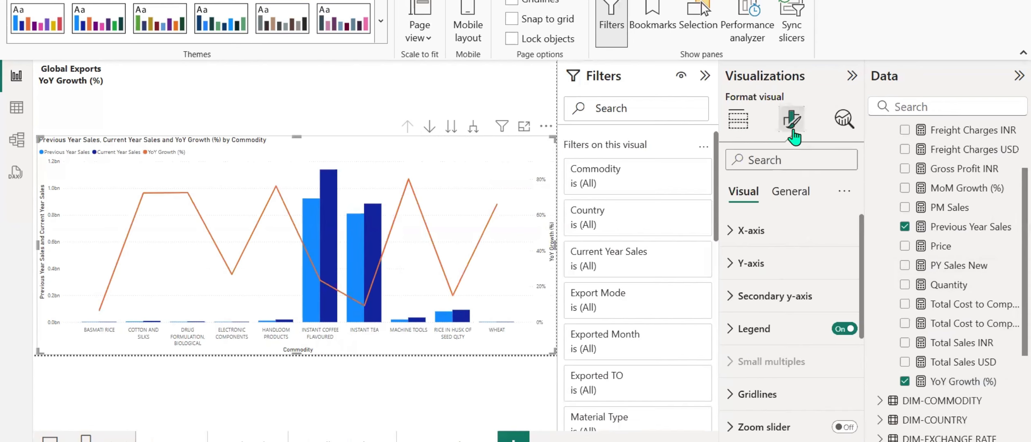
scroll(794, 285, down, 5)
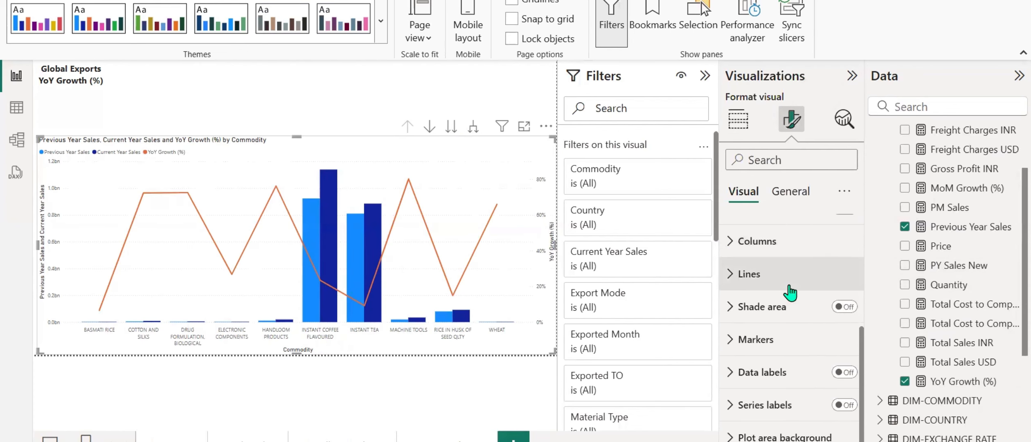
click(766, 339)
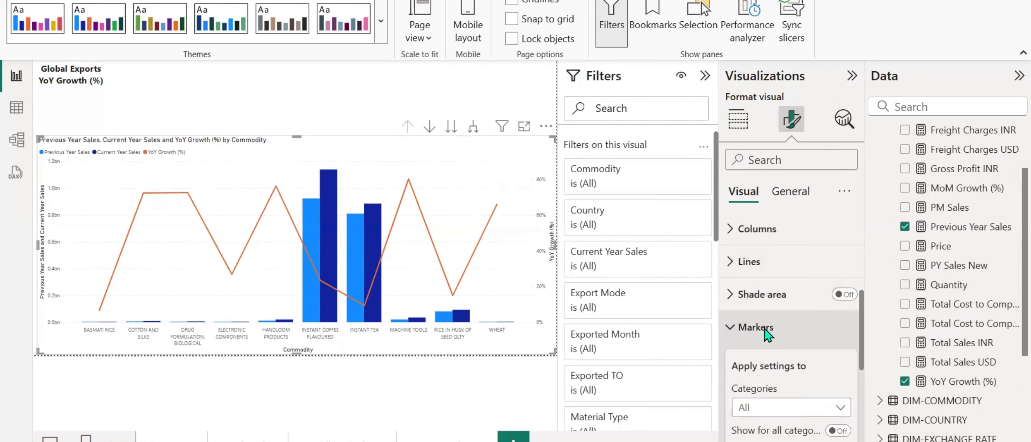
scroll(768, 335, down, 3)
click(842, 284)
click(798, 330)
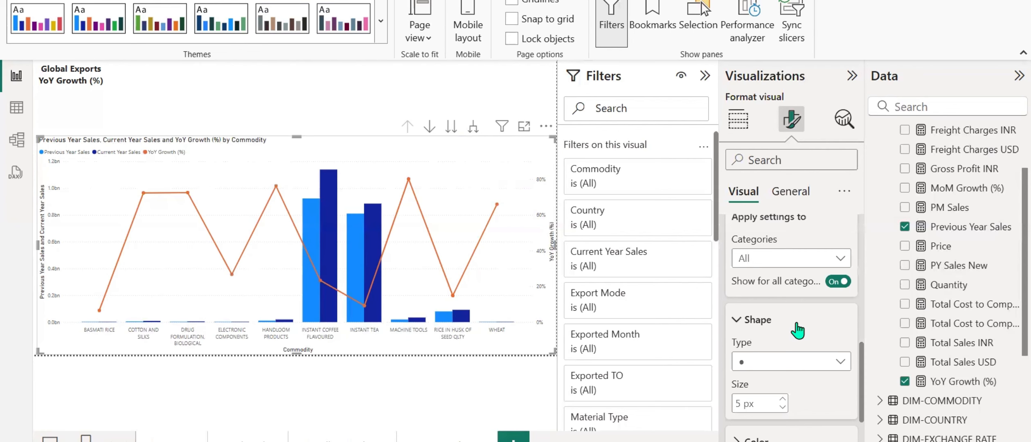
scroll(797, 330, up, 3)
click(835, 395)
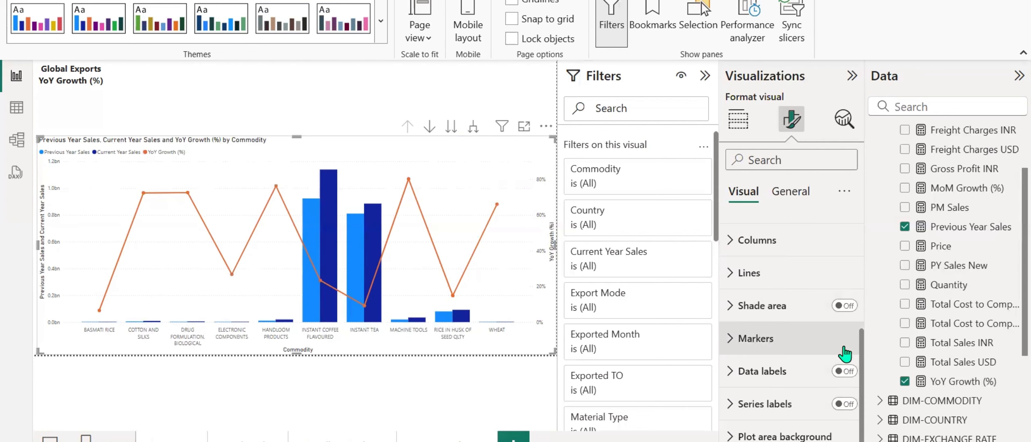
click(844, 371)
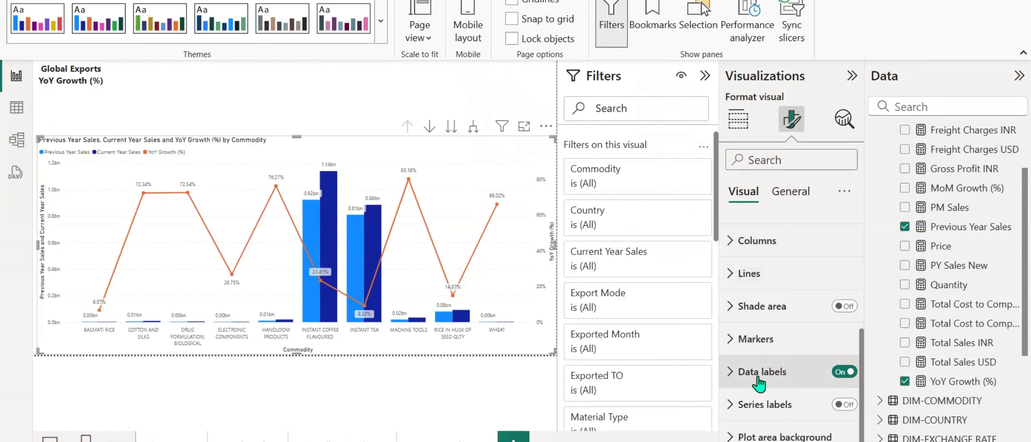
Look through the chart's legend, X-axis, Y-axis and secondary y-axis format settings for the display units option.
scroll(759, 337, up, 2)
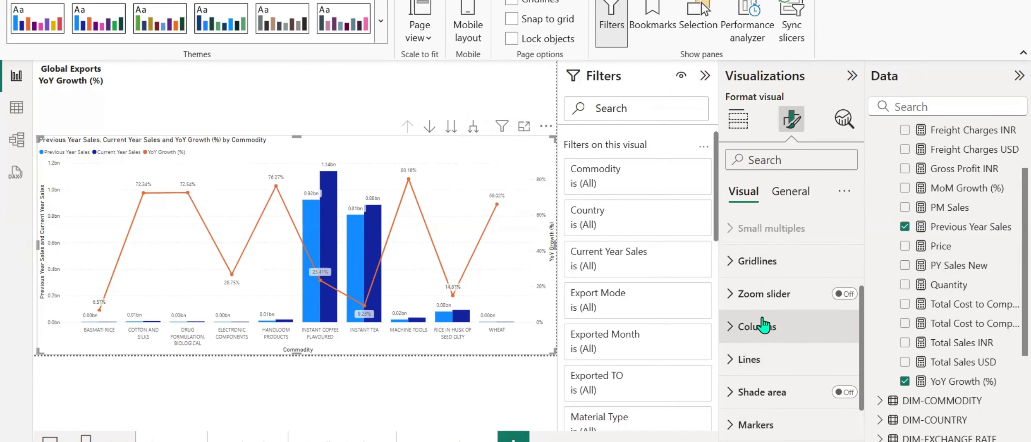
scroll(760, 333, up, 3)
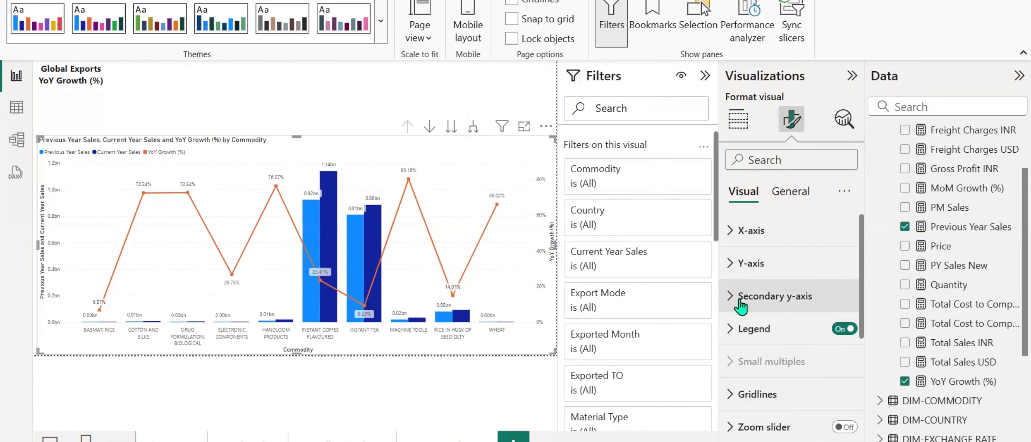
scroll(738, 360, down, 5)
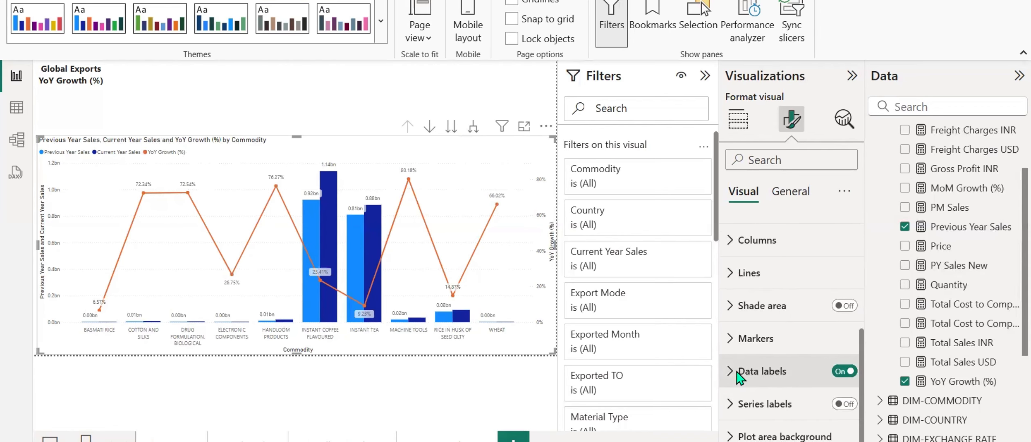
scroll(757, 388, up, 2)
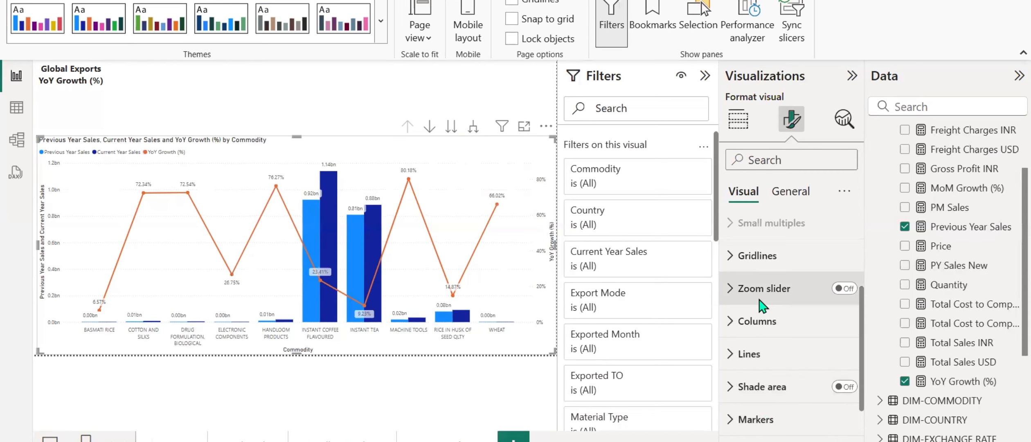
scroll(760, 305, up, 3)
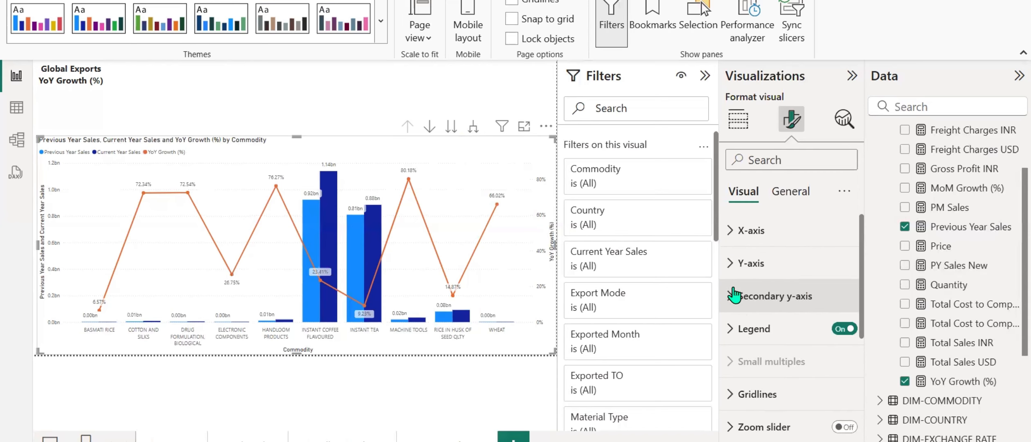
click(740, 329)
scroll(745, 334, down, 2)
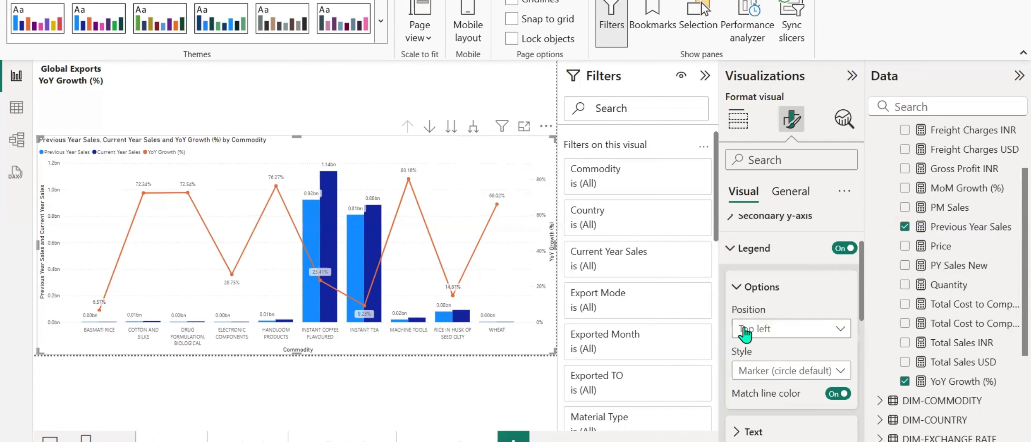
scroll(746, 334, up, 2)
scroll(746, 334, down, 6)
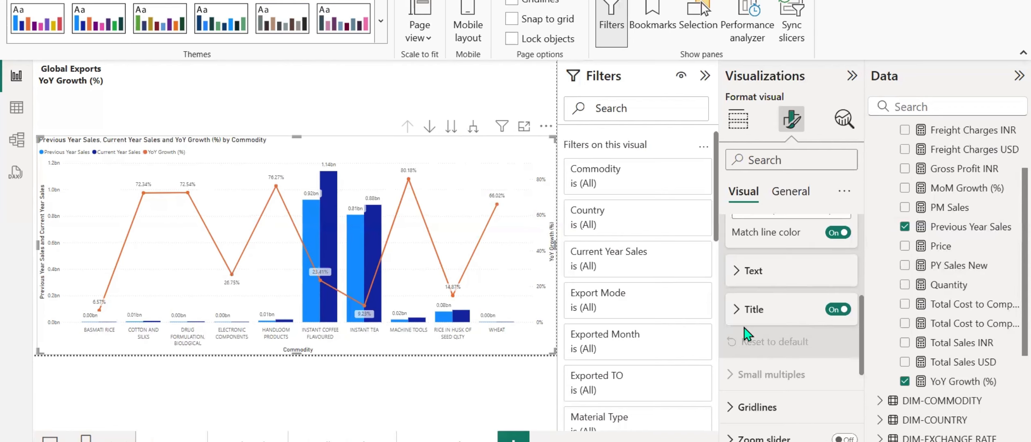
scroll(747, 333, up, 5)
click(733, 328)
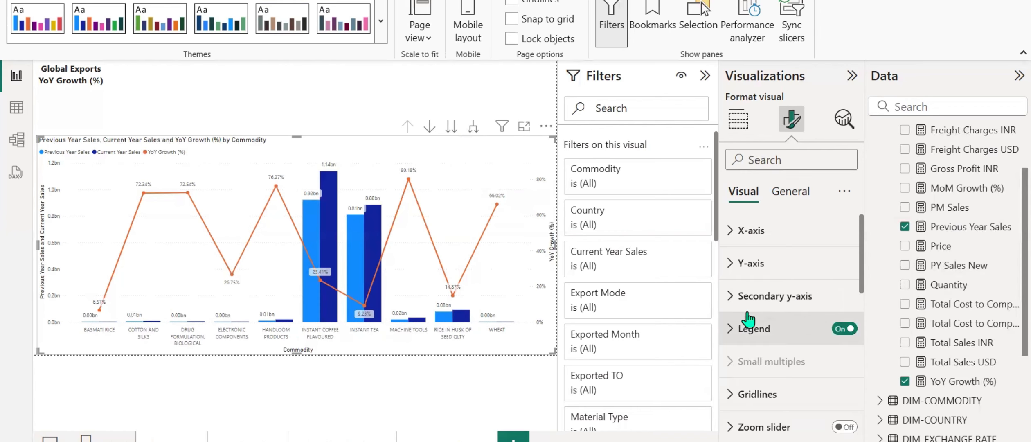
click(730, 231)
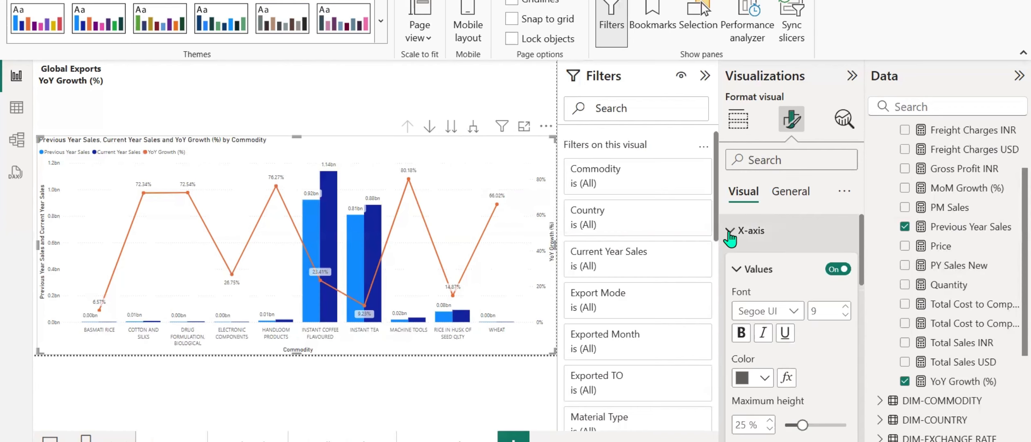
click(730, 233)
click(729, 264)
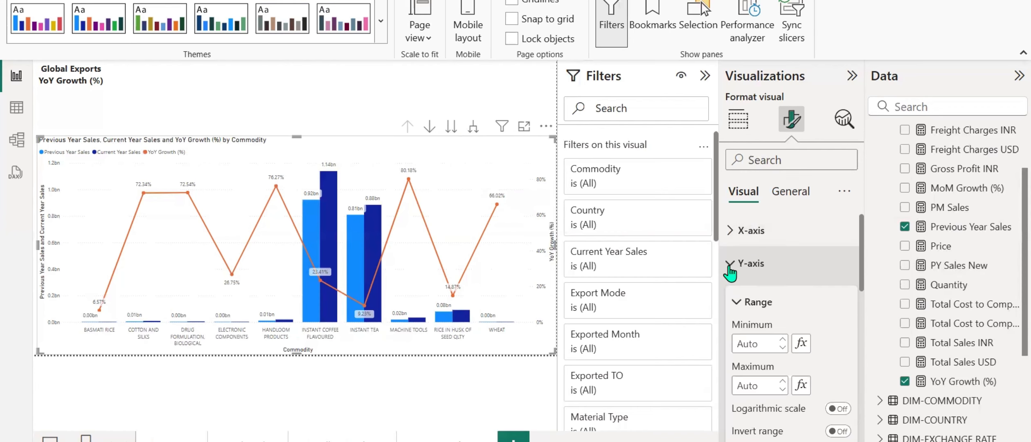
click(729, 264)
click(732, 296)
scroll(759, 300, down, 3)
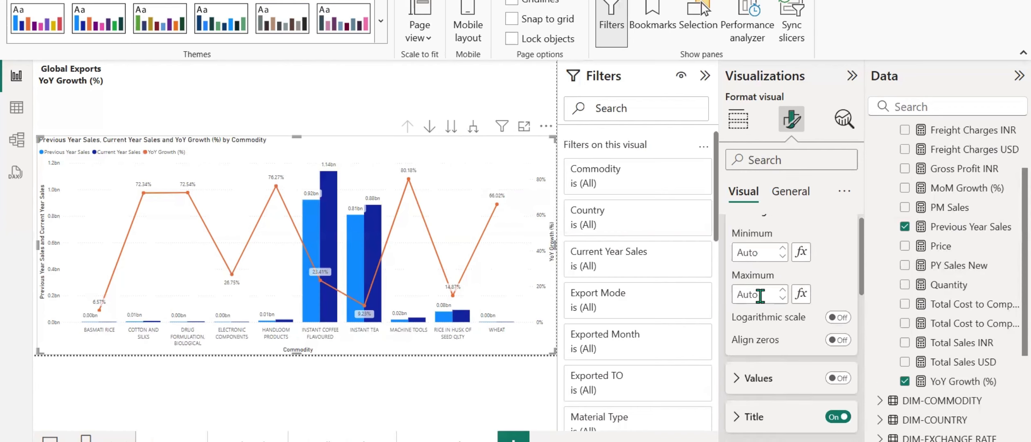
scroll(759, 295, down, 10)
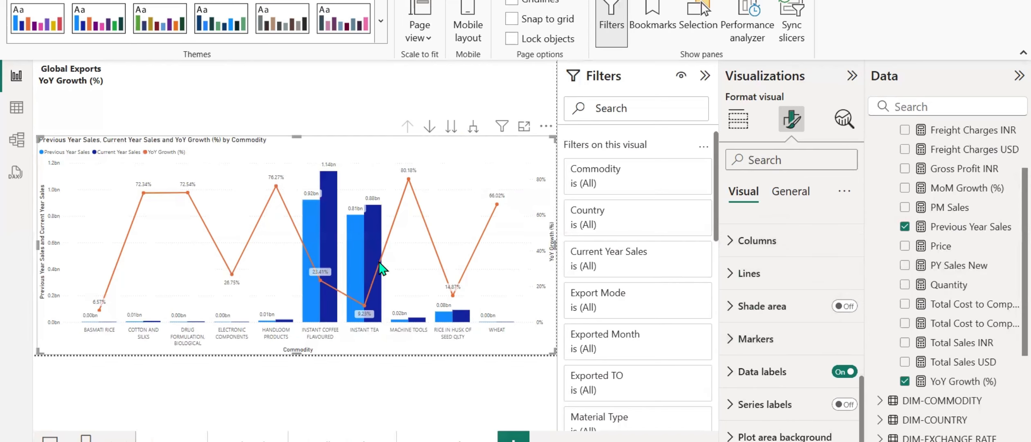
Find the display units option in the combo chart's format settings and set the Y-axis values to Millions.
click(747, 160)
text(displ)
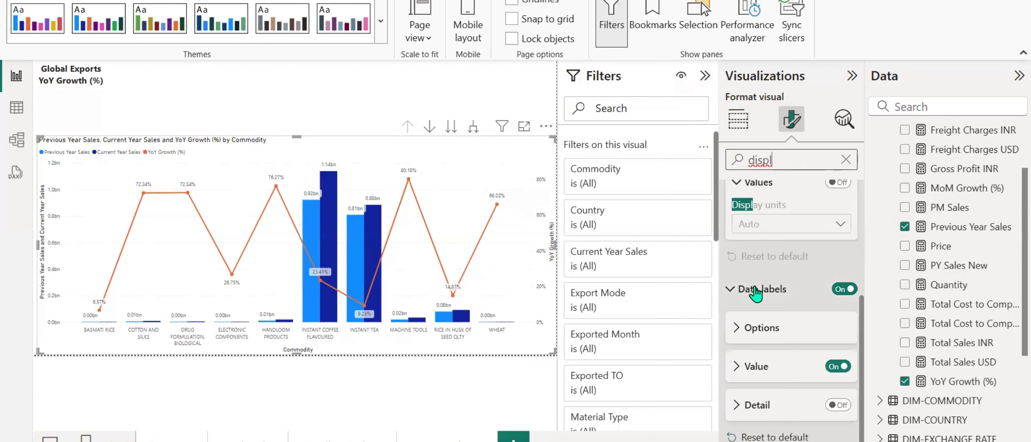
scroll(814, 257, up, 5)
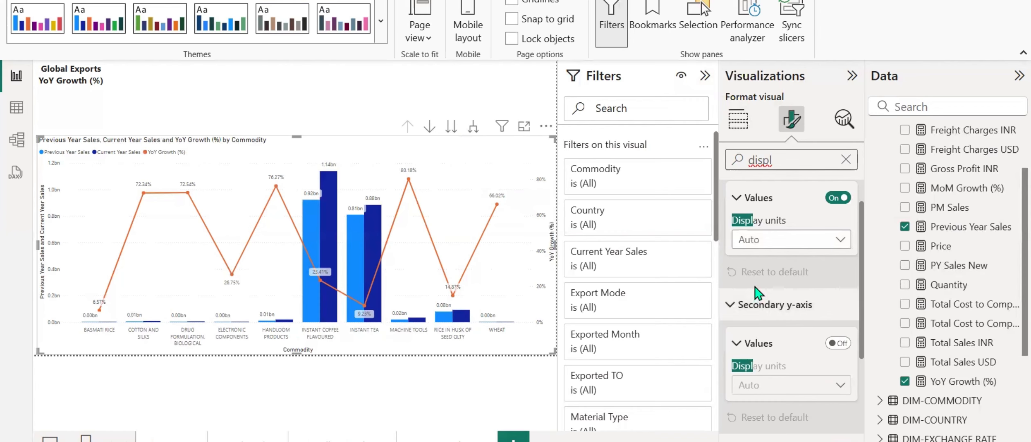
click(837, 279)
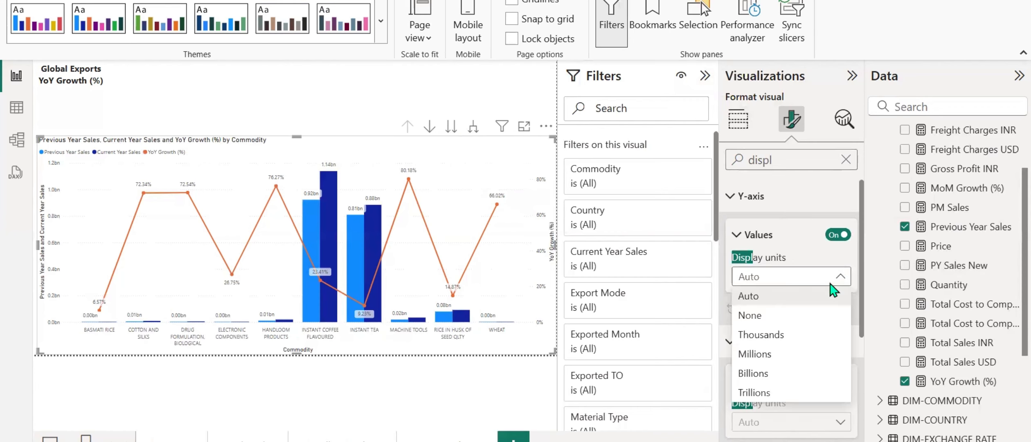
click(763, 354)
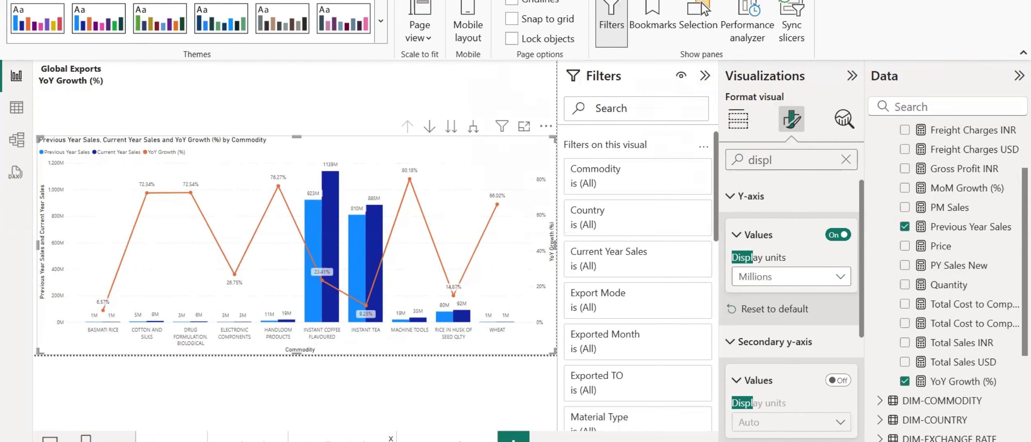
Open the Trendline Analysis page and examine its row of slicers, starting with the Commodity slicer.
click(319, 437)
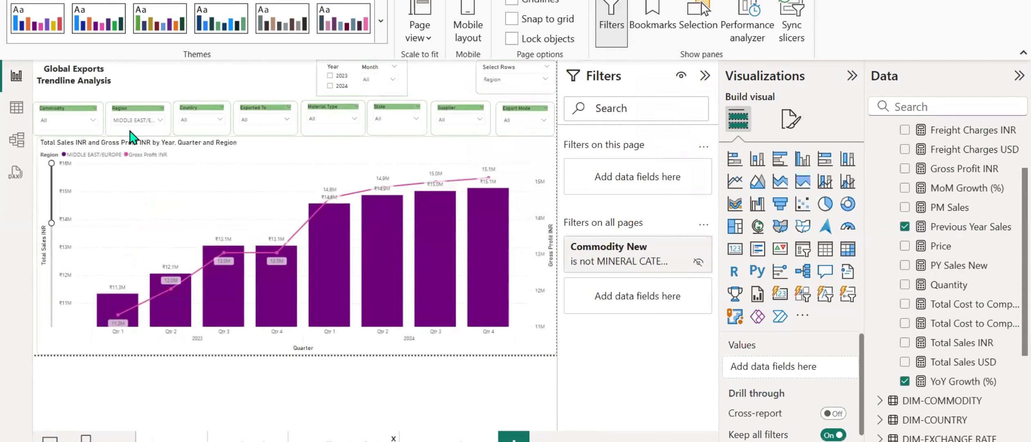
click(56, 108)
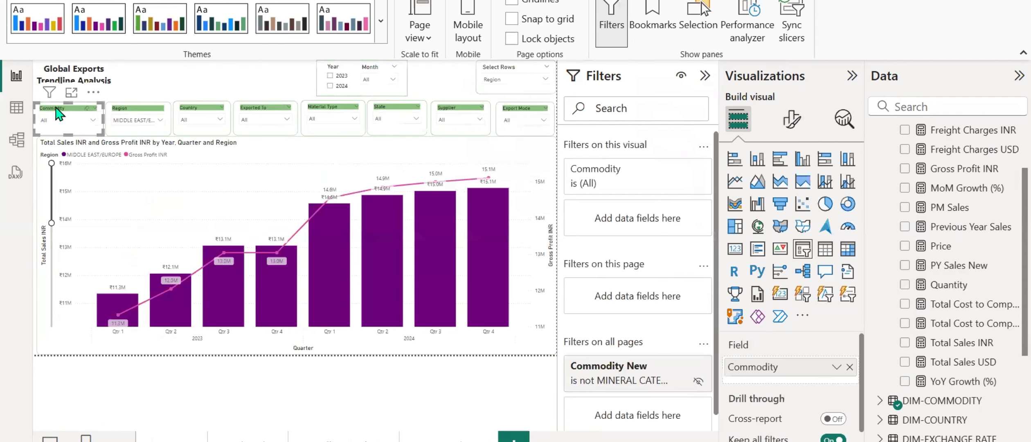
click(162, 90)
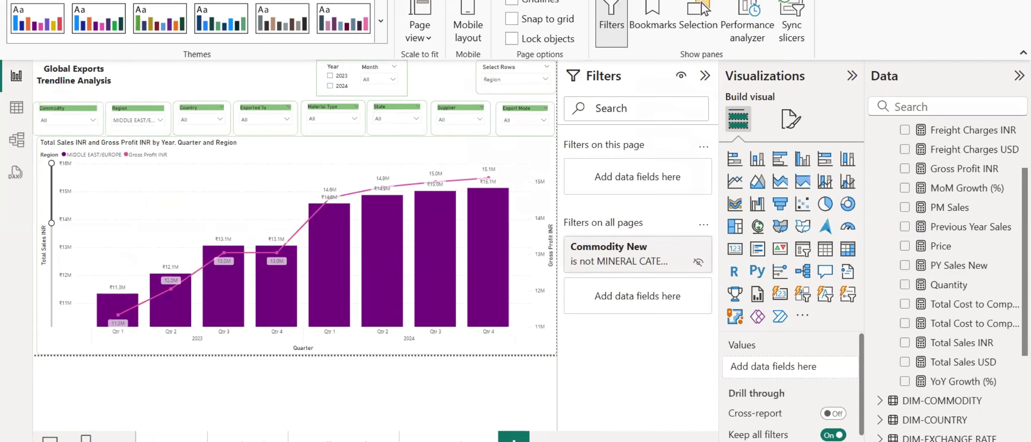
Switch to the text editor notes and add the heading "Sync Slicer -" below the book marks line, followed by blank lines.
click(491, 441)
scroll(463, 277, down, 2)
key(Return)
key(Return)
key(Return)
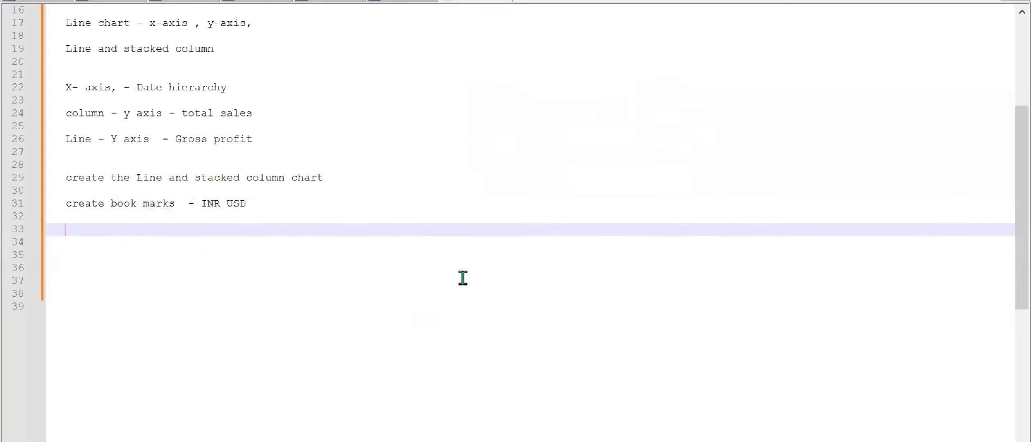
text(S)
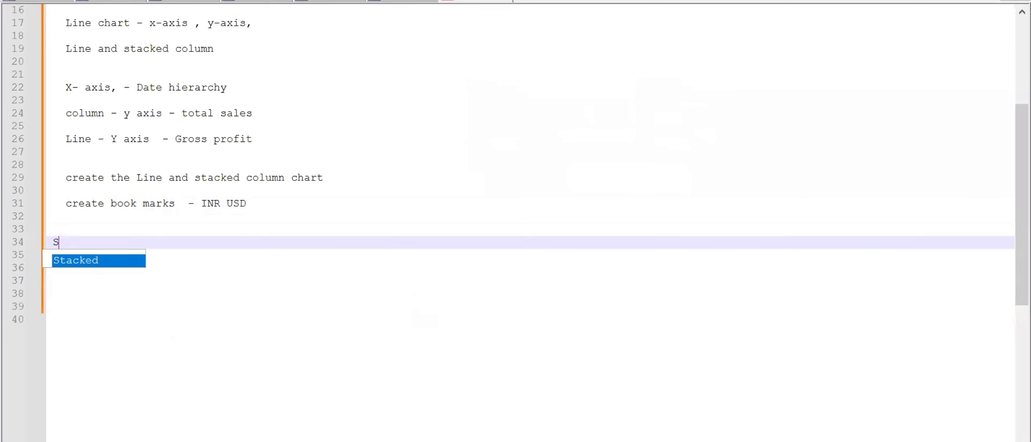
text(ync Sclicer)
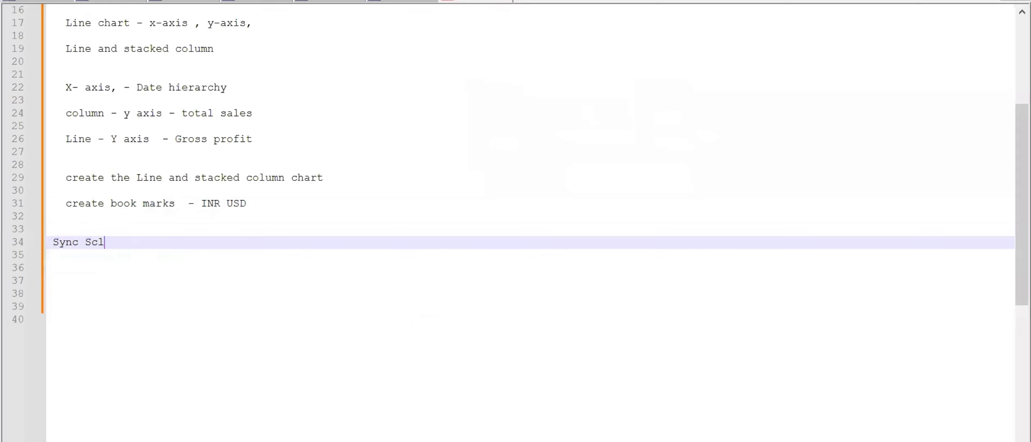
key(BackSpace)
key(BackSpace)
key(BackSpace)
key(BackSpace)
key(BackSpace)
key(BackSpace)
key(BackSpace)
text(licer -)
key(Return)
key(Return)
key(Return)
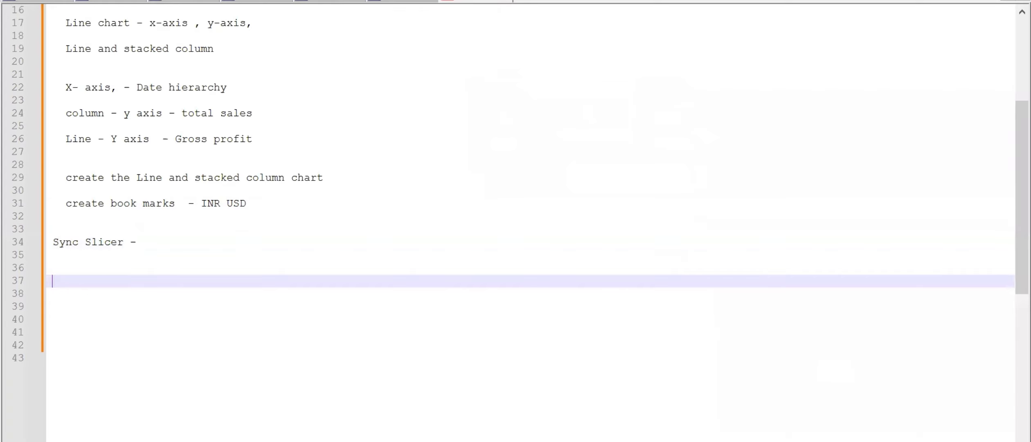
Write the note "filtered in first page - throughout all pages in the report" under the Sync Slicer heading.
text(filtered in fi)
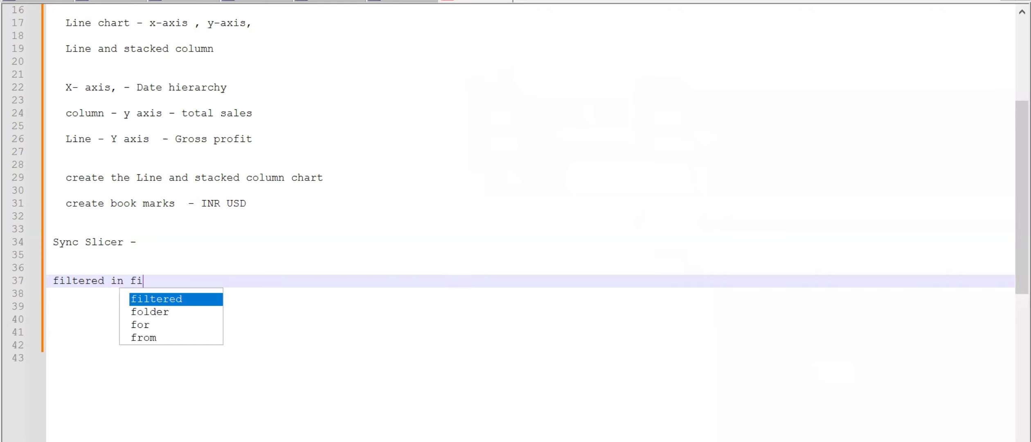
text(rst page)
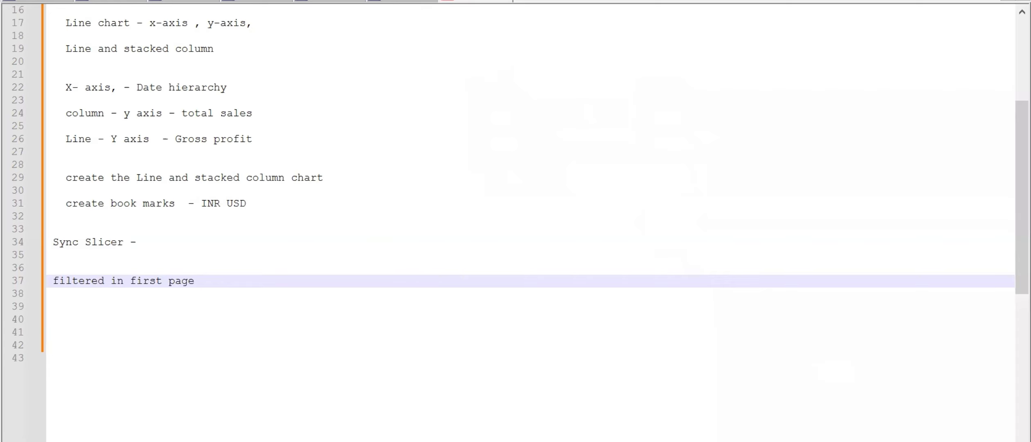
text(- throughout al)
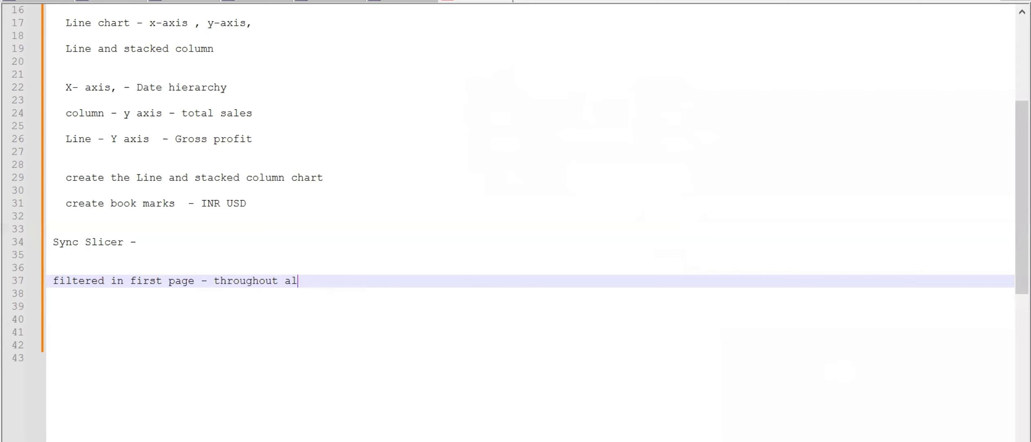
text(l pages in)
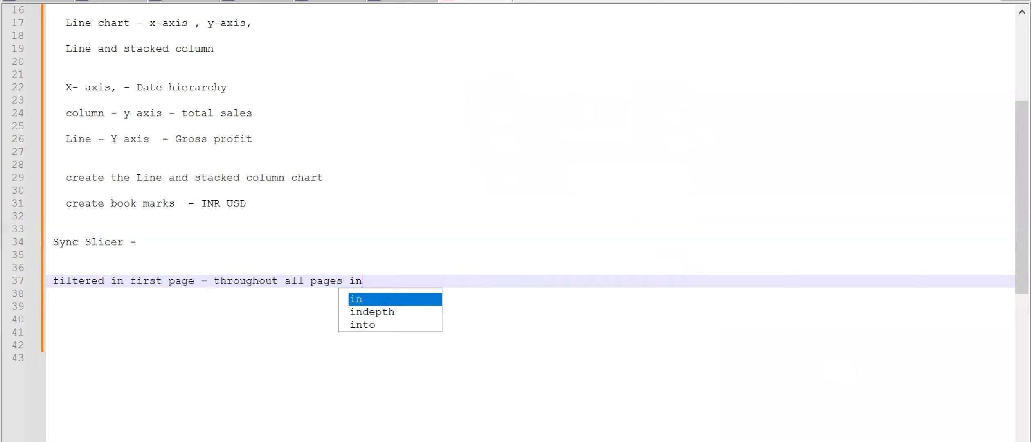
text( the report)
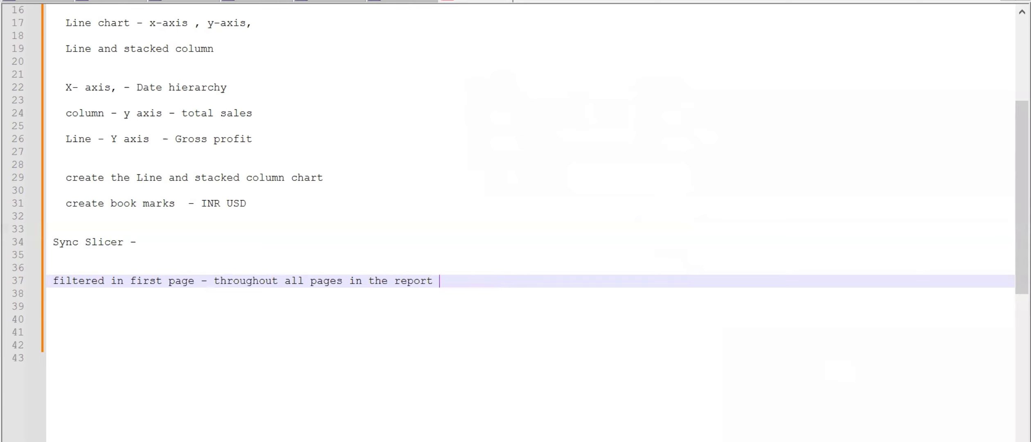
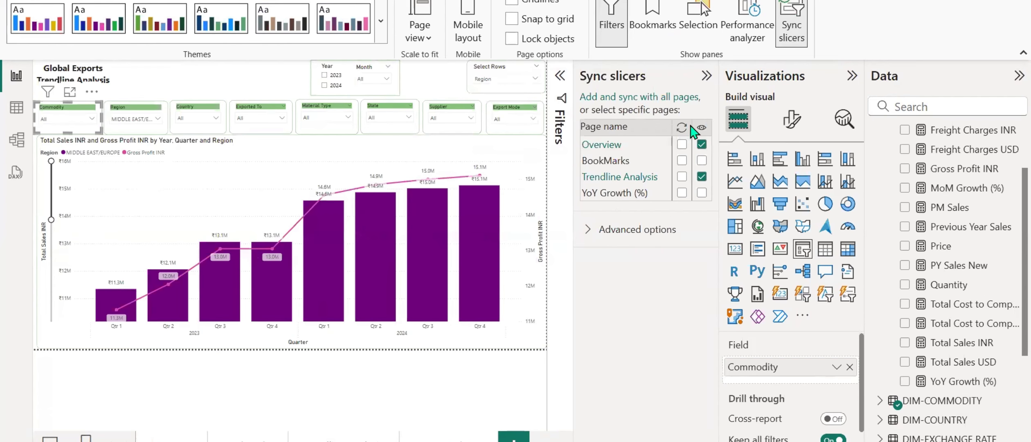
Make the Commodity slicer visible on the YoY Growth (%) page and sync it across Overview, Trendline Analysis and YoY Growth (%).
click(701, 144)
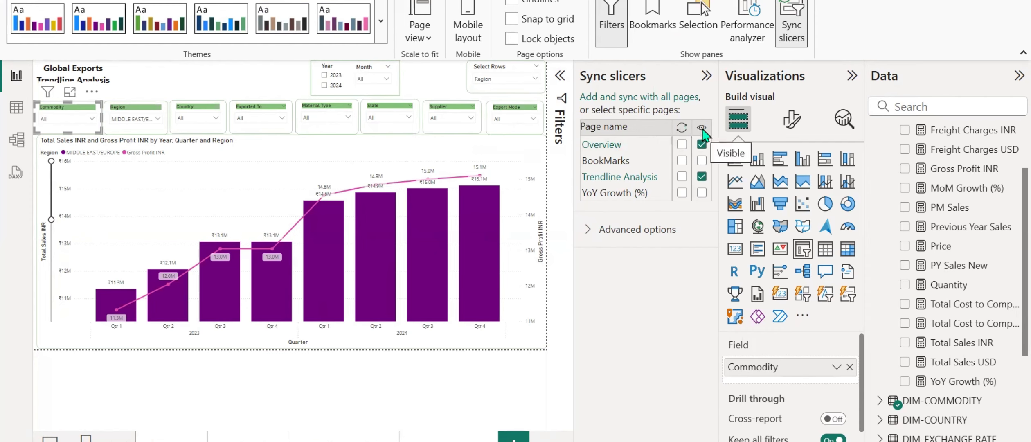
click(681, 192)
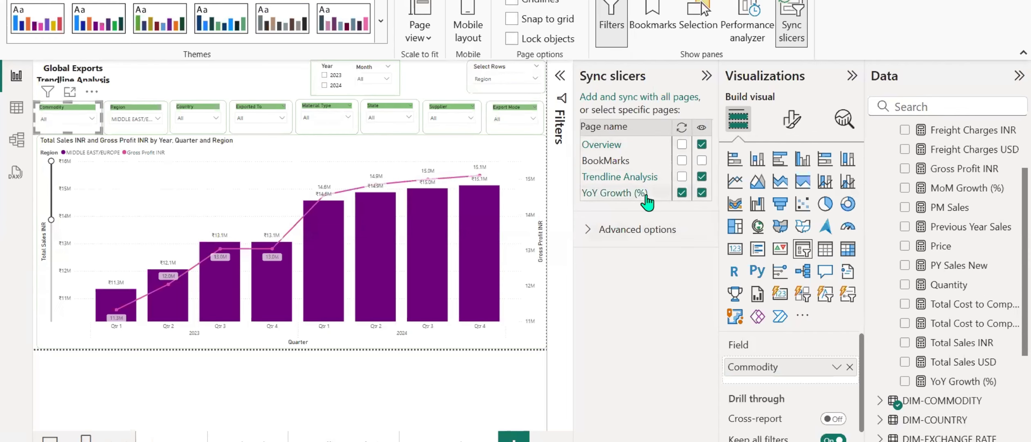
click(680, 144)
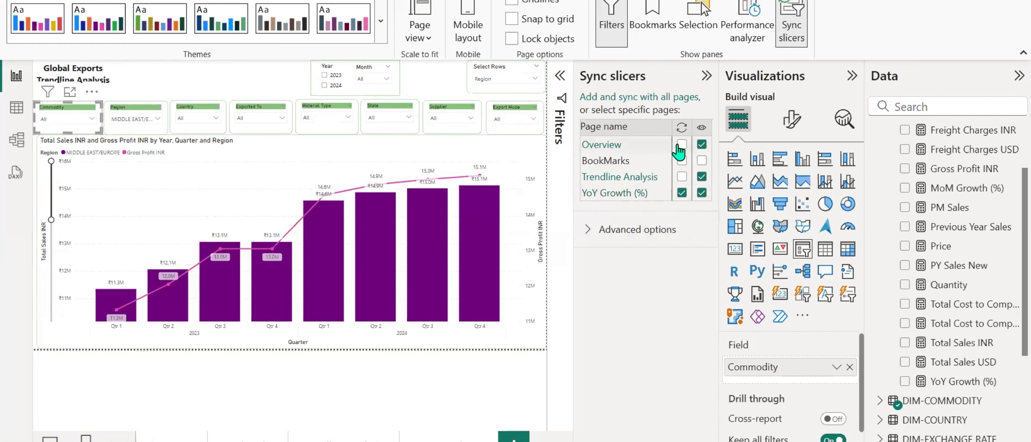
click(682, 176)
On the YoY Growth (%) page, nudge the Commodity slicer slightly upward.
click(446, 437)
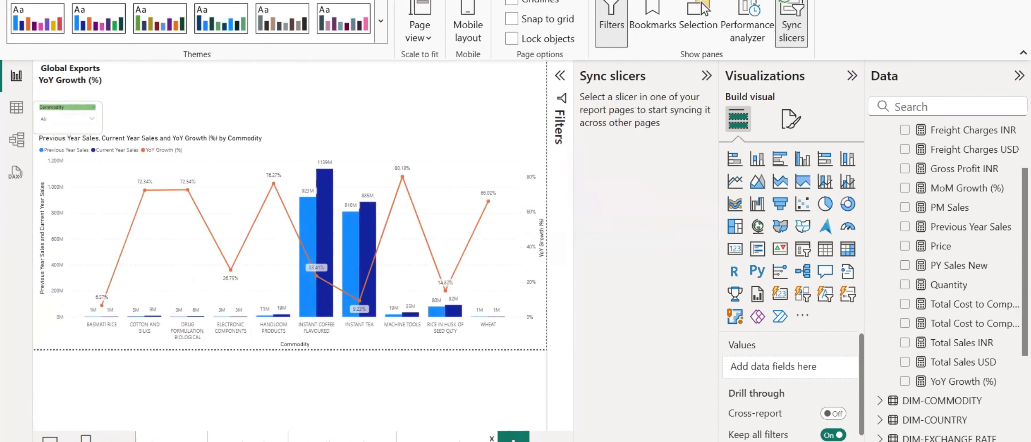
click(63, 114)
key(Up)
key(Up)
key(Up)
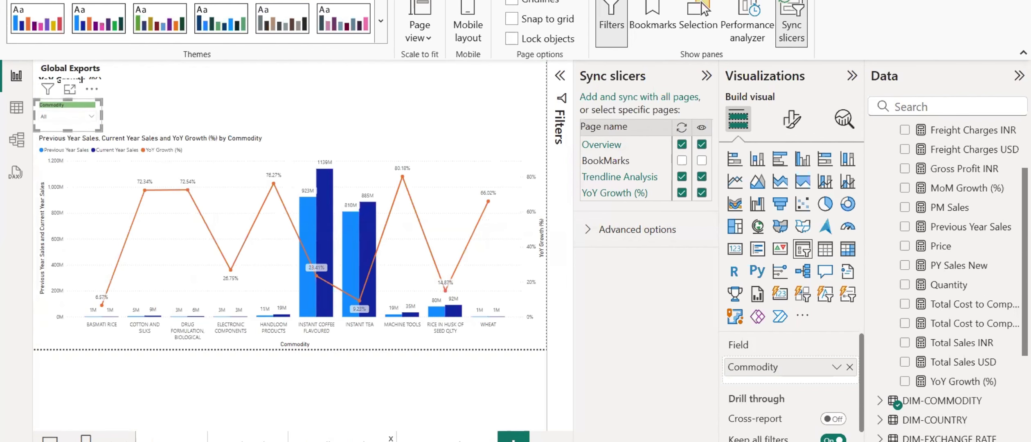
Sync the Trendline Analysis page's Region slicer with the YoY Growth (%) page and make it visible there.
click(343, 437)
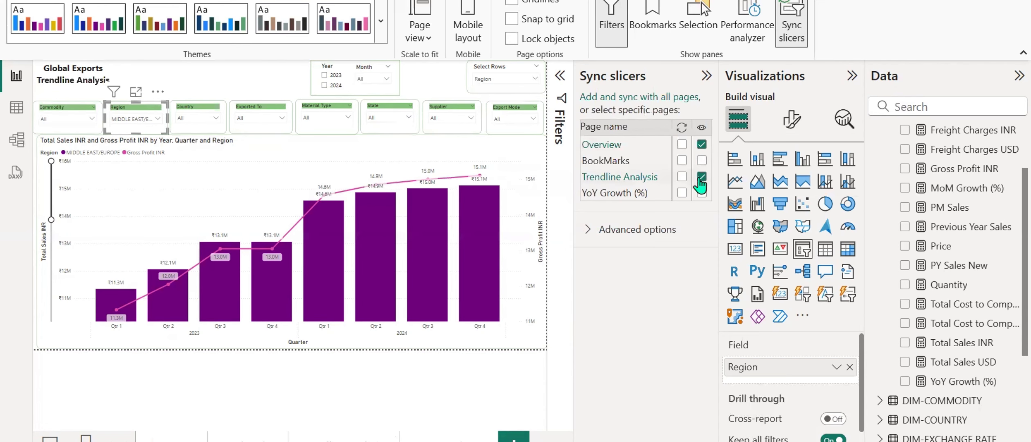
click(701, 192)
click(682, 193)
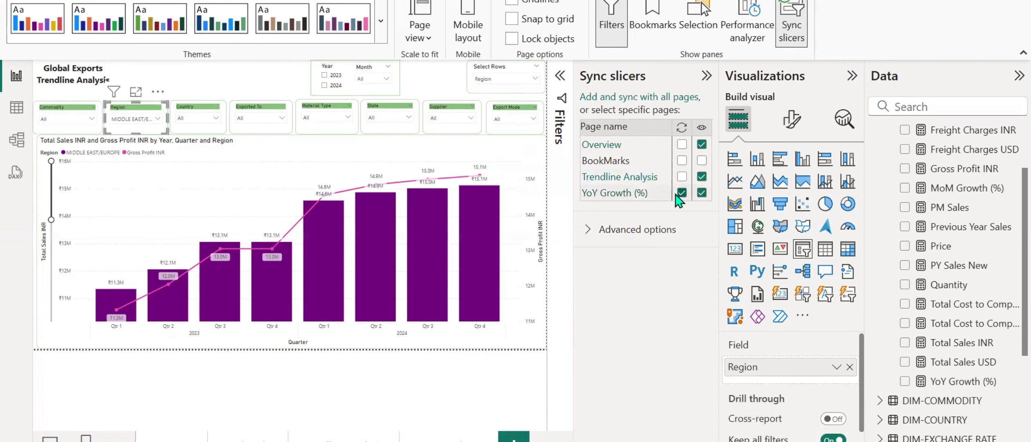
click(682, 176)
Sync the Country and Exported To slicers between Trendline Analysis and YoY Growth (%), showing both slicers on the YoY Growth (%) page.
click(200, 114)
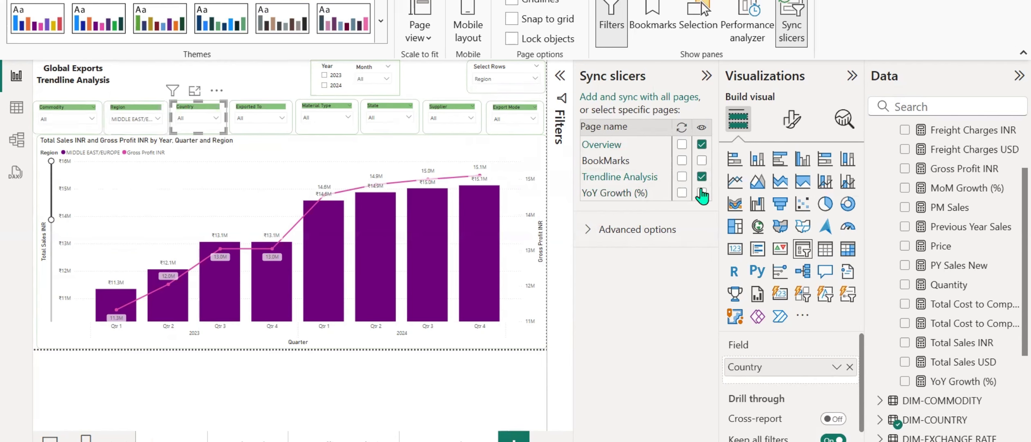
click(682, 193)
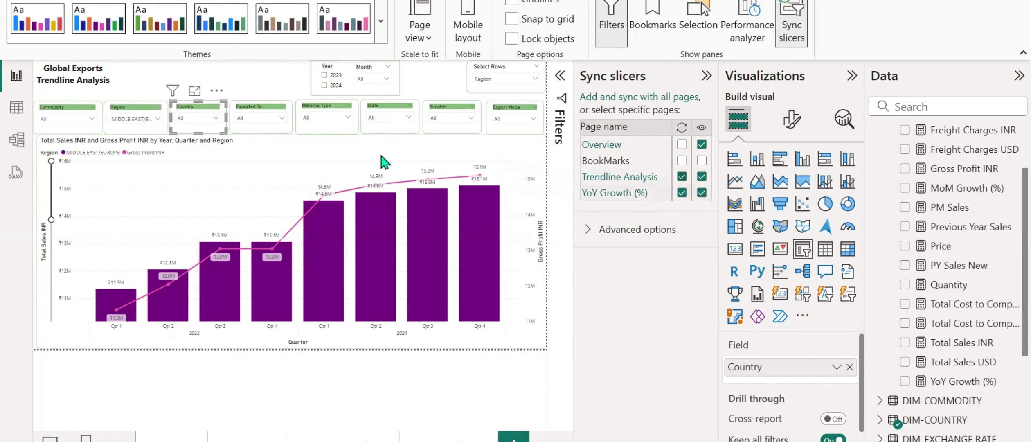
click(245, 117)
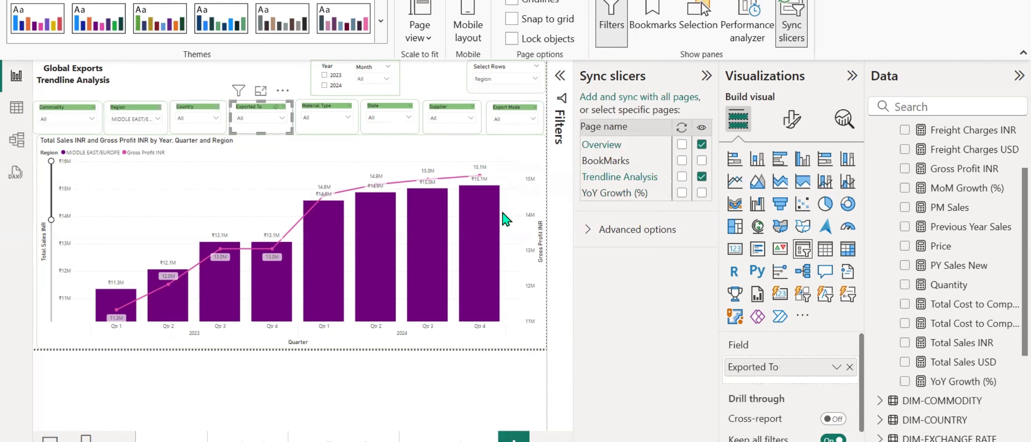
click(682, 177)
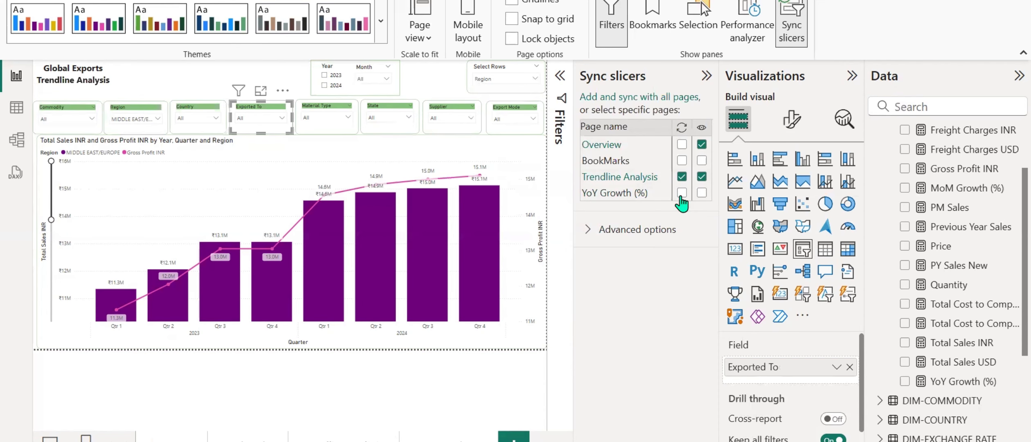
Sync the Material Type, State and Supplier slicers between Trendline Analysis and YoY Growth (%), keeping them visible on both pages.
click(328, 116)
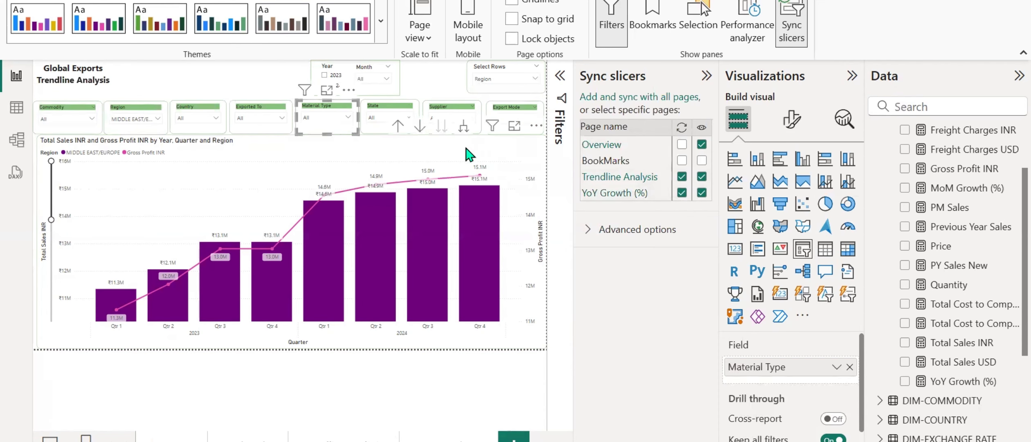
click(389, 109)
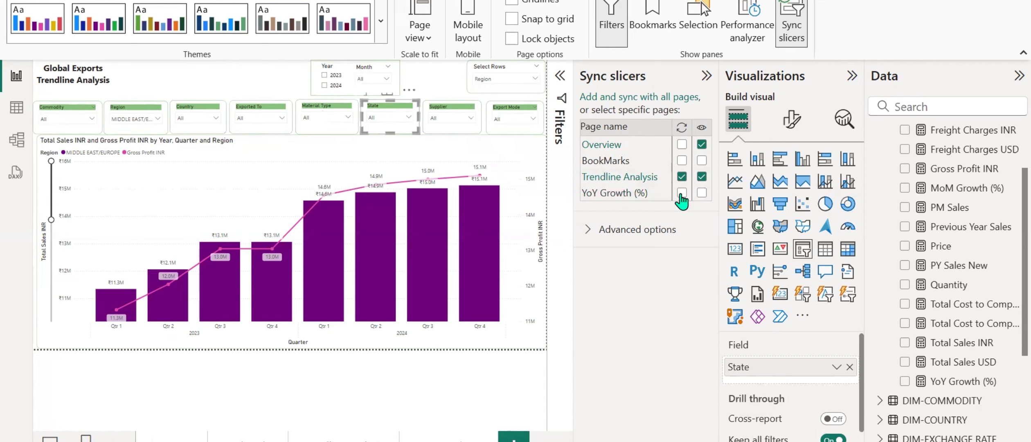
click(450, 116)
click(681, 193)
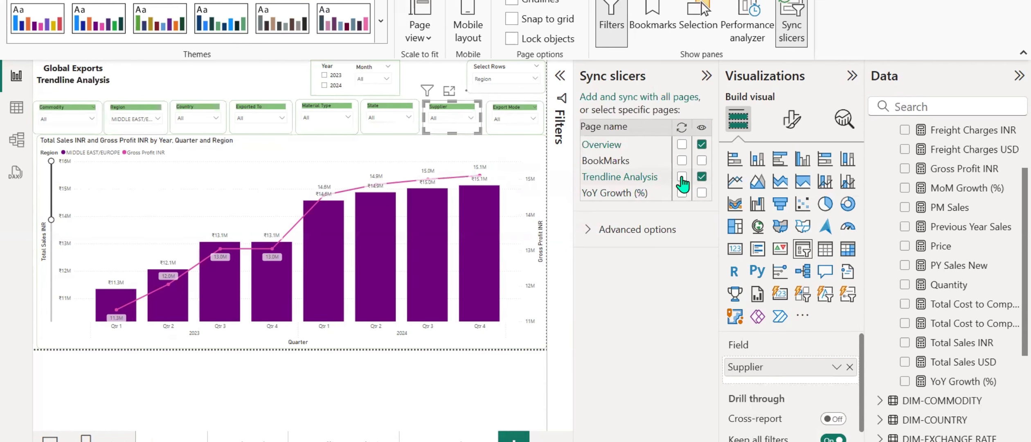
click(682, 193)
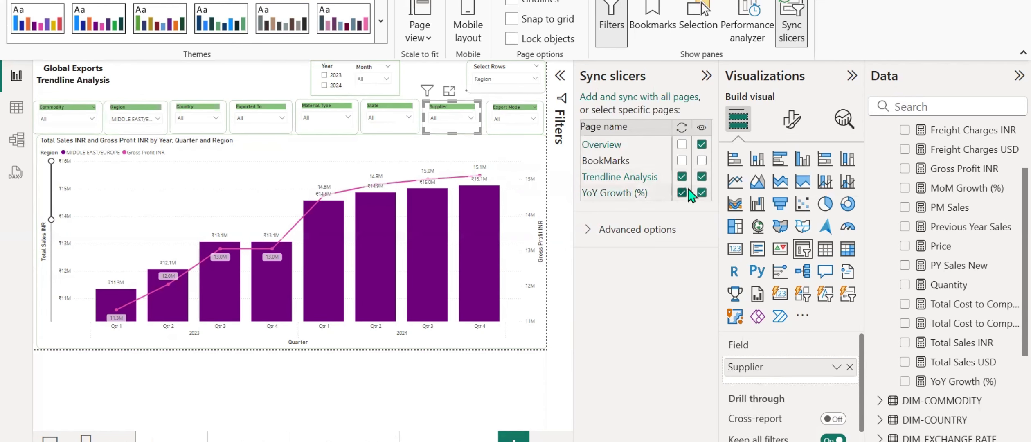
Sync the Export Mode slicer between Trendline Analysis and YoY Growth (%) and make it visible on both pages.
click(515, 116)
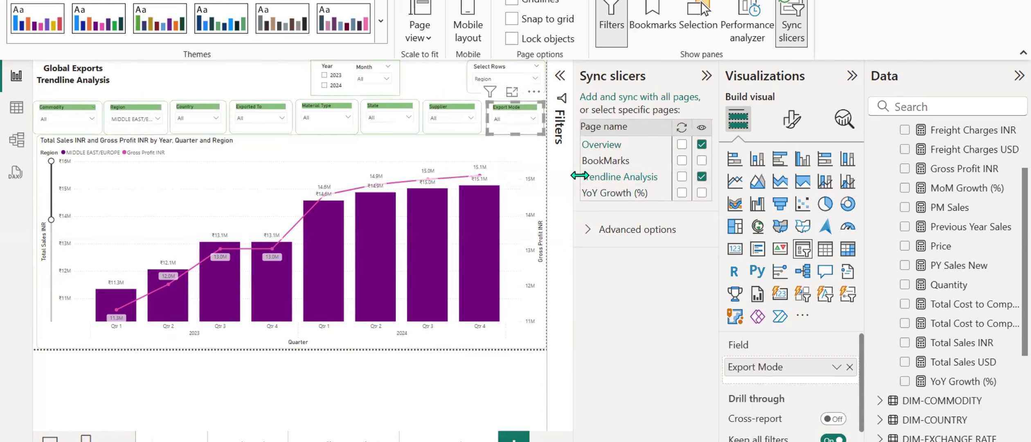
click(681, 193)
click(682, 193)
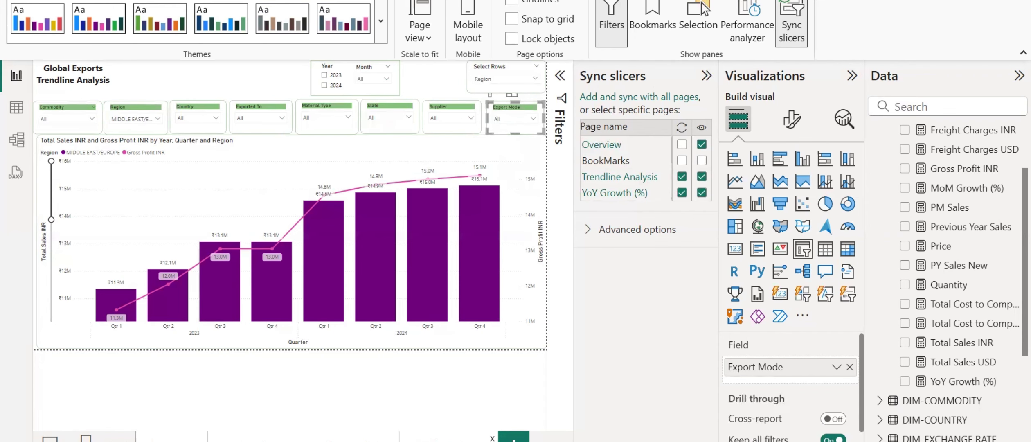
Clear the Region slicer selection on the YoY Growth (%) page and check whether the Trendline Analysis page follows.
click(443, 440)
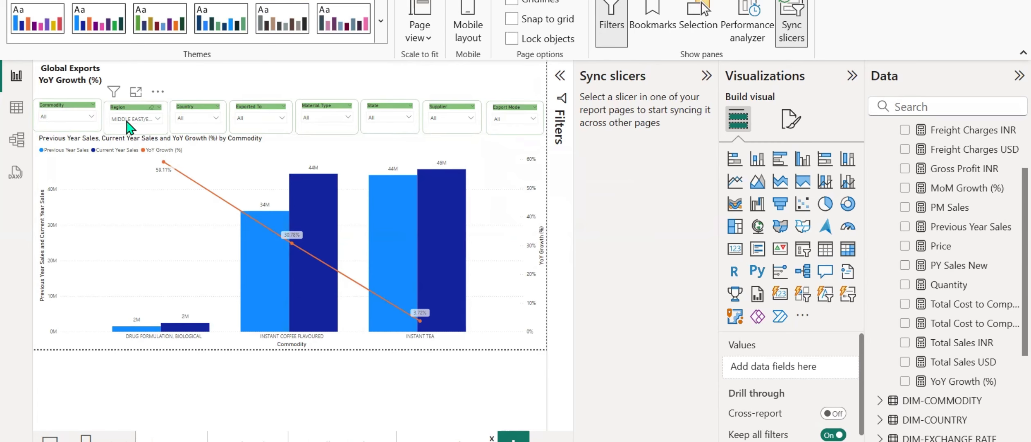
click(151, 107)
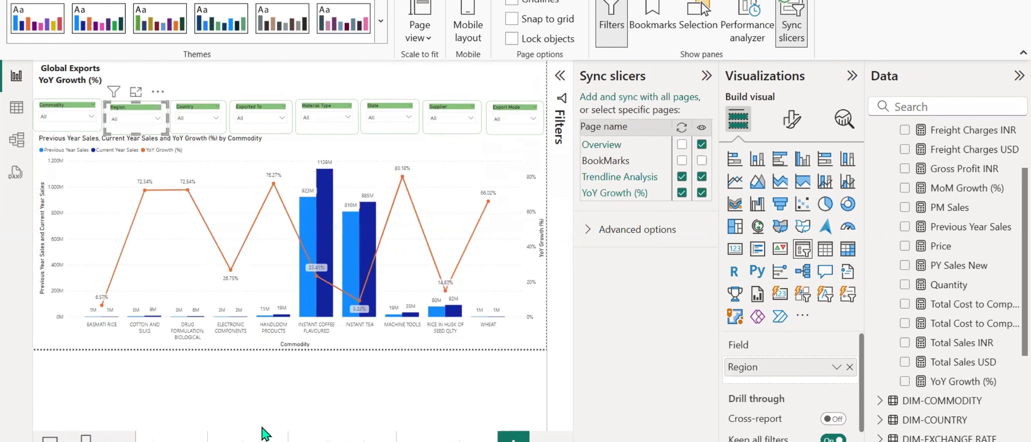
click(340, 440)
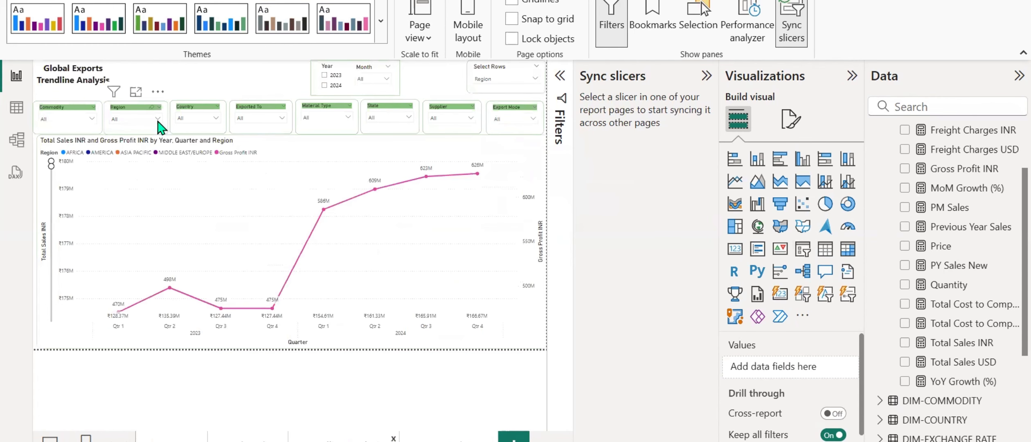
click(445, 440)
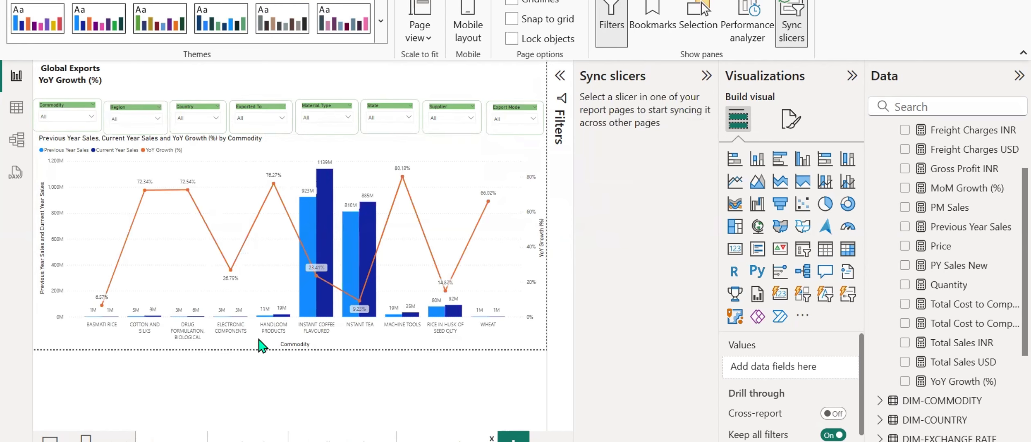
Copy the Year and Month slicers together with their surrounding box from the Trendline Analysis page.
click(343, 440)
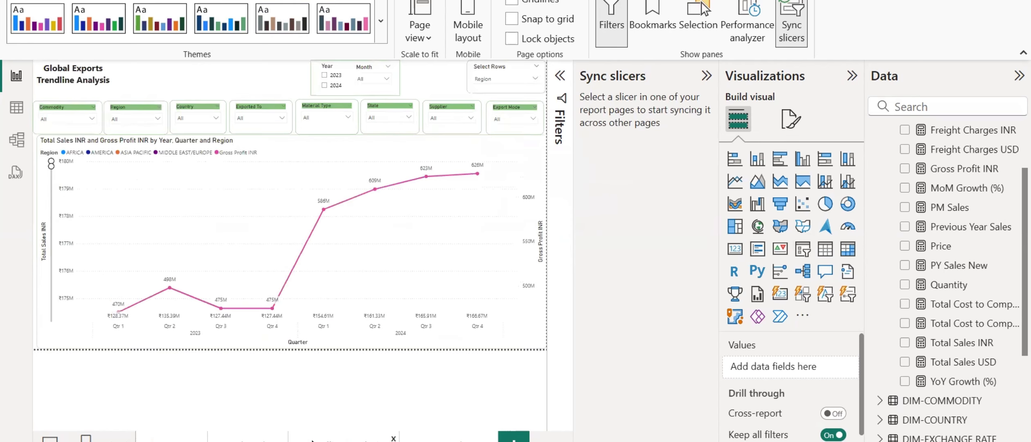
click(327, 75)
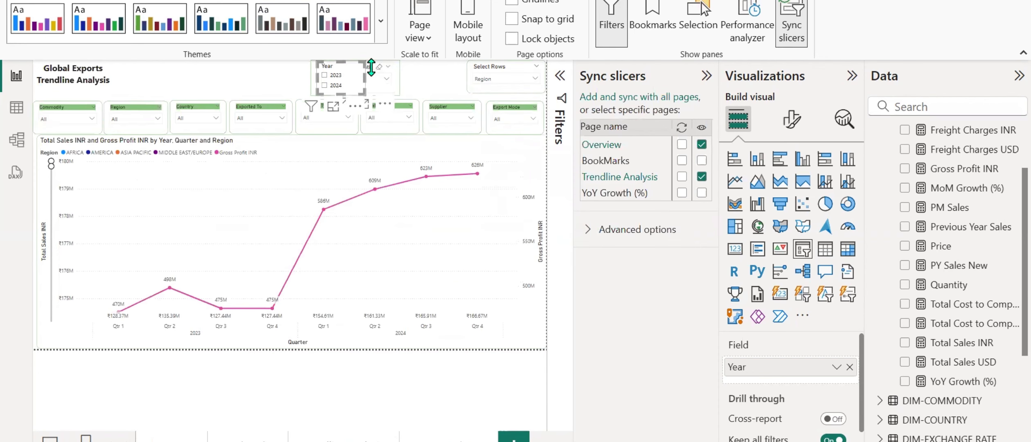
click(371, 67)
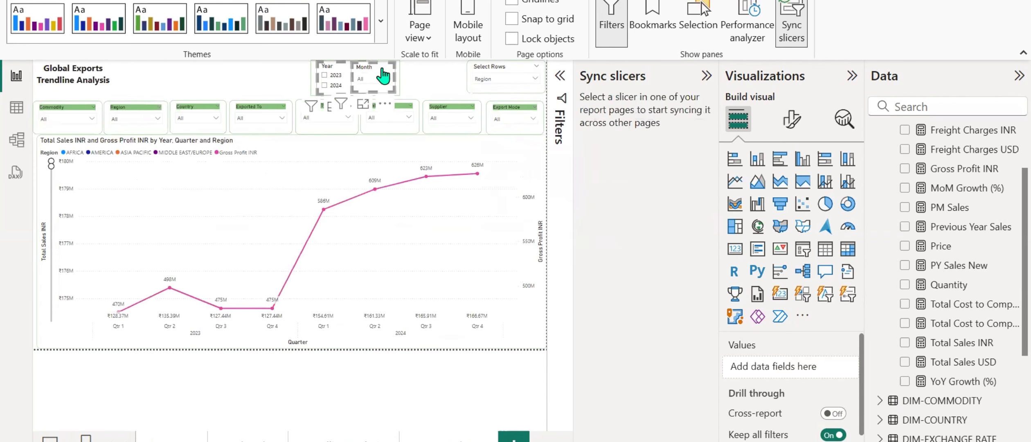
click(403, 81)
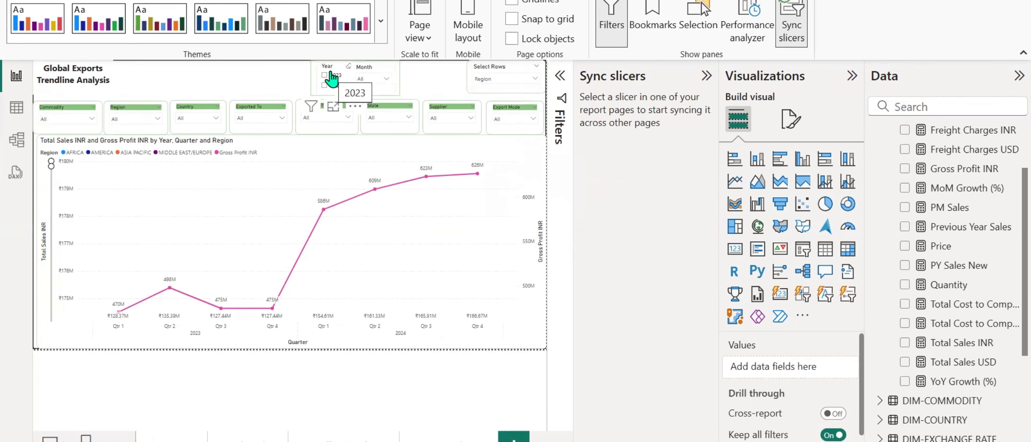
click(331, 78)
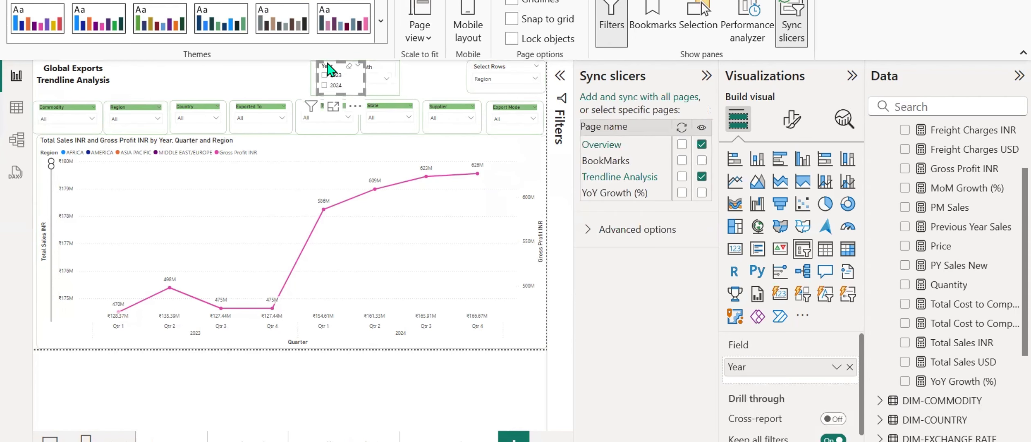
click(371, 74)
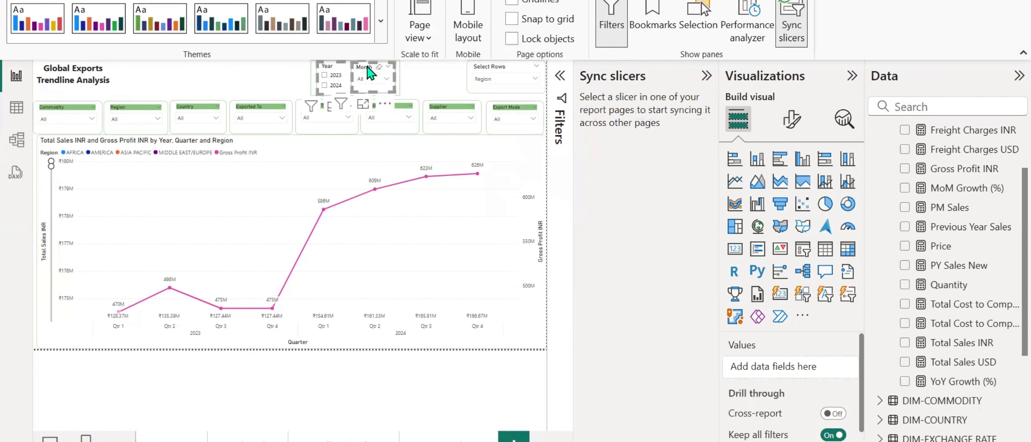
ctrl+click(399, 73)
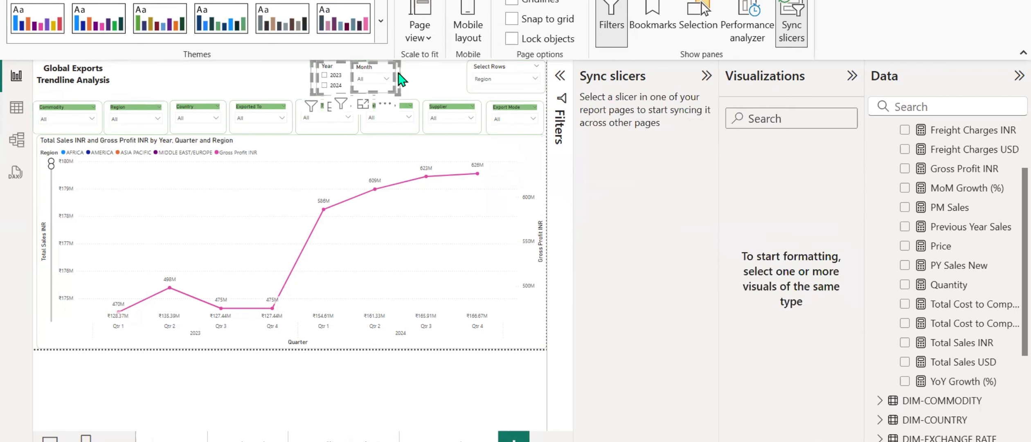
Paste the Year and Month slicers with their box onto the YoY Growth (%) page without syncing them.
click(436, 439)
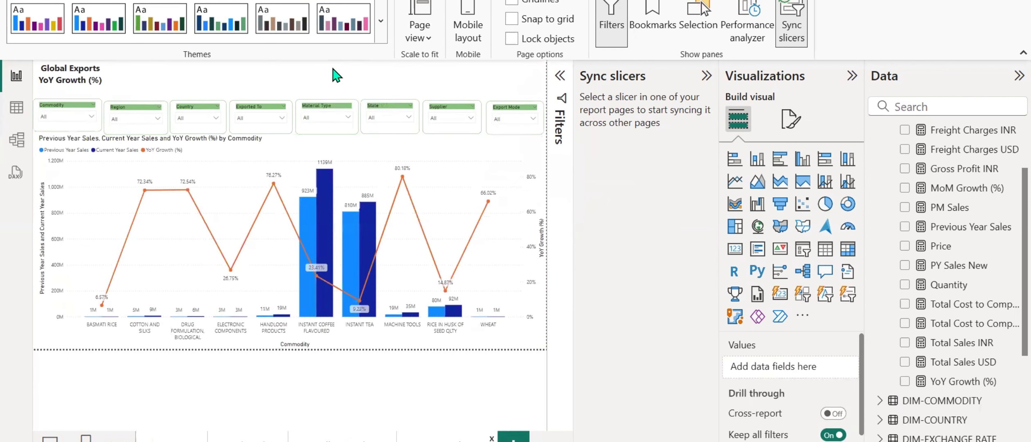
key(ctrl+v)
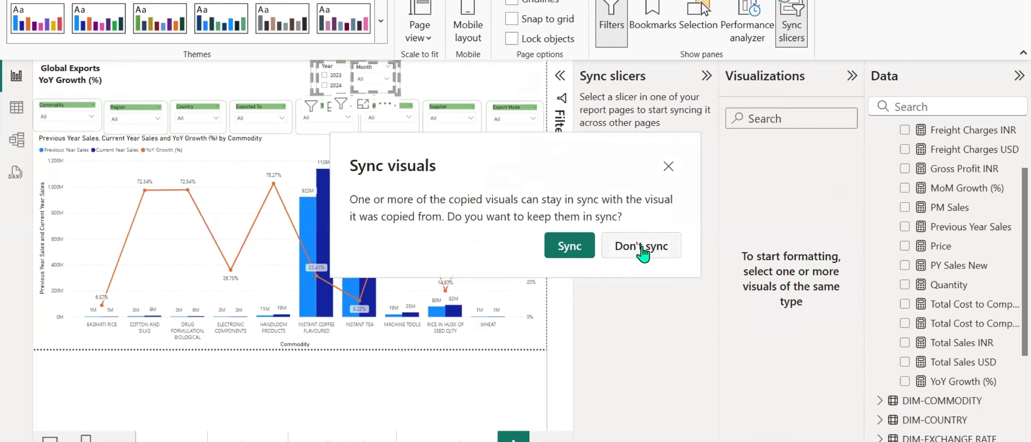
click(641, 246)
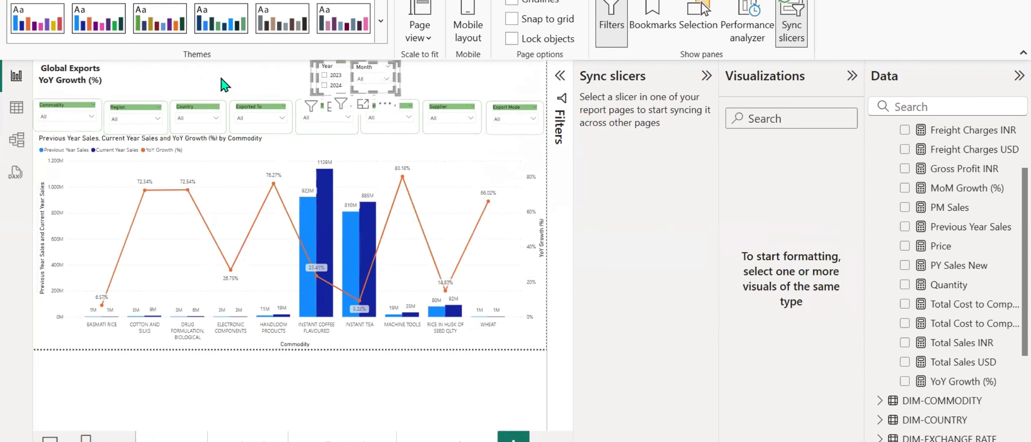
click(241, 69)
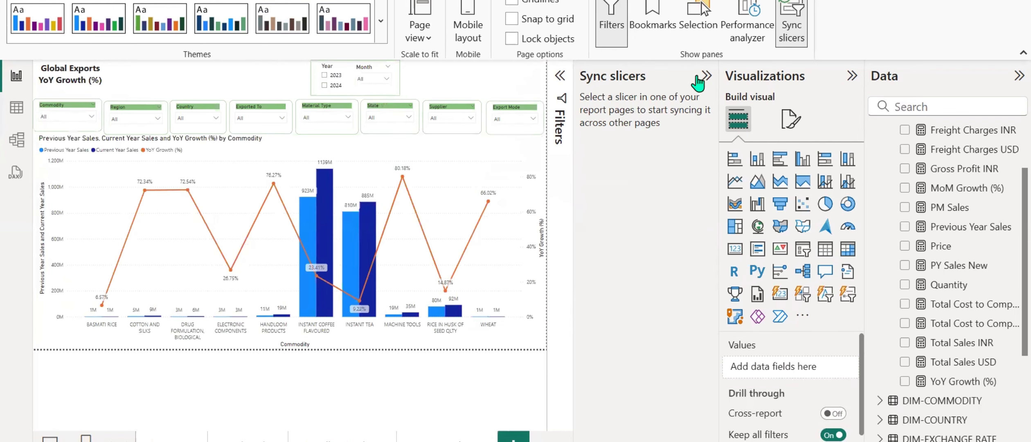
Hide the slicer syncing options and open the format settings of the YoY Growth (%) combo chart.
click(789, 32)
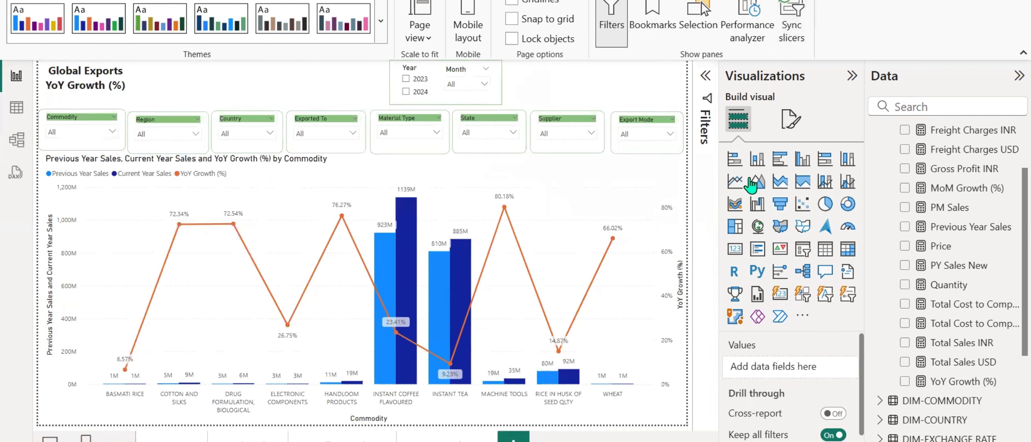
click(466, 180)
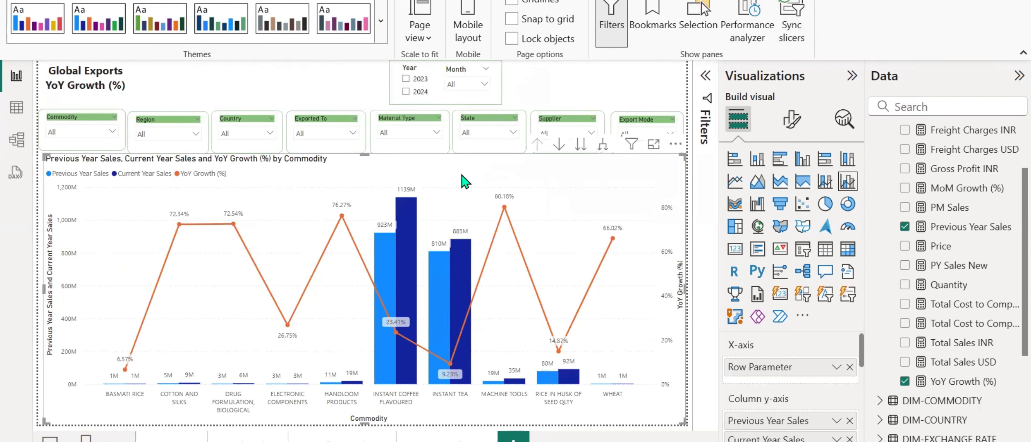
click(792, 120)
scroll(772, 261, down, 2)
scroll(773, 272, down, 3)
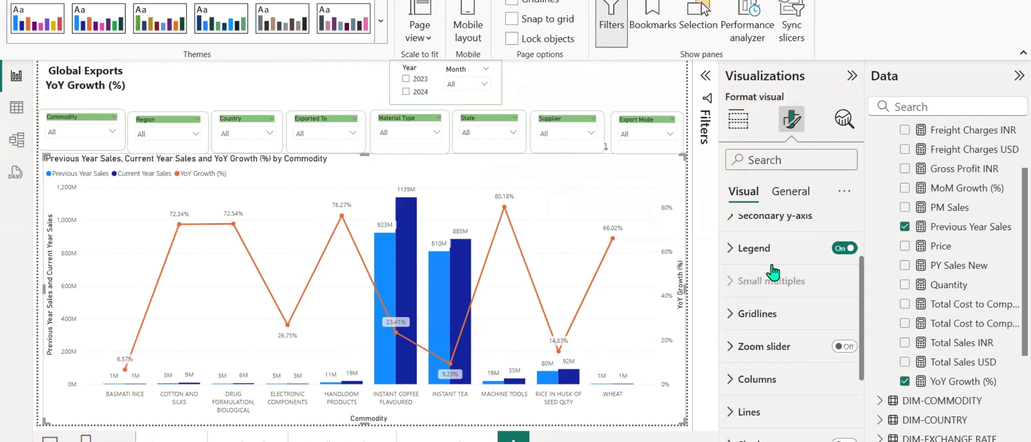
scroll(767, 274, up, 5)
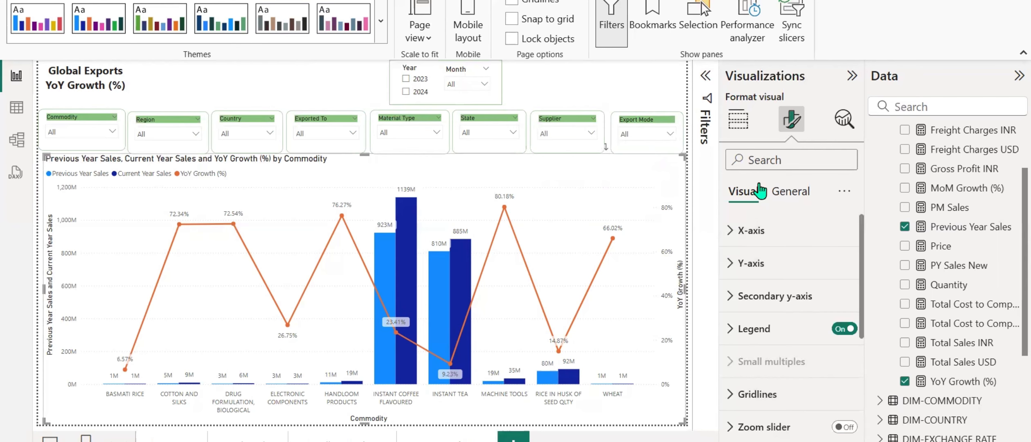
Search the combo chart's format settings for "color", look through the matching options and clear the search.
click(766, 152)
text(col)
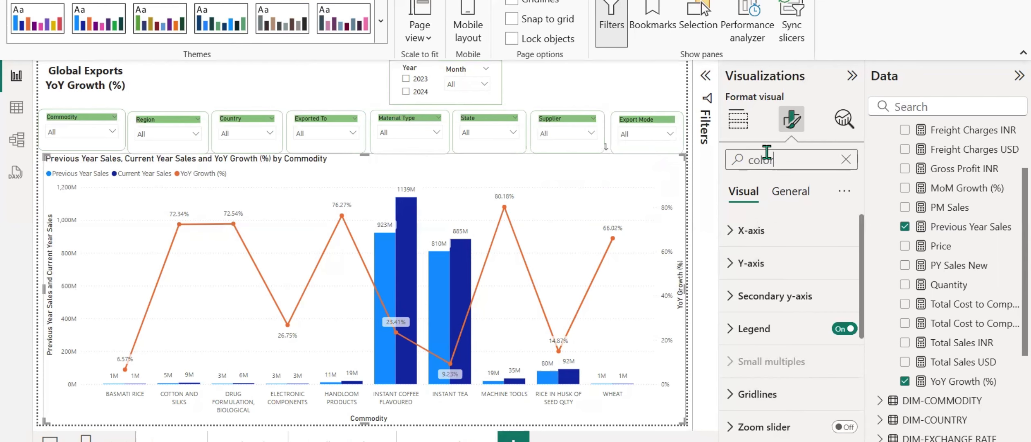
text(or)
scroll(761, 253, down, 2)
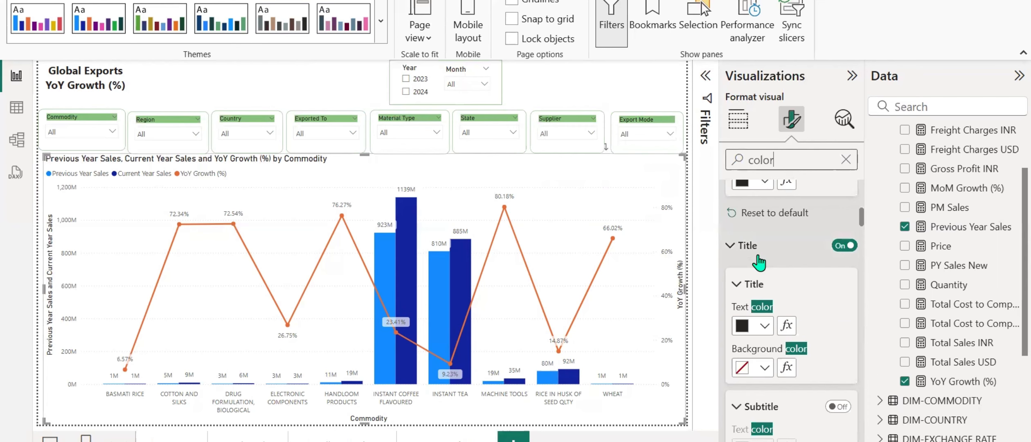
scroll(759, 262, down, 5)
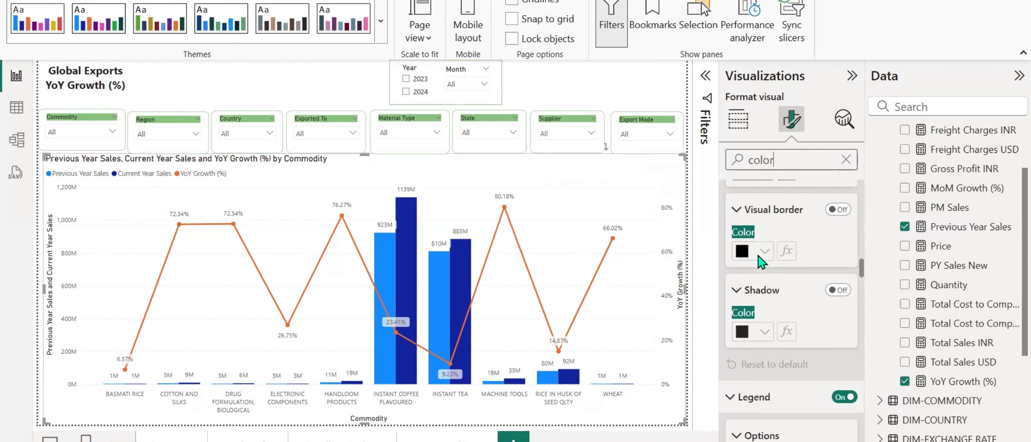
scroll(760, 262, down, 4)
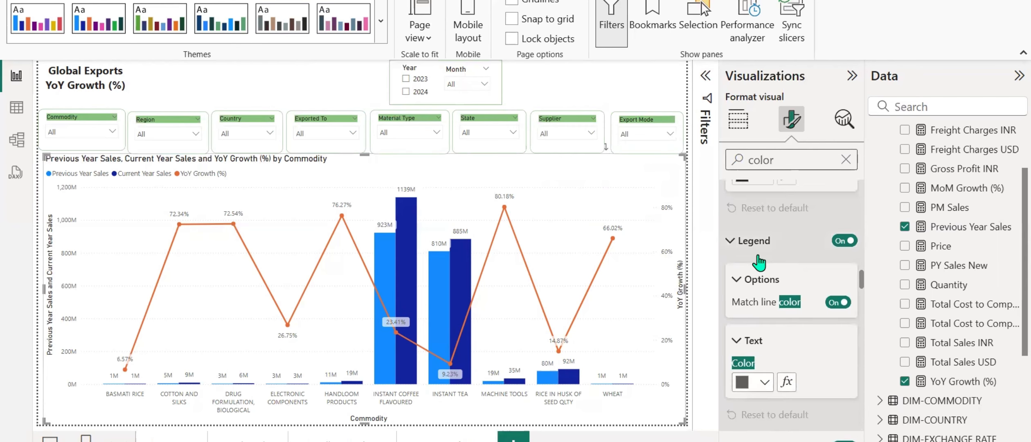
scroll(760, 262, down, 5)
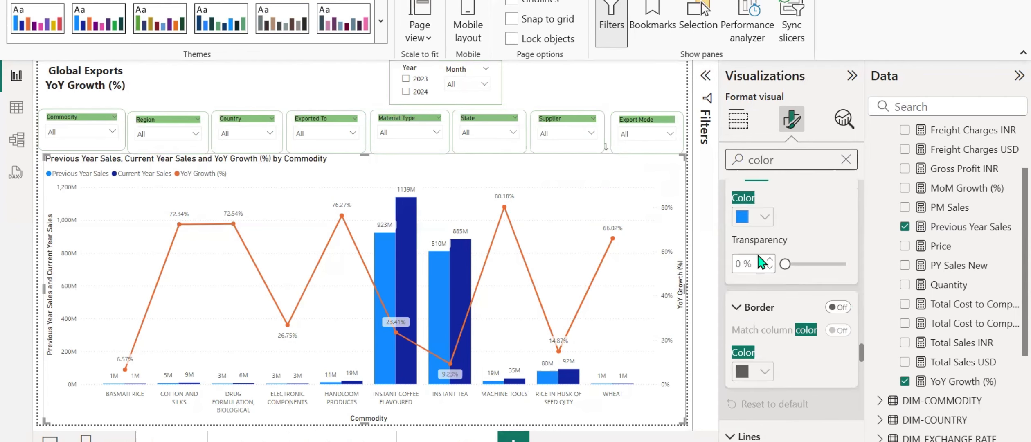
scroll(760, 262, up, 2)
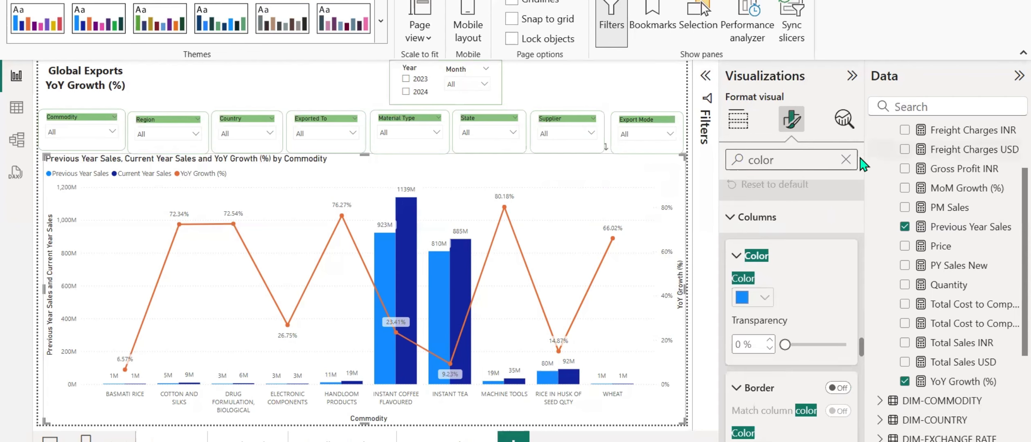
click(845, 160)
scroll(788, 286, up, 5)
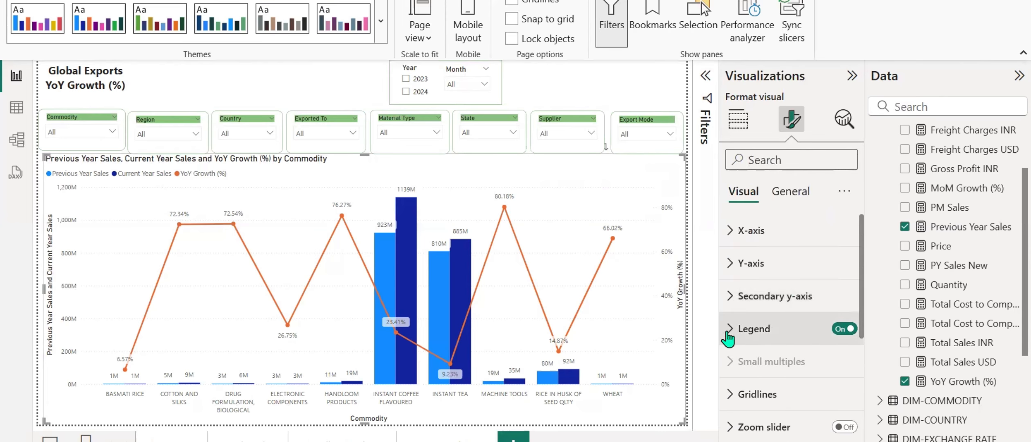
Look through the combo chart's Y-axis and X-axis format settings for the column color options.
click(736, 263)
scroll(794, 313, down, 2)
scroll(793, 311, up, 2)
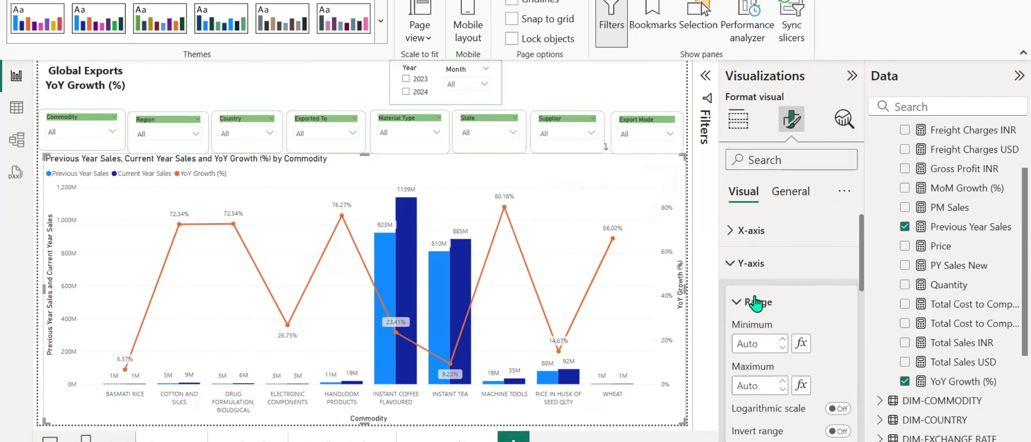
click(732, 264)
click(730, 233)
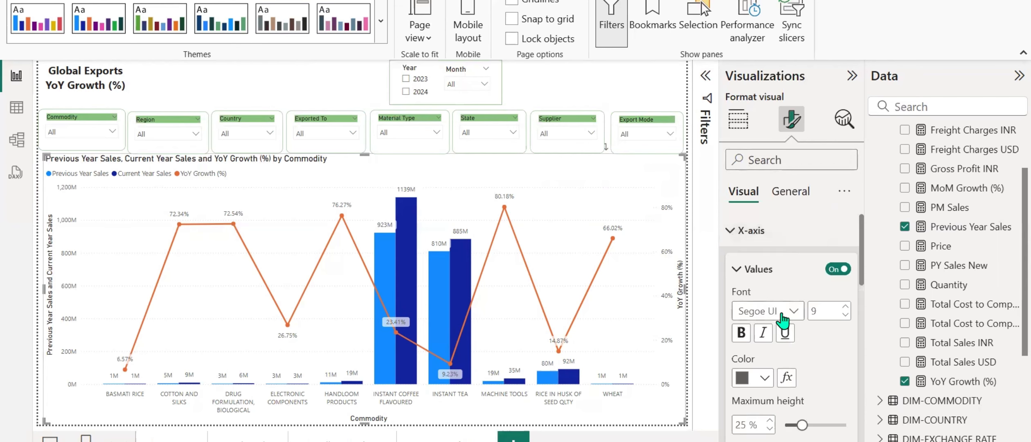
scroll(730, 235, down, 2)
scroll(730, 235, up, 2)
click(730, 233)
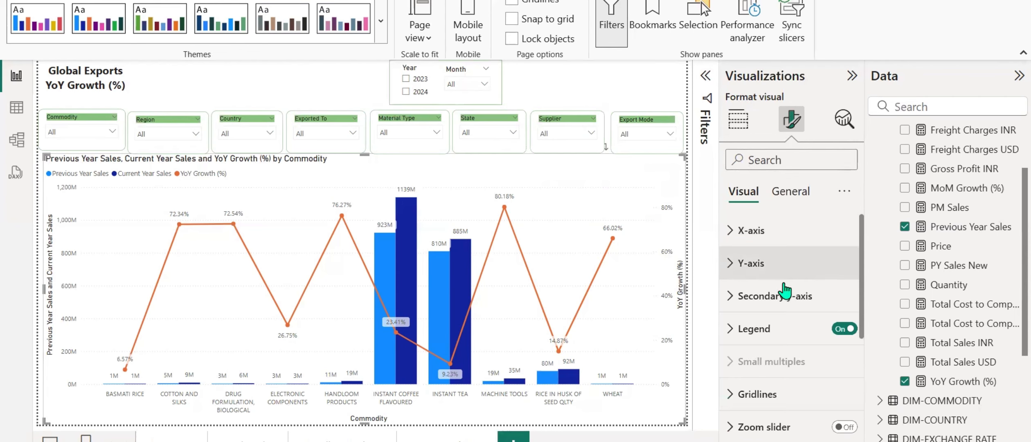
Set the color of the Previous Year Sales columns in the combo chart to the recent green #88C47C.
scroll(726, 234, down, 2)
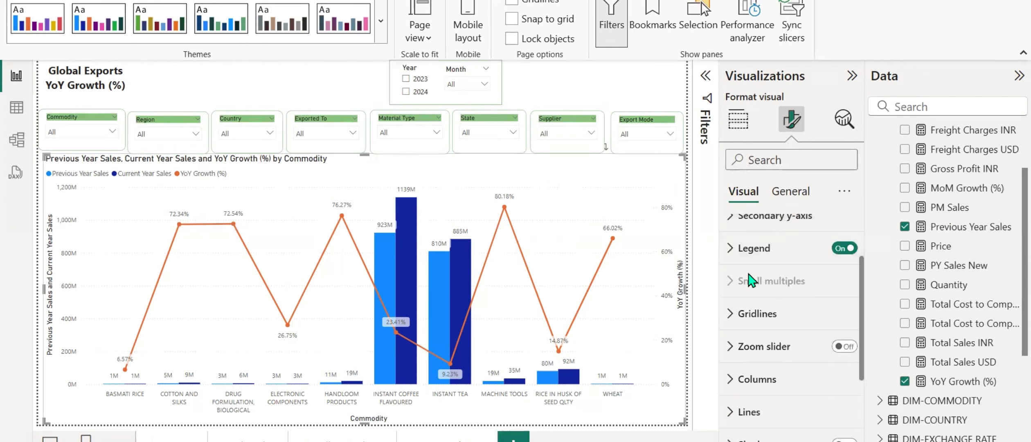
scroll(731, 286, down, 2)
click(730, 300)
scroll(731, 302, down, 2)
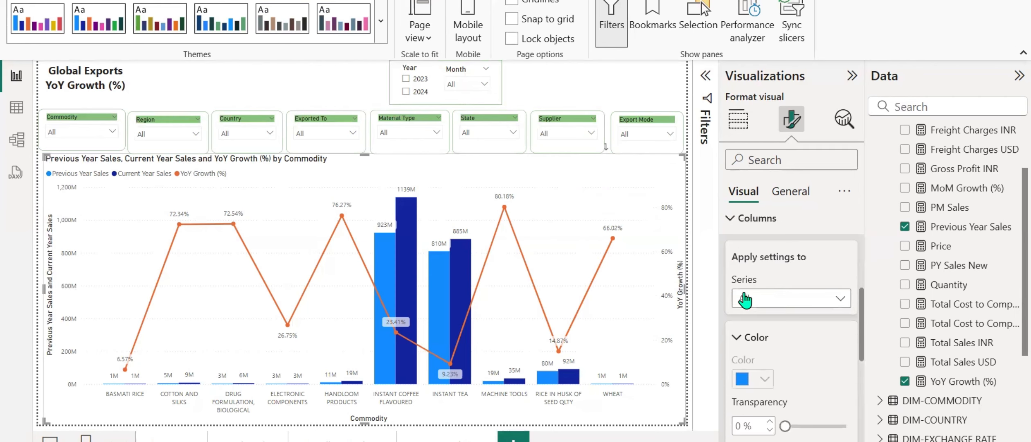
click(781, 299)
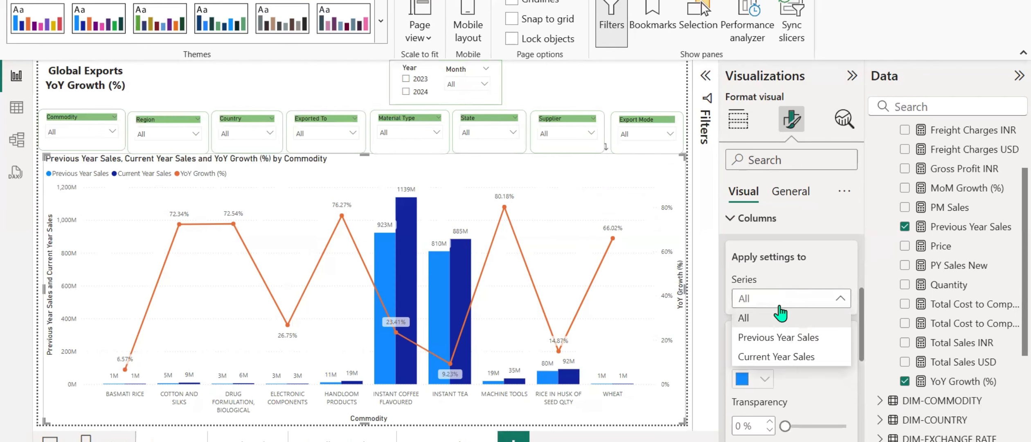
click(781, 337)
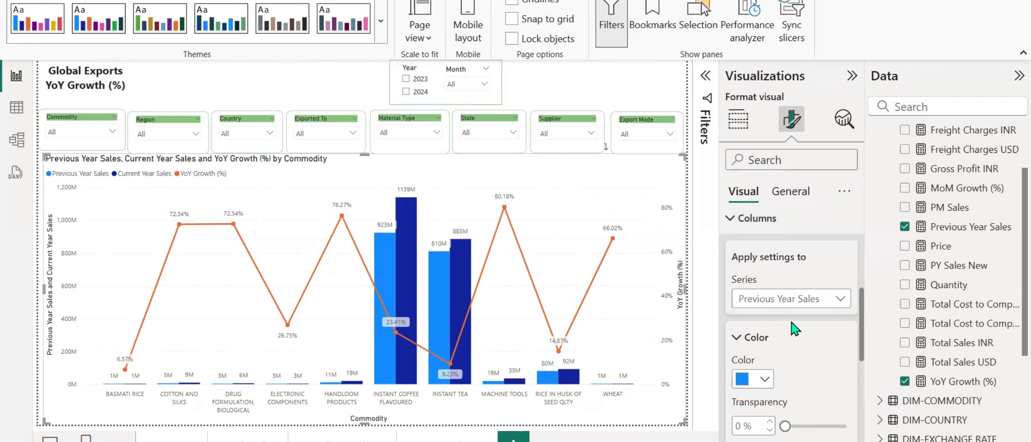
click(764, 379)
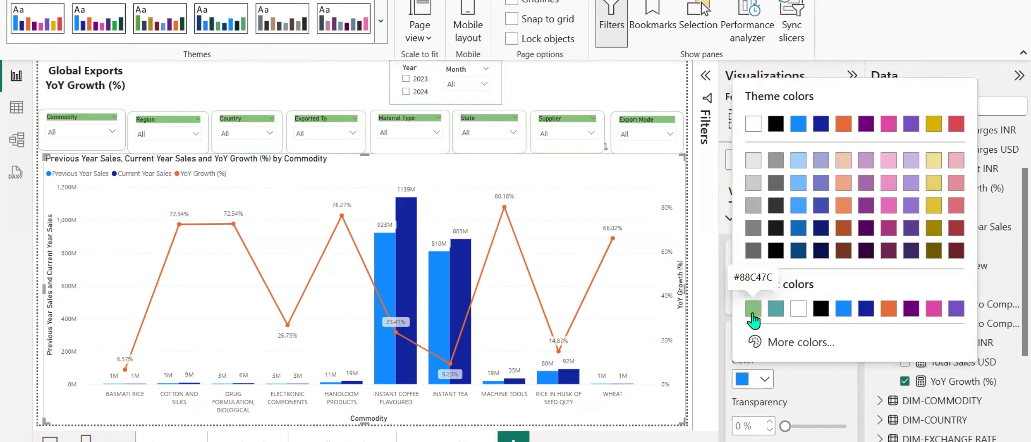
click(753, 311)
Set the color of the Current Year Sales columns in the combo chart to the recent teal.
click(832, 303)
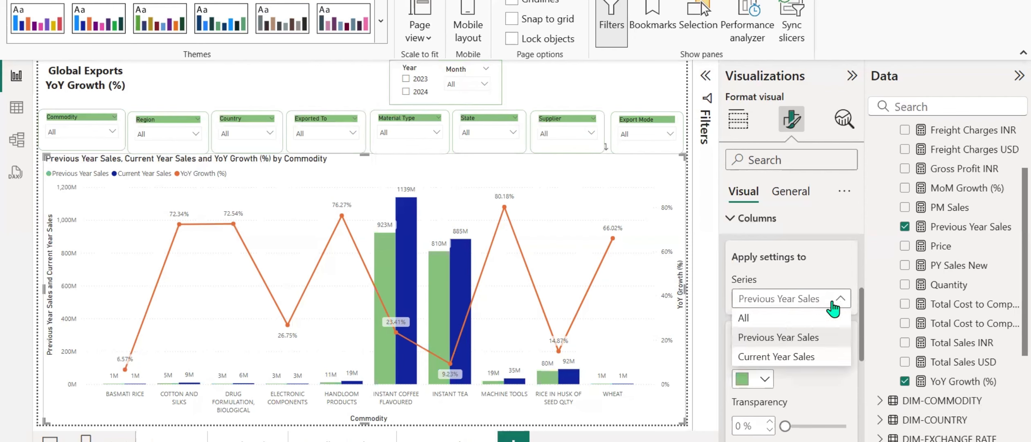
click(776, 356)
click(769, 380)
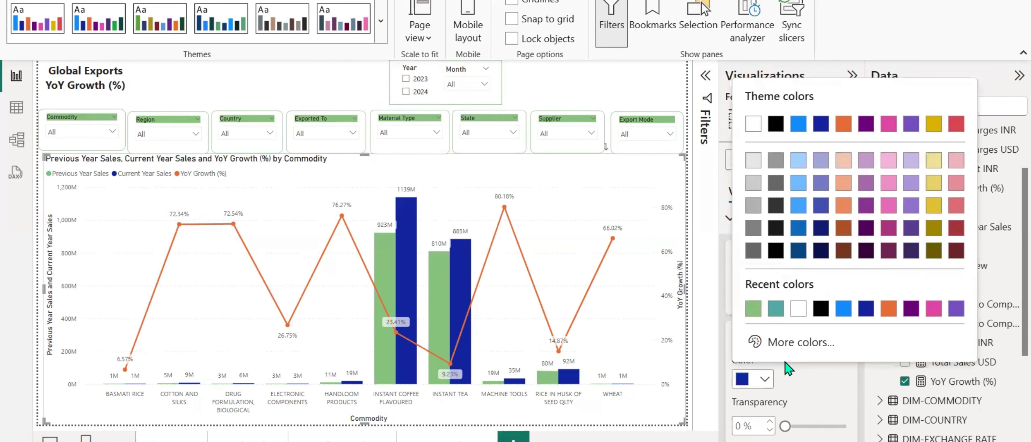
click(776, 308)
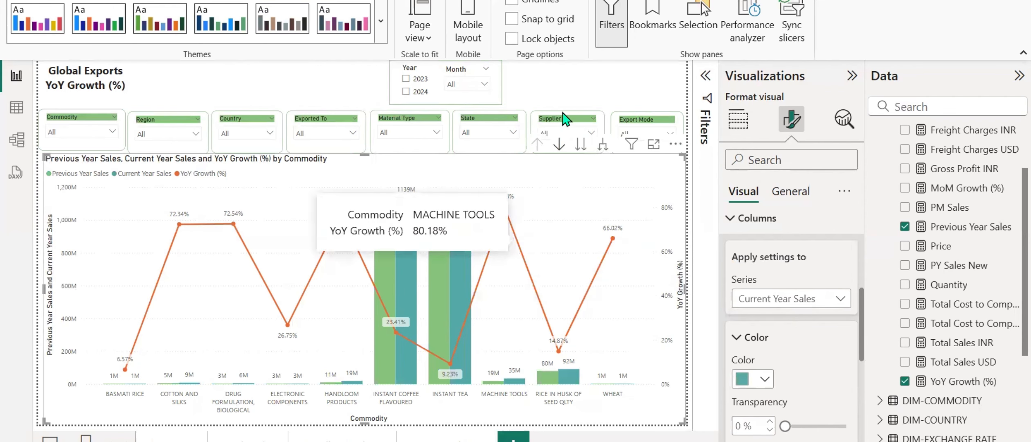
click(594, 86)
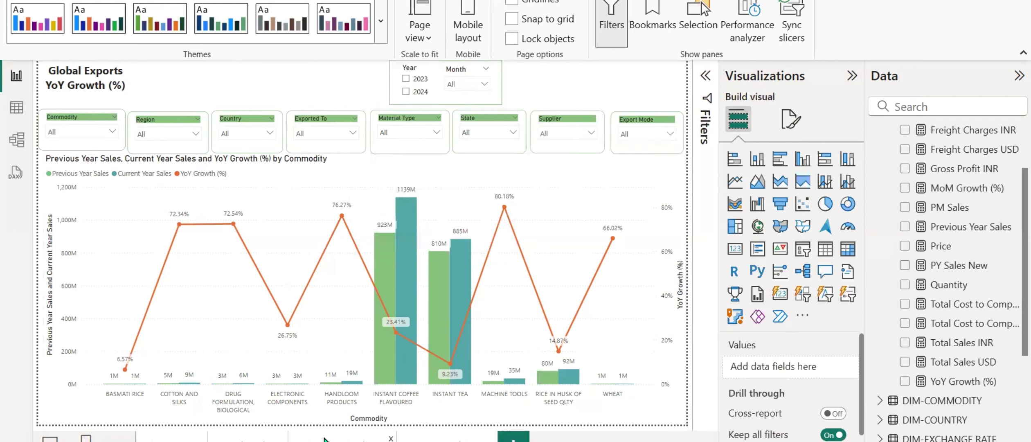
Copy the Select Rows slicer from the Trendline Analysis page onto the YoY Growth (%) page and keep the two in sync.
click(354, 440)
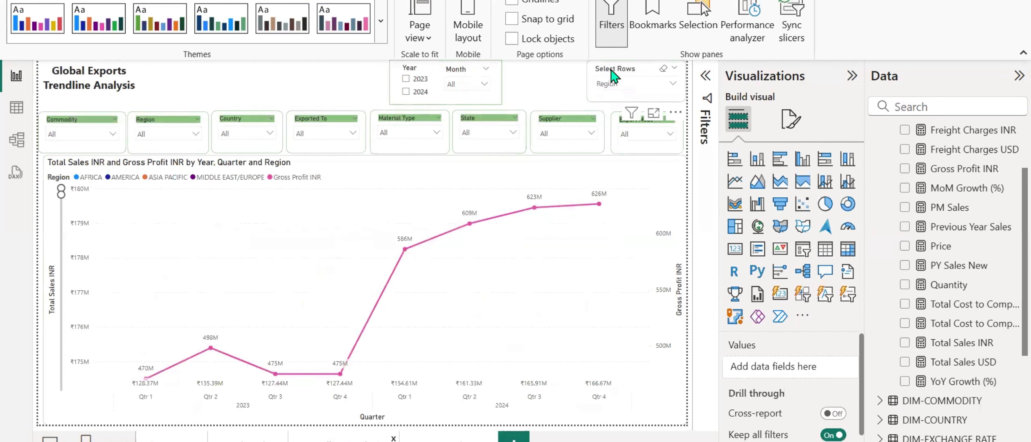
click(611, 76)
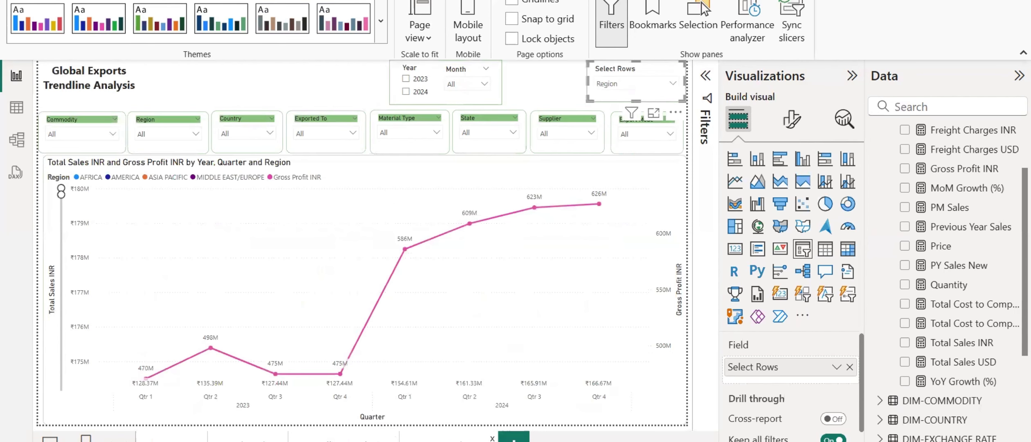
click(446, 440)
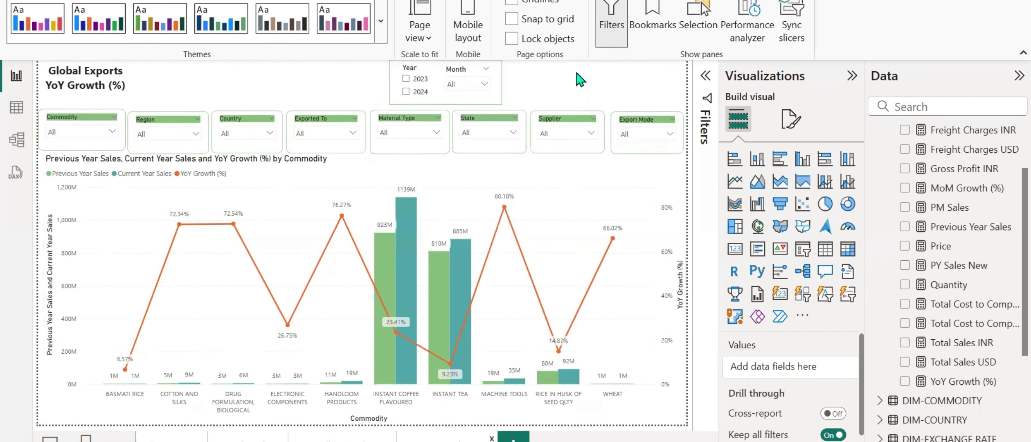
key(ctrl+v)
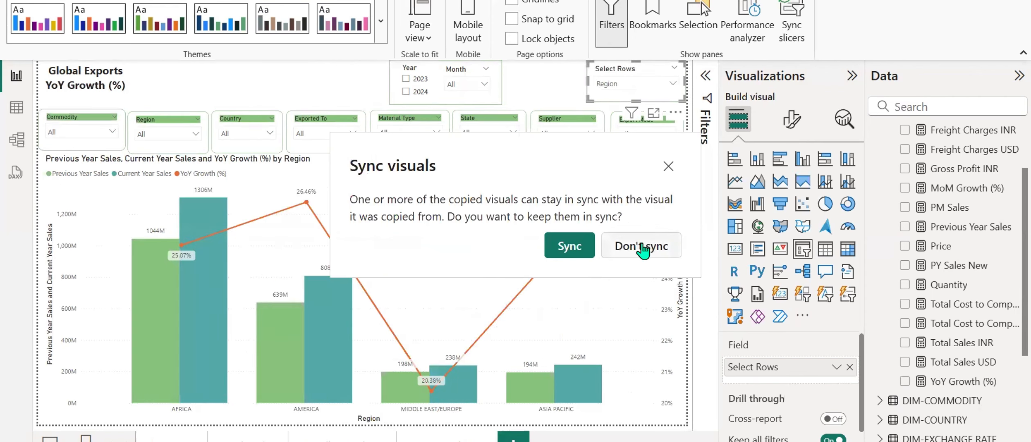
click(581, 252)
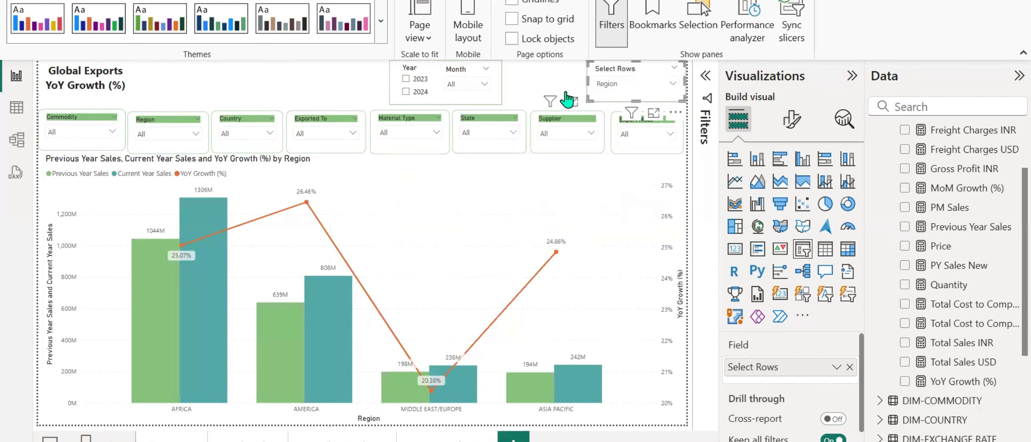
click(570, 78)
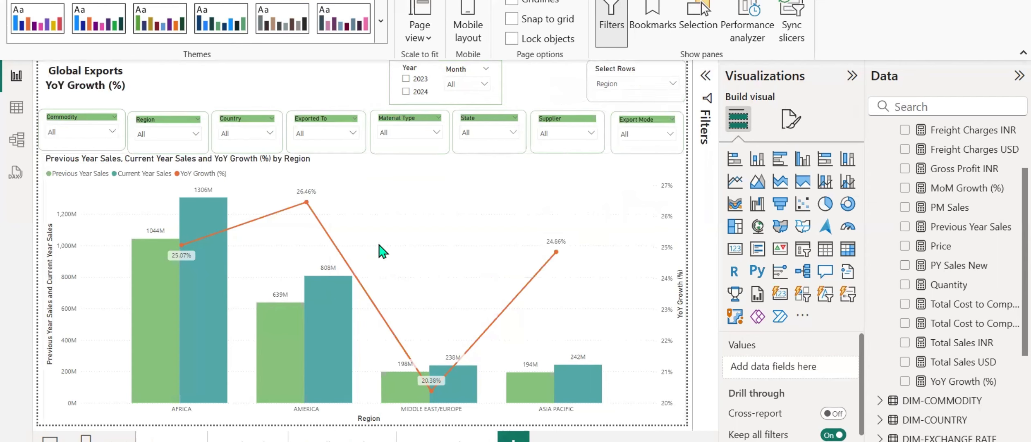
Examine the previous year sales, current year sales and YoY growth of each region in the combo chart.
mouse_move(150, 265)
mouse_move(200, 210)
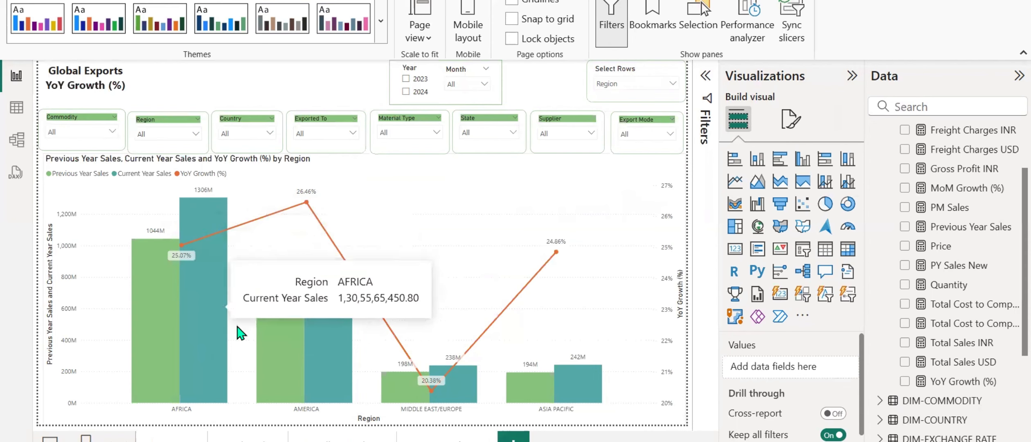
mouse_move(326, 339)
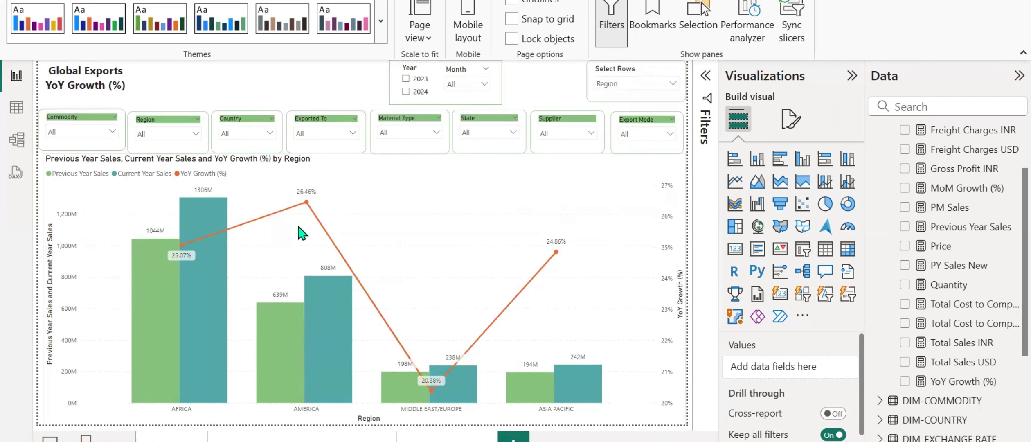
mouse_move(305, 202)
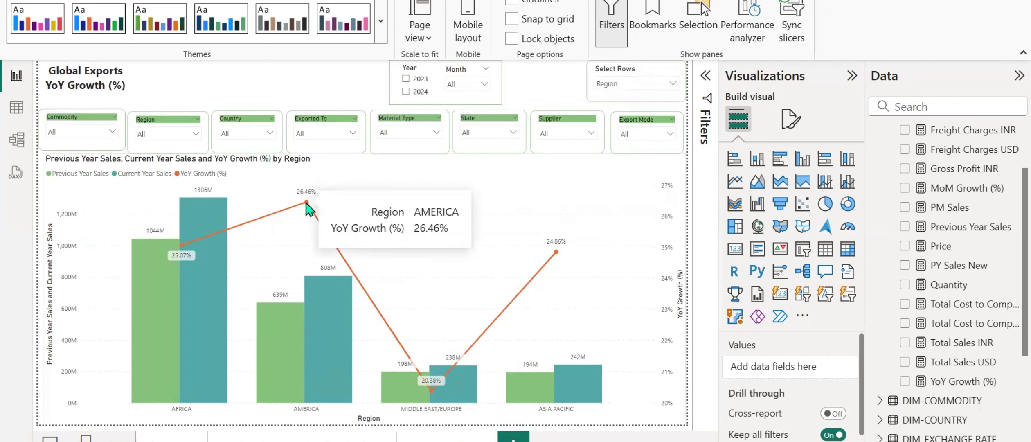
mouse_move(291, 331)
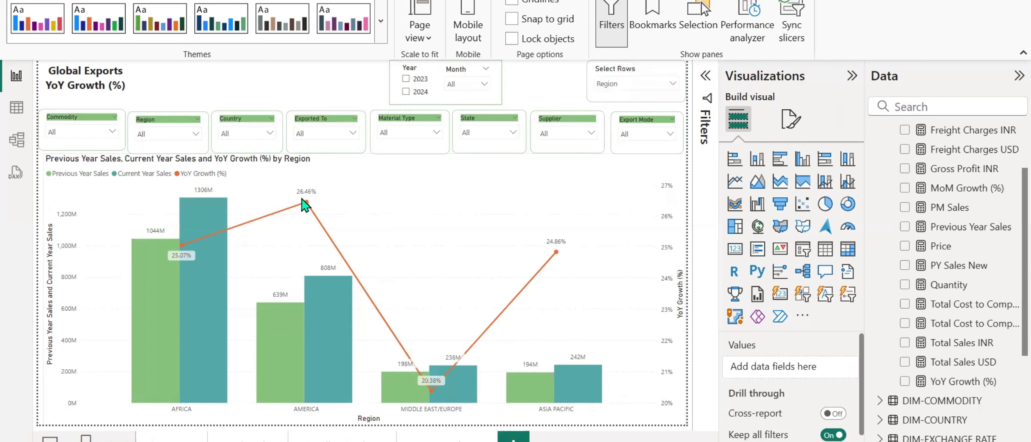
mouse_move(533, 382)
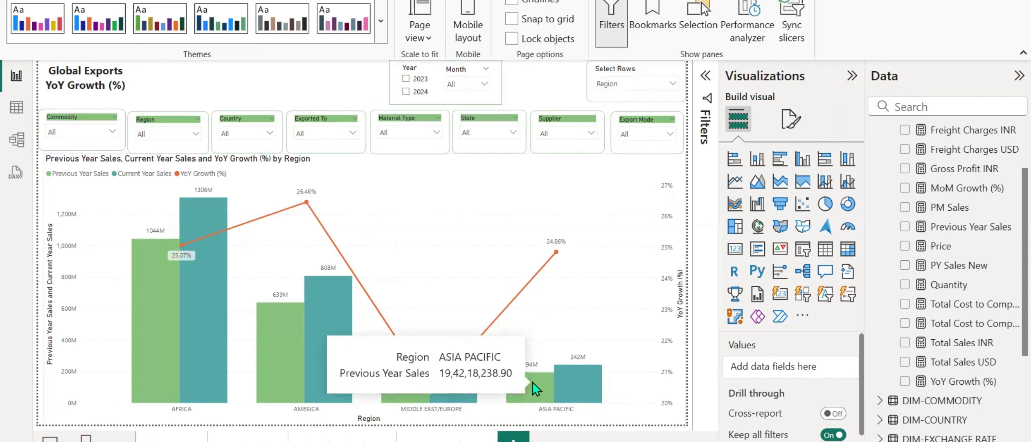
mouse_move(153, 270)
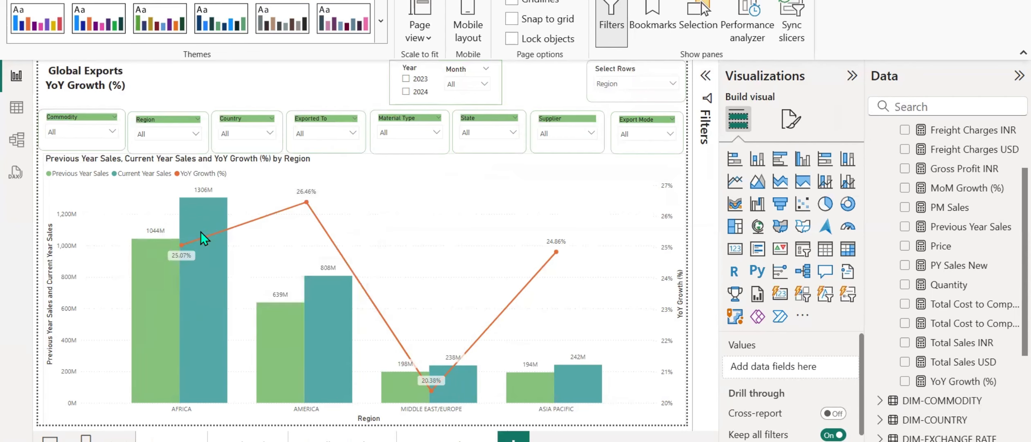
mouse_move(202, 207)
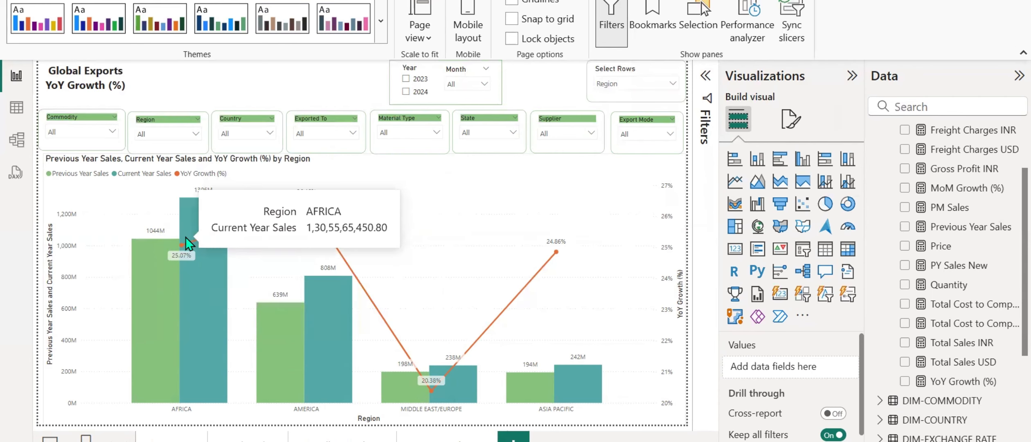
mouse_move(421, 386)
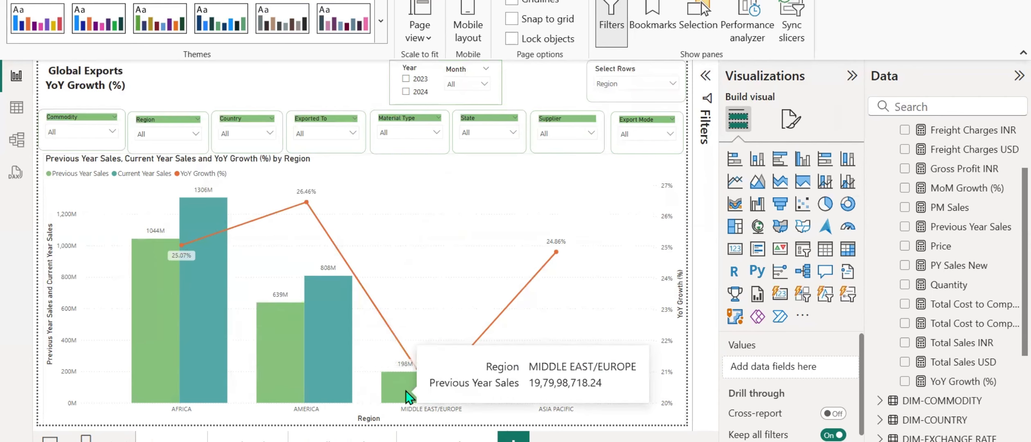